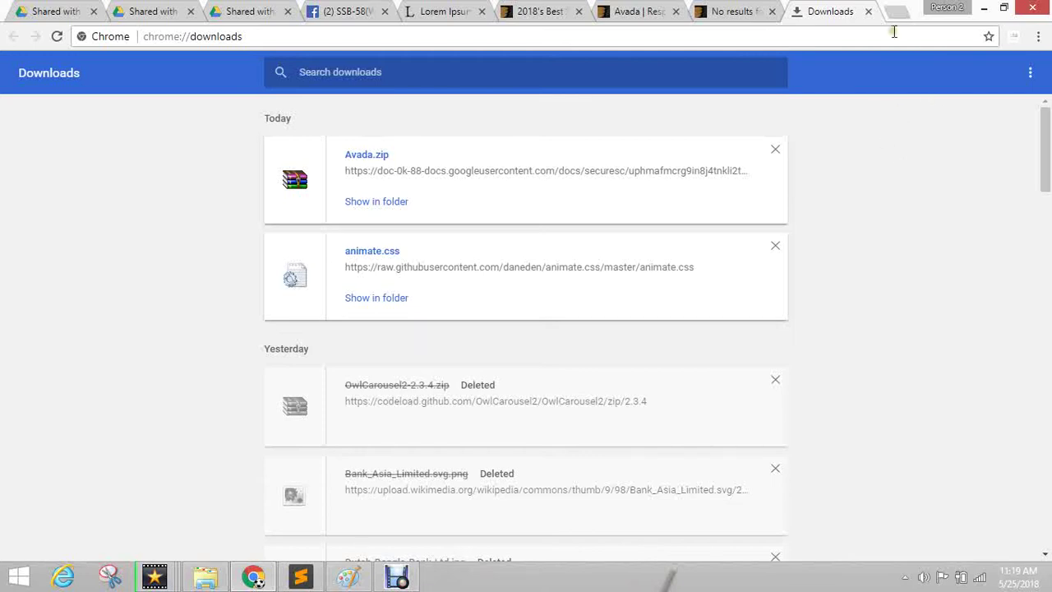
Look over the theme search results and the downloads list tabs.
click(734, 10)
click(824, 10)
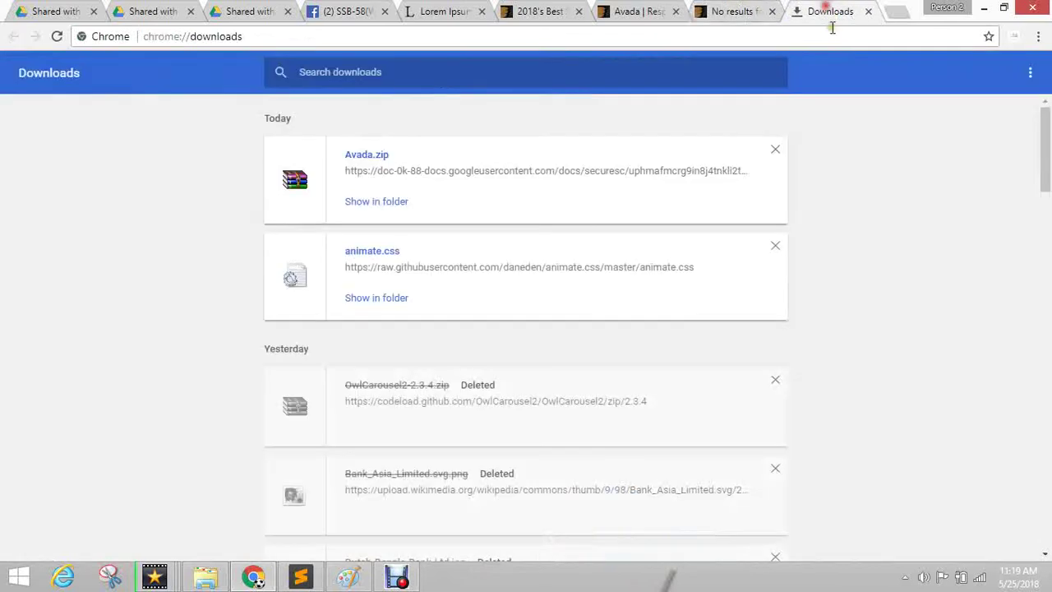
click(770, 36)
In a new tab, load faridulrony.com/cpanel.
click(900, 11)
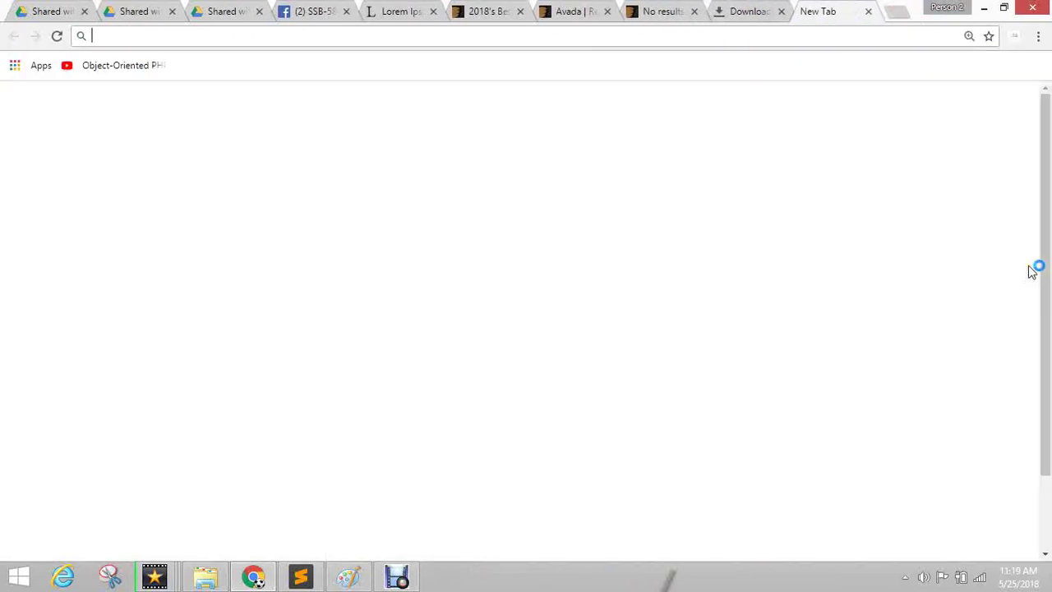
text(ha)
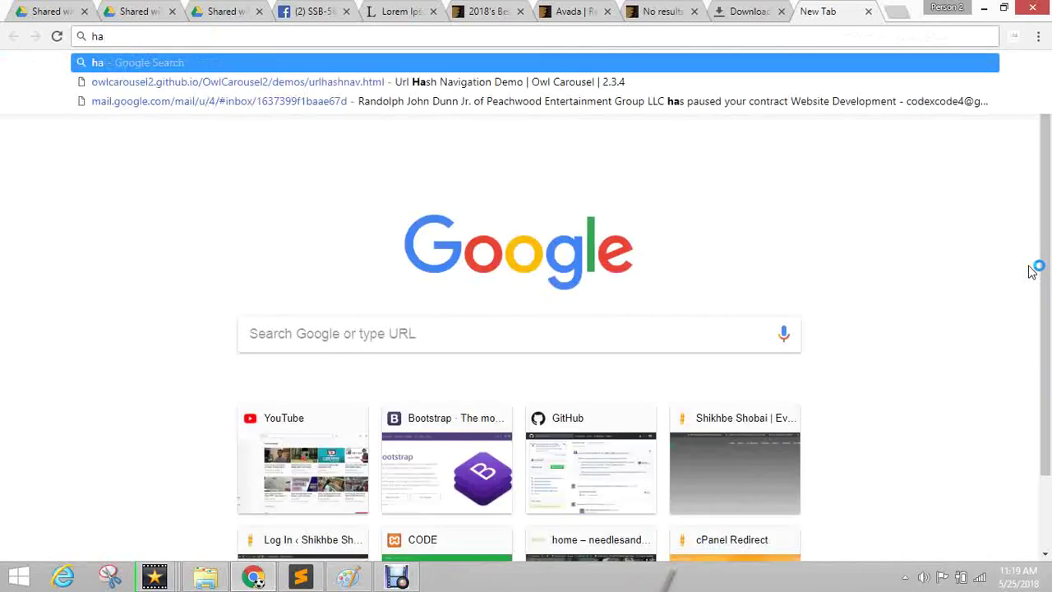
key(BackSpace)
text(ell)
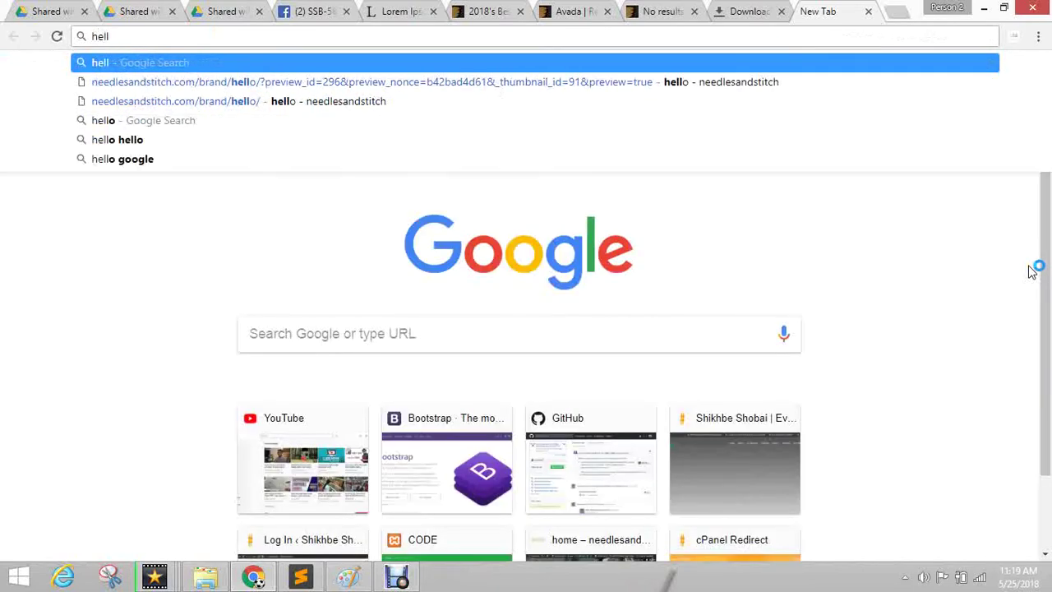
key(ctrl+a)
text(faridul)
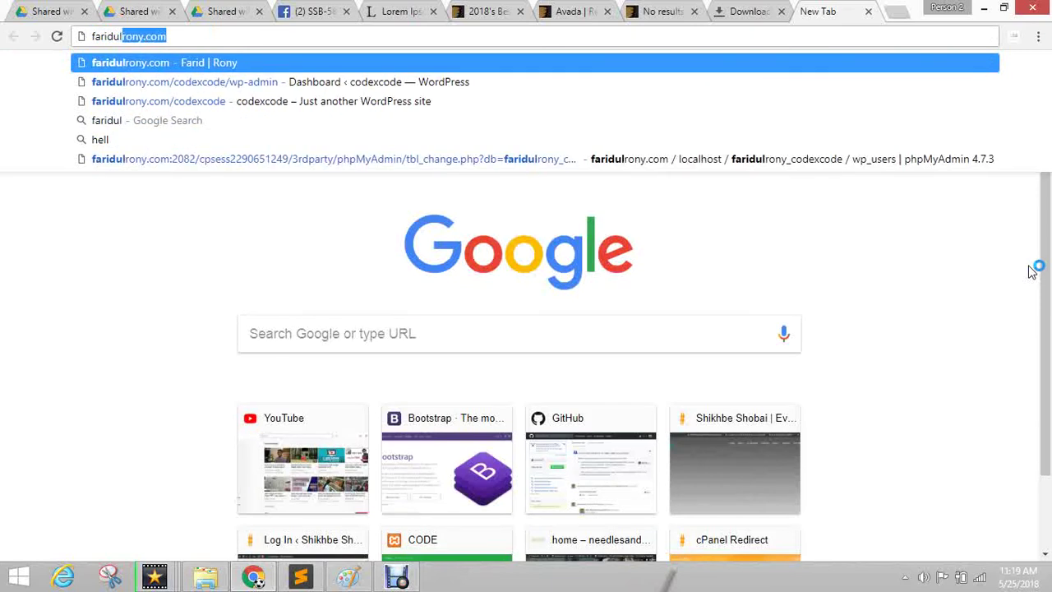
text(rony.com/cpa)
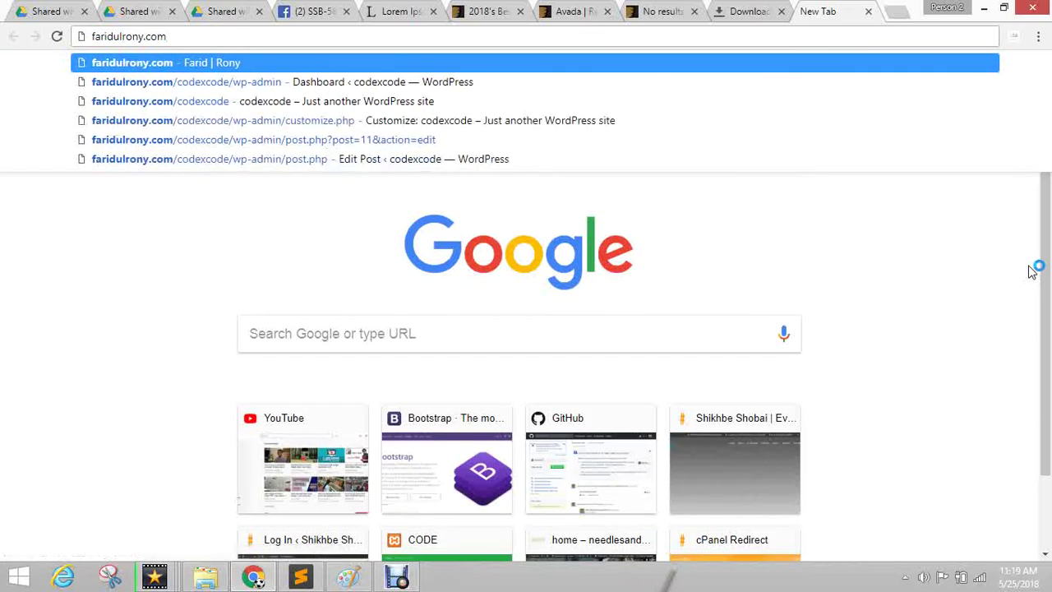
text(nel)
key(Return)
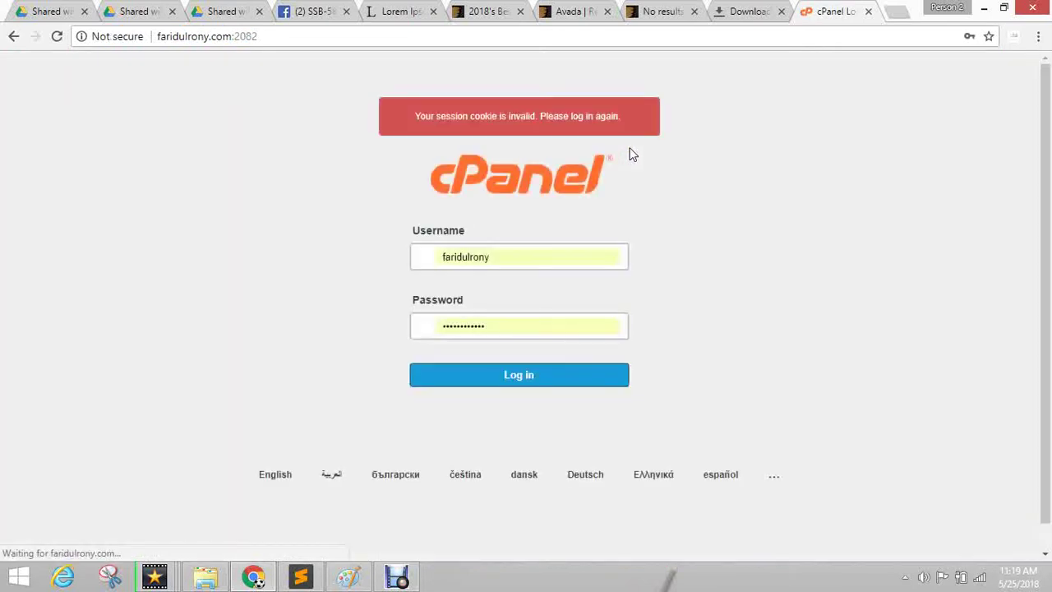
Log in to cPanel with the saved credentials and bring up the Downloads folder window.
click(497, 387)
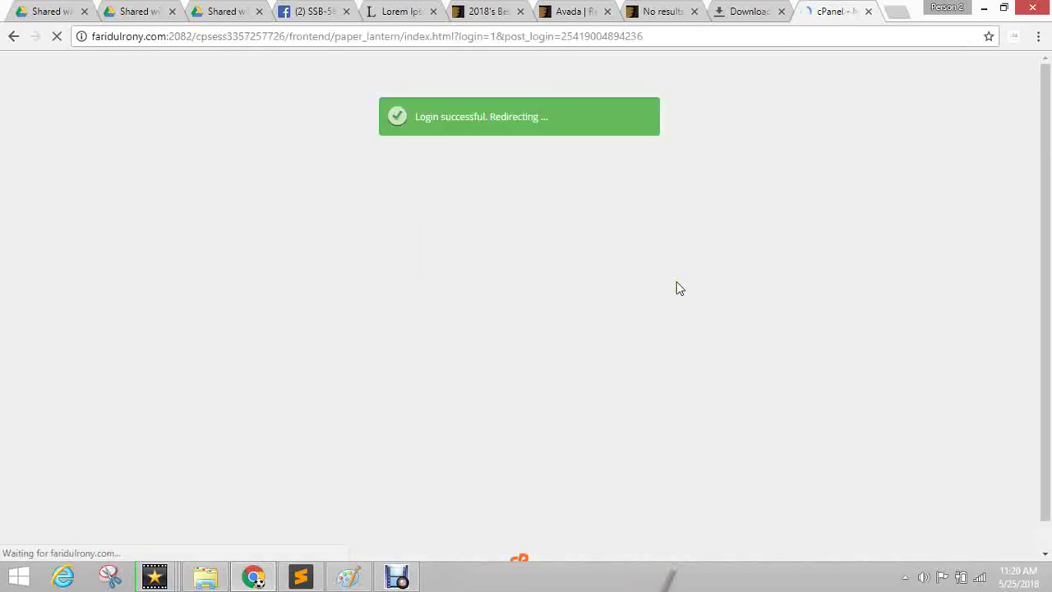
click(205, 577)
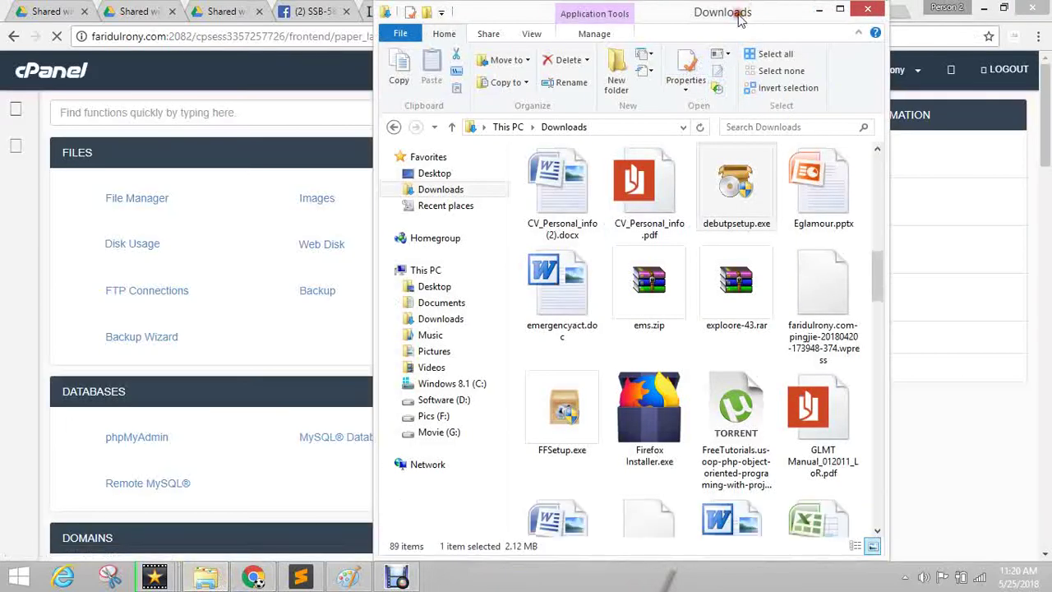
Maximize the Downloads window and browse its files, including Avada.zip, then return to Chrome.
click(840, 9)
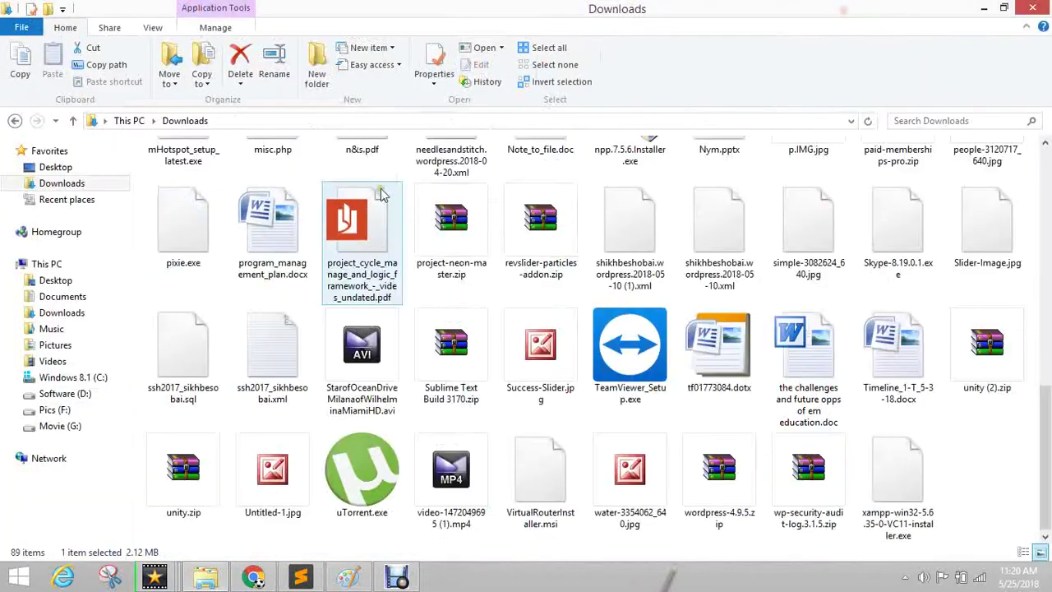
click(66, 183)
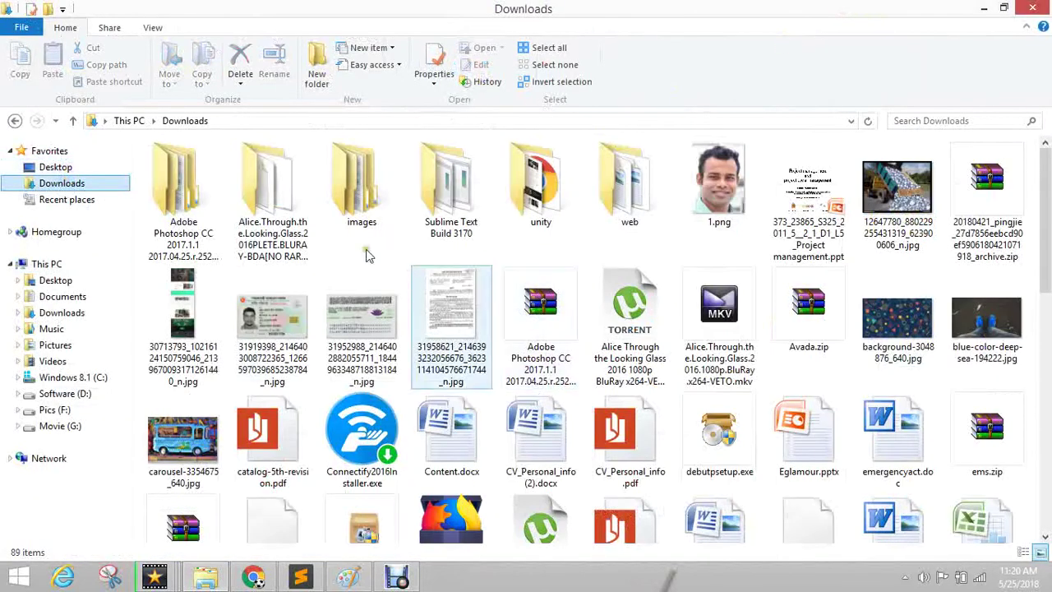
drag(360, 216, 440, 213)
click(374, 361)
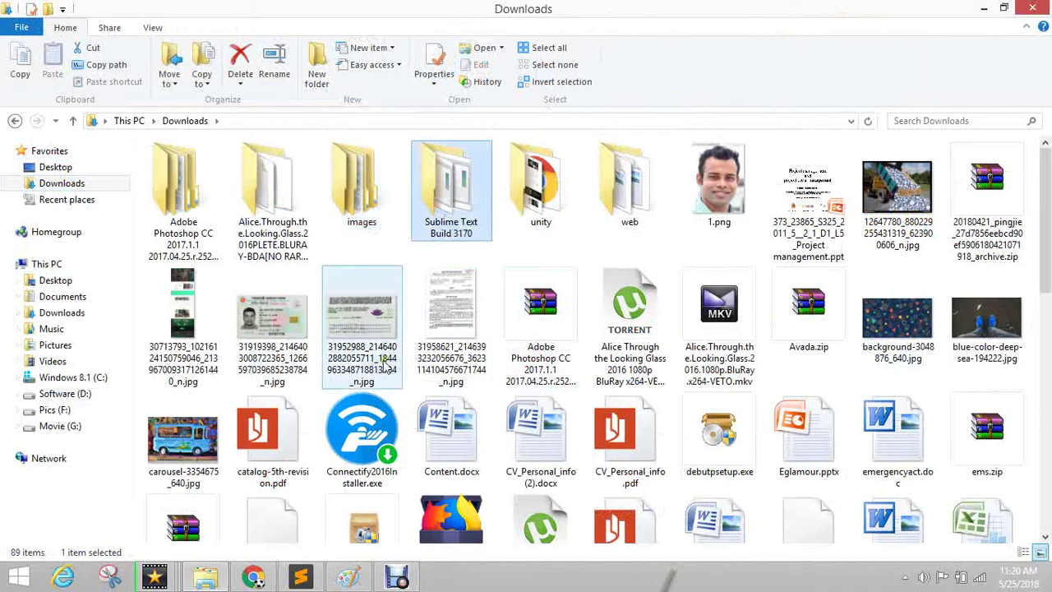
click(542, 444)
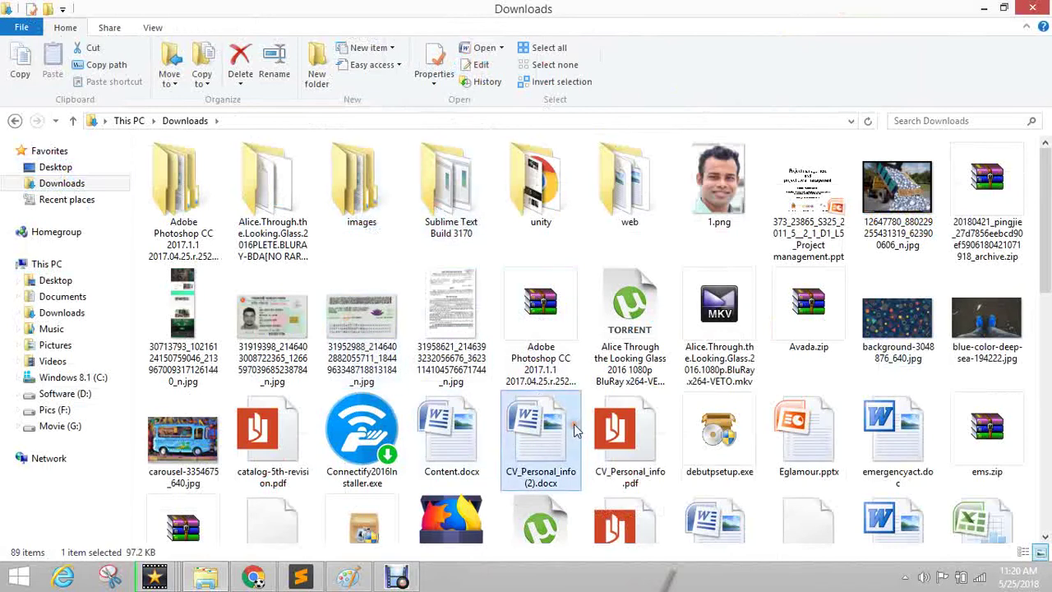
scroll(576, 430, down, 5)
click(609, 456)
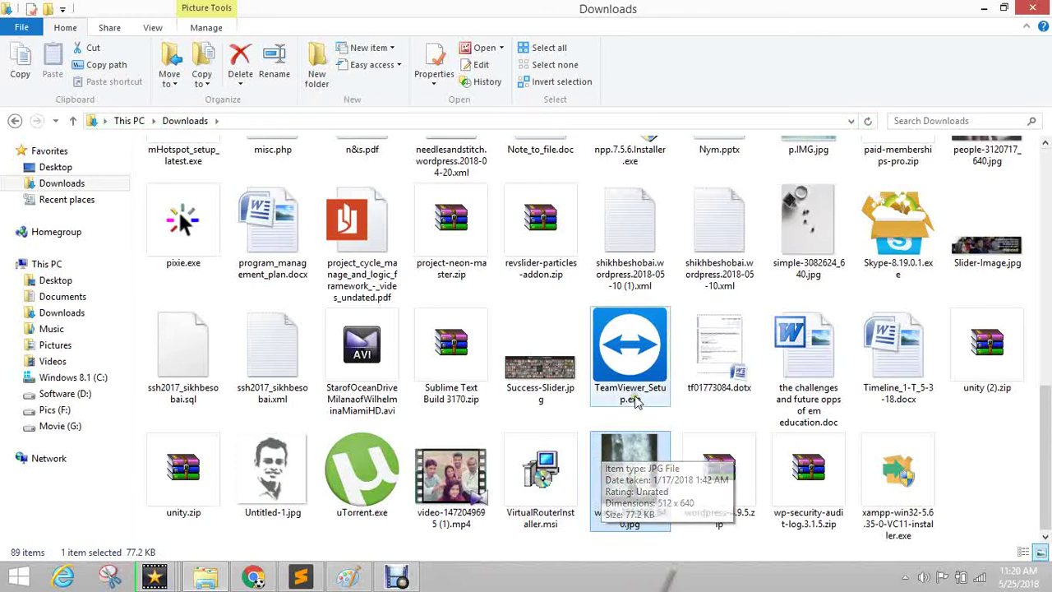
click(625, 370)
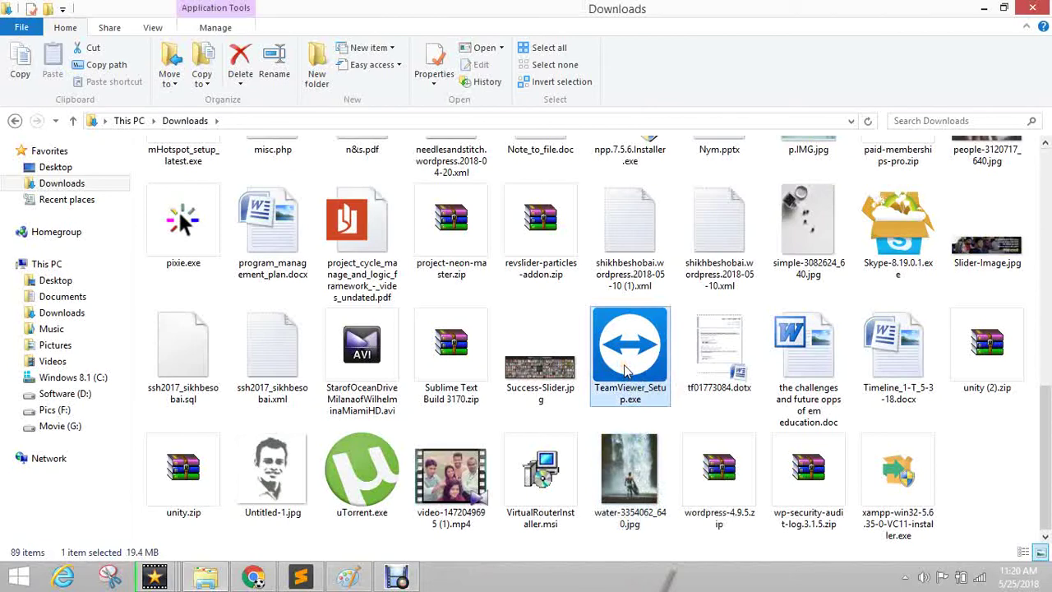
scroll(624, 370, up, 10)
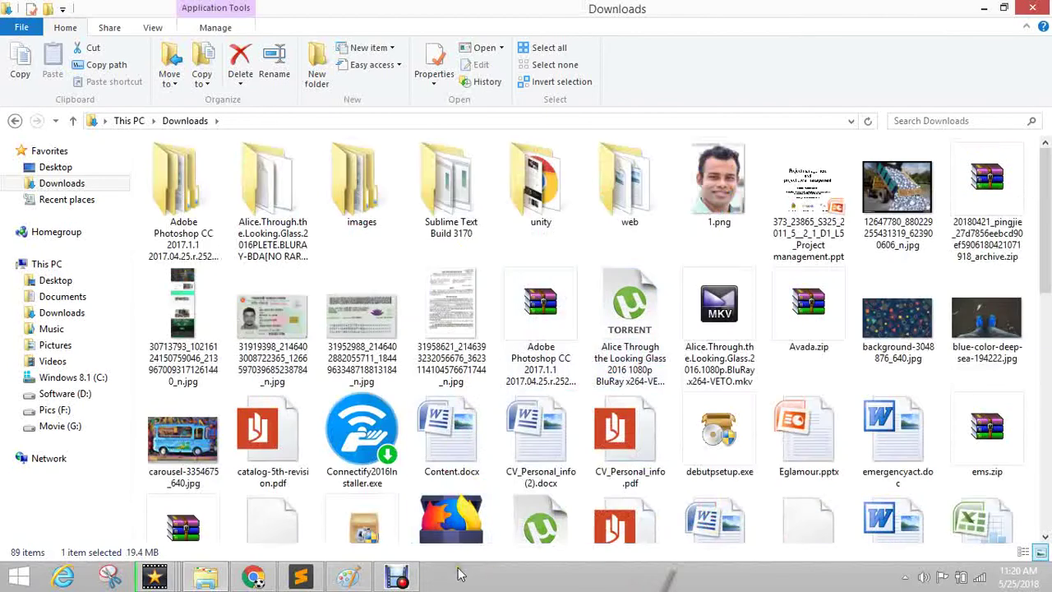
click(255, 577)
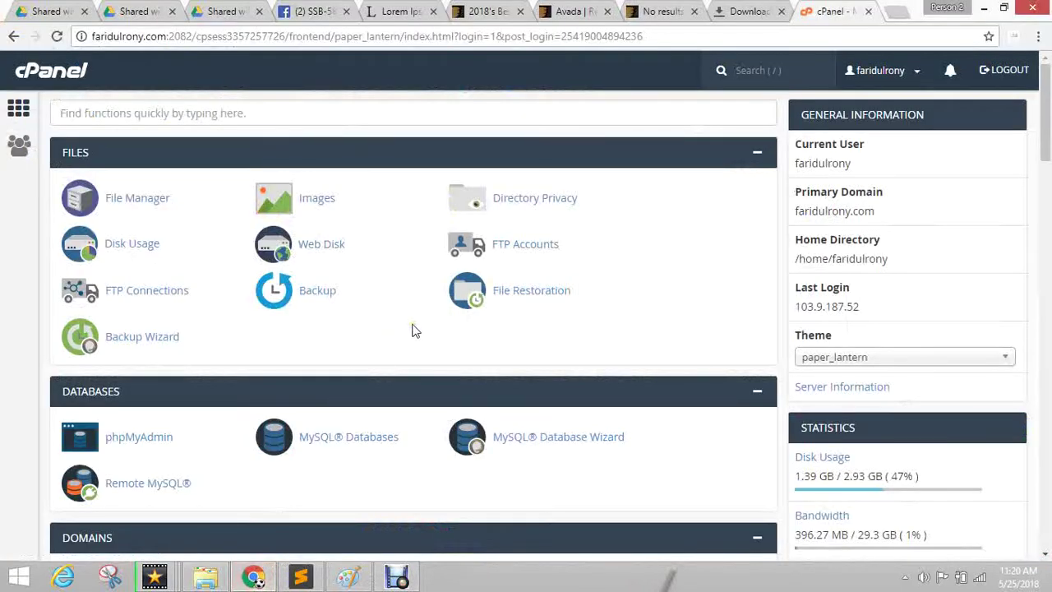
Load needlesandstitch.com in a new browser tab.
click(900, 12)
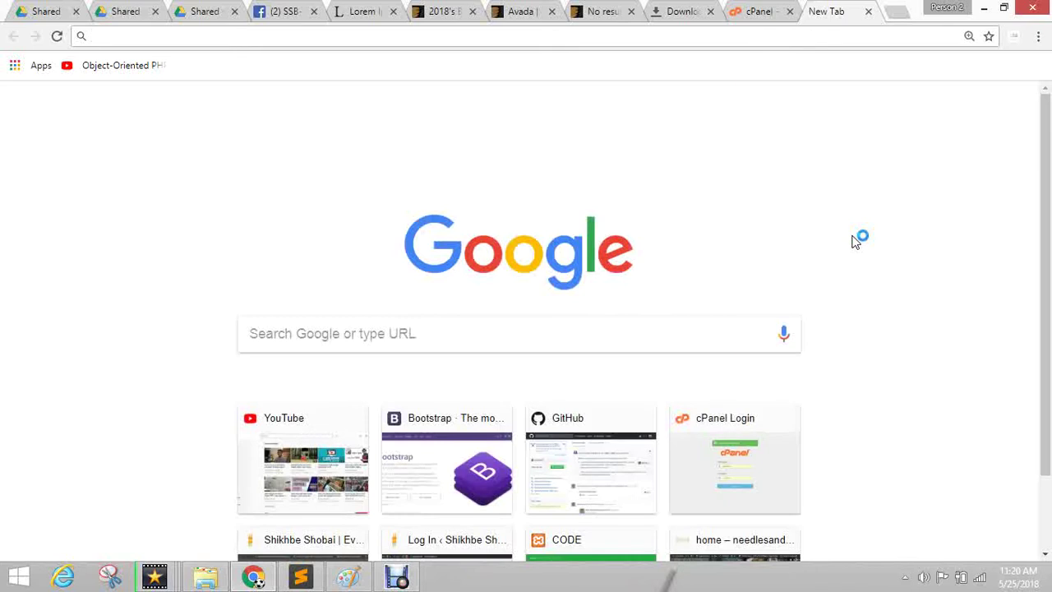
text(needlesandstitch.com)
key(Return)
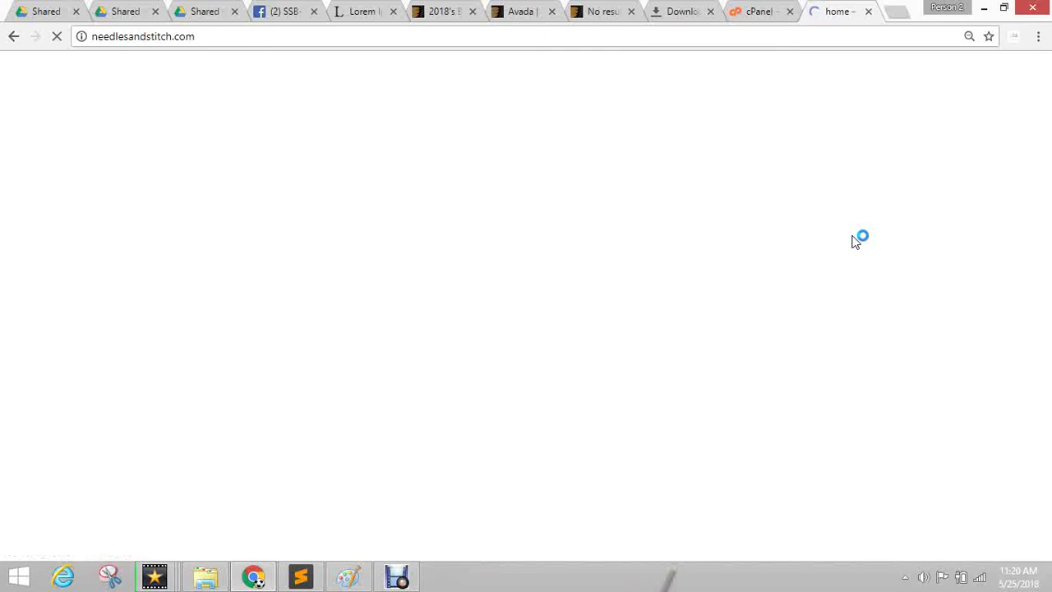
Open cPanel's File Manager in its own tab, then return to the needlesandstitch.com tab.
click(773, 10)
click(166, 201)
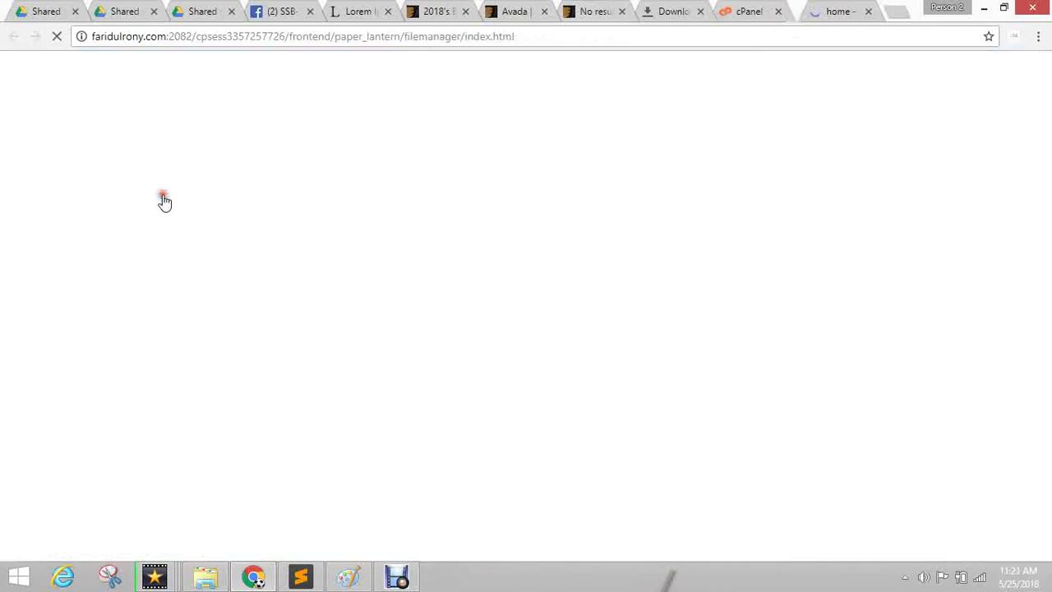
click(828, 9)
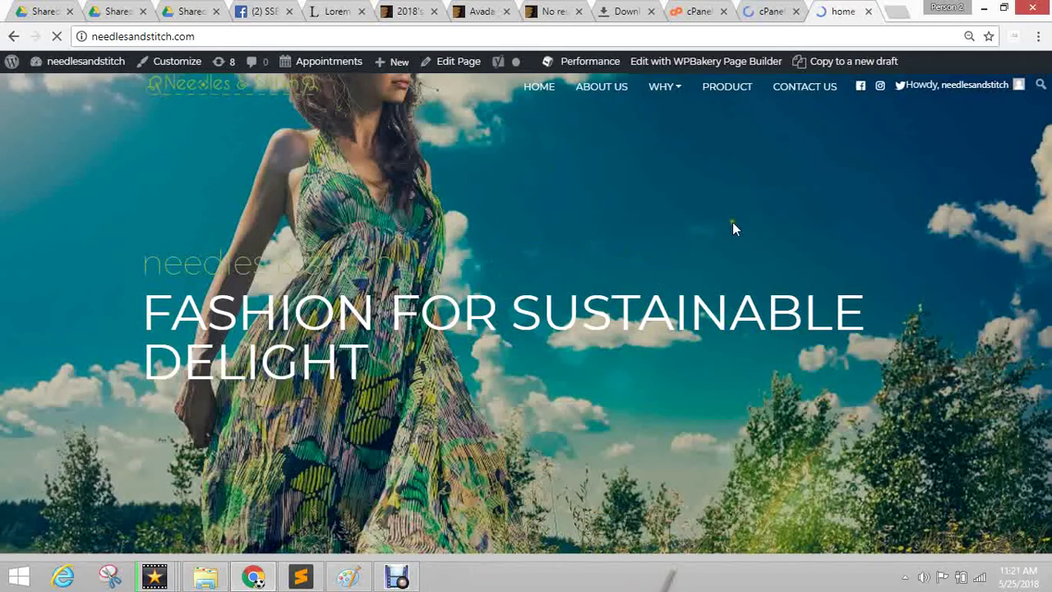
scroll(766, 210, down, 3)
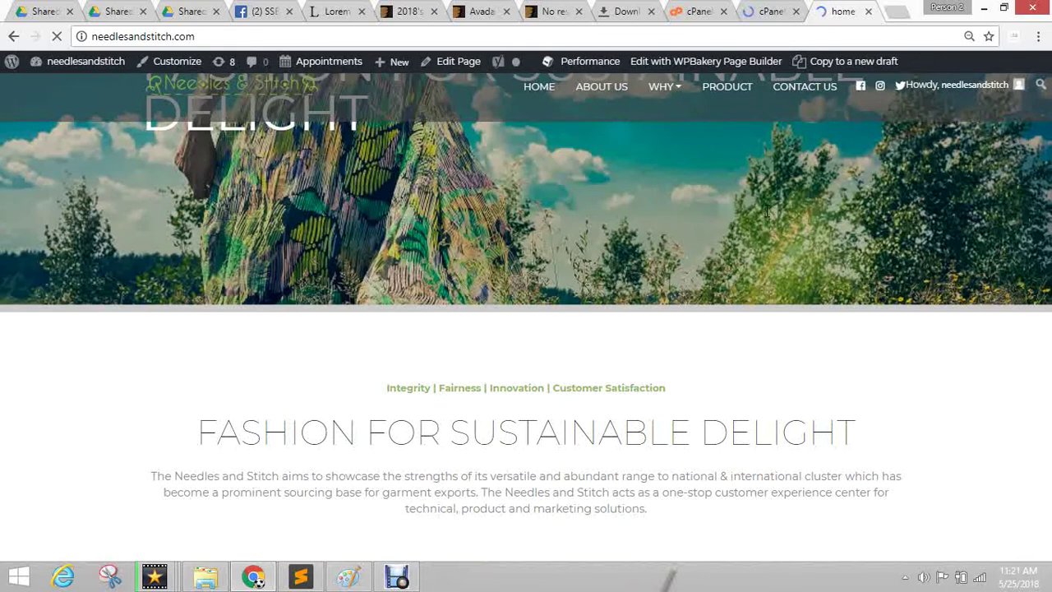
scroll(765, 210, up, 3)
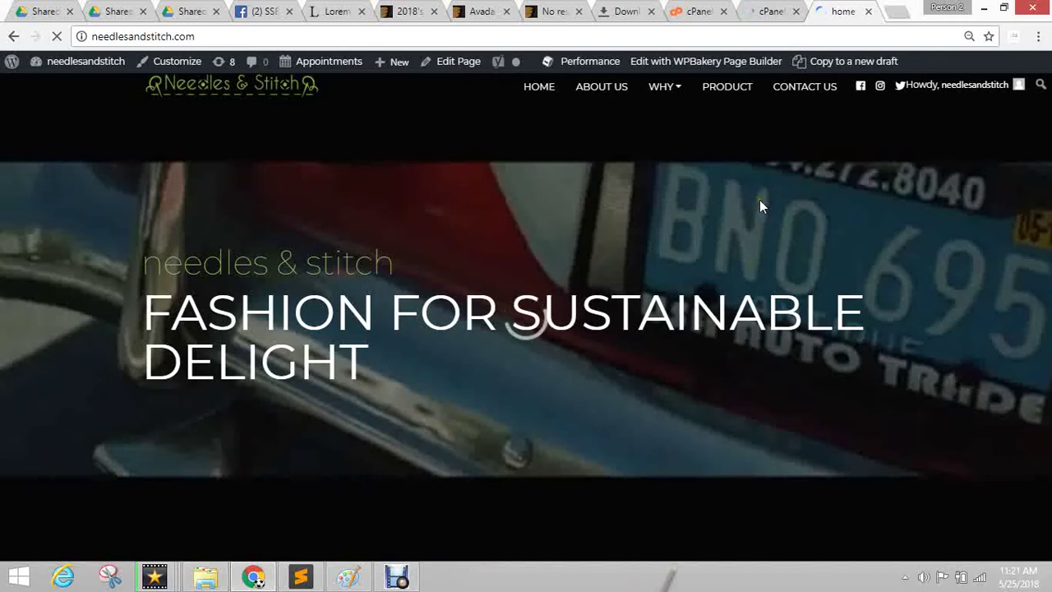
scroll(760, 200, down, 5)
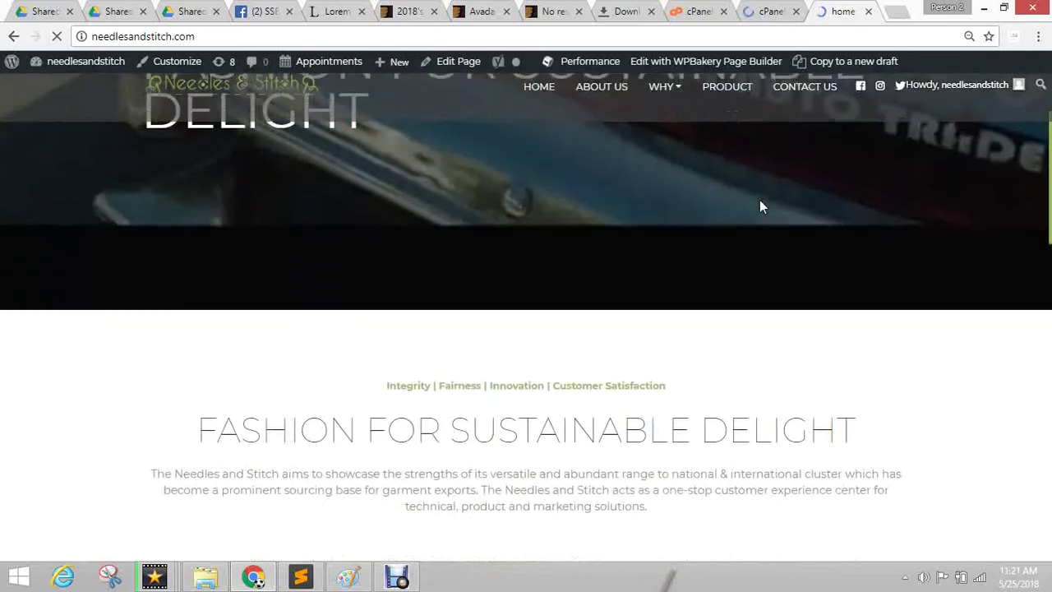
scroll(760, 207, down, 3)
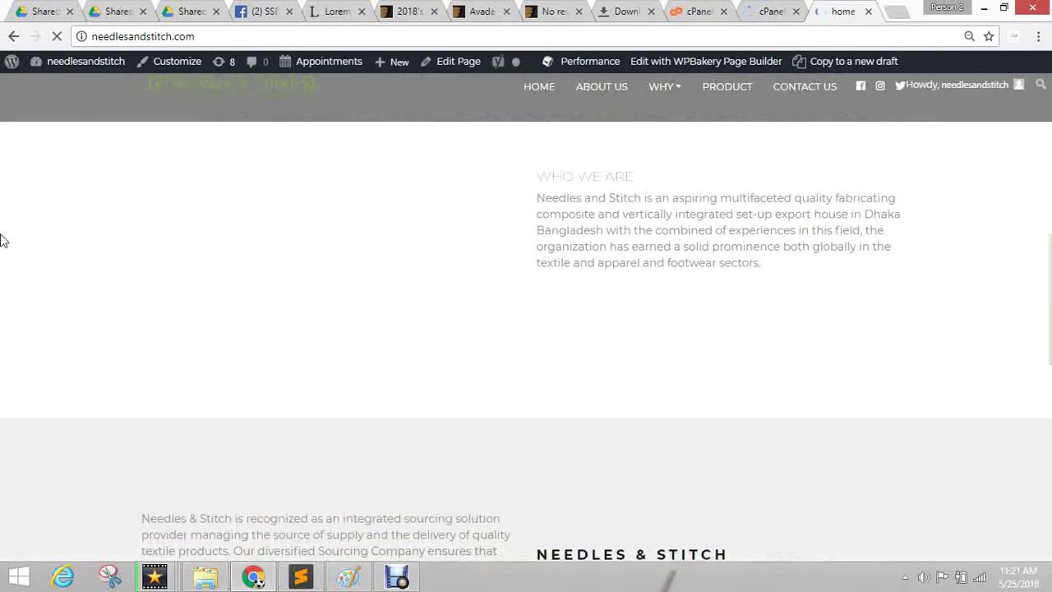
scroll(841, 268, down, 7)
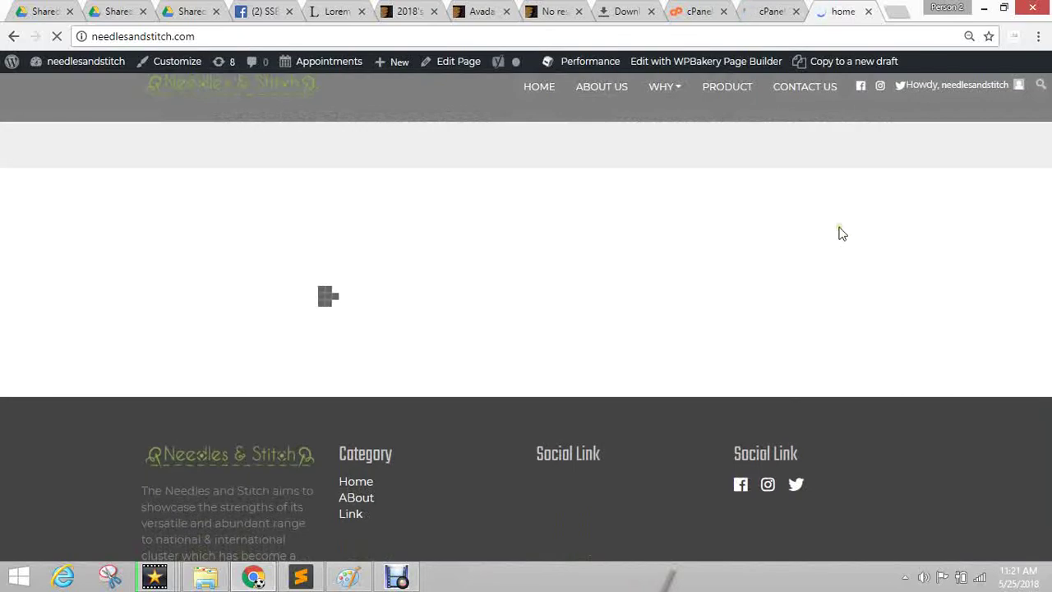
scroll(840, 231, up, 10)
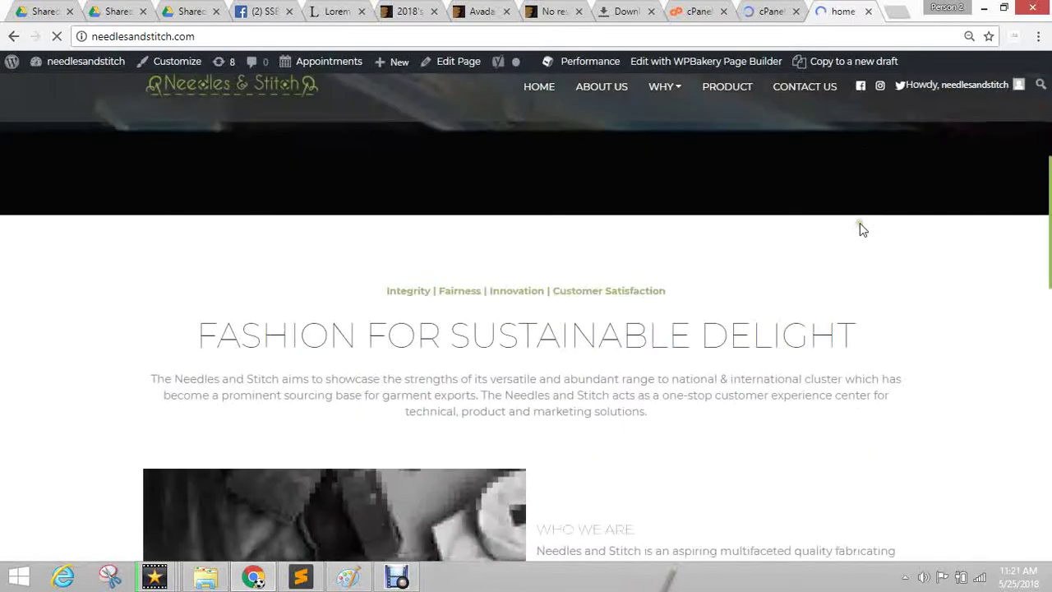
scroll(727, 283, down, 5)
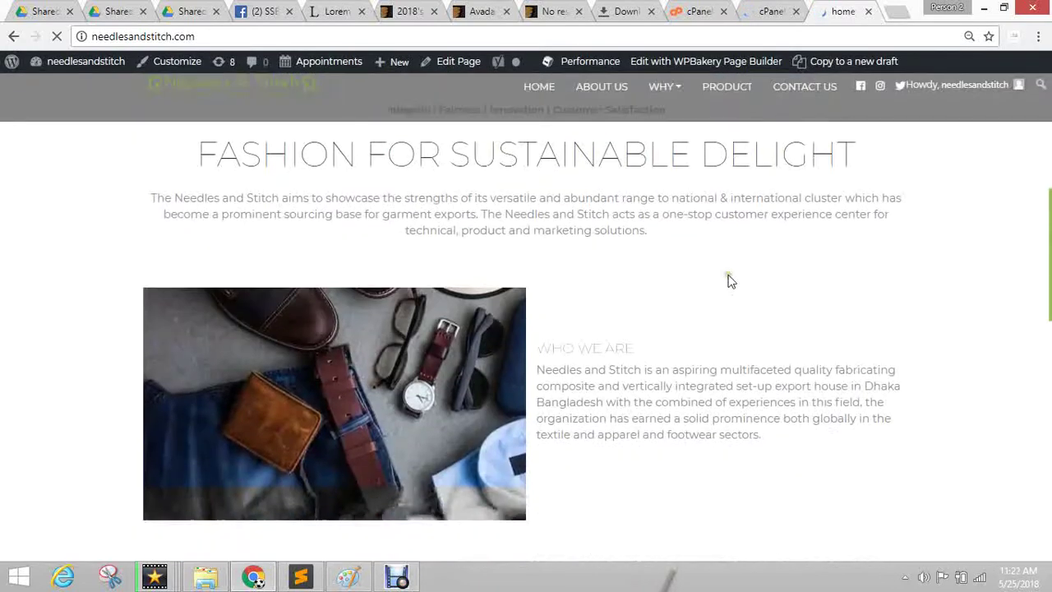
scroll(557, 291, down, 2)
scroll(557, 291, up, 2)
scroll(521, 258, down, 5)
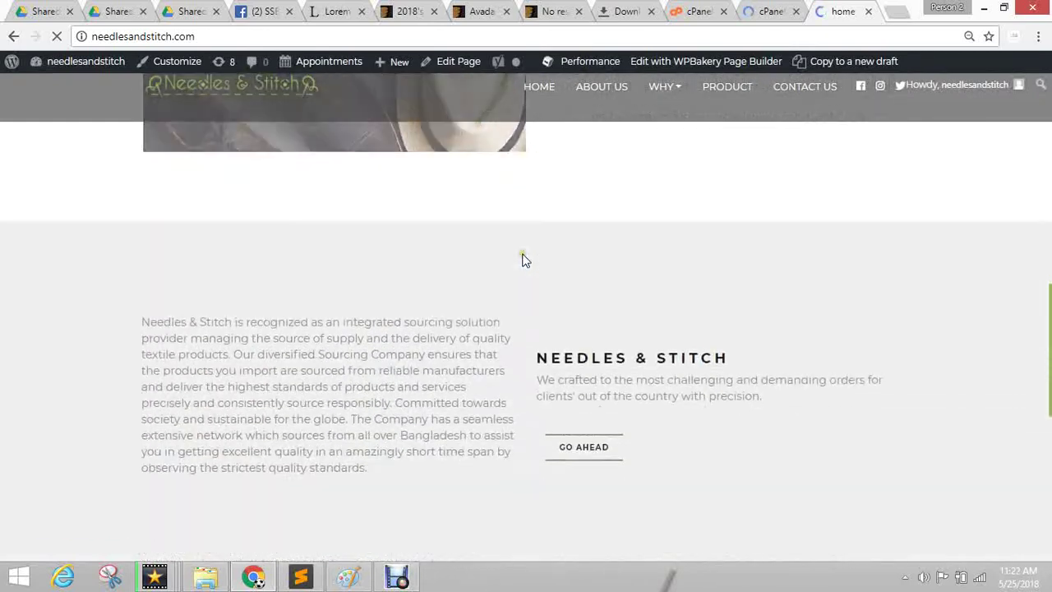
scroll(526, 257, down, 1)
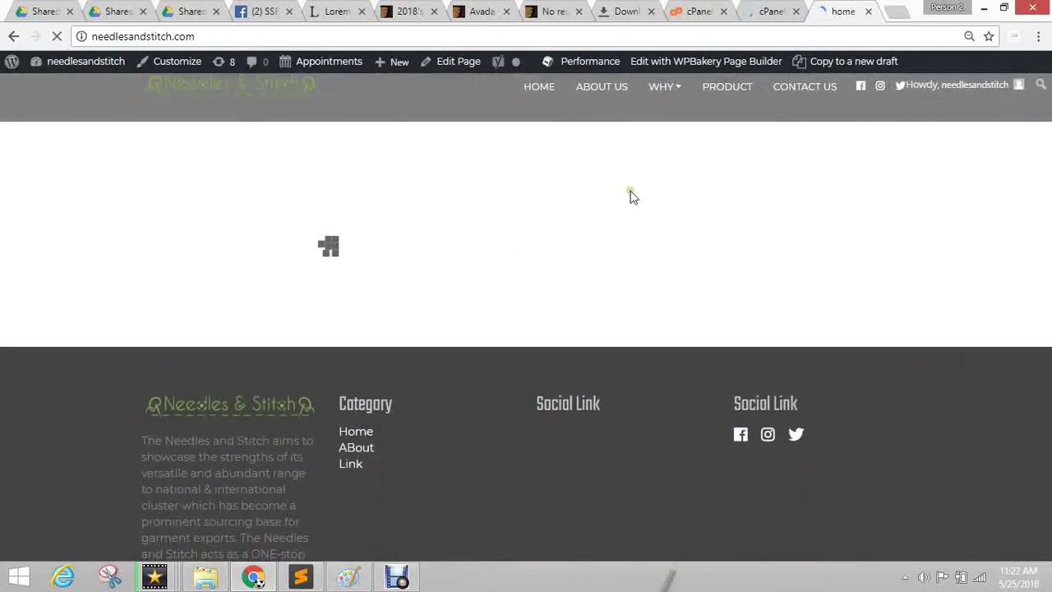
scroll(534, 280, up, 1)
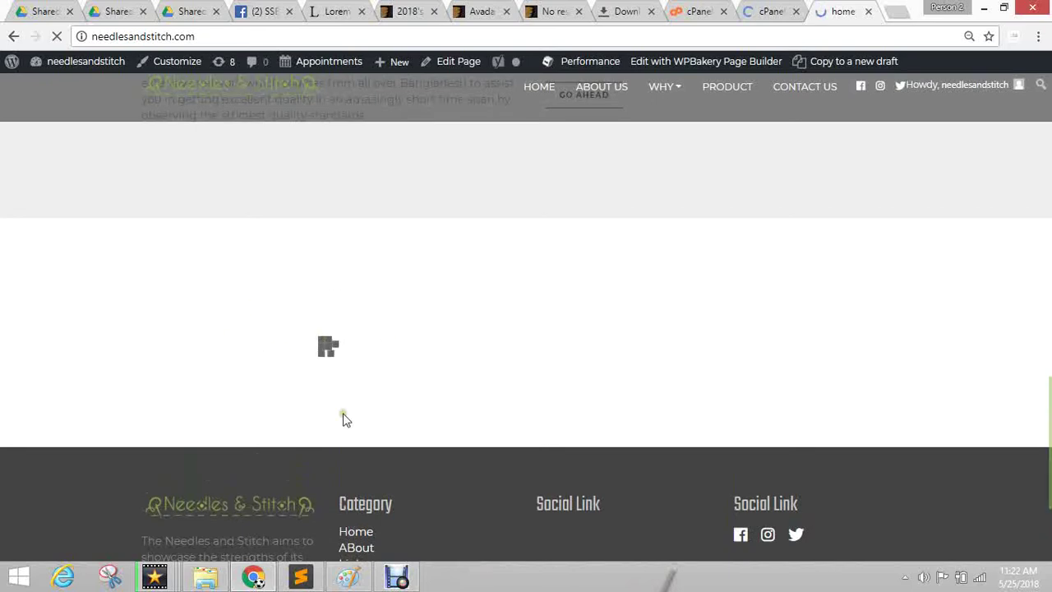
scroll(1012, 206, up, 10)
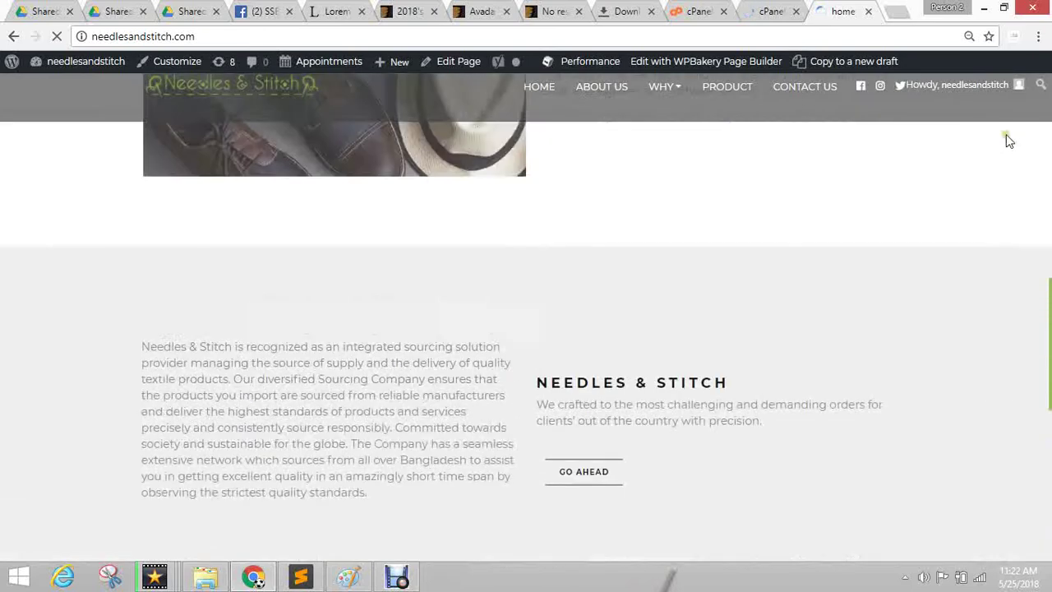
scroll(1011, 134, up, 3)
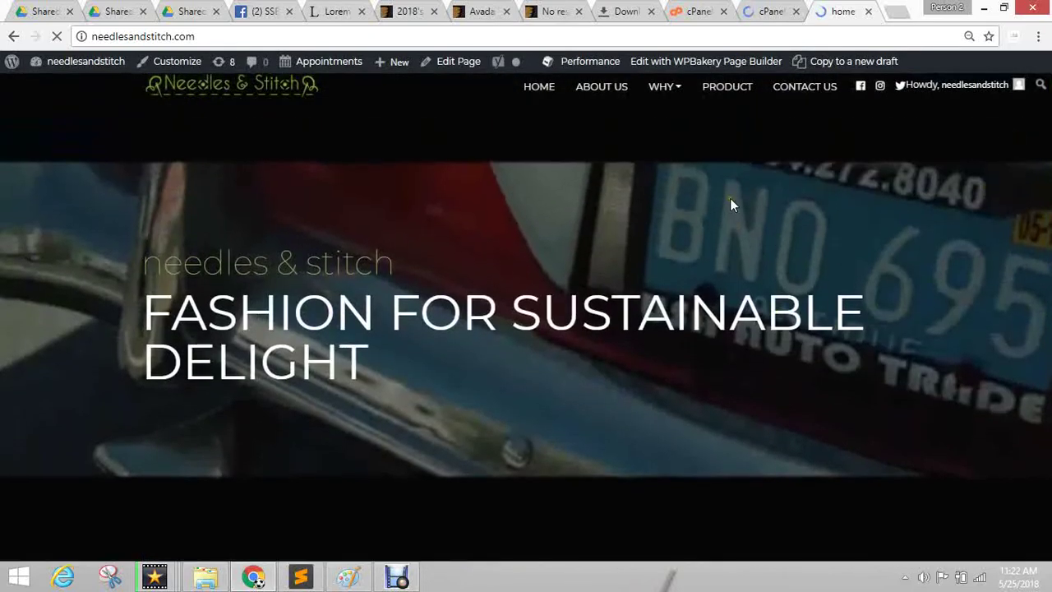
scroll(731, 197, down, 10)
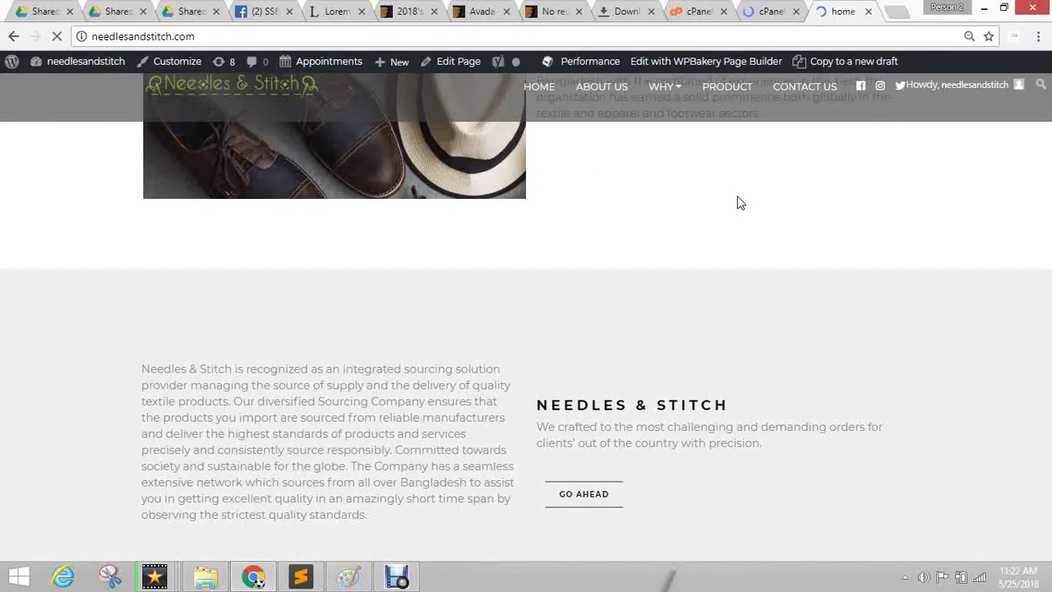
scroll(738, 202, down, 3)
scroll(738, 202, down, 4)
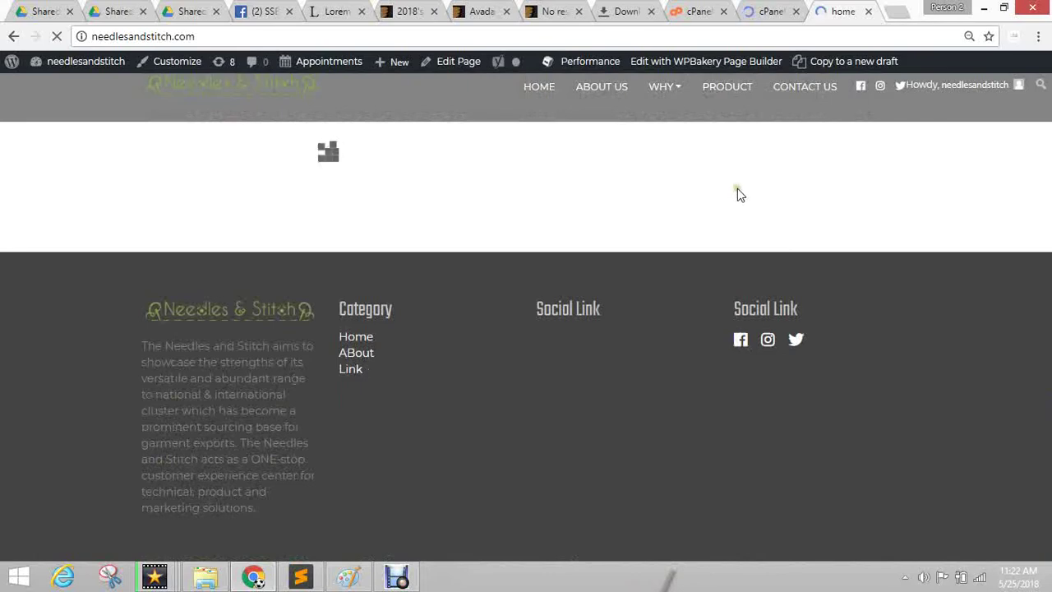
scroll(738, 194, up, 1)
scroll(738, 195, up, 15)
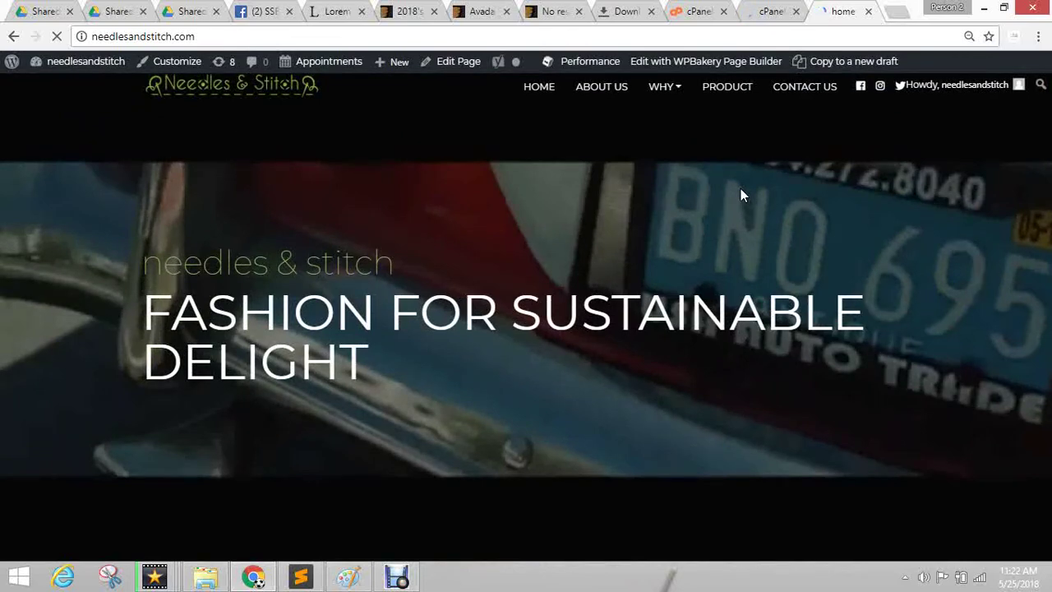
scroll(798, 314, down, 8)
scroll(802, 300, down, 1)
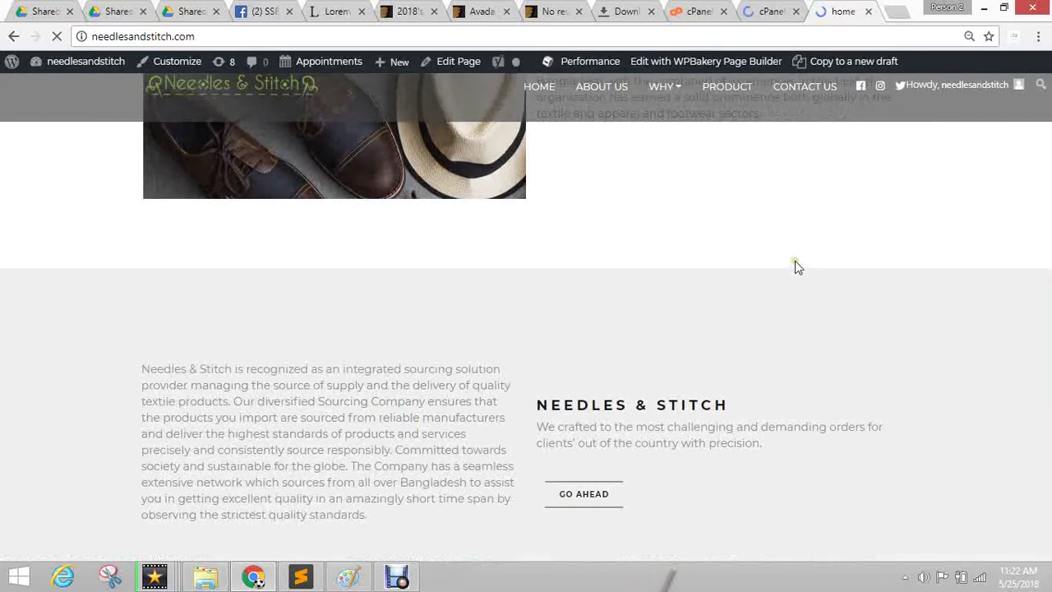
scroll(795, 267, up, 10)
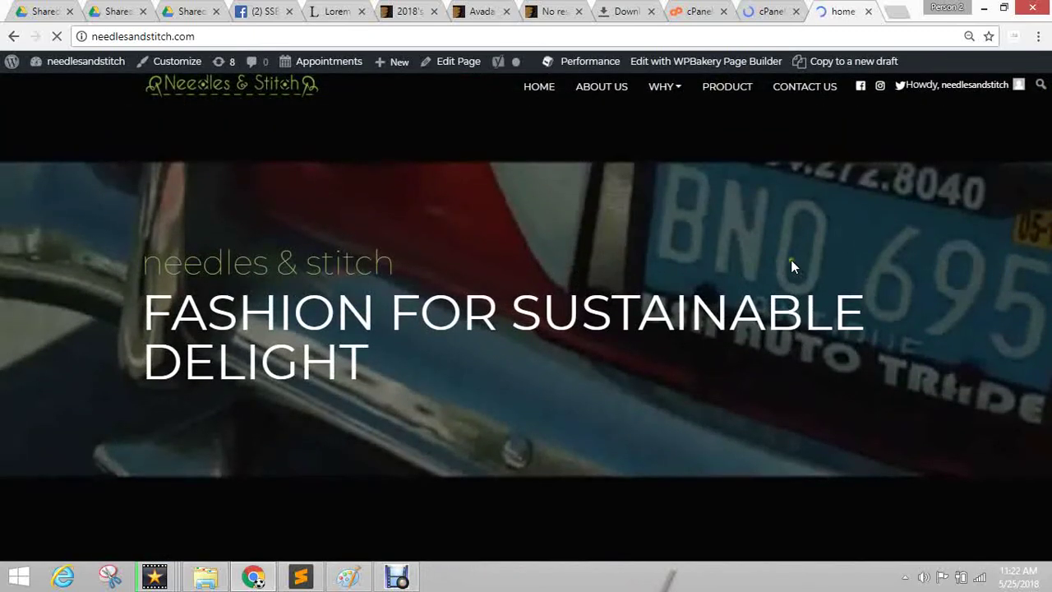
scroll(667, 360, down, 5)
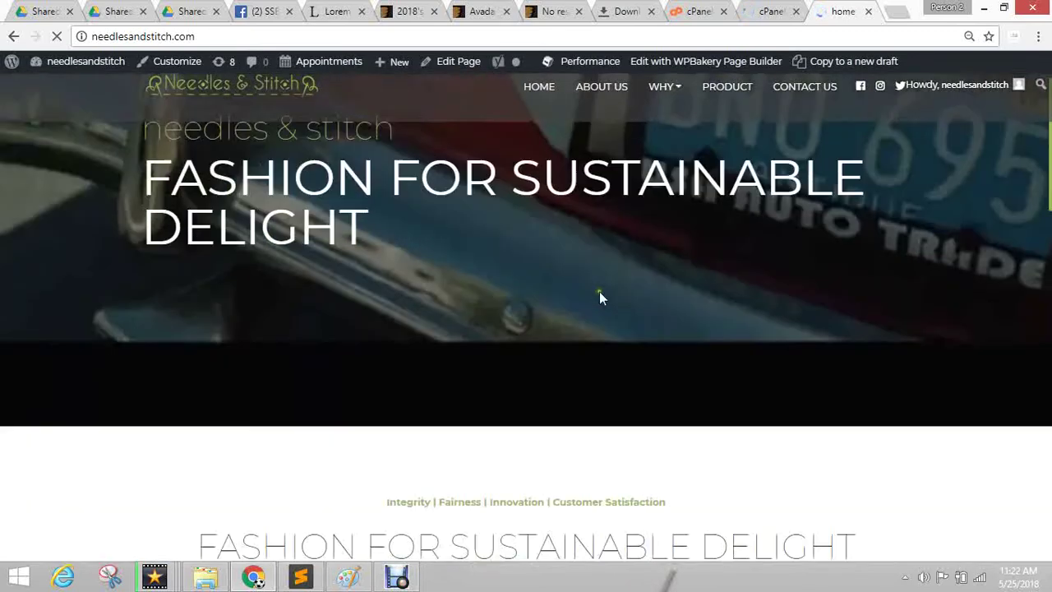
scroll(687, 323, down, 3)
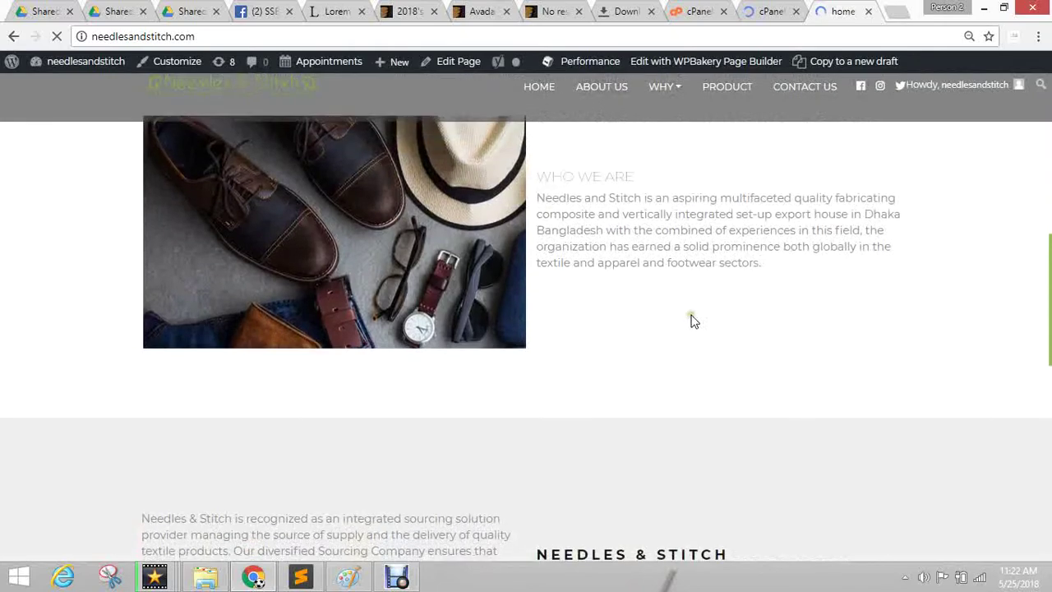
scroll(693, 321, down, 8)
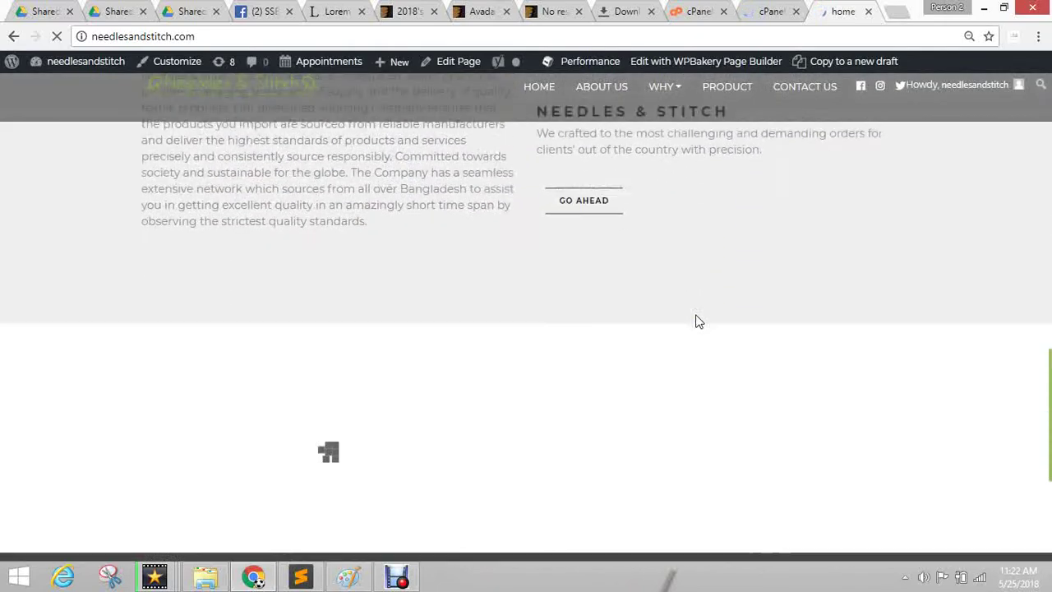
scroll(696, 321, up, 15)
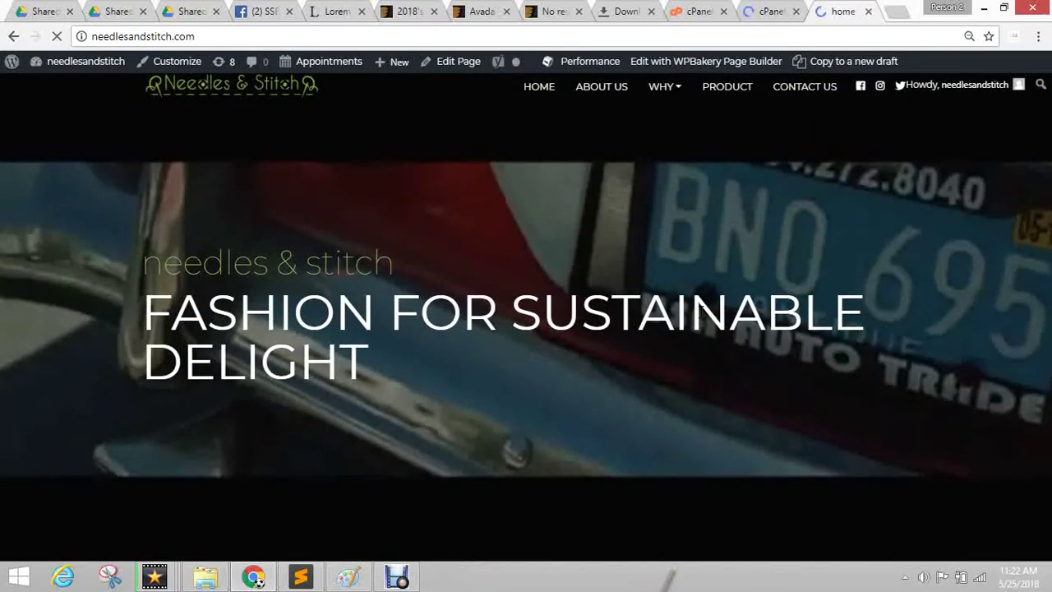
scroll(688, 284, down, 5)
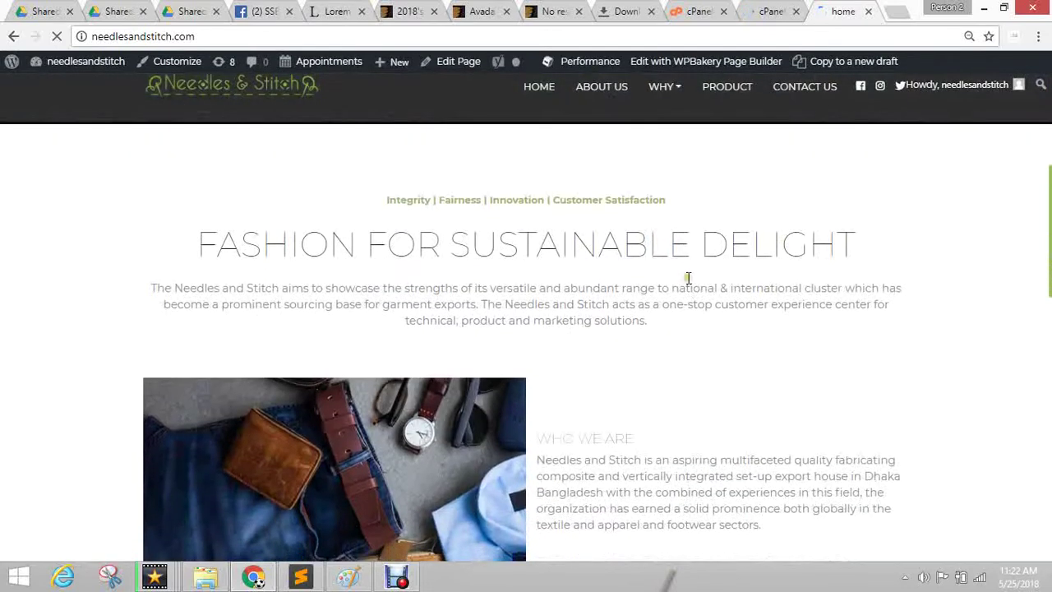
scroll(689, 278, down, 10)
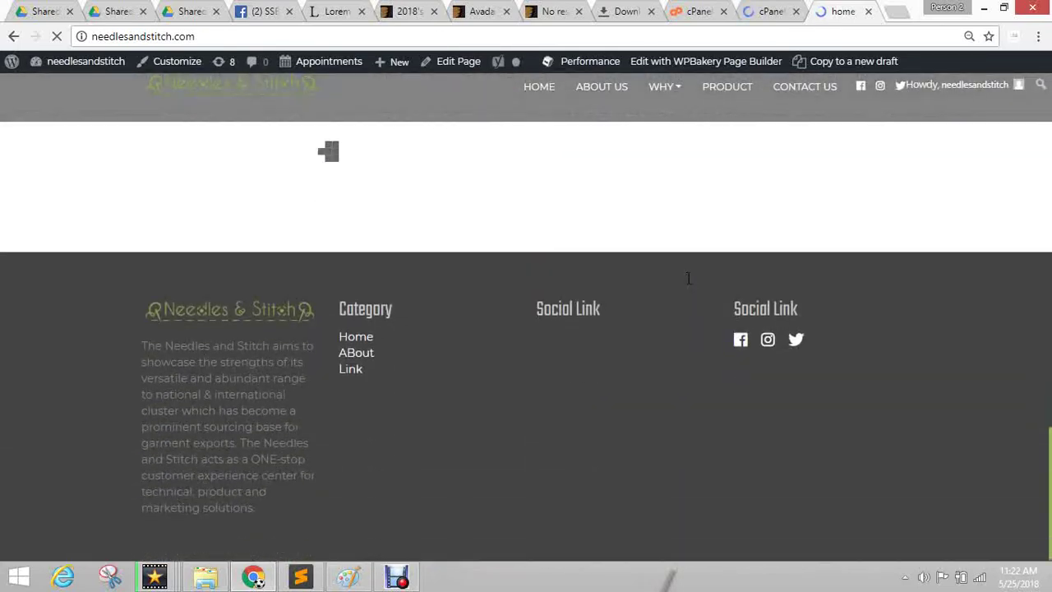
scroll(689, 278, up, 15)
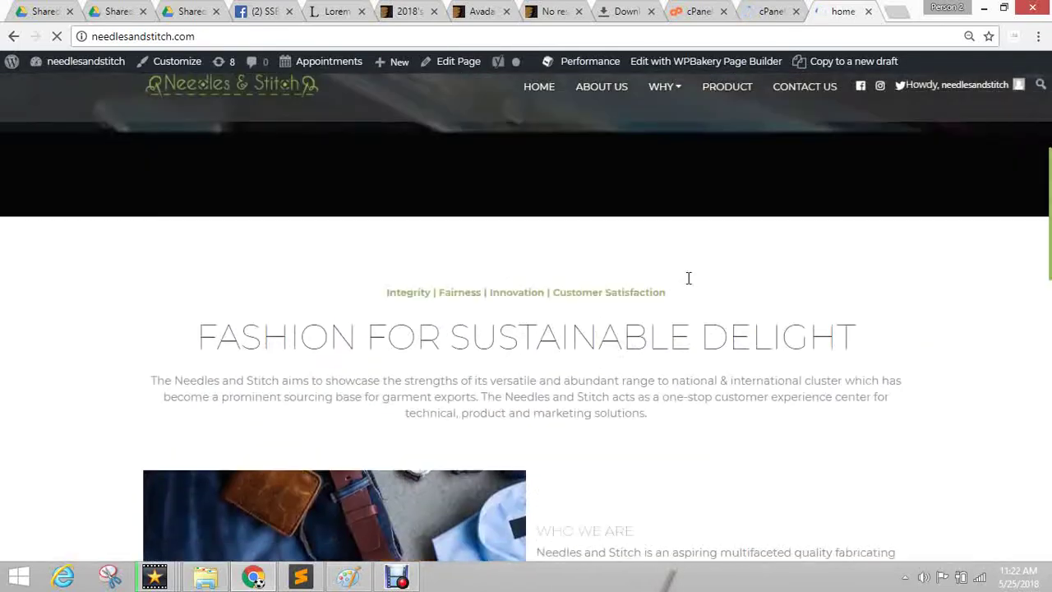
scroll(689, 278, down, 2)
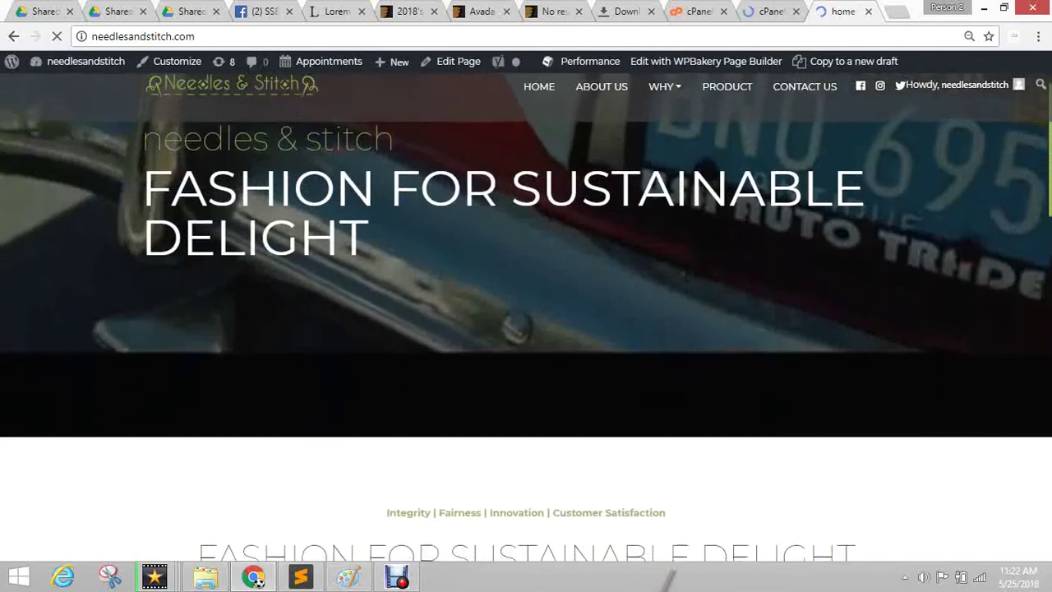
scroll(628, 254, up, 2)
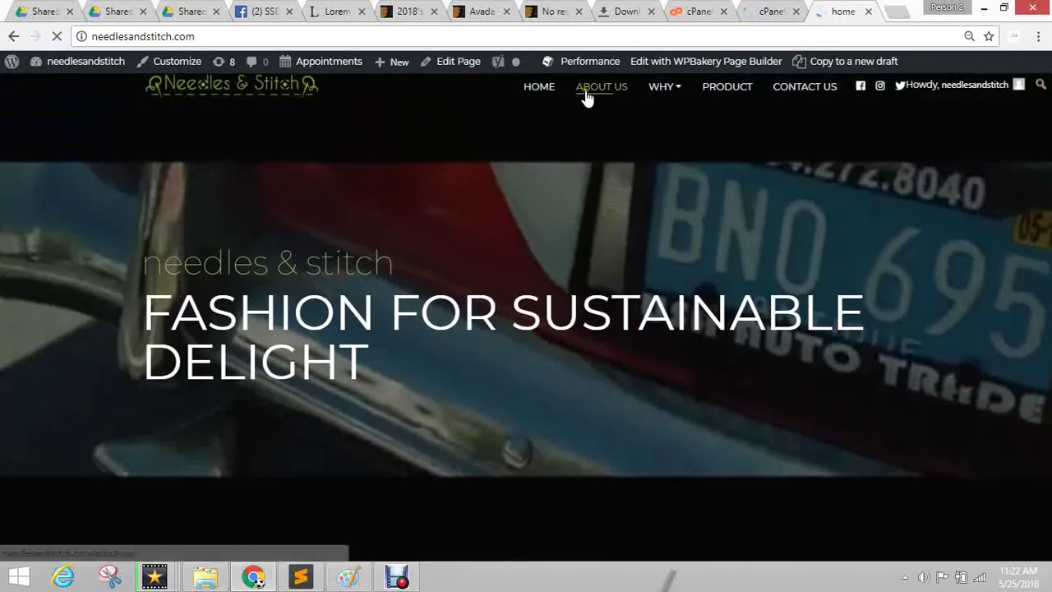
scroll(500, 260, down, 10)
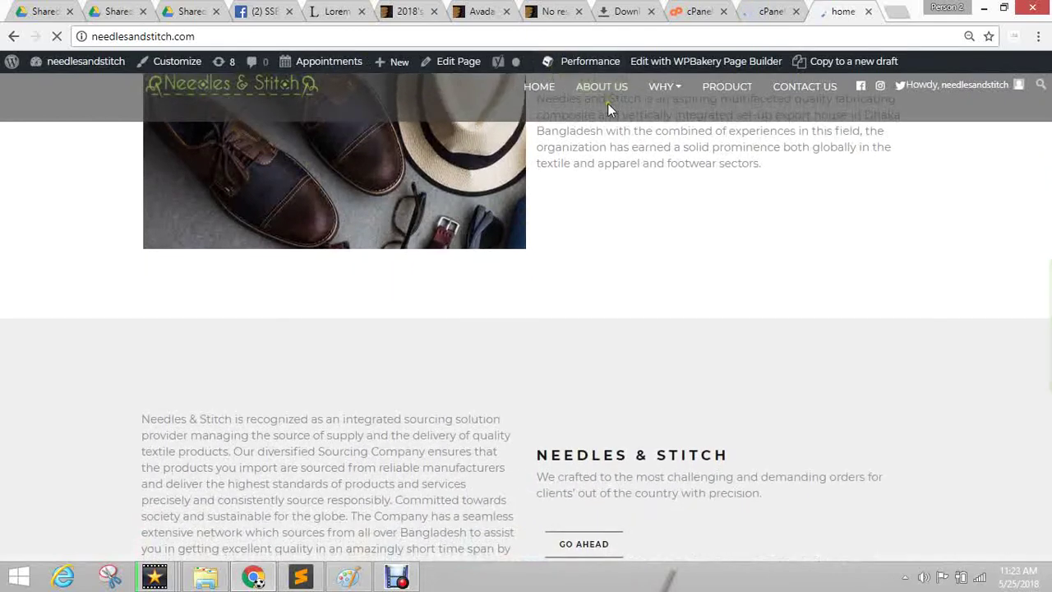
scroll(641, 263, up, 3)
scroll(653, 251, up, 5)
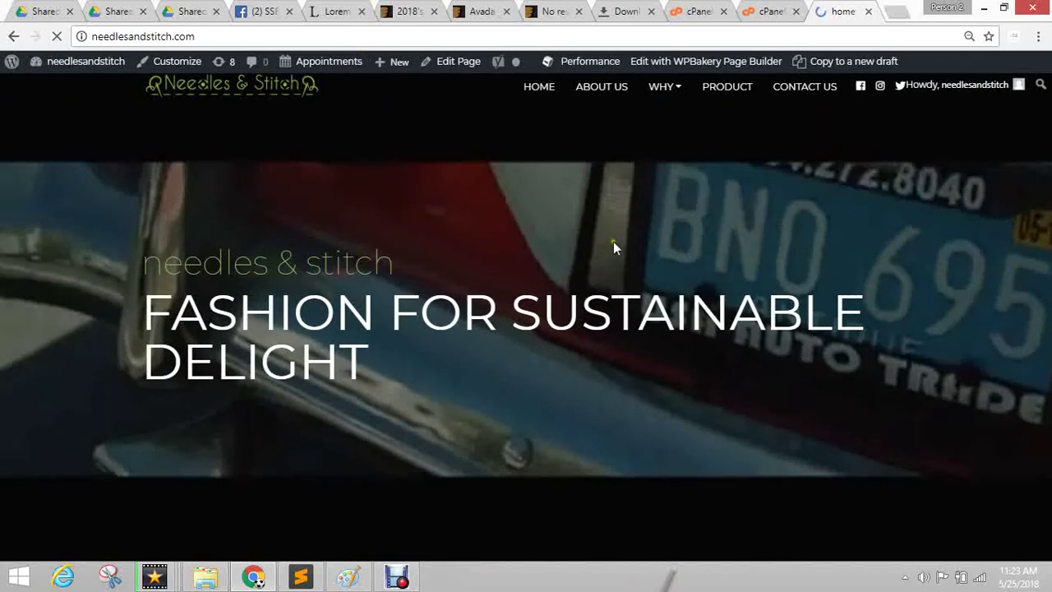
scroll(613, 241, down, 5)
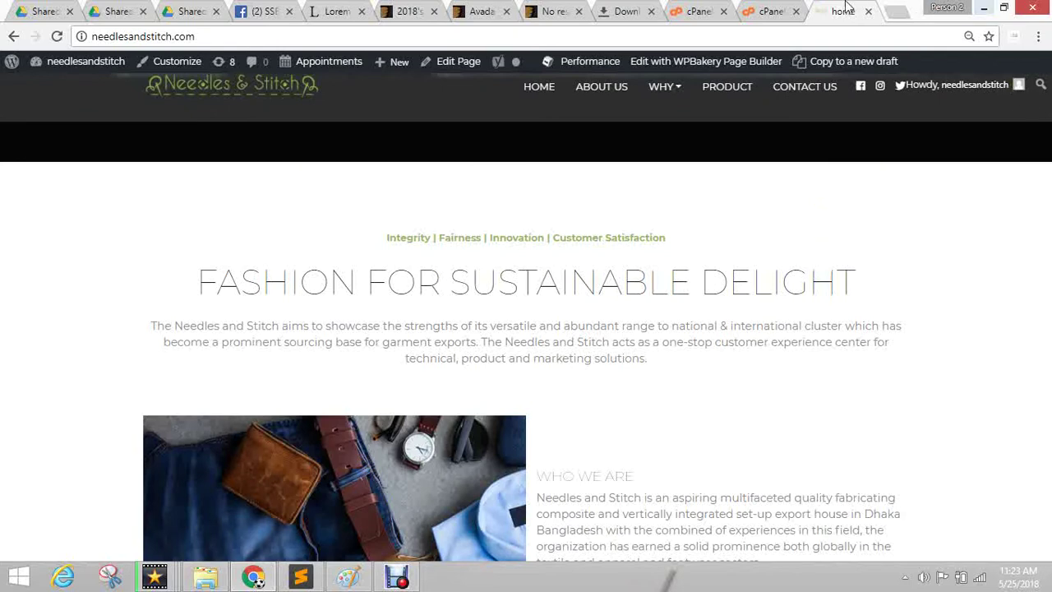
In the File Manager tab, open the public_html folder.
click(771, 11)
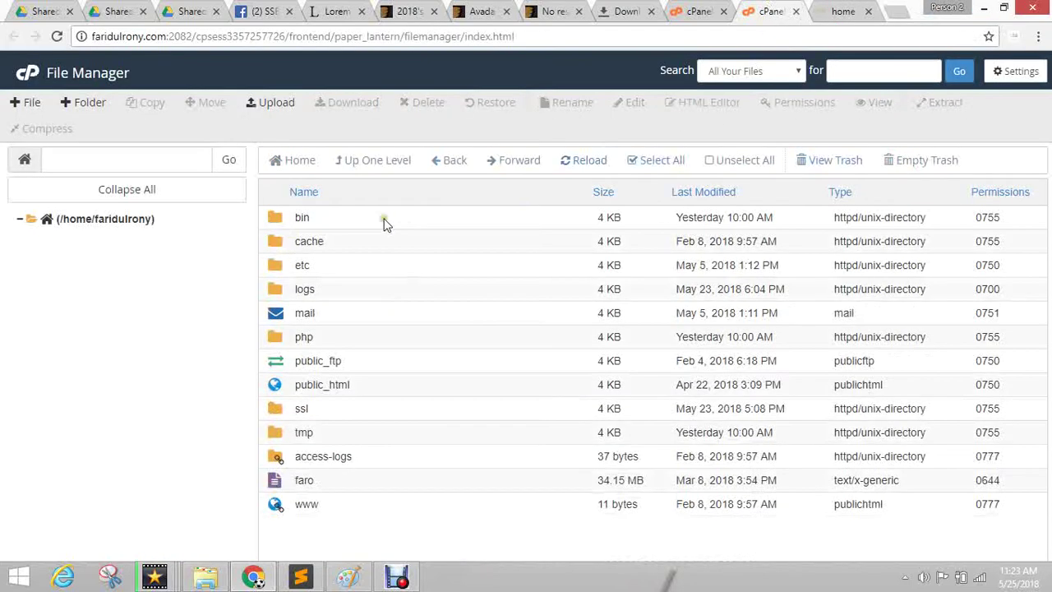
double_click(279, 384)
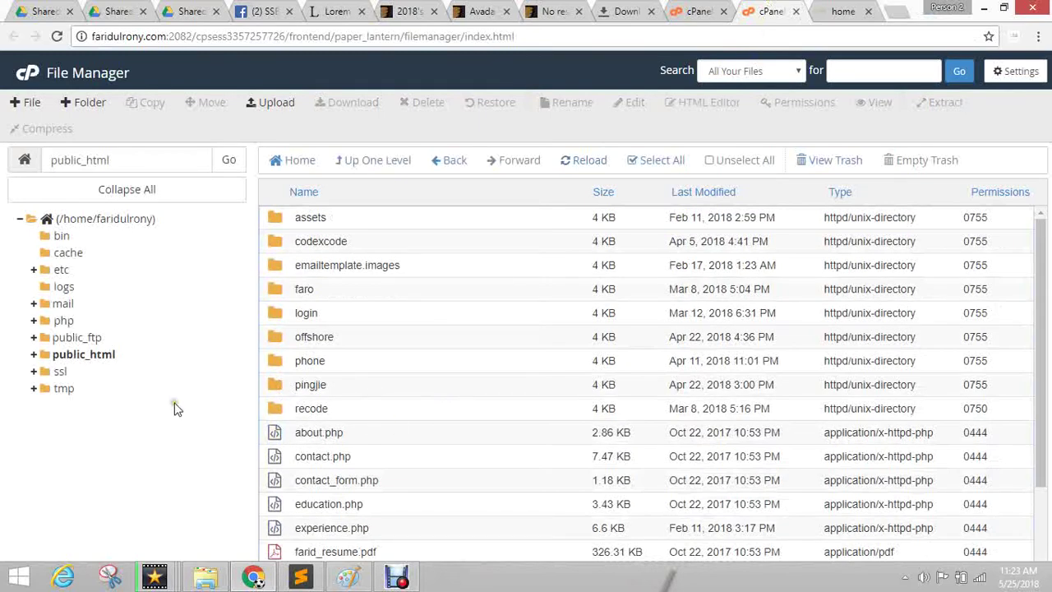
click(82, 355)
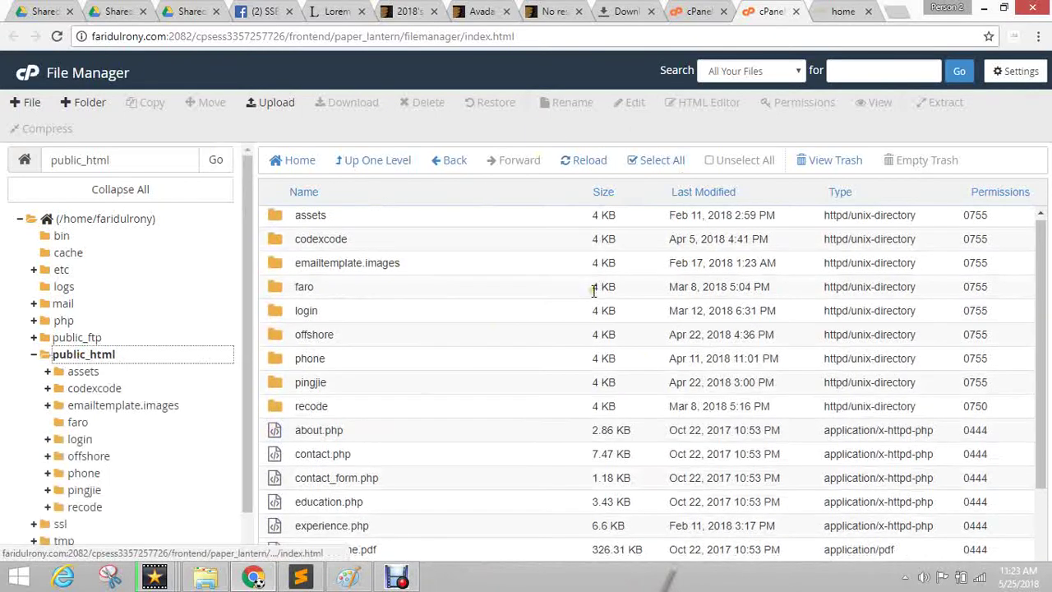
scroll(486, 381, down, 3)
scroll(376, 291, up, 3)
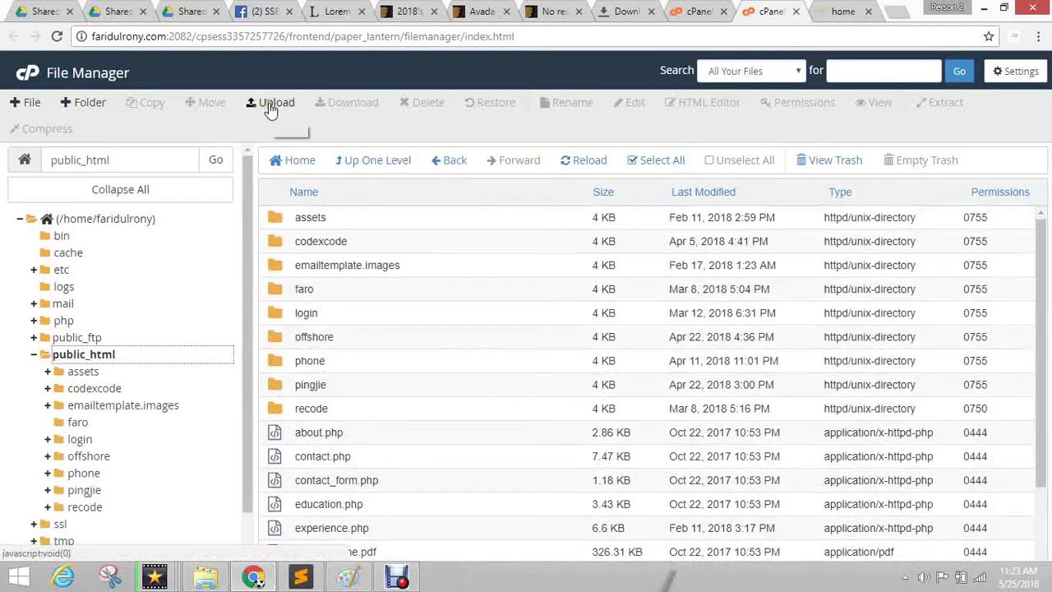
Create a new folder named ssb58 inside public_html.
click(87, 103)
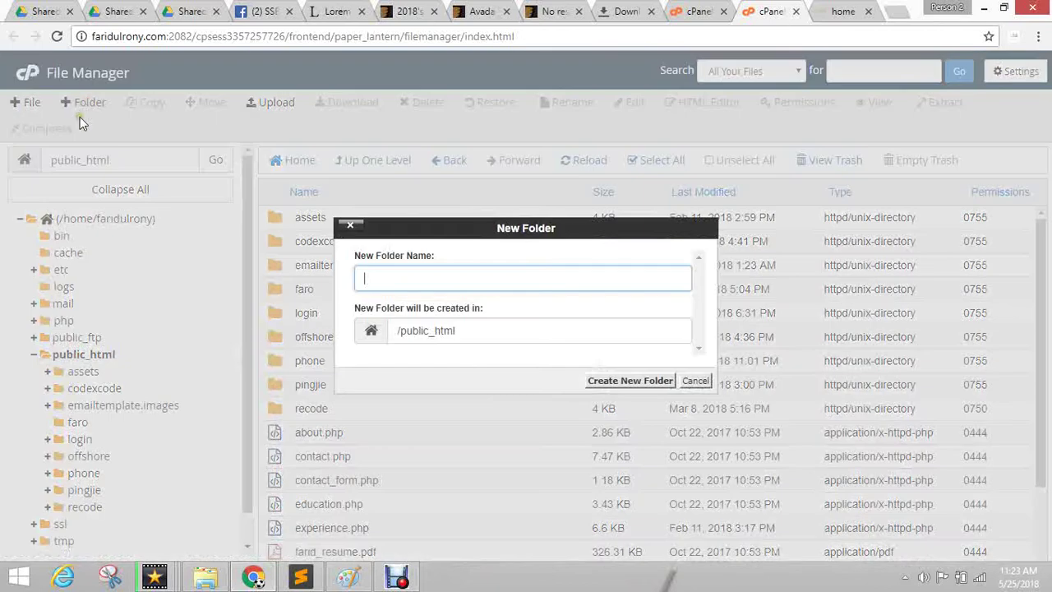
click(372, 277)
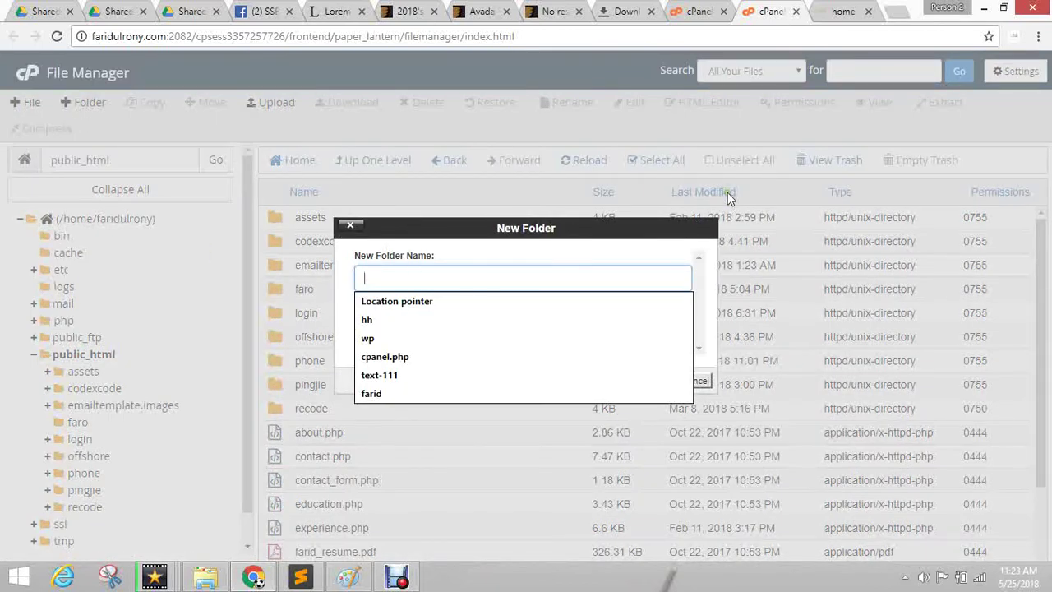
click(899, 12)
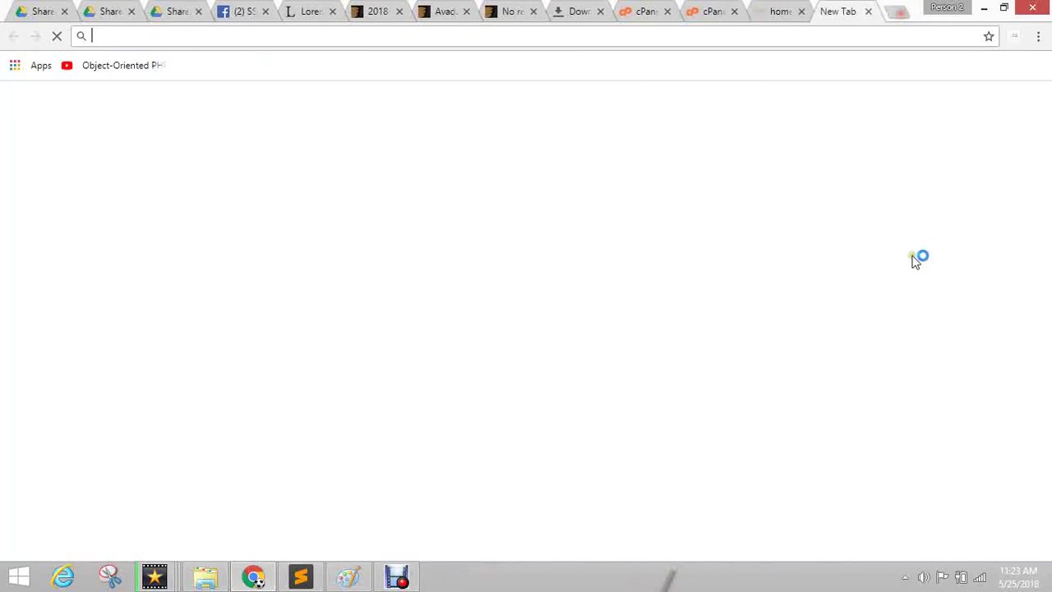
text(faridulrony.com)
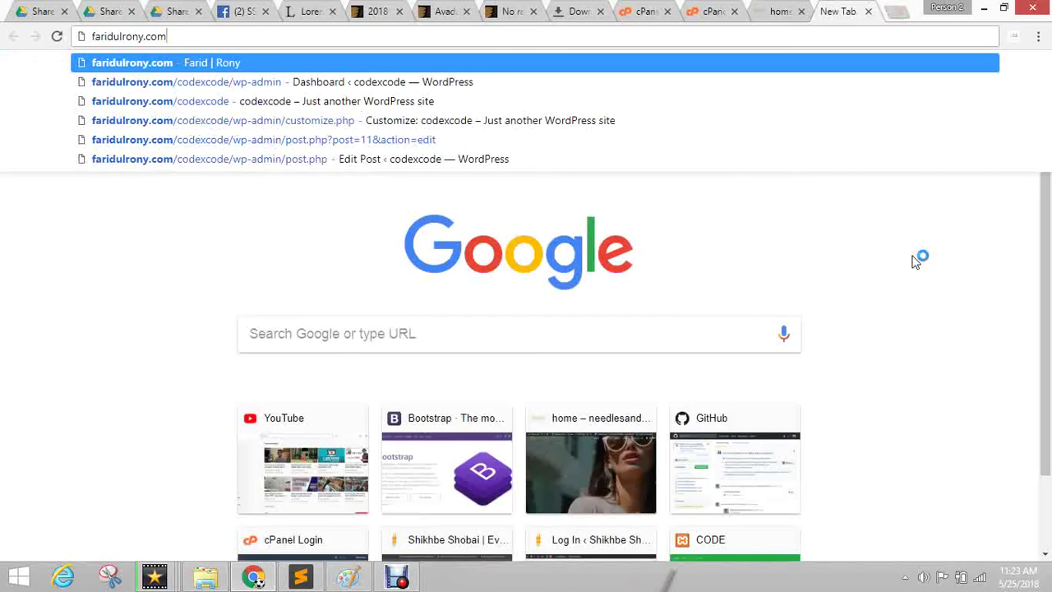
text(/)
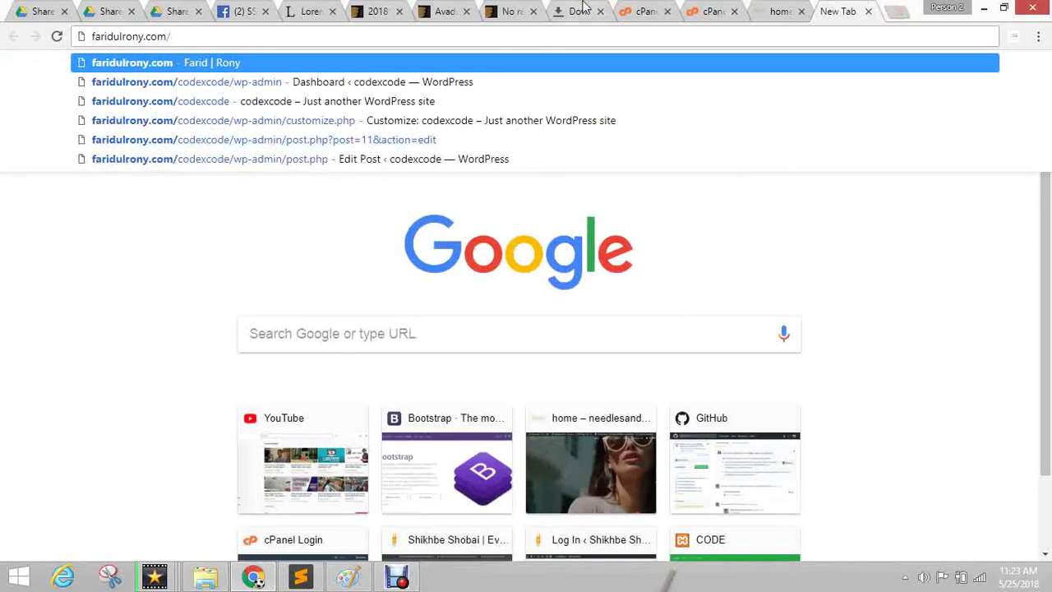
click(722, 13)
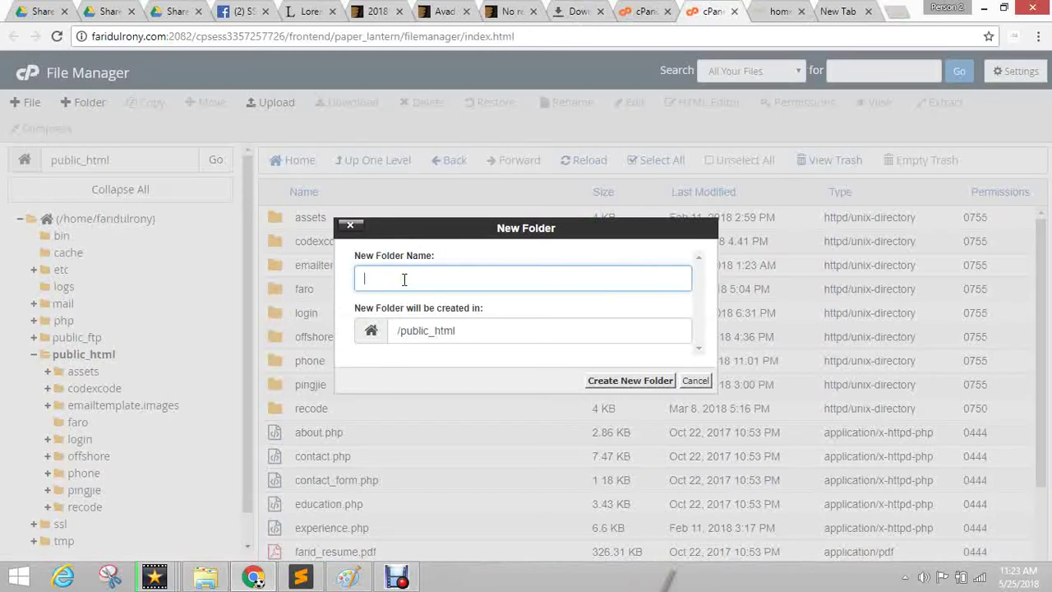
text(ssb58)
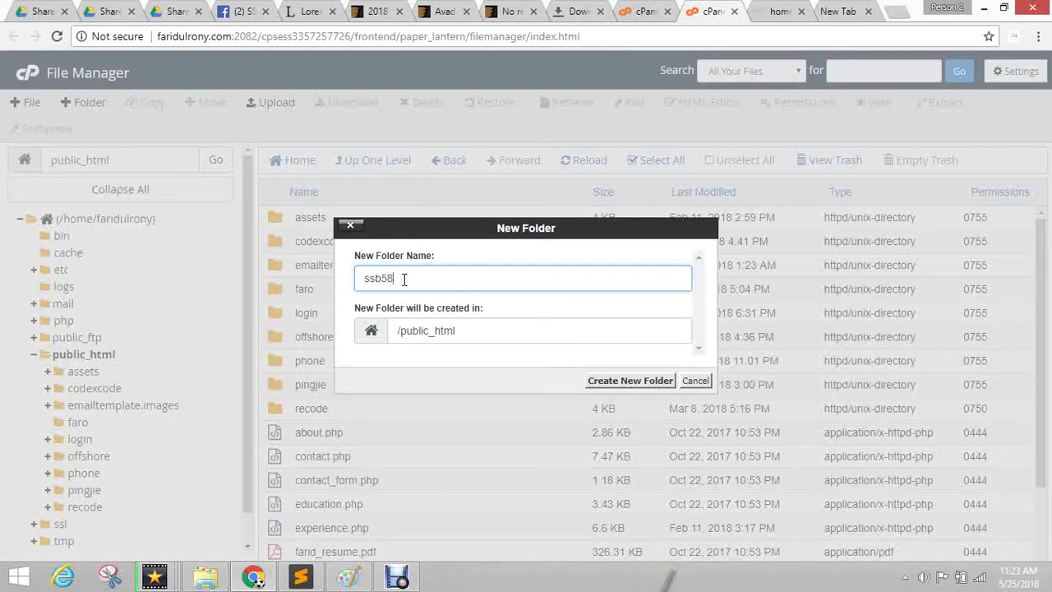
key(Return)
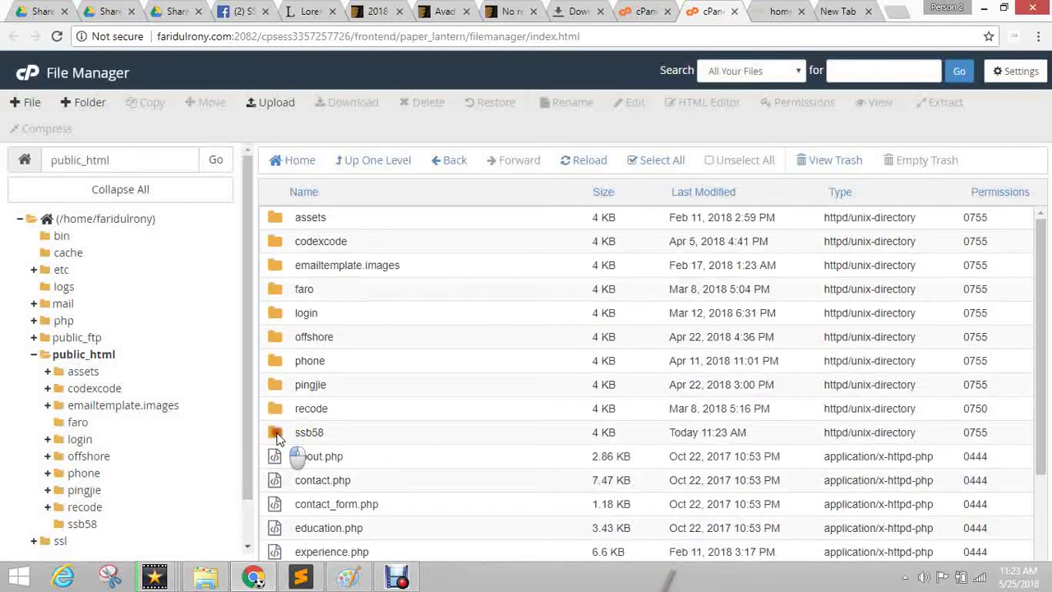
Check the empty ssb58 folder, then open the codexcode folder.
double_click(277, 435)
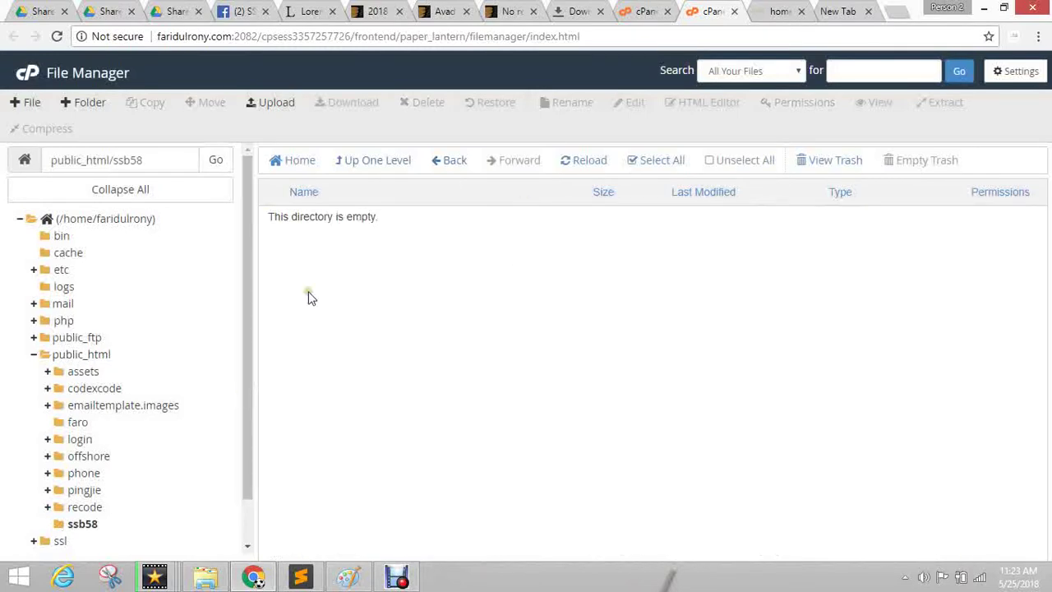
click(383, 163)
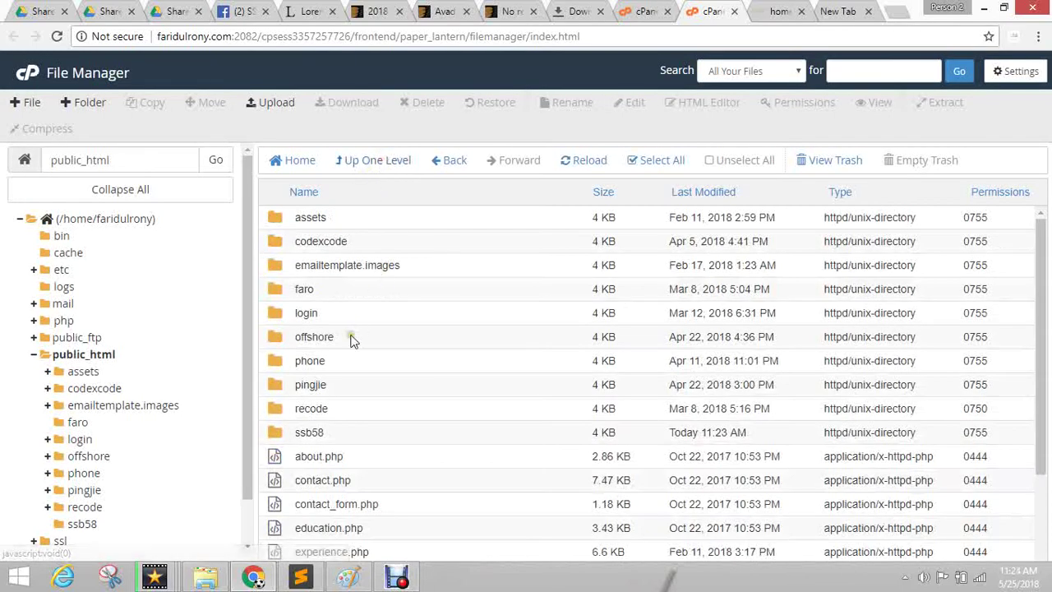
double_click(281, 241)
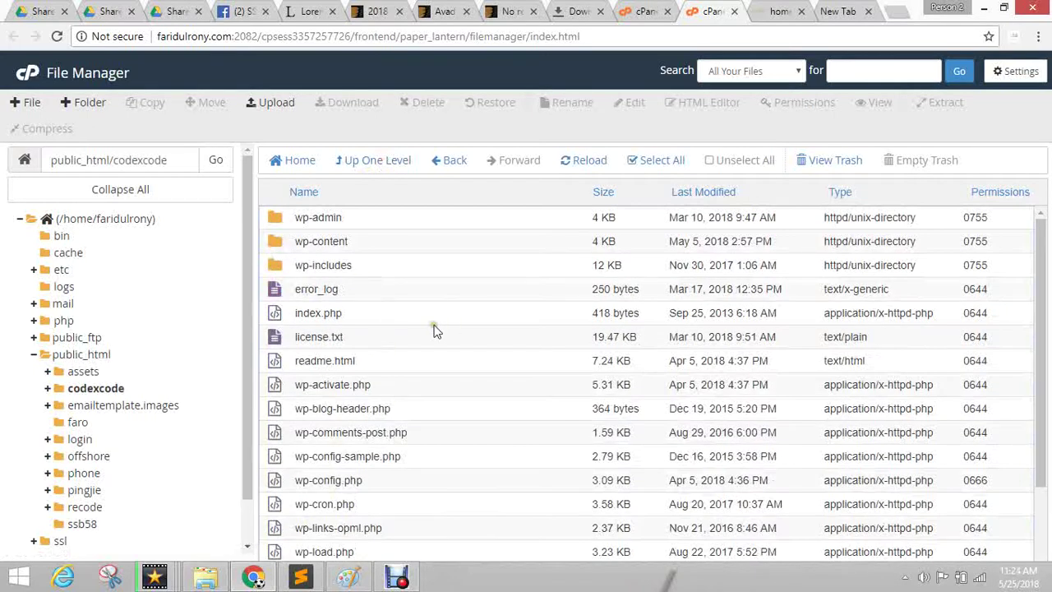
scroll(411, 345, down, 3)
scroll(387, 359, up, 3)
Copy all codexcode files to /public_html/ssb58 and go up to public_html.
click(662, 162)
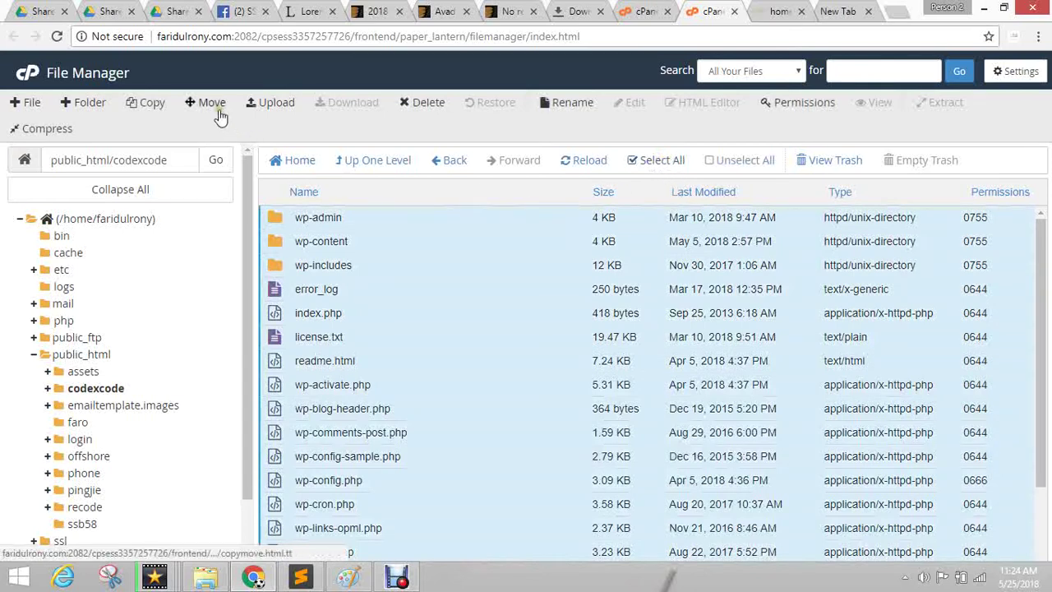
click(147, 102)
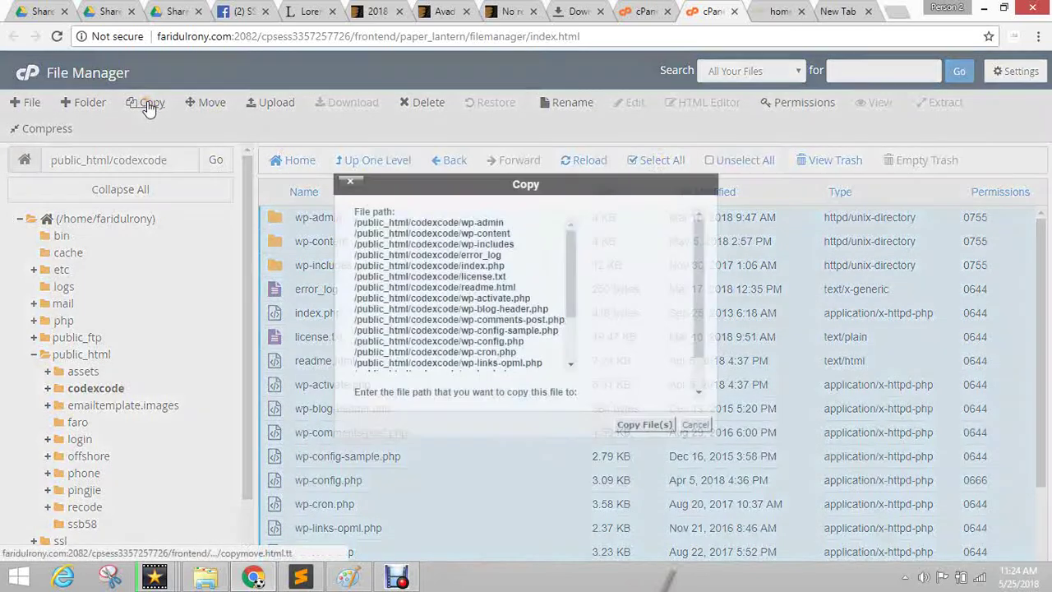
drag(458, 375, 548, 375)
text(s)
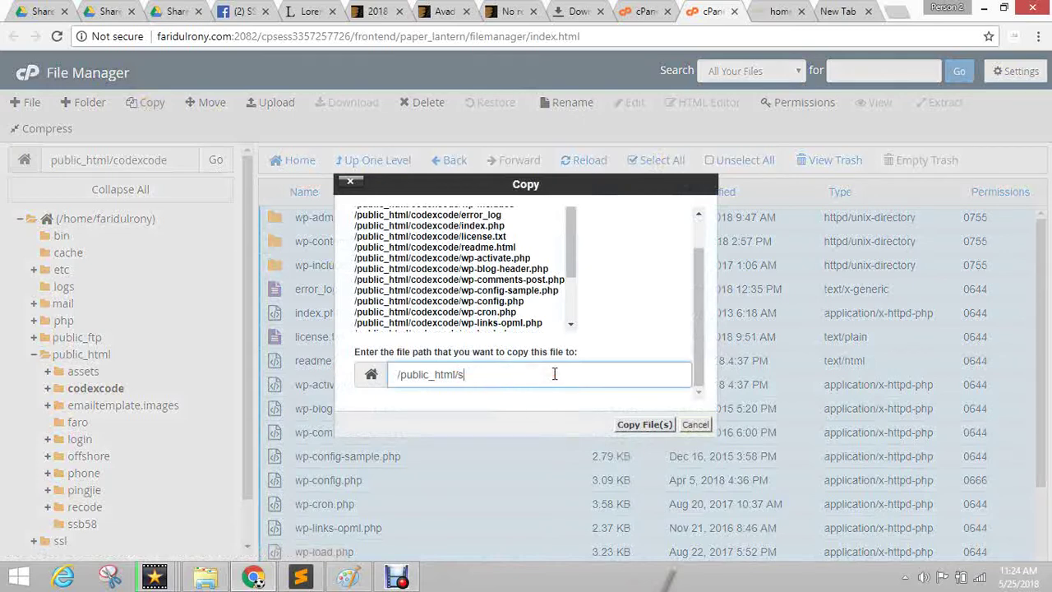
text(sb58)
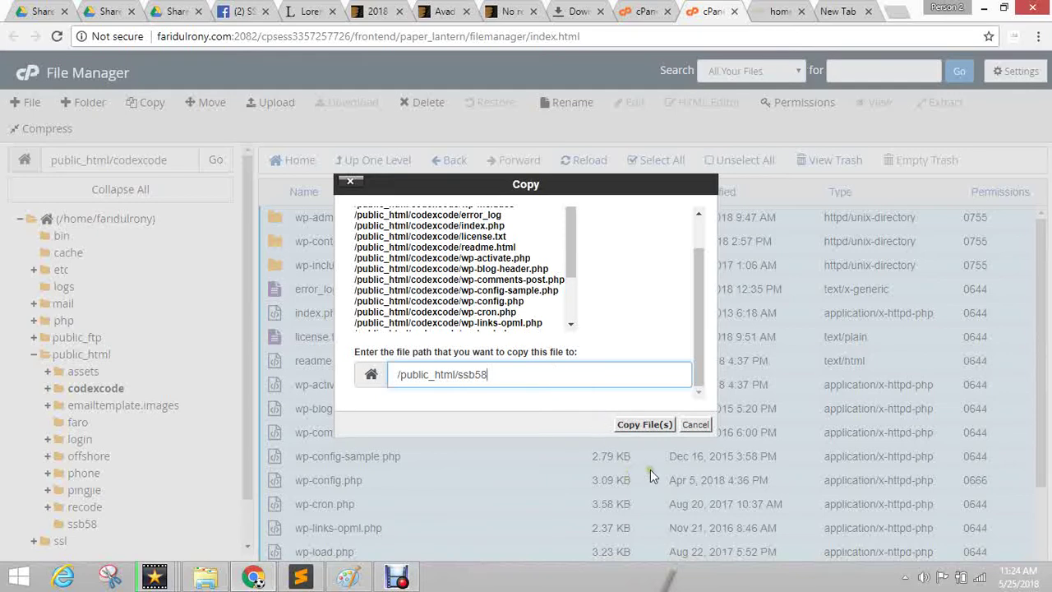
click(645, 424)
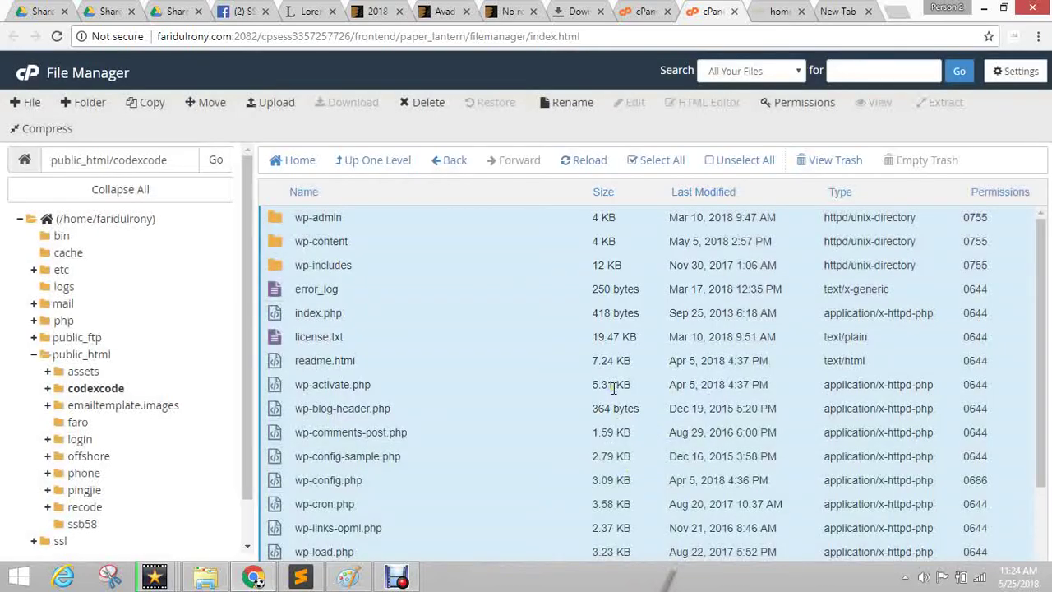
click(371, 160)
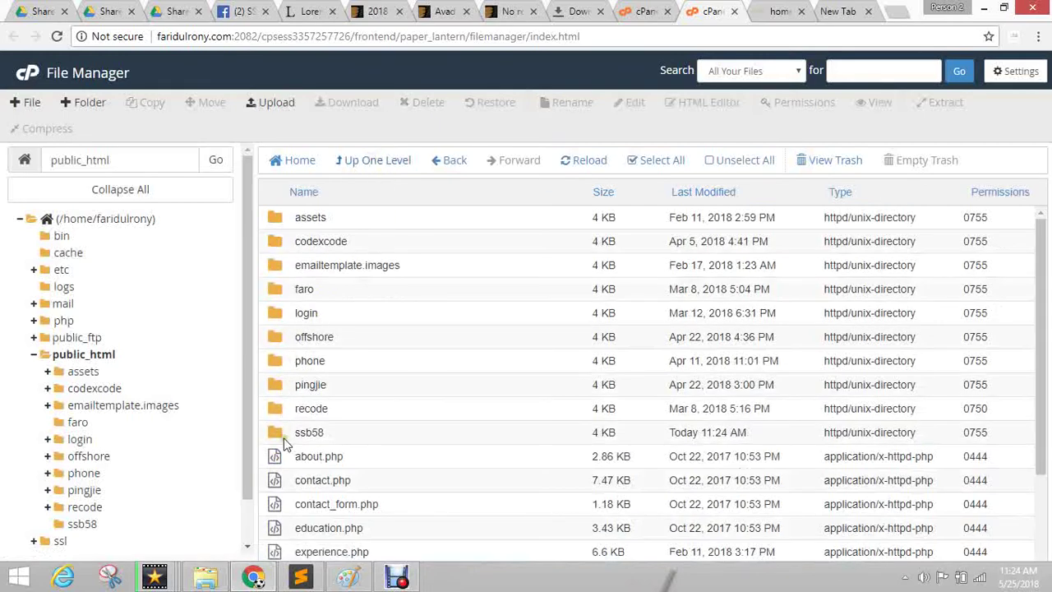
Open ssb58 and refresh until wp-admin, wp-content and wp-config.php are listed.
double_click(282, 436)
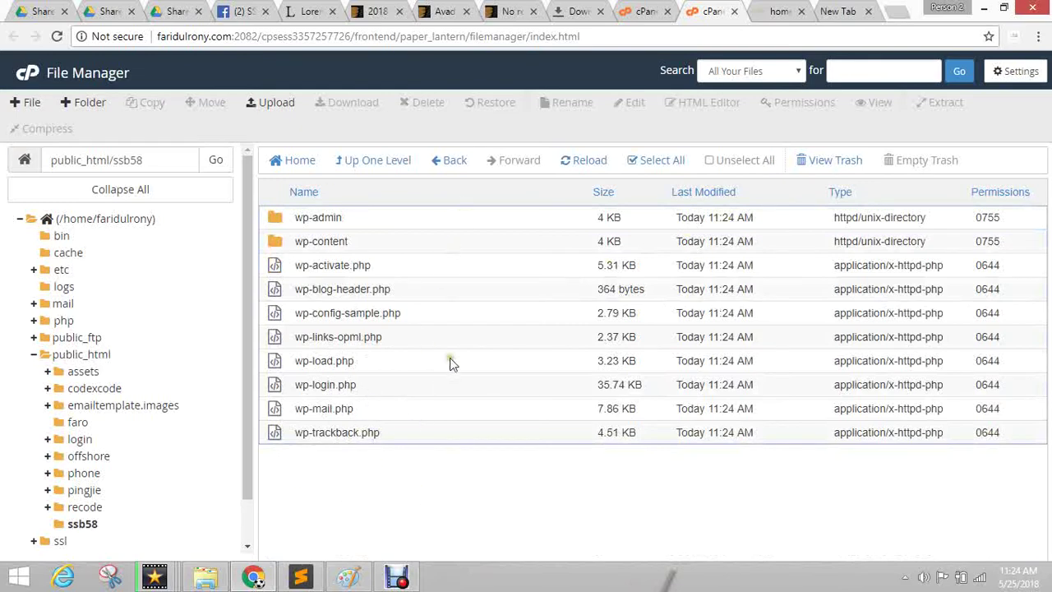
click(589, 159)
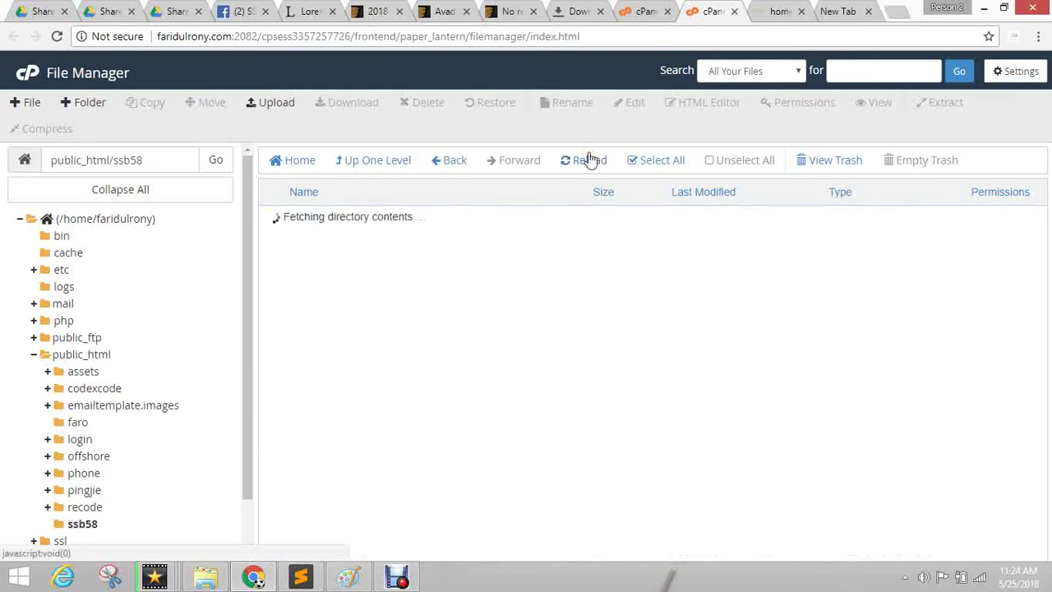
click(578, 160)
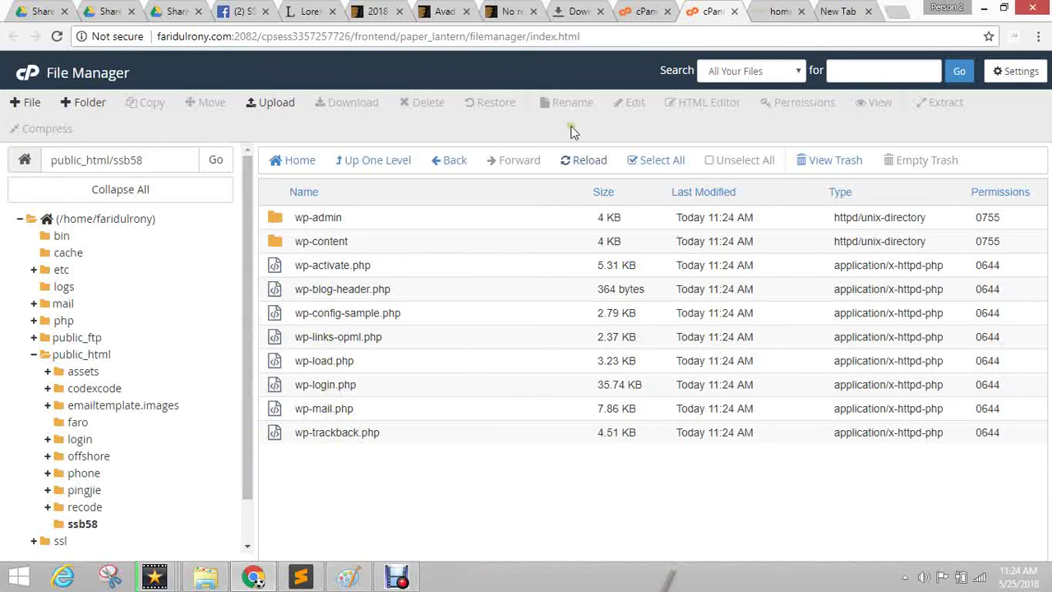
click(591, 161)
click(582, 164)
click(56, 36)
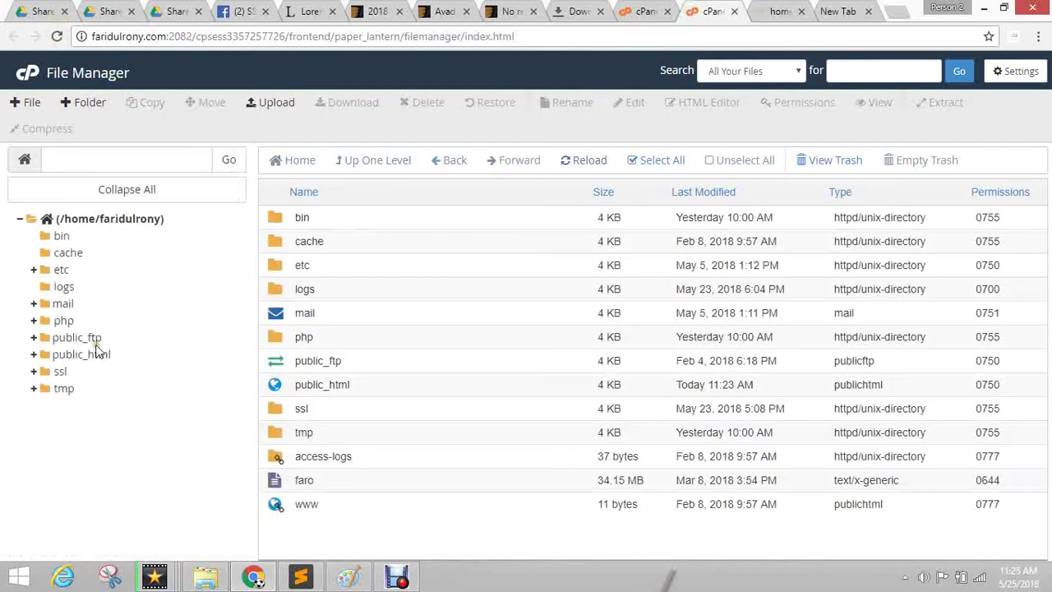
double_click(288, 384)
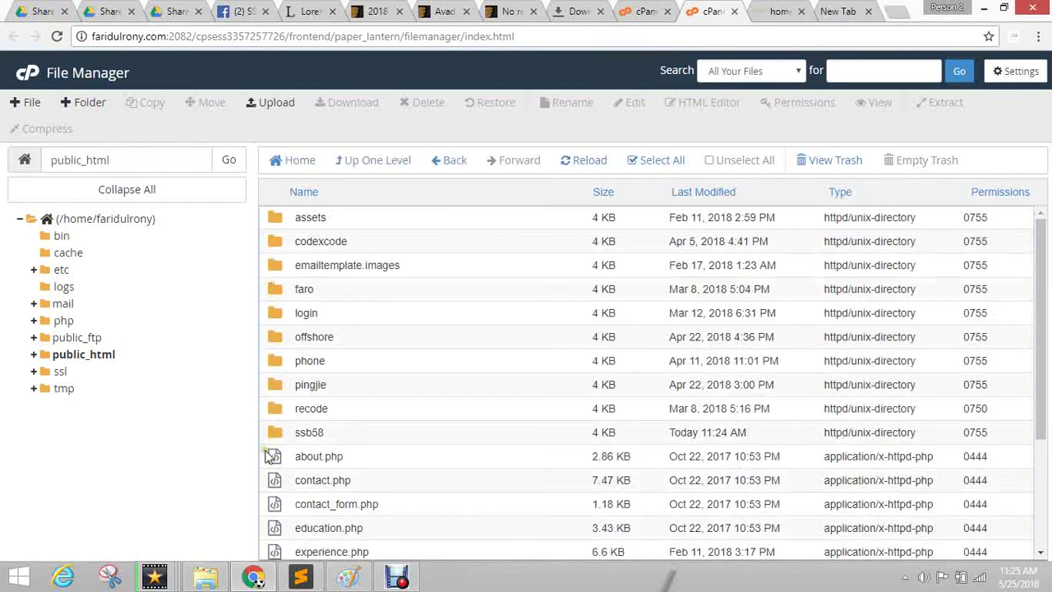
double_click(278, 432)
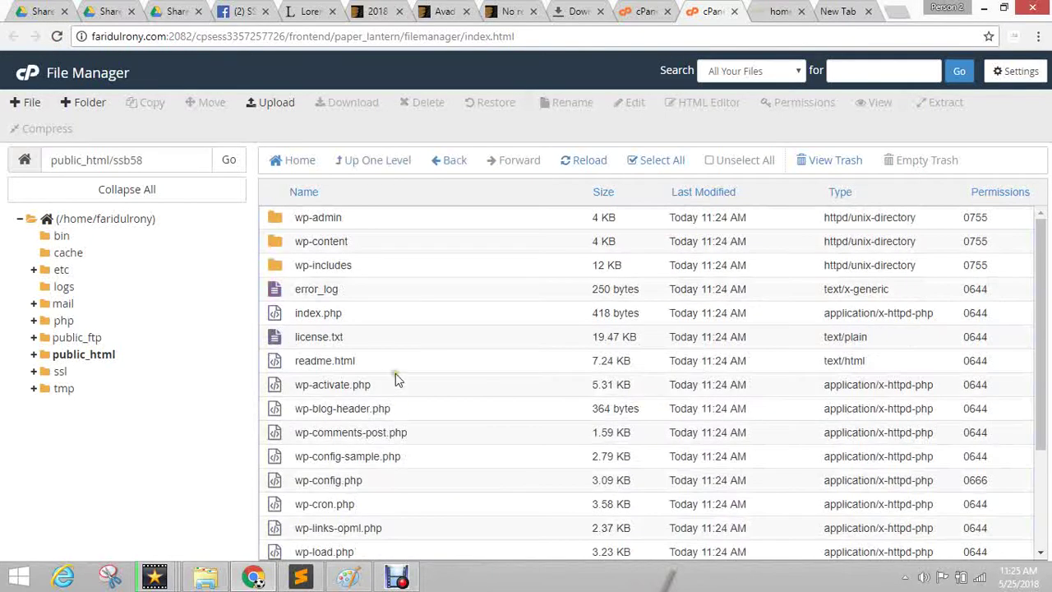
scroll(395, 411, down, 2)
scroll(394, 472, up, 2)
scroll(402, 415, down, 2)
Permanently delete wp-config.php from ssb58, skipping the trash.
click(313, 332)
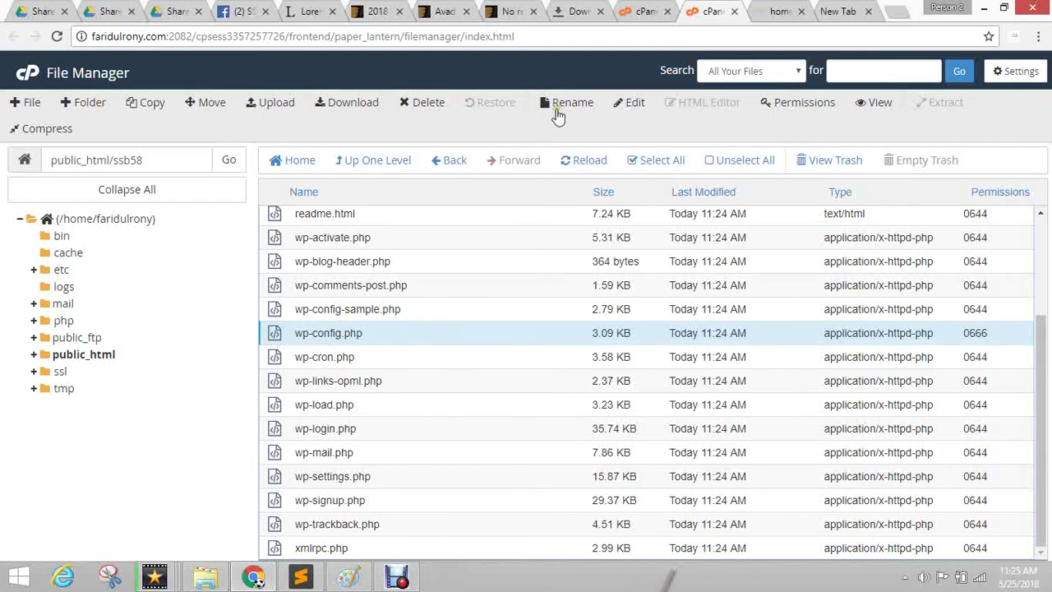
click(429, 102)
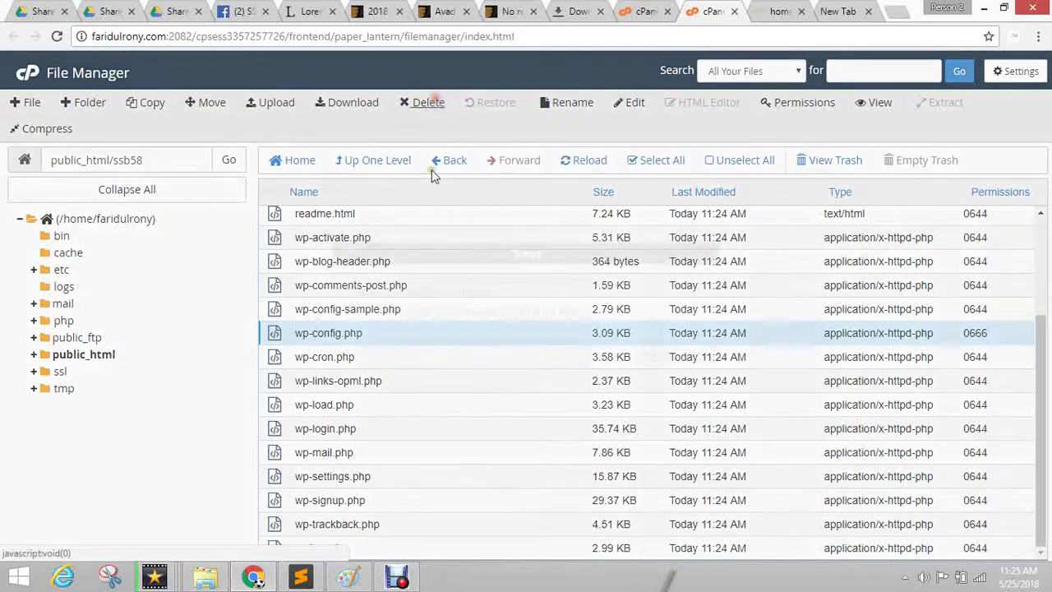
click(477, 312)
click(655, 355)
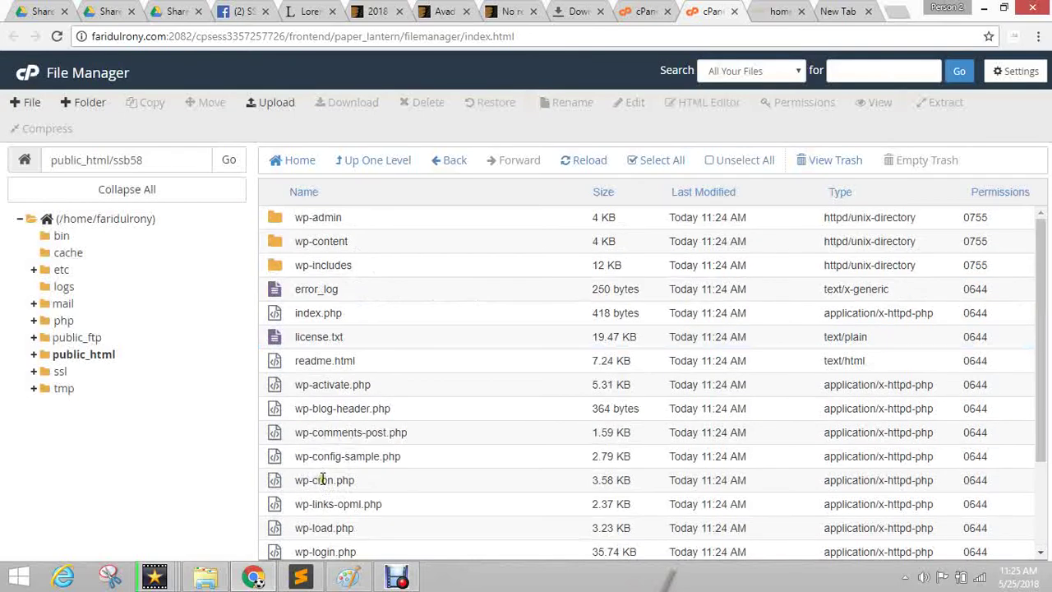
Open wp-content and then its themes folder.
click(284, 245)
double_click(285, 244)
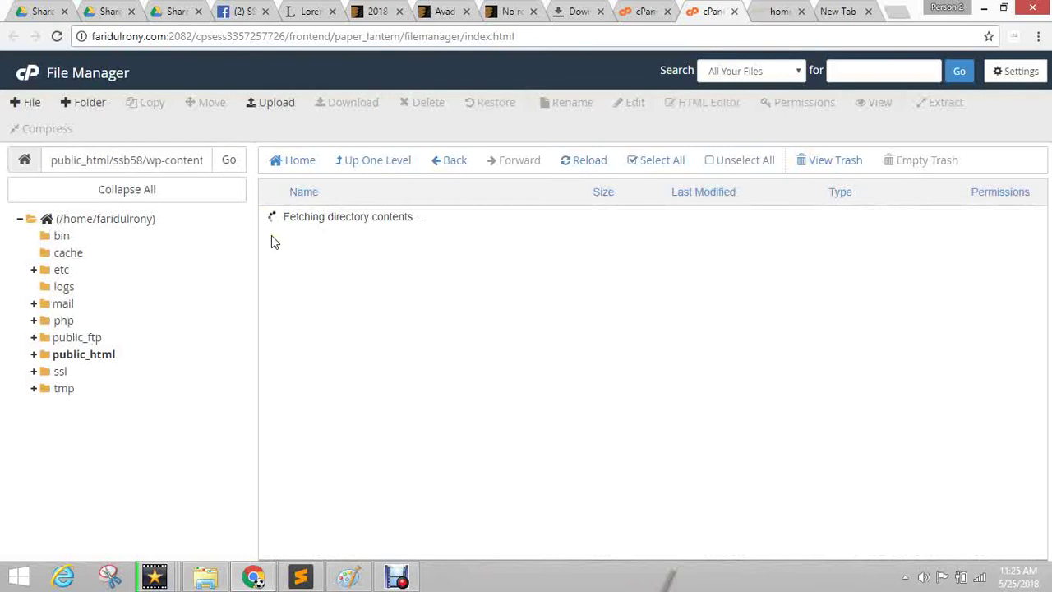
click(272, 239)
click(275, 300)
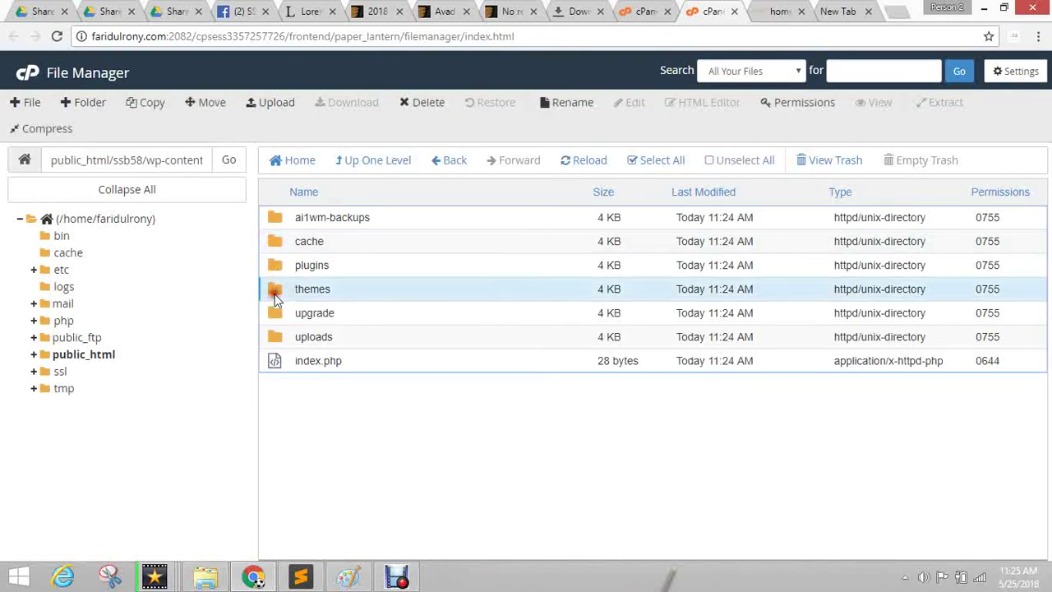
double_click(275, 299)
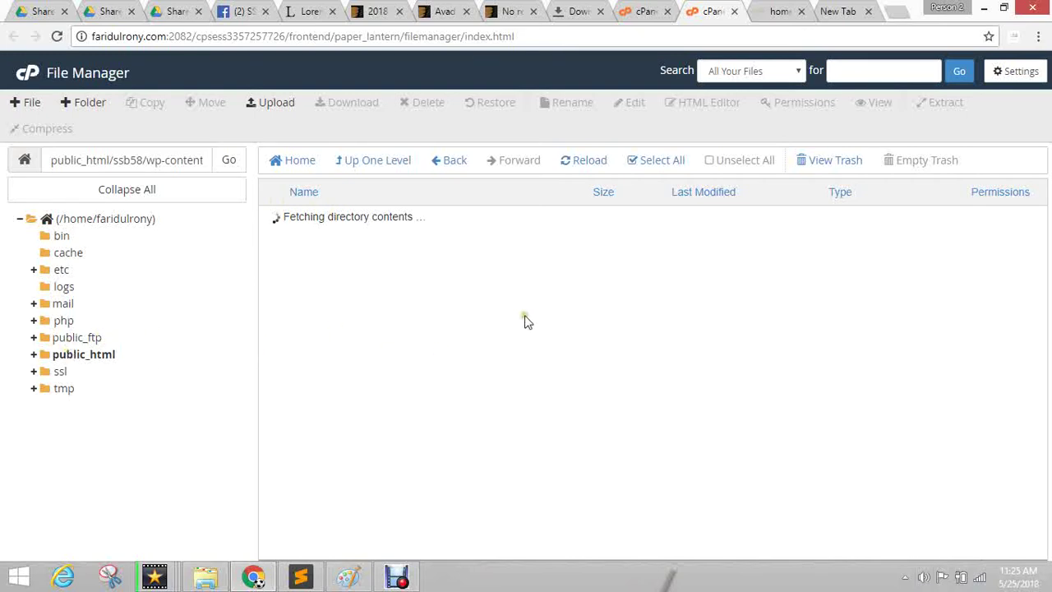
Open MySQL Databases in a separate tab, then return File Manager to public_html.
click(656, 10)
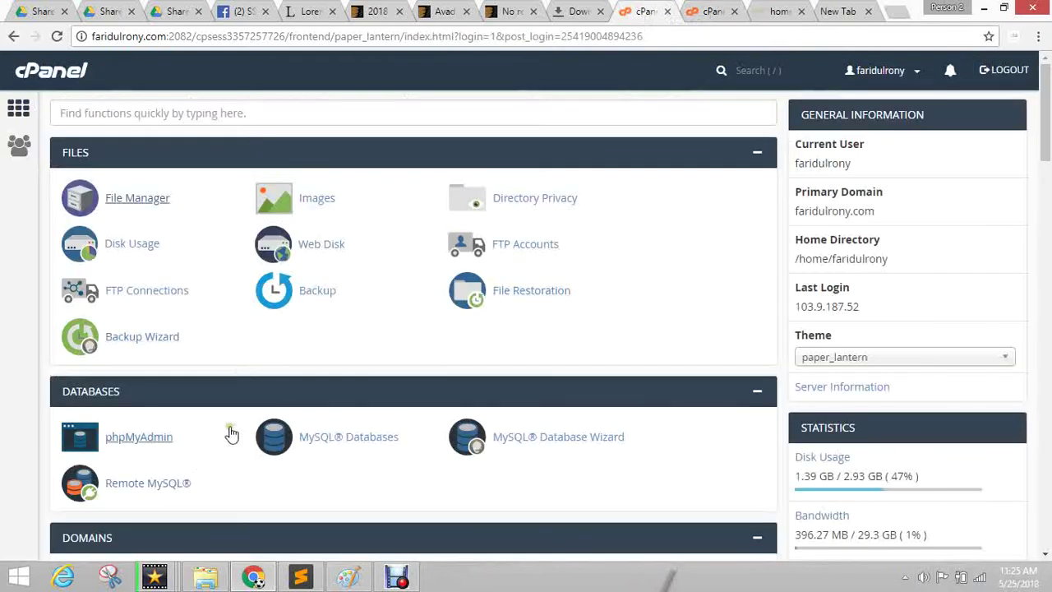
scroll(183, 371, down, 3)
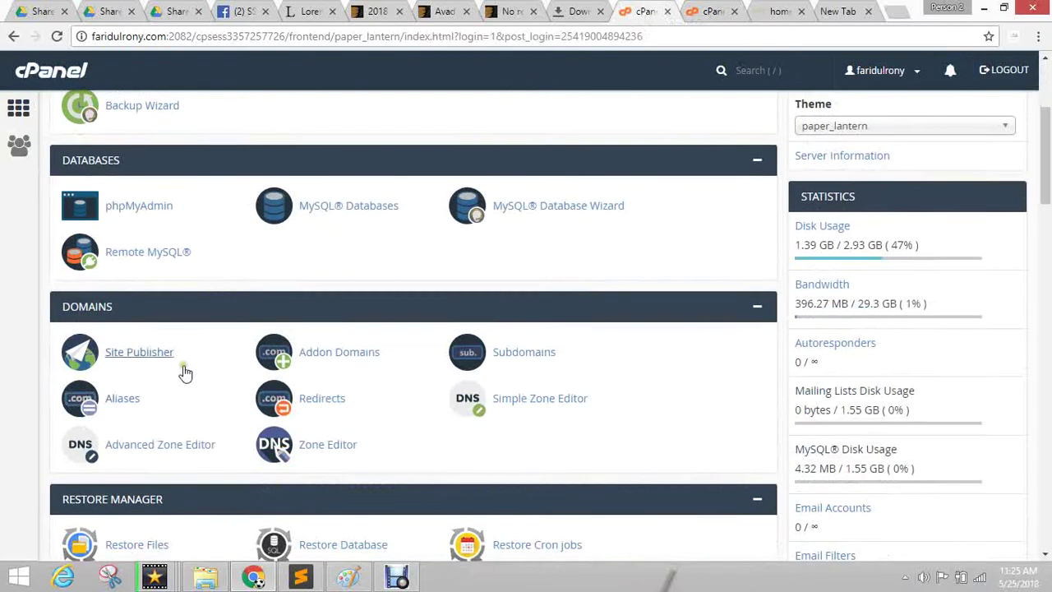
middle_click(349, 212)
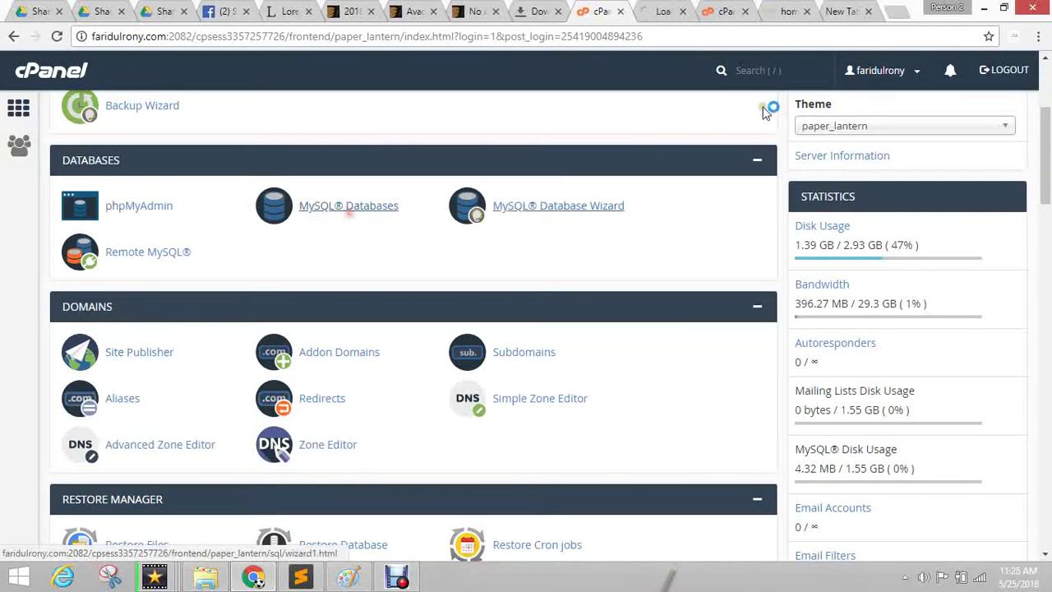
click(662, 11)
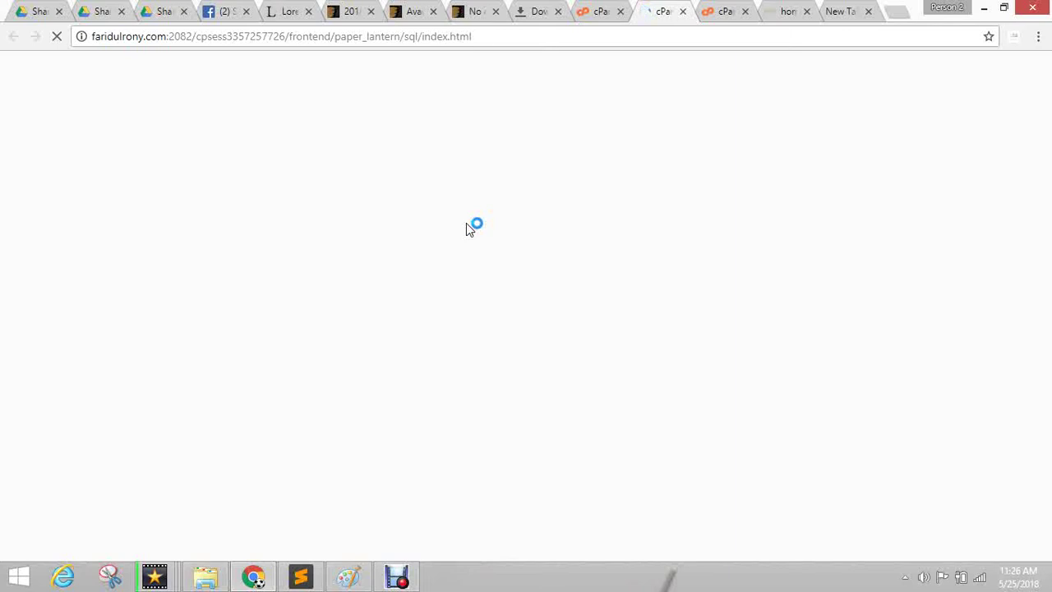
click(714, 8)
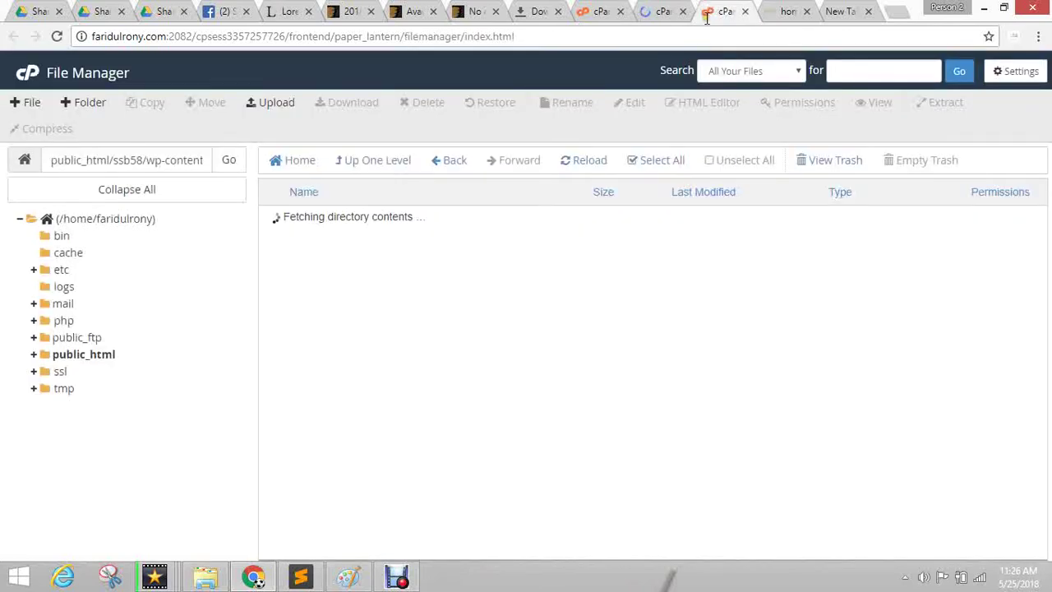
click(84, 357)
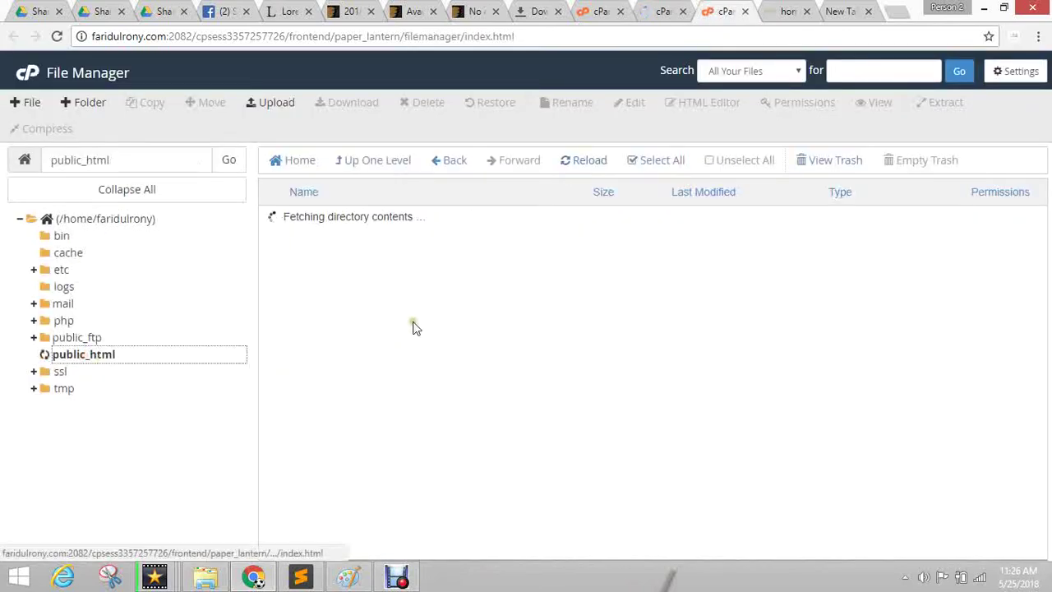
Return to the MySQL Databases page and minimize the Downloads window.
click(670, 11)
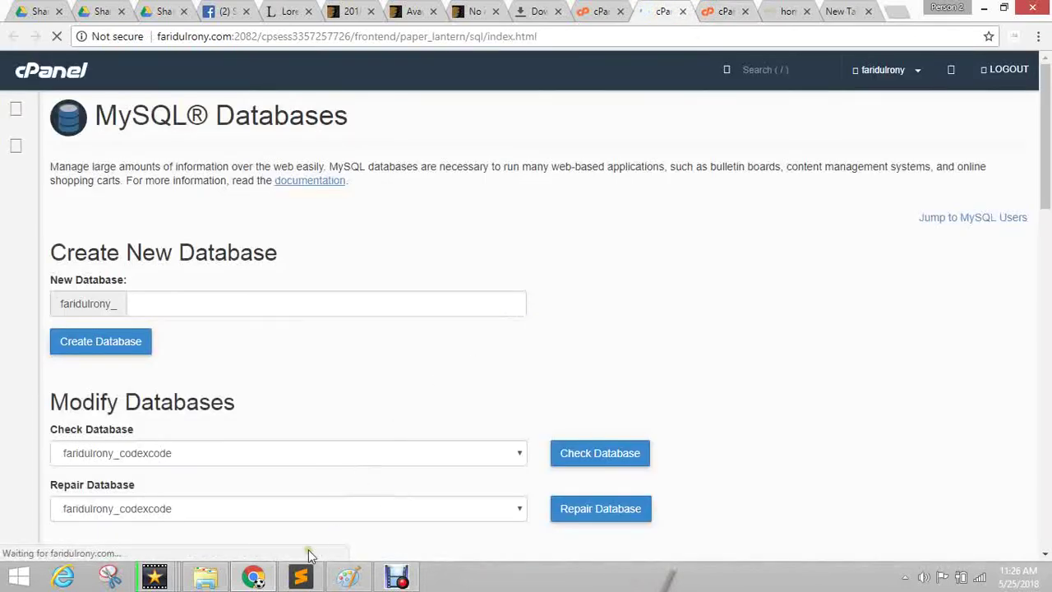
click(205, 577)
click(206, 578)
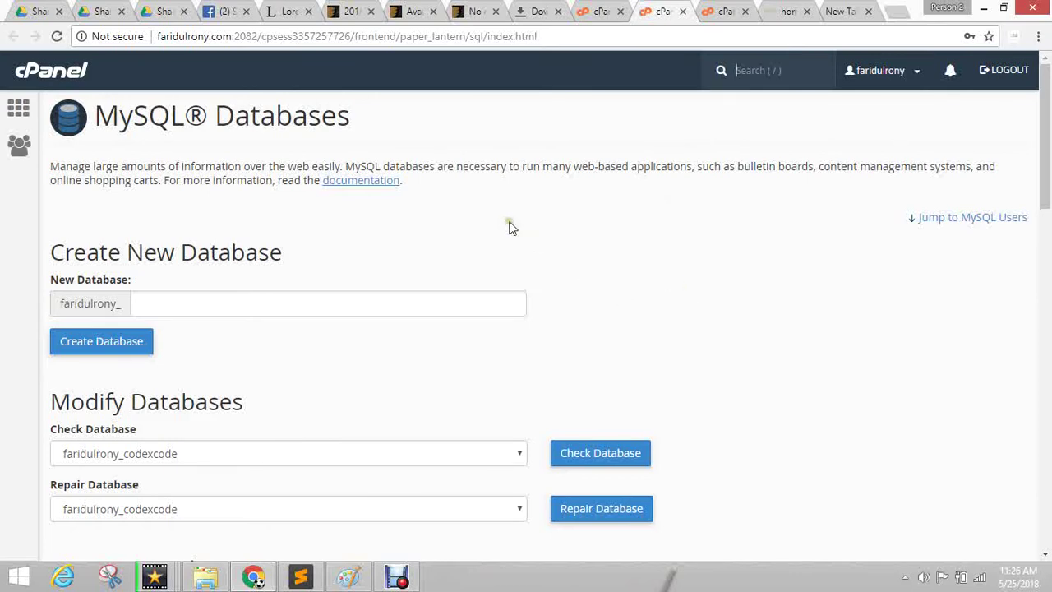
scroll(475, 192, down, 2)
scroll(206, 251, up, 2)
Focus the New Database field, working around its fixed name prefix.
click(165, 311)
click(175, 238)
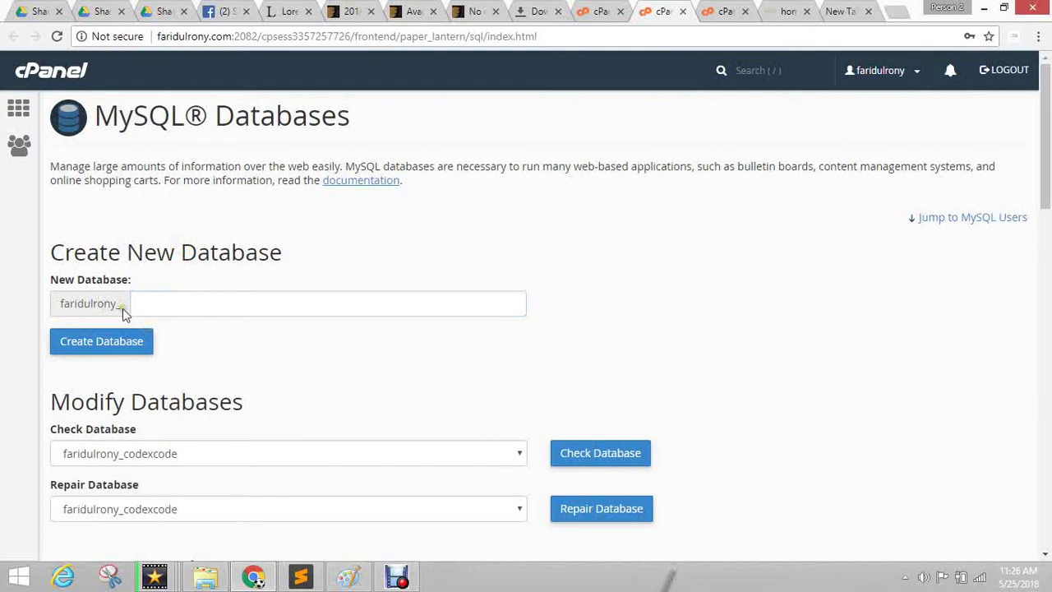
drag(122, 309, 52, 306)
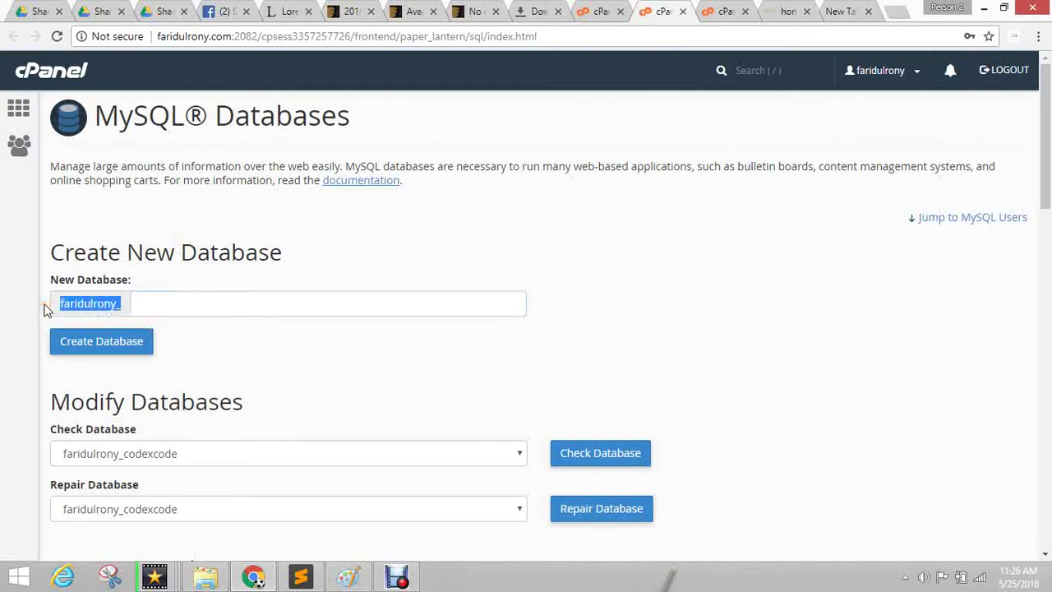
click(246, 305)
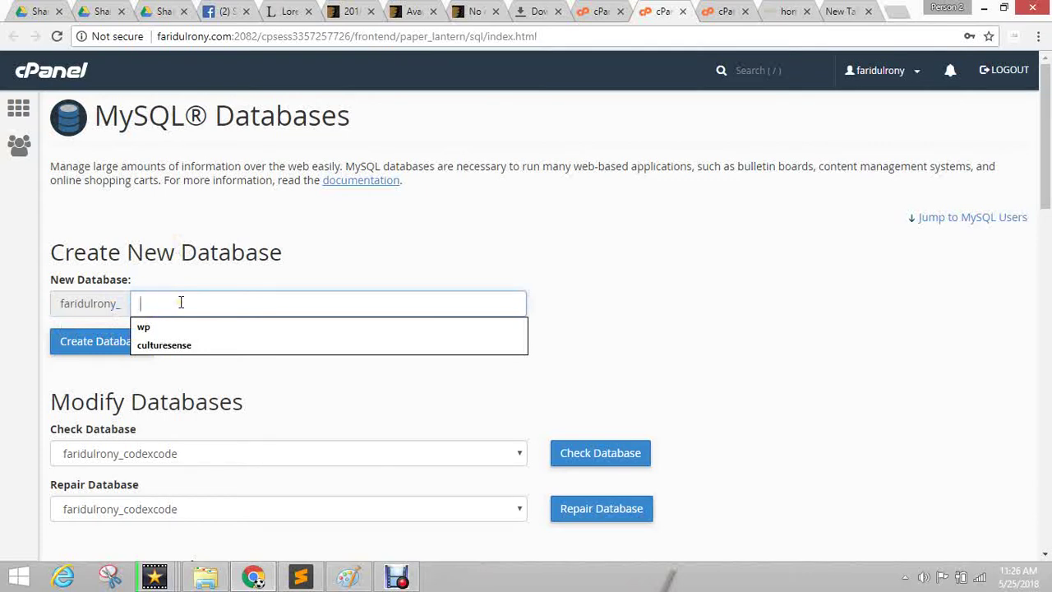
drag(125, 302, 52, 308)
click(122, 304)
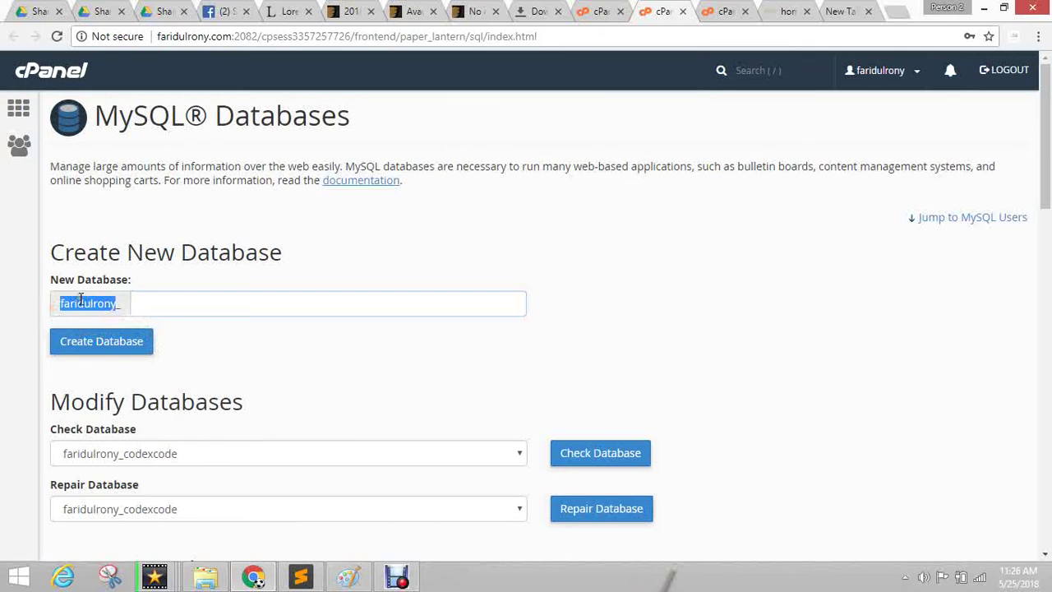
click(164, 304)
click(150, 302)
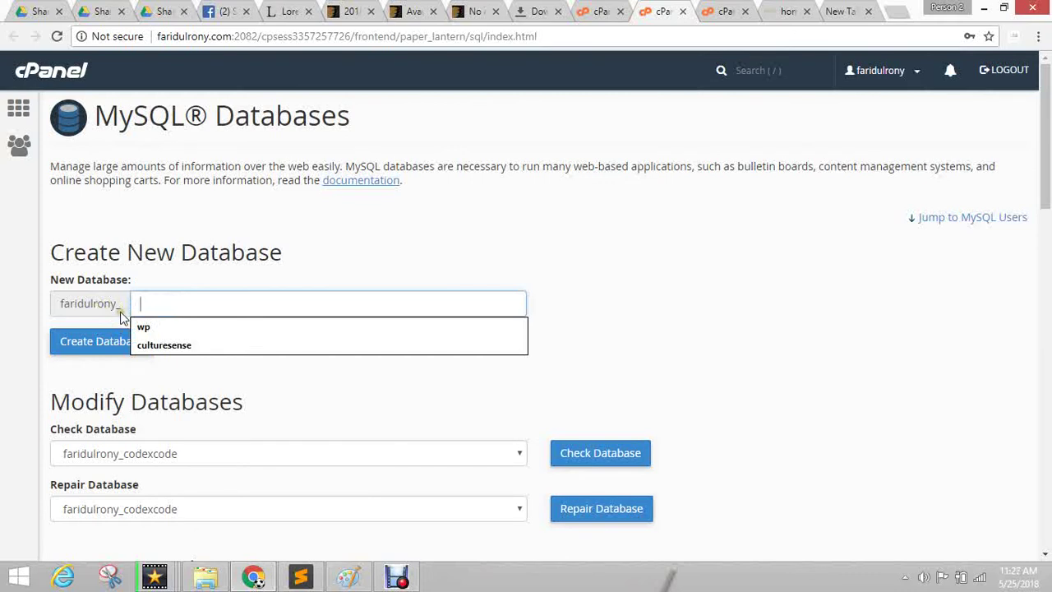
drag(117, 305, 33, 312)
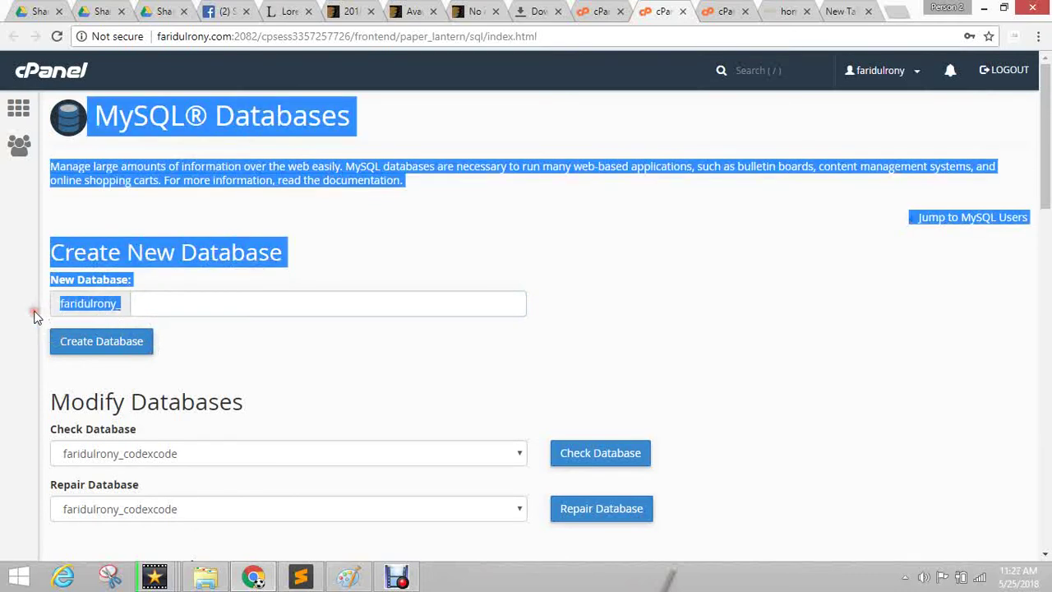
click(27, 305)
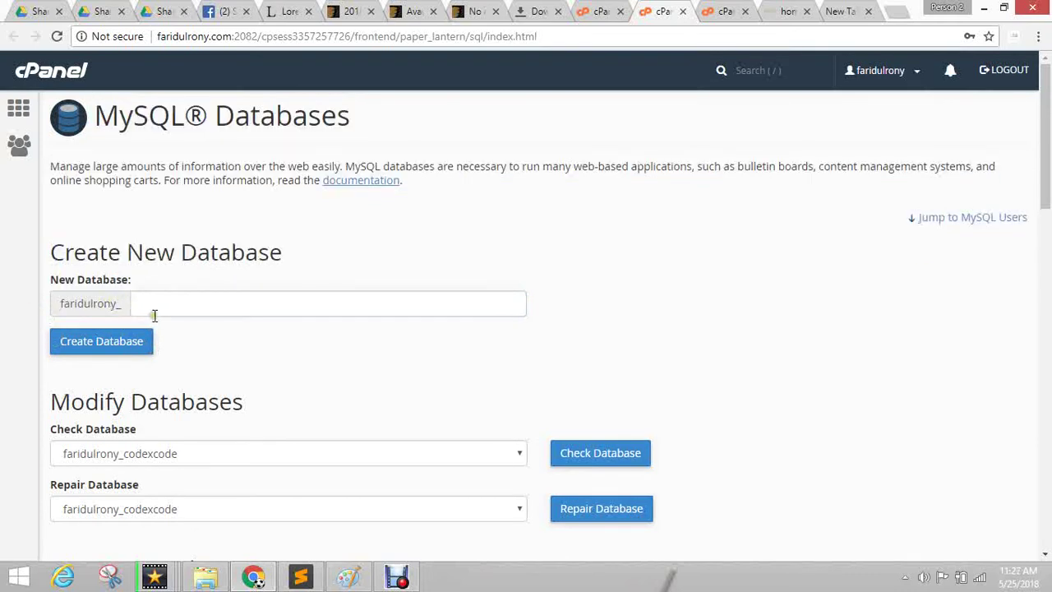
click(157, 304)
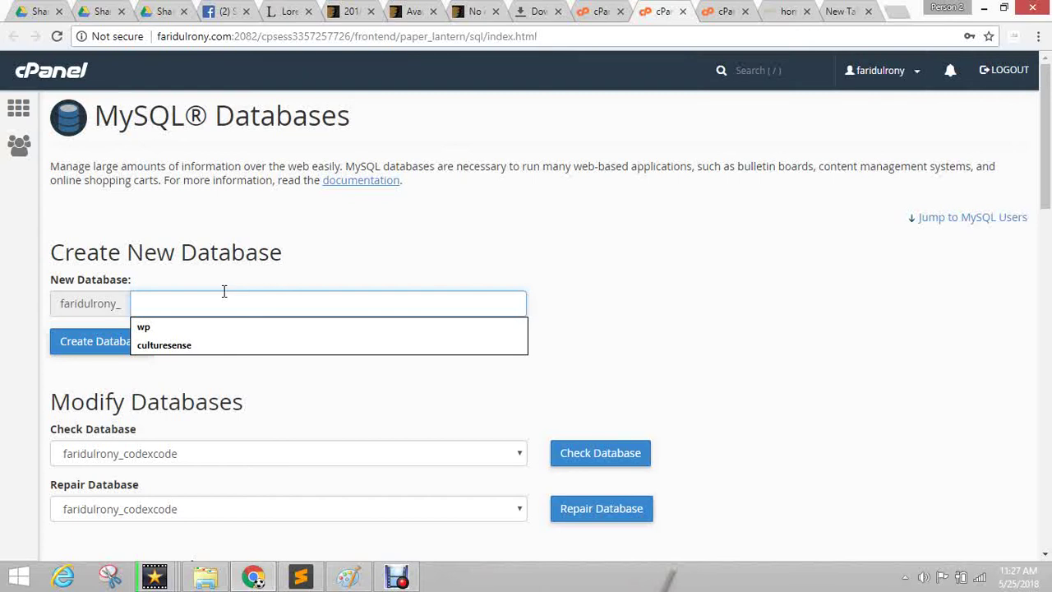
Name the new database ssb58, create it, and go back to the MySQL Databases page.
text(ss)
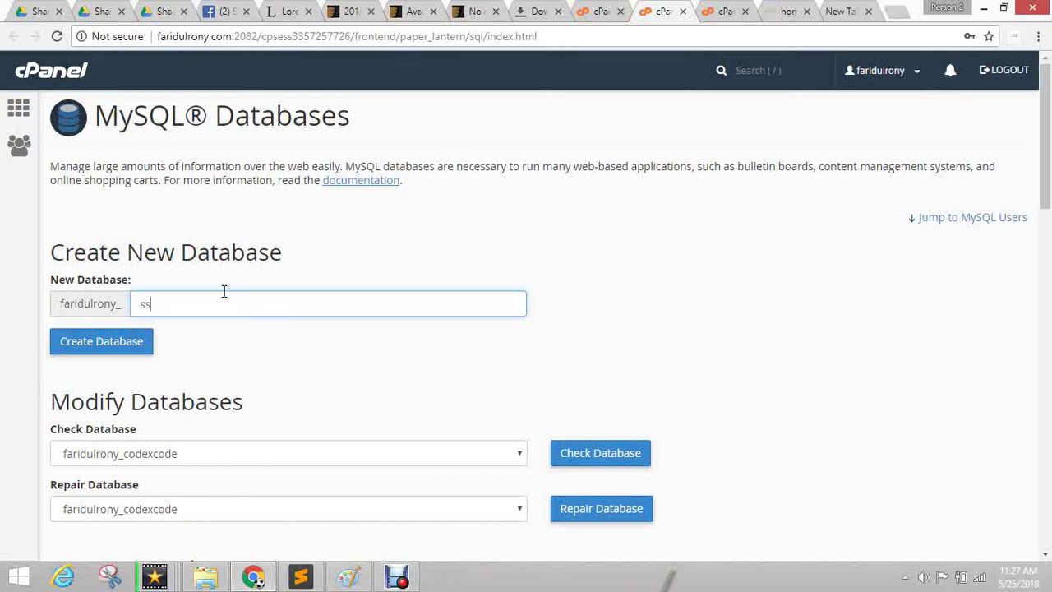
text(b58)
click(109, 340)
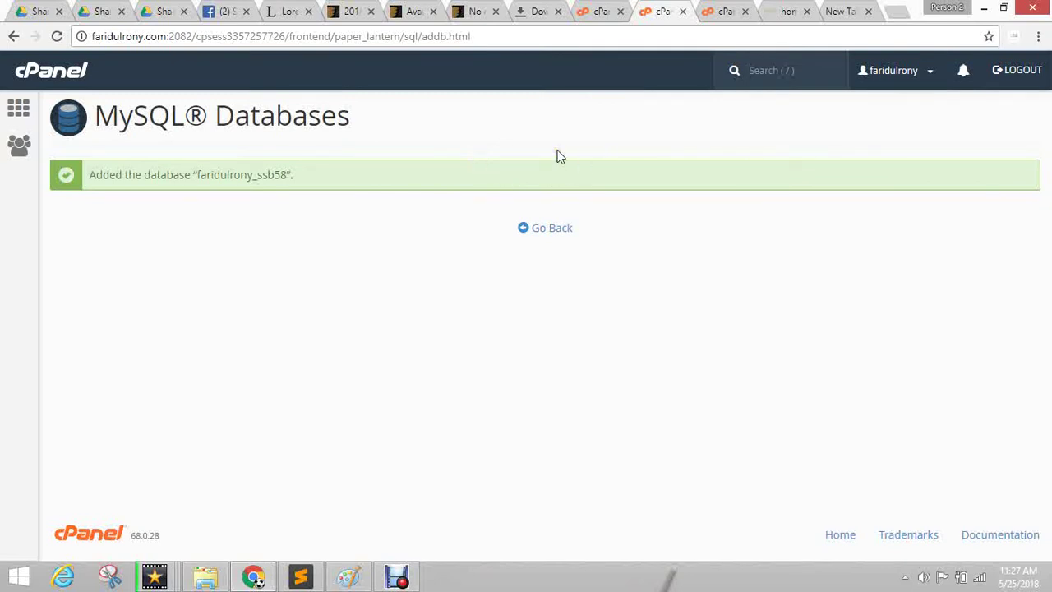
click(601, 11)
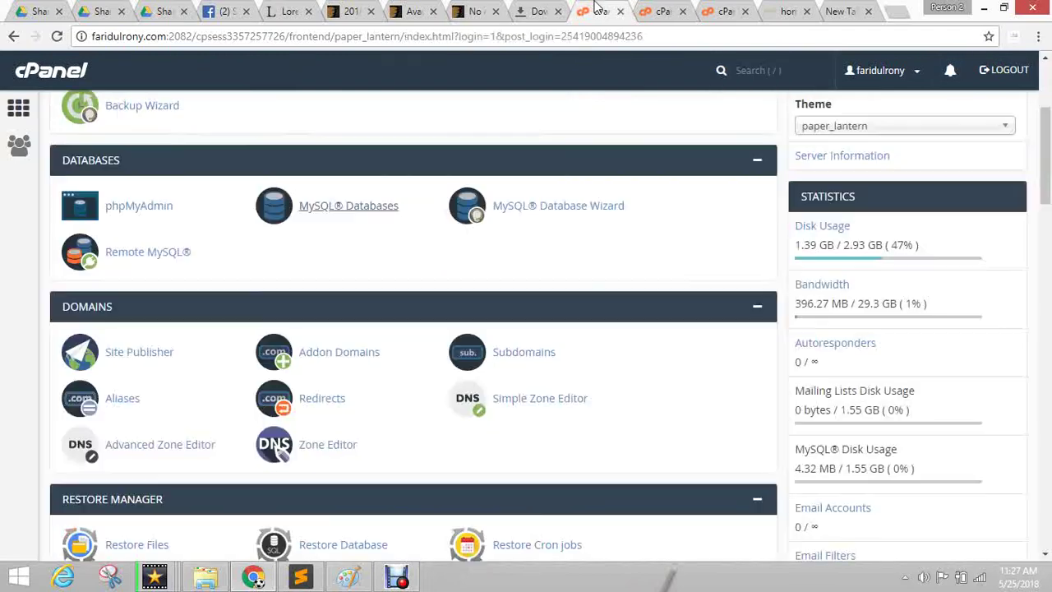
click(664, 11)
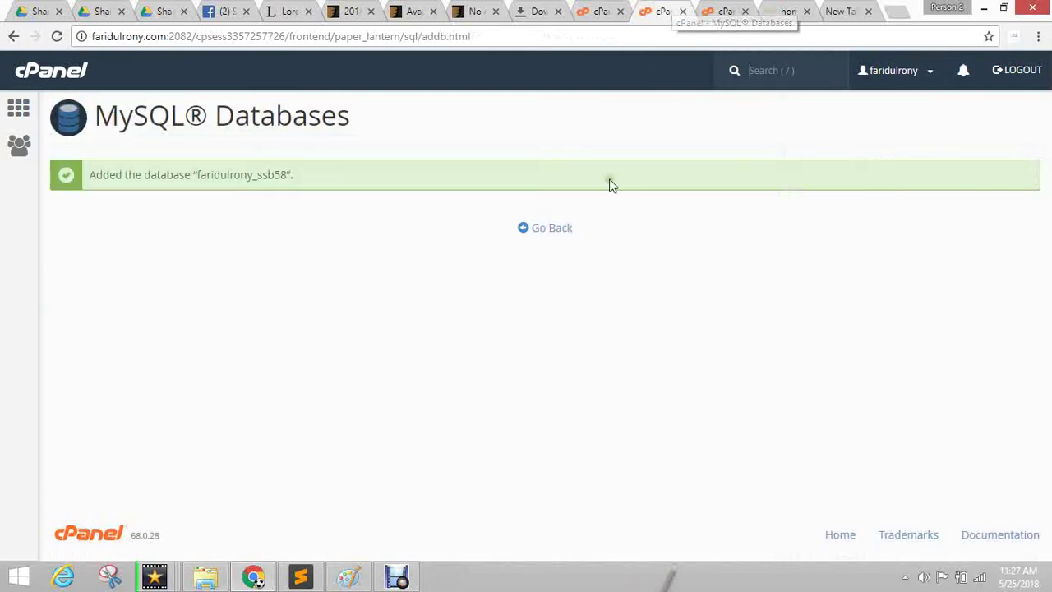
click(540, 231)
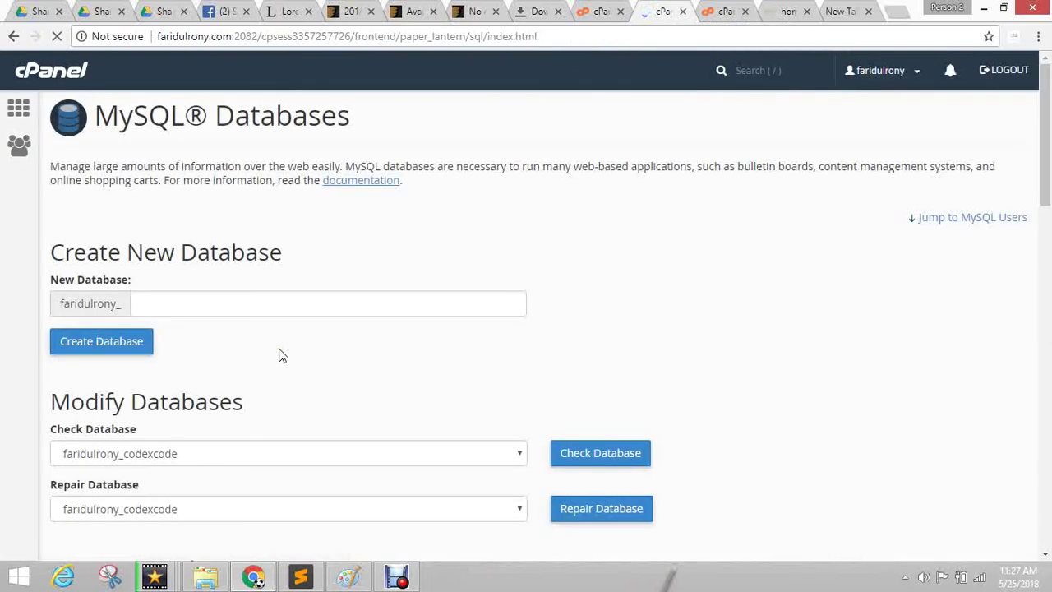
Enter the username ssb58 and a first draft password in the Add New User form.
scroll(472, 313, down, 4)
scroll(136, 329, up, 2)
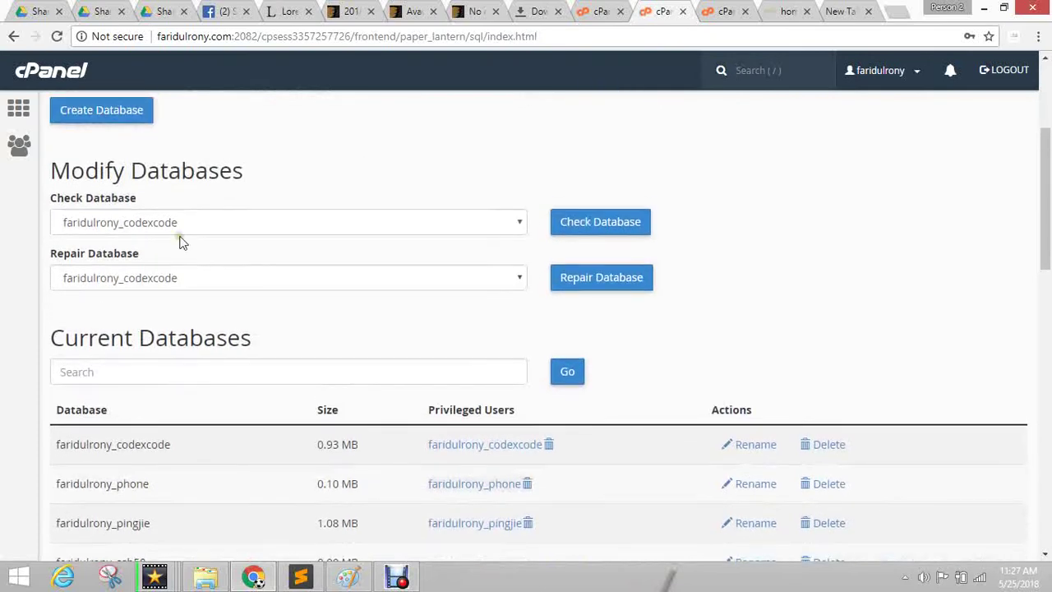
scroll(247, 321, down, 7)
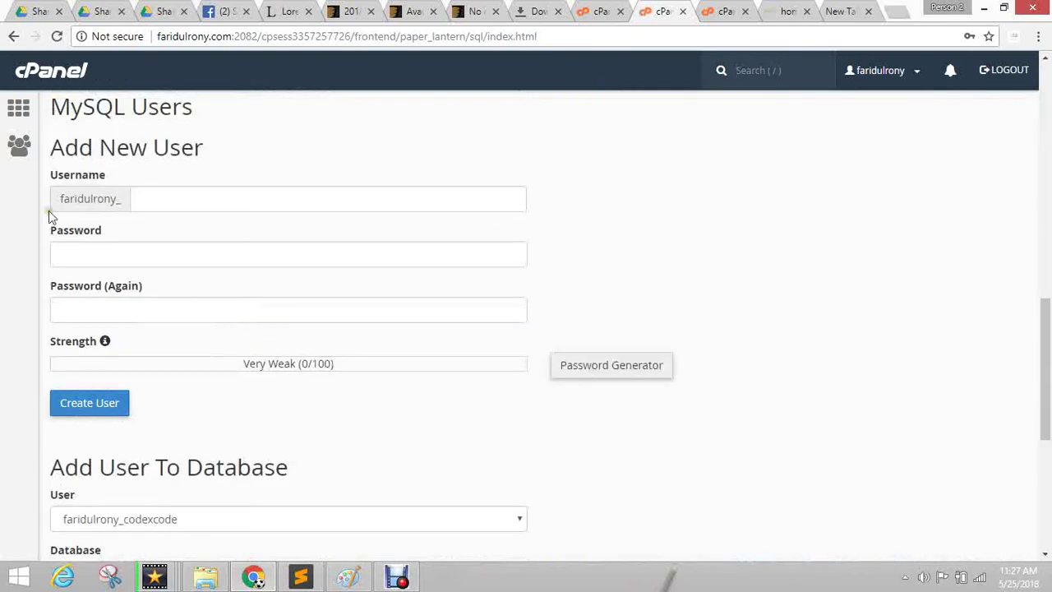
click(180, 203)
text(ssb58)
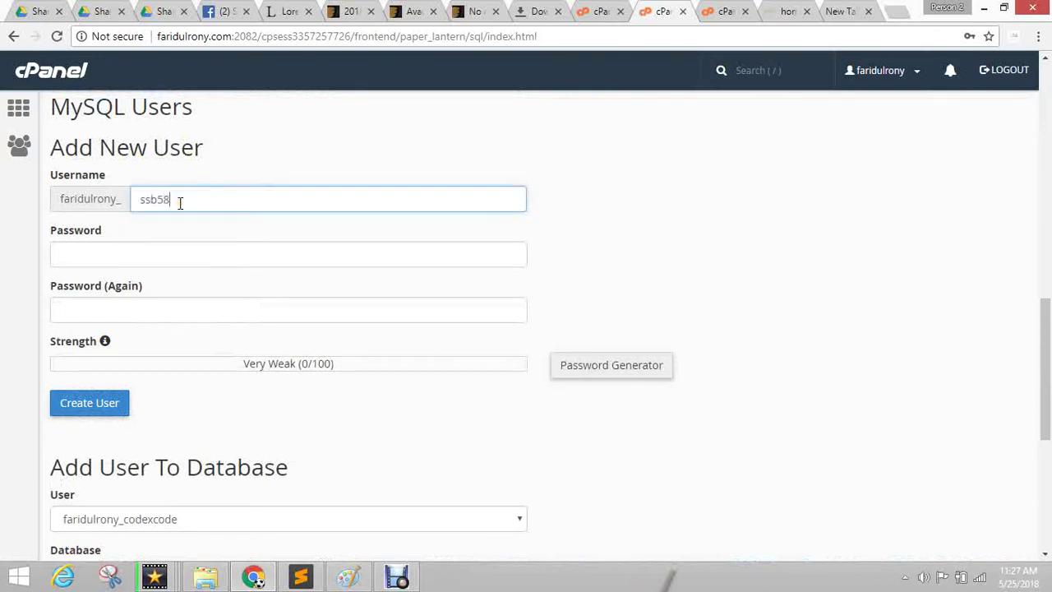
key(Tab)
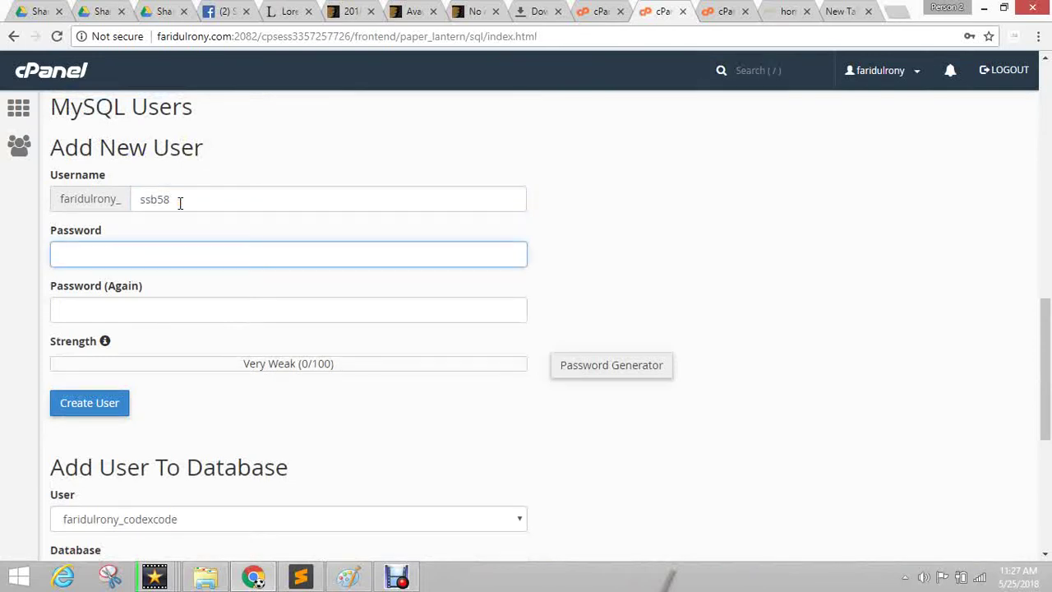
text(12345)
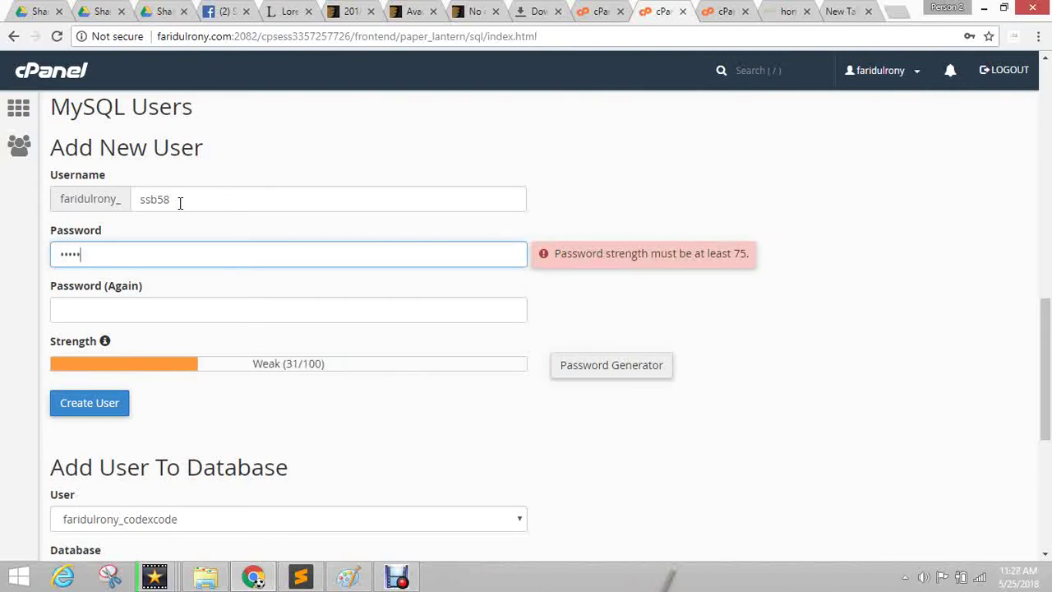
key(ctrl+a)
key(Home)
text(a)
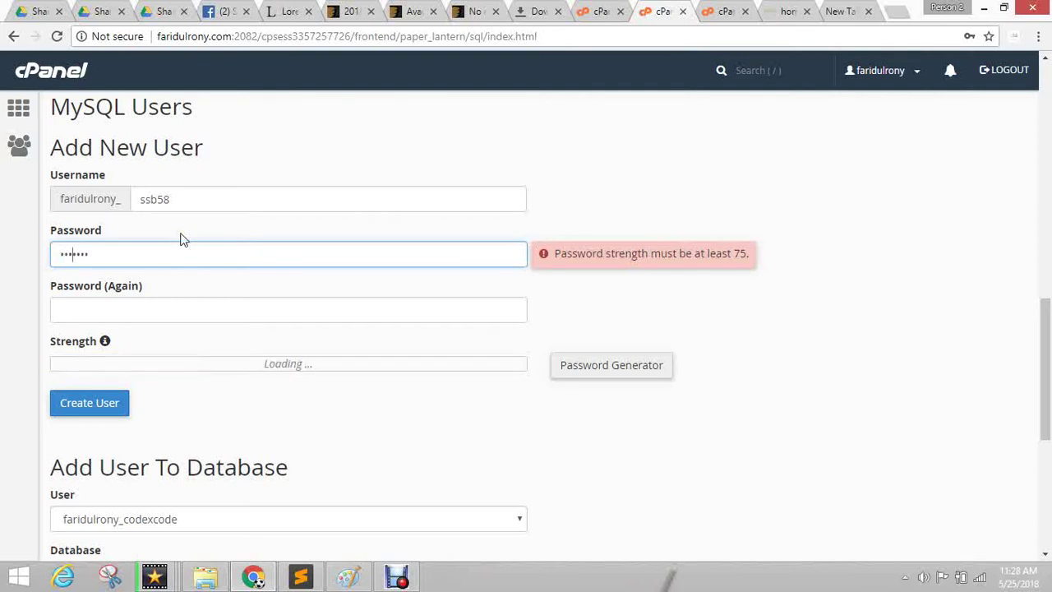
key(End)
text(a)
key(Tab)
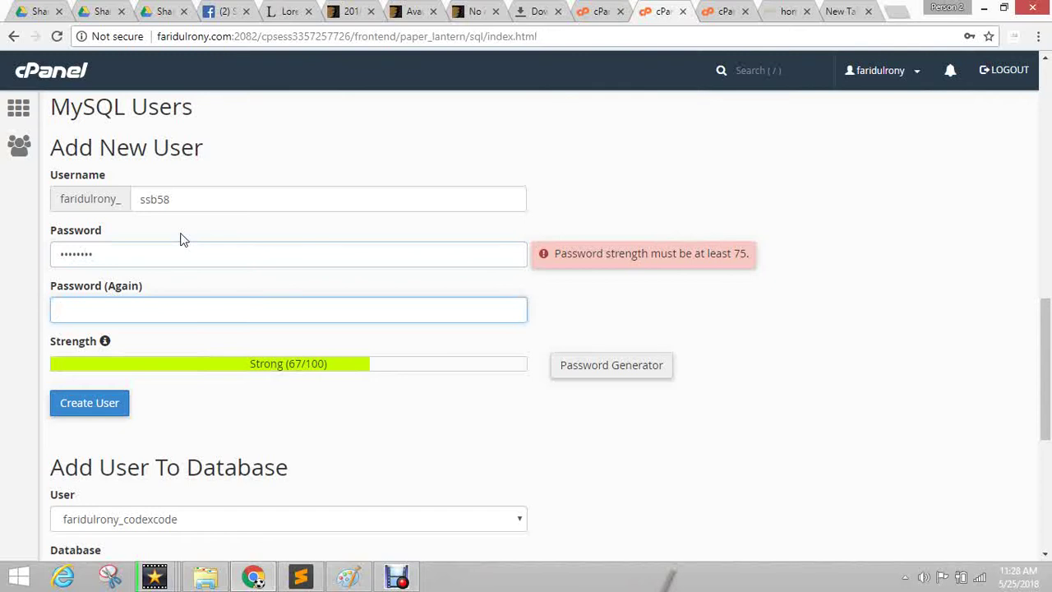
key(shift+Tab)
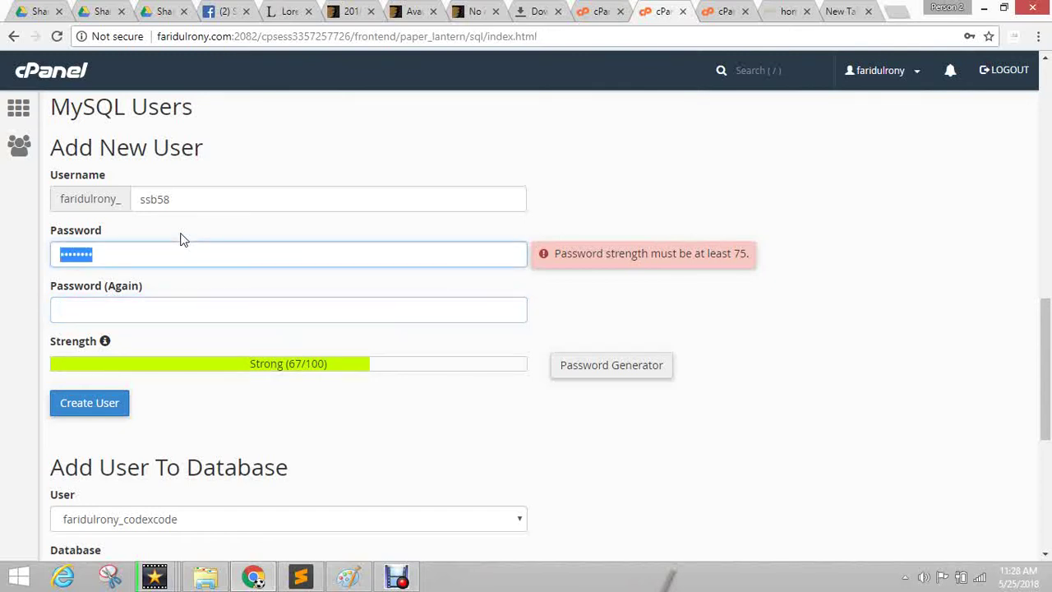
Paste a strong password into both password fields and create the MySQL user.
scroll(366, 222, up, 5)
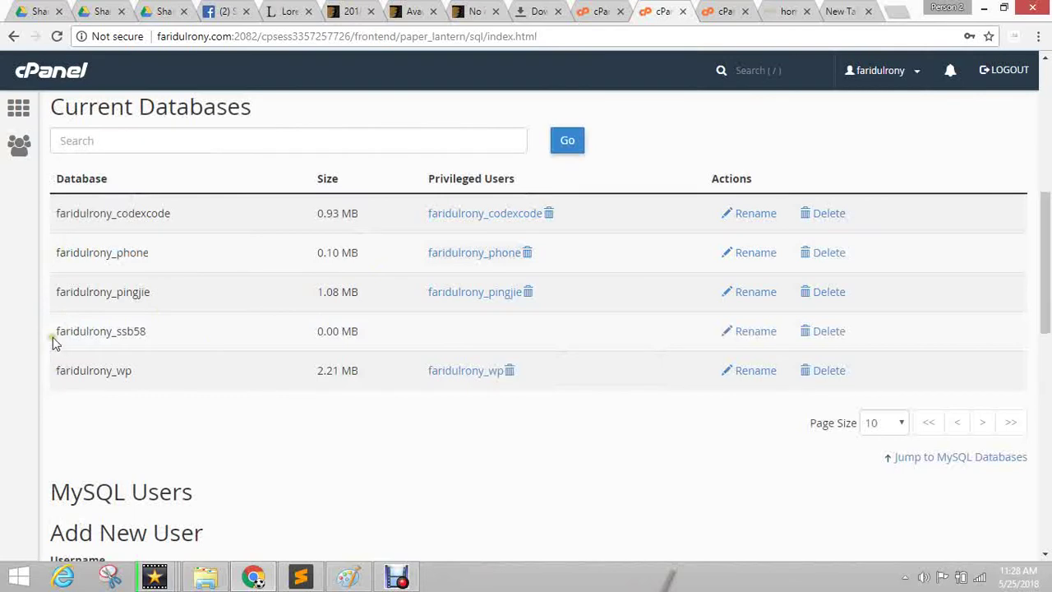
drag(52, 337, 162, 340)
scroll(312, 435, down, 8)
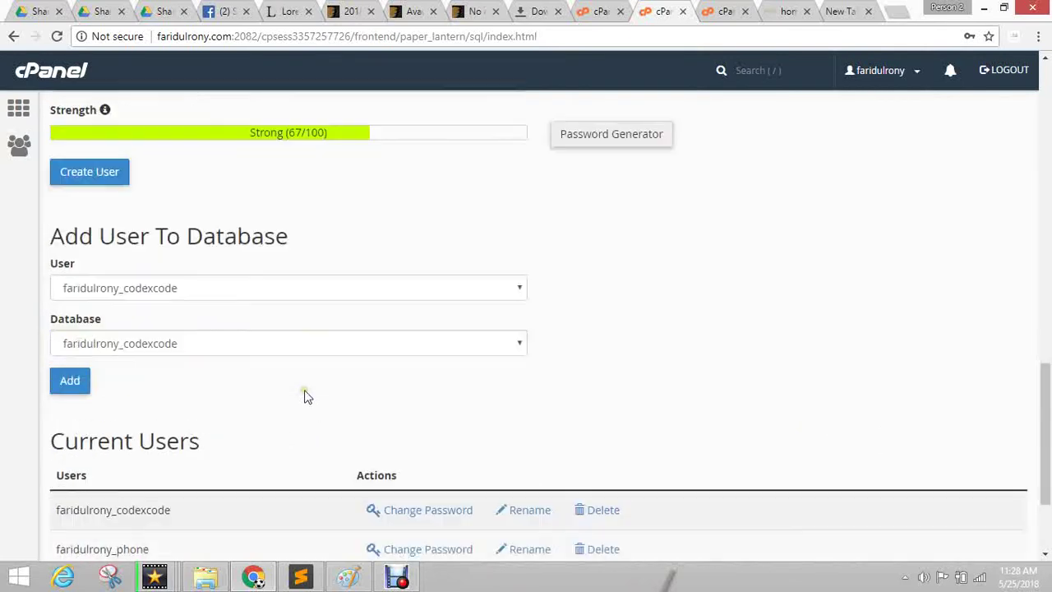
scroll(222, 294, up, 4)
click(162, 331)
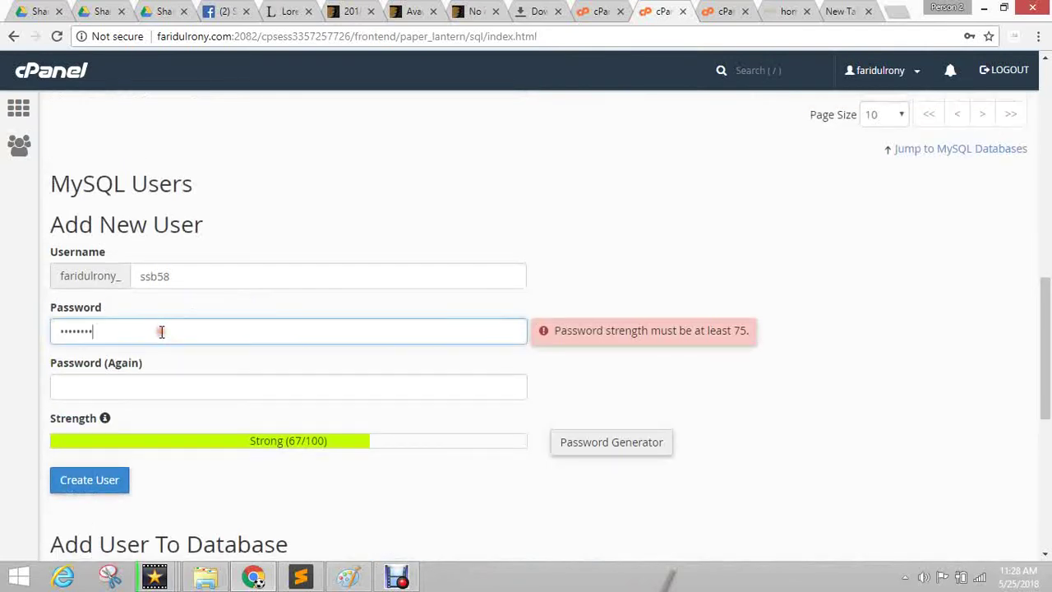
double_click(211, 272)
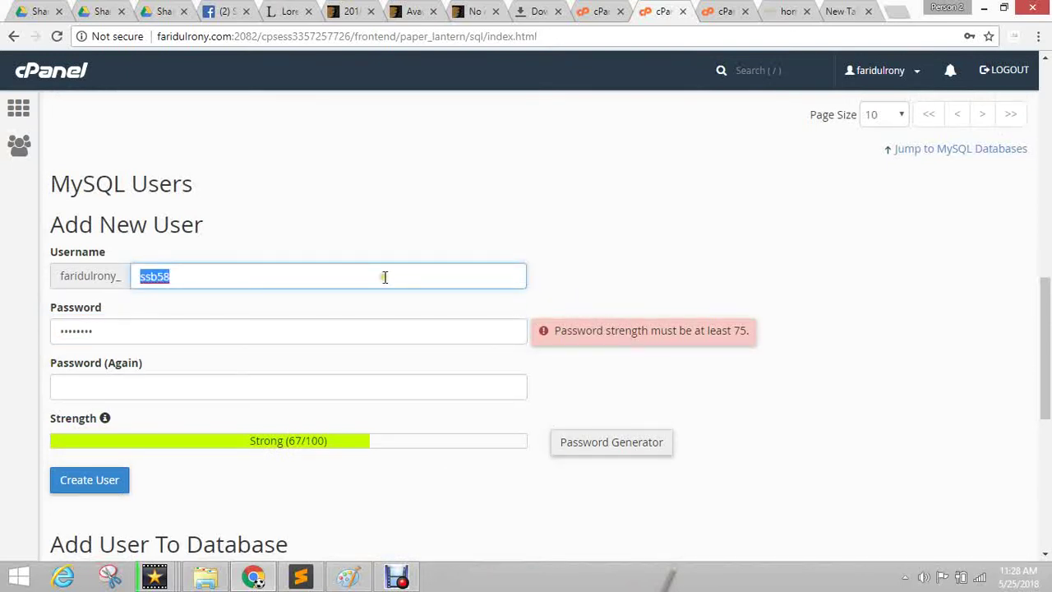
click(195, 332)
double_click(197, 331)
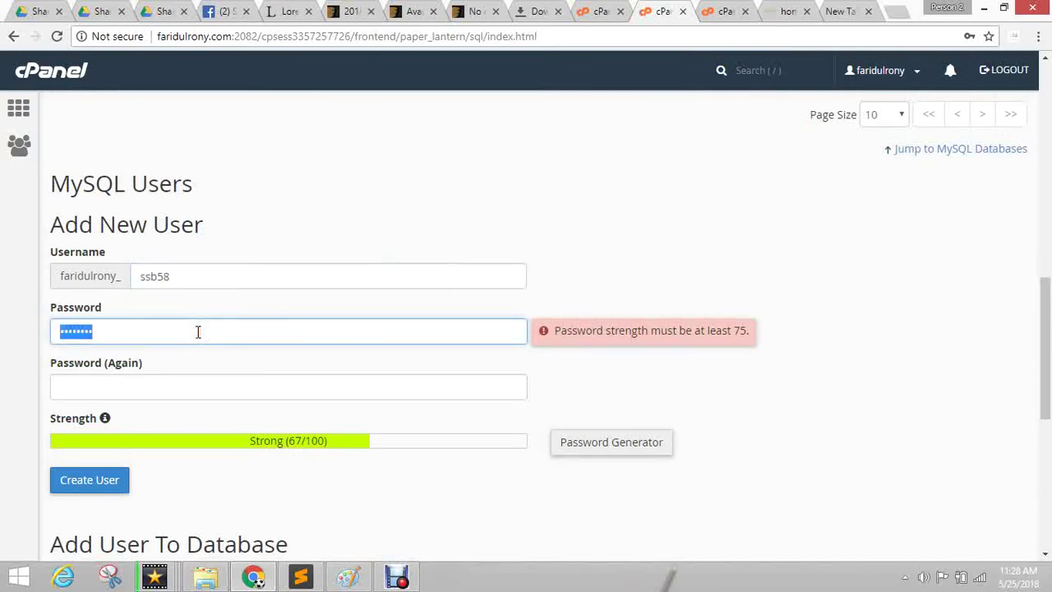
key(ctrl+v)
click(194, 384)
key(ctrl+v)
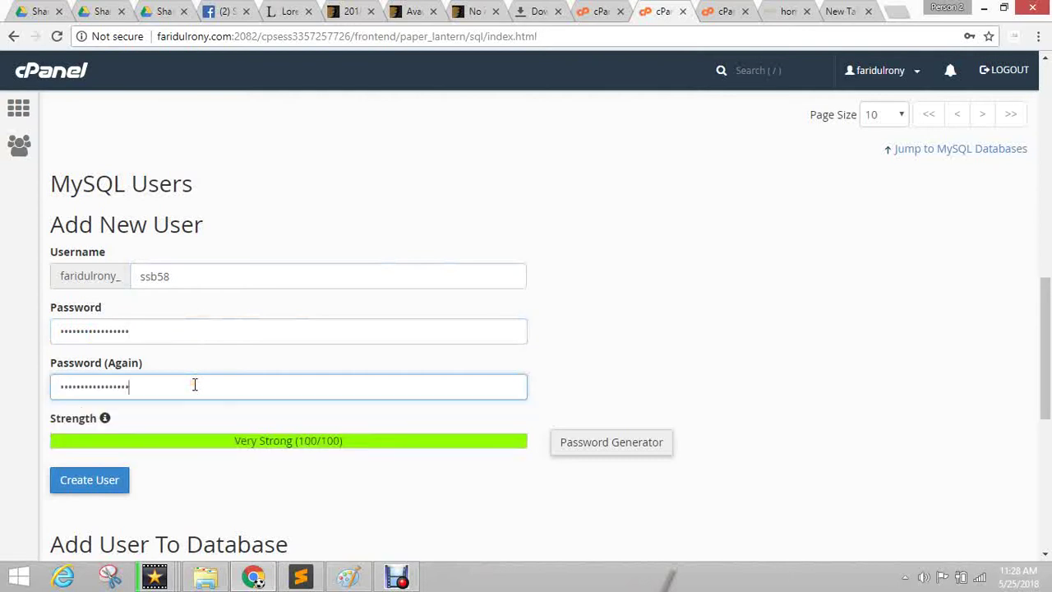
click(84, 487)
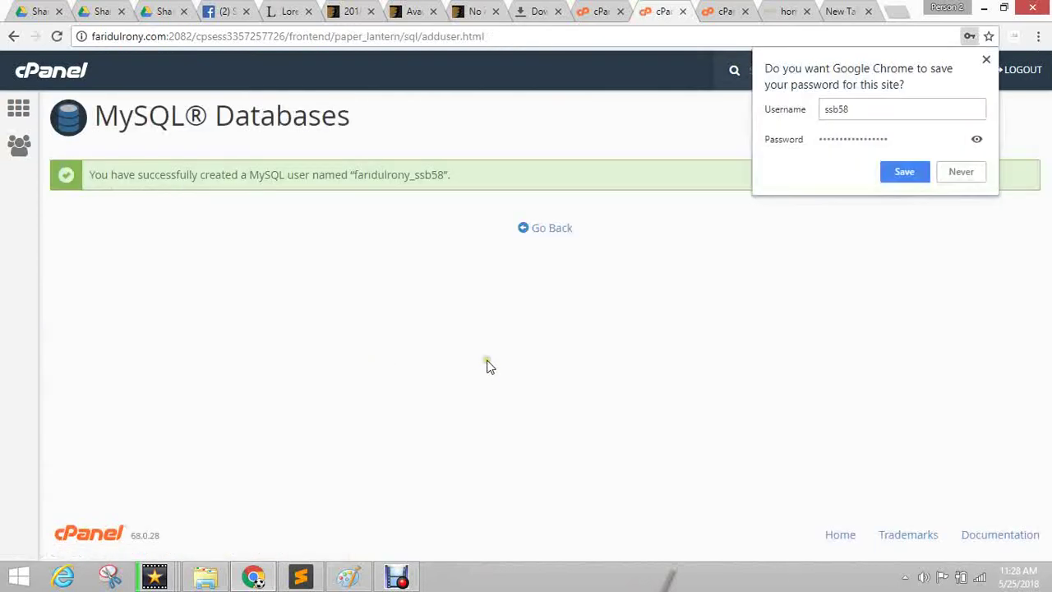
Return to MySQL Databases and check that the new ssb58 database and user are listed.
click(529, 233)
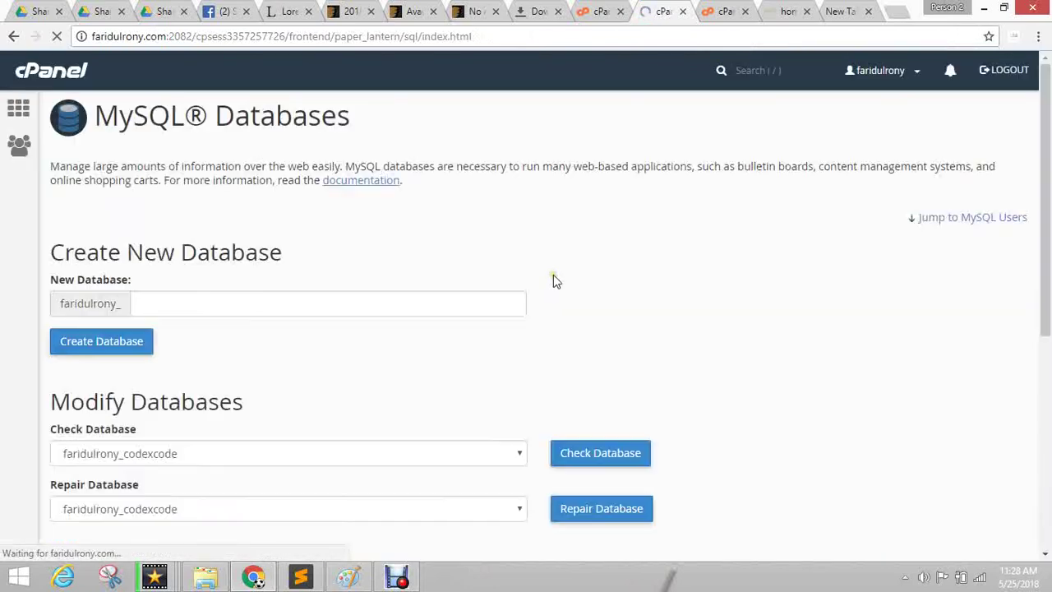
scroll(493, 393, down, 4)
scroll(462, 392, up, 5)
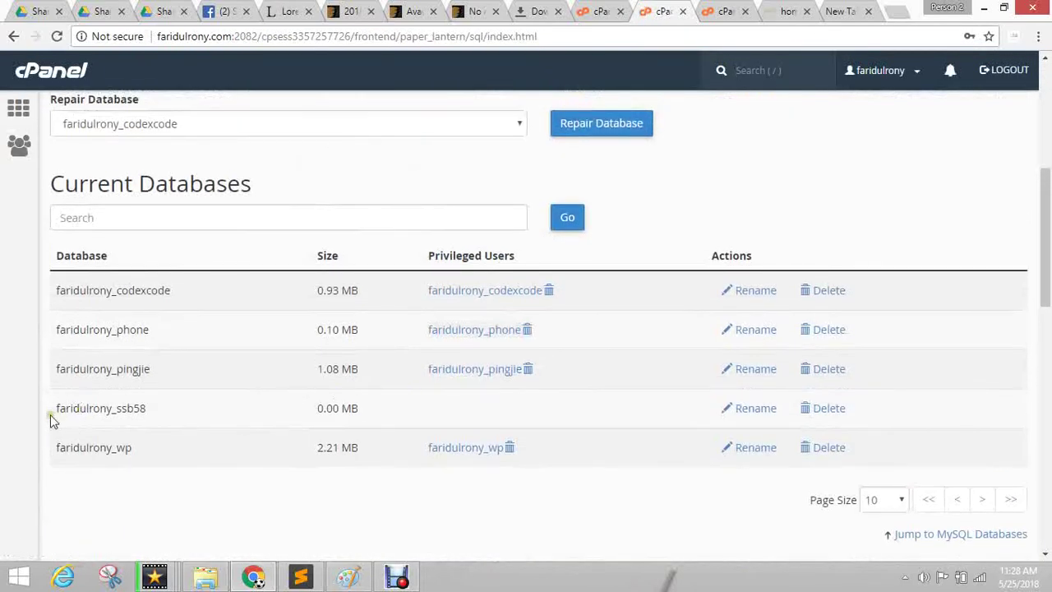
drag(50, 414, 378, 409)
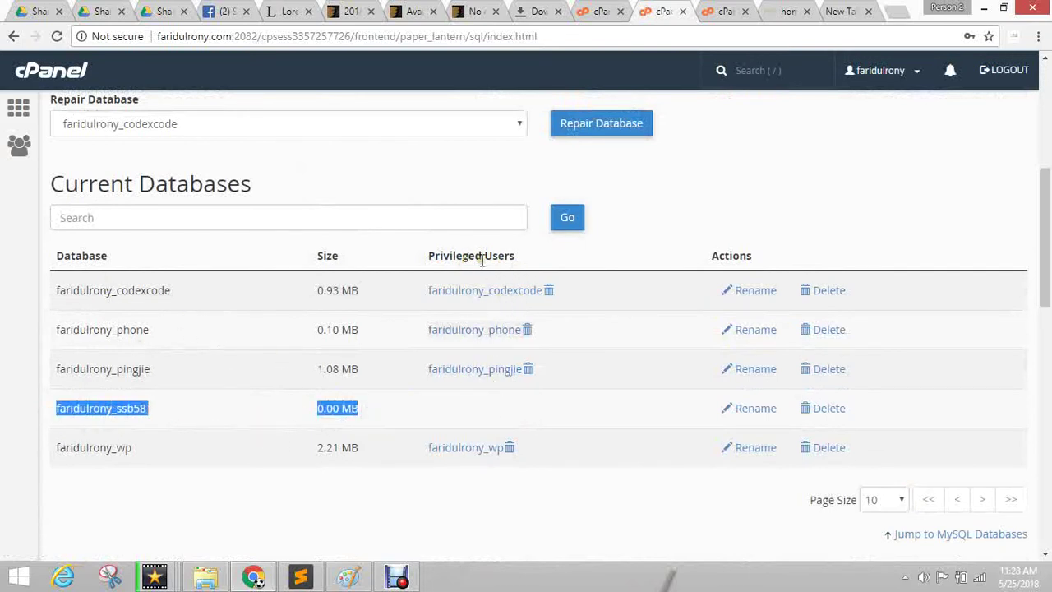
scroll(617, 234, down, 15)
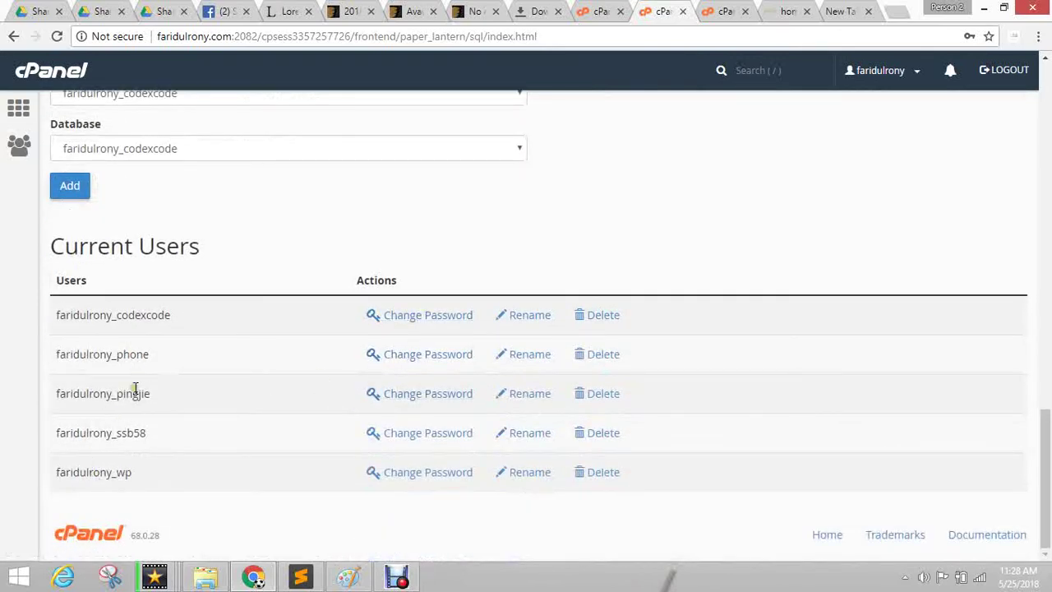
click(52, 432)
drag(53, 432, 198, 430)
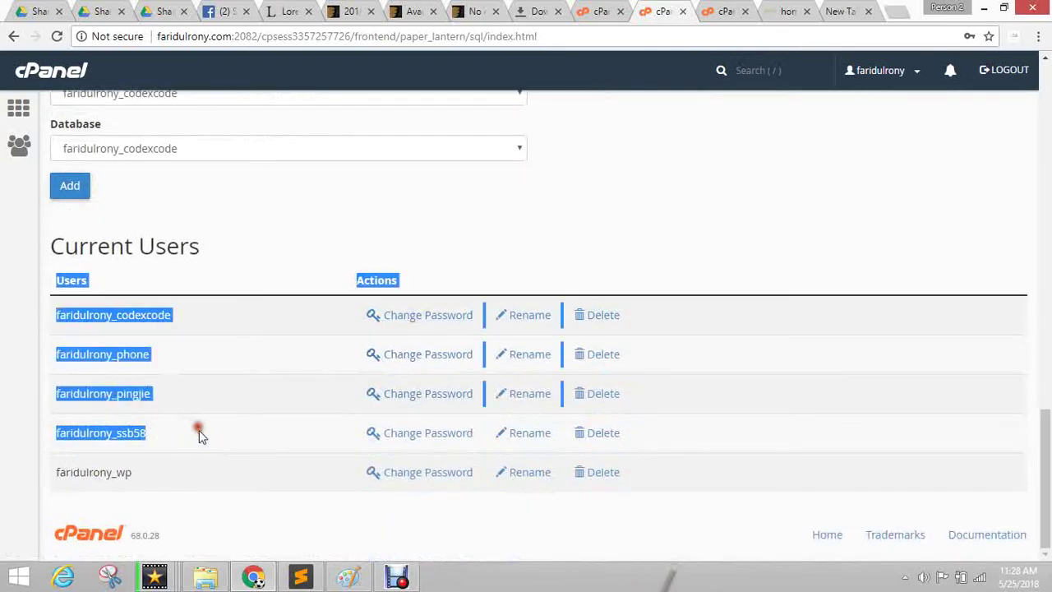
click(198, 430)
scroll(230, 432, up, 10)
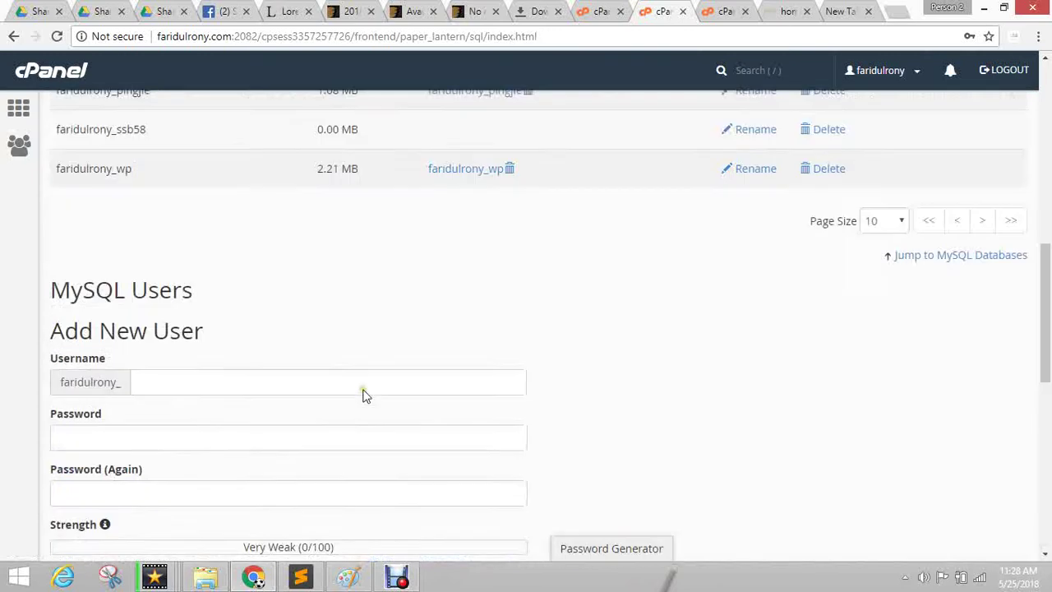
scroll(350, 427, up, 5)
scroll(355, 392, down, 15)
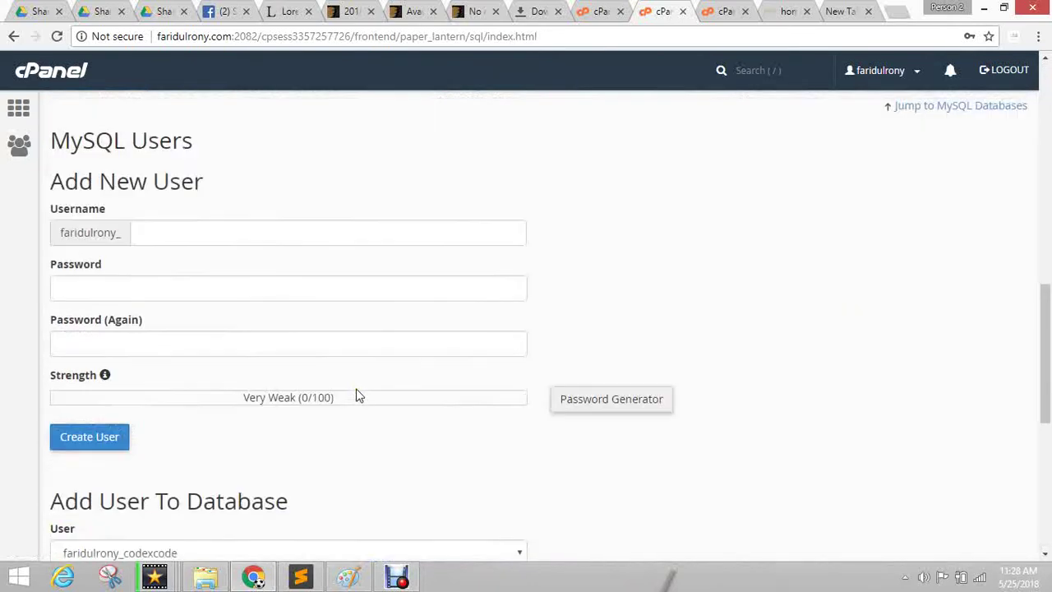
scroll(353, 392, down, 2)
click(204, 288)
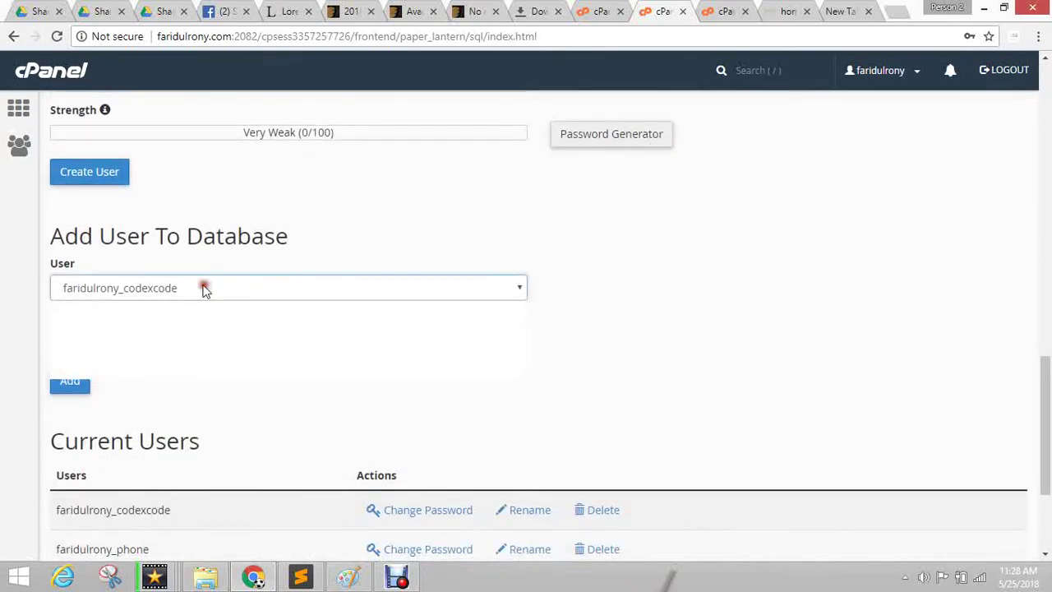
click(186, 356)
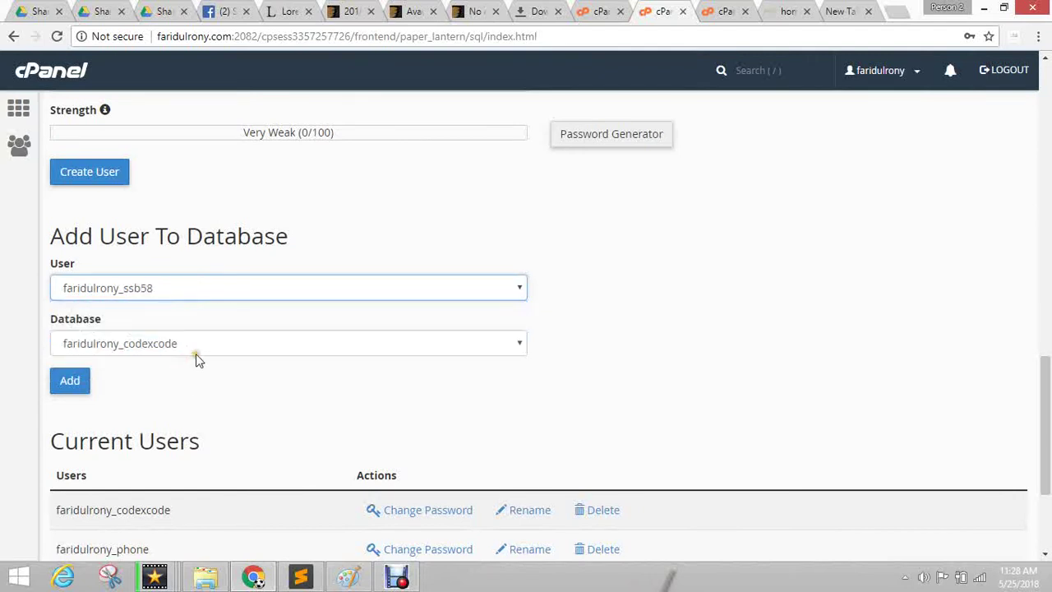
click(199, 343)
click(188, 410)
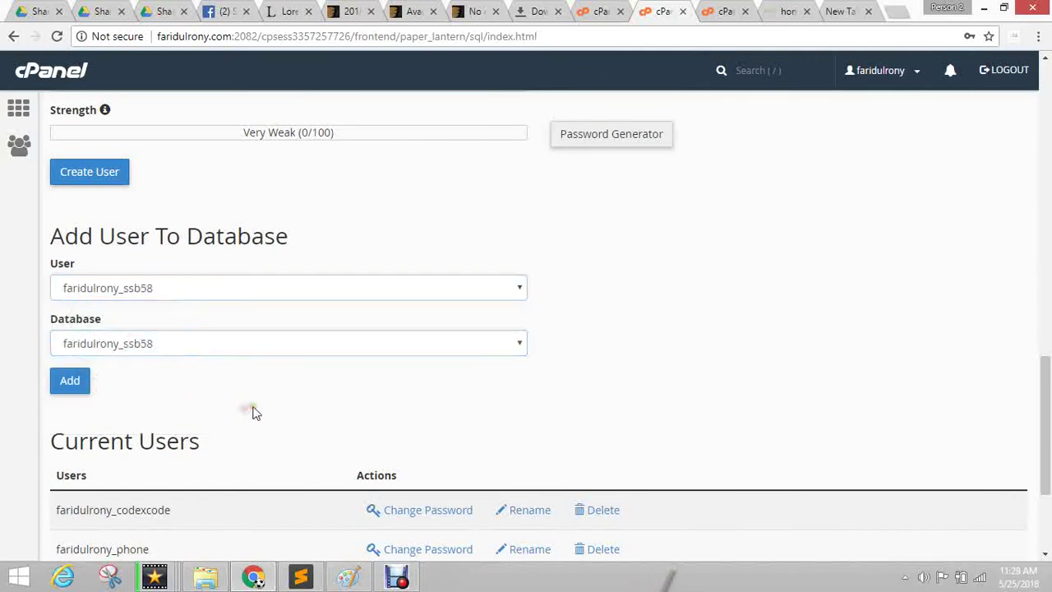
click(63, 385)
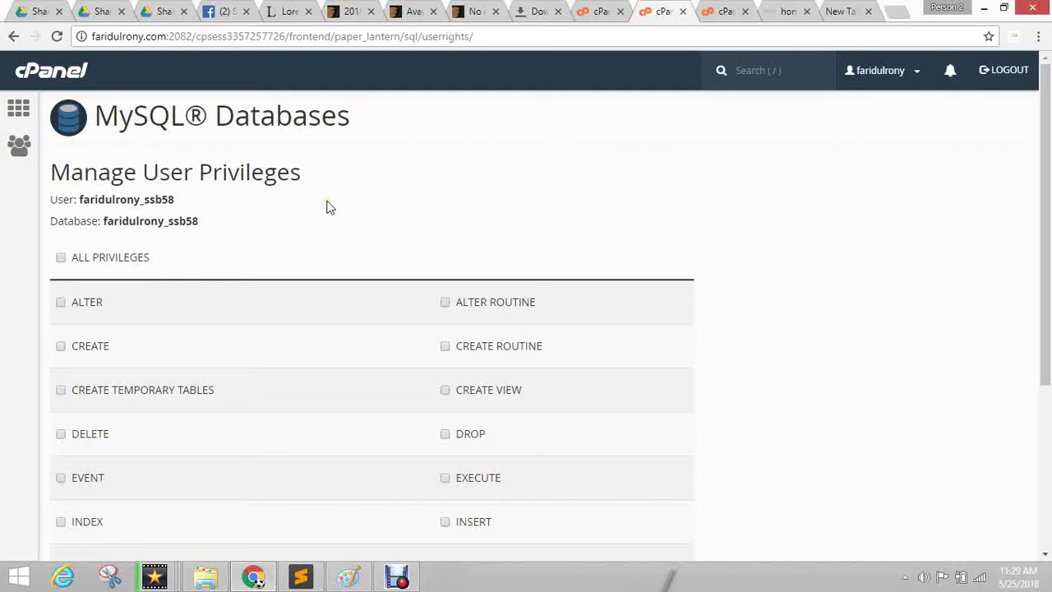
Grant ALL PRIVILEGES to the ssb58 user on the ssb58 database and save the changes.
click(99, 258)
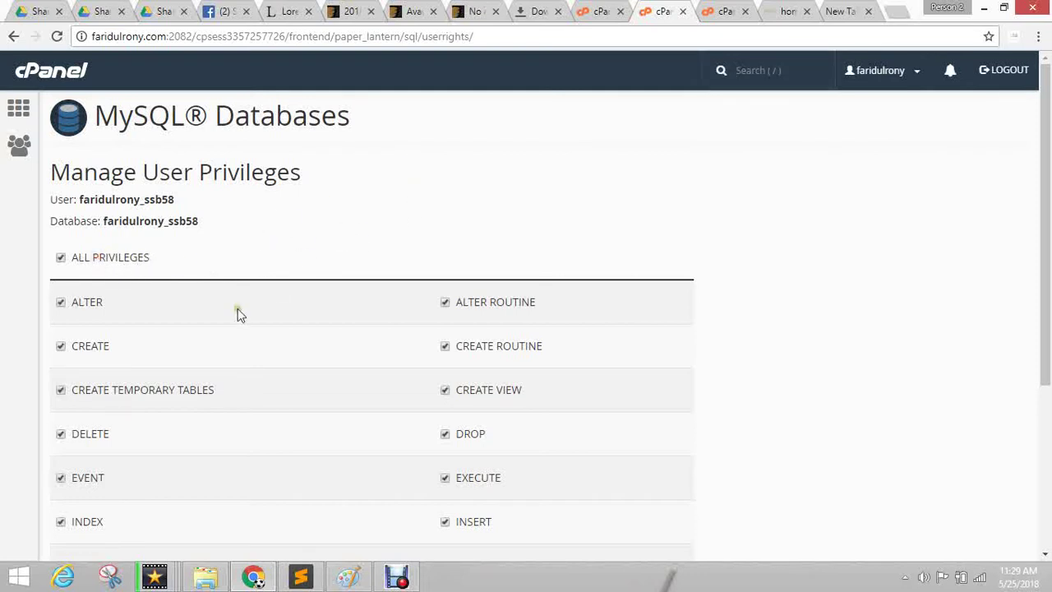
scroll(289, 296, down, 2)
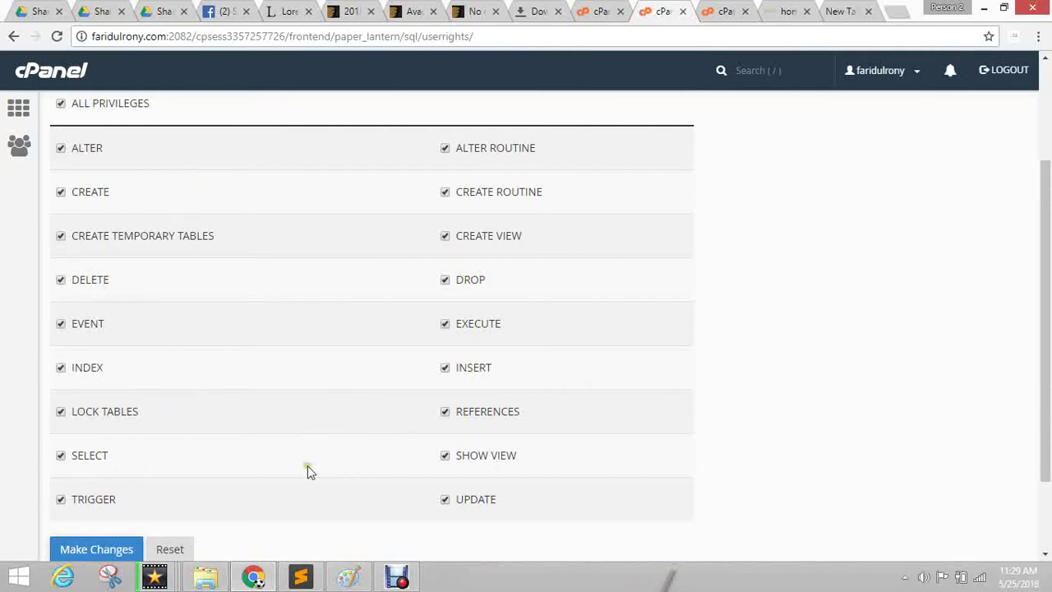
scroll(185, 424, down, 2)
click(92, 453)
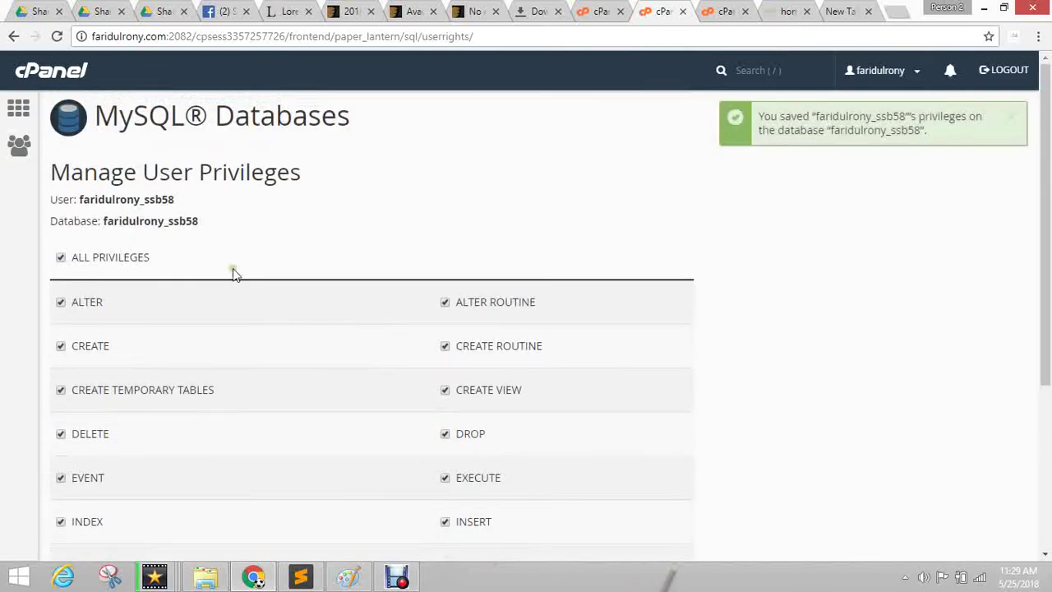
scroll(704, 436, down, 3)
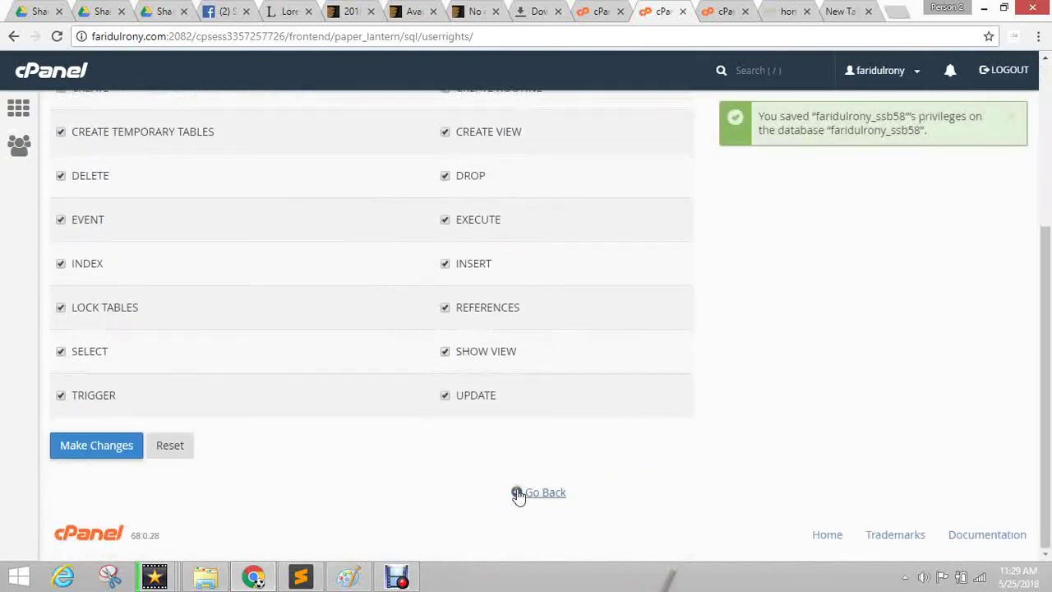
click(519, 494)
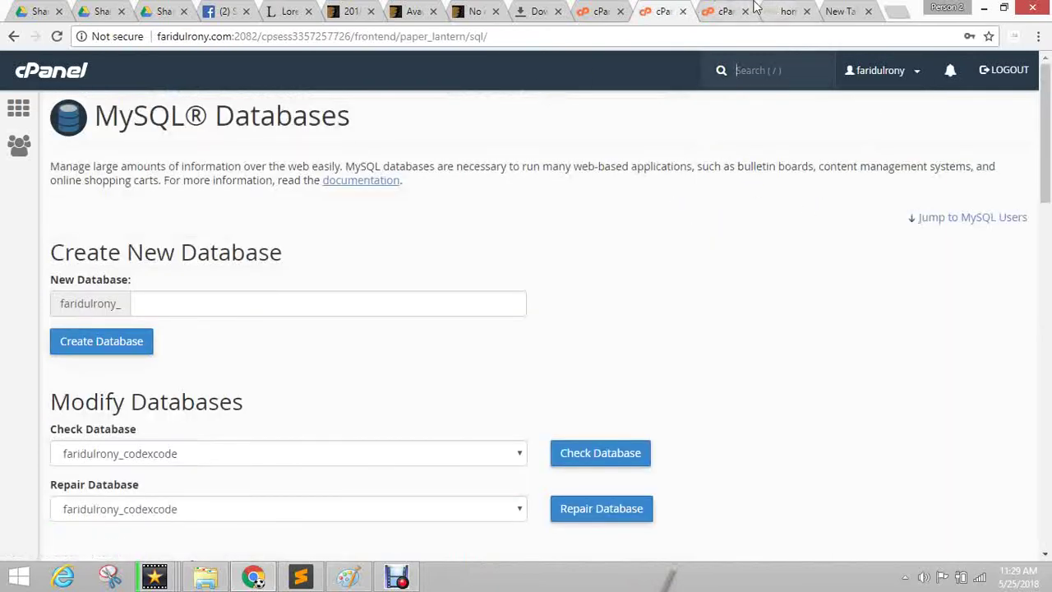
click(724, 11)
Open the ssb58/wp-content/plugins folder in File Manager.
scroll(304, 345, down, 2)
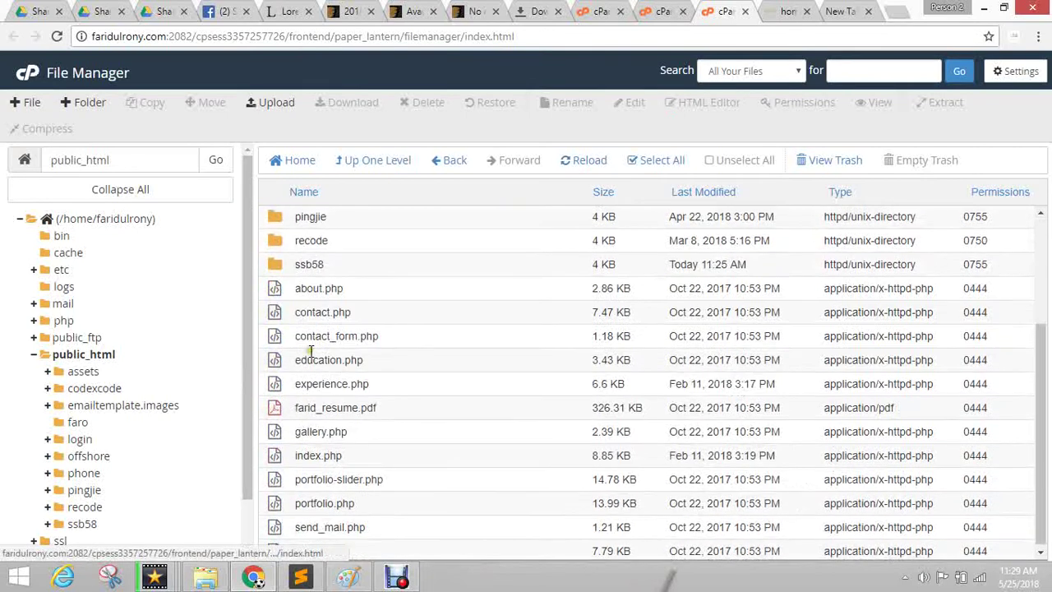
scroll(311, 351, up, 2)
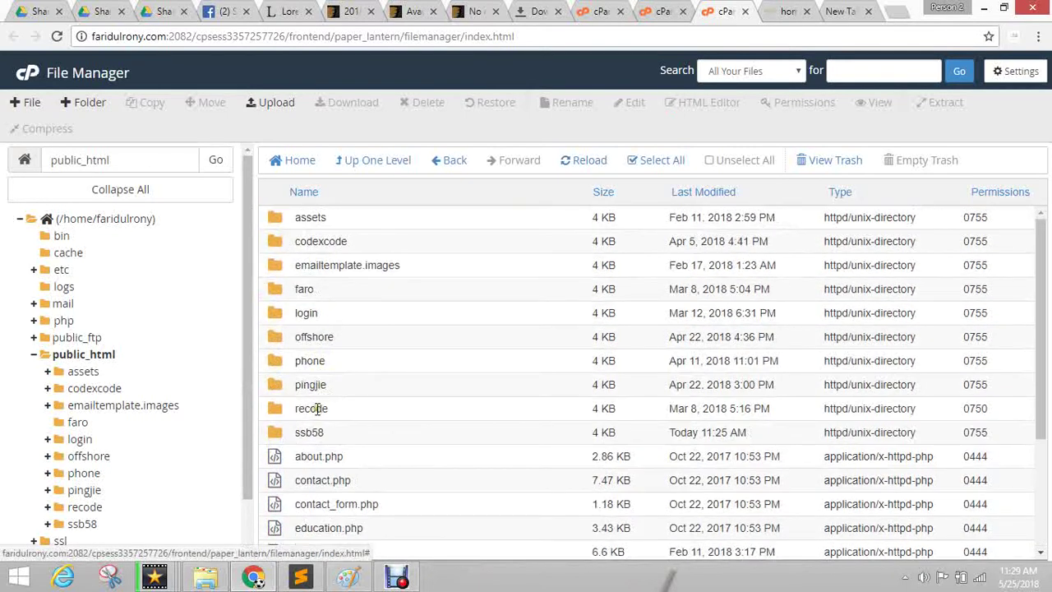
double_click(271, 434)
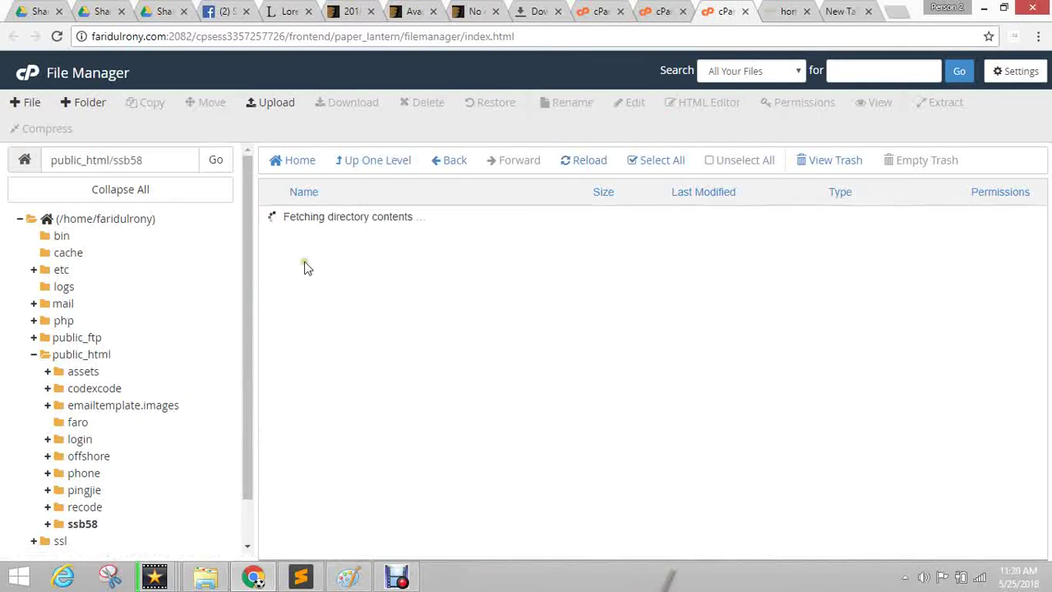
double_click(275, 247)
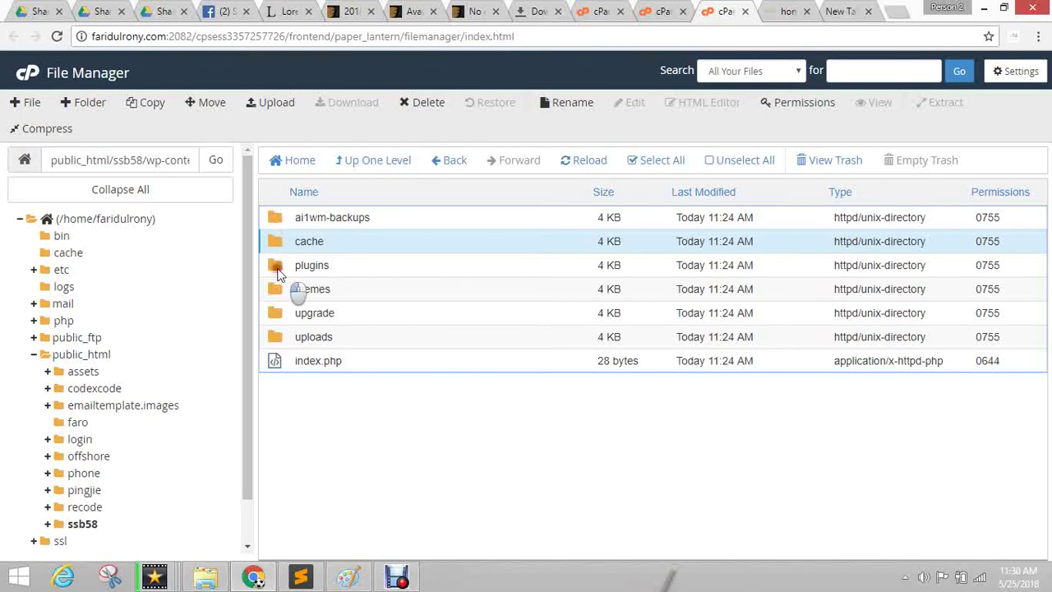
double_click(276, 267)
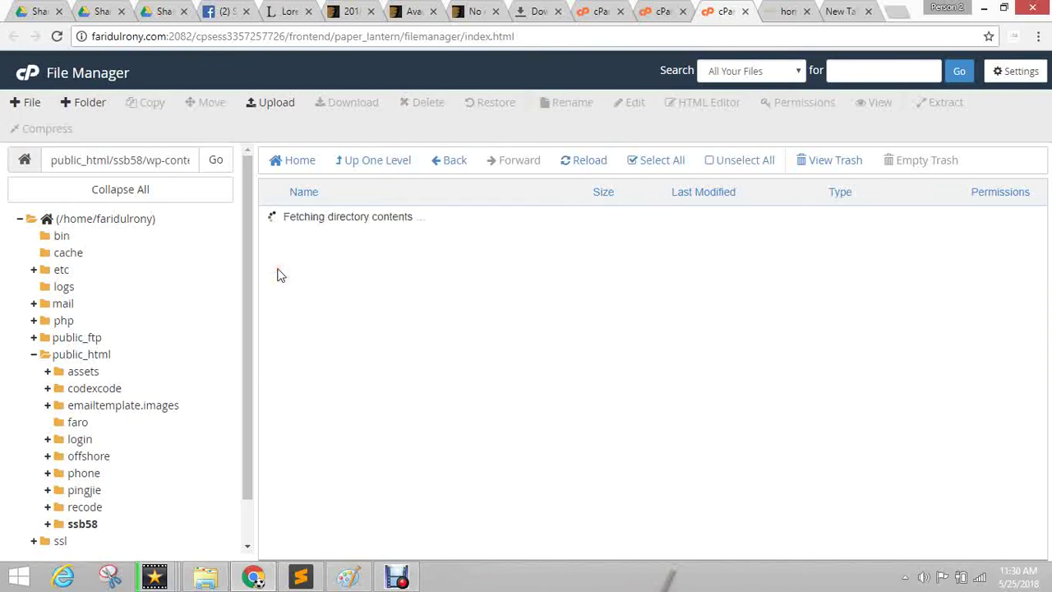
Trash every plugin folder, keeping only hello.php and index.php.
click(654, 160)
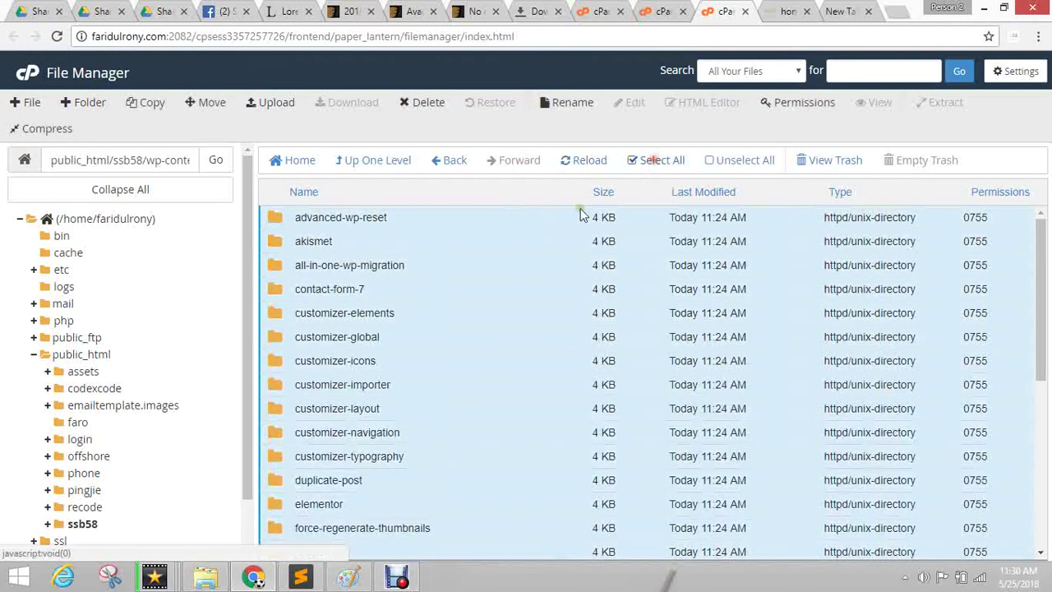
scroll(379, 390, down, 5)
ctrl+click(274, 523)
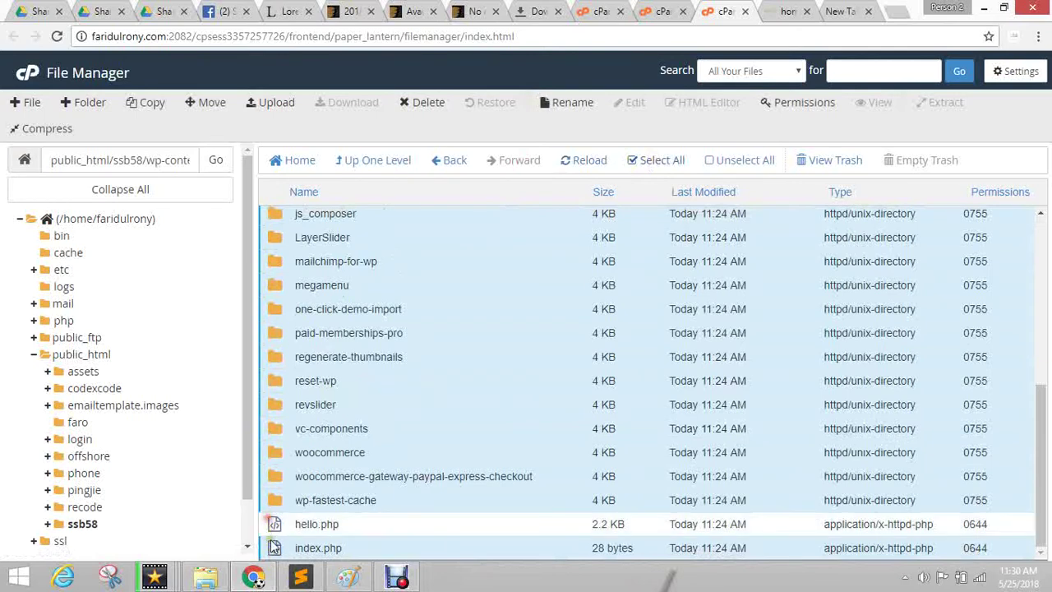
ctrl+click(289, 548)
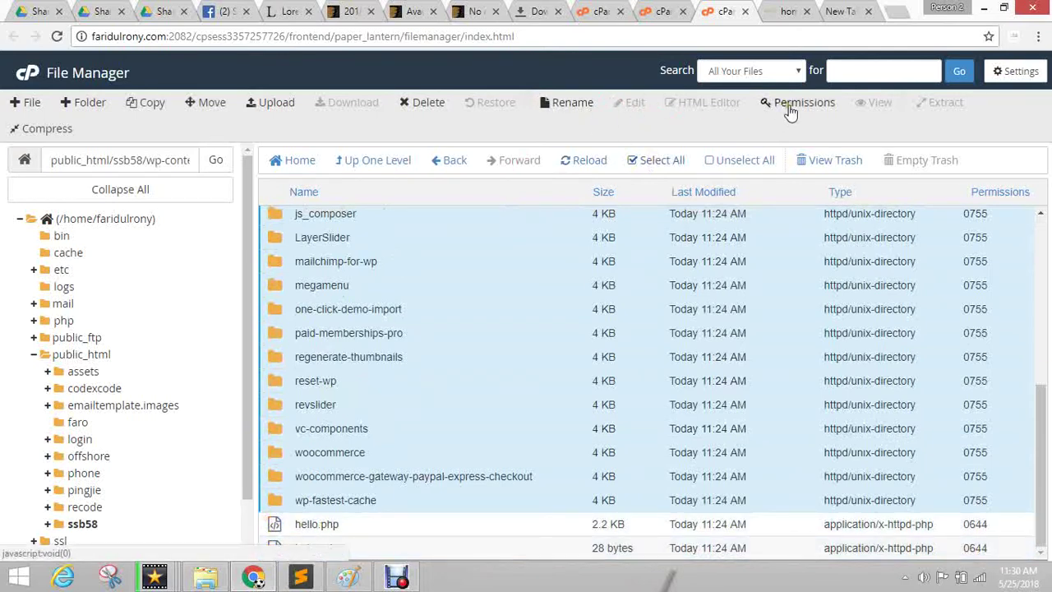
click(426, 104)
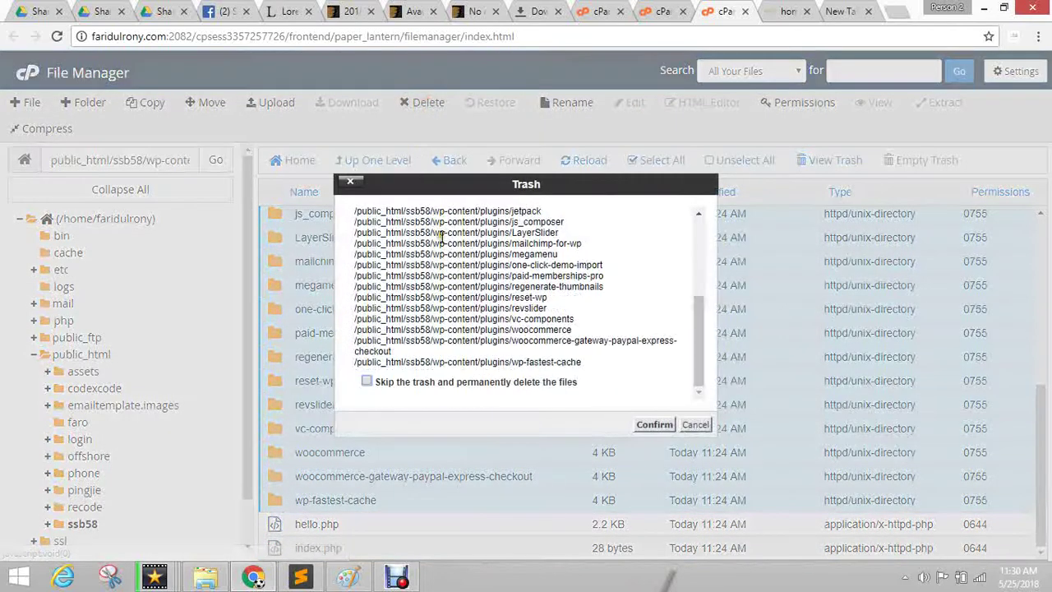
click(655, 424)
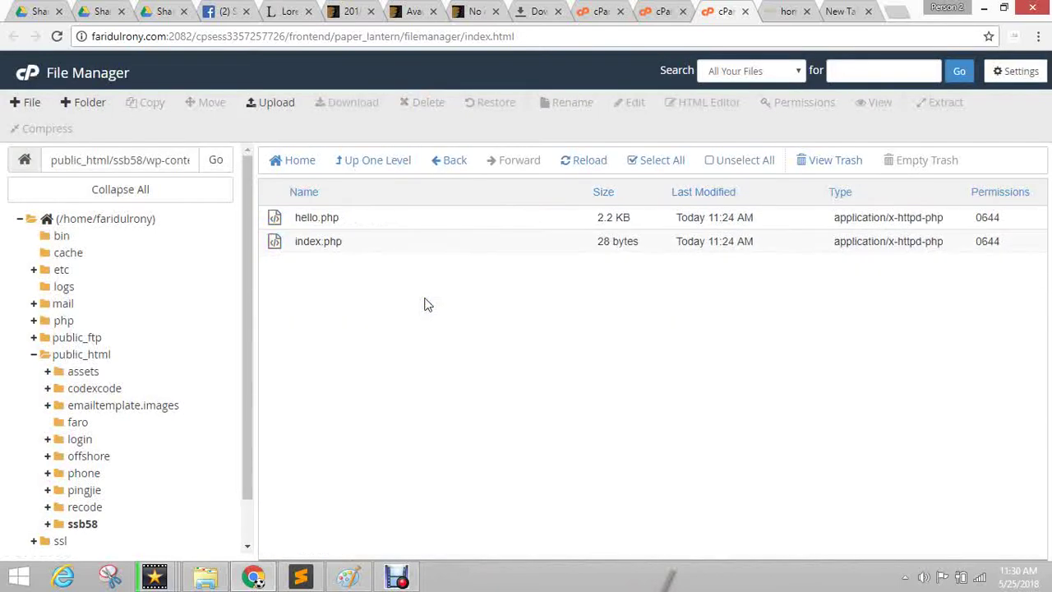
Permanently delete the ai1wm-backups, cache, upgrade and uploads folders from wp-content, skipping the trash.
click(364, 162)
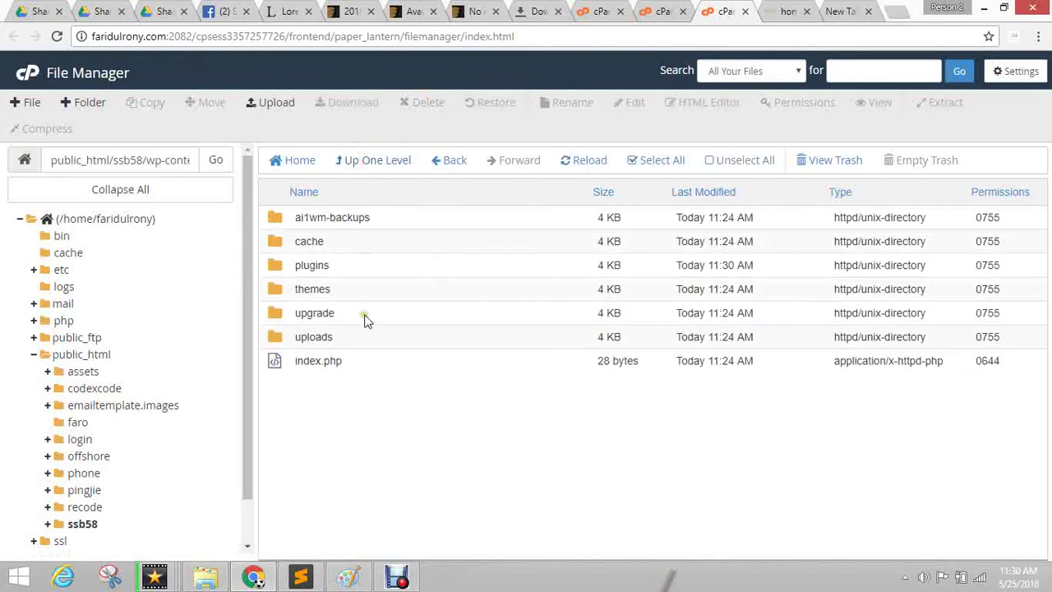
click(279, 244)
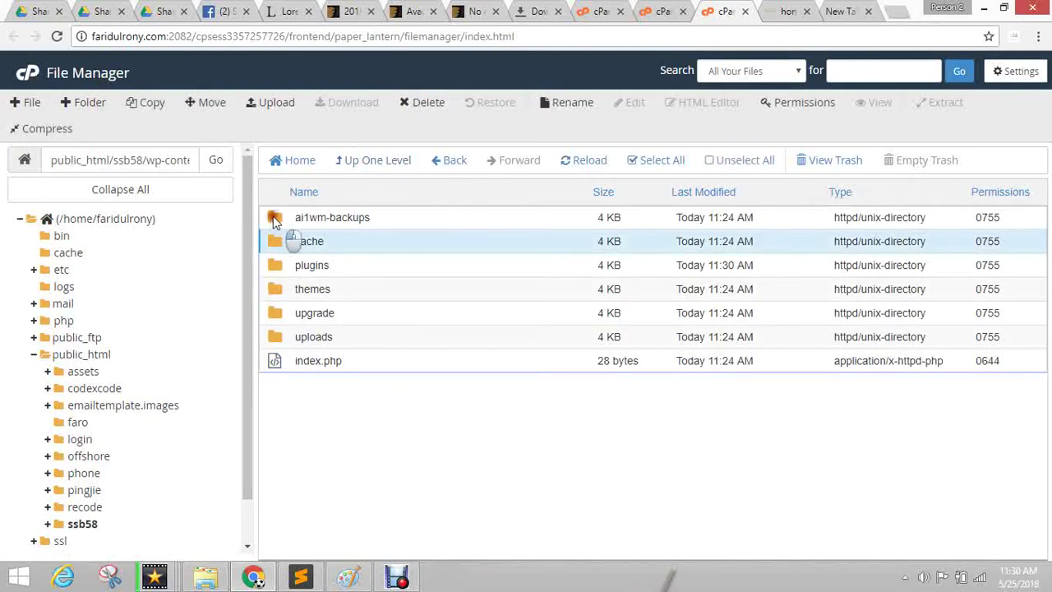
ctrl+click(276, 219)
ctrl+click(279, 316)
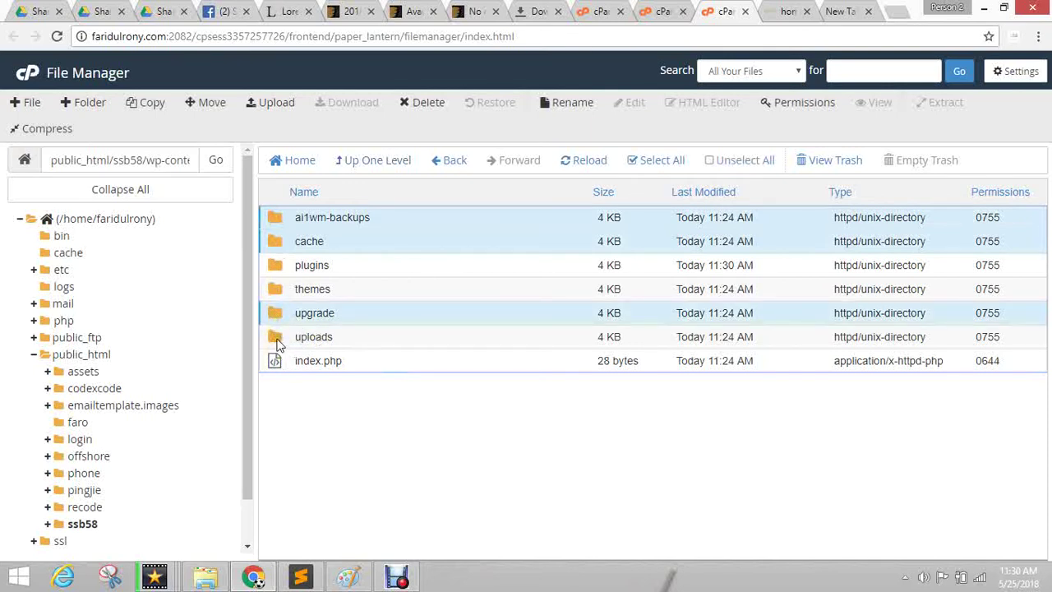
ctrl+click(269, 344)
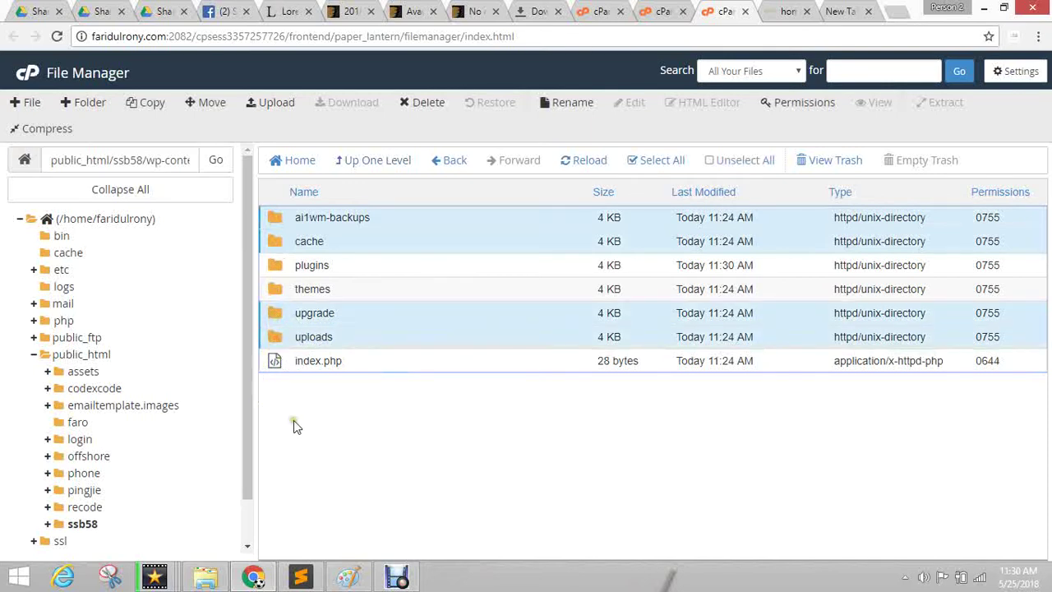
ctrl+click(275, 344)
ctrl+click(276, 343)
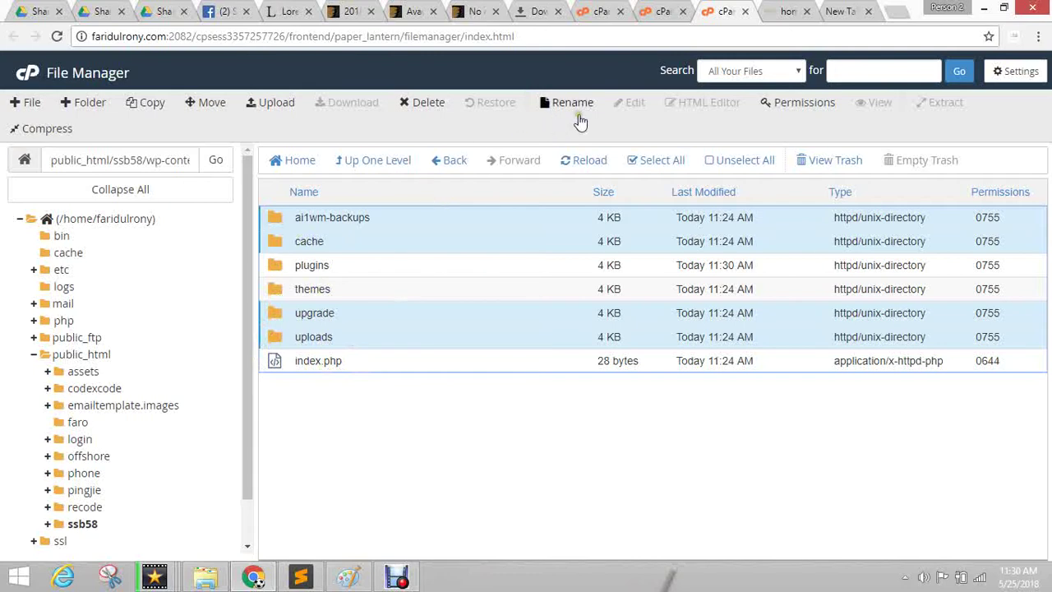
click(421, 104)
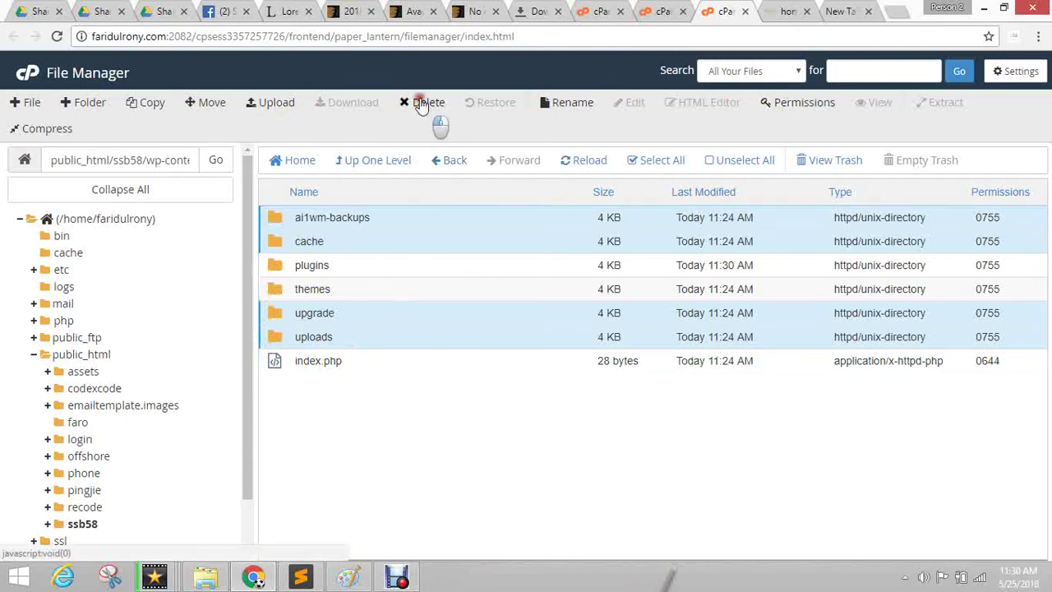
click(454, 327)
click(639, 372)
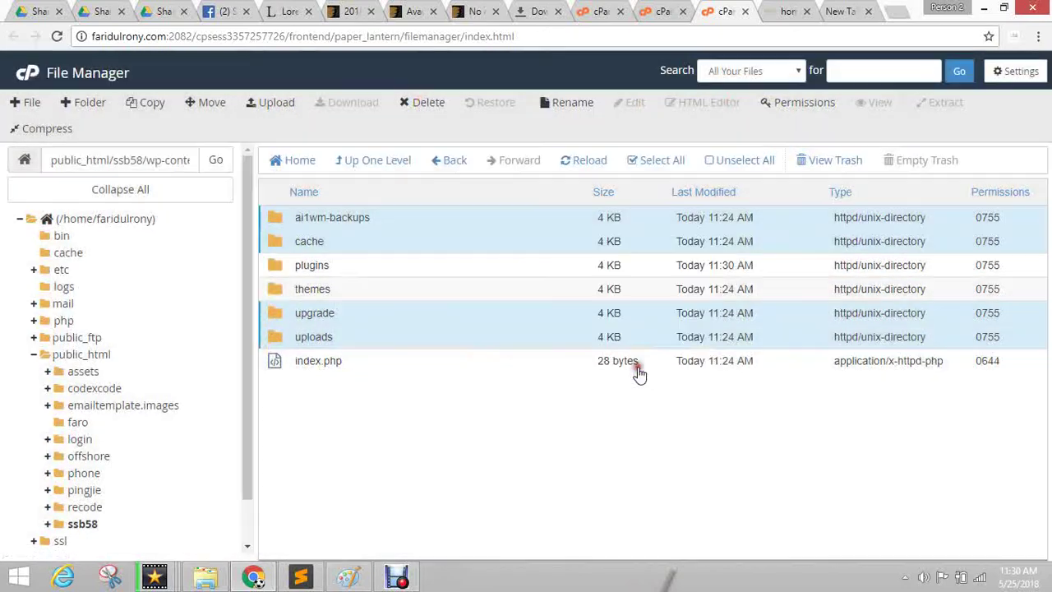
Check the emptied plugins folder, then move into wp-content/themes.
click(276, 217)
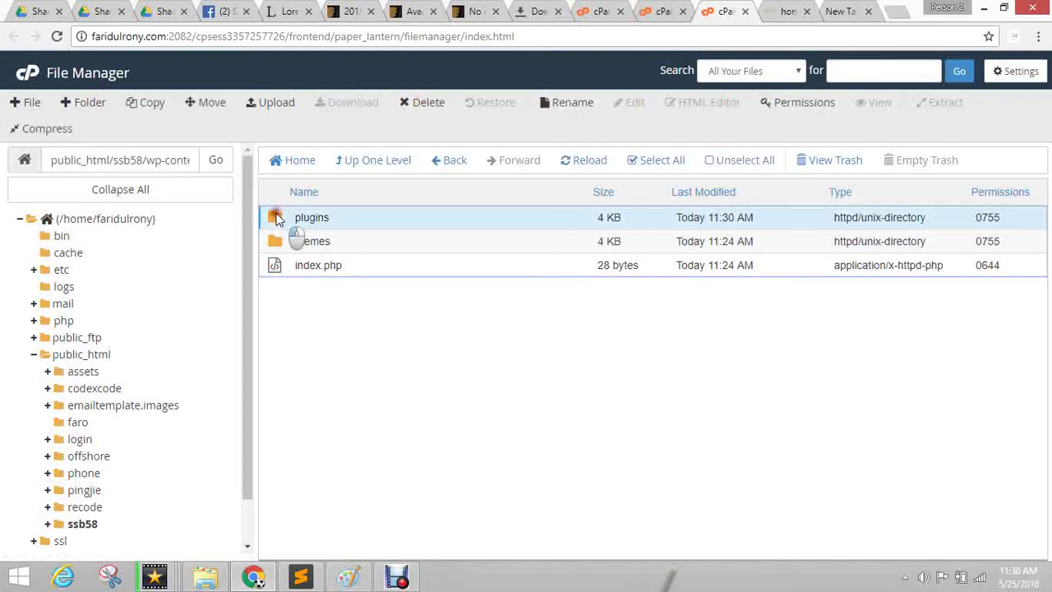
double_click(276, 217)
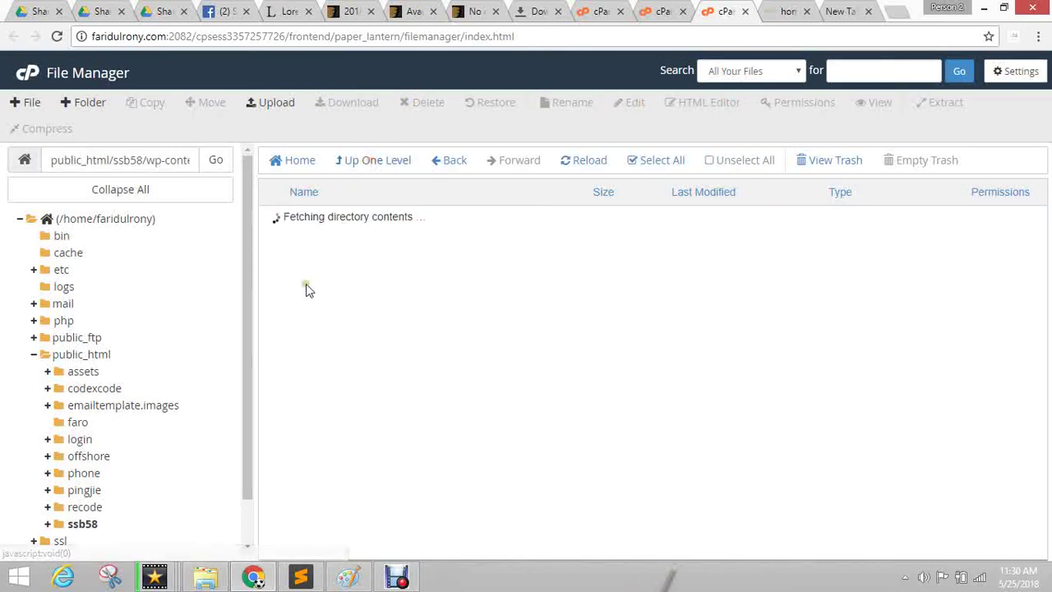
click(363, 160)
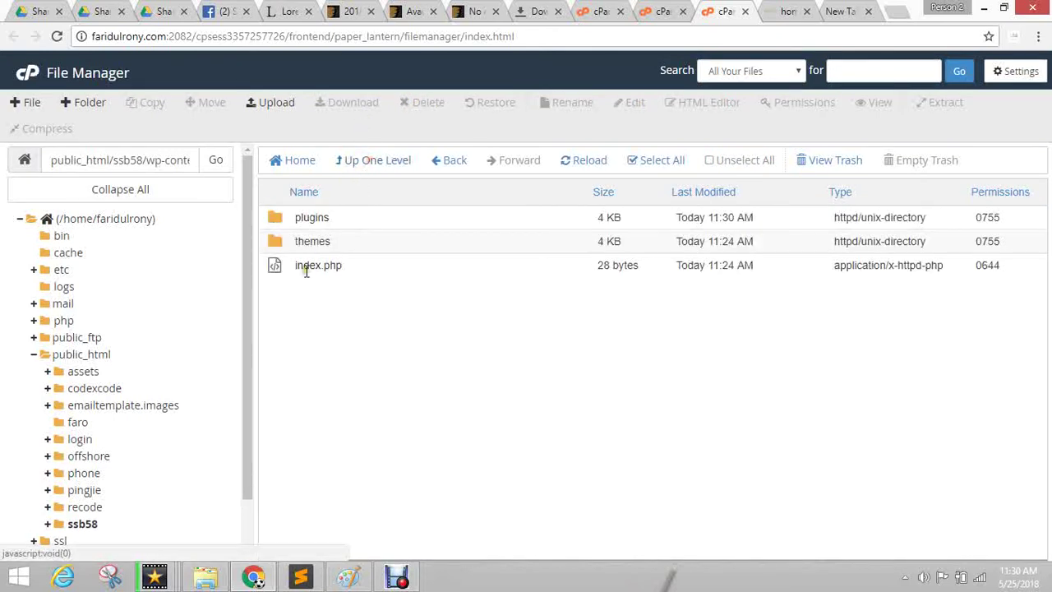
double_click(276, 242)
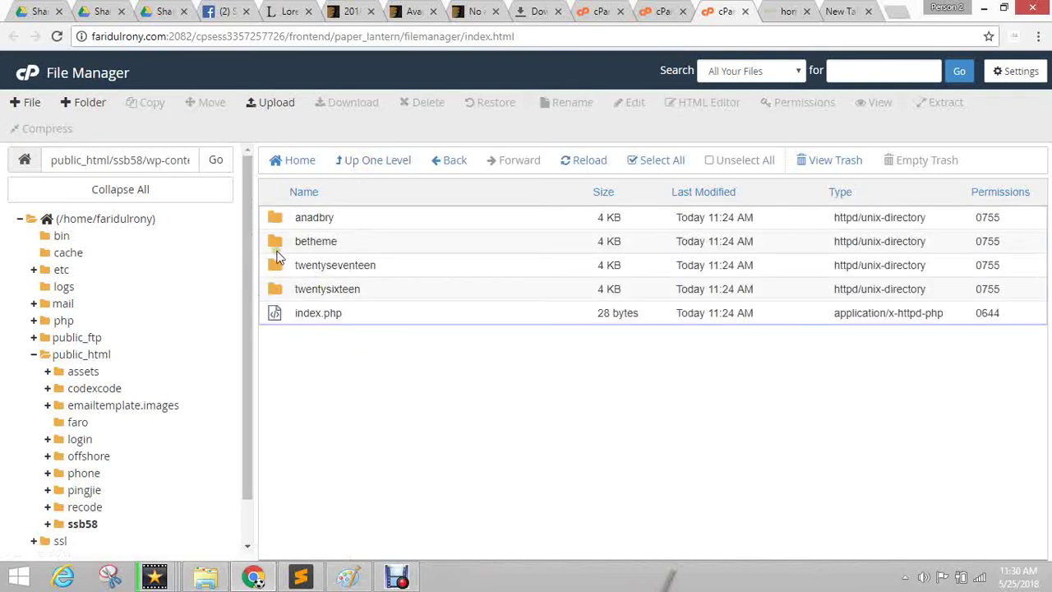
Permanently delete the anadbry and betheme theme folders, skipping the trash.
click(278, 241)
ctrl+click(281, 220)
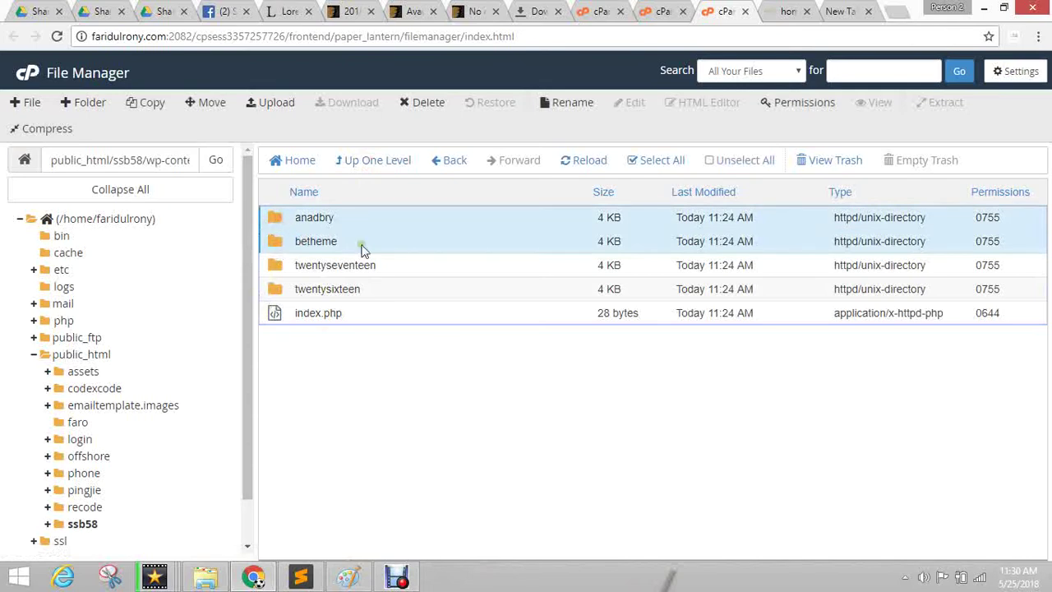
click(428, 102)
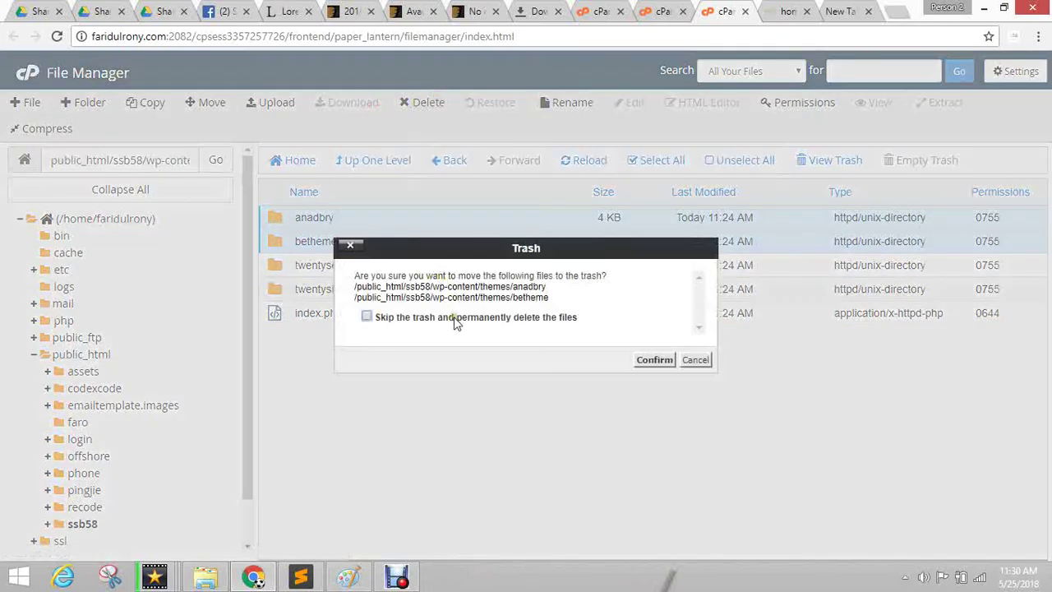
click(454, 318)
click(658, 360)
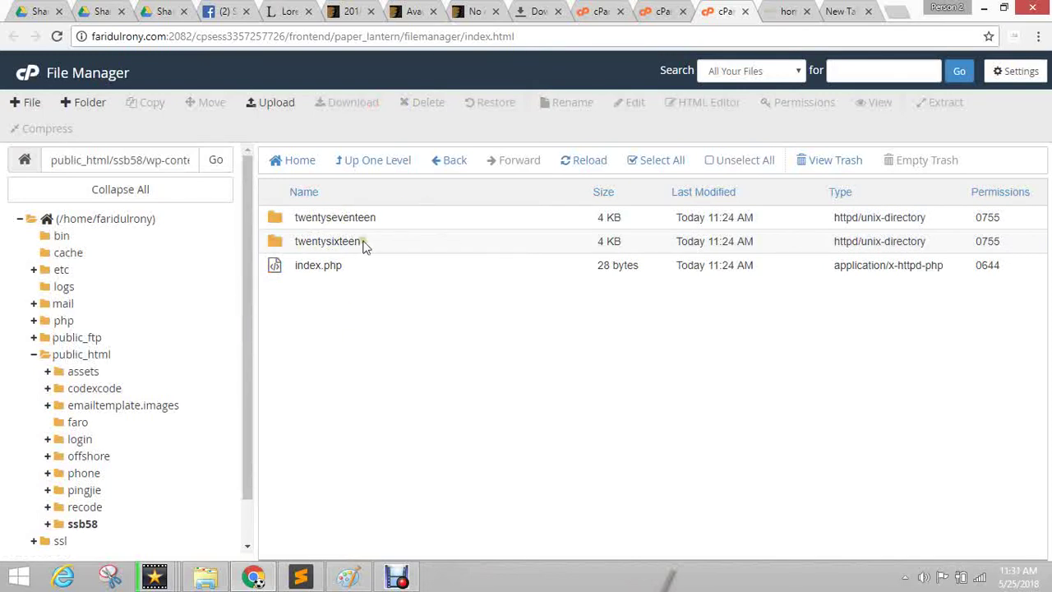
click(275, 218)
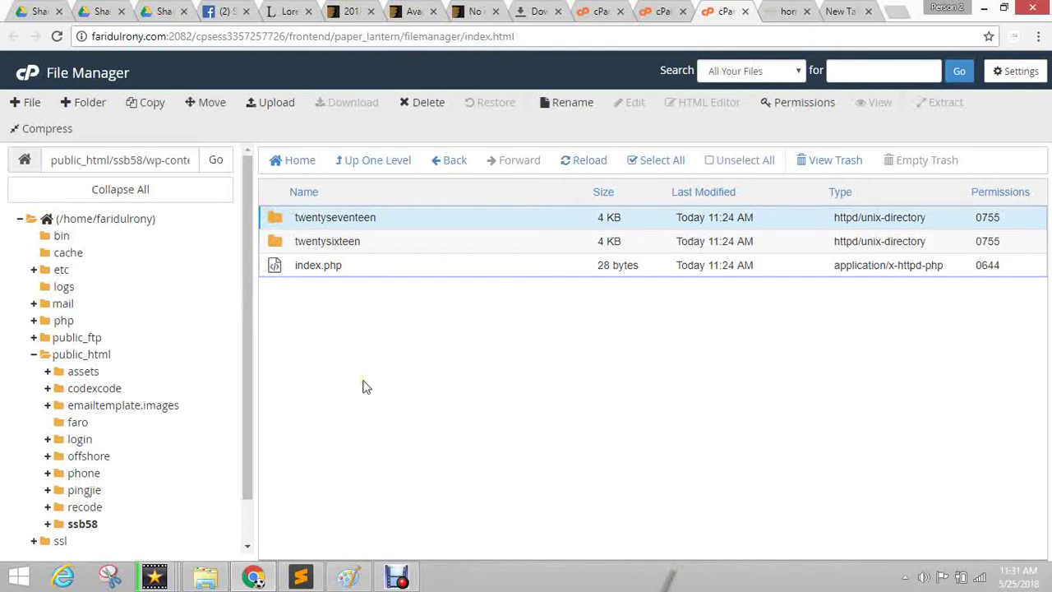
Load the site address with /ssb58 in a new browser tab.
click(367, 387)
click(787, 11)
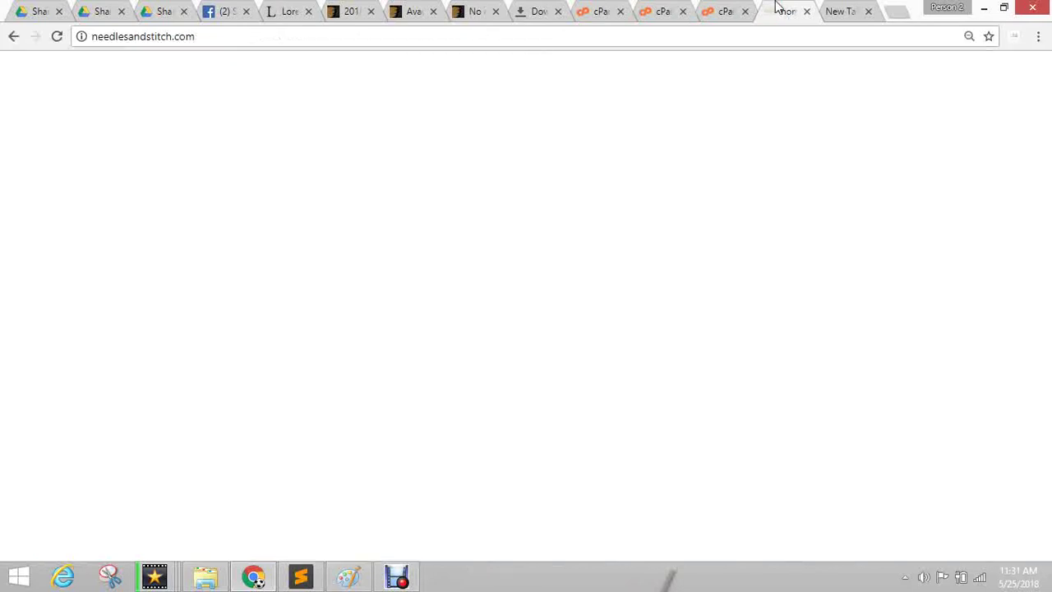
click(734, 6)
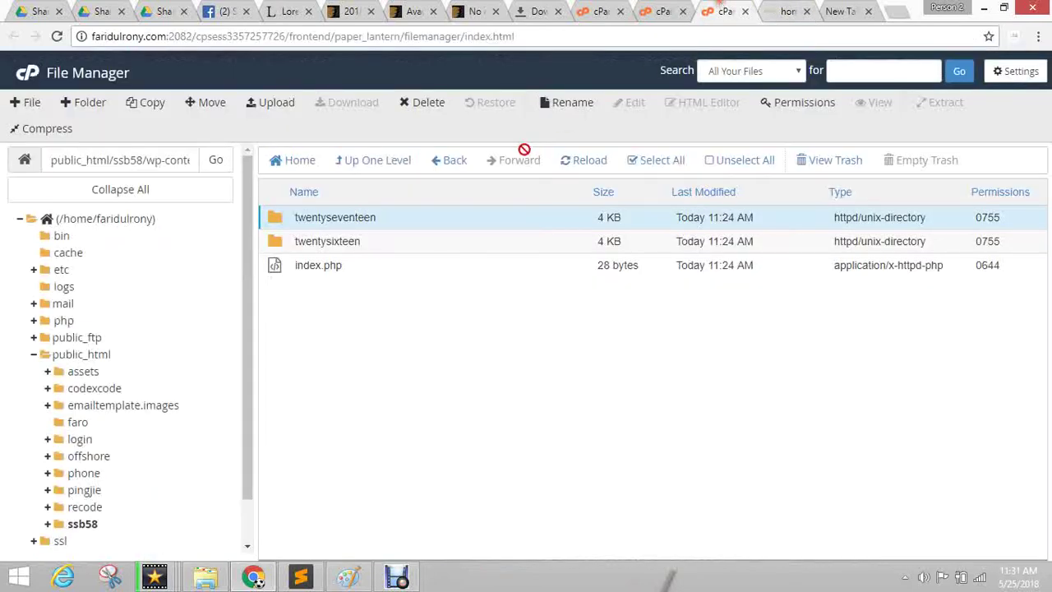
click(855, 13)
click(626, 36)
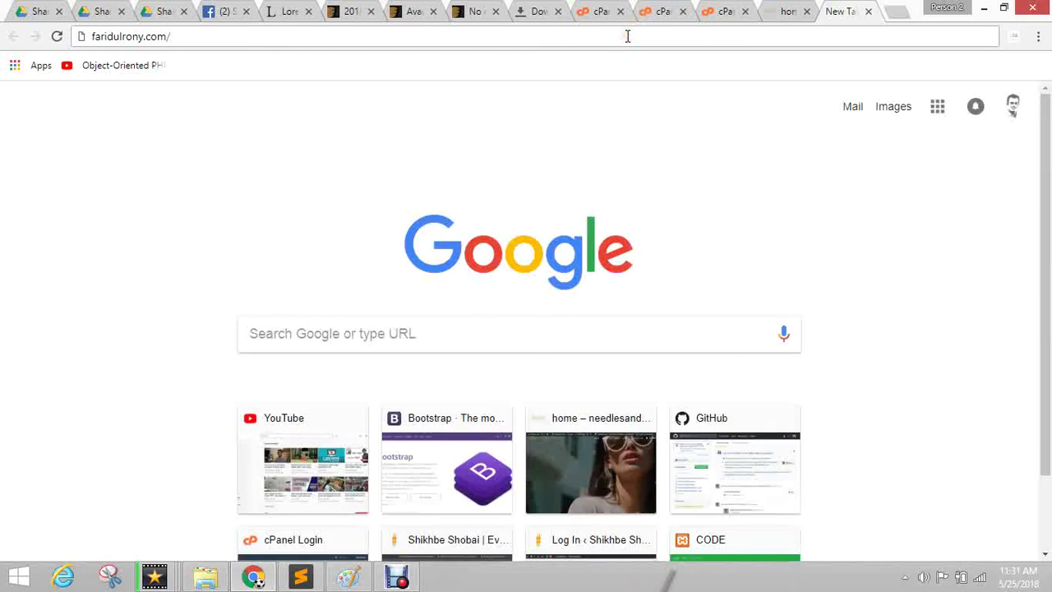
text(ssb58)
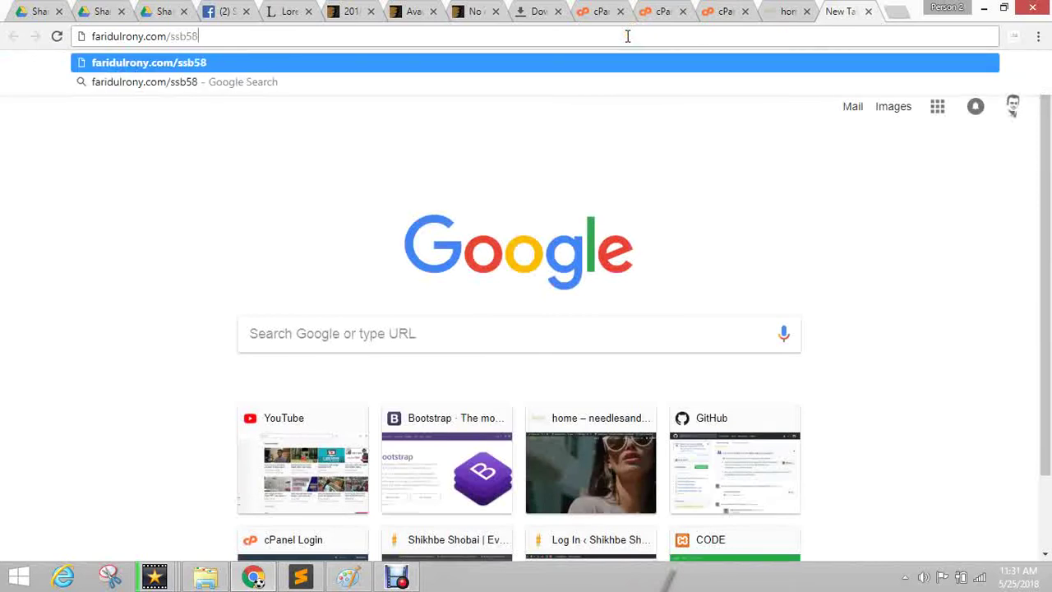
key(Return)
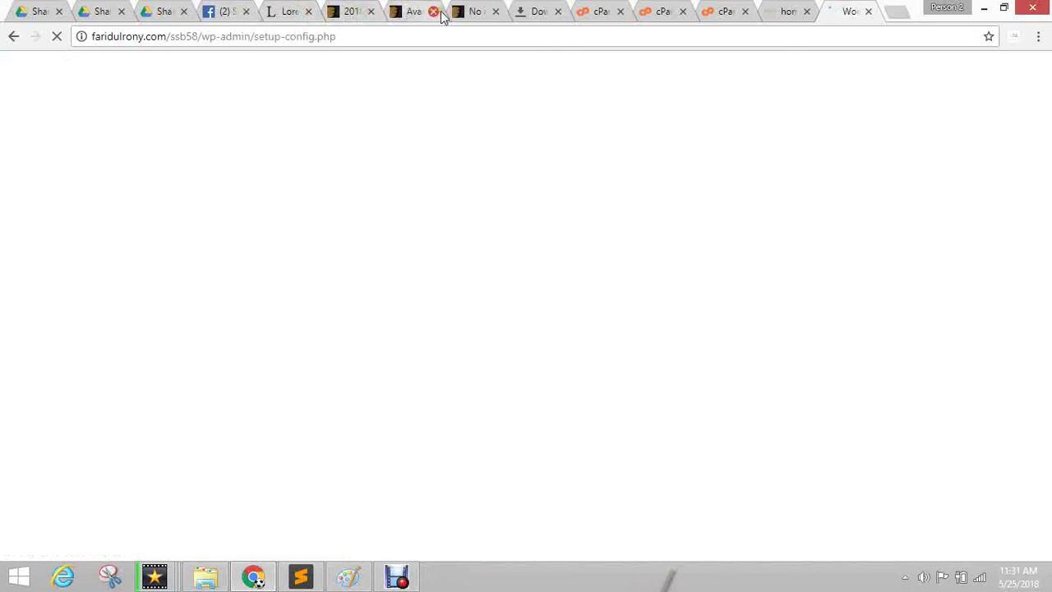
Close two spare tabs and continue the installer with English (United States).
click(496, 12)
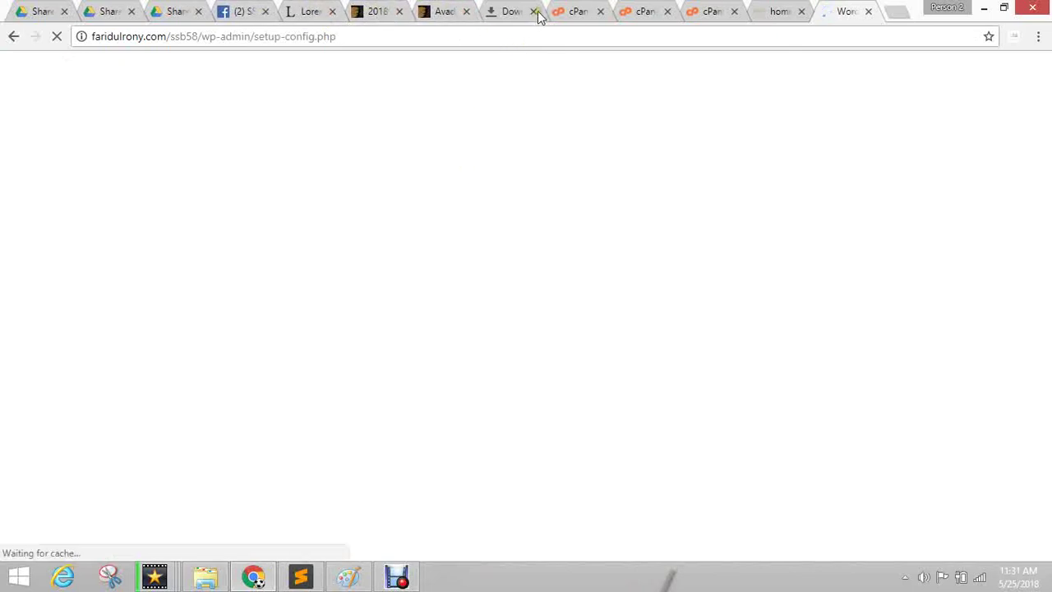
click(535, 12)
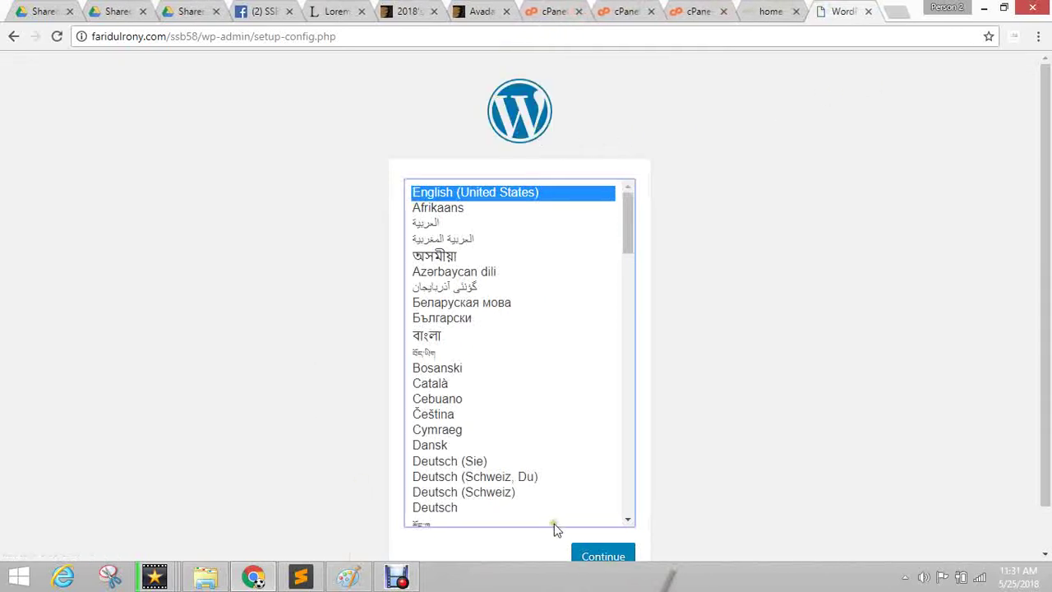
click(590, 554)
Open cPanel's File Upload page for wp-content/themes and bring up File Explorer.
click(693, 10)
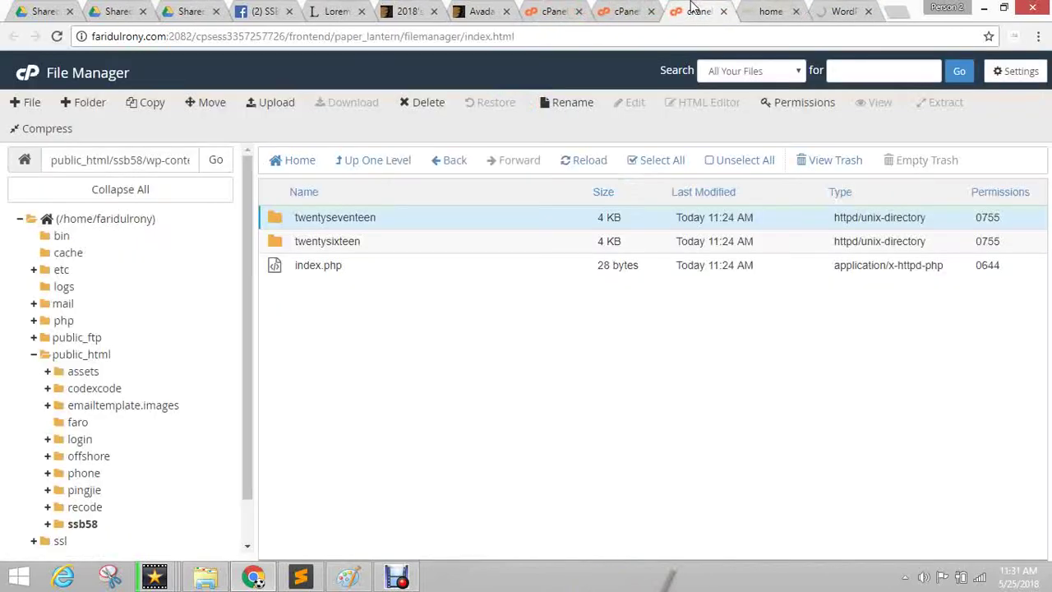
click(254, 103)
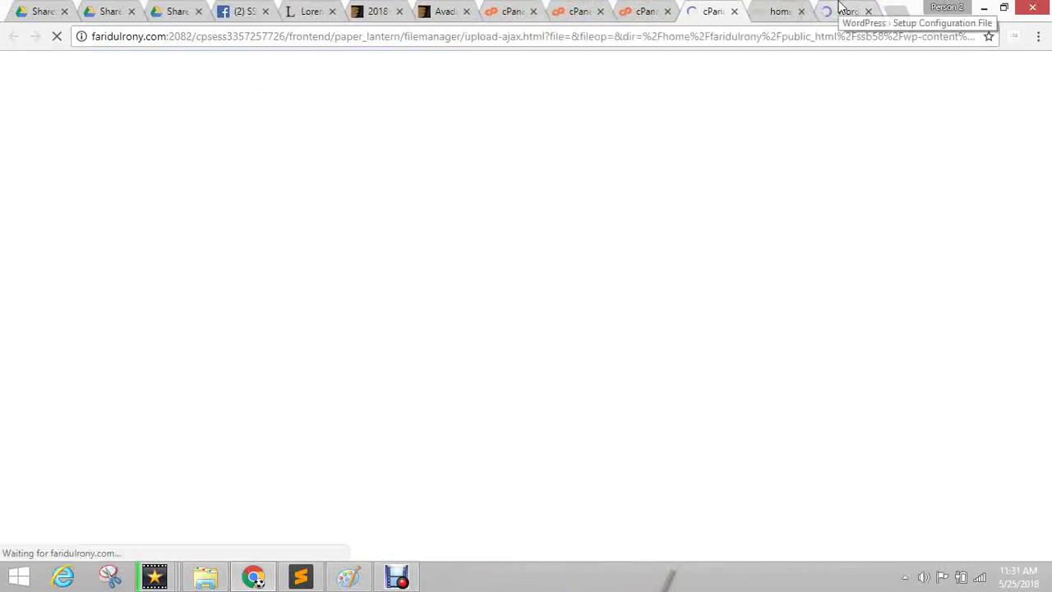
click(205, 578)
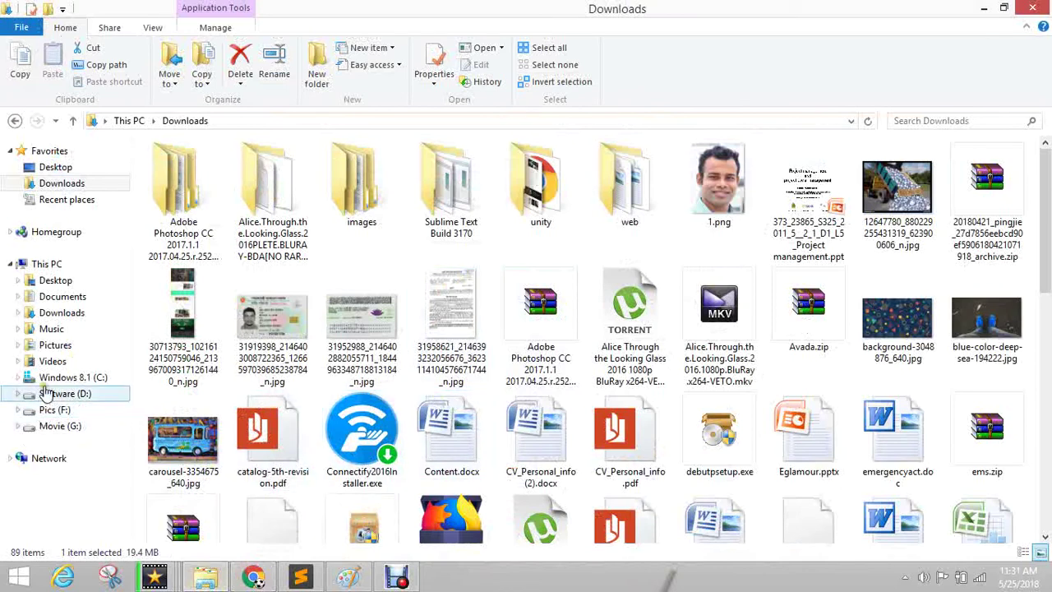
Browse the Downloads folder with Avada.zip, then bring up the video editor windows.
click(63, 187)
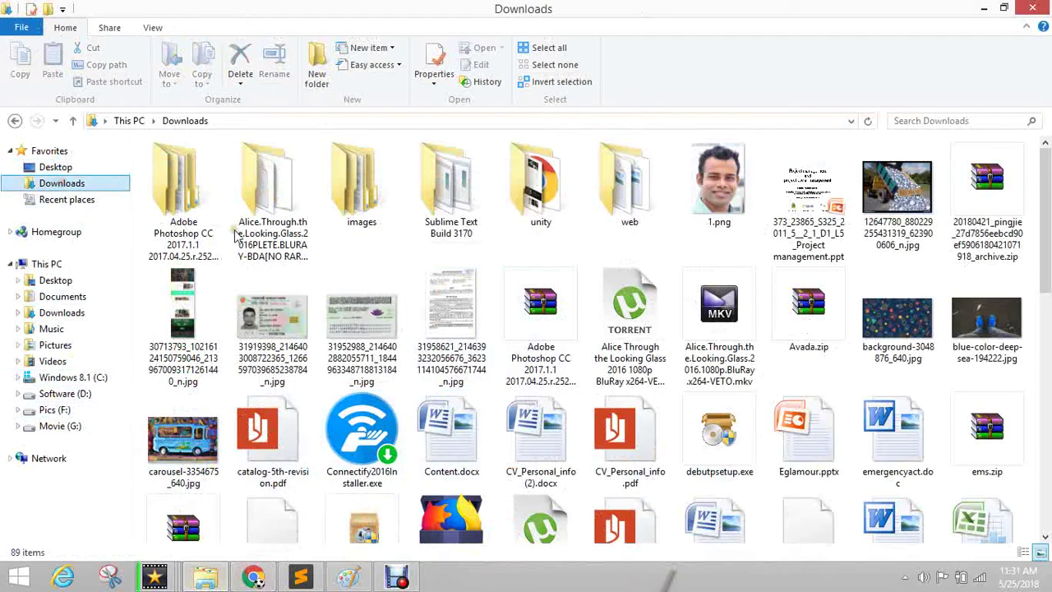
click(251, 201)
click(541, 316)
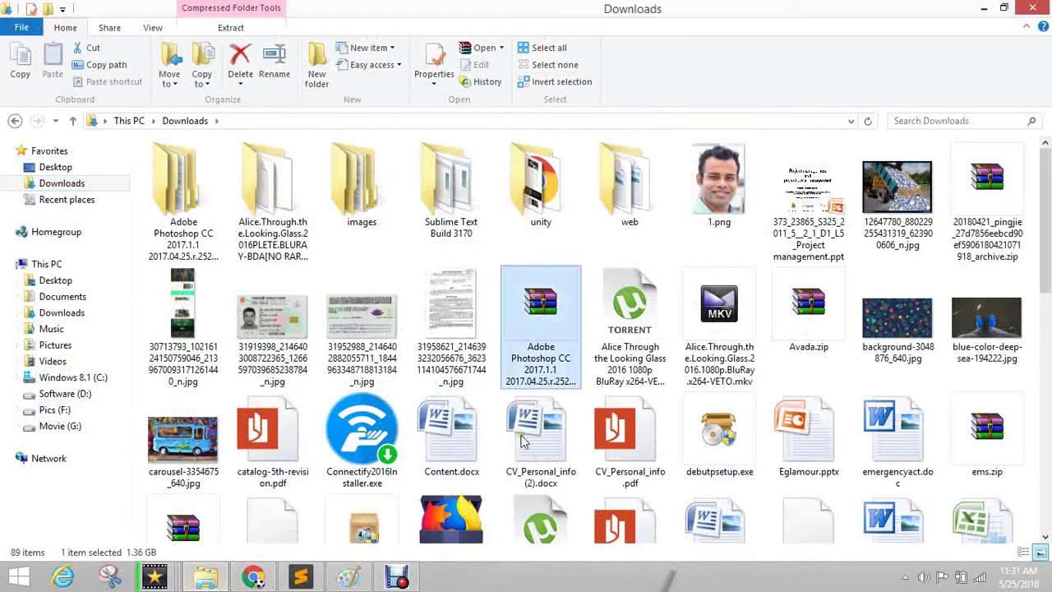
key(Right)
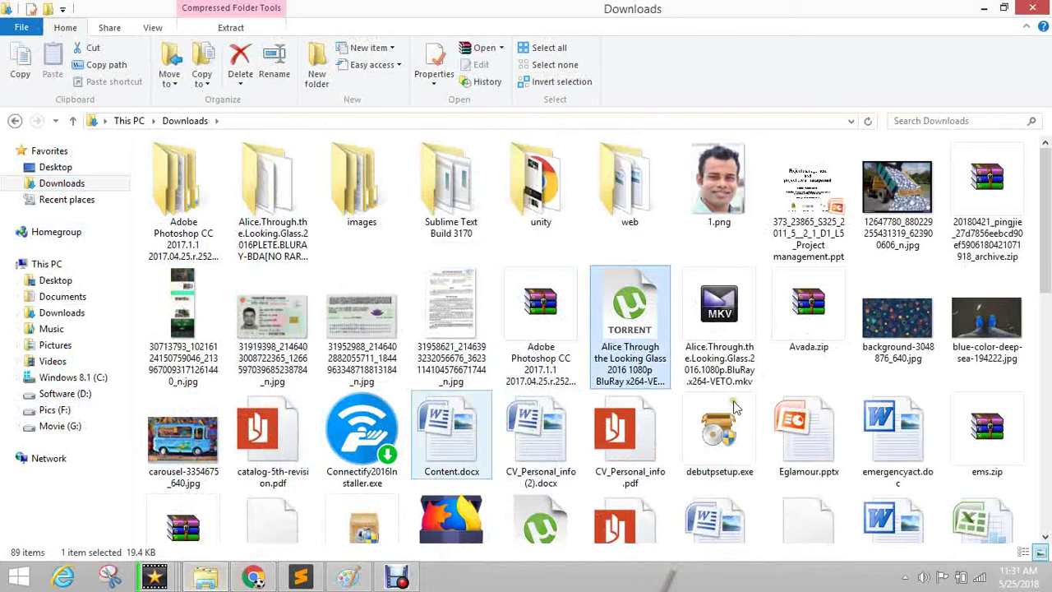
click(253, 577)
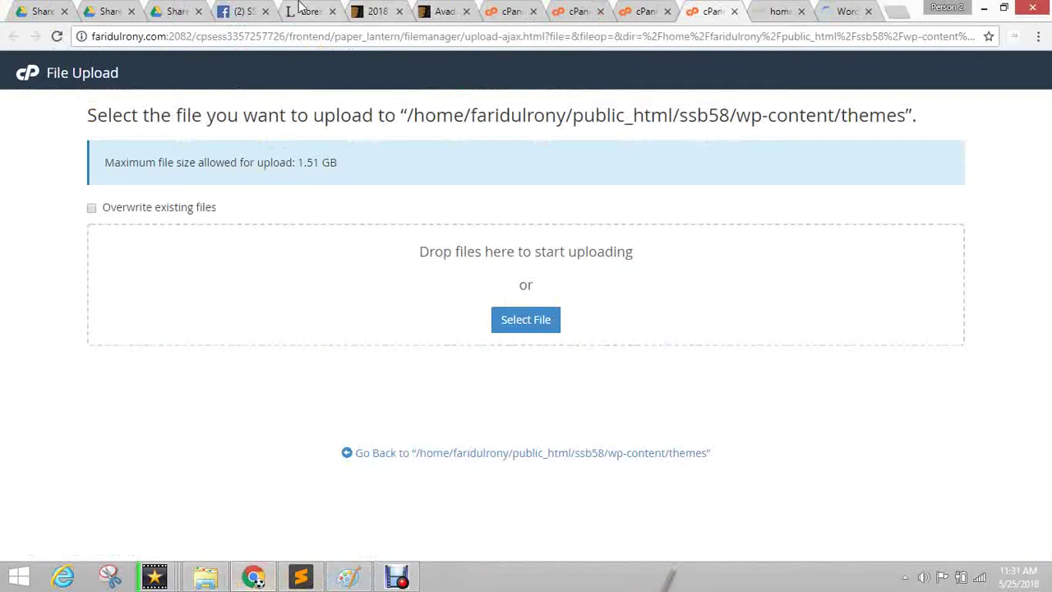
click(205, 577)
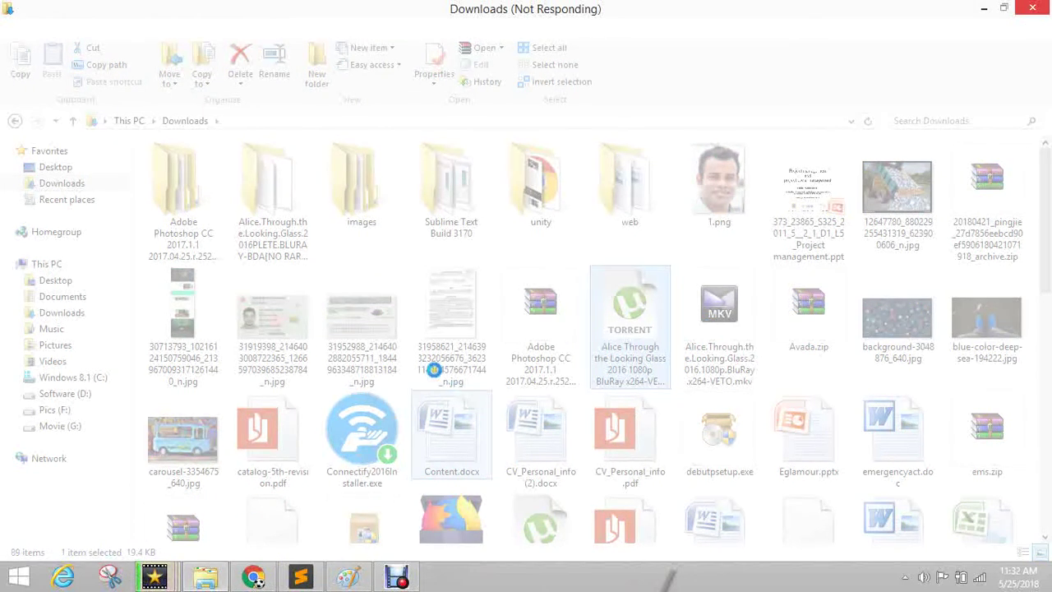
click(158, 577)
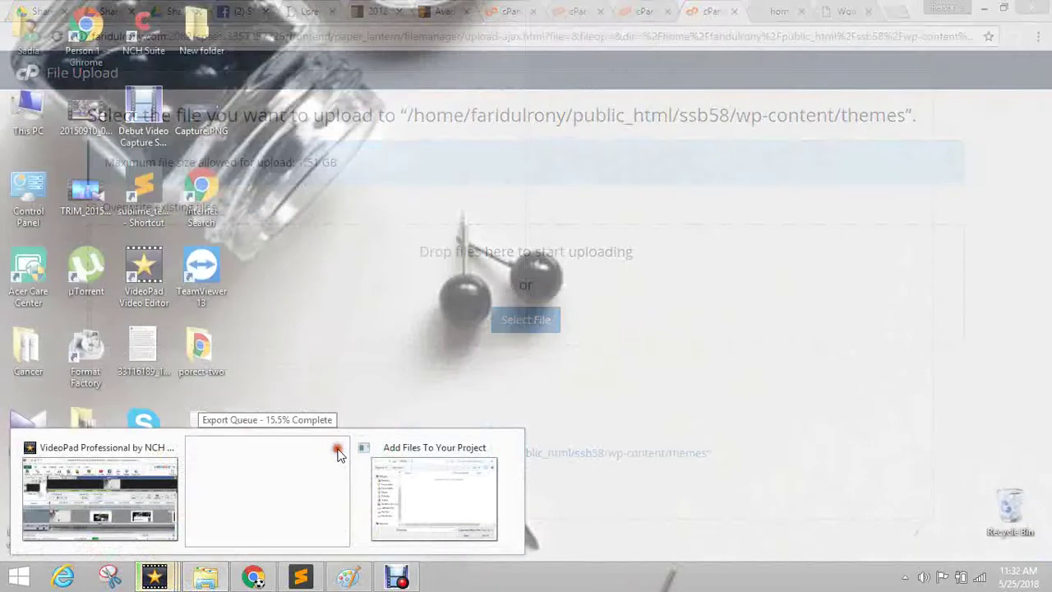
Save the VideoPad project as Untitled.vpj and quit, cancelling pending exports and declining extra programs.
click(338, 448)
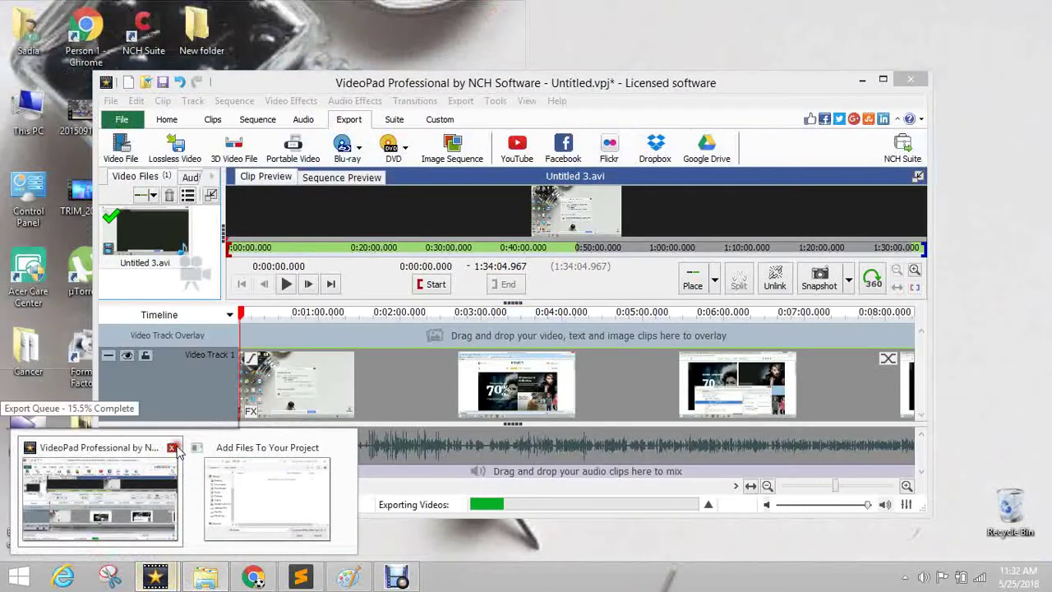
click(172, 448)
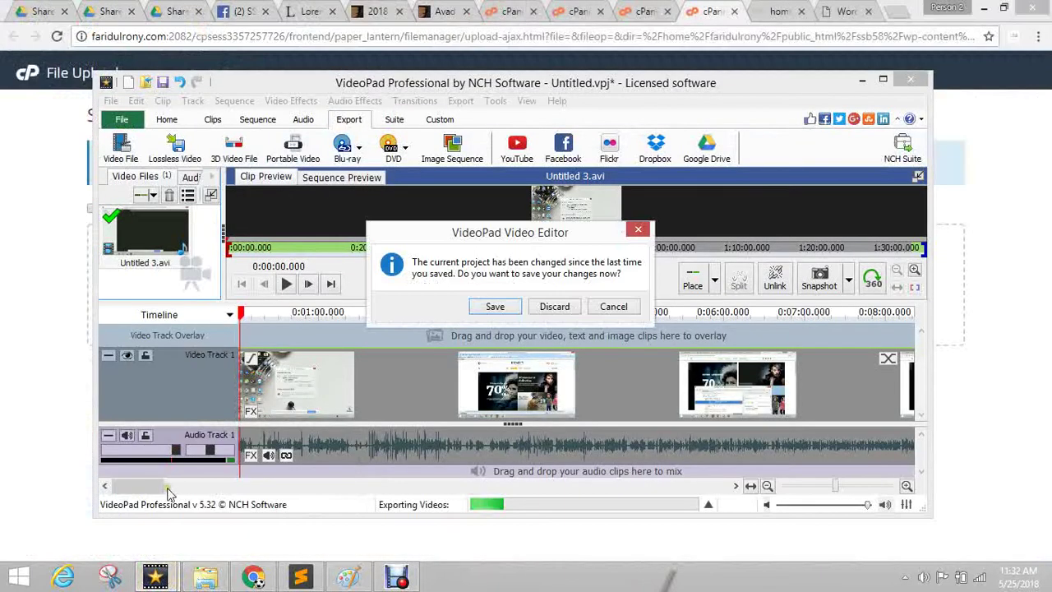
click(511, 307)
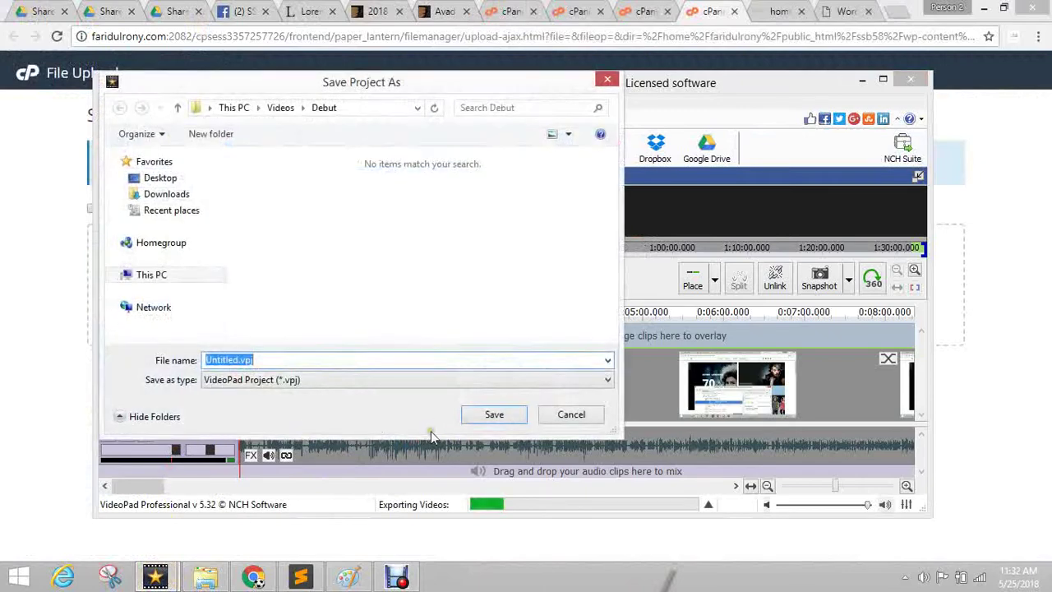
click(494, 415)
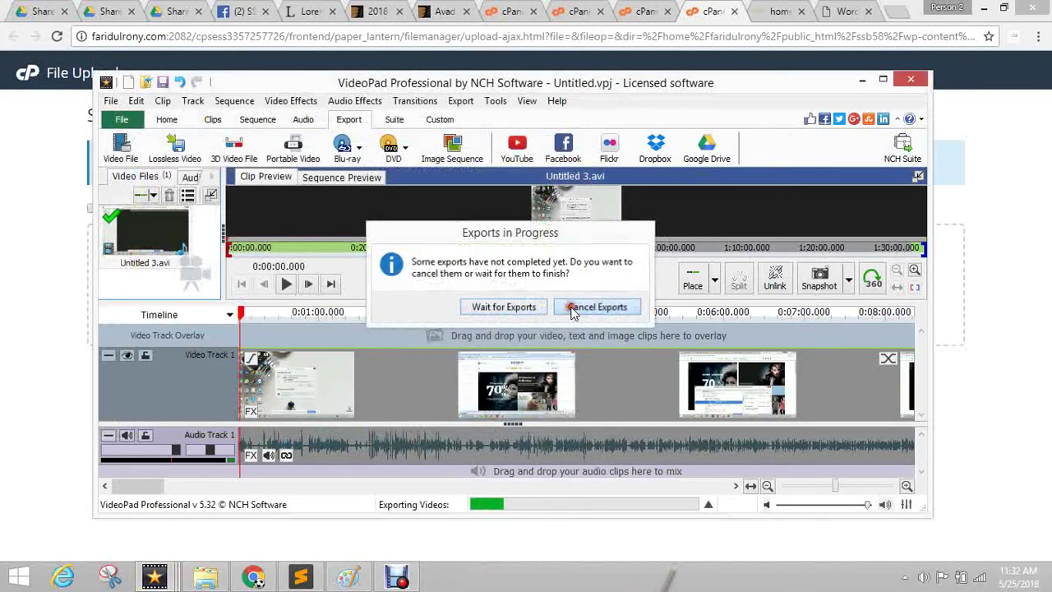
click(579, 305)
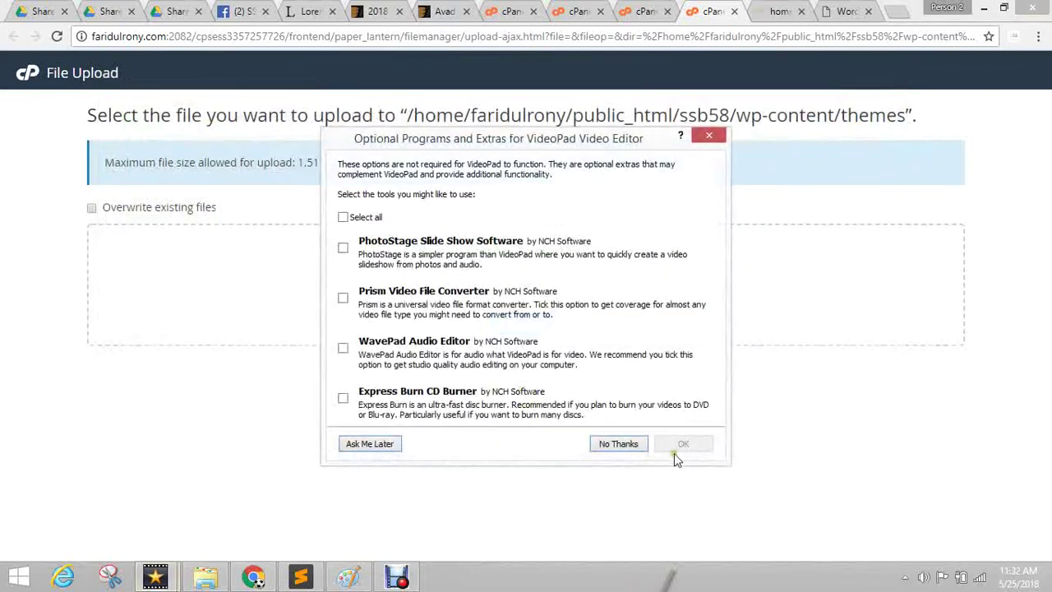
click(622, 442)
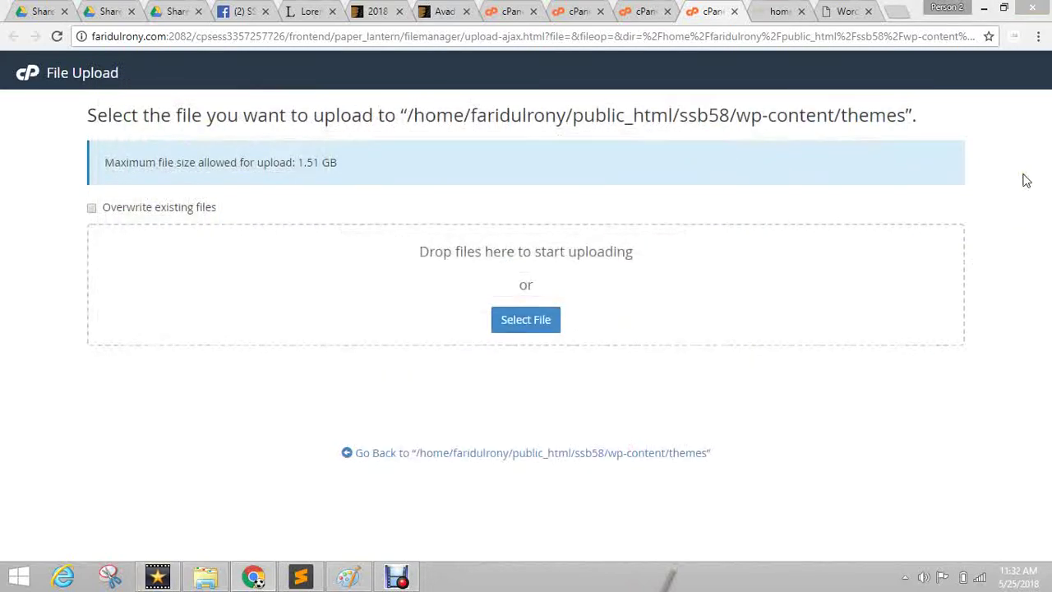
Bring up the Debut recorder, then hide it behind the cPanel File Upload page.
click(397, 578)
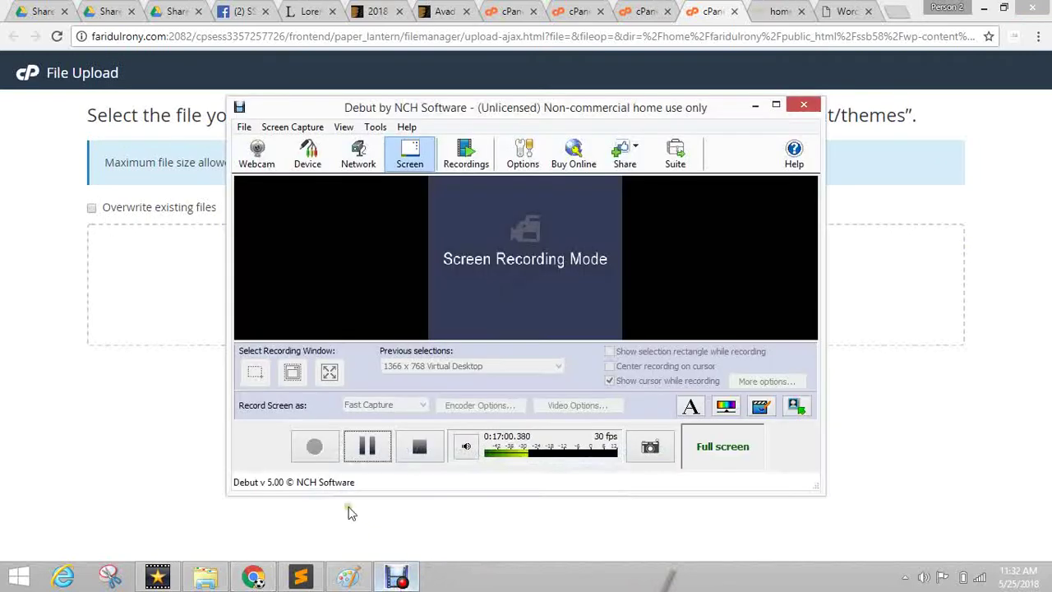
click(194, 456)
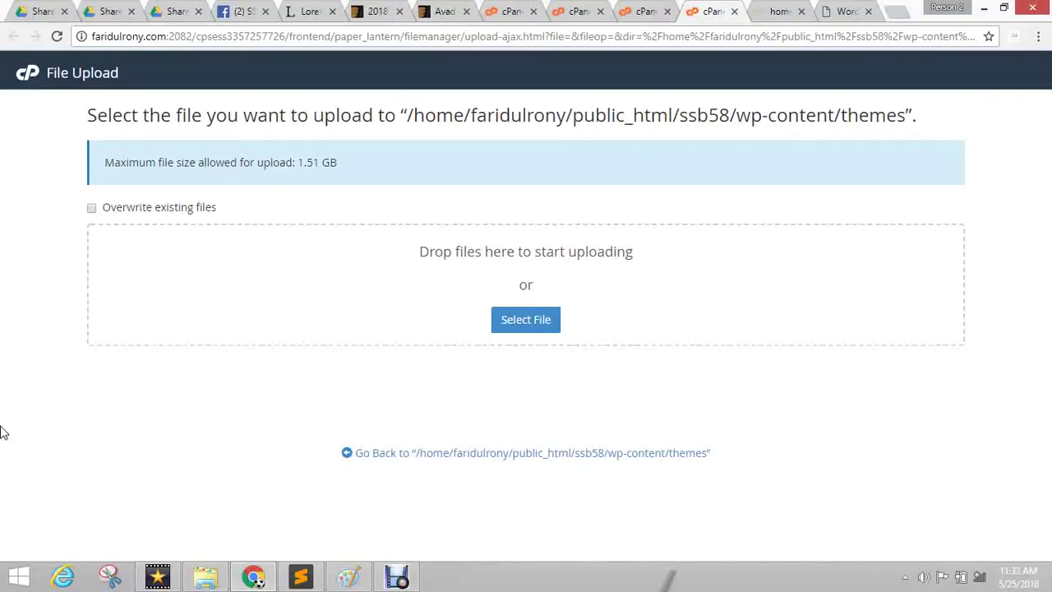
Switch back to the WordPress setup-config tab listing the required database details.
click(781, 10)
click(713, 10)
click(777, 10)
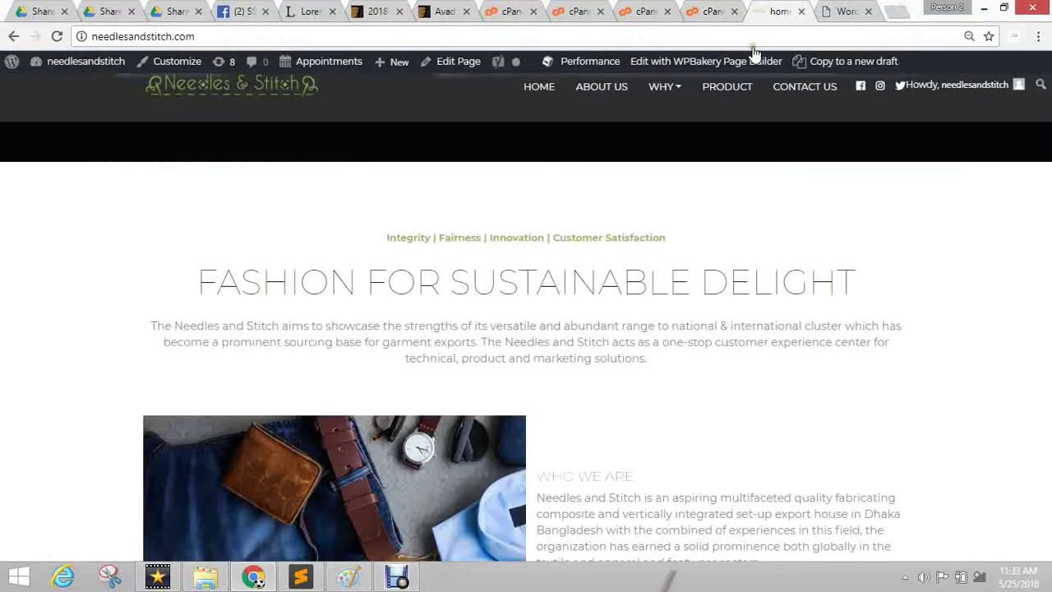
click(855, 13)
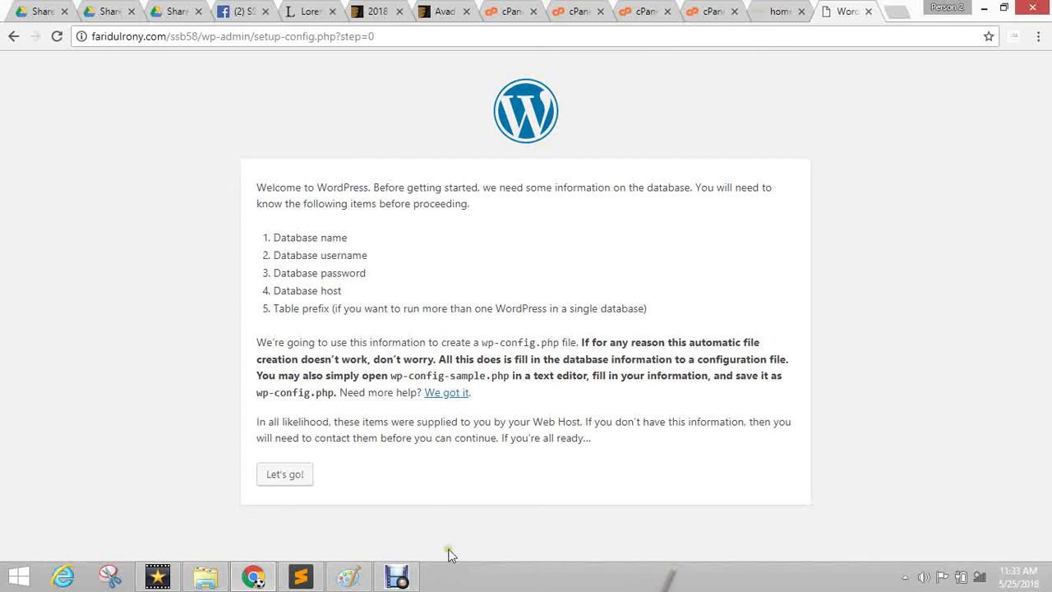
Open the database details form and copy the ssb58 database's full name from cPanel MySQL Databases.
click(280, 480)
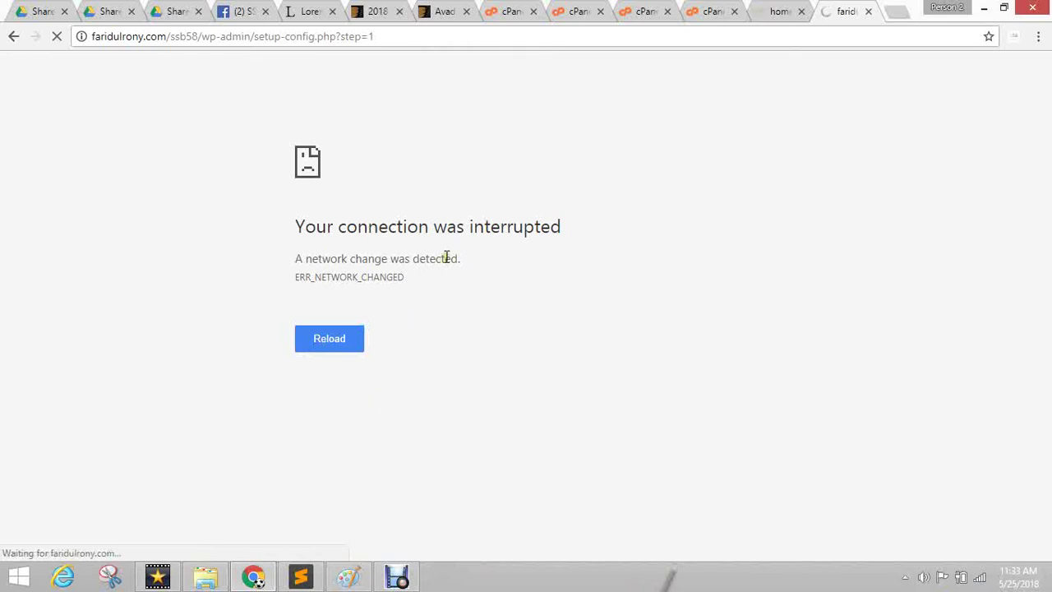
double_click(413, 235)
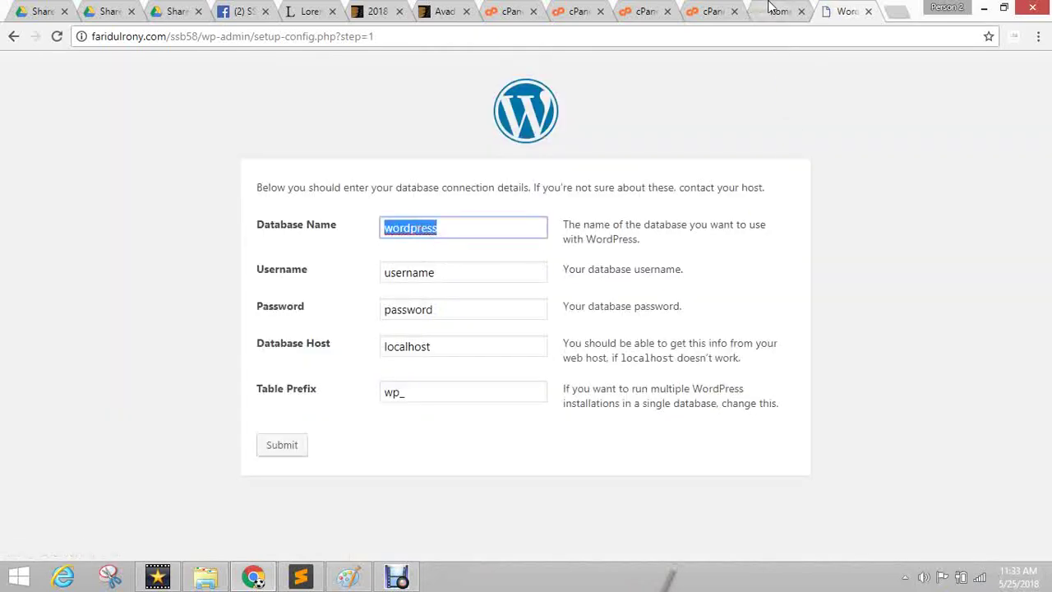
click(703, 10)
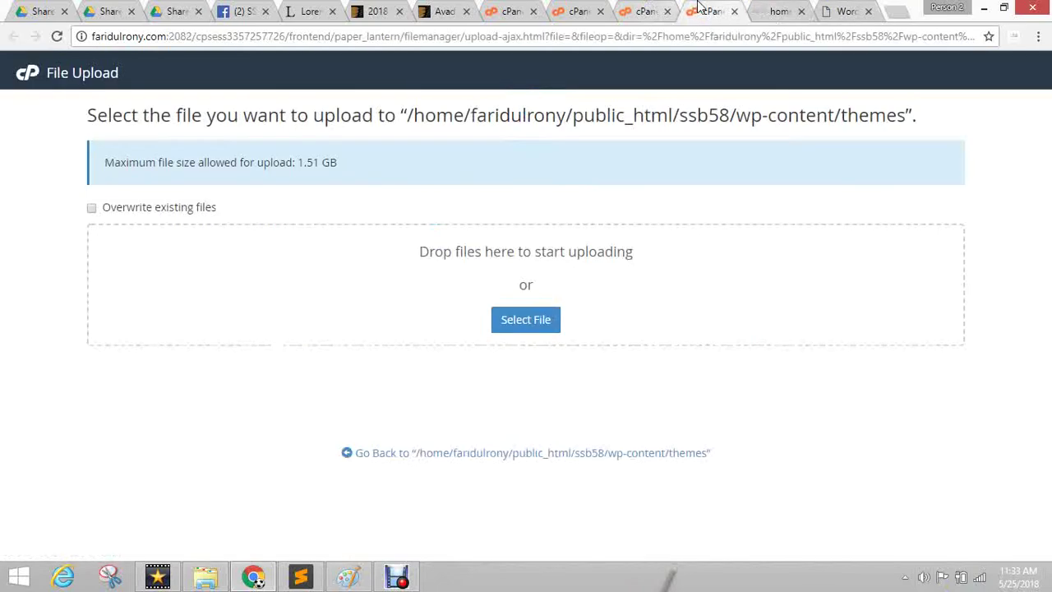
click(646, 10)
click(579, 10)
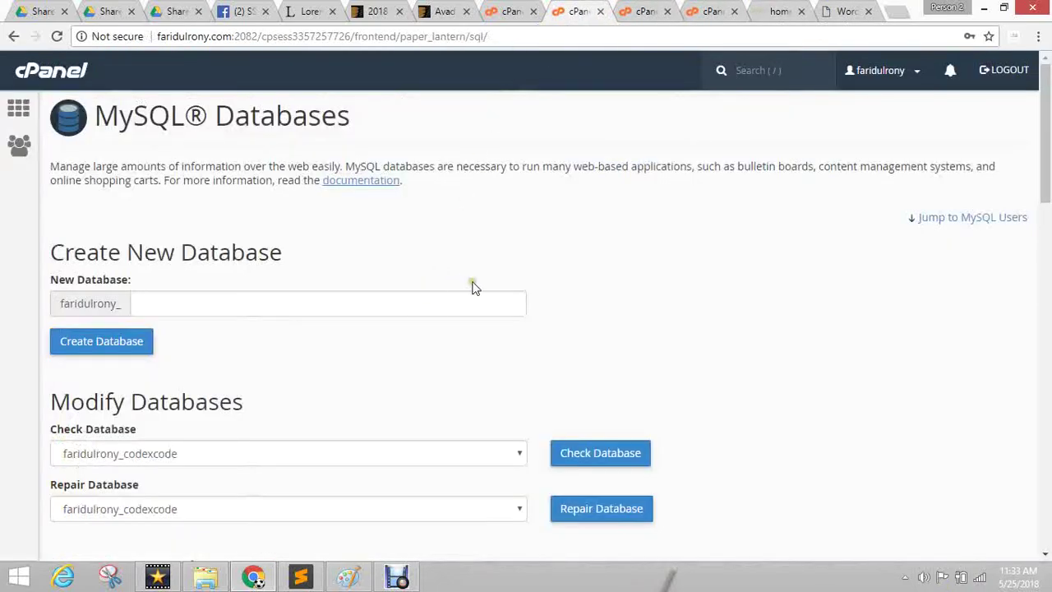
scroll(291, 343, down, 5)
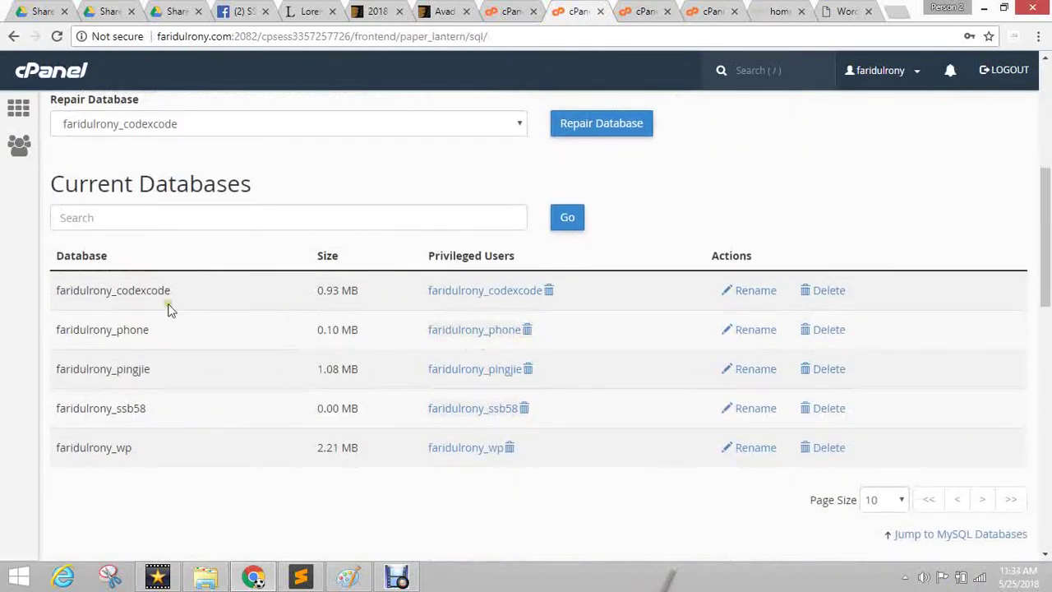
double_click(134, 410)
key(ctrl+c)
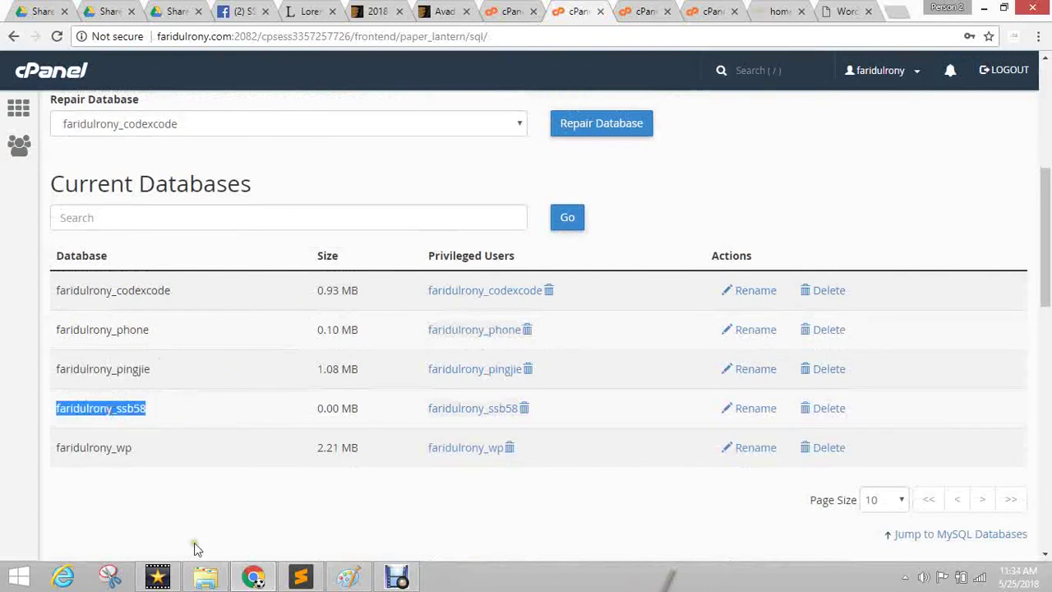
Paste the copied database name into the Database Name, Username and Password fields.
click(834, 10)
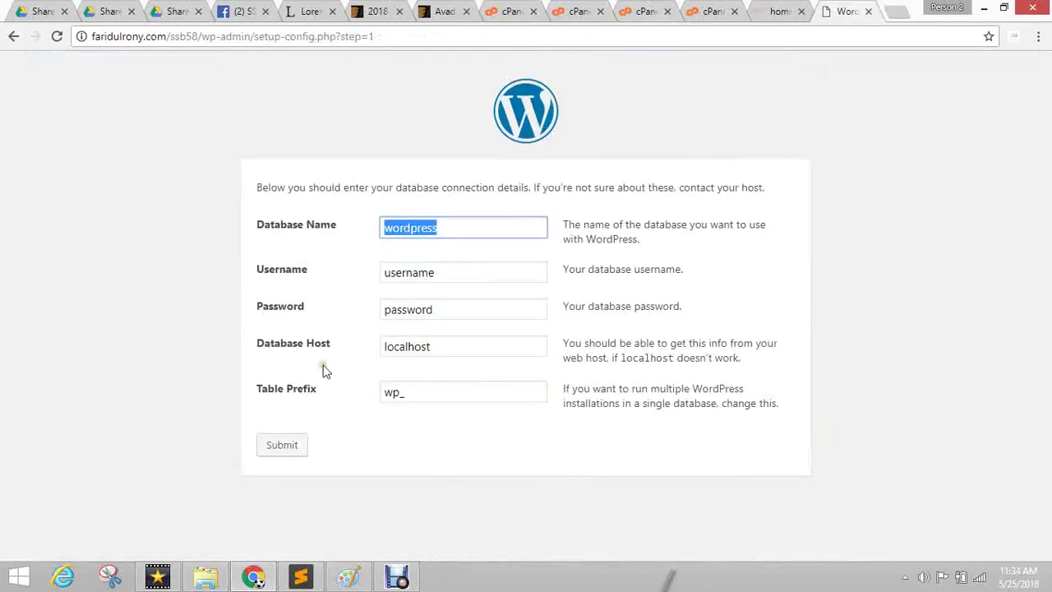
key(ctrl+v)
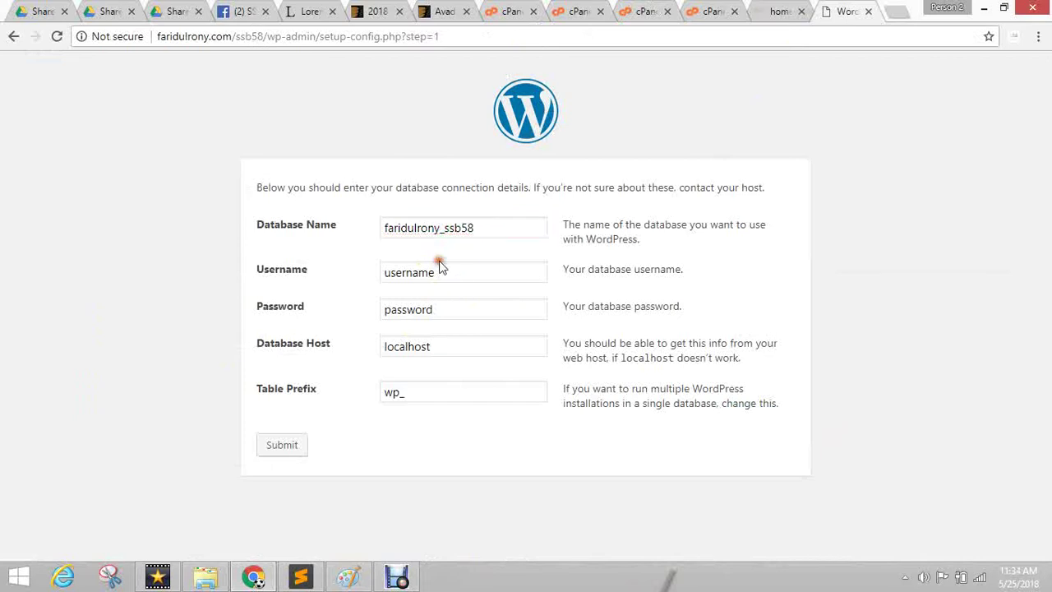
double_click(438, 274)
key(ctrl+v)
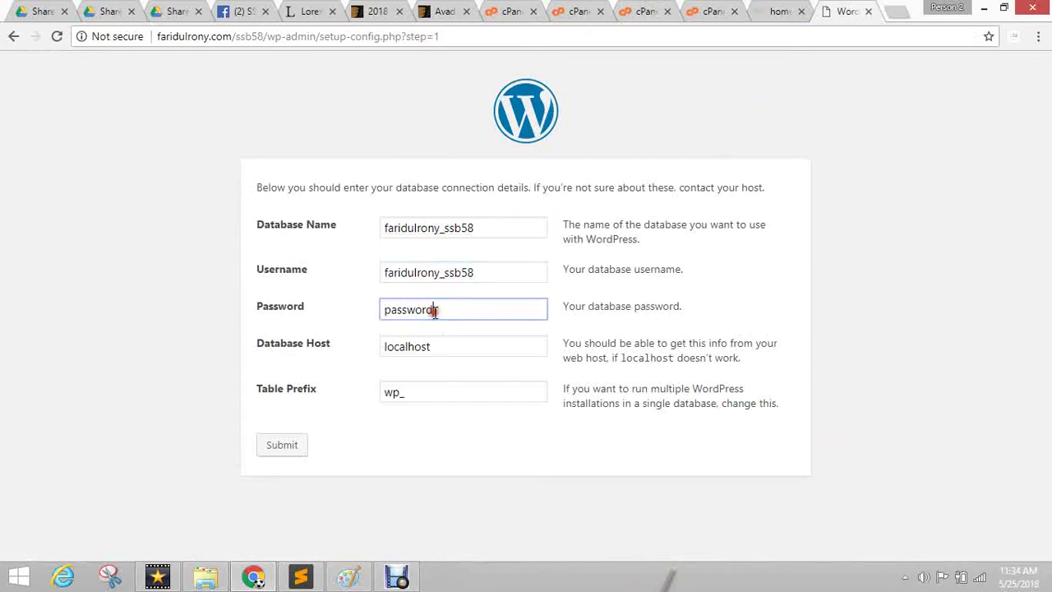
double_click(436, 310)
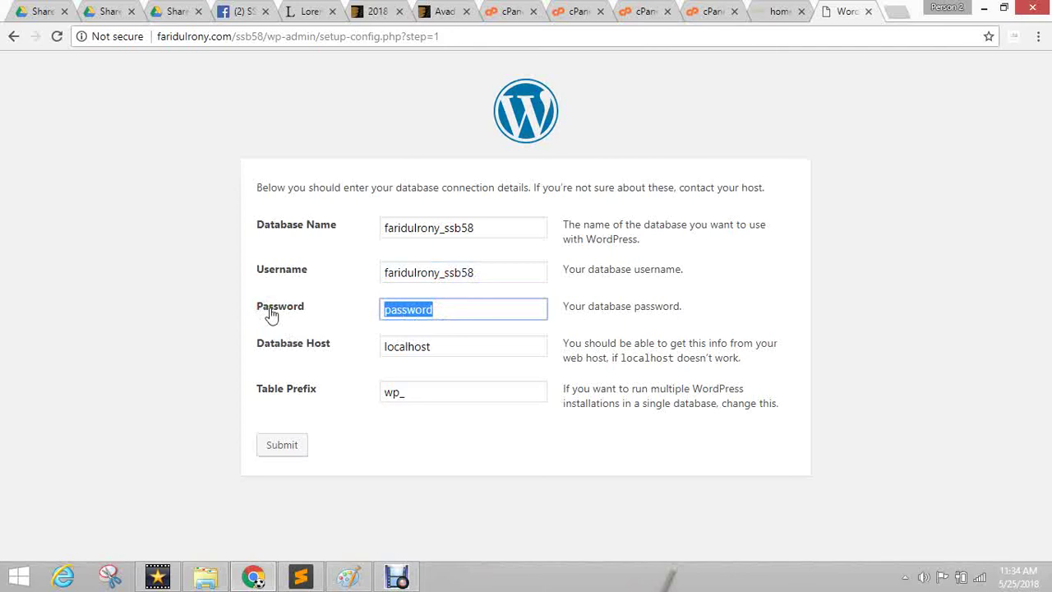
key(ctrl+v)
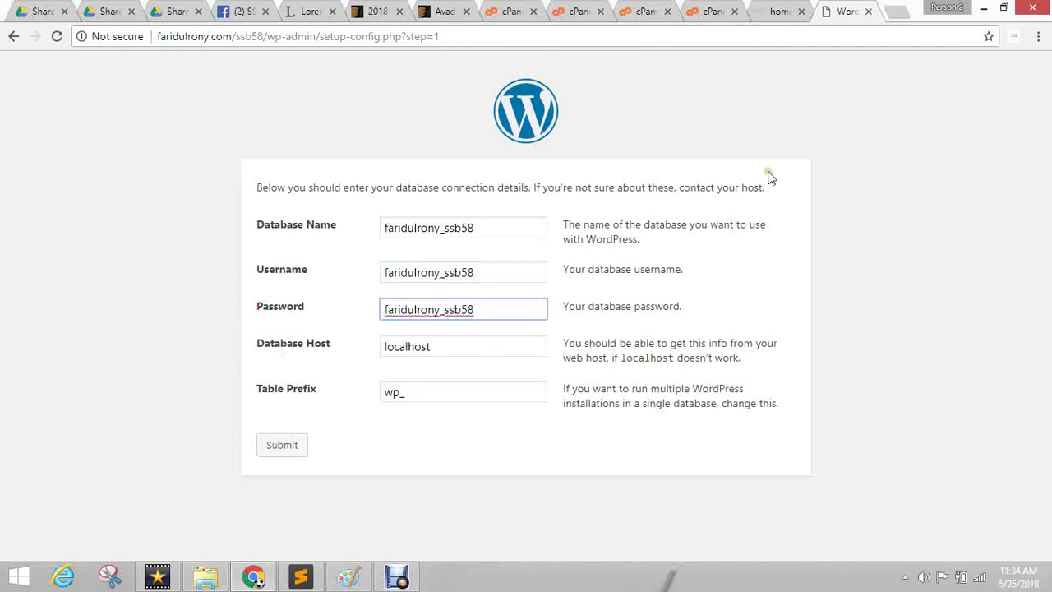
Keep Database Host as localhost and table prefix wp_, then submit the connection details.
click(770, 179)
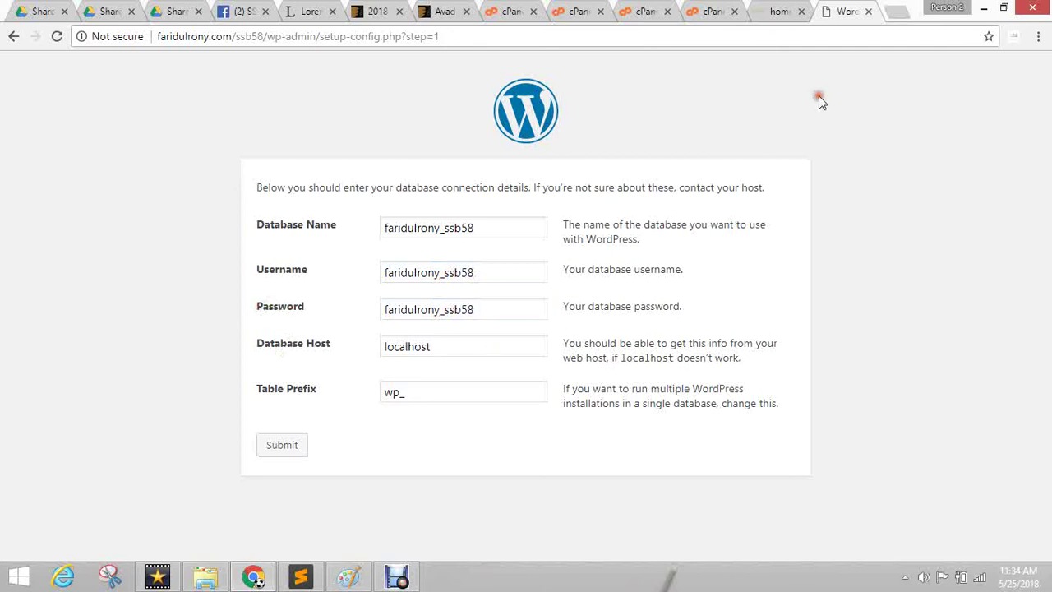
click(663, 8)
click(576, 10)
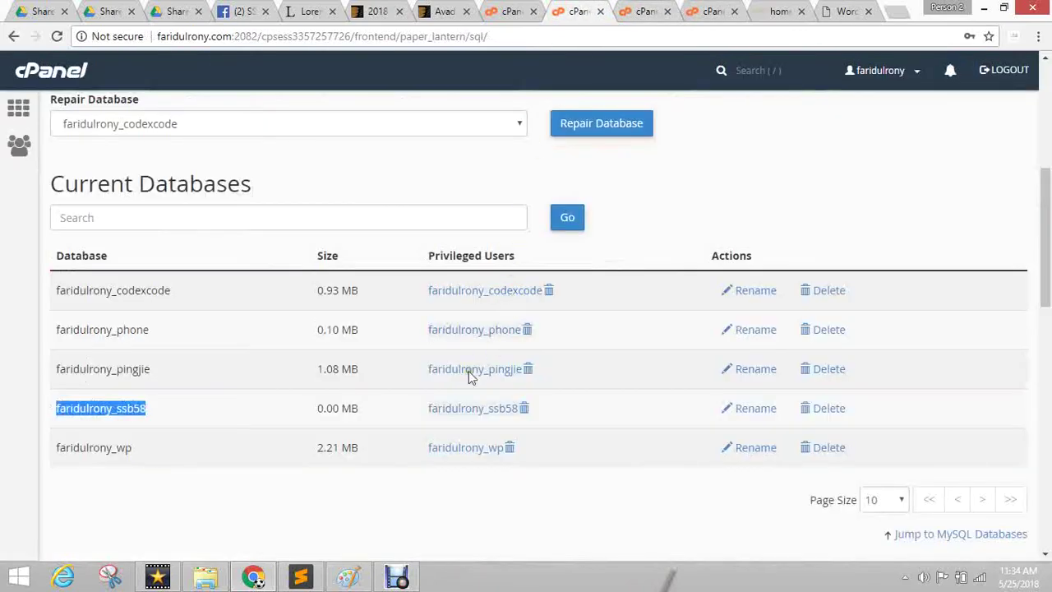
click(869, 7)
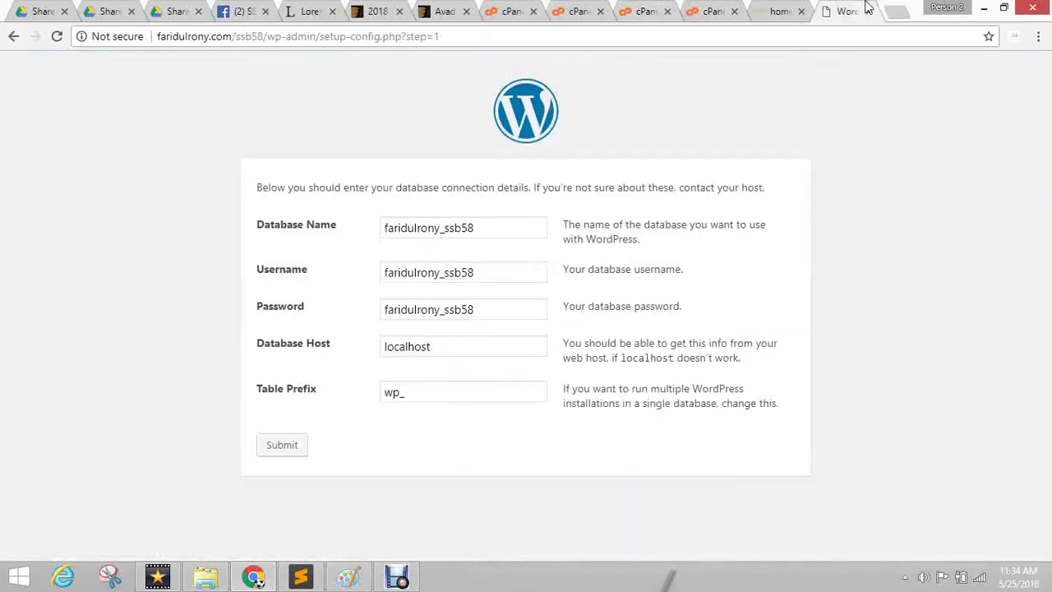
drag(433, 345, 316, 341)
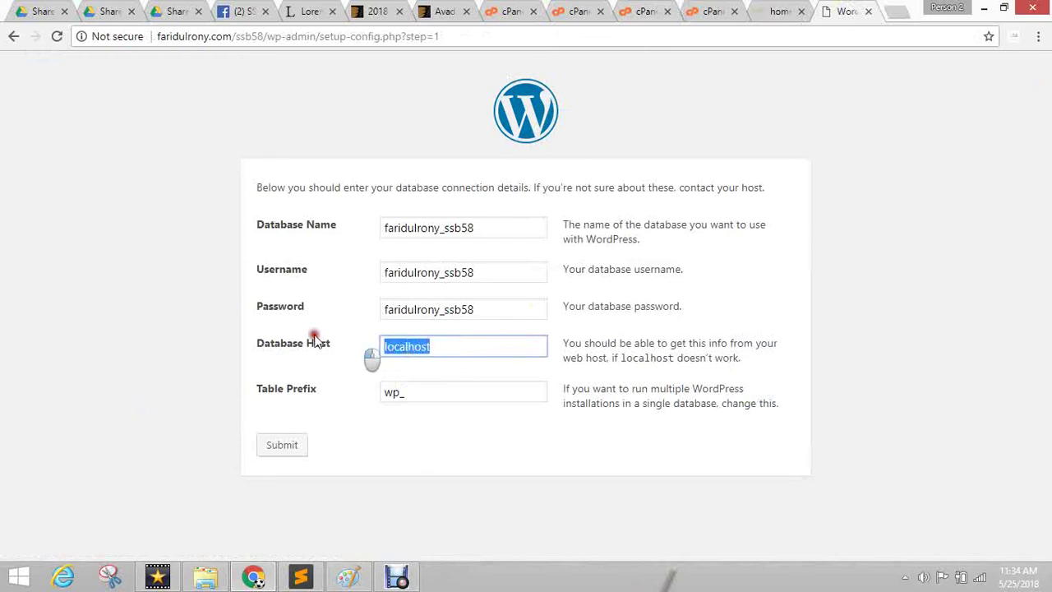
click(454, 476)
double_click(427, 392)
click(427, 467)
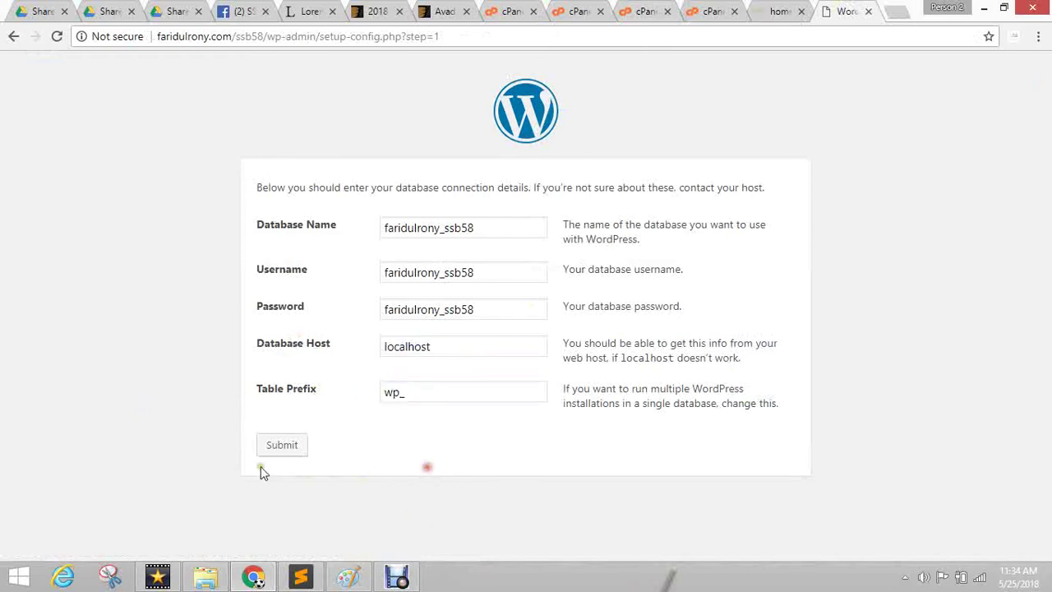
click(292, 443)
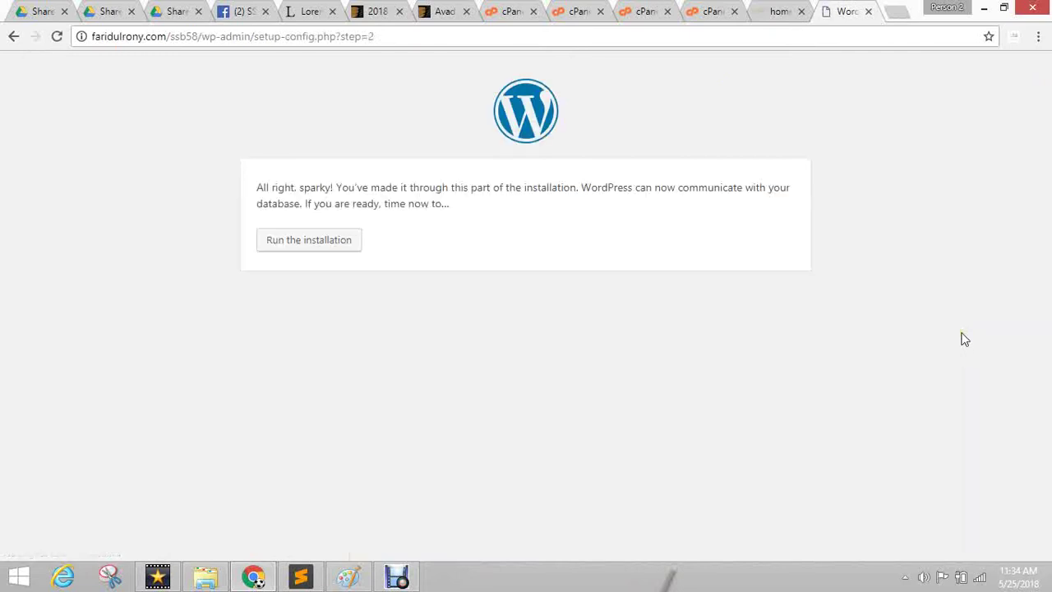
Run the installation and enter site title 'avada', username admin and the account password.
click(302, 241)
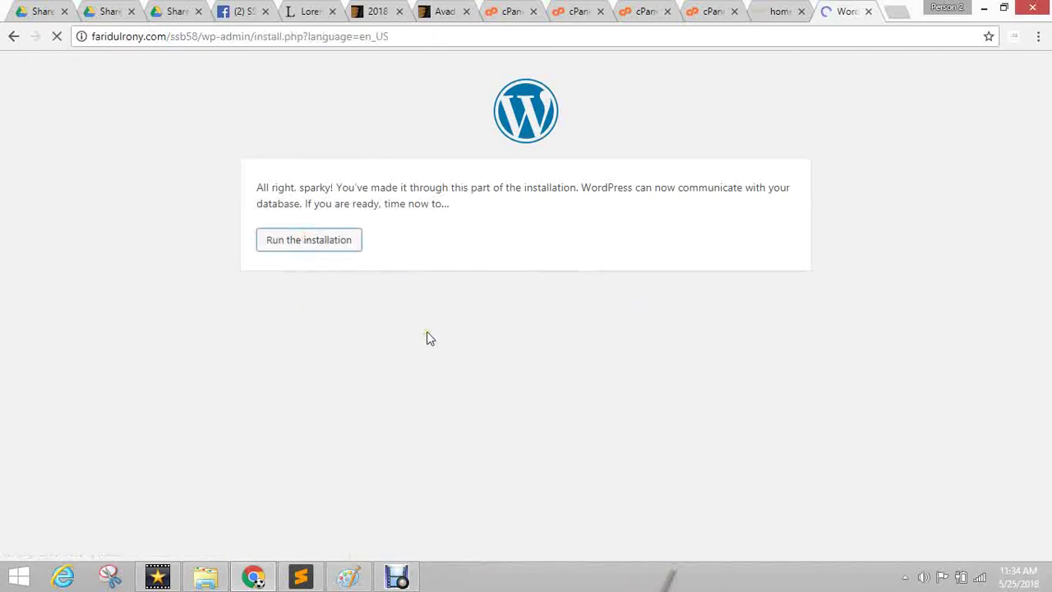
scroll(606, 294, down, 2)
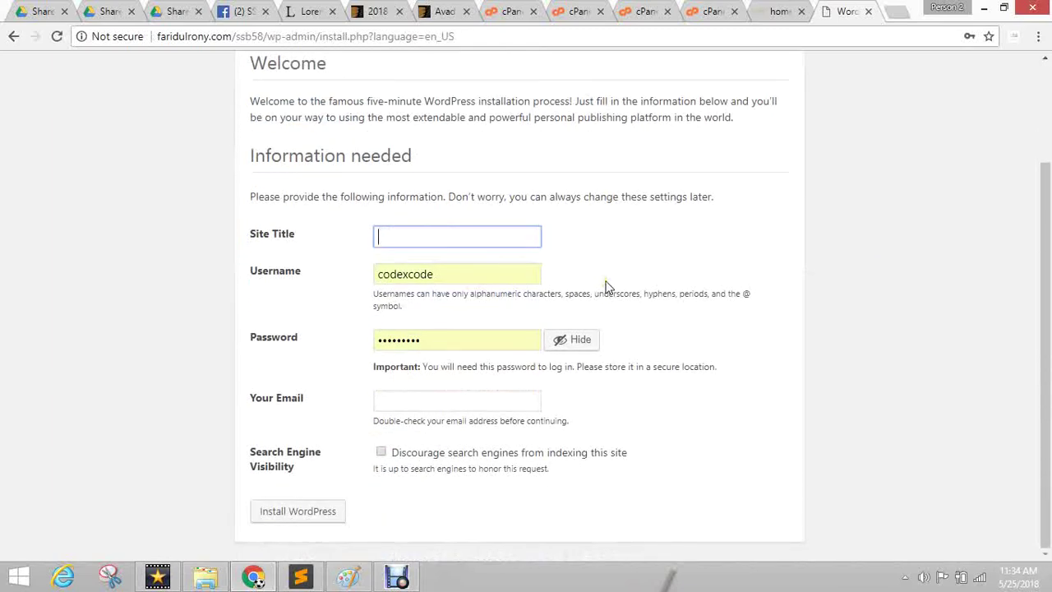
text(avada)
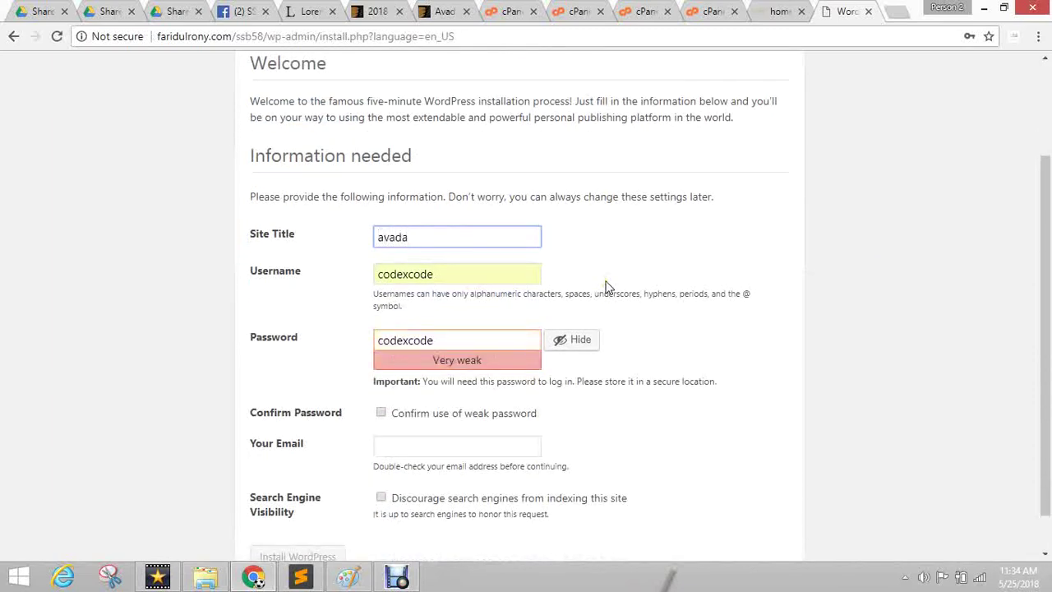
key(Tab)
text(admin)
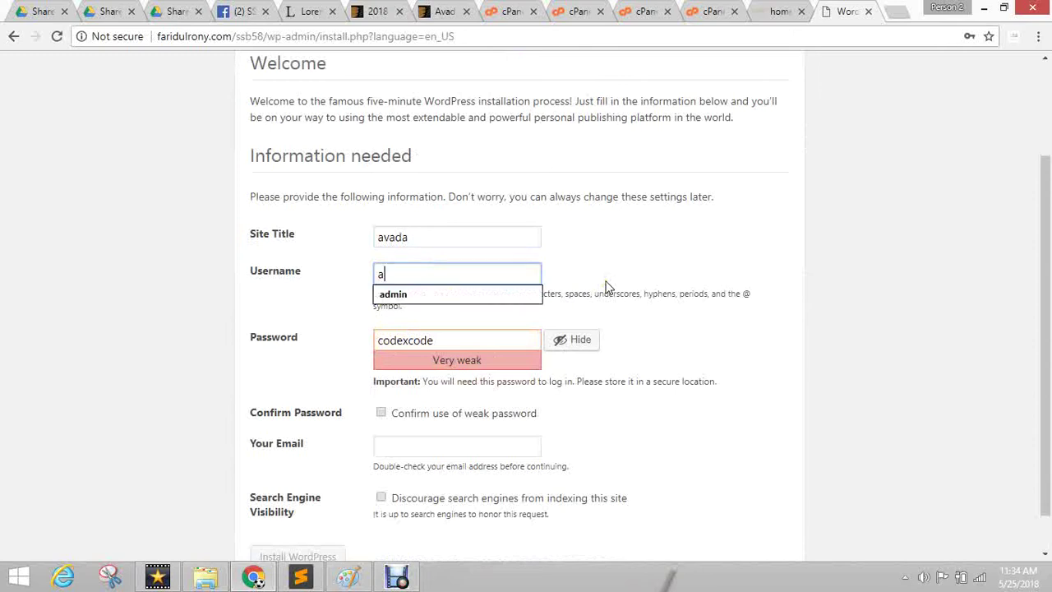
key(Tab)
text(admin)
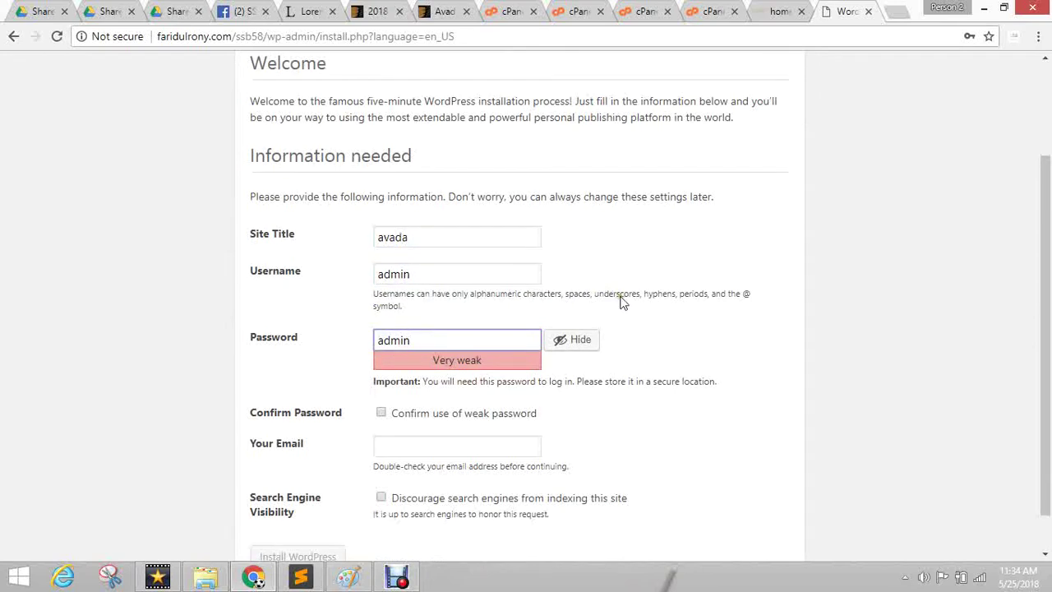
Confirm the weak password, fill in the administrator's e-mail, install WordPress and go to Log In.
scroll(623, 302, down, 1)
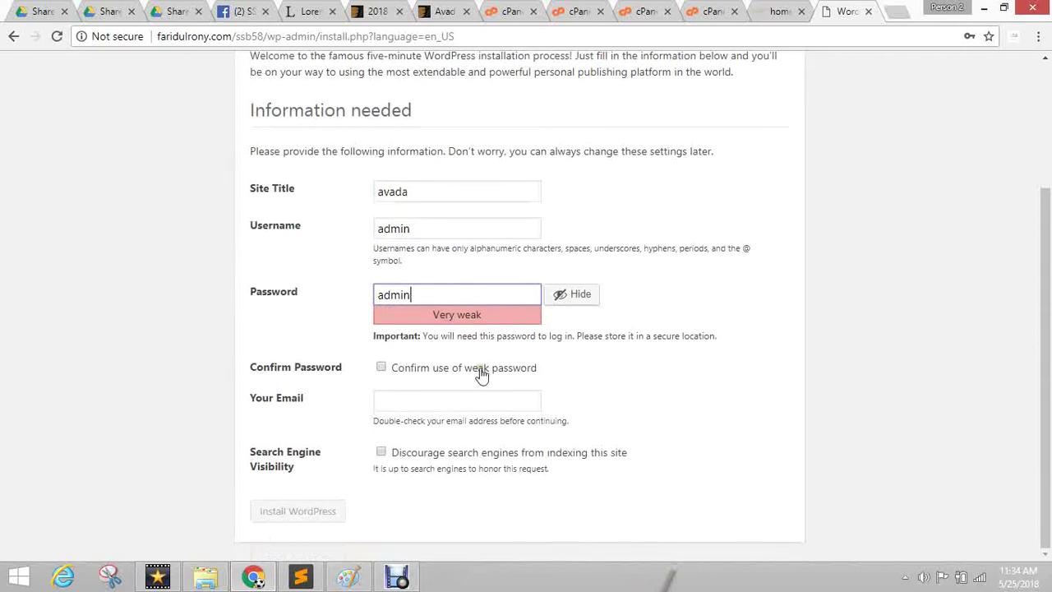
click(441, 370)
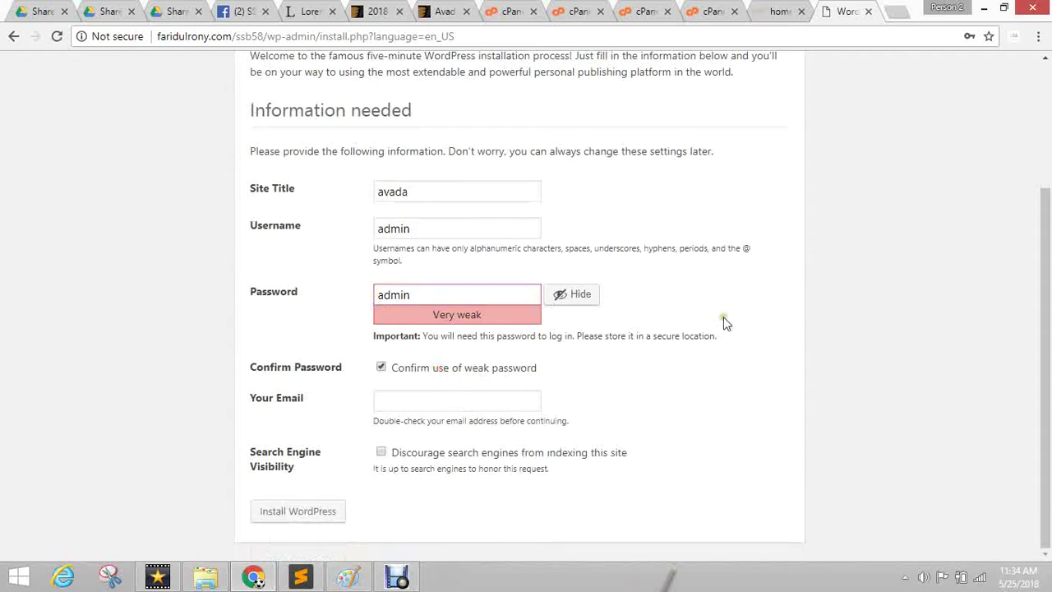
click(404, 398)
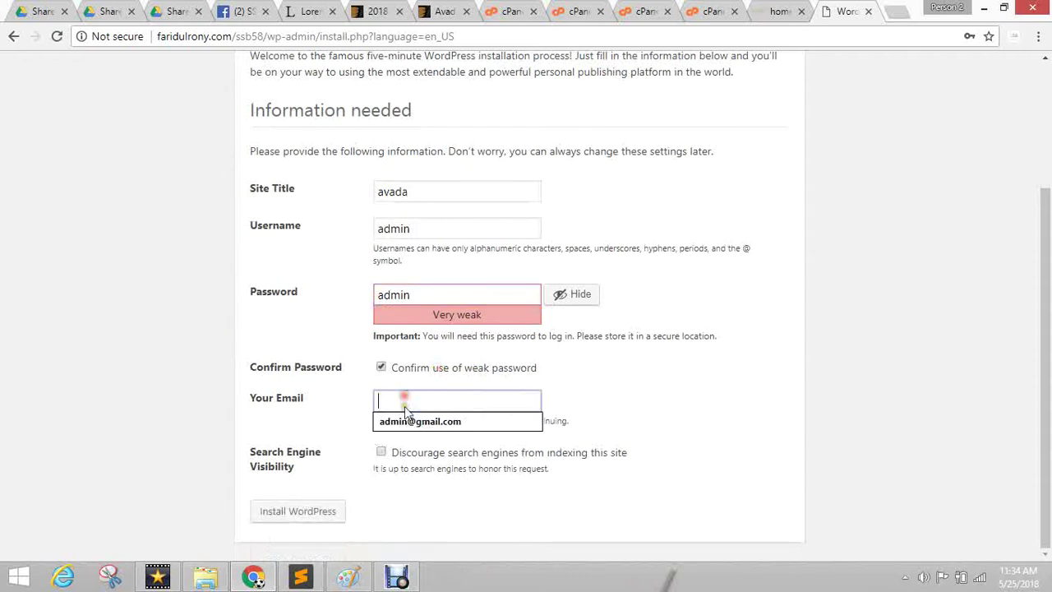
click(421, 421)
click(294, 514)
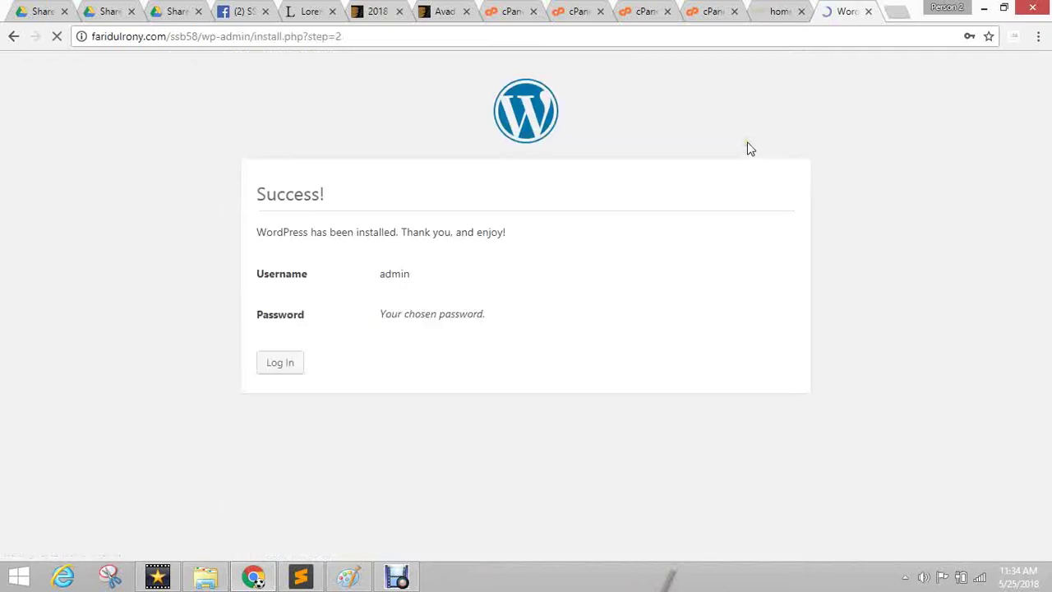
click(267, 364)
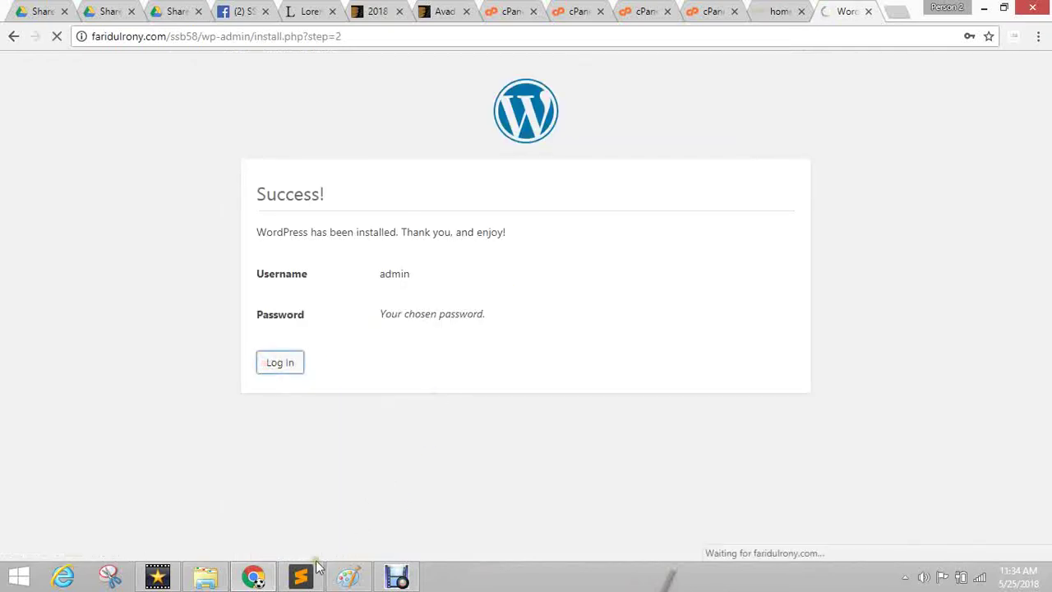
click(205, 576)
Paste Avada.zip from Downloads into the rony folder on Software (D:).
click(808, 319)
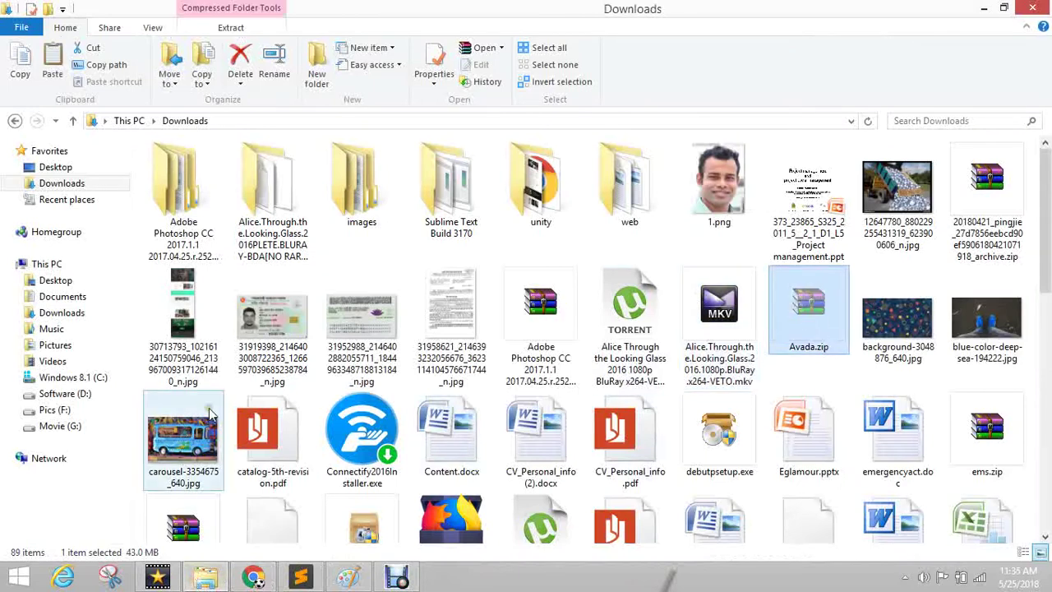
click(59, 394)
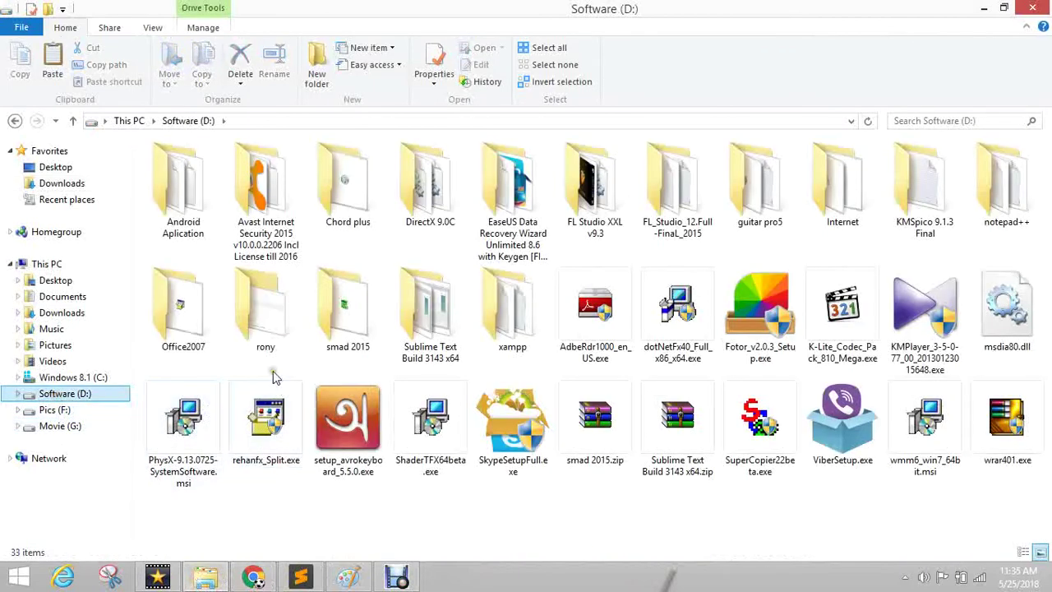
double_click(267, 323)
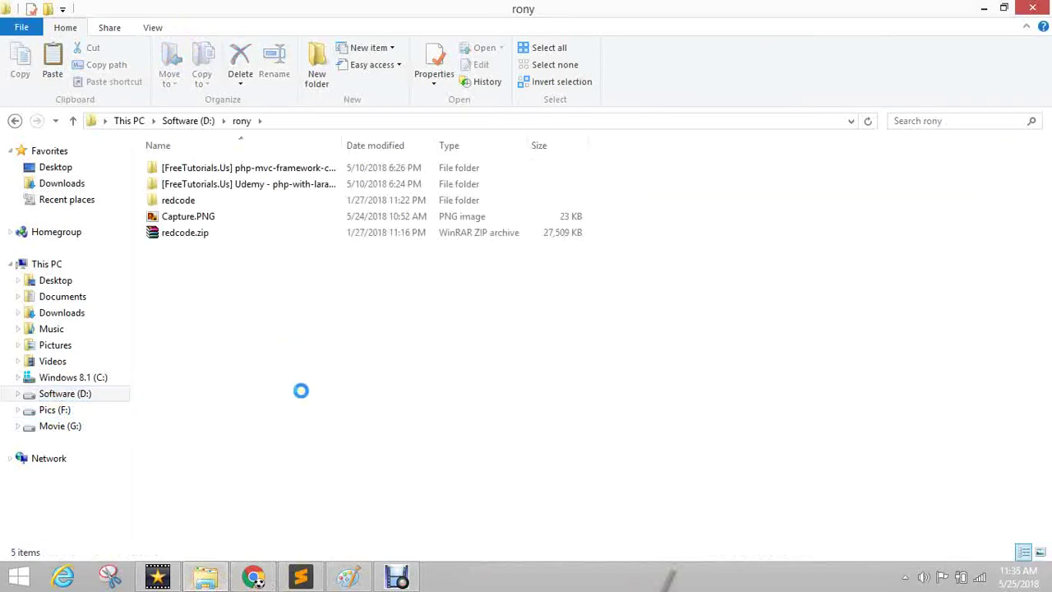
right_click(263, 325)
click(352, 180)
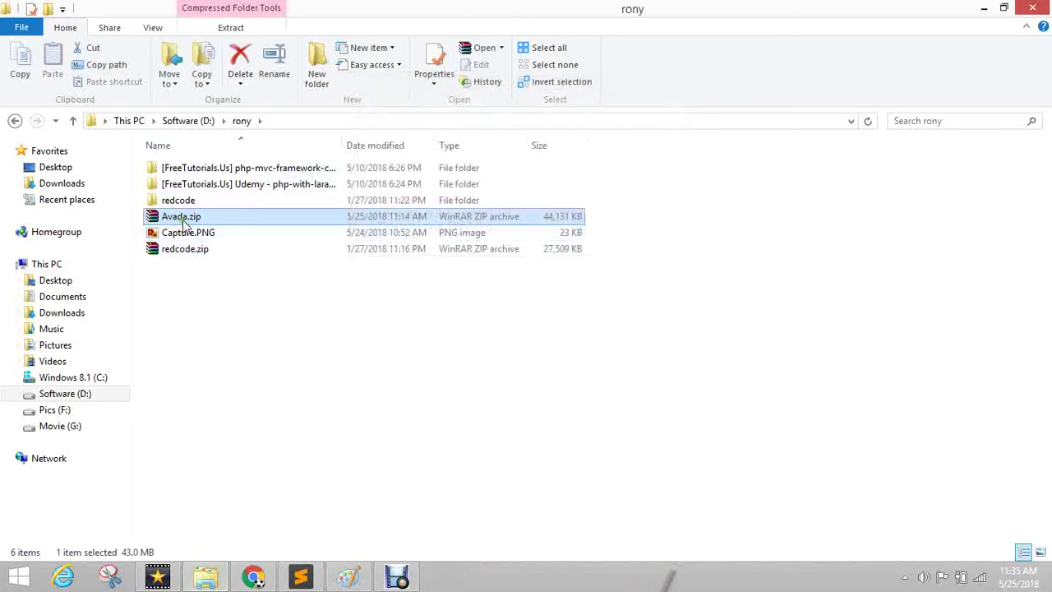
Extract Avada.zip there into a new Avada folder.
right_click(183, 221)
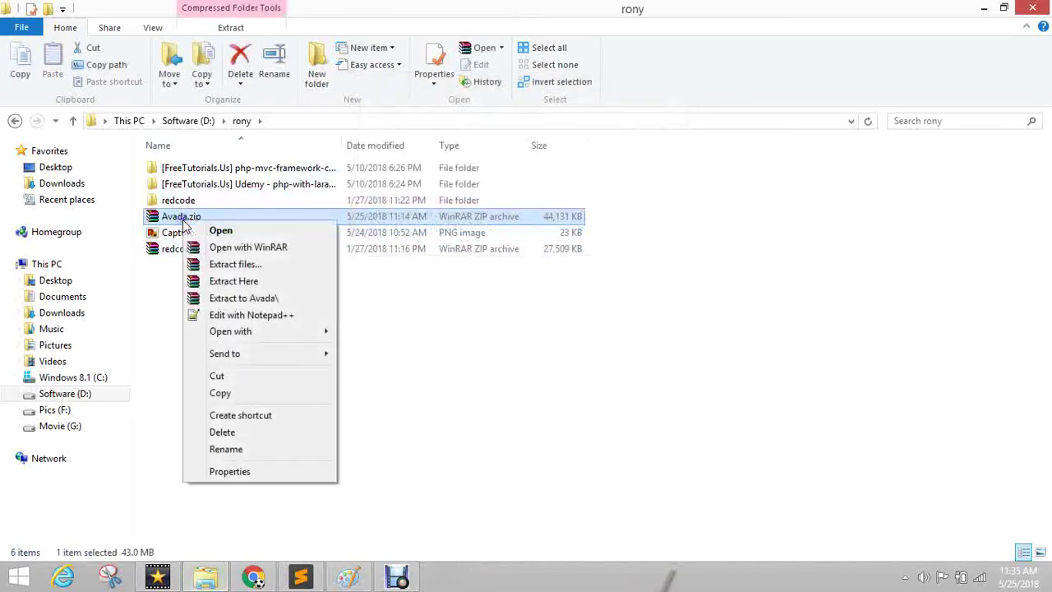
click(265, 282)
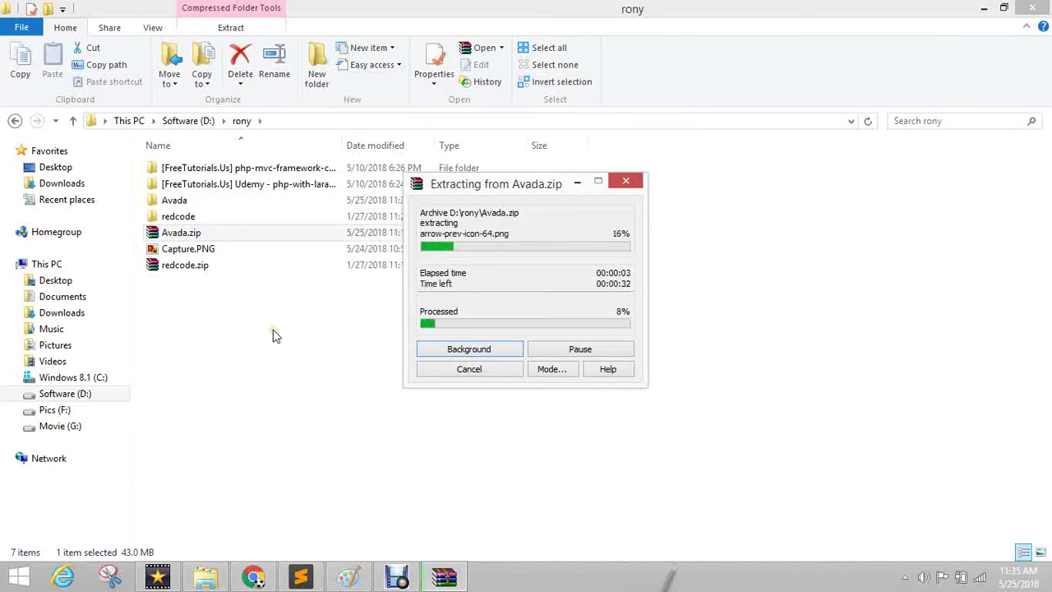
click(162, 202)
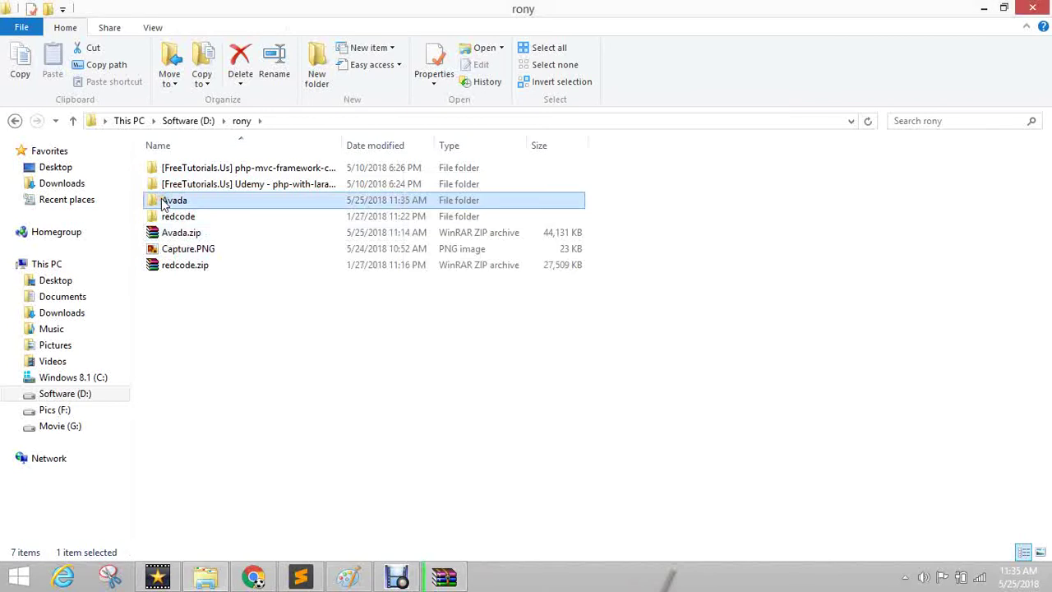
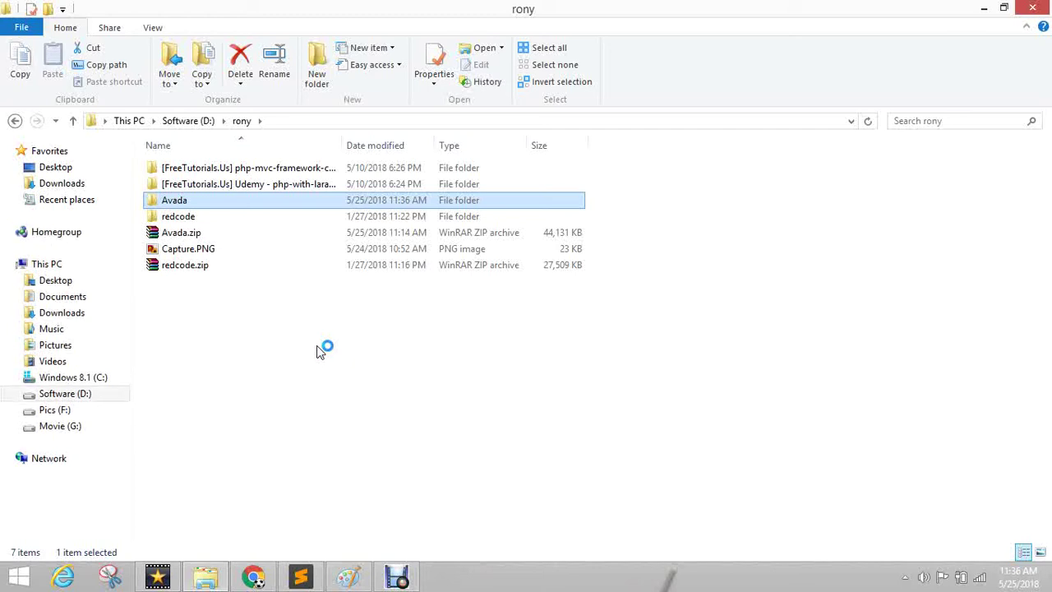
Launch the Avada Live Preview from ThemeForest and load the full avada.theme-fusion.com demo.
click(253, 576)
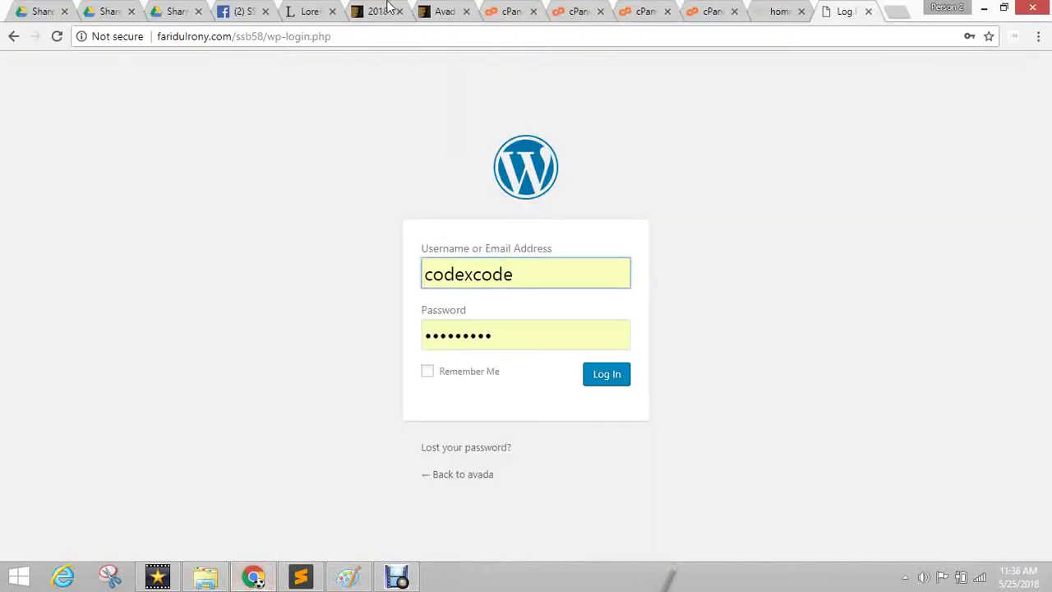
click(460, 9)
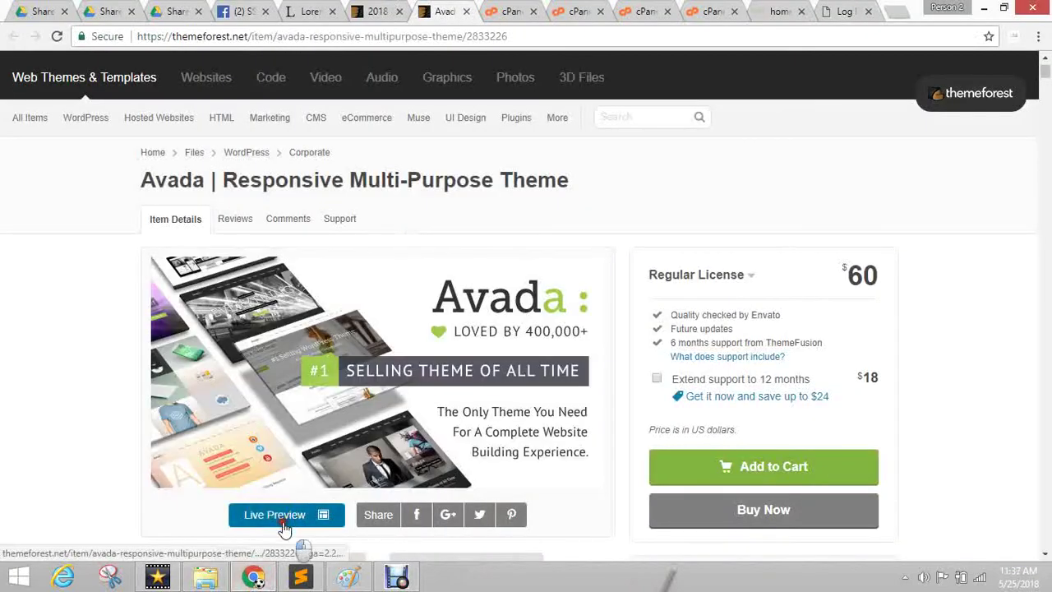
click(280, 522)
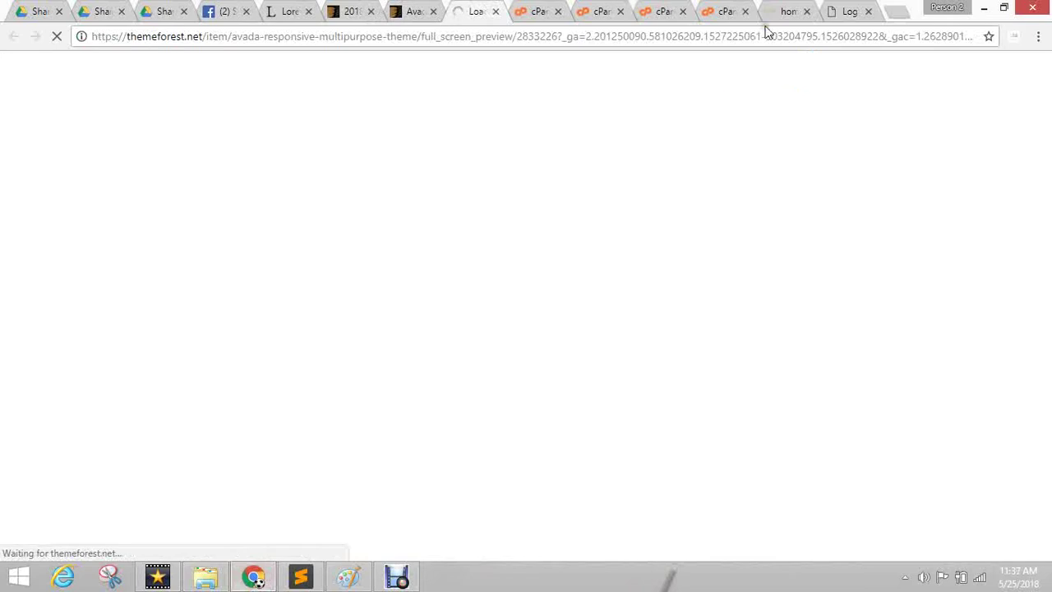
click(206, 577)
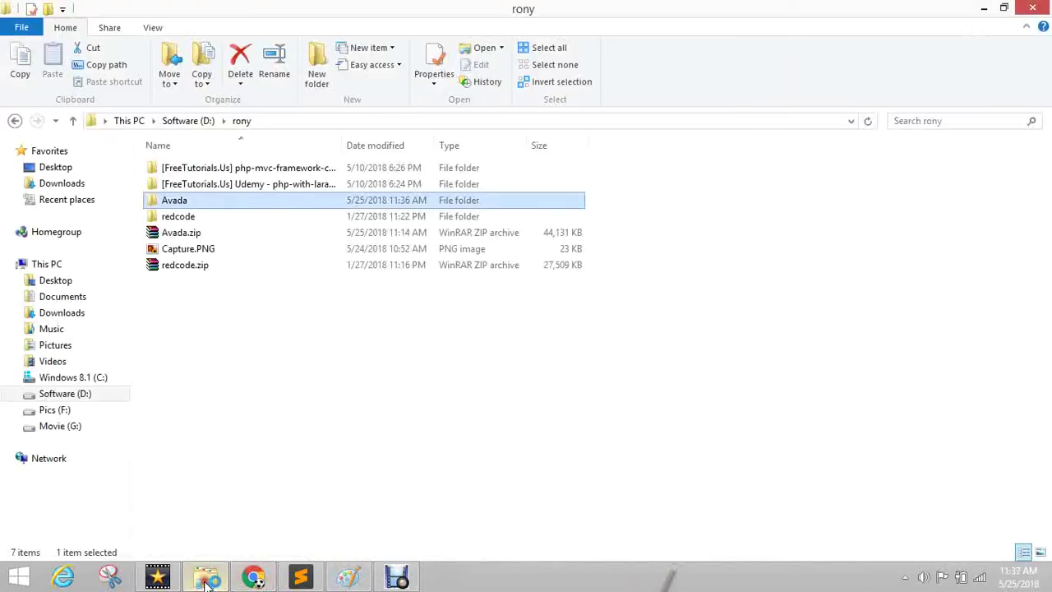
drag(395, 10, 543, 383)
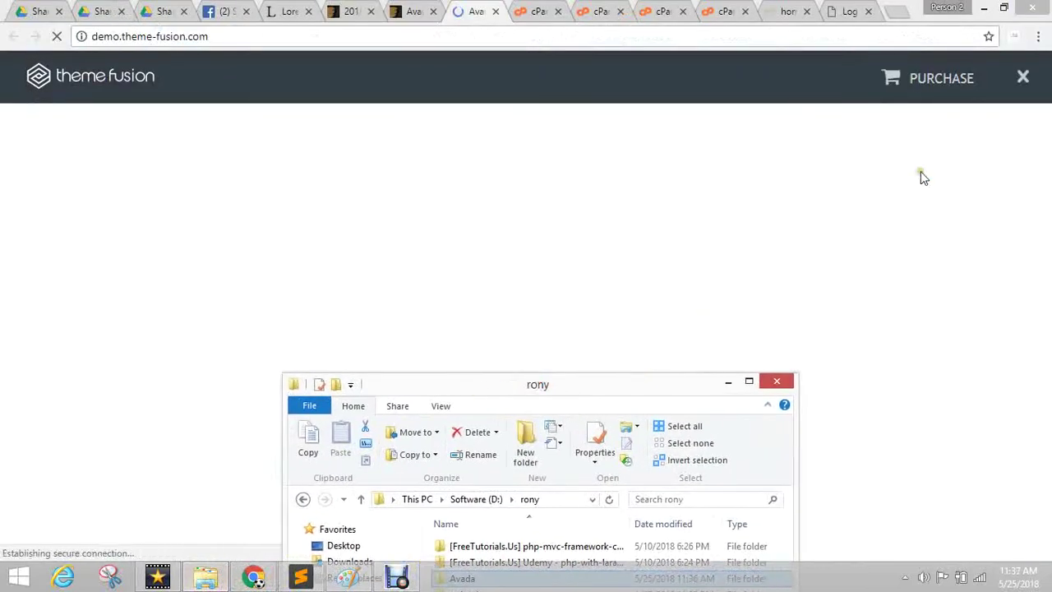
click(1022, 78)
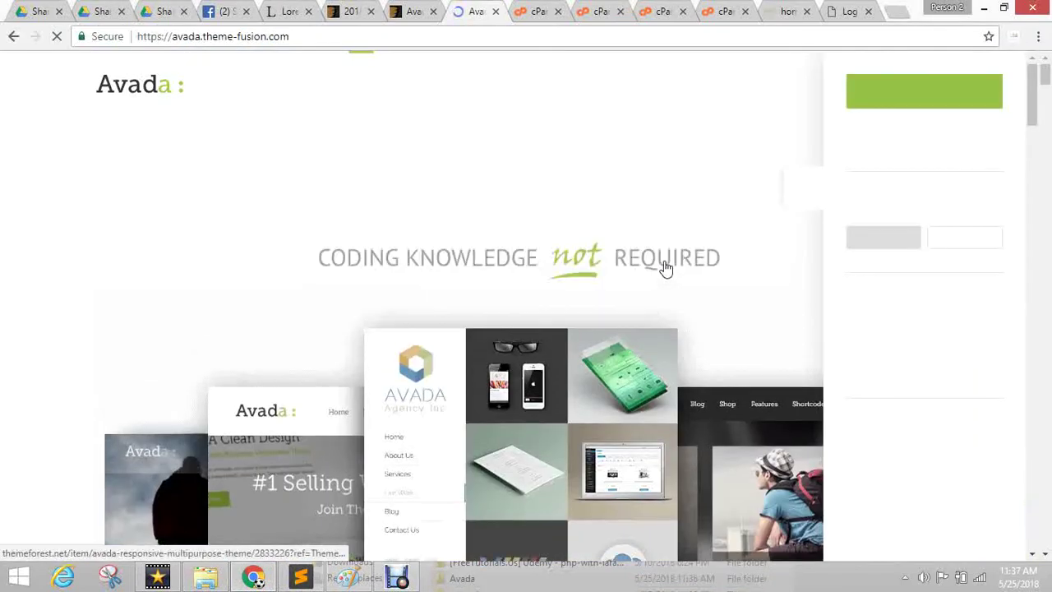
Browse the Avada demo gallery and close the demo settings side panel.
scroll(737, 318, down, 4)
scroll(738, 312, down, 10)
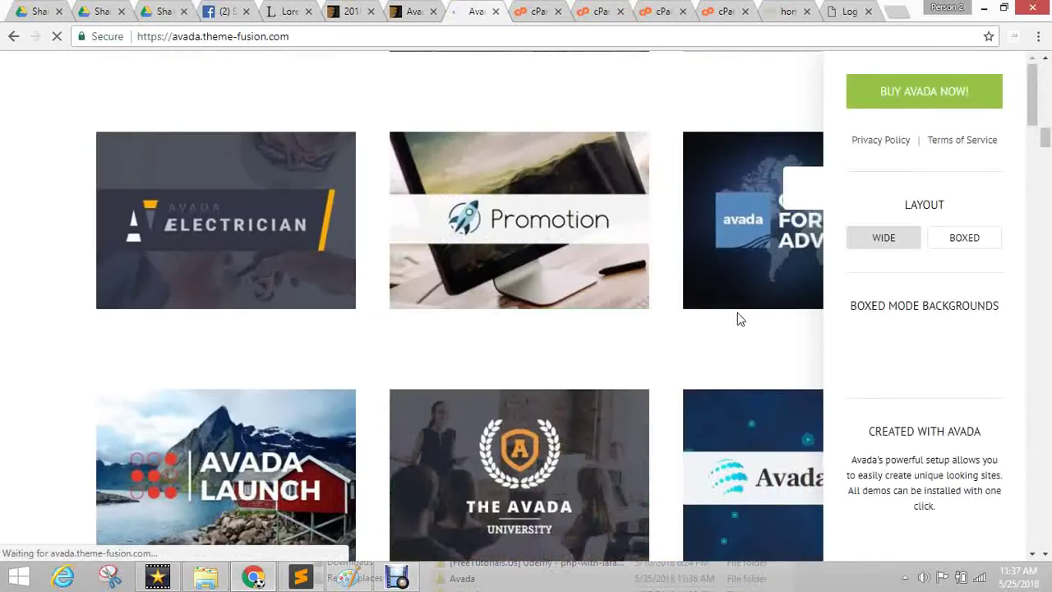
scroll(800, 191, down, 1)
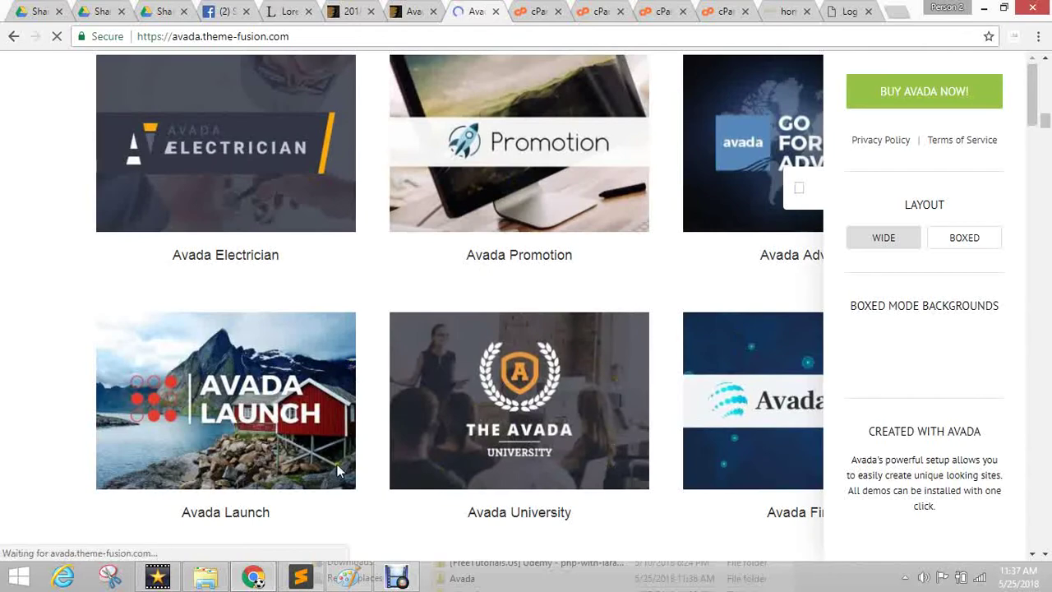
scroll(424, 386, down, 4)
scroll(469, 369, down, 5)
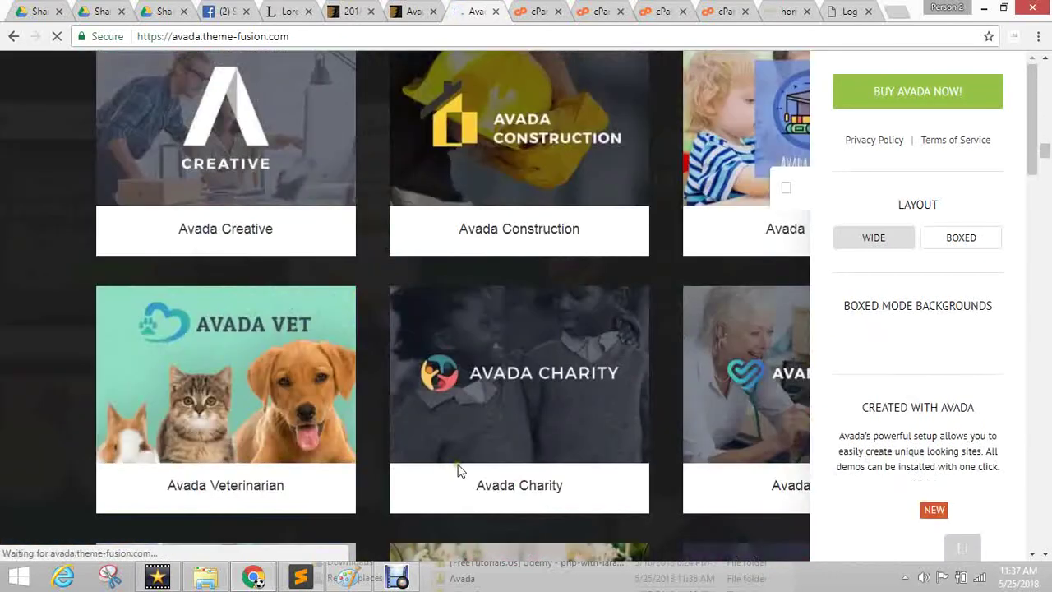
scroll(465, 460, down, 10)
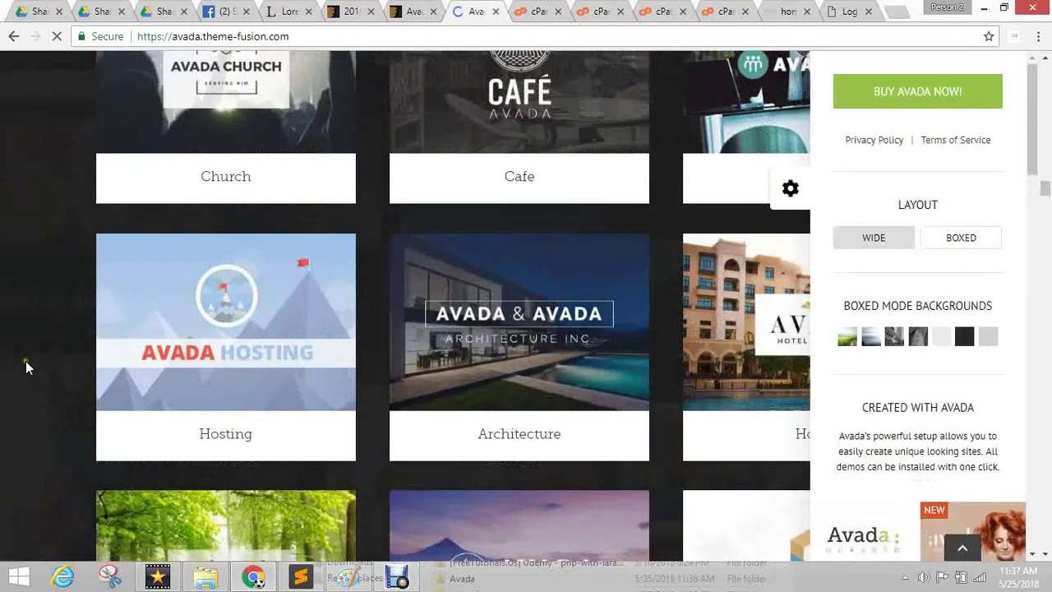
scroll(26, 362, up, 4)
scroll(432, 235, up, 8)
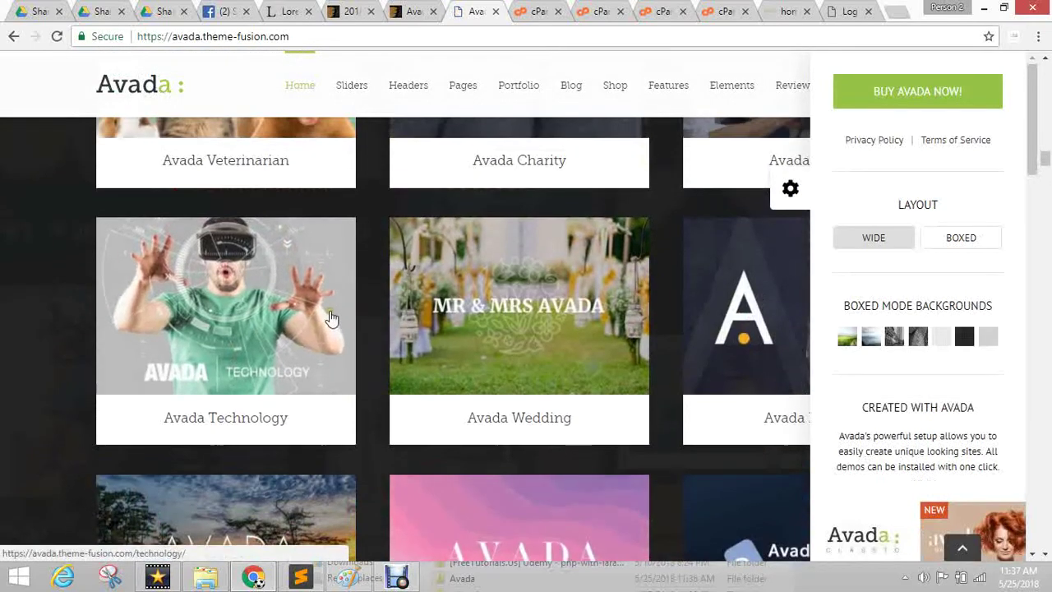
scroll(352, 316, up, 12)
scroll(528, 294, up, 12)
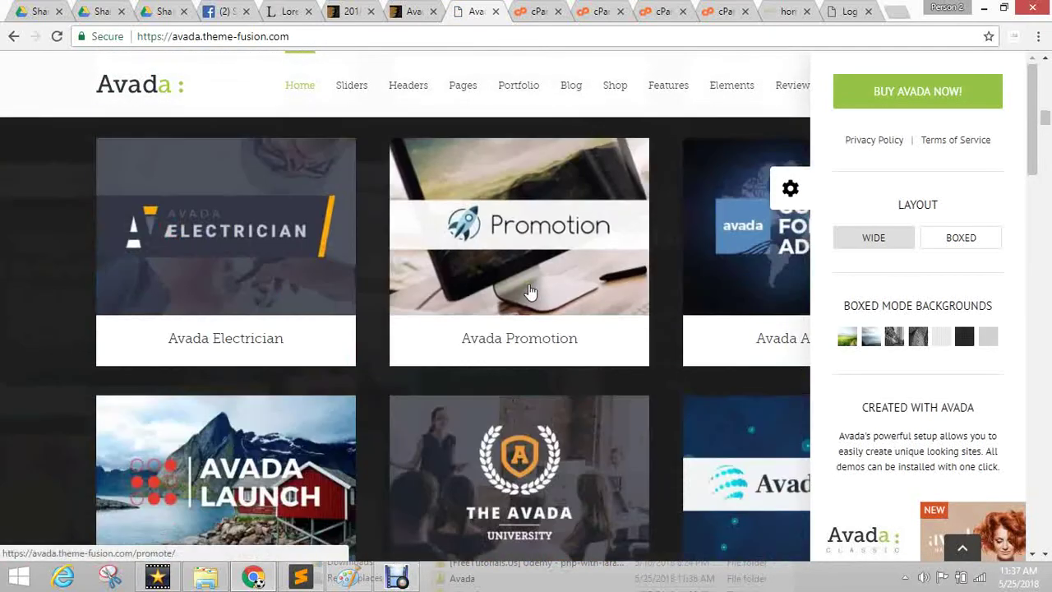
scroll(534, 284, down, 4)
scroll(534, 284, down, 2)
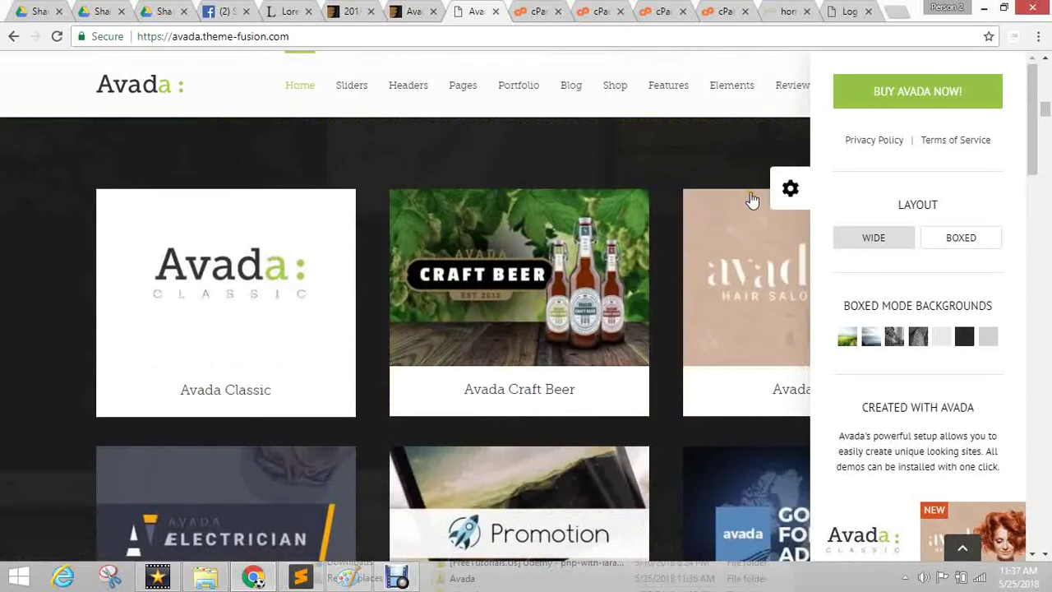
click(790, 188)
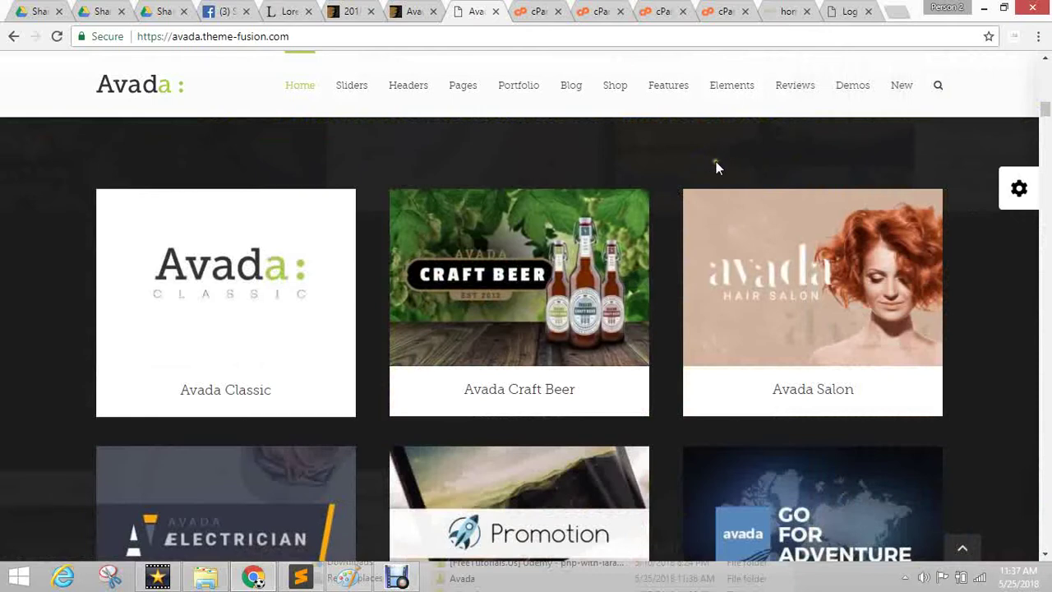
View the Avada Craft Beer demo in a new tab, then return to needlesandstitch.com.
middle_click(471, 315)
key(ctrl+Tab)
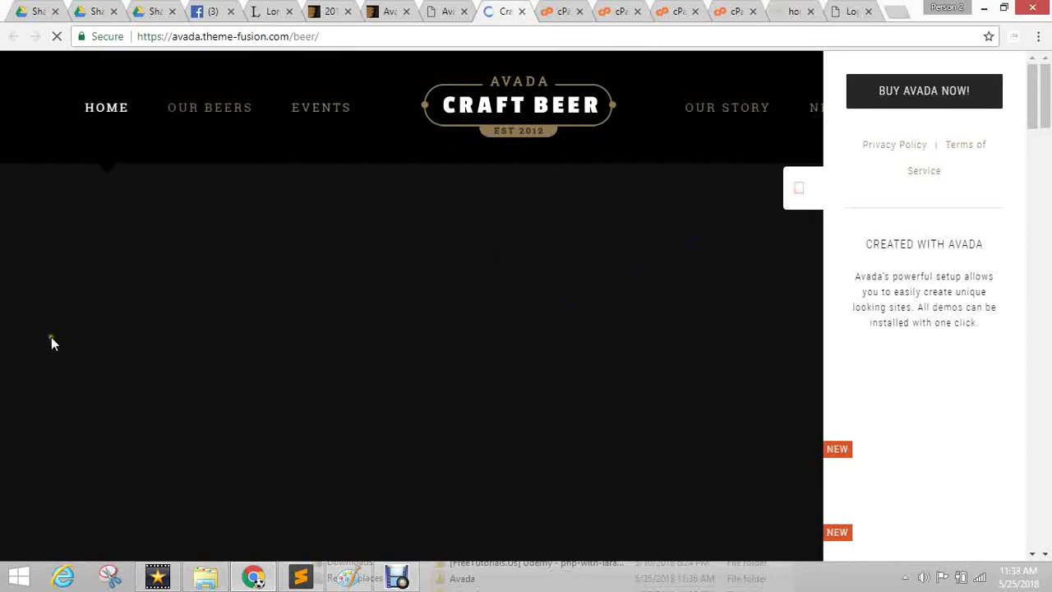
scroll(412, 267, down, 10)
scroll(418, 263, down, 15)
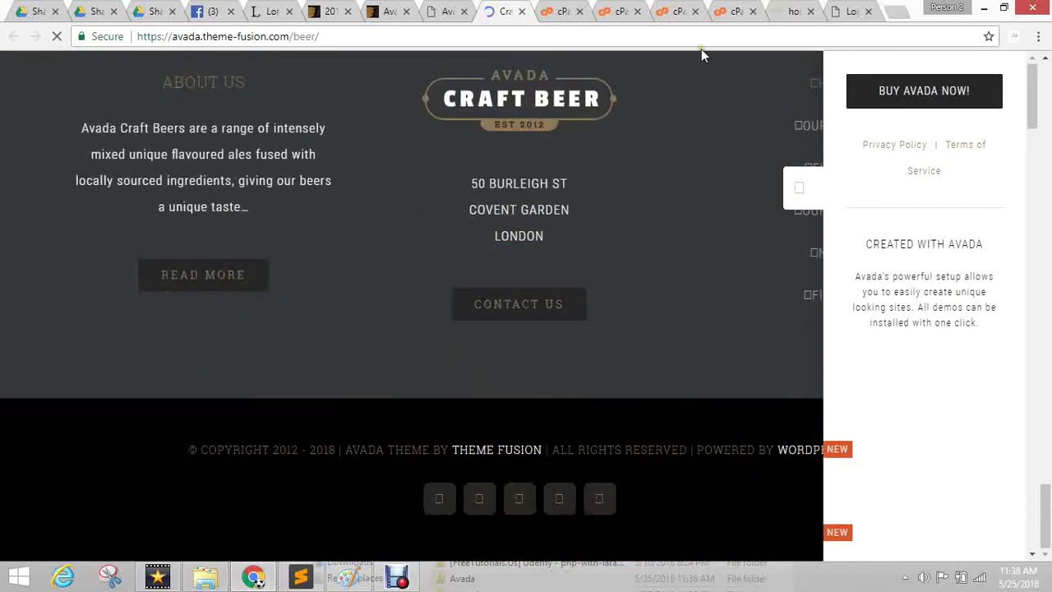
click(789, 10)
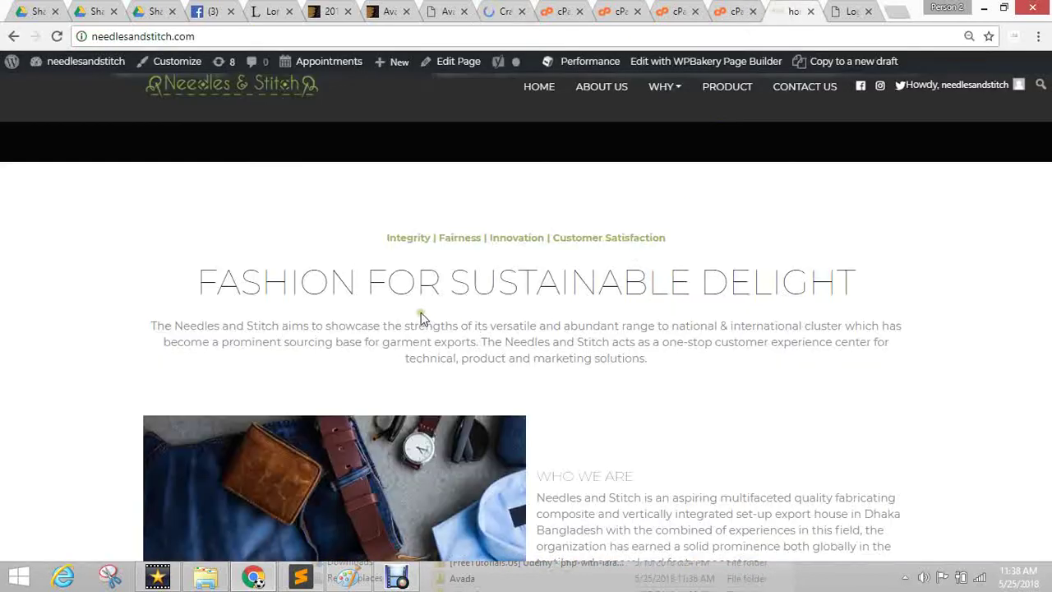
Scroll through the Needles & Stitch homepage, then restore the rony folder window from the taskbar.
scroll(421, 312, up, 5)
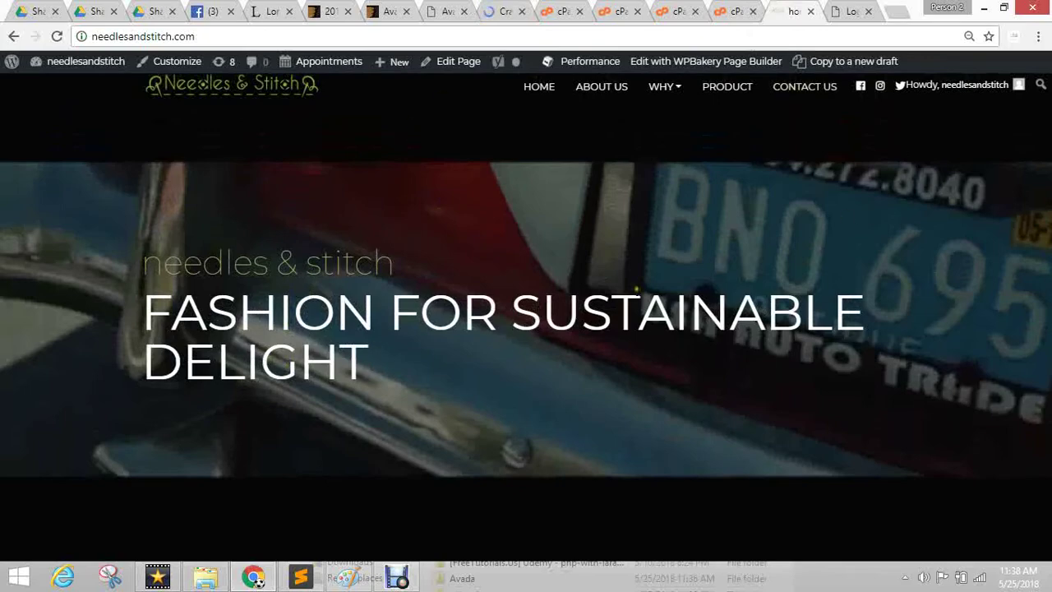
scroll(643, 269, down, 15)
scroll(644, 269, down, 2)
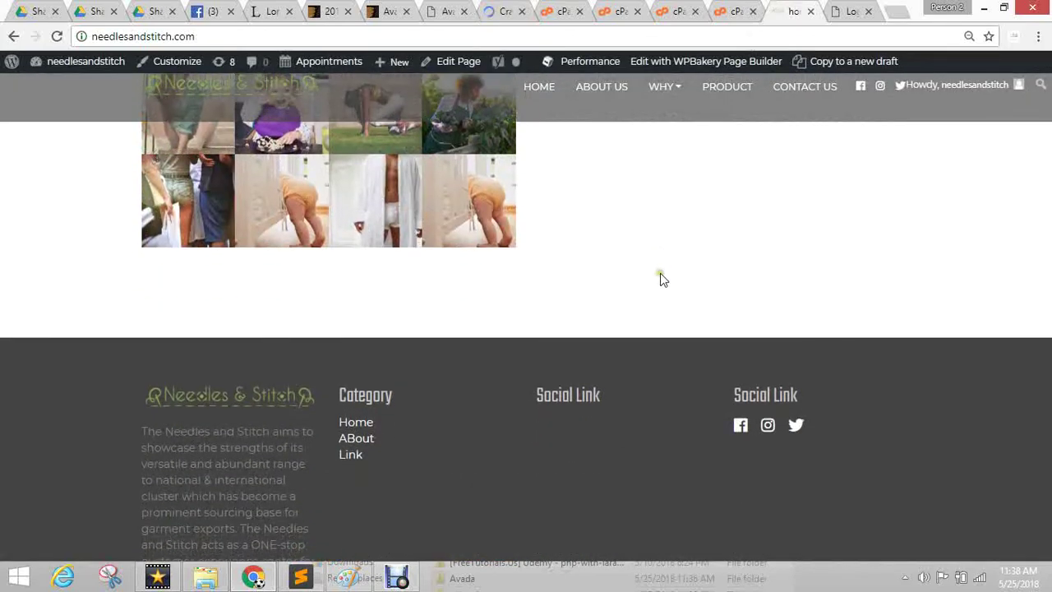
scroll(660, 277, up, 7)
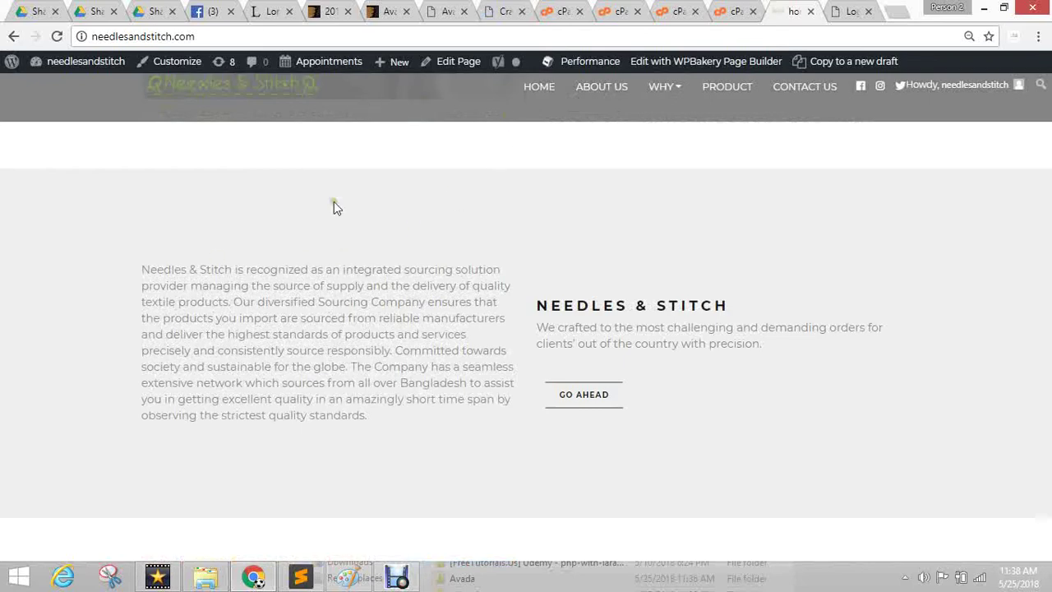
scroll(704, 252, up, 6)
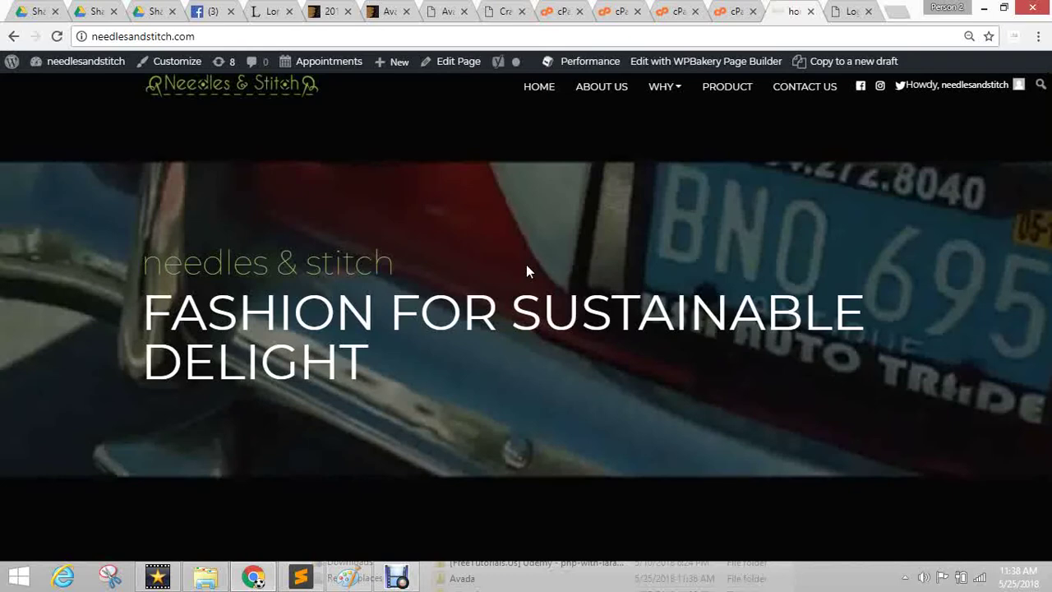
scroll(519, 233, down, 5)
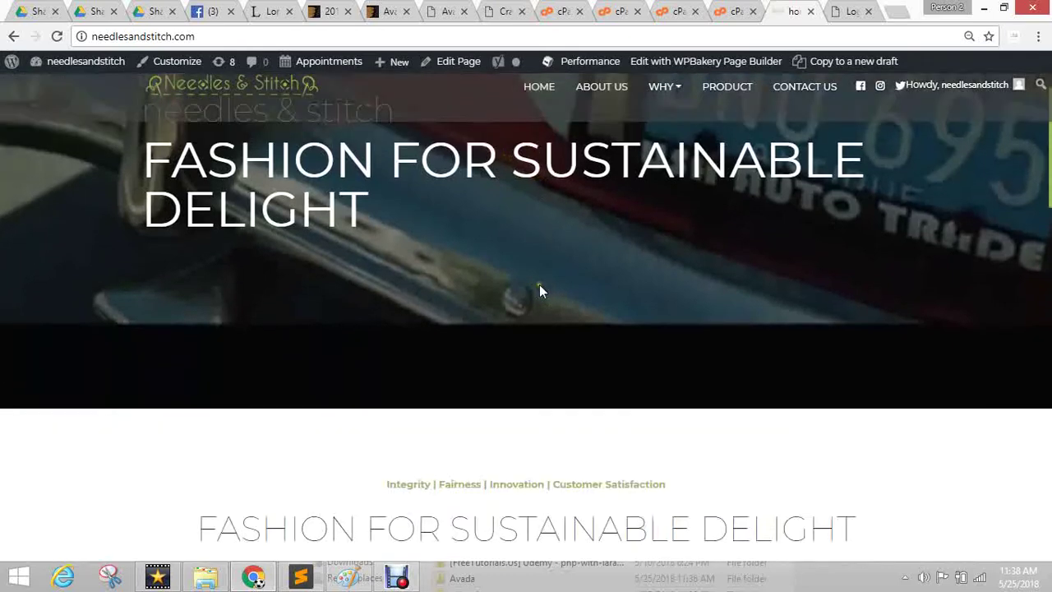
scroll(546, 246, down, 3)
scroll(545, 234, up, 4)
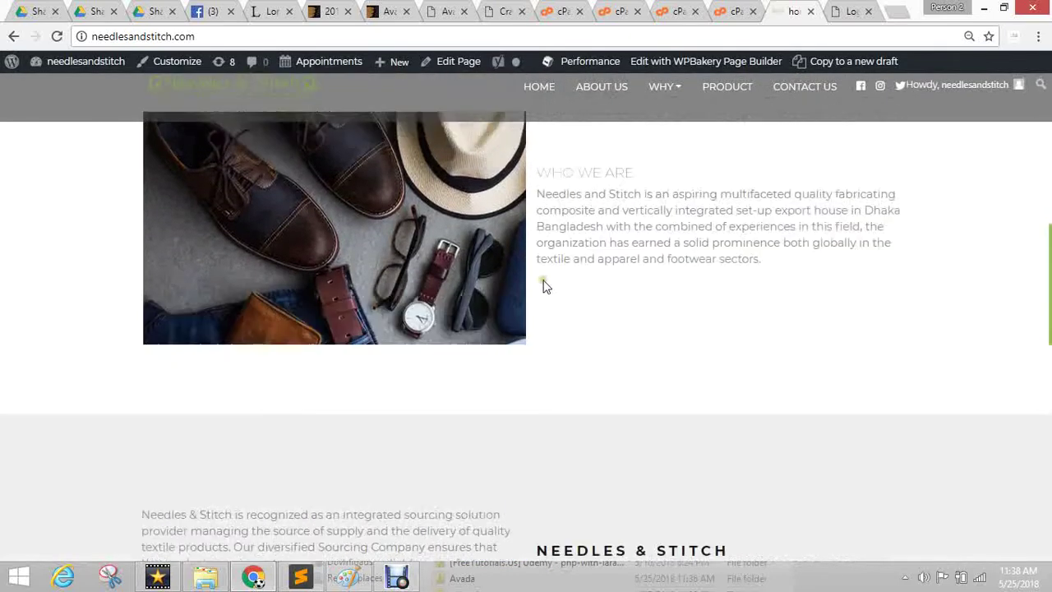
scroll(542, 251, down, 1)
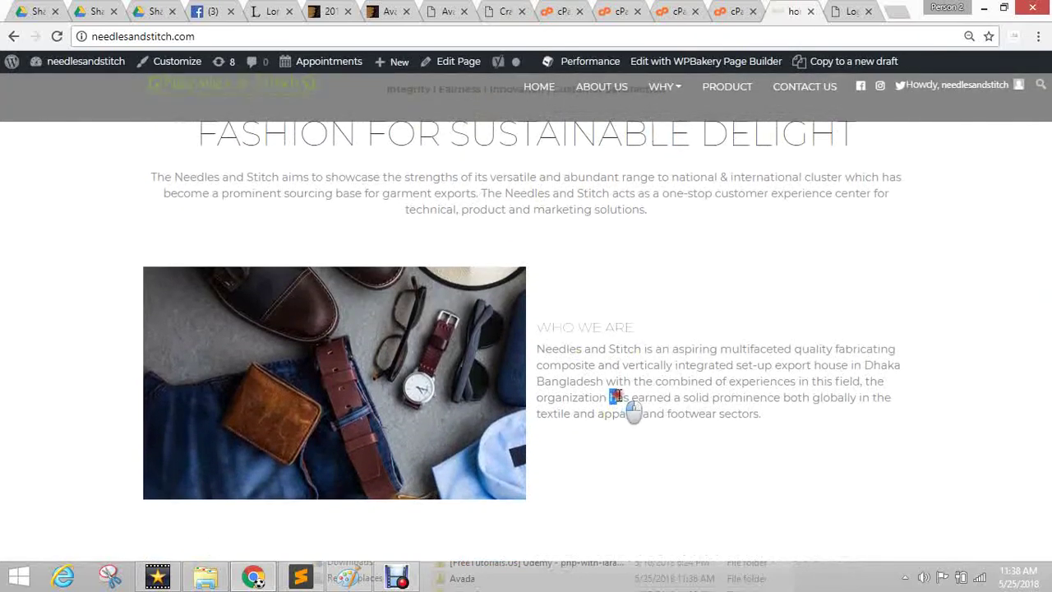
scroll(614, 384, up, 8)
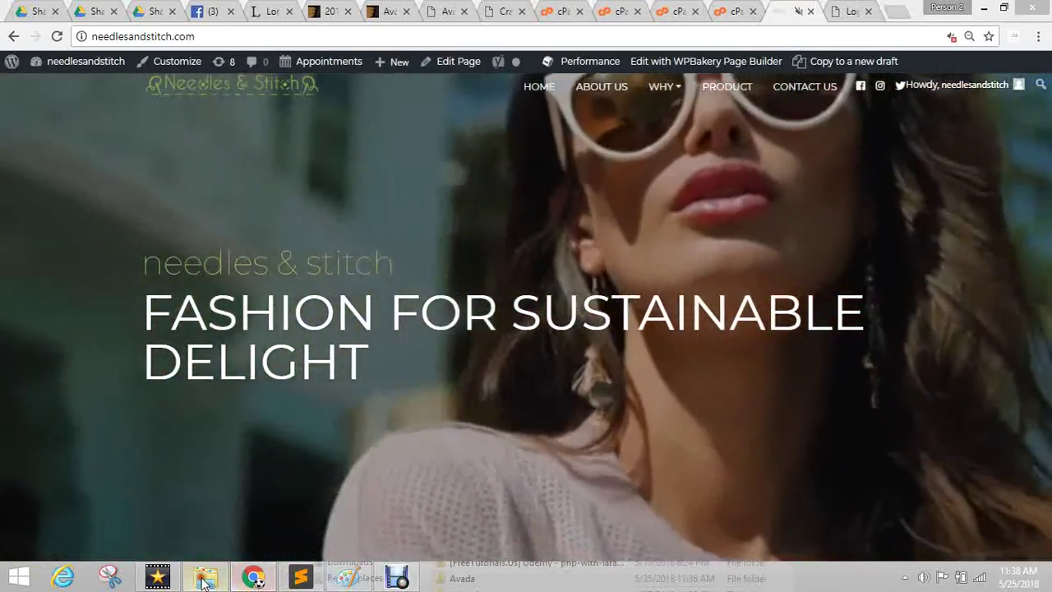
click(204, 580)
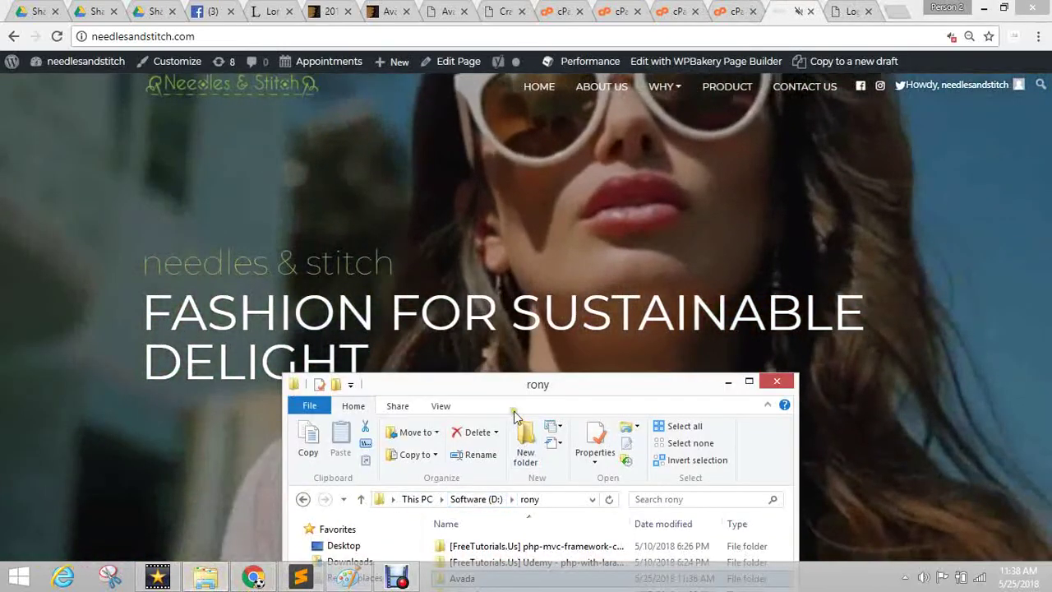
Open the extracted Avada folder maximized and look through its theme files, including tests.
drag(515, 383, 451, 181)
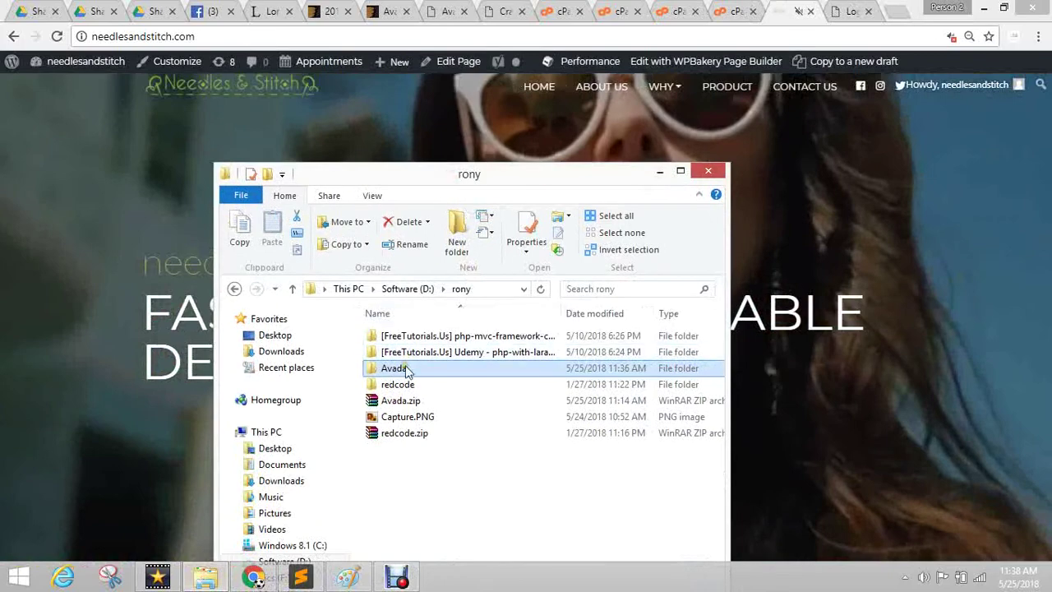
double_click(401, 370)
click(660, 171)
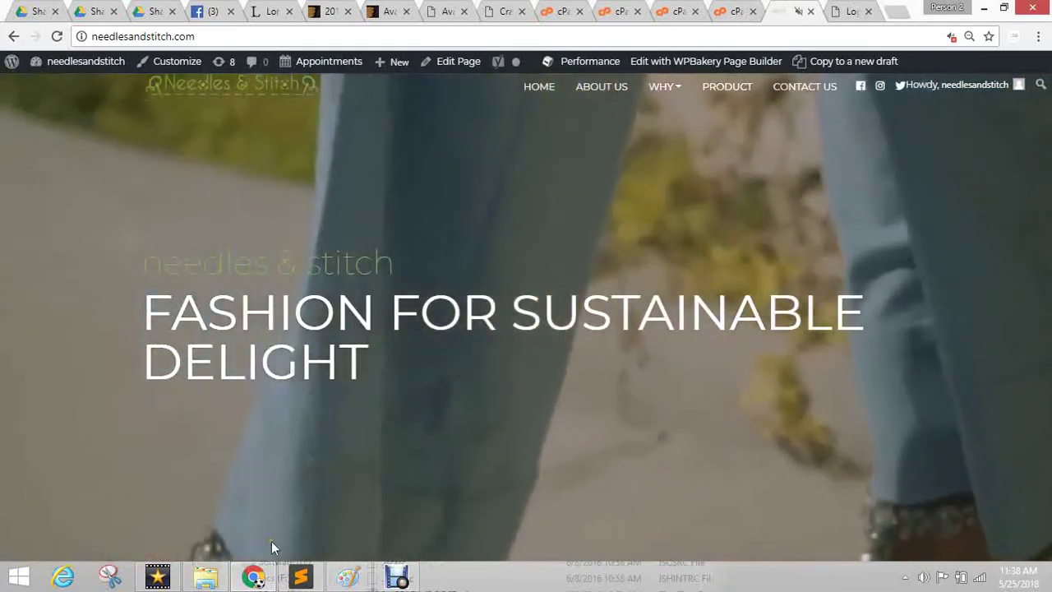
click(203, 580)
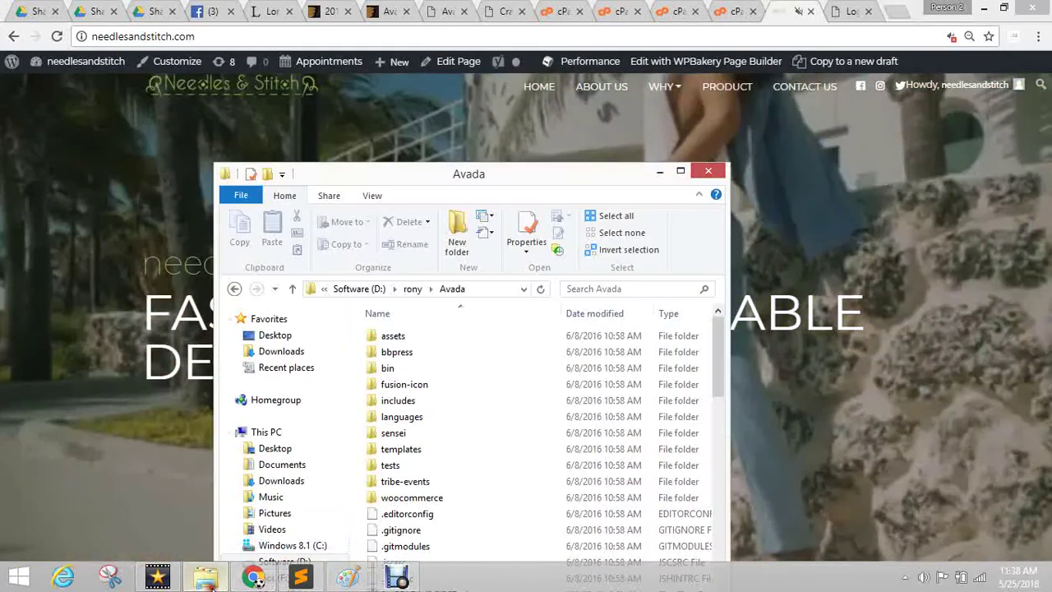
click(681, 170)
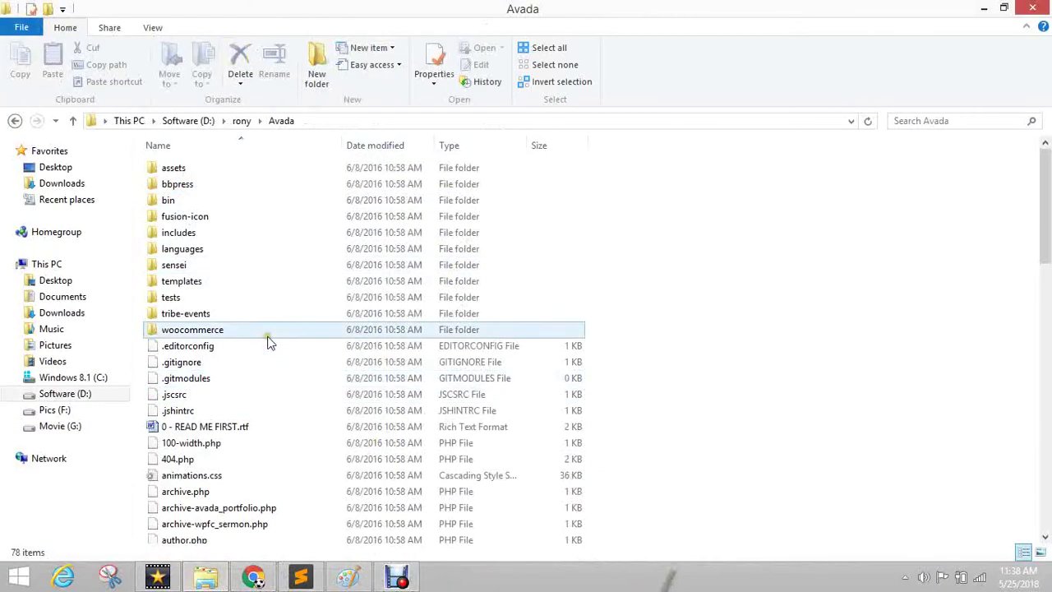
scroll(238, 394, down, 18)
scroll(253, 374, down, 1)
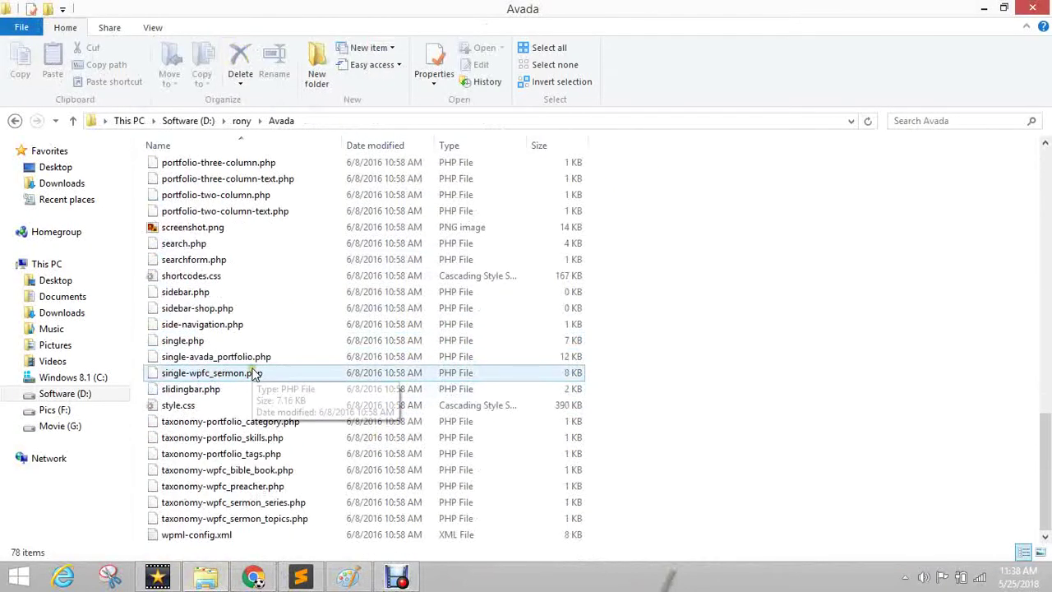
scroll(255, 374, up, 18)
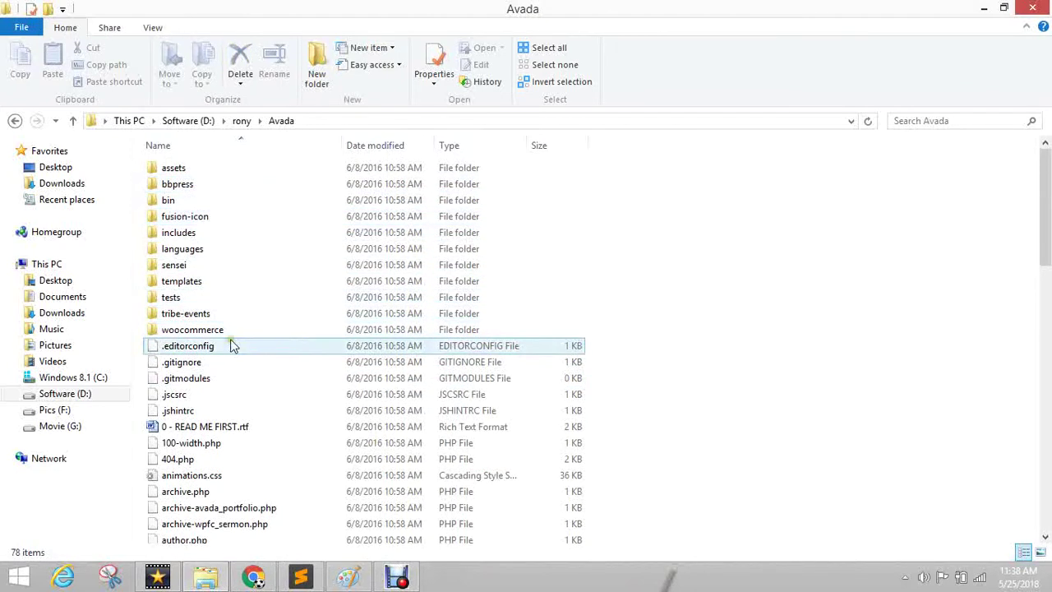
click(202, 299)
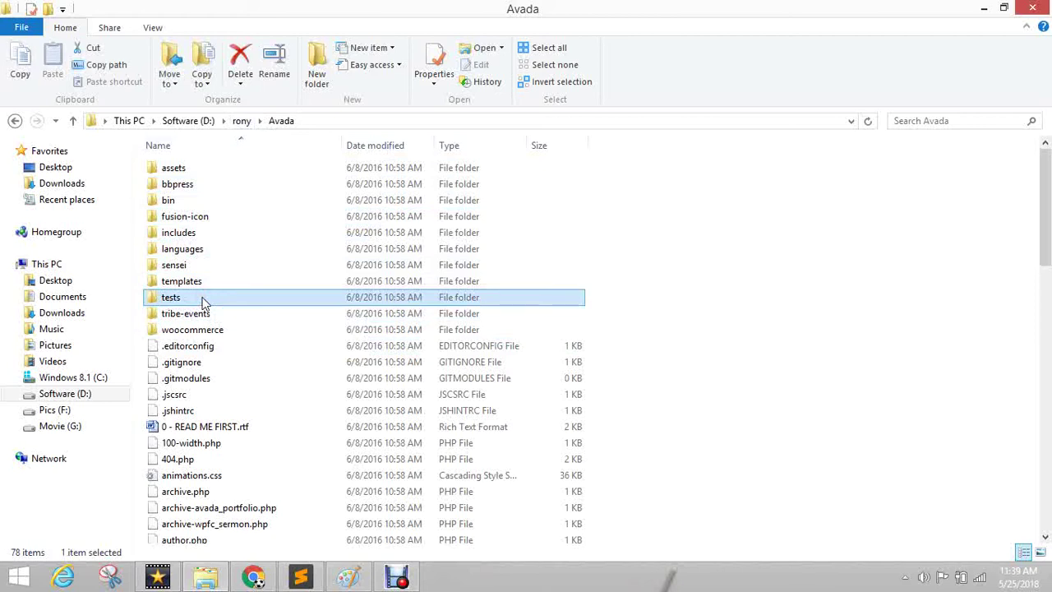
click(693, 298)
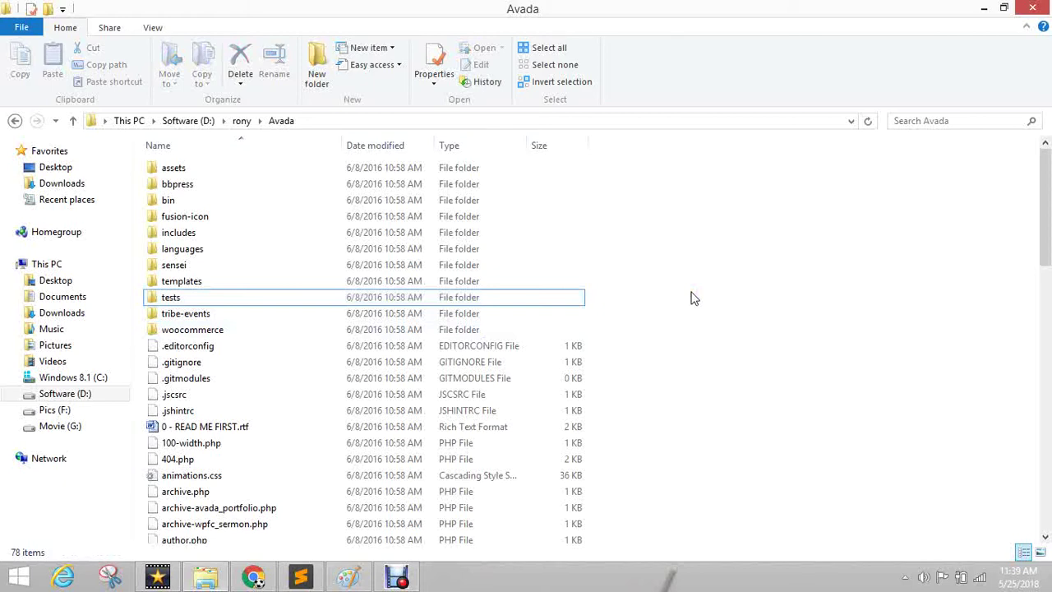
scroll(271, 261, down, 18)
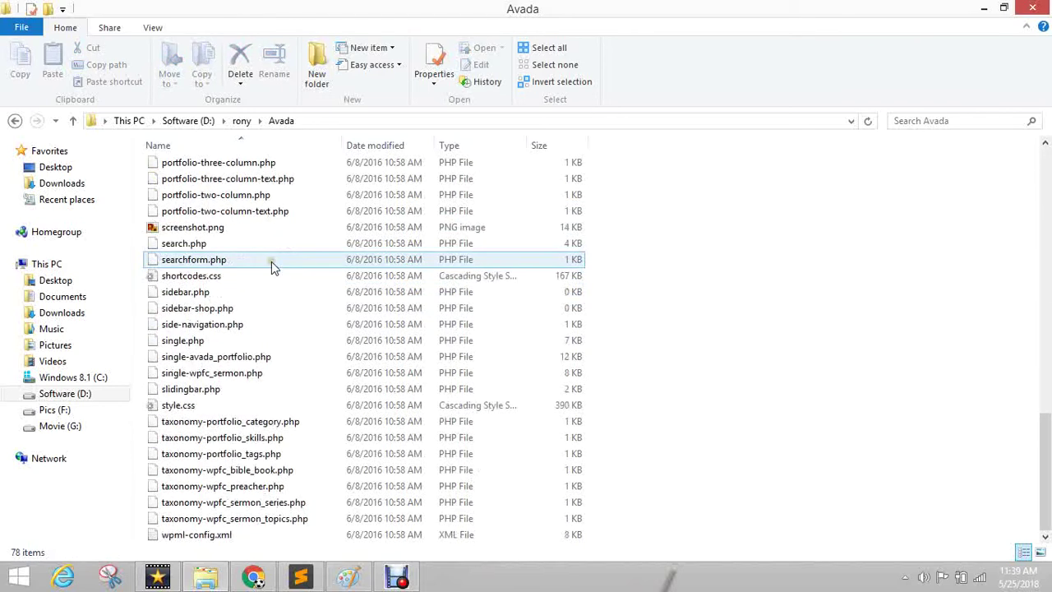
scroll(272, 261, up, 18)
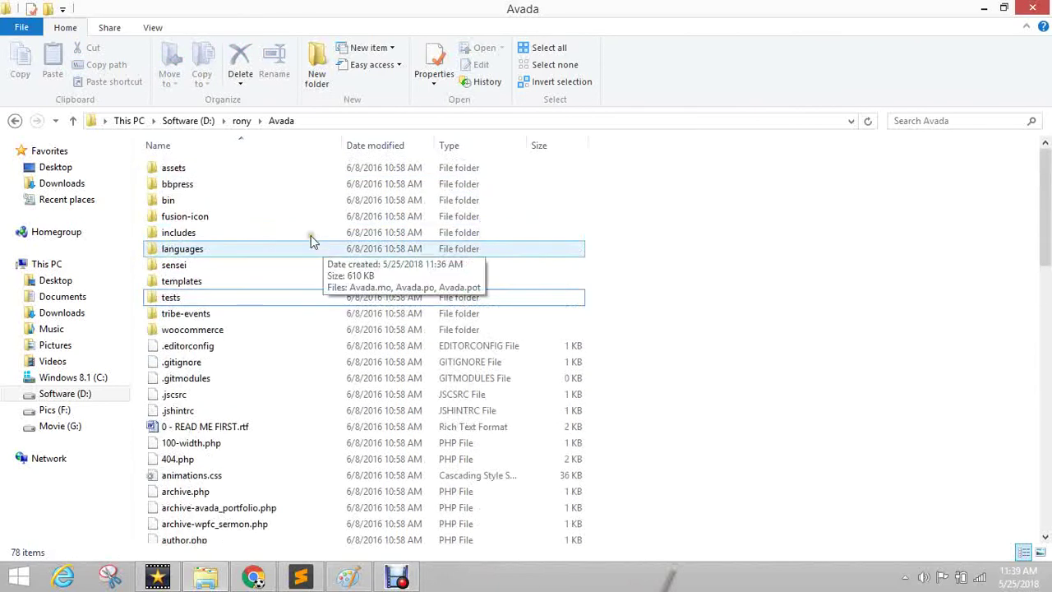
Go up to the rony folder, select Avada.zip, and return to the browser.
click(239, 121)
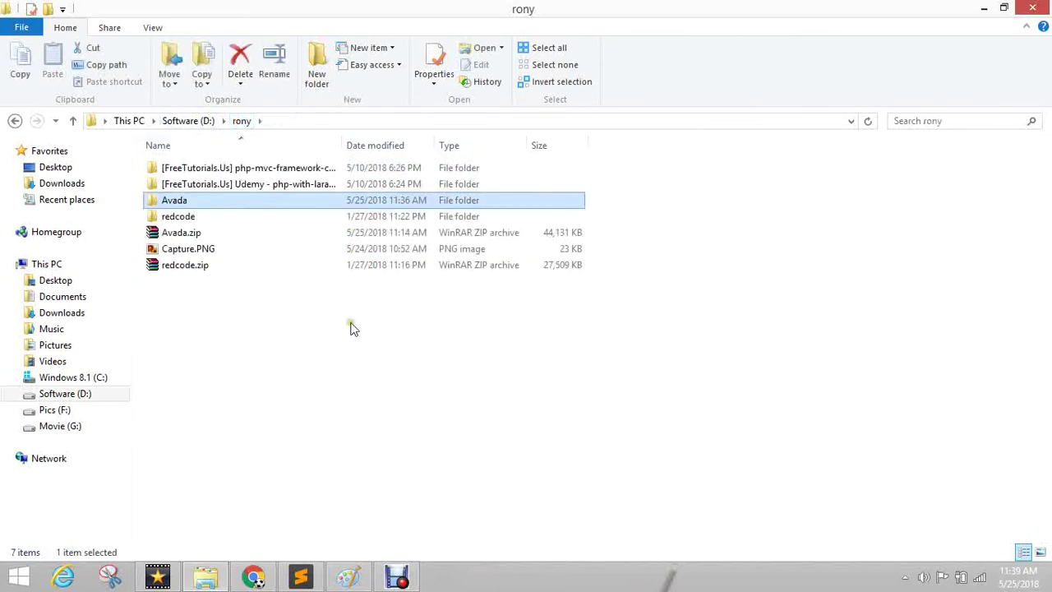
click(221, 304)
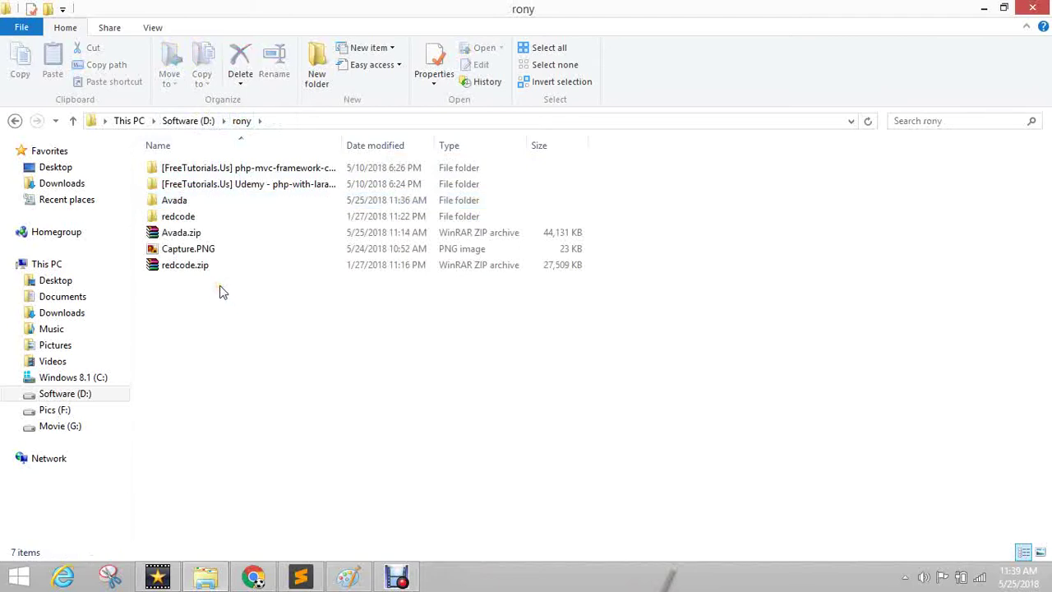
click(188, 234)
click(254, 578)
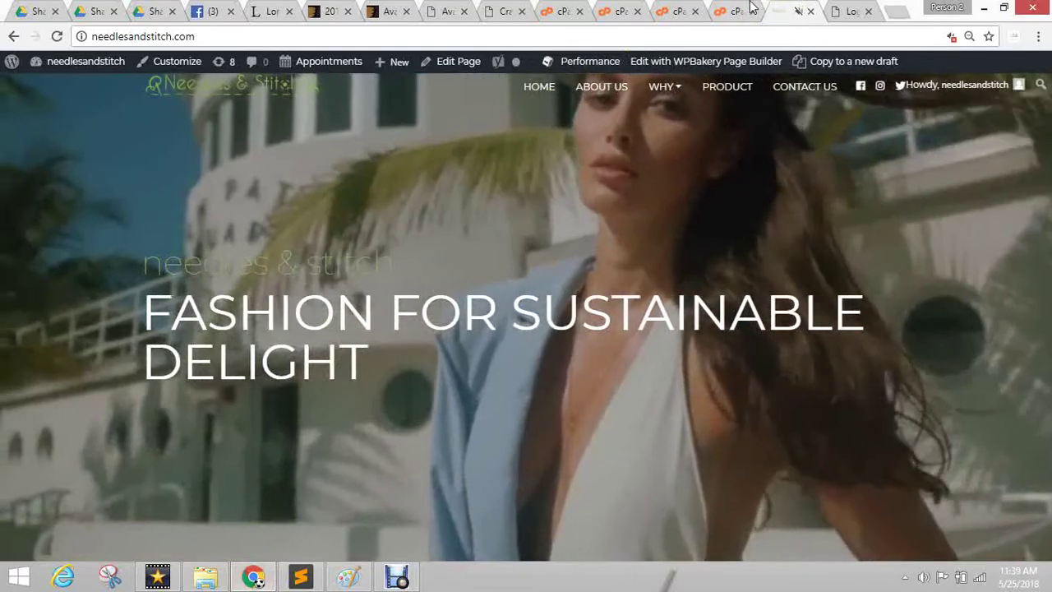
Drag Avada.zip onto the cPanel File Upload area for the ssb58 themes folder.
click(744, 10)
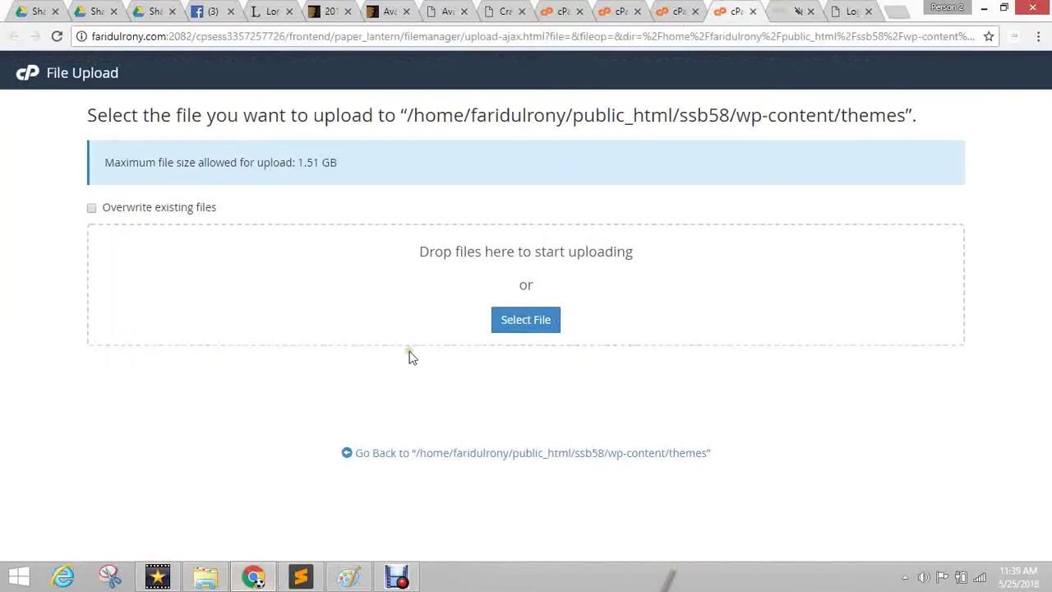
click(202, 579)
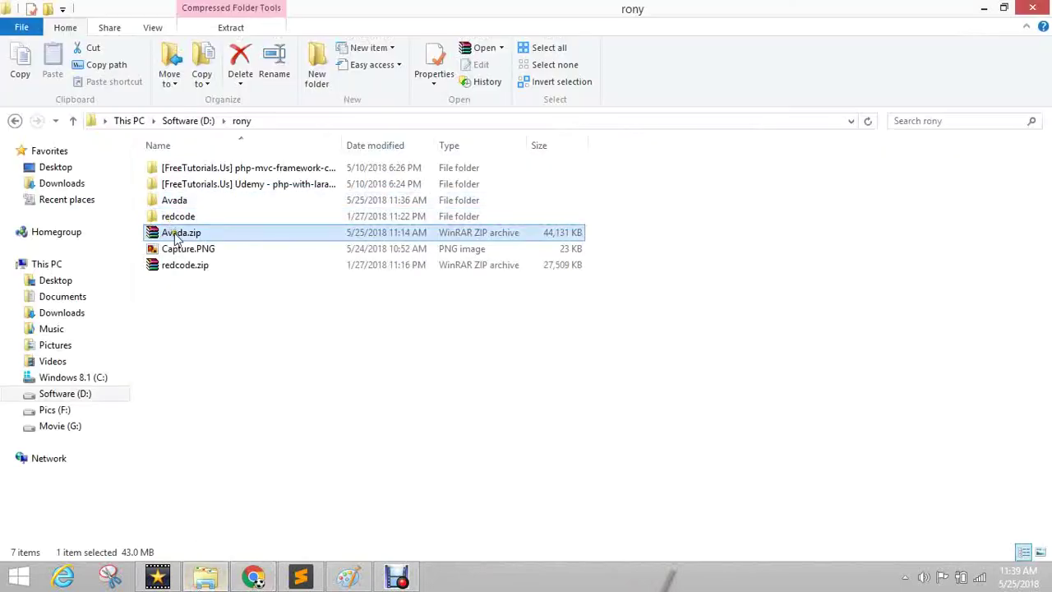
drag(185, 235, 519, 294)
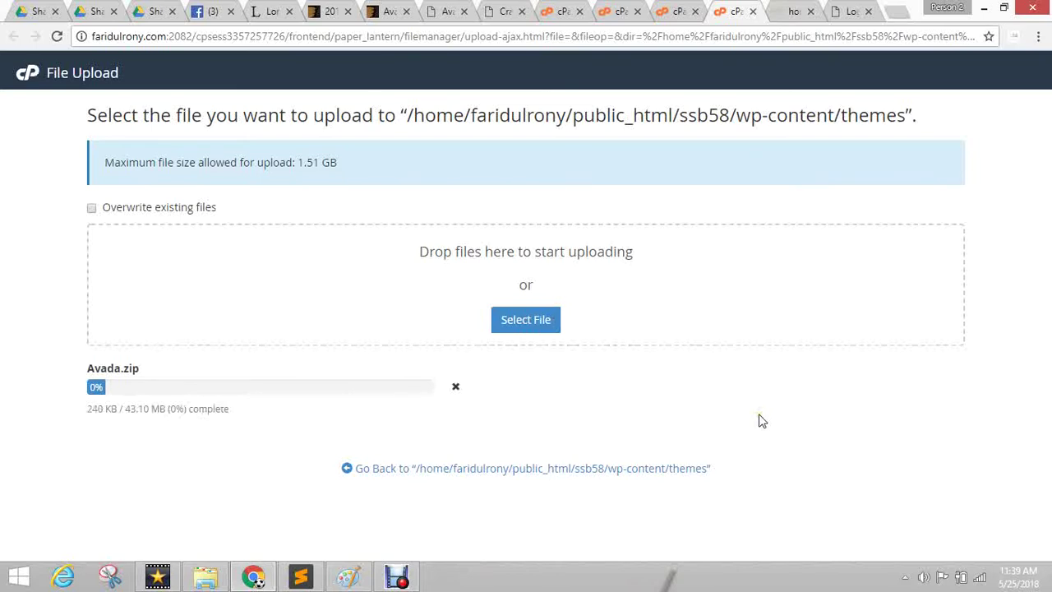
Show the WordPress login page and close the unneeded muted tab.
click(795, 12)
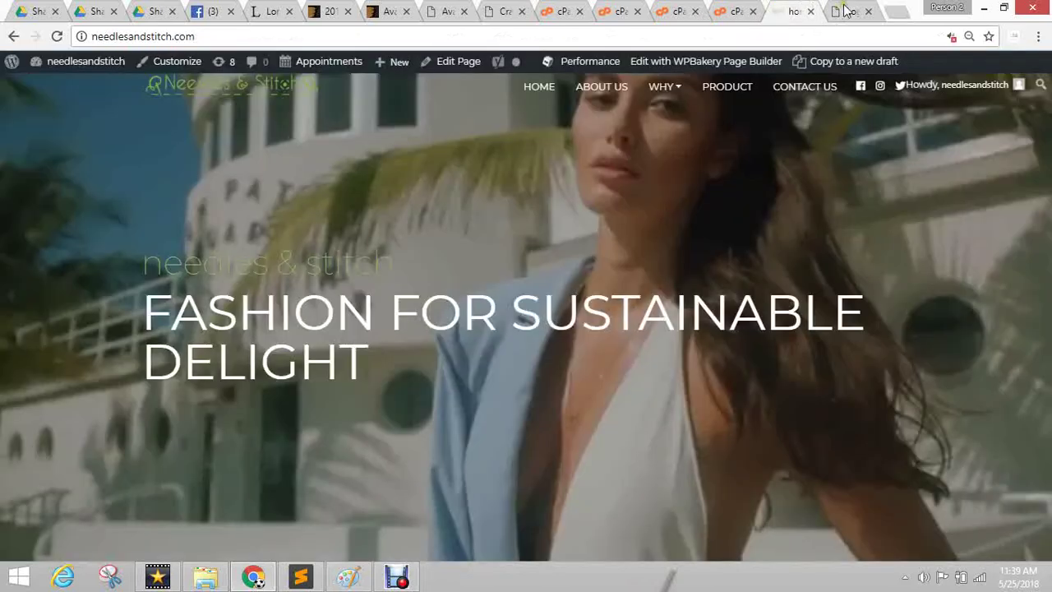
click(849, 11)
click(810, 12)
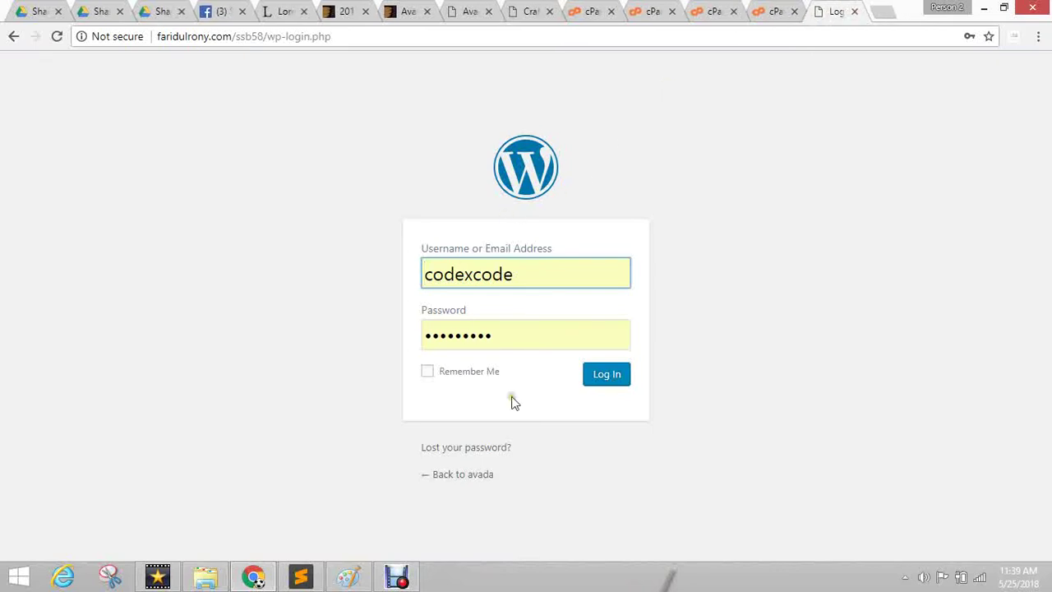
Log in to the ssb58 WordPress admin with the admin username and the account password.
key(ctrl+a)
text(admin)
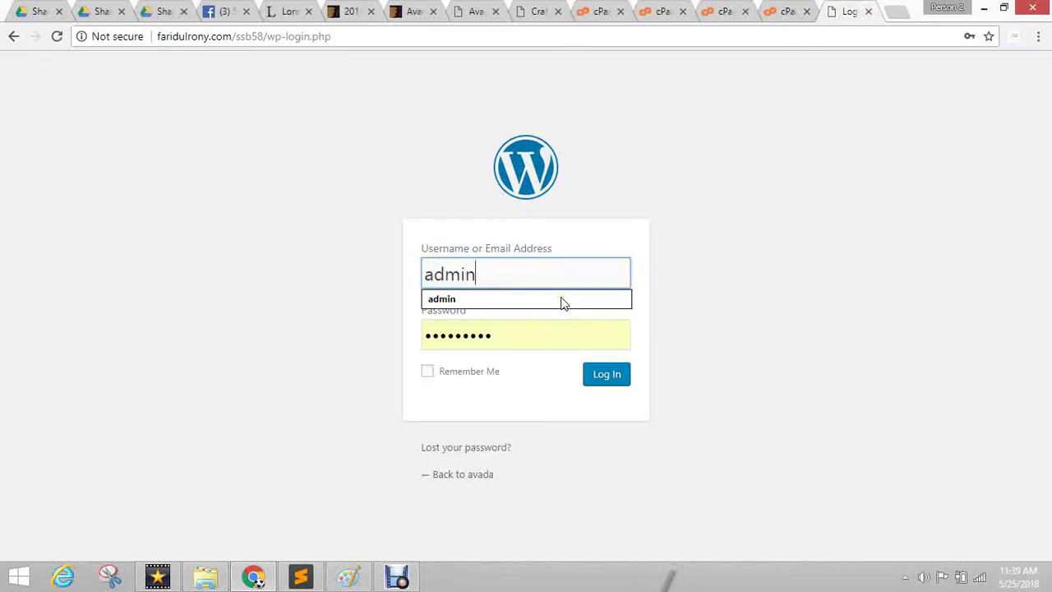
key(Tab)
text(admin)
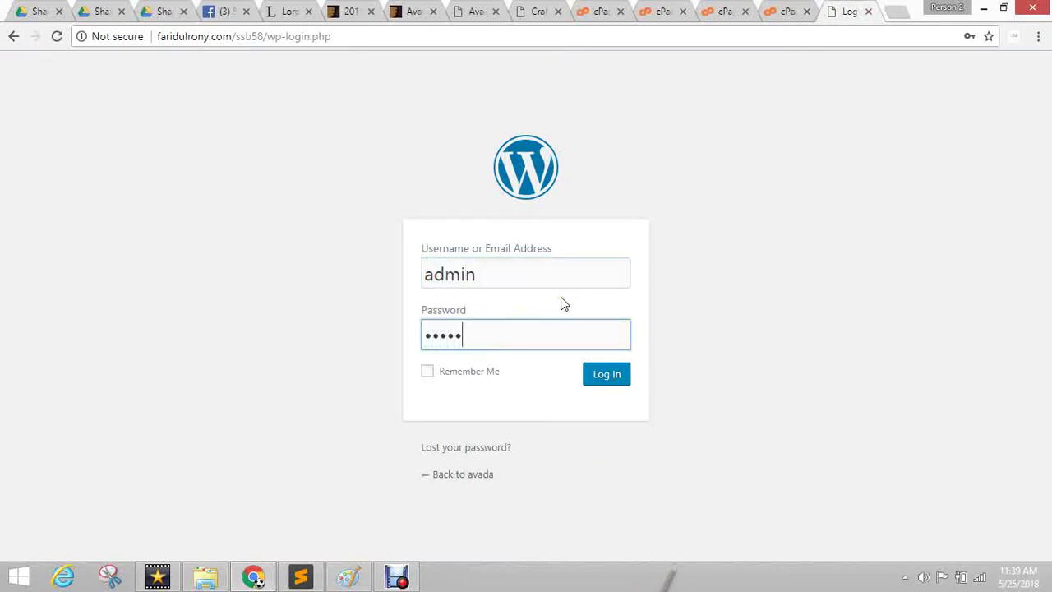
click(604, 372)
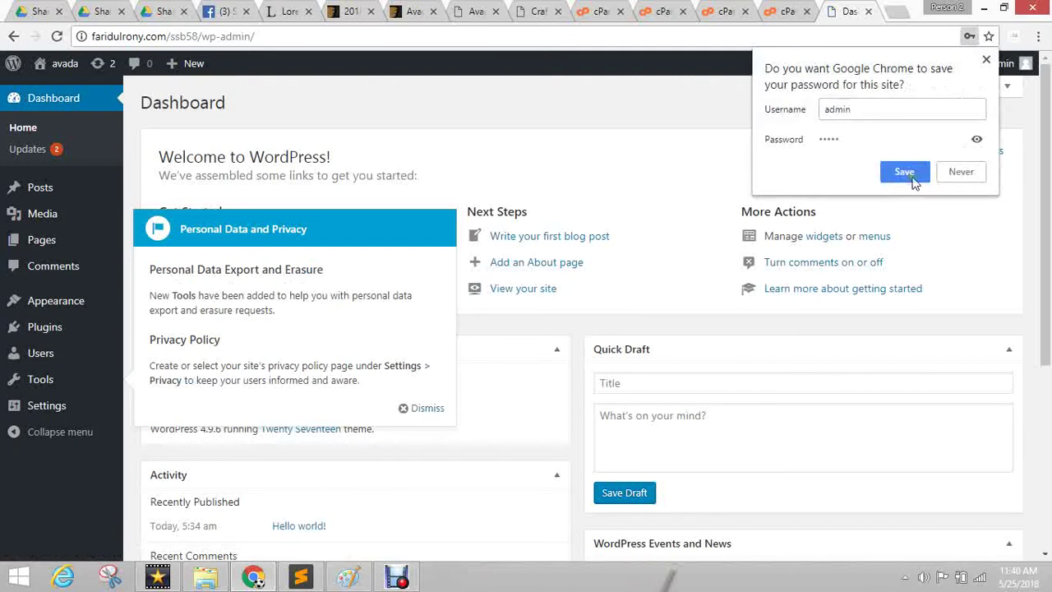
Open the live site in a background tab, dismiss the prompts, and go to Appearance > Themes.
click(956, 174)
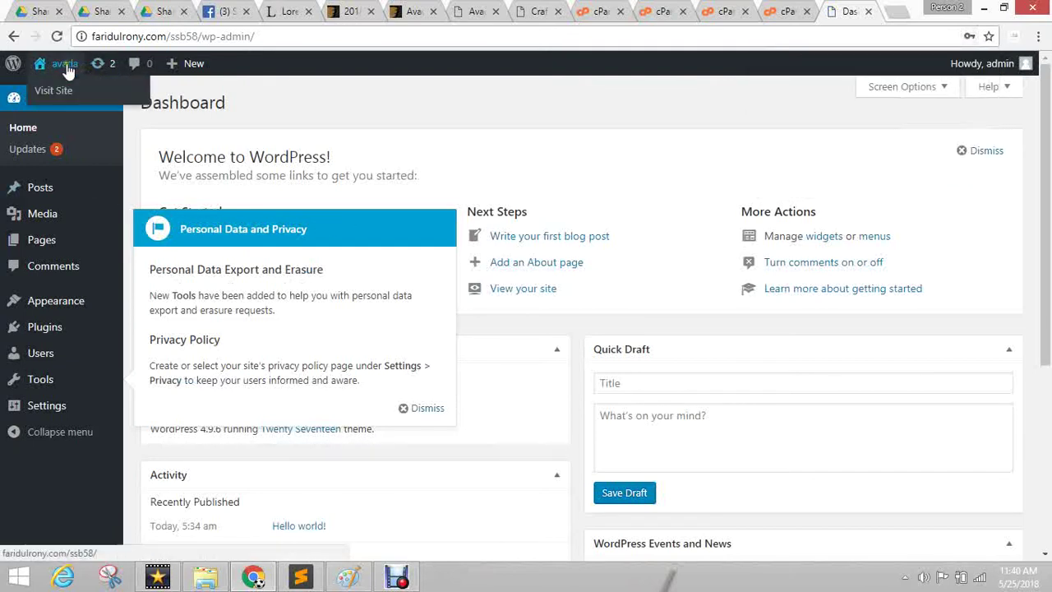
middle_click(56, 90)
click(847, 12)
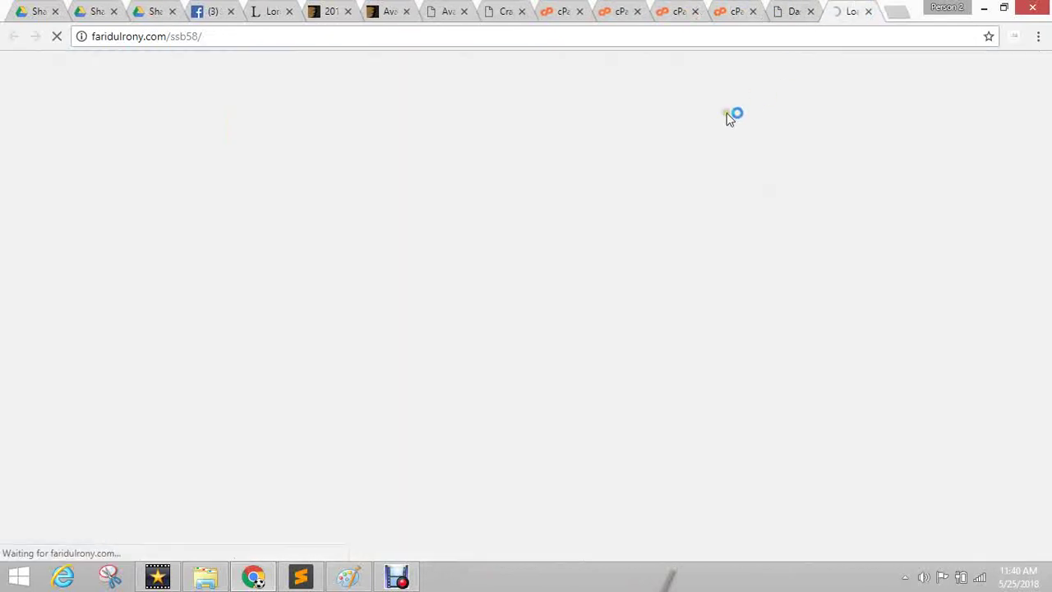
click(795, 12)
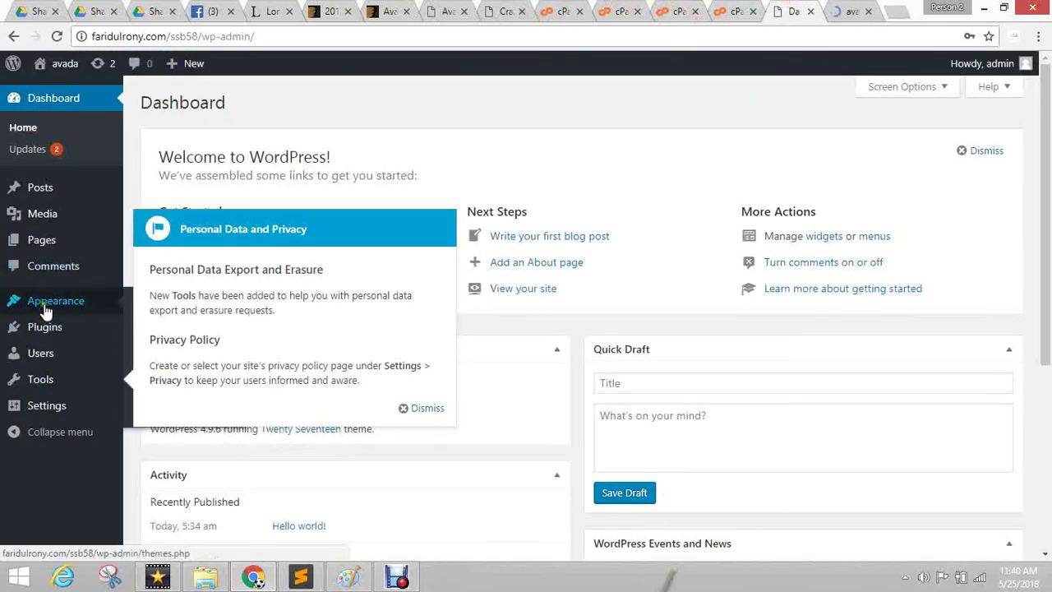
click(423, 408)
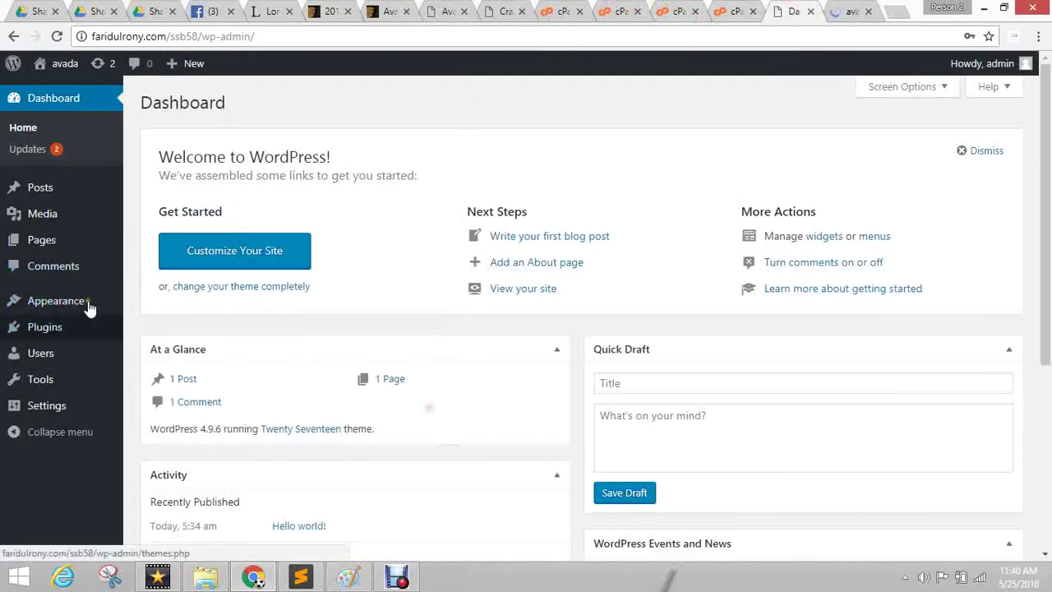
mouse_move(87, 305)
click(169, 303)
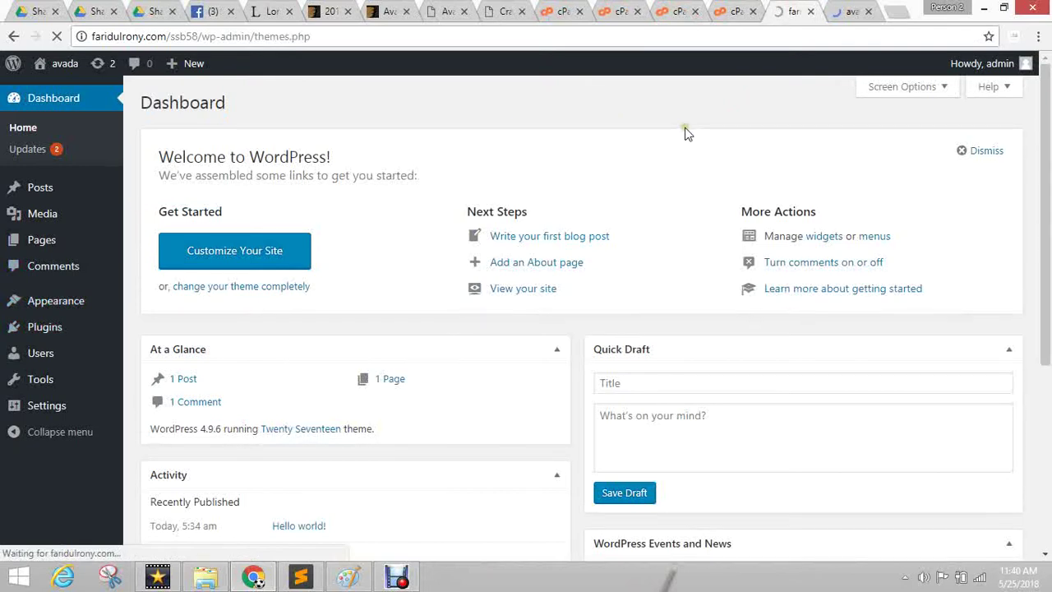
Check the live site, the Themes page, and the Avada.zip upload at 12%.
click(848, 11)
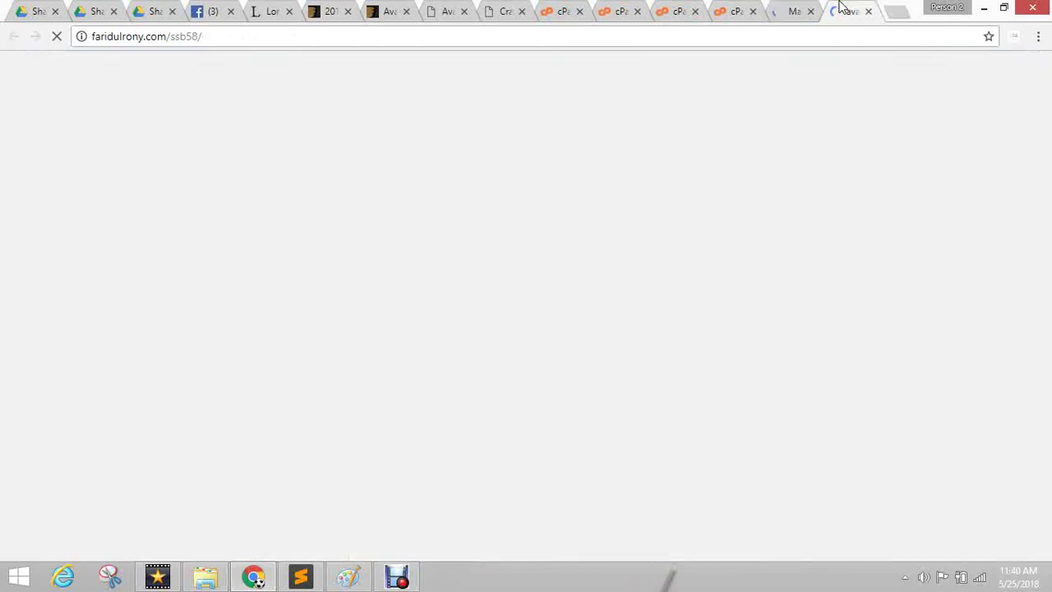
click(790, 12)
click(740, 14)
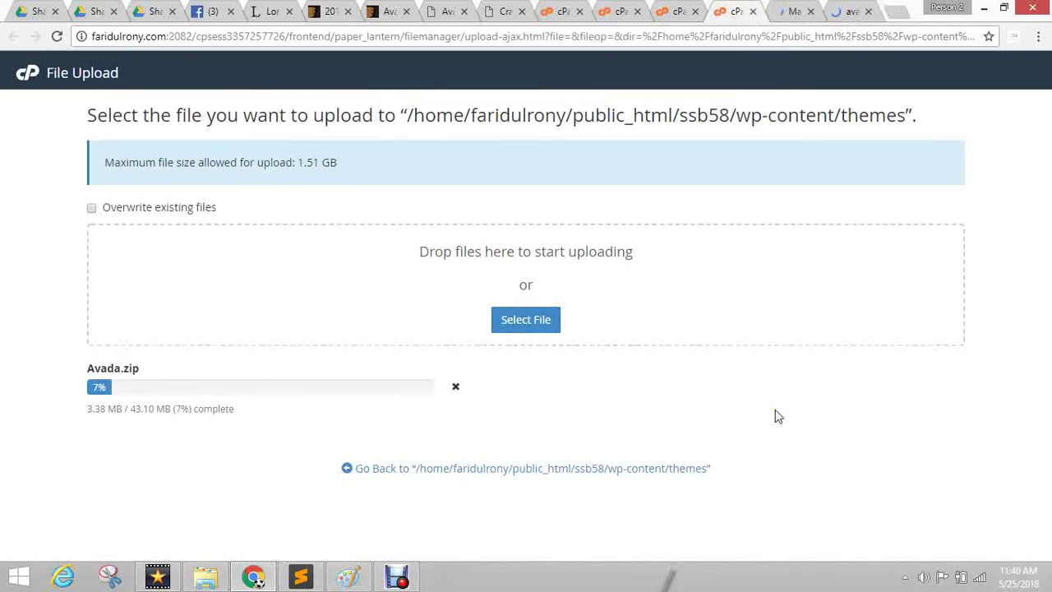
click(847, 11)
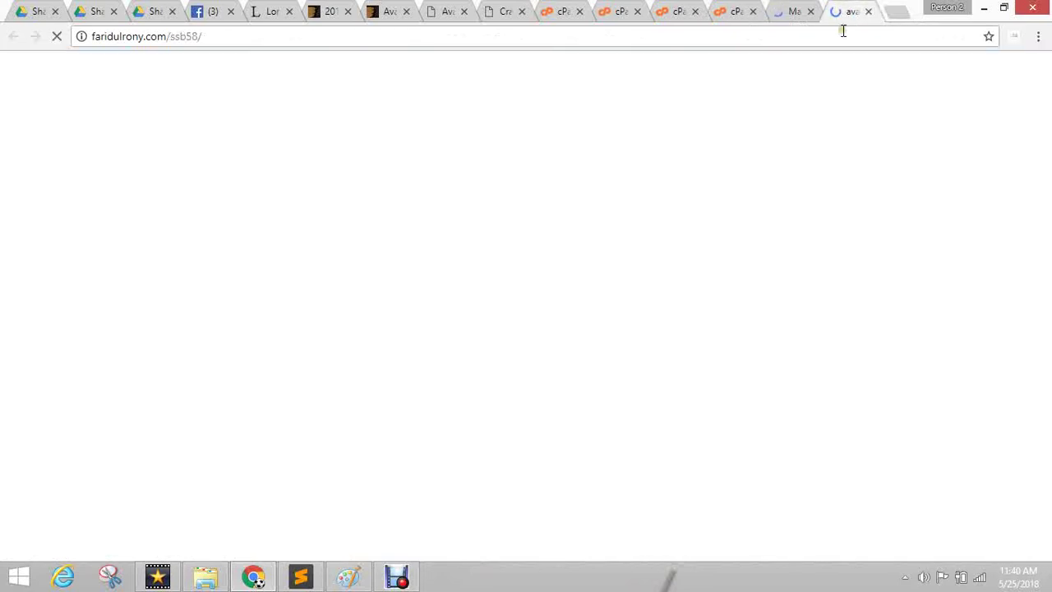
click(785, 12)
click(729, 11)
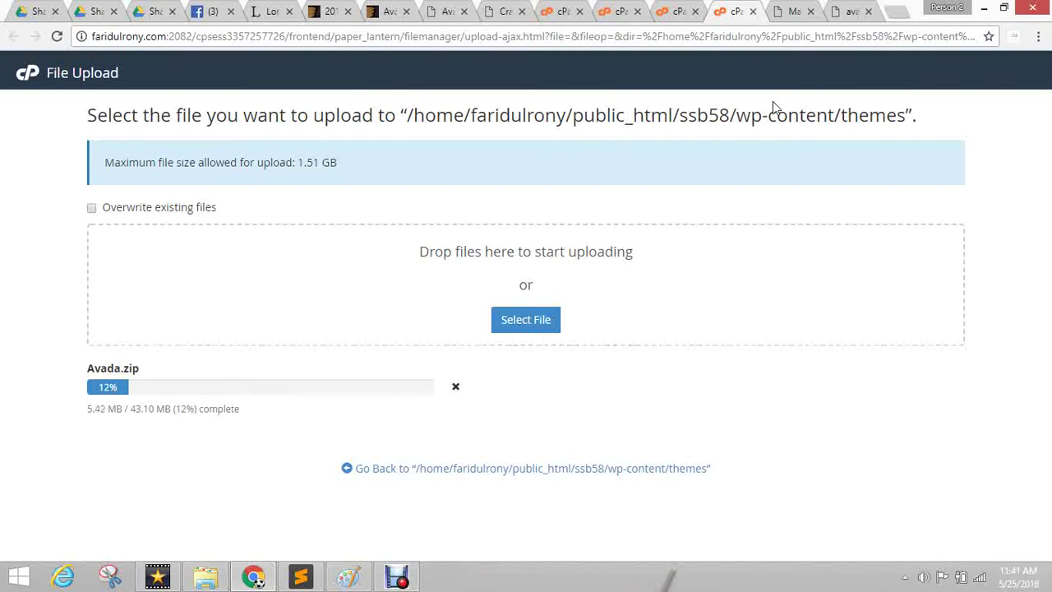
Start the Add New theme page after checking the site's front page, then open a blank tab.
click(777, 10)
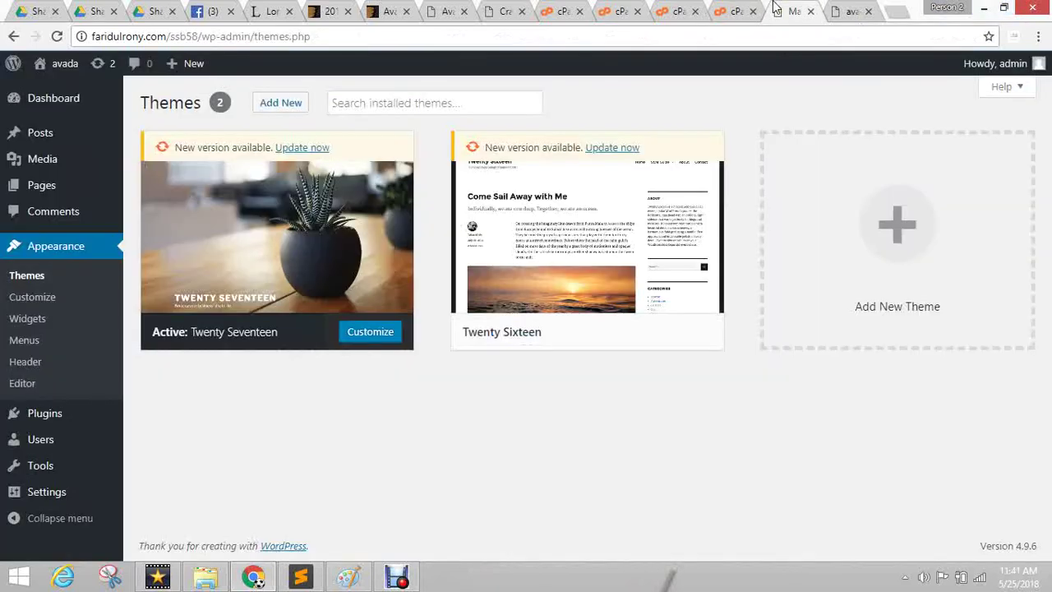
click(852, 16)
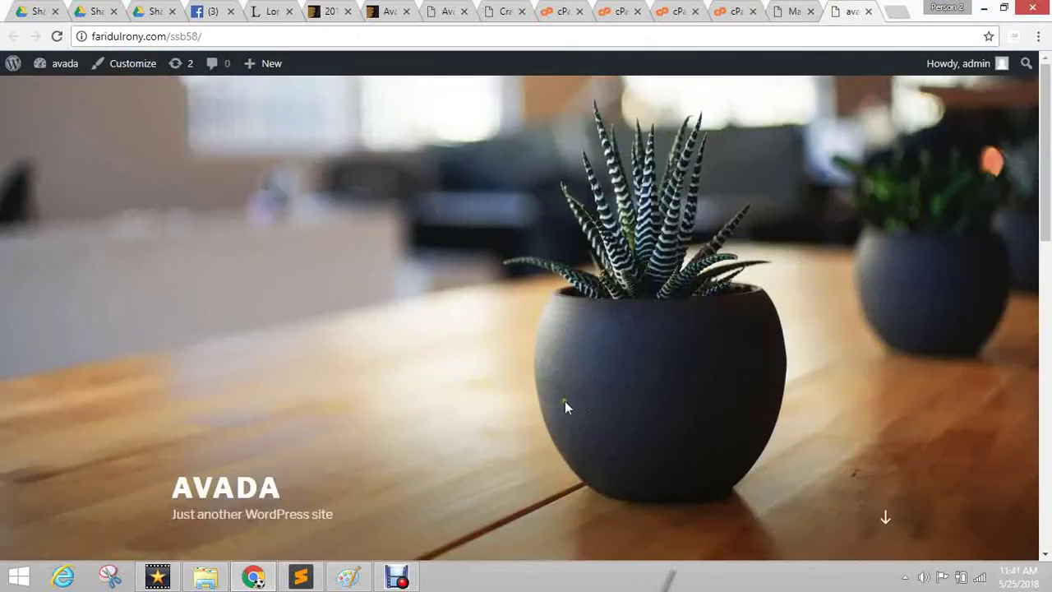
scroll(559, 399, down, 8)
scroll(550, 394, down, 3)
click(797, 11)
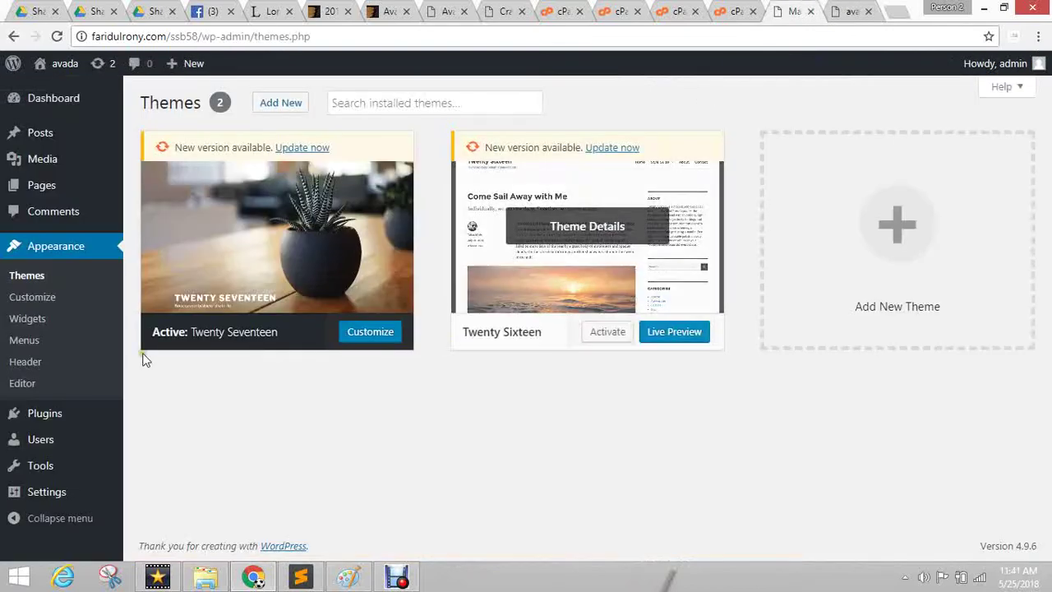
click(271, 102)
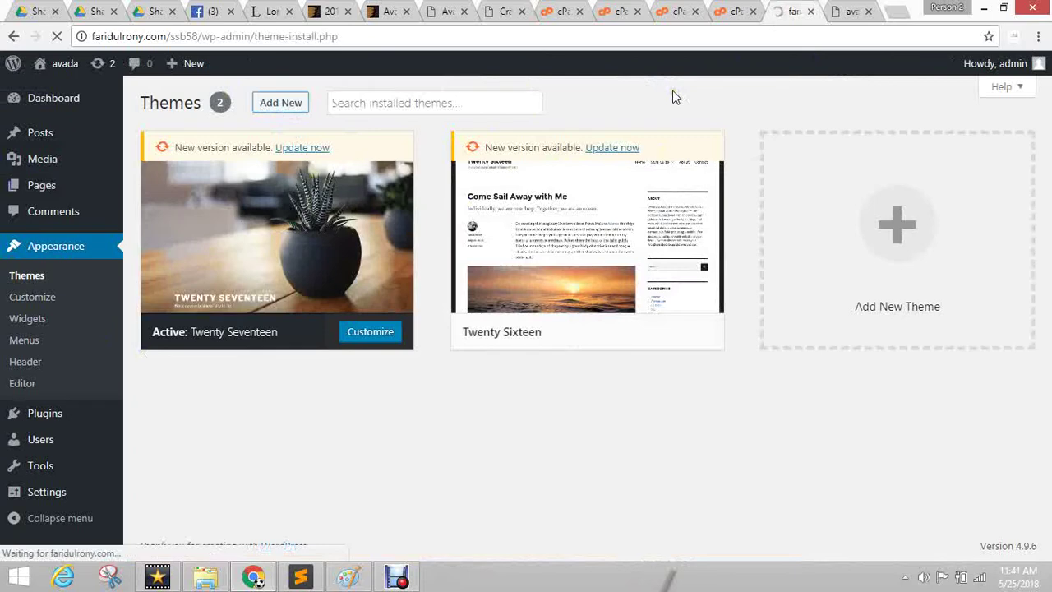
click(850, 11)
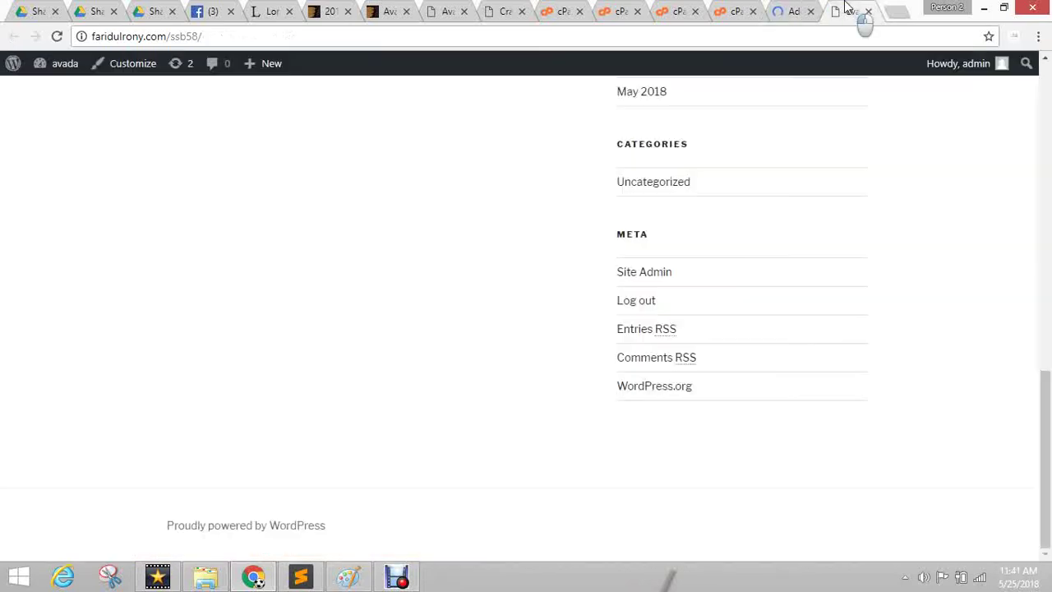
click(896, 12)
Load wordpress.com and its Get Started page, then return to the Add Themes page.
text(wordpress)
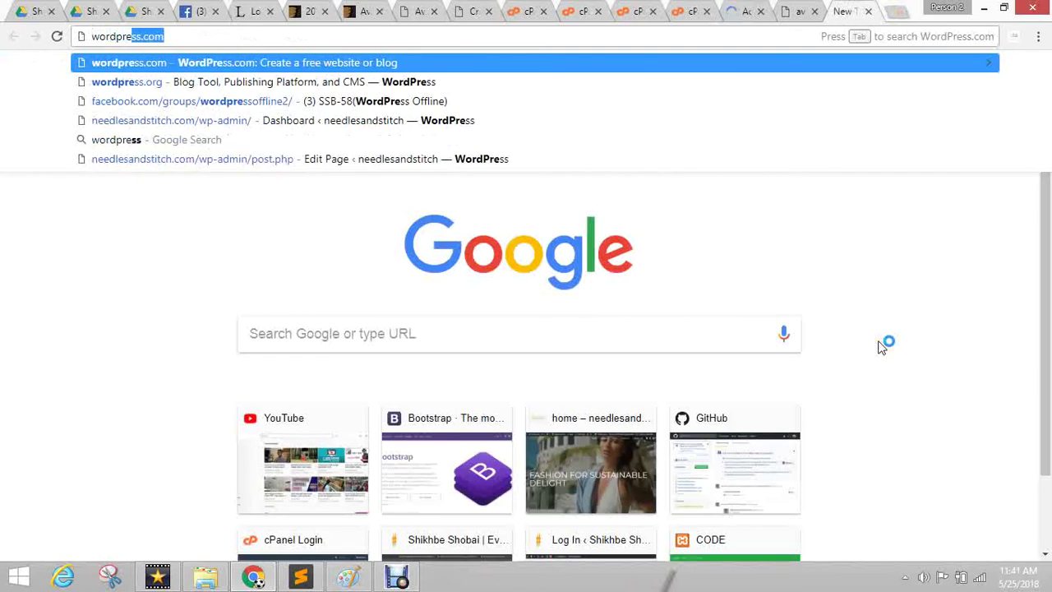
key(Return)
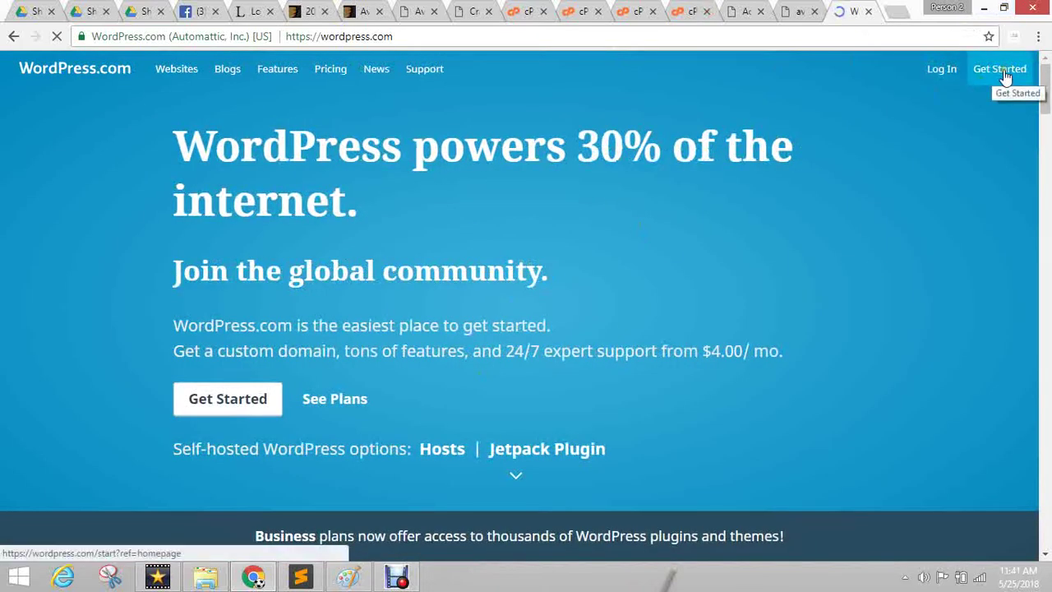
click(924, 146)
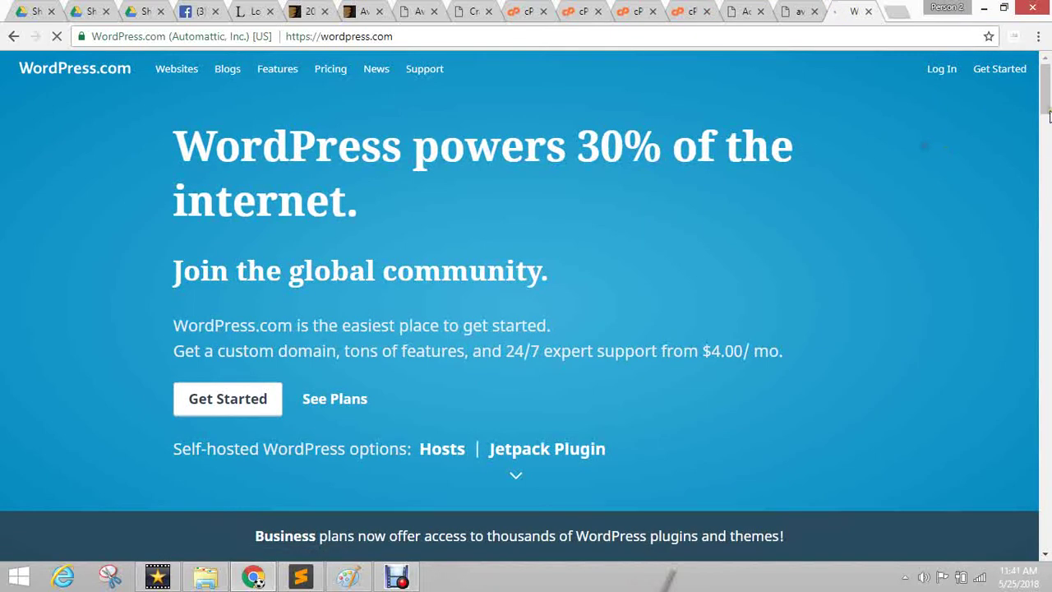
click(997, 69)
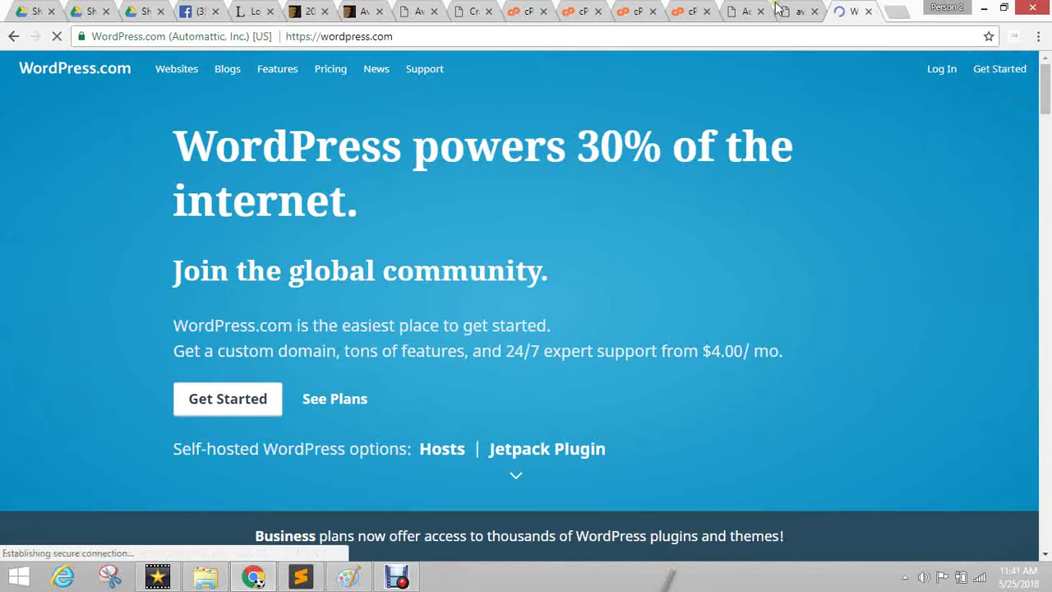
click(801, 11)
click(740, 7)
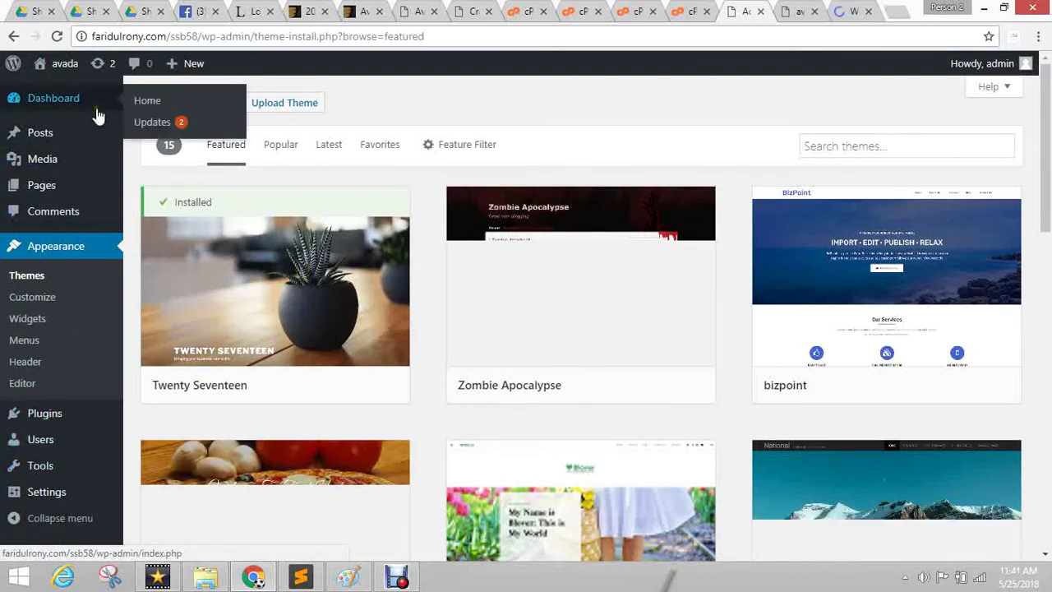
Check the Avada.zip upload in cPanel, then open Pages > All Pages listing Sample Page.
mouse_move(40, 97)
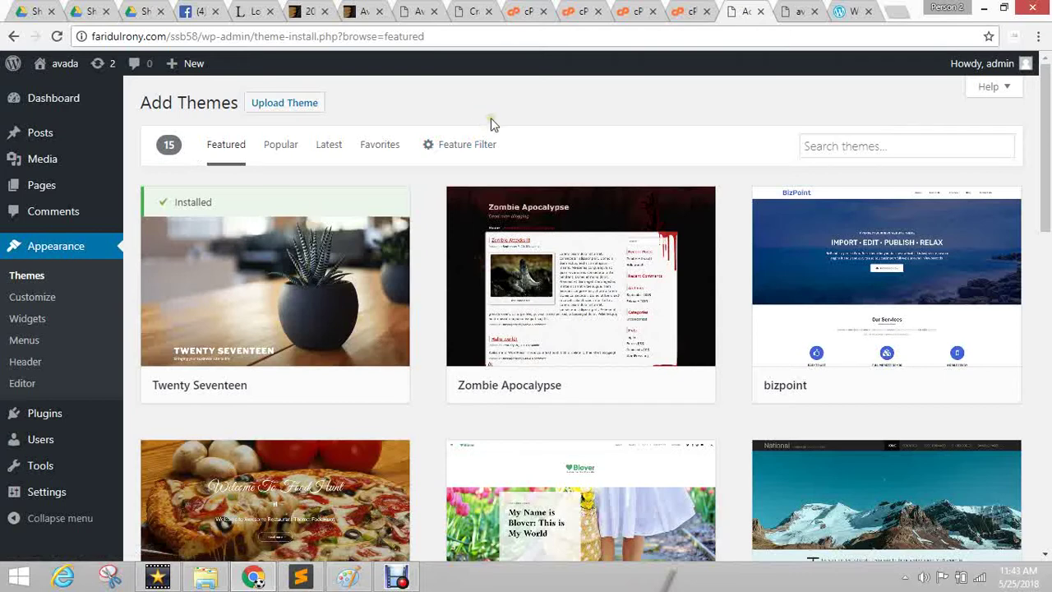
mouse_move(509, 365)
click(686, 8)
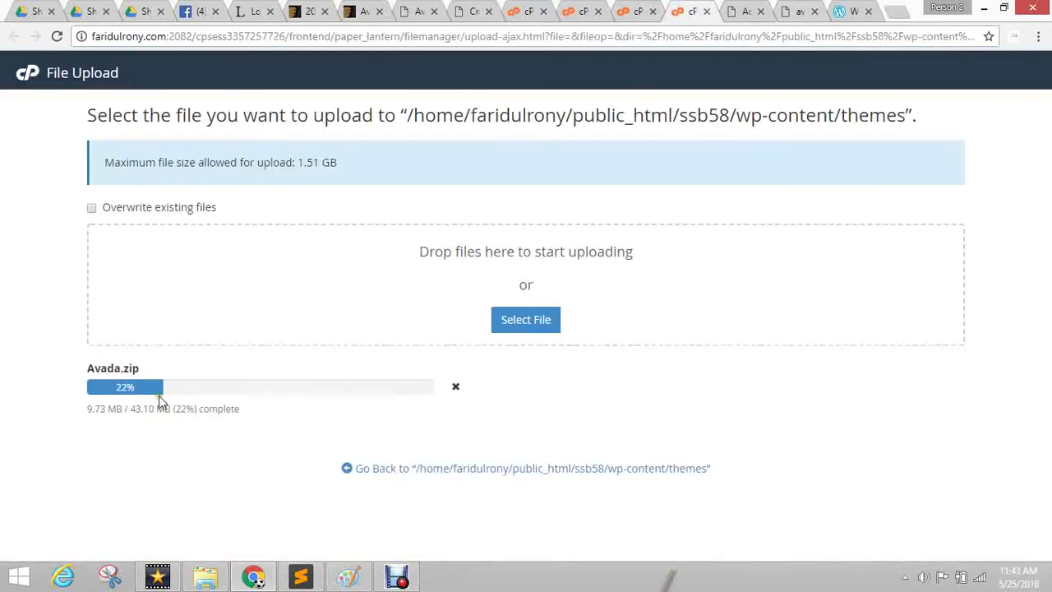
click(765, 9)
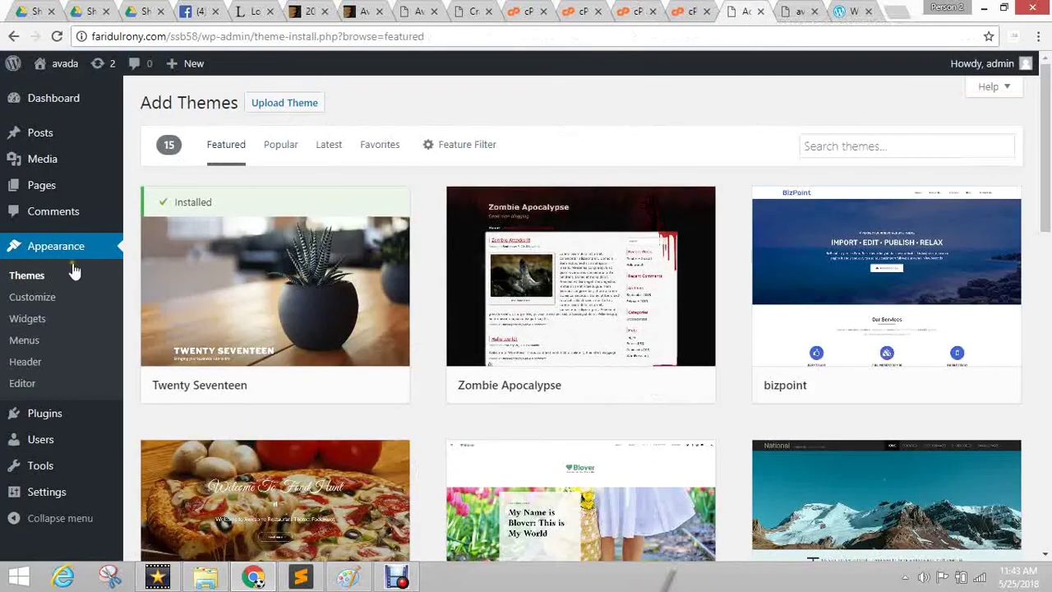
mouse_move(85, 190)
click(165, 189)
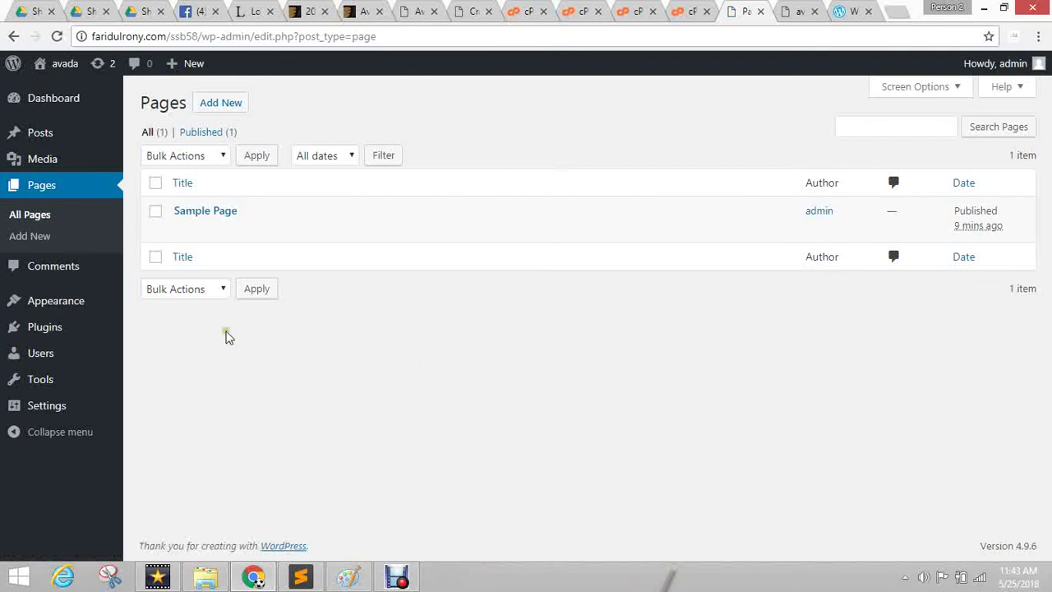
mouse_move(211, 211)
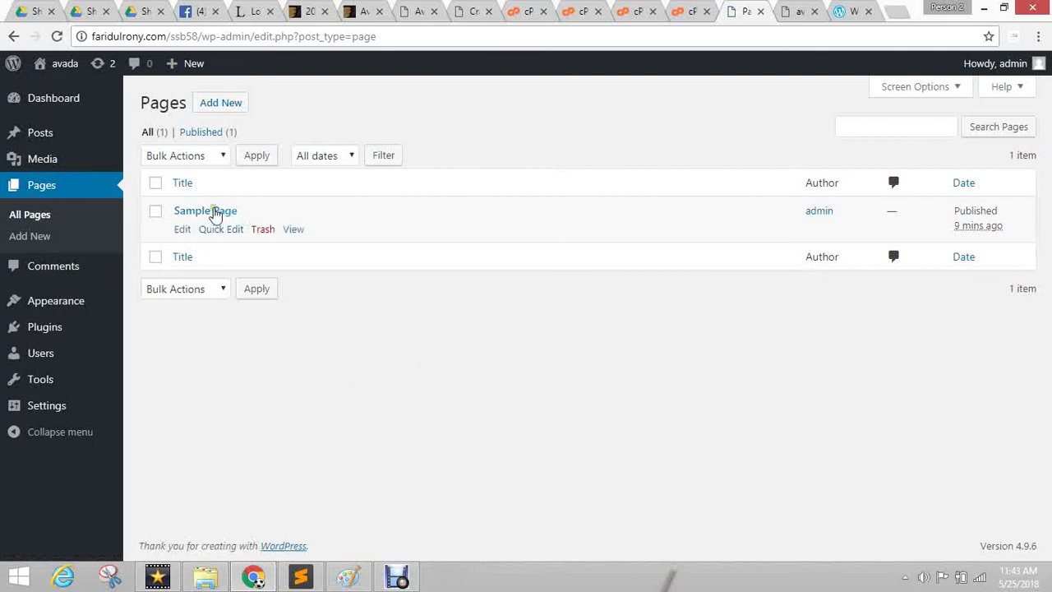
click(796, 12)
scroll(466, 359, up, 8)
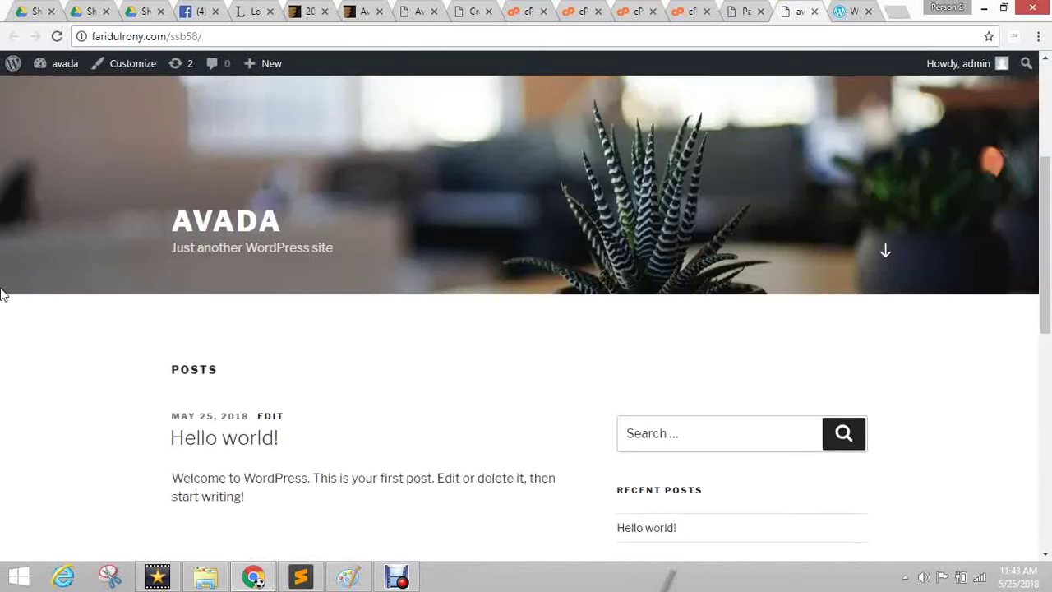
click(746, 12)
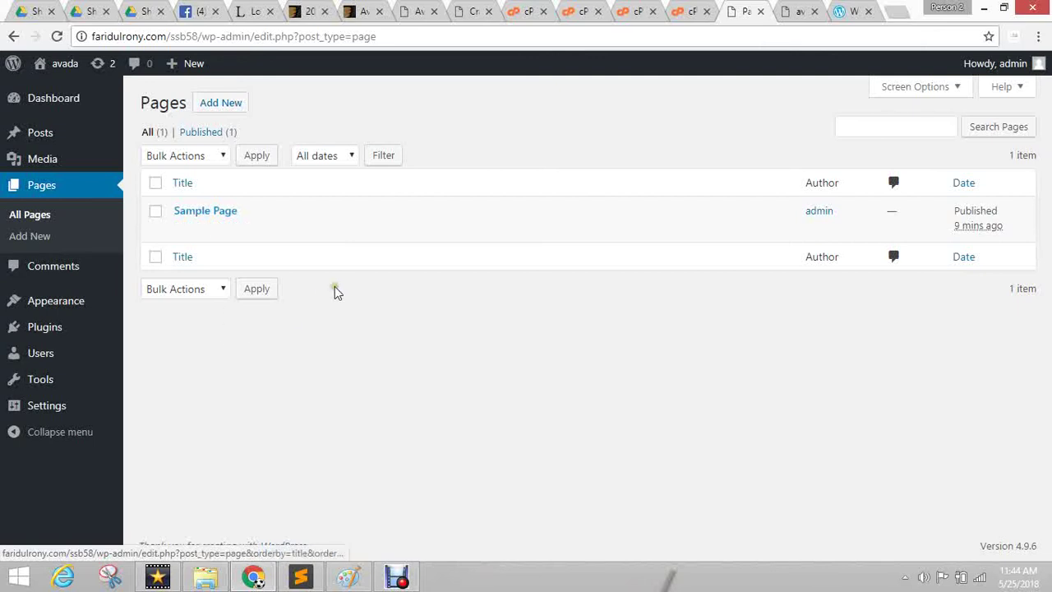
mouse_move(42, 134)
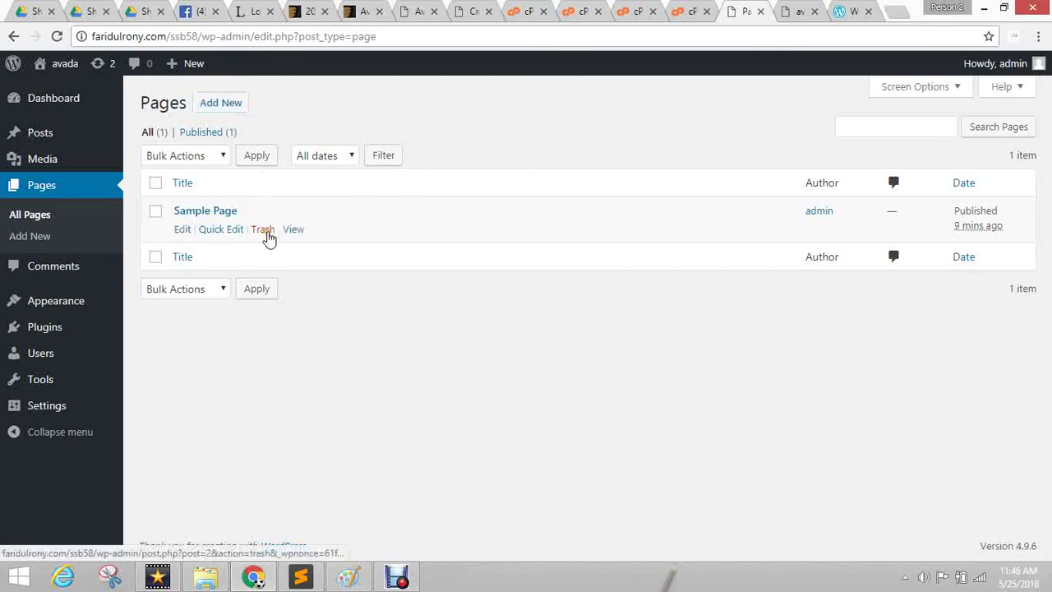
click(263, 230)
click(376, 331)
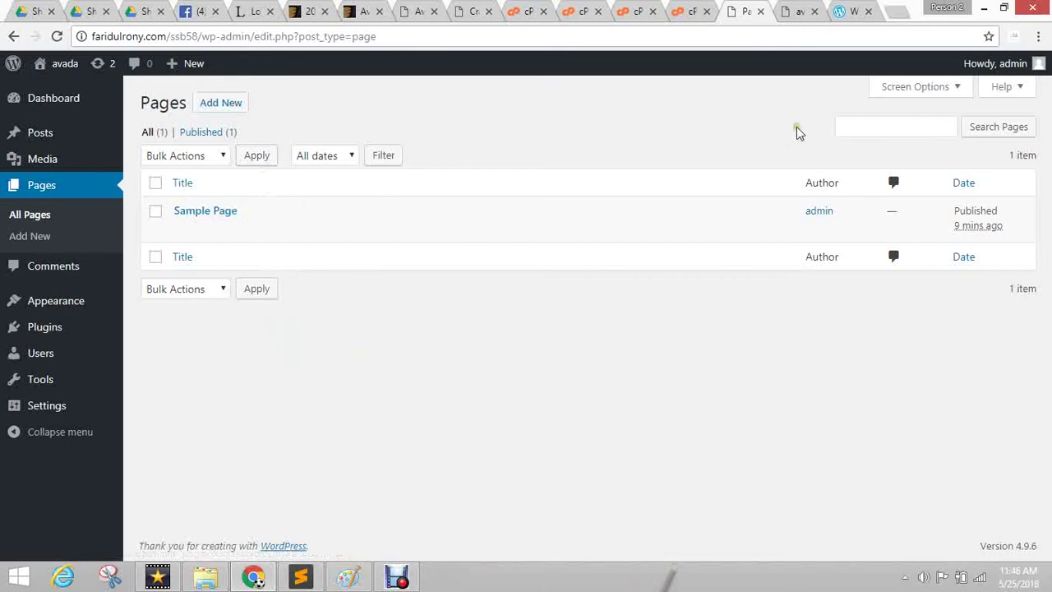
click(793, 12)
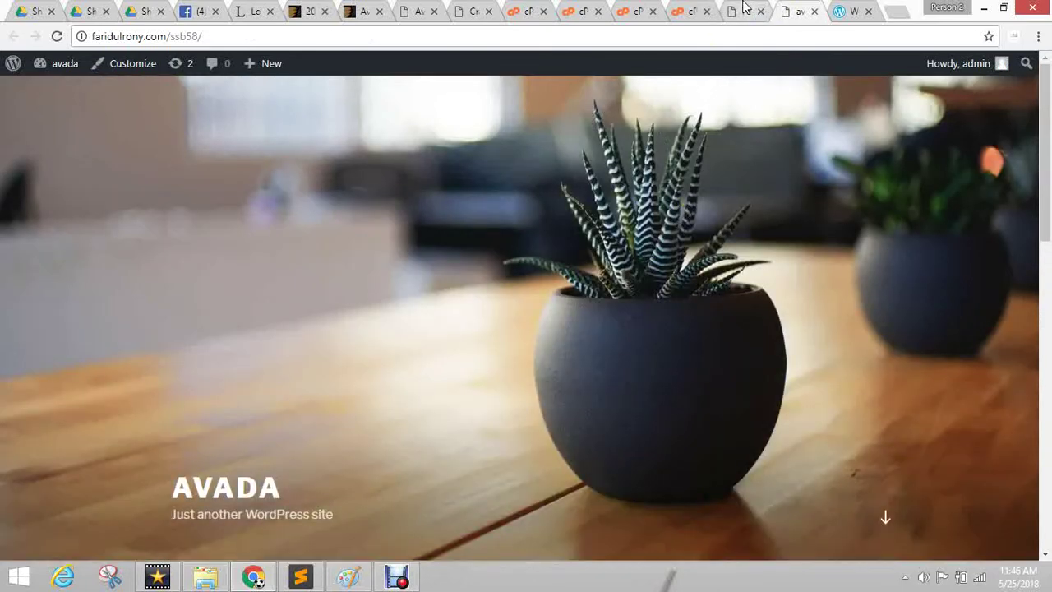
click(691, 10)
click(787, 9)
click(752, 12)
click(796, 12)
scroll(524, 261, down, 10)
scroll(178, 263, up, 5)
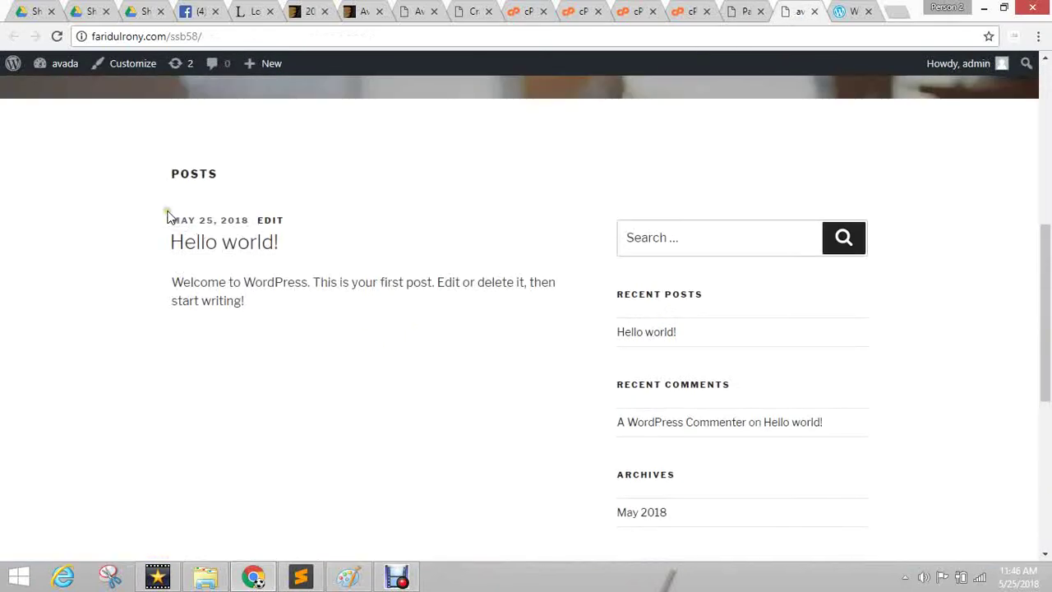
click(281, 310)
drag(266, 316, 159, 249)
click(23, 332)
click(752, 12)
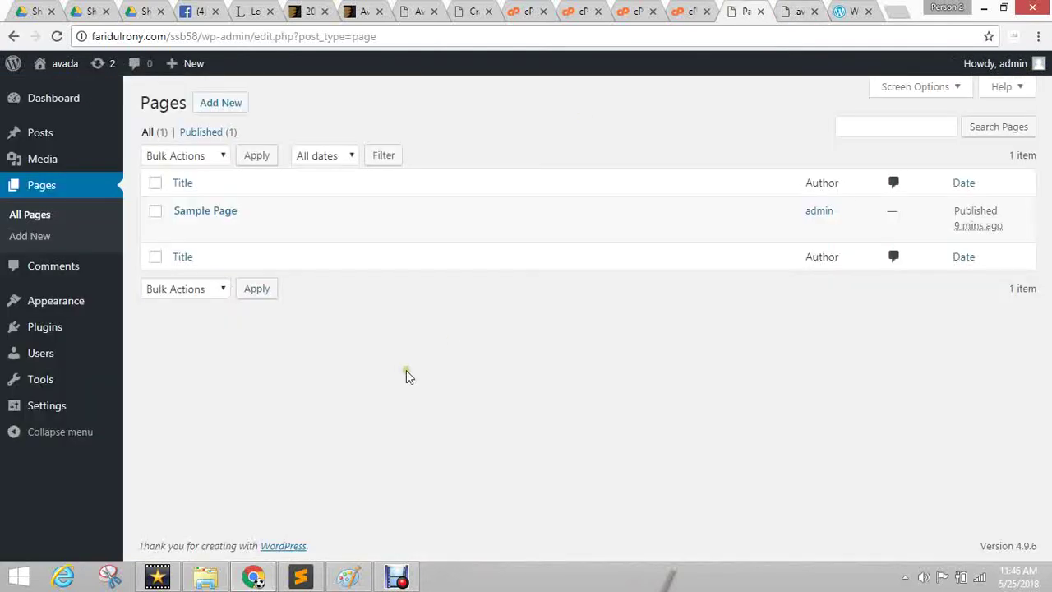
Move Sample Page and the Hello world! post to the Trash.
click(263, 230)
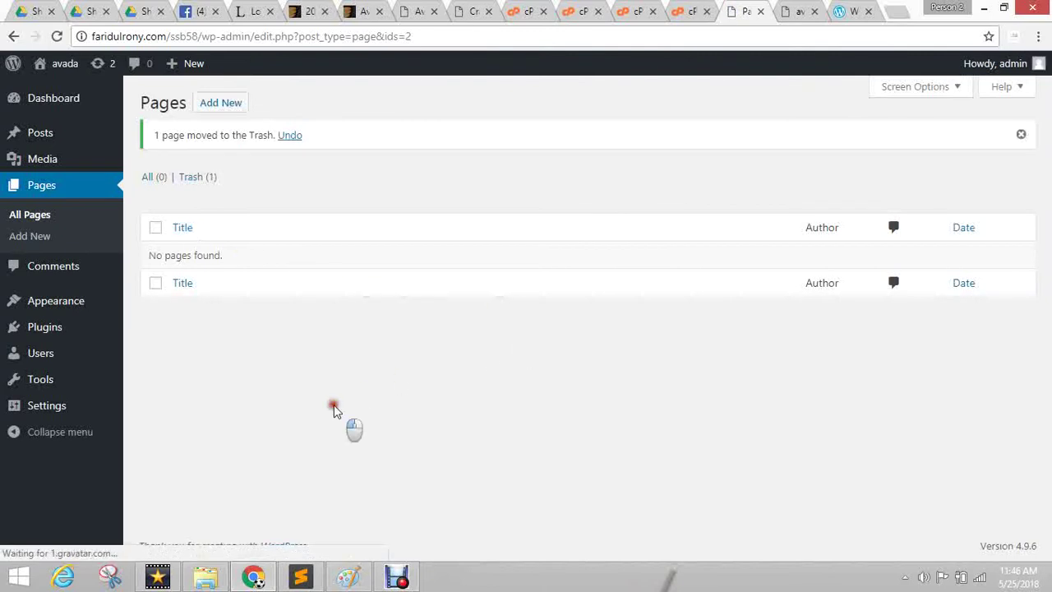
mouse_move(33, 140)
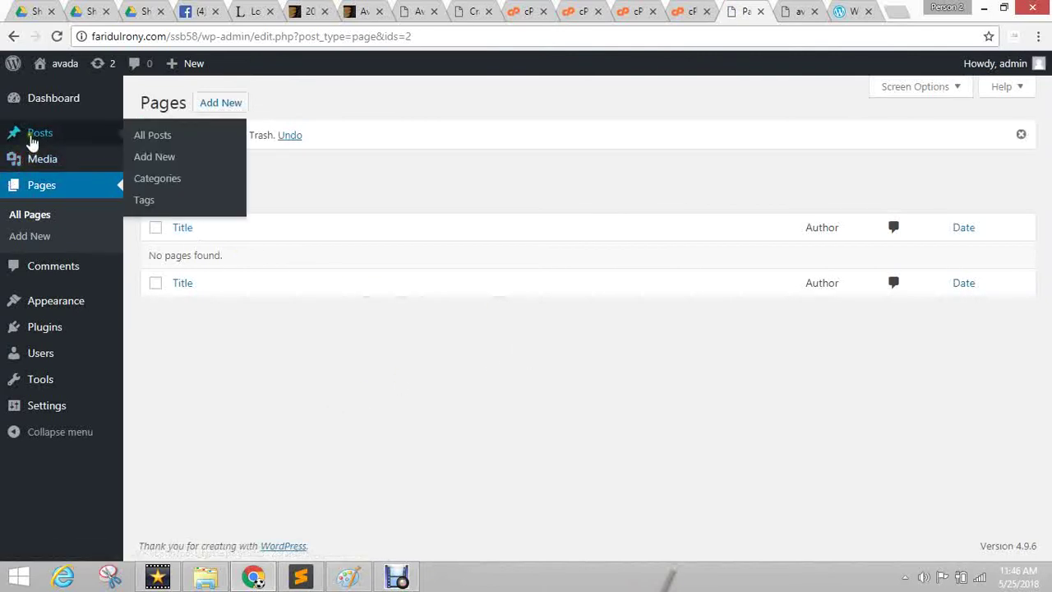
click(145, 137)
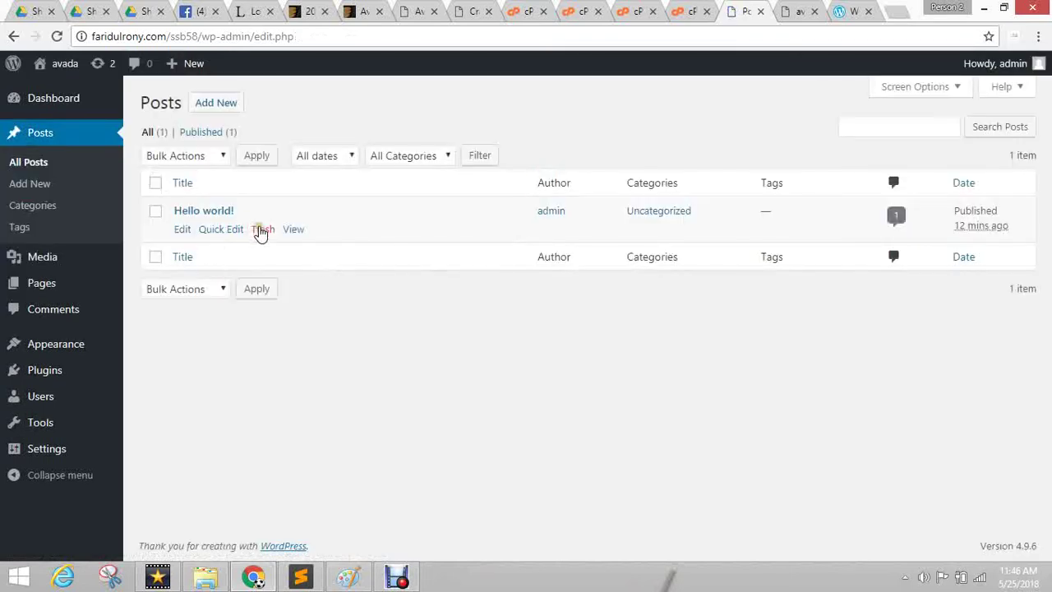
click(263, 230)
Check the Avada.zip upload and the front page's posts, then begin a new page.
click(676, 10)
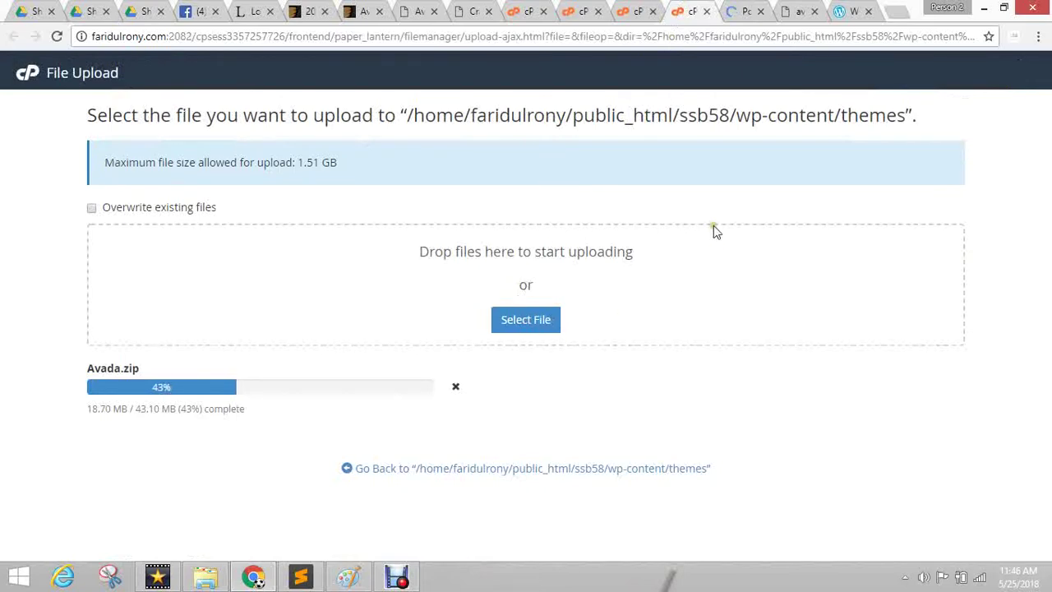
click(744, 10)
click(797, 10)
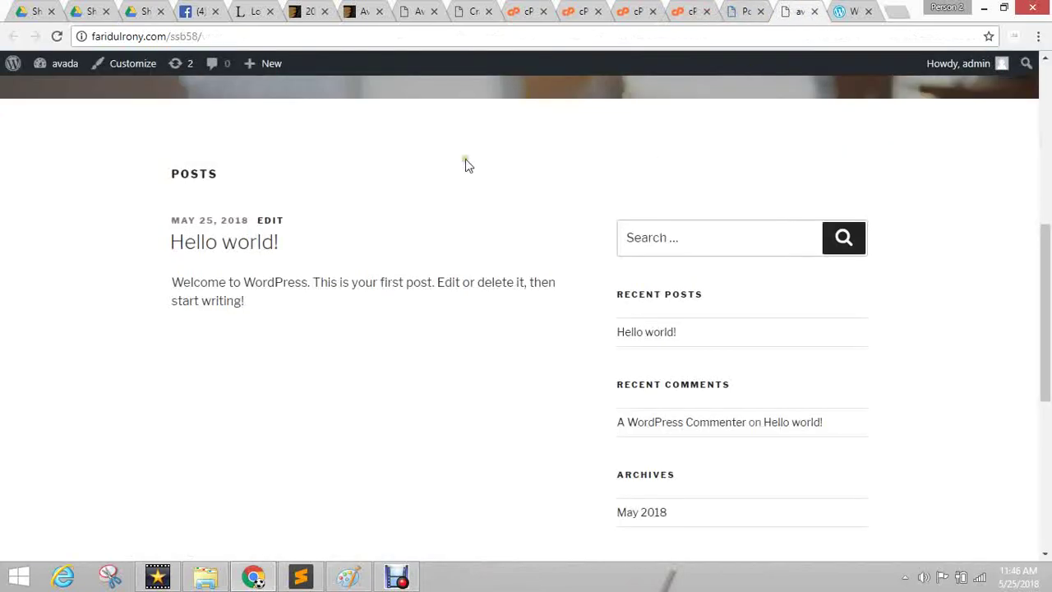
click(748, 10)
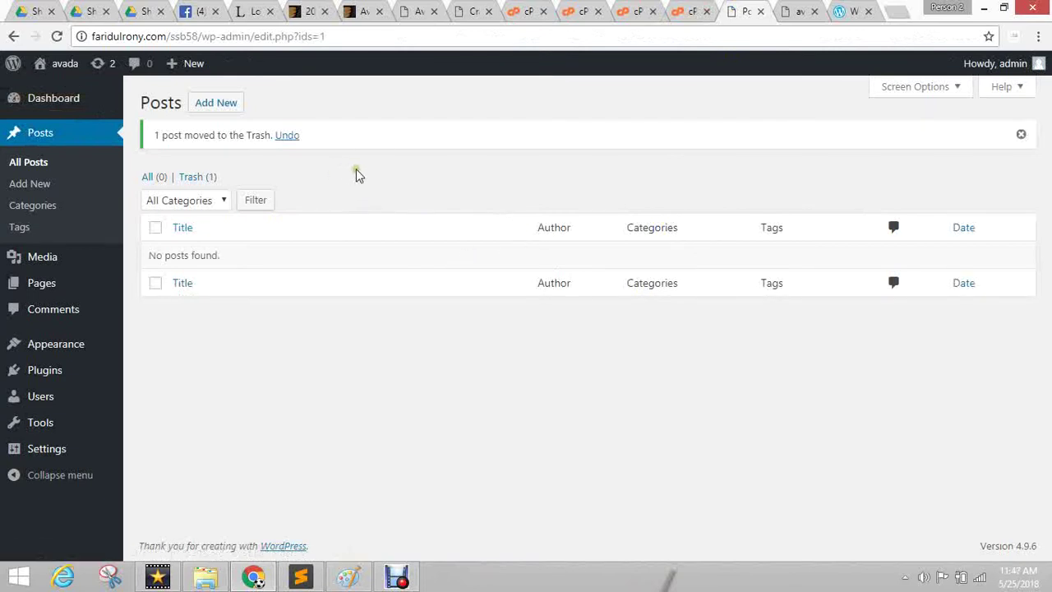
click(161, 311)
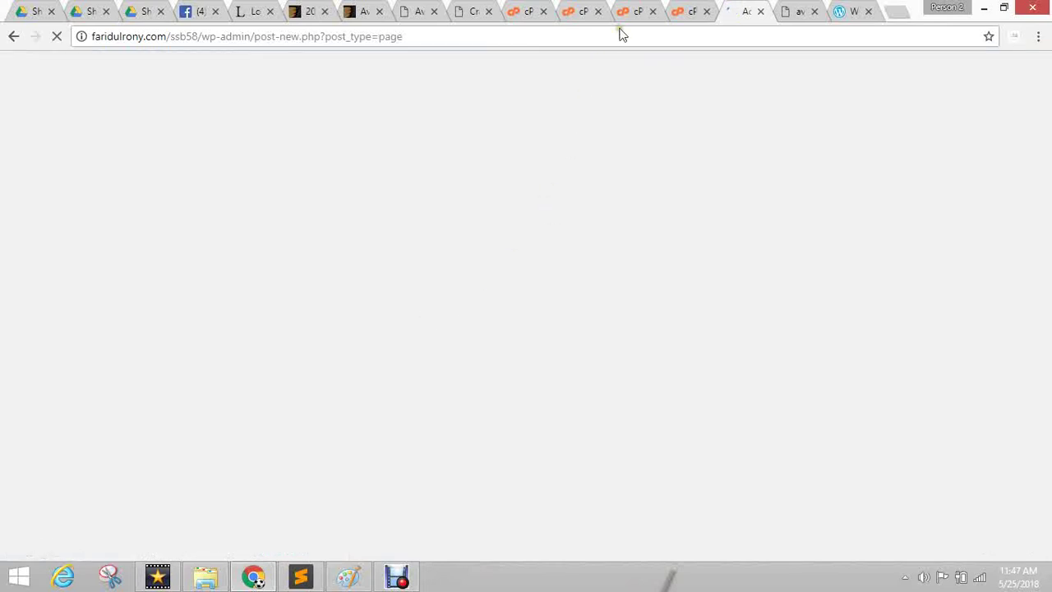
Check the Avada.zip upload, then title the new page 'home'.
click(697, 13)
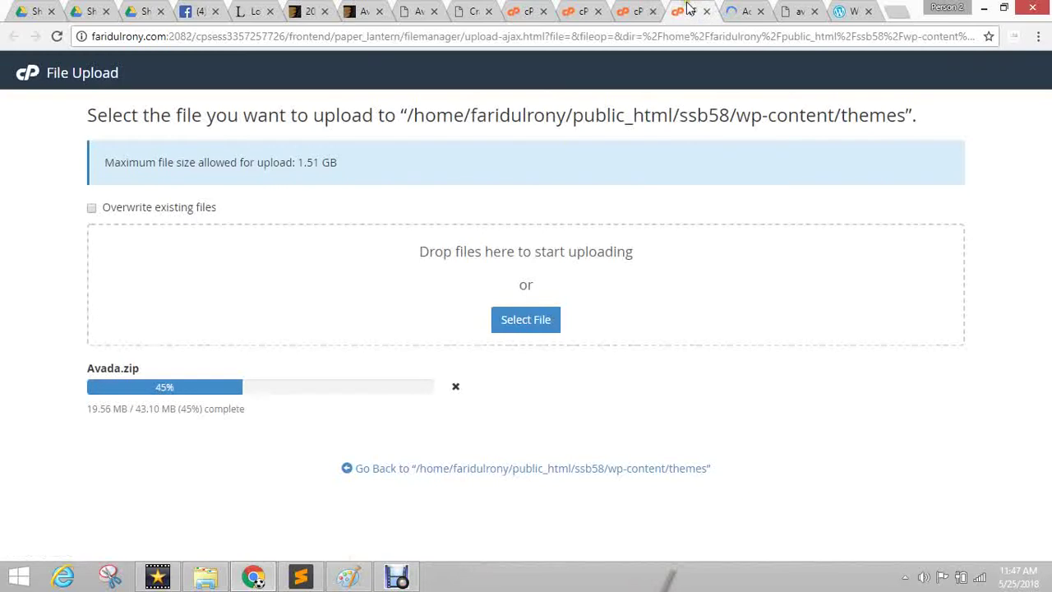
click(742, 11)
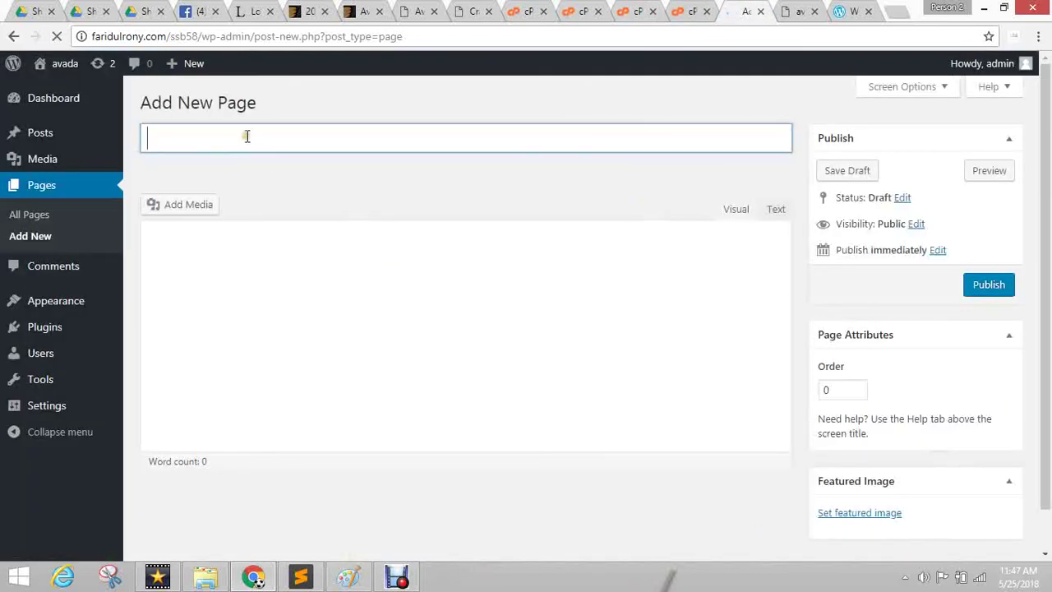
text(home)
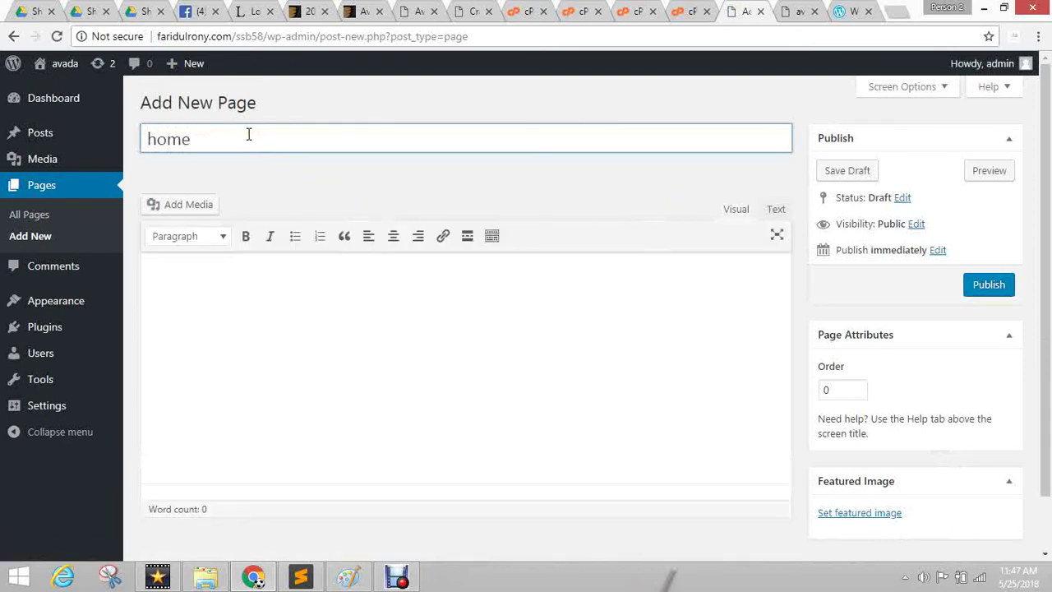
key(ctrl+a)
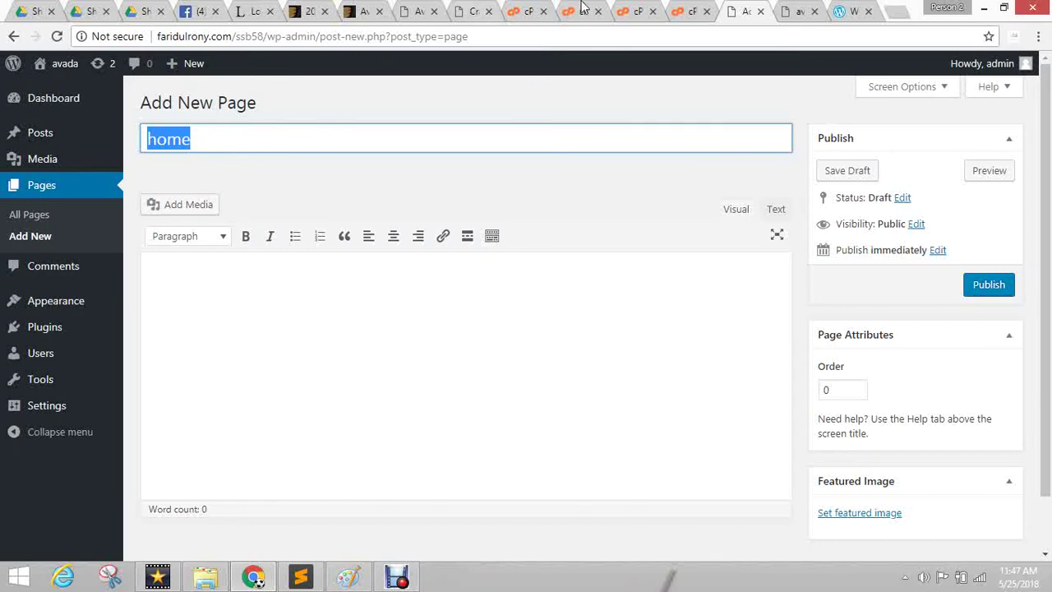
Compare the site front page with the 'home' editor and put the caret in the empty body.
click(810, 9)
scroll(141, 244, up, 5)
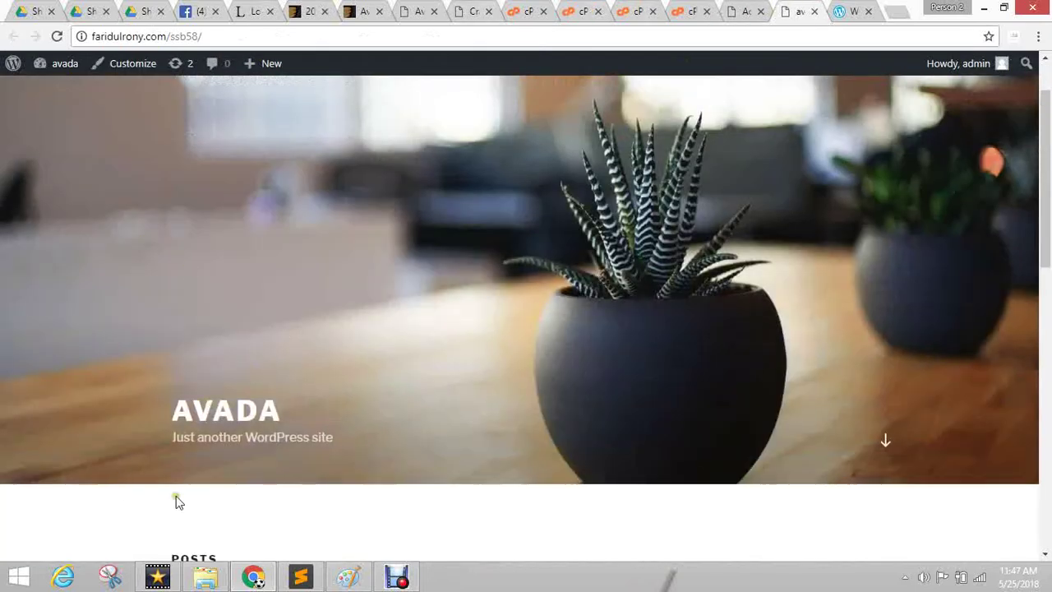
scroll(195, 458, down, 3)
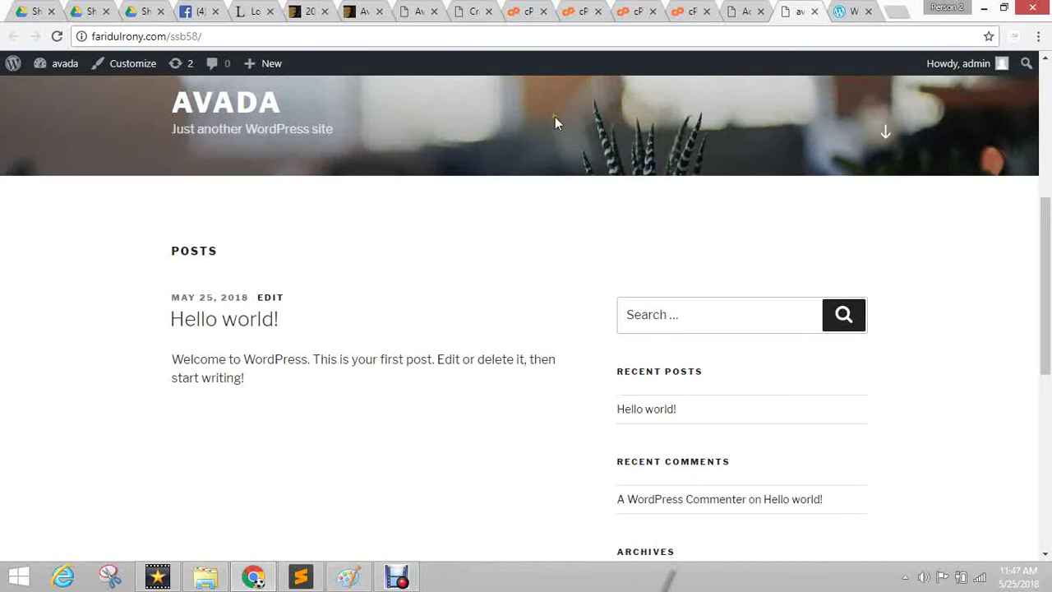
click(763, 10)
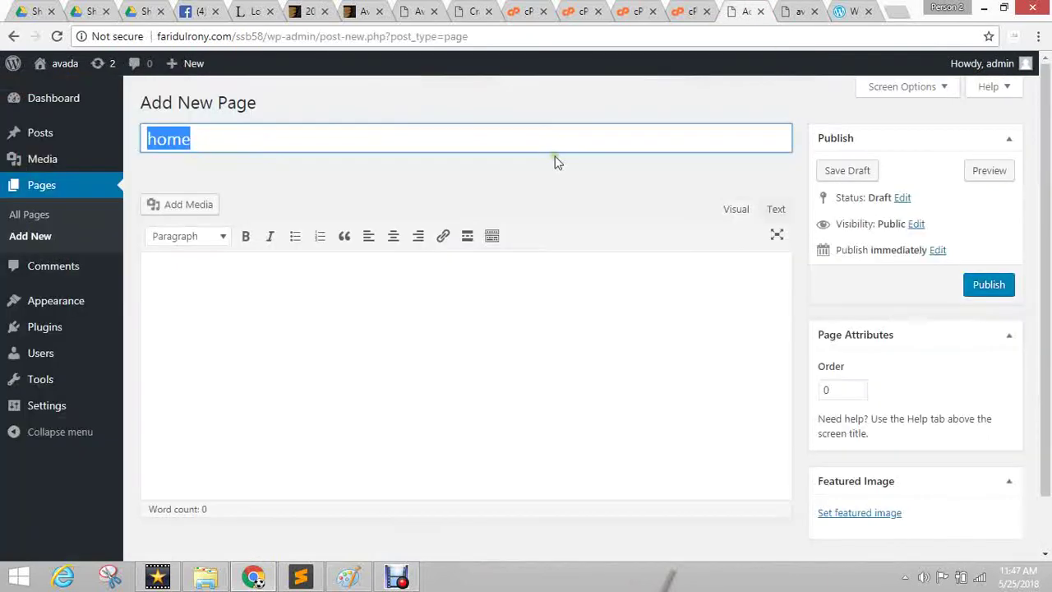
click(218, 134)
click(181, 137)
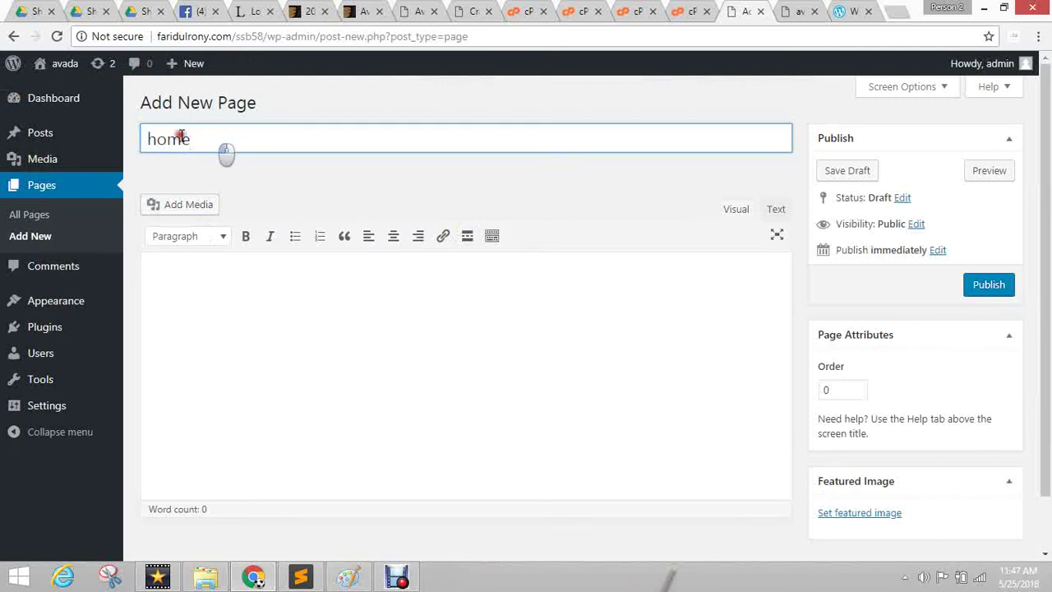
double_click(346, 141)
click(343, 142)
click(798, 11)
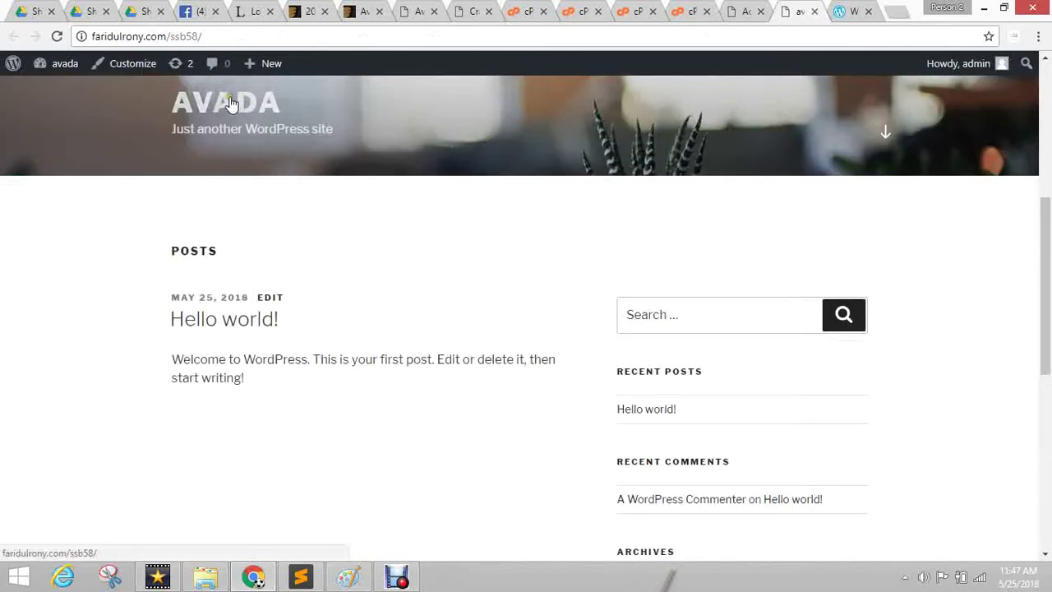
click(749, 10)
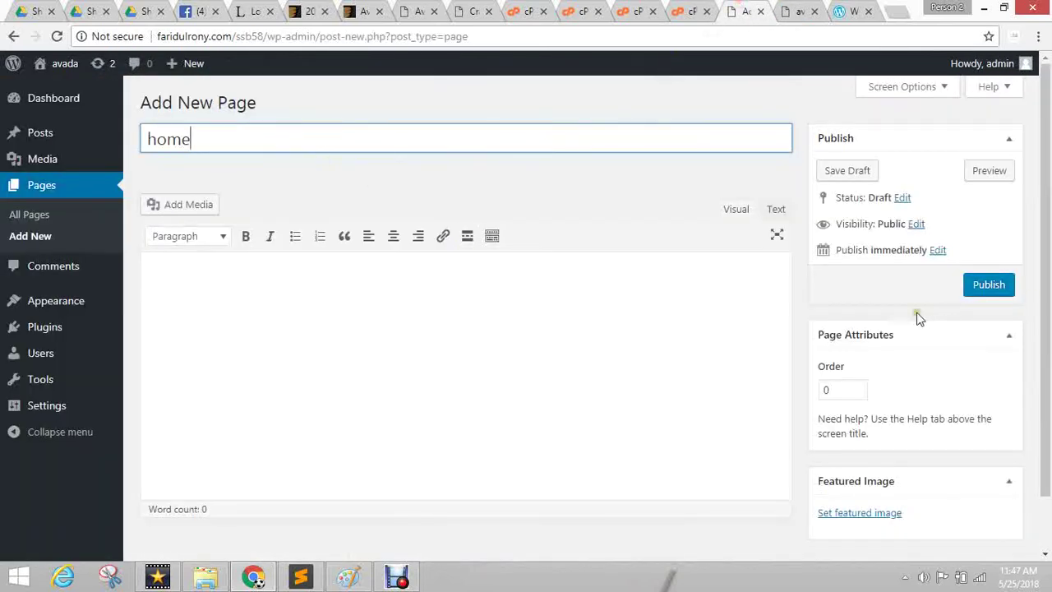
scroll(715, 223, down, 1)
click(570, 280)
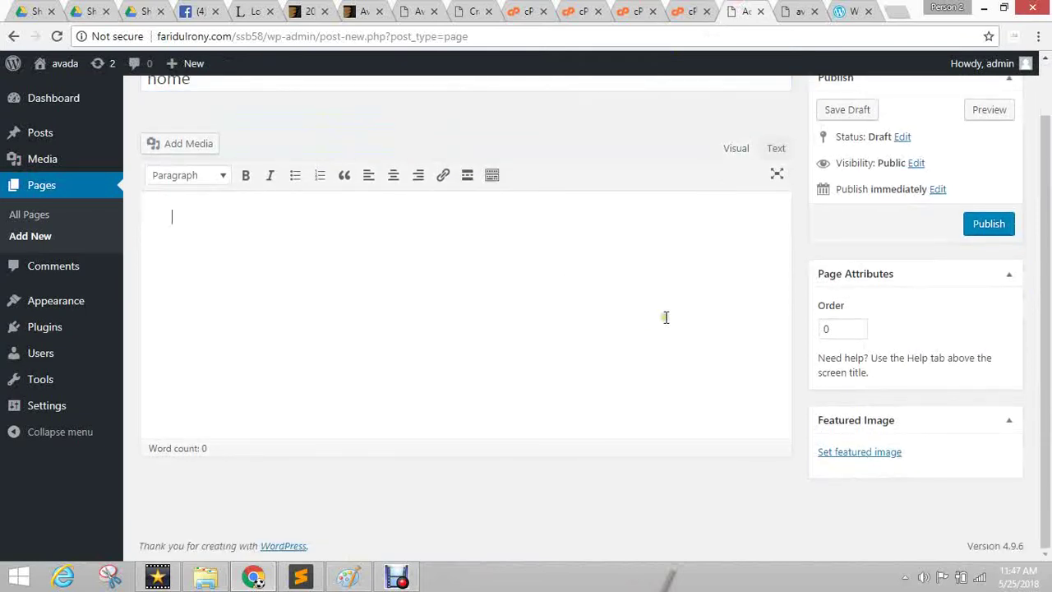
Generate a six-line Lorem ipsum paragraph in Sublime Text's index.html and copy it.
click(301, 579)
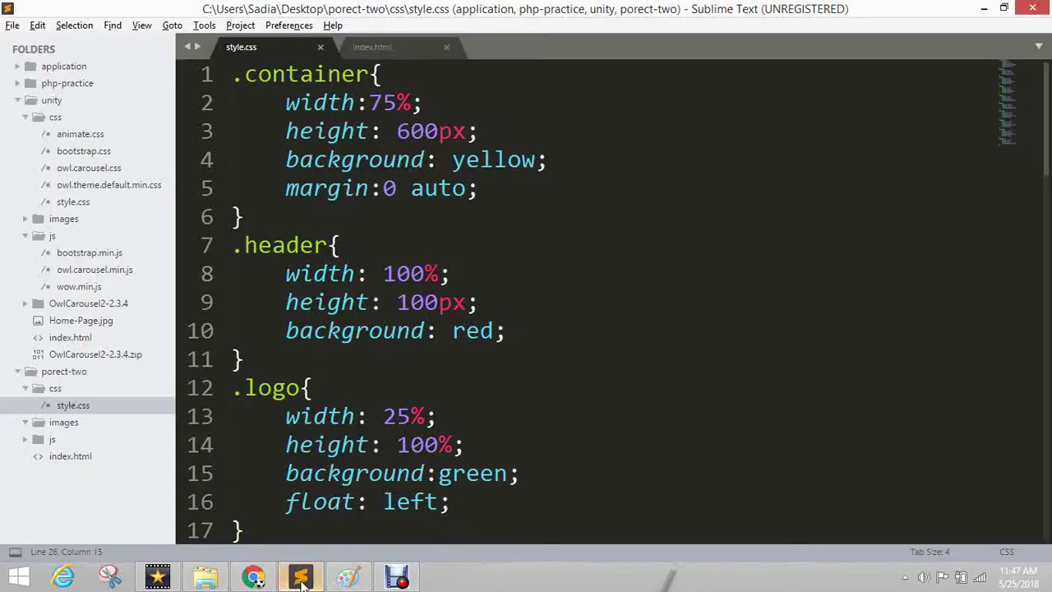
click(431, 49)
click(458, 215)
key(ctrl+a)
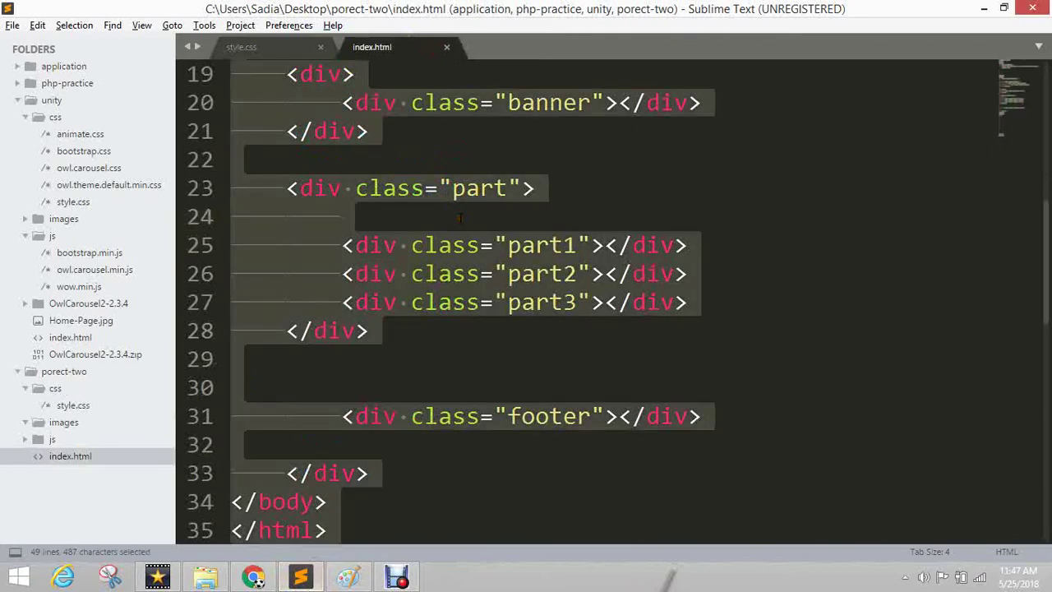
text(lorem)
key(Tab)
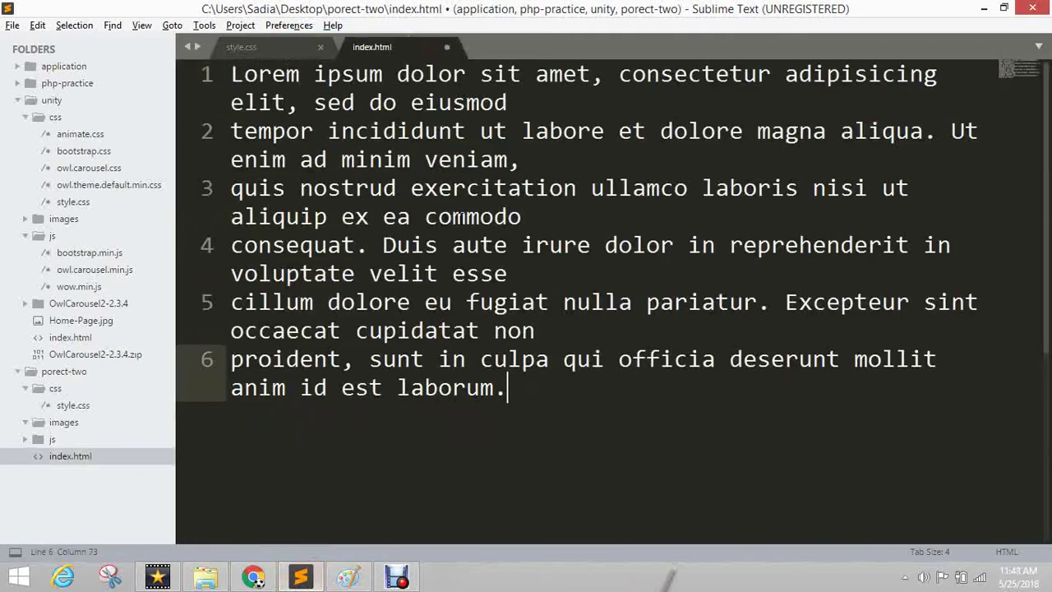
key(ctrl+a)
key(ctrl+c)
key(alt+Tab)
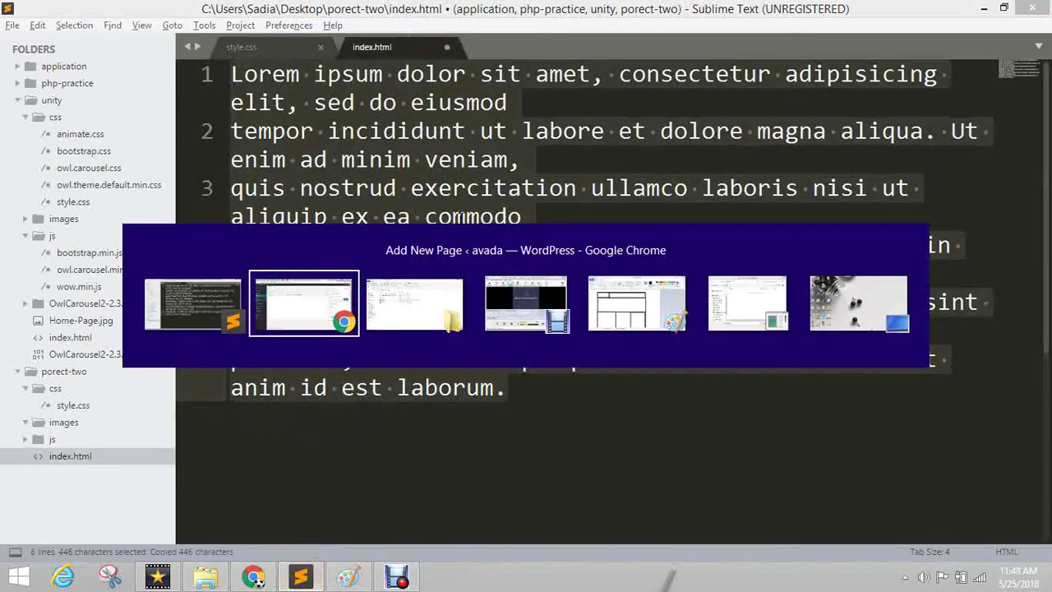
Paste the Lorem ipsum paragraph twice into the home page body and publish it.
key(ctrl+v)
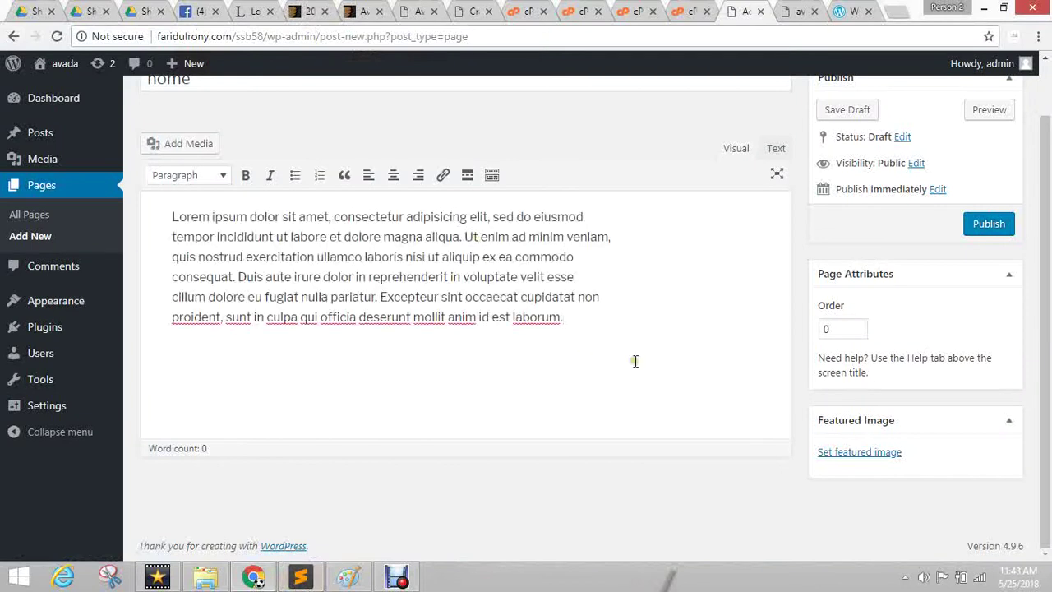
key(ctrl+v)
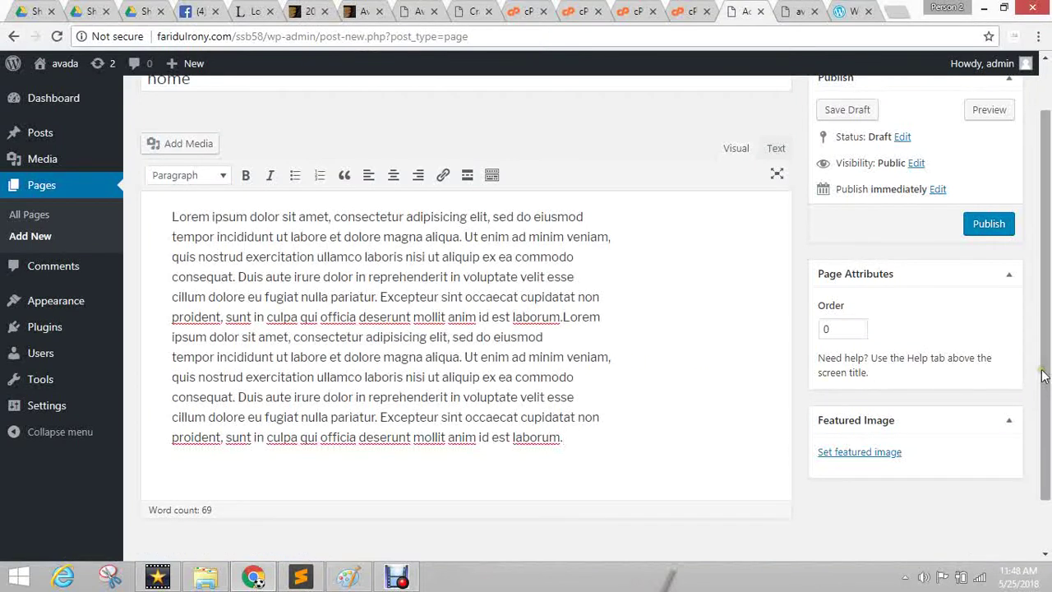
click(993, 225)
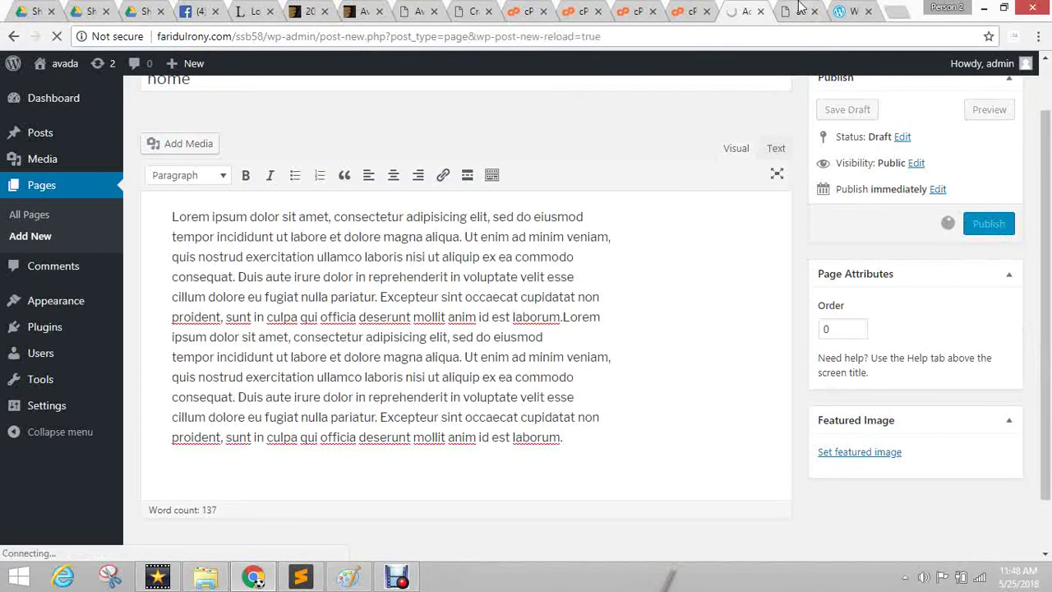
Look over the site front page and its leftover Hello world post text.
click(797, 11)
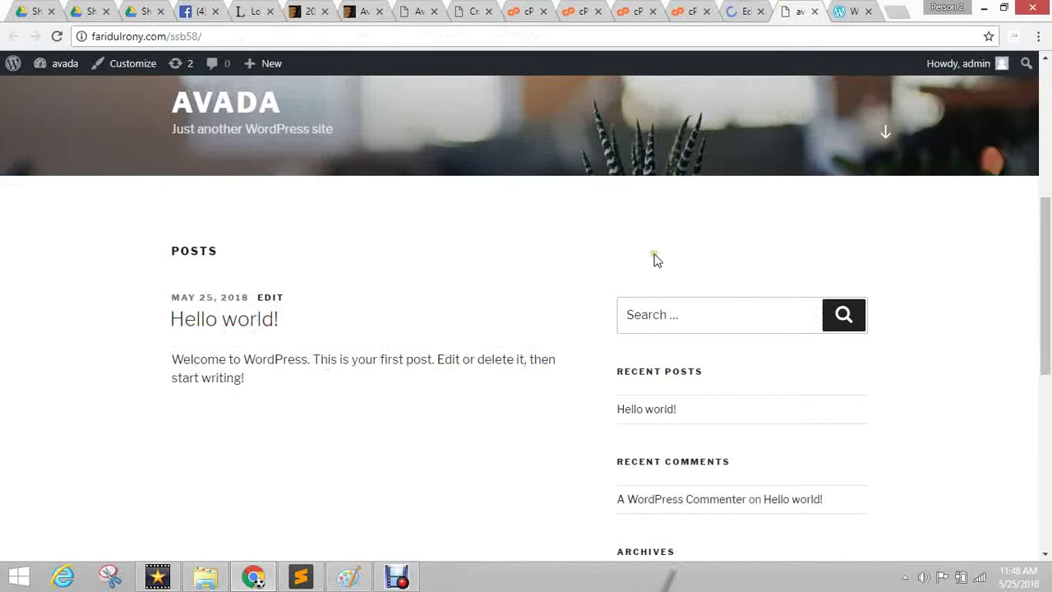
scroll(663, 222, up, 5)
click(742, 11)
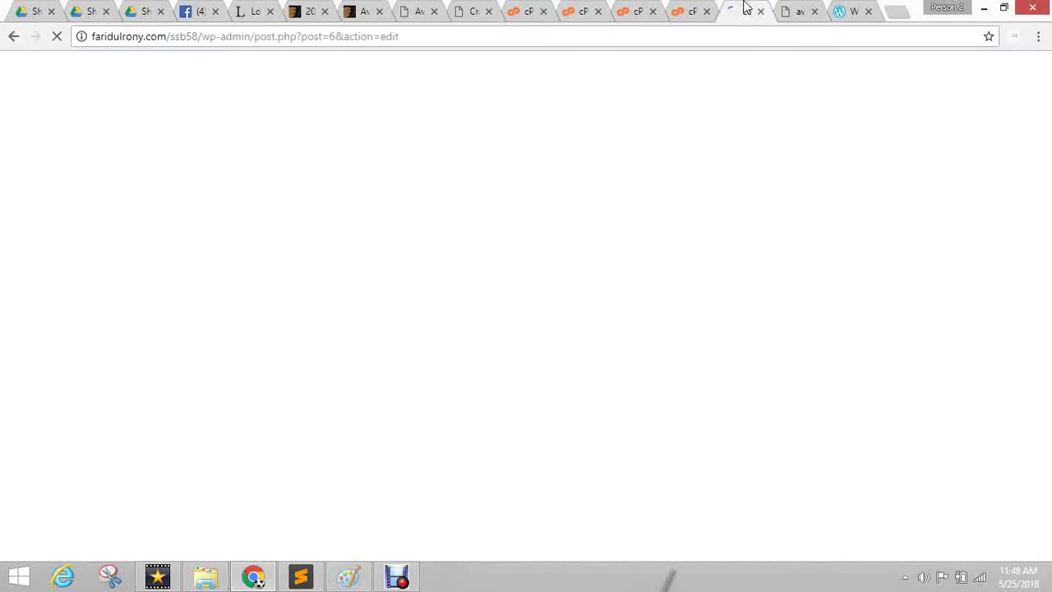
click(800, 12)
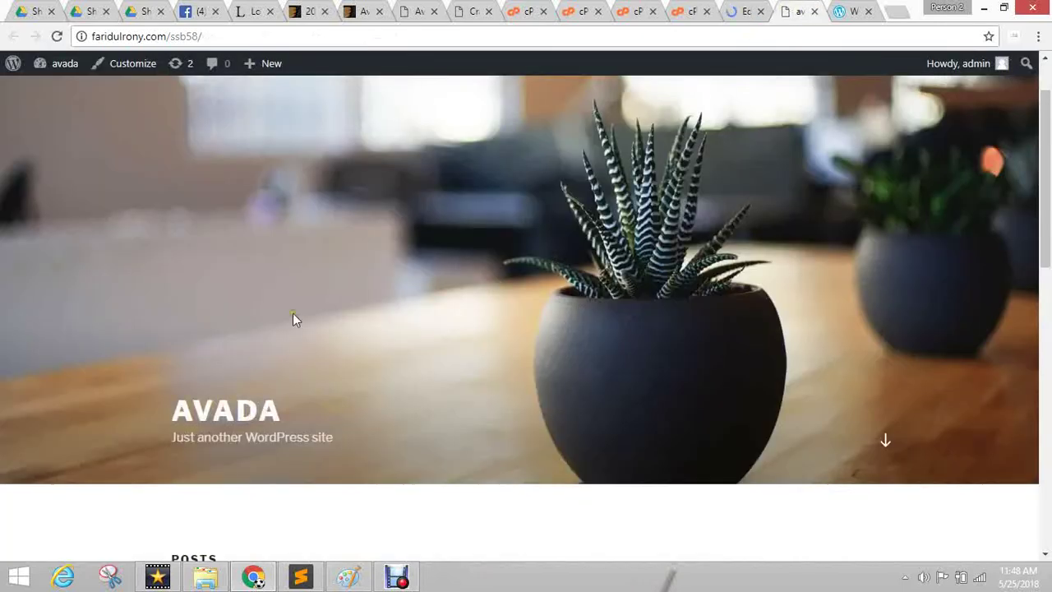
scroll(94, 369, down, 3)
drag(109, 249, 383, 460)
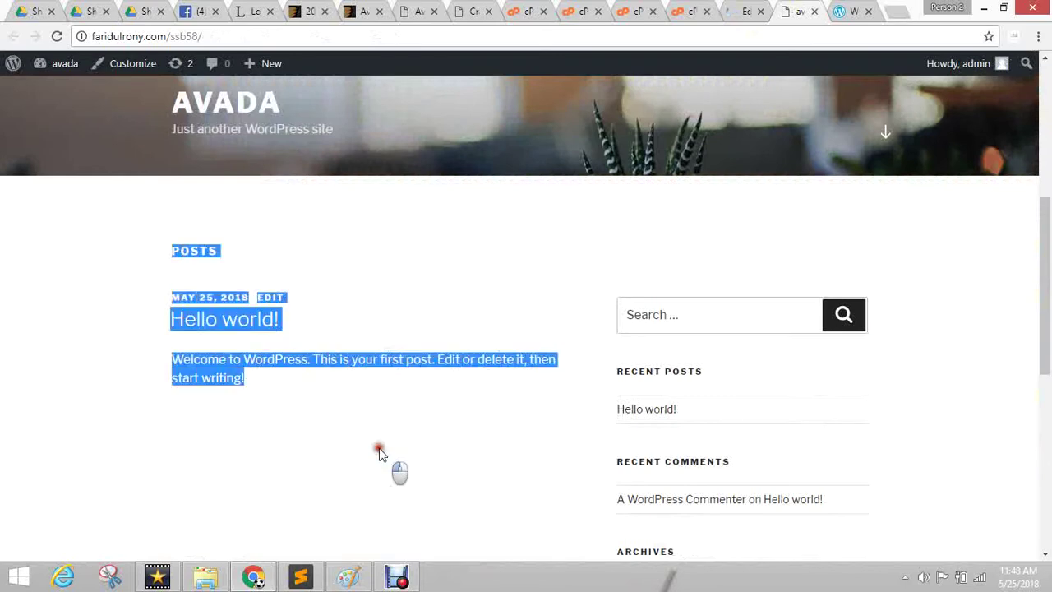
click(380, 452)
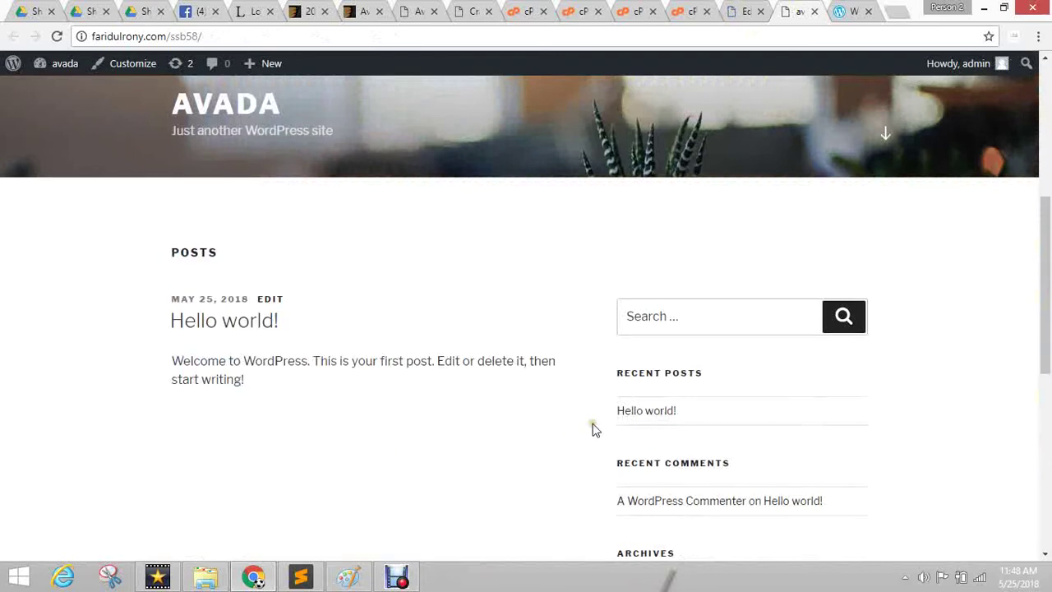
scroll(594, 428, up, 5)
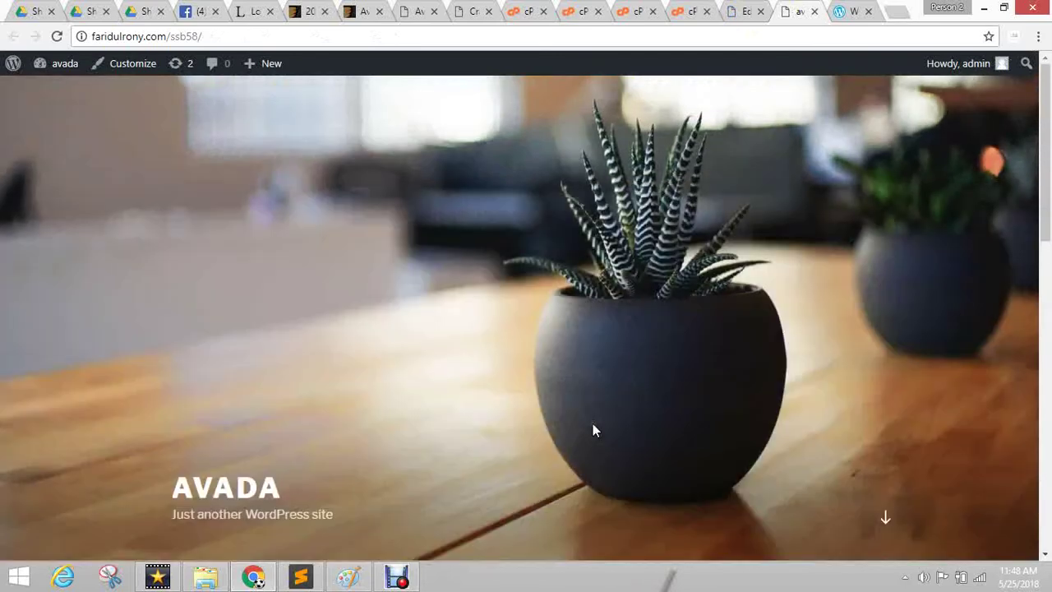
click(742, 12)
click(799, 12)
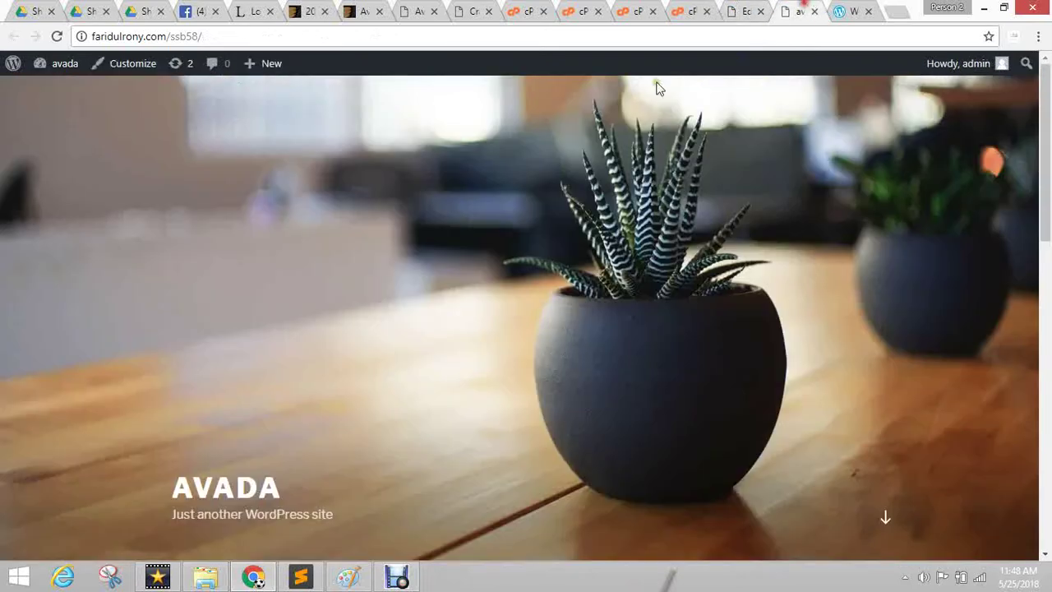
Reload the site front page and scroll through it.
click(56, 36)
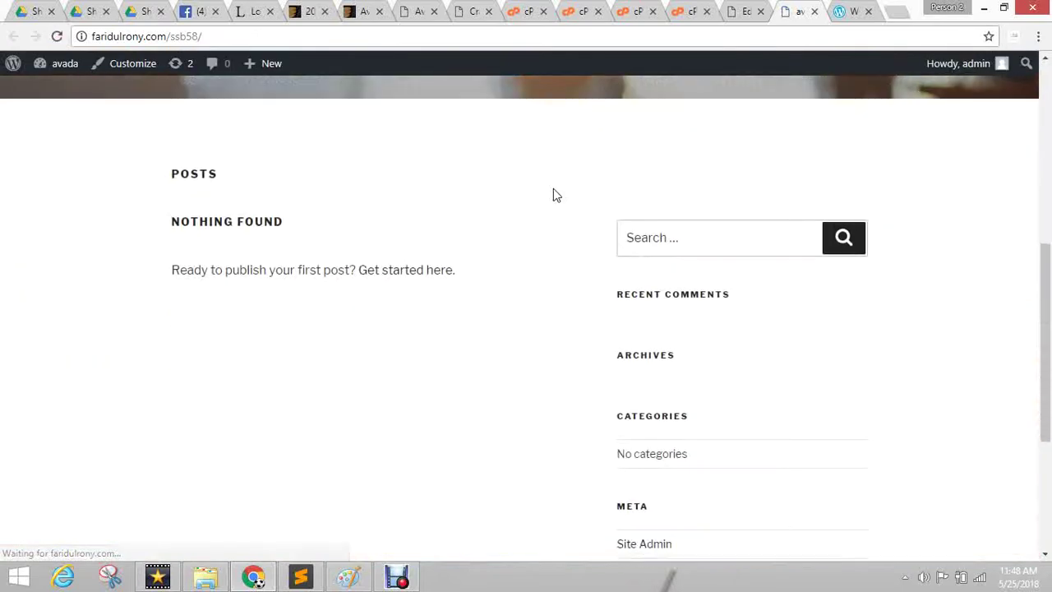
scroll(360, 266, down, 3)
scroll(465, 207, up, 4)
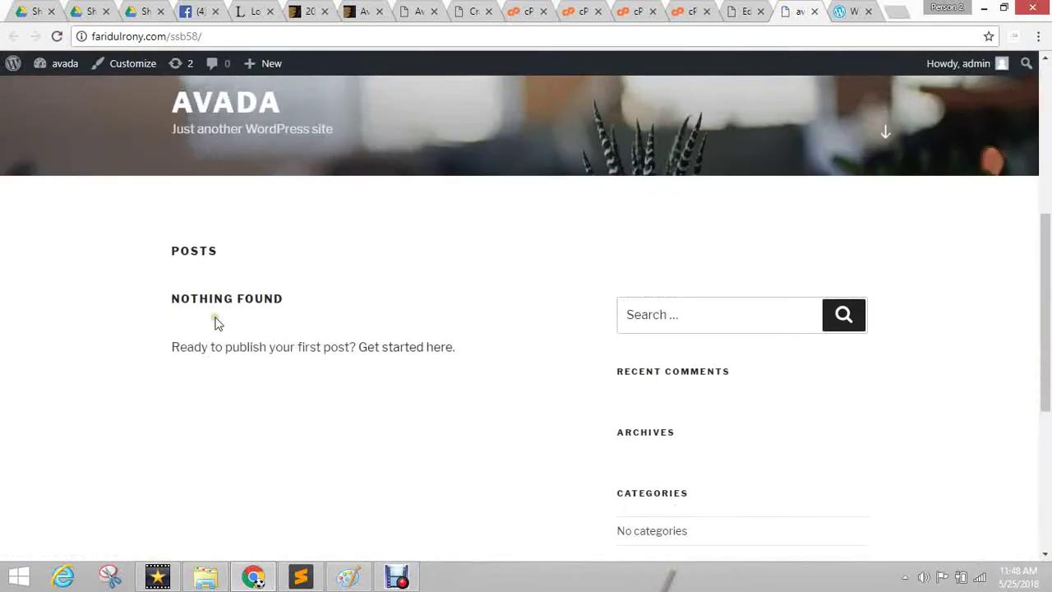
scroll(197, 313, up, 5)
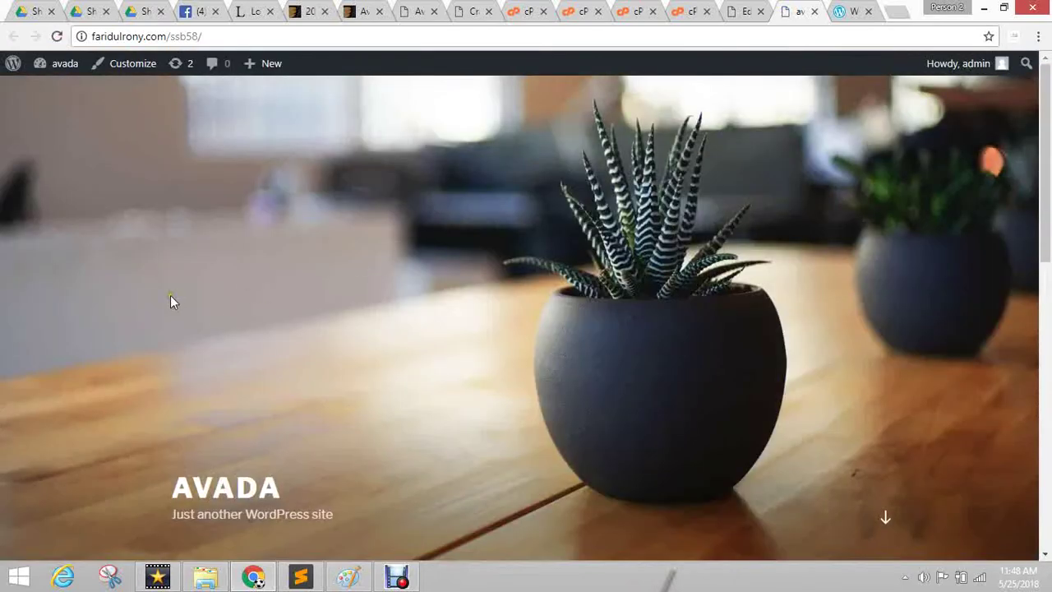
click(205, 36)
click(211, 35)
Check the theme upload and open the twentysixteen theme folder in File Manager.
click(680, 8)
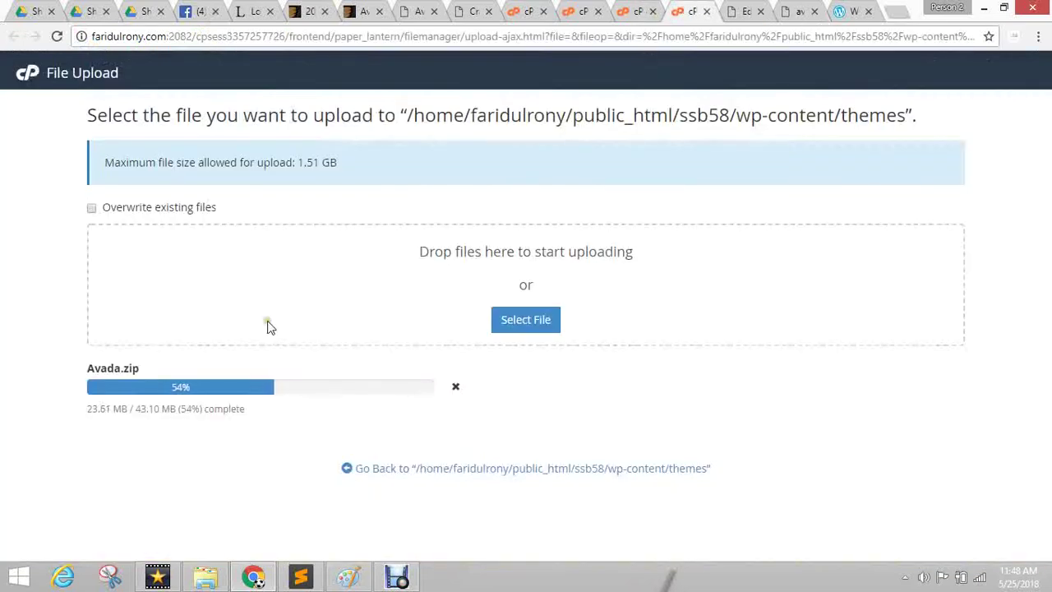
click(641, 10)
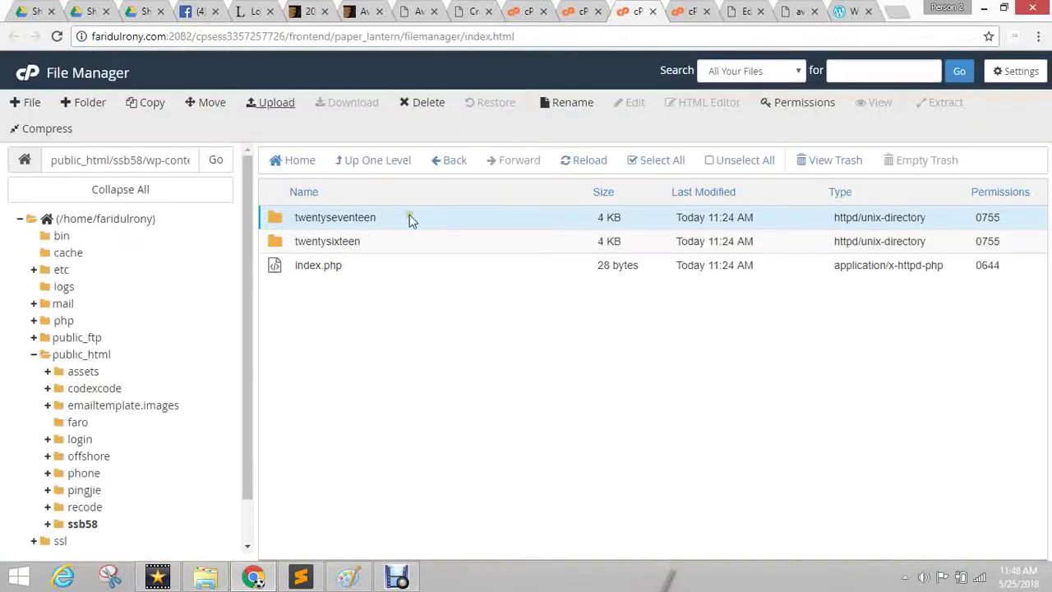
double_click(296, 240)
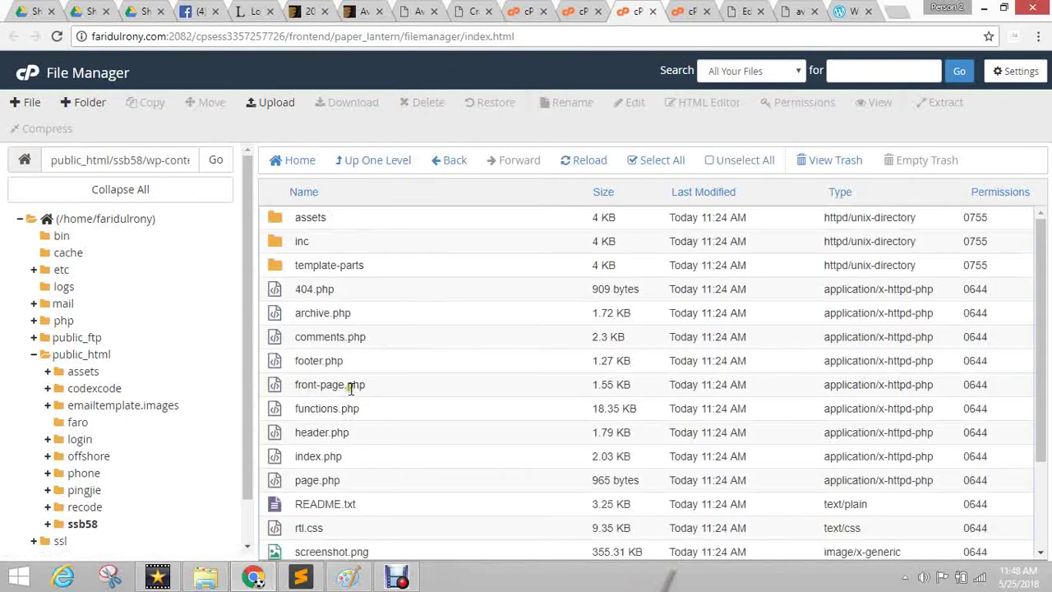
Step through front-page.php, functions.php, header.php, index.php and page.php.
click(329, 385)
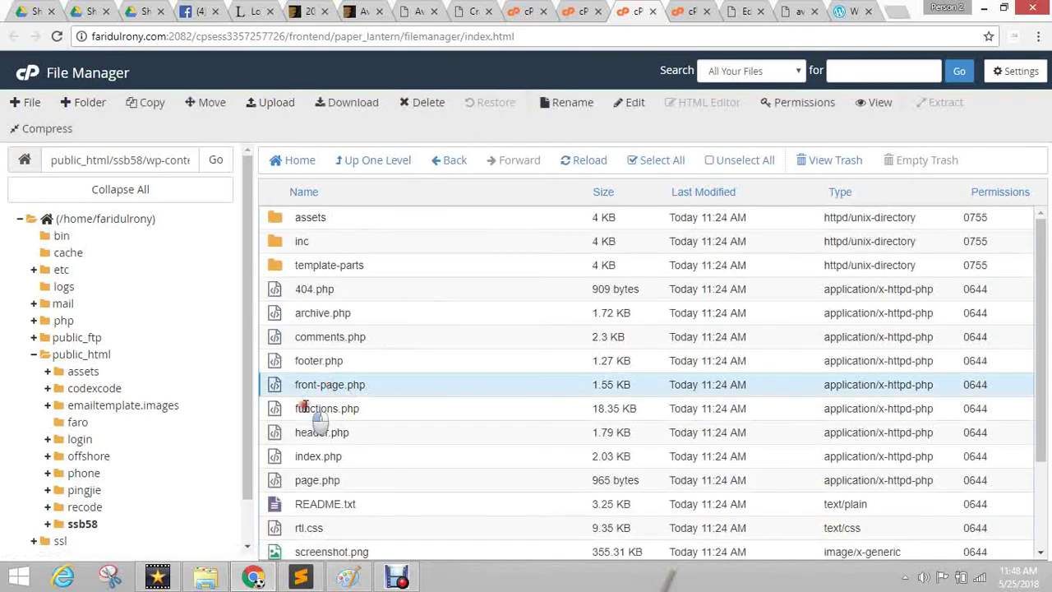
click(305, 407)
click(314, 431)
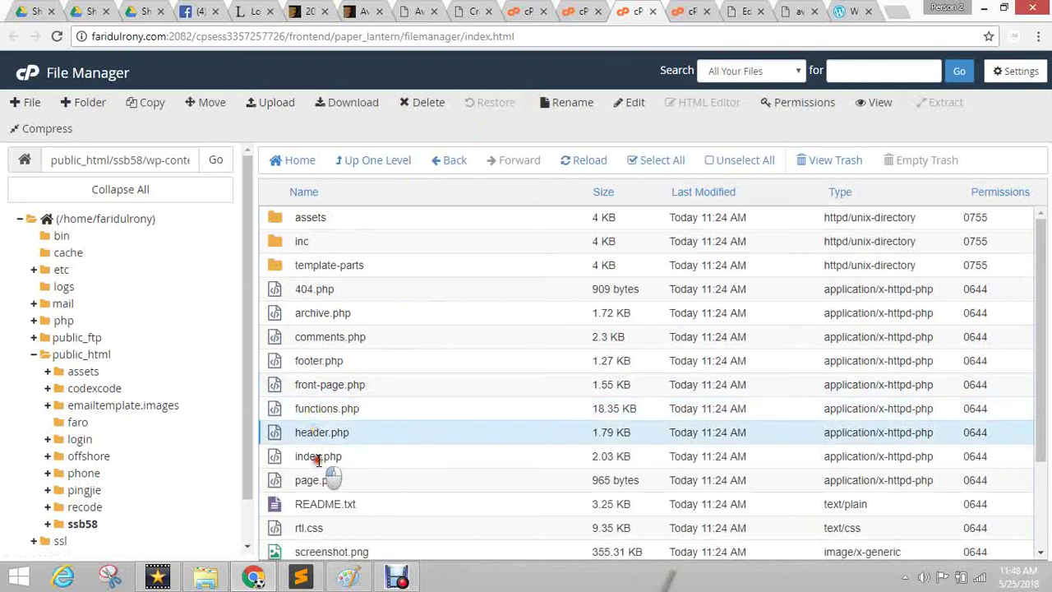
click(323, 460)
click(322, 482)
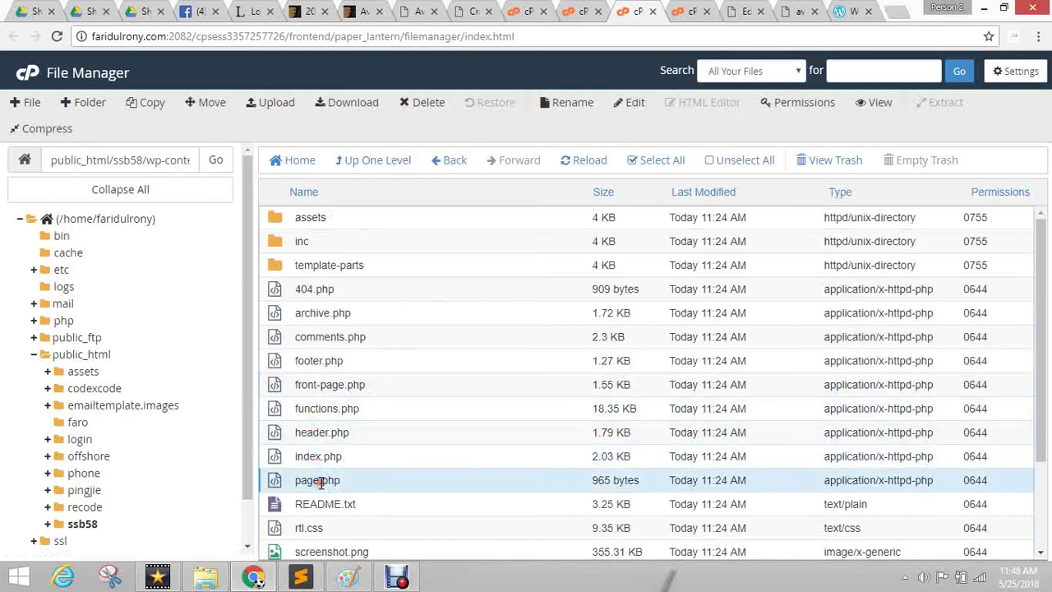
scroll(325, 444, down, 1)
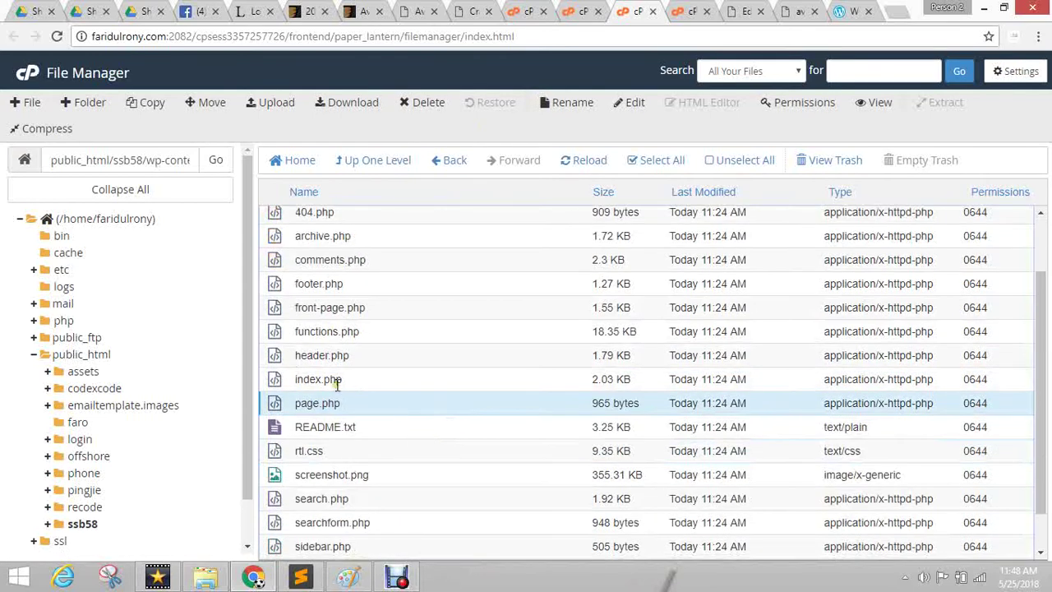
scroll(337, 386, up, 1)
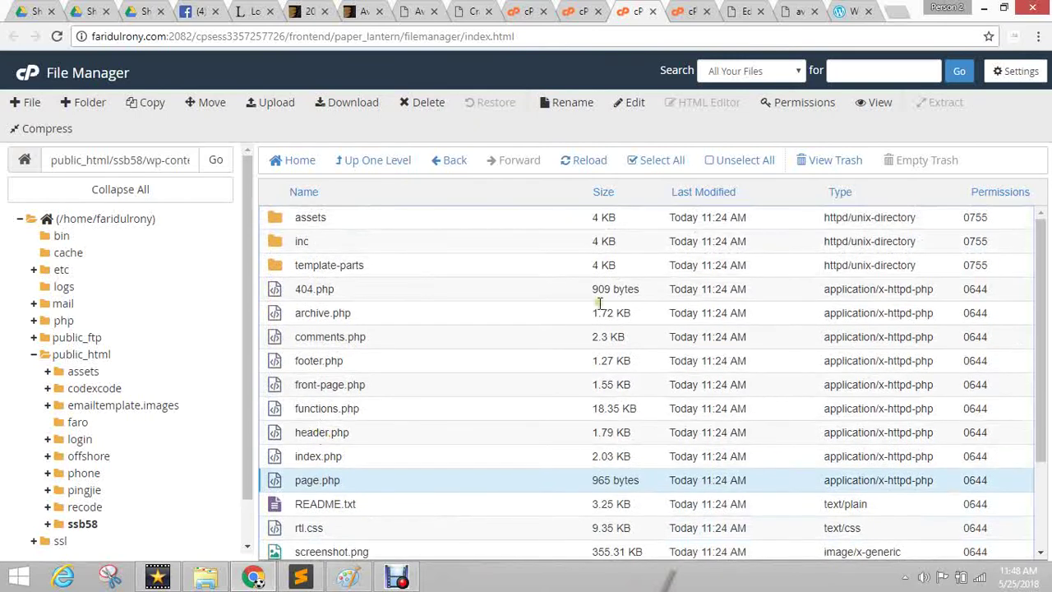
click(329, 383)
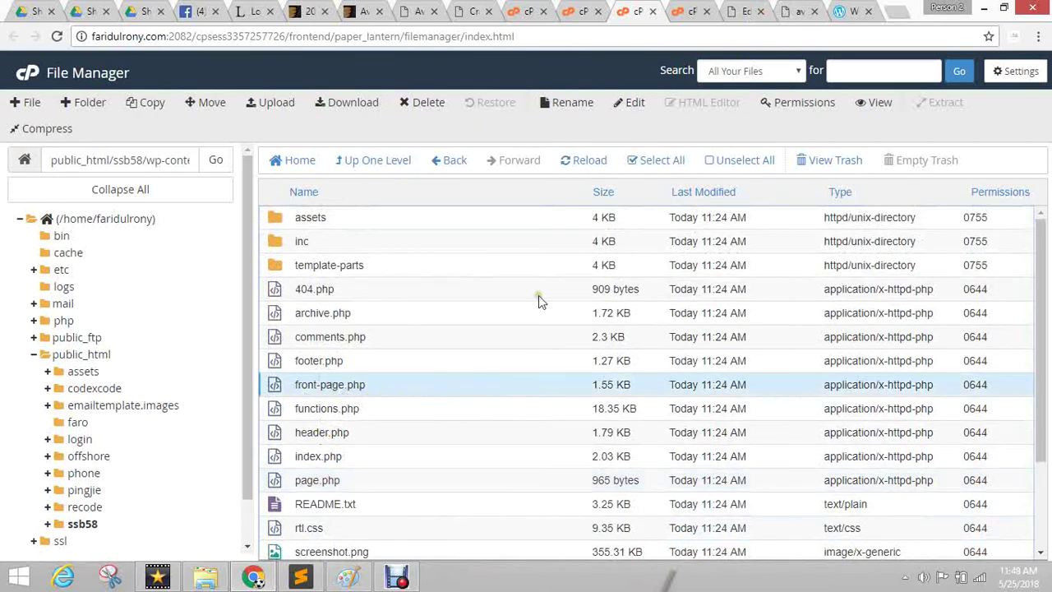
click(799, 11)
Check the Avada.zip upload progress and return to the home page editor.
scroll(200, 386, down, 6)
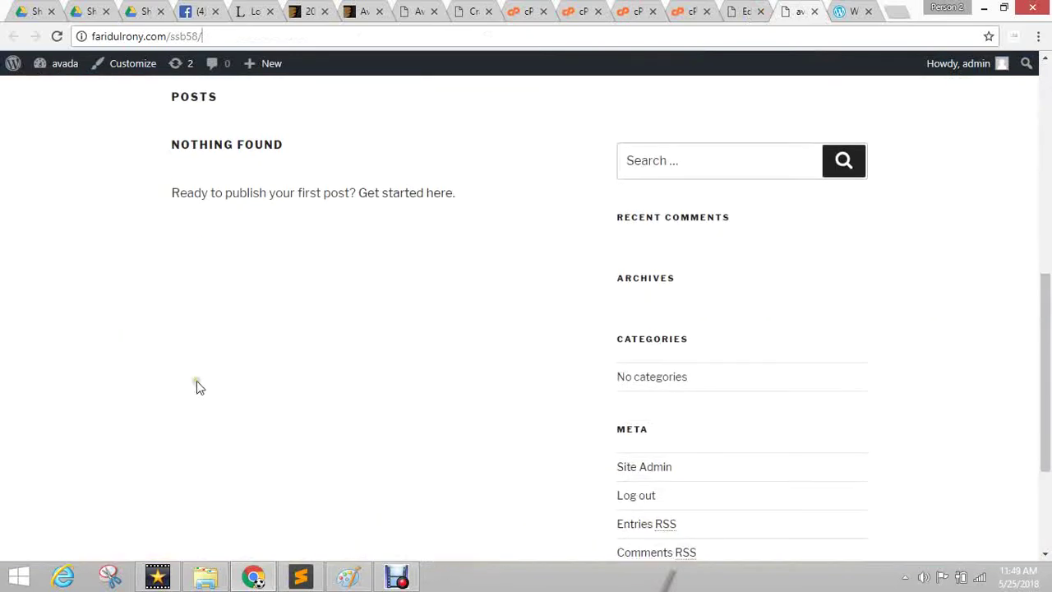
scroll(350, 307, up, 5)
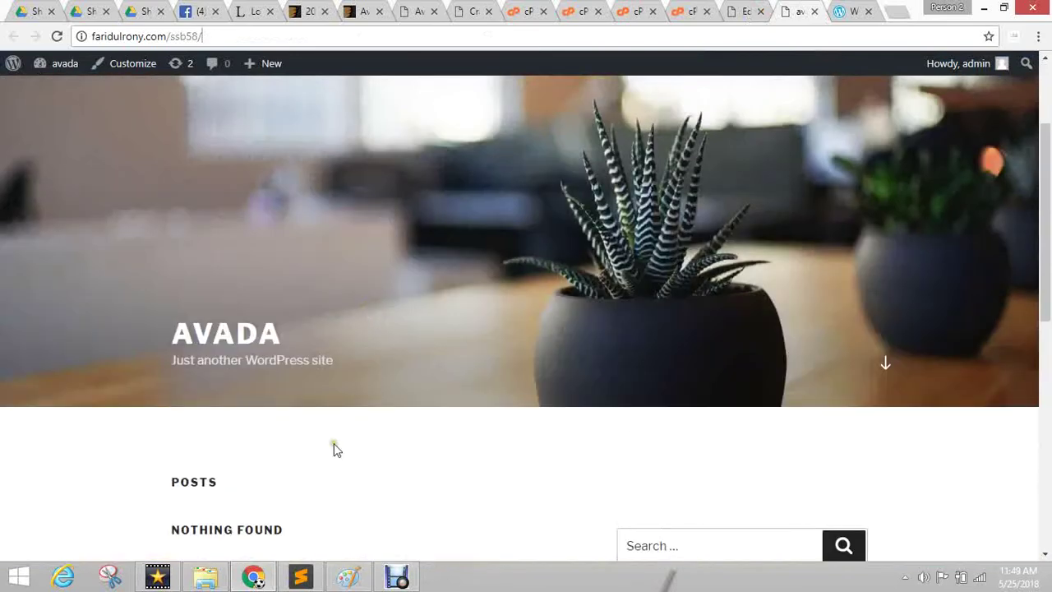
click(745, 11)
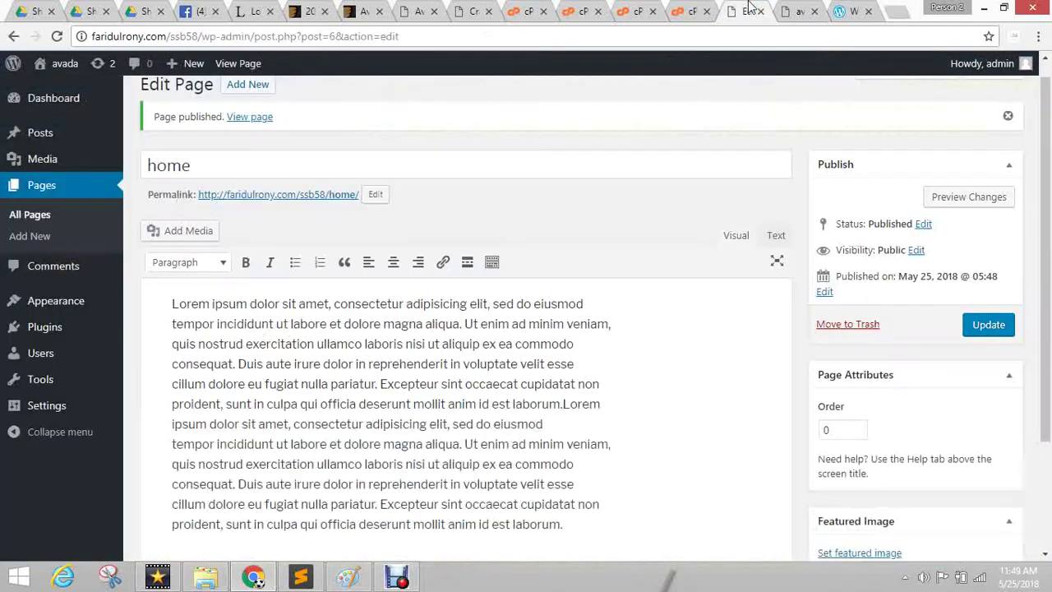
click(697, 9)
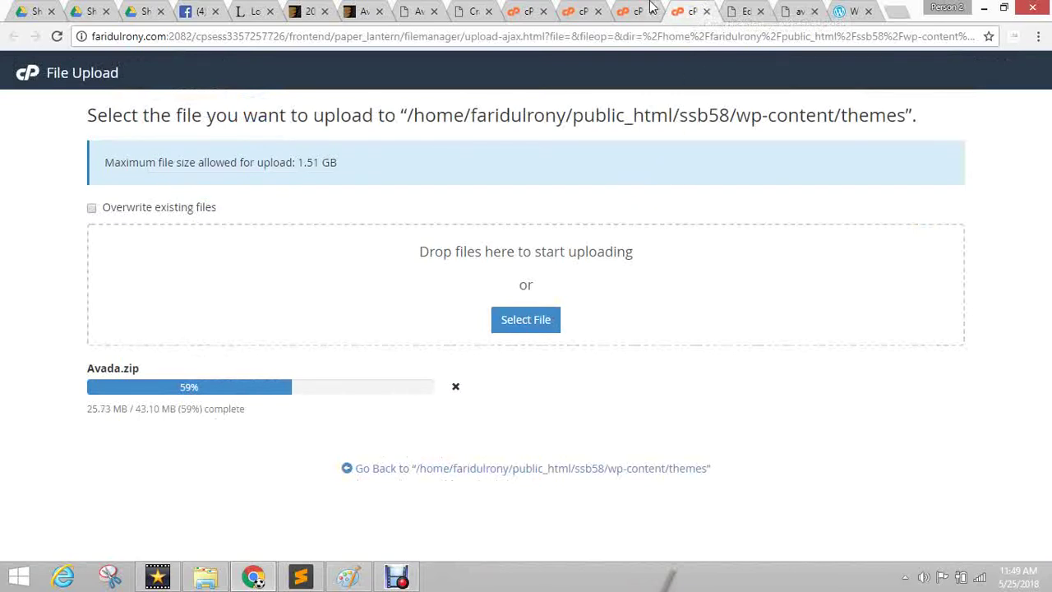
click(746, 10)
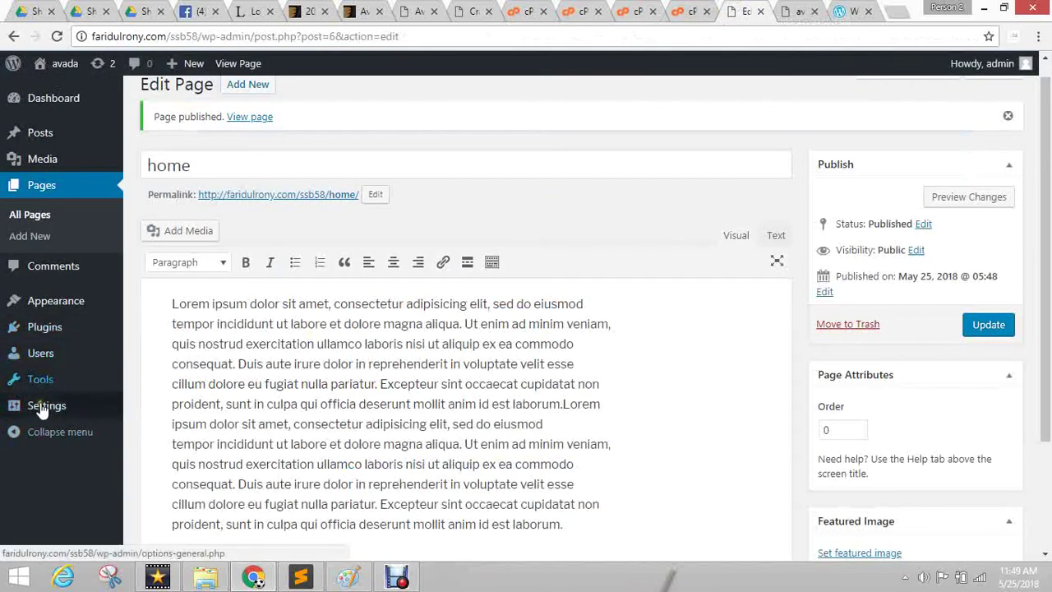
In Reading Settings, show a static page with 'home' as homepage and save.
mouse_move(43, 406)
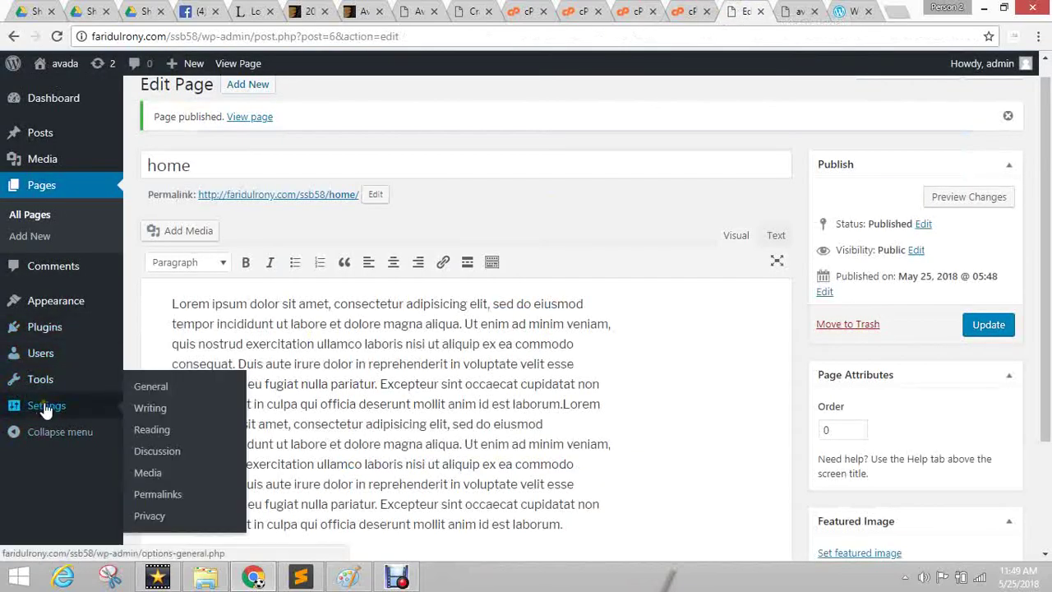
click(151, 431)
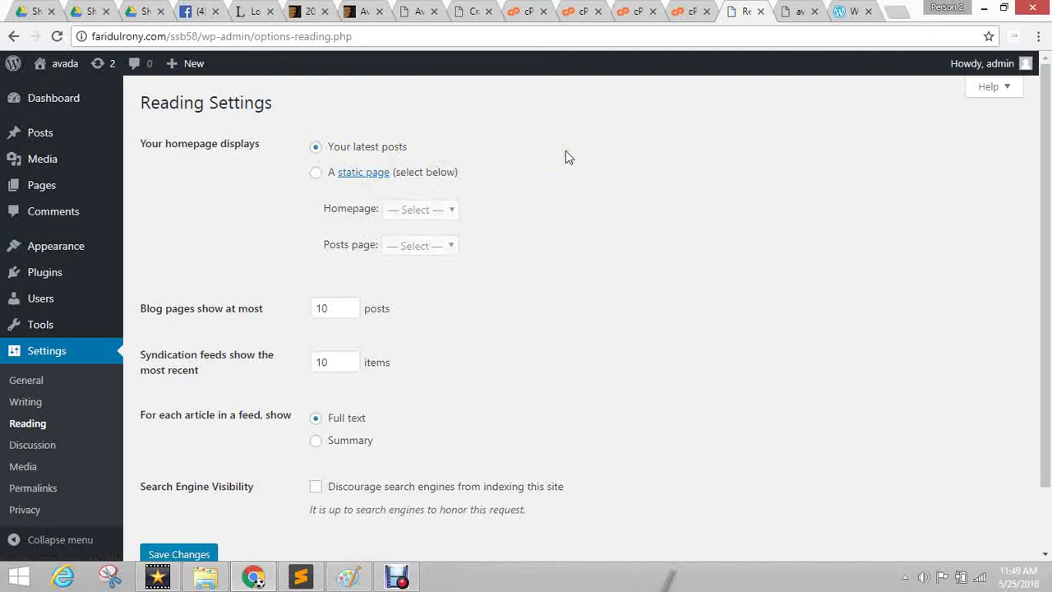
click(413, 174)
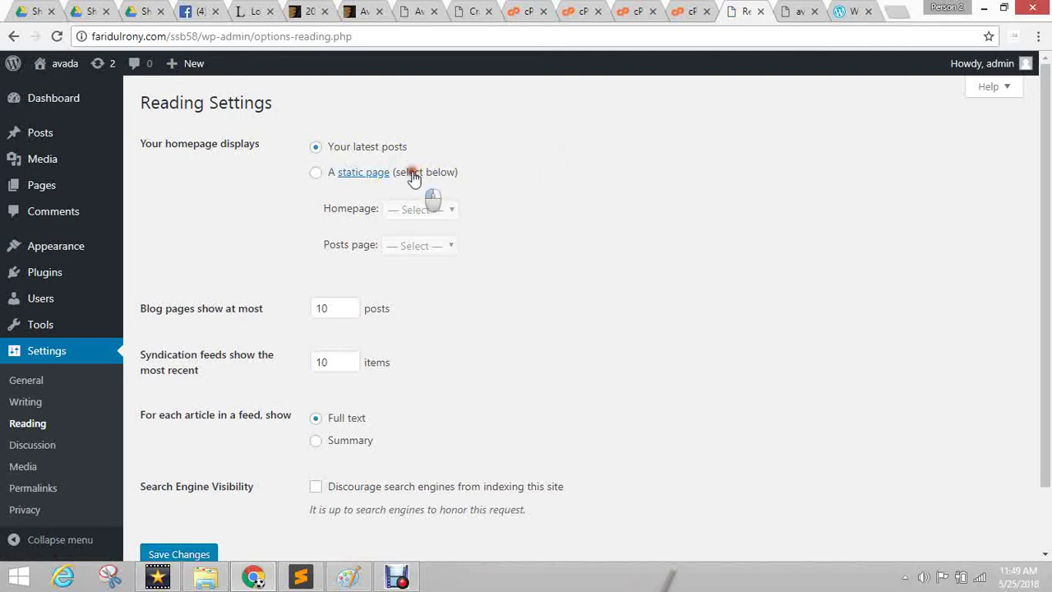
click(429, 211)
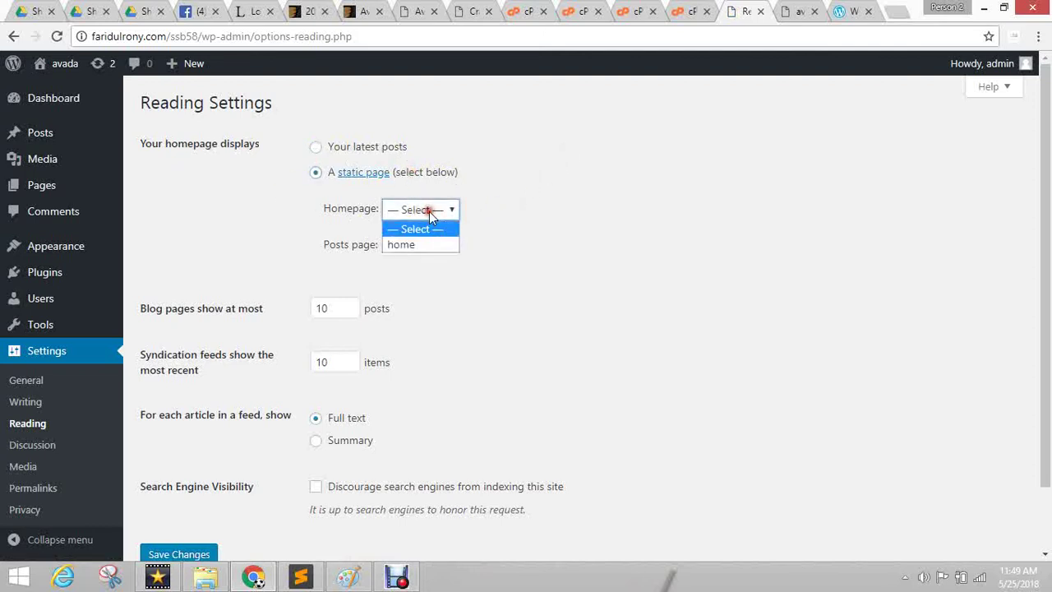
click(427, 242)
click(680, 249)
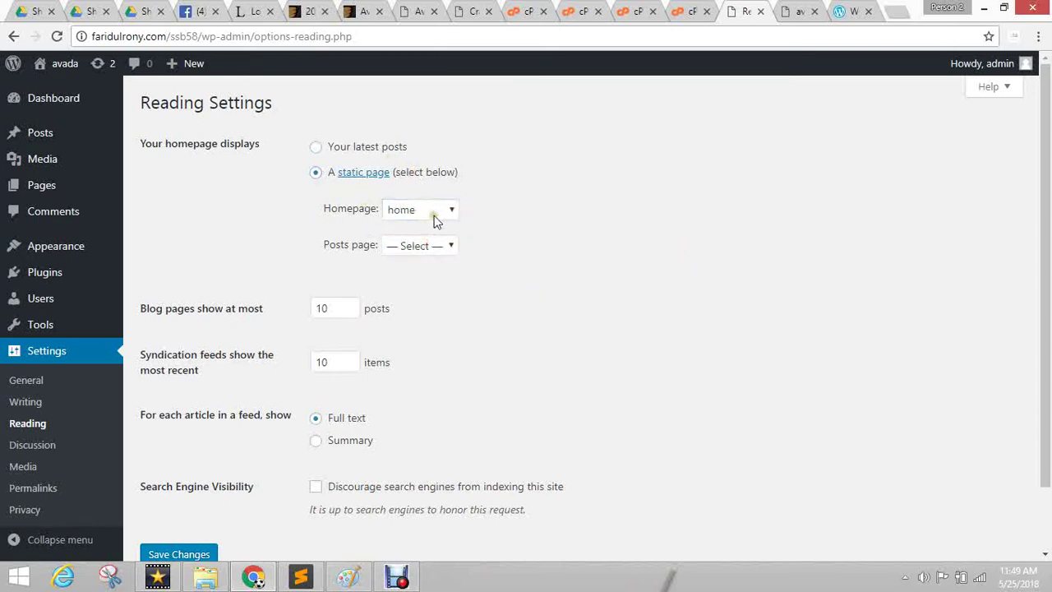
click(421, 245)
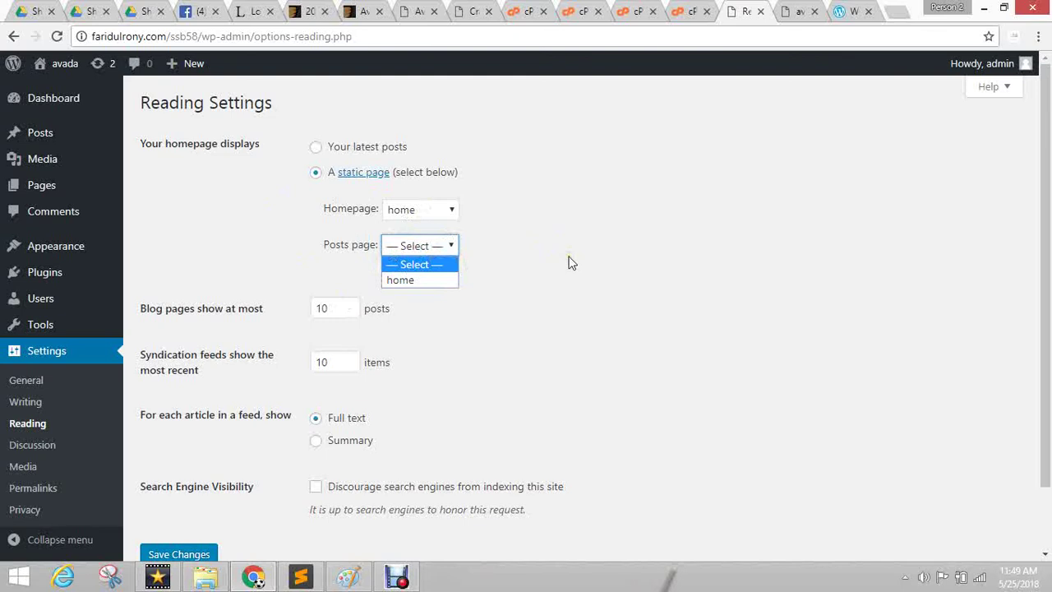
click(180, 554)
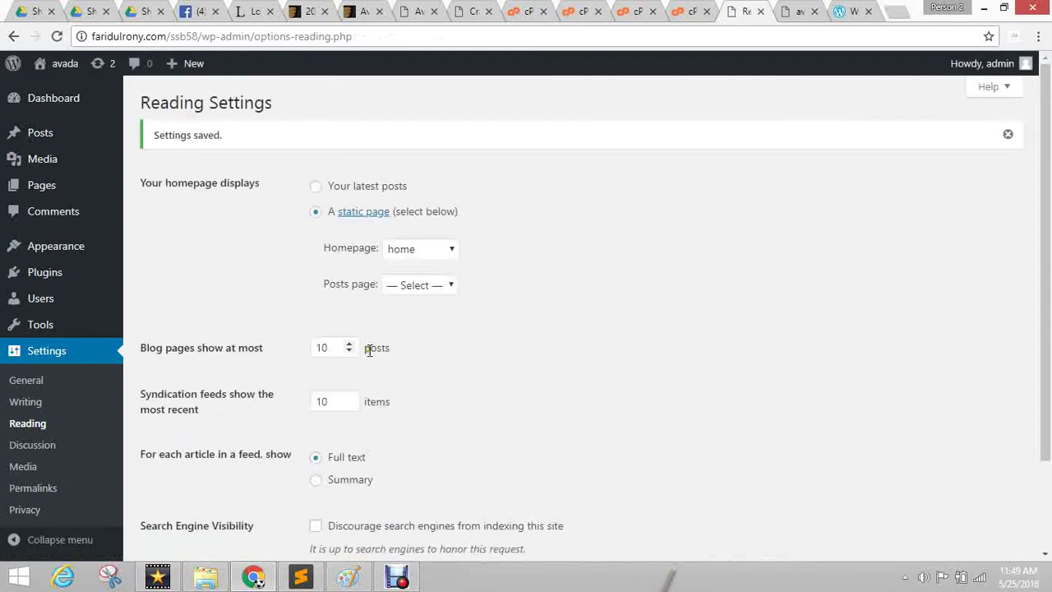
Reload the live site and scroll through the new 'home' front page.
click(779, 8)
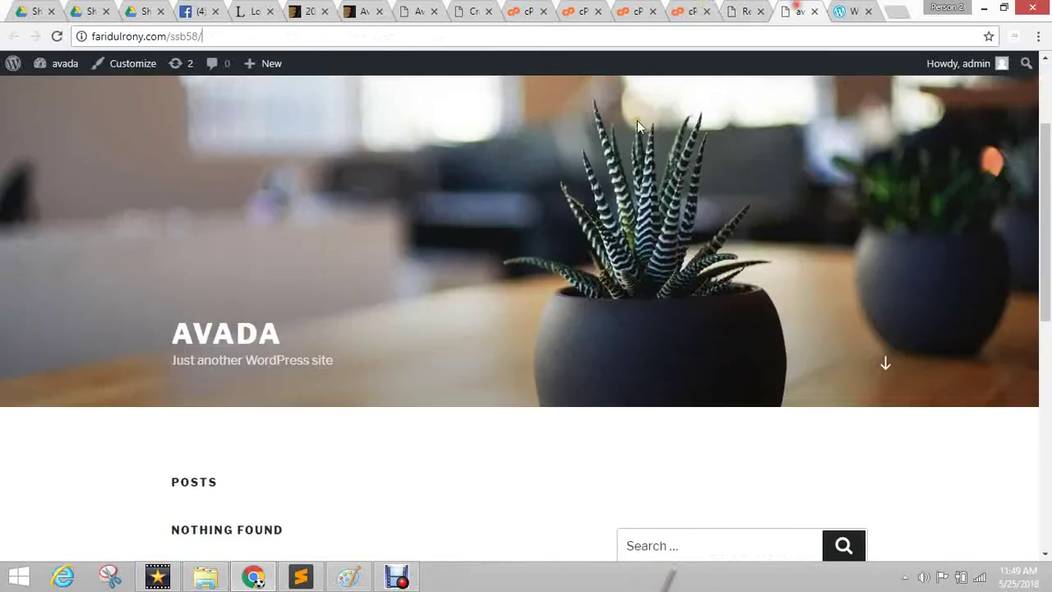
click(57, 36)
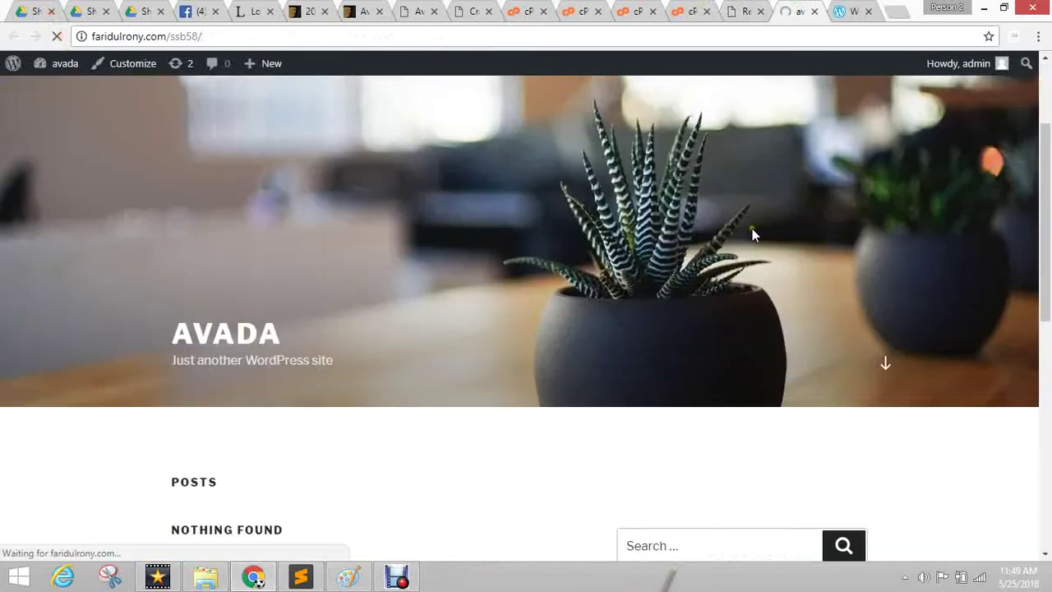
scroll(582, 251, down, 3)
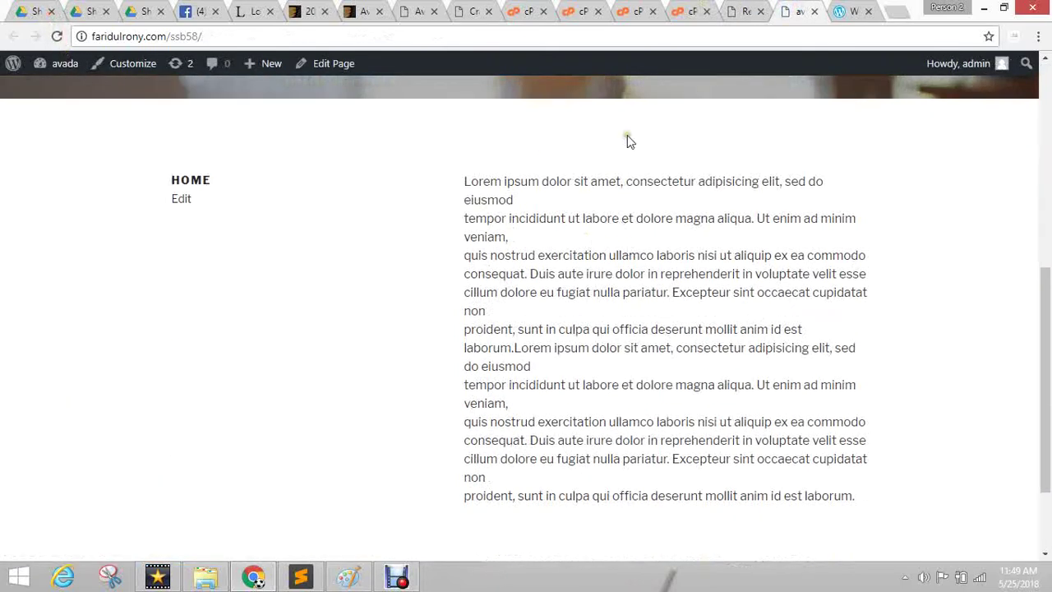
scroll(312, 282, up, 4)
scroll(612, 207, down, 5)
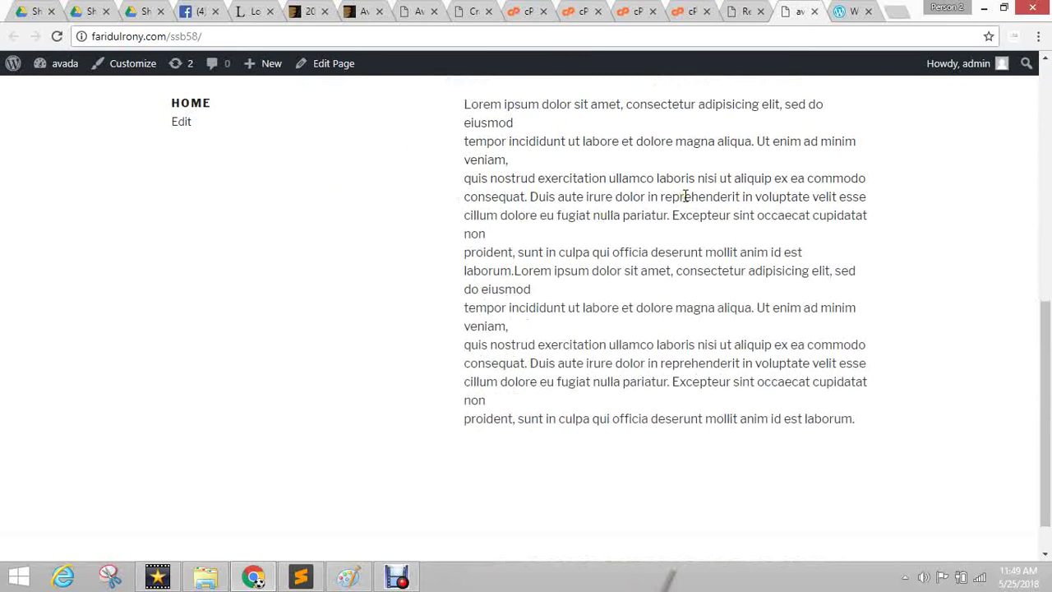
scroll(685, 195, up, 5)
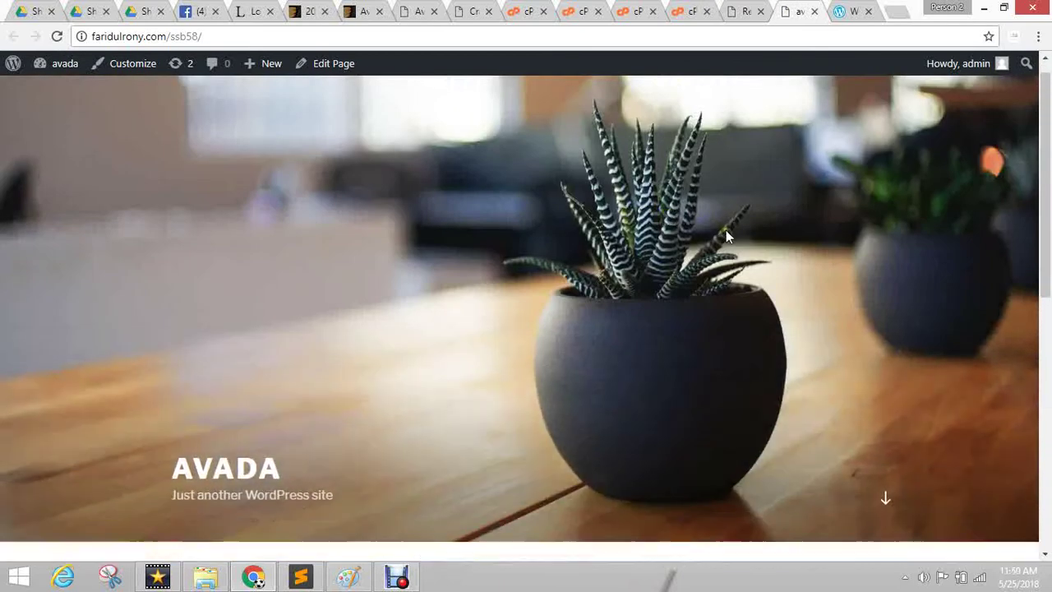
scroll(726, 230, down, 5)
scroll(723, 235, down, 2)
scroll(722, 235, up, 5)
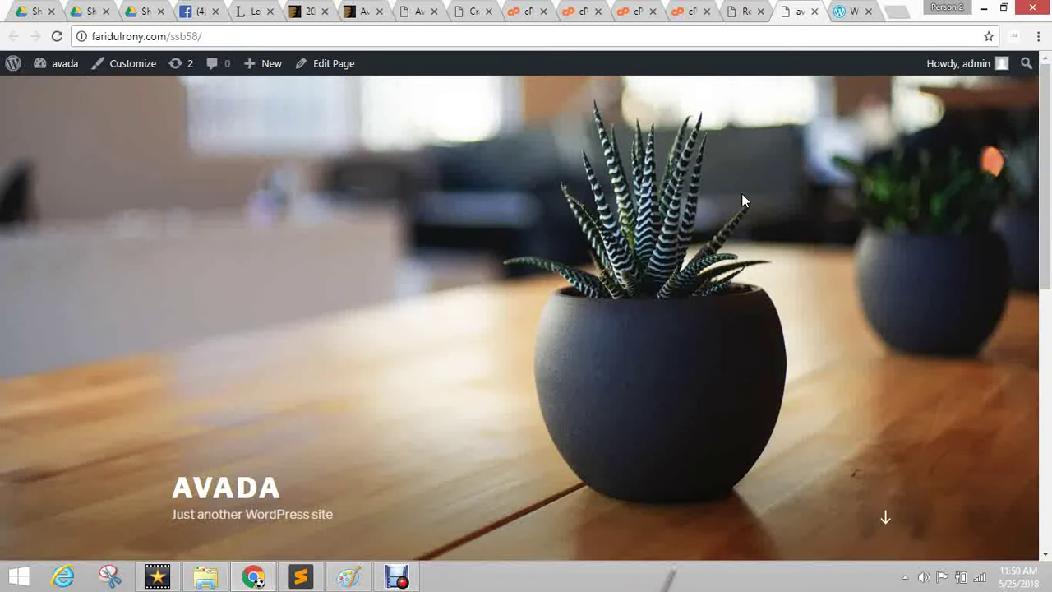
Highlight the HOME title text on the site and confirm the Avada.zip upload finished.
click(738, 10)
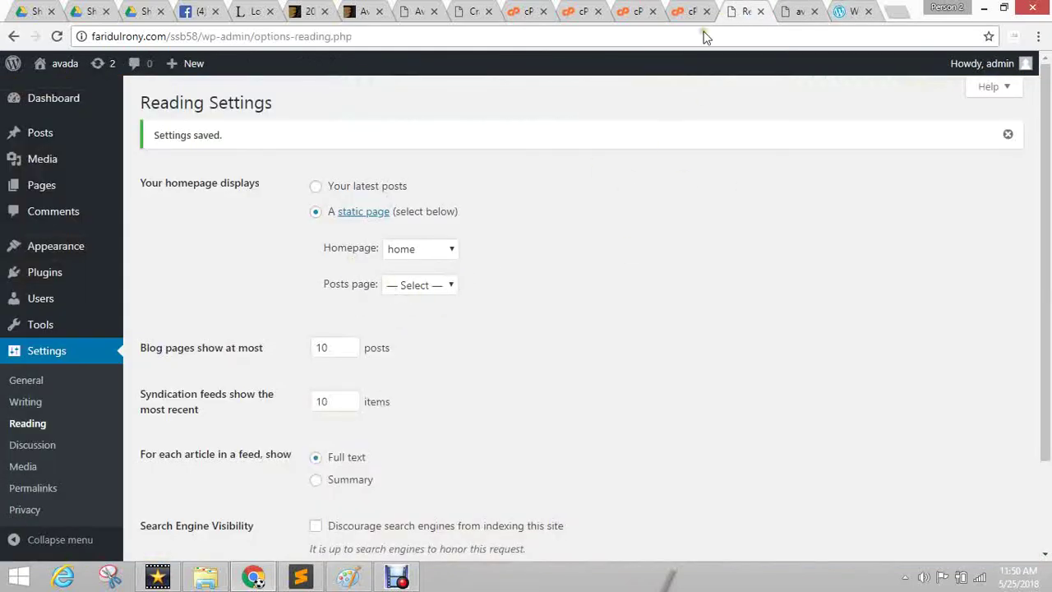
click(819, 8)
scroll(510, 218, down, 4)
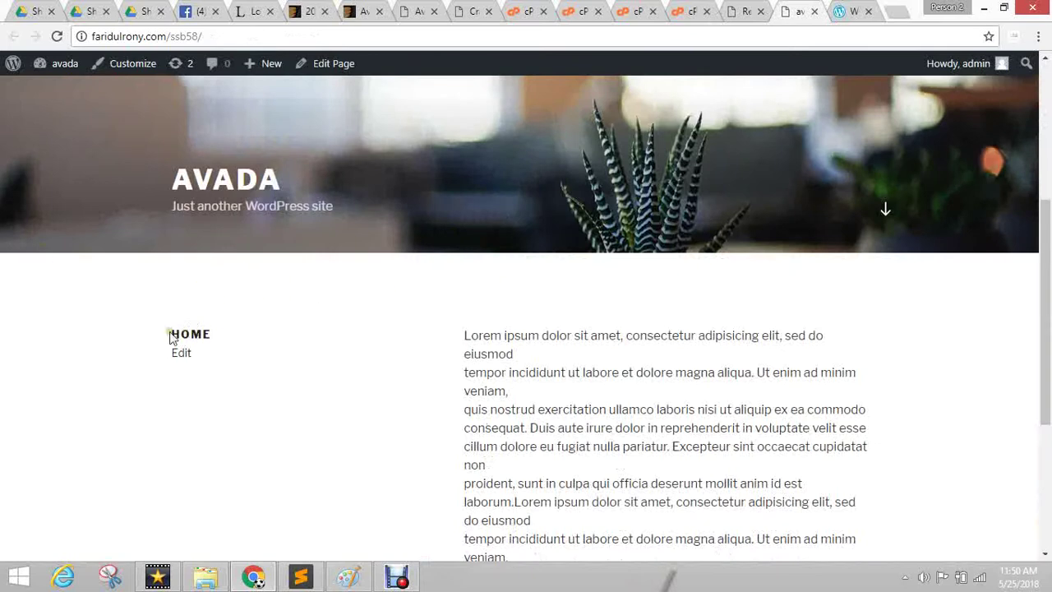
drag(171, 337, 517, 358)
click(694, 10)
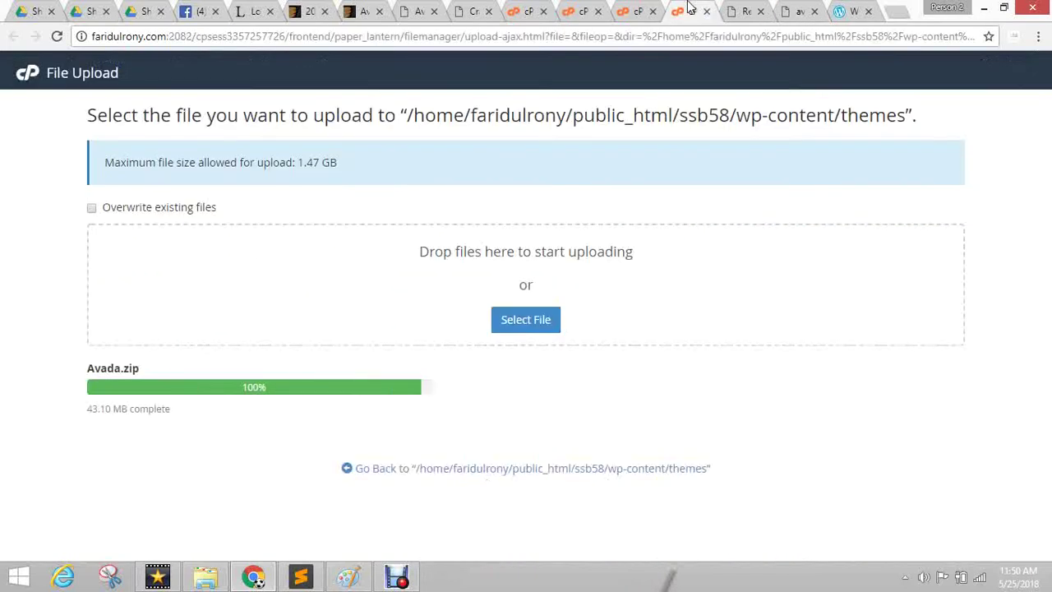
click(748, 11)
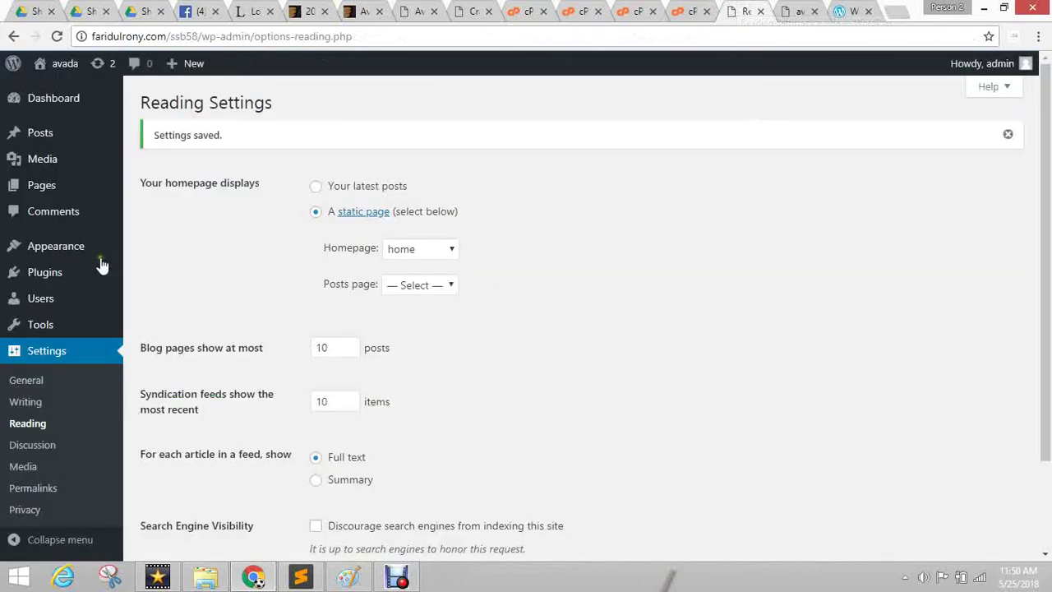
Create and publish an empty page titled 'blog'.
mouse_move(36, 192)
click(149, 211)
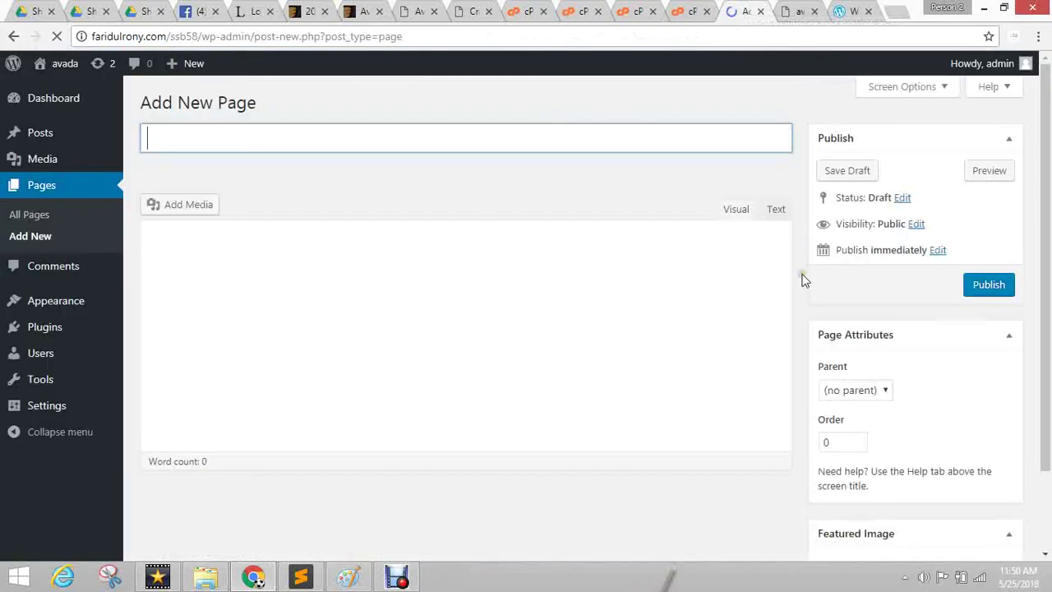
text(blog)
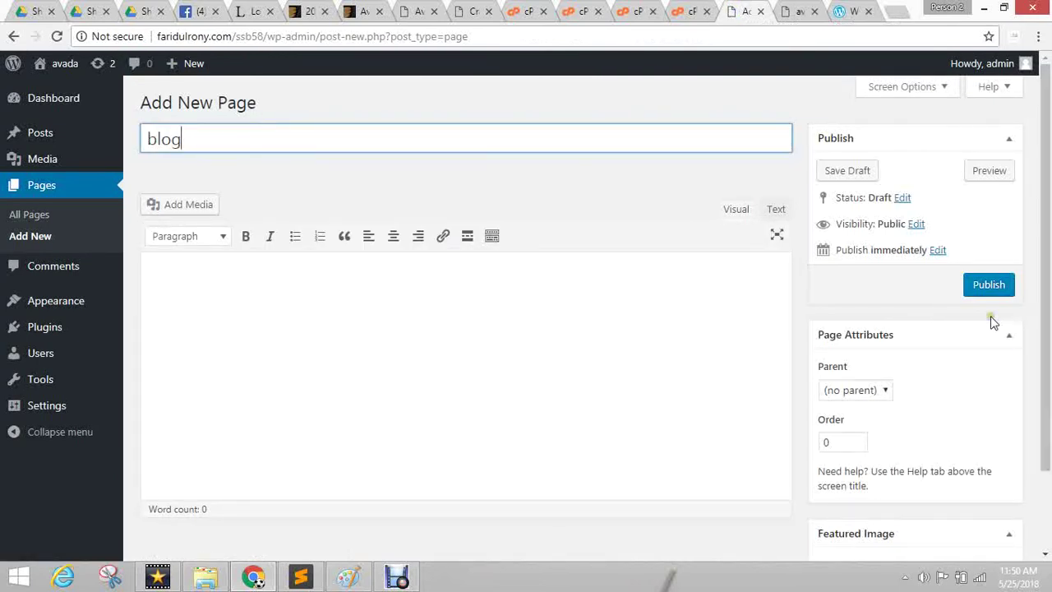
click(989, 285)
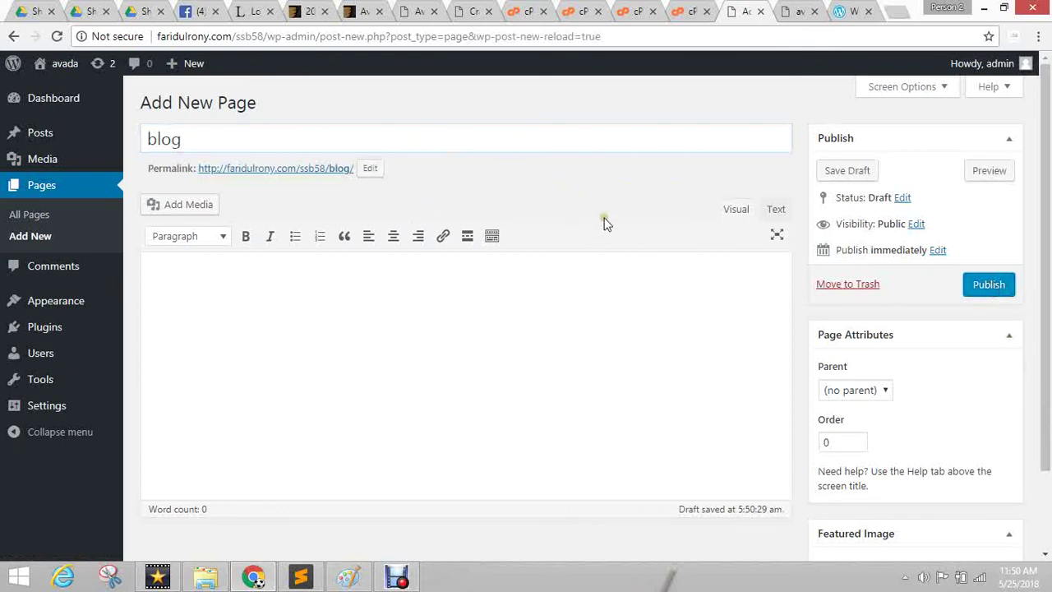
click(989, 284)
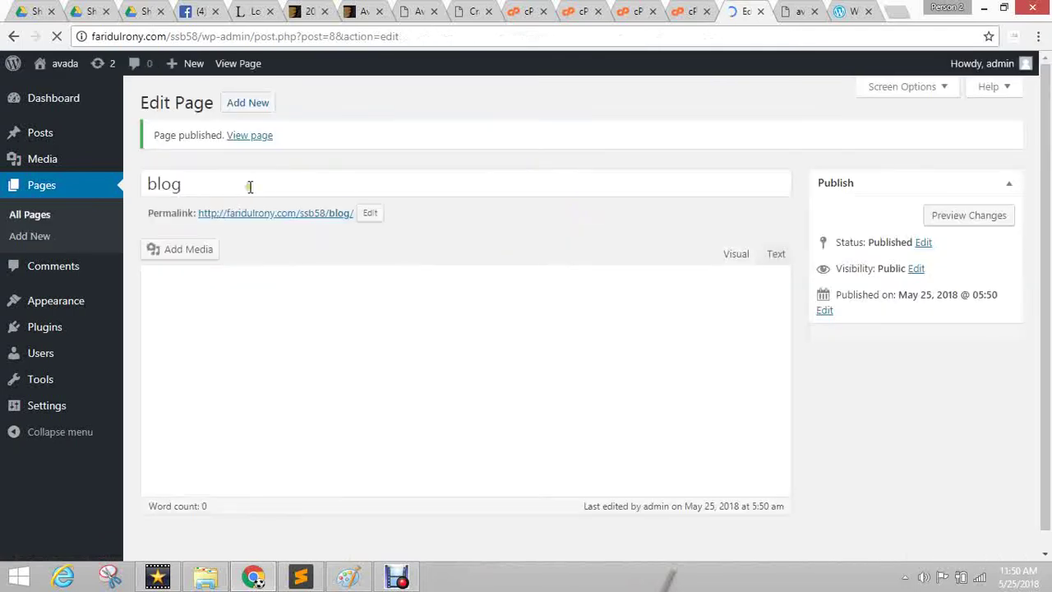
Create and publish an empty page titled 'contact'.
click(249, 104)
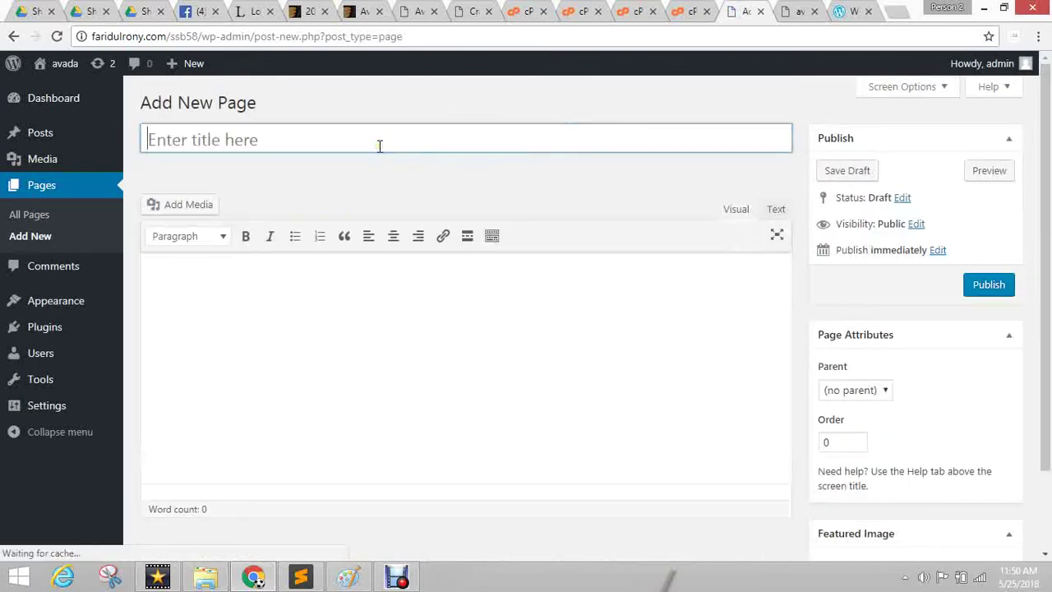
text(contact)
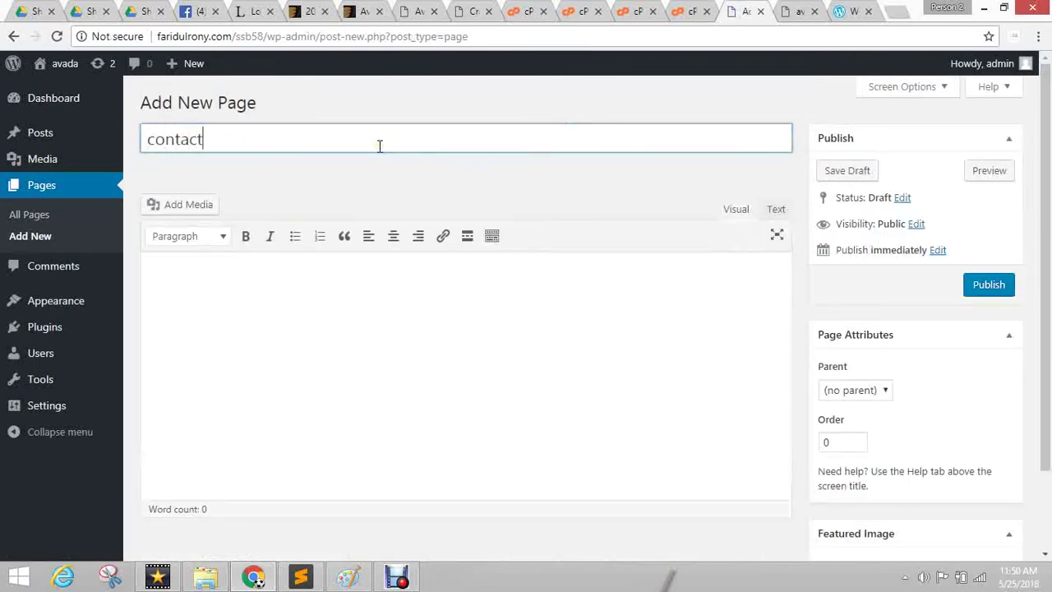
click(1016, 315)
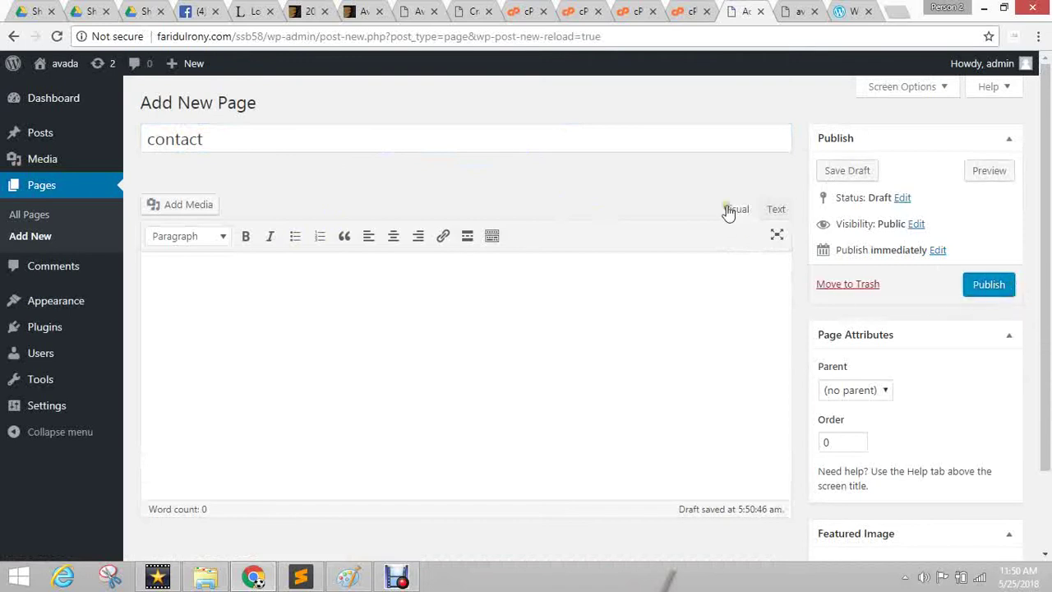
click(978, 287)
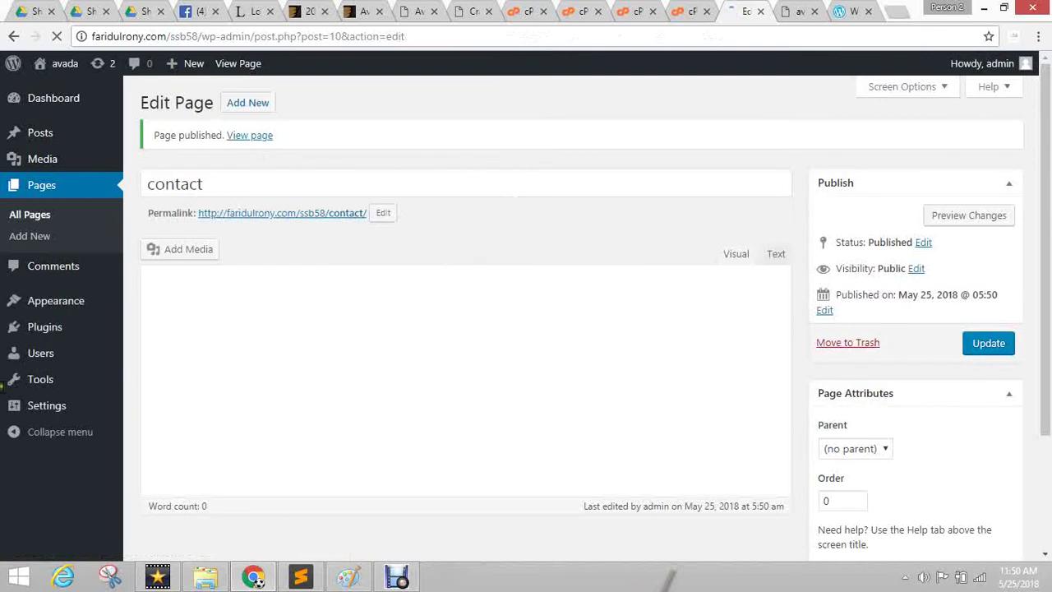
mouse_move(47, 404)
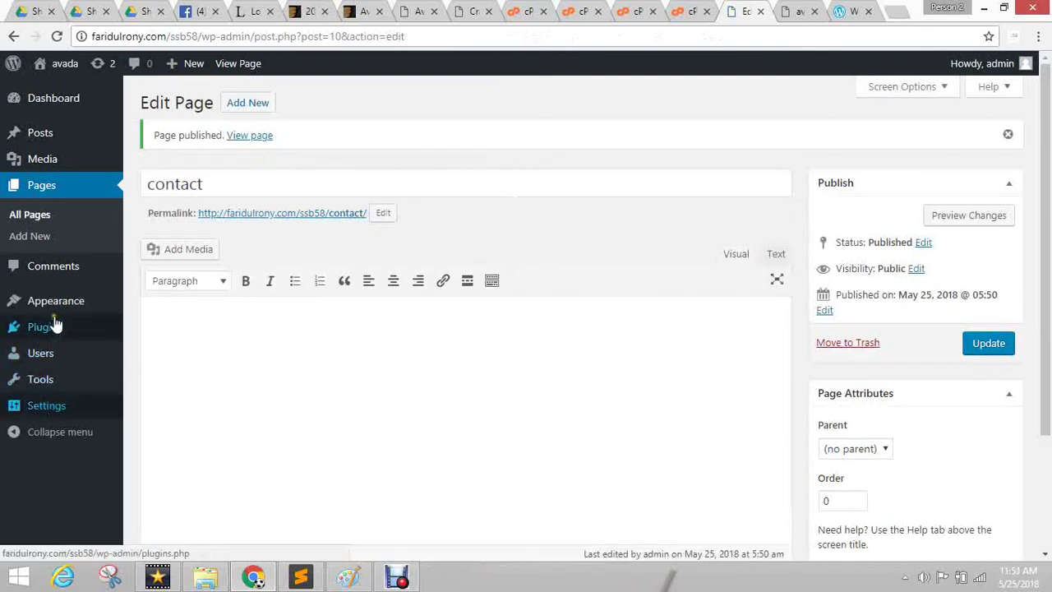
mouse_move(57, 312)
click(146, 368)
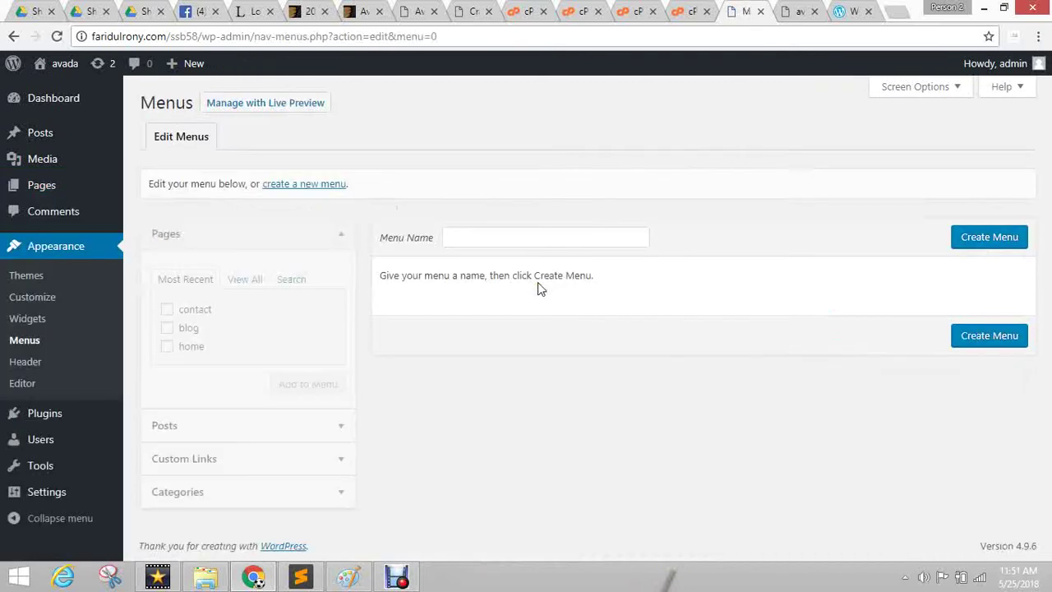
Create a new menu named globalmenu.
click(475, 234)
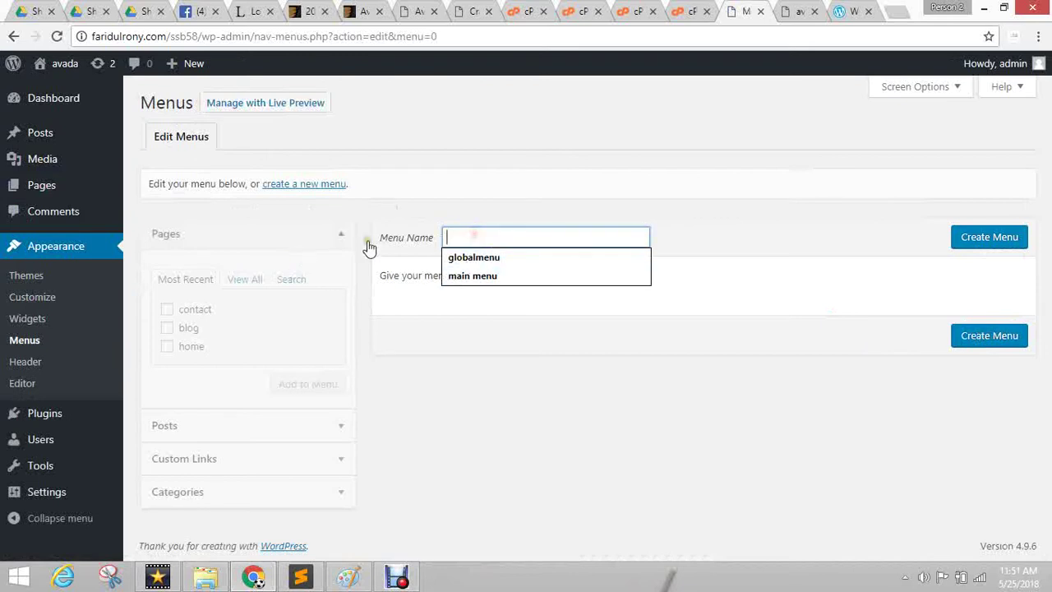
click(453, 333)
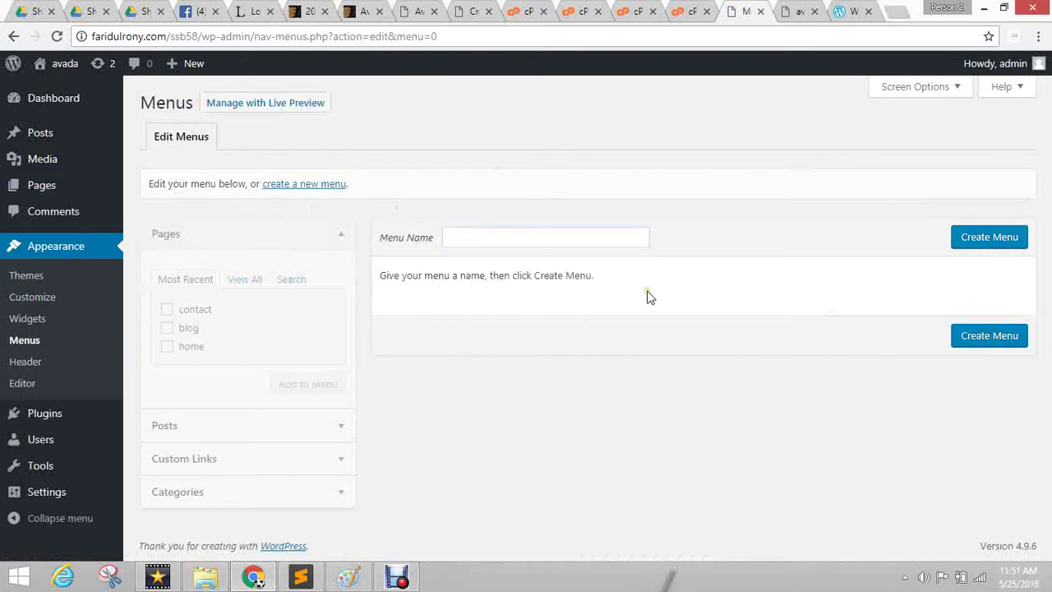
click(569, 237)
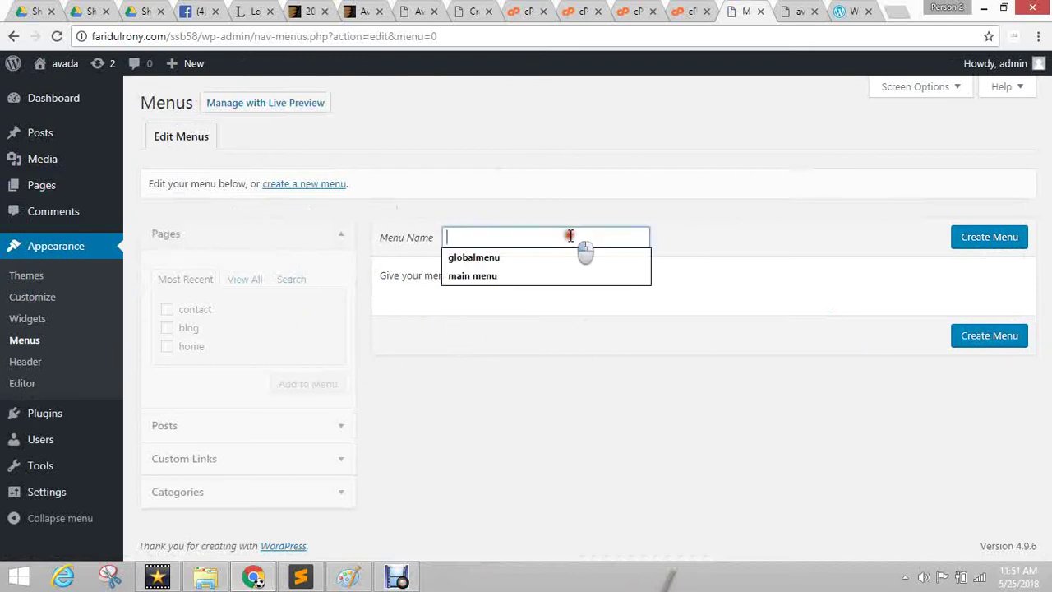
click(493, 259)
click(971, 246)
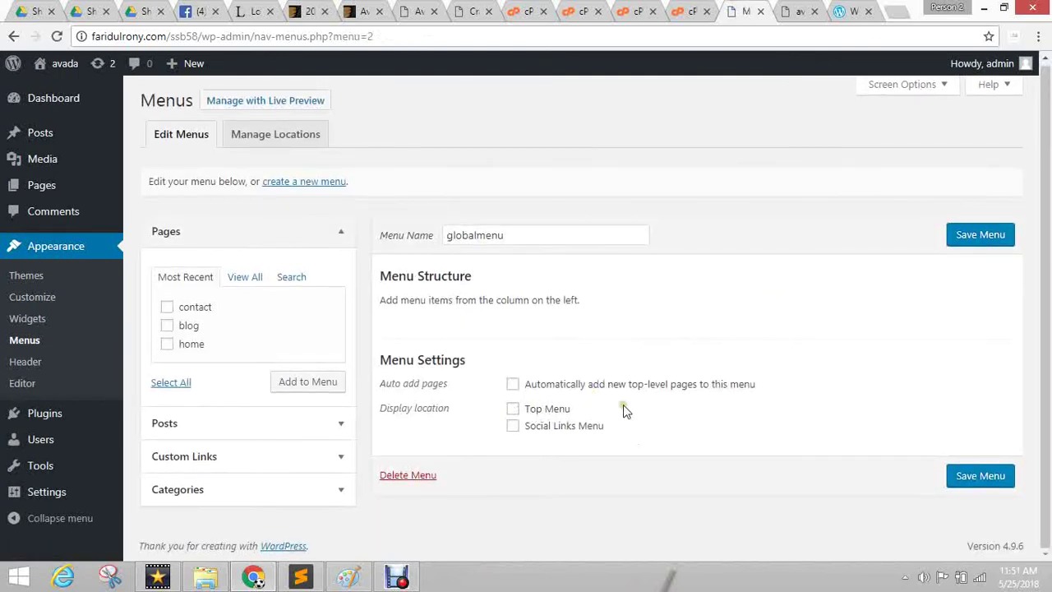
Add home, blog and contact, move home to the top, assign Top Menu, and save.
drag(526, 237, 376, 216)
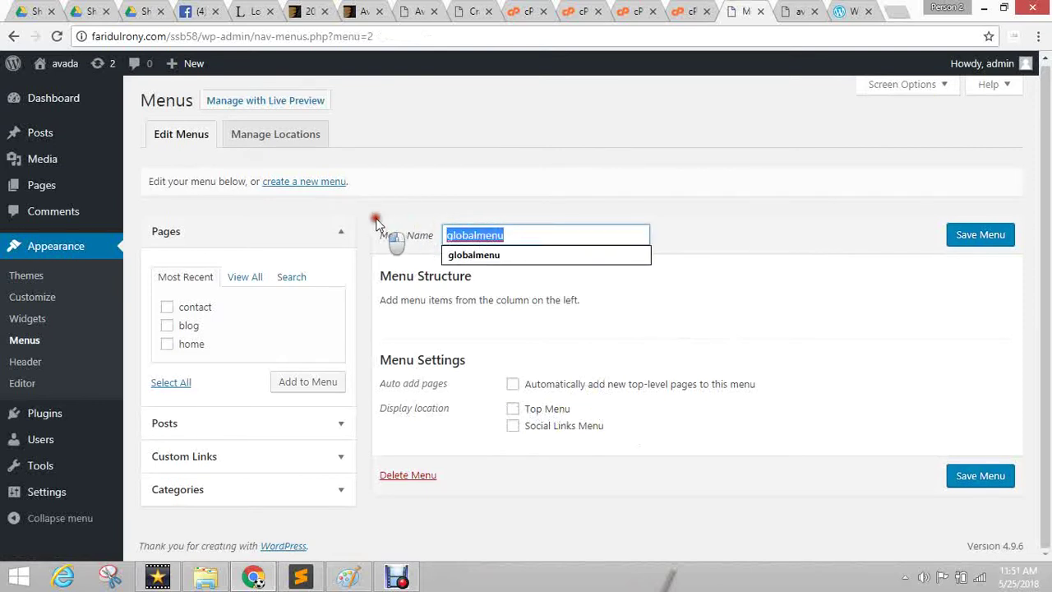
drag(512, 233, 357, 210)
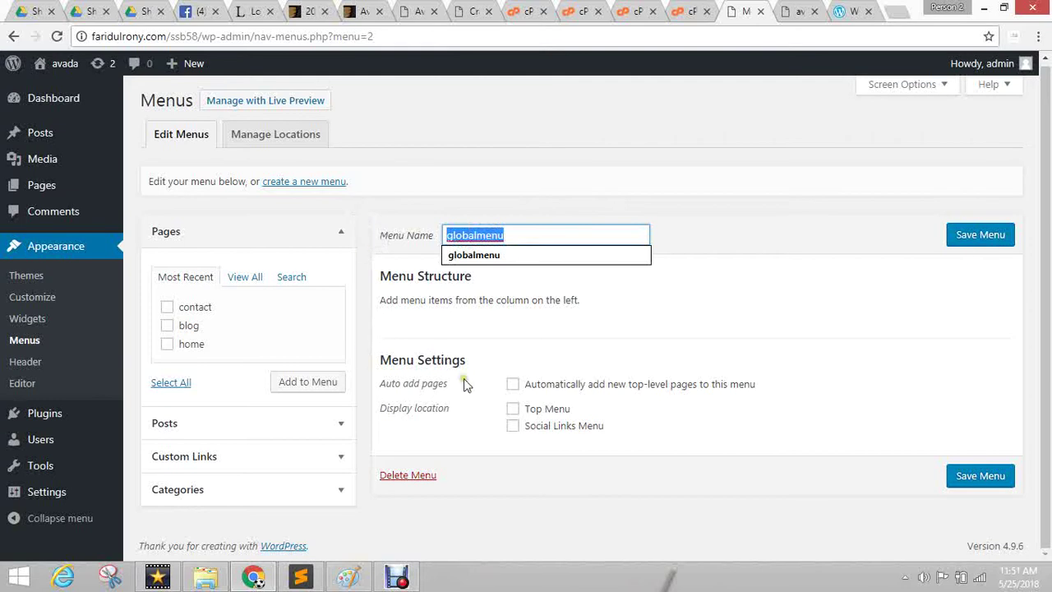
click(180, 344)
click(183, 325)
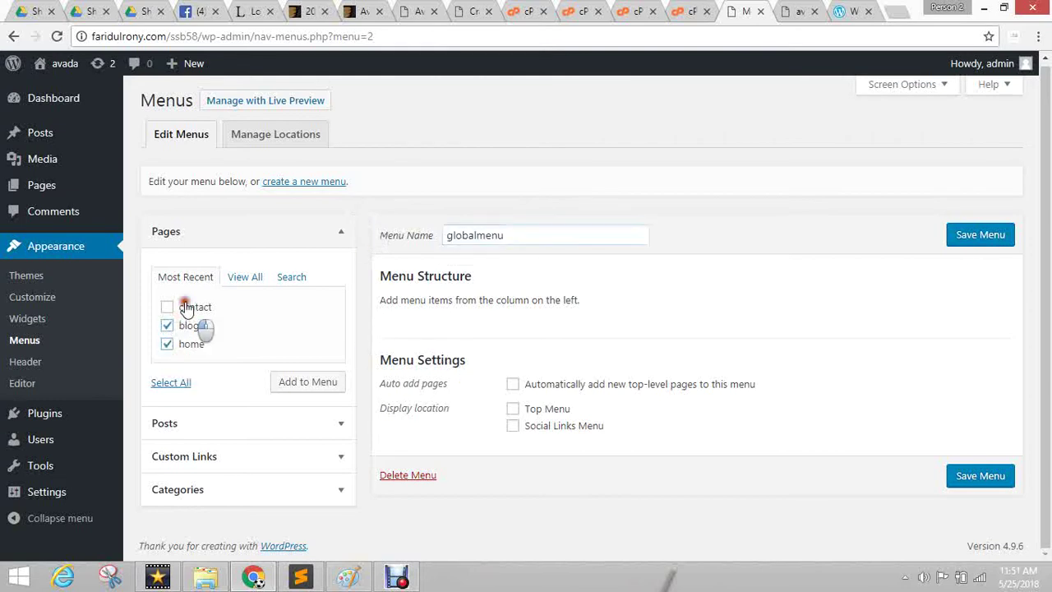
click(182, 306)
click(300, 384)
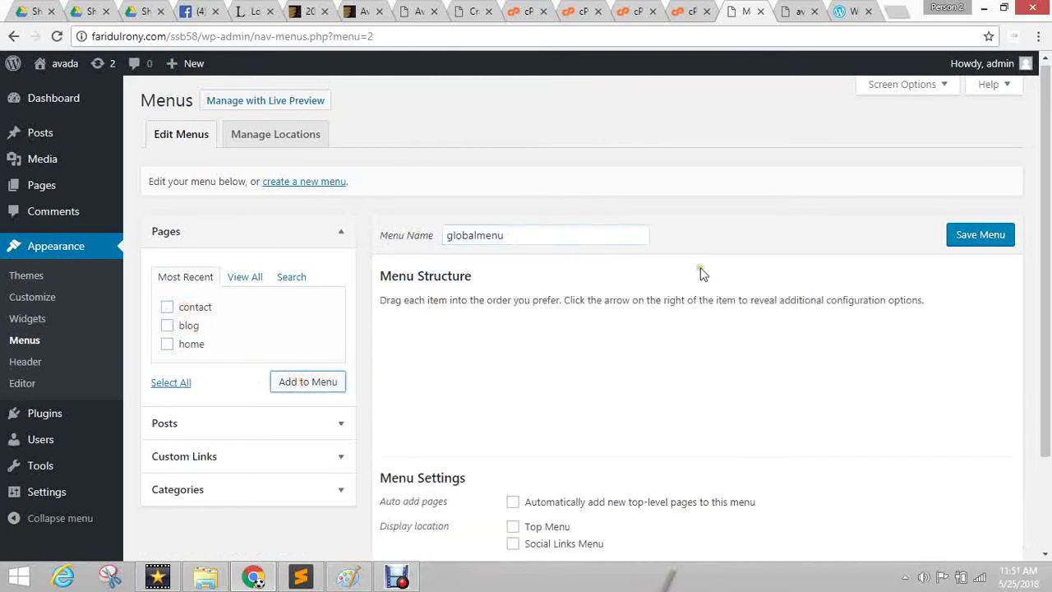
scroll(834, 279, down, 2)
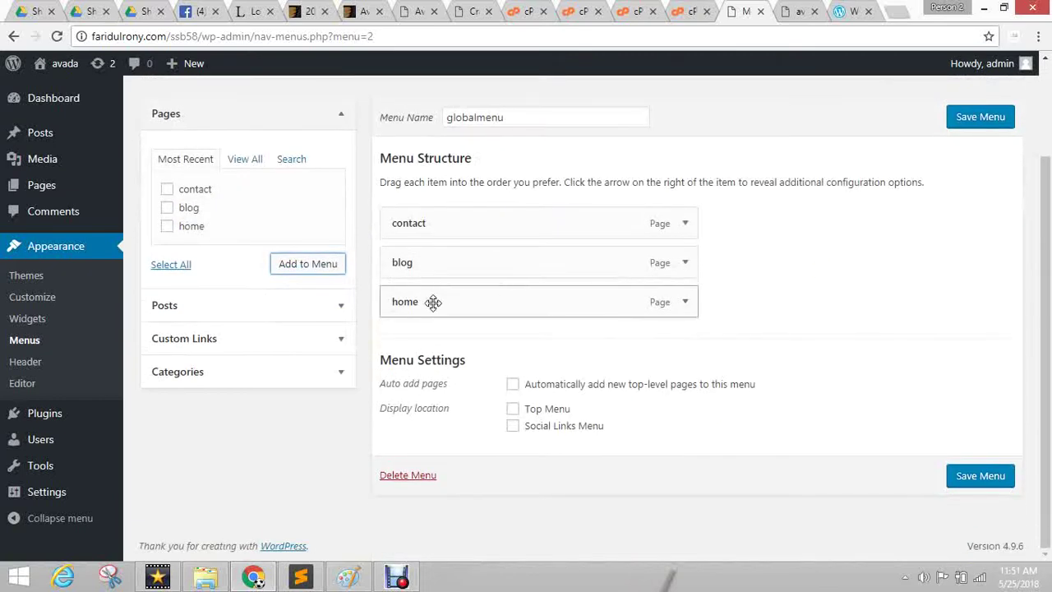
drag(430, 301, 489, 370)
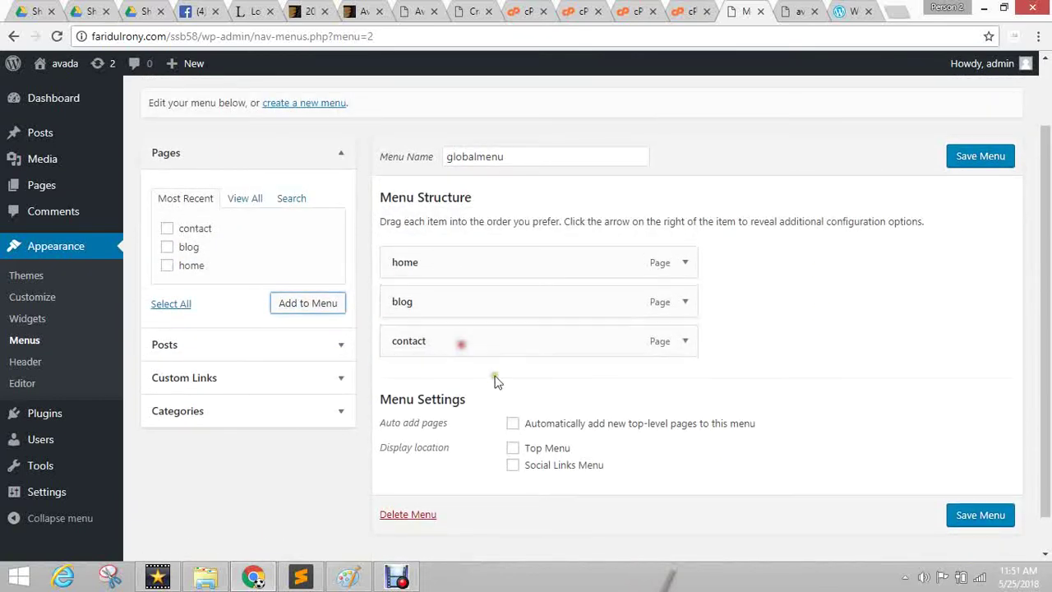
click(542, 452)
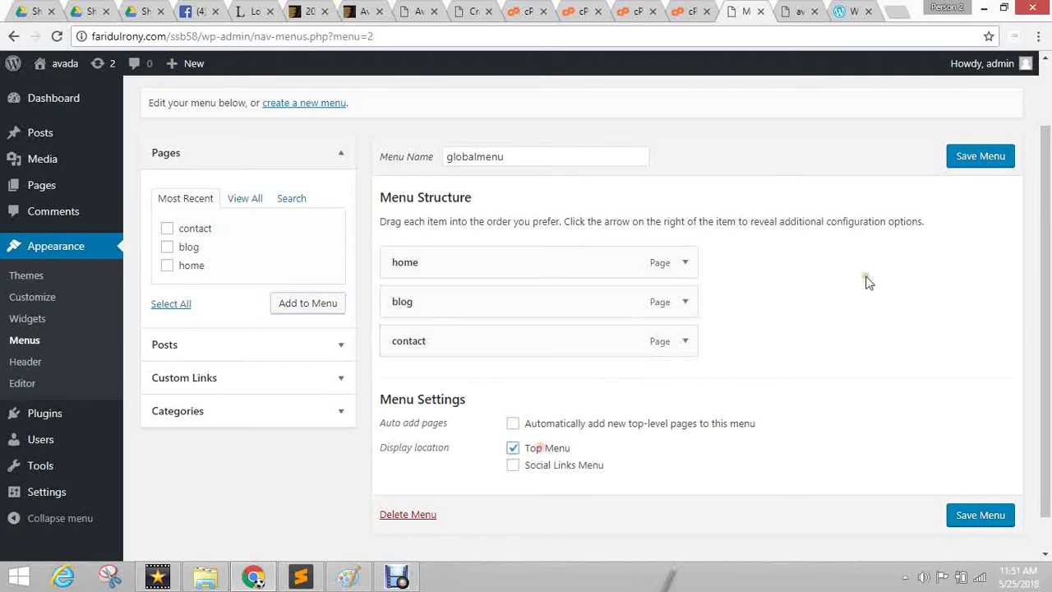
click(975, 157)
Check the front page and re-examine the globalmenu name in the menu editor.
click(802, 11)
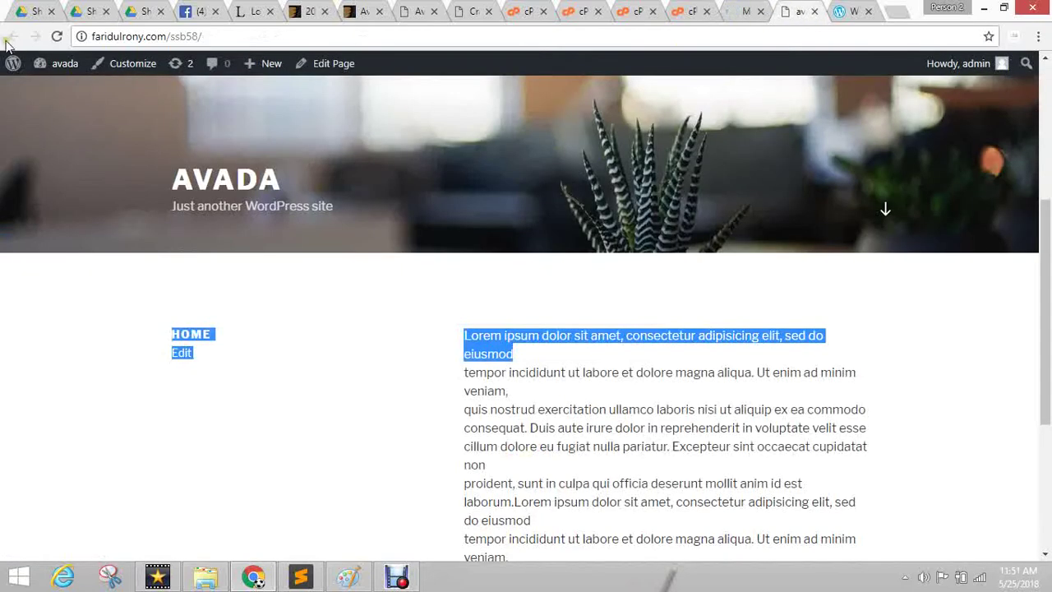
click(744, 11)
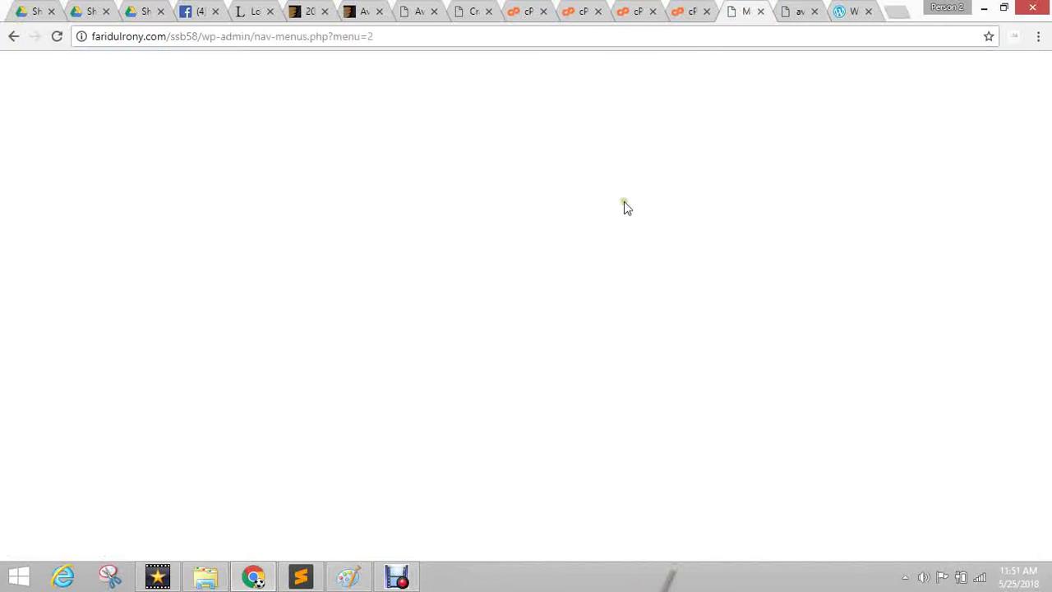
scroll(650, 148, down, 2)
drag(531, 119, 371, 109)
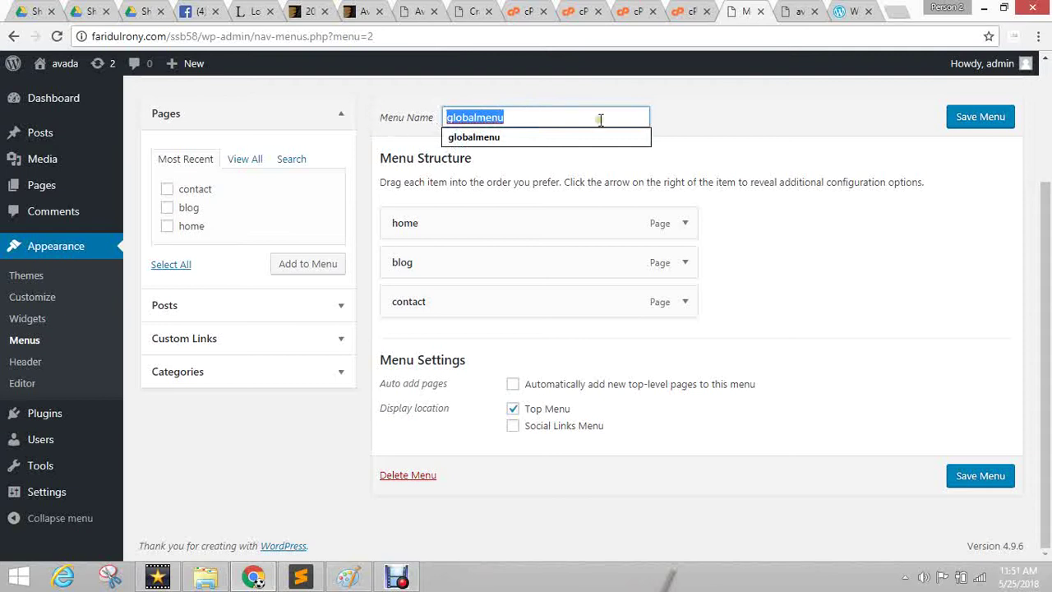
click(567, 118)
drag(526, 117, 418, 124)
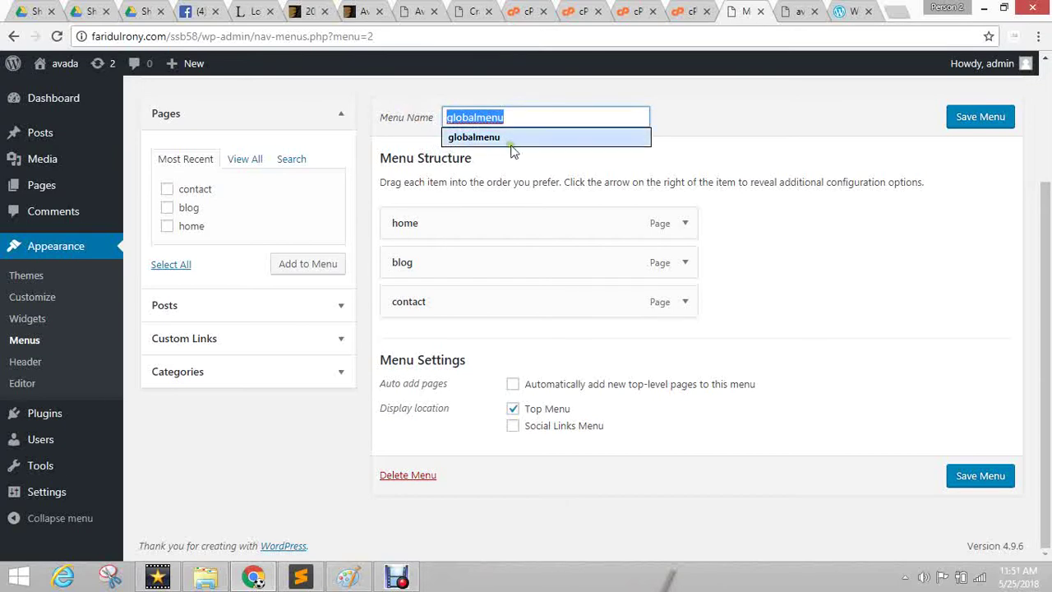
click(790, 11)
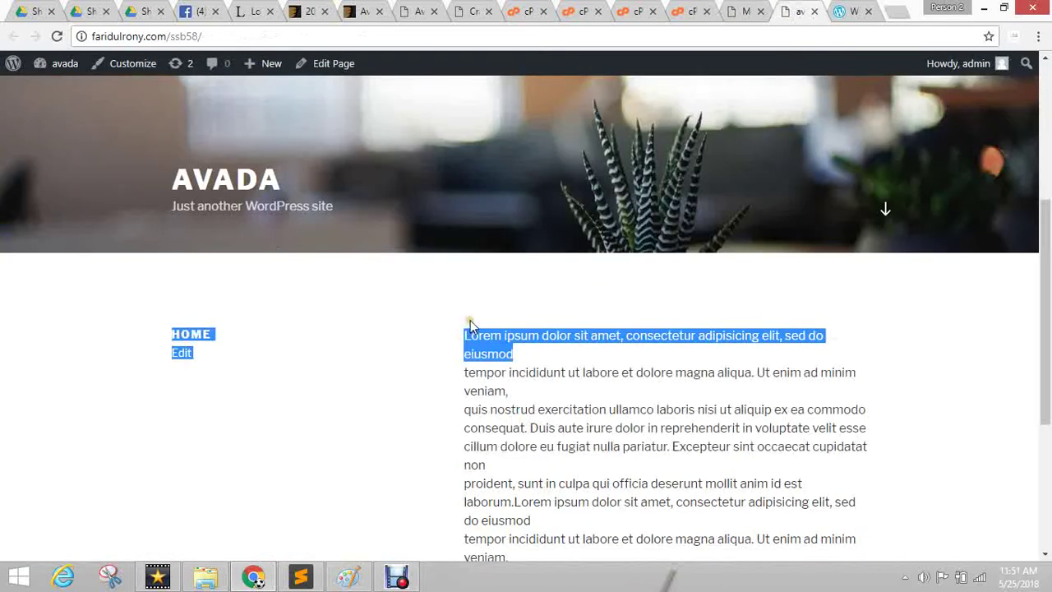
Reload the front page and follow the menu's blog link to the empty BLOG page.
scroll(470, 319, up, 4)
click(57, 36)
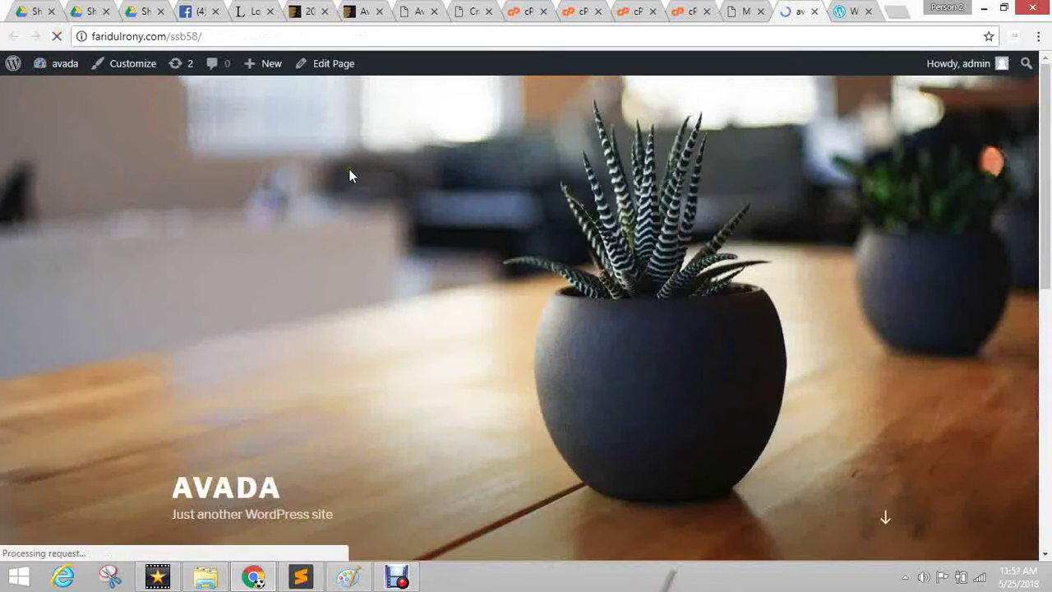
scroll(202, 342, down, 3)
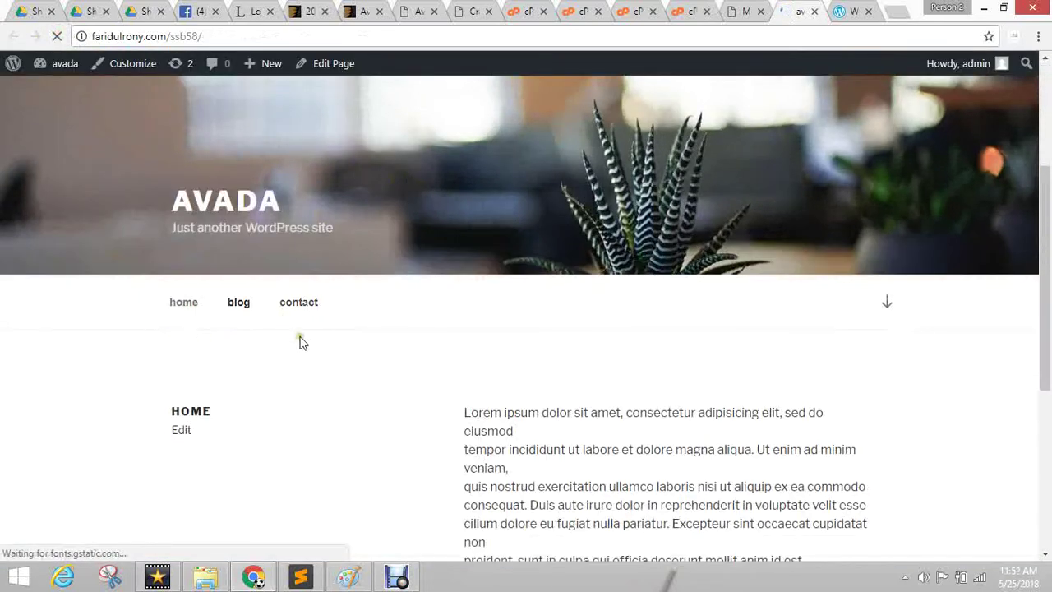
scroll(362, 346, down, 2)
scroll(358, 325, up, 5)
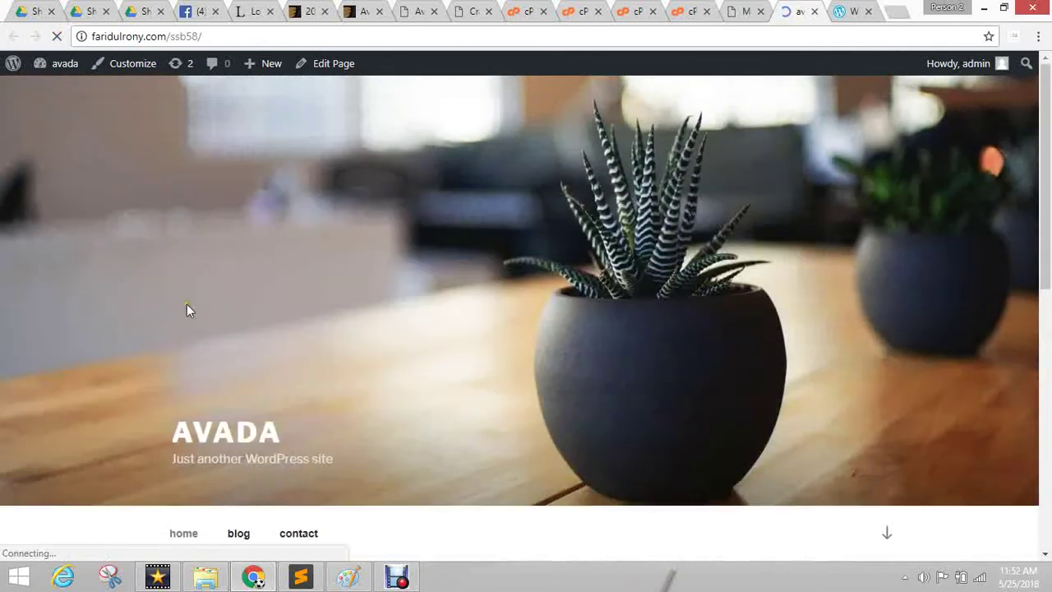
scroll(265, 138, down, 3)
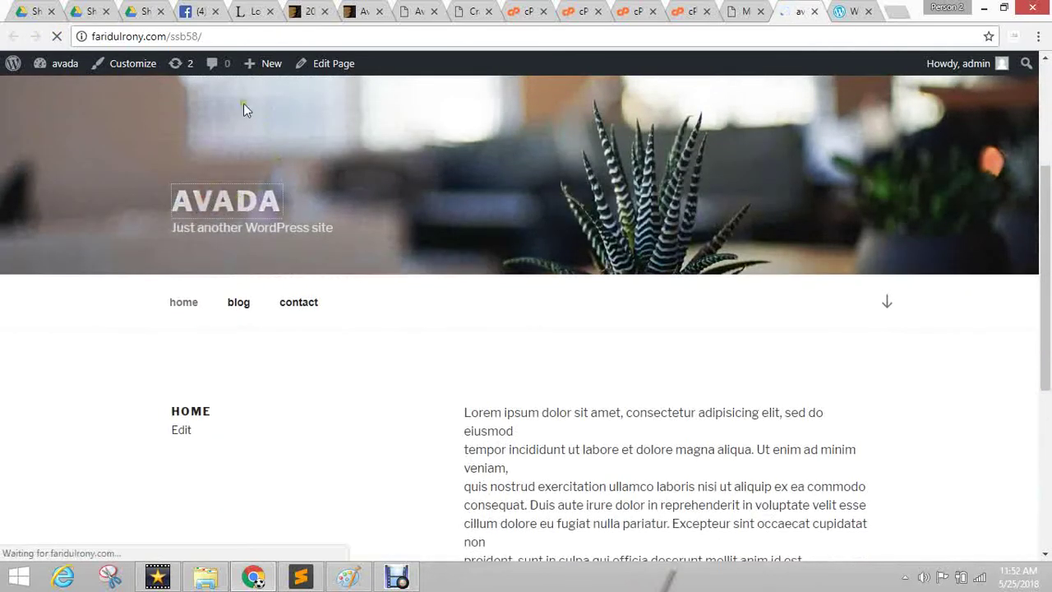
scroll(419, 282, down, 5)
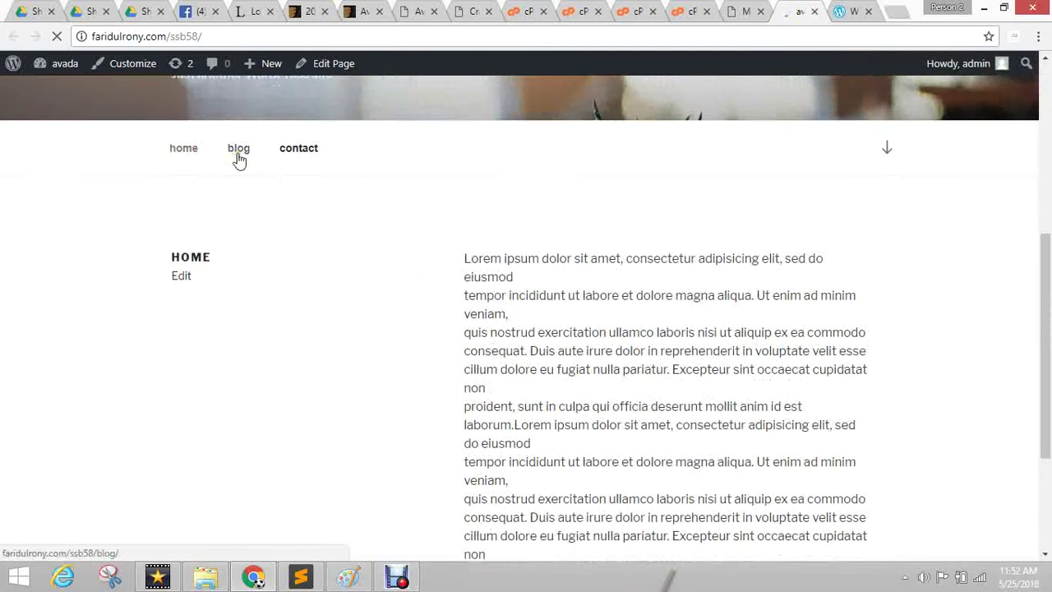
click(237, 154)
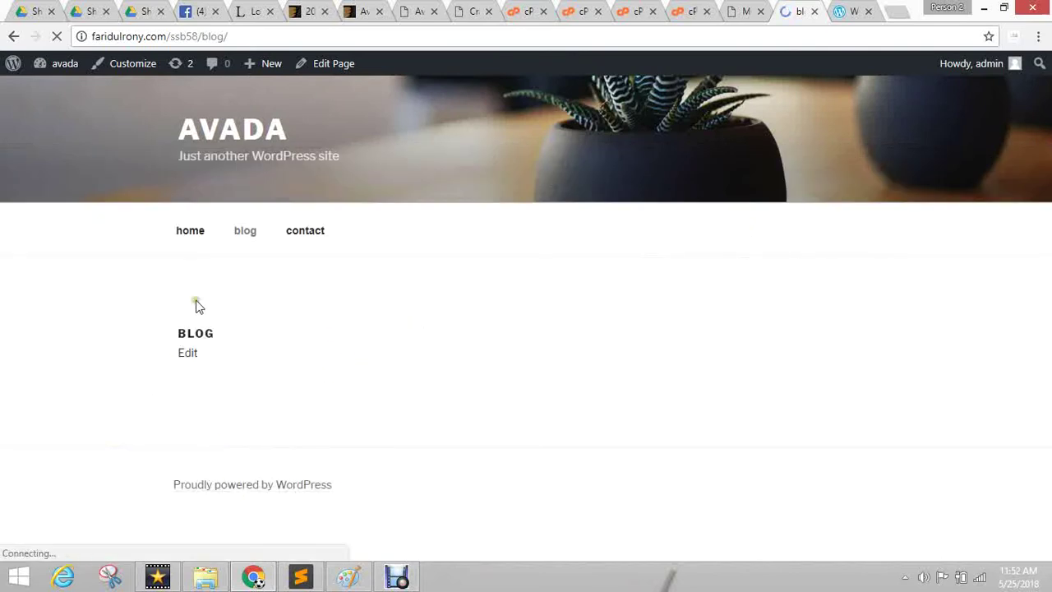
click(237, 234)
click(742, 11)
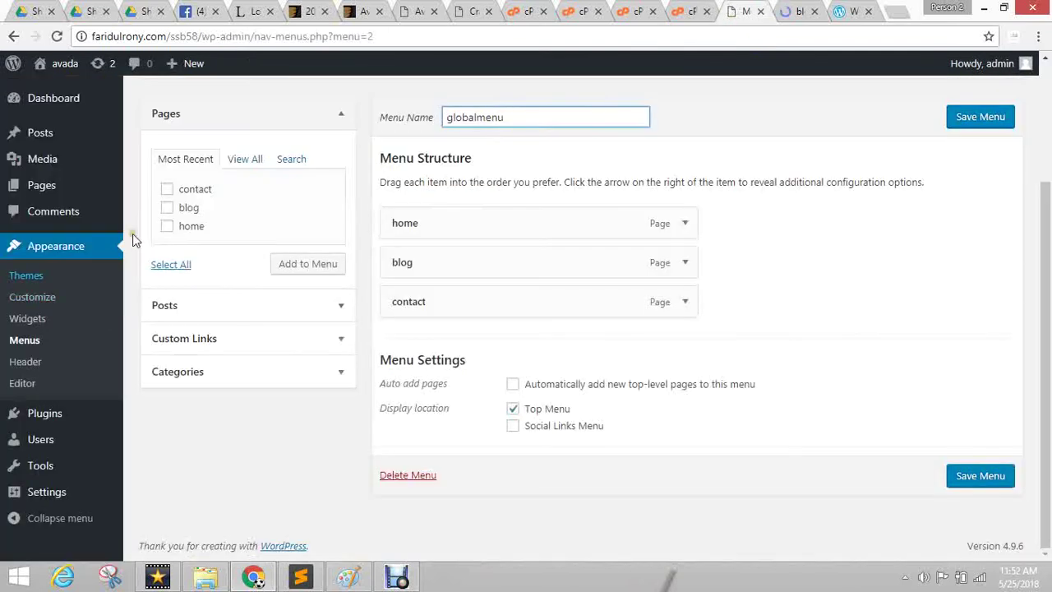
In Reading Settings, choose blog as the Posts page and save the changes.
mouse_move(59, 493)
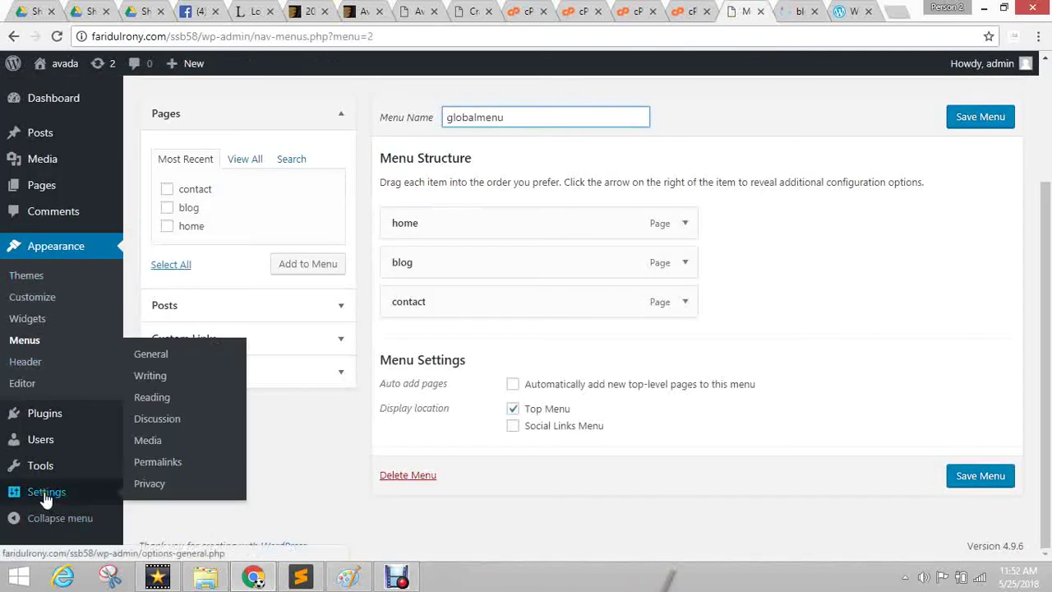
click(152, 398)
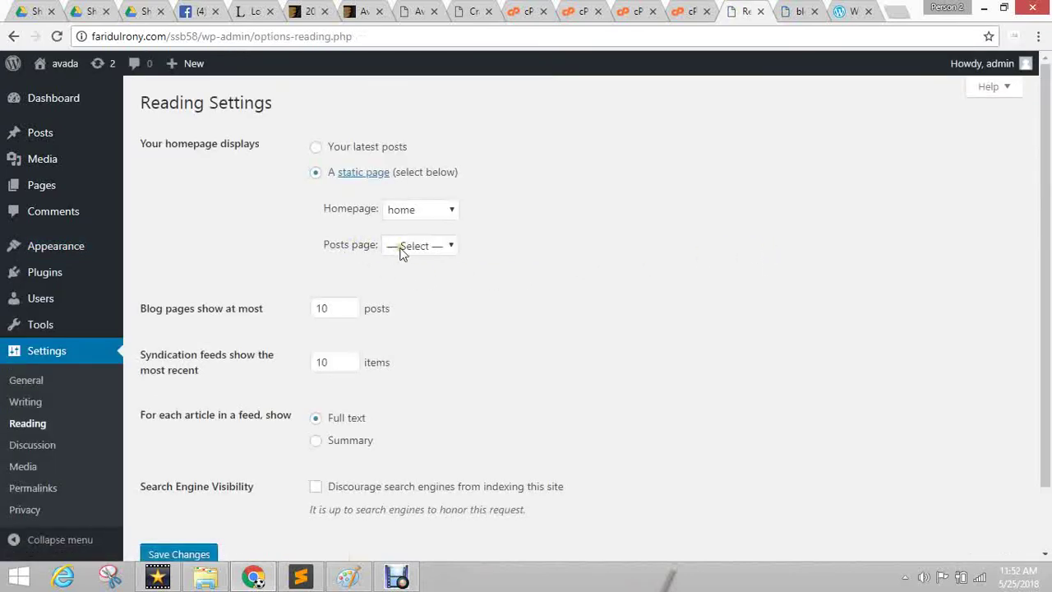
click(425, 249)
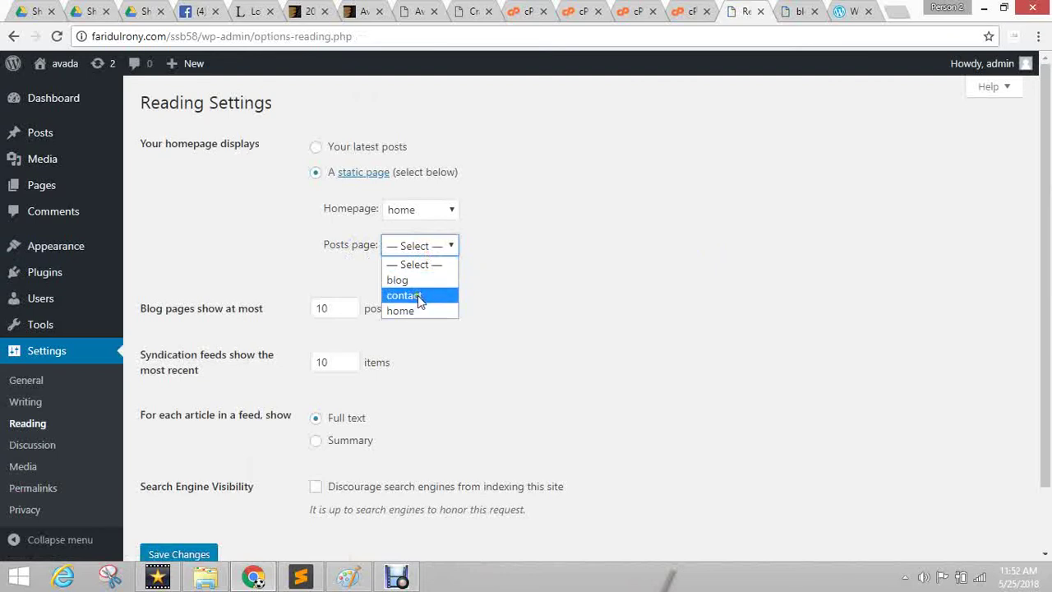
click(423, 282)
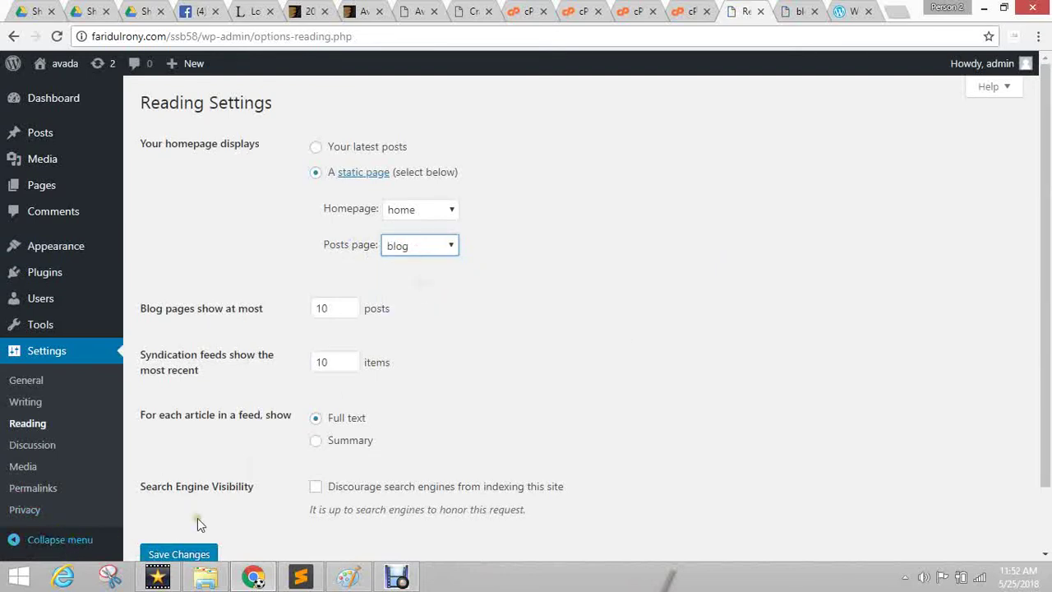
click(182, 554)
Reload the site and open the blog page, which now shows the empty 'Nothing found' posts listing.
click(795, 12)
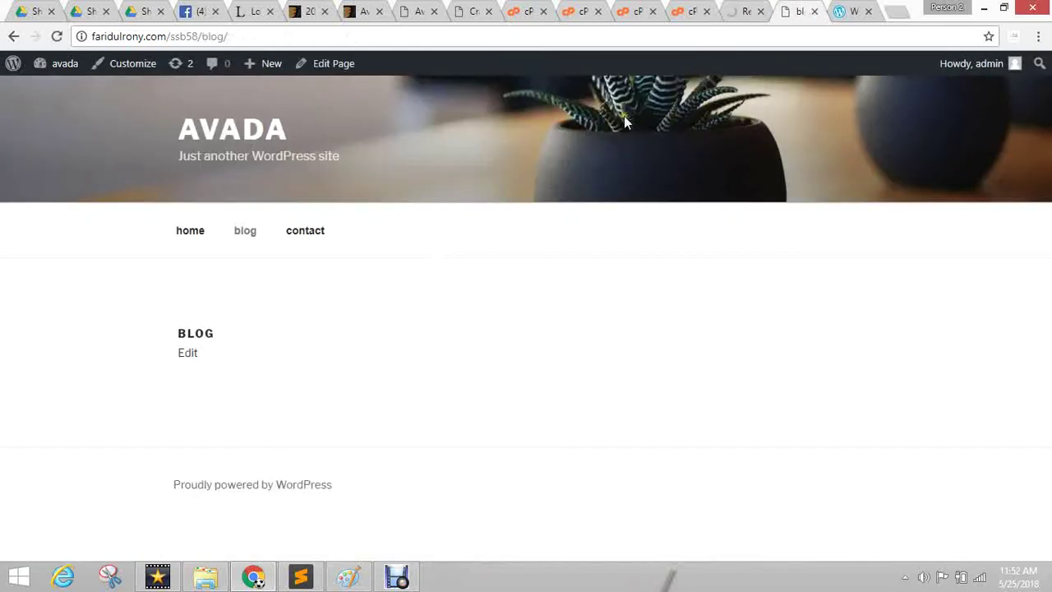
click(56, 37)
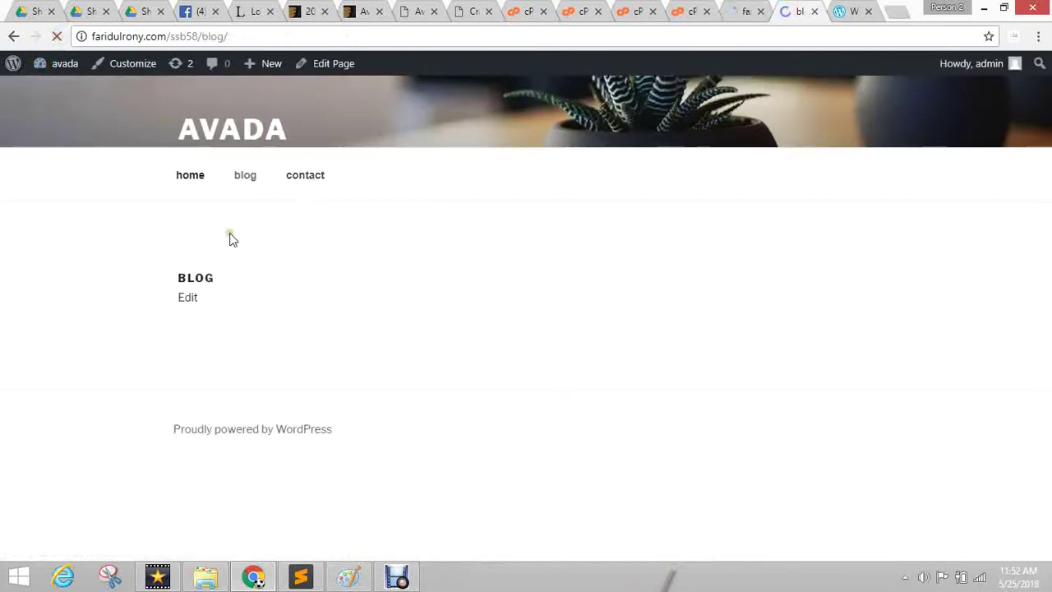
click(233, 177)
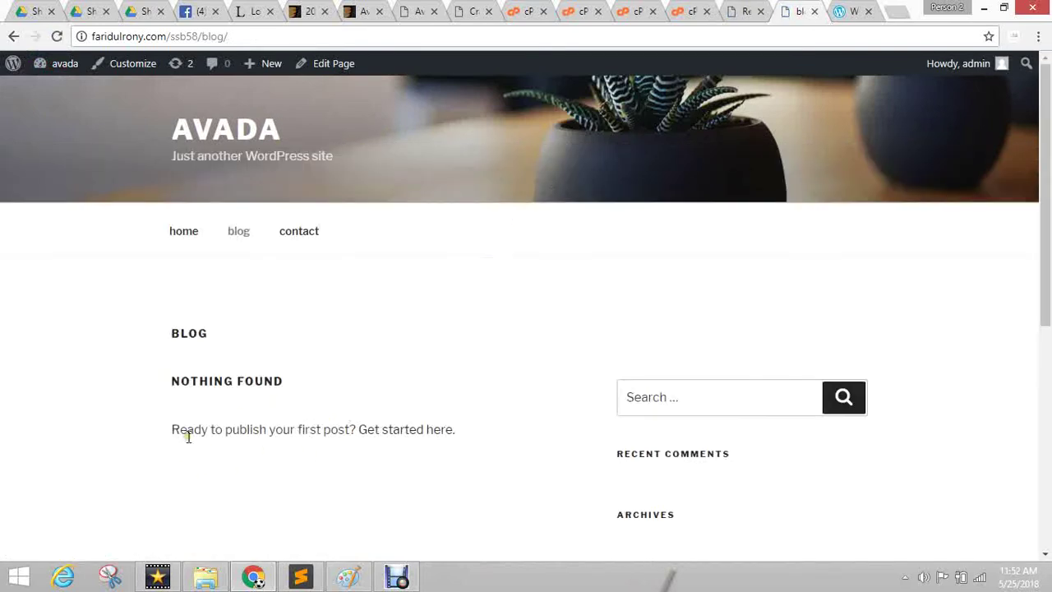
click(210, 240)
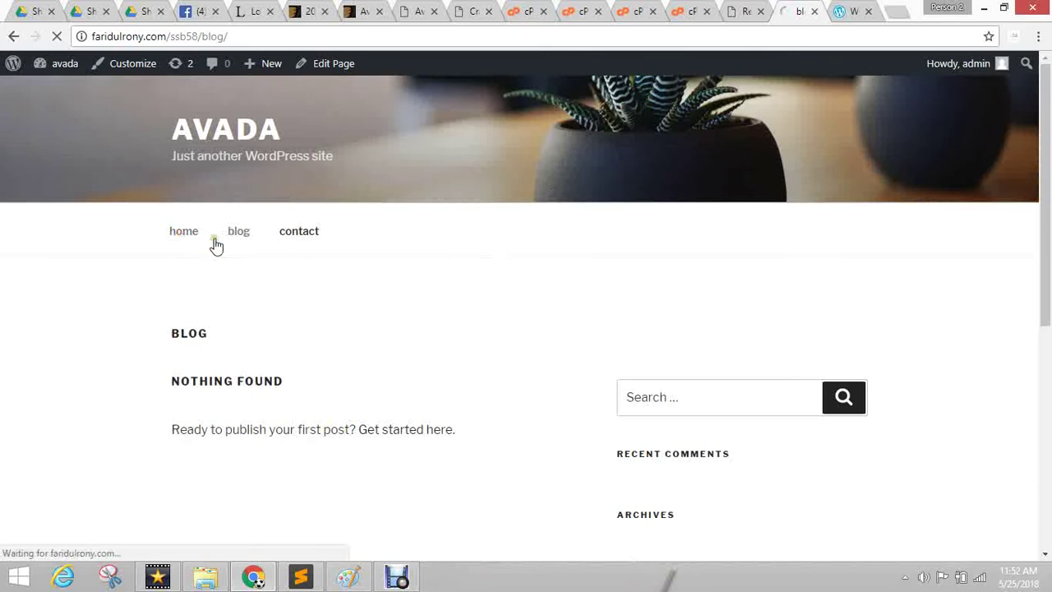
click(745, 11)
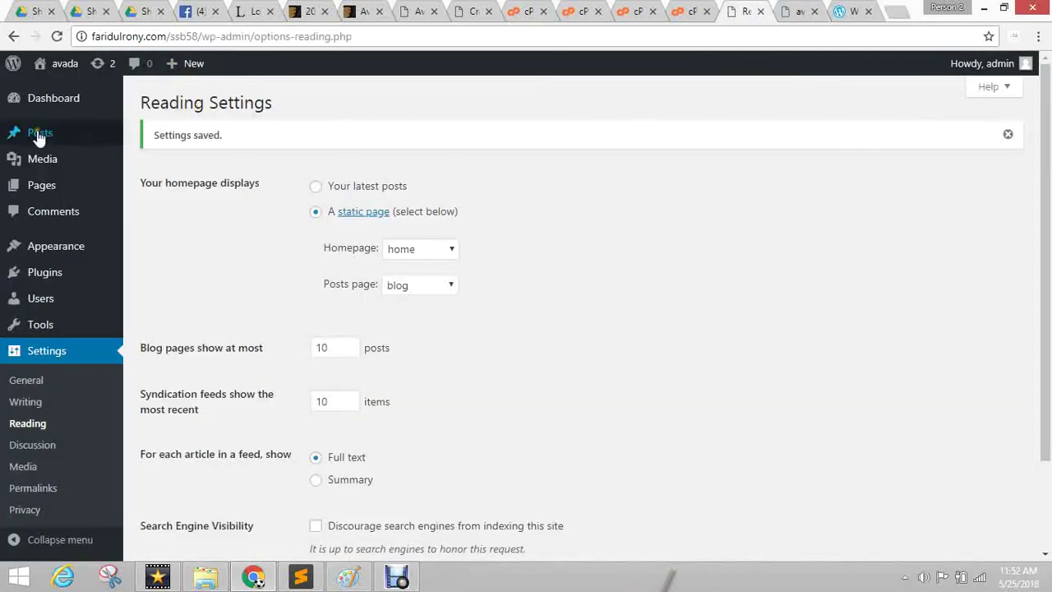
click(785, 8)
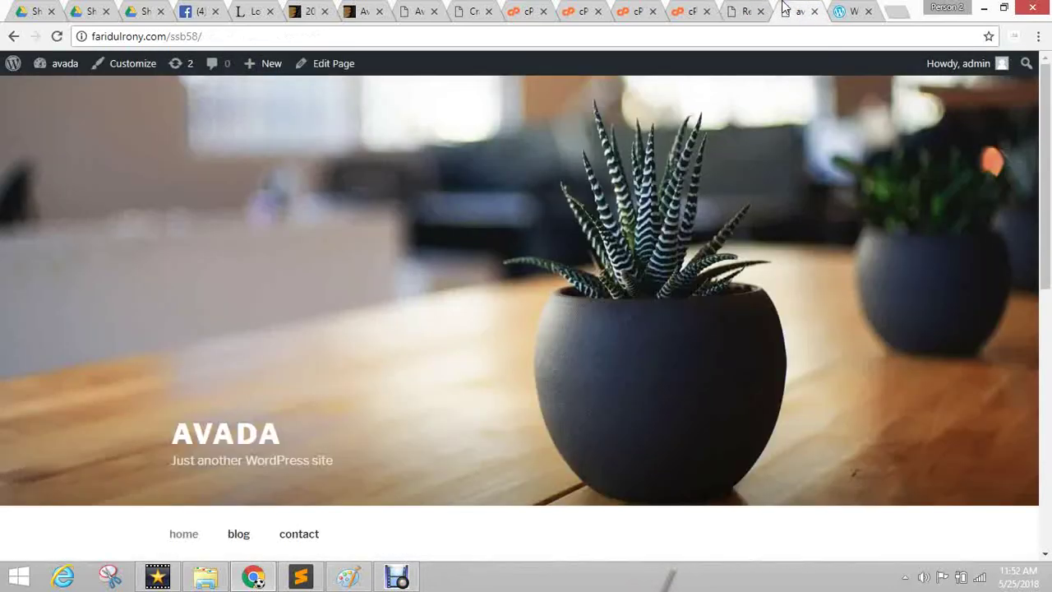
scroll(241, 343, down, 4)
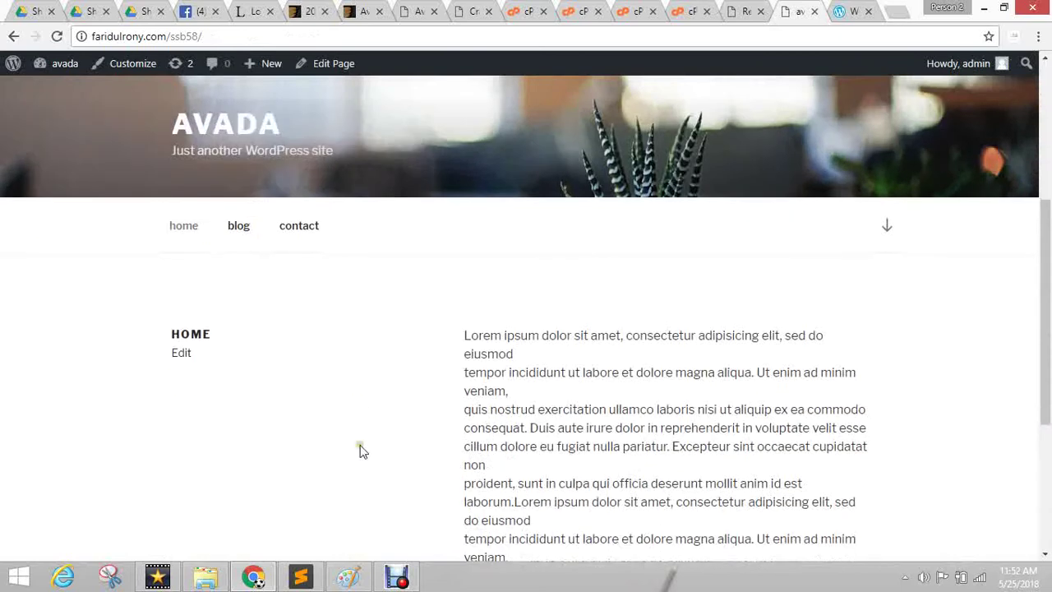
click(239, 233)
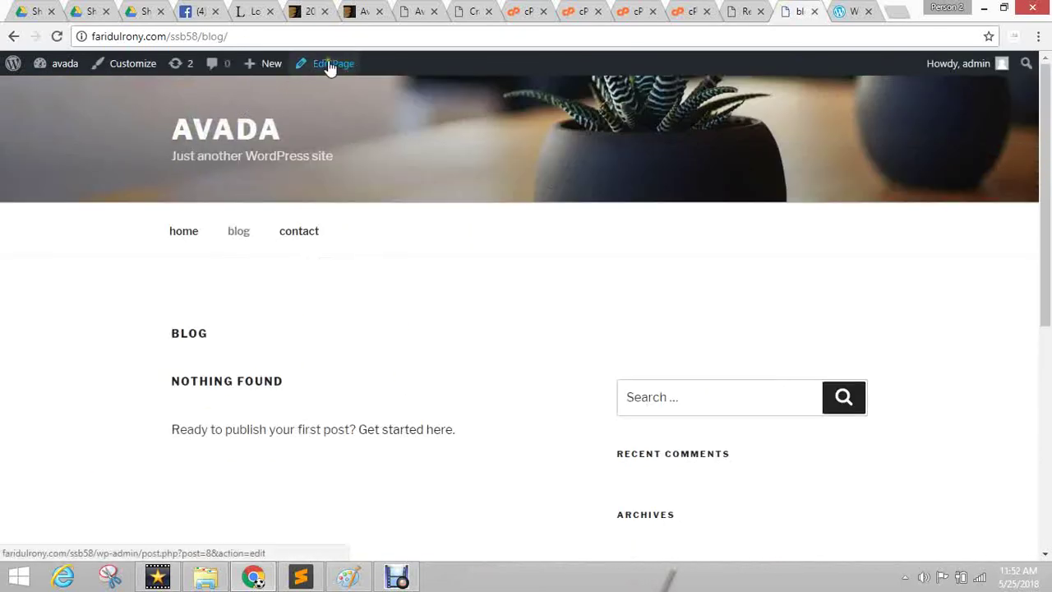
Edit the blog page and highlight the notice that it is the latest posts page.
click(330, 65)
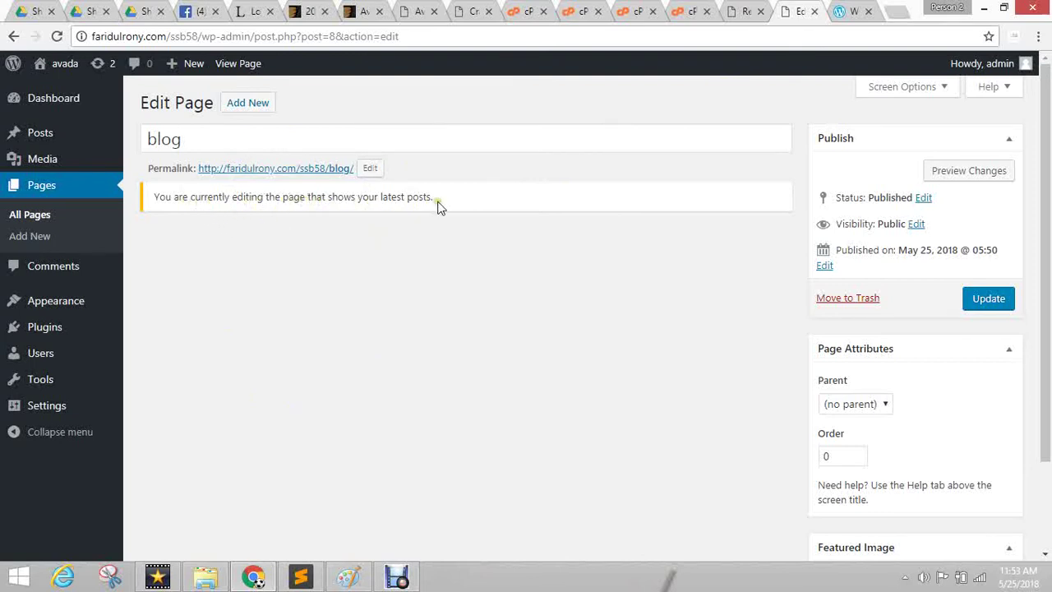
drag(483, 203, 164, 227)
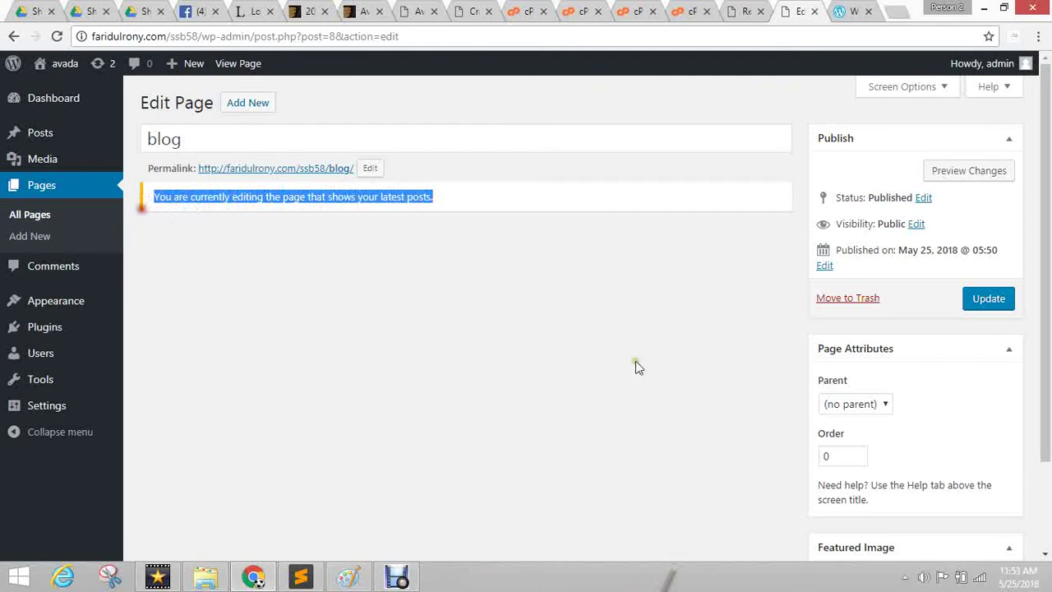
click(428, 323)
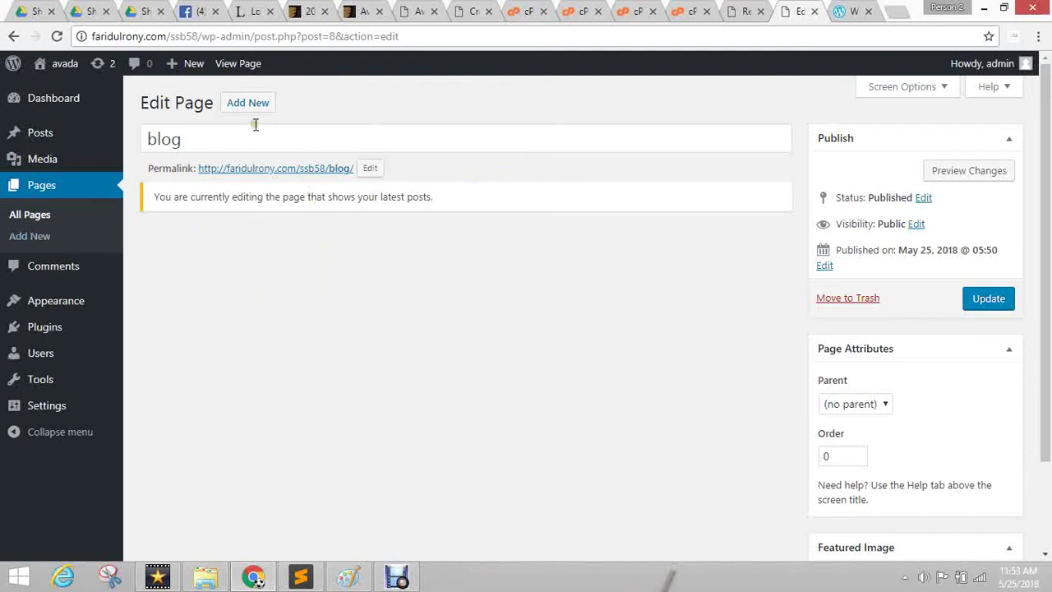
Reread the latest-posts notice, then return to the Reading Settings showing home and blog.
mouse_move(24, 411)
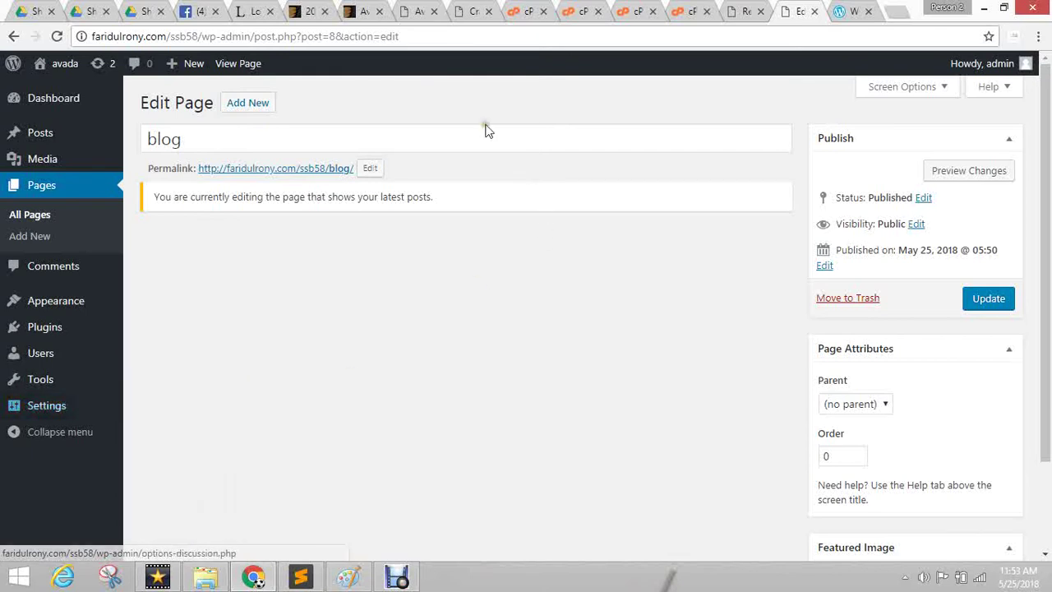
click(452, 197)
drag(452, 200, 352, 198)
click(436, 298)
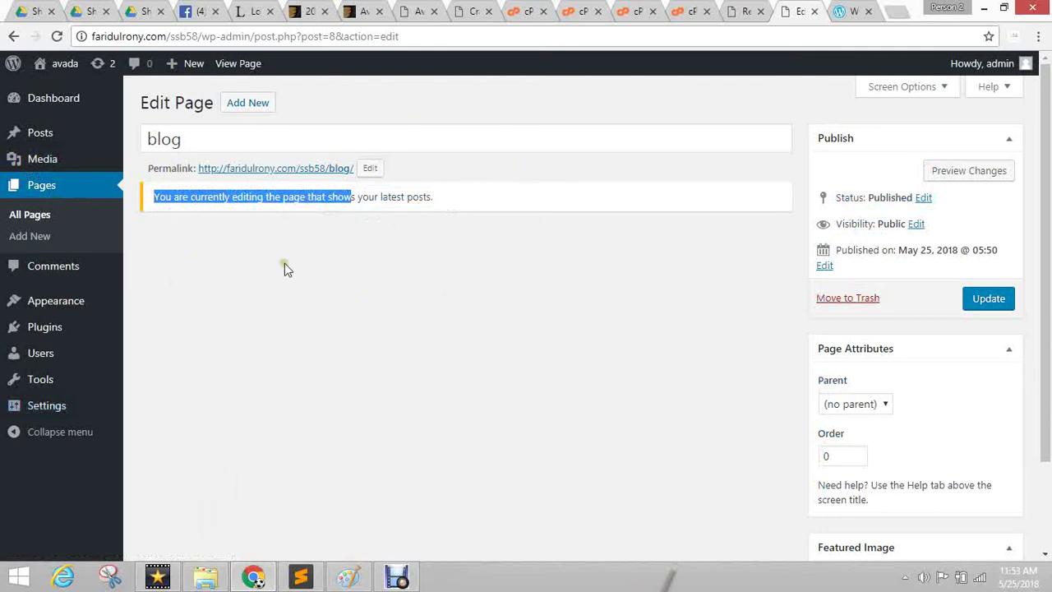
click(345, 267)
mouse_move(23, 136)
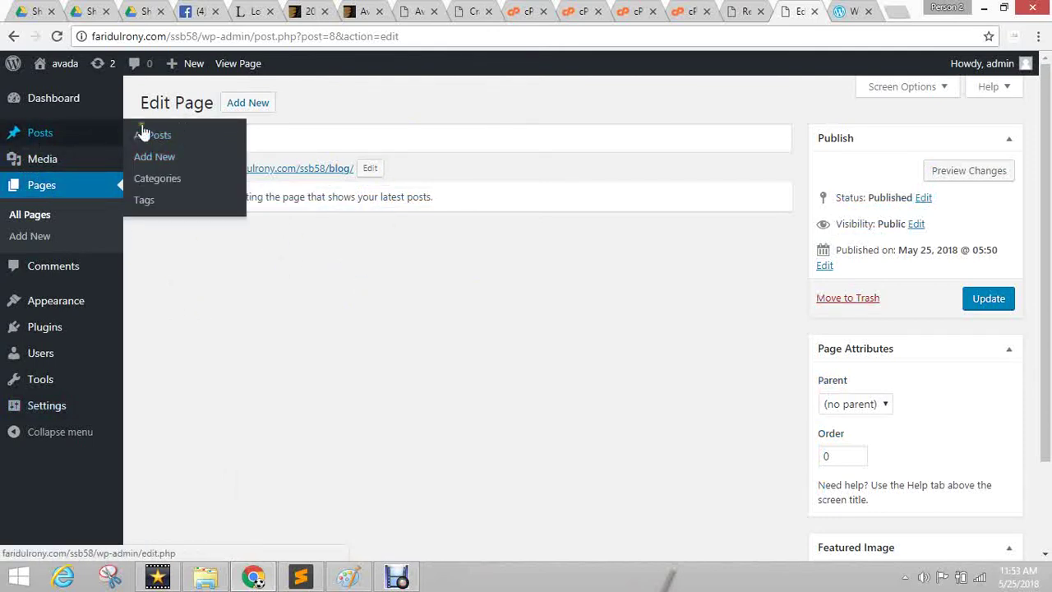
click(748, 10)
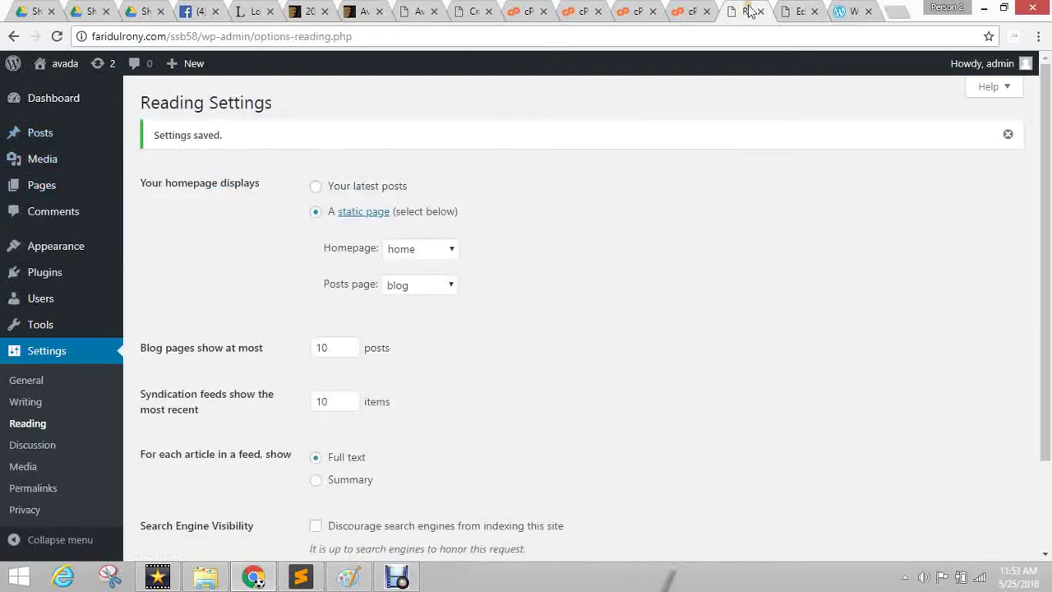
Close the finished upload page and select the 43.1 MB Avada.zip in the ssb58 themes folder.
click(799, 10)
click(701, 7)
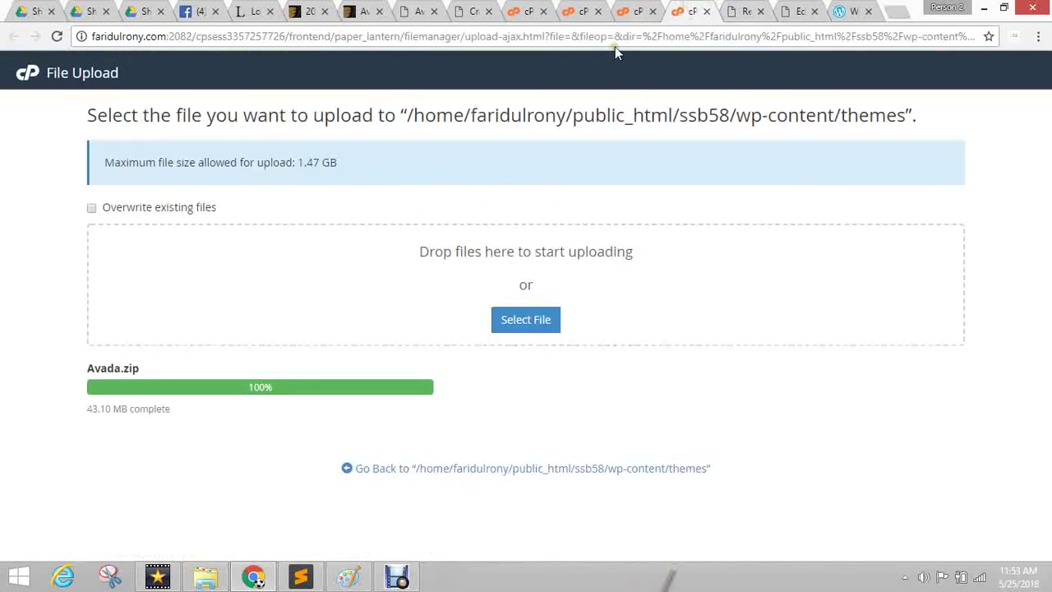
click(706, 11)
click(640, 9)
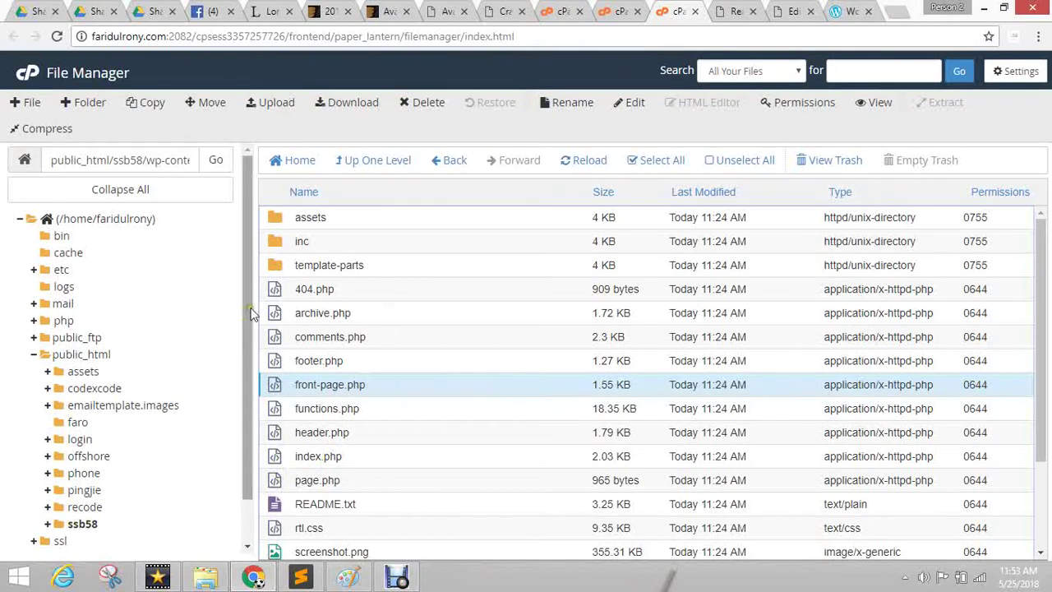
click(372, 161)
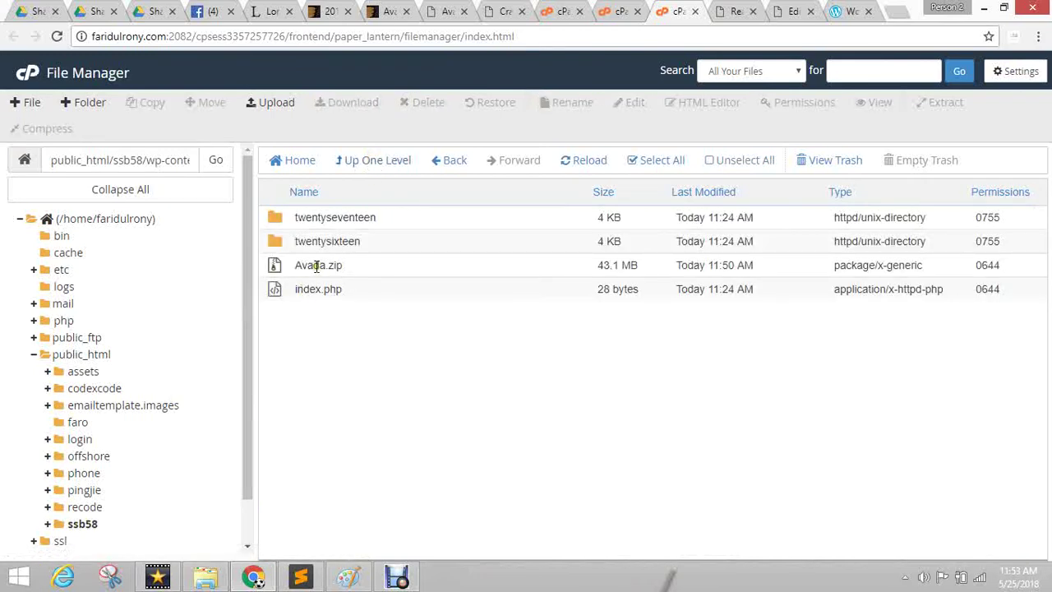
click(279, 265)
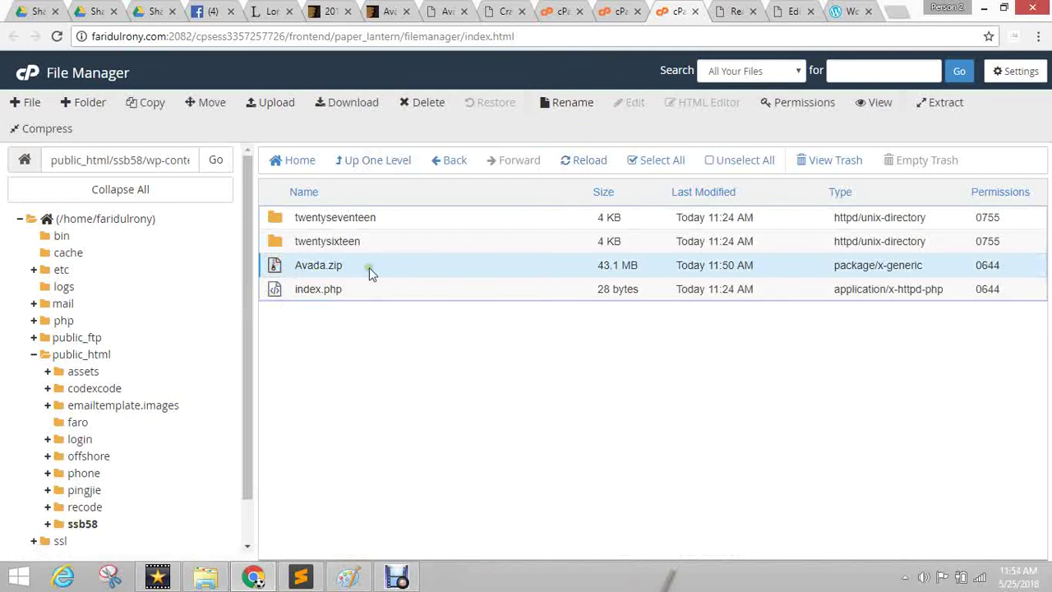
Compare the WordPress Themes list with the File Manager themes folder holding Avada.zip.
click(750, 8)
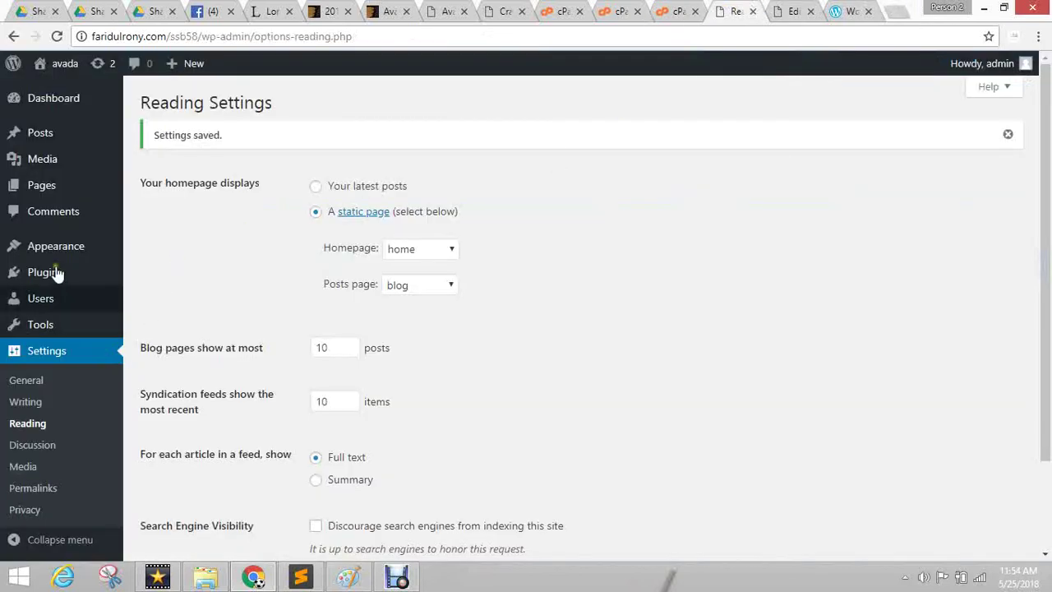
mouse_move(43, 247)
click(145, 252)
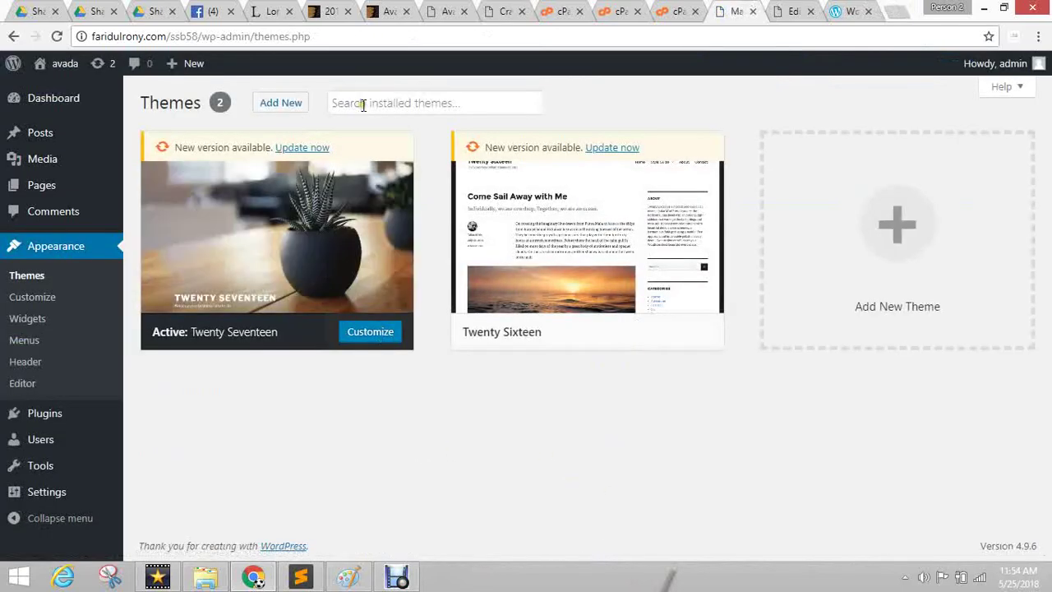
click(372, 126)
click(684, 10)
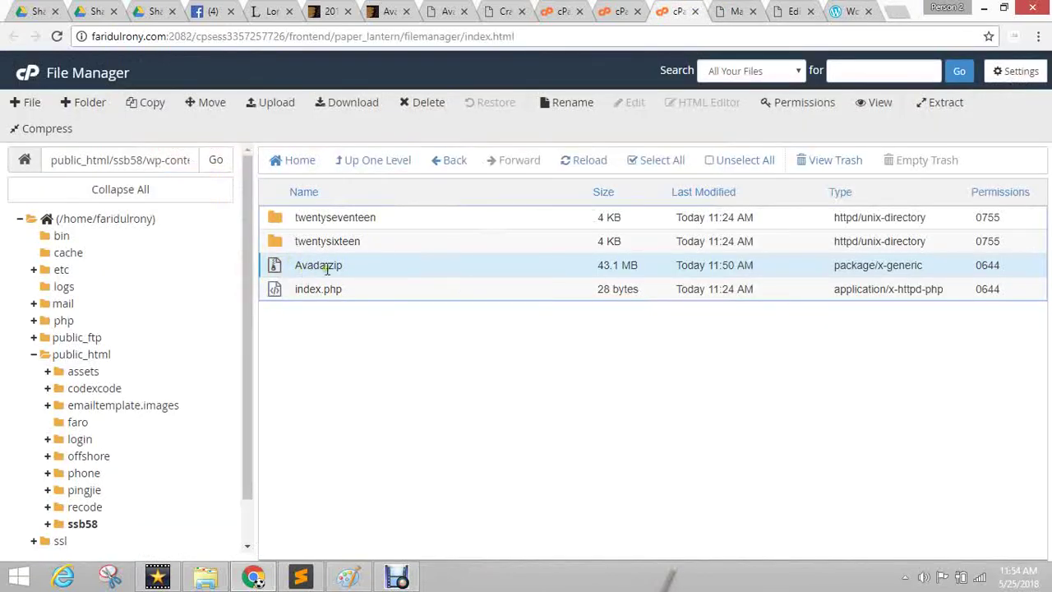
click(728, 12)
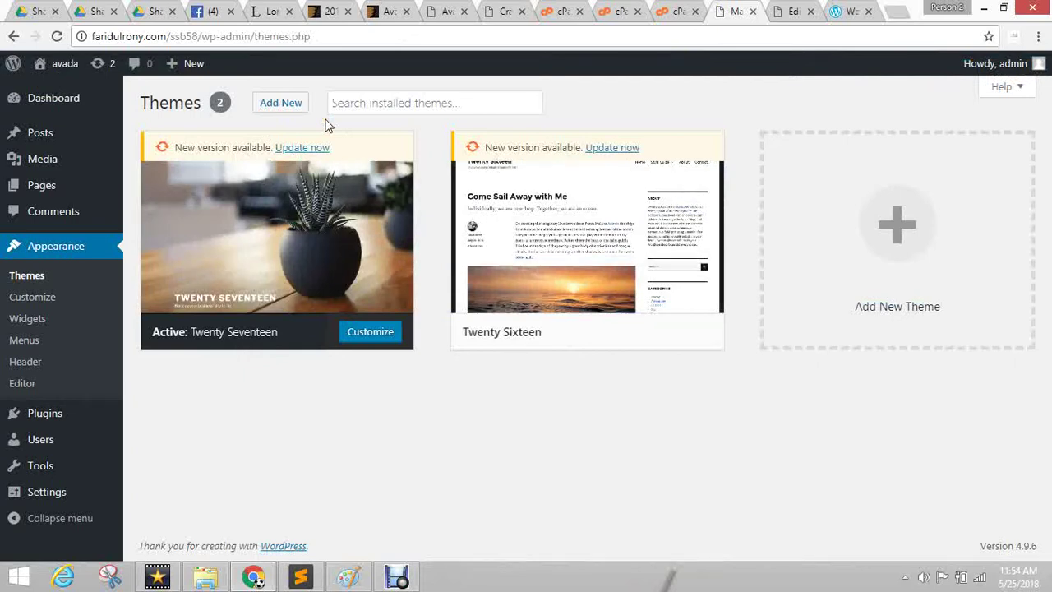
click(673, 11)
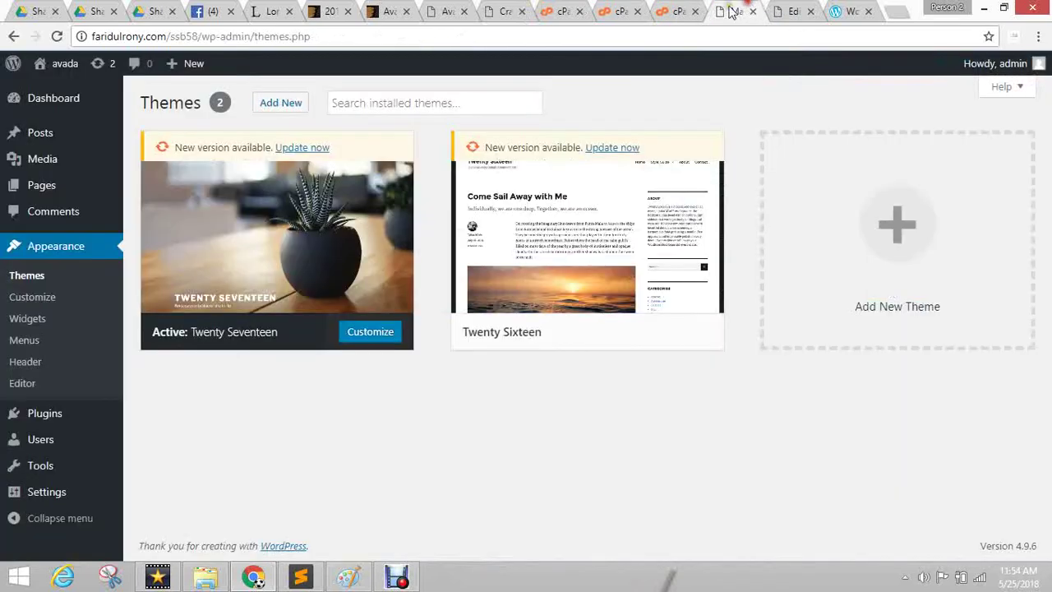
click(740, 10)
click(791, 12)
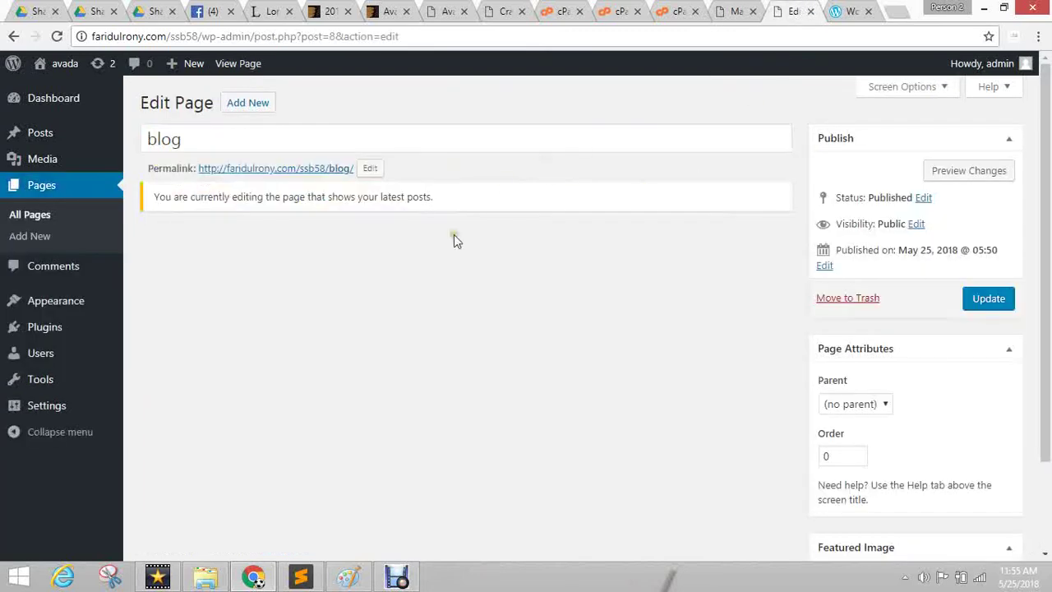
click(677, 12)
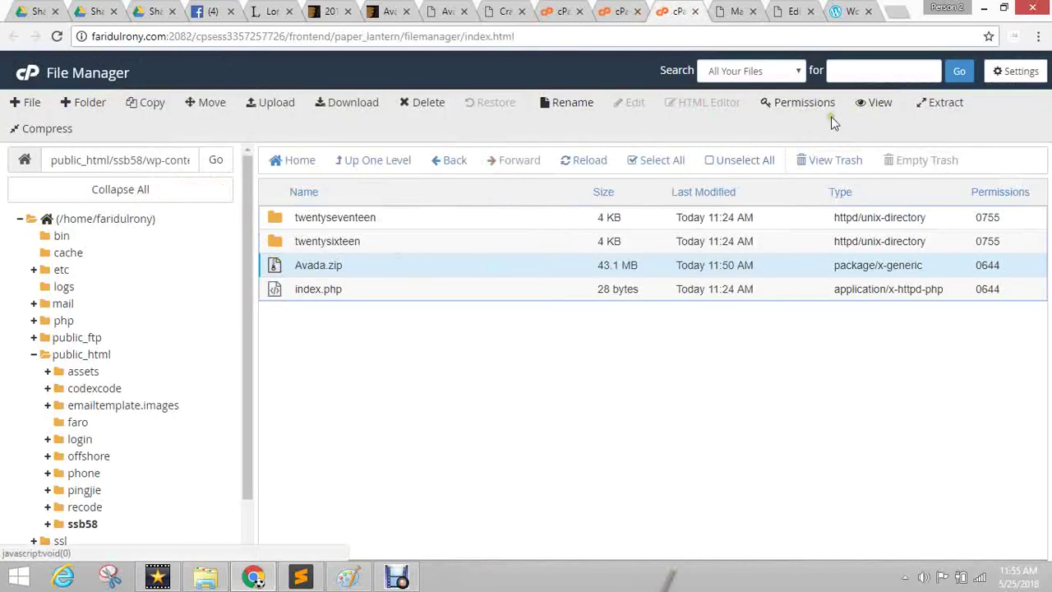
Extract Avada.zip into the themes folder and refresh the listing.
click(944, 102)
click(635, 386)
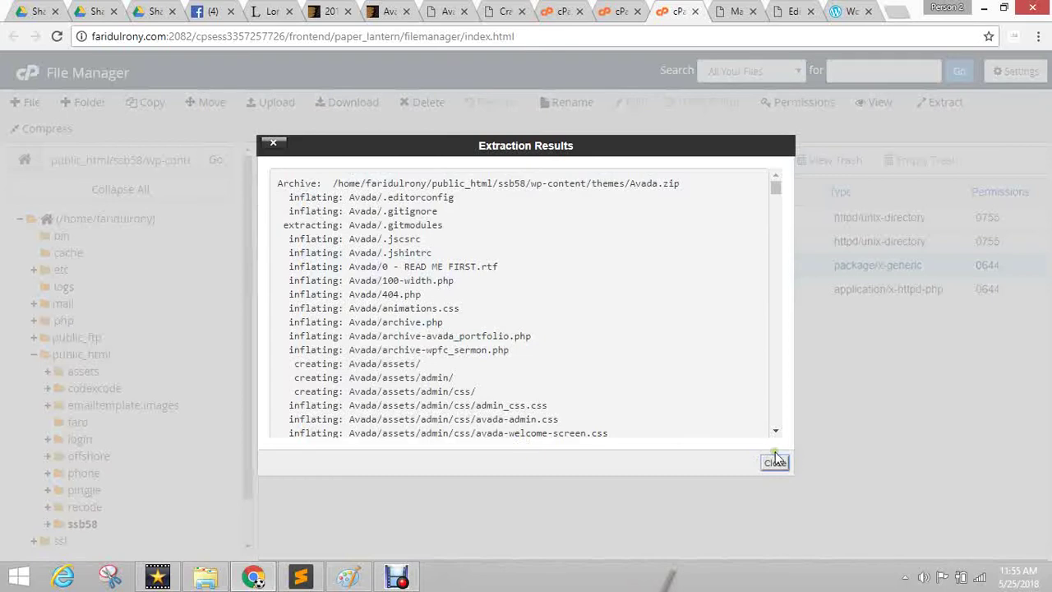
click(772, 526)
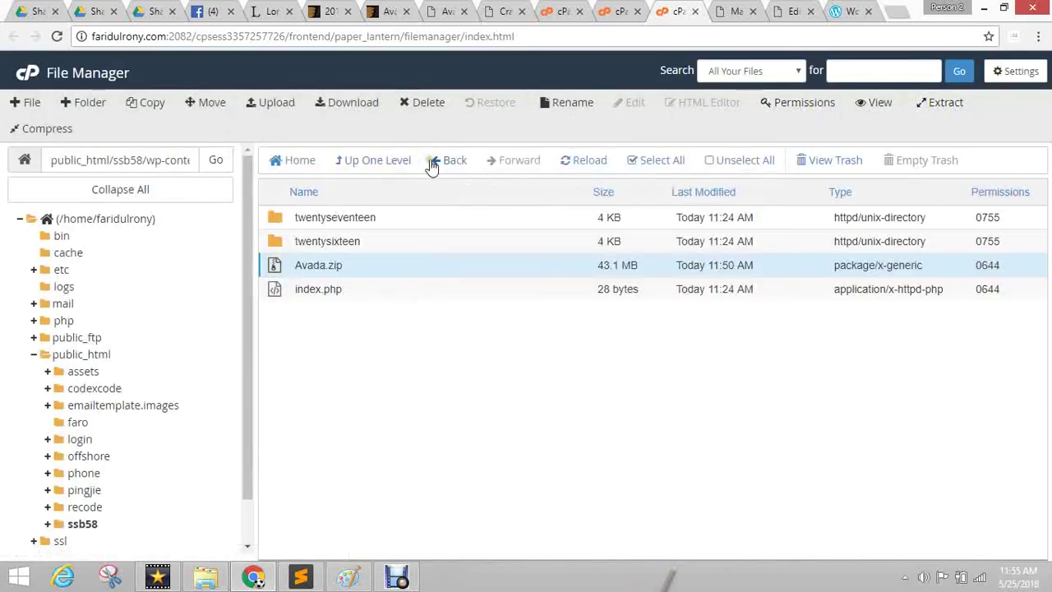
click(586, 161)
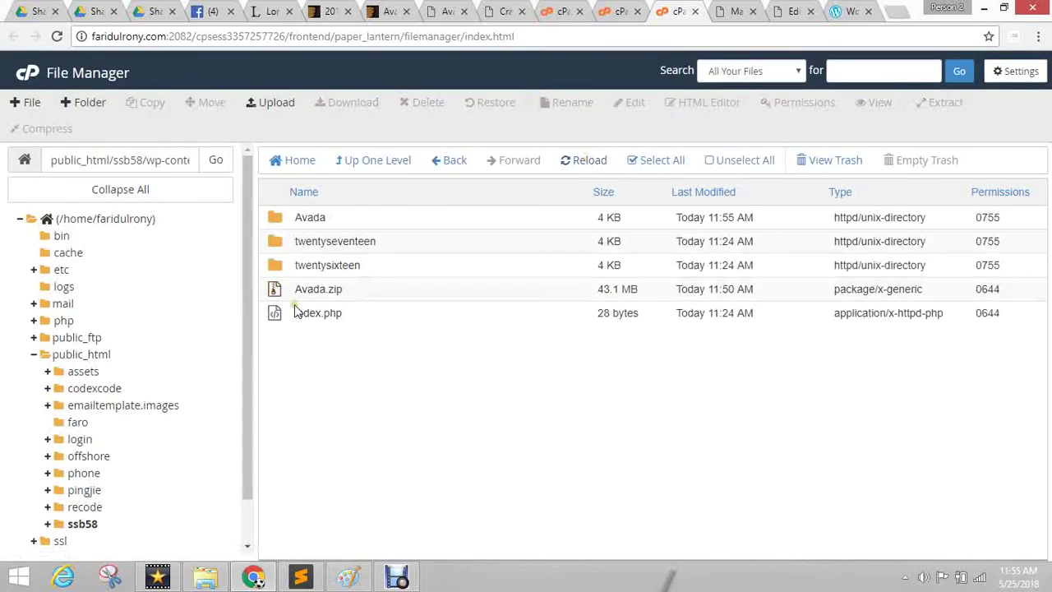
Rename the extracted Avada folder to ssb58 and open it.
click(312, 219)
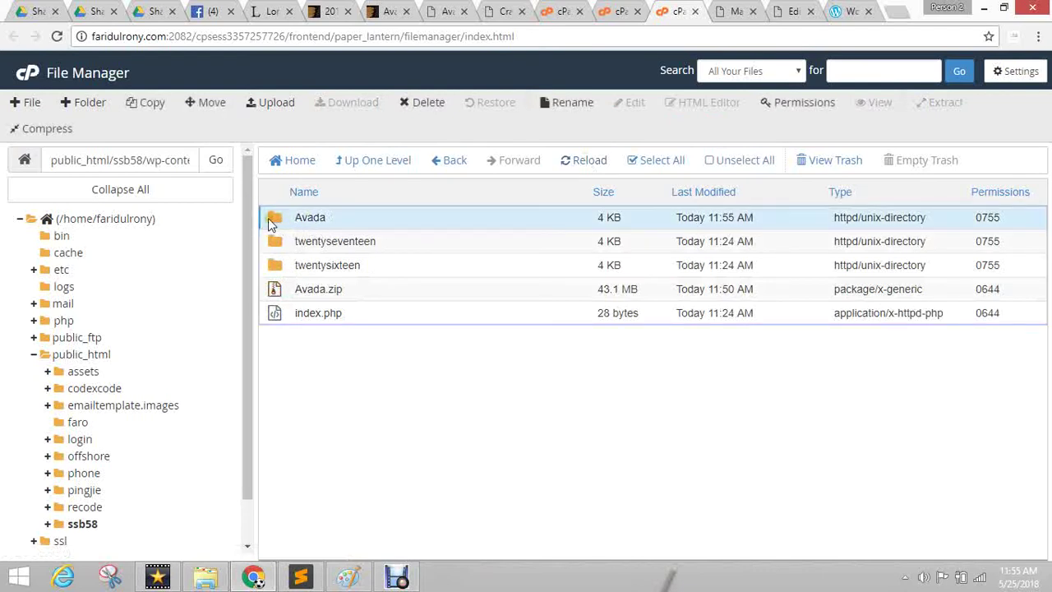
click(311, 217)
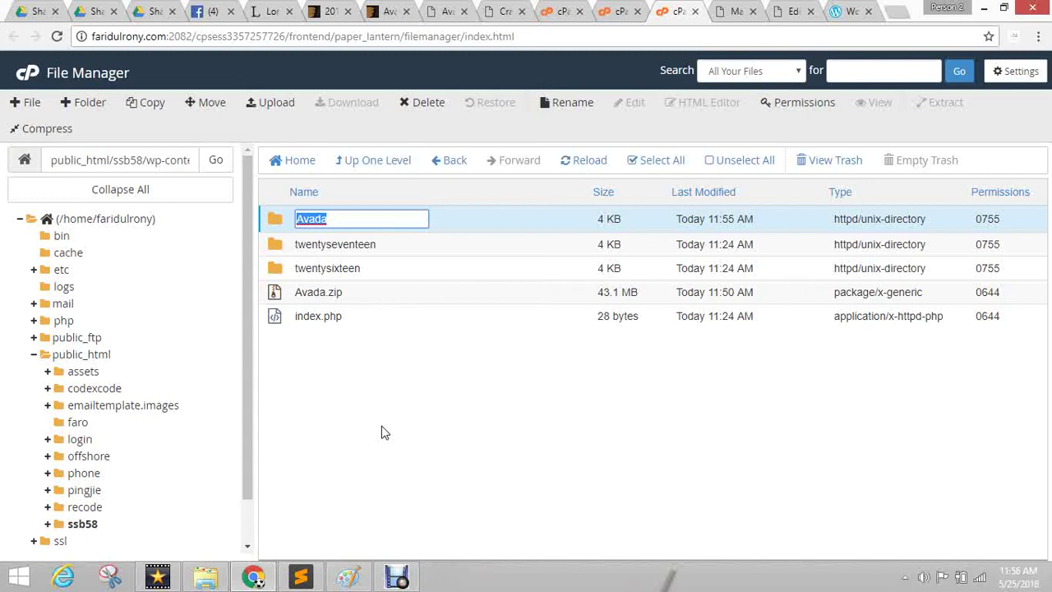
text(ssb58)
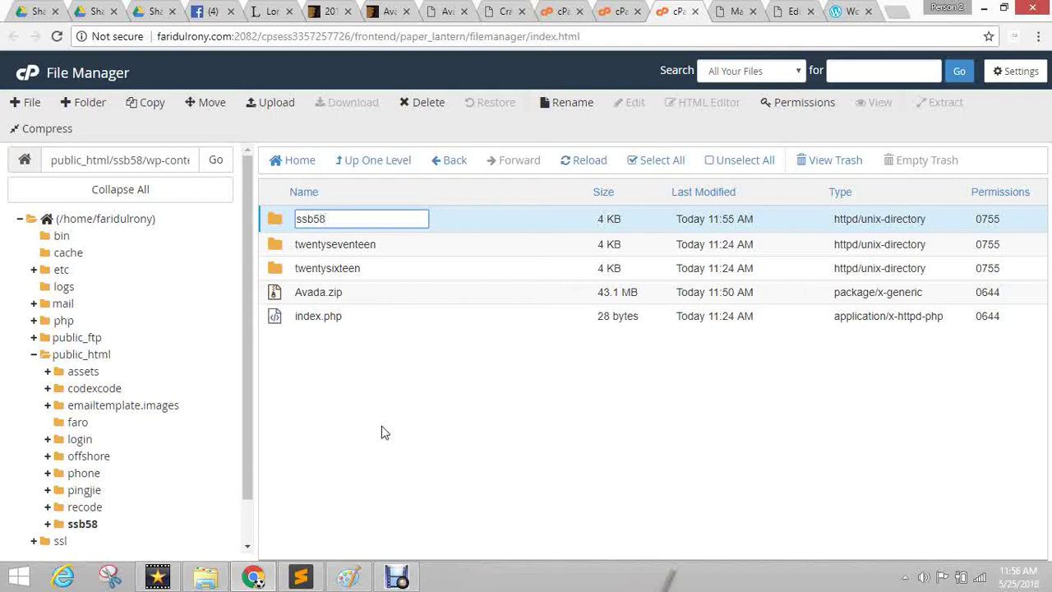
key(Escape)
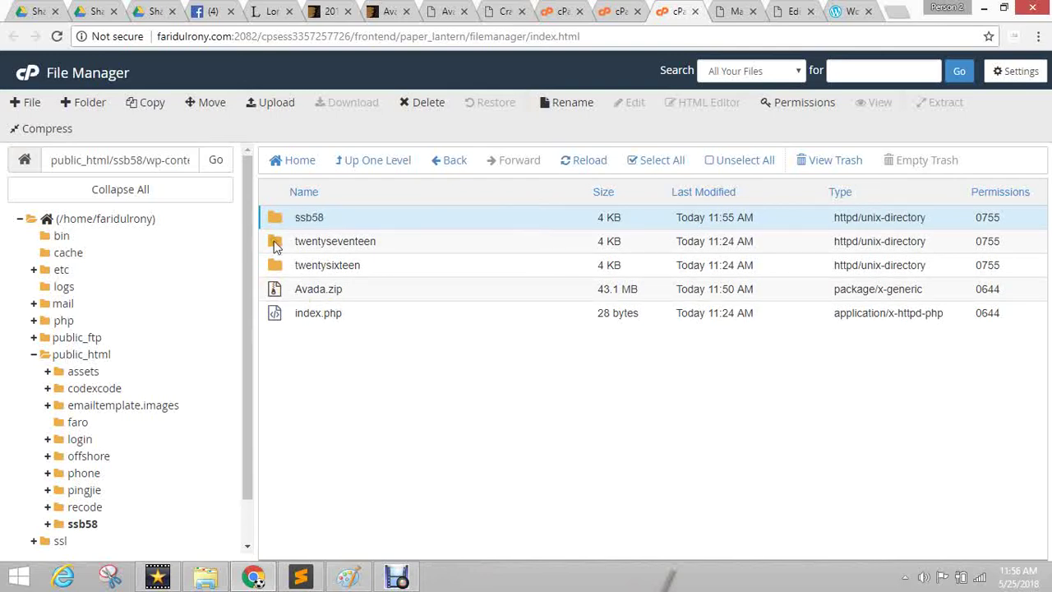
double_click(276, 218)
Look over the Twenty Sixteen theme's details on the WordPress Themes page.
click(715, 12)
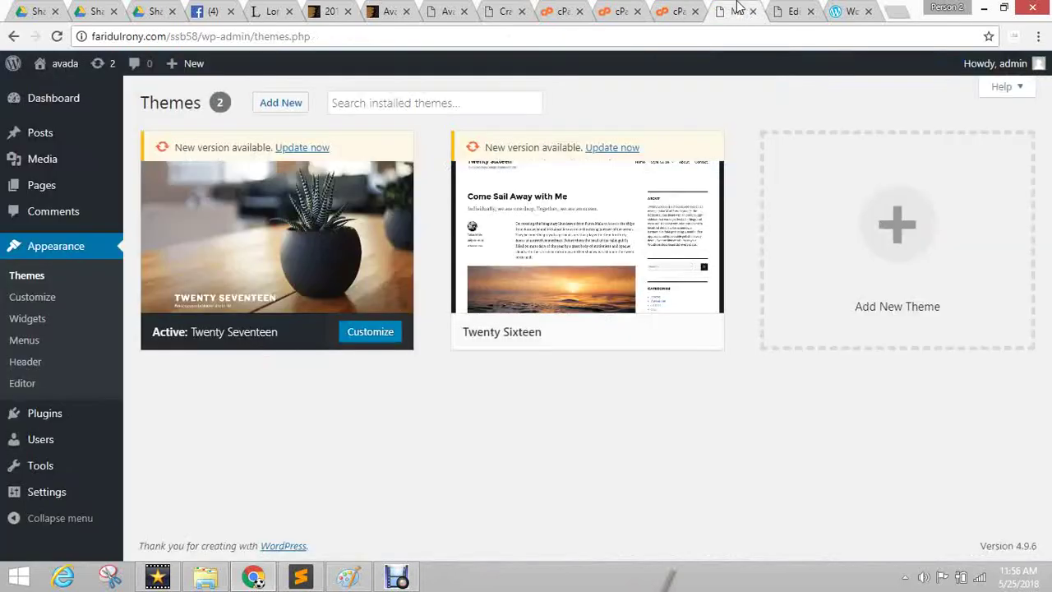
click(588, 235)
drag(645, 167, 893, 465)
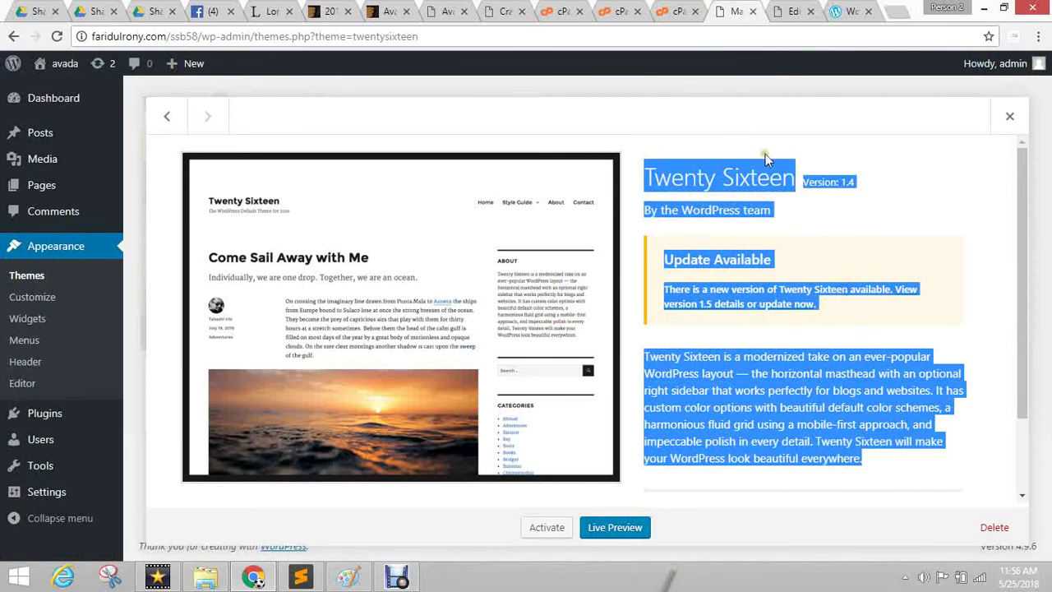
Find style.css in the ssb58 theme folder, briefly browsing the assets and css subfolders.
click(674, 11)
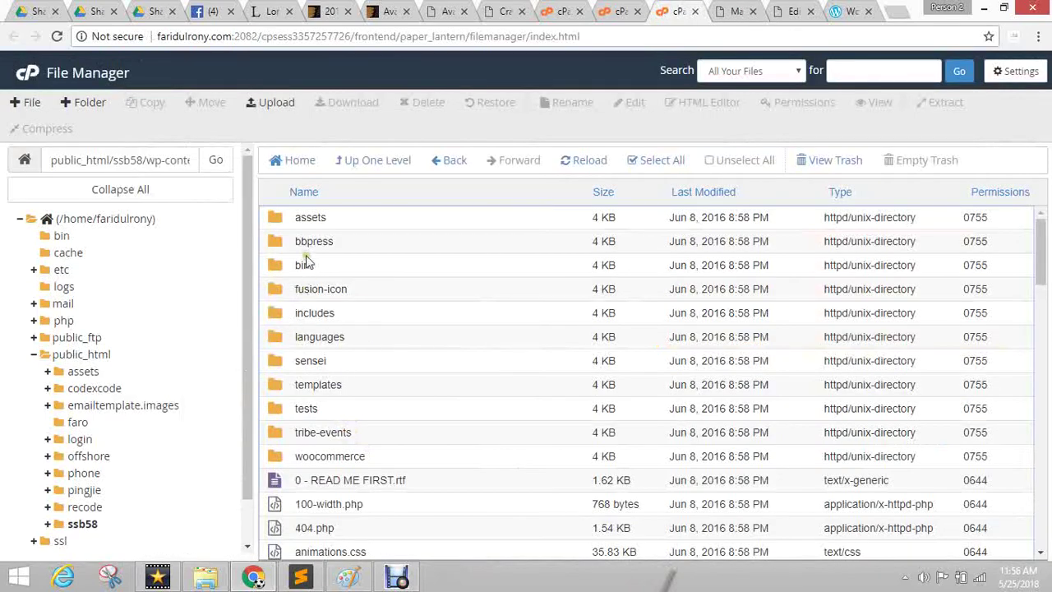
scroll(306, 260, down, 12)
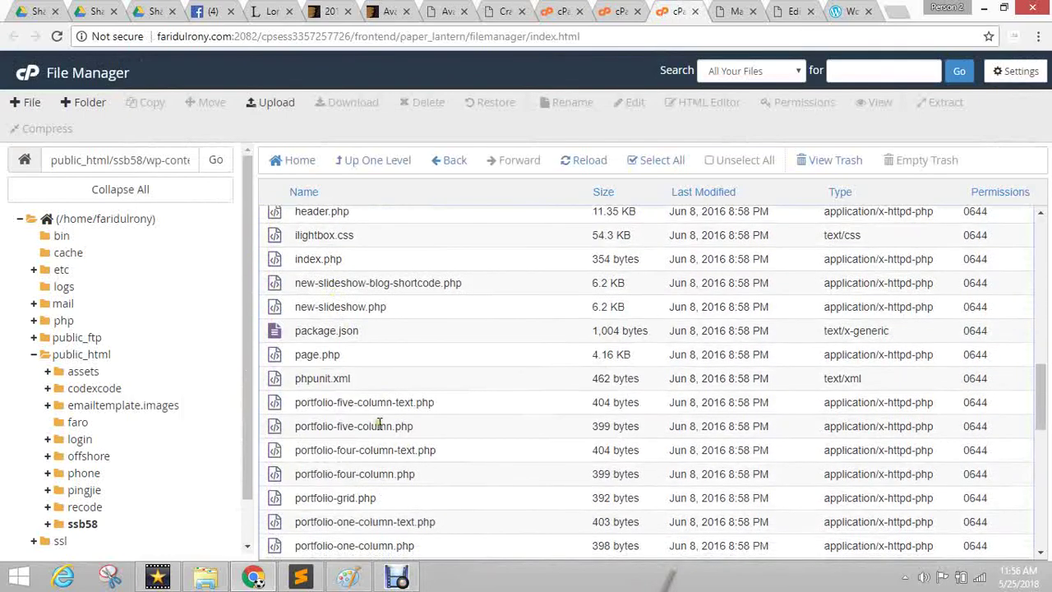
scroll(380, 422, down, 7)
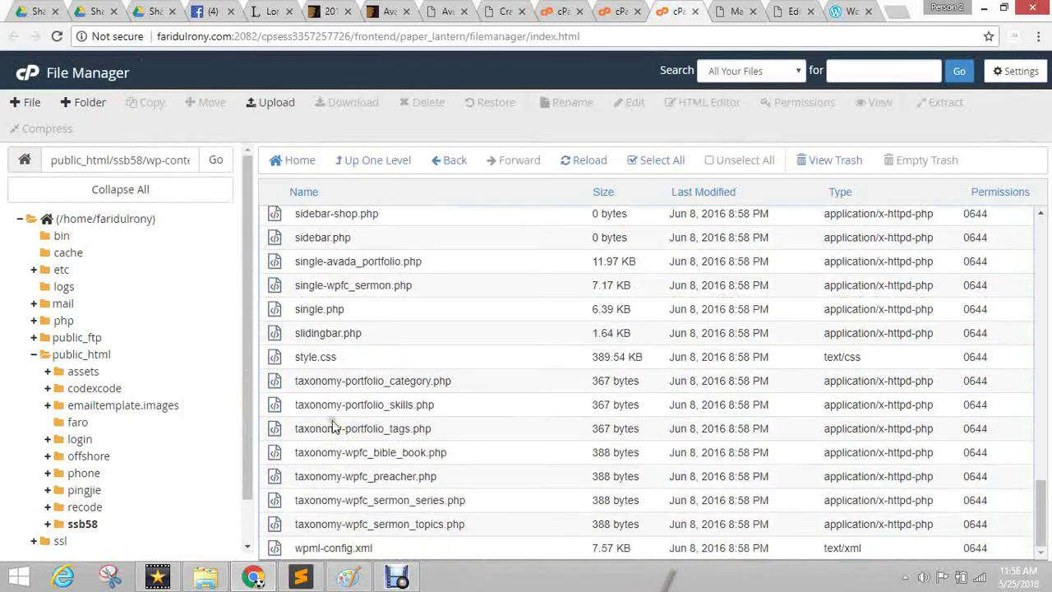
click(275, 362)
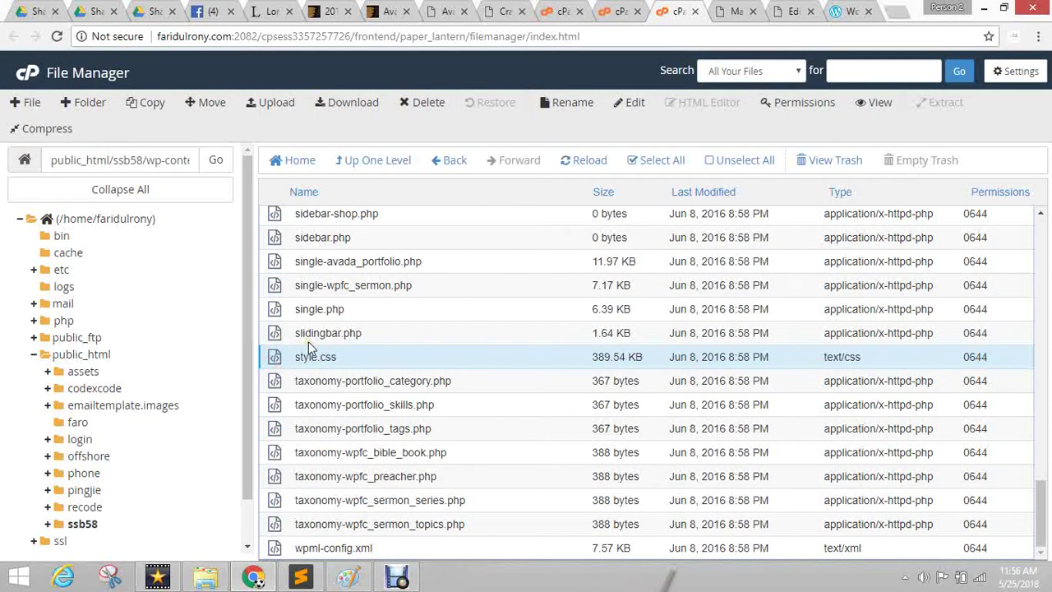
scroll(485, 415, up, 15)
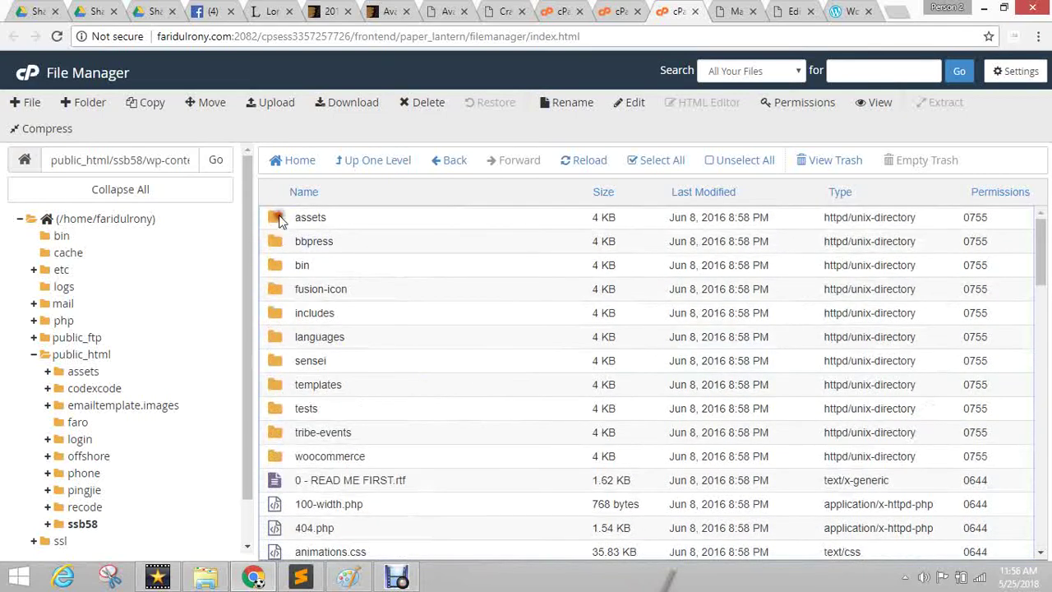
click(280, 221)
double_click(280, 220)
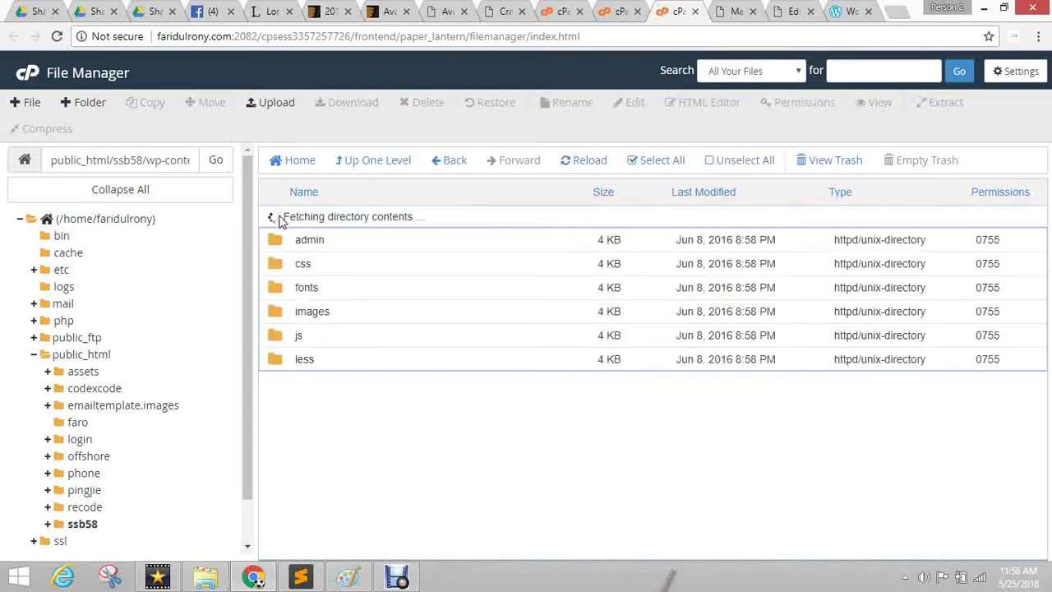
click(276, 245)
double_click(276, 244)
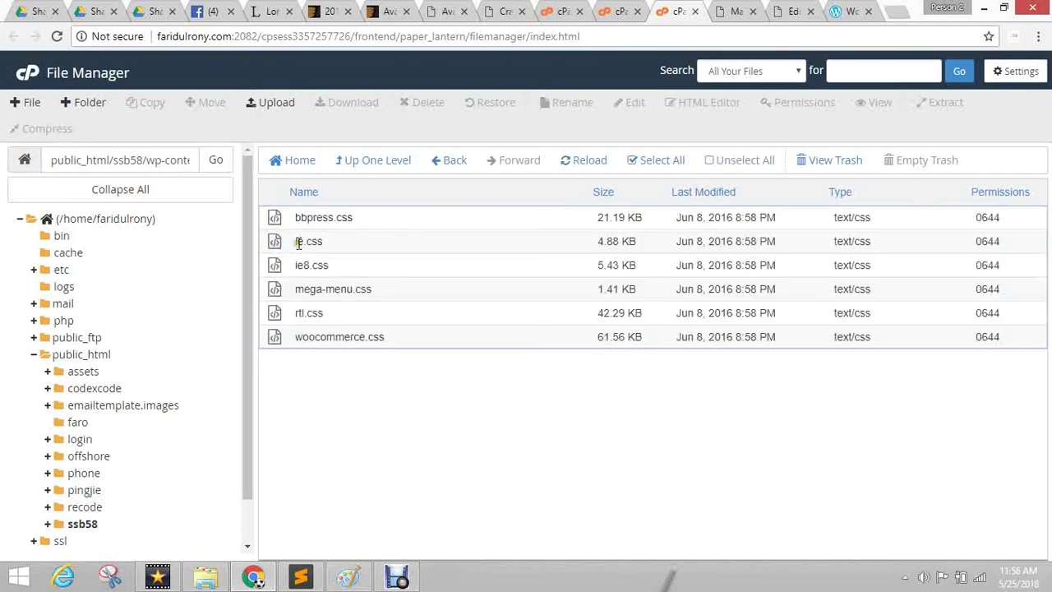
click(374, 161)
click(372, 160)
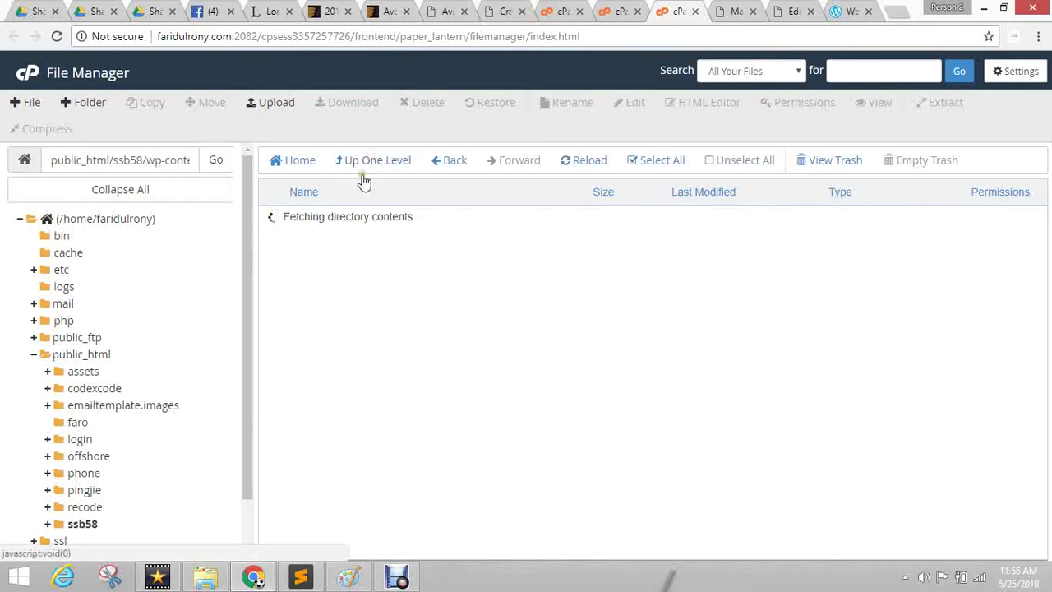
Open the ssb58 theme's 389.54 KB style.css in the text editor, confirming the encoding.
scroll(407, 345, down, 5)
scroll(395, 336, down, 5)
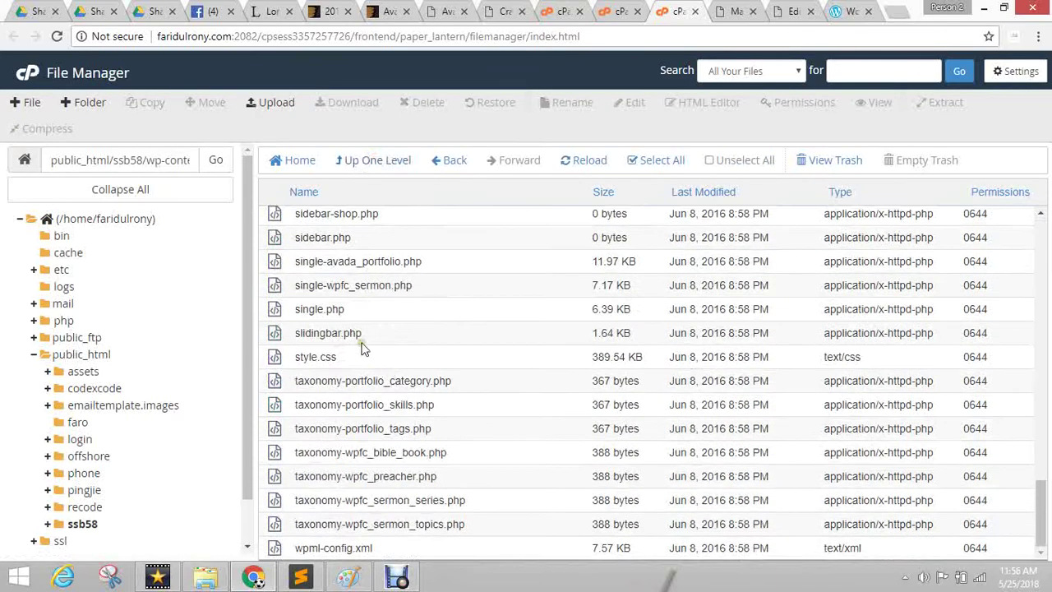
click(273, 360)
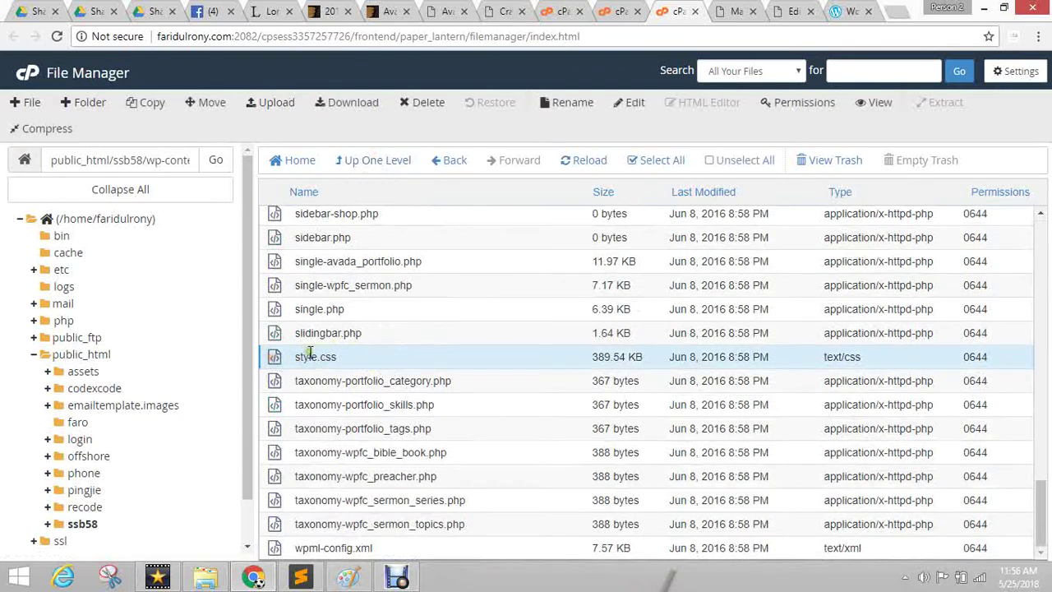
click(638, 106)
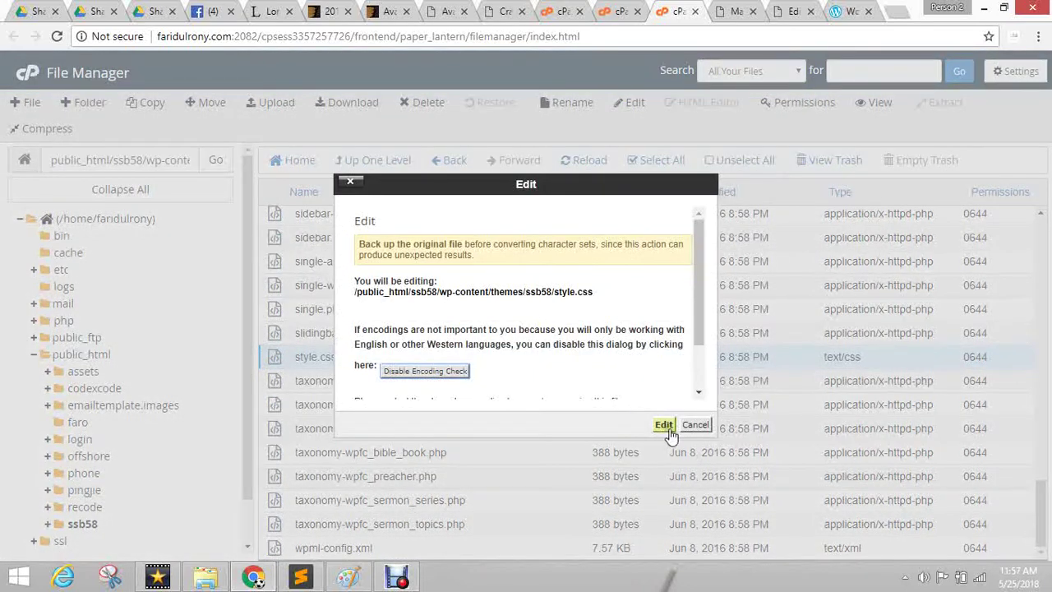
click(663, 424)
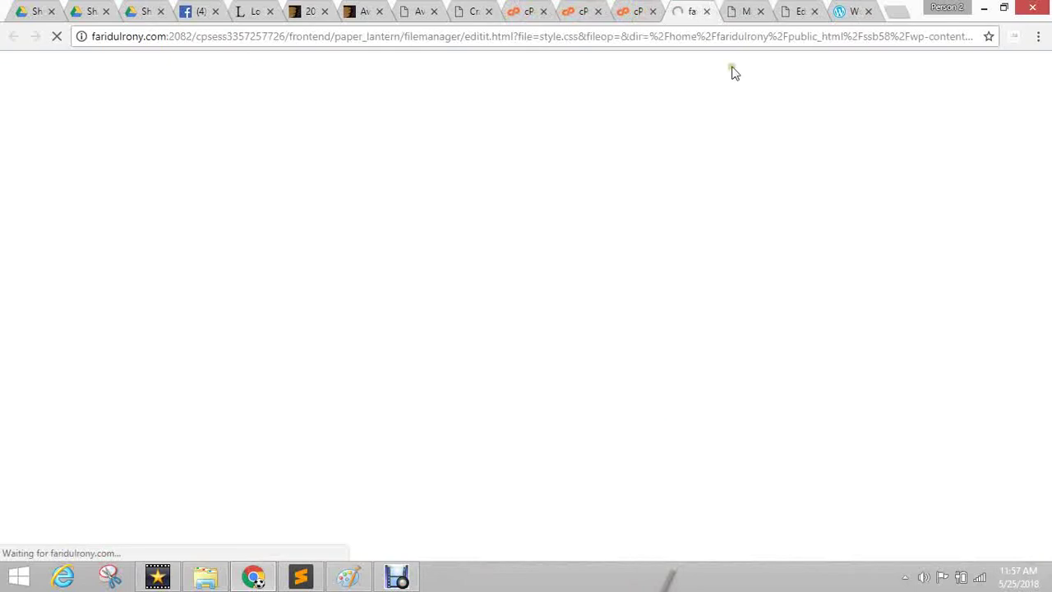
Close the Twenty Sixteen details and show the details of the uploaded Avada 4.0.3 theme.
click(733, 10)
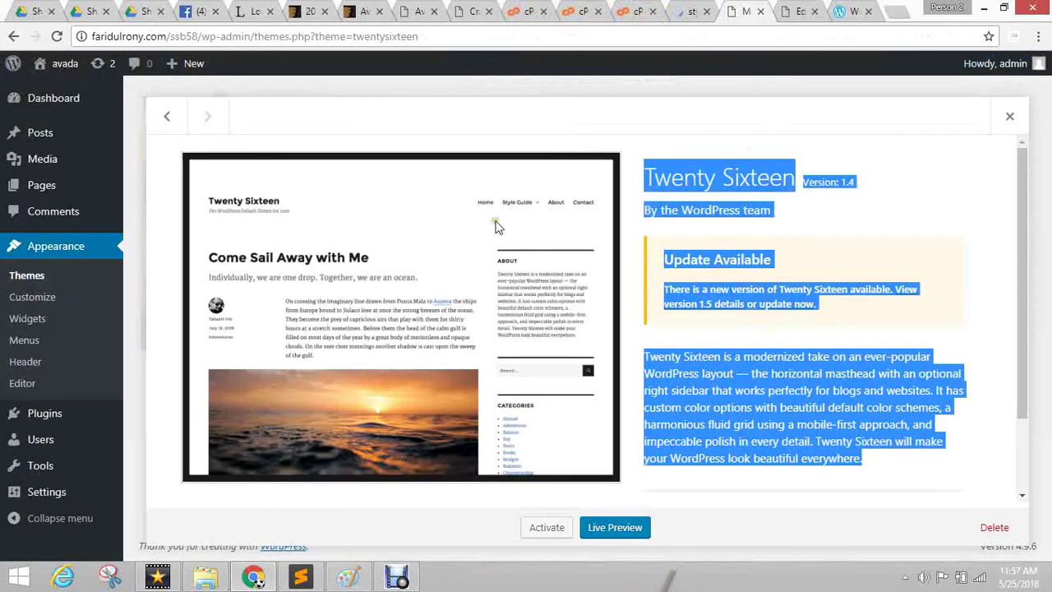
click(1010, 121)
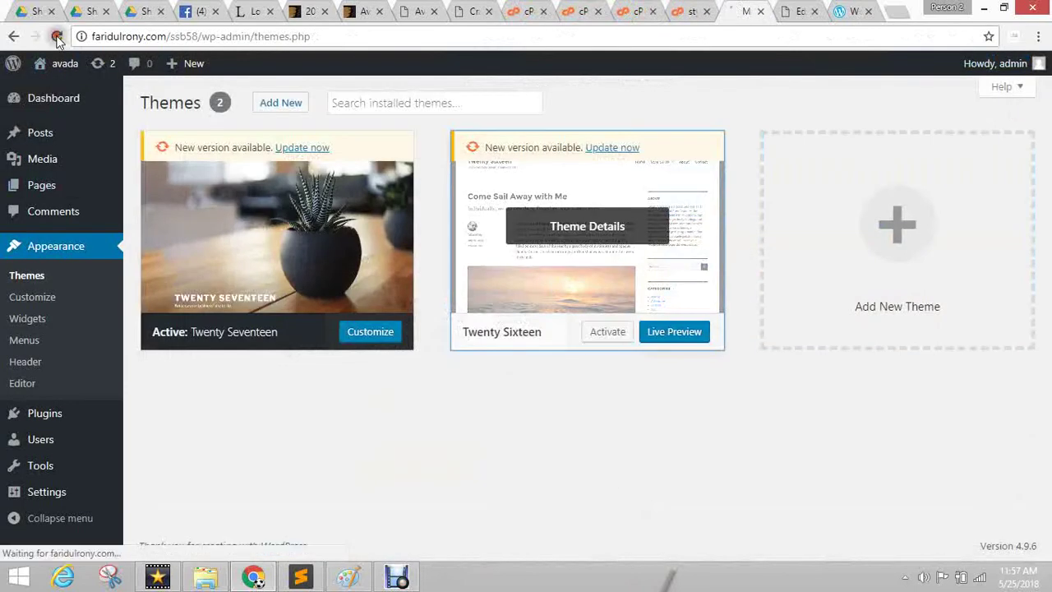
click(607, 331)
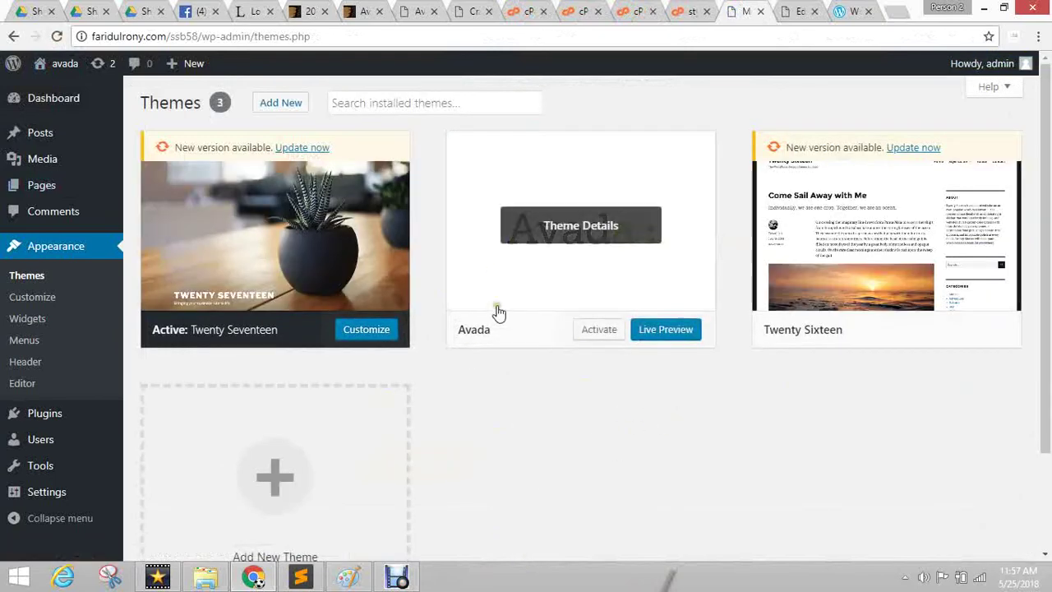
click(580, 237)
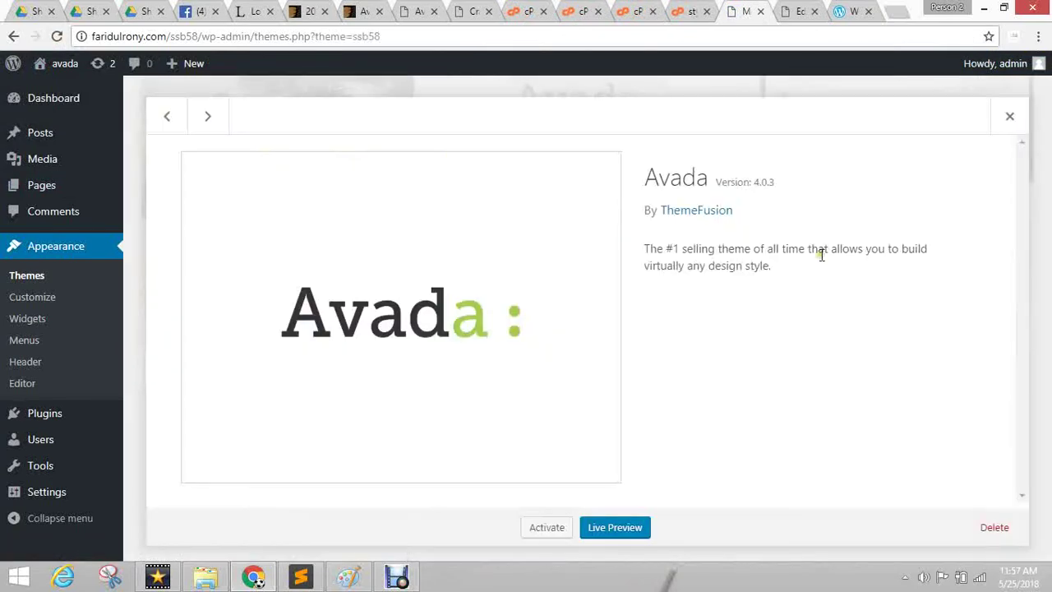
Replace 'Avada' with 'SSB58' on style.css's Theme Name line and save the file.
click(695, 10)
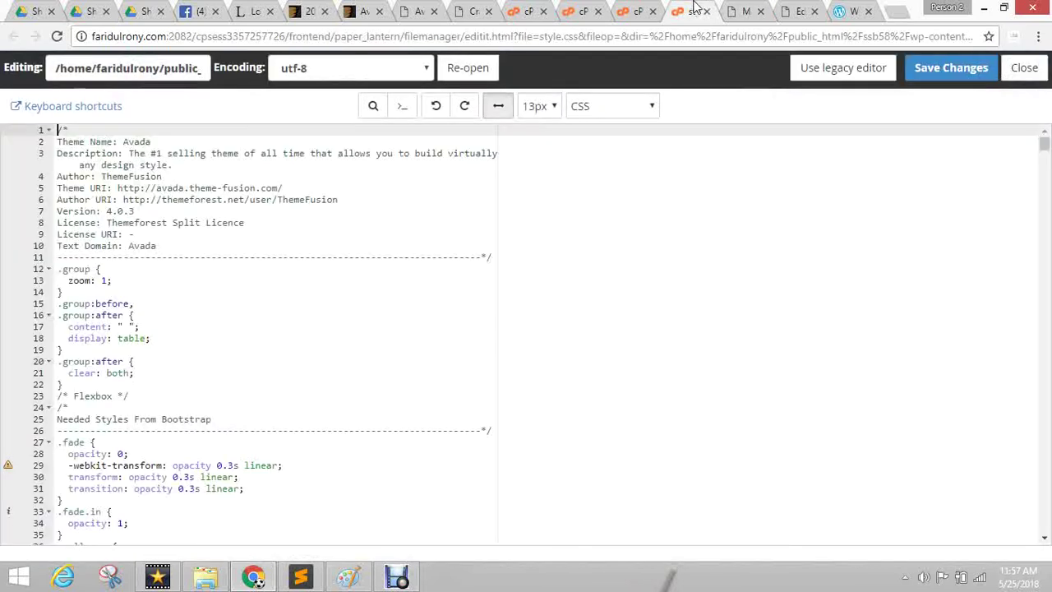
click(137, 161)
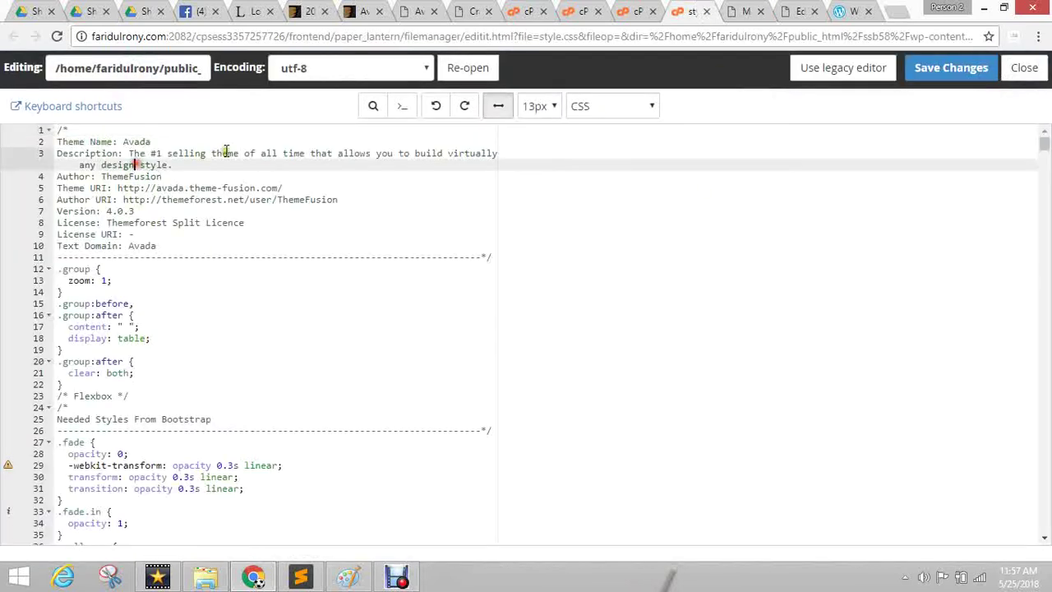
click(138, 141)
double_click(138, 142)
text(Ss)
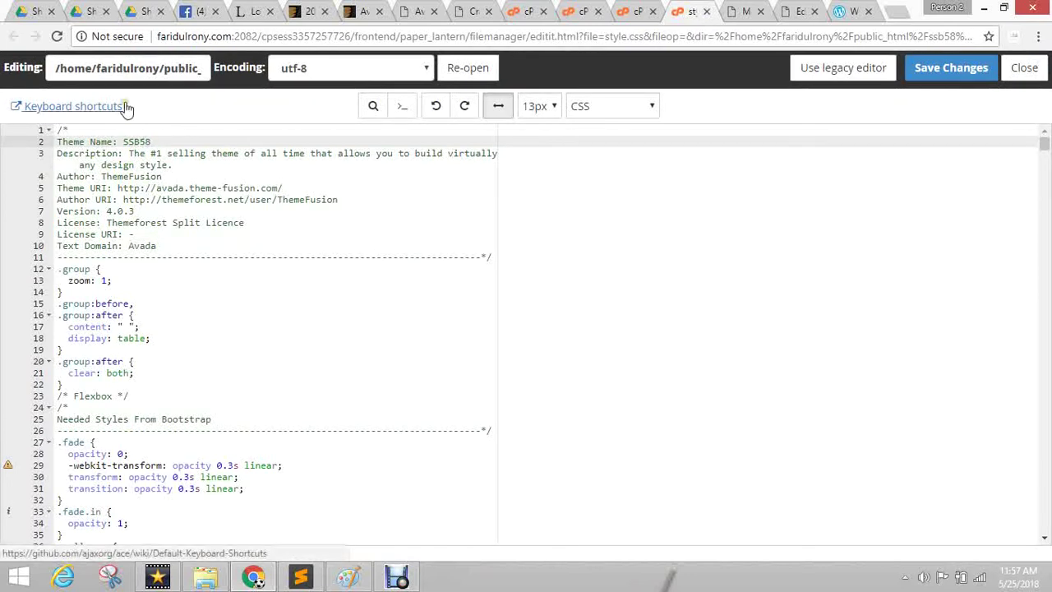
click(178, 188)
drag(156, 188, 260, 188)
click(220, 237)
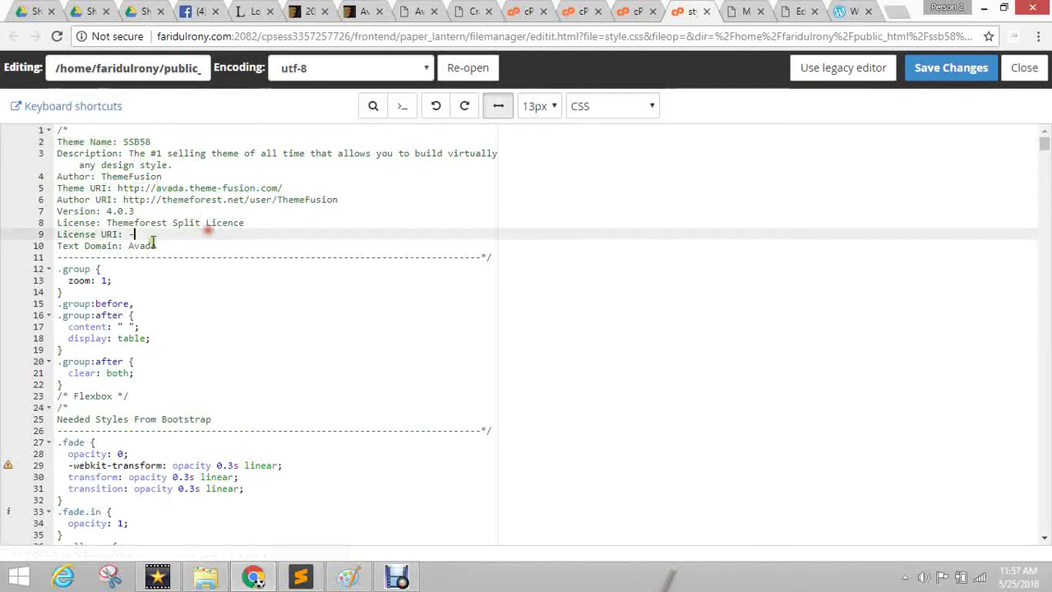
click(954, 69)
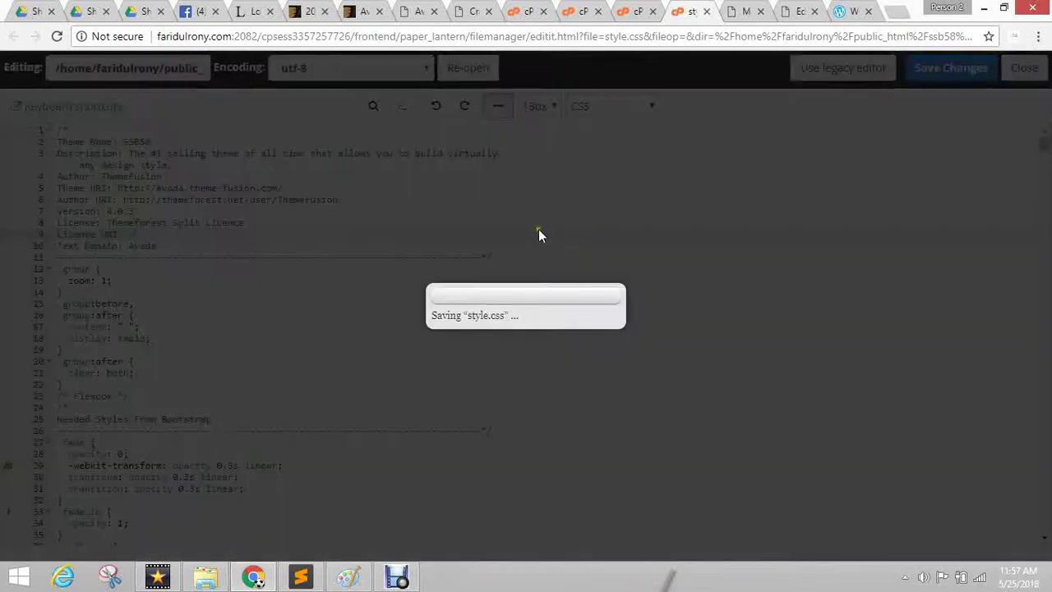
Reload the Themes page and open the details of the theme now listed as SSB58.
click(742, 8)
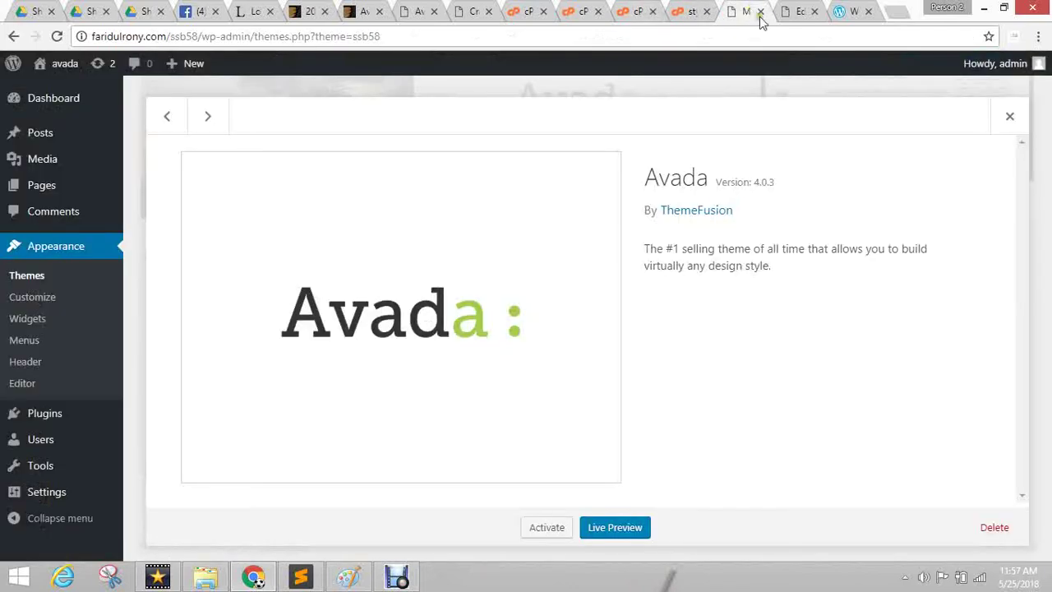
click(60, 39)
click(64, 63)
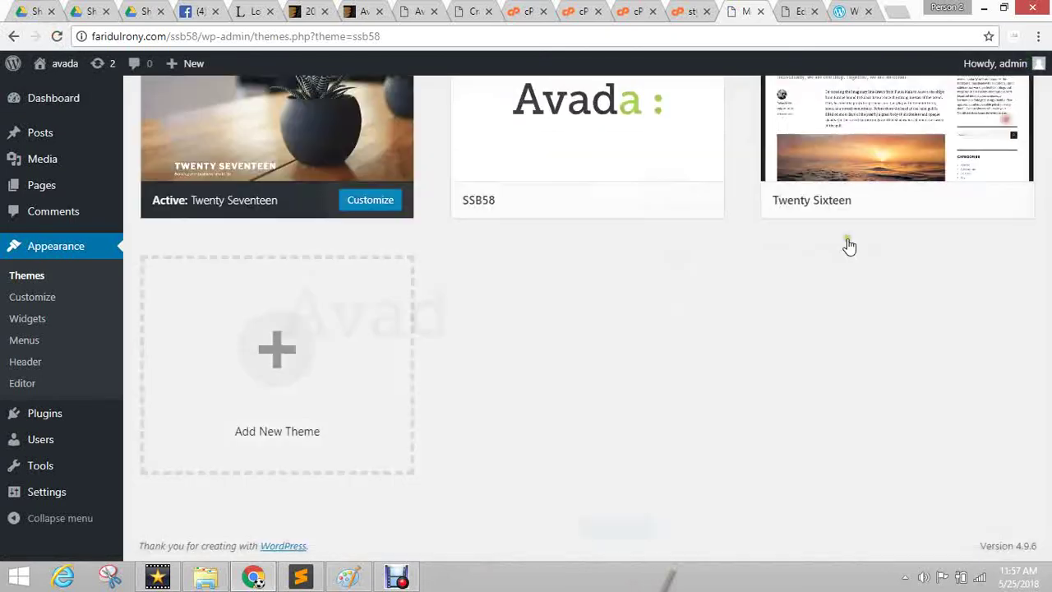
click(1012, 118)
scroll(557, 324, up, 2)
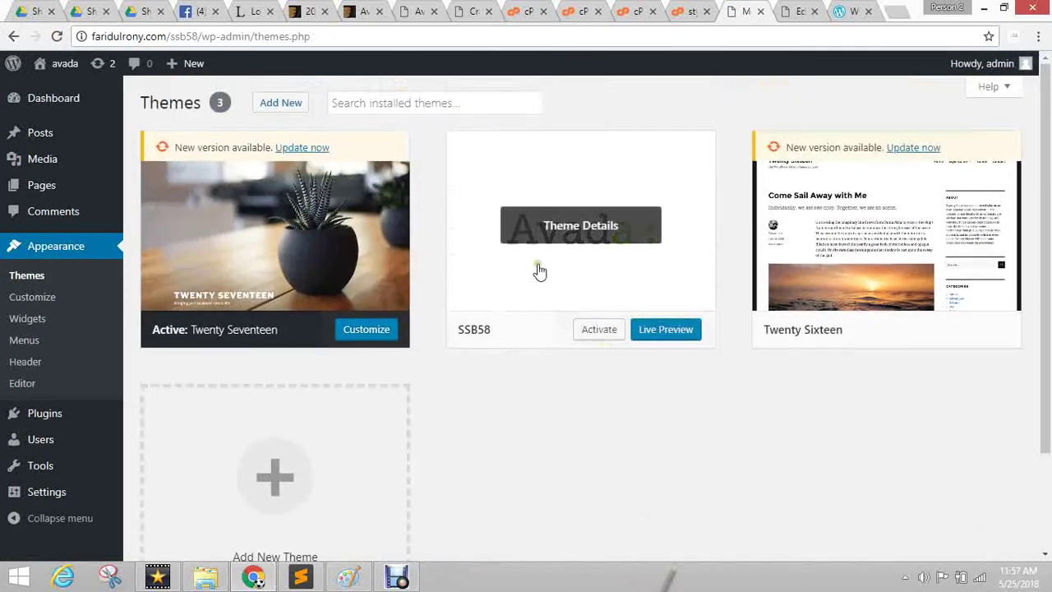
click(599, 233)
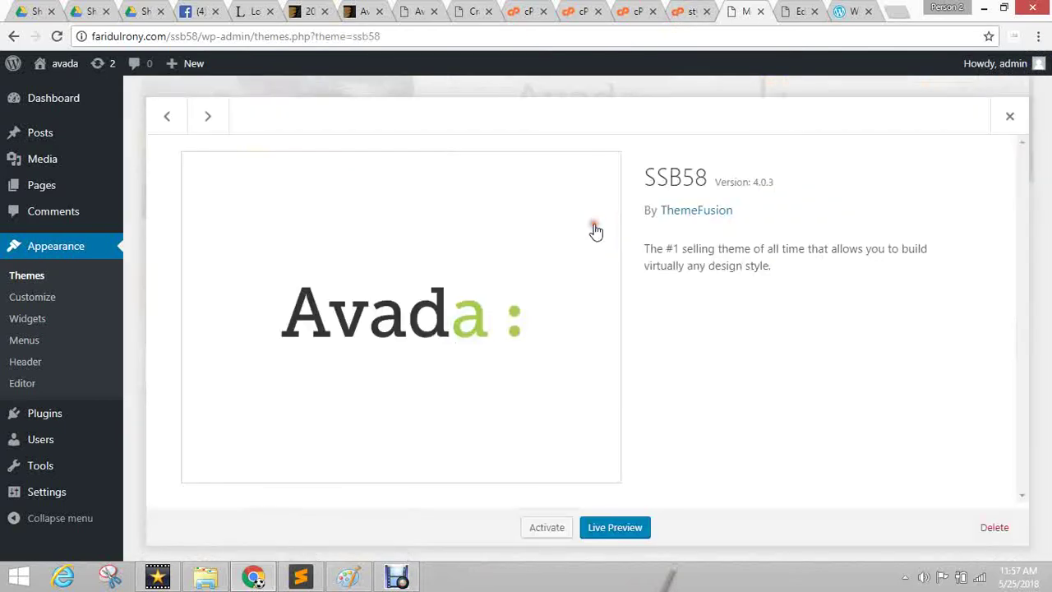
Browse to public_html/ssb58/wp-content/themes/ssb58 and select style.css.
click(689, 10)
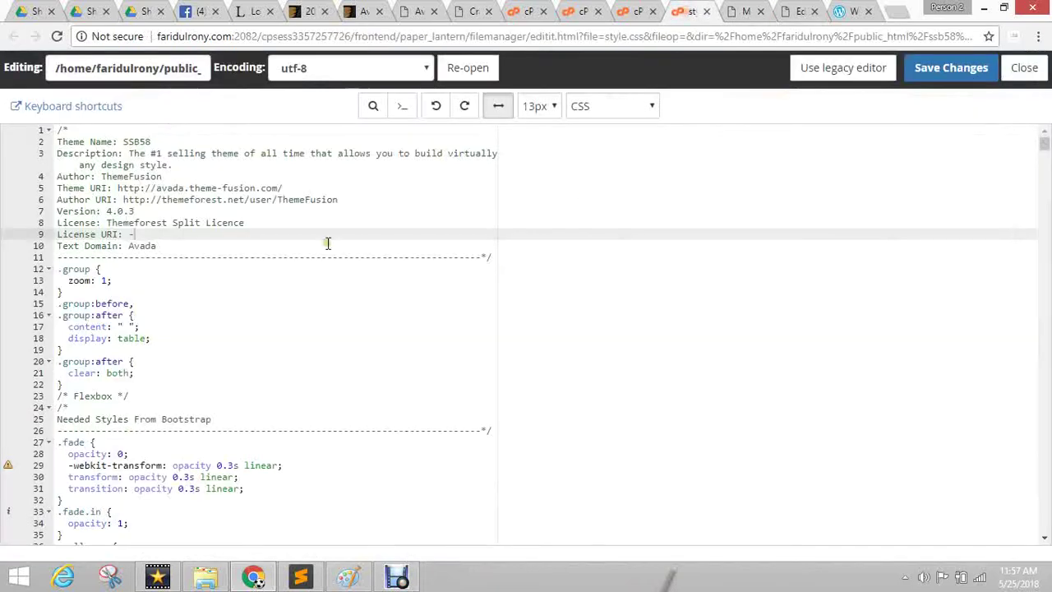
click(638, 11)
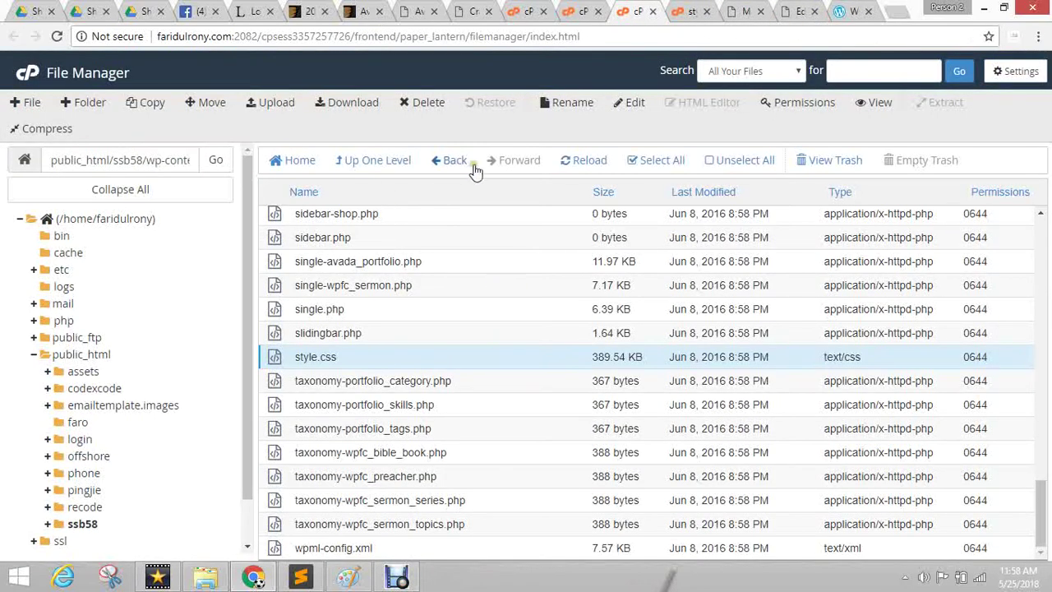
click(441, 162)
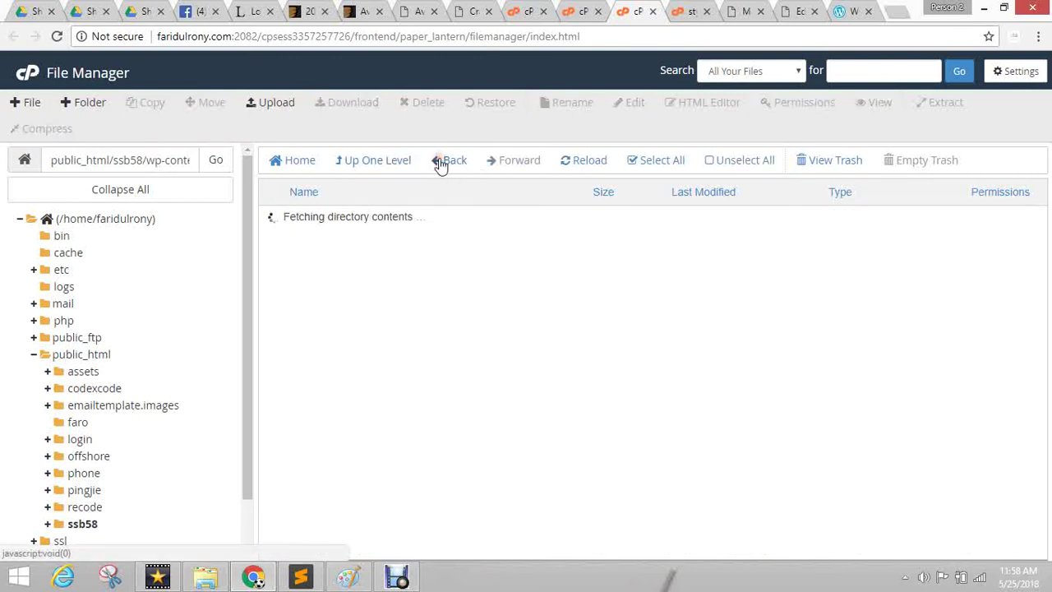
click(83, 526)
click(271, 228)
double_click(271, 230)
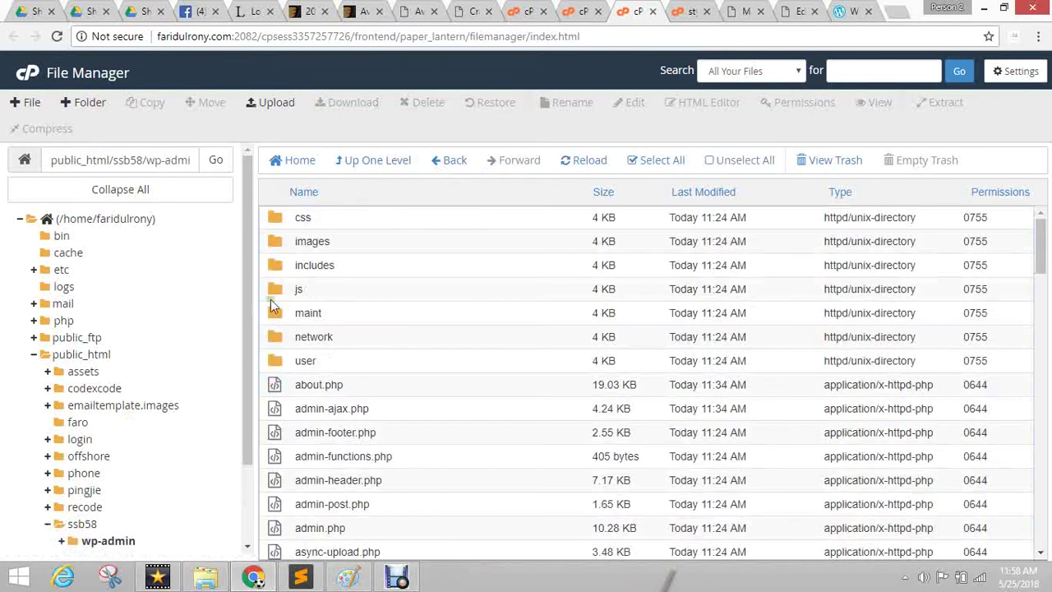
click(364, 160)
double_click(284, 248)
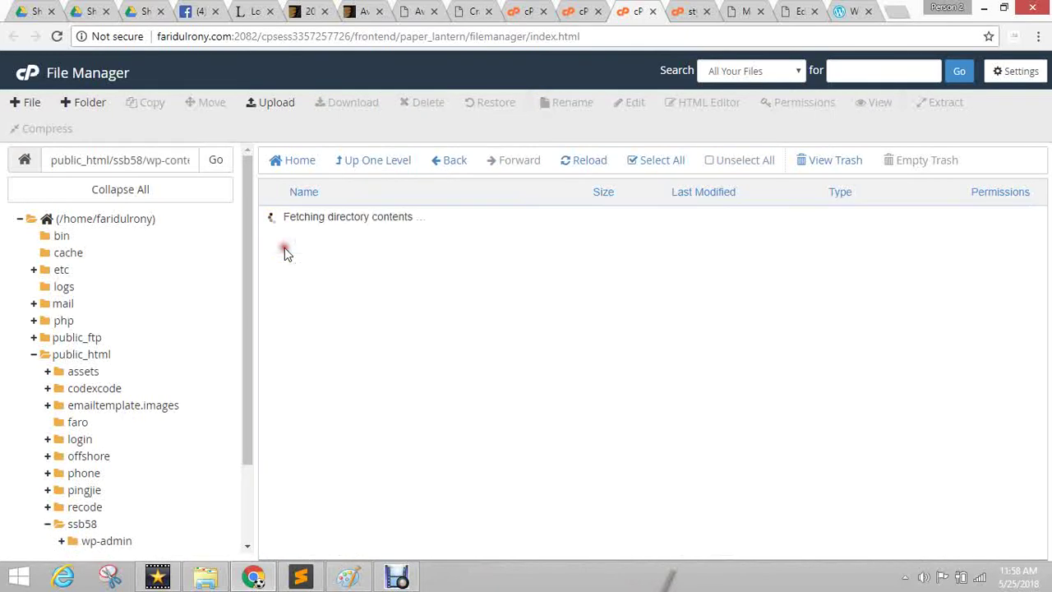
double_click(284, 248)
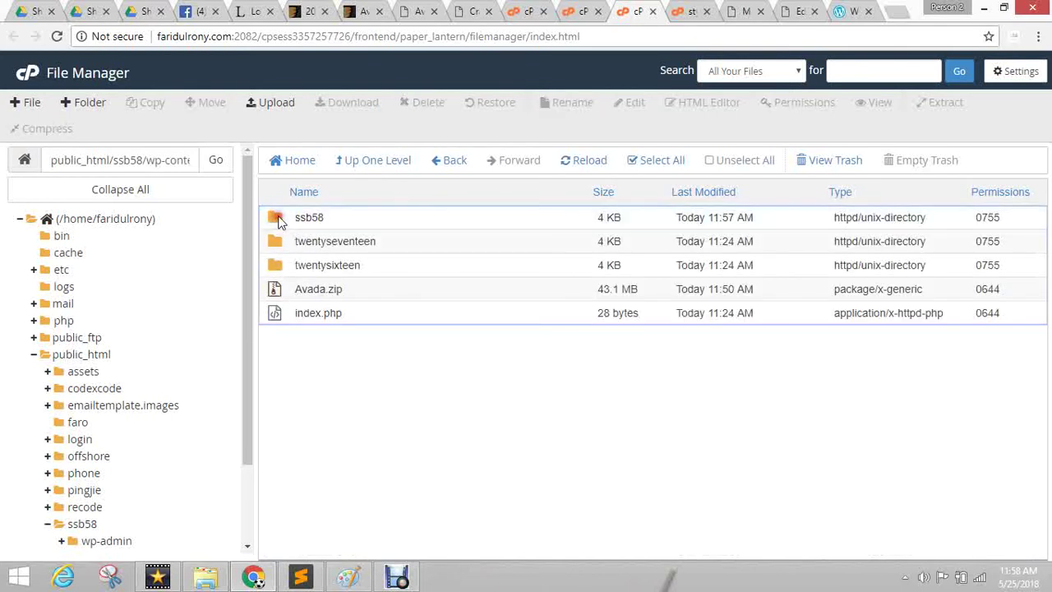
double_click(278, 218)
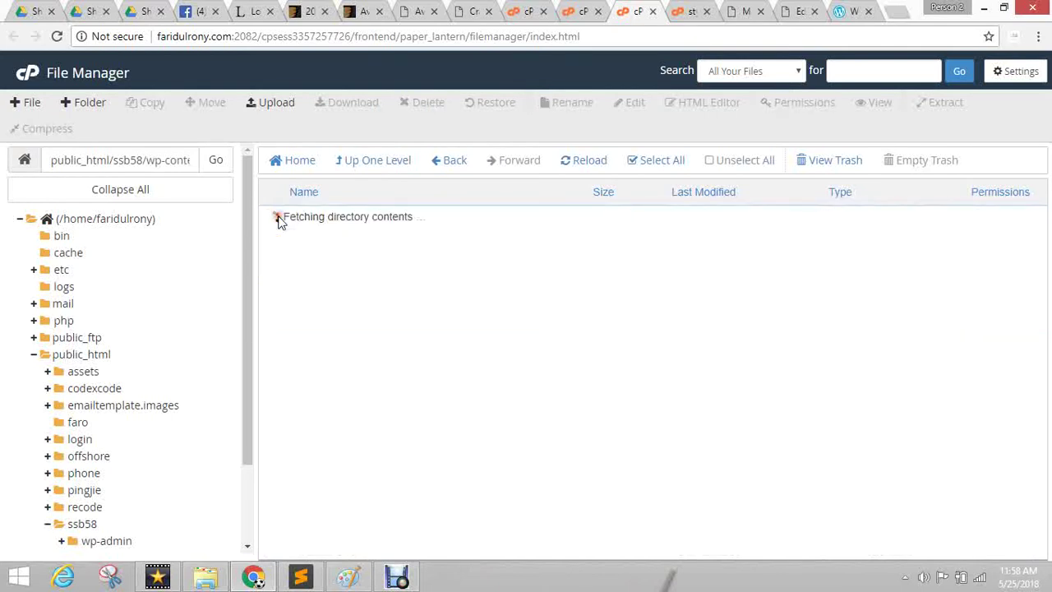
scroll(500, 393, down, 15)
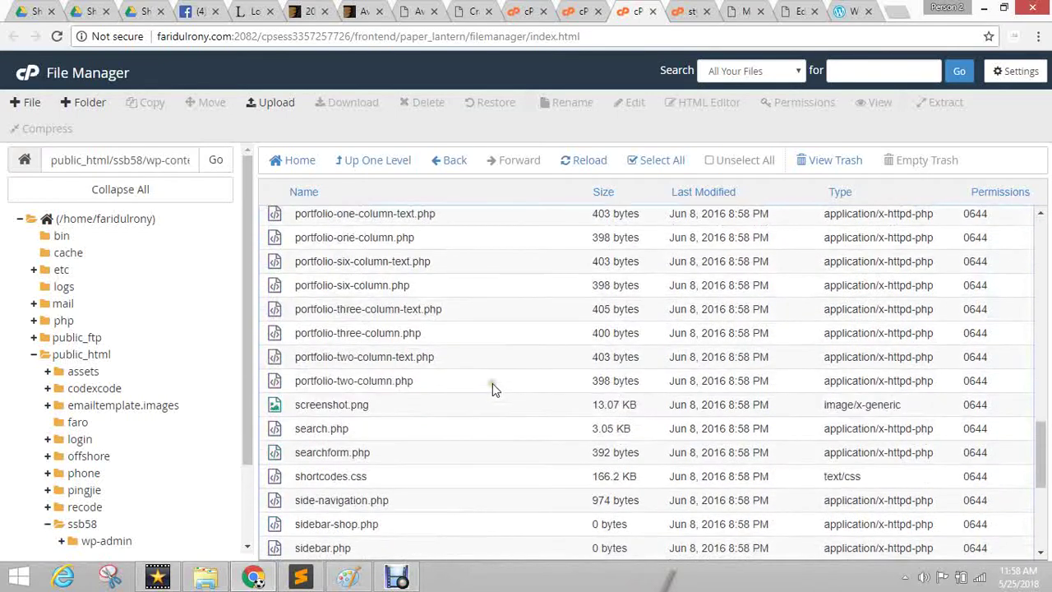
scroll(366, 481, down, 4)
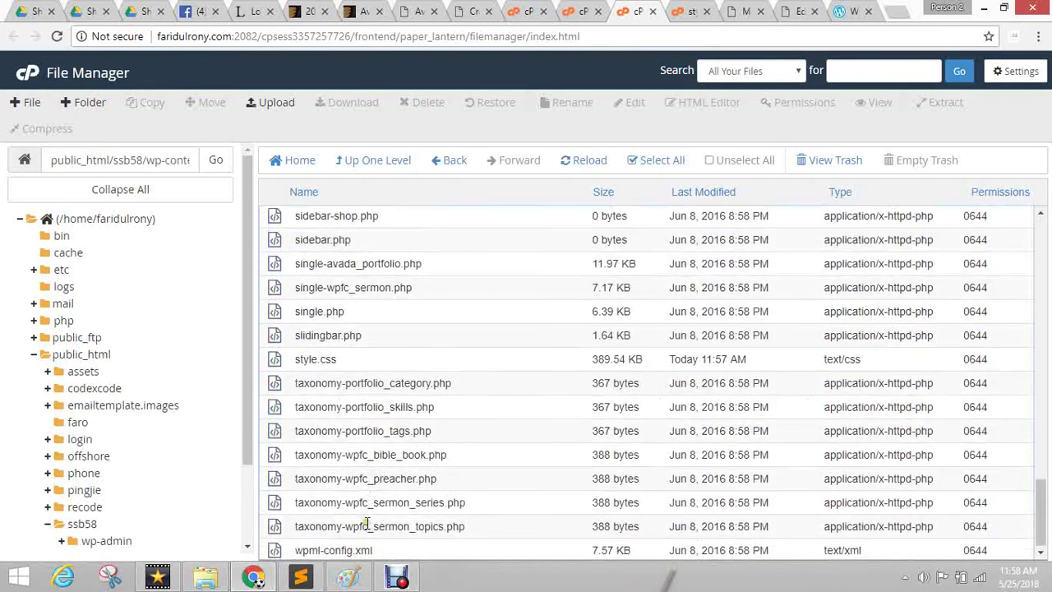
click(310, 360)
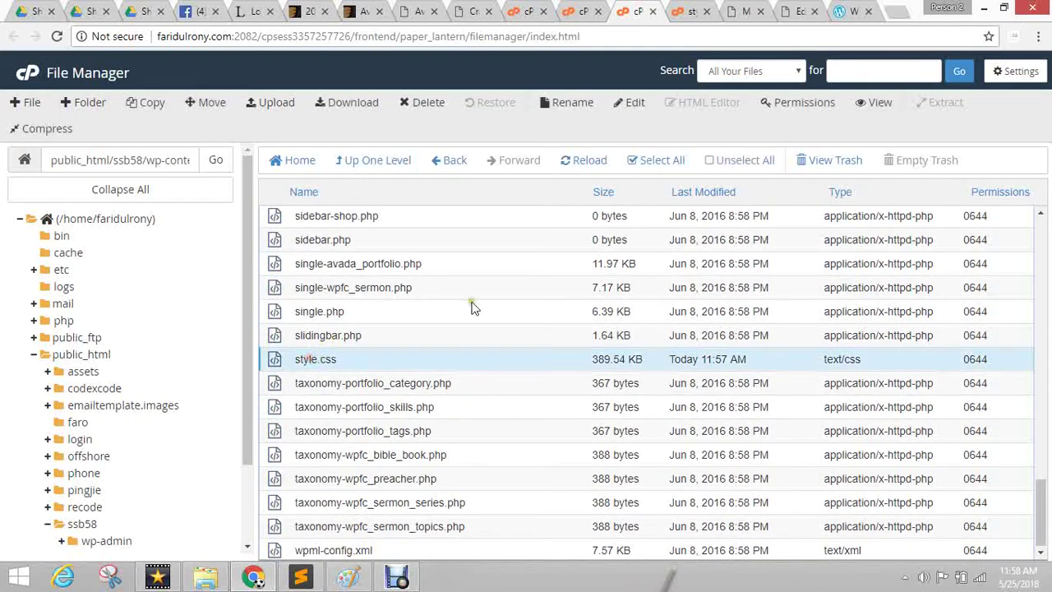
Check that style.css's header reads Theme Name SSB58, save it again, and activate SSB58.
click(684, 11)
click(241, 315)
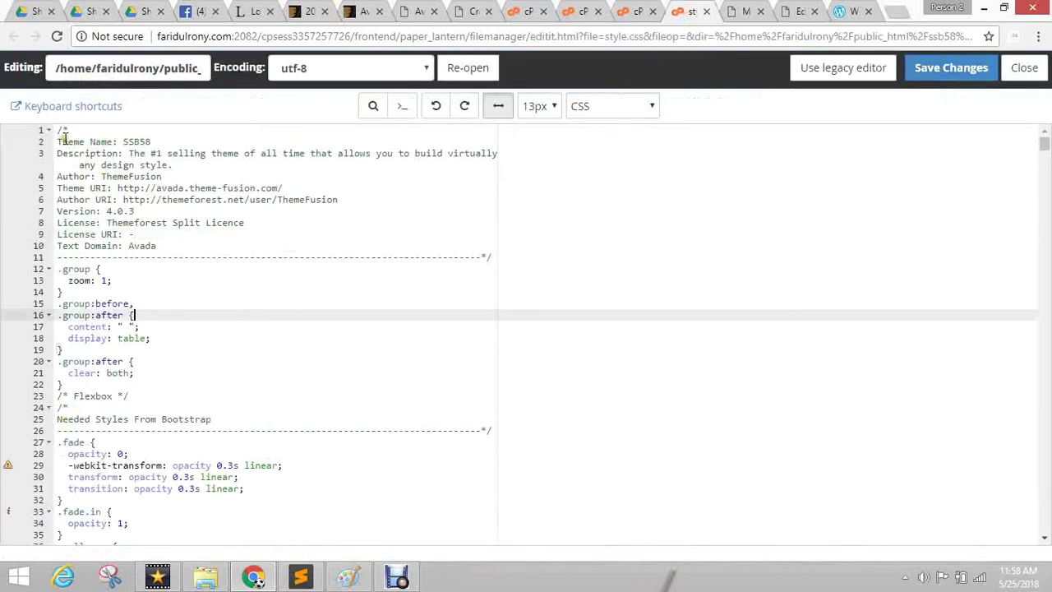
drag(60, 132, 495, 255)
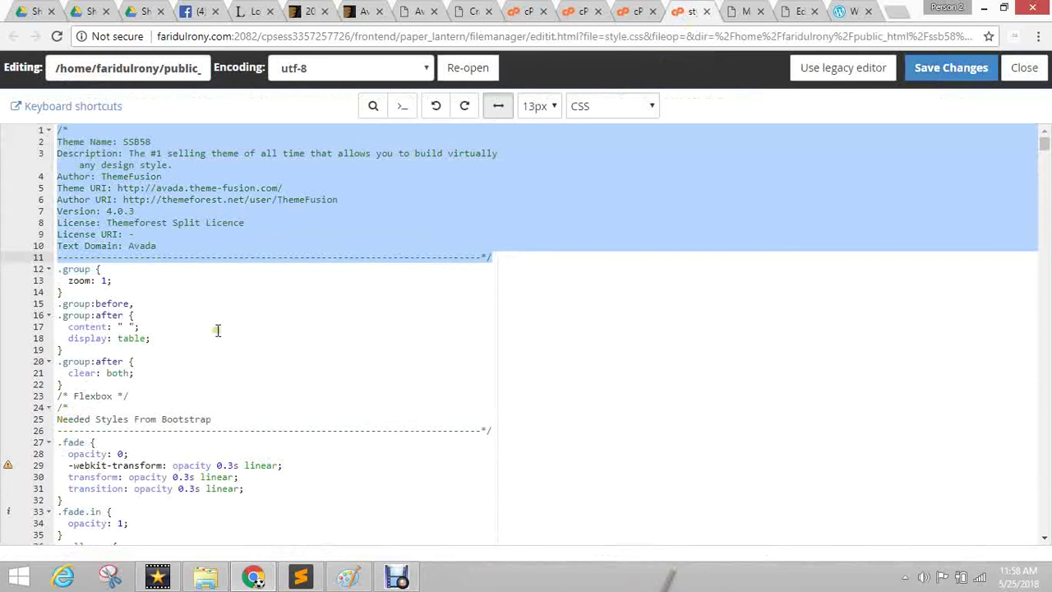
click(154, 188)
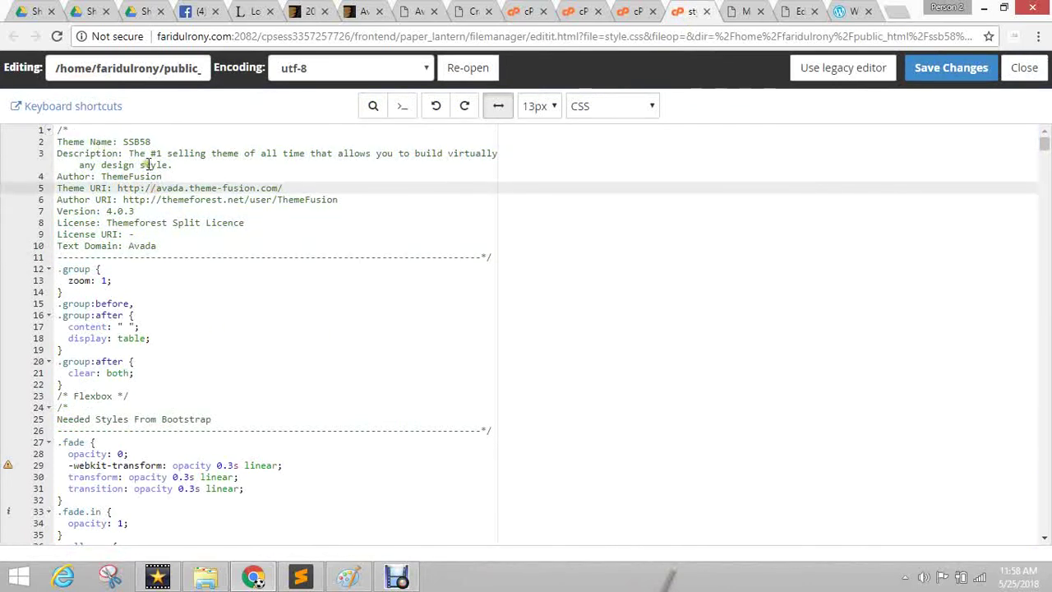
double_click(136, 142)
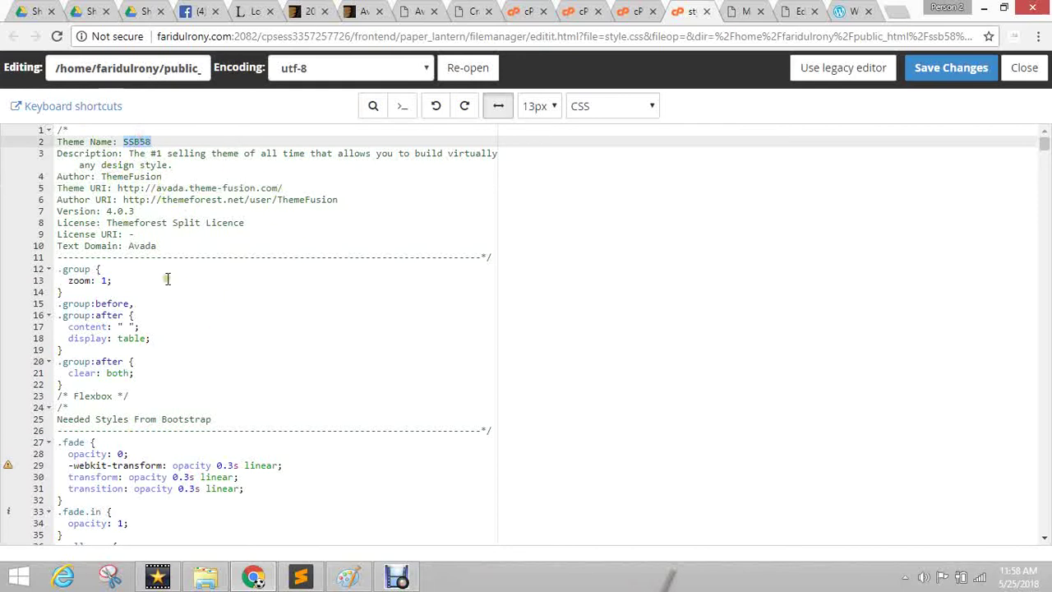
drag(96, 211, 341, 216)
click(231, 238)
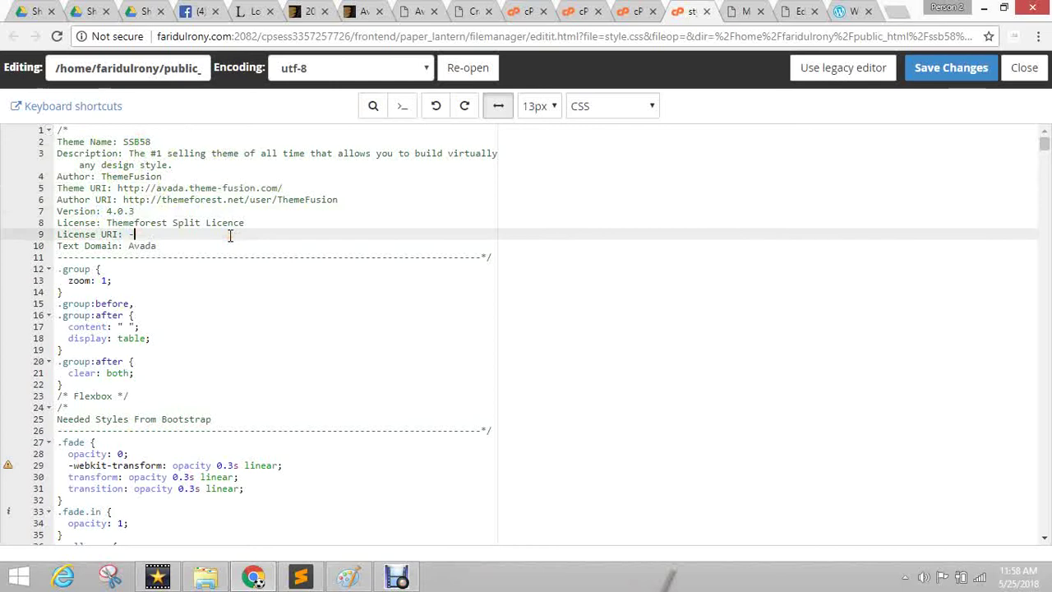
drag(164, 223, 134, 211)
click(102, 212)
click(951, 67)
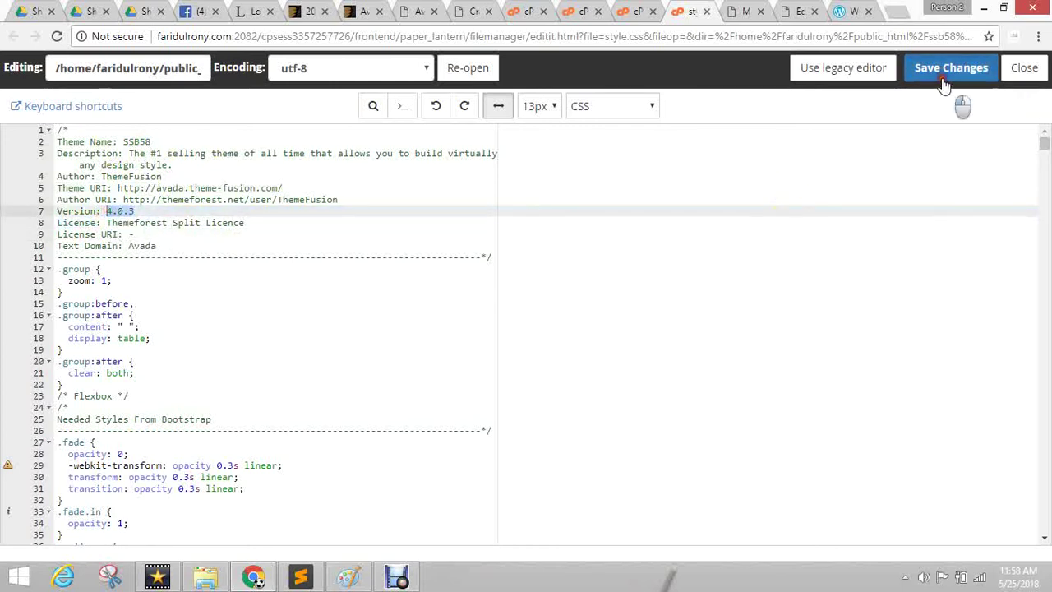
click(739, 18)
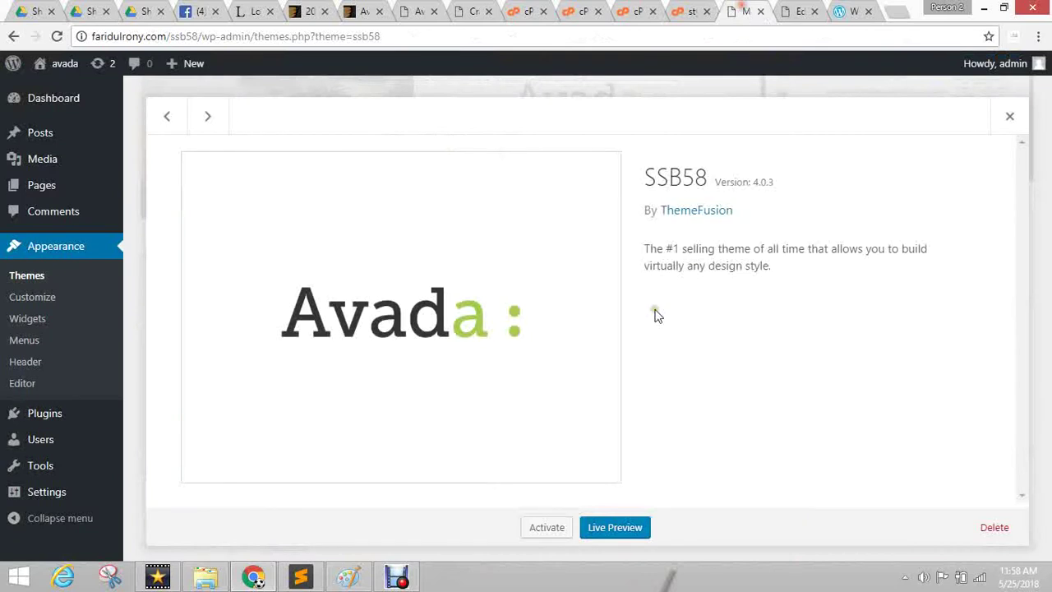
click(533, 533)
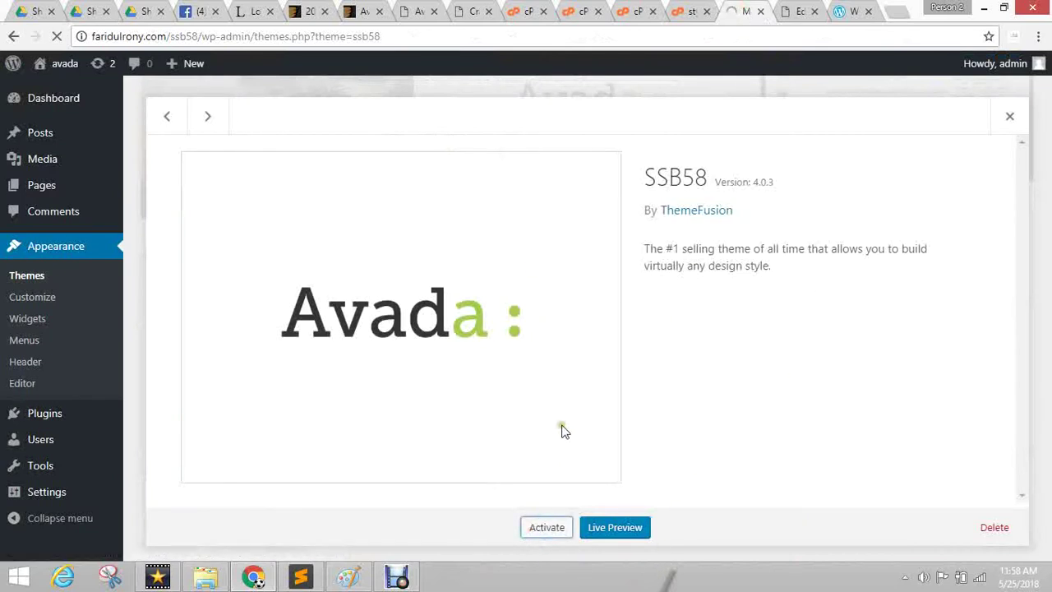
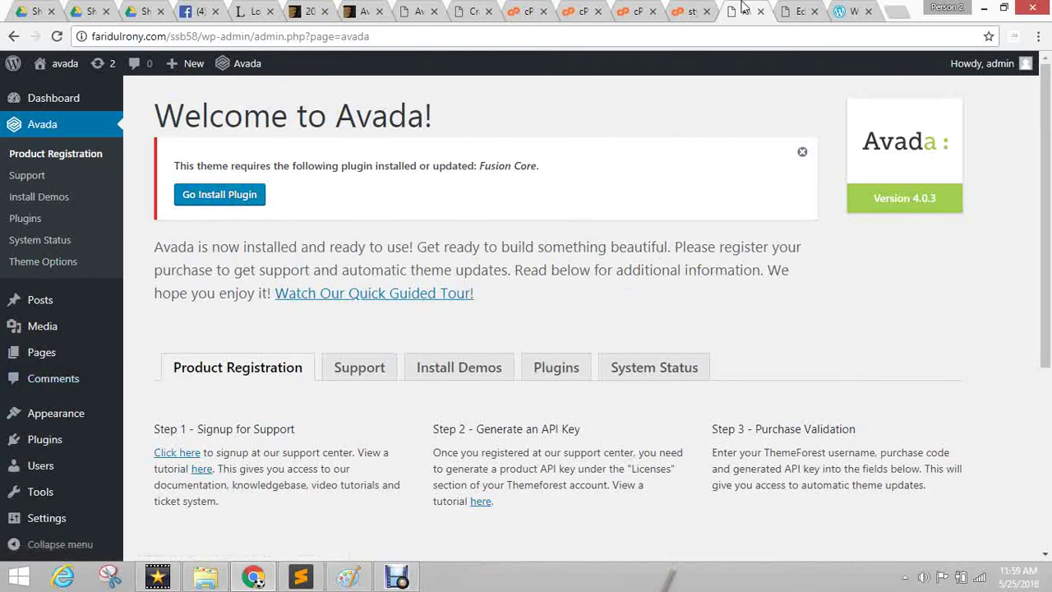
Open the live site in a new tab and view its front page.
click(812, 6)
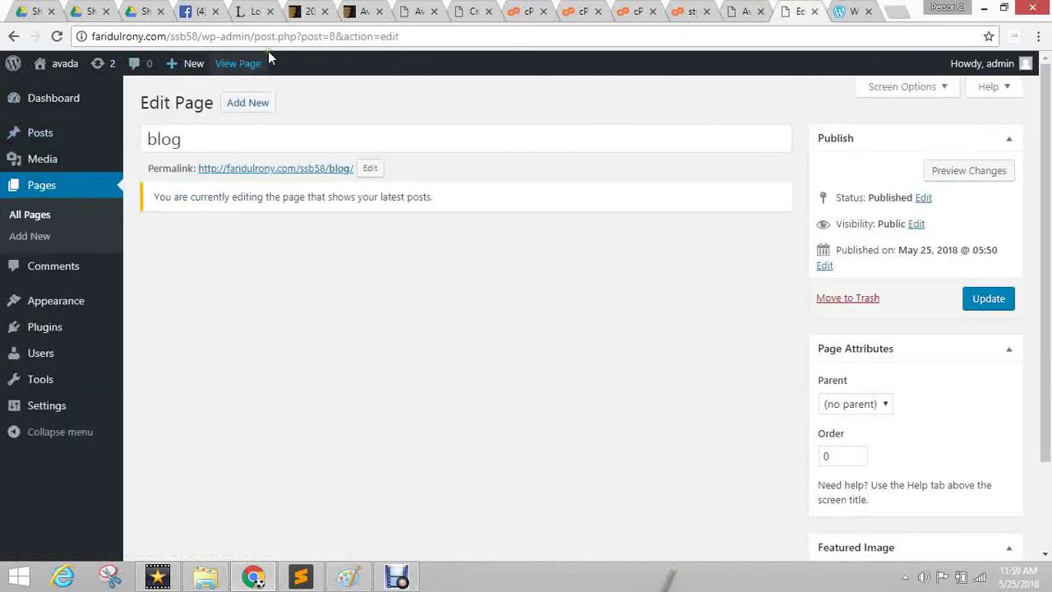
middle_click(57, 92)
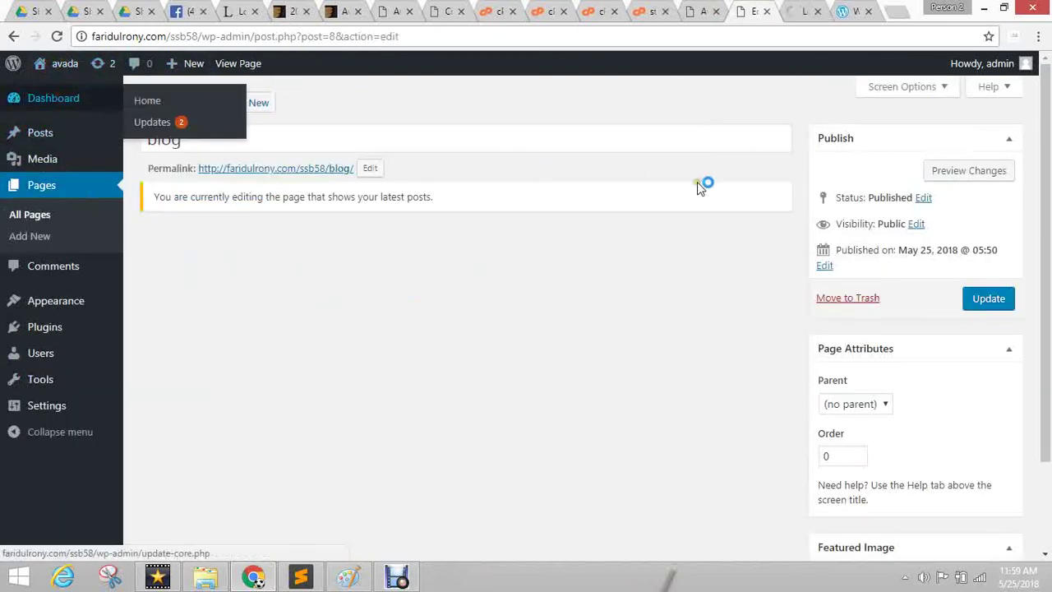
mouse_move(66, 65)
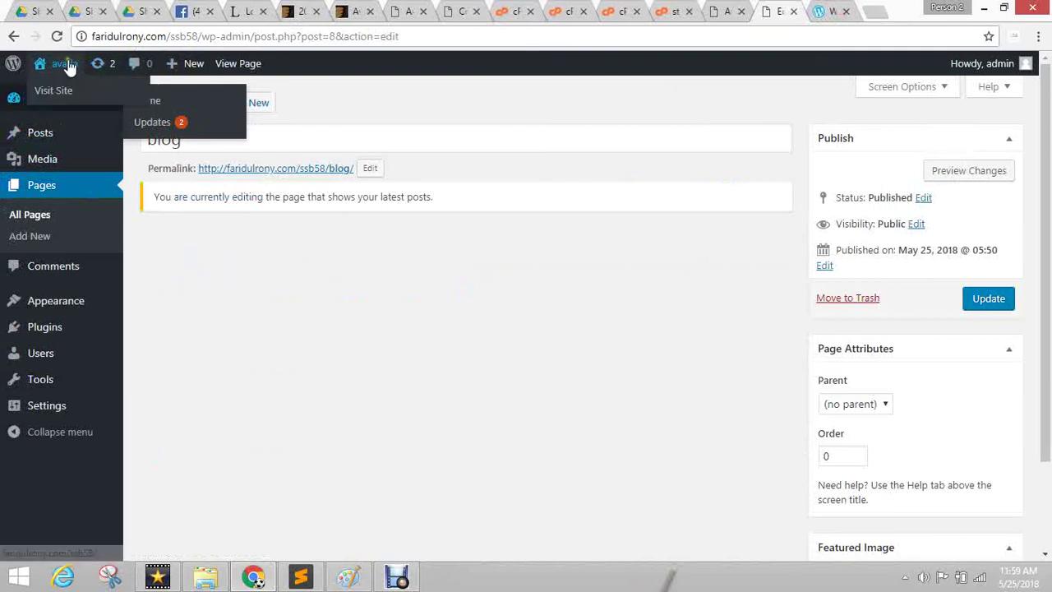
click(804, 11)
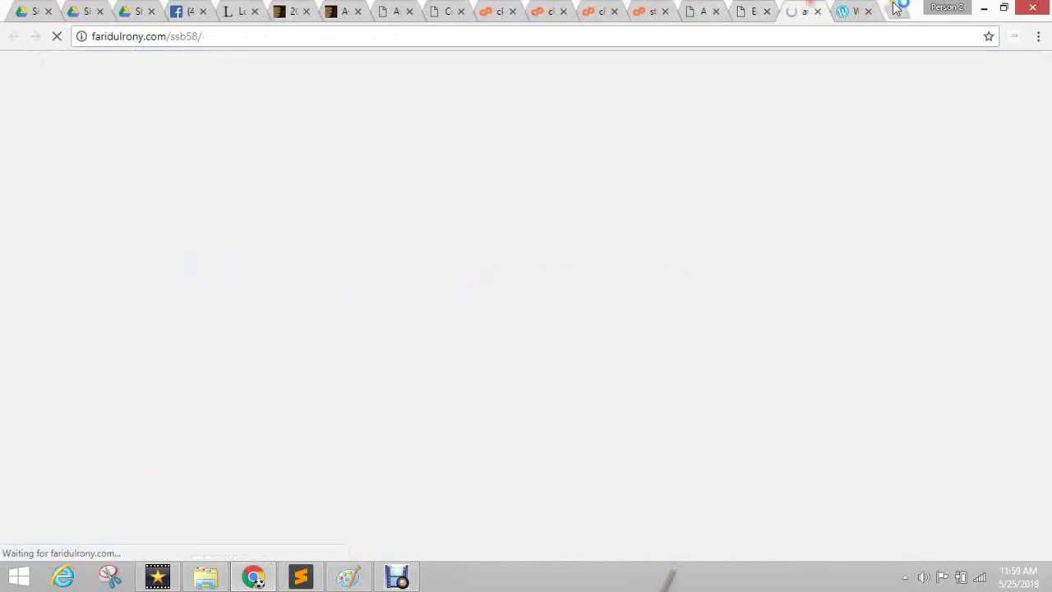
click(870, 11)
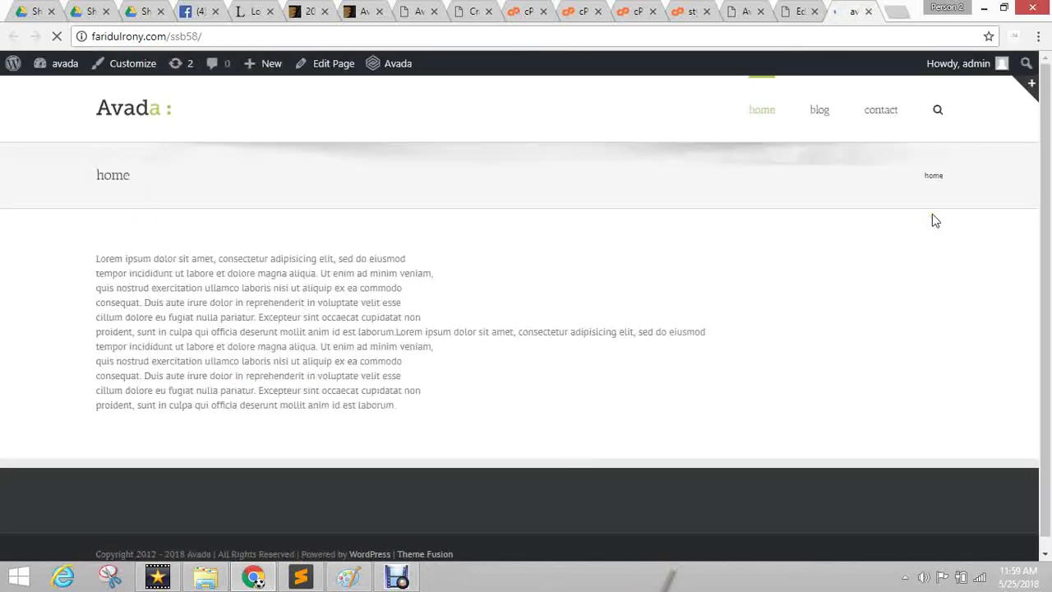
Select the Lorem ipsum paragraph on the home page, then clear the selection.
drag(54, 228, 482, 446)
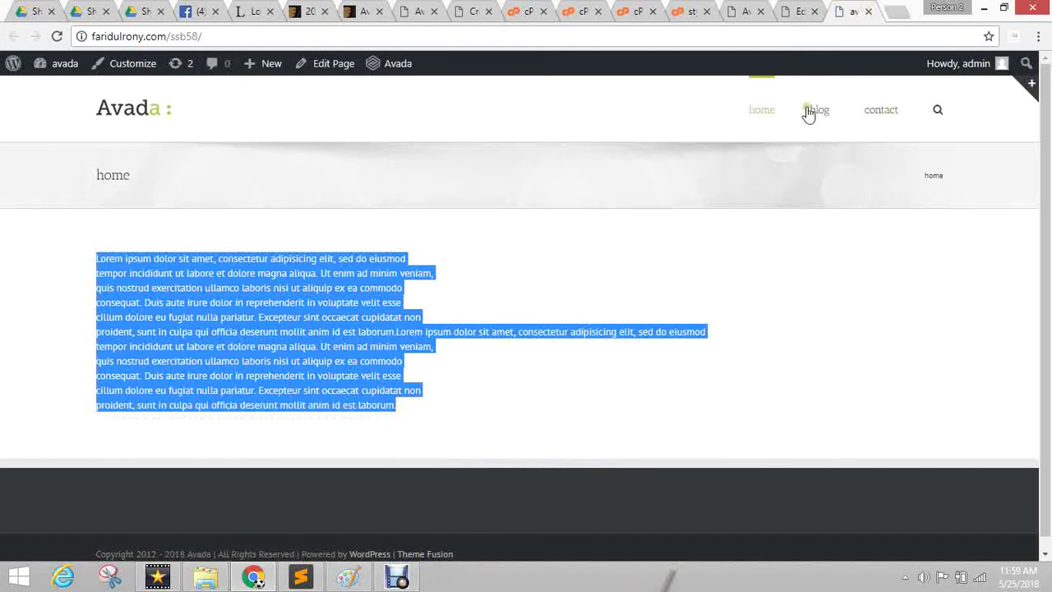
click(762, 215)
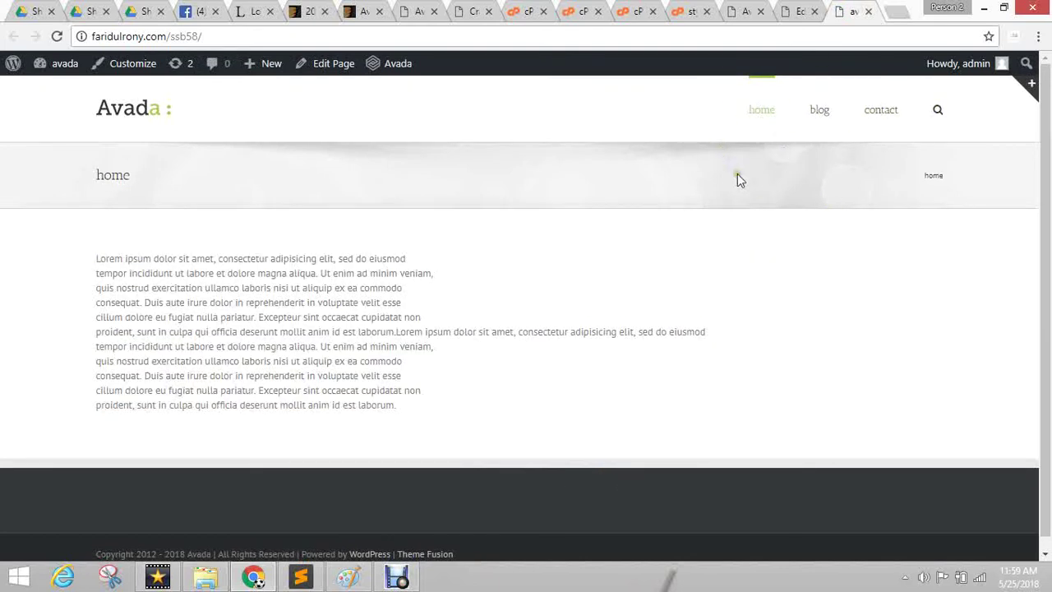
click(727, 299)
Move through the blog editor, Welcome to Avada and home page tabs to the Avada demo showcase.
click(809, 8)
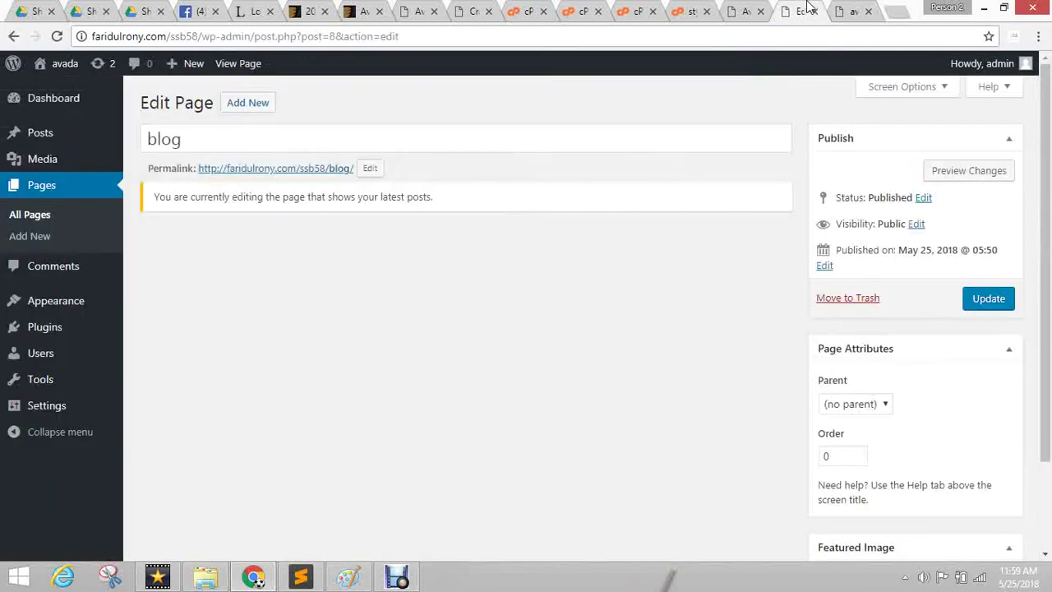
click(738, 8)
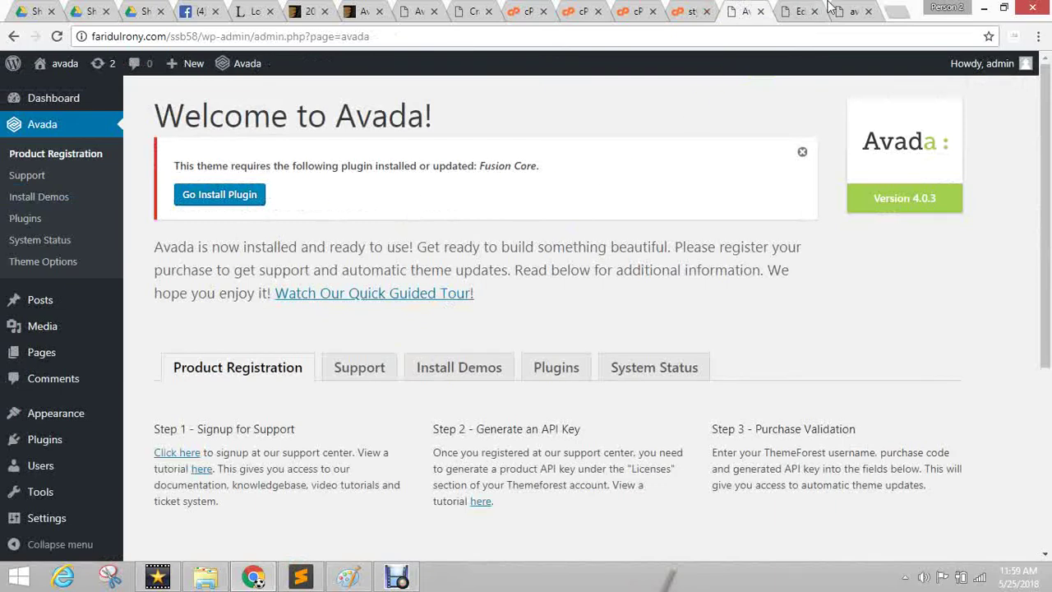
click(855, 10)
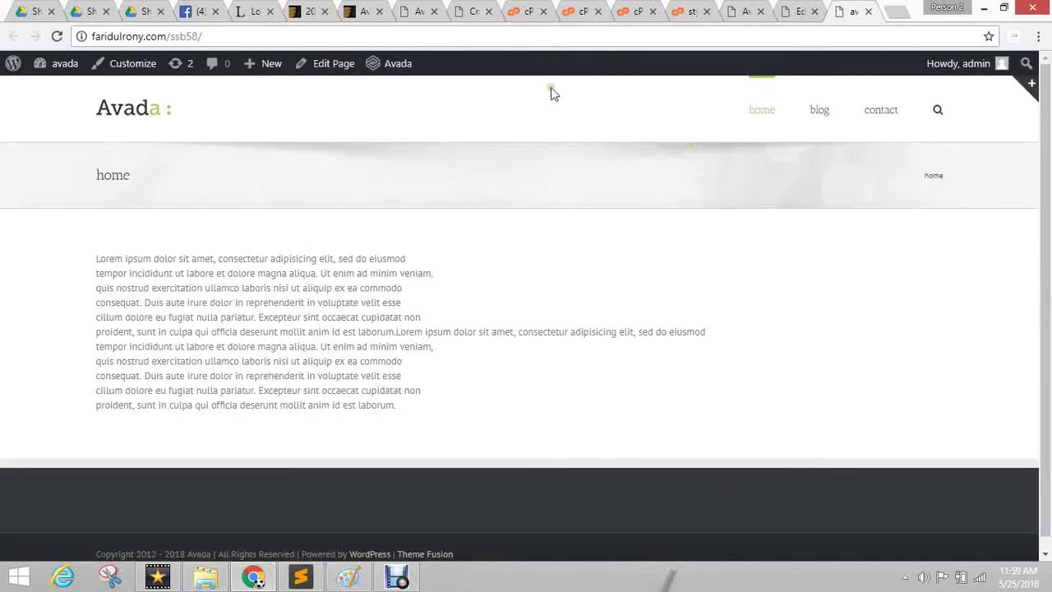
click(362, 10)
click(411, 10)
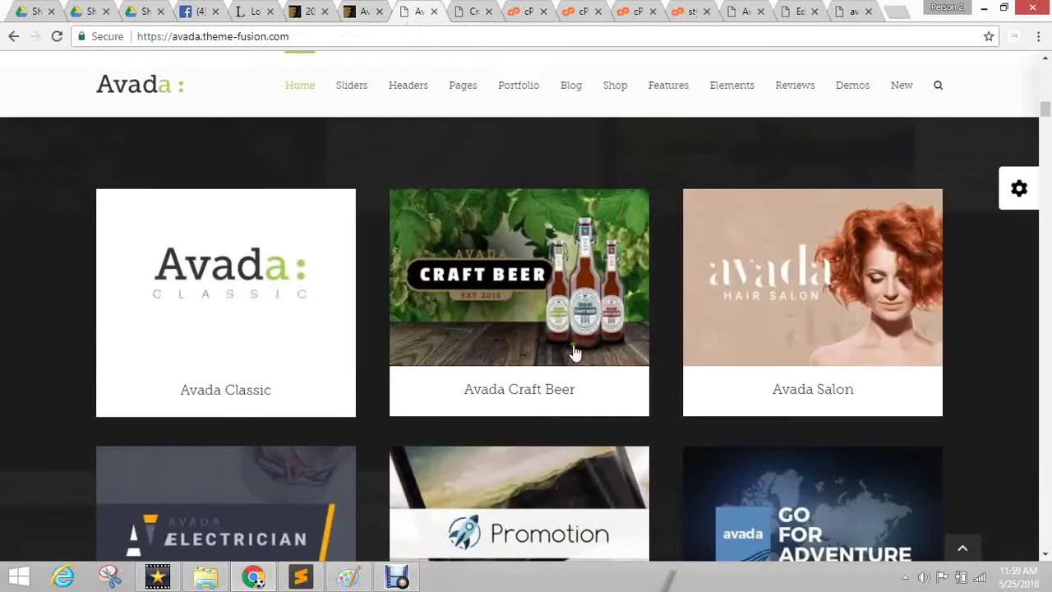
Open the Avada Construction demo from the grid in a new tab and look through it.
scroll(574, 352, down, 8)
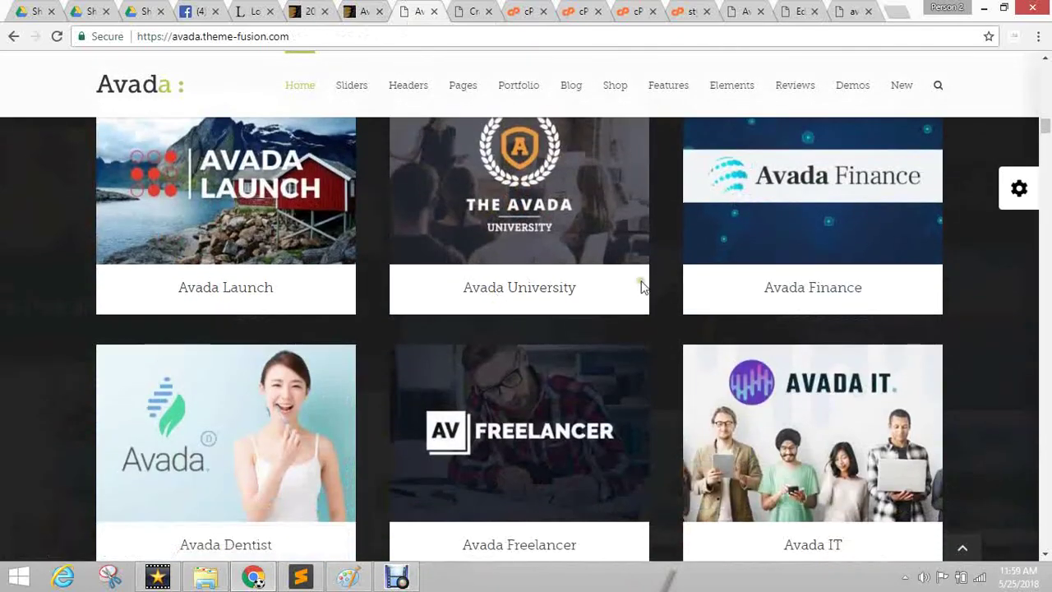
scroll(654, 279, down, 9)
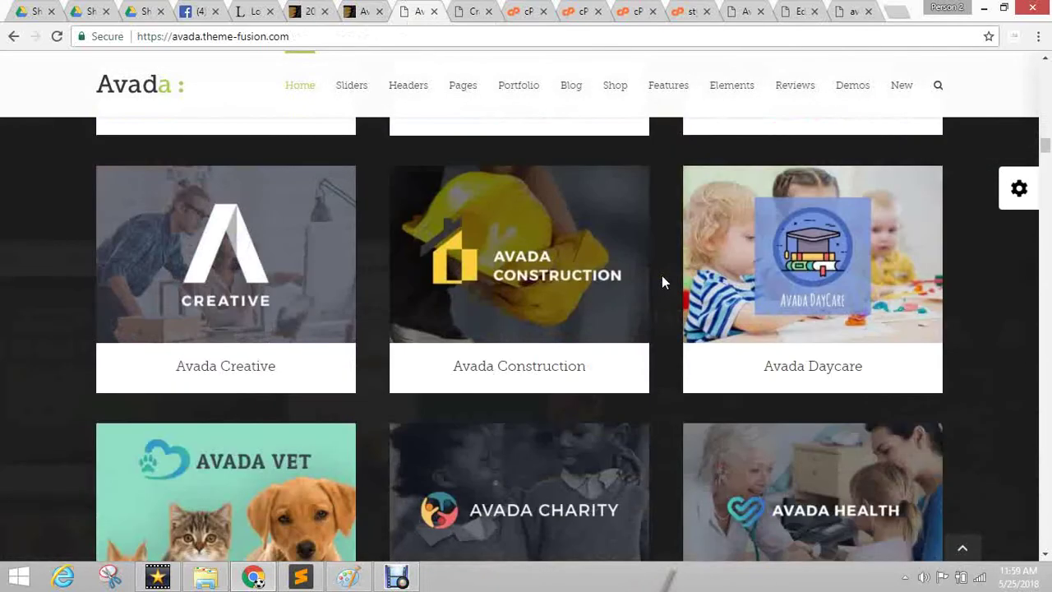
middle_click(500, 274)
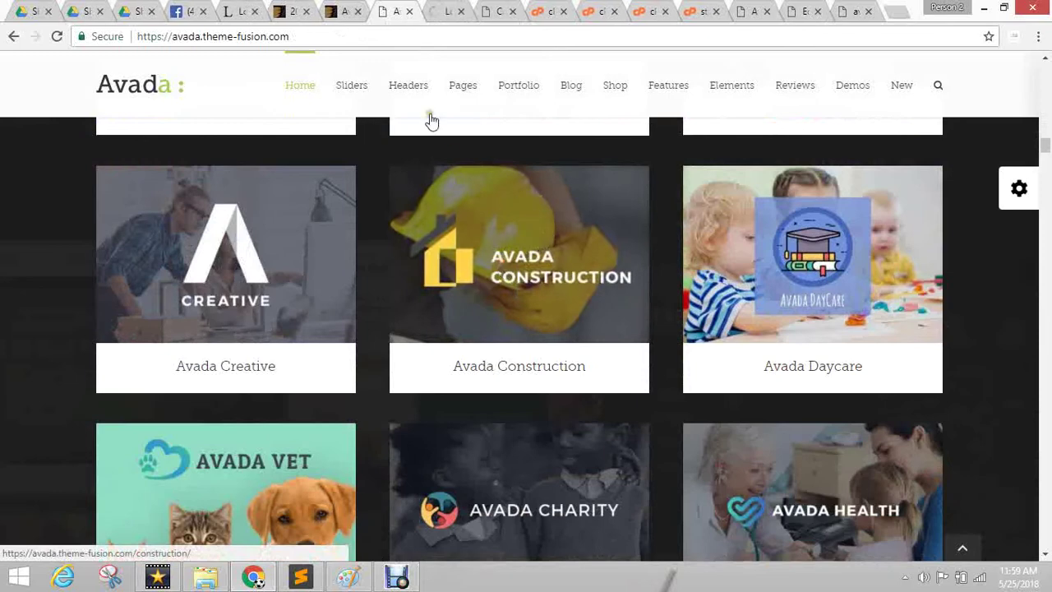
key(ctrl+Tab)
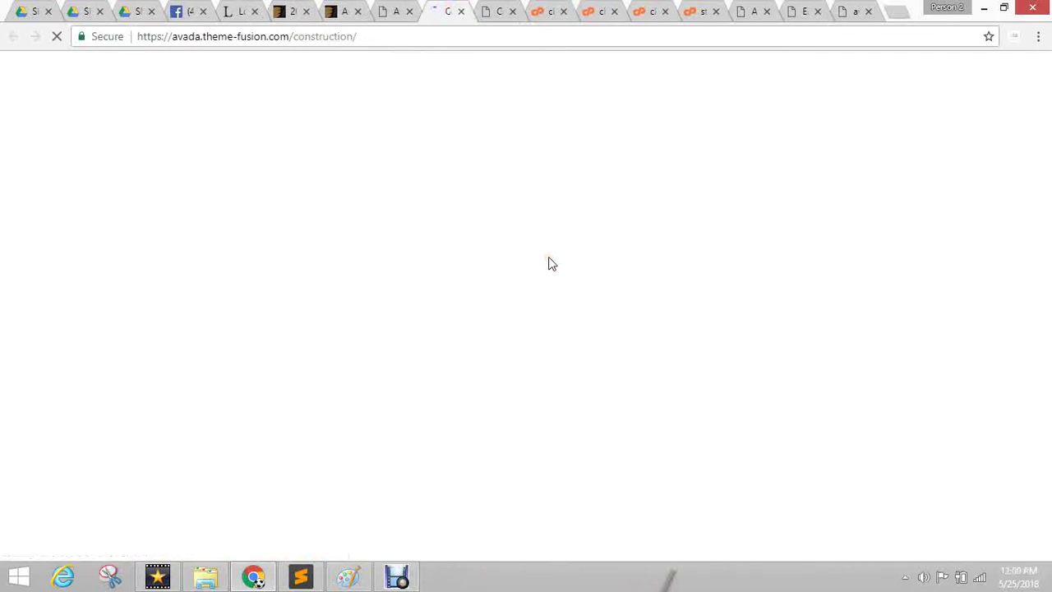
click(158, 576)
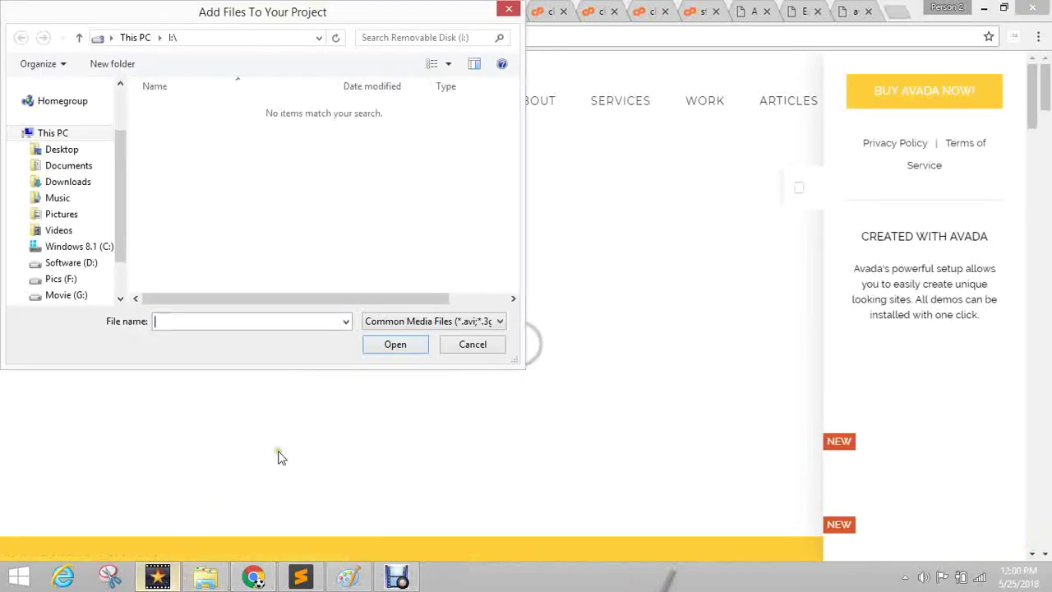
click(472, 346)
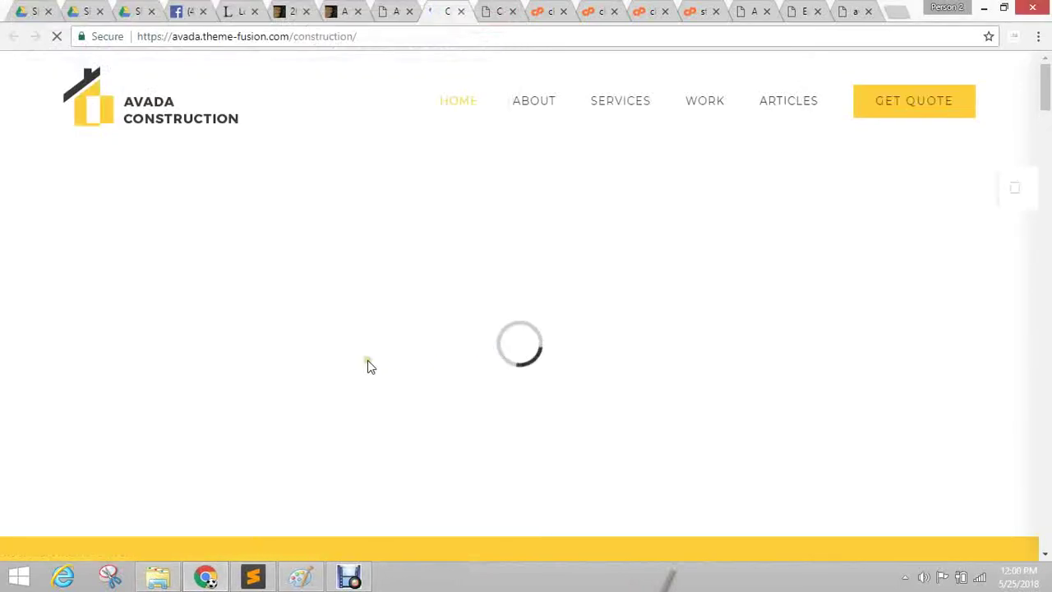
scroll(583, 307, down, 15)
scroll(587, 314, up, 3)
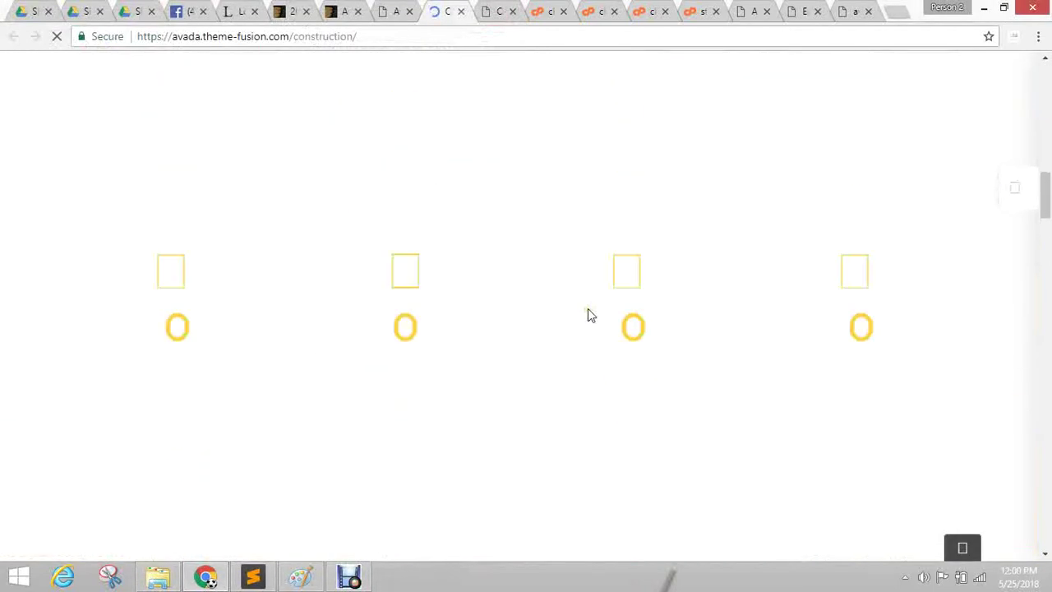
Browse the demo grid again, then return to the Welcome to Avada admin page.
click(393, 11)
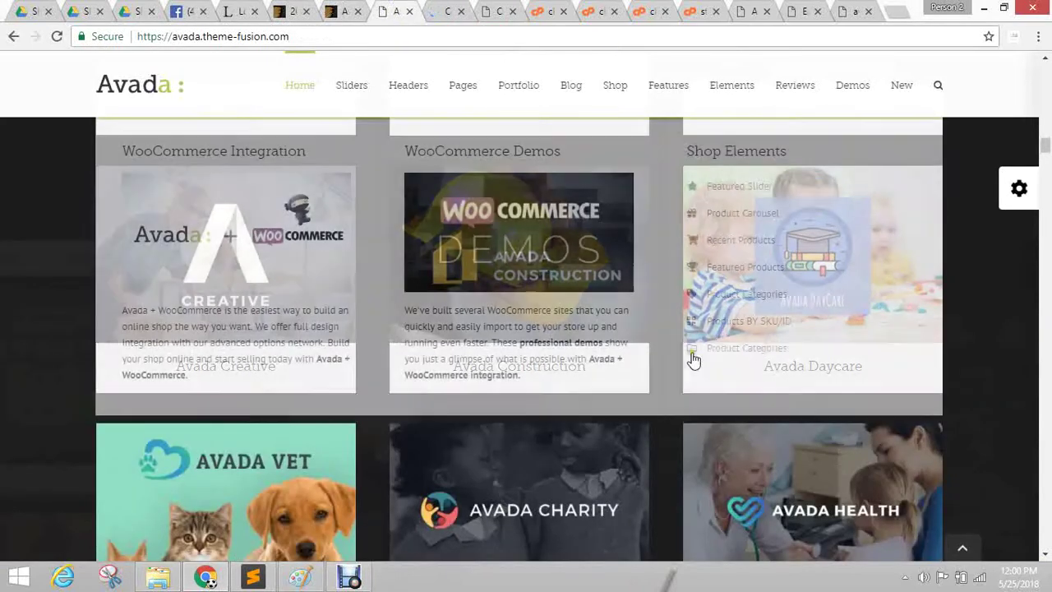
scroll(693, 359, down, 12)
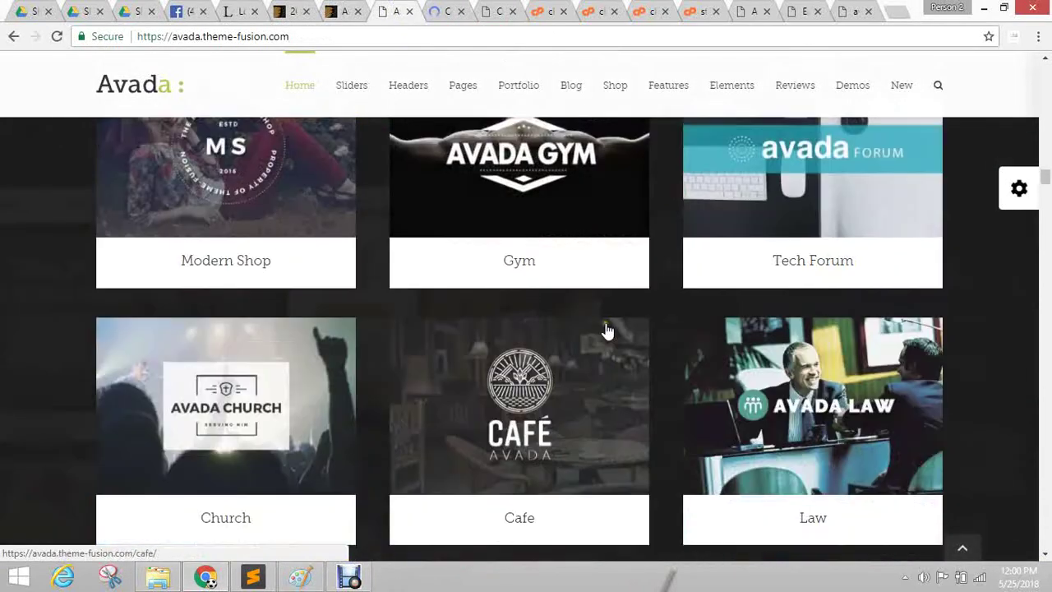
scroll(609, 330, down, 5)
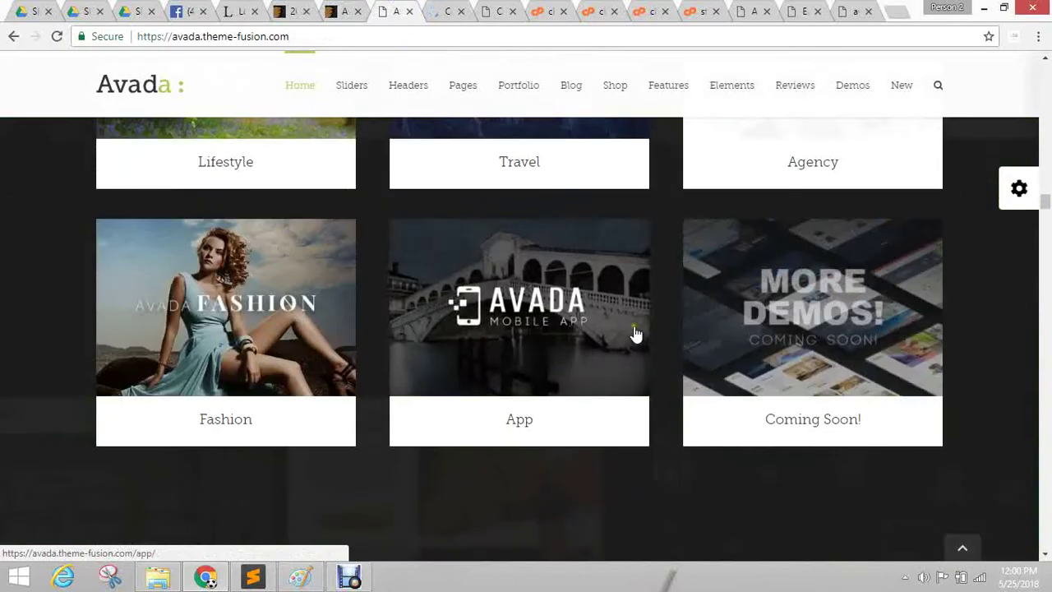
scroll(636, 333, up, 10)
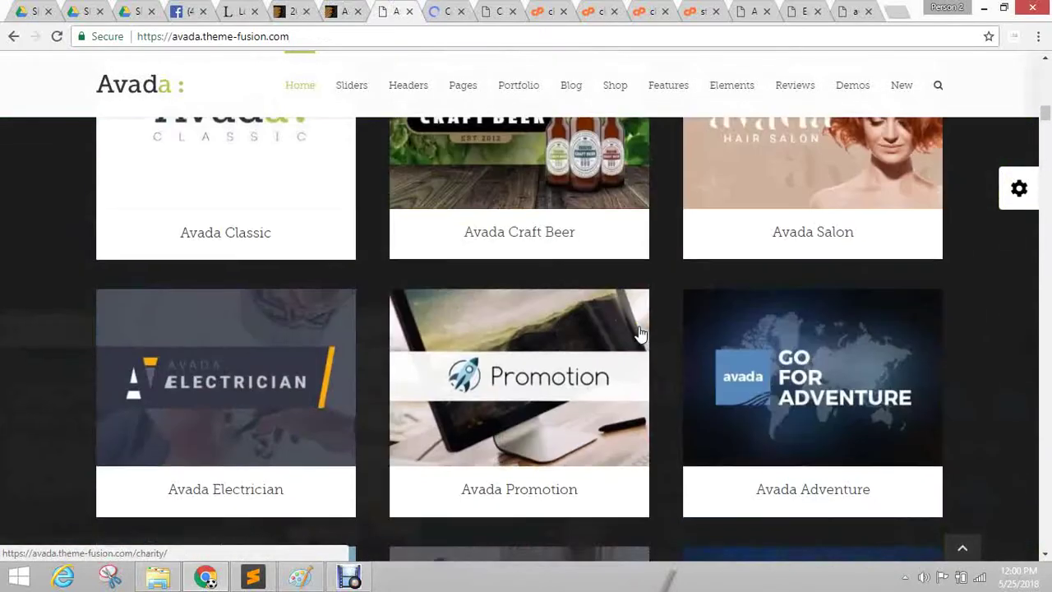
click(755, 11)
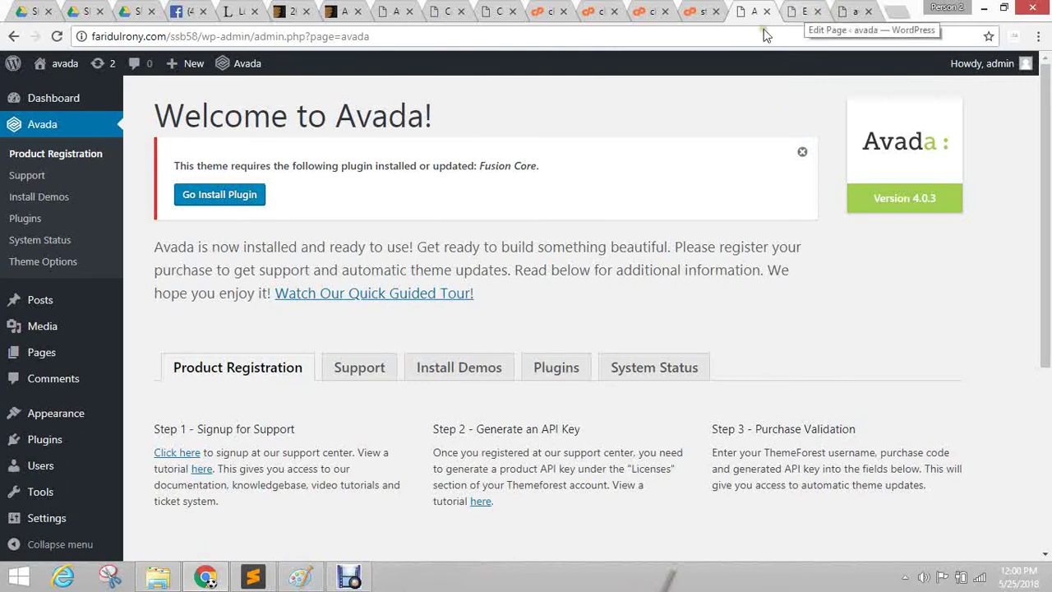
Install and activate Fusion Core, then go back to the required plugins installer.
click(242, 197)
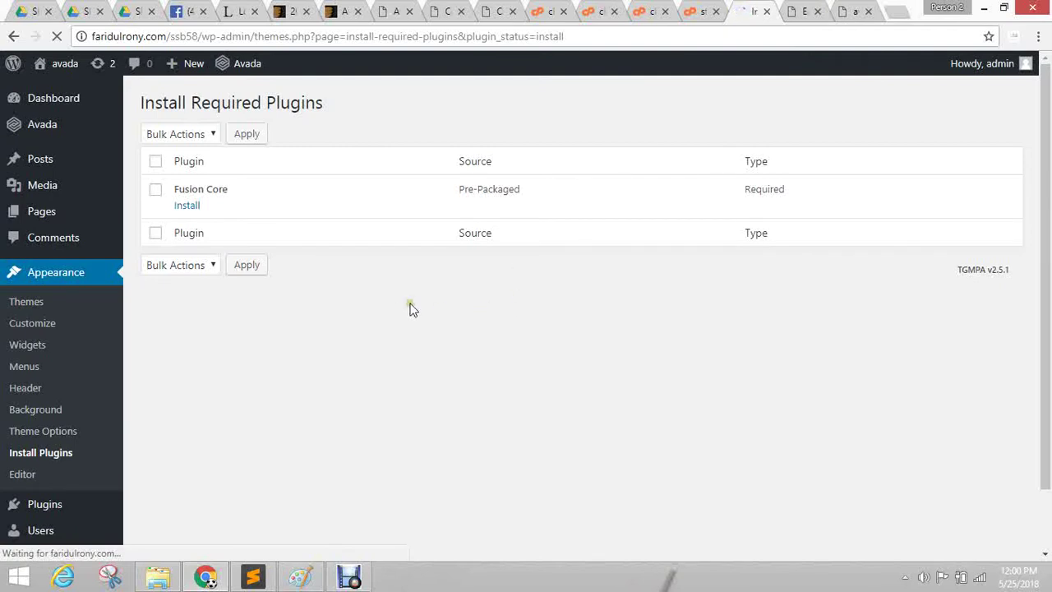
click(186, 205)
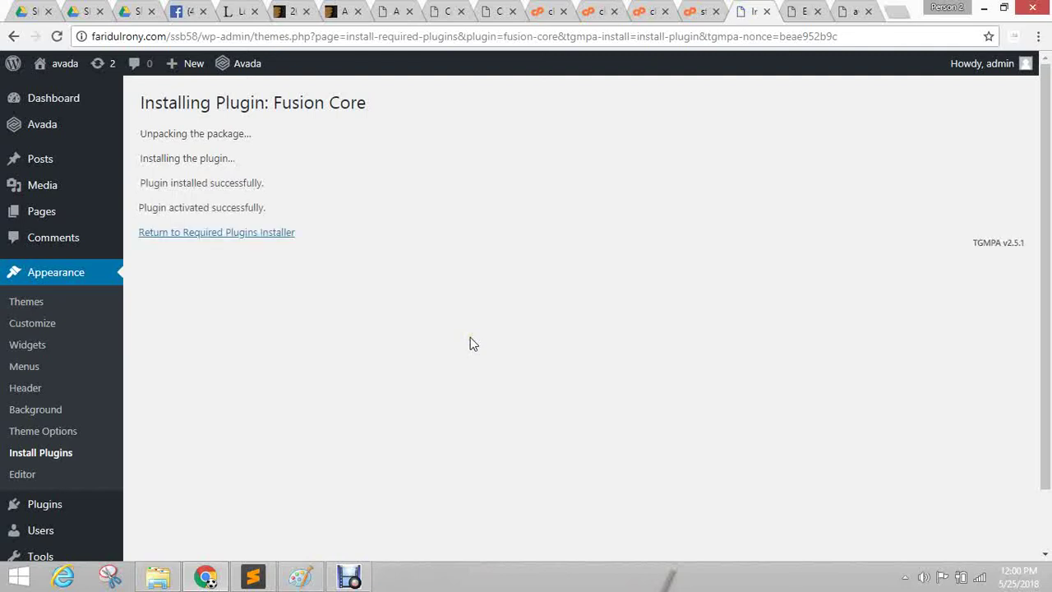
click(223, 235)
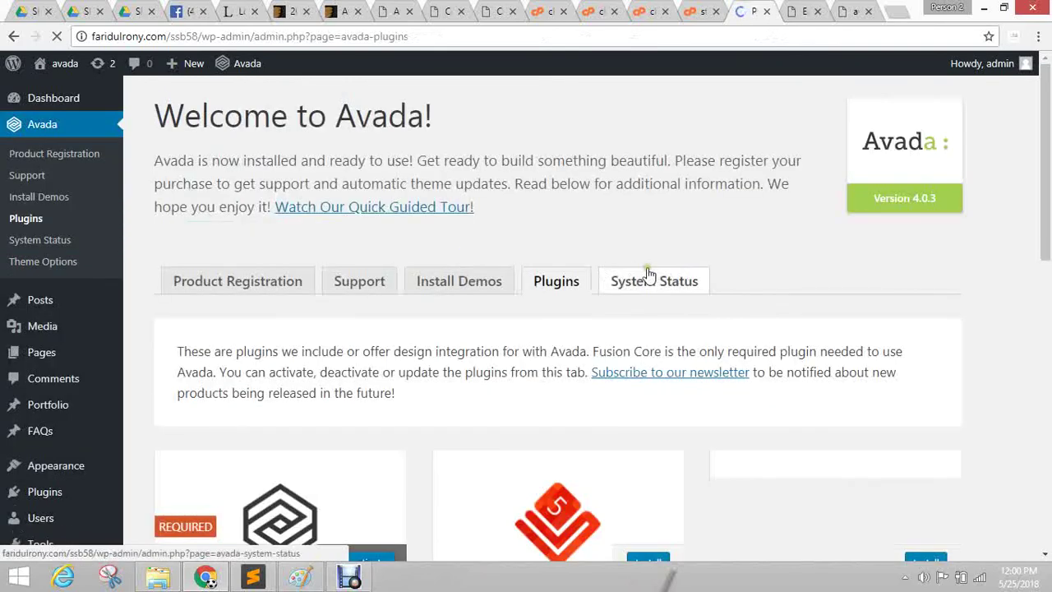
scroll(458, 270, down, 6)
scroll(16, 359, up, 5)
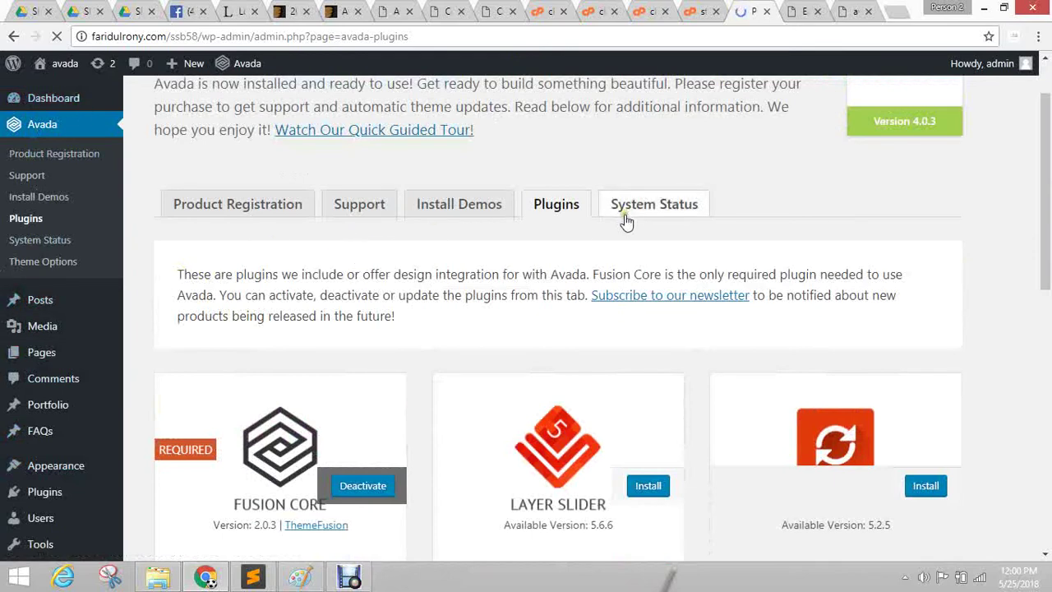
scroll(386, 271, down, 4)
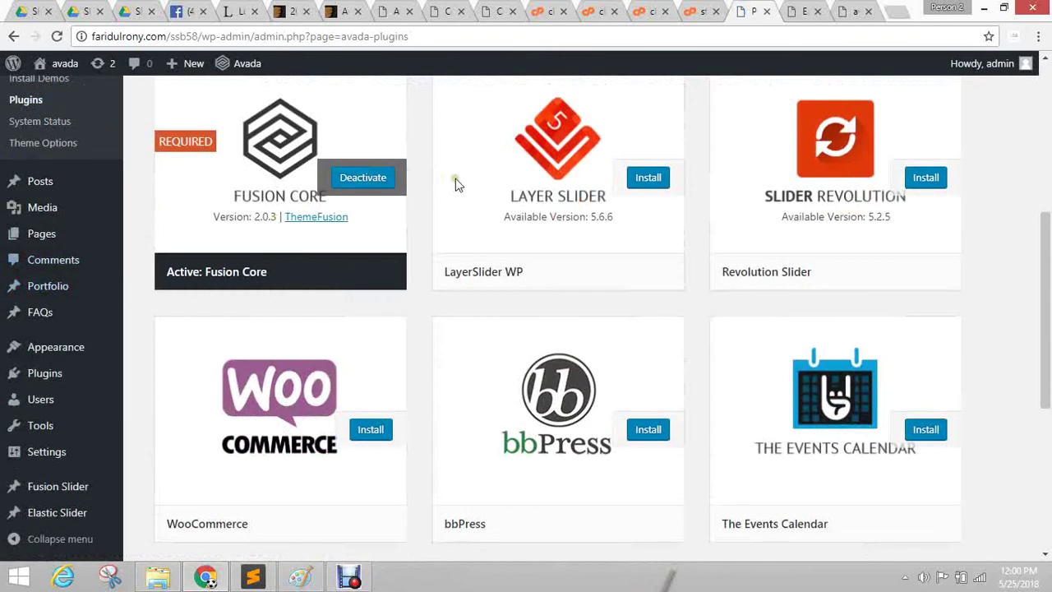
scroll(335, 313, up, 5)
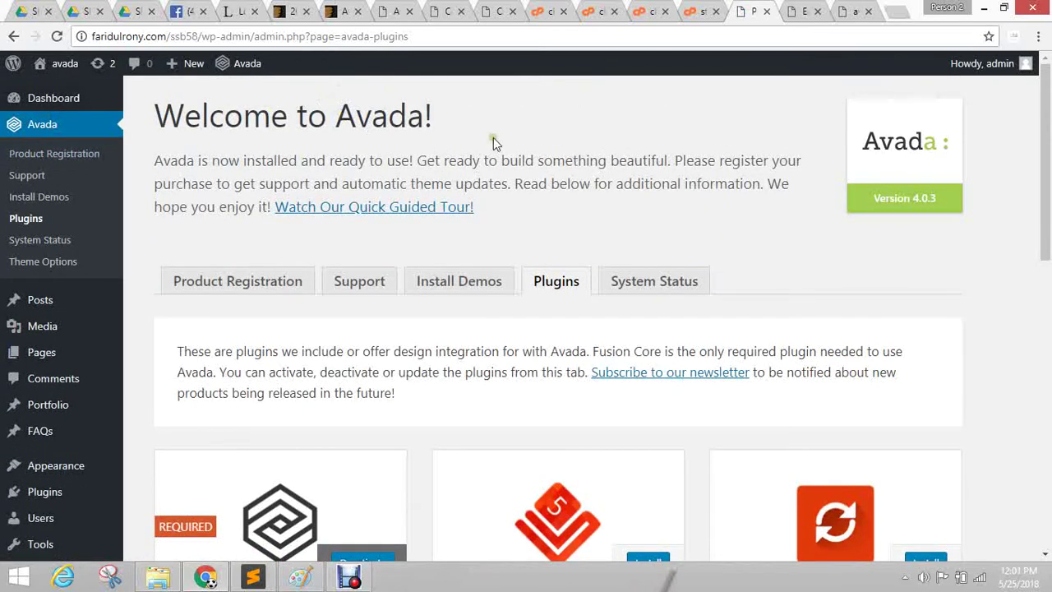
scroll(476, 200, down, 5)
scroll(476, 199, up, 3)
scroll(698, 288, down, 2)
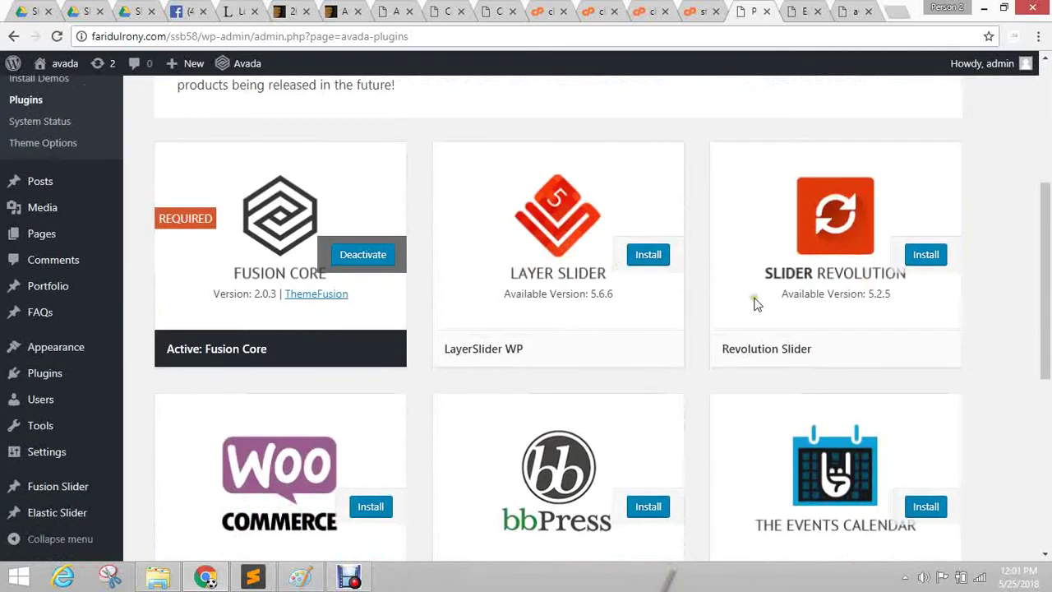
scroll(721, 275, down, 4)
scroll(724, 279, up, 4)
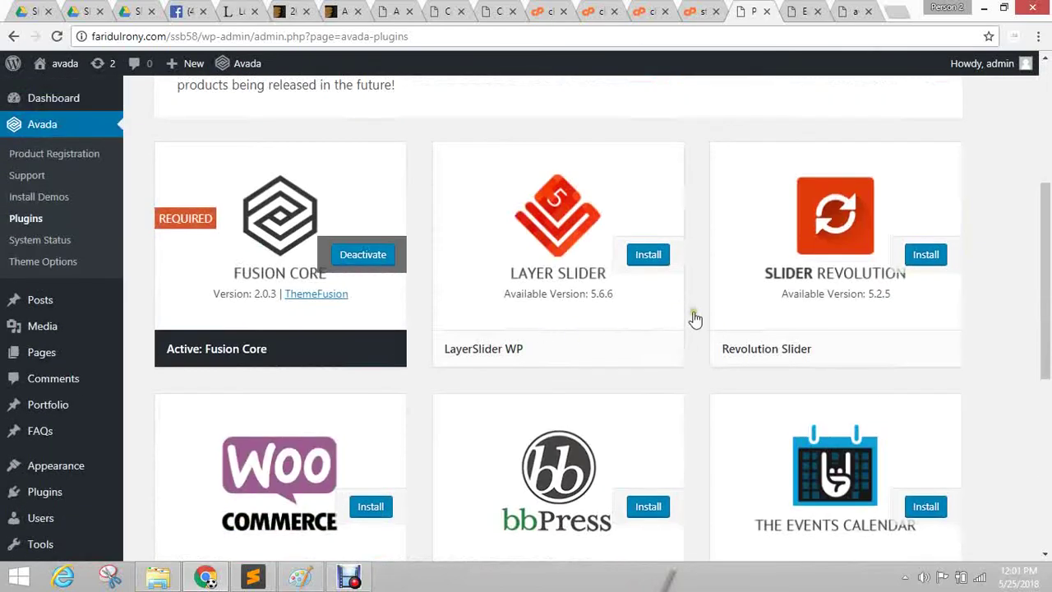
scroll(591, 285, down, 3)
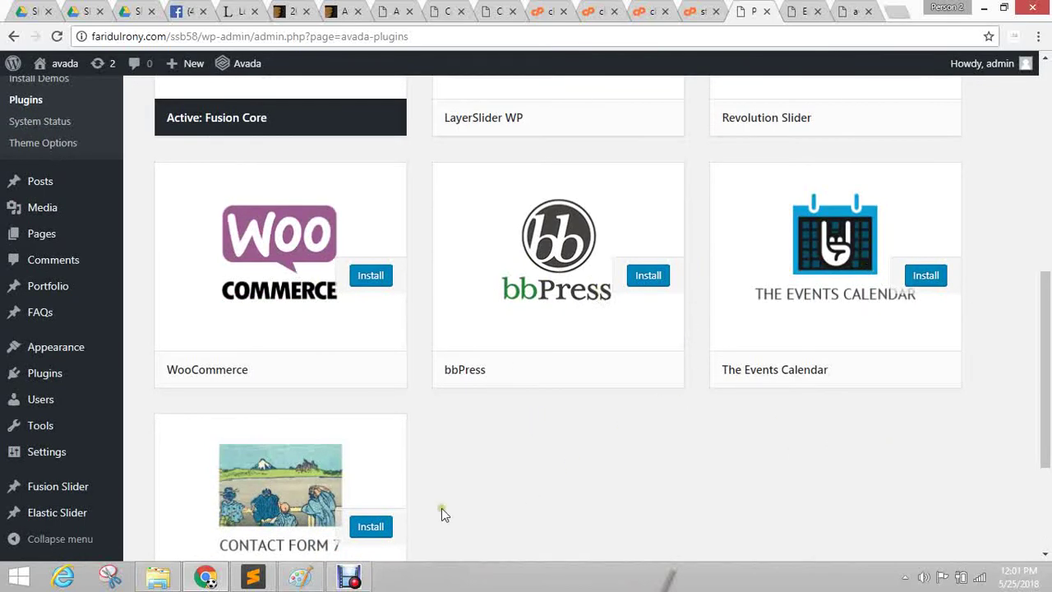
scroll(441, 510, down, 3)
scroll(829, 402, up, 8)
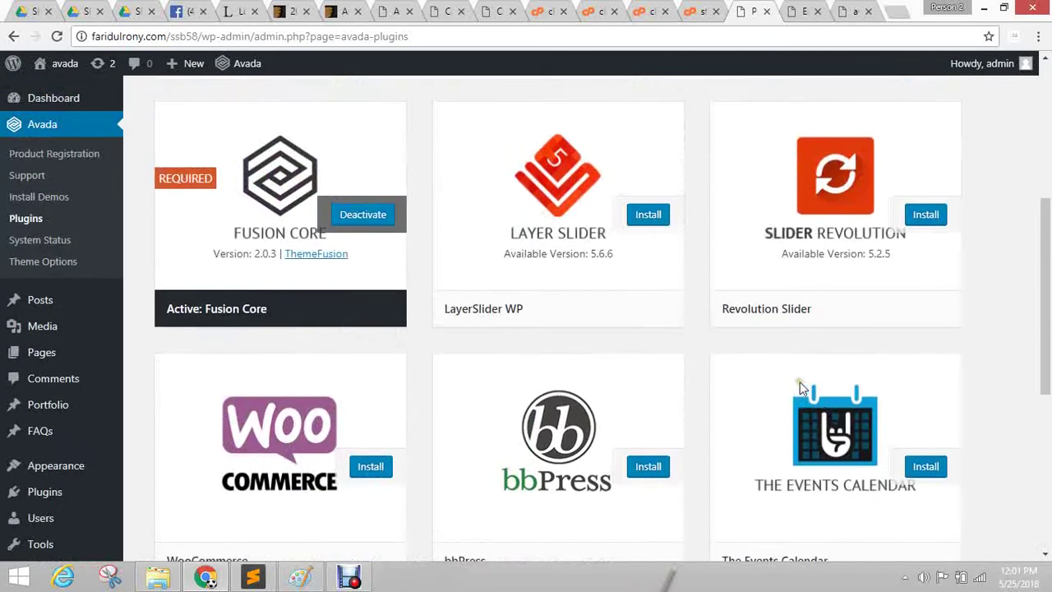
scroll(419, 357, down, 4)
scroll(504, 211, up, 3)
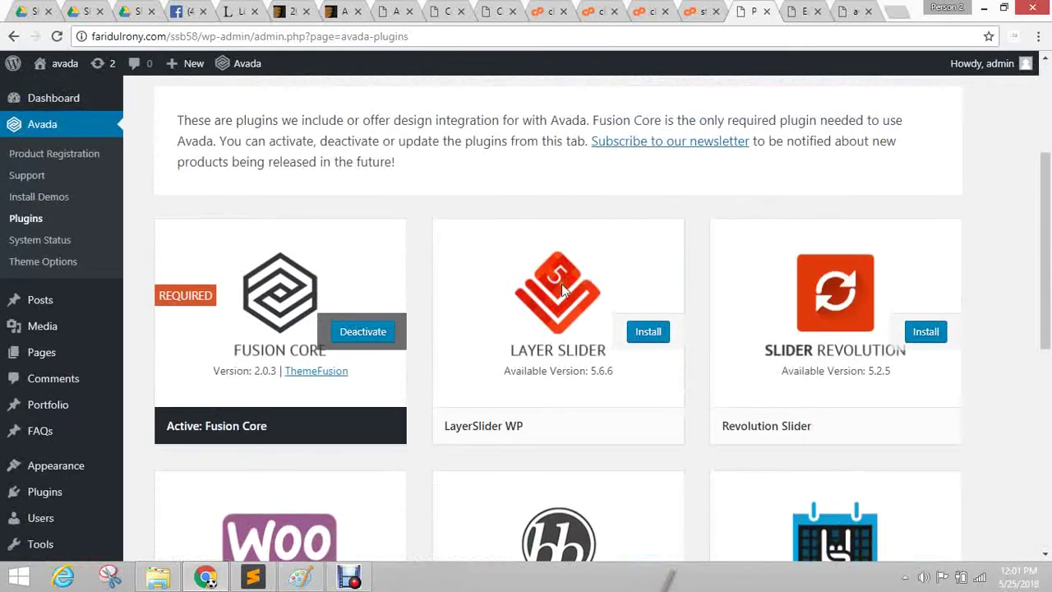
Install LayerSlider WP, return to the required plugins list, and launch the Slider Revolution install.
click(658, 331)
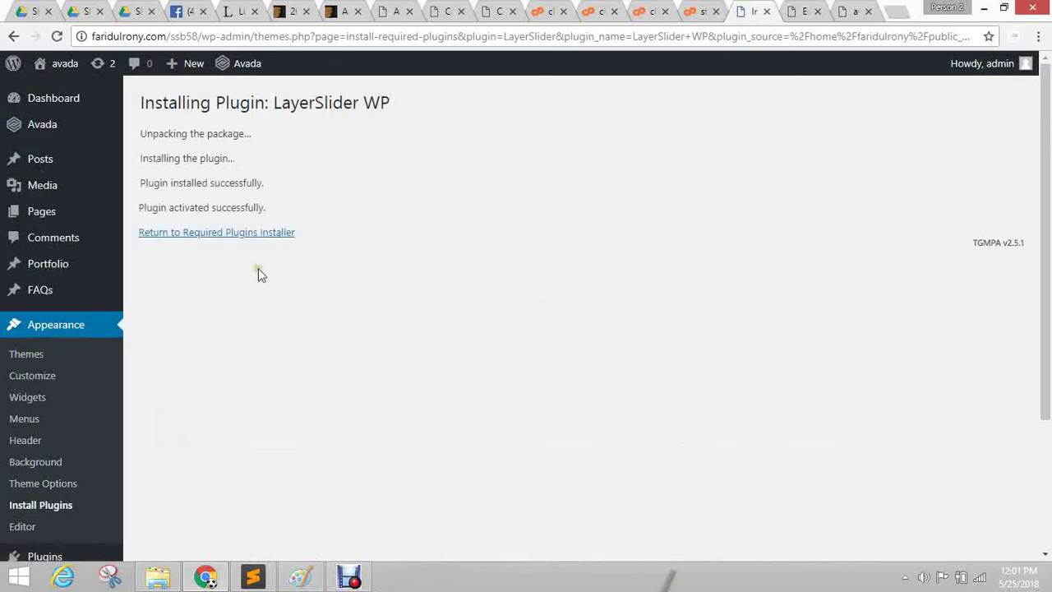
click(194, 233)
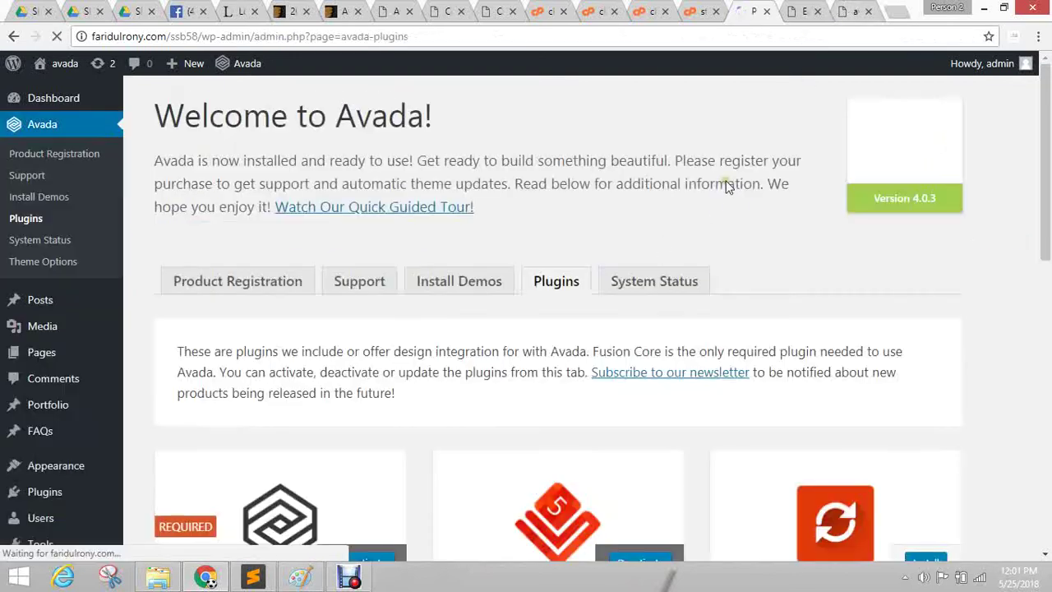
scroll(720, 162, down, 3)
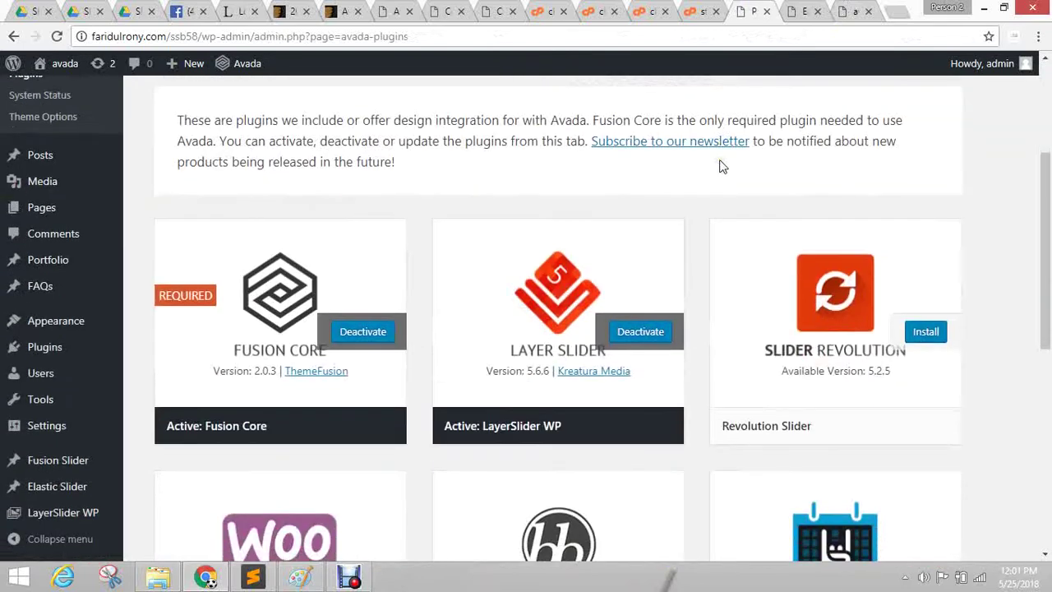
click(927, 335)
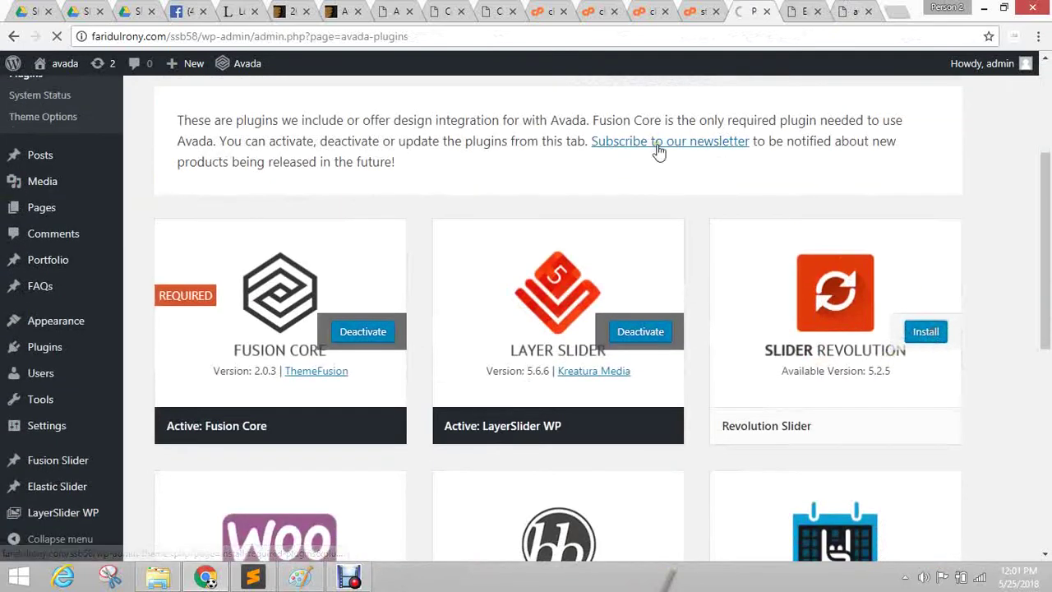
Load the site in a spare browser page, then close it and return to the Revolution Slider progress.
click(898, 11)
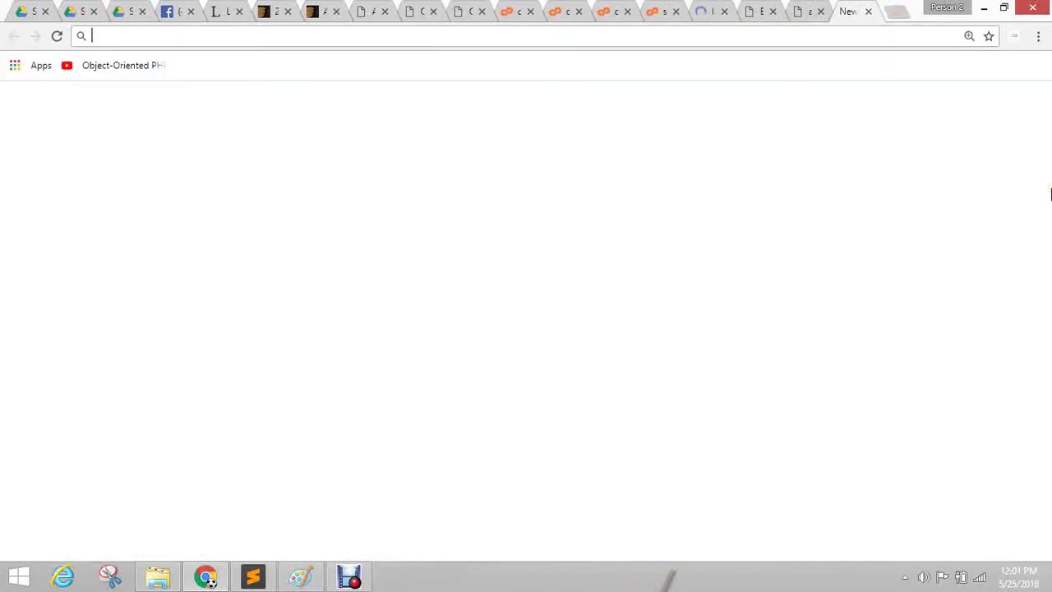
text(sh)
key(Return)
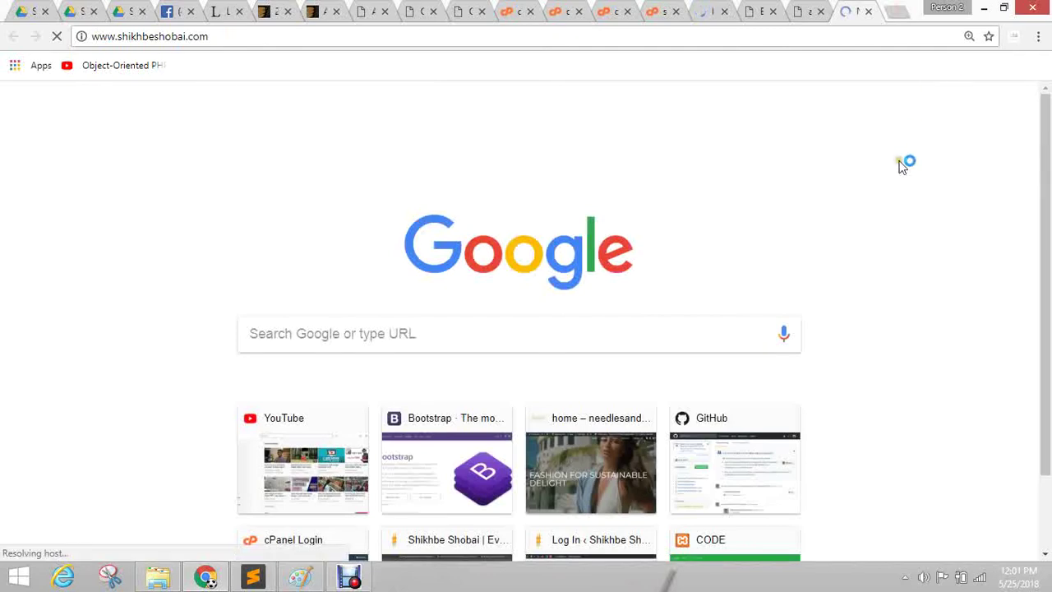
click(715, 12)
click(878, 13)
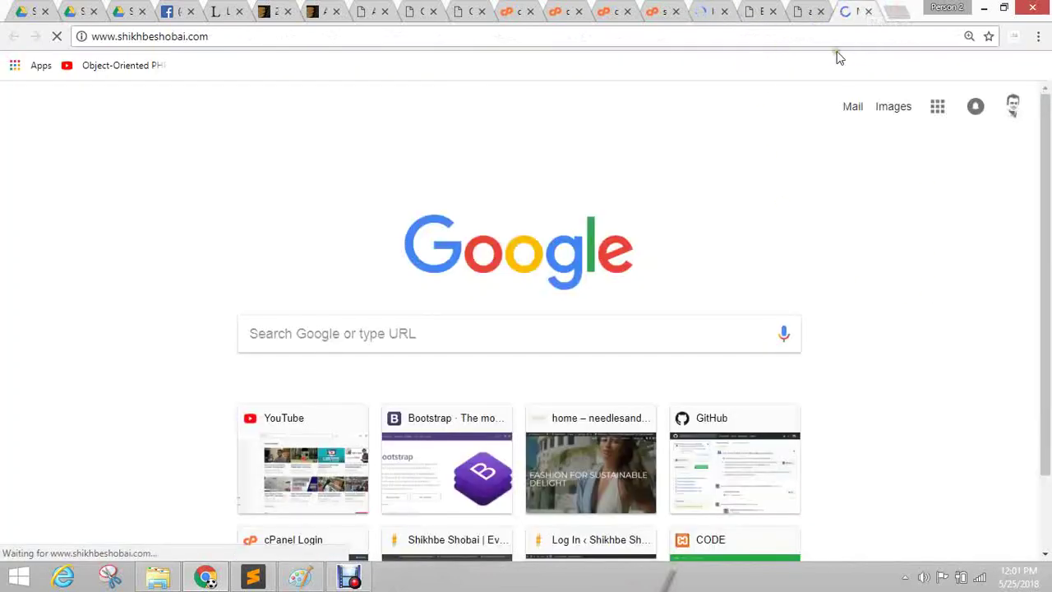
click(868, 11)
click(749, 9)
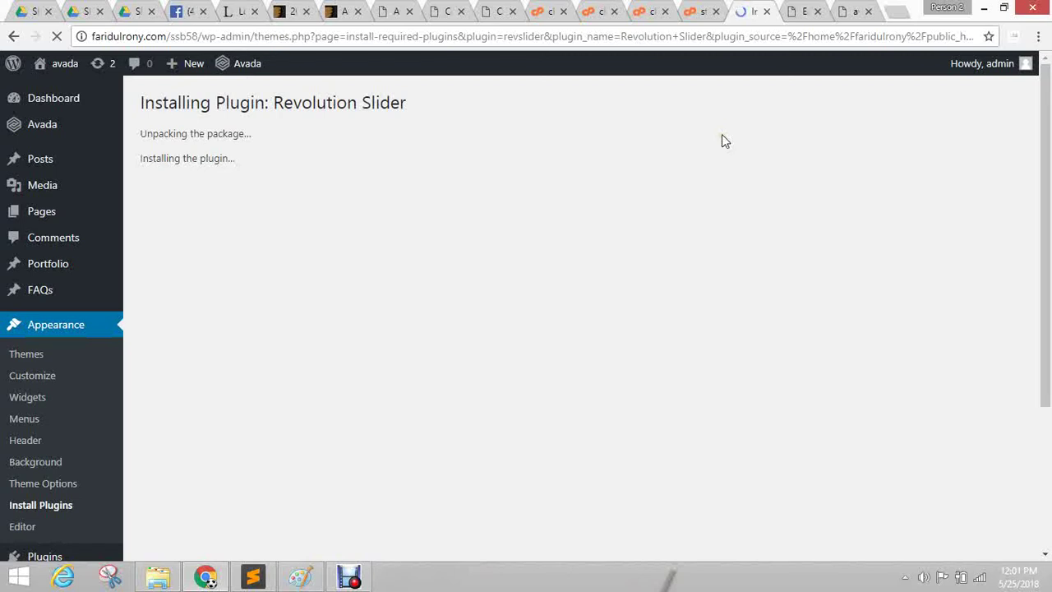
click(738, 158)
Glance at the blog page editor, then come back to the Revolution Slider install progress.
click(799, 12)
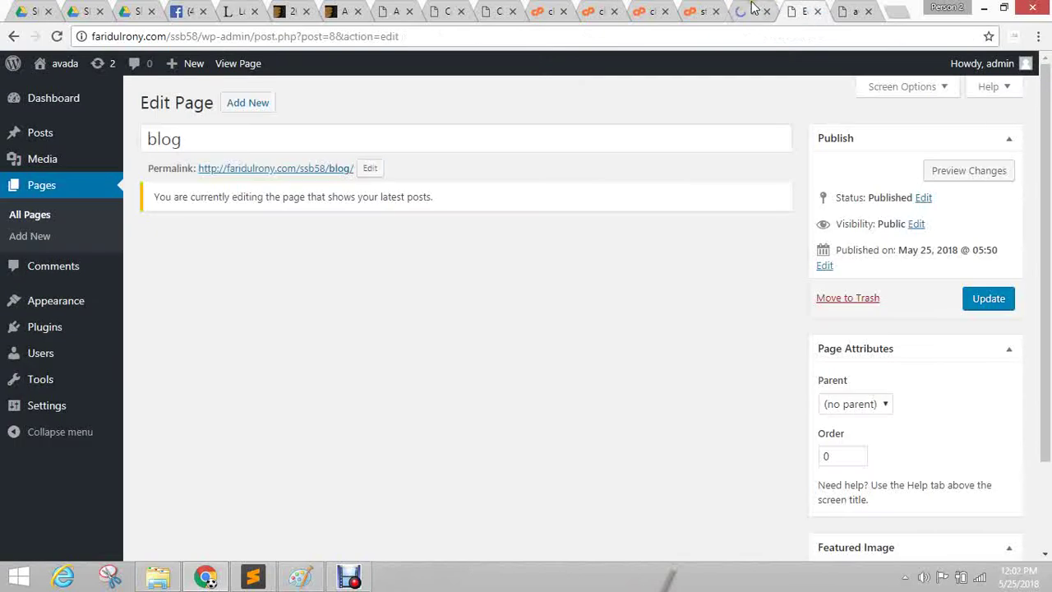
click(738, 10)
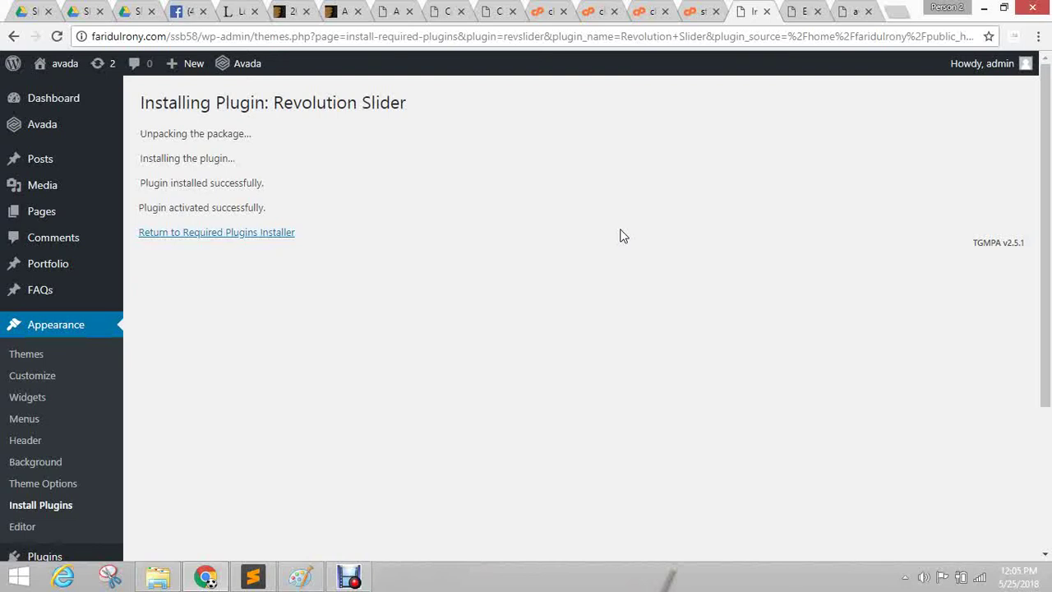
Return to the plugins list and confirm Fusion Core, LayerSlider and Slider Revolution are active.
click(258, 231)
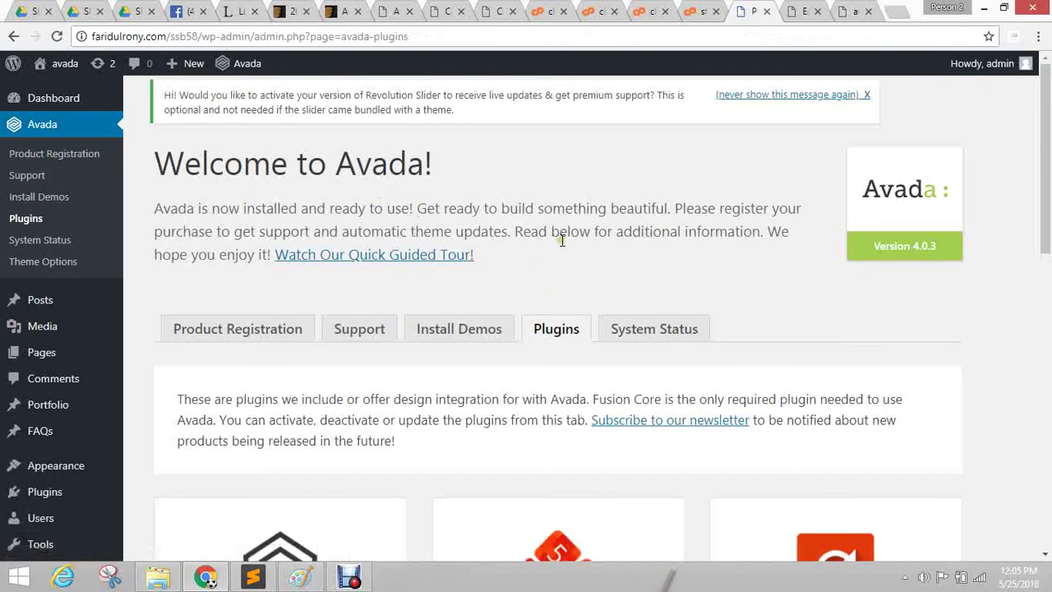
scroll(561, 244, down, 2)
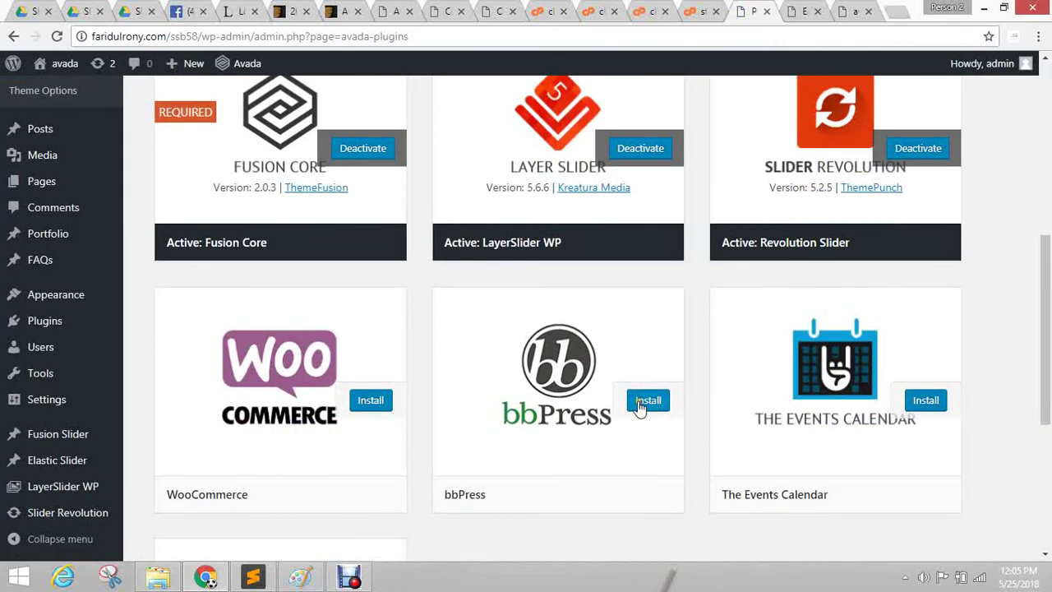
scroll(446, 357, up, 5)
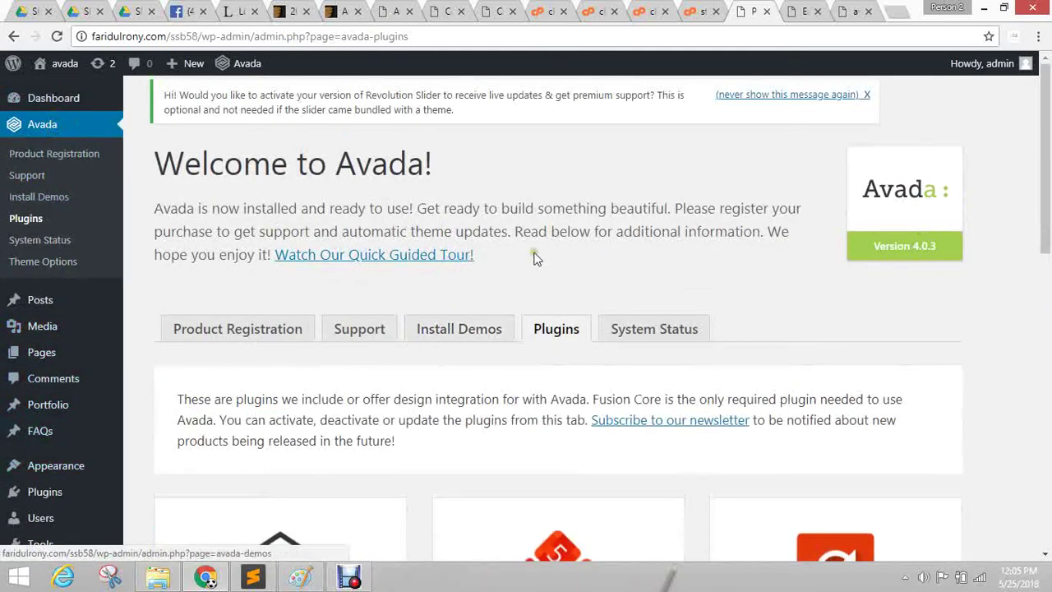
scroll(655, 216, down, 2)
scroll(486, 357, up, 2)
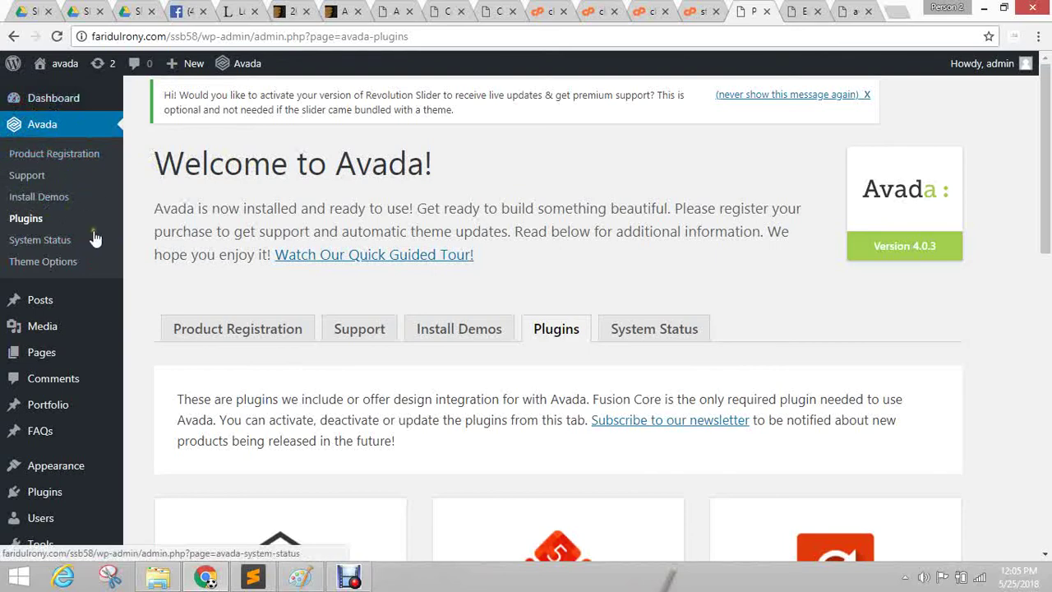
scroll(95, 238, down, 2)
scroll(83, 399, down, 5)
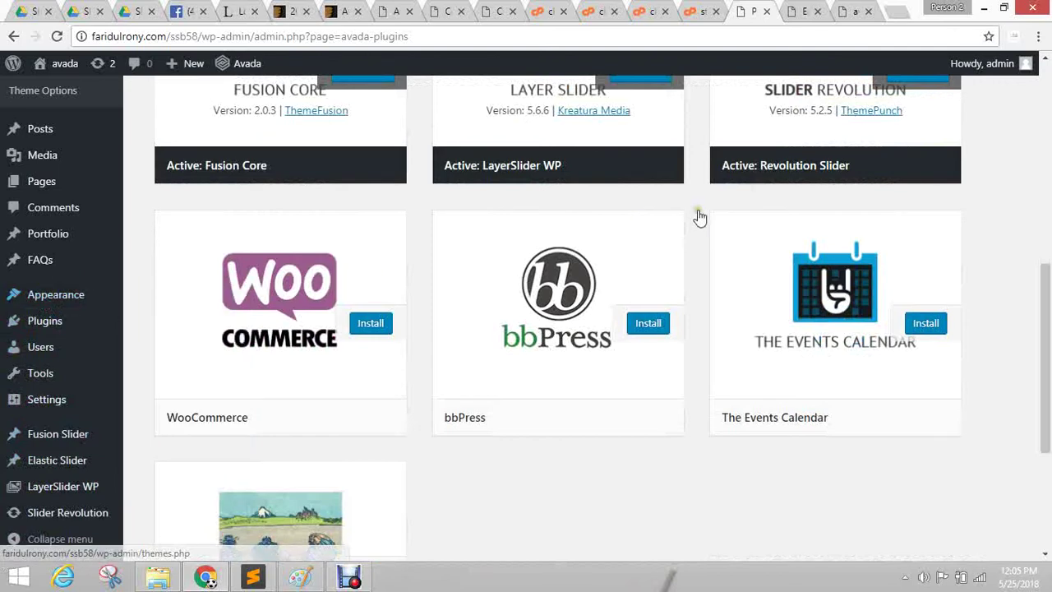
scroll(698, 282, up, 5)
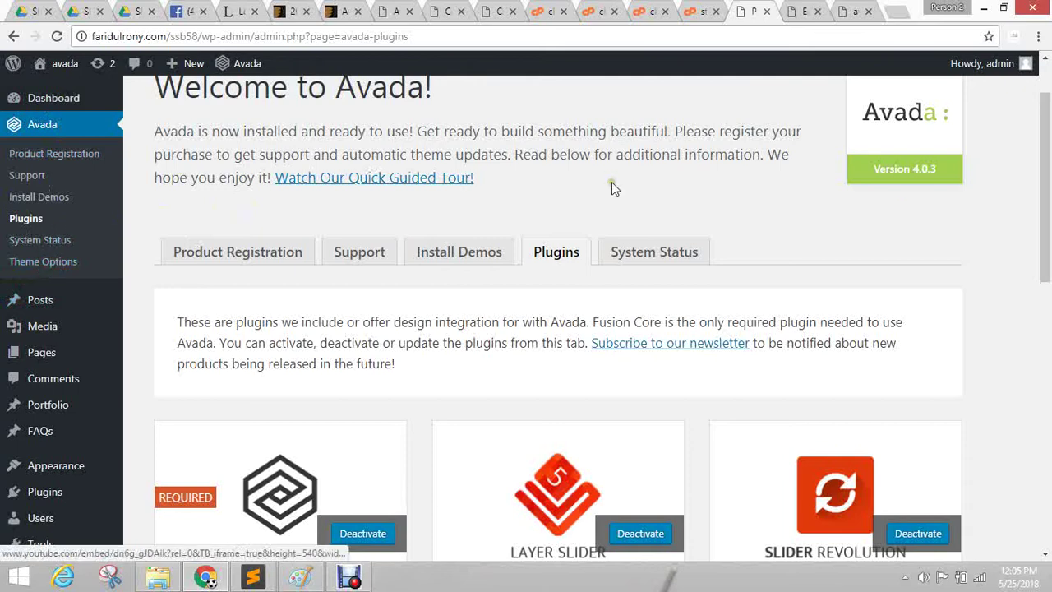
Open Avada > Install Demos, briefly checking the blog page editor tab.
click(21, 200)
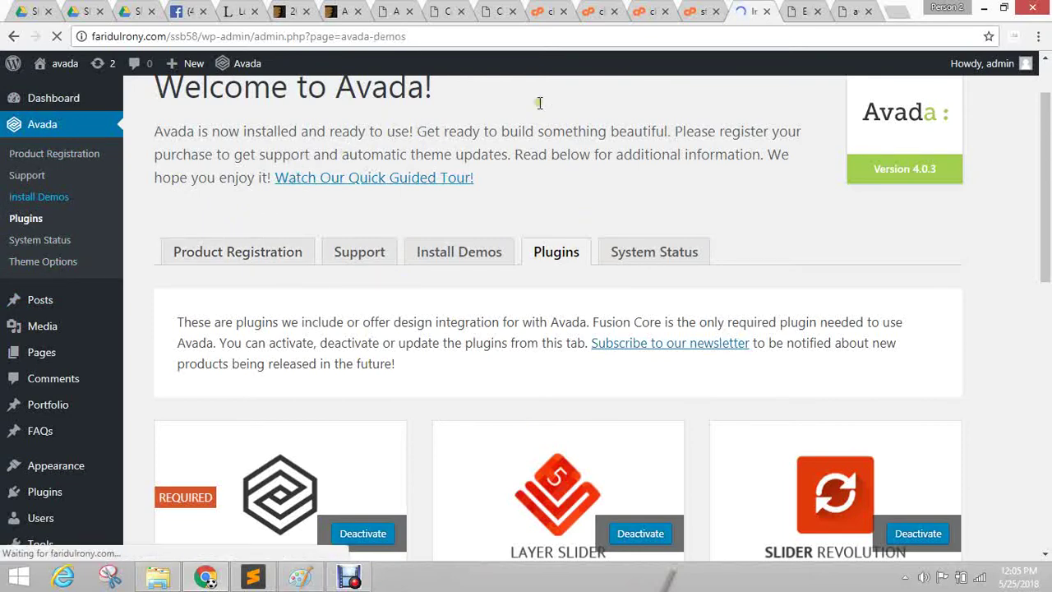
click(791, 11)
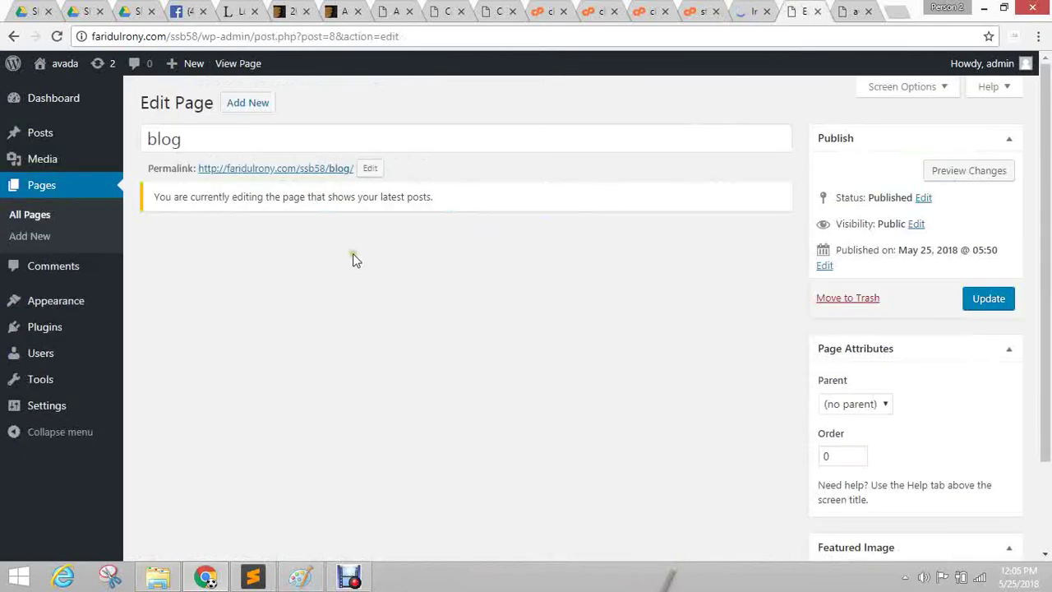
click(499, 175)
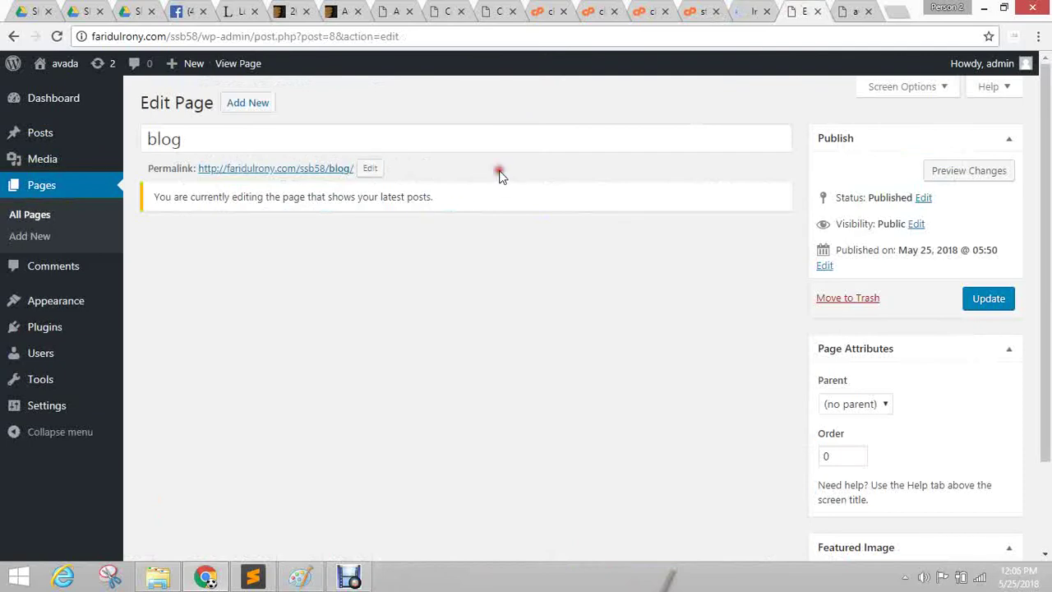
click(740, 11)
Compare with the live Construction demo, then scroll the Travel, Hotel, Fashion and Gym demo cards.
click(451, 8)
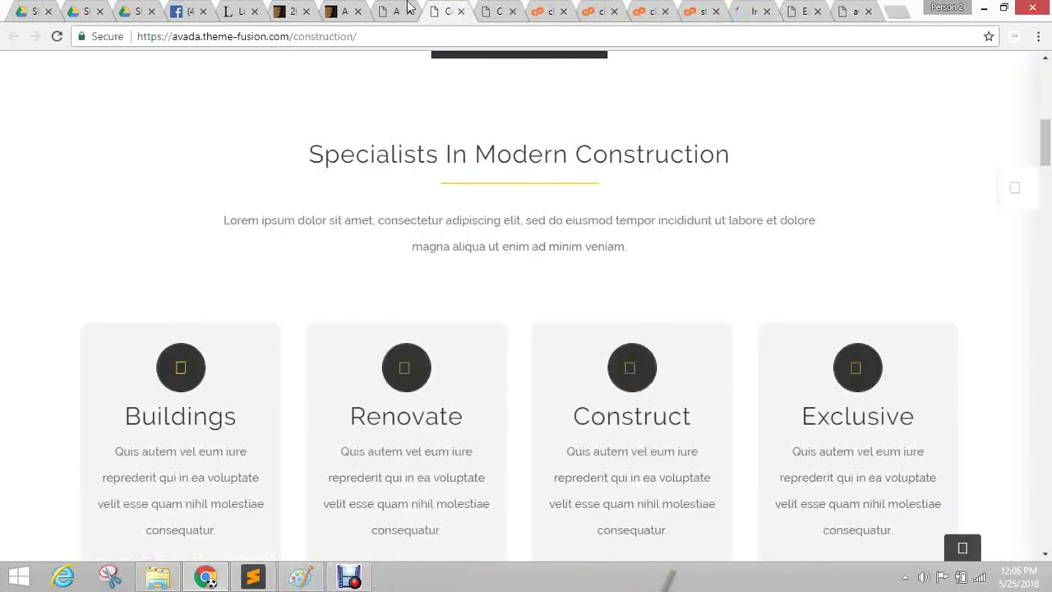
scroll(446, 219, up, 5)
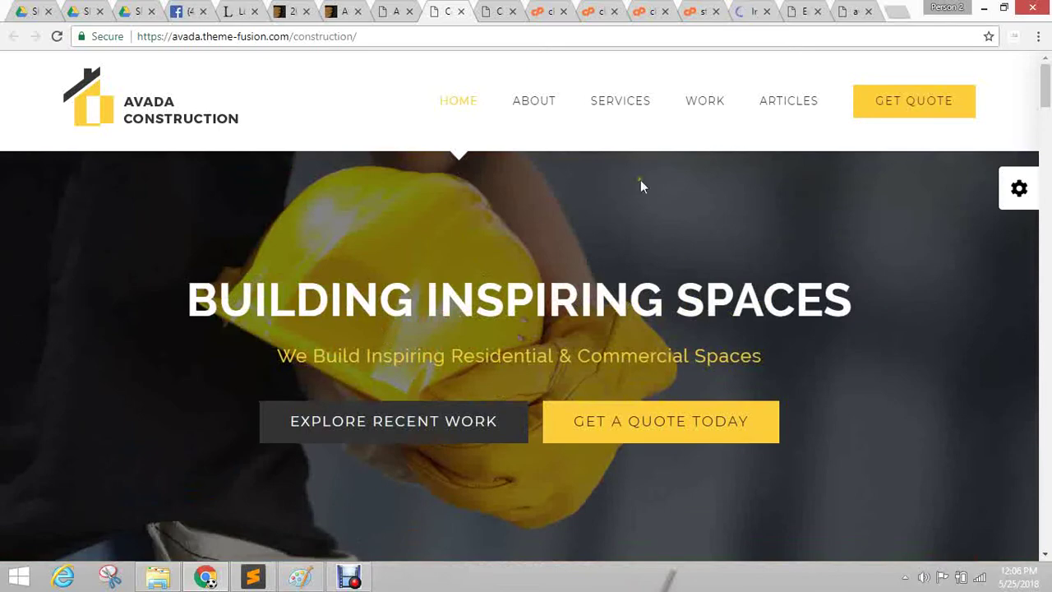
click(745, 8)
scroll(707, 176, down, 12)
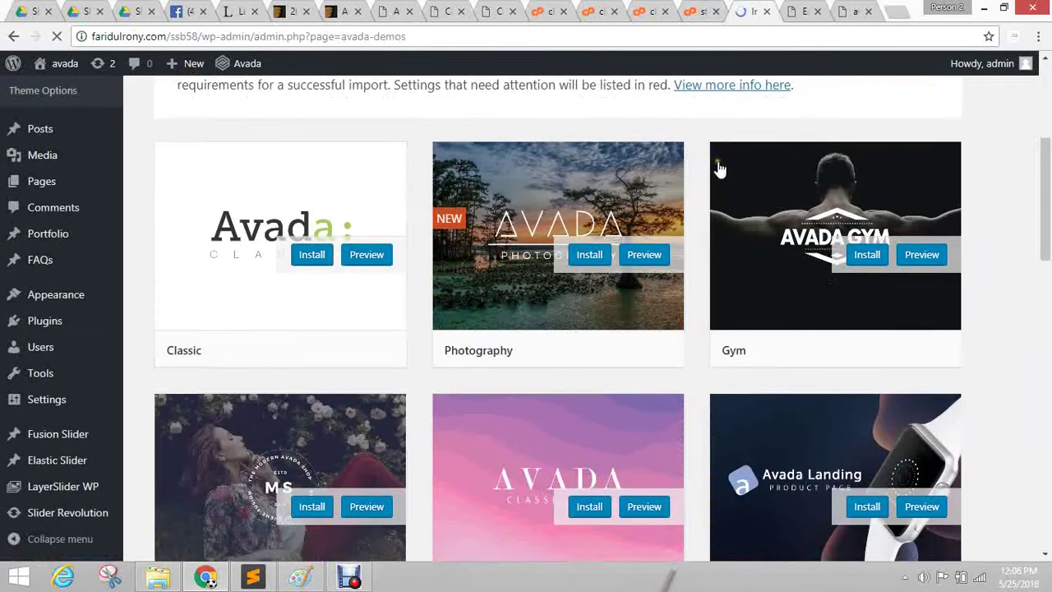
scroll(349, 427, down, 6)
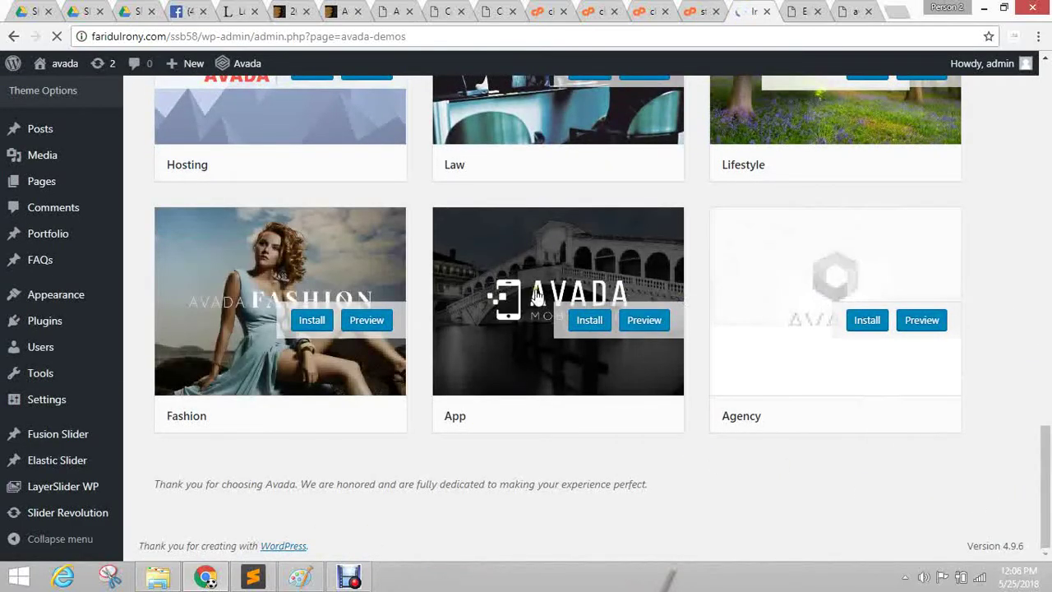
scroll(439, 425, up, 10)
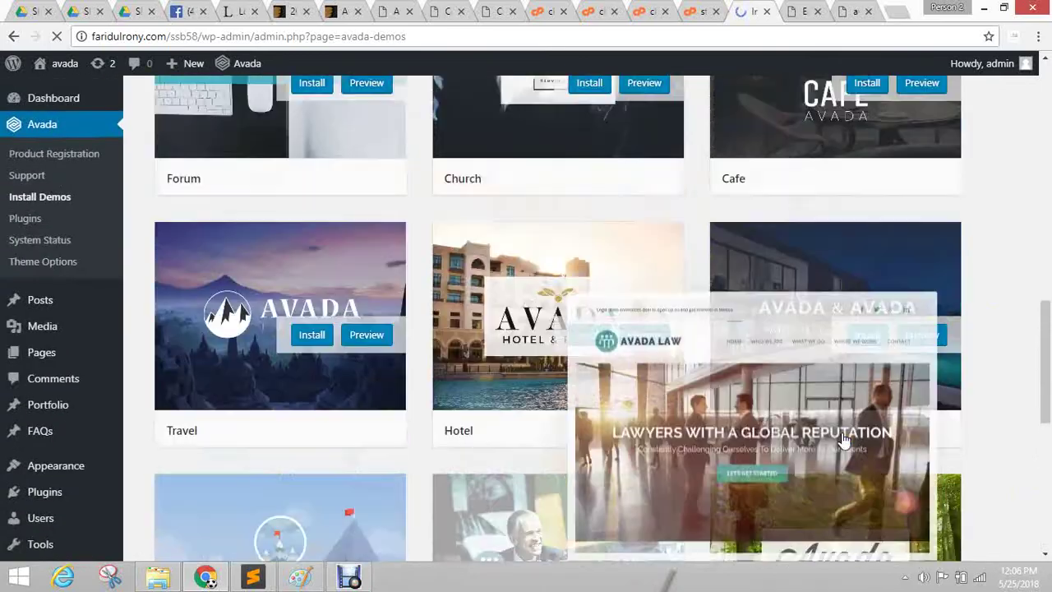
scroll(845, 440, up, 15)
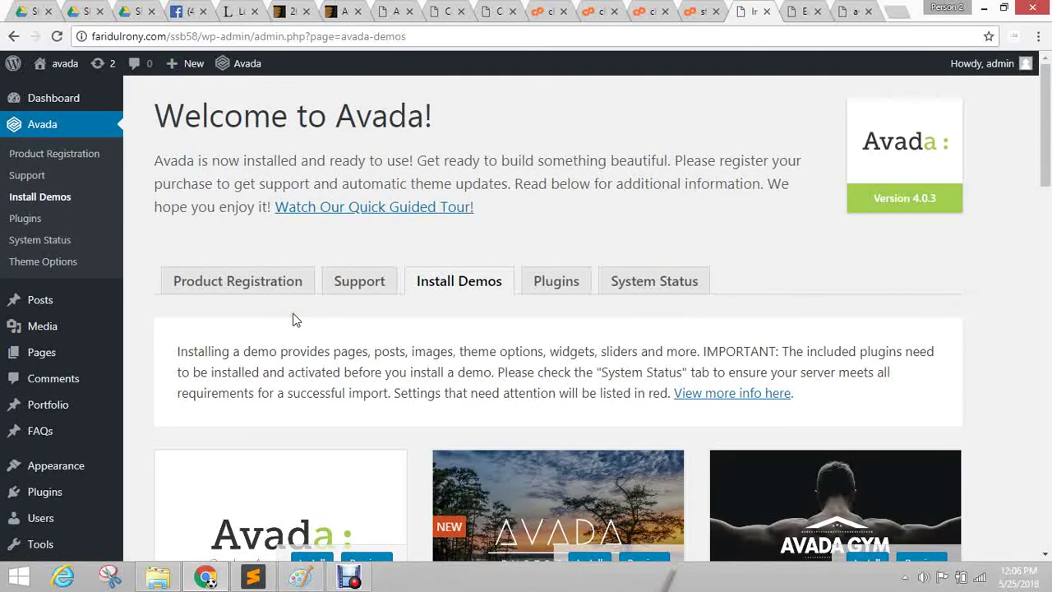
Start the Law demo install and read its 128 MB memory, Fusion Core and Contact Form 7 requirements.
scroll(502, 311, down, 5)
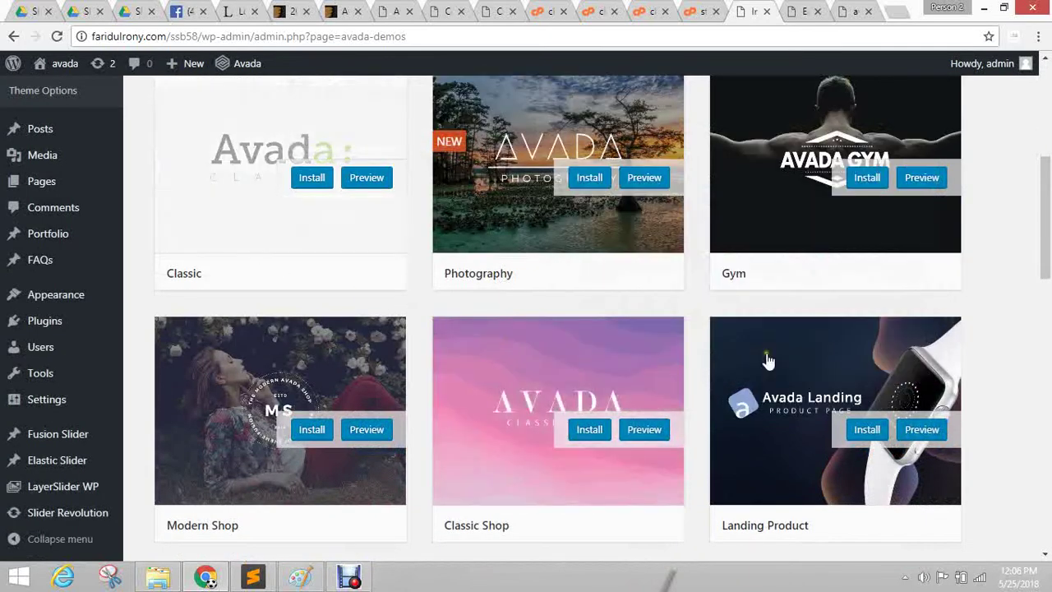
scroll(649, 216, down, 2)
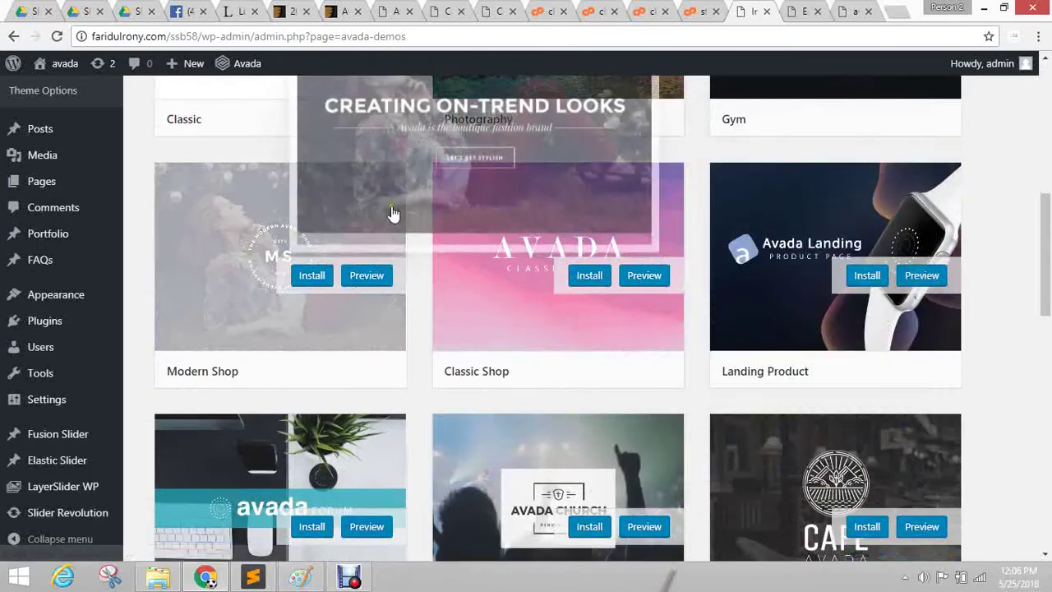
scroll(398, 212, down, 3)
scroll(824, 167, down, 3)
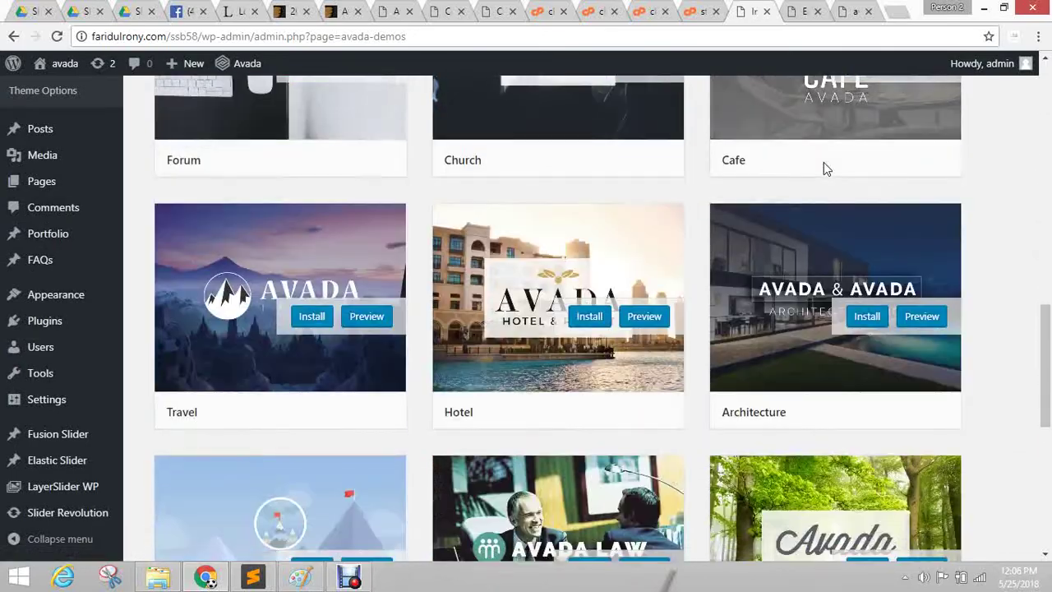
scroll(974, 263, down, 4)
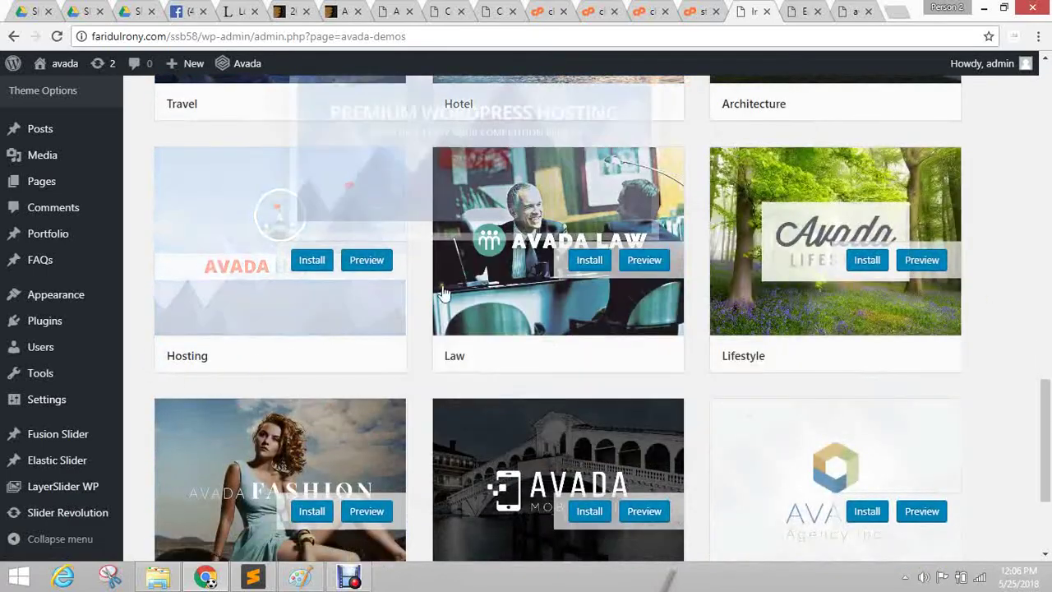
click(581, 260)
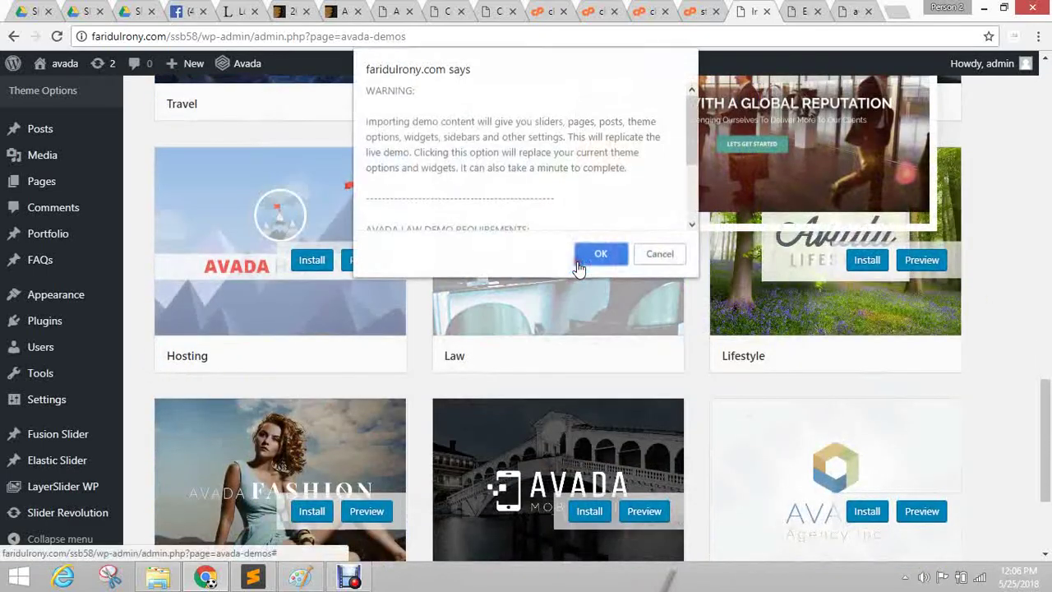
scroll(621, 142, down, 3)
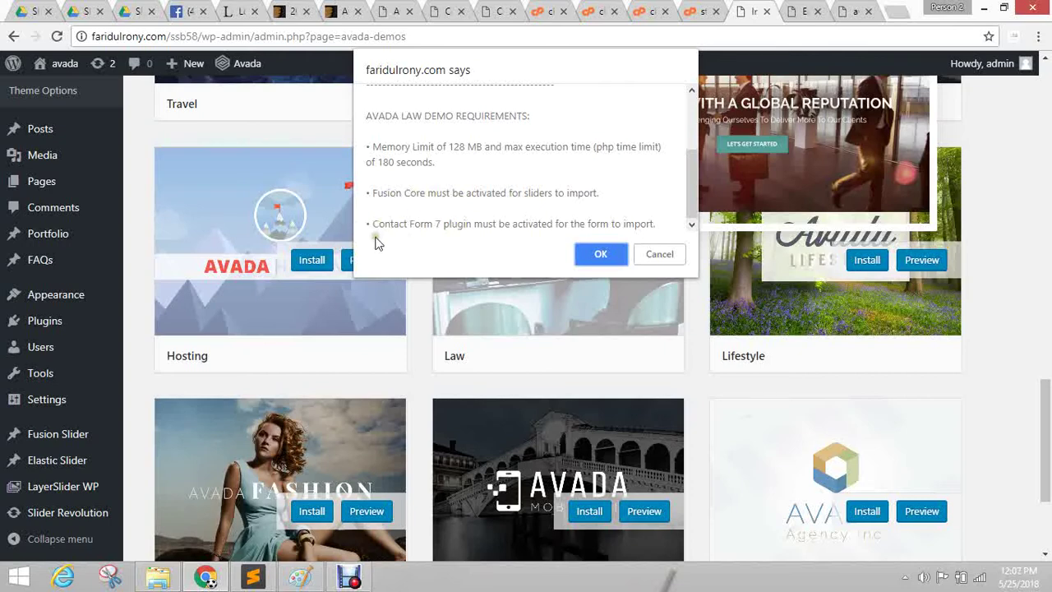
Cancel the Law demo import.
click(658, 254)
scroll(413, 390, up, 10)
scroll(415, 393, up, 5)
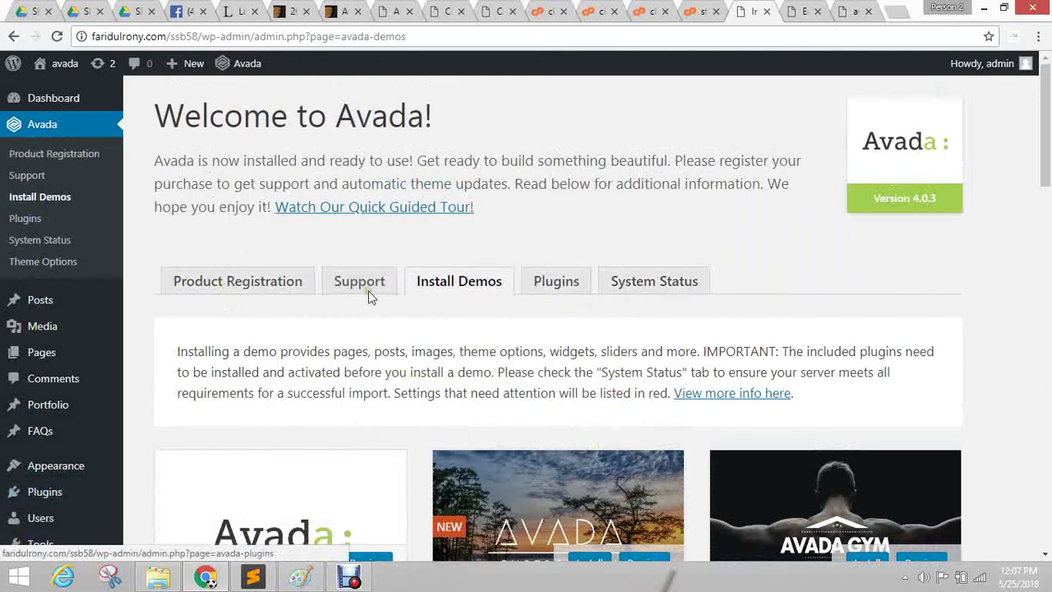
Install and activate Contact Form 7 5.0.2, then return to the required plugins list.
click(539, 280)
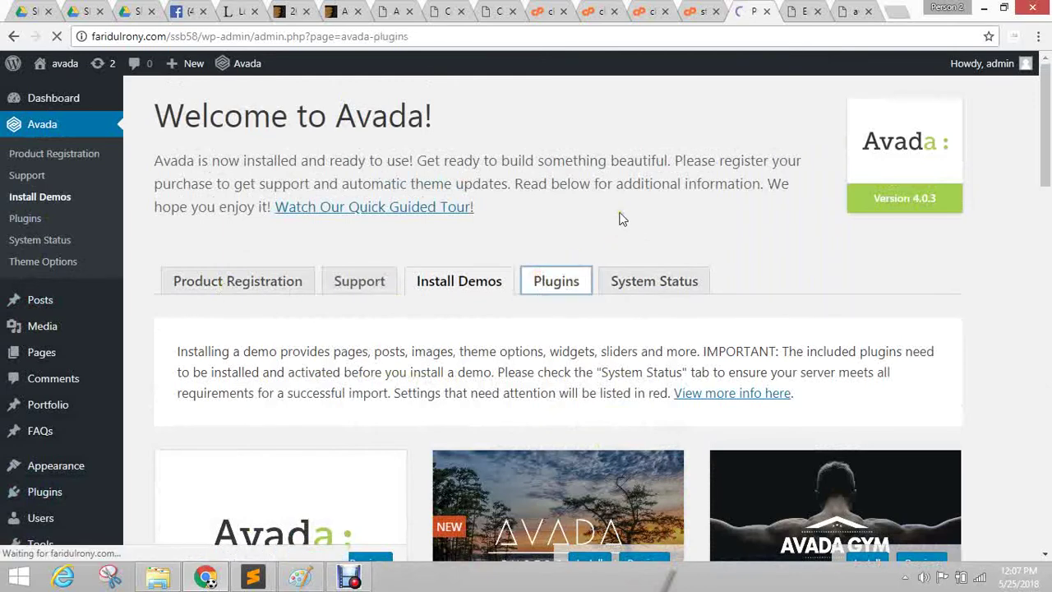
scroll(621, 218, down, 5)
scroll(621, 219, down, 3)
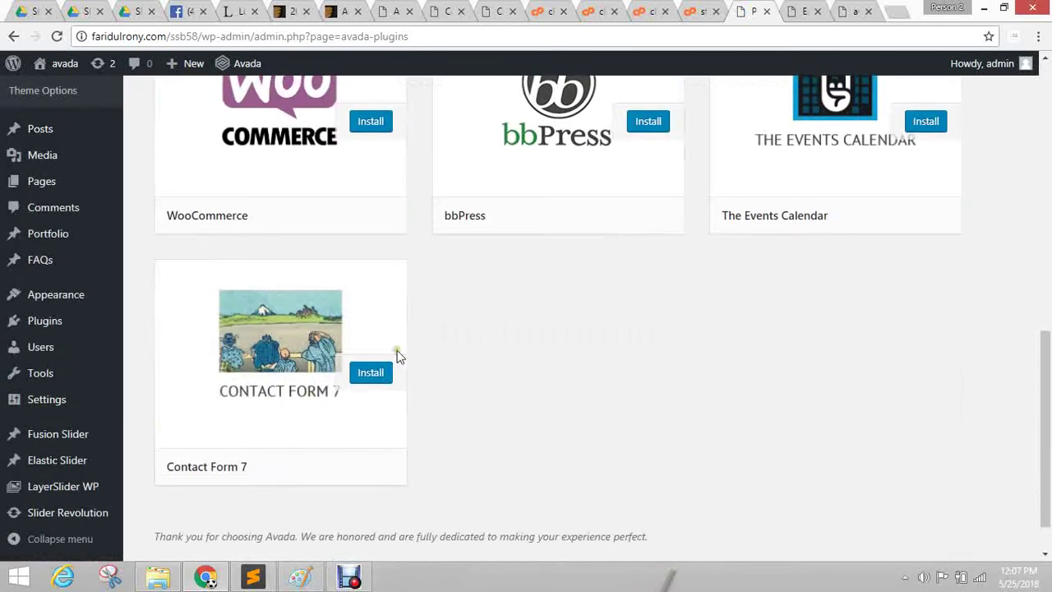
click(387, 377)
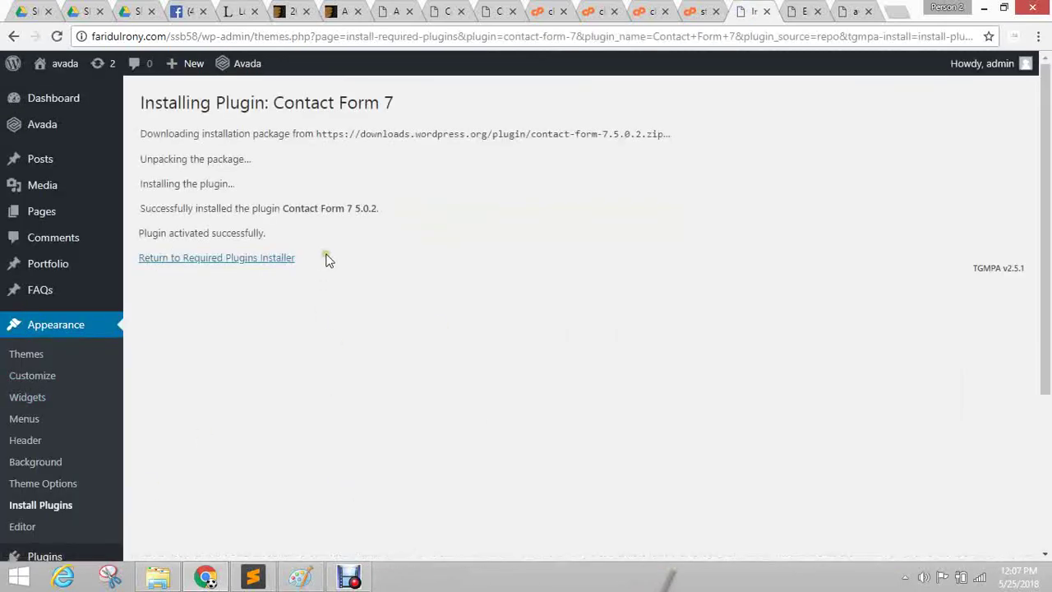
click(199, 260)
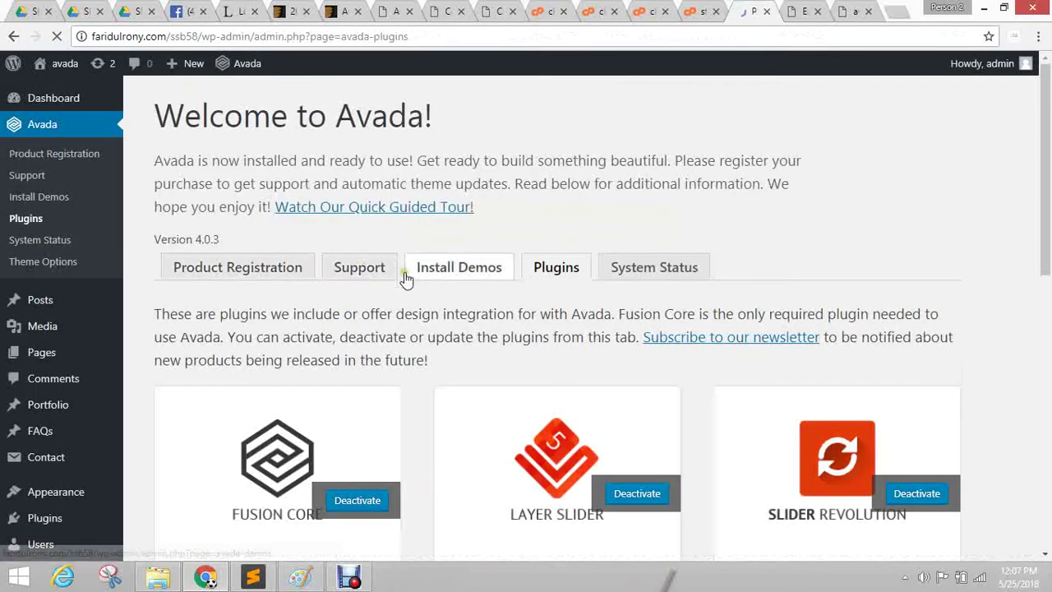
Scroll to the Law demo on Install Demos and confirm importing its content.
click(473, 283)
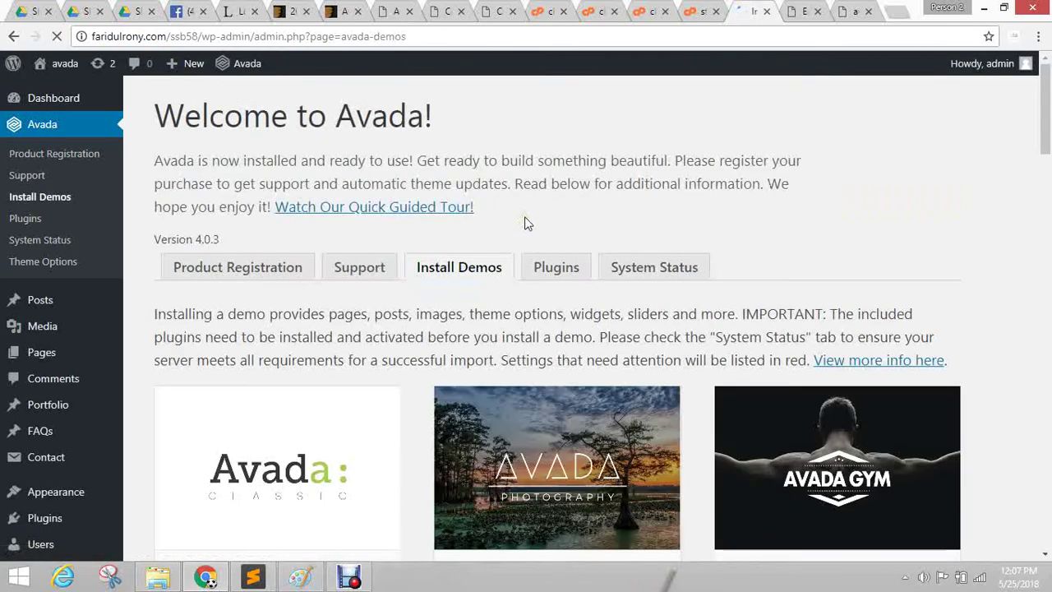
scroll(814, 190, down, 1)
scroll(808, 183, down, 3)
scroll(728, 263, down, 6)
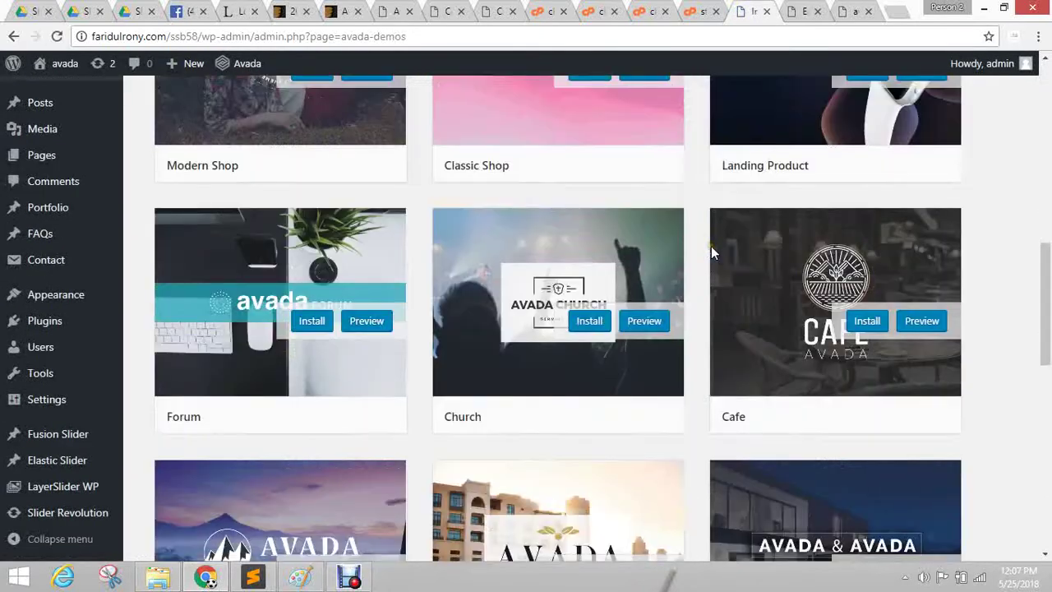
scroll(556, 364, down, 1)
scroll(592, 332, down, 4)
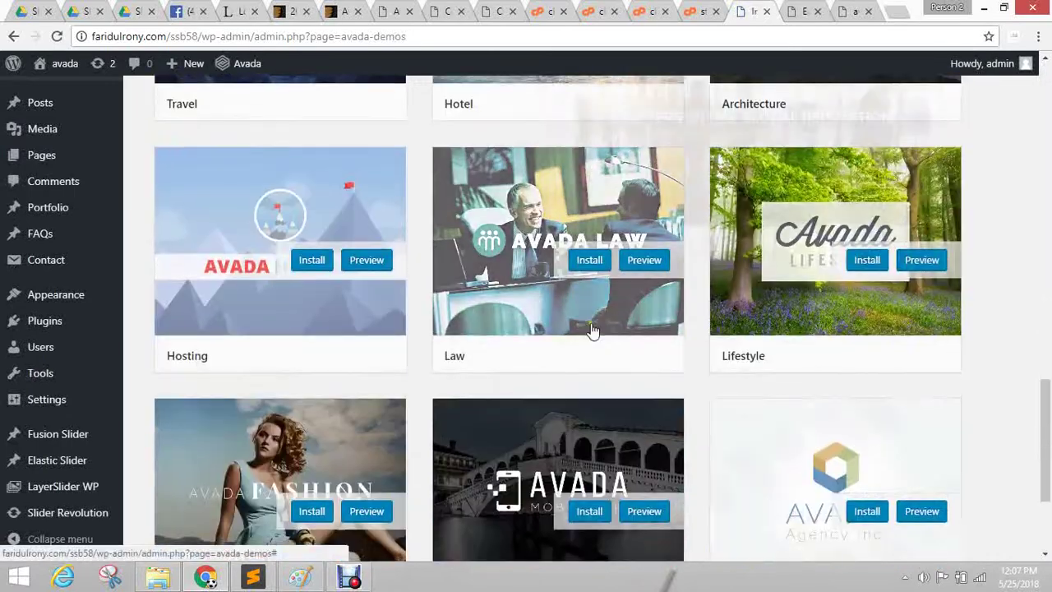
click(589, 262)
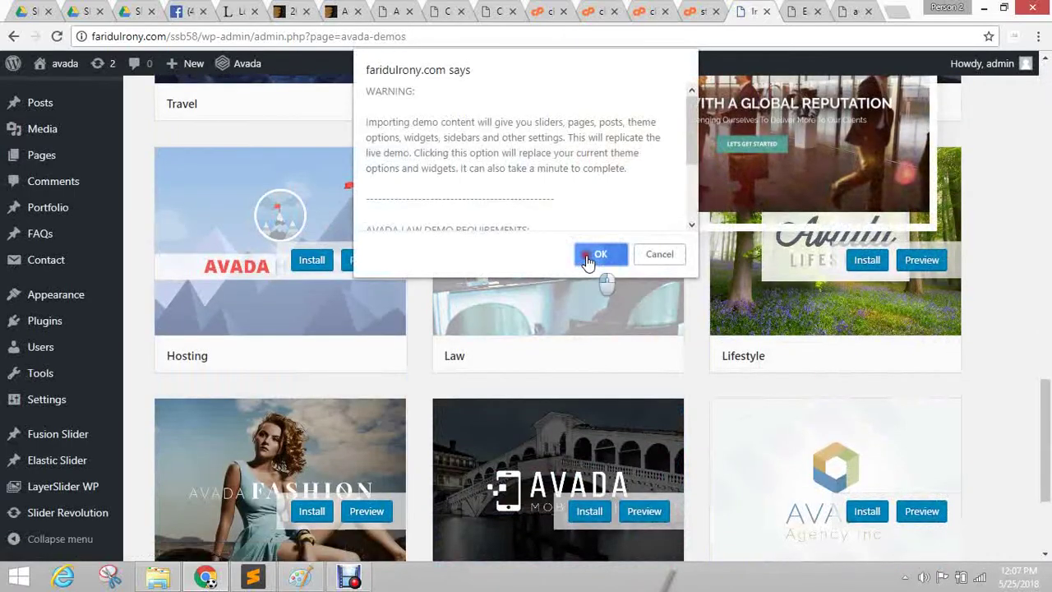
click(589, 258)
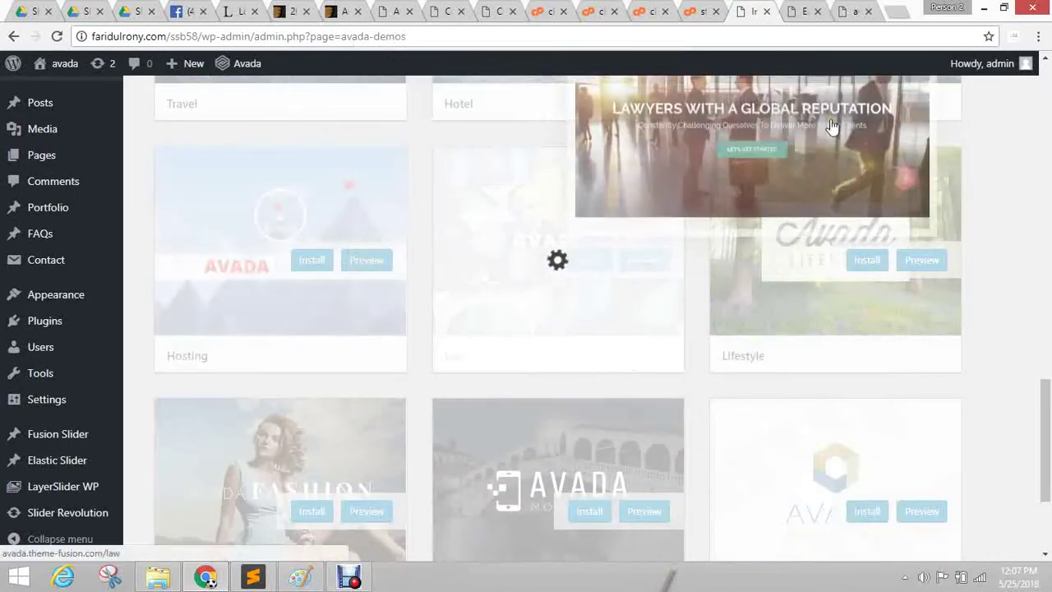
Open the live Avada Law demo from the showcase, then return to the WordPress demos page.
click(496, 10)
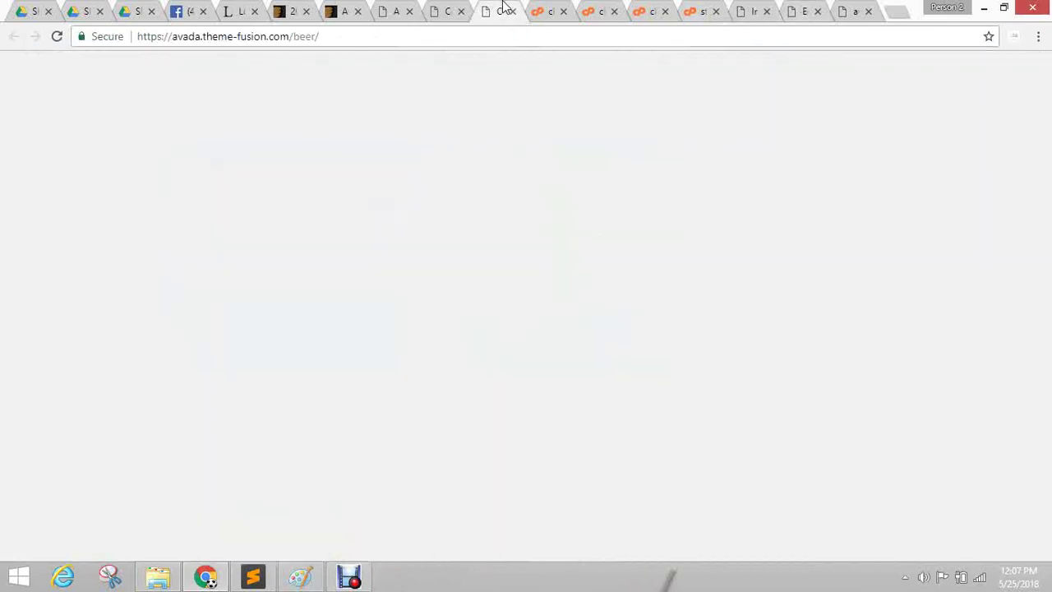
click(454, 10)
click(388, 10)
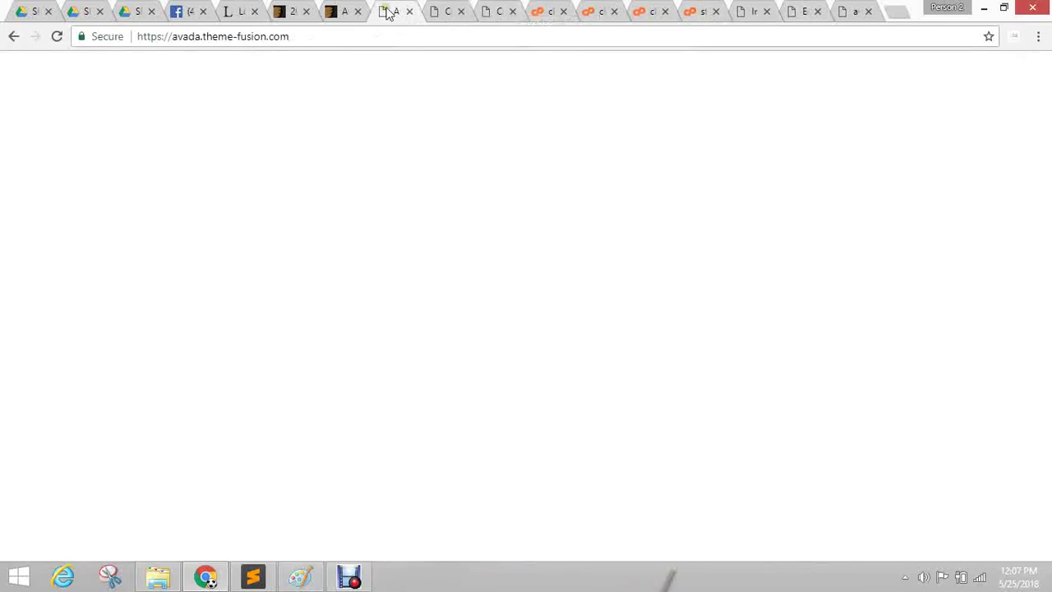
scroll(953, 335, down, 7)
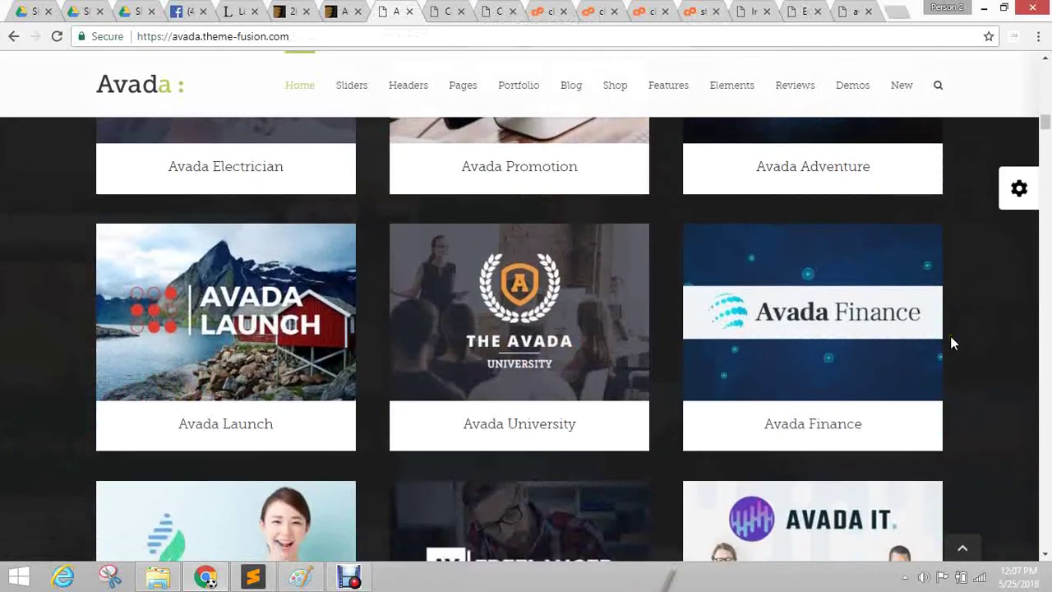
scroll(951, 337, down, 12)
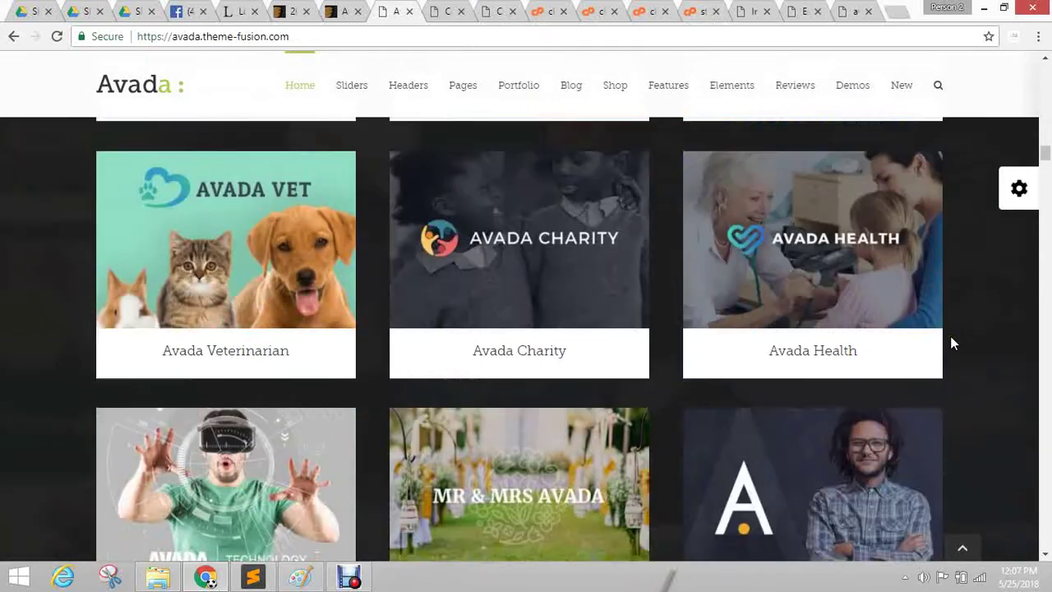
scroll(951, 343, down, 12)
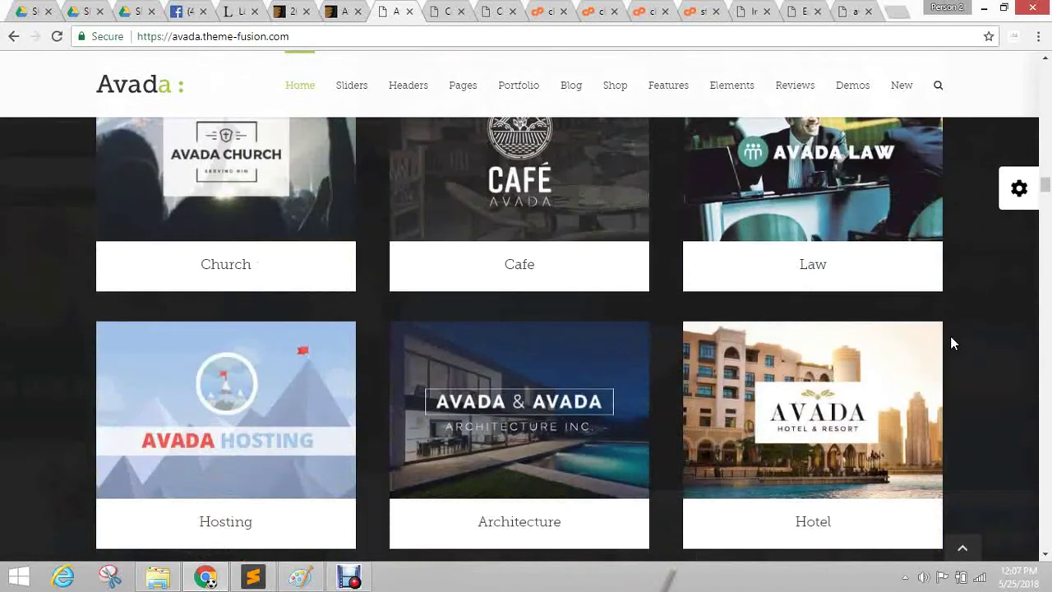
scroll(951, 343, down, 3)
scroll(913, 313, up, 3)
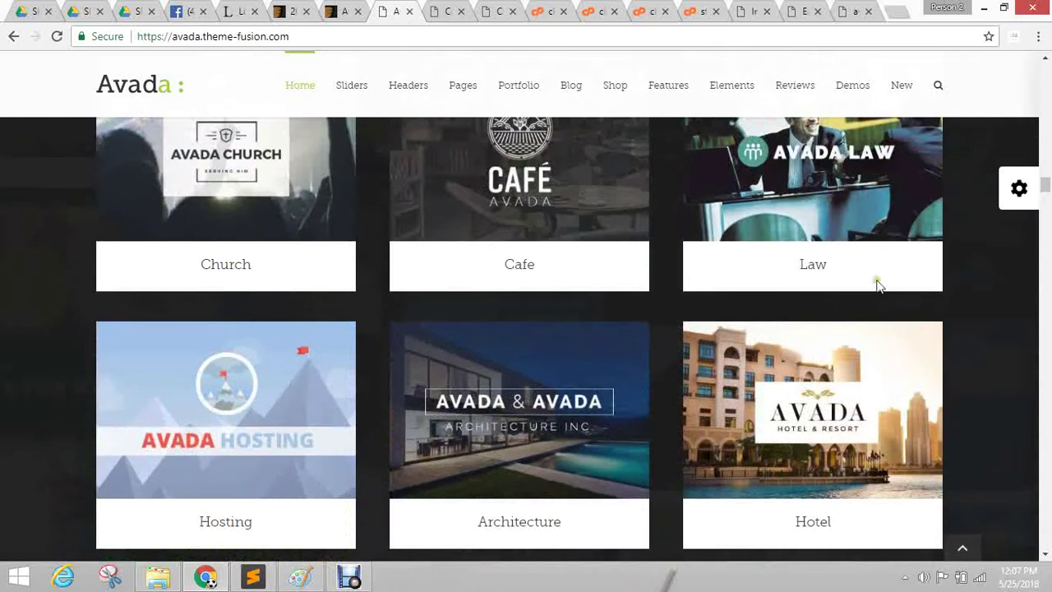
click(810, 175)
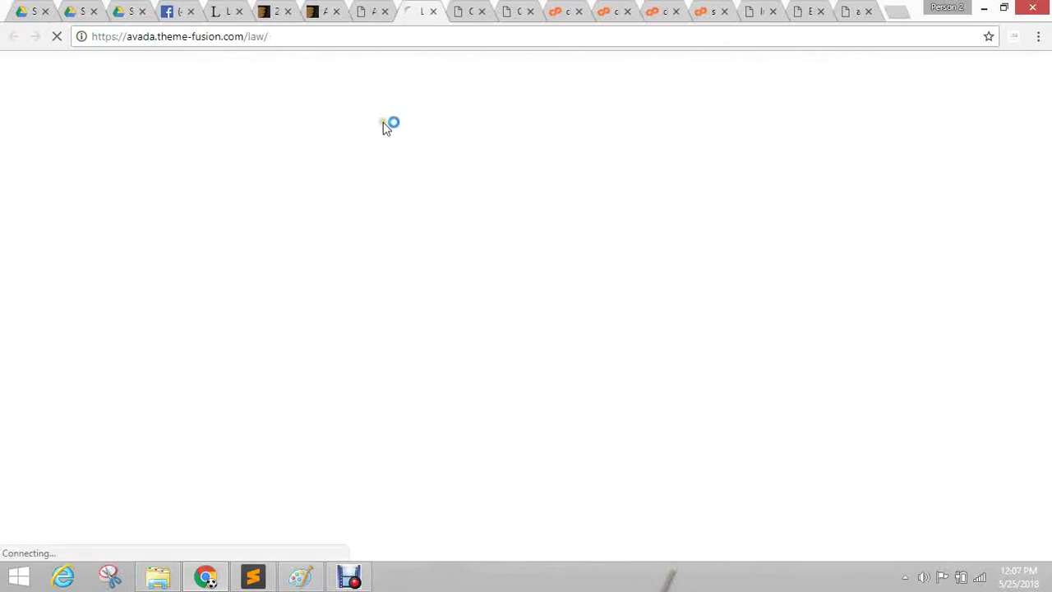
click(482, 11)
click(748, 12)
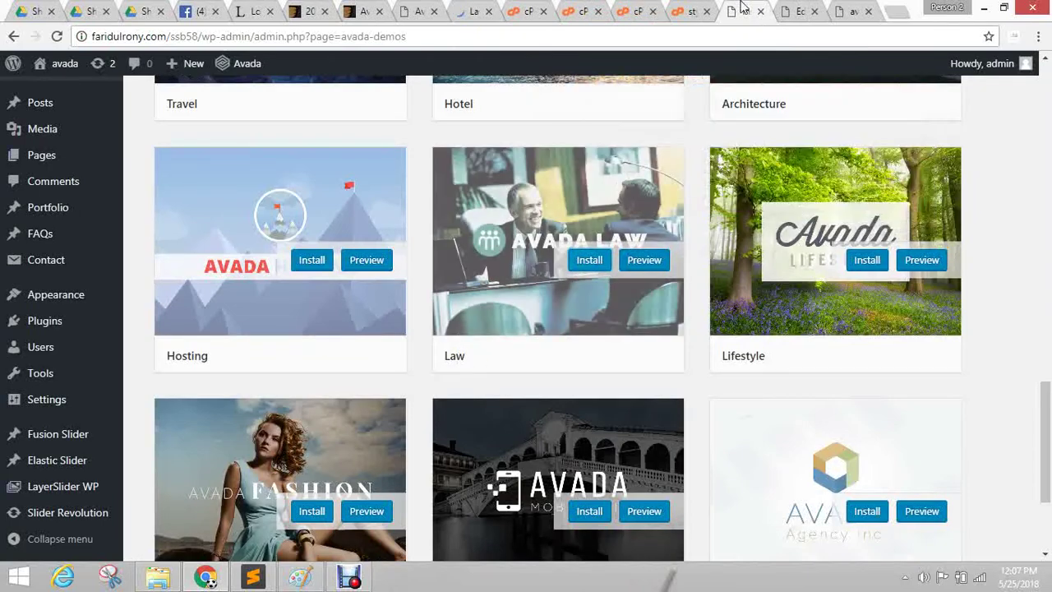
Reload the site's home page and compare it with the Avada Law demo page.
click(796, 11)
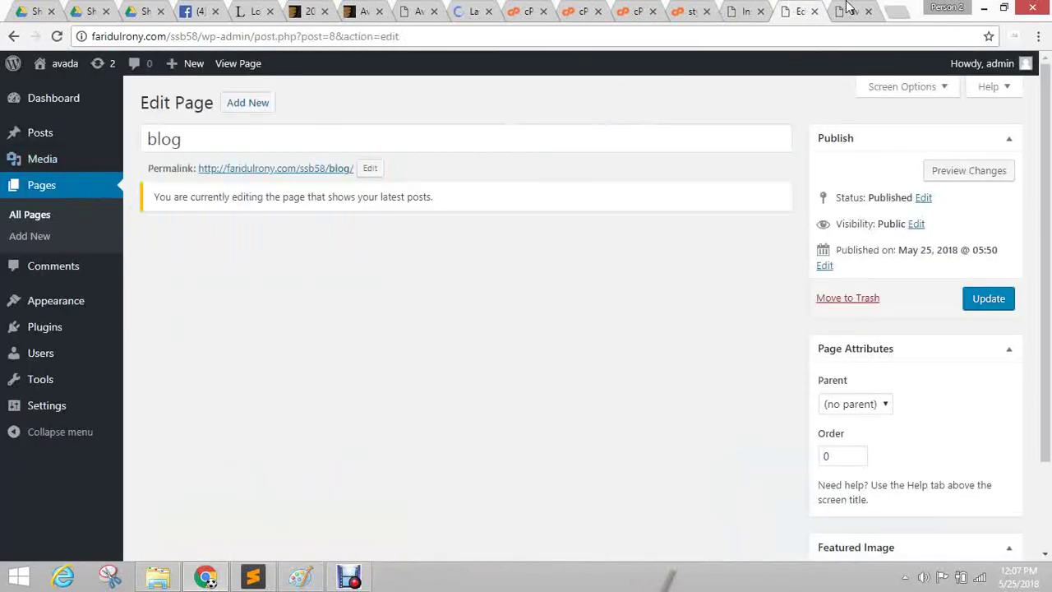
click(849, 10)
click(56, 36)
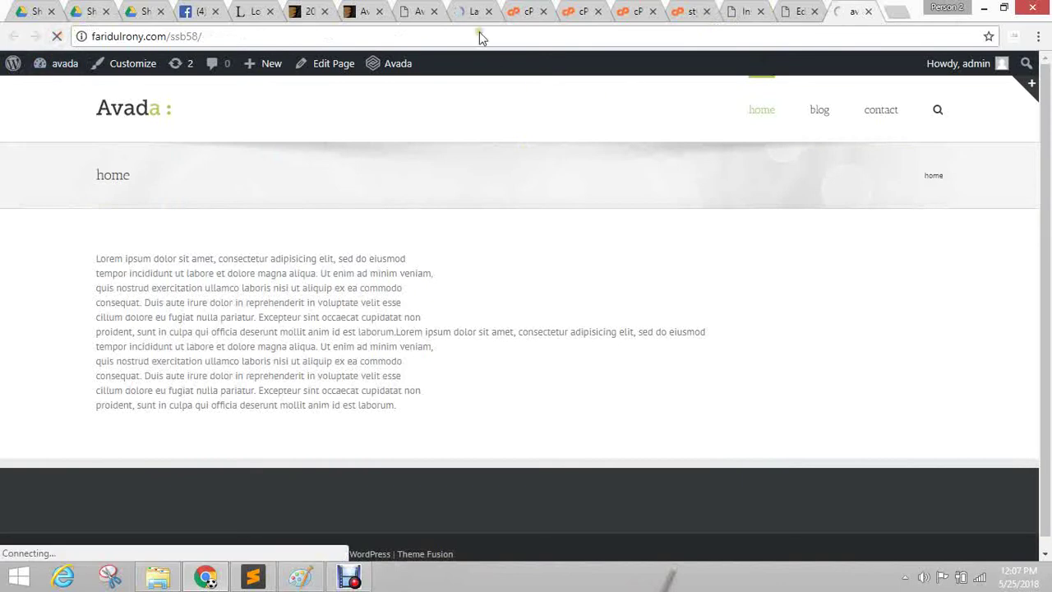
click(471, 10)
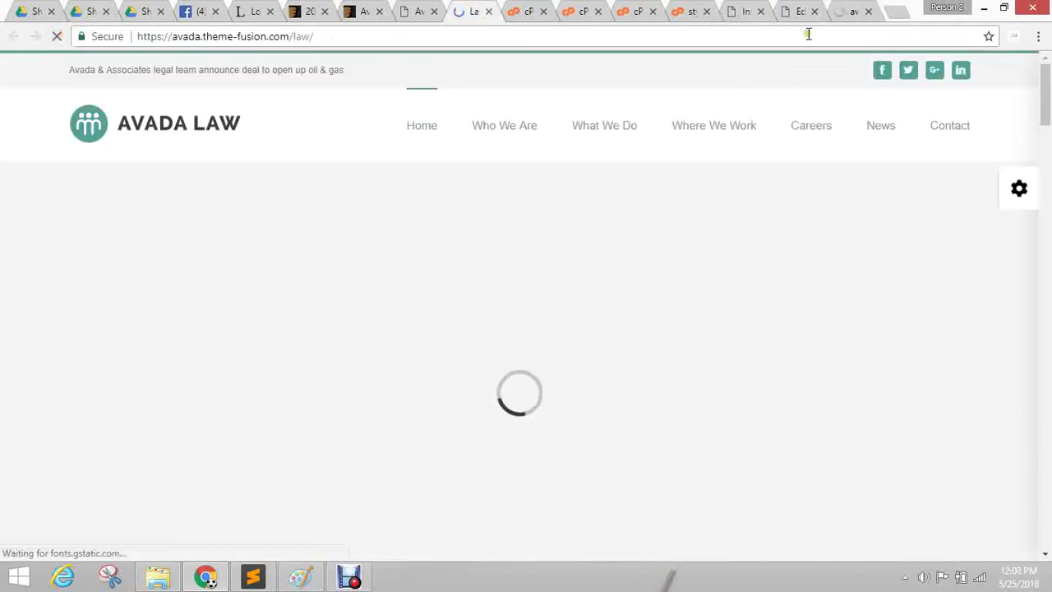
click(849, 10)
click(468, 8)
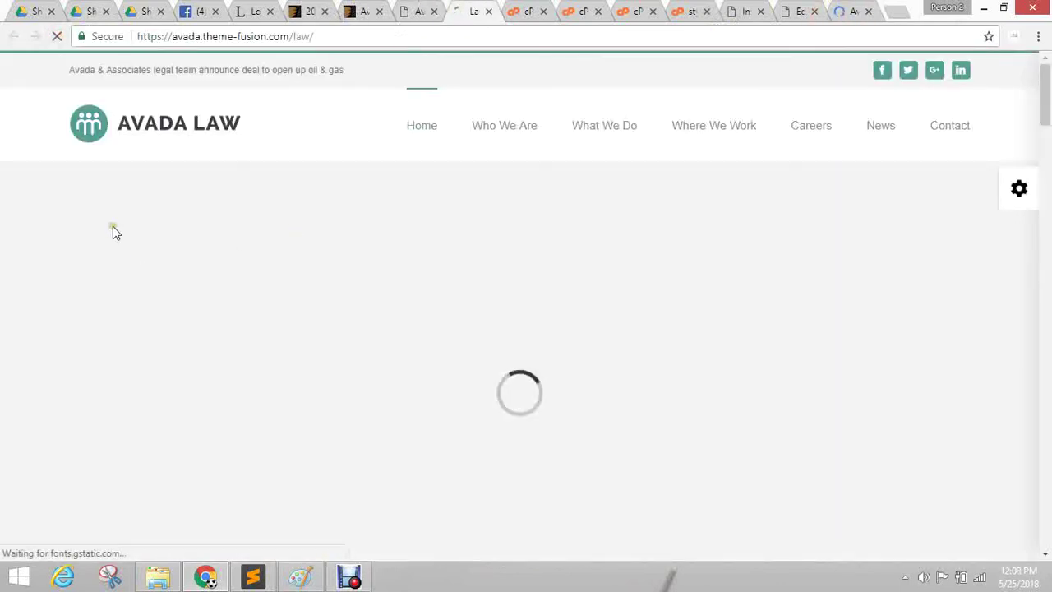
click(854, 10)
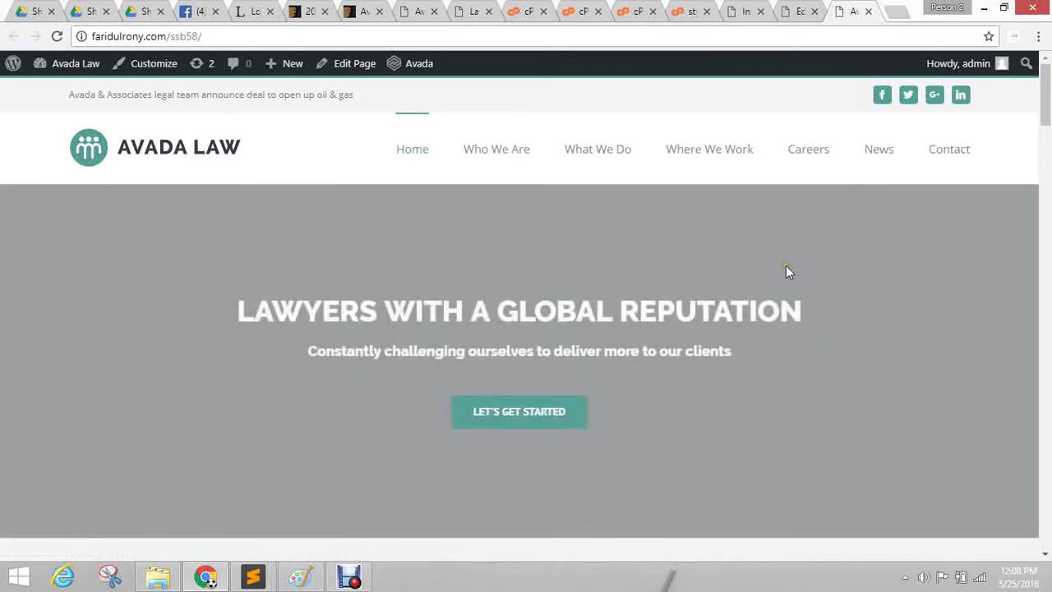
Scroll through the live Avada Law front page, then go back to the blog page editor.
scroll(787, 272, down, 7)
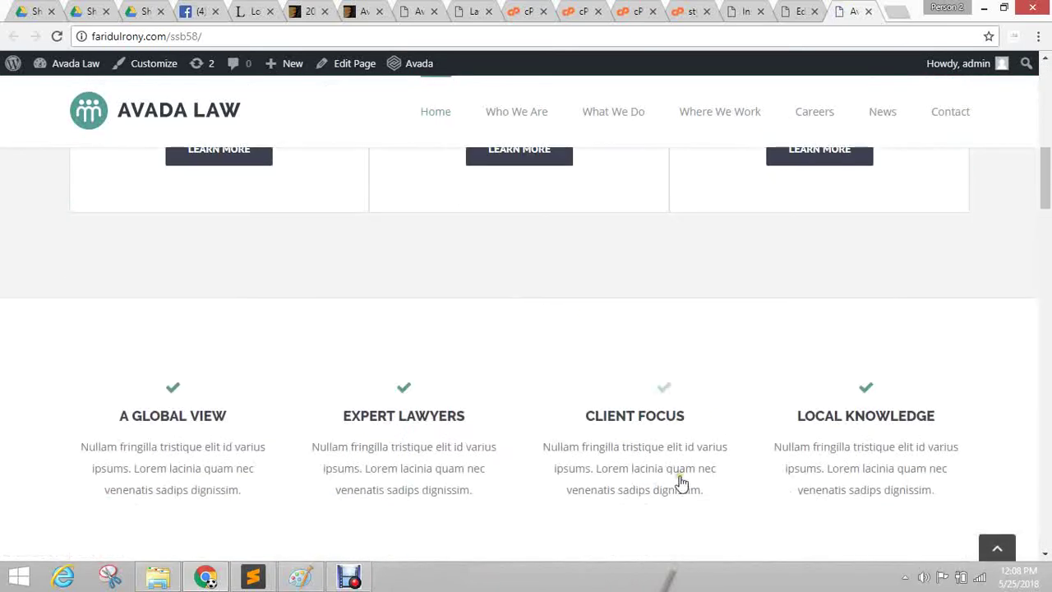
scroll(507, 396, down, 5)
scroll(507, 396, up, 7)
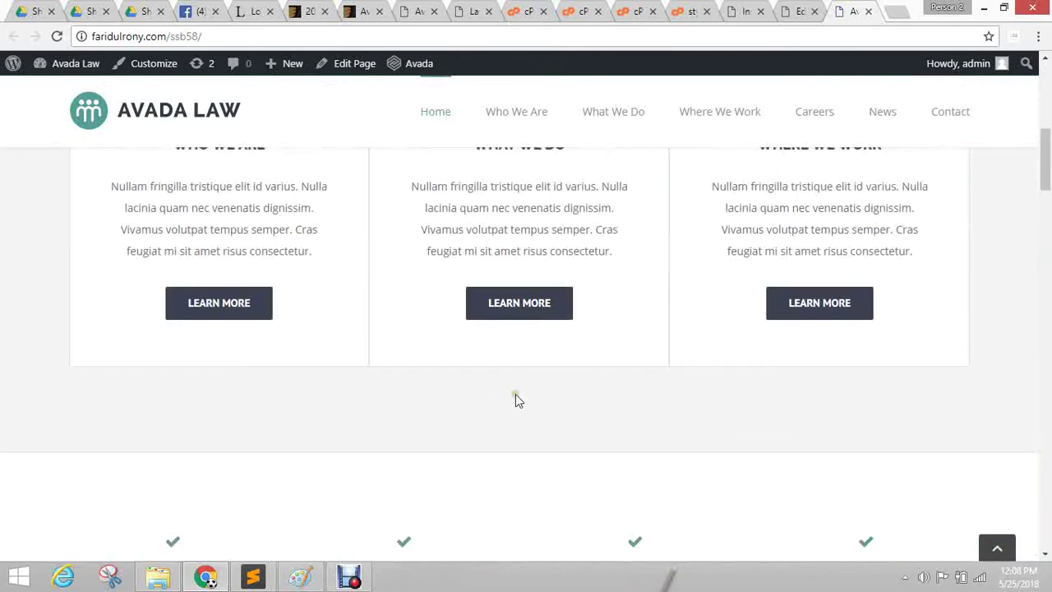
scroll(515, 398, up, 1)
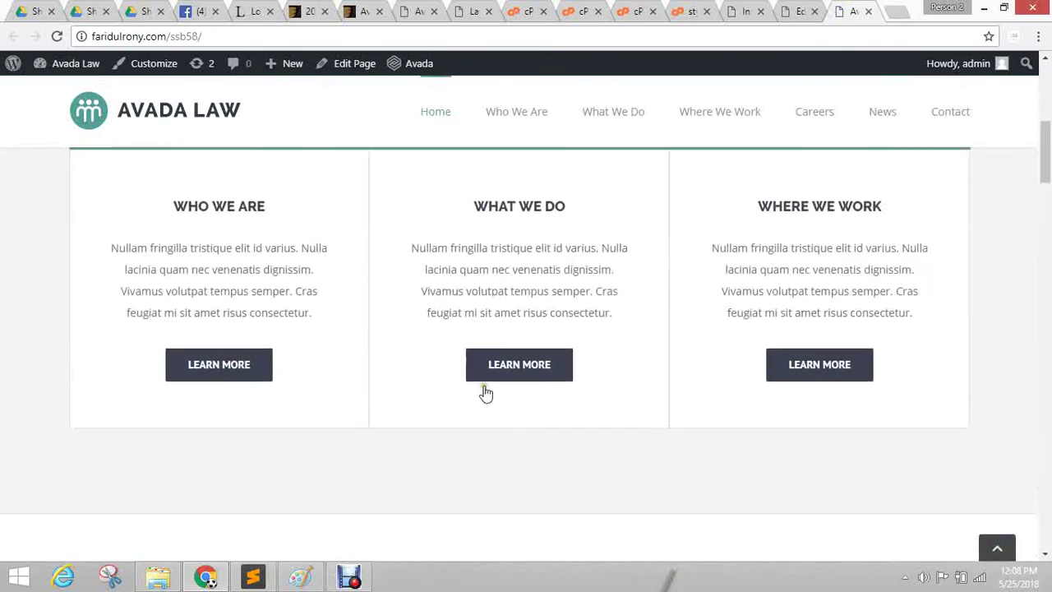
scroll(459, 241, up, 5)
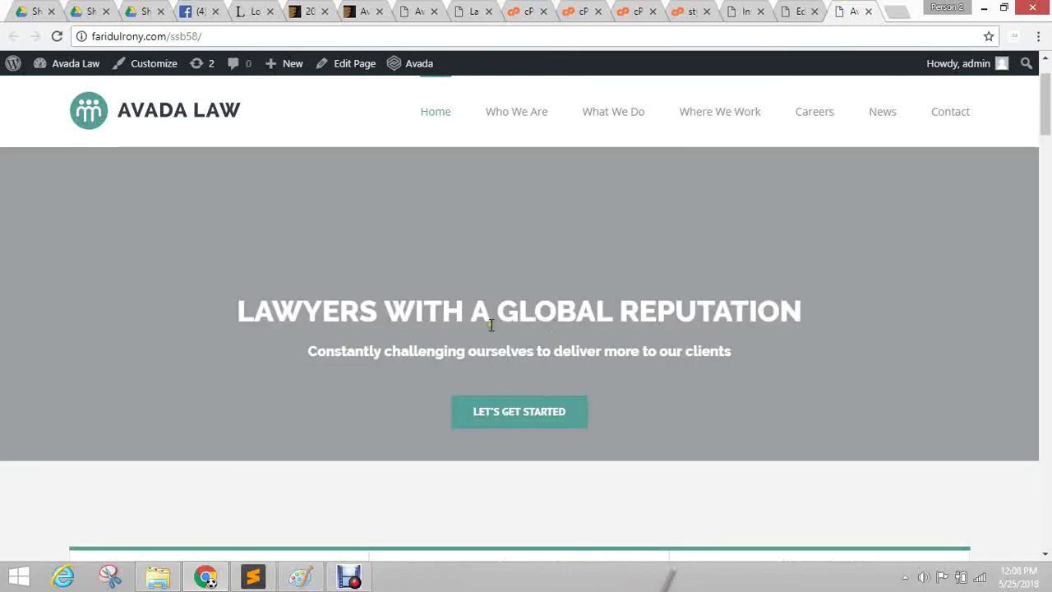
scroll(487, 319, down, 5)
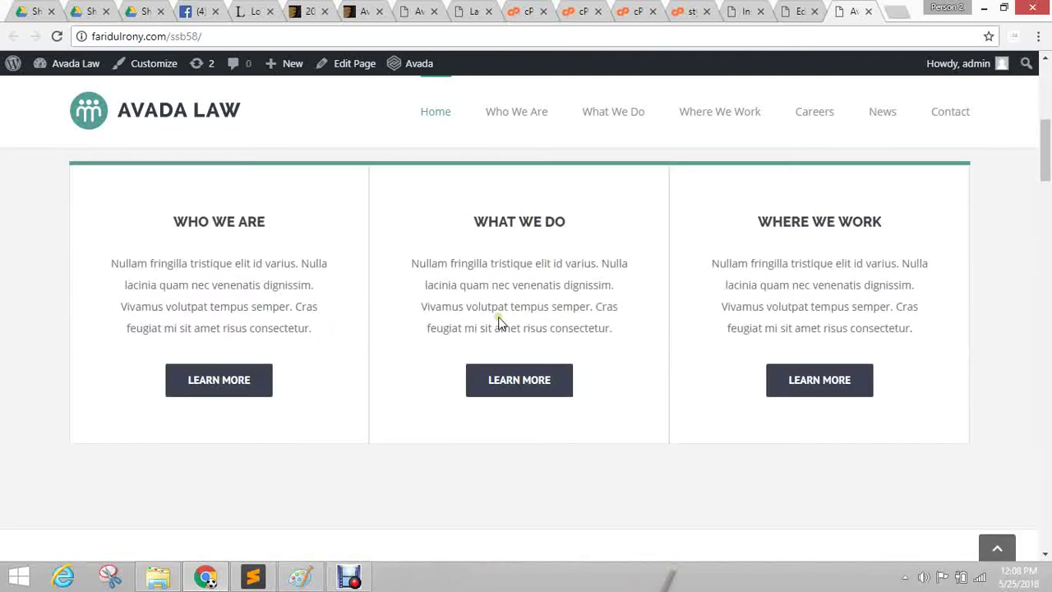
scroll(526, 376, down, 4)
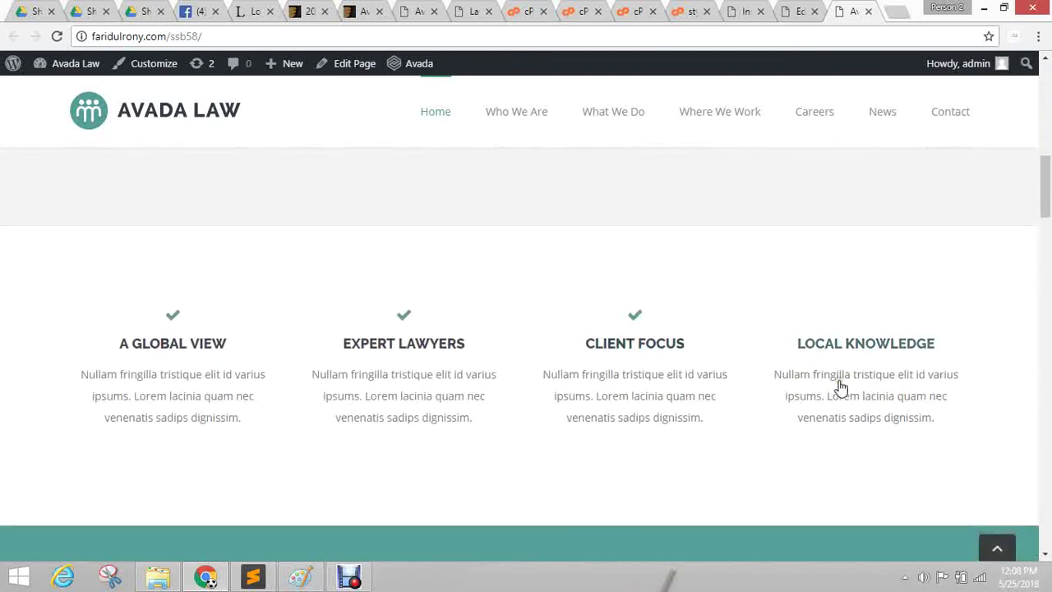
scroll(838, 388, up, 4)
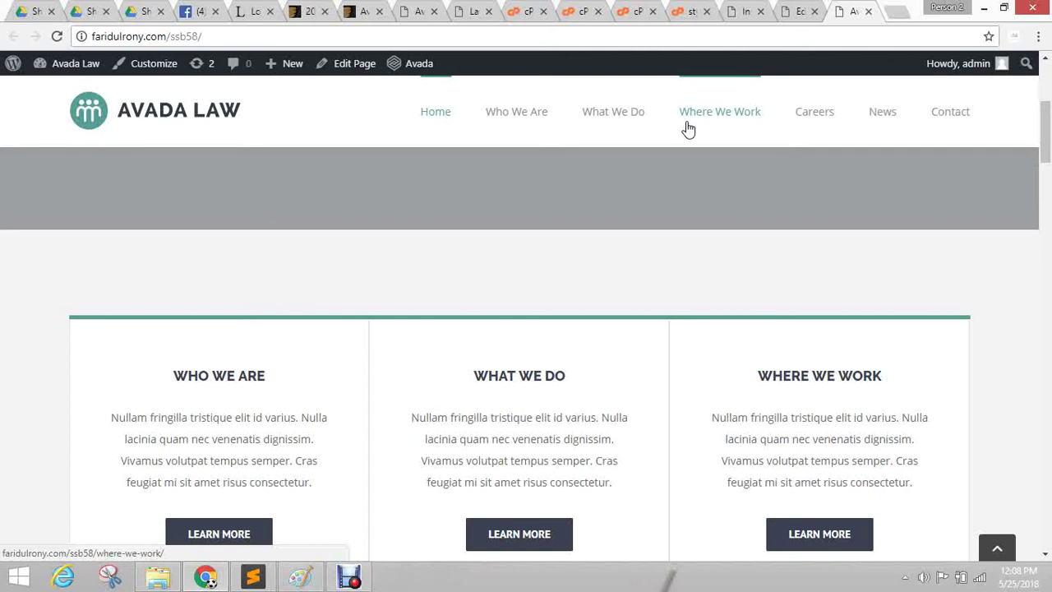
click(794, 10)
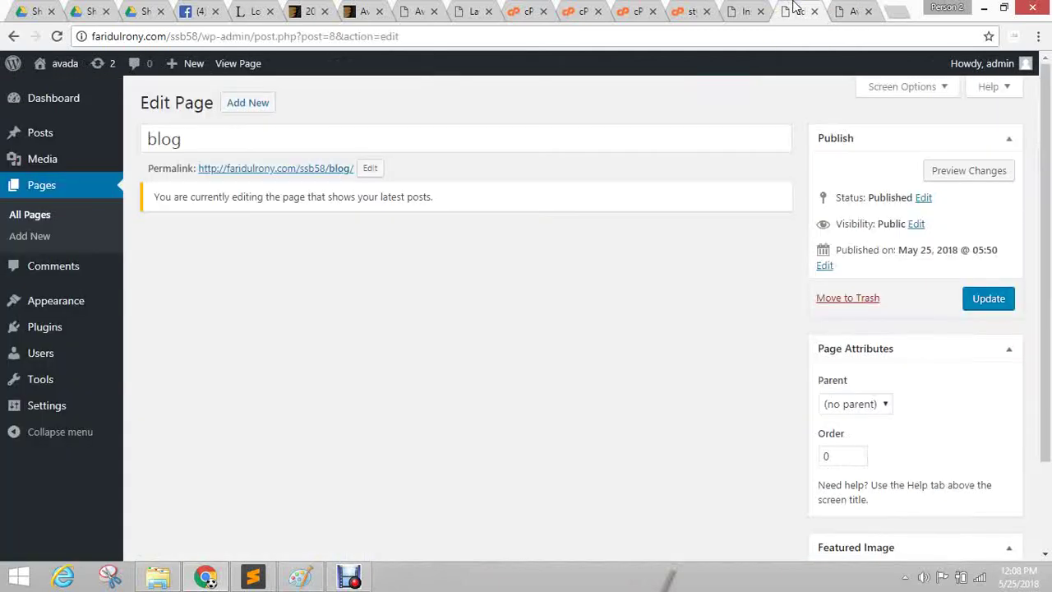
Trash the lowercase 'home' page from All Pages, keeping 'Home — Front Page'.
click(39, 189)
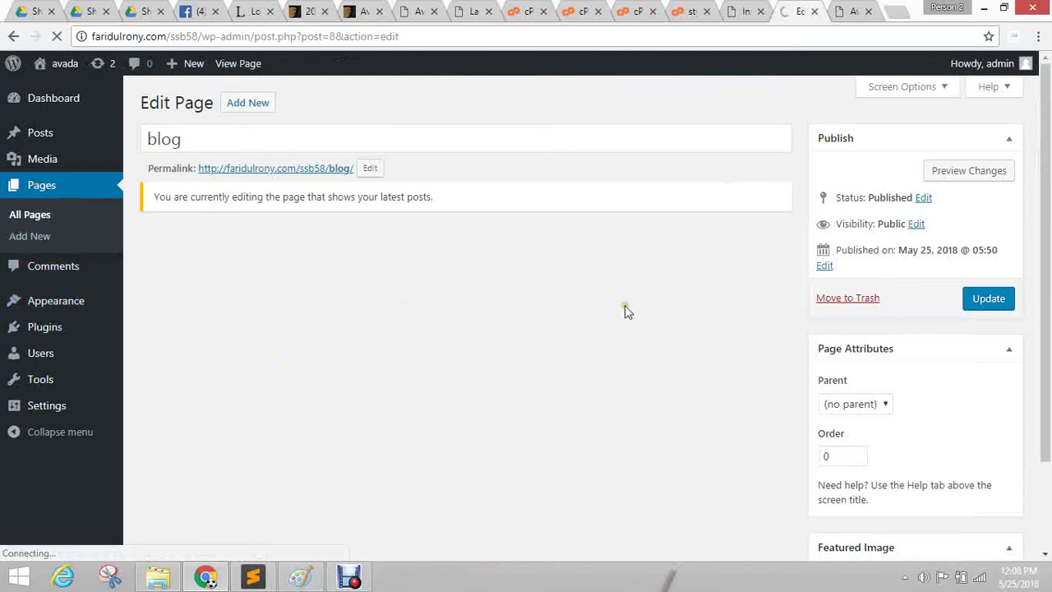
click(873, 8)
click(804, 11)
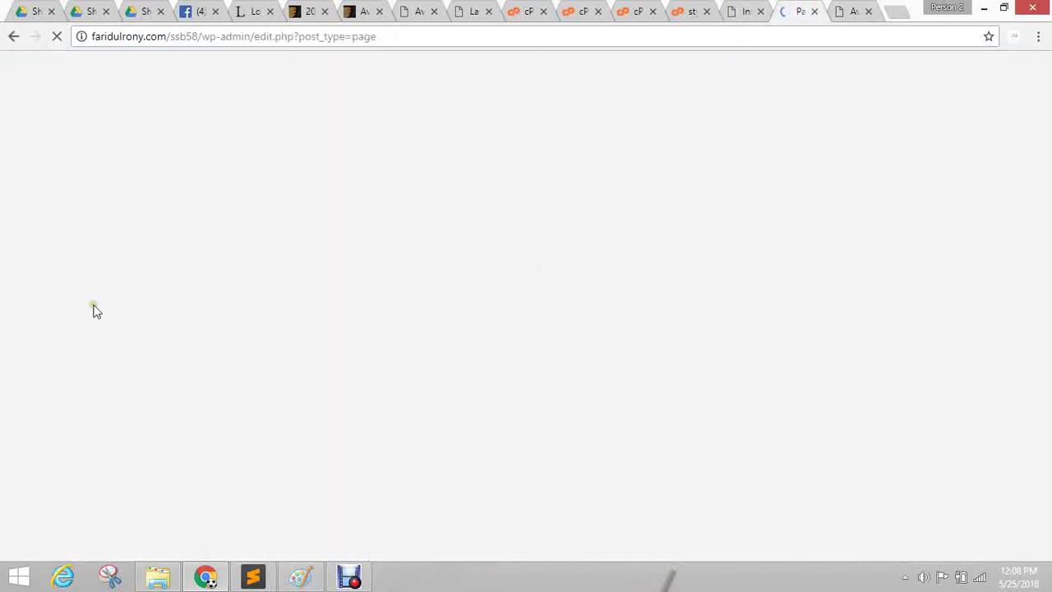
scroll(280, 261, down, 3)
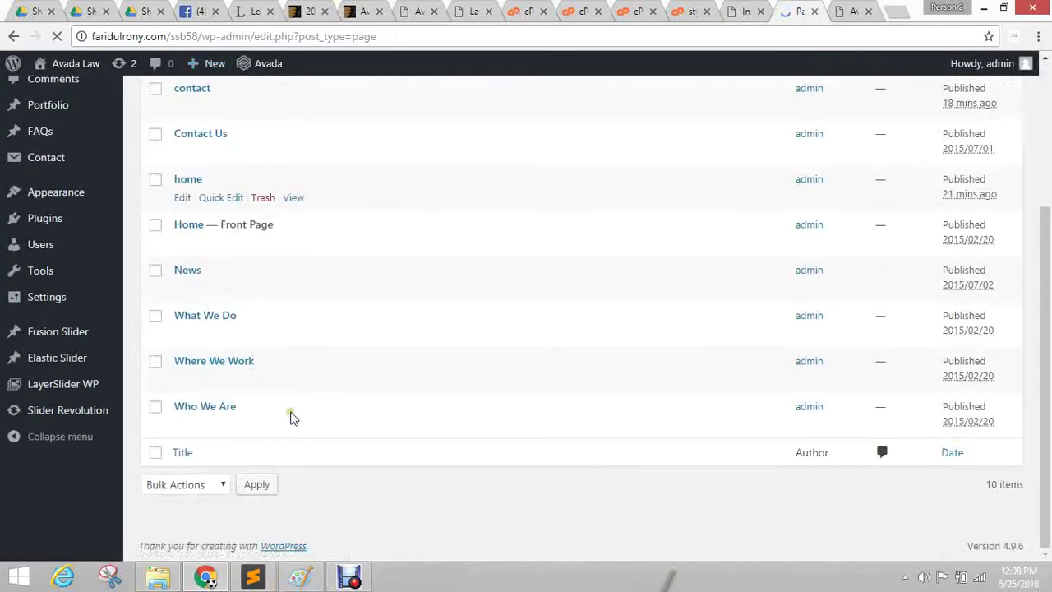
scroll(322, 444, up, 1)
scroll(323, 444, up, 1)
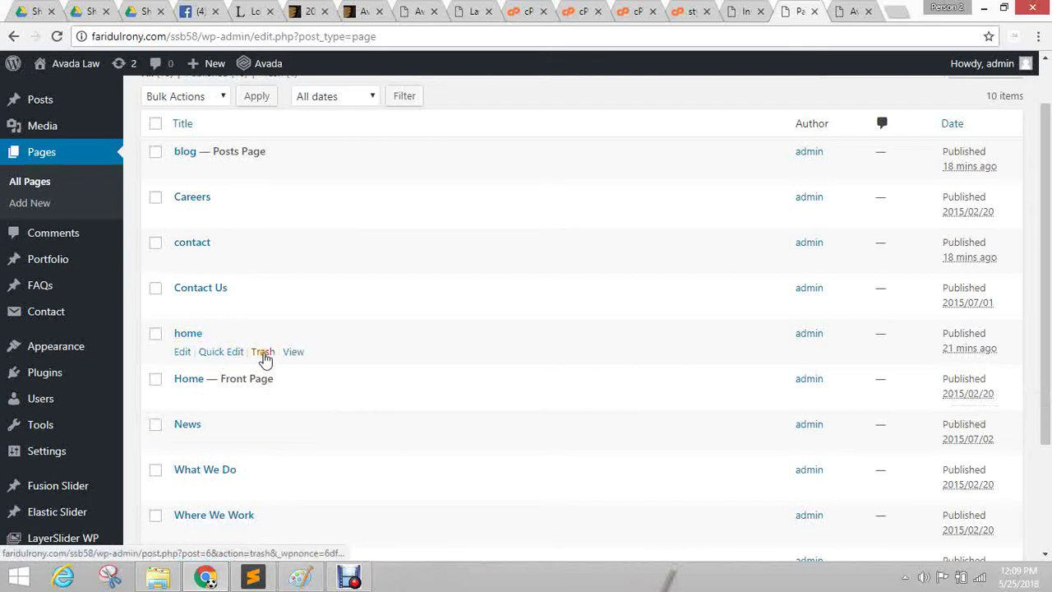
click(263, 354)
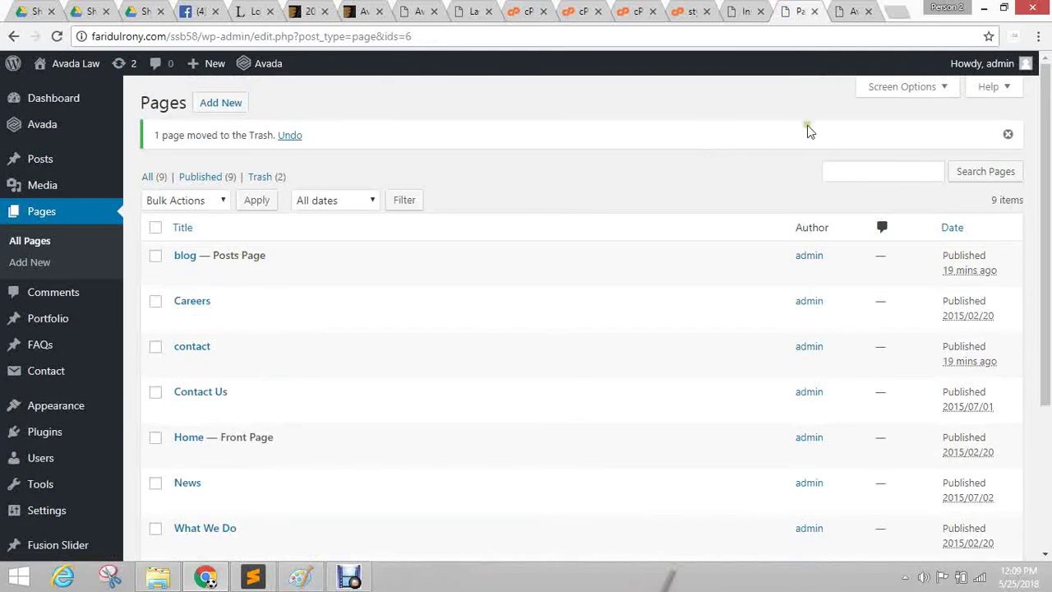
Scroll through the live Avada Law front page.
click(853, 10)
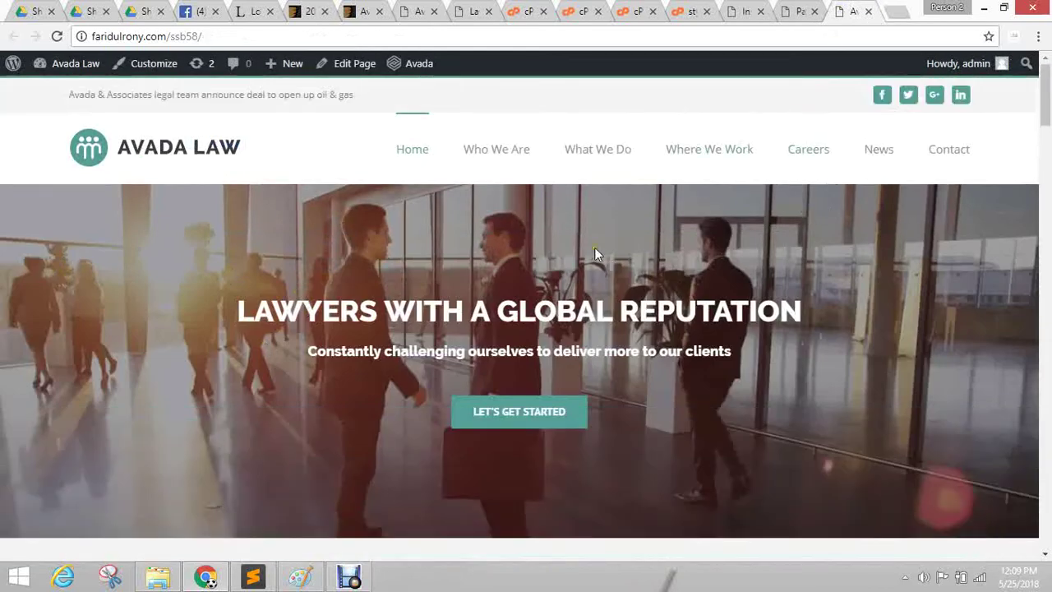
scroll(593, 251, down, 5)
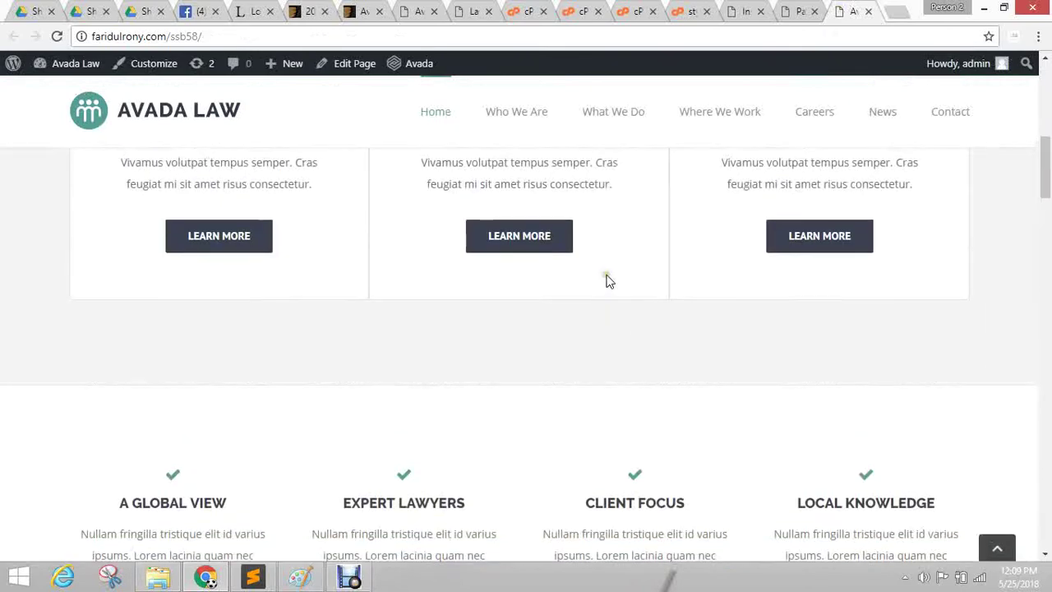
scroll(609, 280, up, 5)
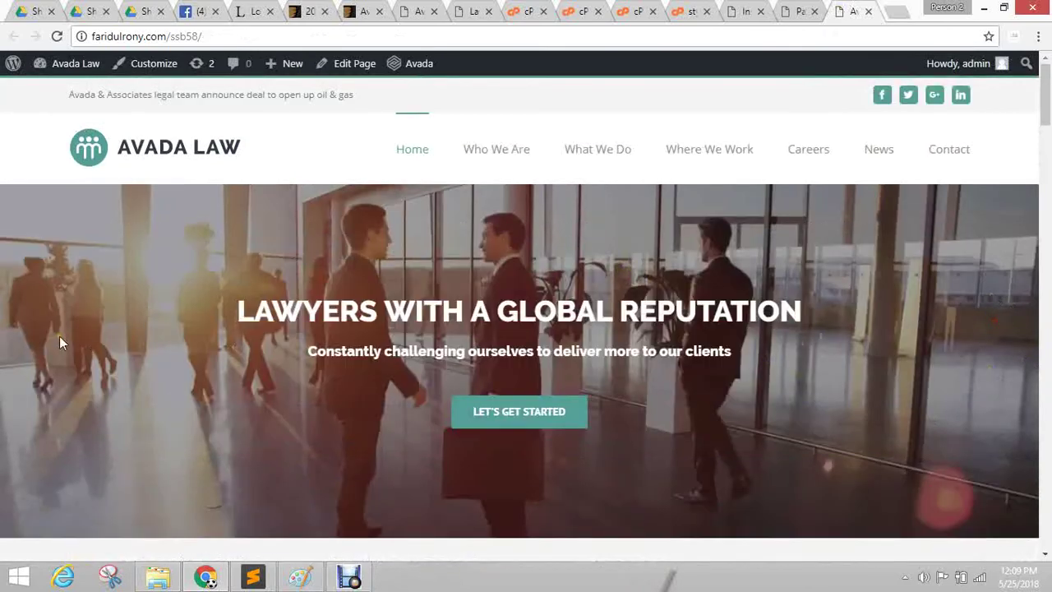
scroll(978, 333, down, 15)
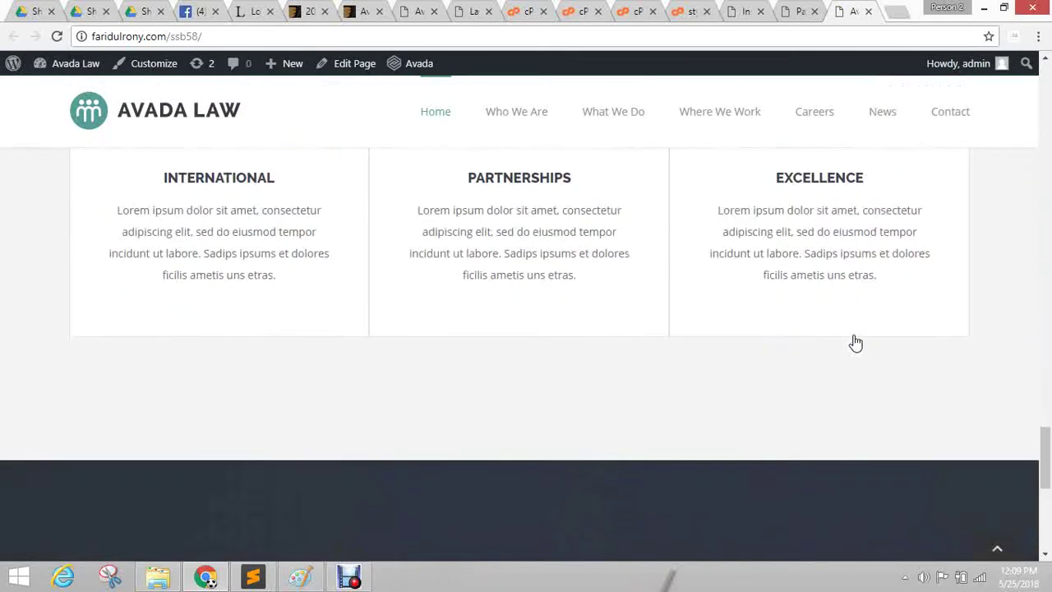
scroll(855, 342, down, 5)
Look over the Who We Are and What We Do pages, then start a blank browser tab.
click(528, 110)
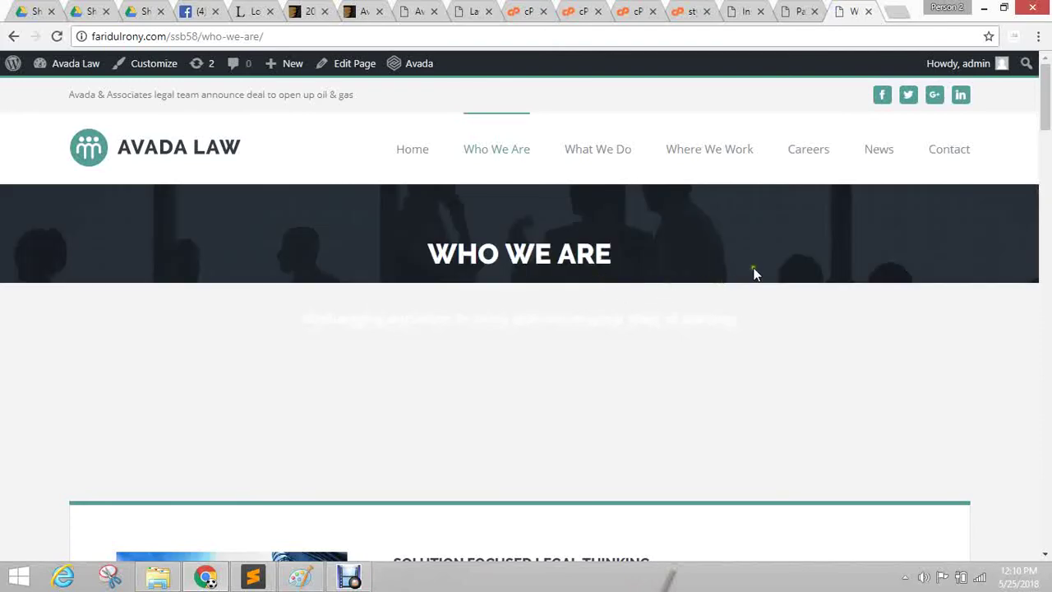
scroll(873, 258, down, 15)
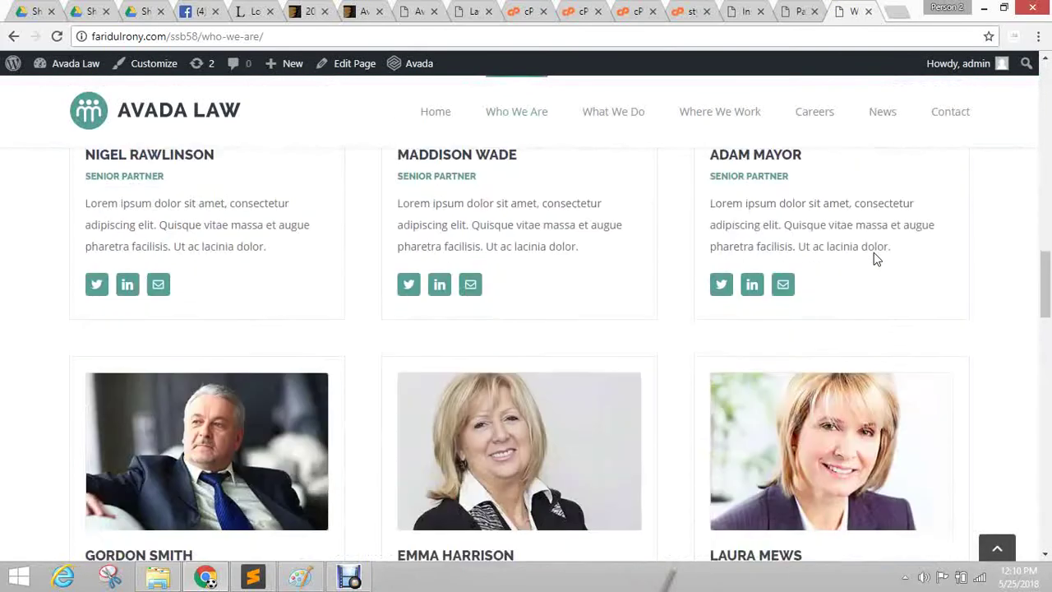
scroll(874, 258, down, 5)
click(609, 110)
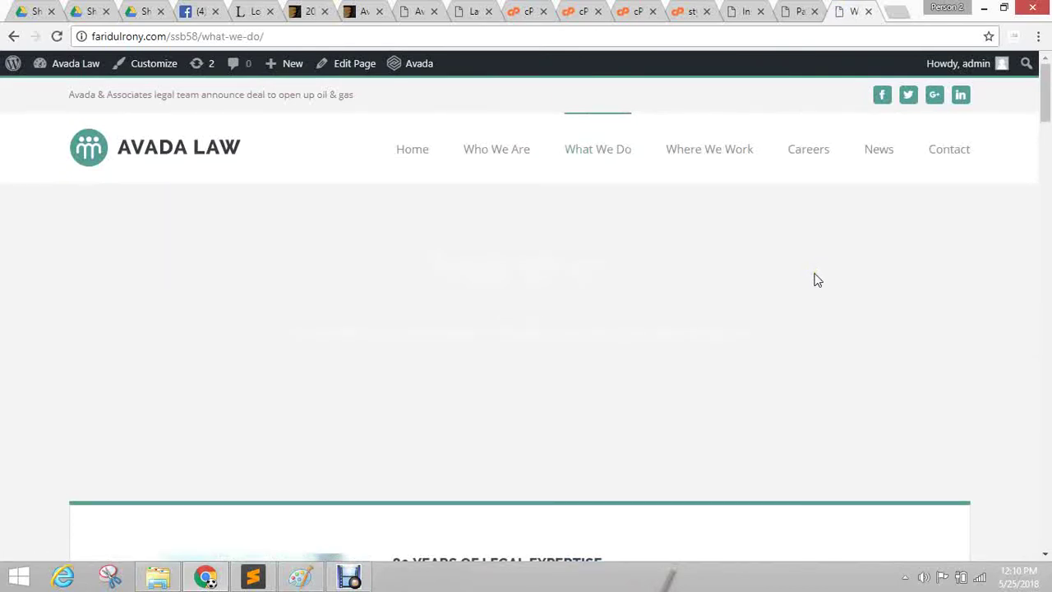
scroll(696, 331, down, 2)
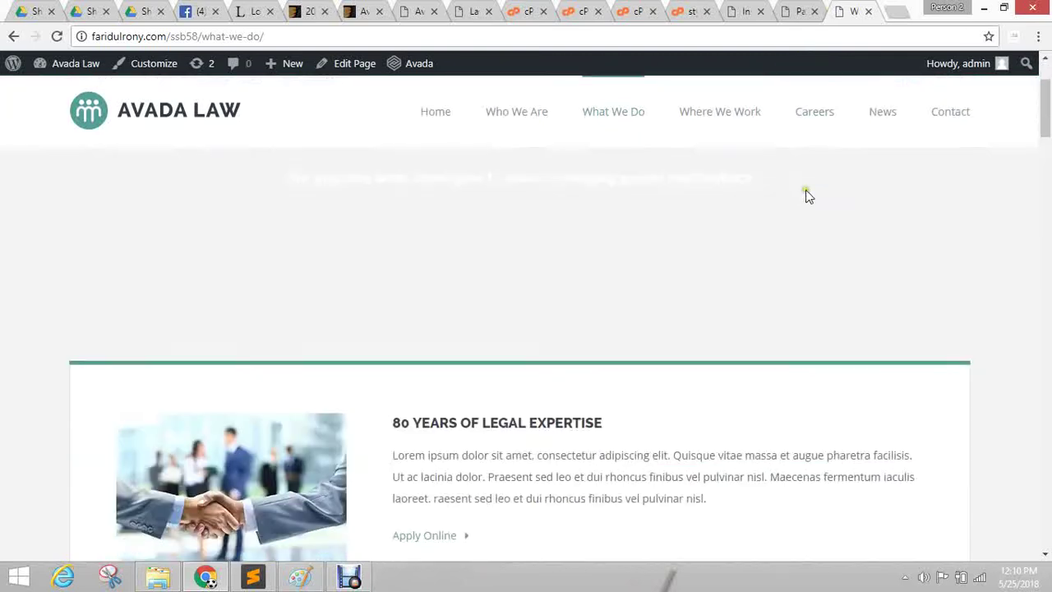
click(900, 10)
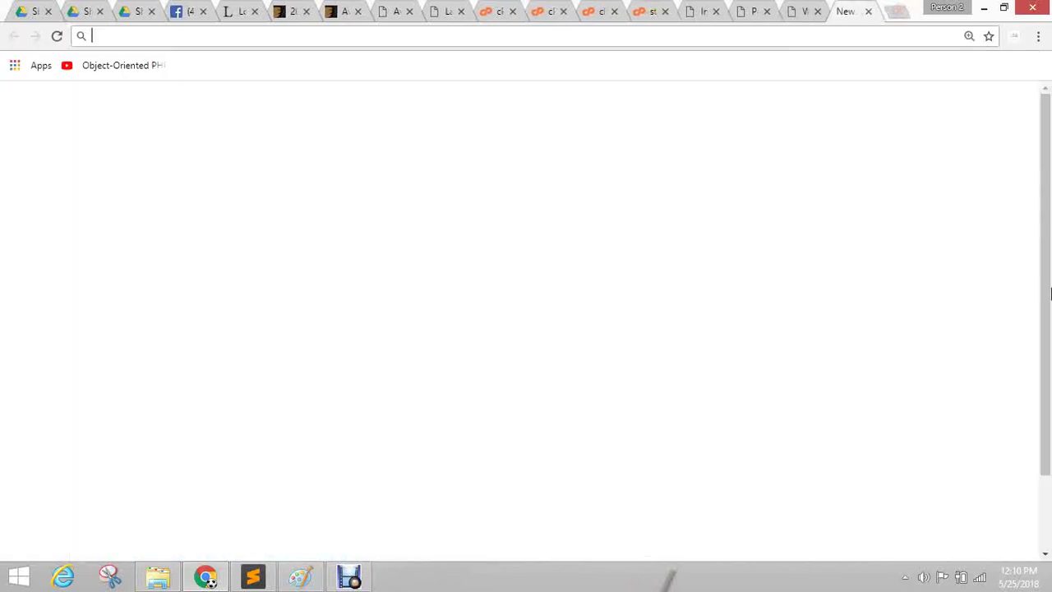
Search the web for 'themelock' and open themelock.com.
text(themelock)
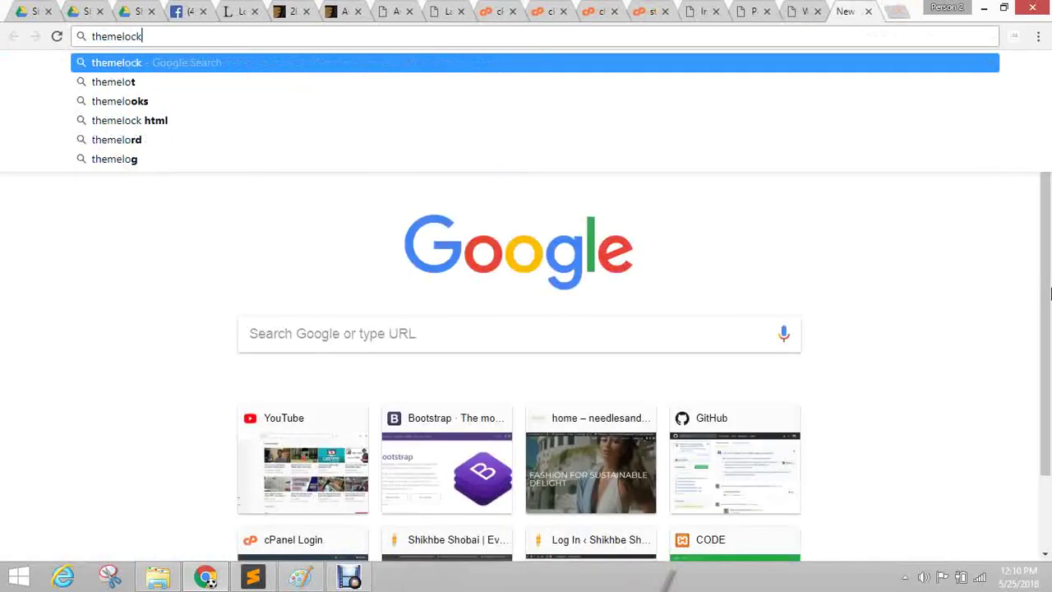
key(Return)
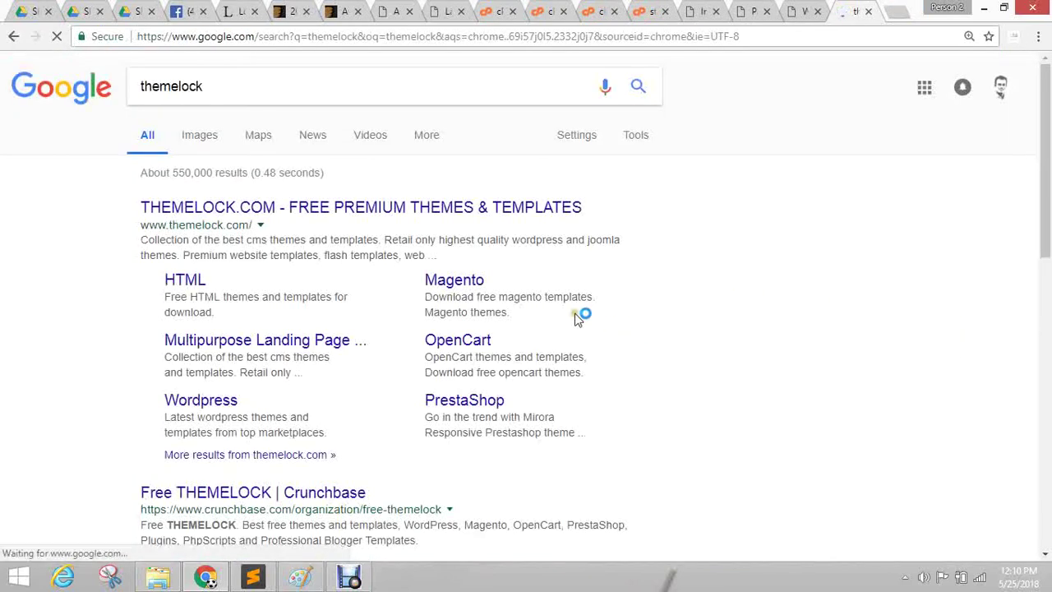
click(235, 206)
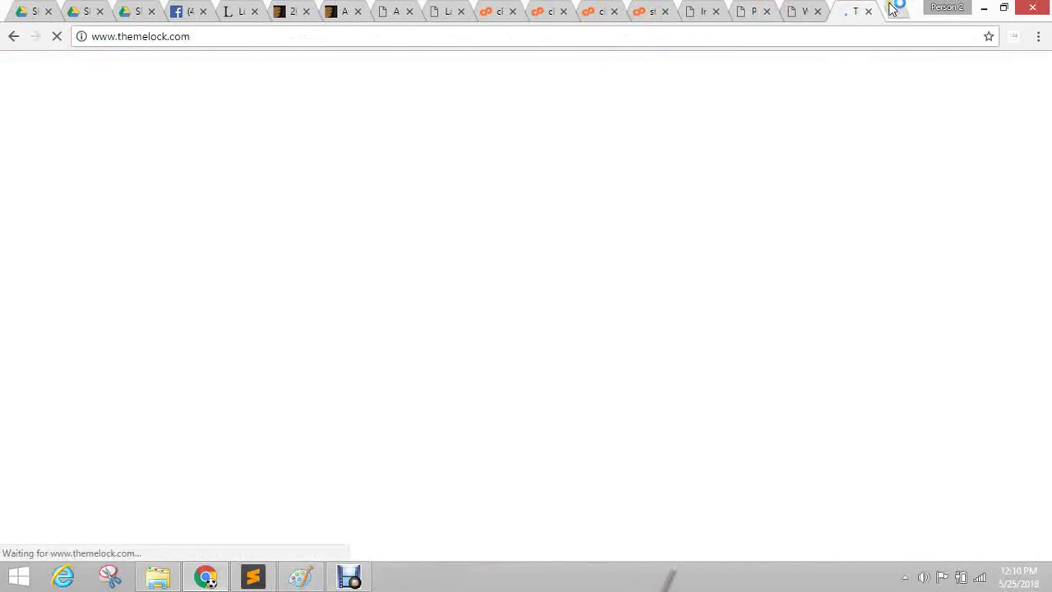
In another new tab, search for '24 7 theme' and open the Themes24x7 site.
click(896, 10)
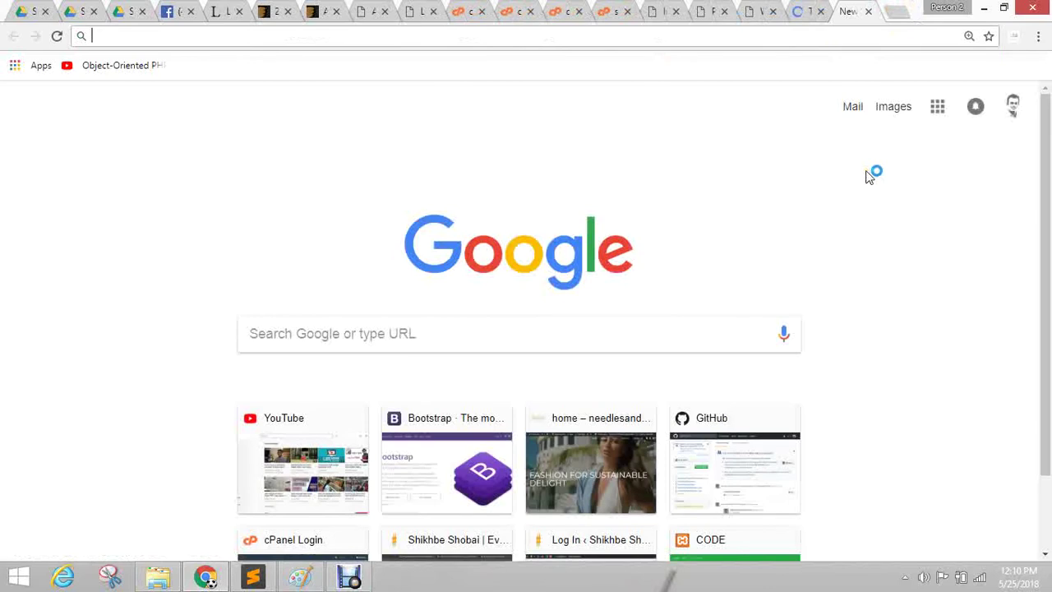
text(24)
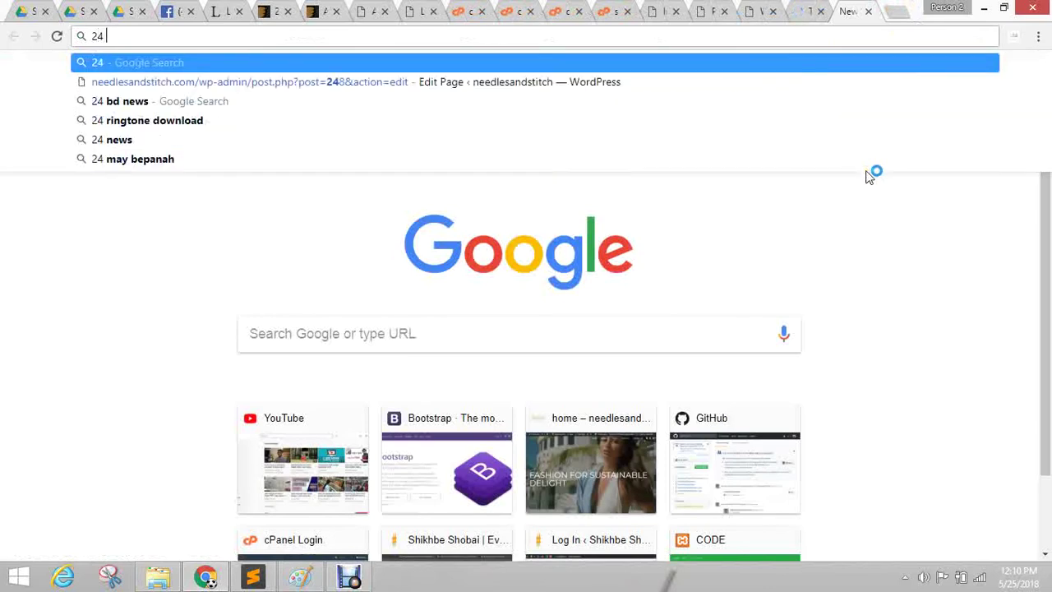
text( 7)
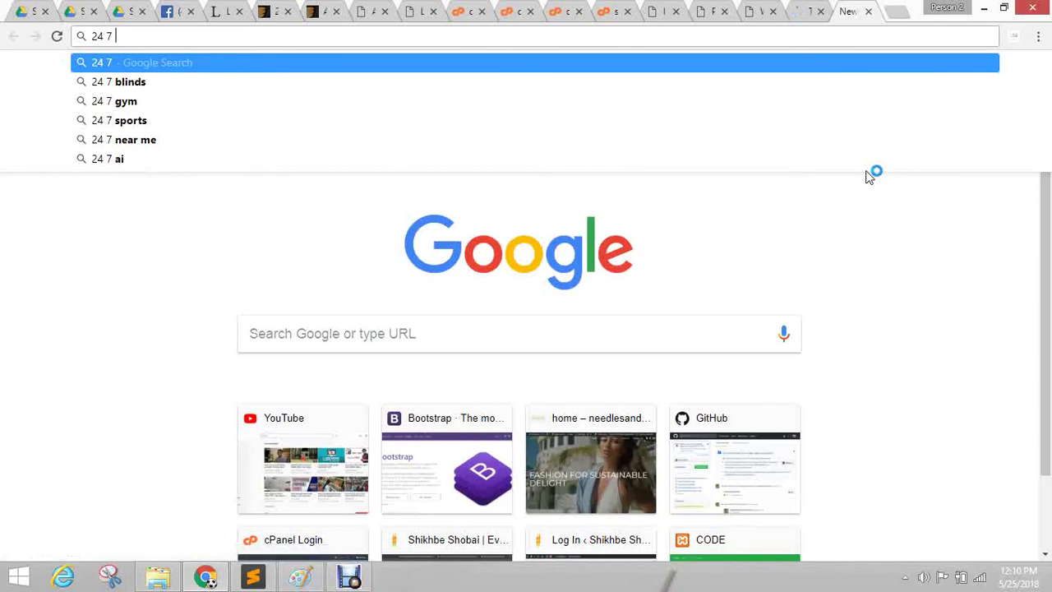
text( theme)
key(Return)
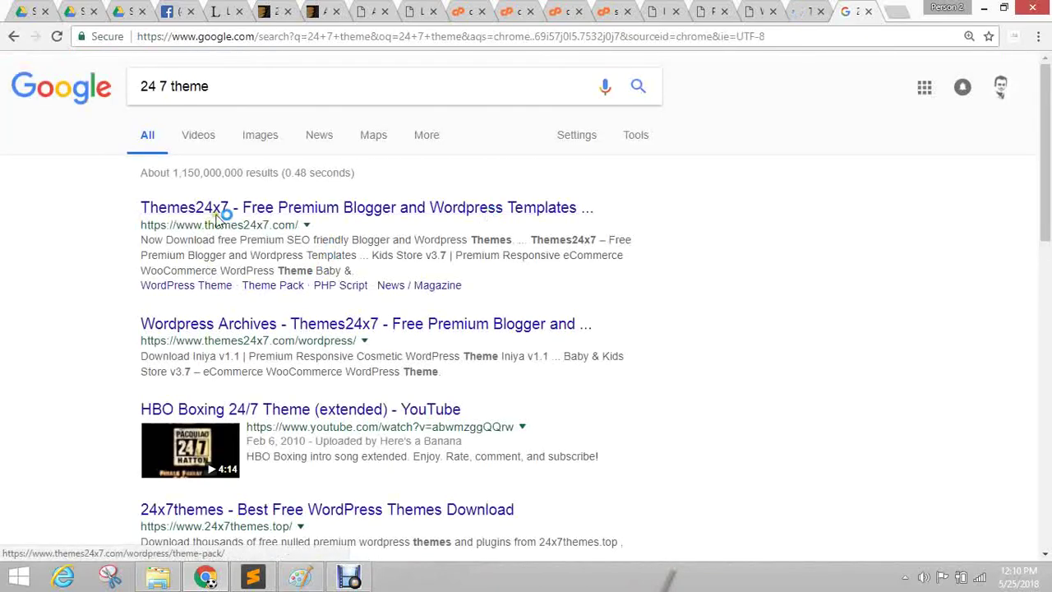
click(249, 205)
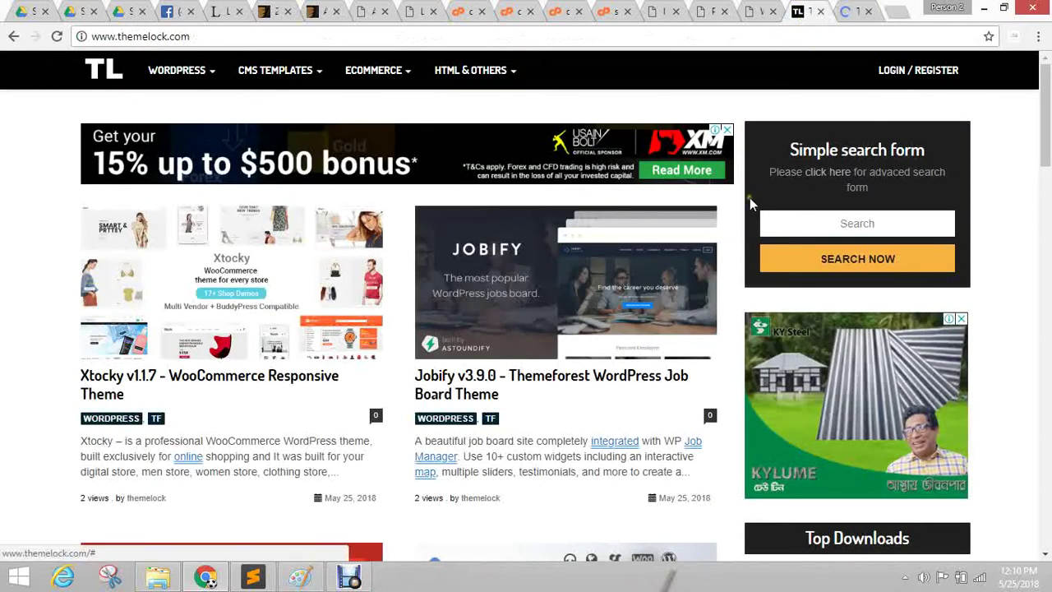
Browse the Themes24x7 and themelock sites side by side.
scroll(107, 317, down, 4)
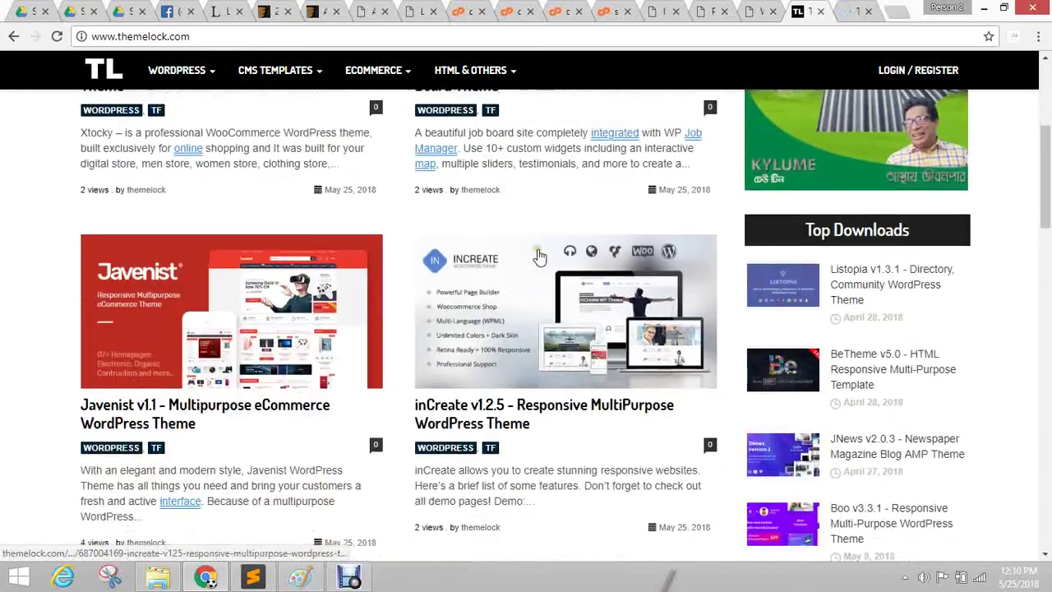
scroll(497, 317, up, 4)
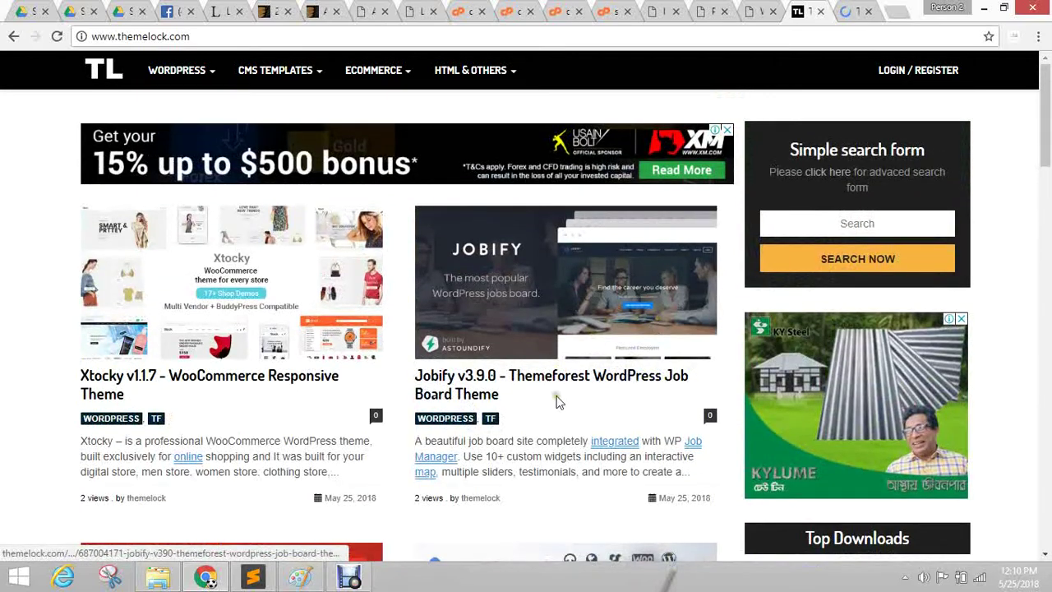
scroll(670, 256, down, 2)
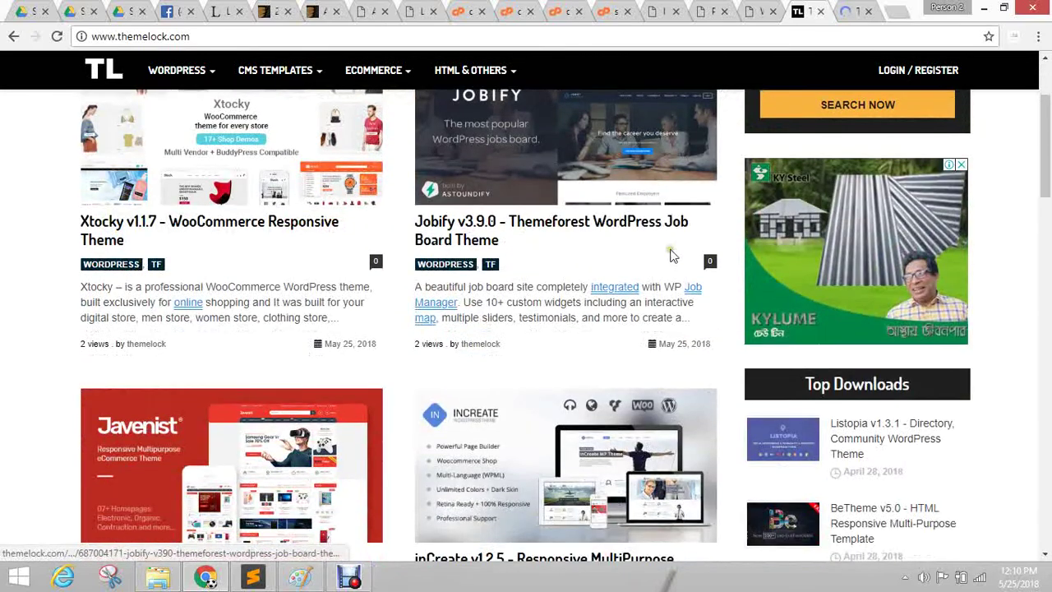
click(855, 10)
click(804, 10)
scroll(206, 247, up, 2)
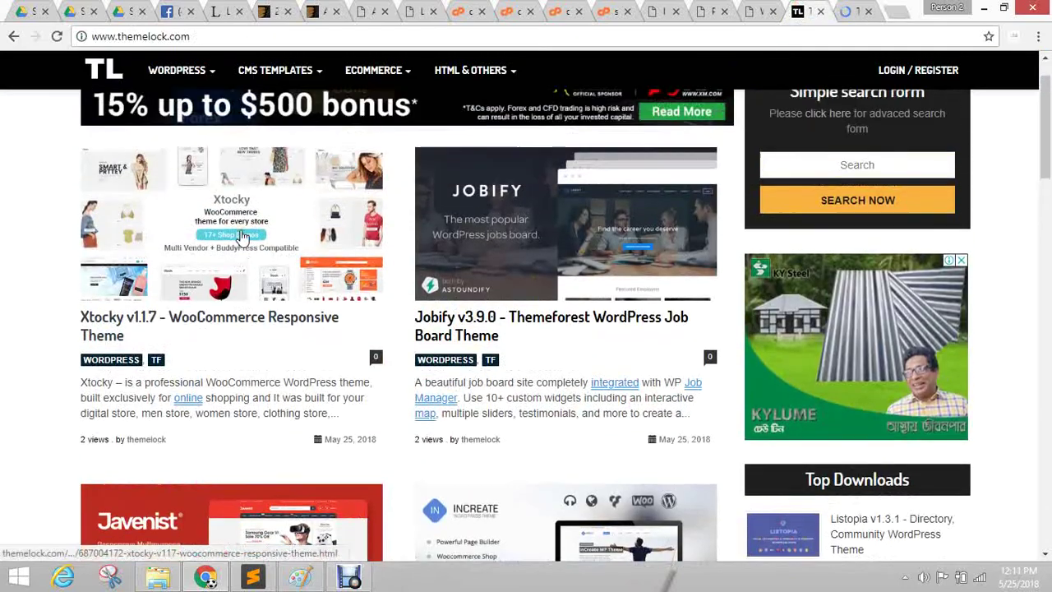
mouse_move(313, 76)
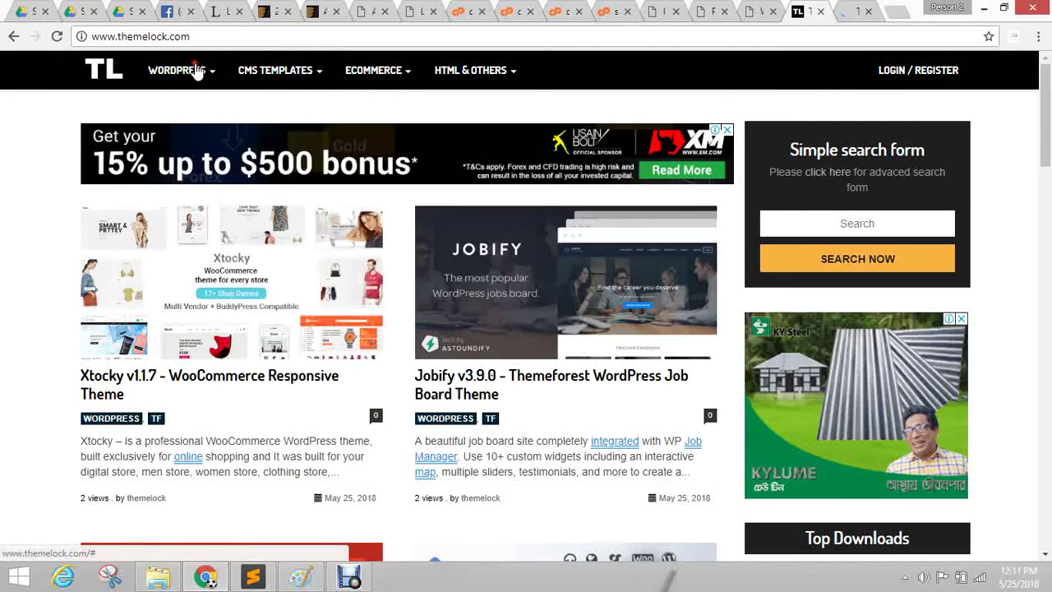
mouse_move(197, 73)
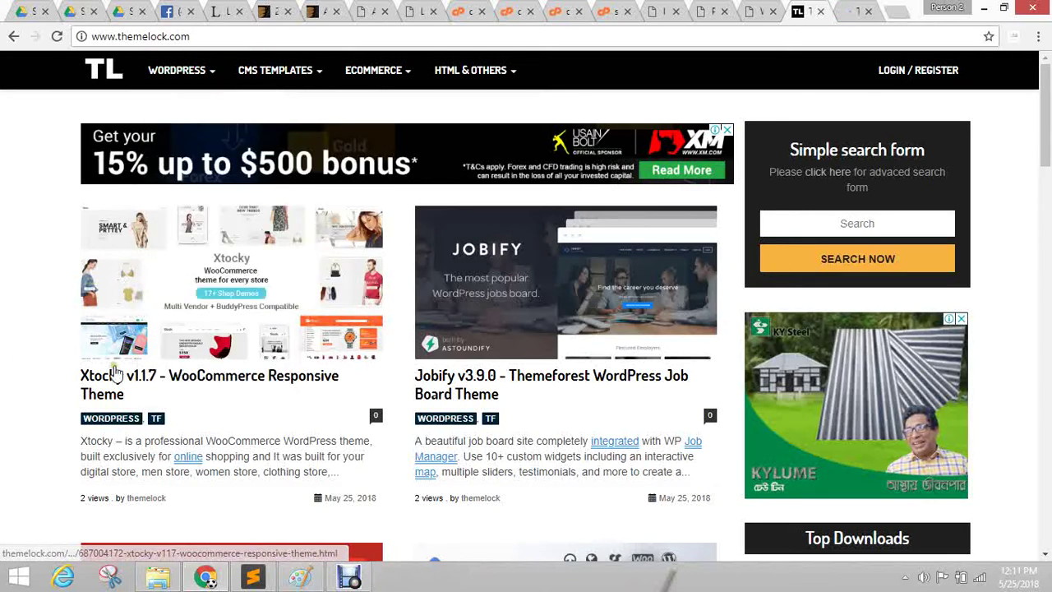
Scroll the Themes24x7 listings, then return to the Avada Law What We Do page.
key(ctrl+Tab)
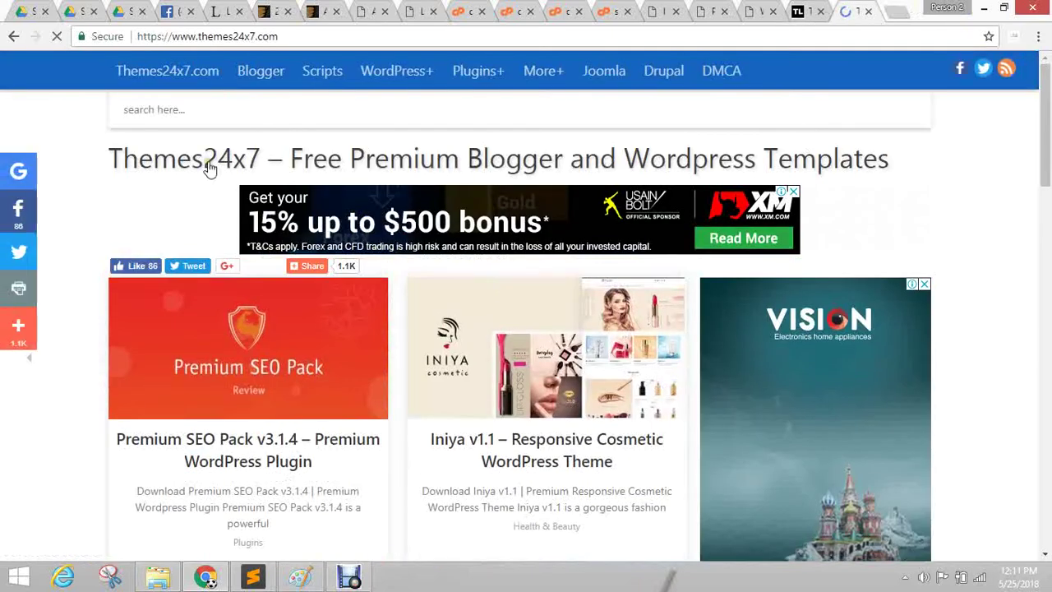
scroll(440, 358, down, 3)
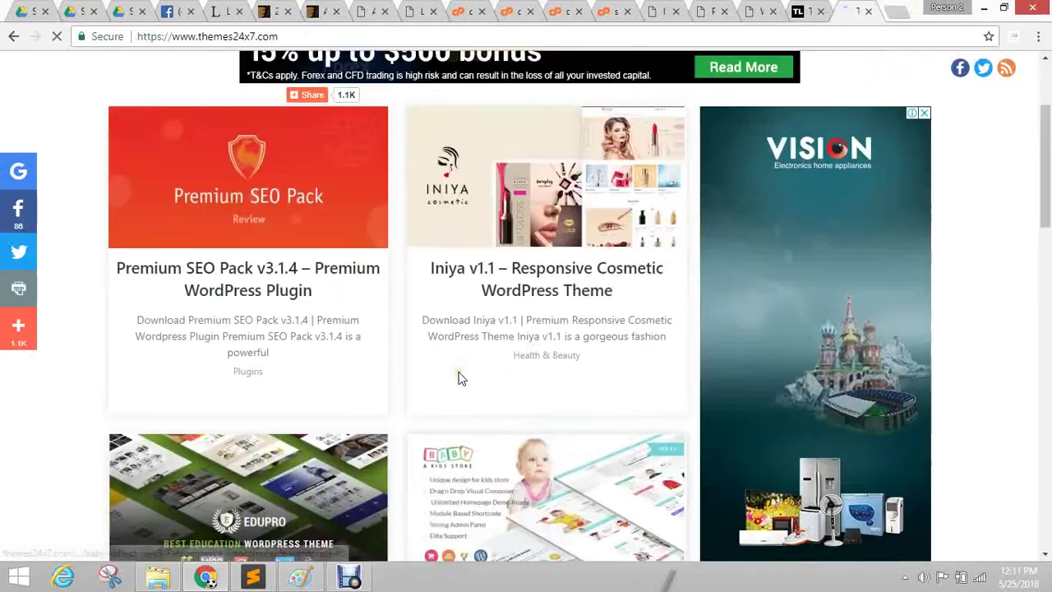
scroll(448, 370, up, 3)
scroll(403, 411, down, 10)
scroll(447, 424, down, 9)
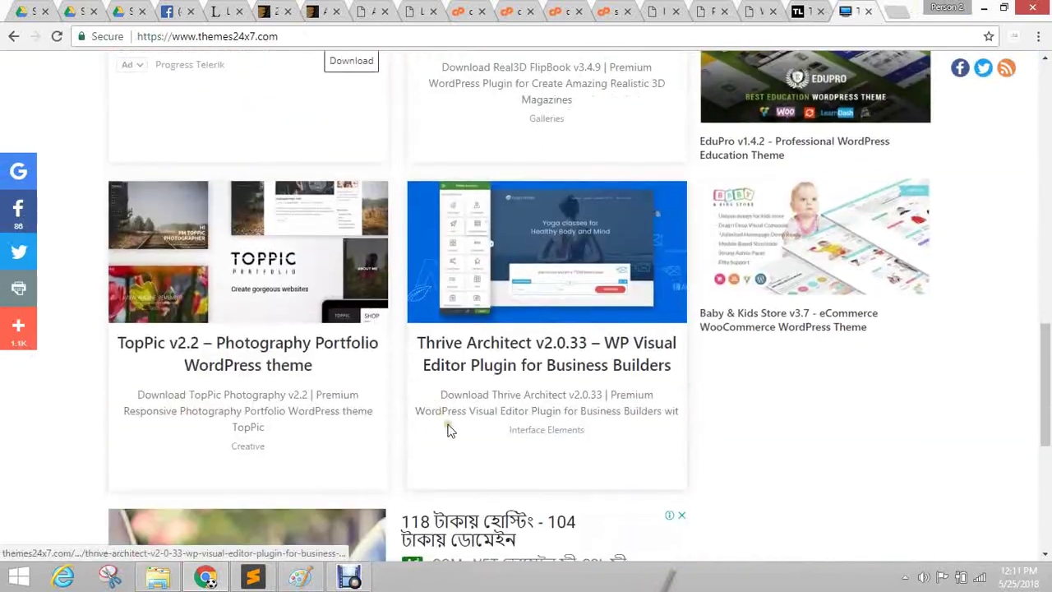
scroll(468, 418, up, 7)
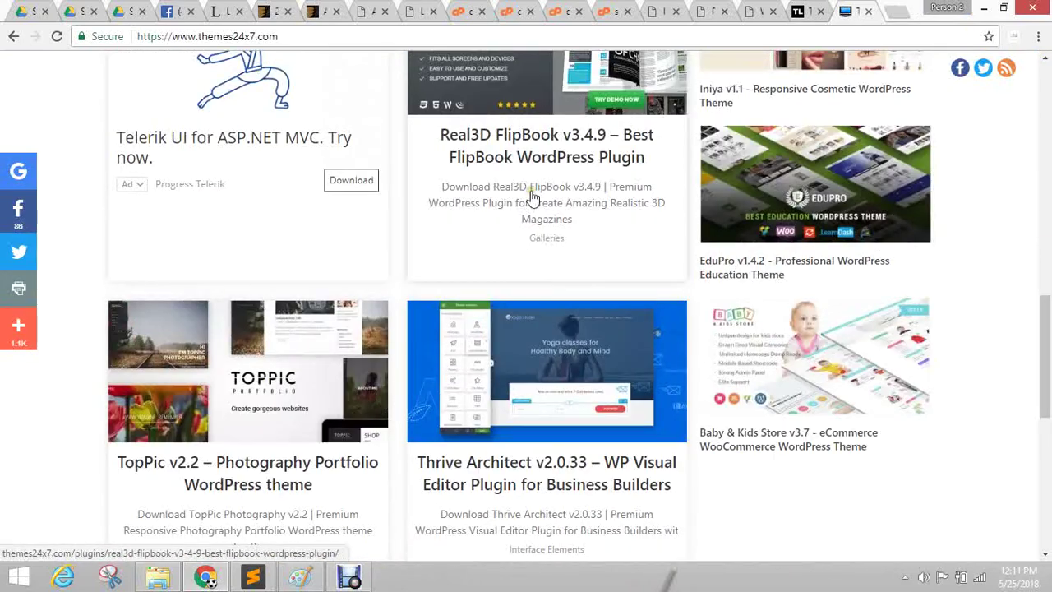
click(805, 10)
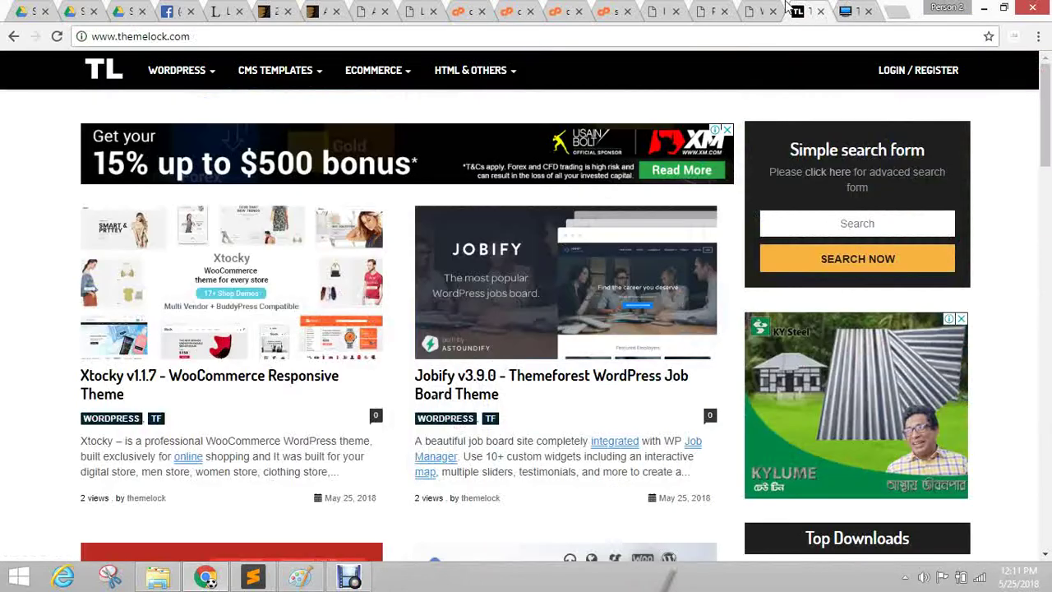
click(763, 8)
scroll(618, 311, up, 3)
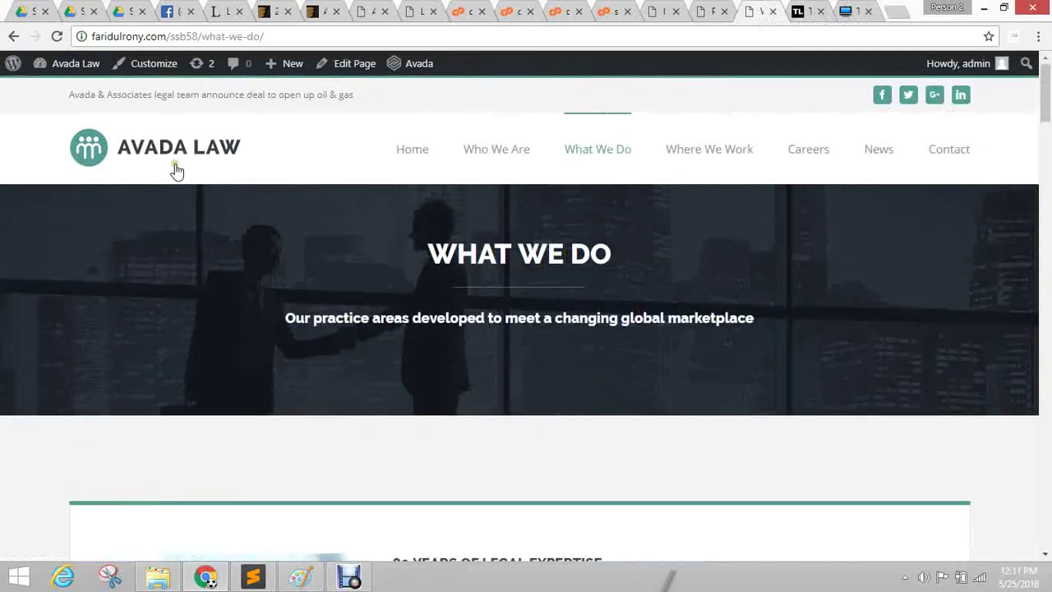
Start a new page with Add New from the WordPress Pages list.
click(713, 11)
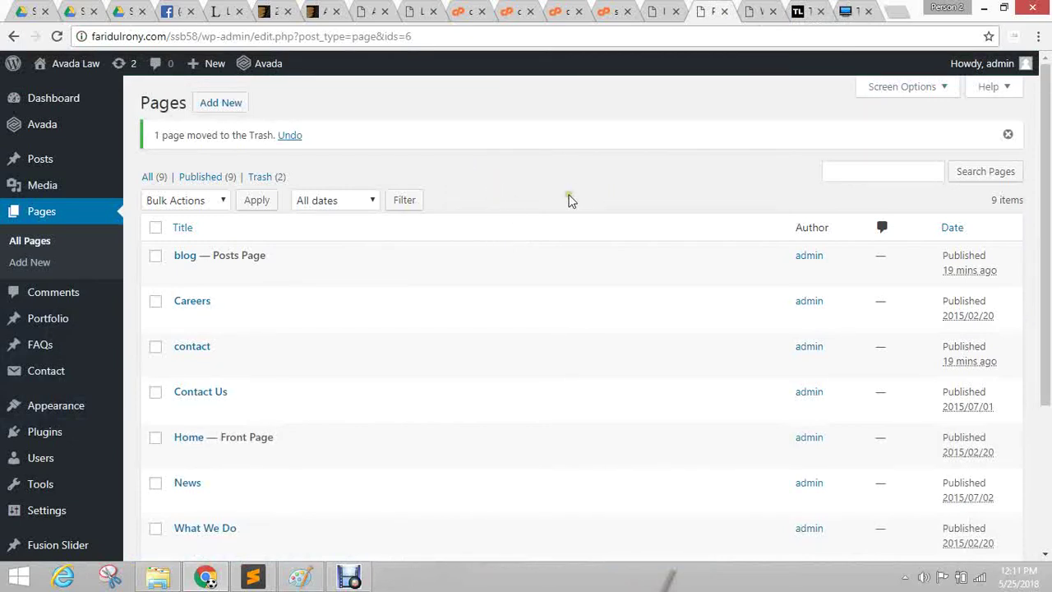
click(222, 103)
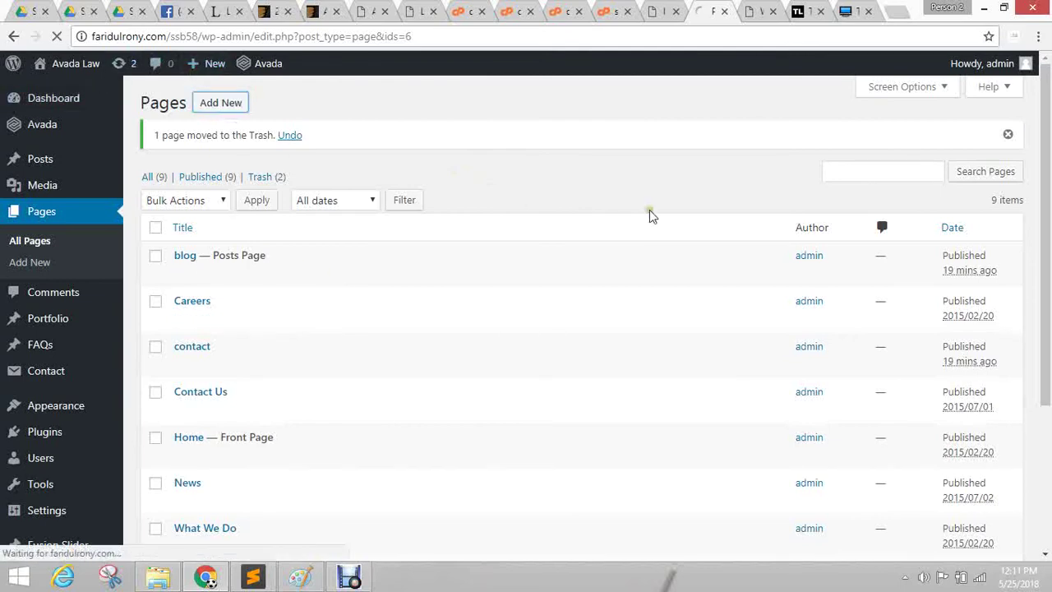
click(657, 11)
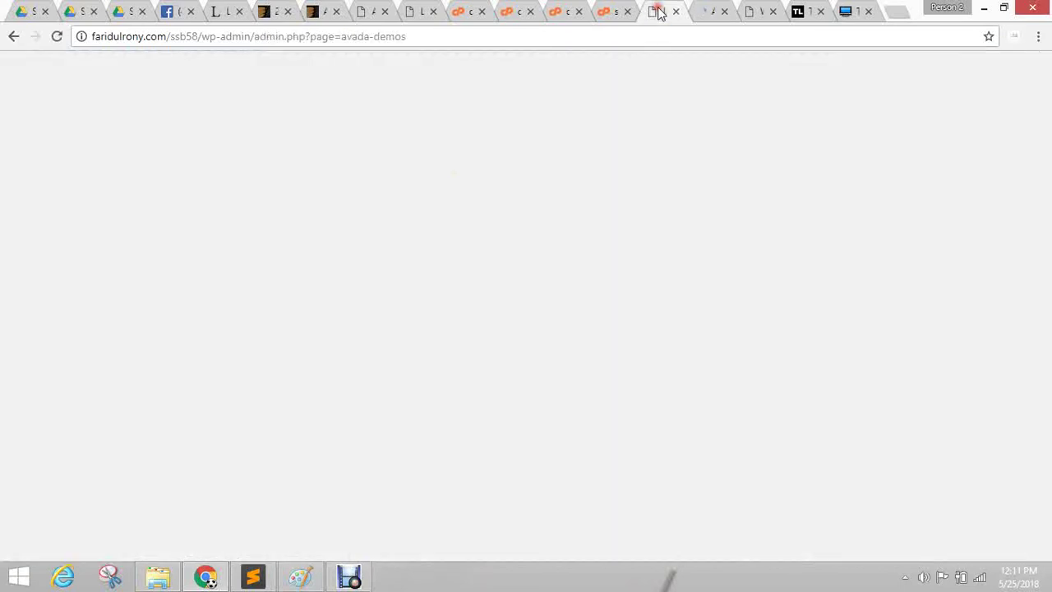
click(759, 8)
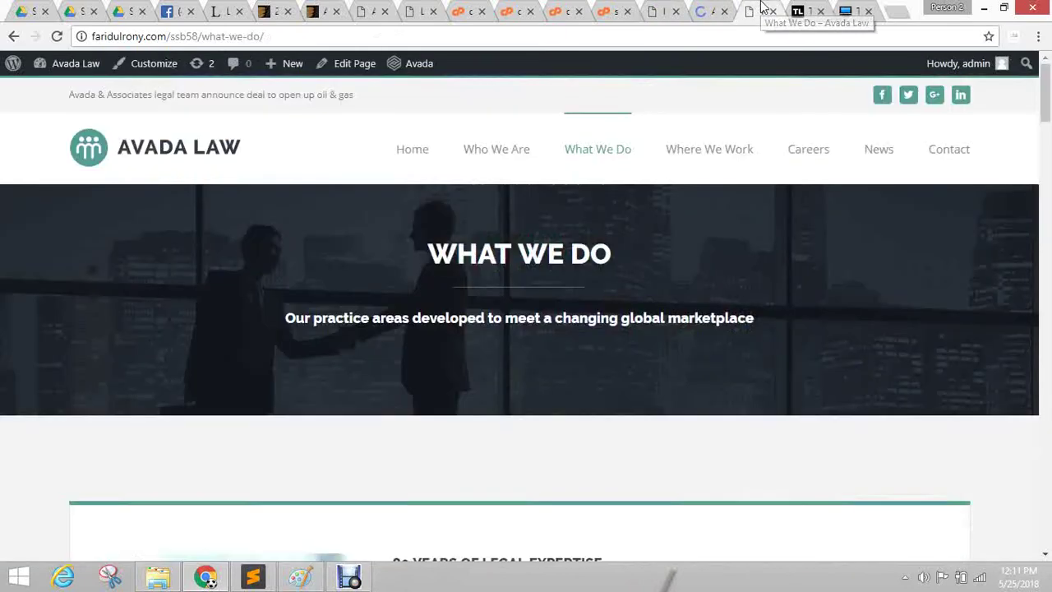
click(703, 7)
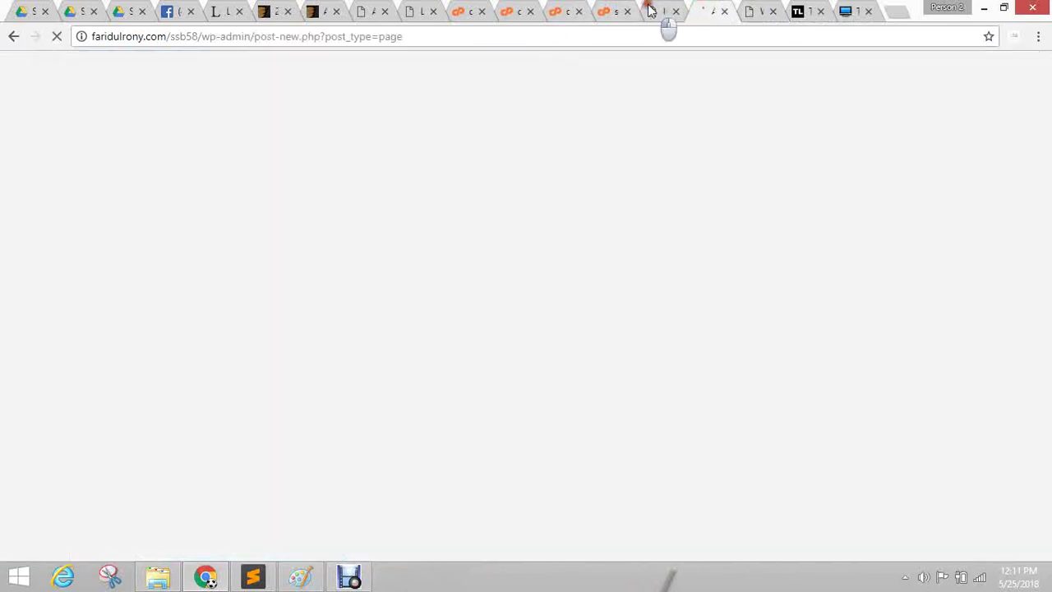
click(666, 12)
Title the page 'new page' so it saves as a draft, then switch to All Pages.
mouse_move(41, 155)
click(135, 167)
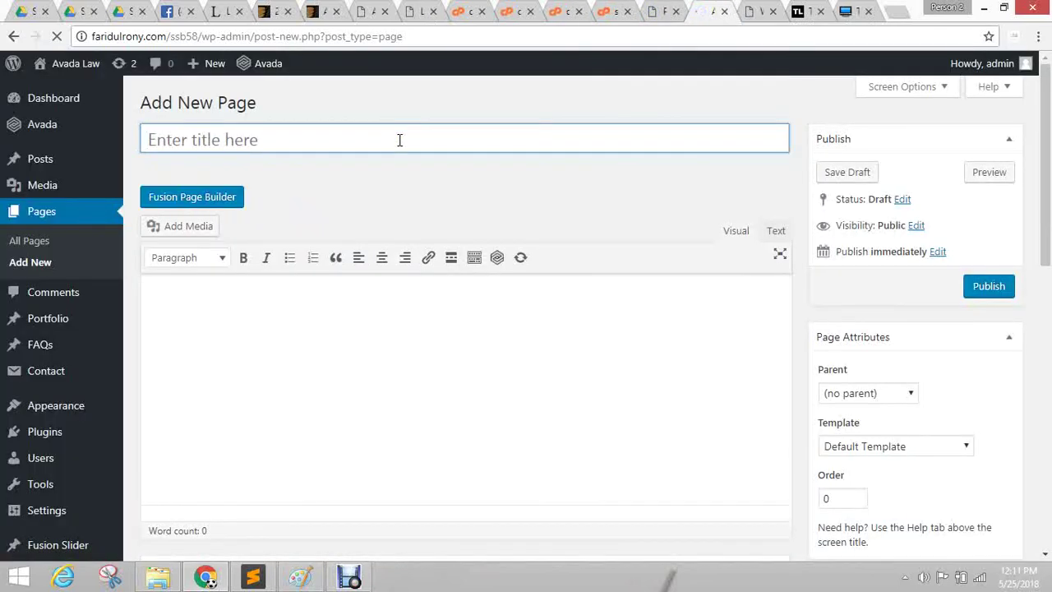
text(new page)
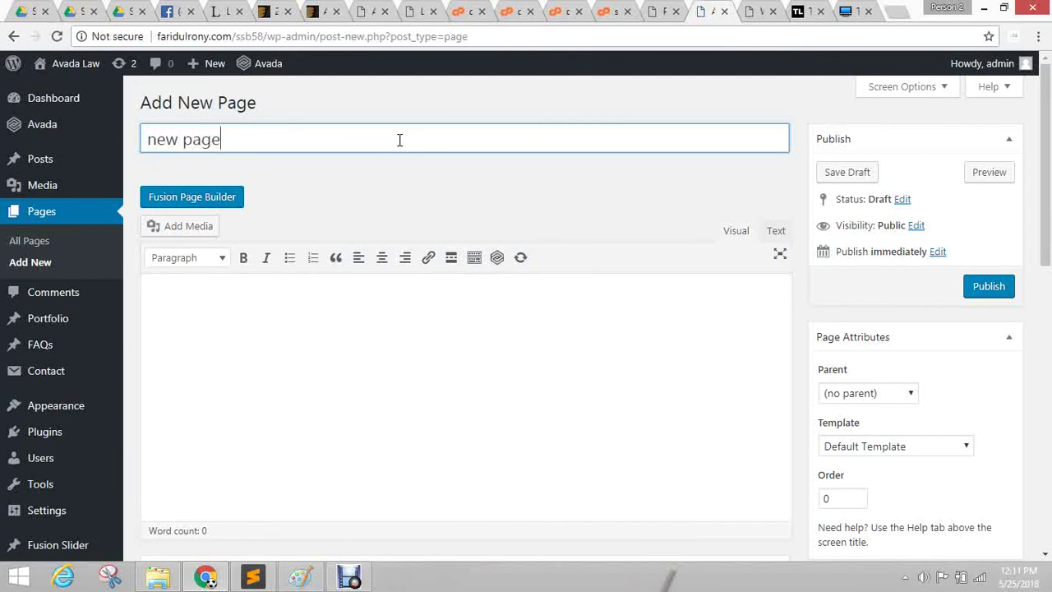
click(508, 174)
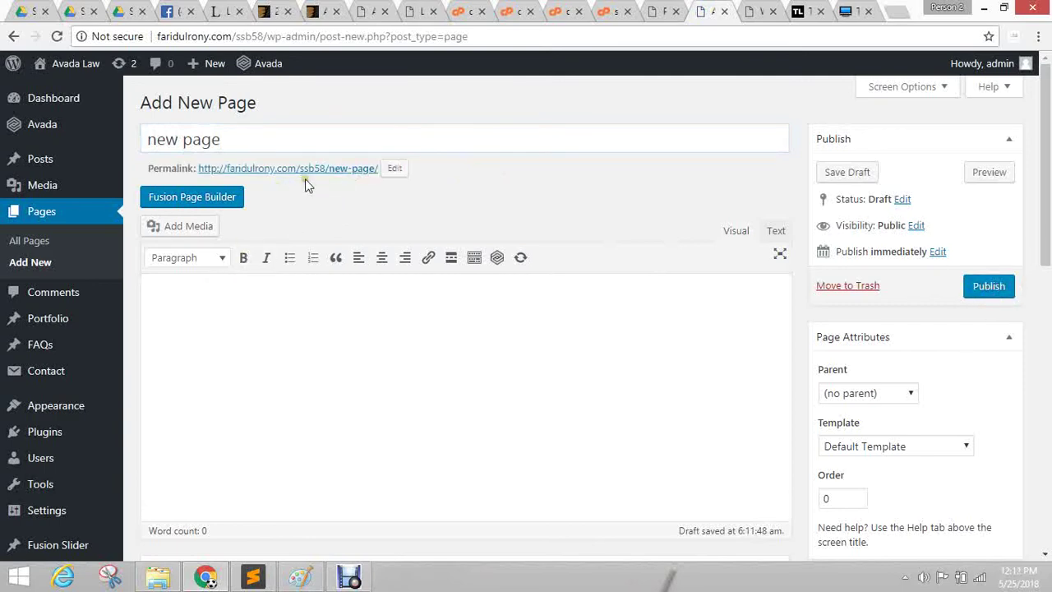
click(665, 10)
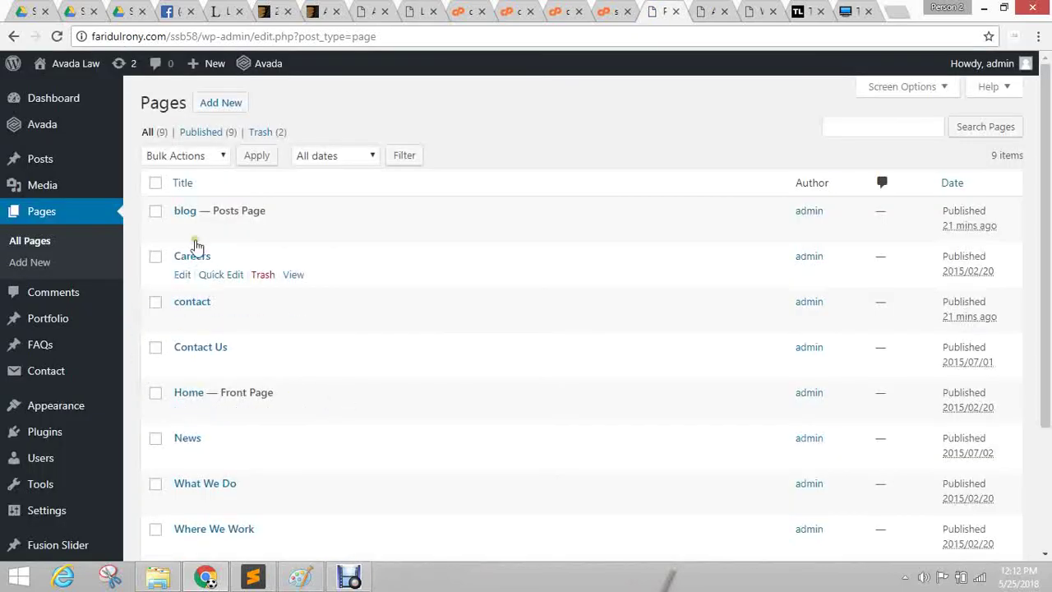
Open the Home page from the Pages list for editing.
scroll(257, 337, down, 1)
scroll(256, 337, down, 3)
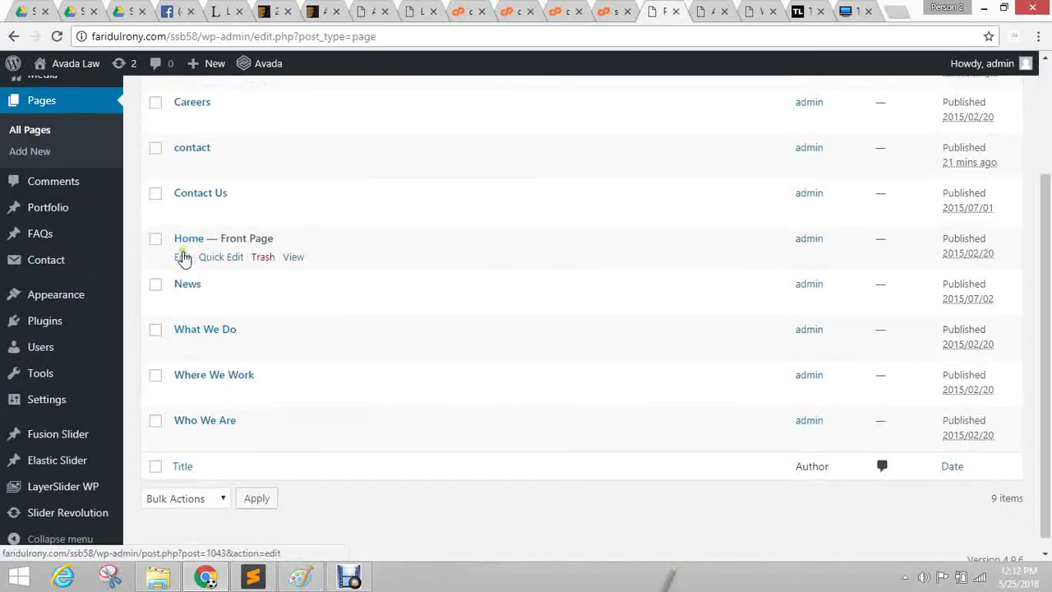
click(182, 257)
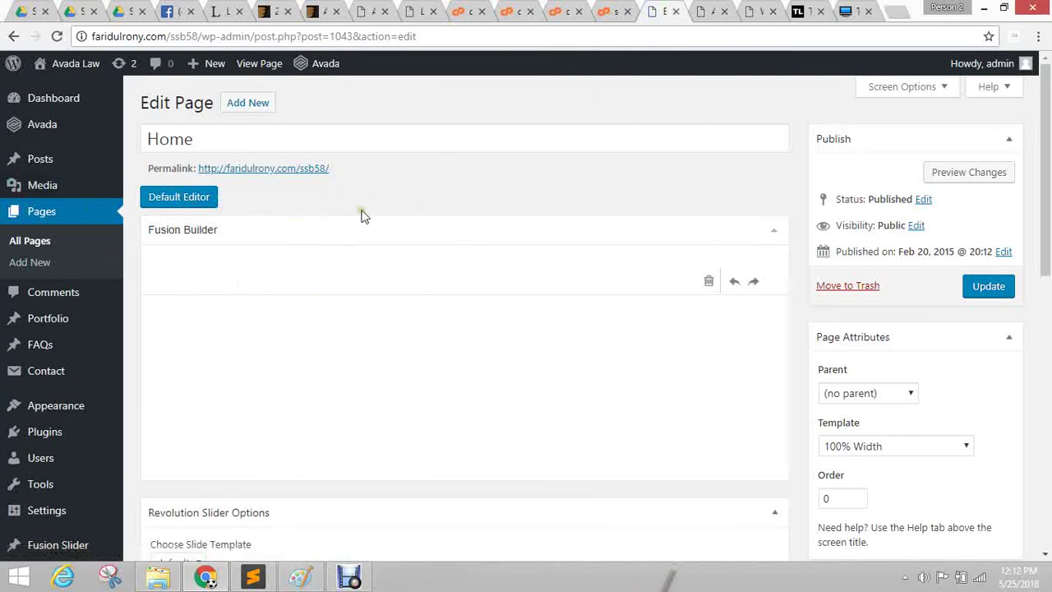
scroll(478, 207, down, 5)
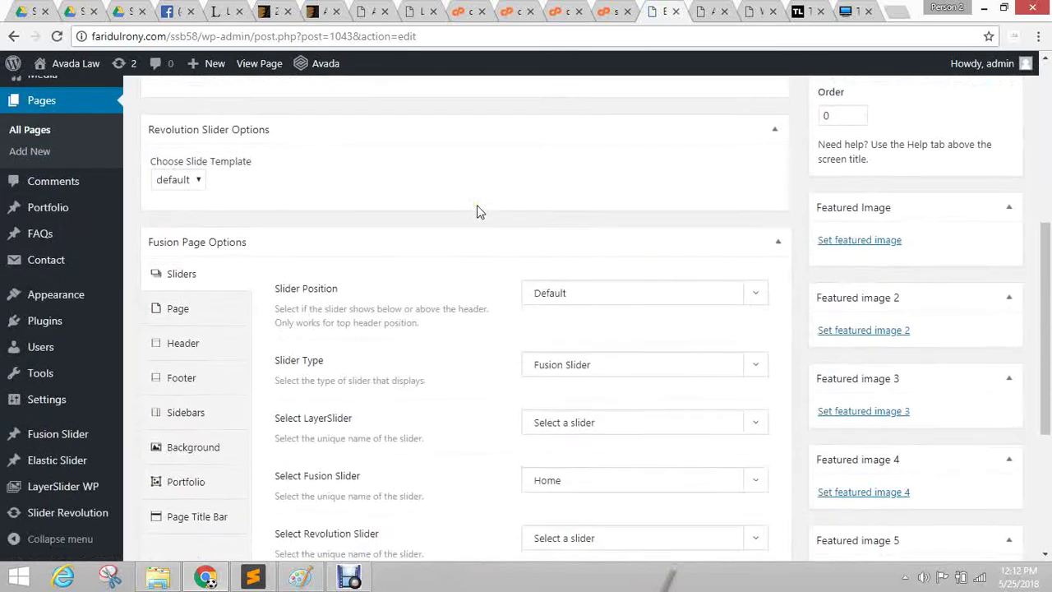
scroll(478, 207, down, 2)
scroll(477, 207, up, 6)
scroll(478, 212, up, 1)
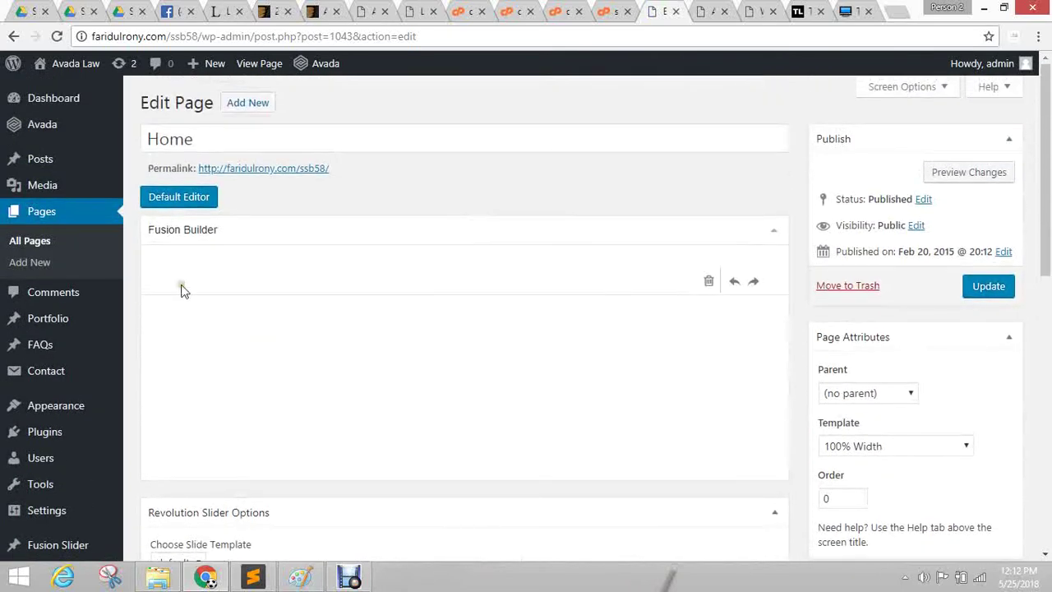
scroll(391, 280, up, 1)
Load the Home layout in Fusion Builder and inspect its Who We Are, What We Do, Where We Work columns.
click(173, 195)
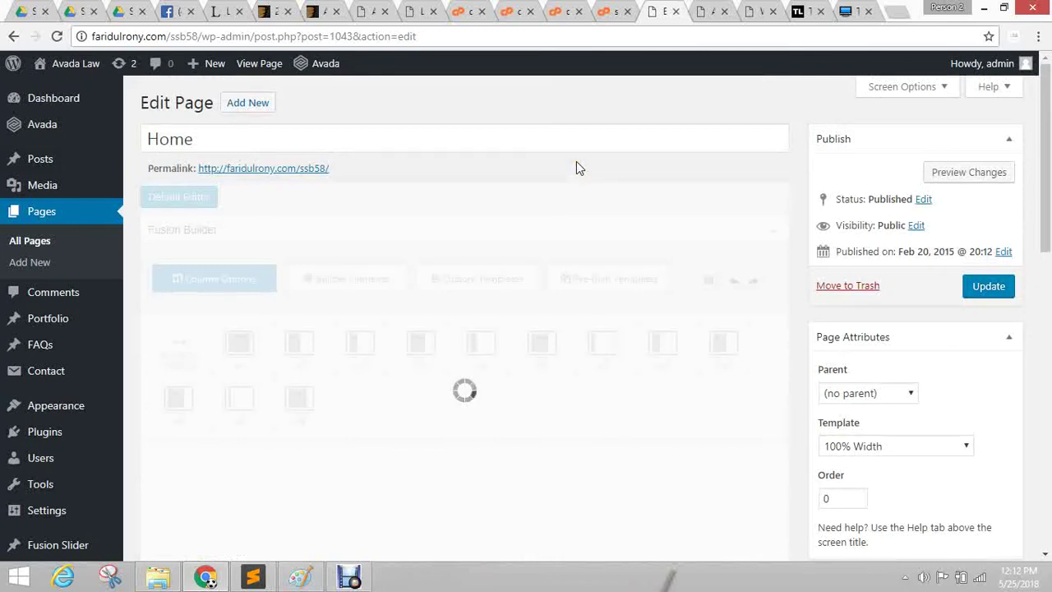
scroll(567, 164, down, 2)
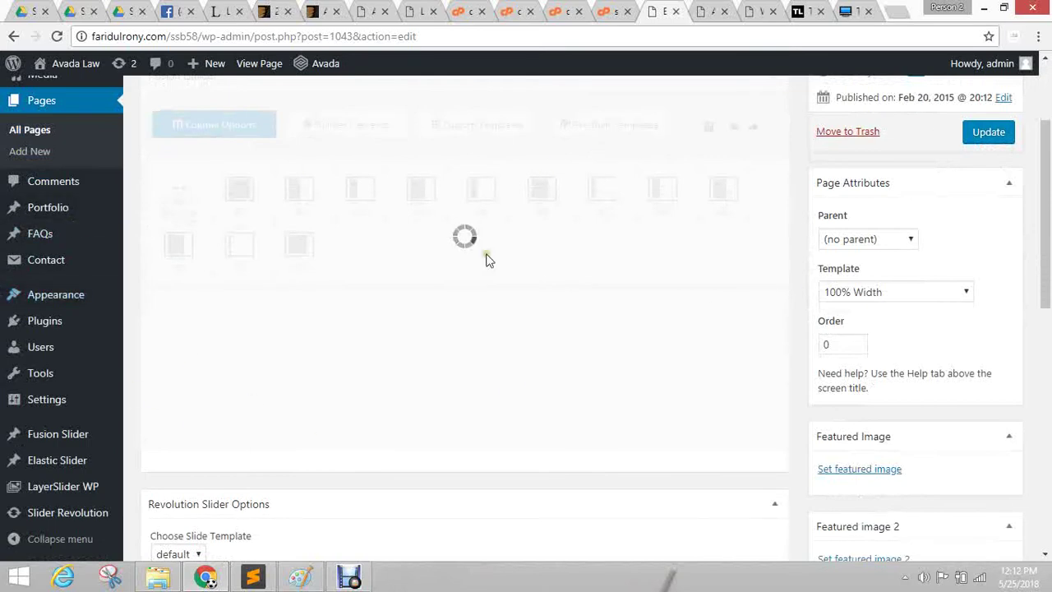
scroll(261, 485, up, 2)
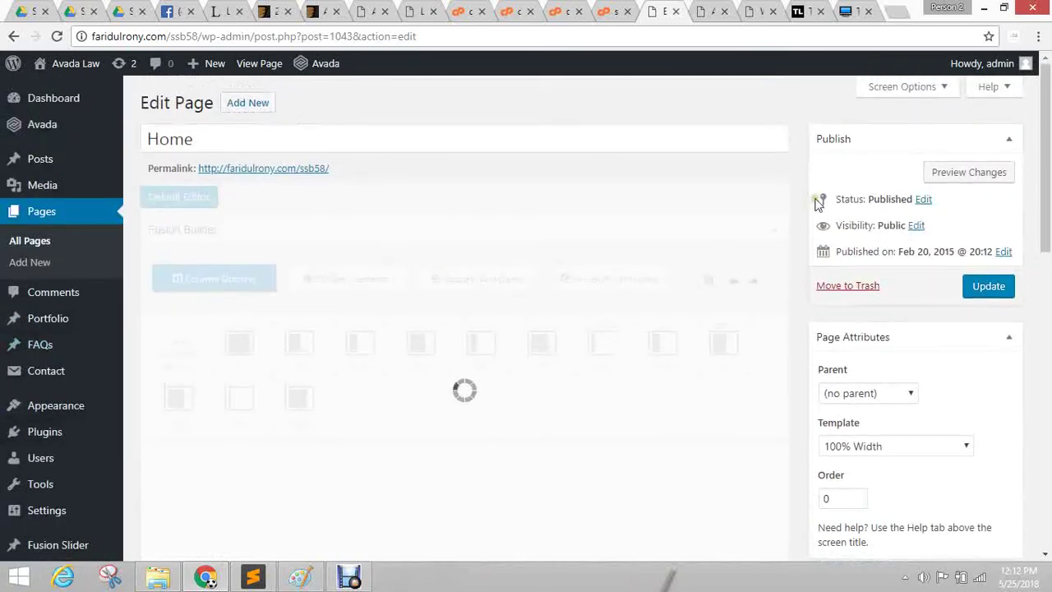
scroll(805, 210, down, 2)
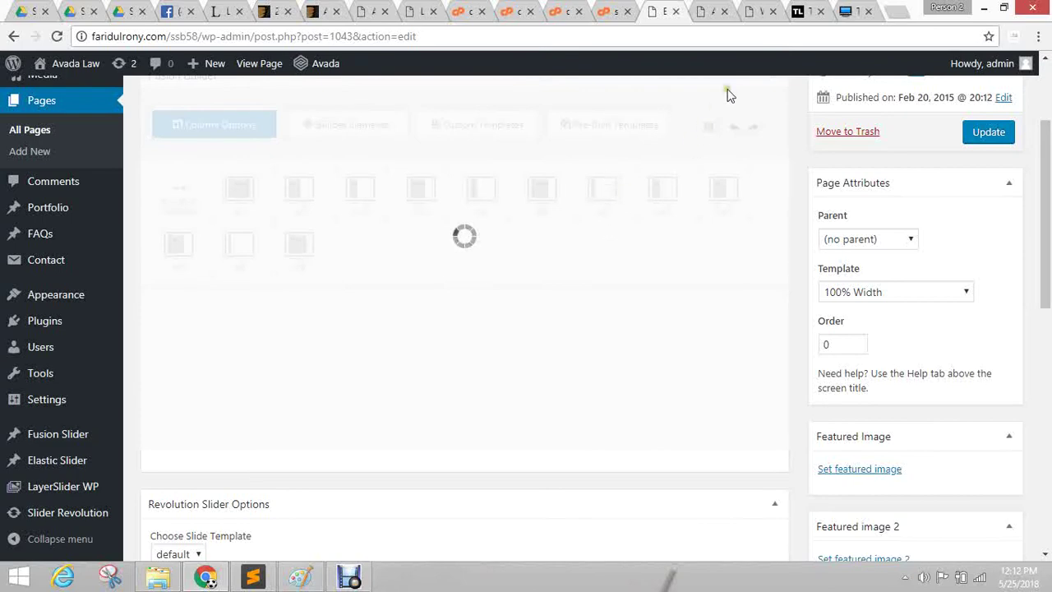
scroll(369, 308, up, 2)
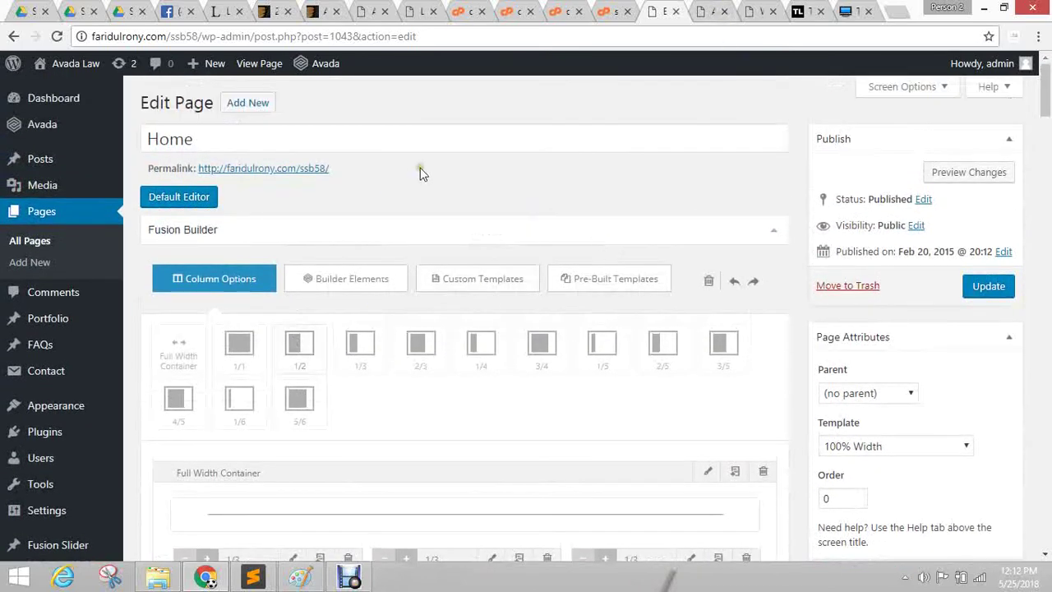
scroll(420, 173, down, 4)
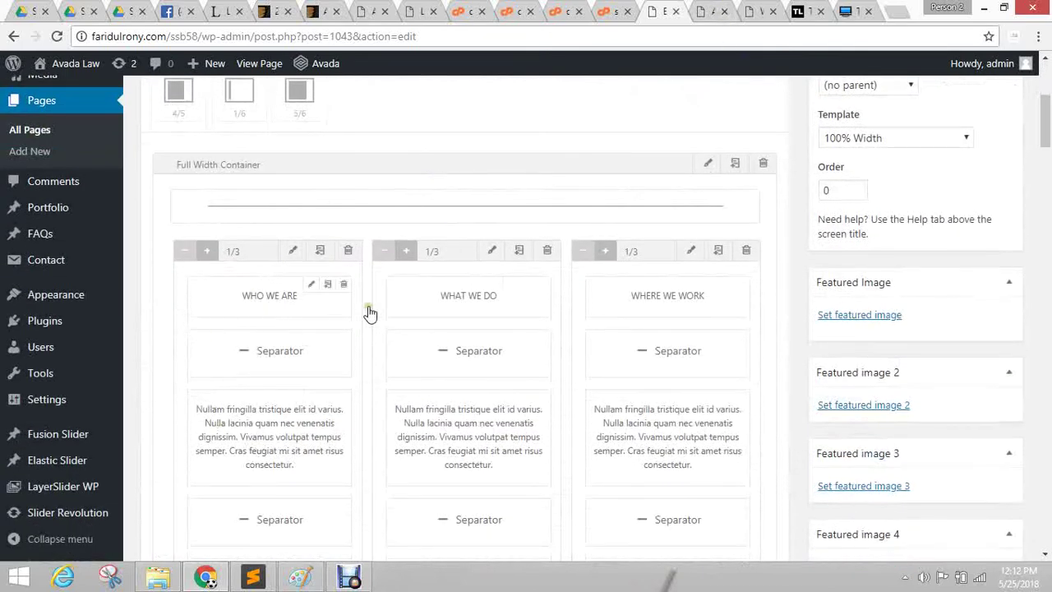
Compare the builder layout with the live Avada Law home page, ending in the Home editor.
key(ctrl+Tab)
key(ctrl+Tab)
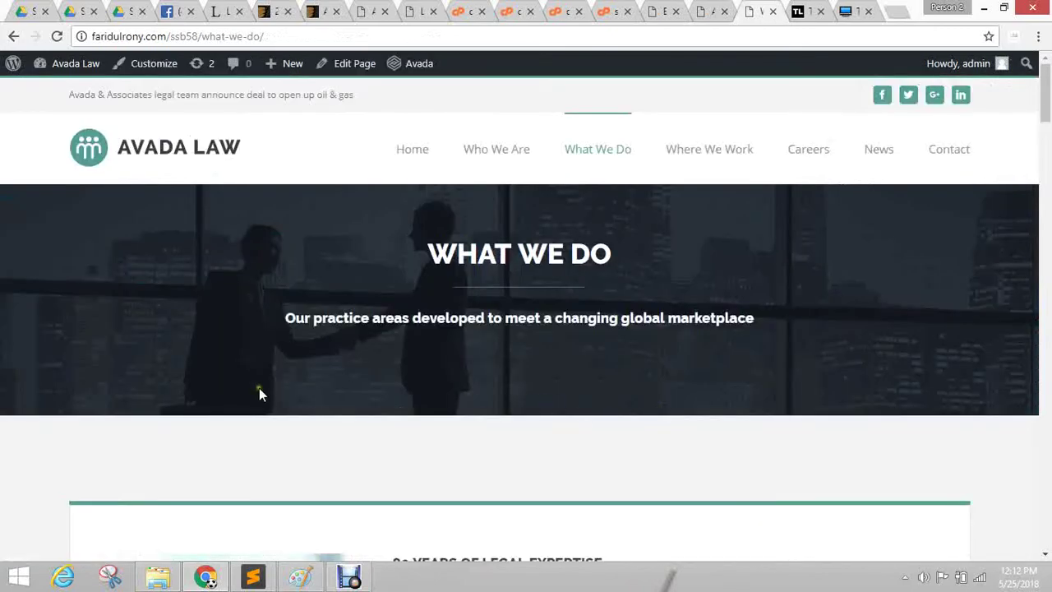
scroll(277, 359, down, 5)
scroll(277, 364, up, 5)
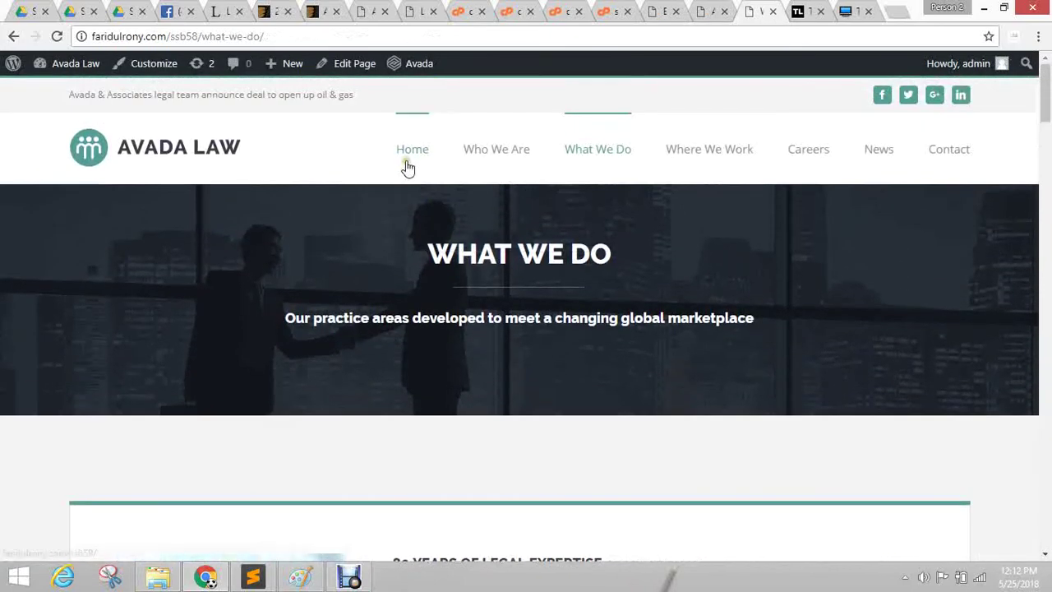
click(414, 149)
key(ctrl+shift+Tab)
key(ctrl+shift+Tab)
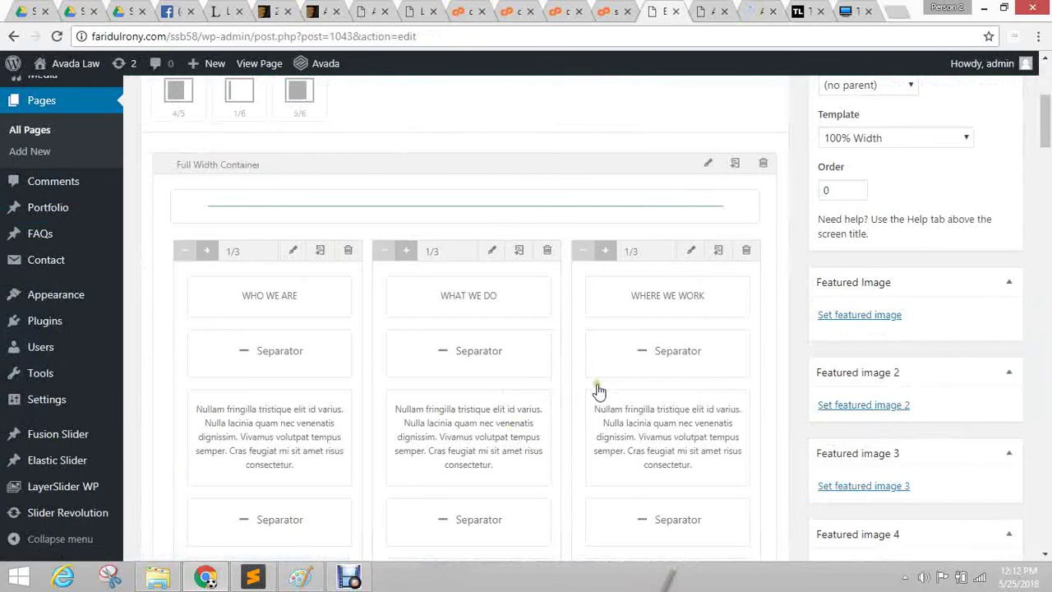
key(ctrl+Tab)
key(ctrl+Tab)
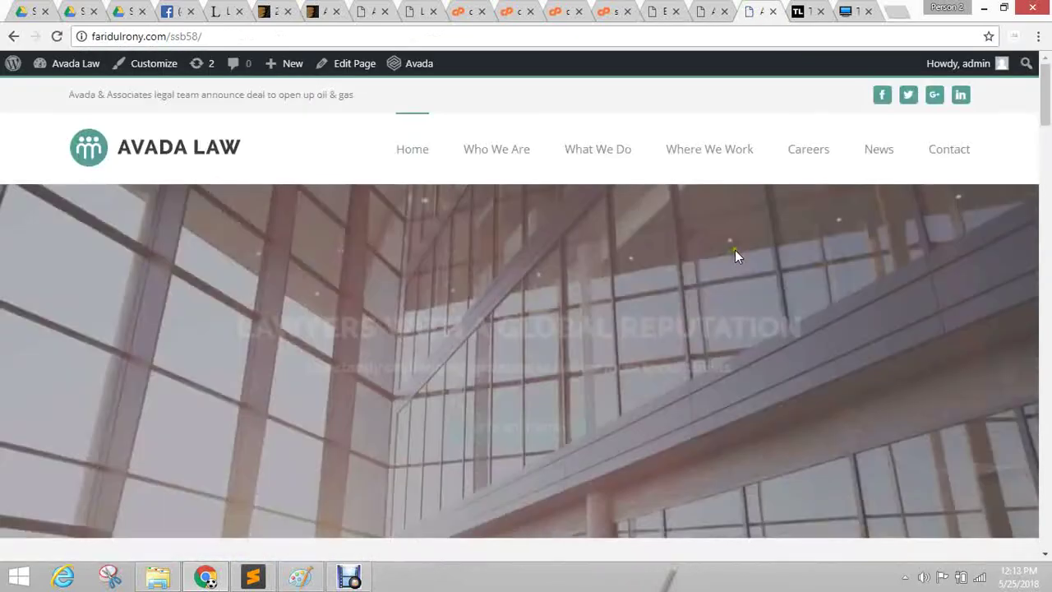
scroll(663, 337, down, 5)
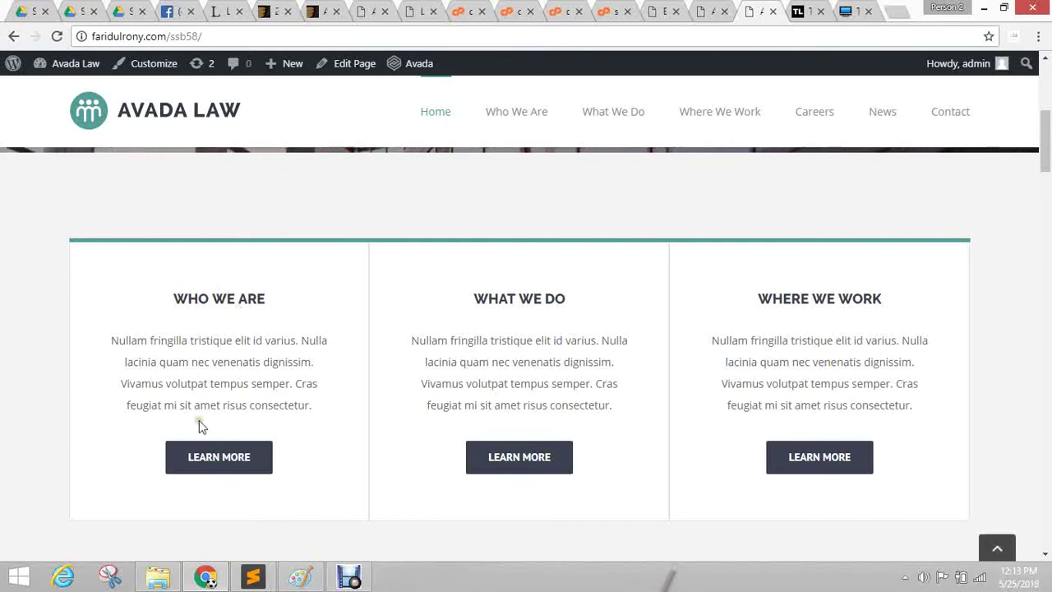
scroll(364, 407, up, 5)
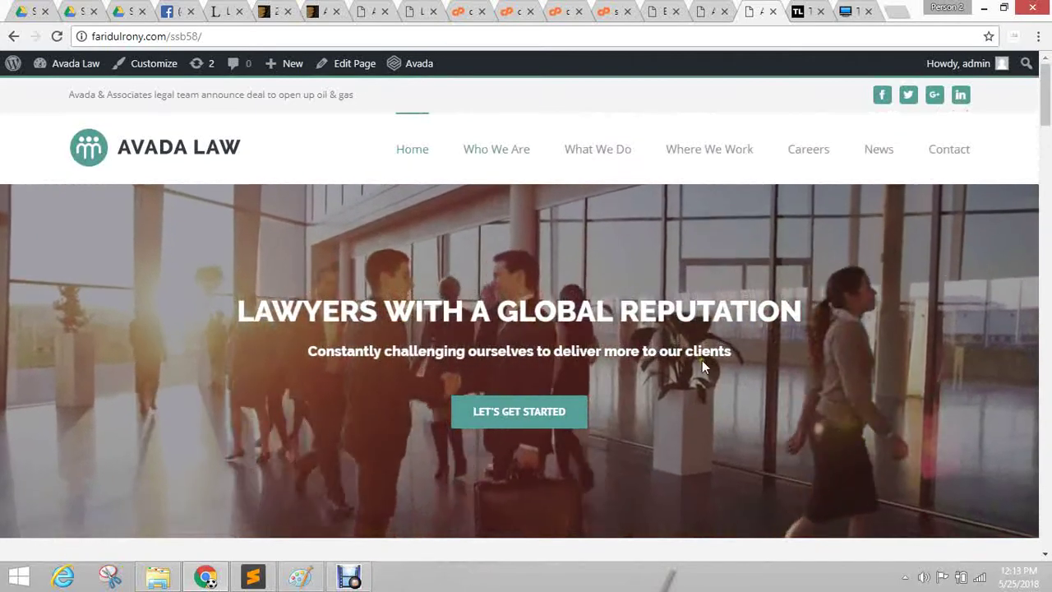
key(ctrl+shift+Tab)
key(ctrl+shift+Tab)
Change the Home page's Slider Type to No Slider and return to the new page draft.
scroll(472, 361, down, 10)
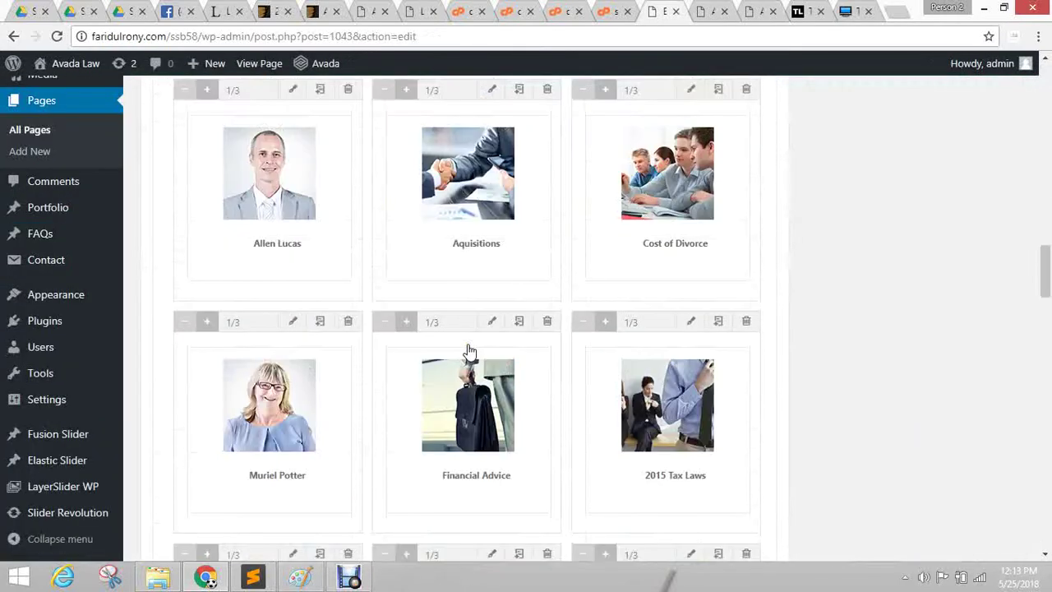
scroll(472, 347, down, 15)
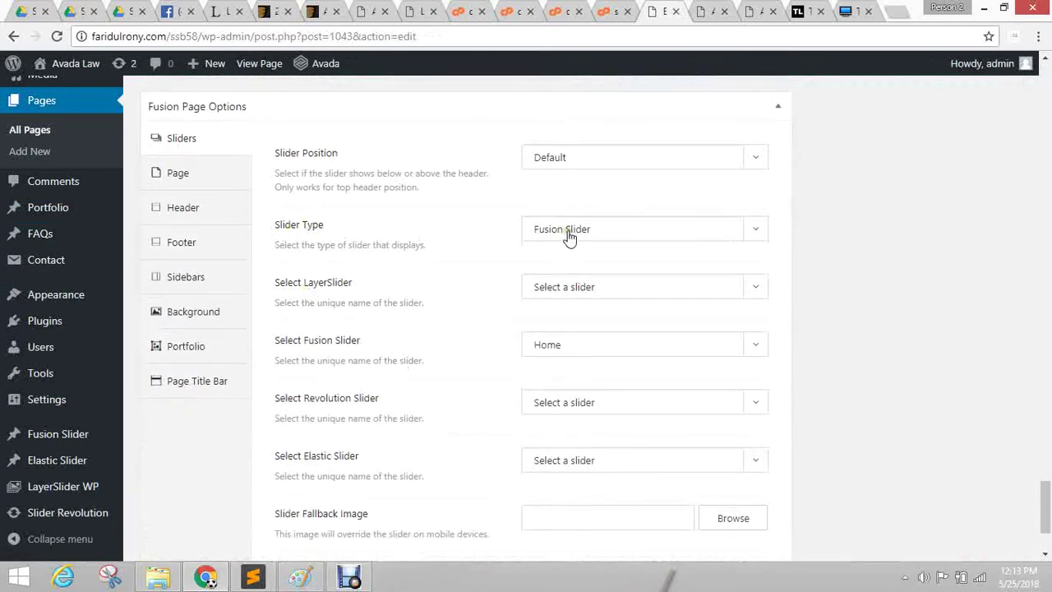
click(621, 228)
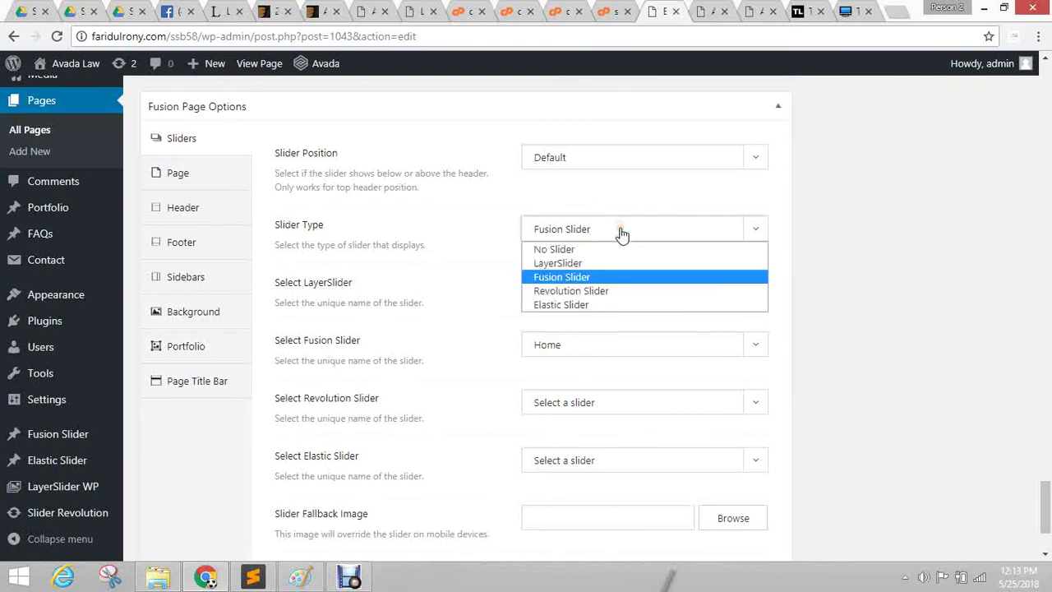
click(569, 250)
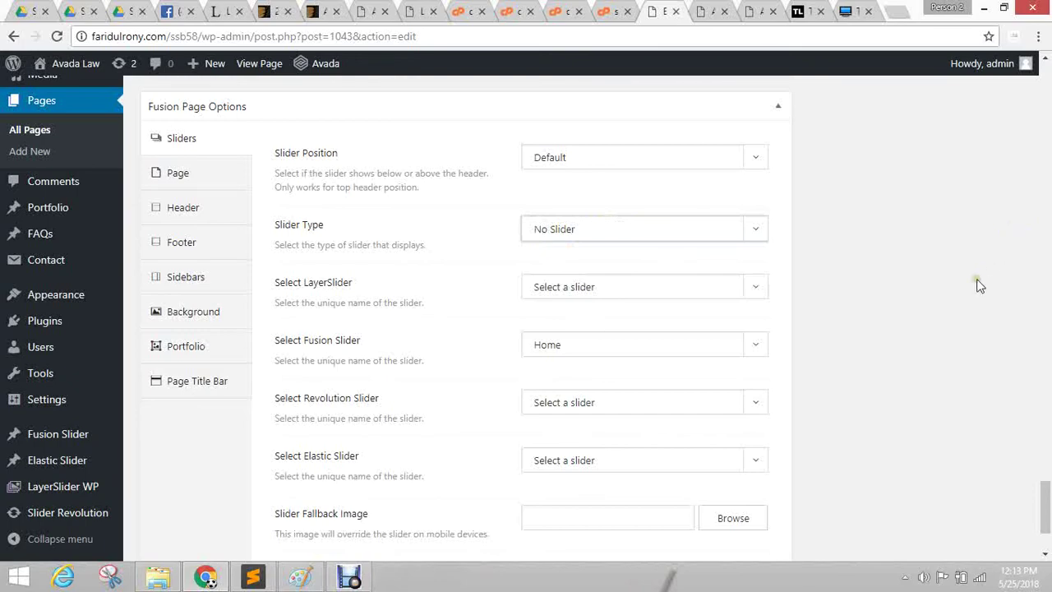
scroll(974, 282, up, 15)
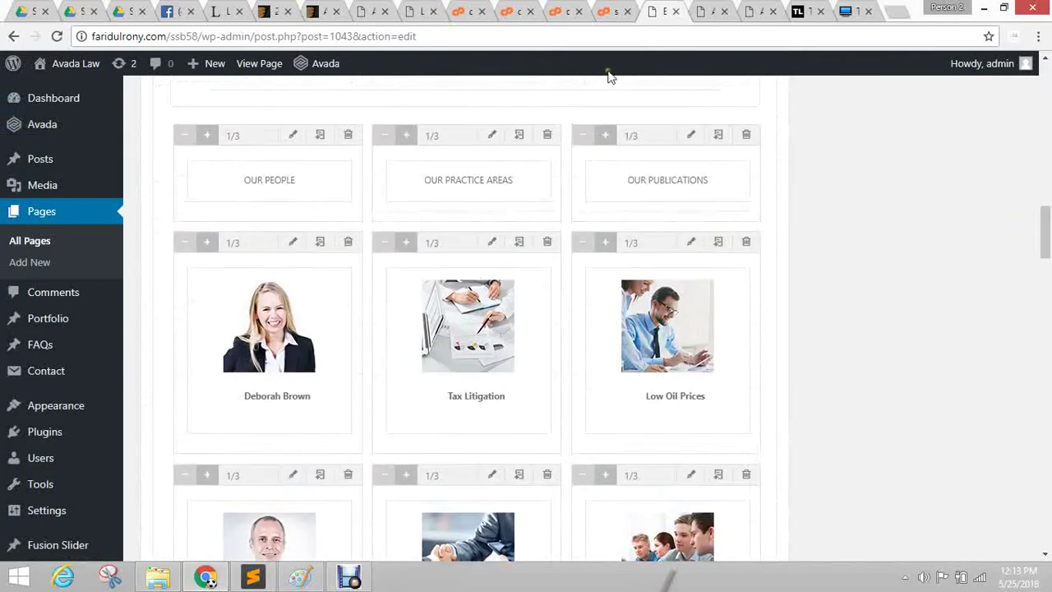
click(707, 11)
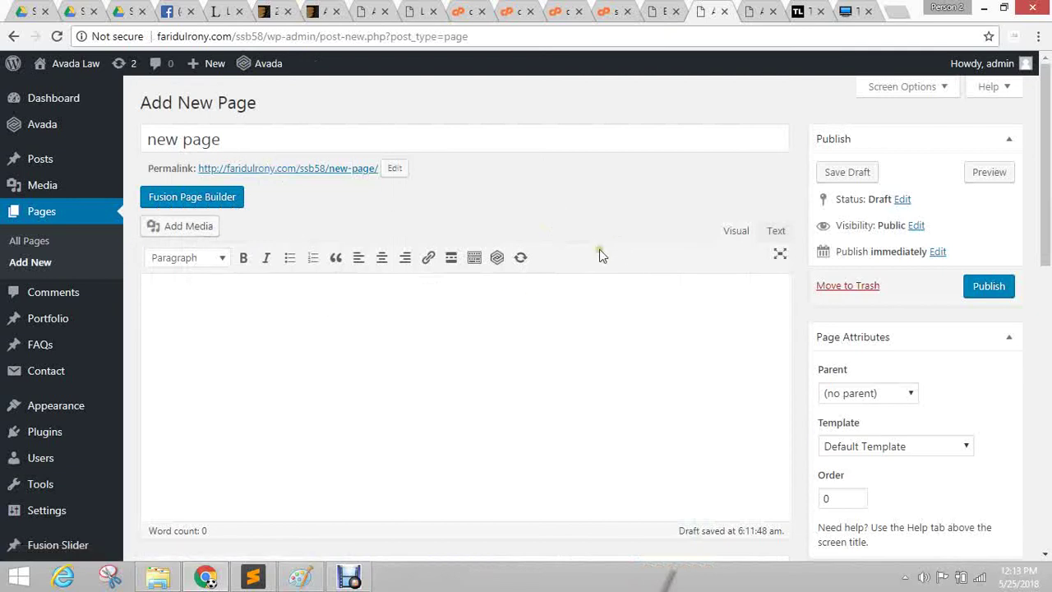
Try center alignment, a bulleted list and bold in the empty content, then remove the bullet.
click(277, 298)
click(383, 258)
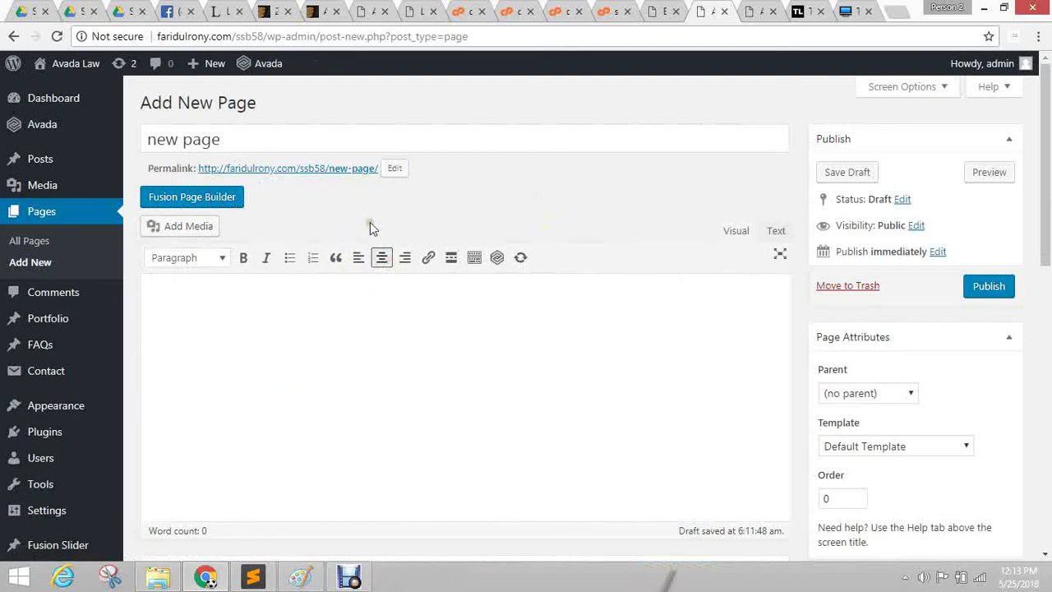
click(287, 262)
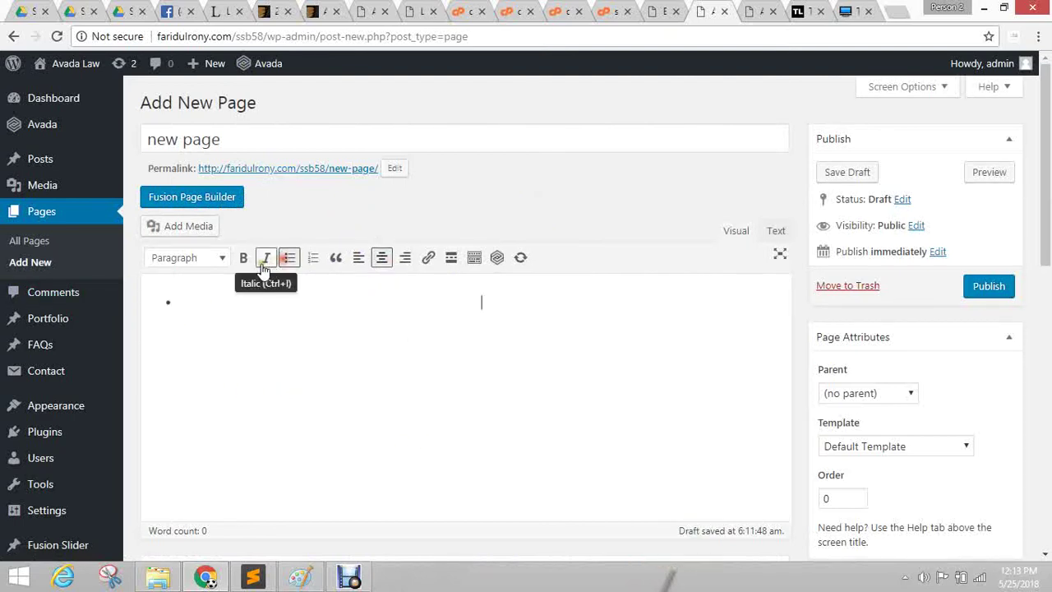
click(244, 257)
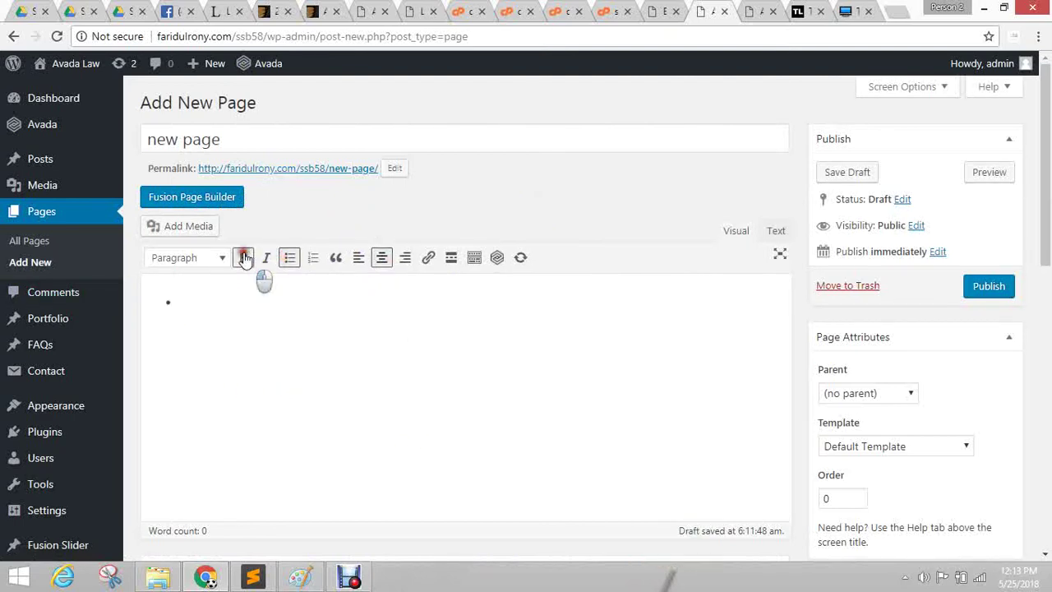
key(BackSpace)
click(579, 329)
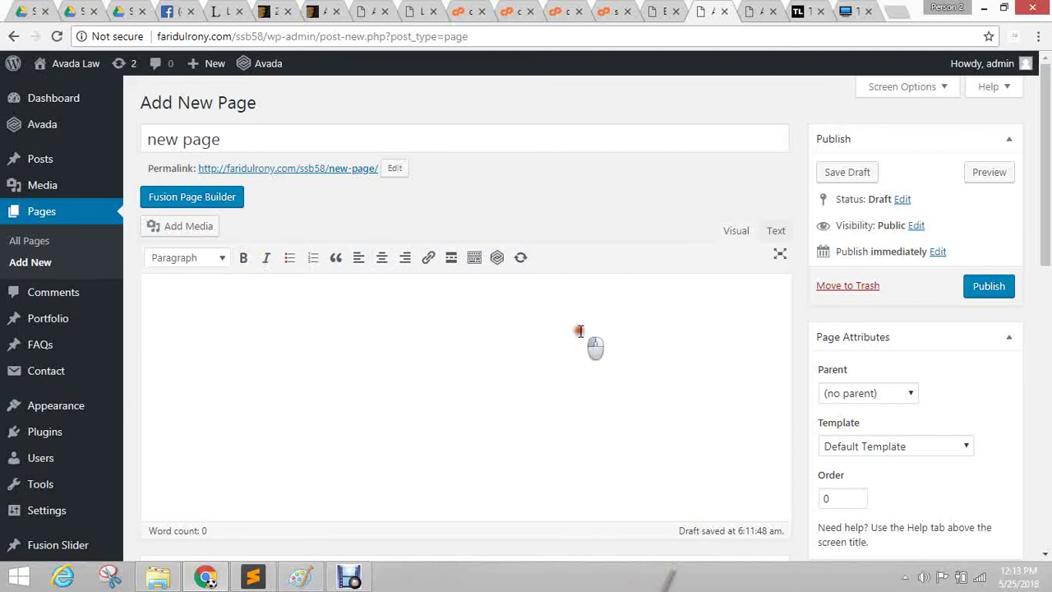
Switch the page to Fusion Builder and pick the About Us 1 pre-built template.
click(192, 201)
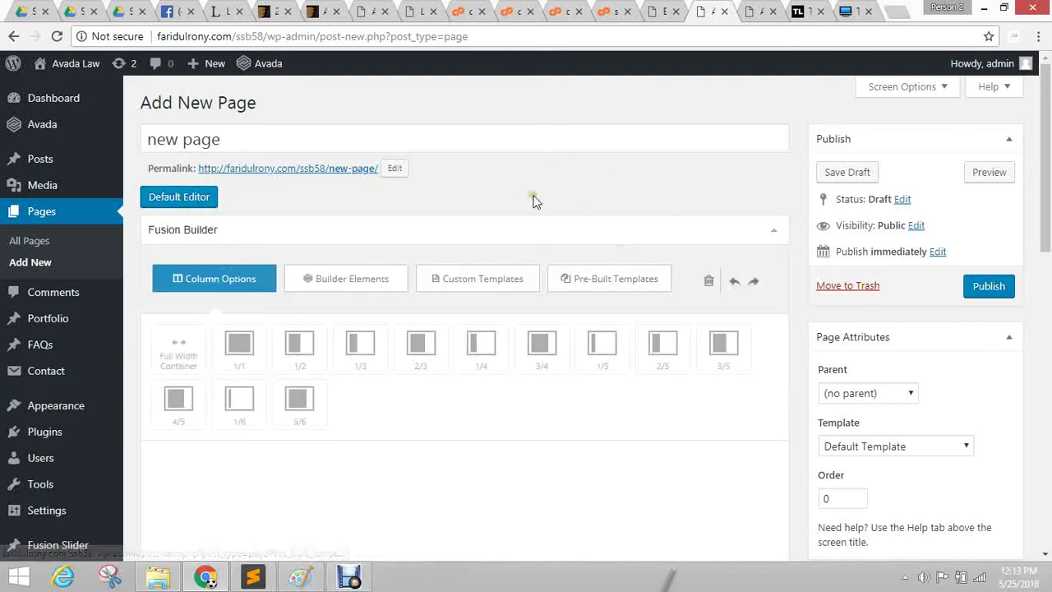
scroll(484, 200, down, 1)
scroll(484, 200, down, 1)
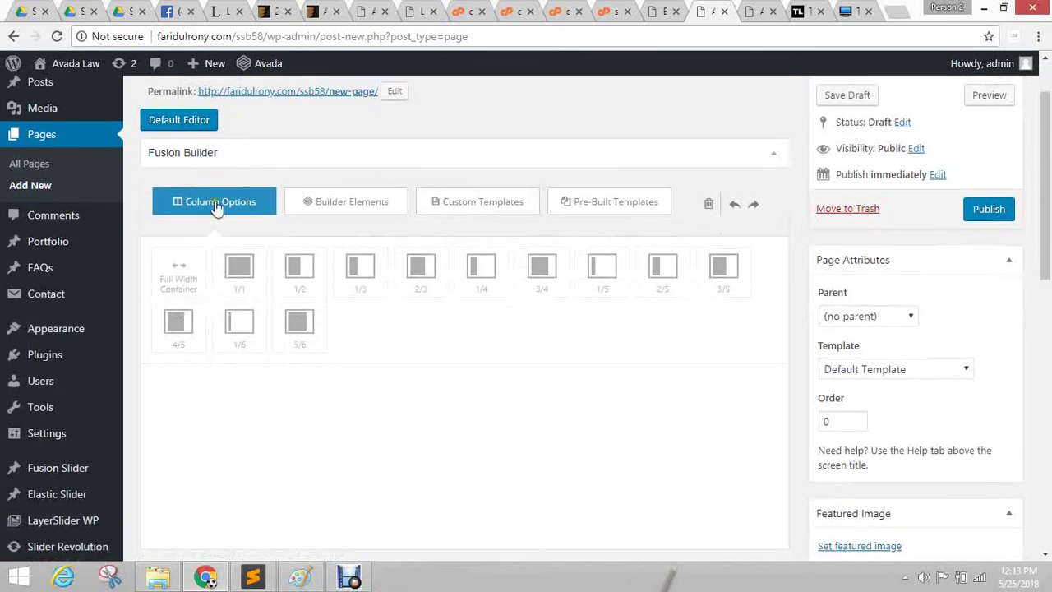
click(345, 202)
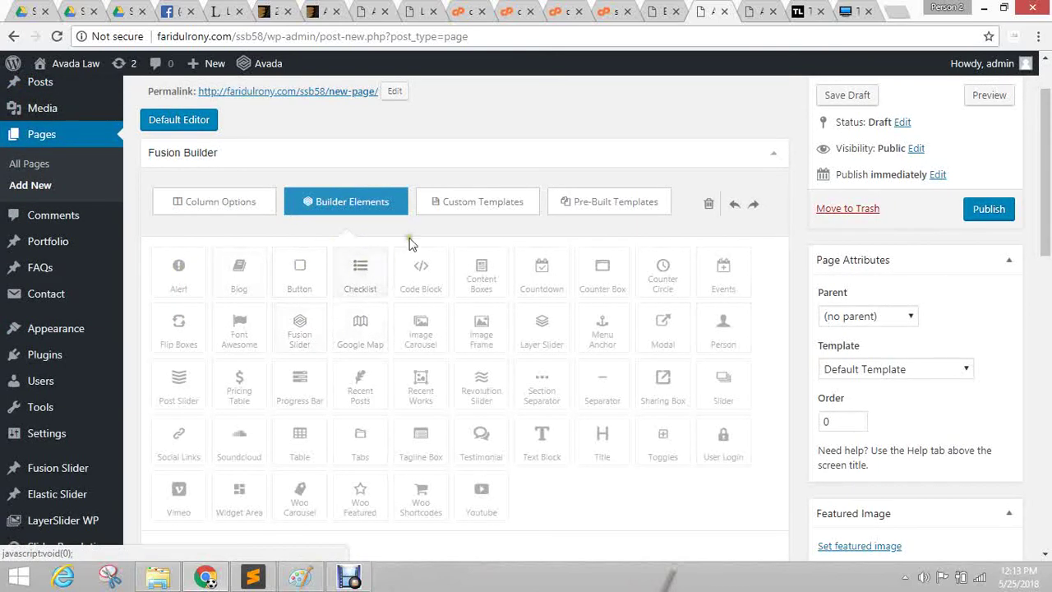
click(487, 209)
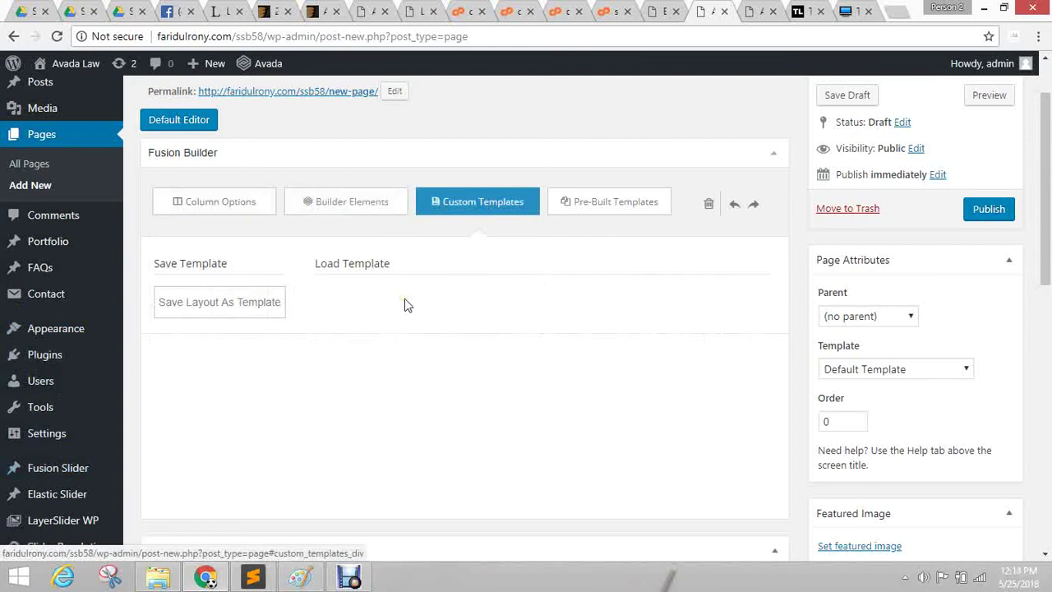
click(598, 212)
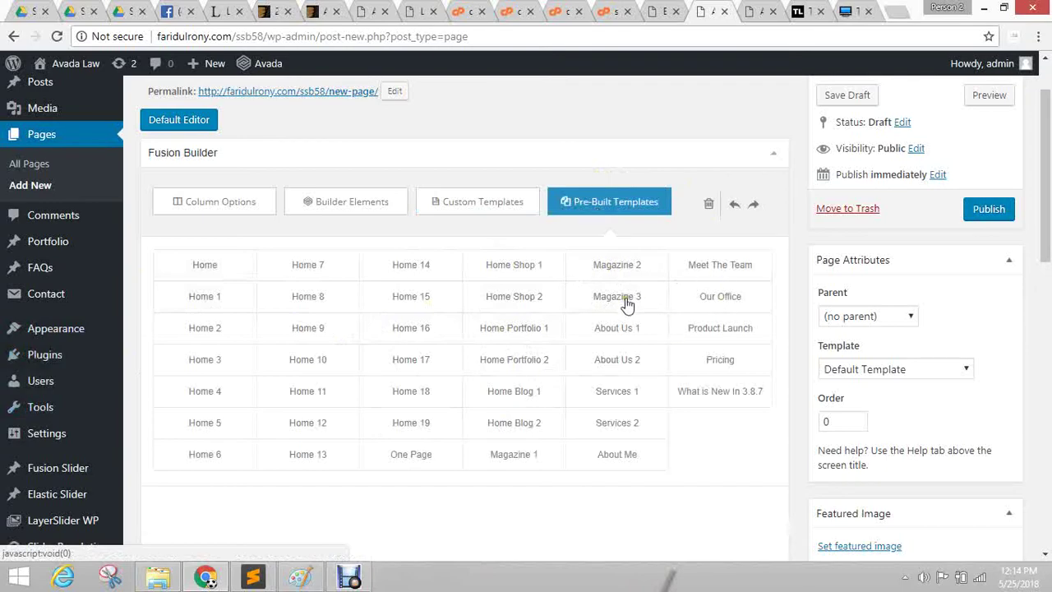
click(761, 12)
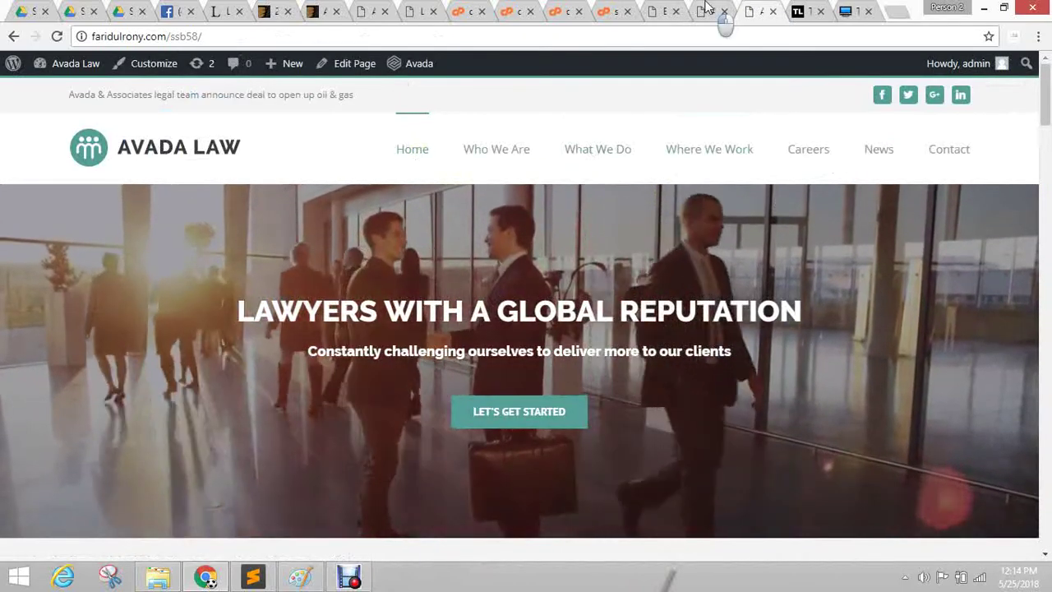
click(707, 10)
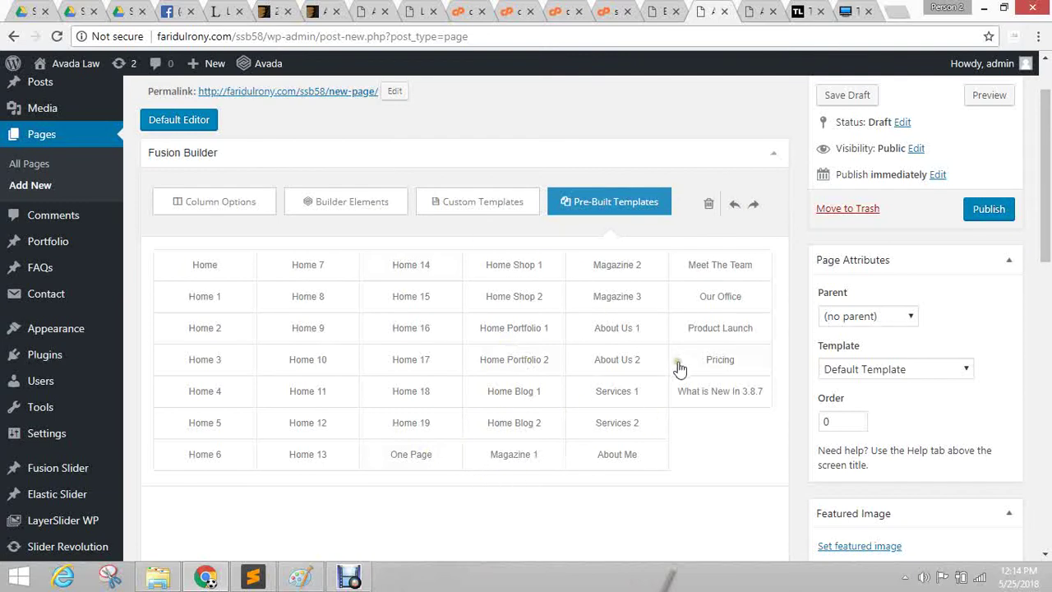
click(620, 329)
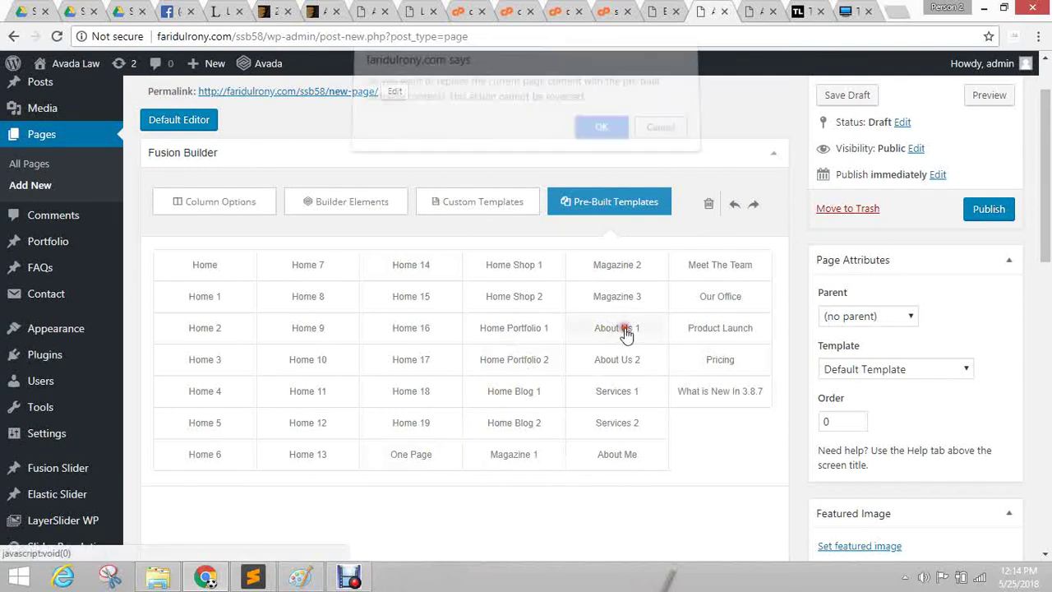
Confirm replacing the page content with the About Us 1 template and review the layout.
click(600, 136)
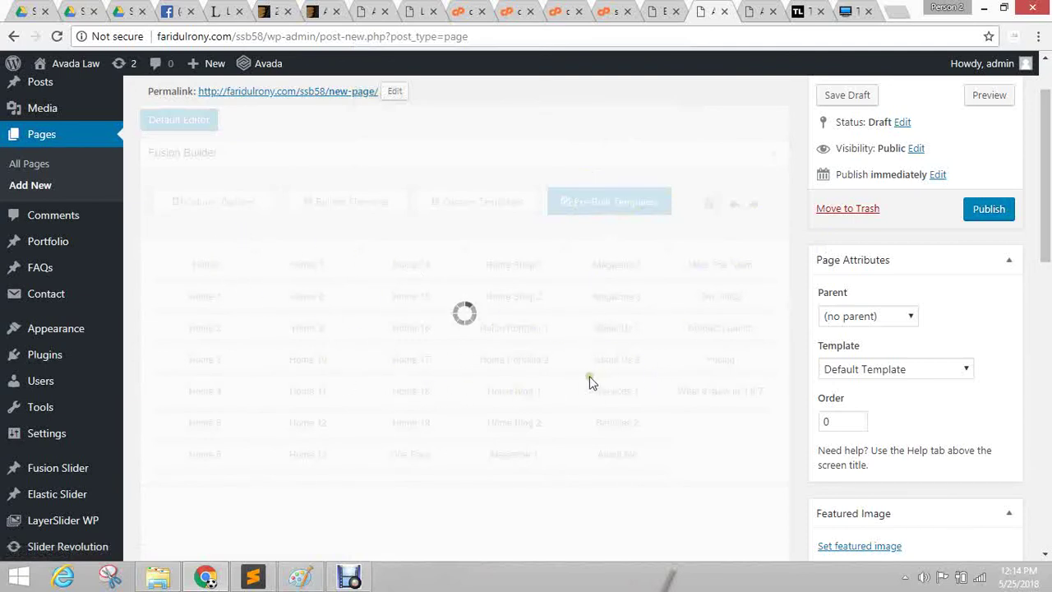
scroll(371, 454, down, 10)
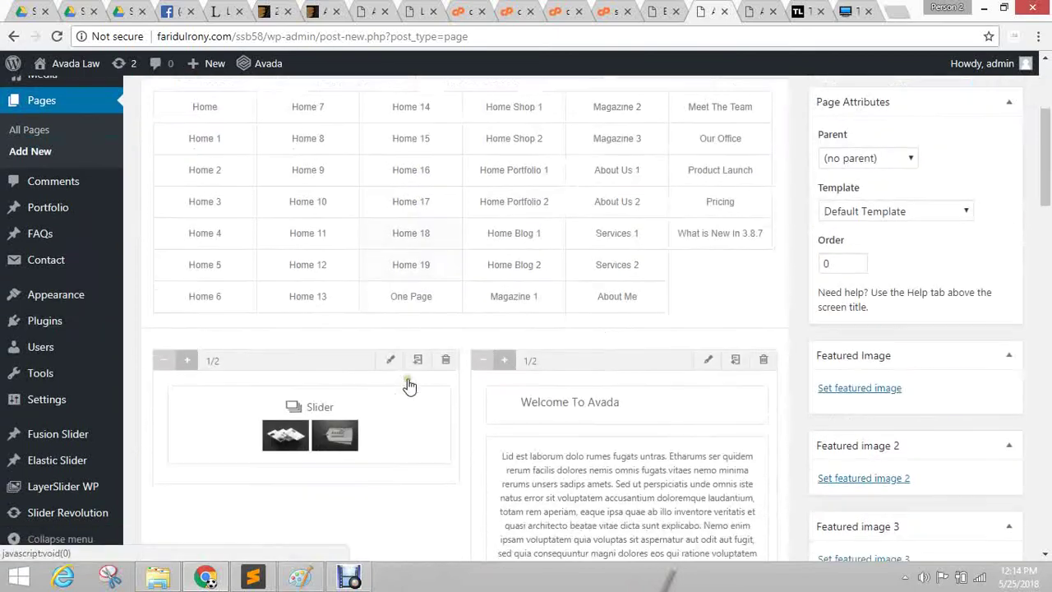
scroll(357, 327, down, 10)
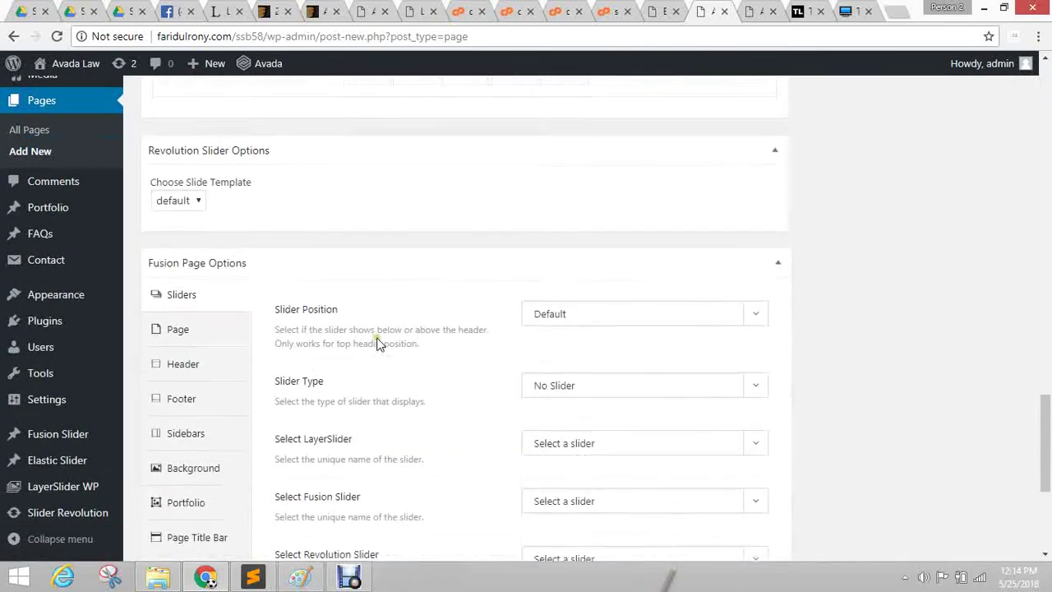
scroll(395, 365, up, 15)
scroll(395, 364, up, 10)
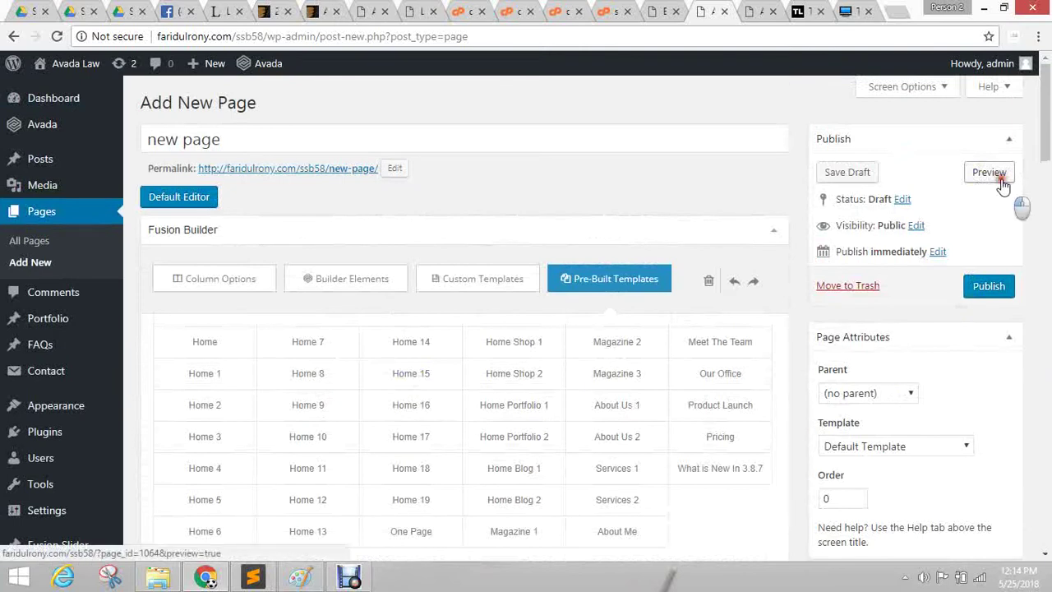
Preview the new page on the site, scroll through it, and close the preview.
click(999, 178)
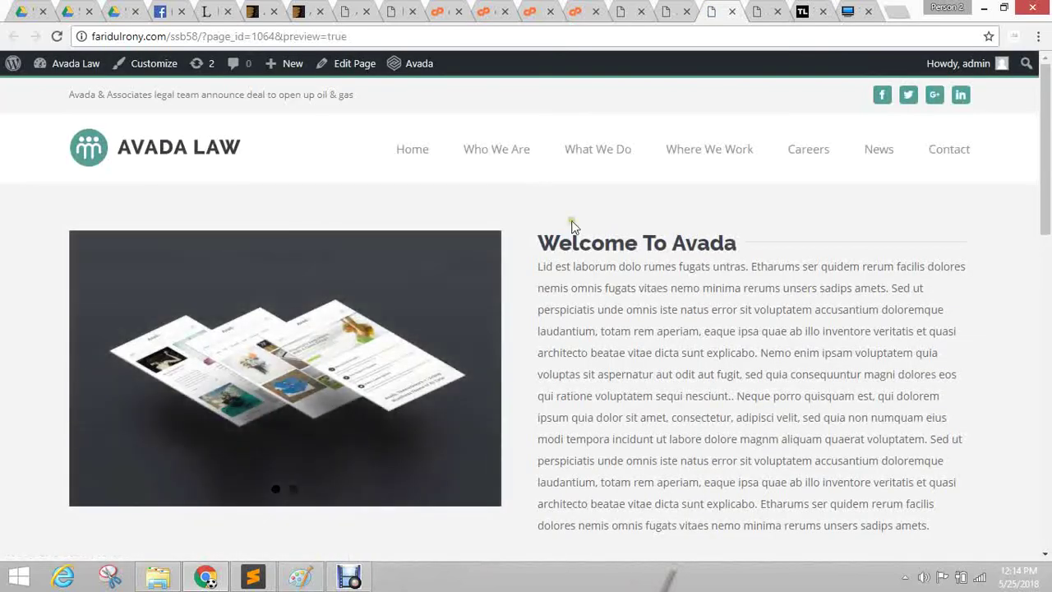
scroll(429, 317, down, 10)
scroll(524, 348, down, 5)
scroll(77, 247, up, 6)
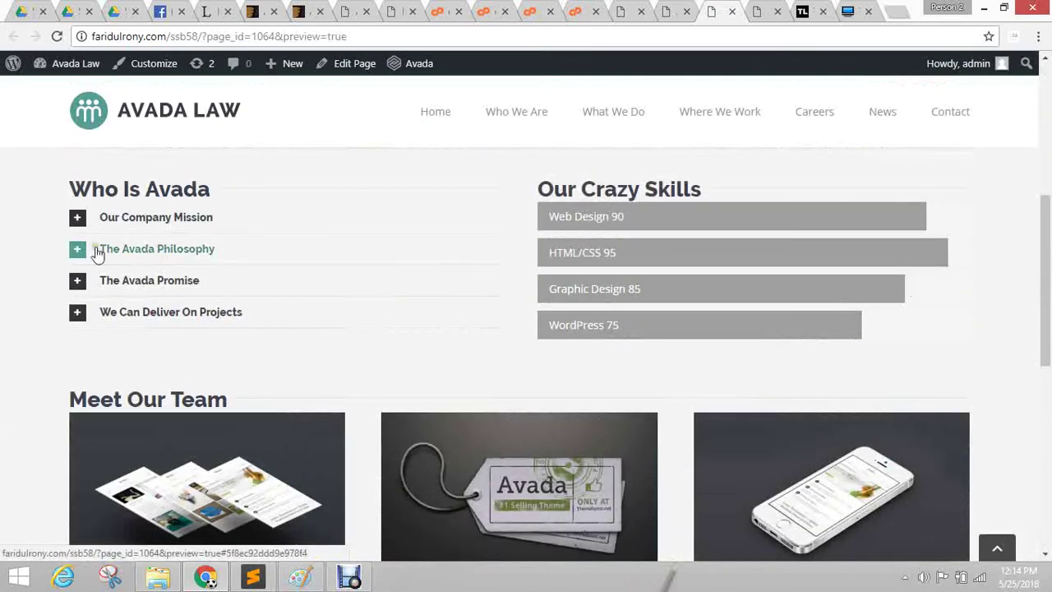
scroll(375, 379, down, 1)
scroll(378, 374, up, 10)
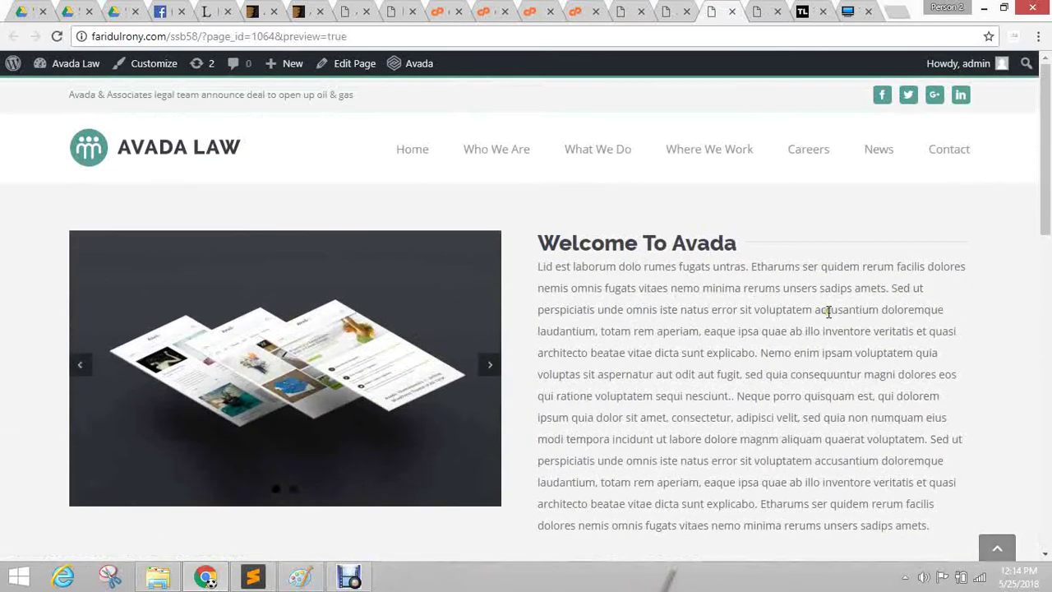
scroll(612, 350, down, 15)
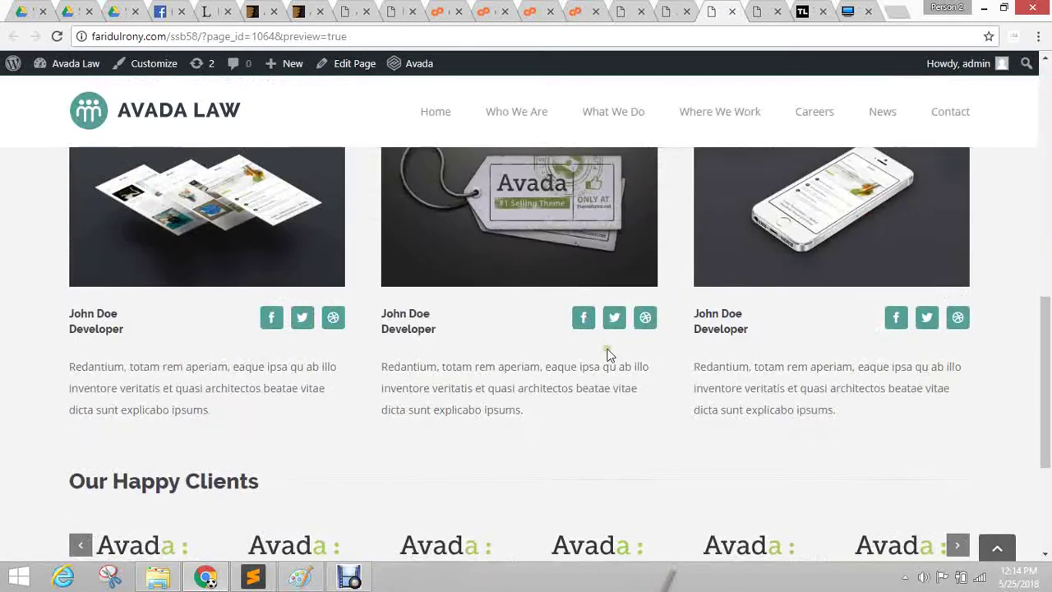
scroll(627, 346, up, 15)
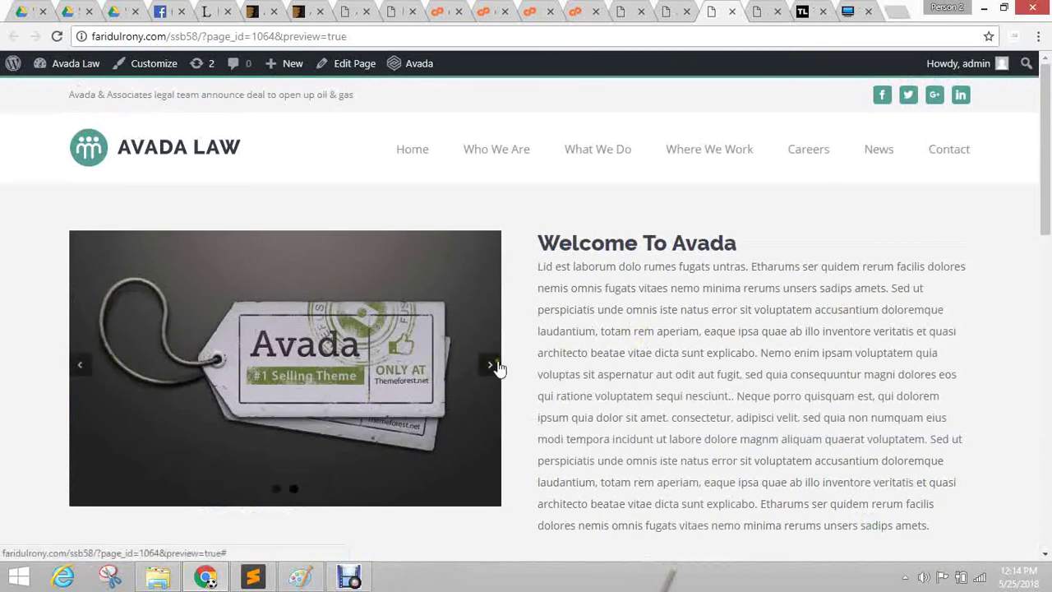
click(732, 11)
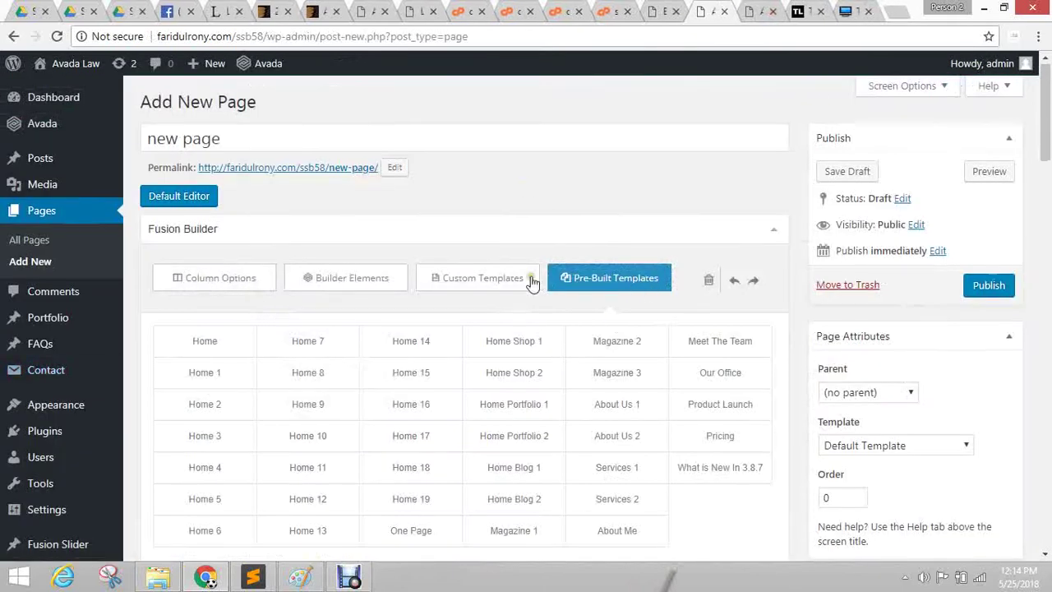
View the page content as raw shortcodes in the Default Editor, then return to Fusion Page Builder.
scroll(179, 376, down, 5)
scroll(209, 359, up, 6)
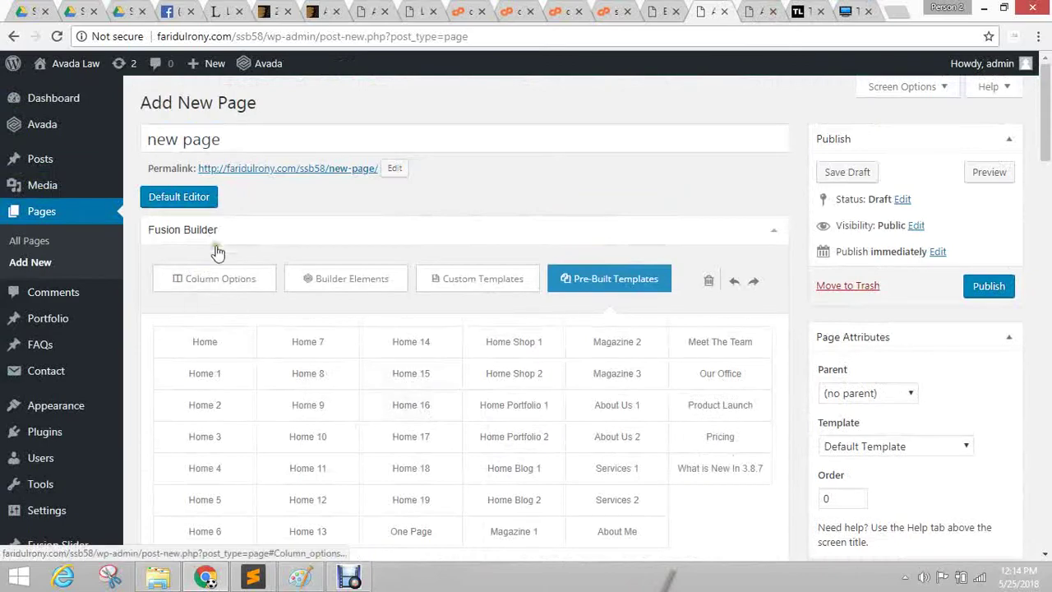
click(171, 202)
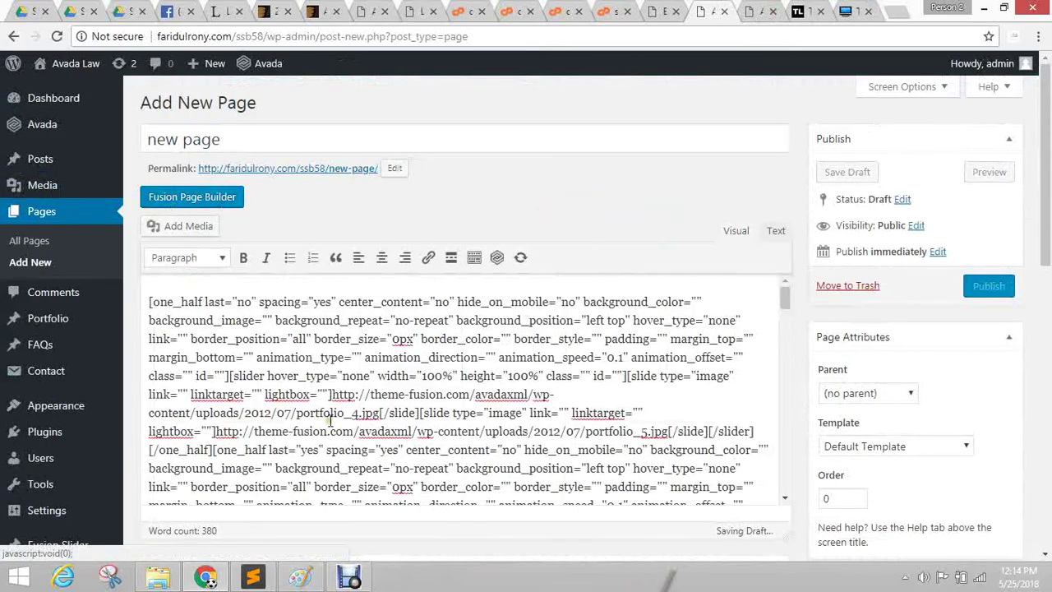
scroll(329, 354, down, 10)
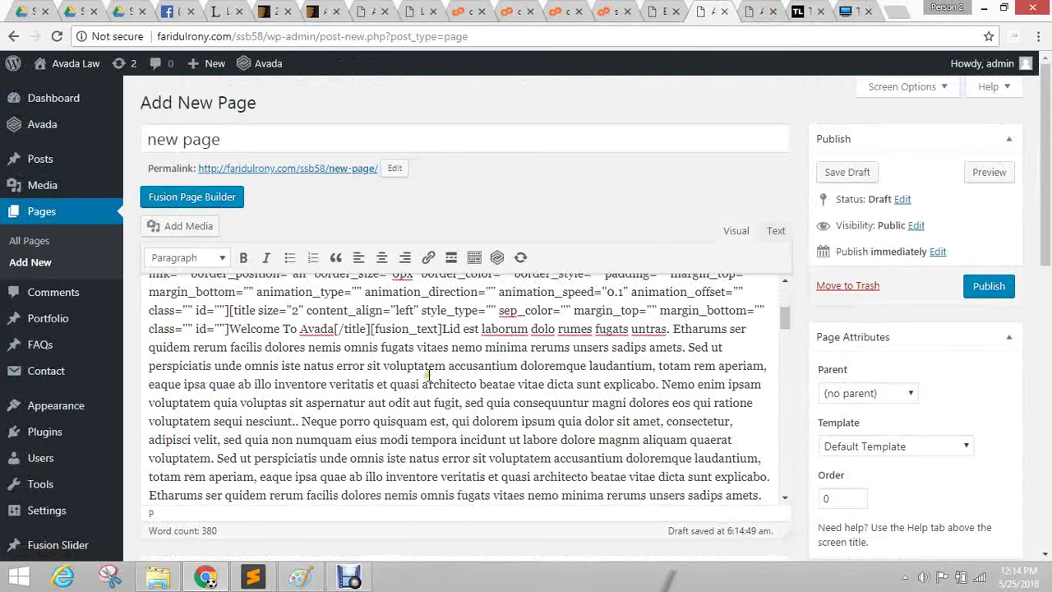
scroll(297, 355, down, 6)
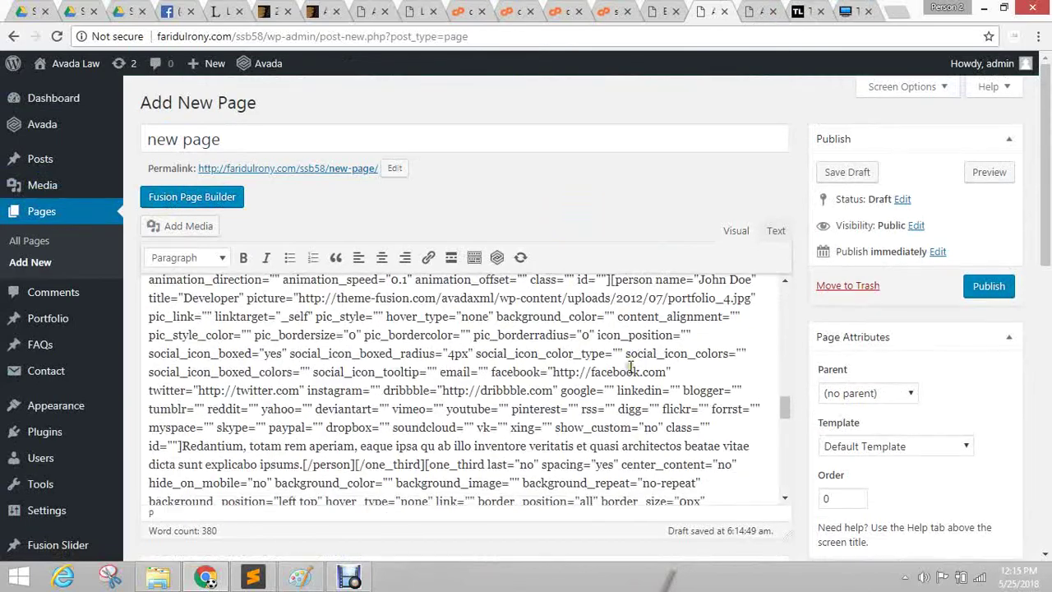
scroll(288, 345, up, 3)
click(175, 197)
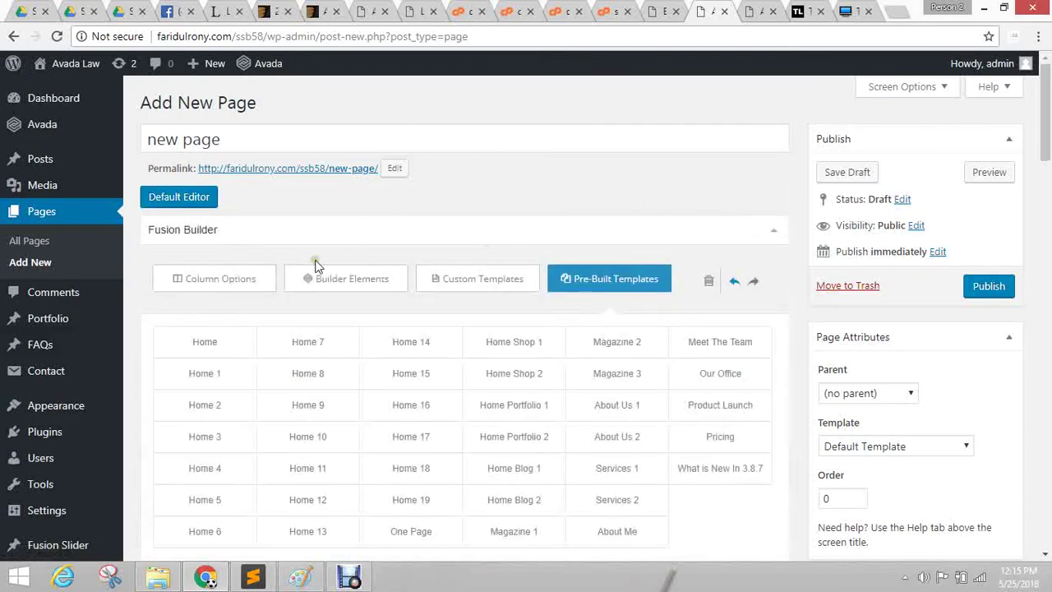
Delete the Welcome To Avada element from the right column.
click(185, 279)
scroll(604, 229, down, 2)
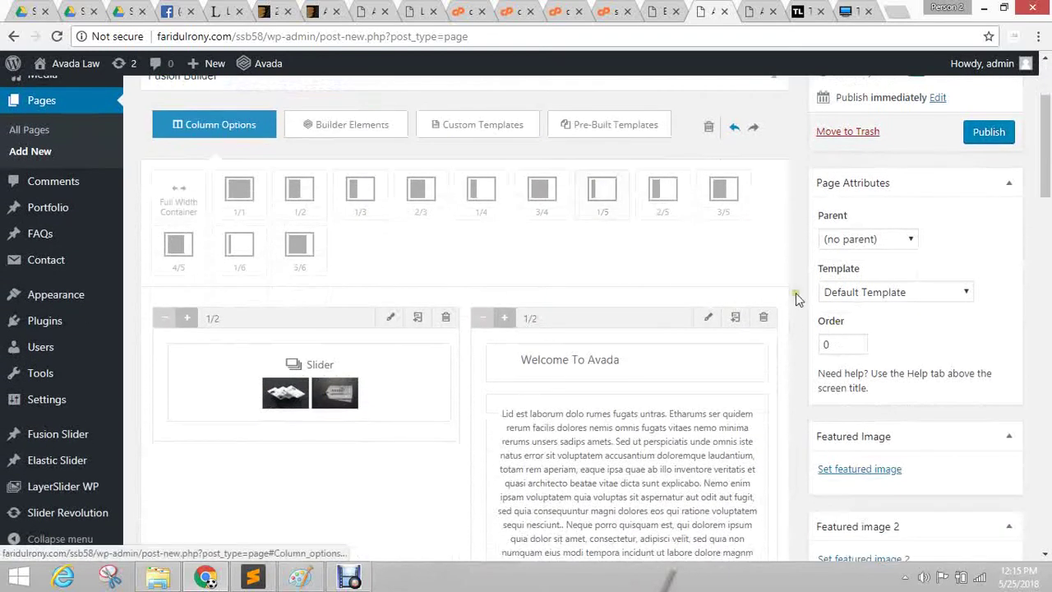
click(763, 317)
Delete Who is Avada, the Our Crazy Skills and Slider columns, a separator, and the Meet Our Team heading.
click(764, 317)
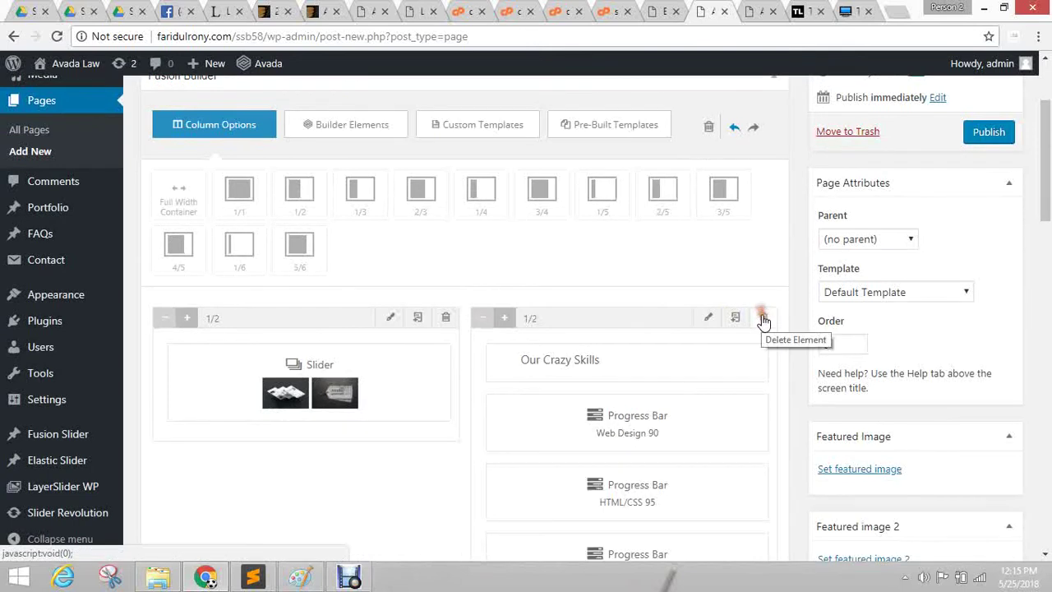
click(764, 318)
click(447, 317)
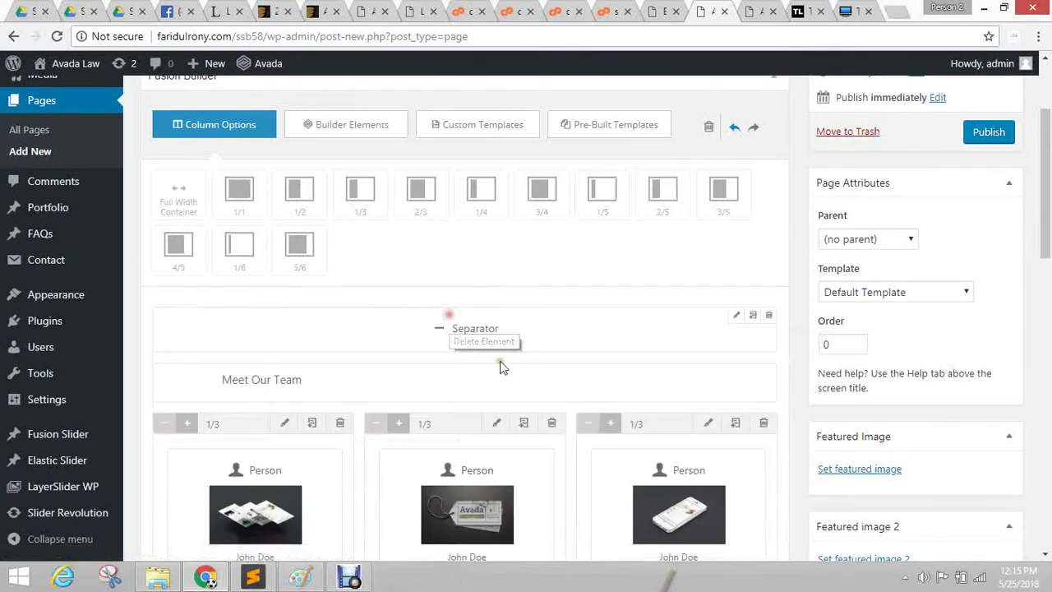
click(767, 317)
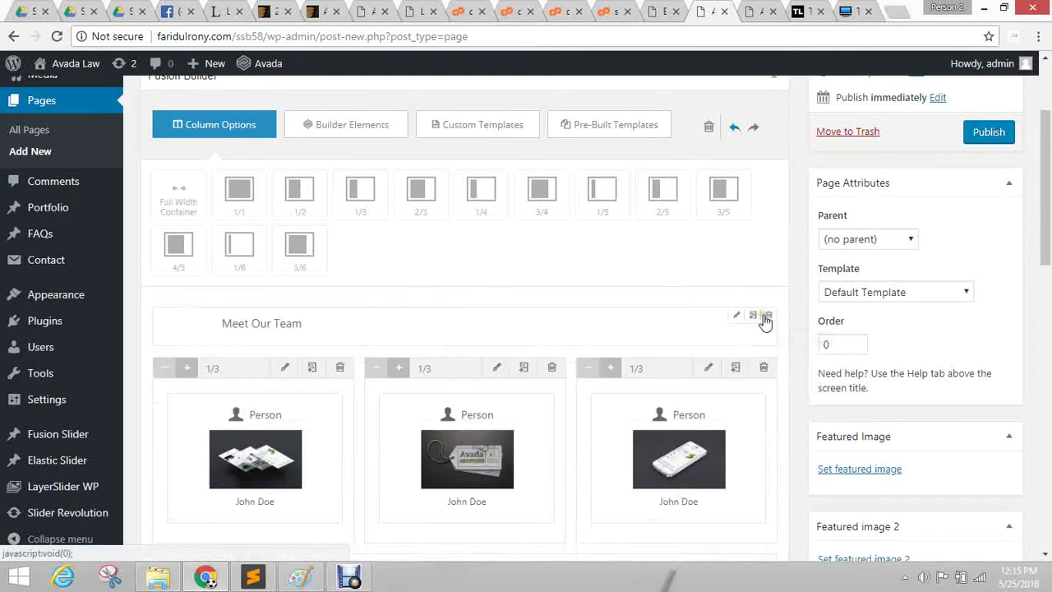
click(766, 317)
Delete the three team member columns, the separator, the Our Happy Clients heading and the image carousel.
click(763, 317)
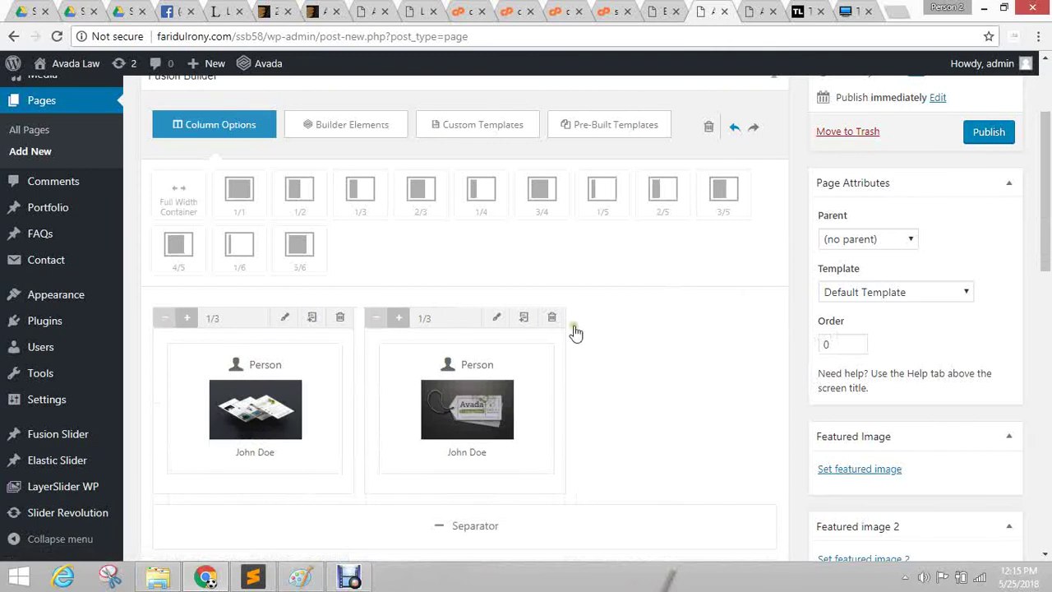
click(552, 318)
click(340, 317)
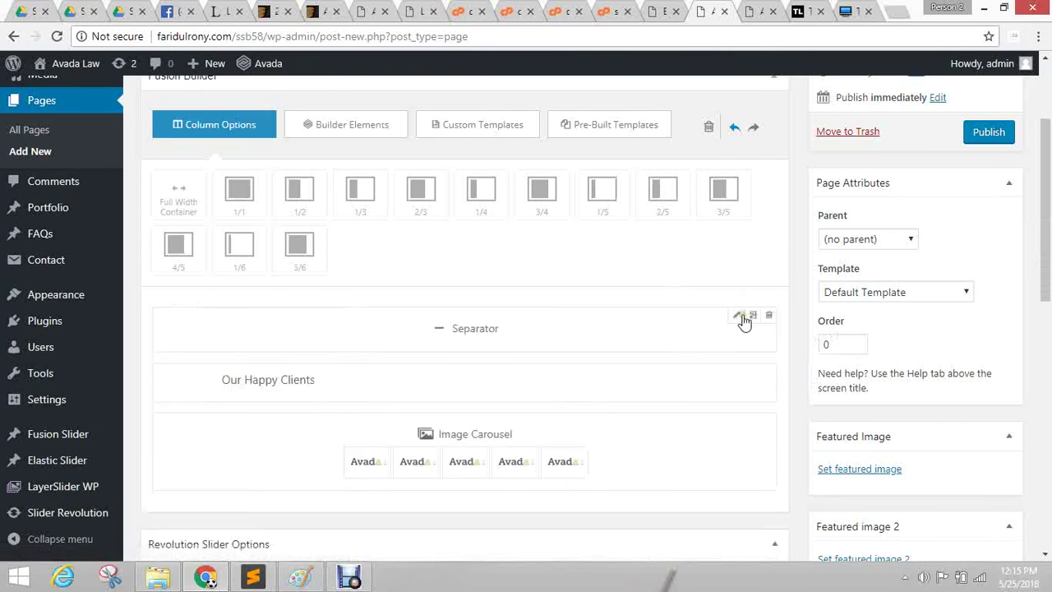
click(769, 318)
click(768, 317)
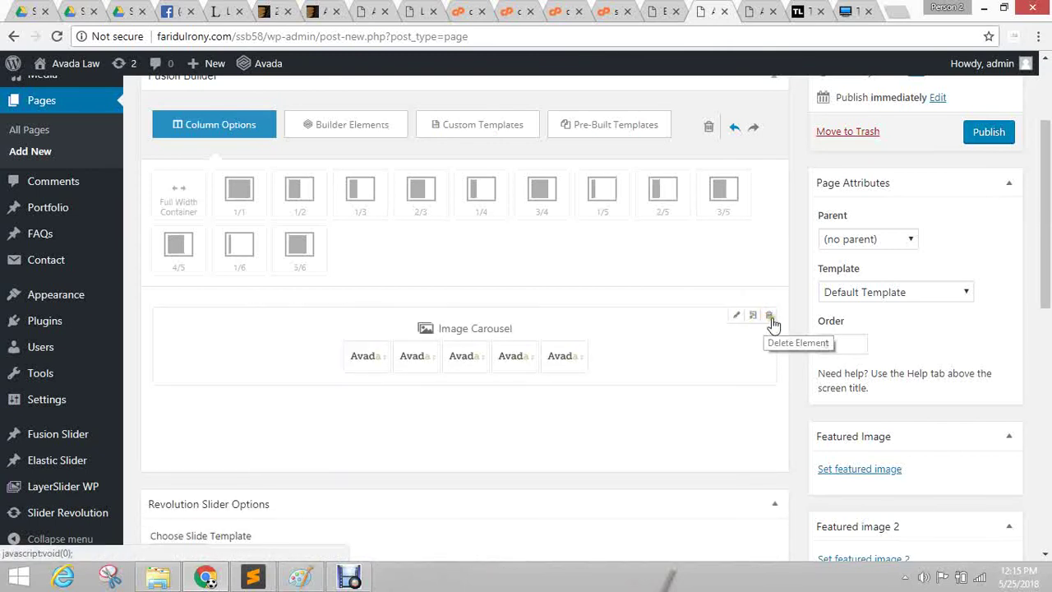
click(769, 318)
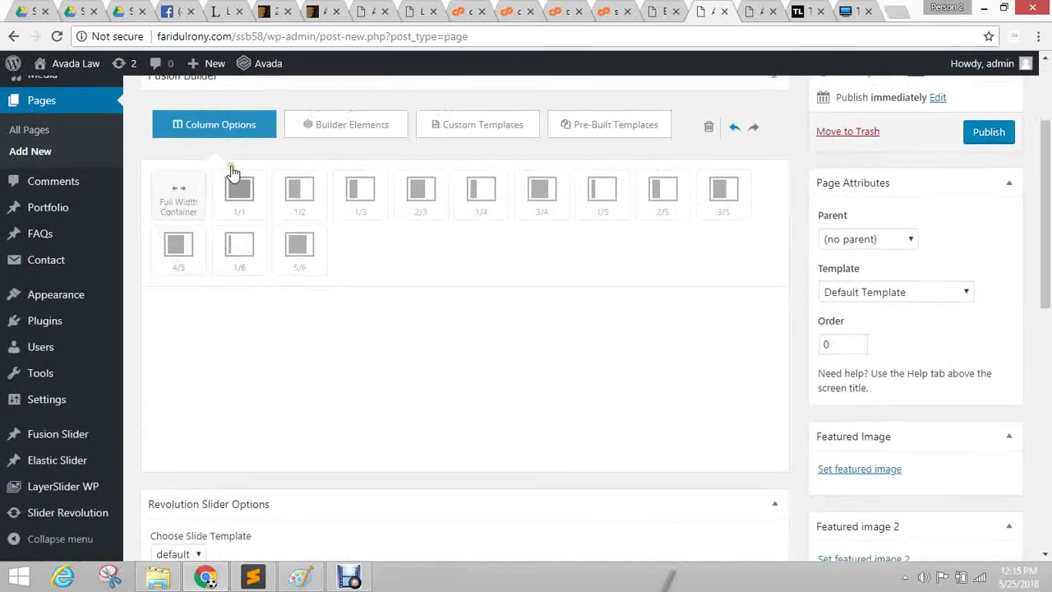
Add a Full Width Container and a 1/1 column, dragging the column toward the container.
click(175, 192)
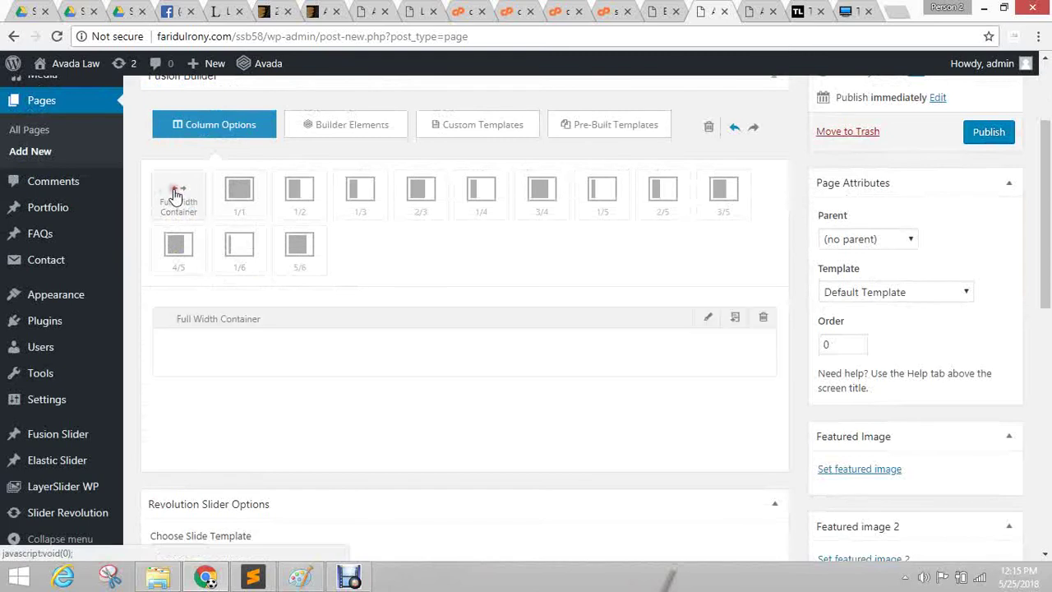
click(241, 197)
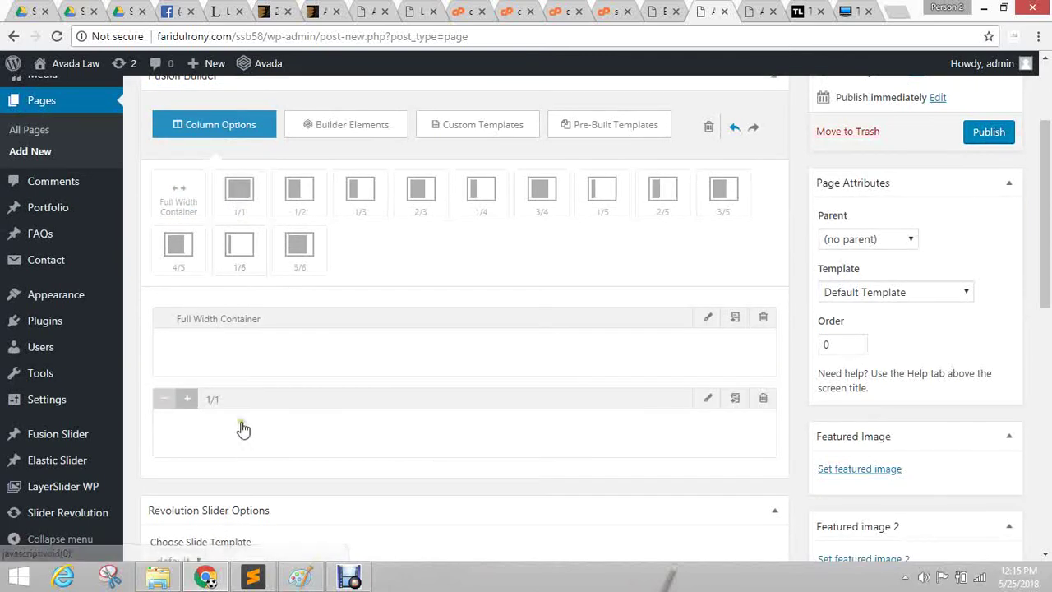
drag(294, 400, 243, 344)
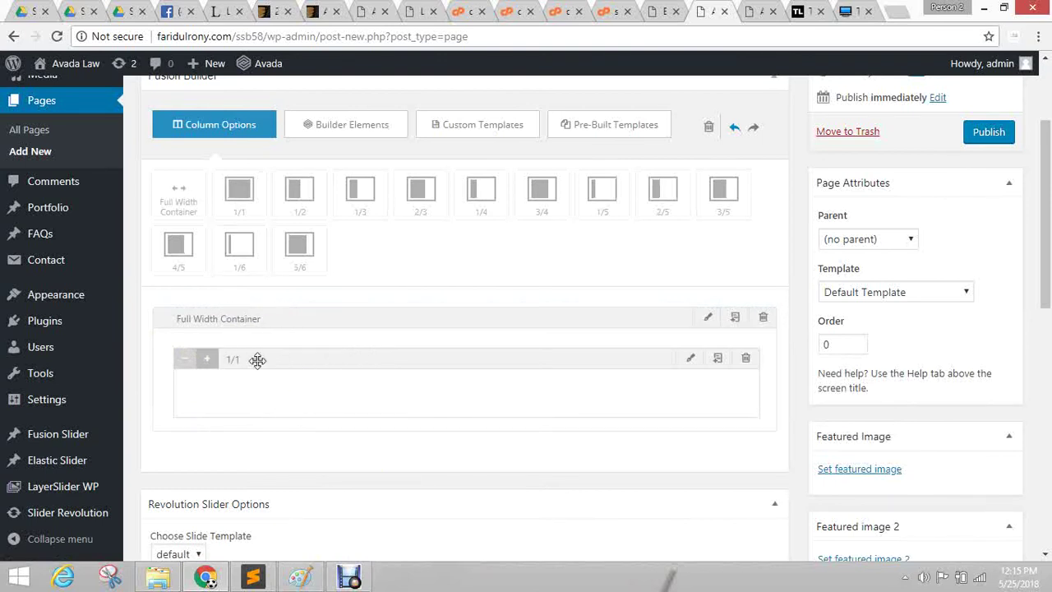
drag(331, 362, 227, 452)
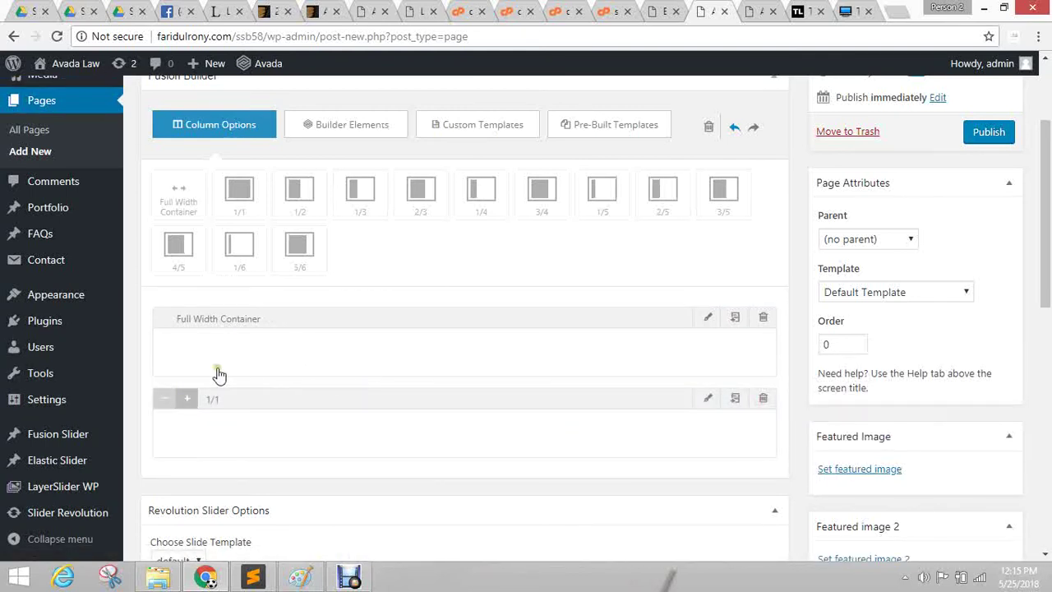
Drag a Text Block from Builder Elements into the Full Width Container.
click(337, 132)
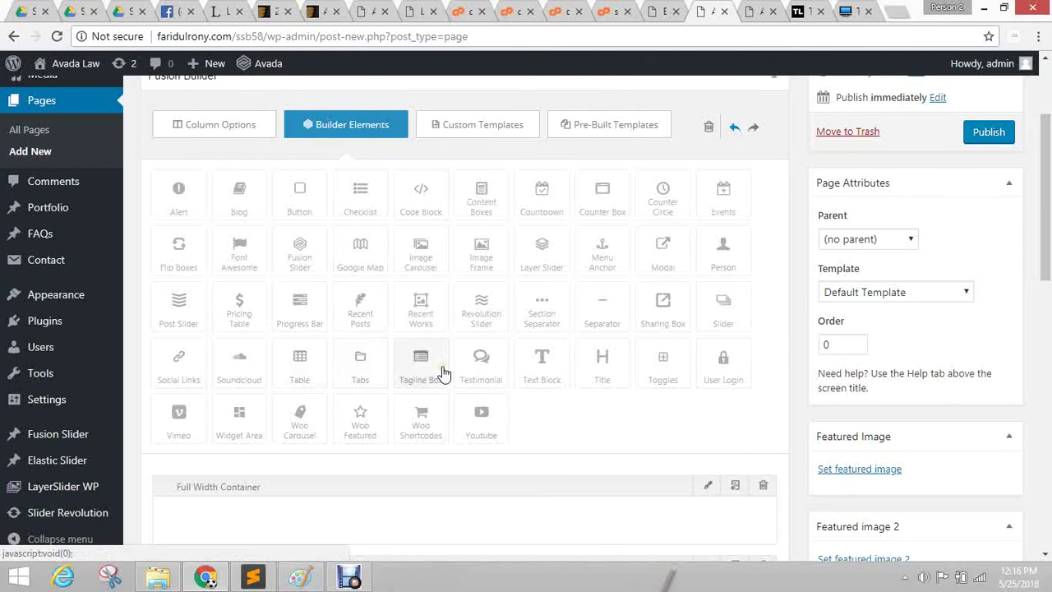
click(545, 367)
scroll(606, 336, down, 3)
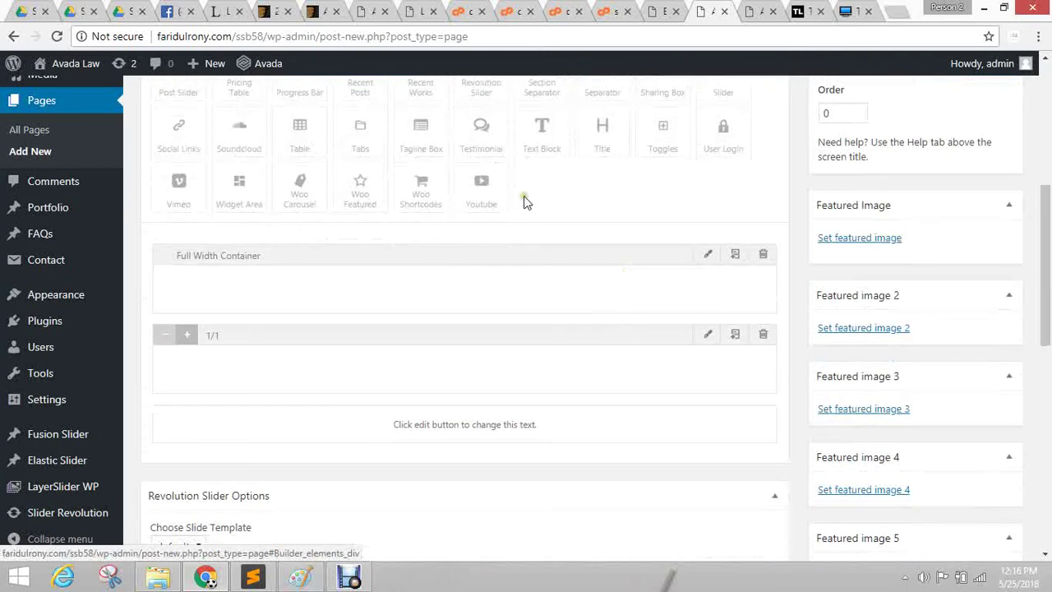
drag(538, 132, 429, 297)
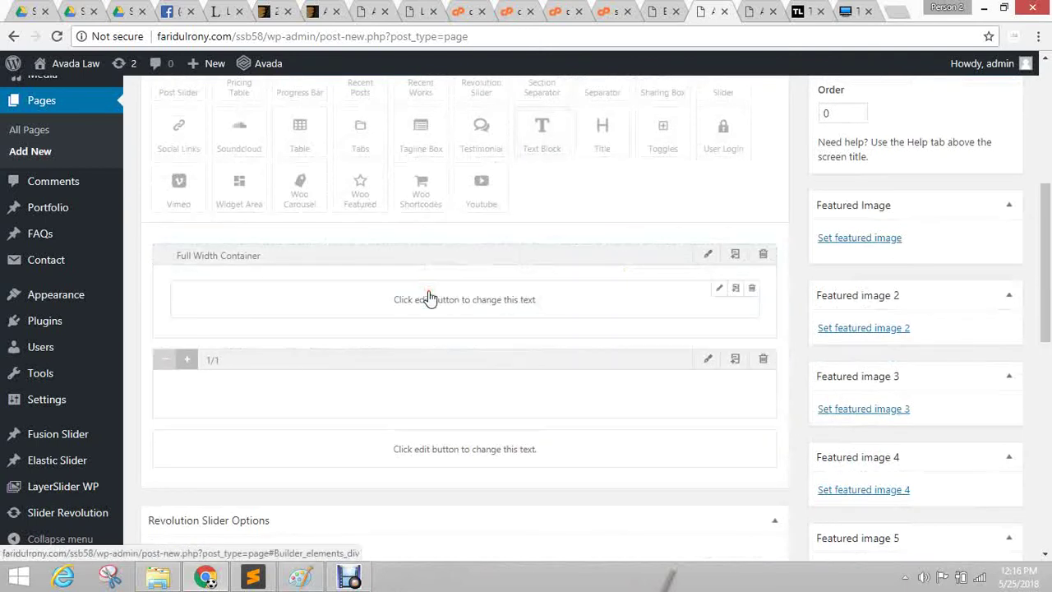
click(483, 300)
click(496, 301)
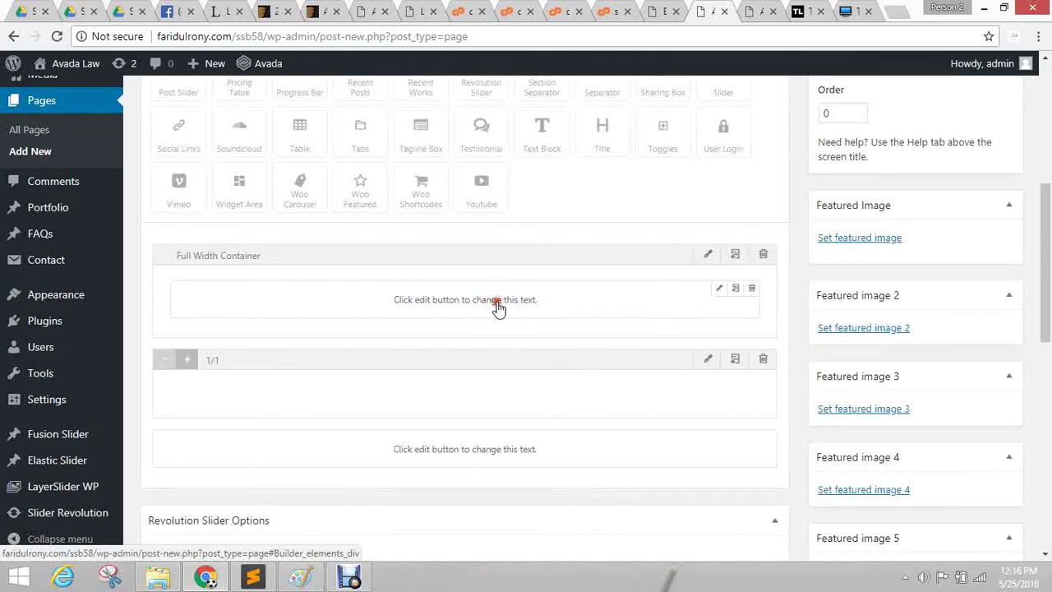
Replace the Text Block's placeholder with a pasted Lorem ipsum paragraph and save it.
click(718, 290)
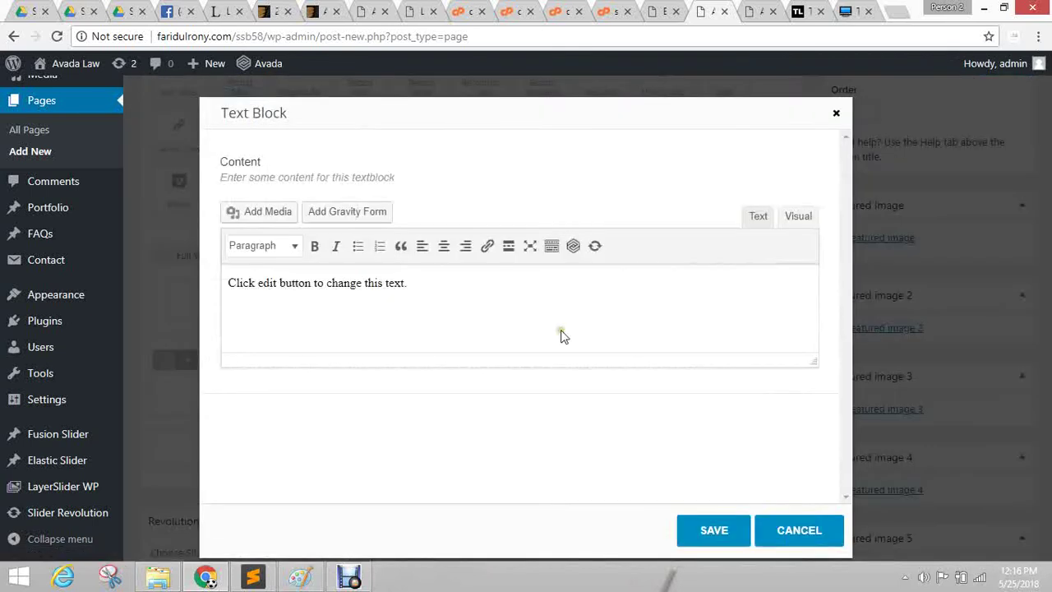
click(371, 302)
click(458, 296)
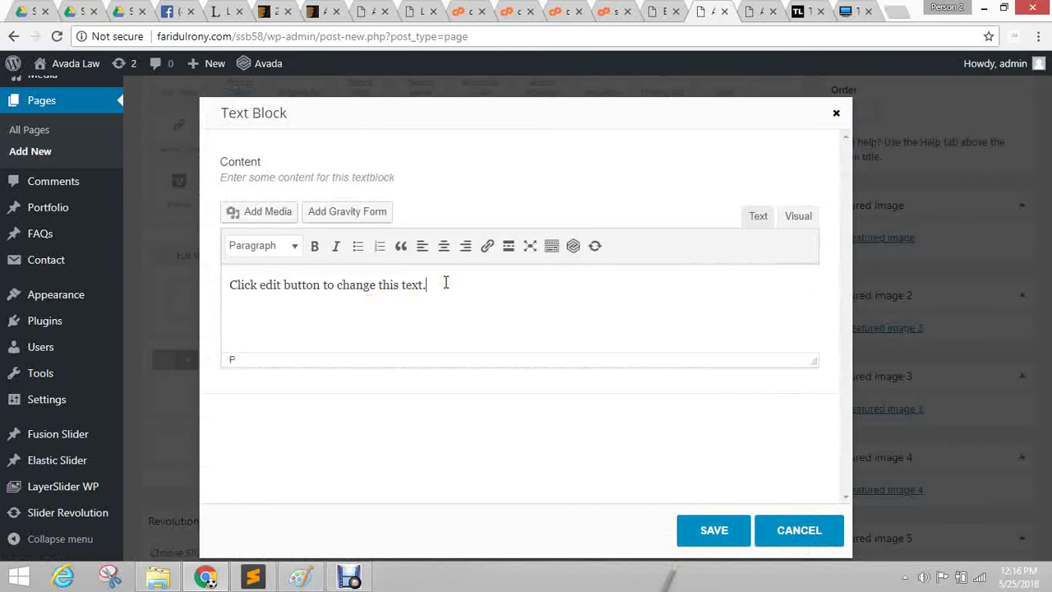
key(ctrl+a)
key(ctrl+v)
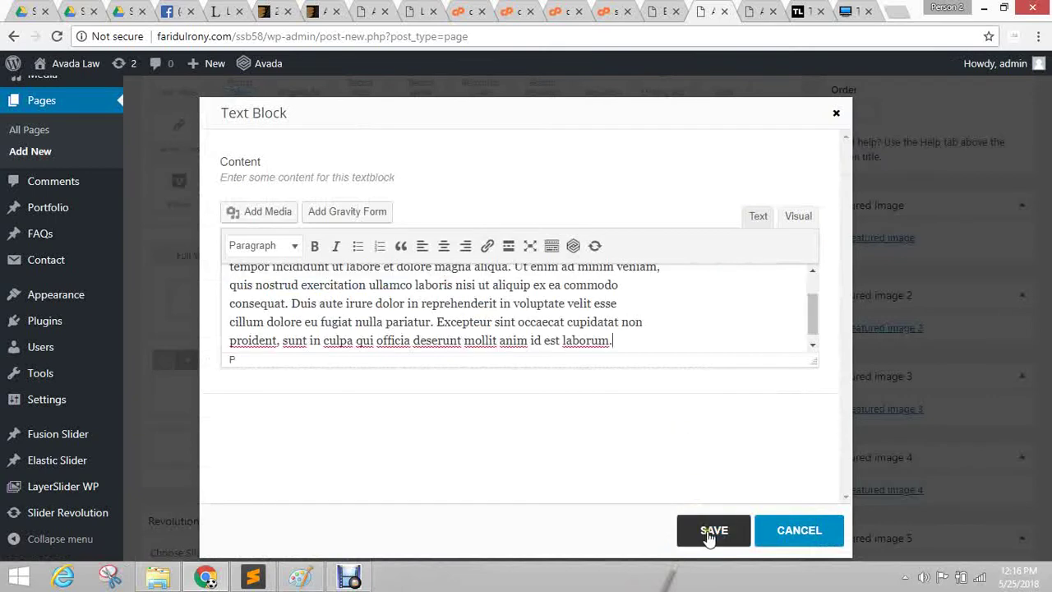
click(646, 319)
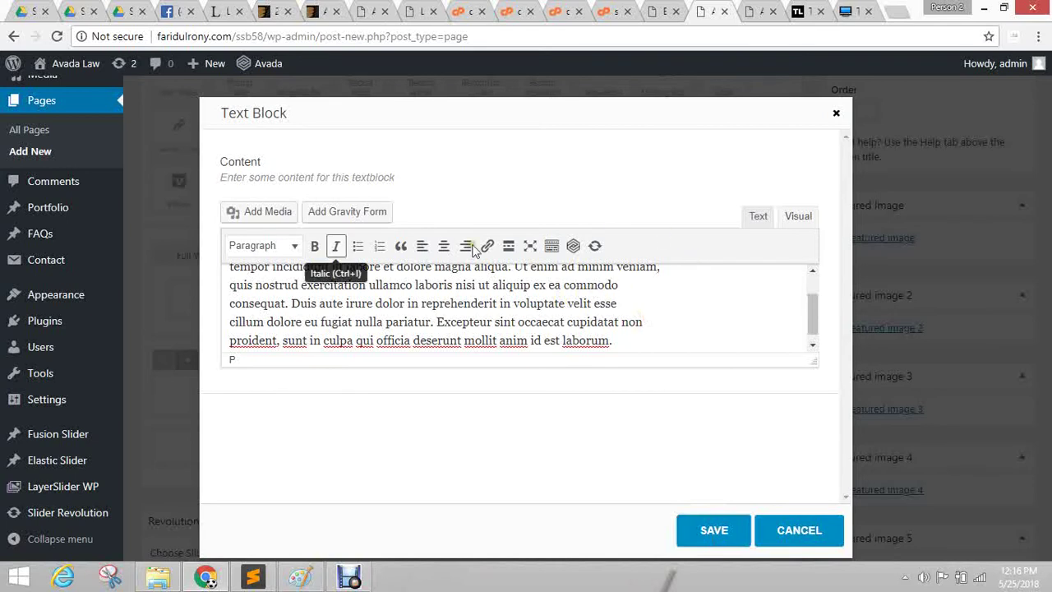
click(651, 329)
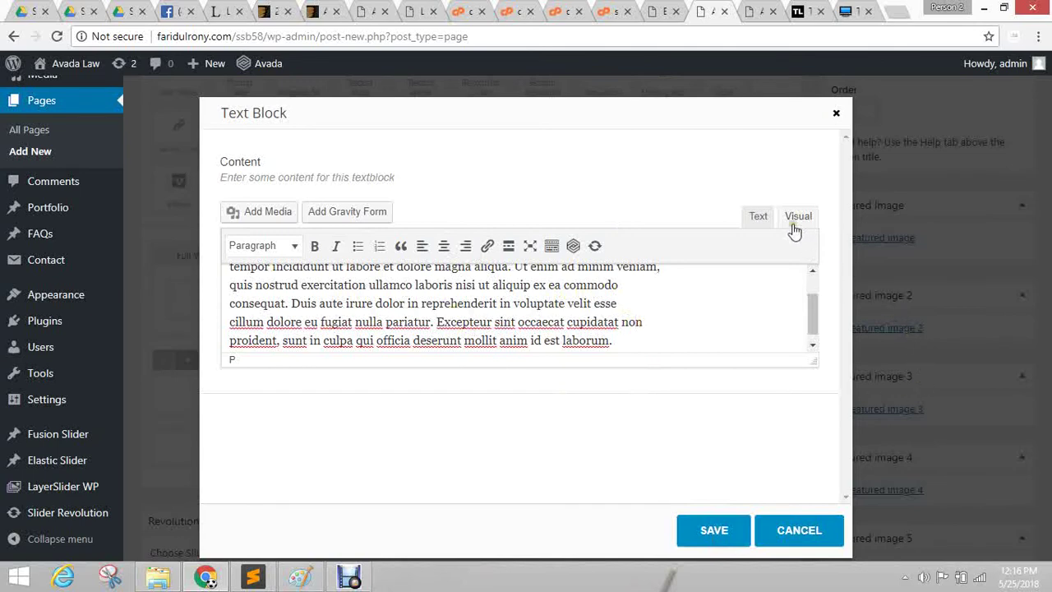
click(758, 216)
click(797, 216)
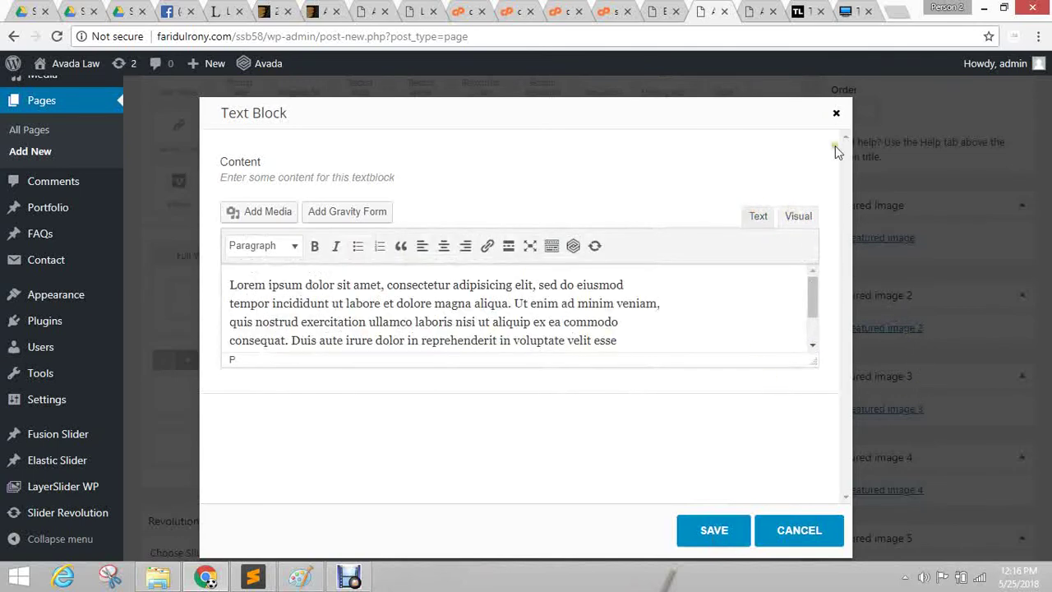
click(721, 533)
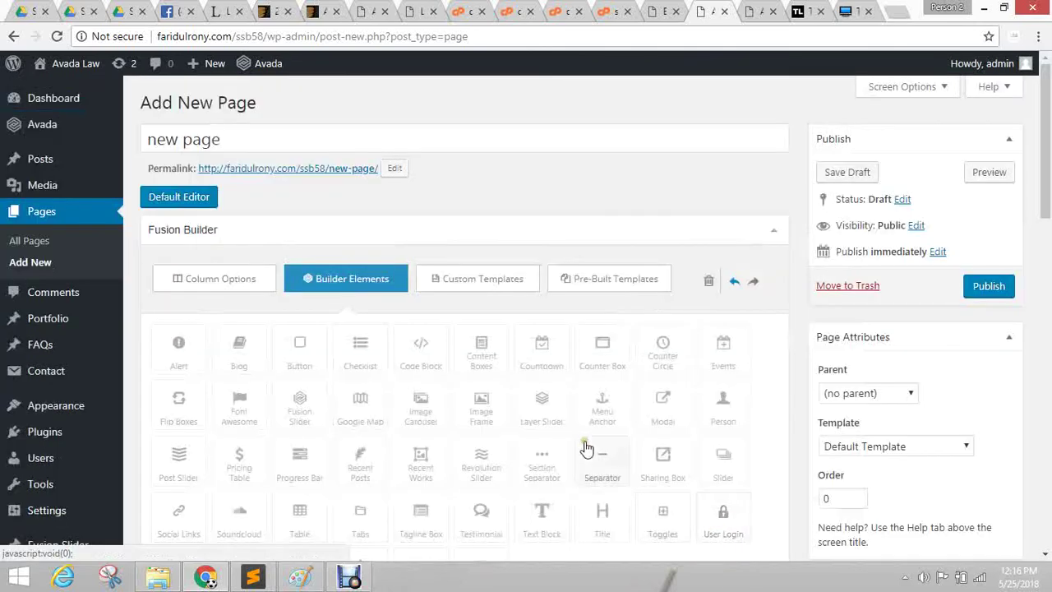
In the Default Editor, clear the shortcode text, paste Lorem ipsum, then delete it again.
click(172, 198)
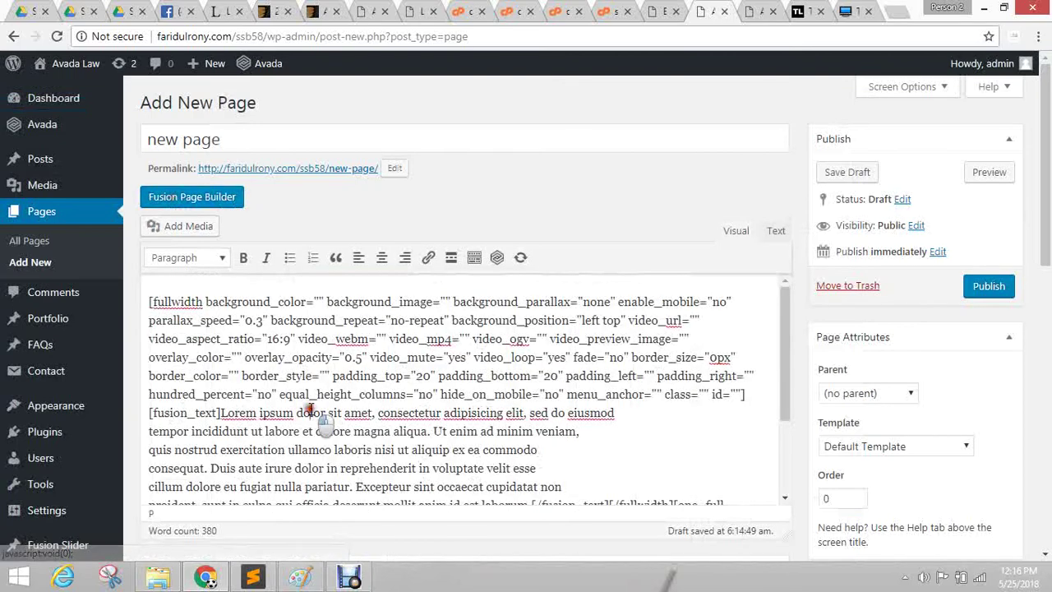
key(ctrl+a)
key(BackSpace)
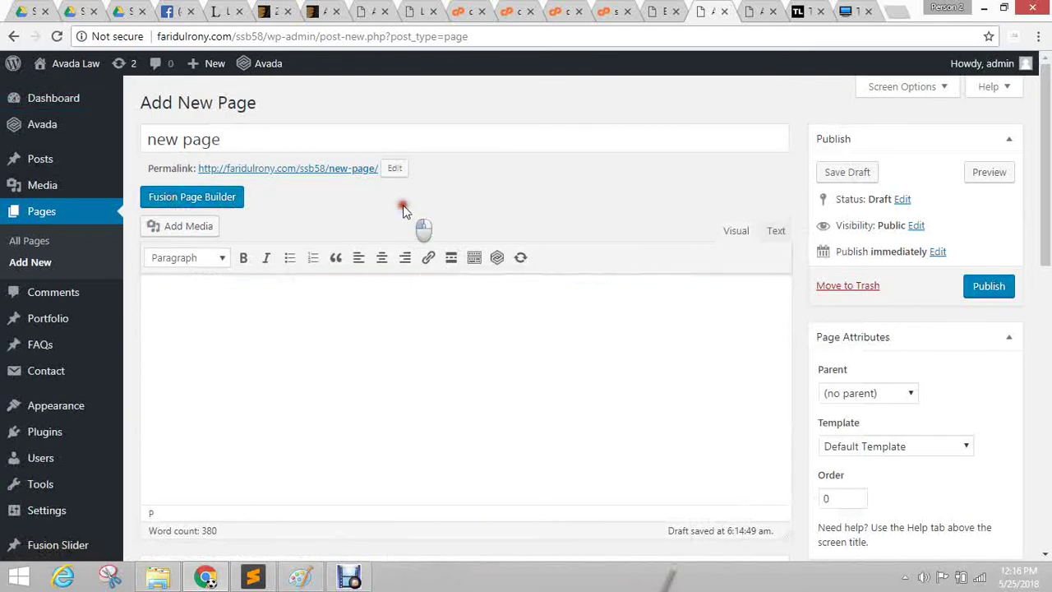
key(ctrl+v)
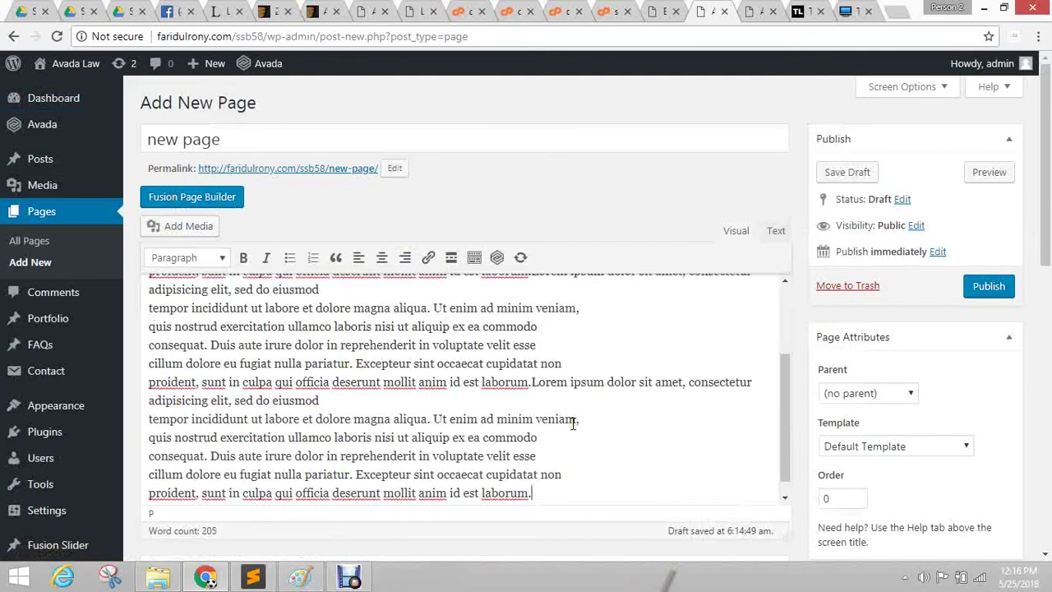
key(ctrl+a)
key(BackSpace)
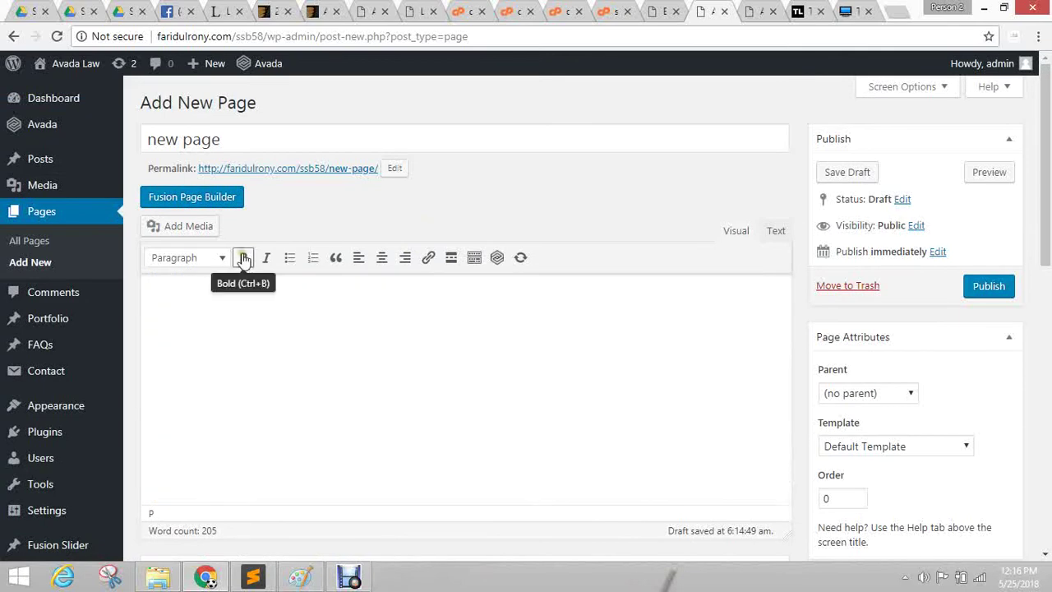
Return to Fusion Page Builder and show the Column Options layout choices.
click(206, 203)
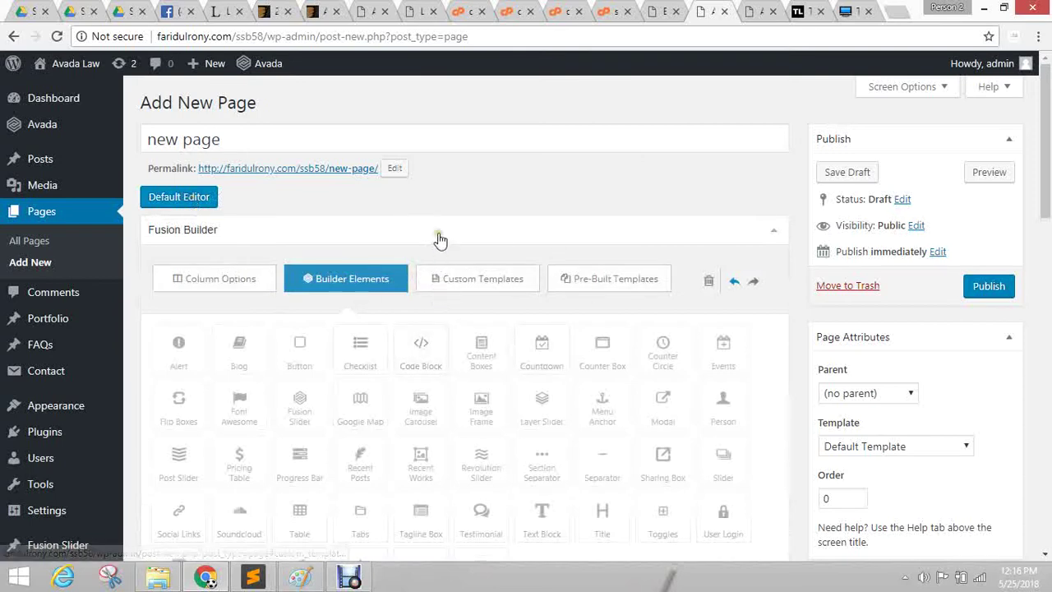
scroll(612, 420, down, 3)
scroll(458, 263, up, 2)
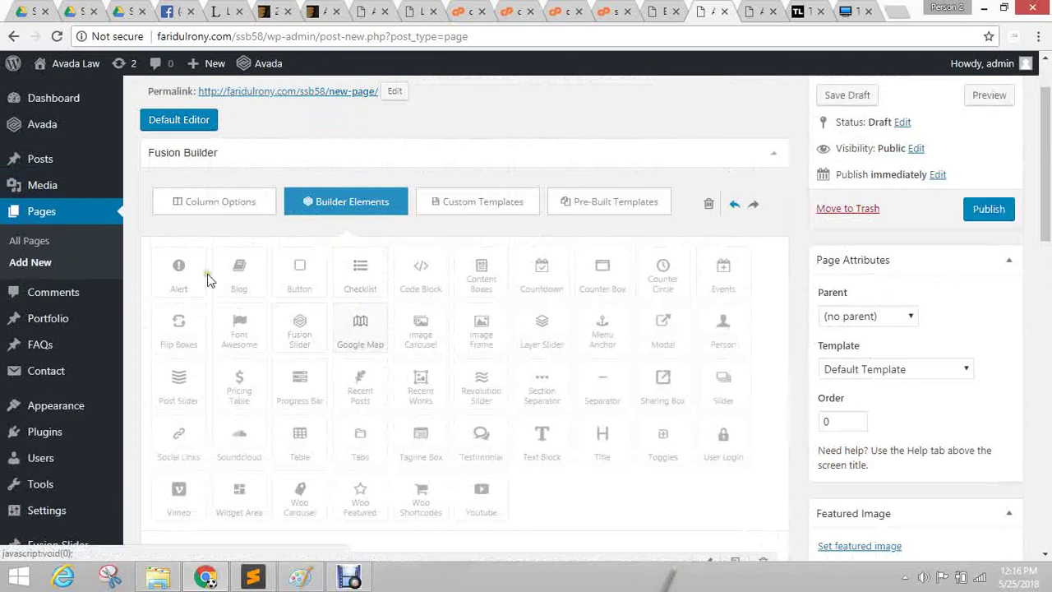
click(224, 207)
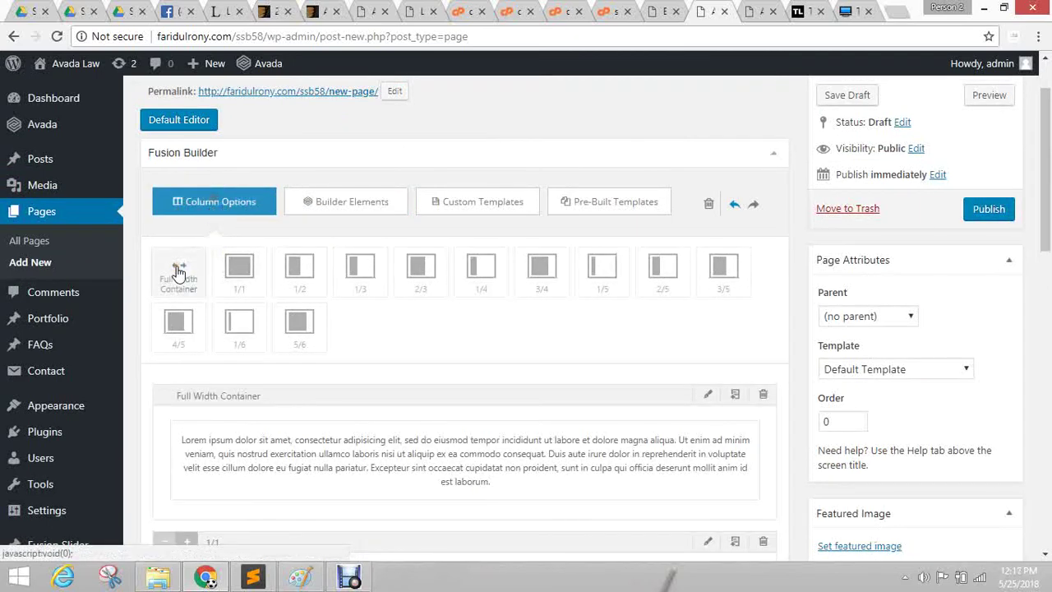
scroll(696, 301, down, 2)
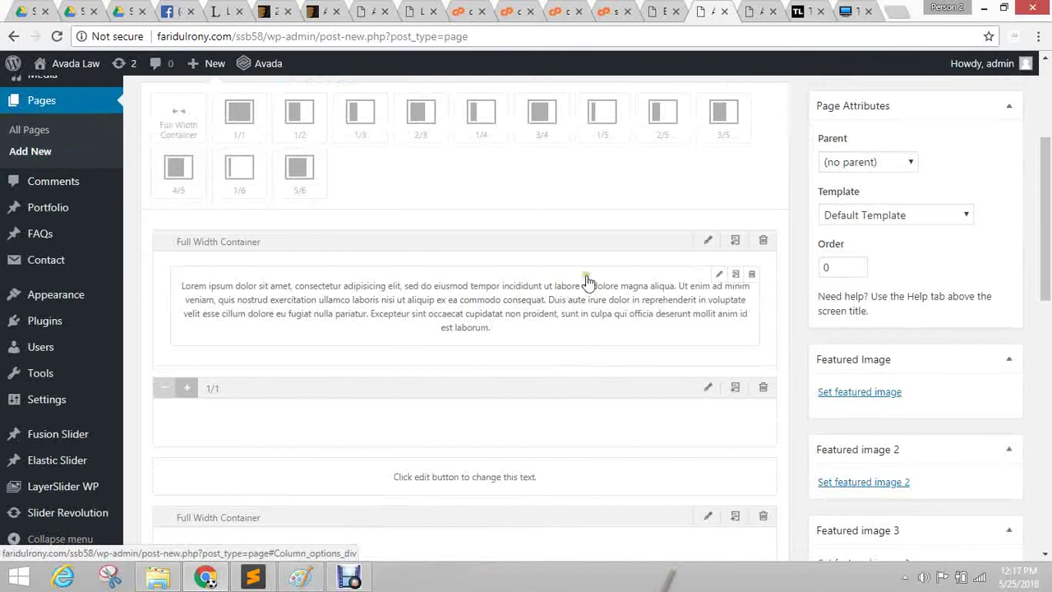
scroll(679, 407, up, 3)
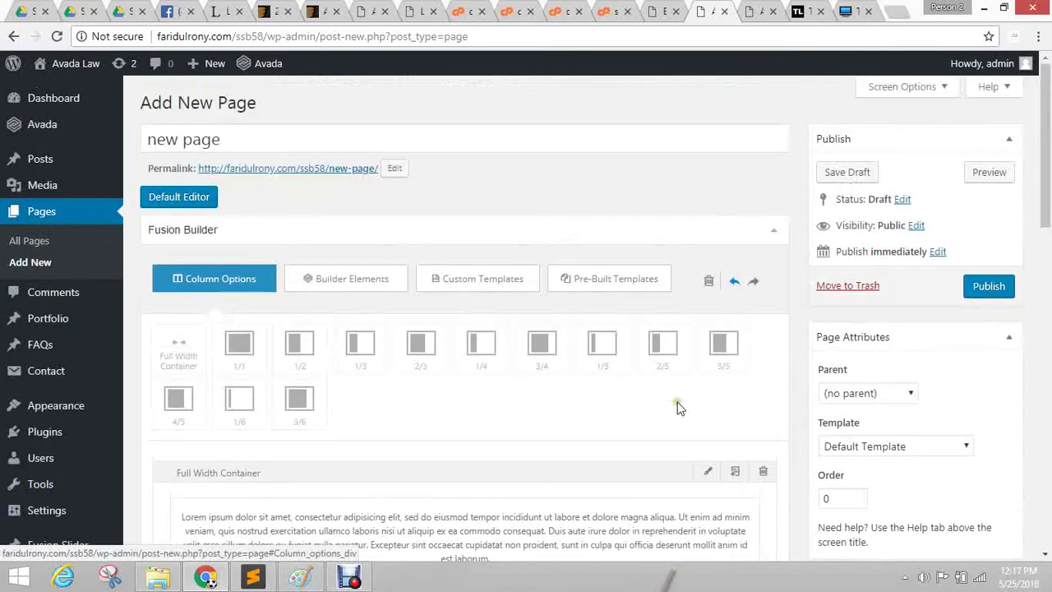
Preview the draft page on the Avada Law site, then return to the editor's containers.
click(992, 175)
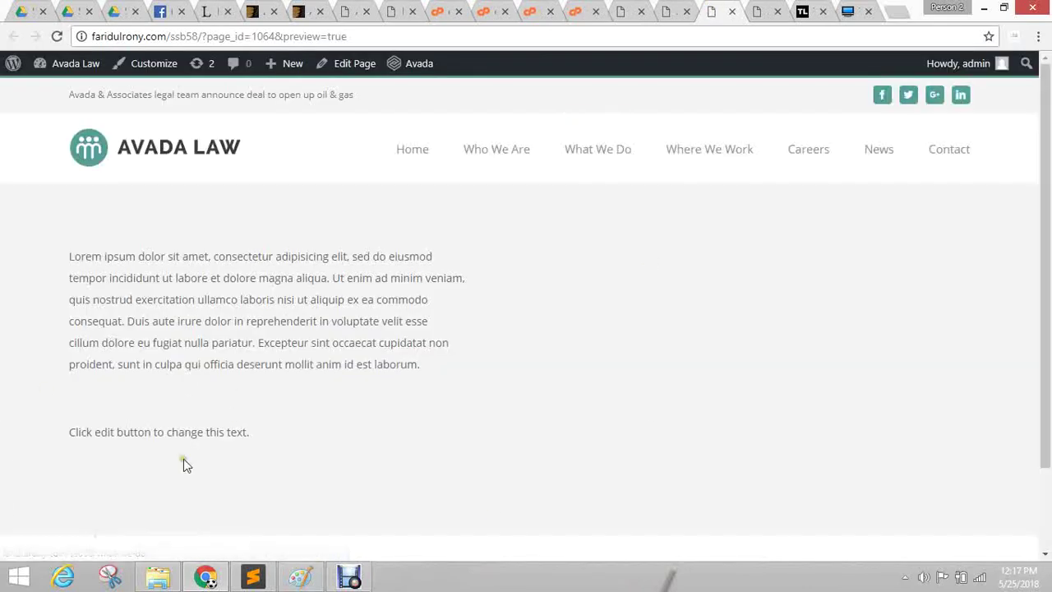
click(666, 11)
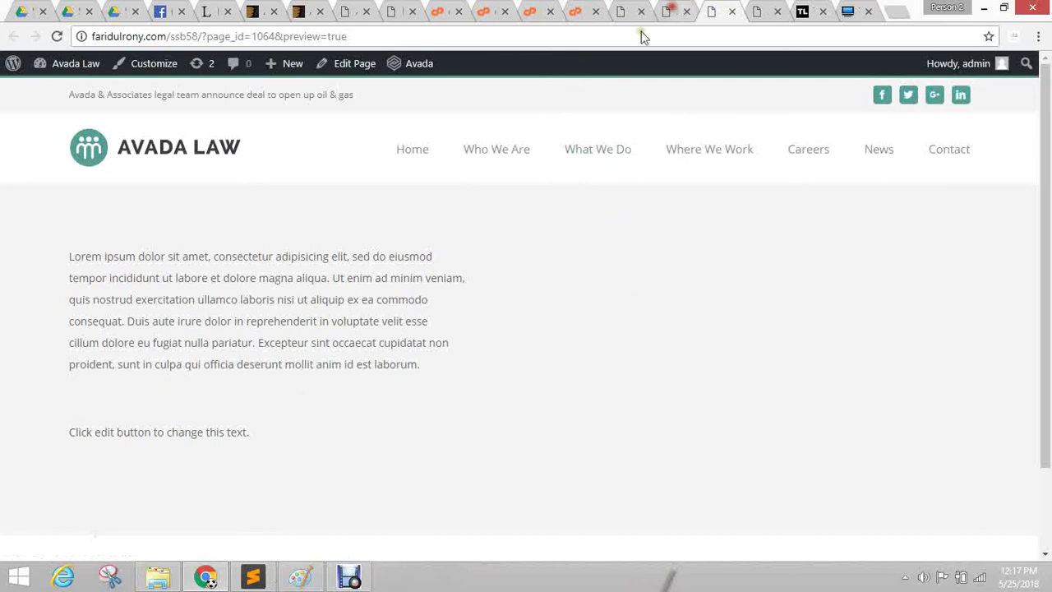
scroll(458, 381, down, 5)
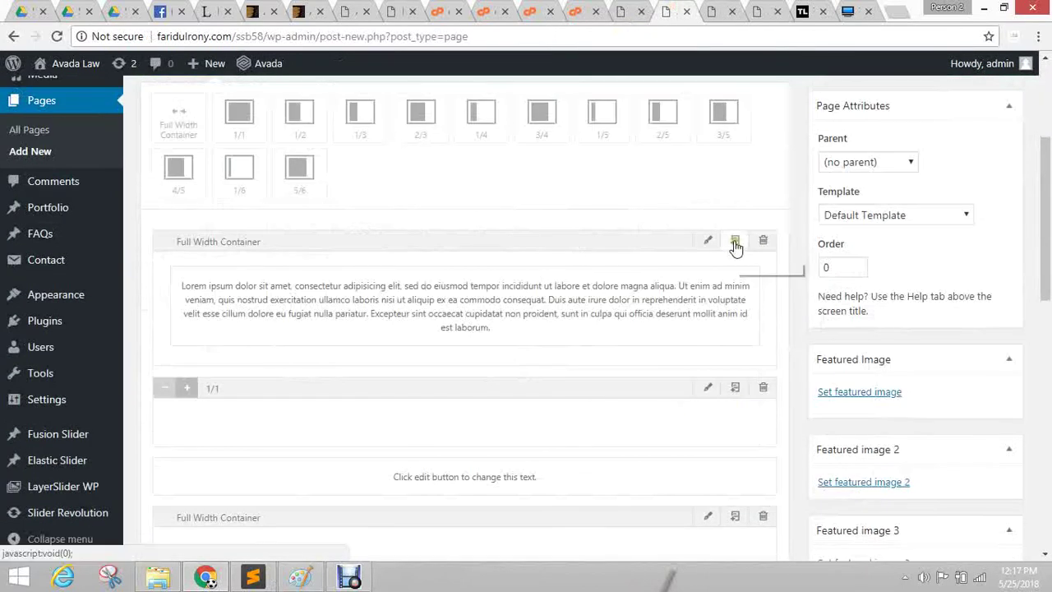
In the Text tab, remove the line breaks so the Lorem ipsum text is one continuous paragraph.
click(717, 277)
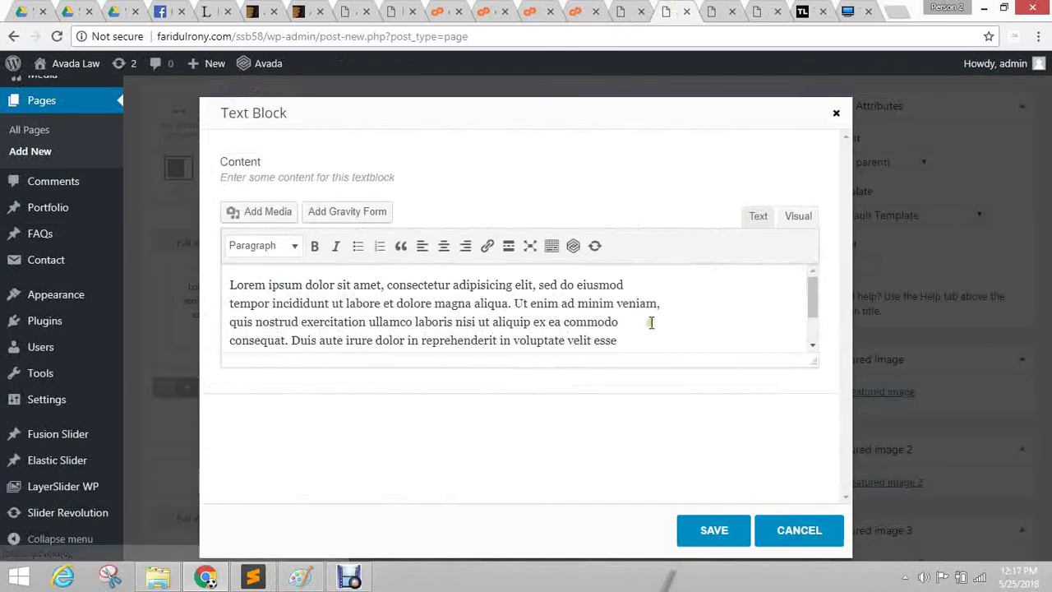
click(758, 220)
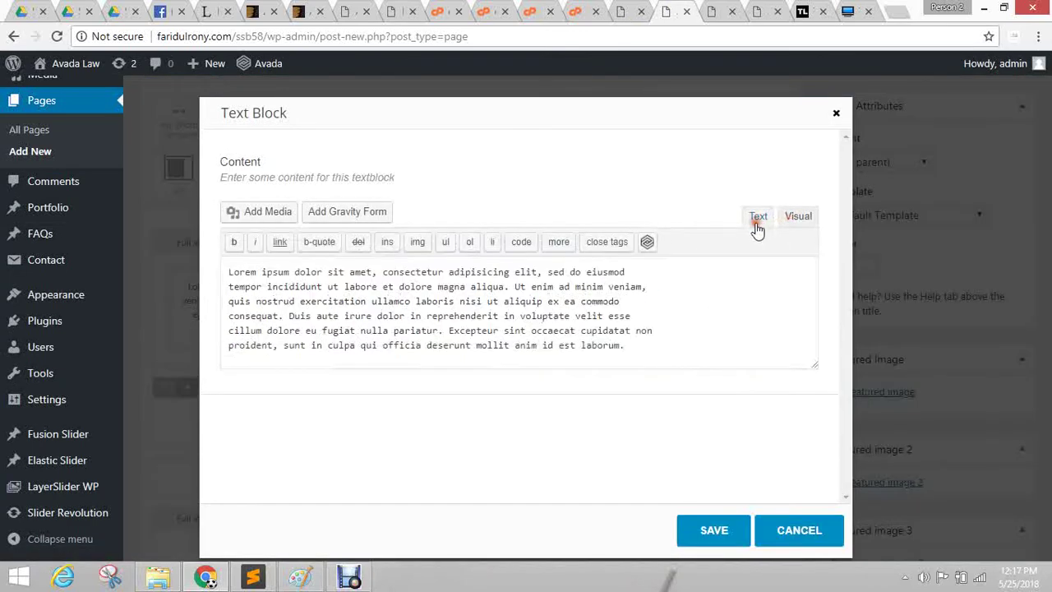
click(230, 286)
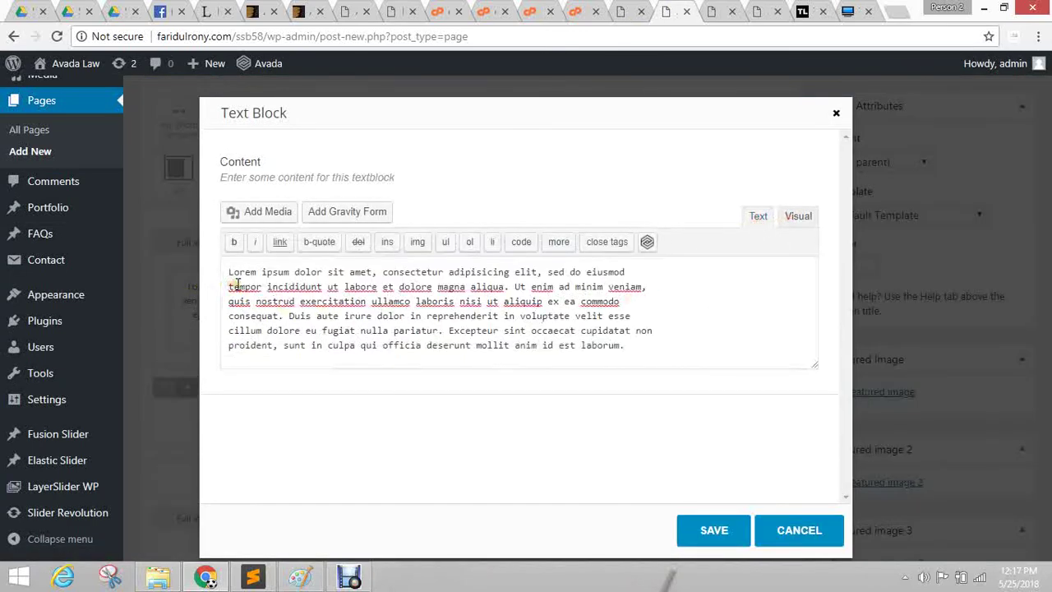
key(BackSpace)
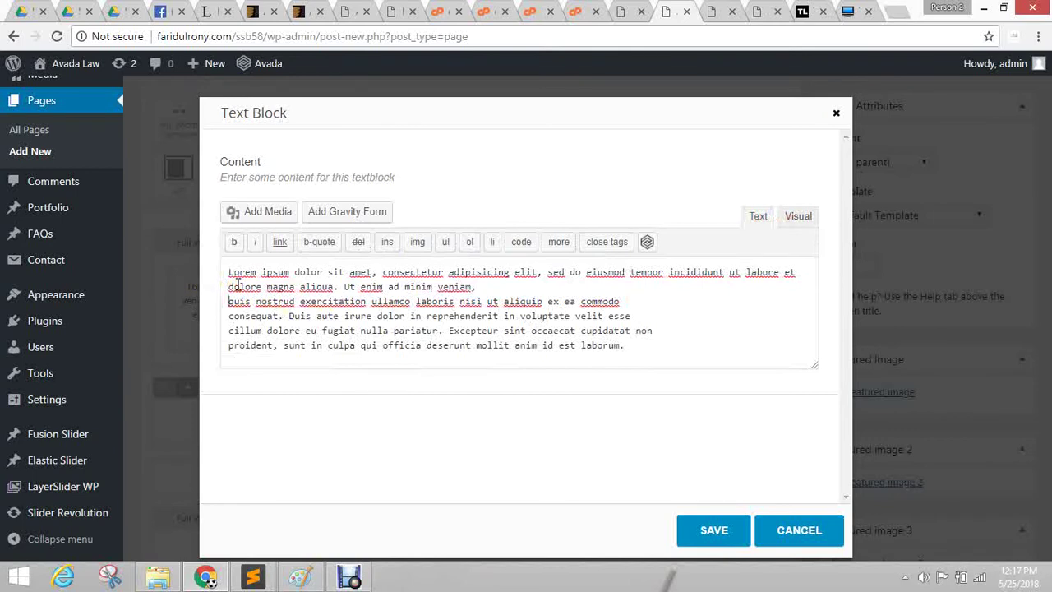
key(BackSpace)
key(Delete)
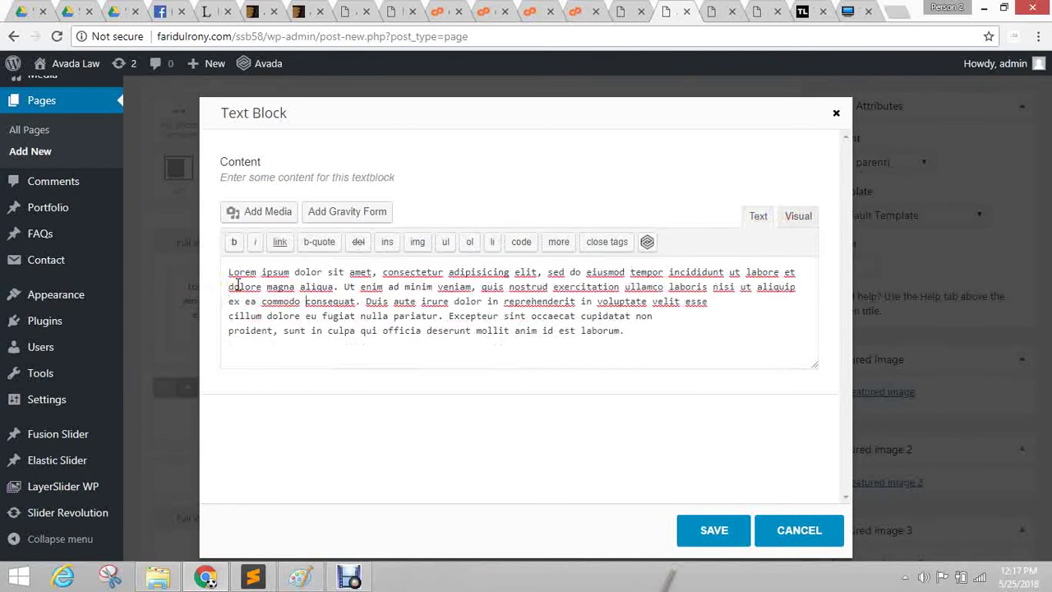
key(Down)
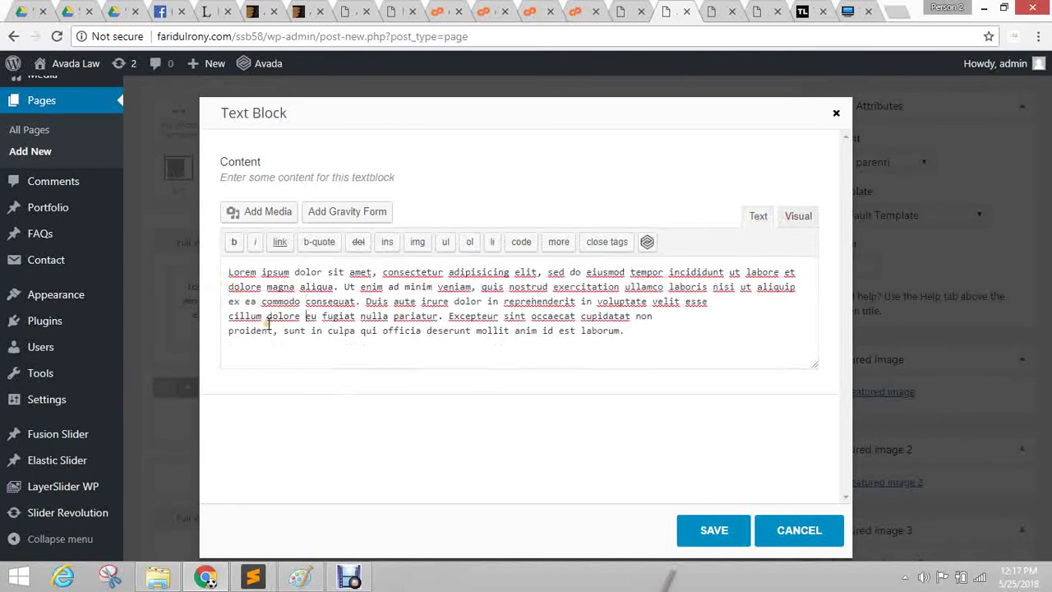
key(BackSpace)
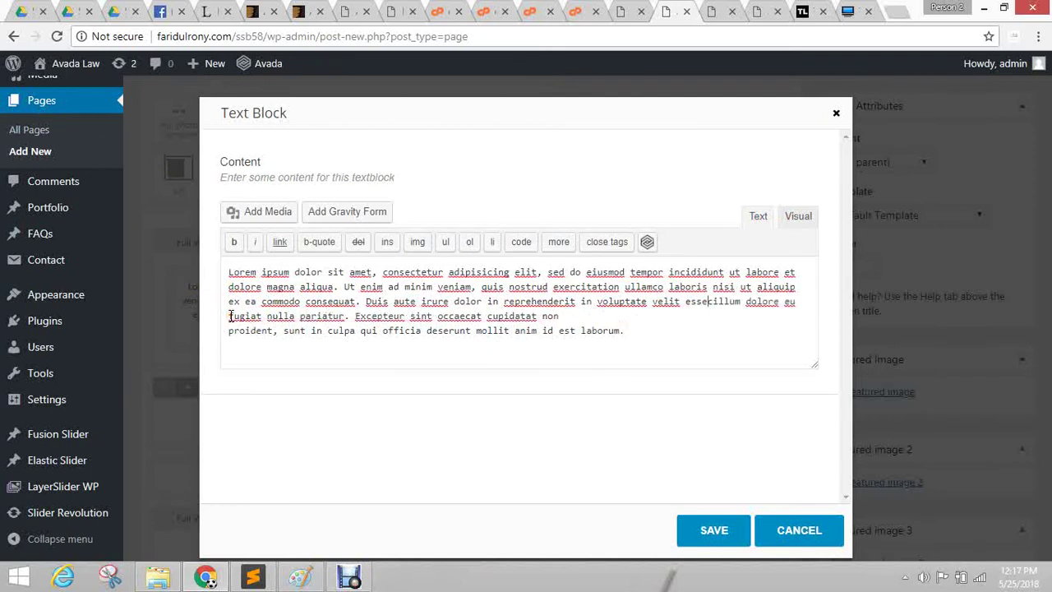
key(Delete)
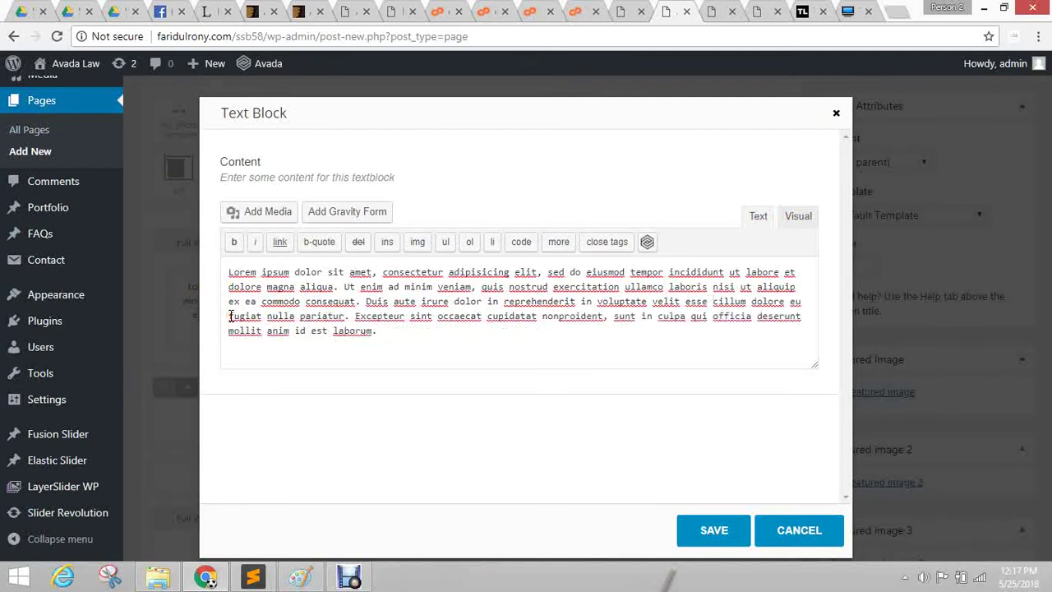
Save the reflowed text block and preview the updated page.
click(724, 533)
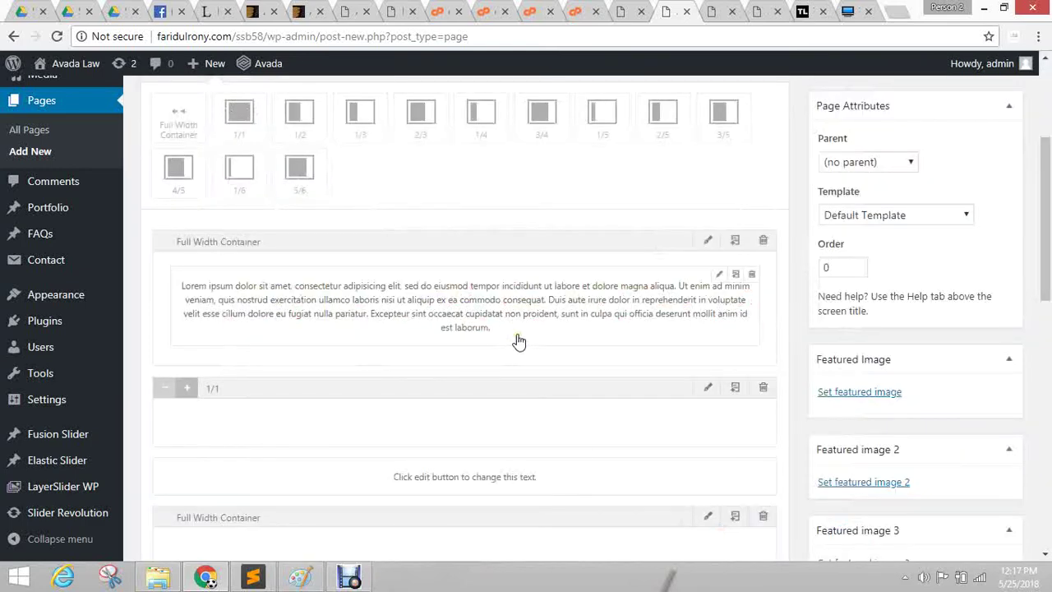
scroll(860, 149, up, 3)
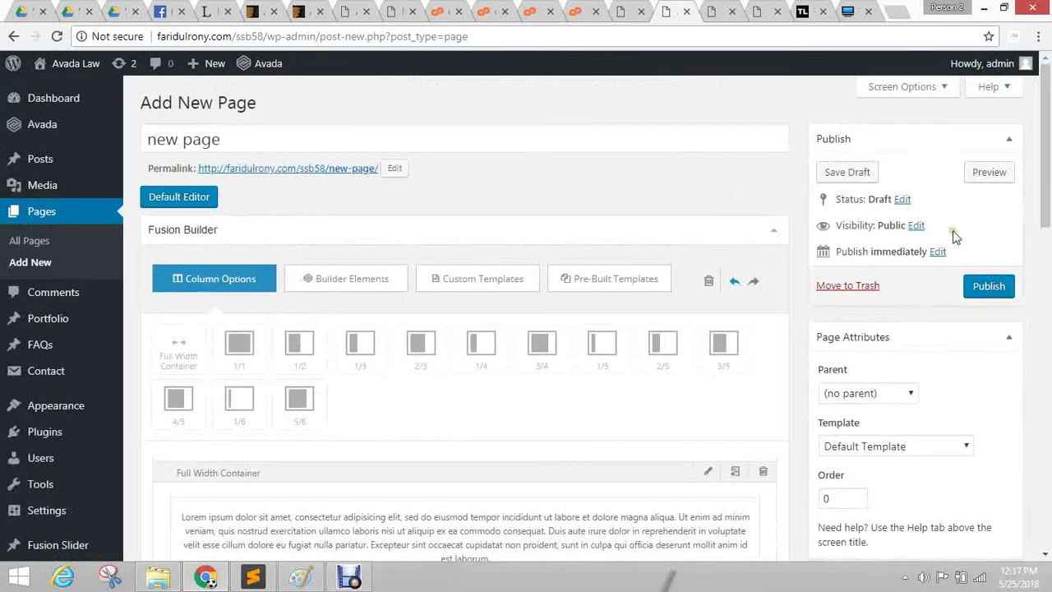
click(991, 172)
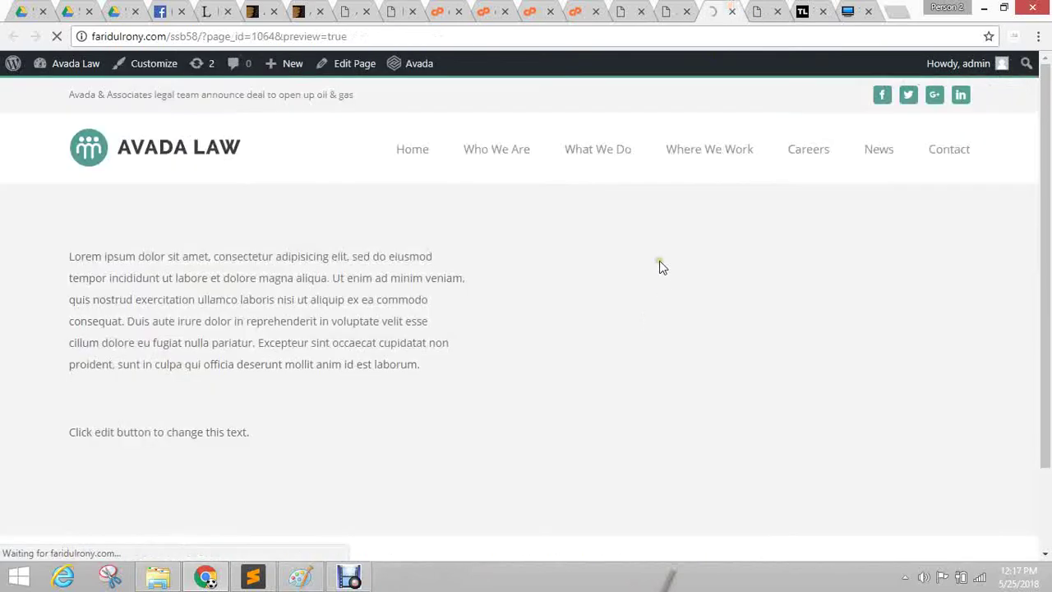
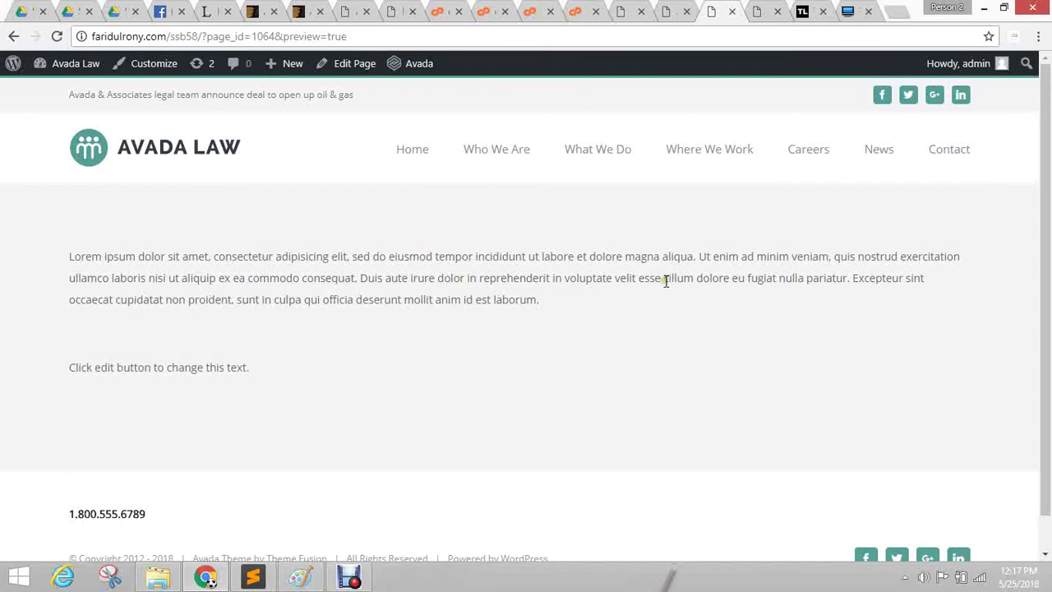
Bring up the new page in the builder and test-resize the empty row's full-width column.
click(676, 11)
scroll(612, 279, down, 3)
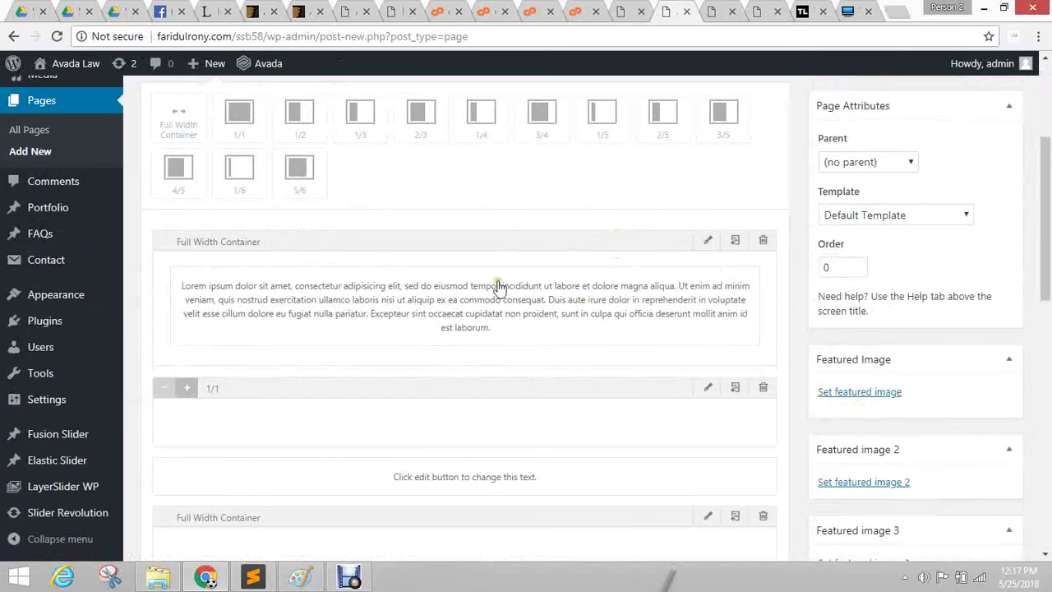
scroll(803, 348, down, 1)
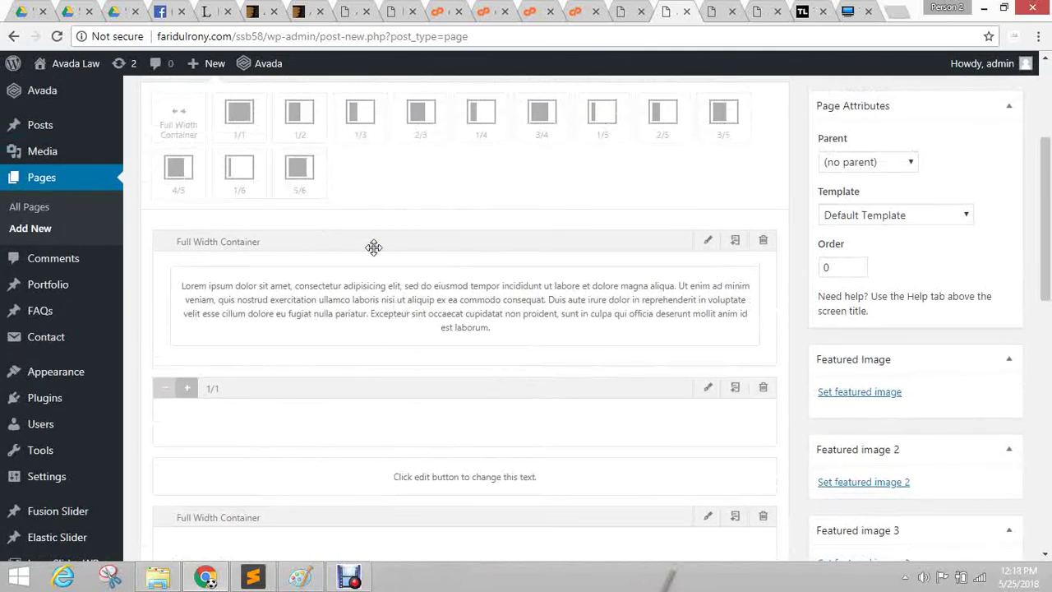
click(165, 388)
click(165, 388)
click(164, 388)
click(165, 388)
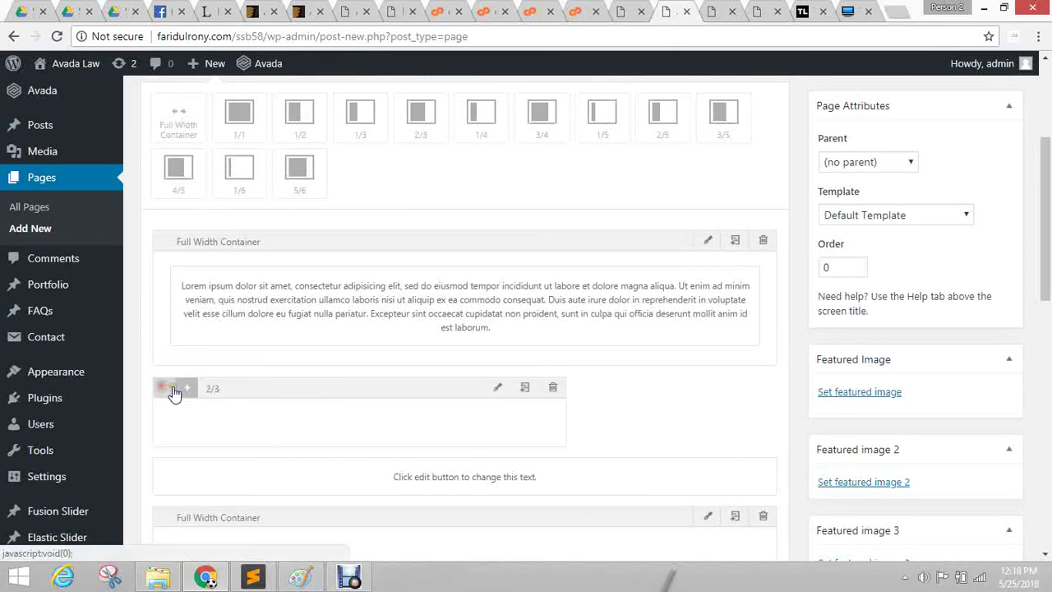
click(186, 389)
click(187, 388)
click(187, 389)
click(187, 389)
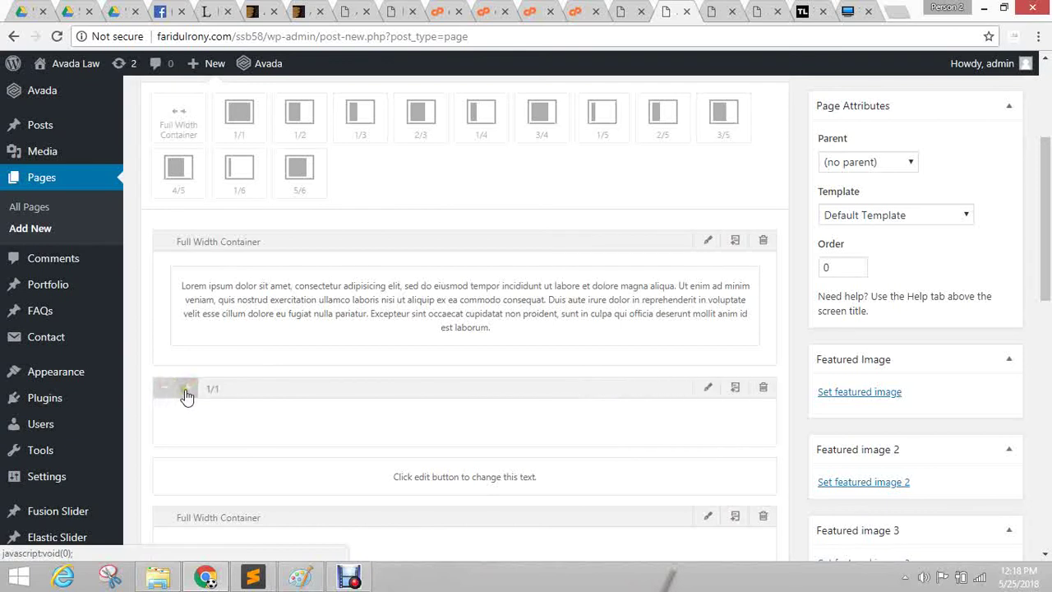
Shrink the full-width column down to 1/6.
click(164, 388)
click(164, 388)
click(164, 388)
click(164, 388)
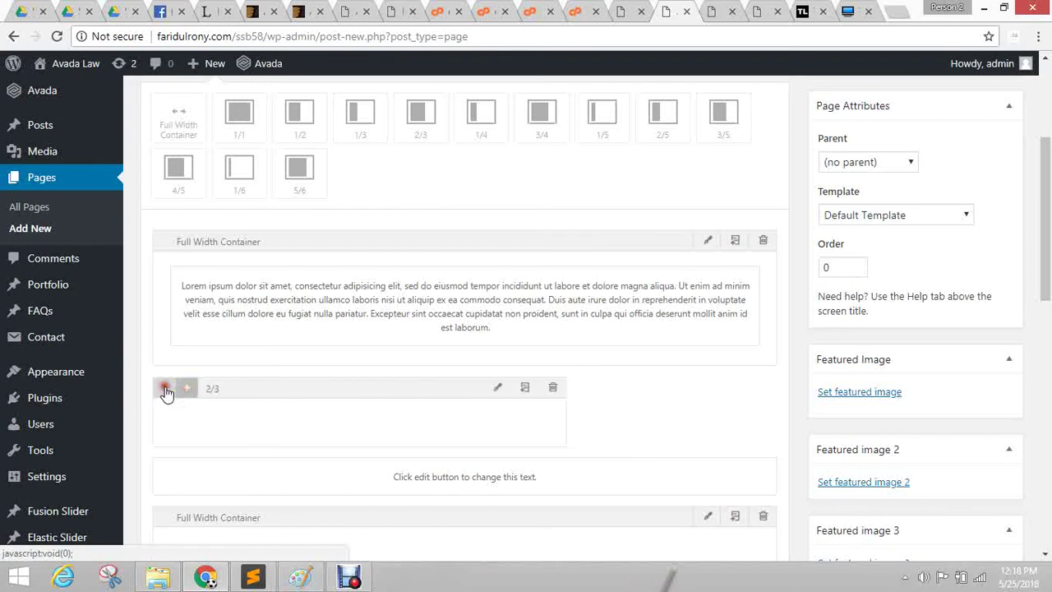
click(164, 388)
click(164, 388)
click(165, 388)
click(164, 388)
click(164, 388)
click(164, 388)
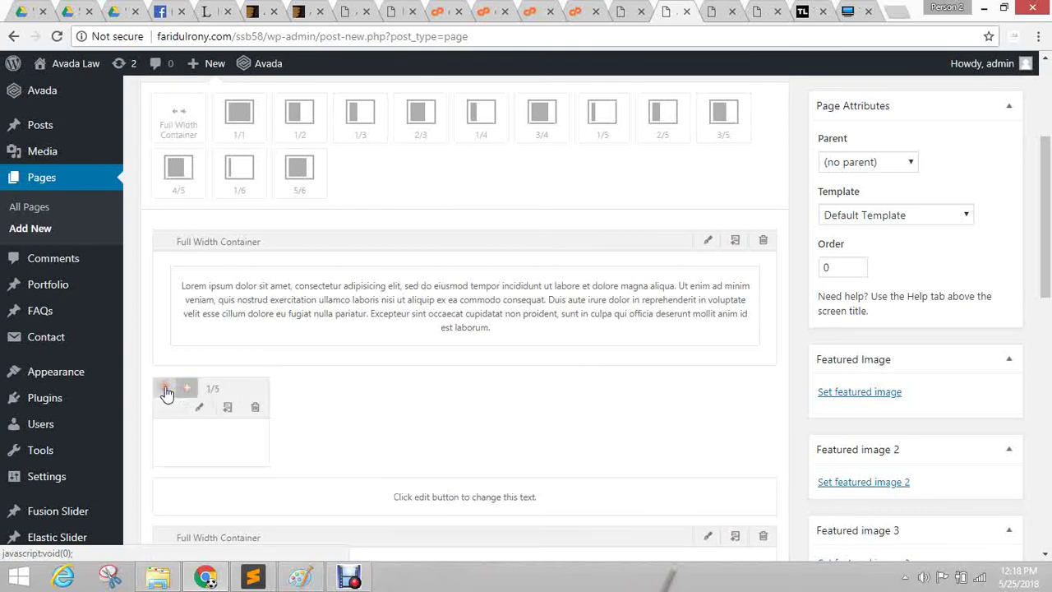
click(164, 388)
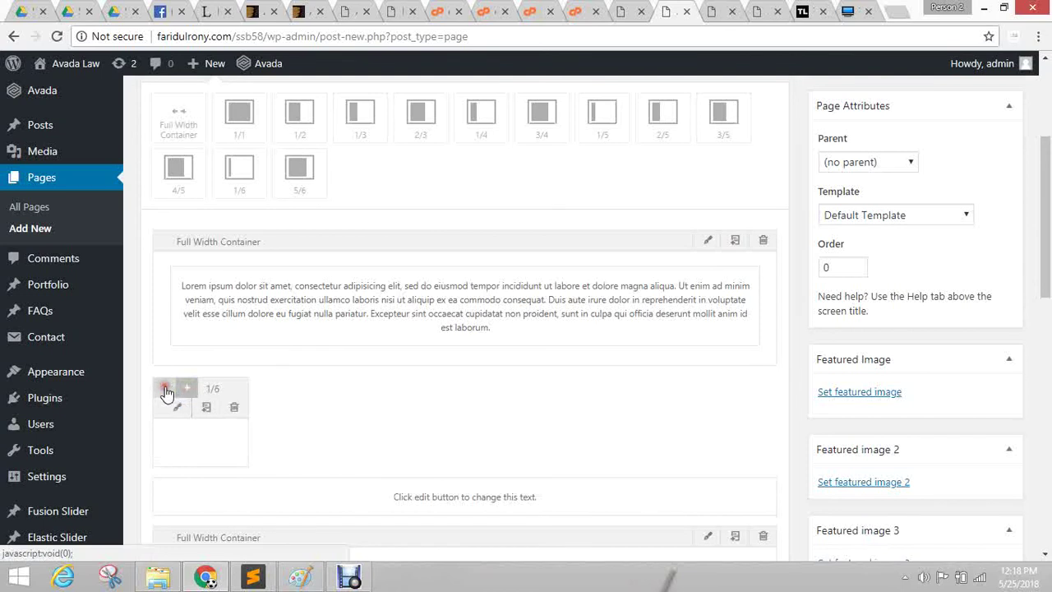
Clone the 1/6 column until the row is filled with 1/6 columns.
click(204, 408)
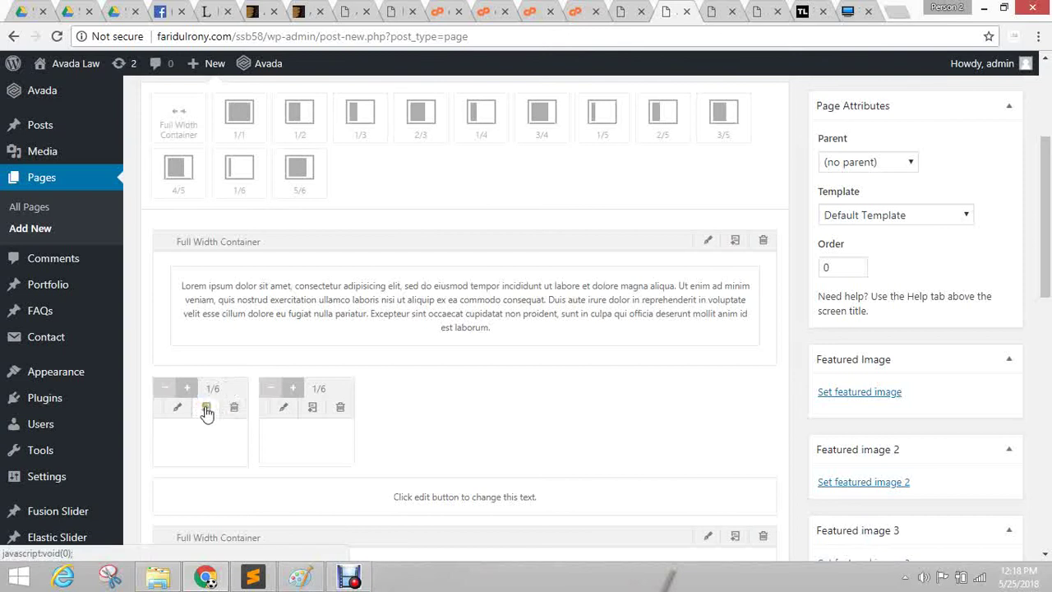
click(206, 407)
click(206, 408)
click(207, 408)
click(206, 407)
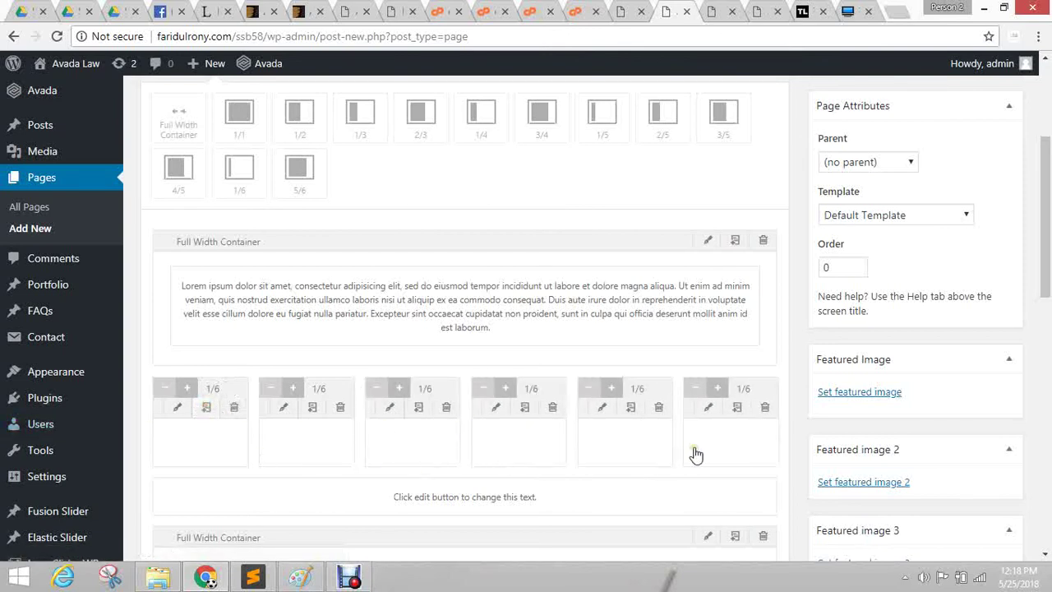
Widen the first, second and third columns to 1/3 each.
click(186, 388)
click(187, 388)
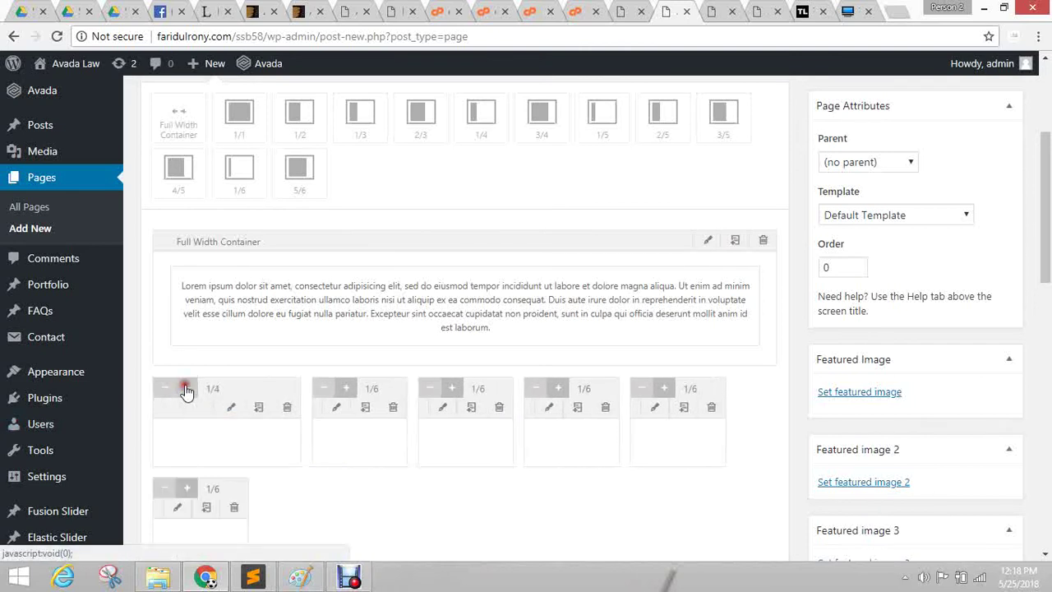
click(186, 388)
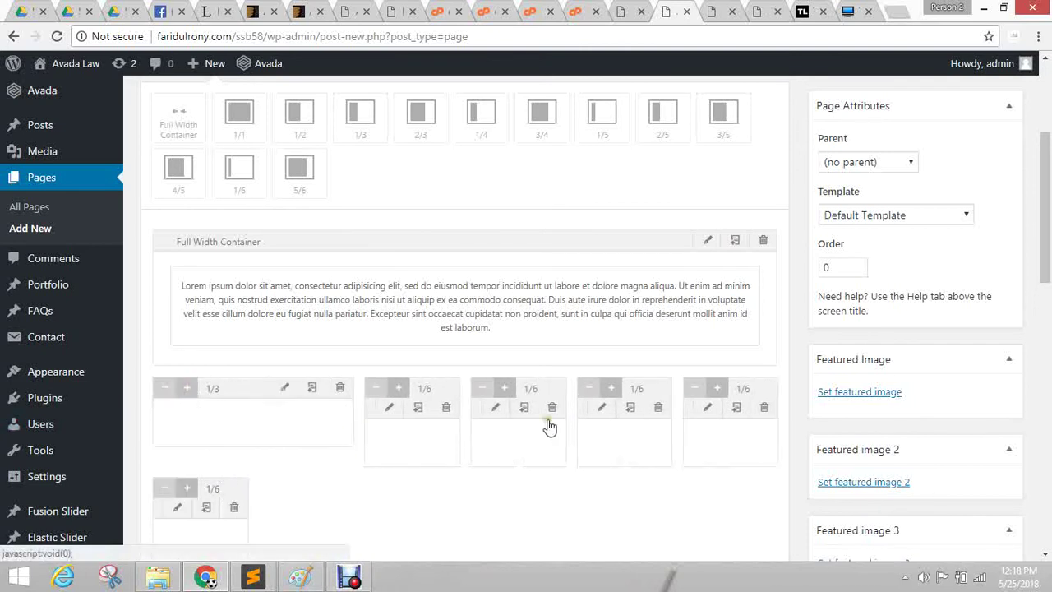
click(402, 389)
click(401, 388)
click(401, 388)
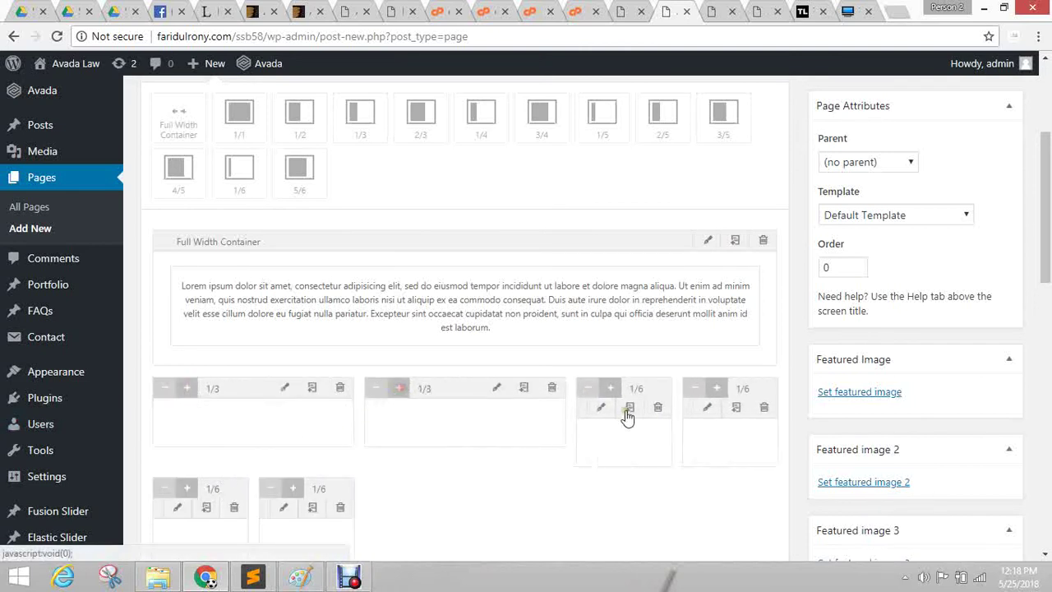
click(622, 389)
click(622, 390)
click(621, 390)
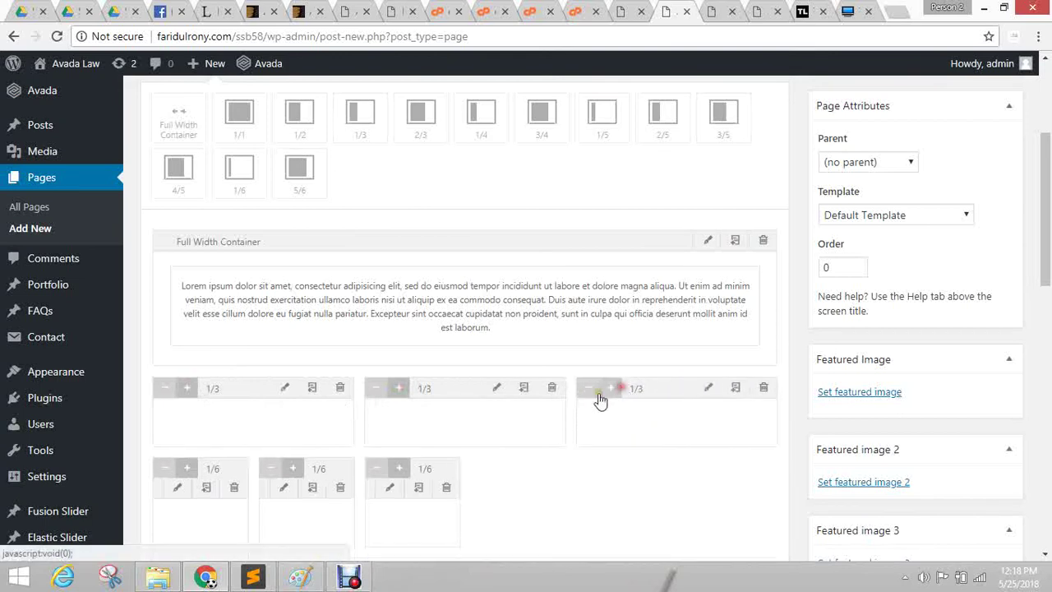
Delete the three leftover 1/6 columns.
scroll(458, 388, down, 2)
click(444, 334)
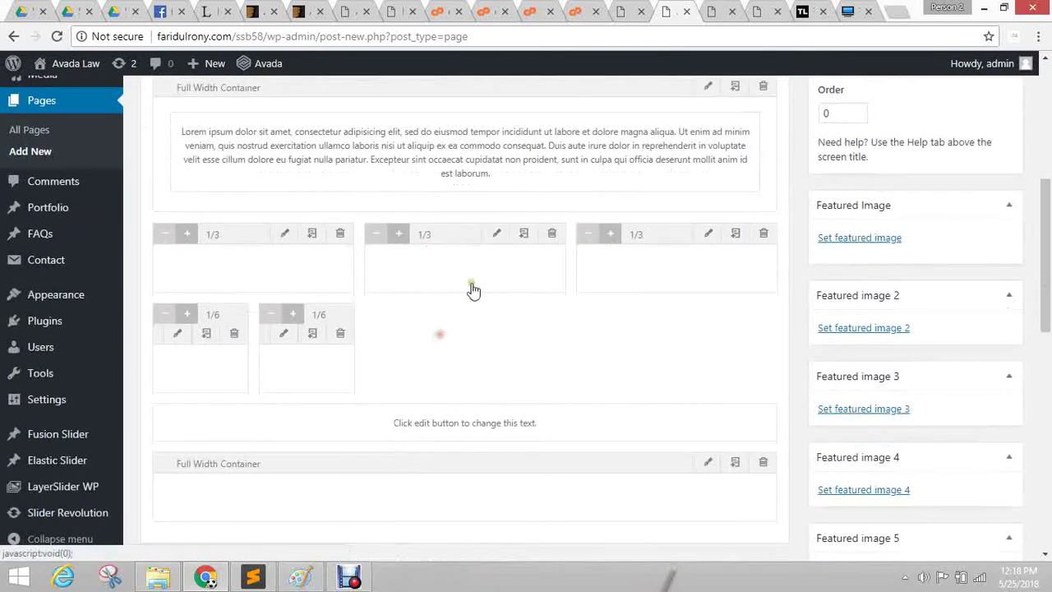
click(338, 333)
click(234, 335)
scroll(232, 369, up, 2)
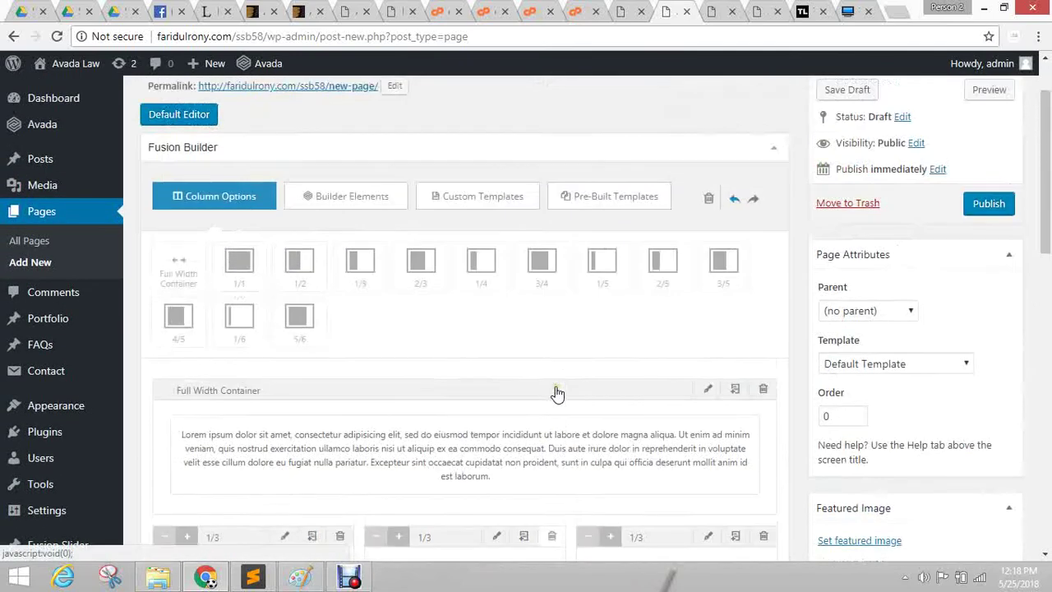
scroll(460, 352, up, 3)
Drag the Title element from Builder Elements into the first 1/3 column.
click(339, 278)
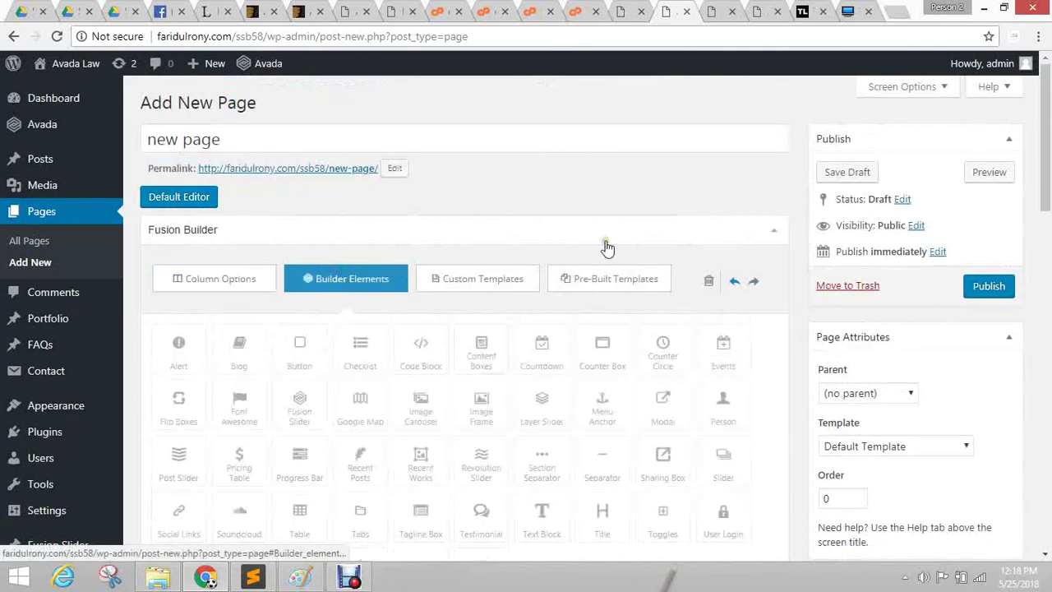
scroll(603, 244, down, 3)
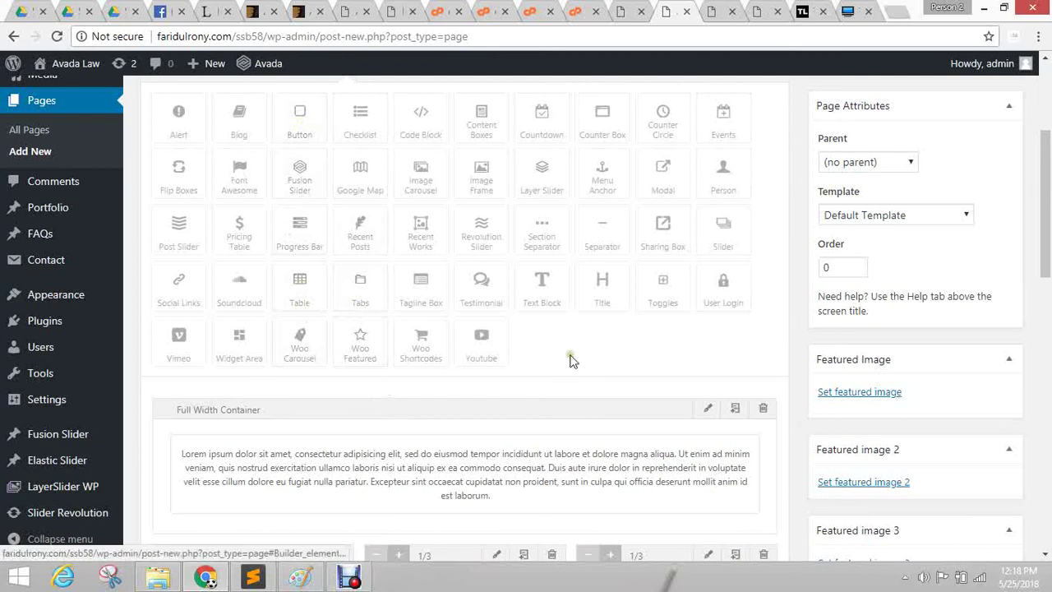
click(594, 300)
drag(594, 300, 229, 486)
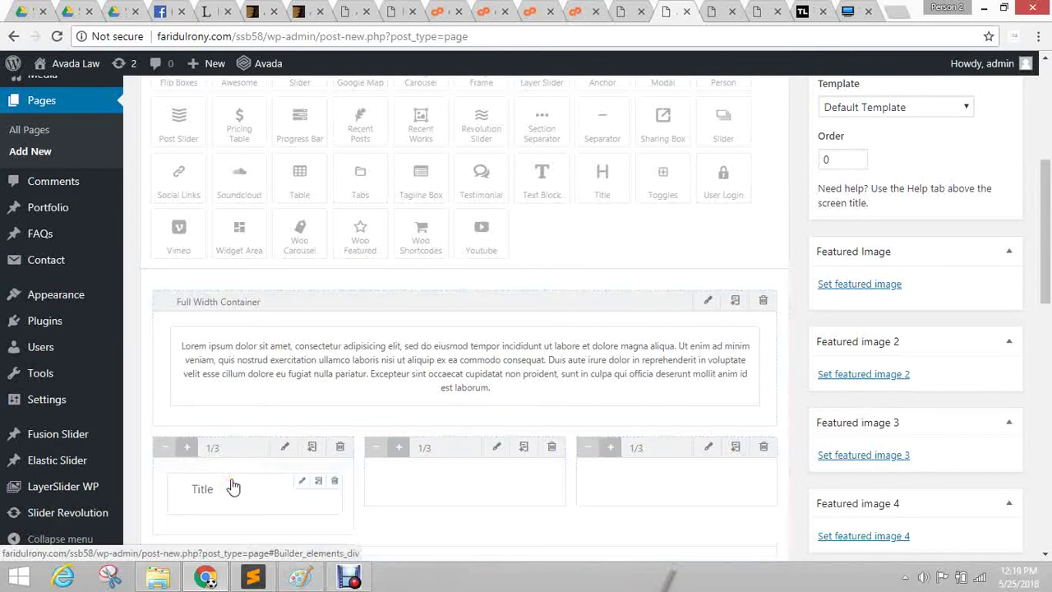
scroll(345, 416, down, 3)
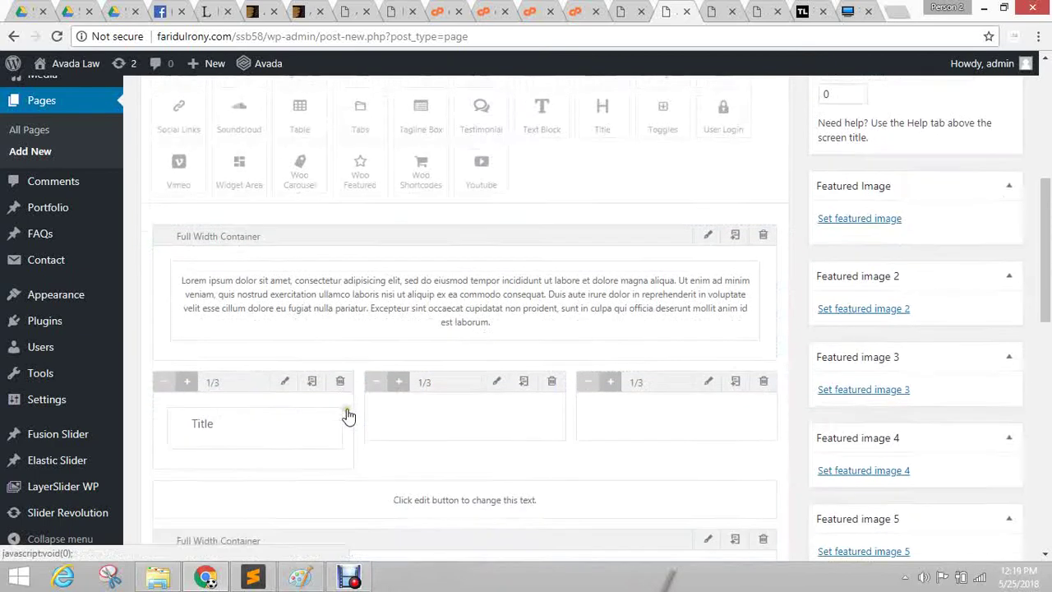
Enter 'View More' as the Title element's text and save its settings.
click(297, 250)
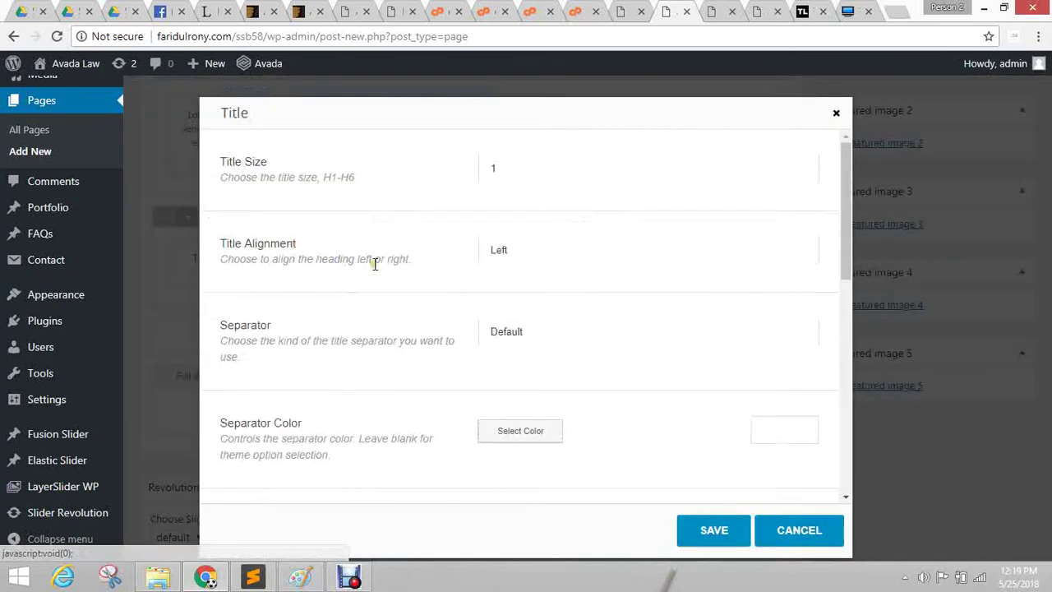
scroll(326, 332, down, 7)
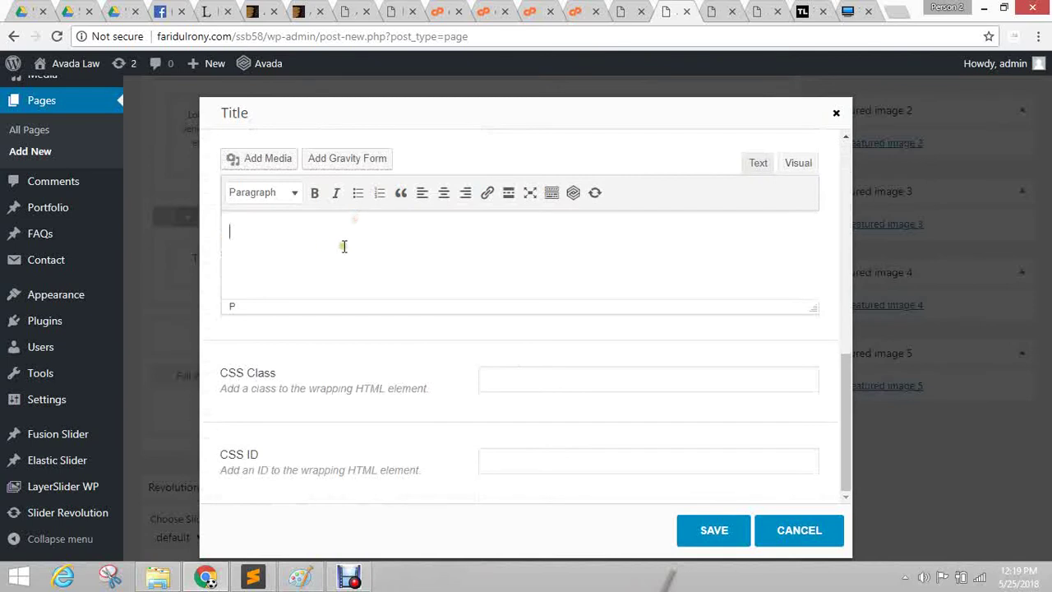
scroll(378, 296, up, 3)
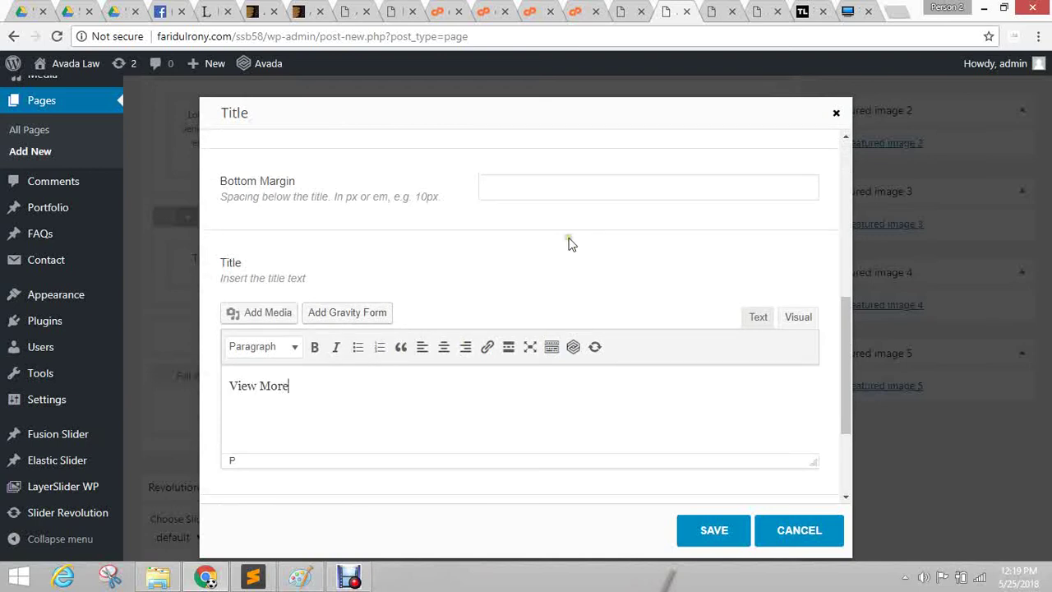
scroll(576, 239, up, 8)
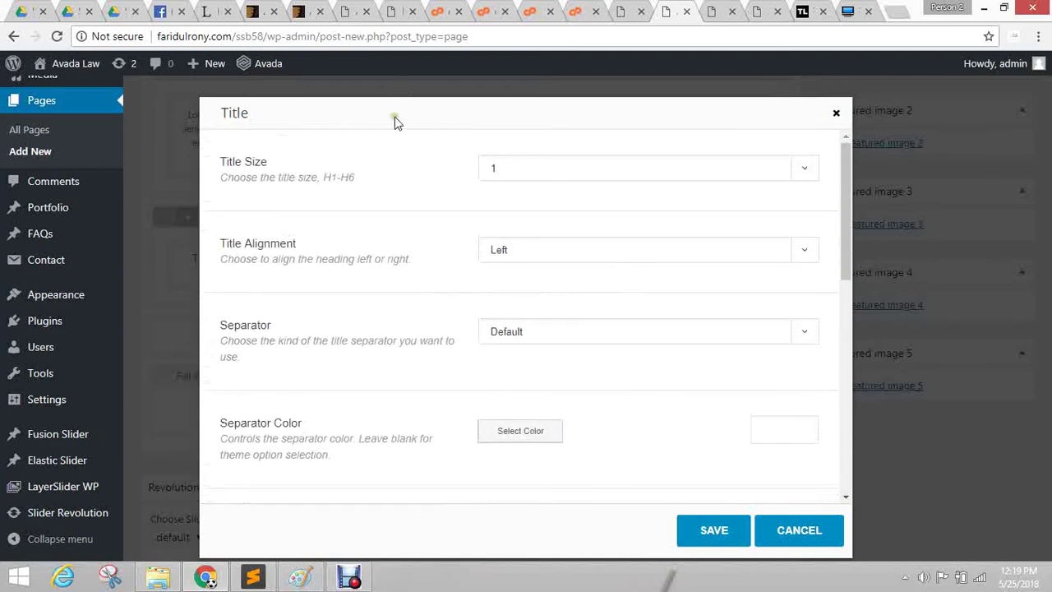
drag(439, 131, 336, 148)
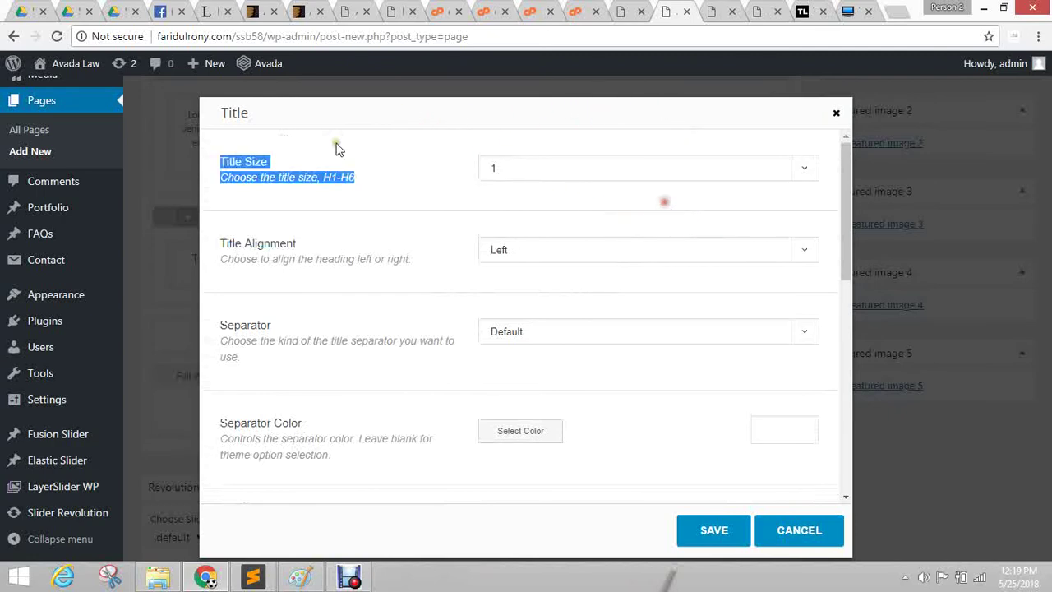
click(434, 159)
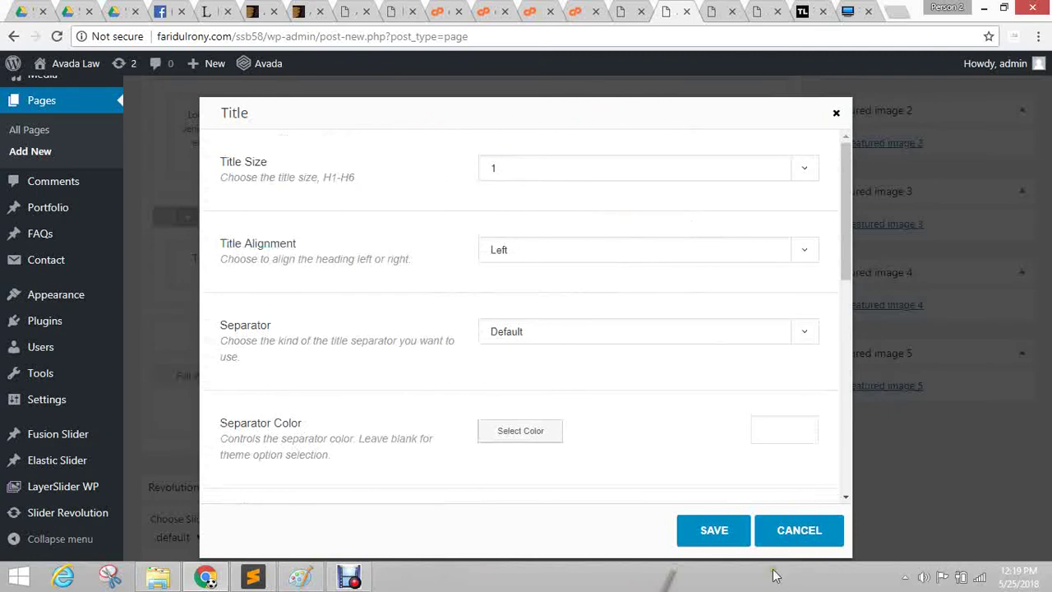
click(708, 531)
scroll(491, 311, down, 10)
Clear the 'View More' text from the title editor.
scroll(428, 329, up, 4)
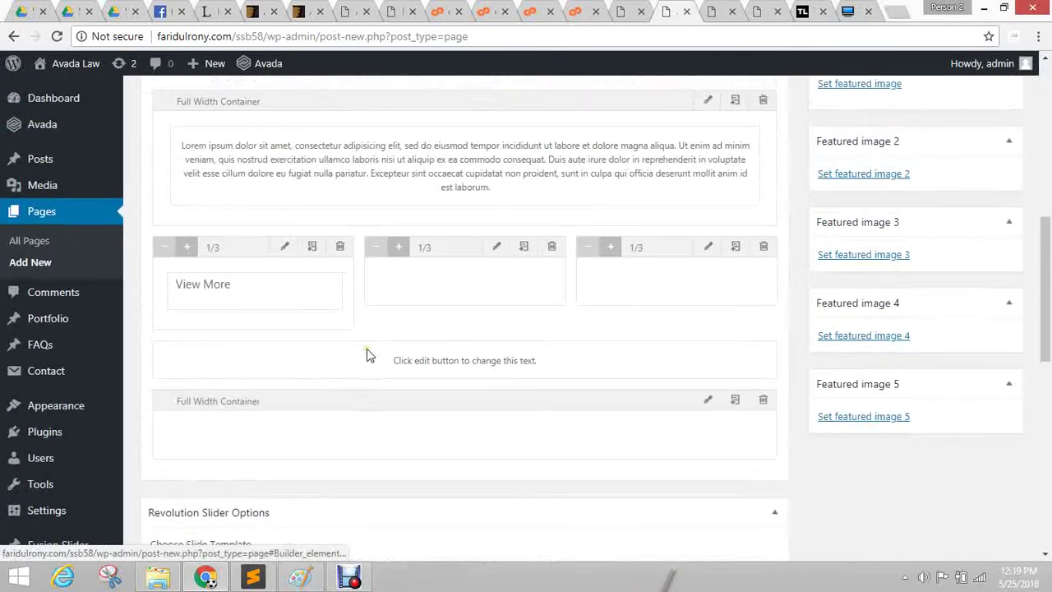
mouse_move(271, 280)
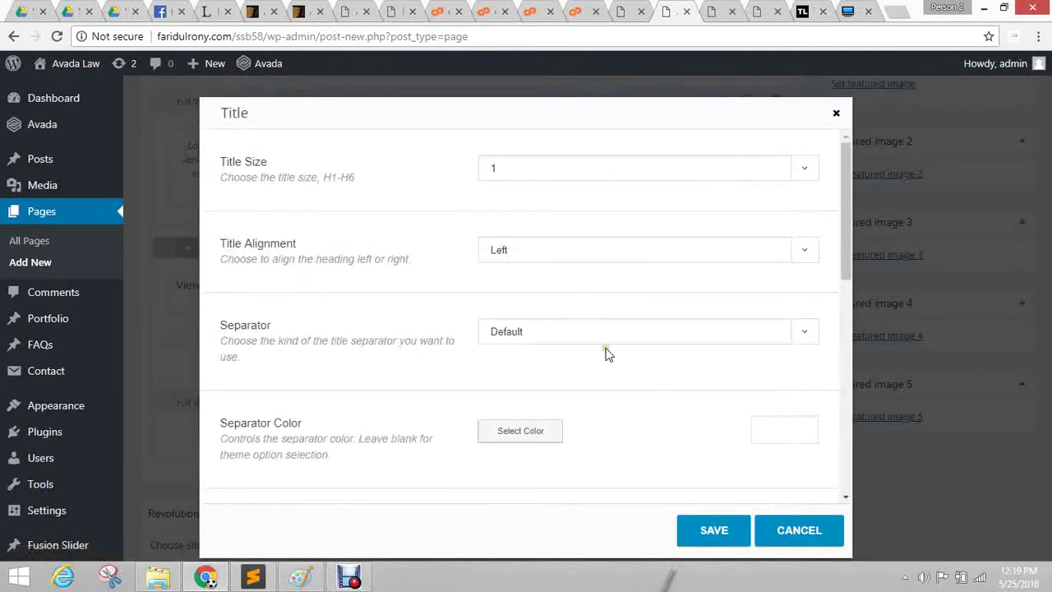
scroll(344, 458, down, 5)
click(332, 438)
key(ctrl+a)
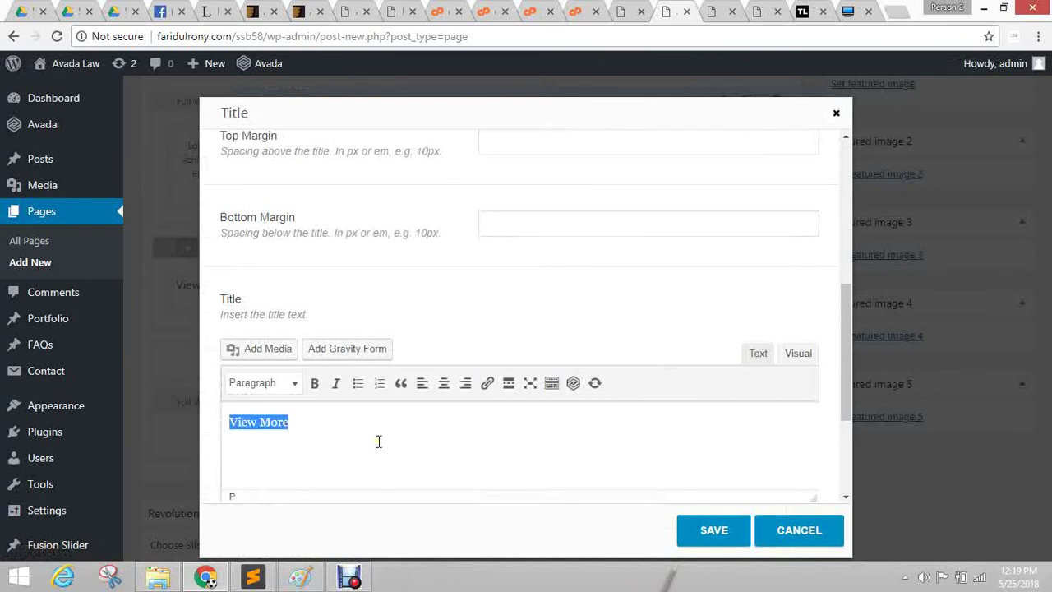
key(BackSpace)
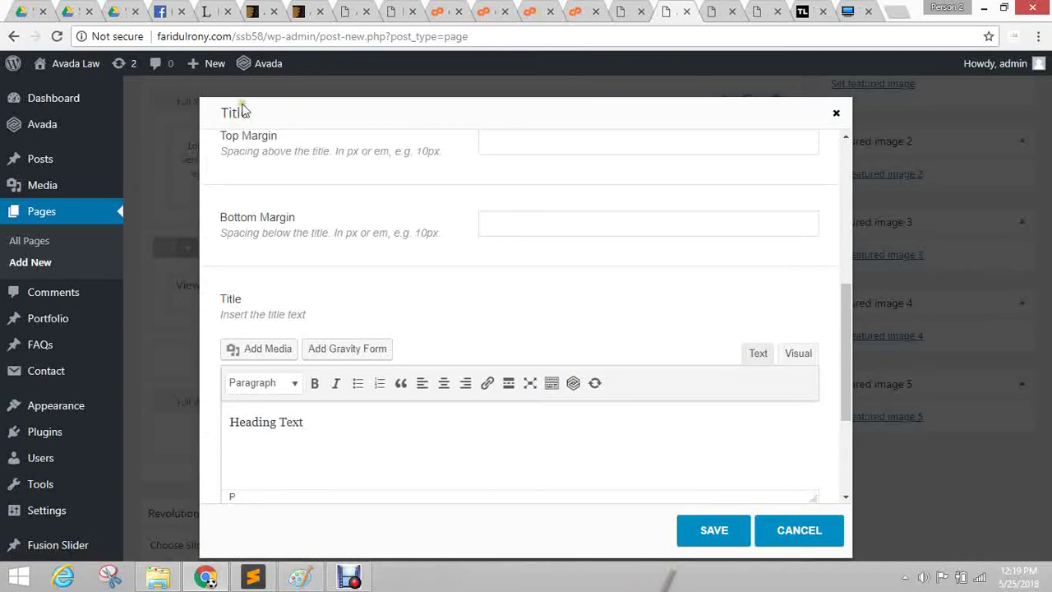
scroll(551, 357, up, 5)
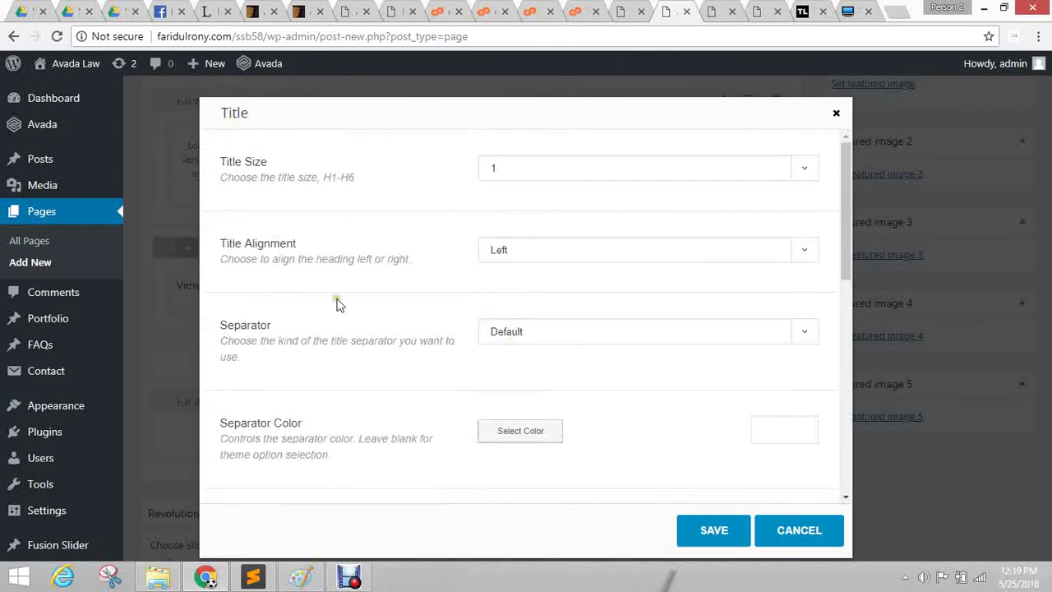
Keep Title Size at 1 and set Title Alignment to Center.
click(588, 261)
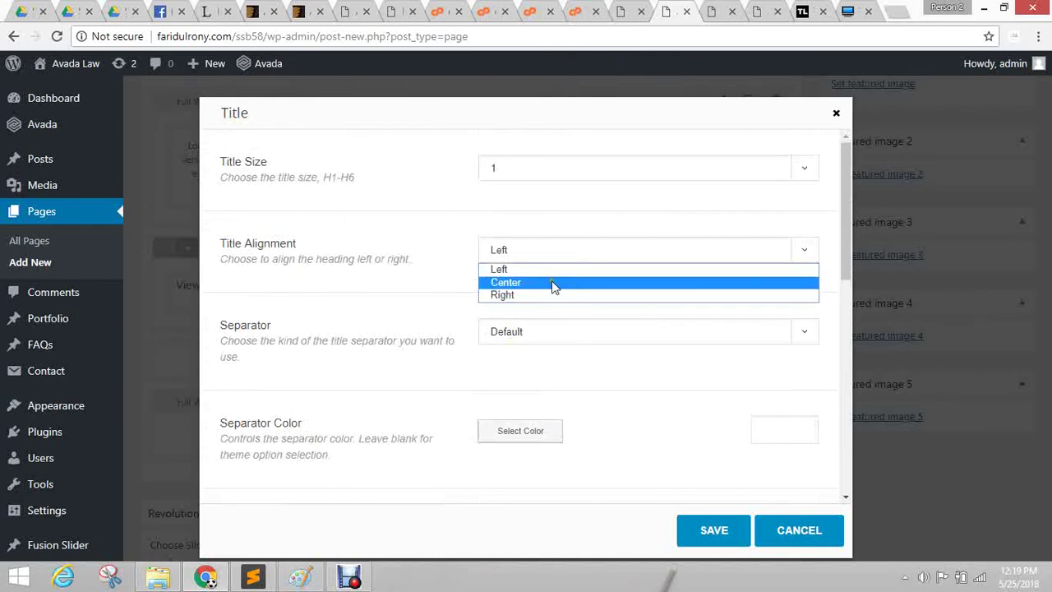
click(516, 168)
click(514, 169)
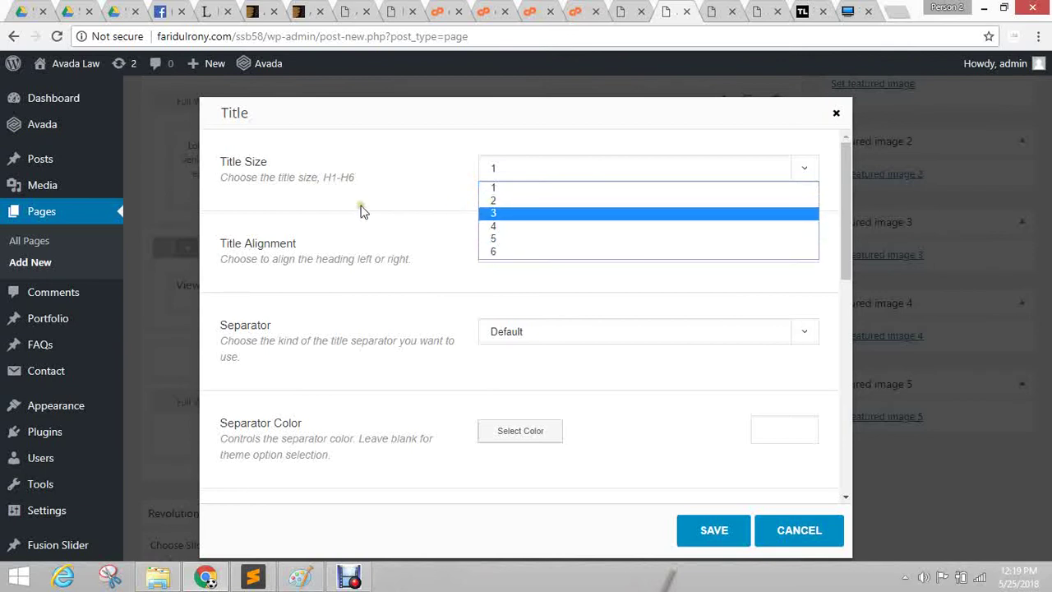
click(526, 186)
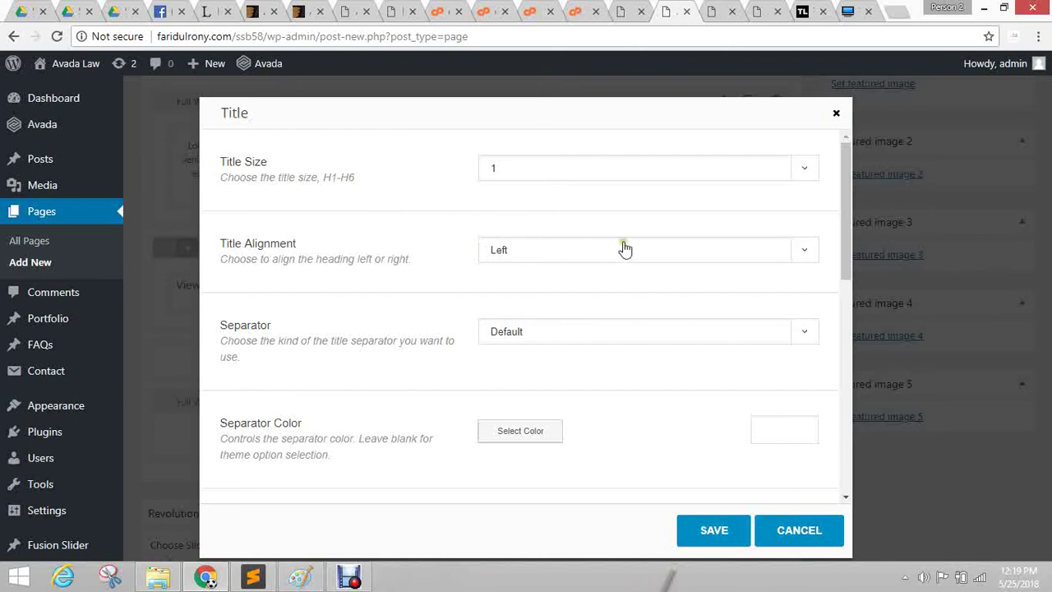
click(566, 249)
click(515, 295)
click(518, 249)
click(519, 282)
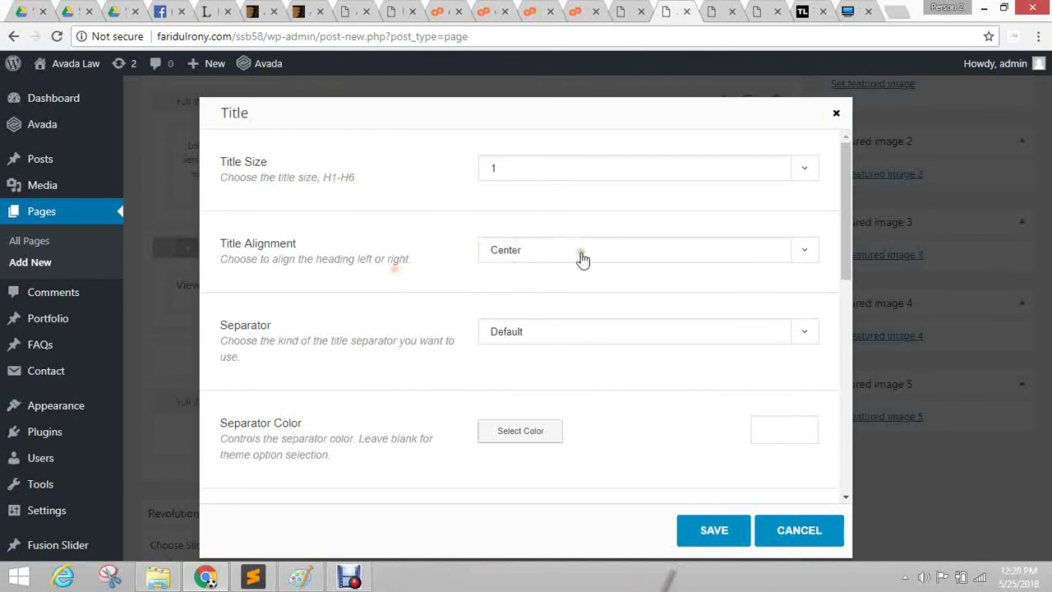
scroll(399, 294, down, 2)
Give the title a Double Solid separator in orange #dd9933.
click(581, 178)
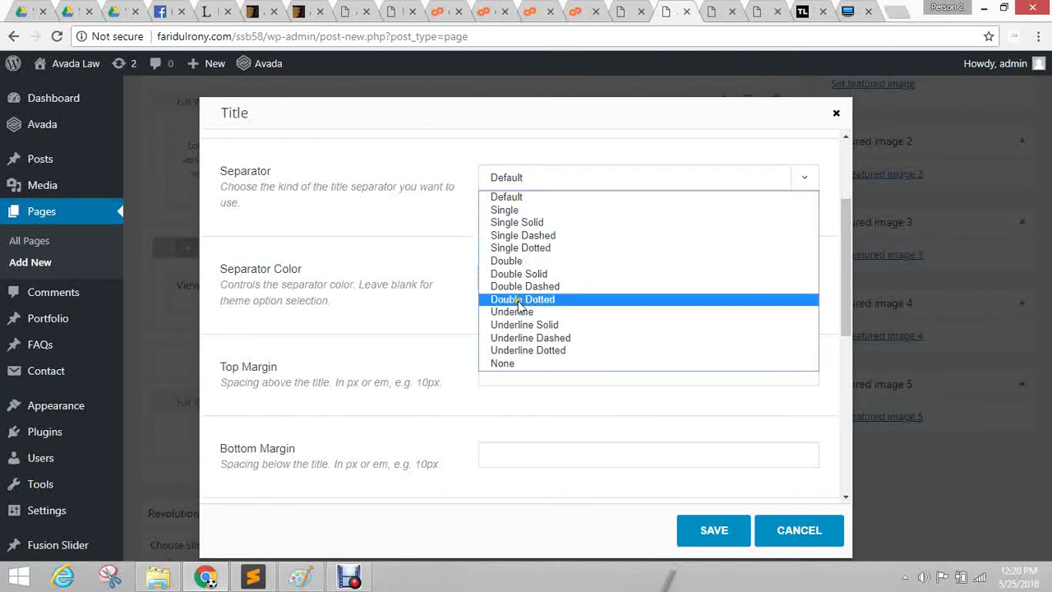
click(519, 273)
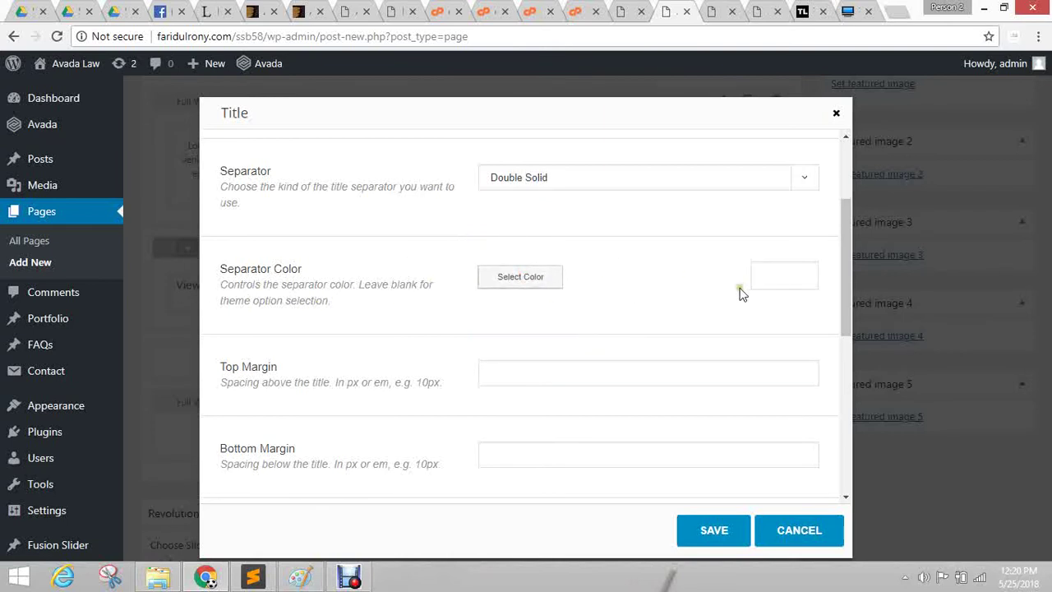
click(773, 279)
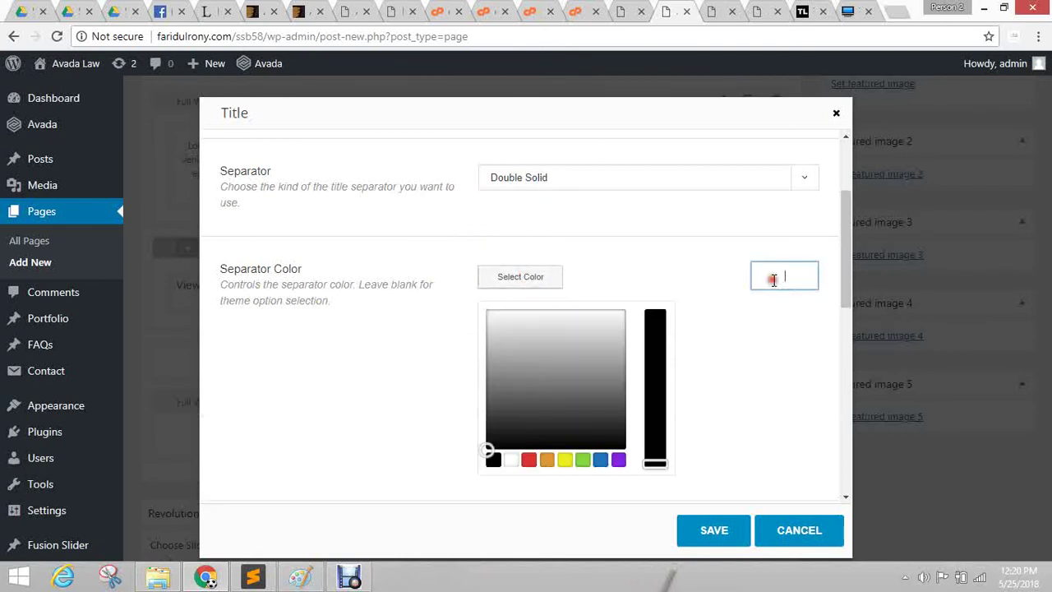
click(547, 460)
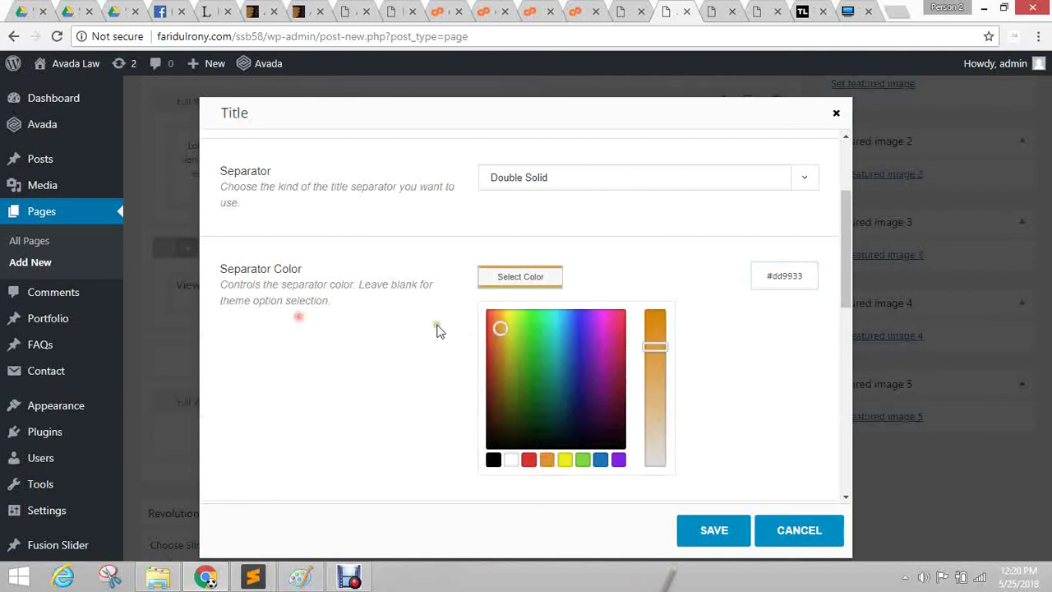
scroll(303, 326, down, 4)
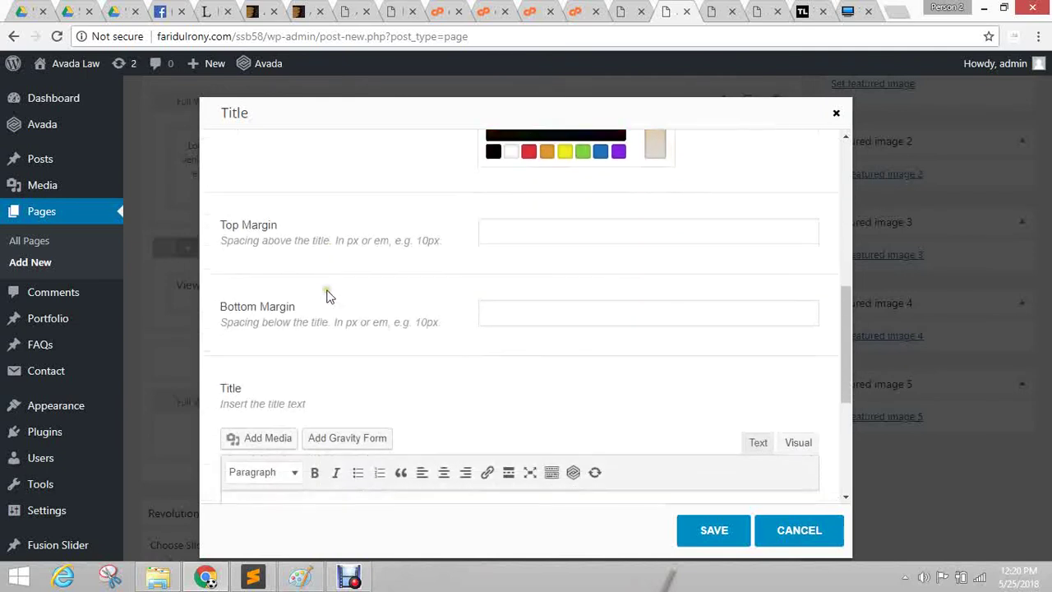
Set the heading's bottom margin to 20px.
click(559, 233)
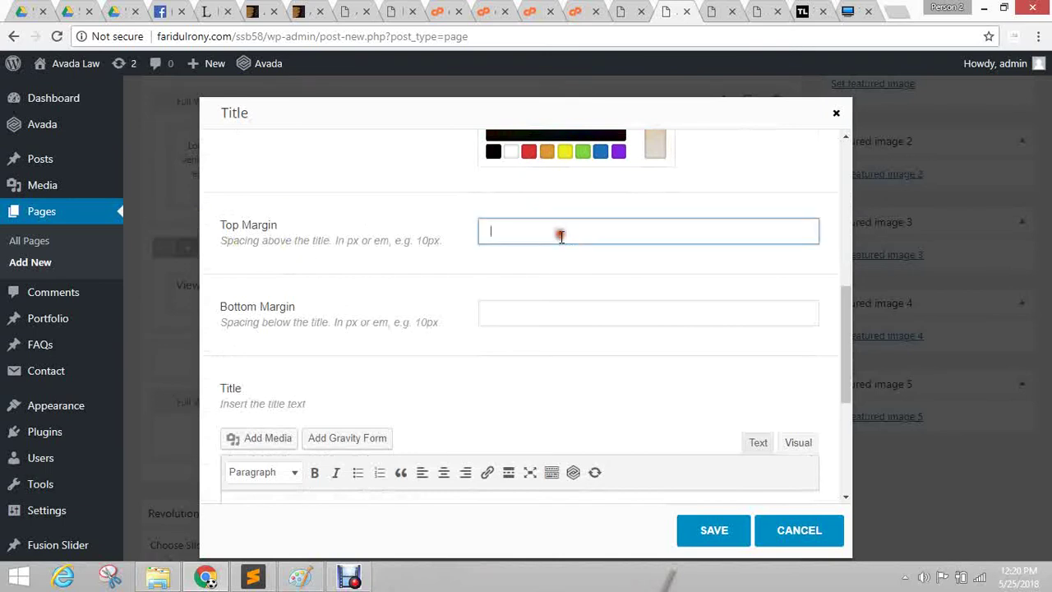
click(527, 321)
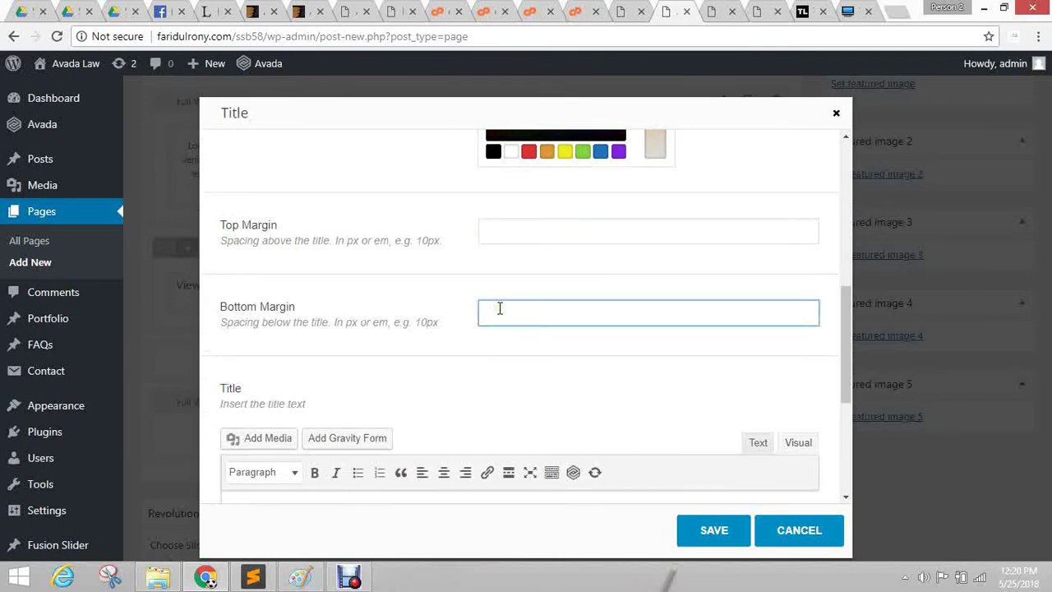
scroll(428, 296, down, 4)
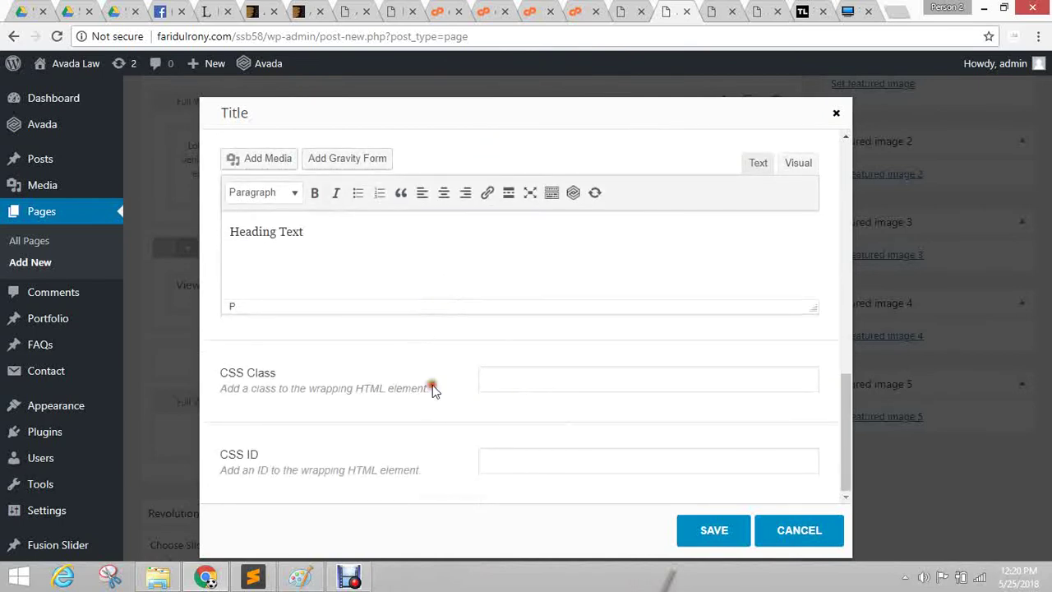
scroll(477, 345, up, 4)
scroll(597, 263, down, 4)
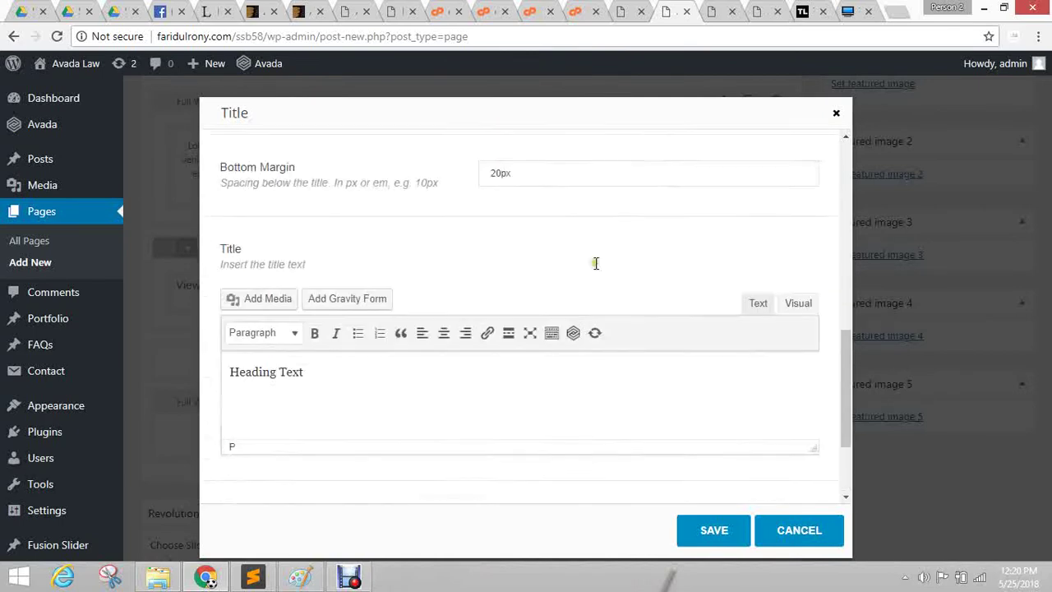
click(496, 380)
click(345, 384)
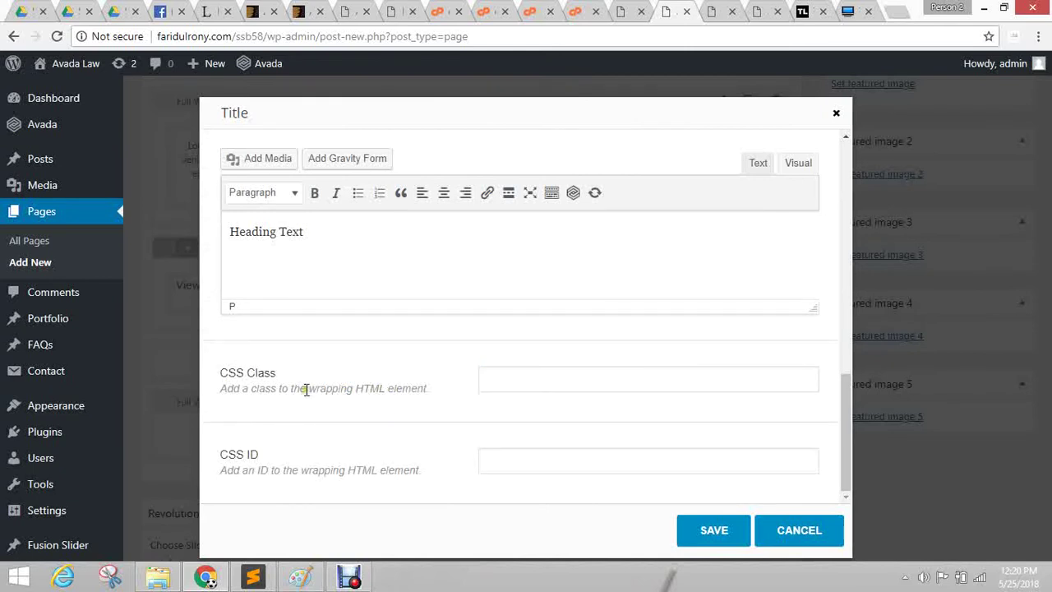
click(545, 378)
click(507, 466)
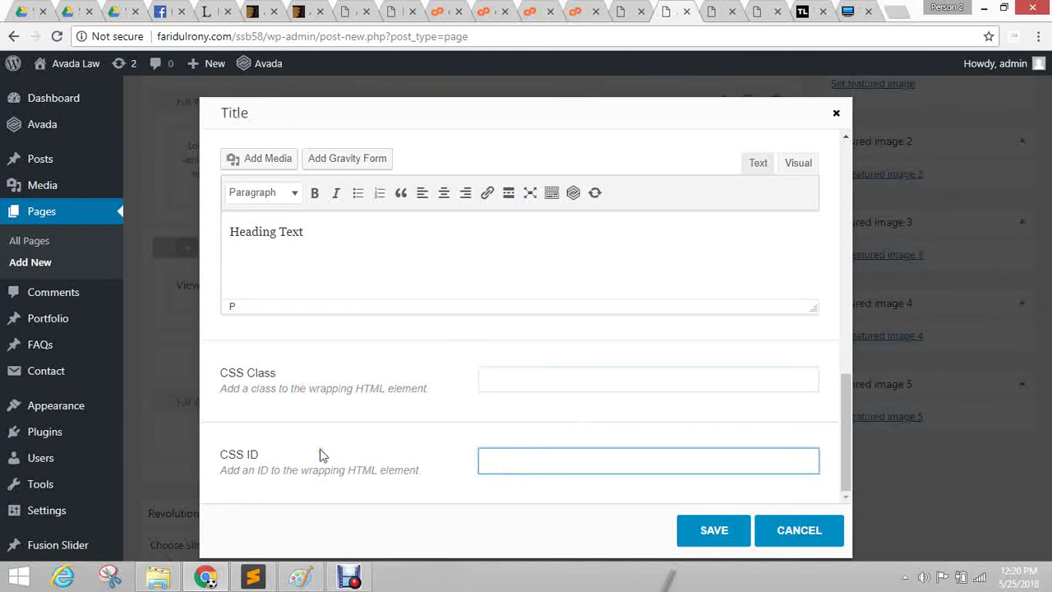
click(545, 372)
click(350, 448)
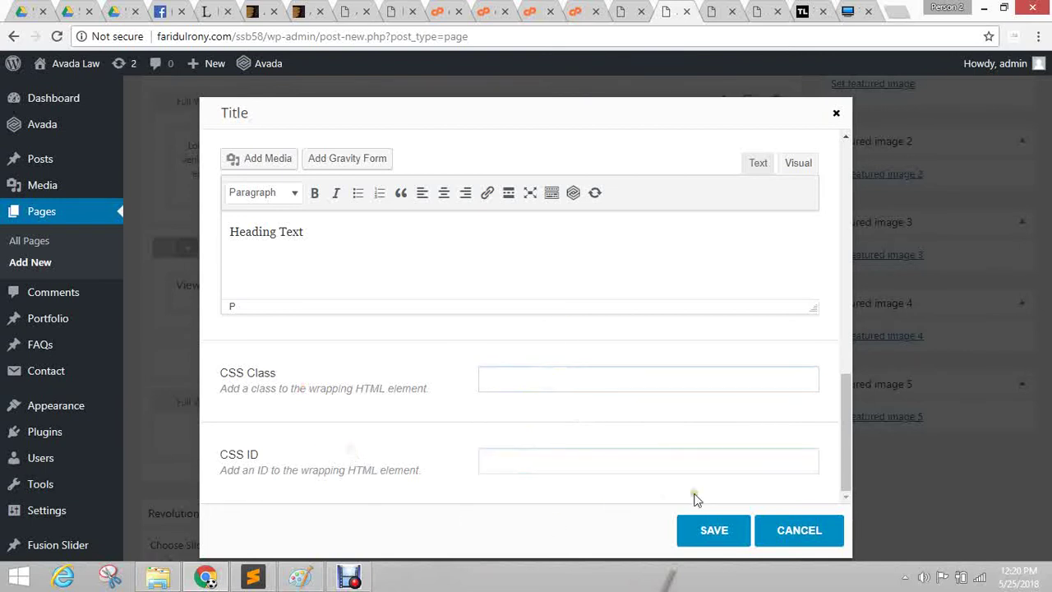
Save the heading settings and return to Builder Elements.
click(713, 546)
scroll(325, 321, down, 5)
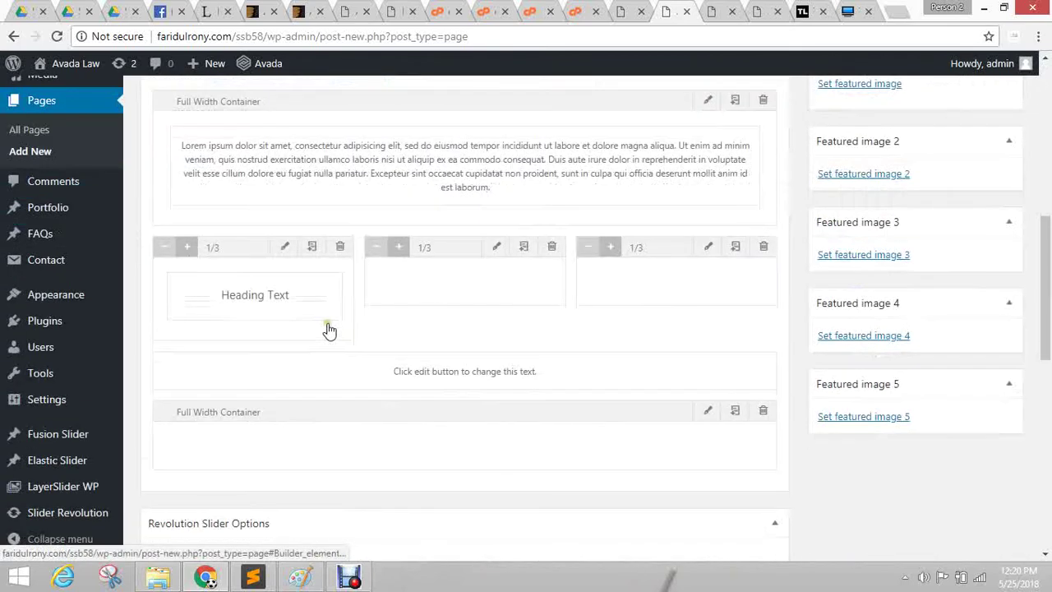
mouse_move(206, 315)
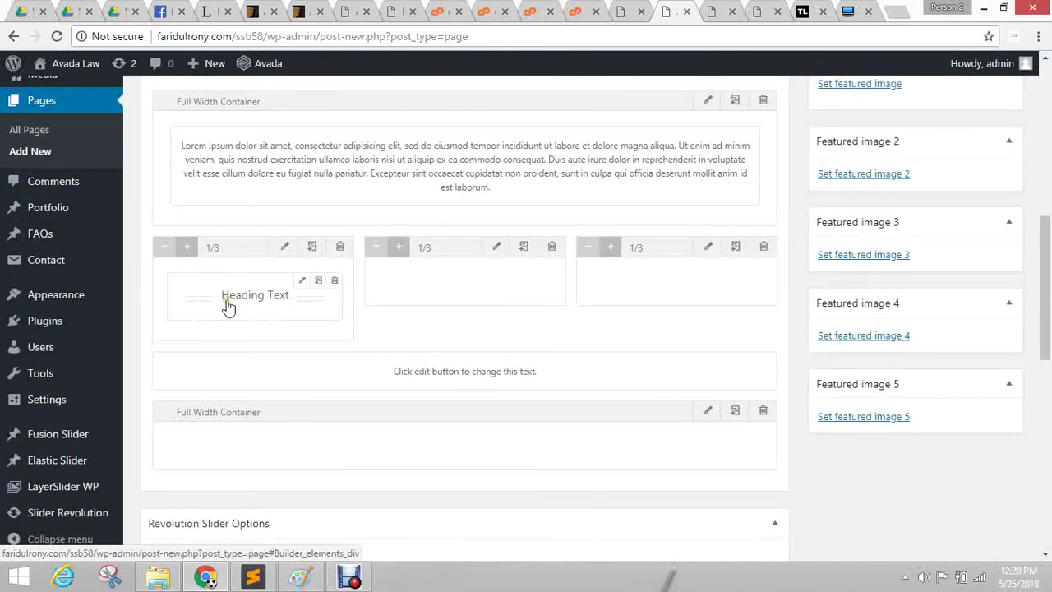
scroll(301, 400, up, 6)
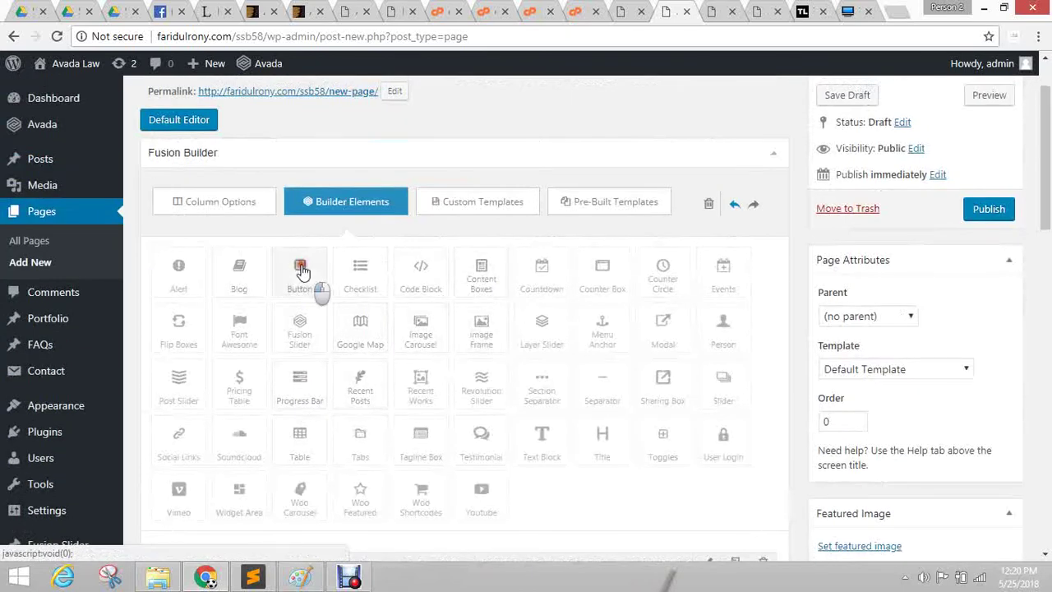
Add a Button element to the first column and set its URL to '#'.
drag(313, 284, 252, 502)
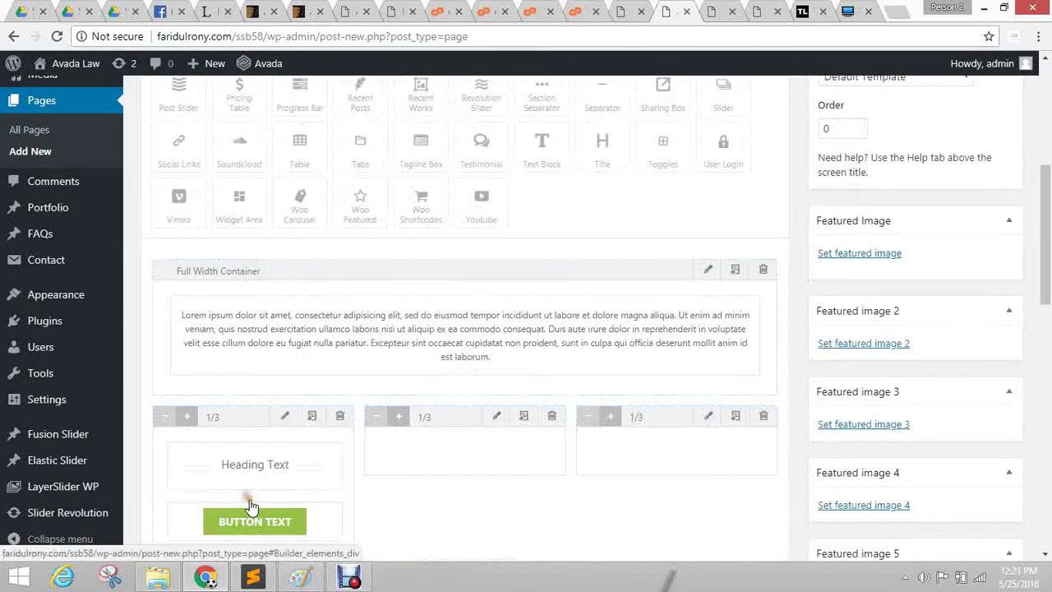
scroll(250, 335, down, 3)
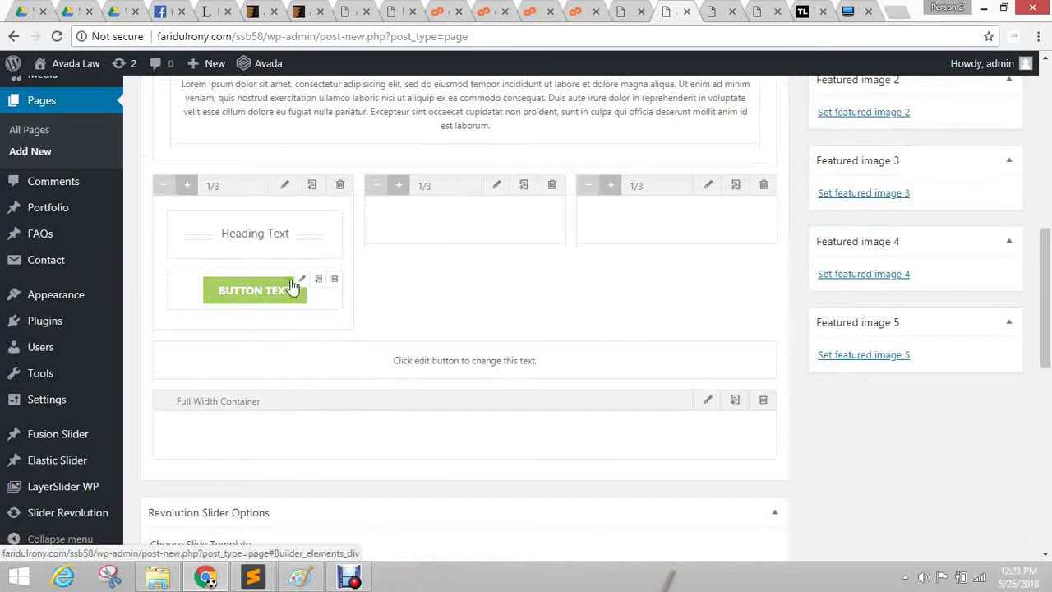
click(302, 280)
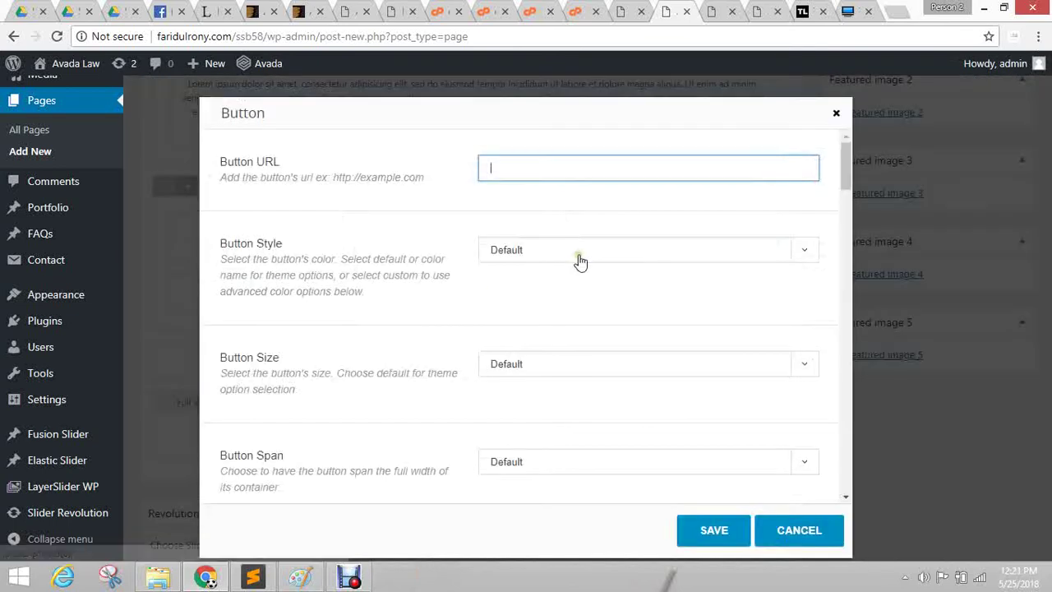
click(515, 161)
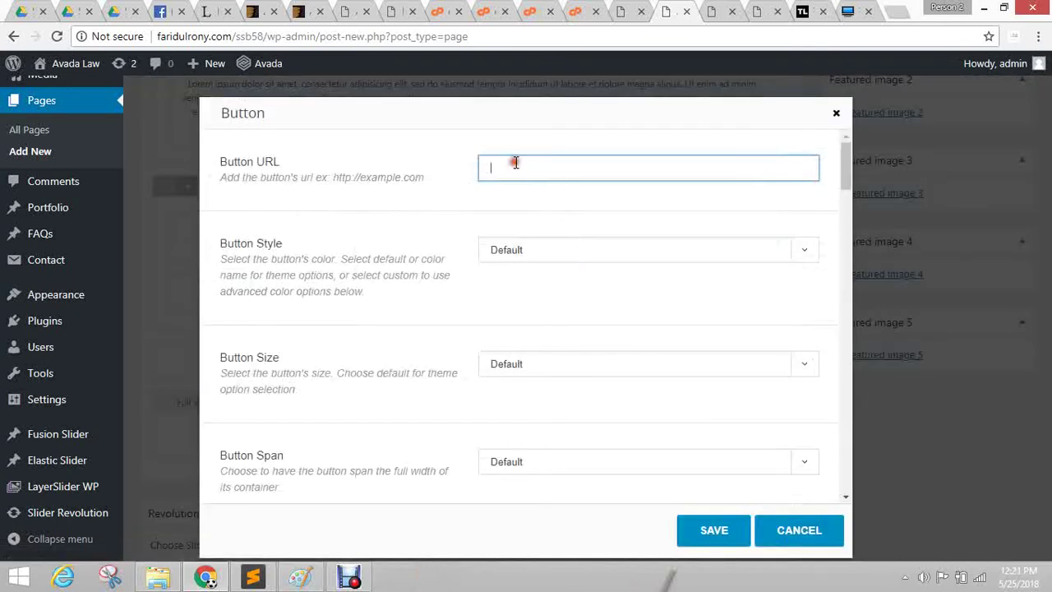
text(#)
click(413, 146)
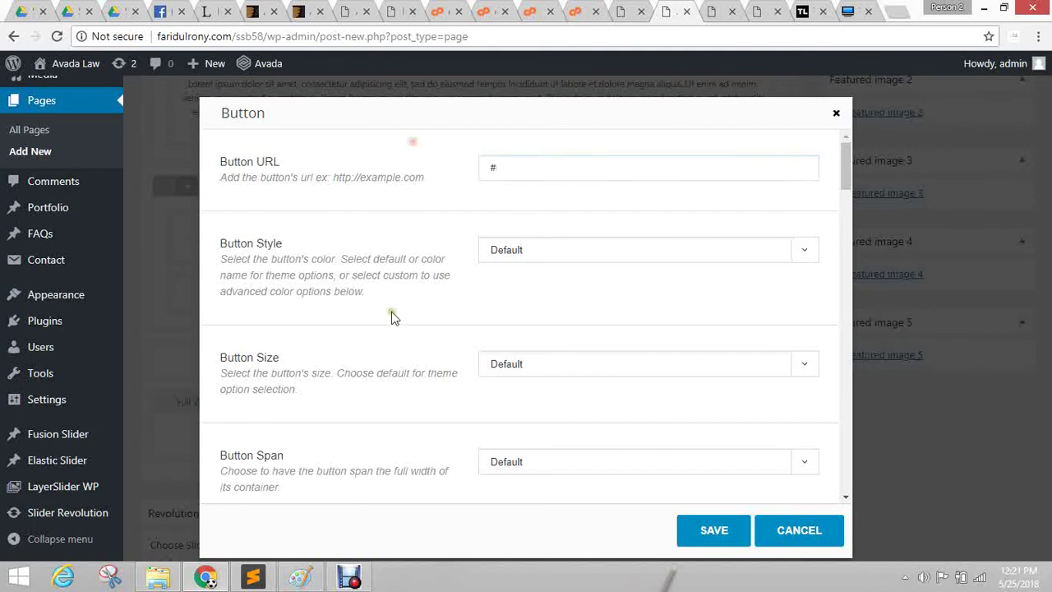
Set the button style to Green.
click(549, 254)
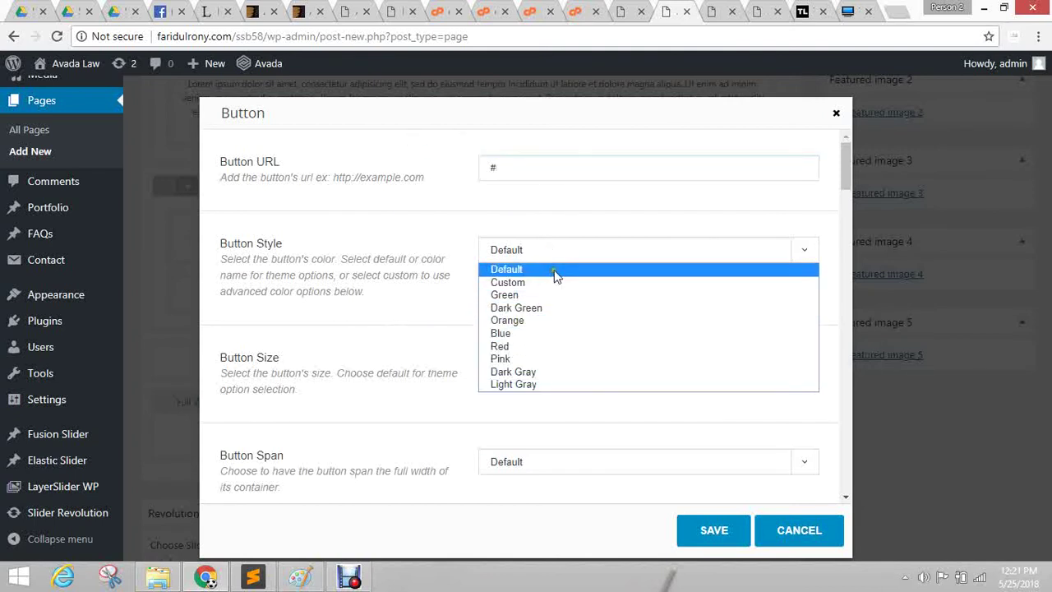
click(546, 283)
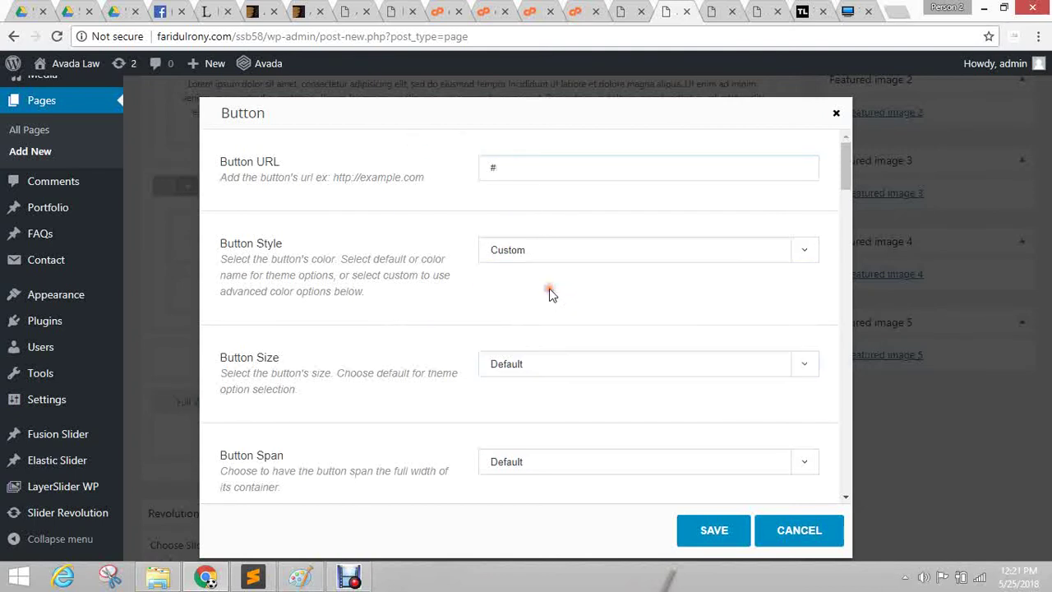
scroll(350, 275, down, 12)
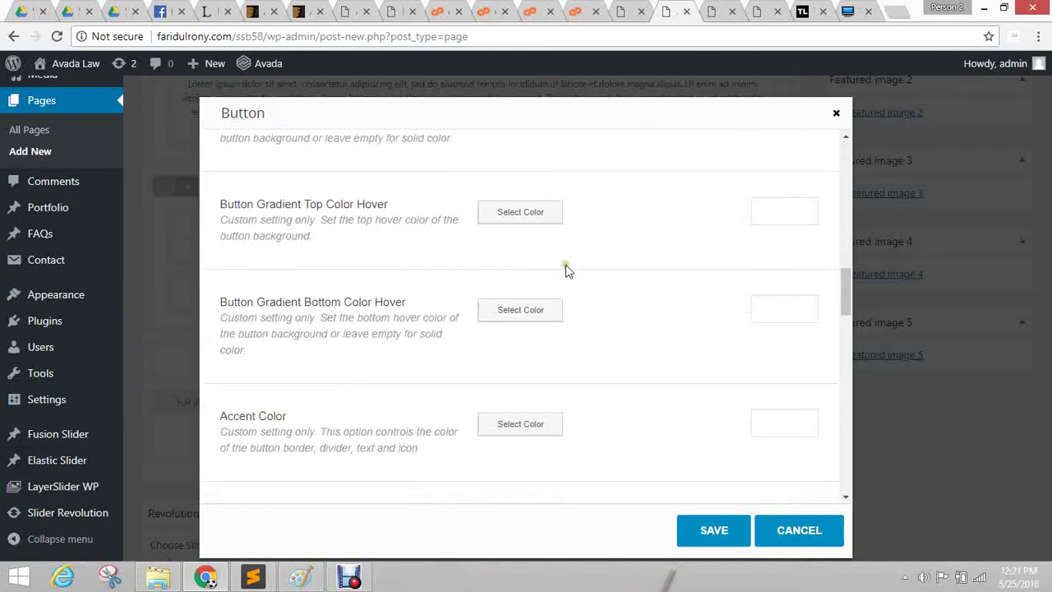
scroll(559, 271, up, 12)
click(508, 250)
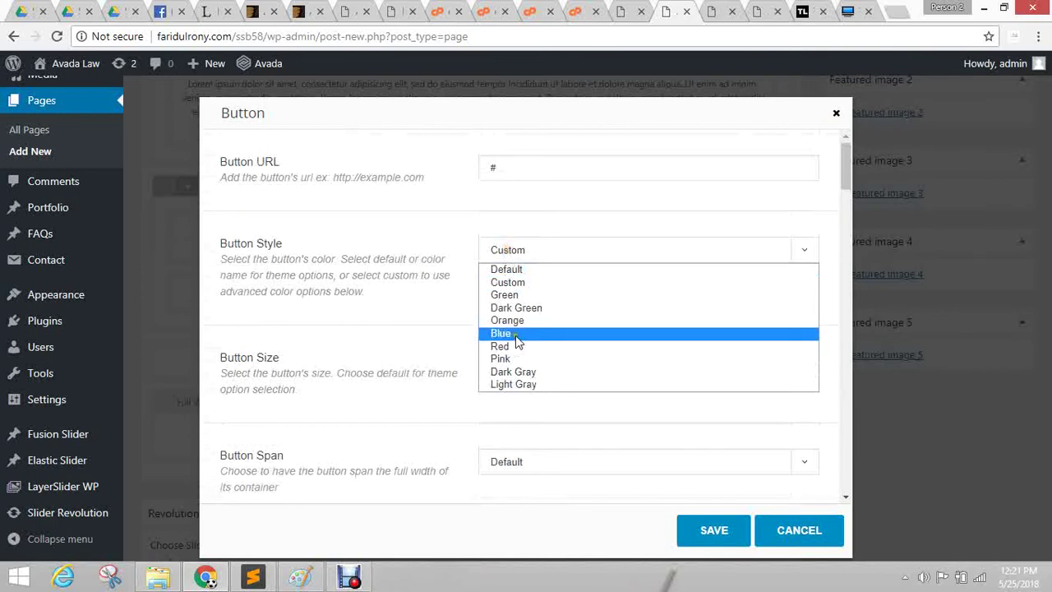
click(530, 295)
scroll(404, 347, down, 15)
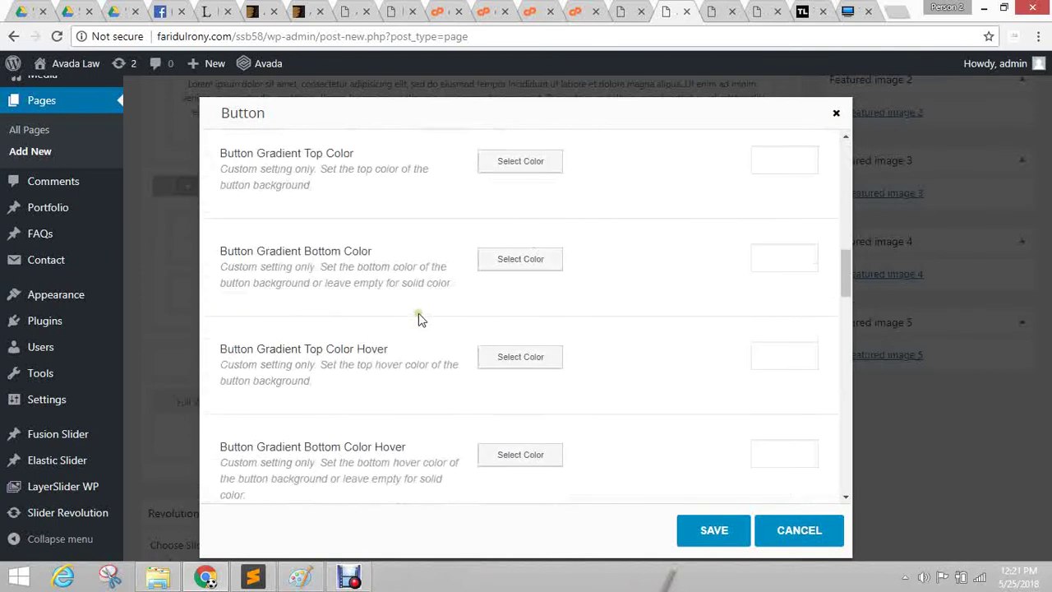
scroll(440, 327, up, 15)
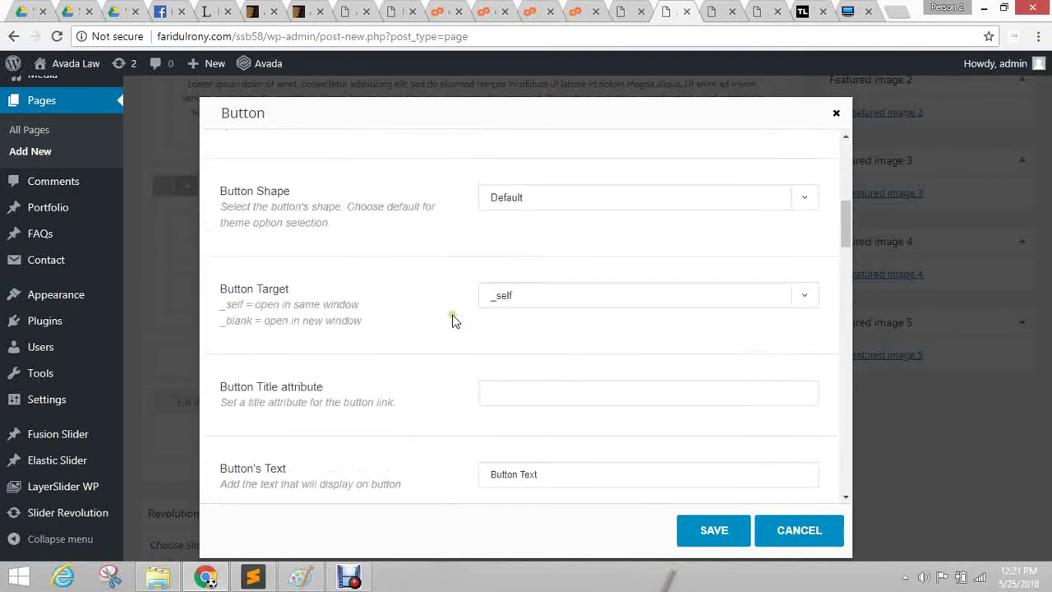
Set the Button Size to Medium.
scroll(461, 280, down, 2)
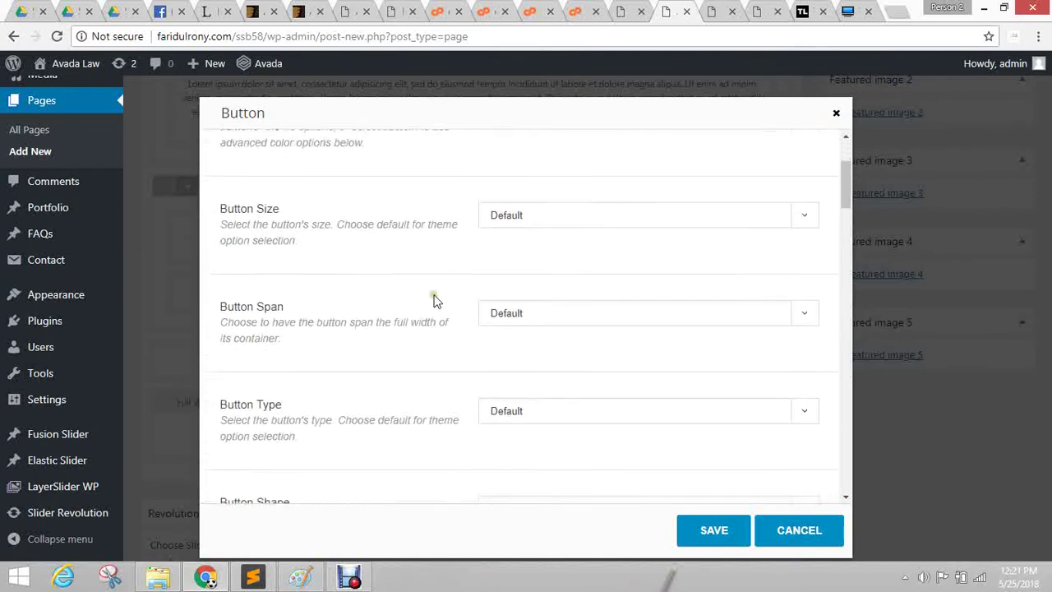
click(530, 210)
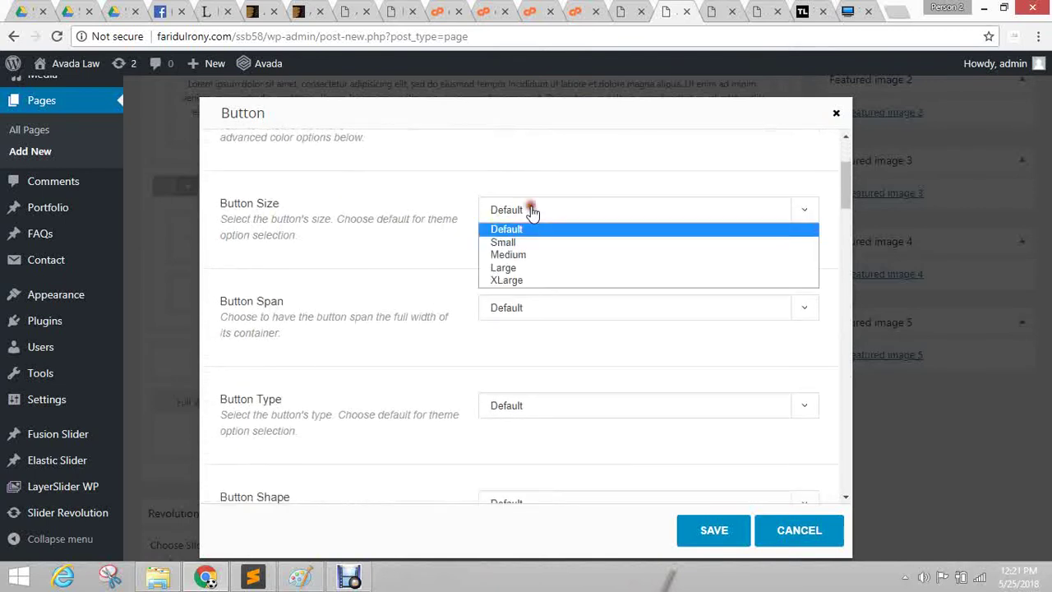
click(526, 255)
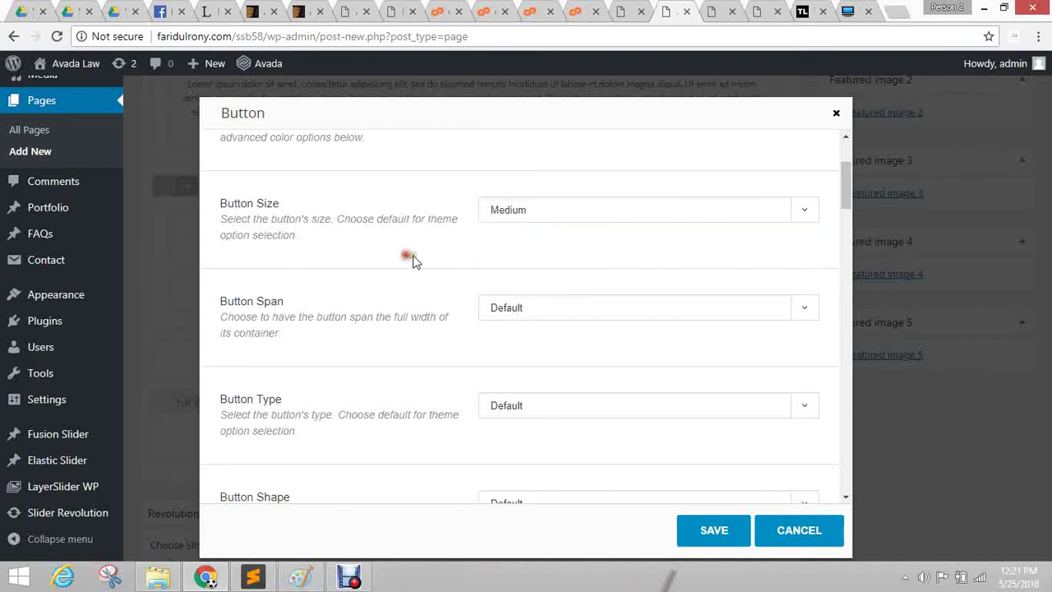
scroll(397, 296, down, 1)
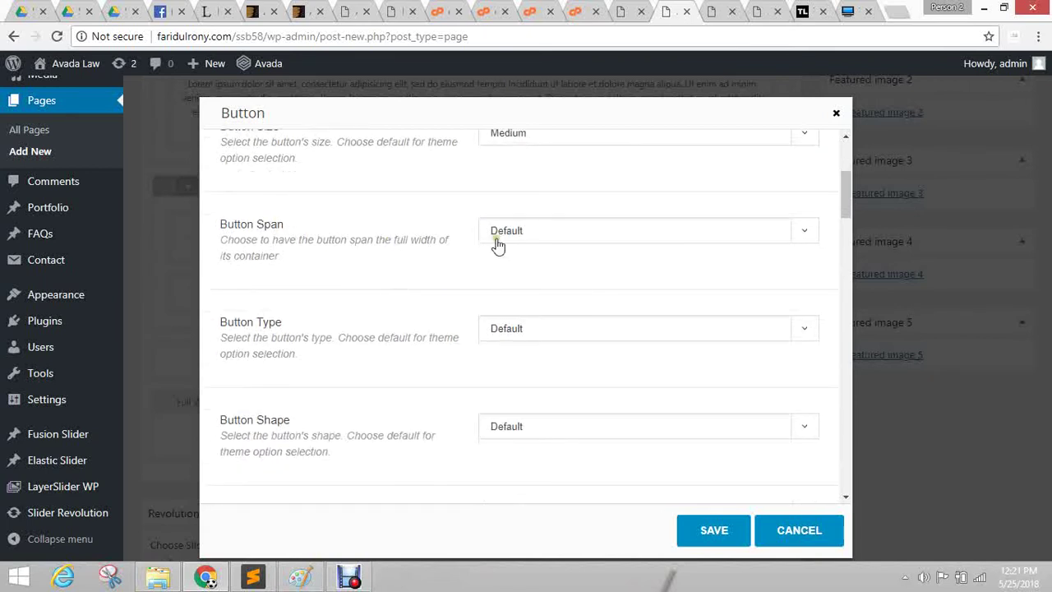
Leave the button span setting at Default.
click(501, 234)
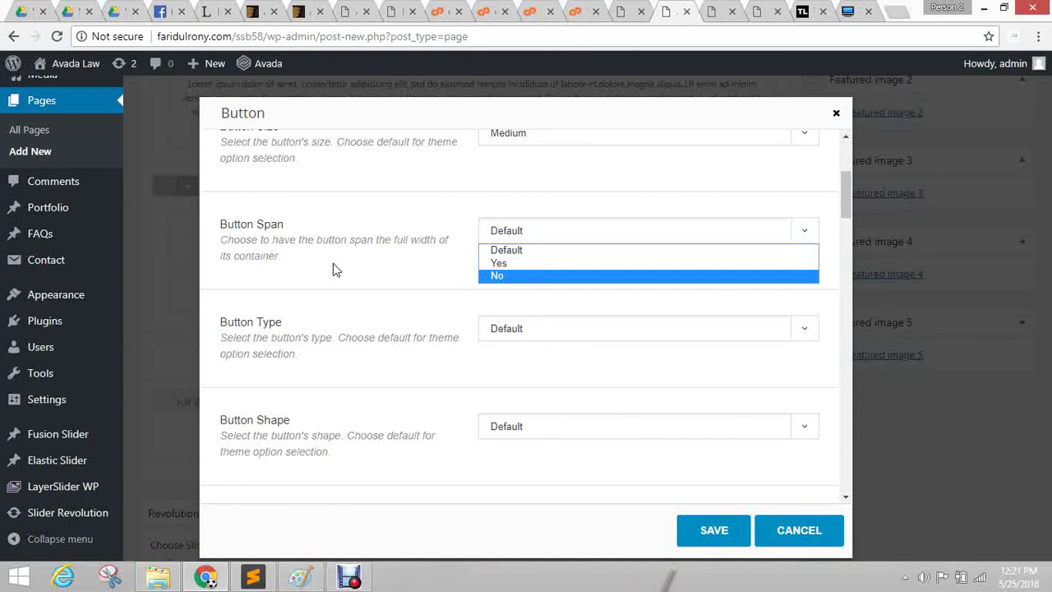
click(500, 276)
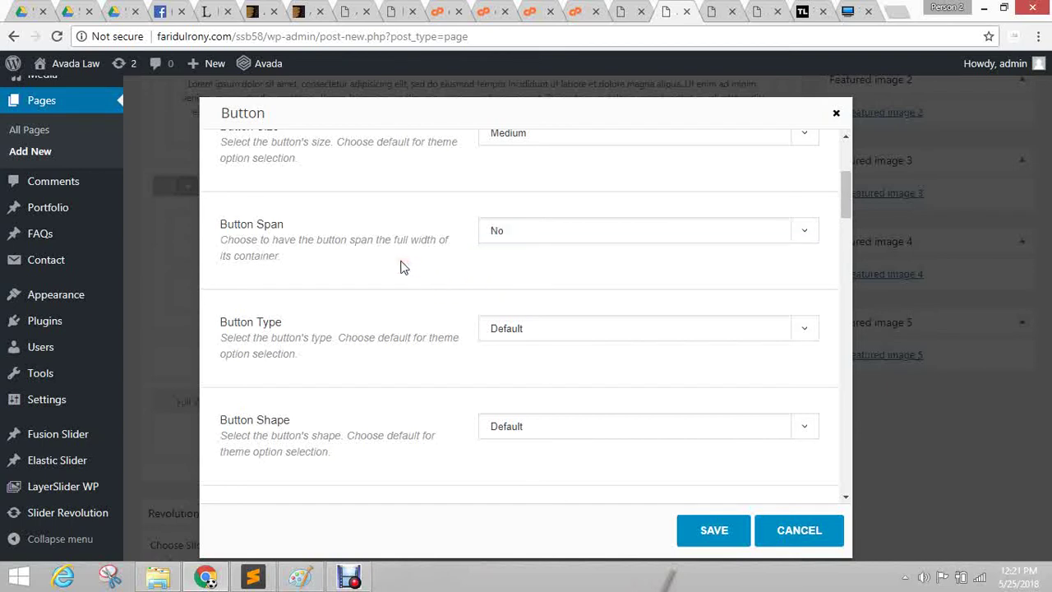
click(555, 220)
click(501, 248)
scroll(403, 263, down, 1)
scroll(403, 263, down, 1)
Make the button Type 3D with a Round shape.
click(536, 167)
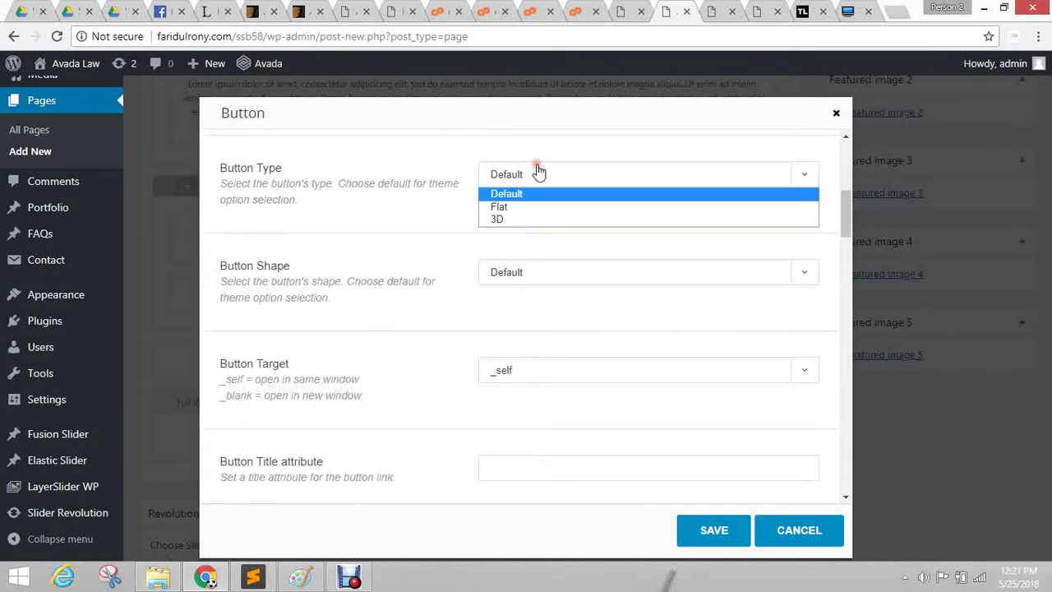
click(526, 221)
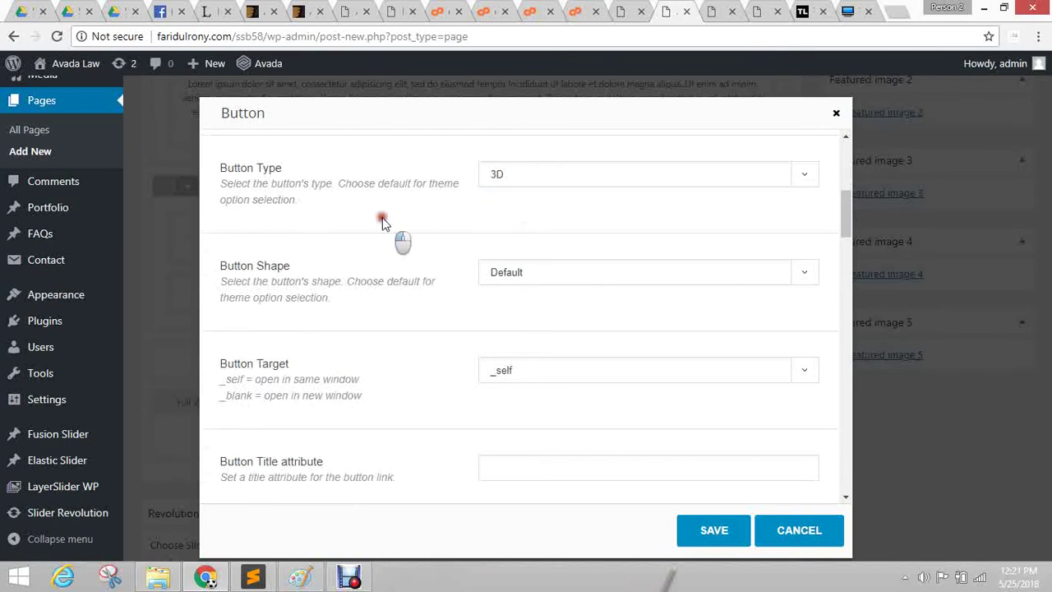
scroll(425, 364, down, 3)
scroll(337, 238, up, 1)
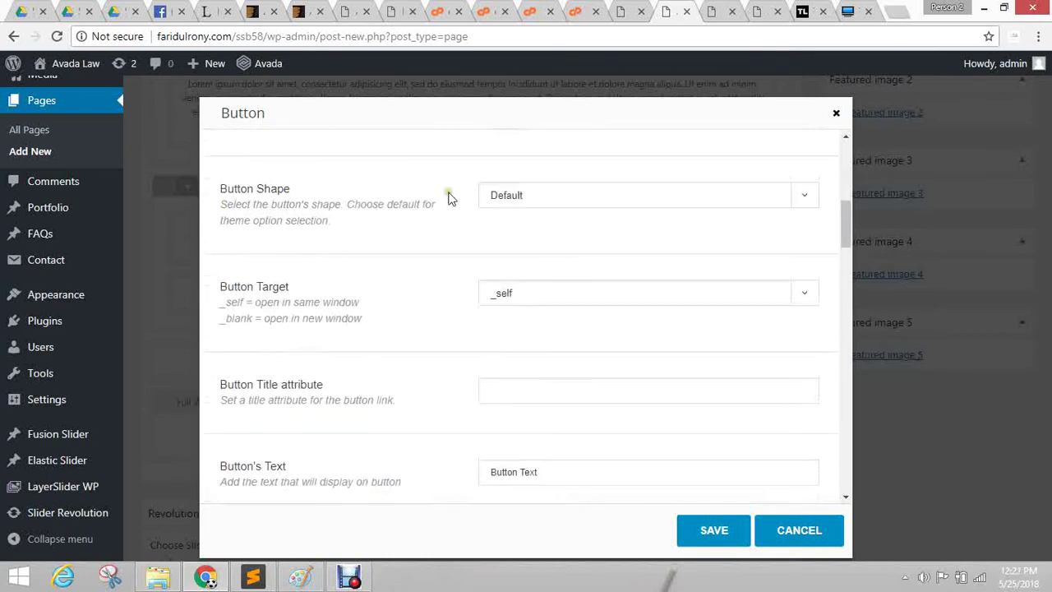
click(540, 195)
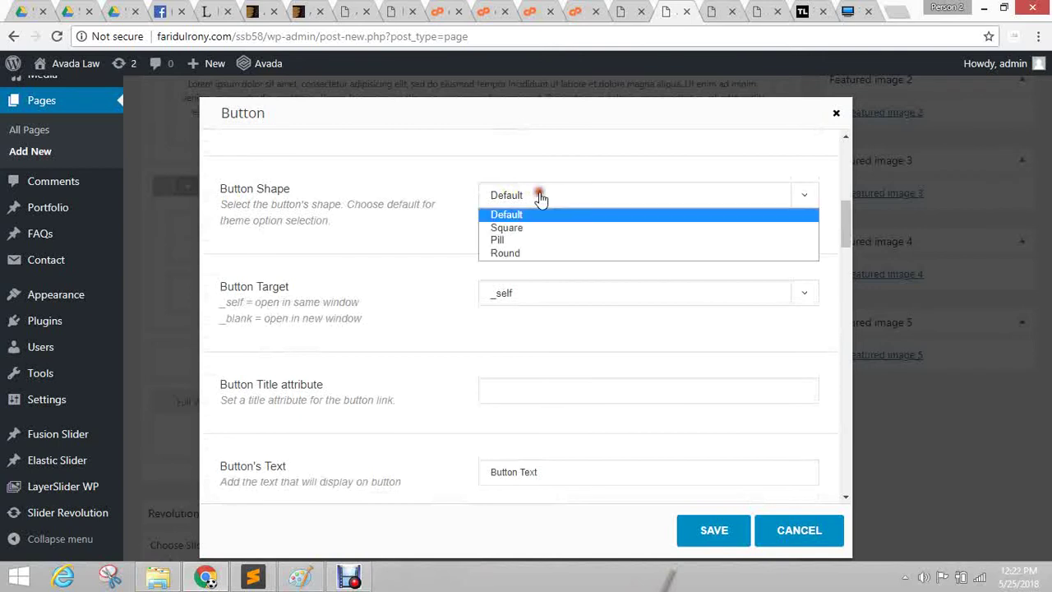
click(529, 253)
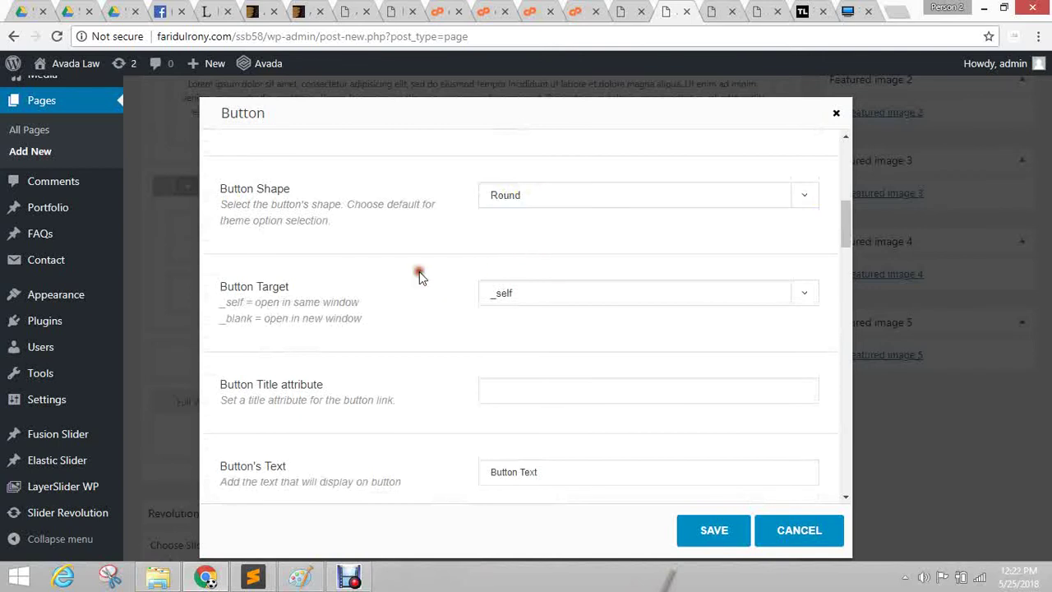
scroll(417, 267, down, 1)
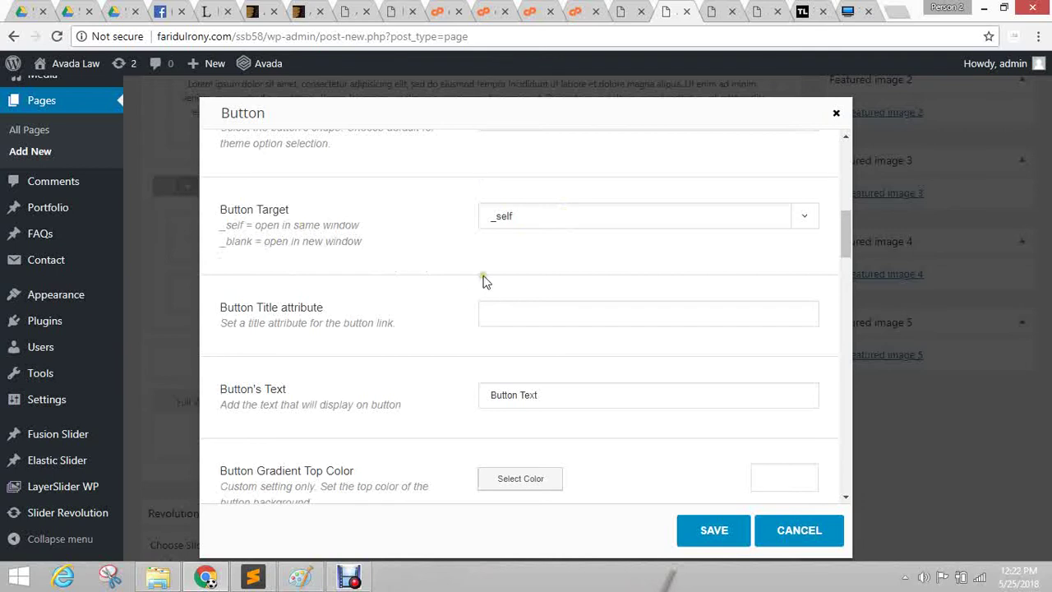
scroll(472, 280, down, 2)
Replace the button text with 'View More' and save the button to the page.
drag(581, 241, 333, 234)
text(View More)
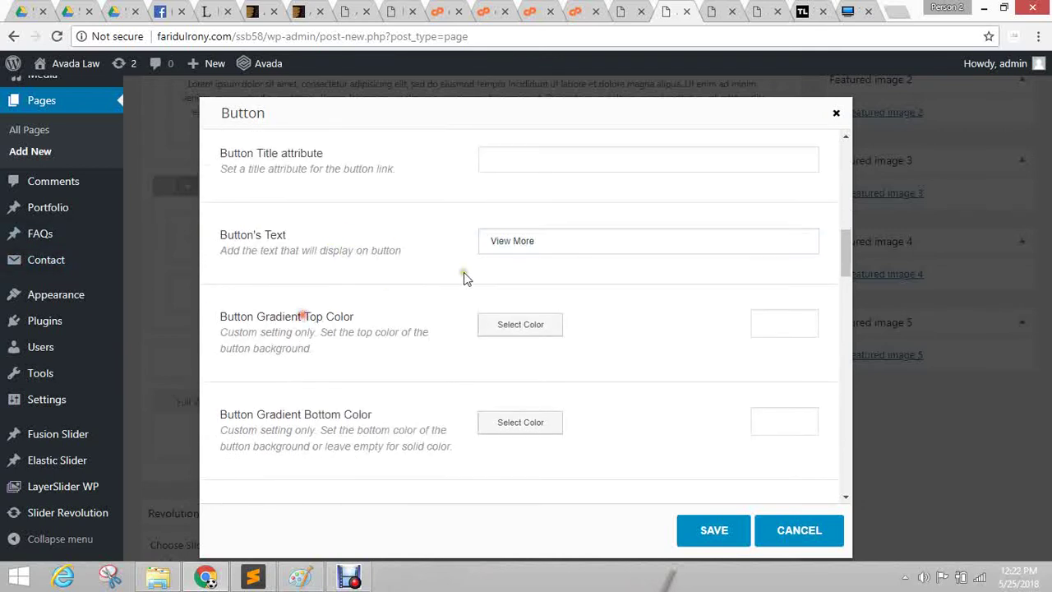
scroll(463, 272, down, 2)
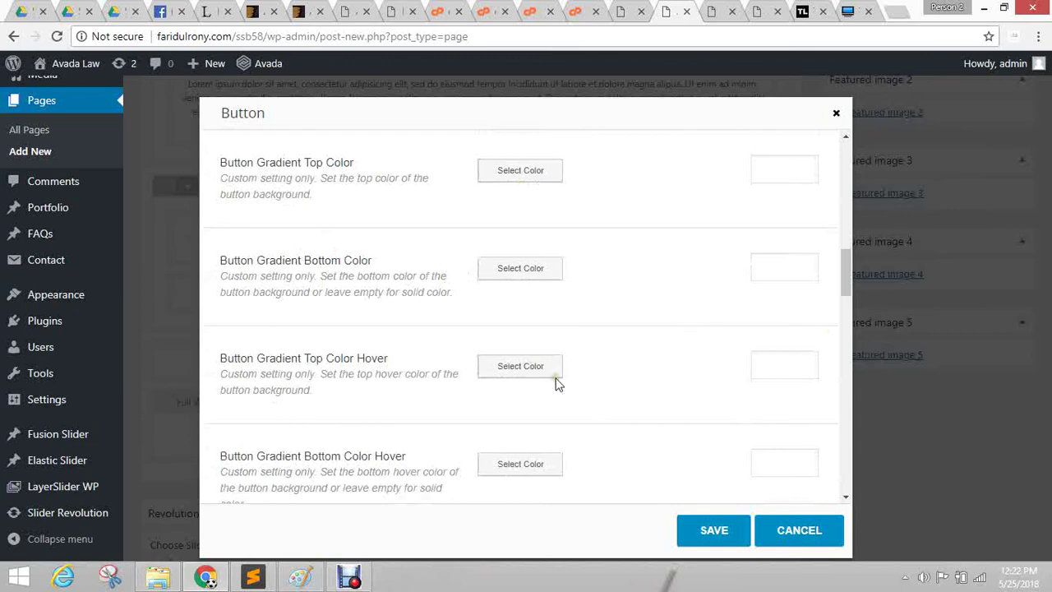
scroll(686, 371, down, 3)
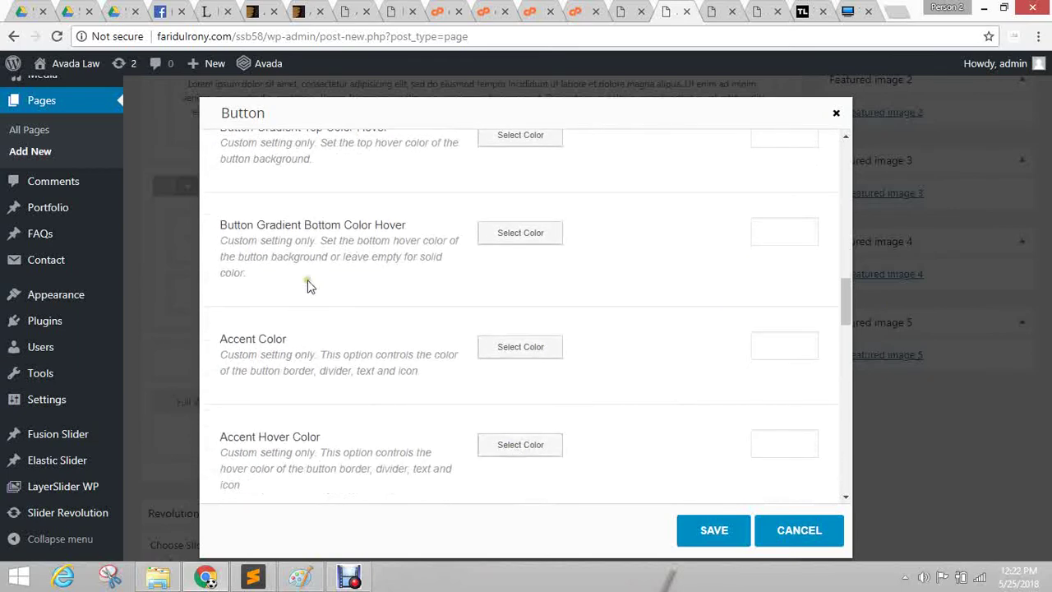
scroll(608, 324, down, 1)
scroll(460, 354, down, 4)
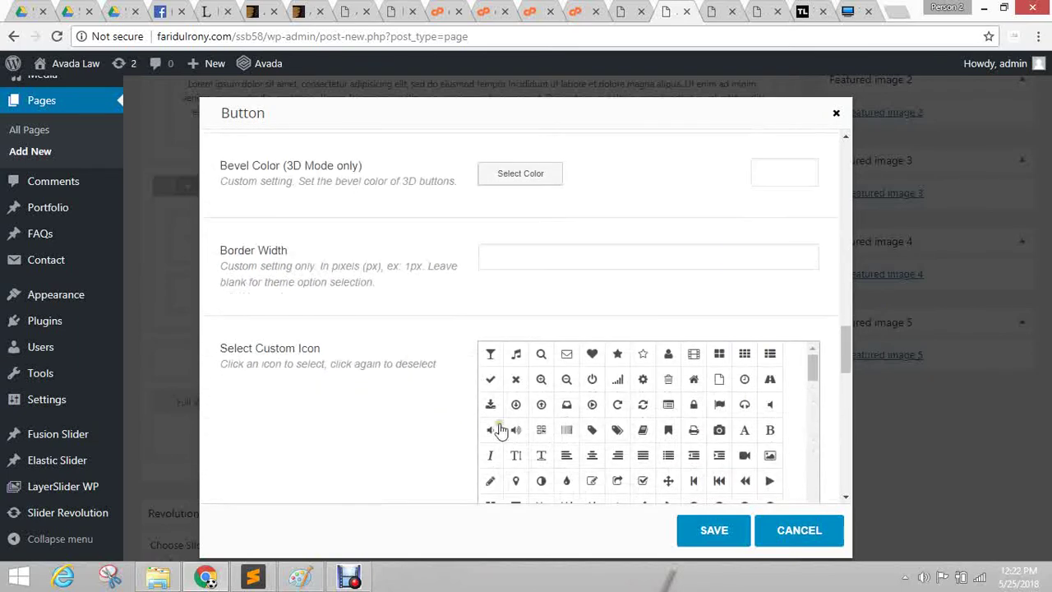
click(699, 539)
Preview the page to see the green VIEW MORE button.
click(987, 172)
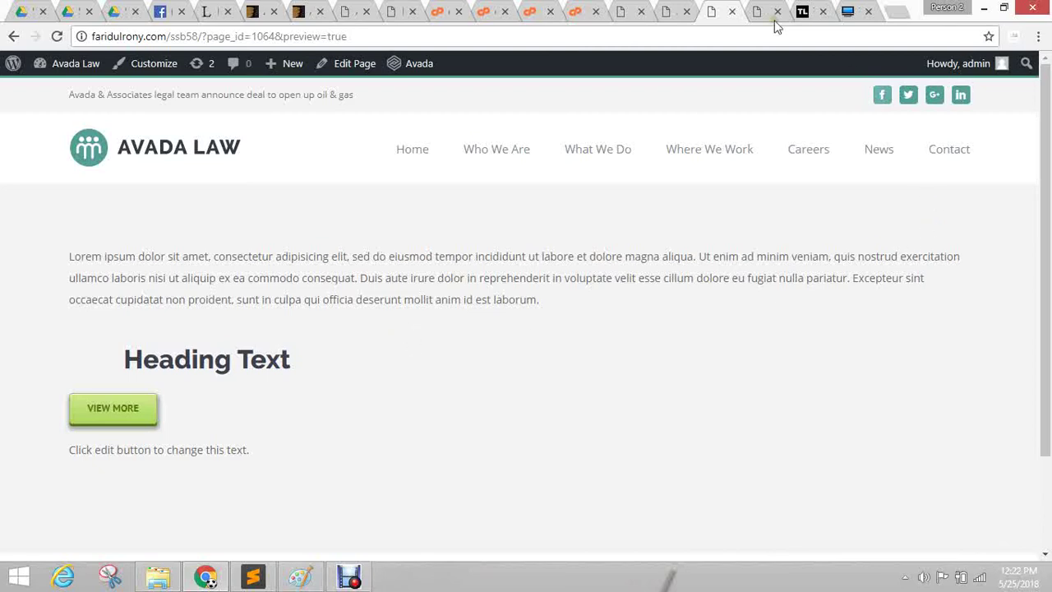
click(682, 9)
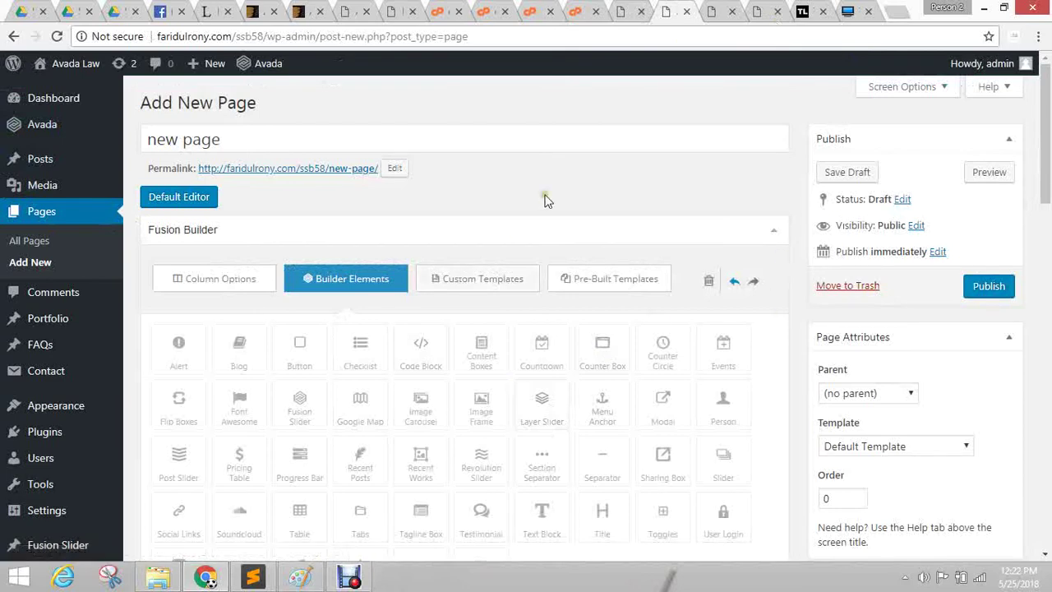
scroll(516, 294, down, 4)
scroll(517, 295, down, 5)
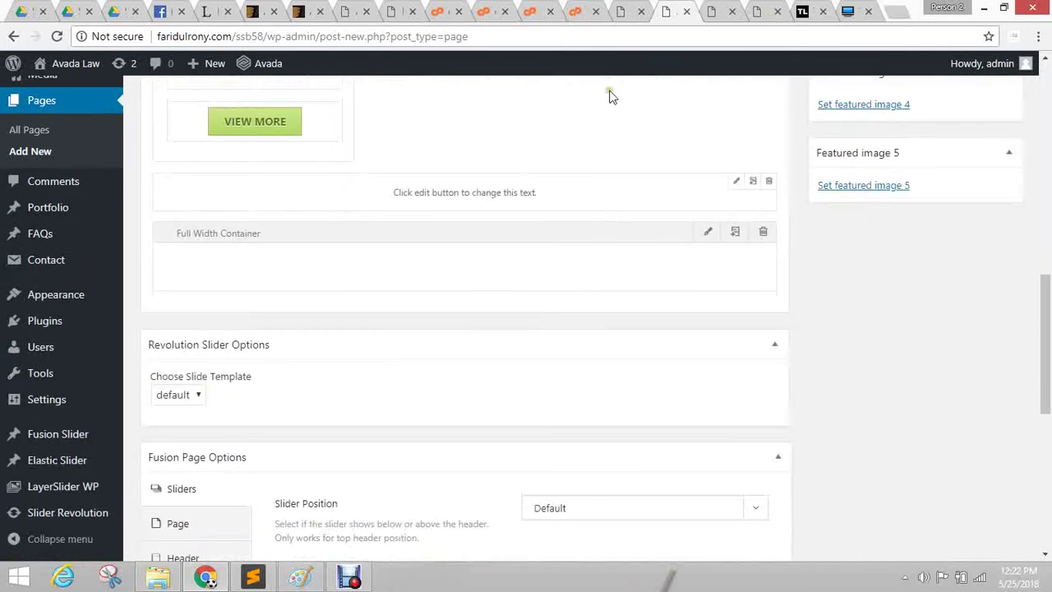
click(723, 11)
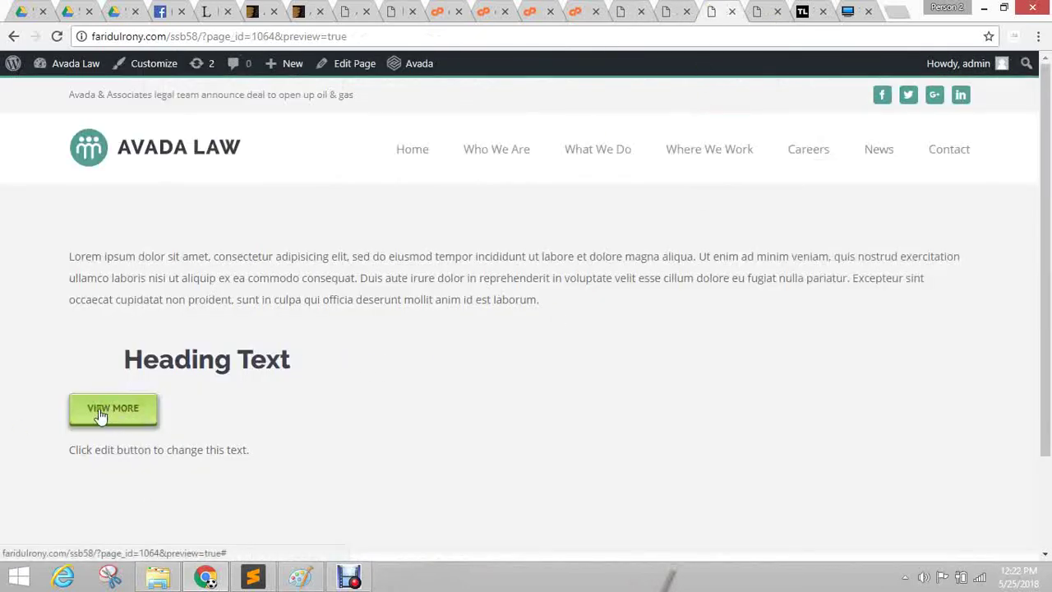
Inspect the VIEW MORE button's markup in DevTools, then close DevTools.
right_click(132, 413)
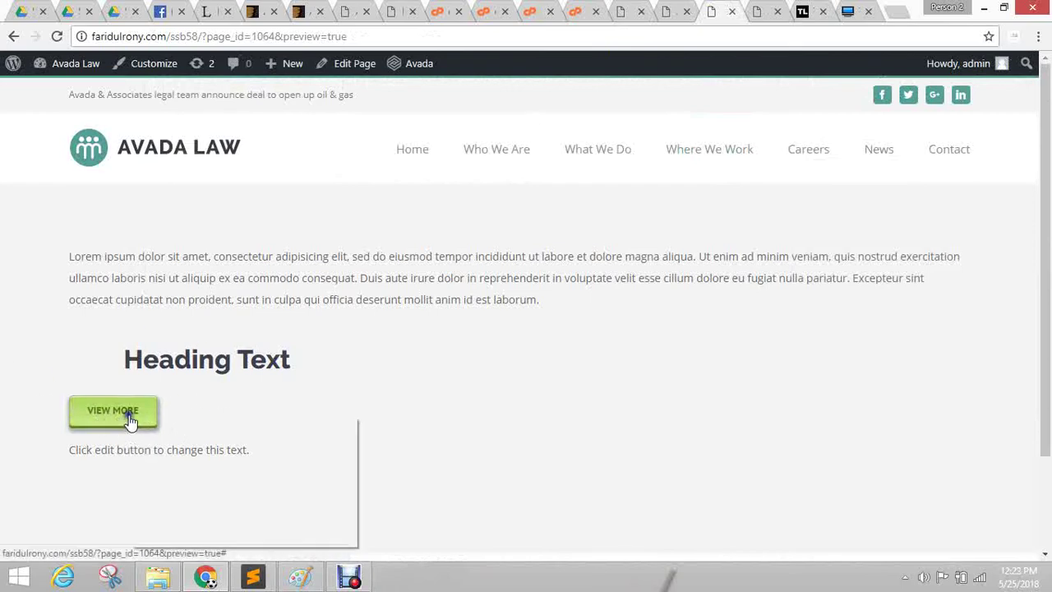
click(175, 535)
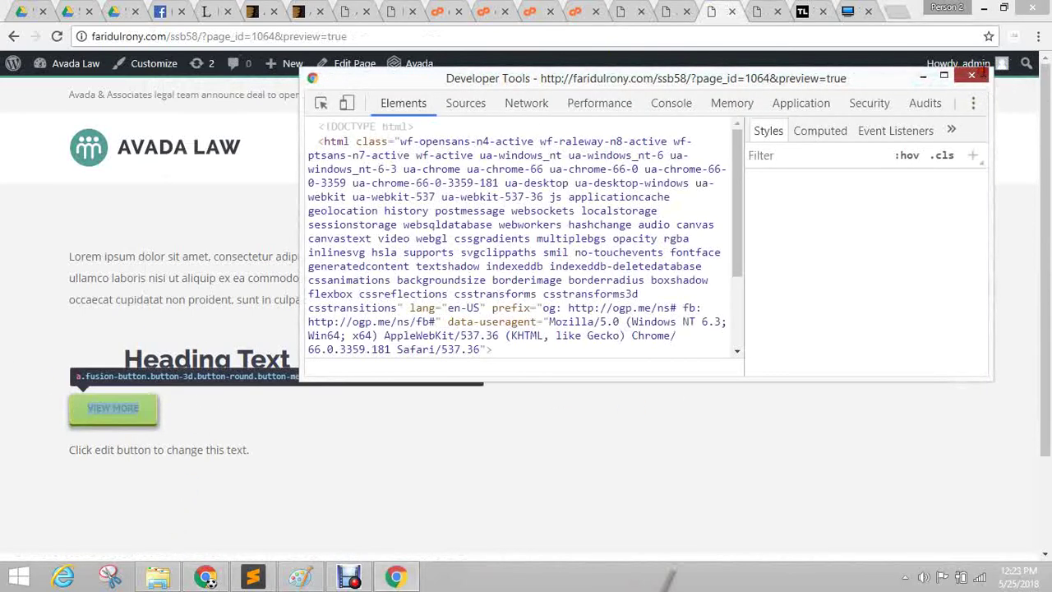
click(972, 76)
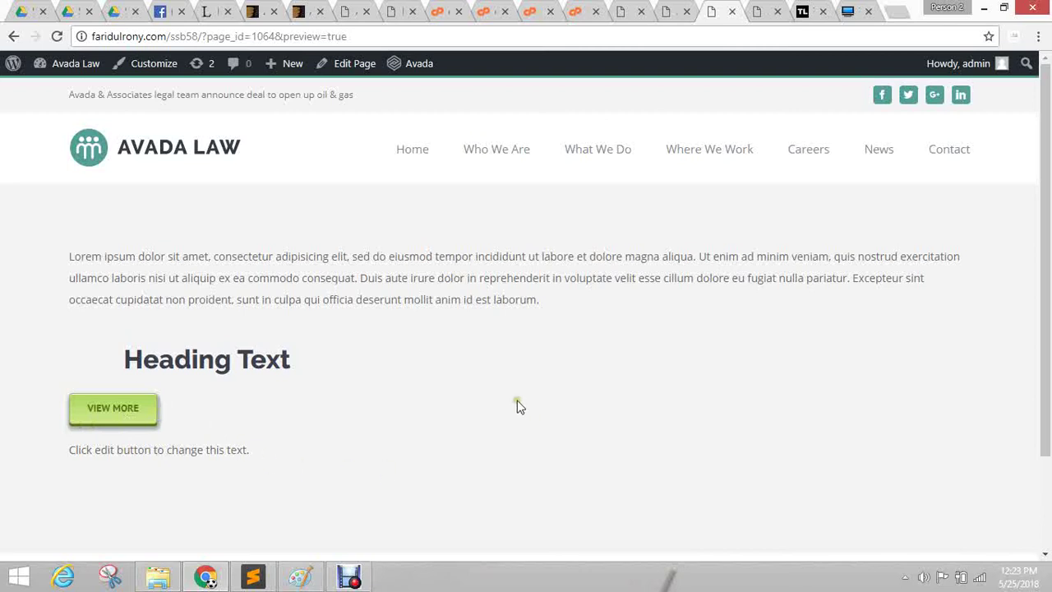
click(488, 299)
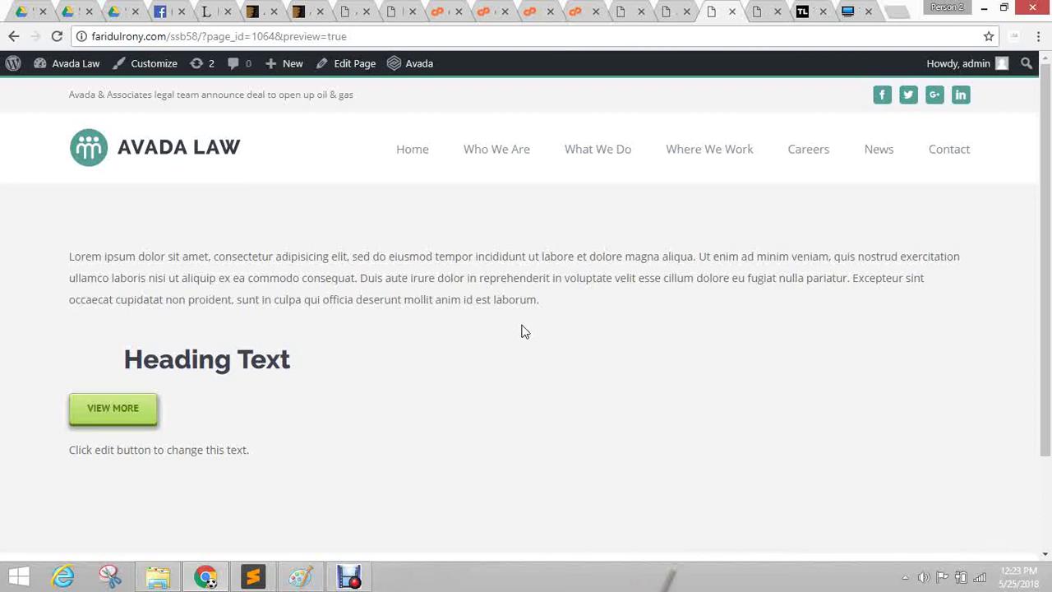
Return to the top of the page editor, then switch to the cPanel style.css tab.
click(666, 11)
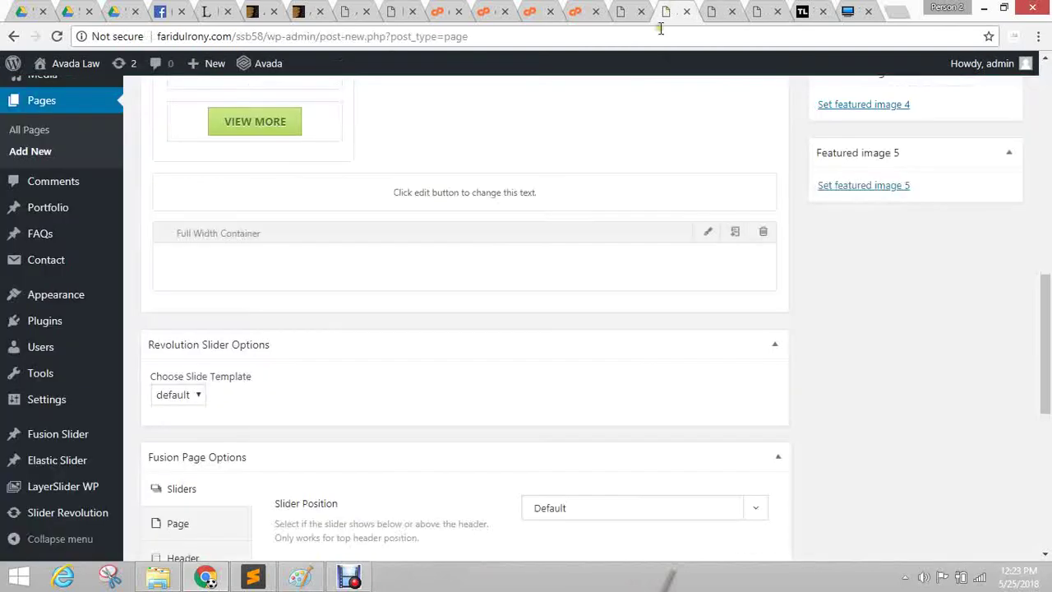
scroll(329, 321, up, 10)
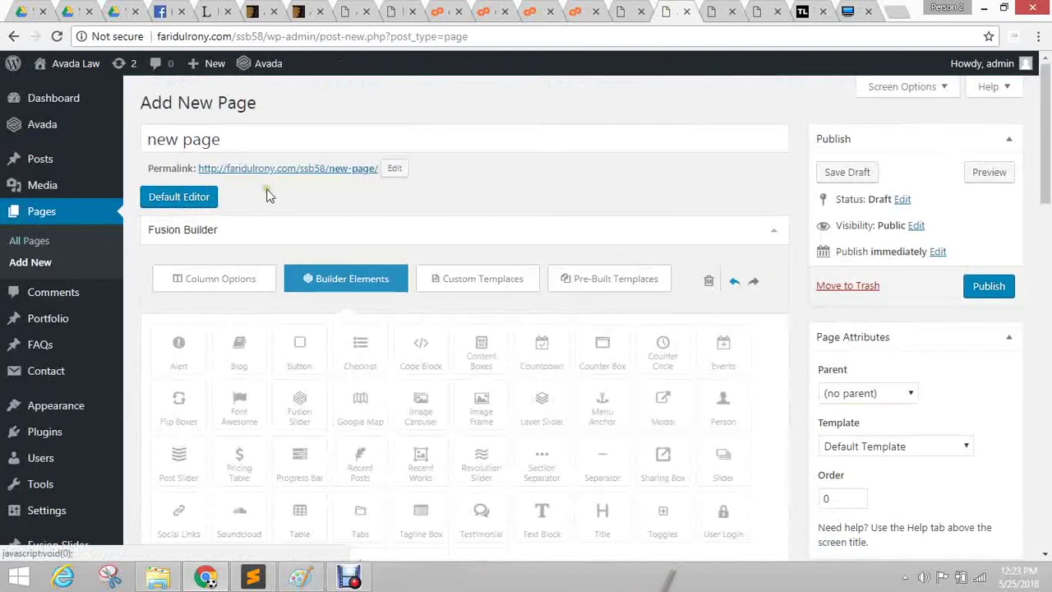
scroll(263, 207, down, 1)
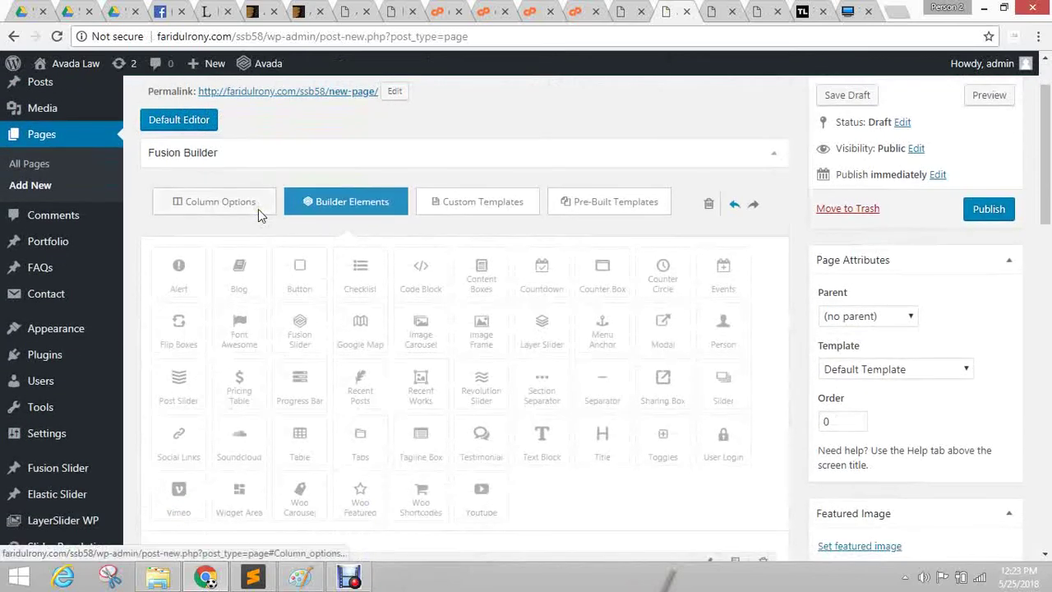
scroll(306, 220, up, 1)
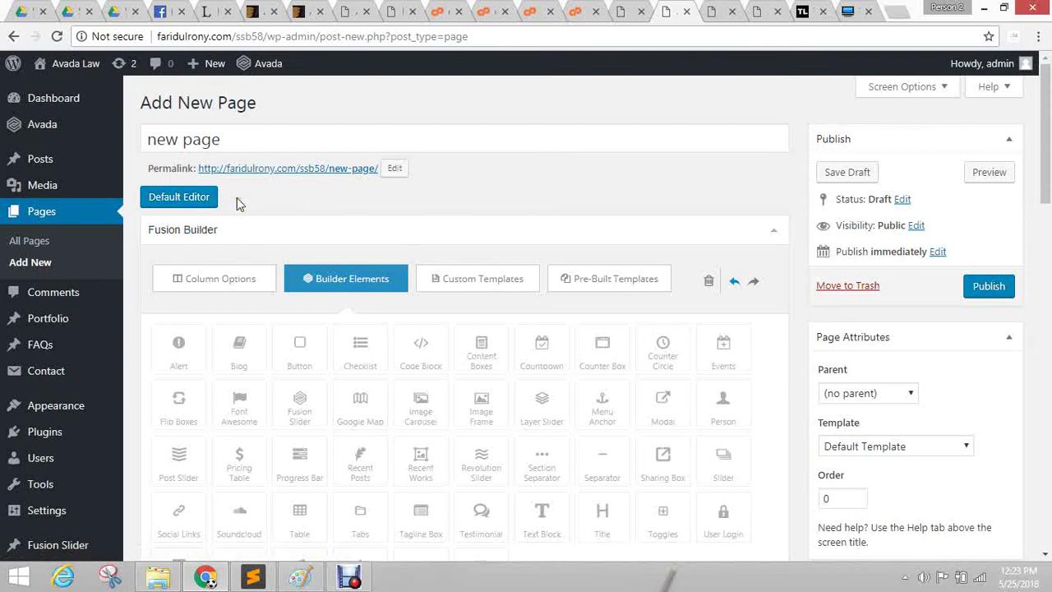
click(582, 12)
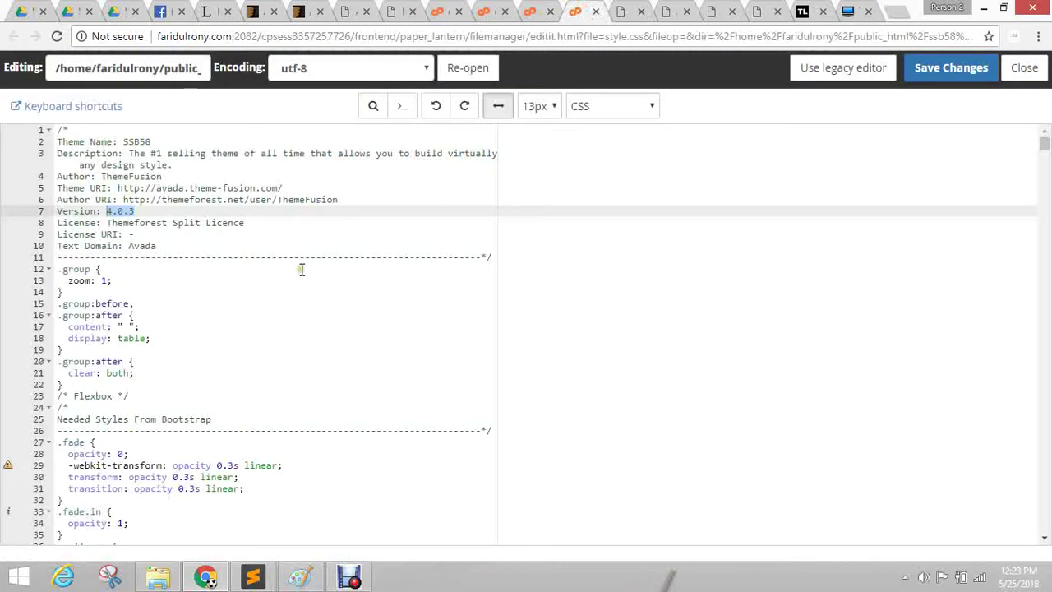
Close style.css, select fusion-core in ssb58's wp-content/plugins, and return to the Avada Law editor.
click(595, 11)
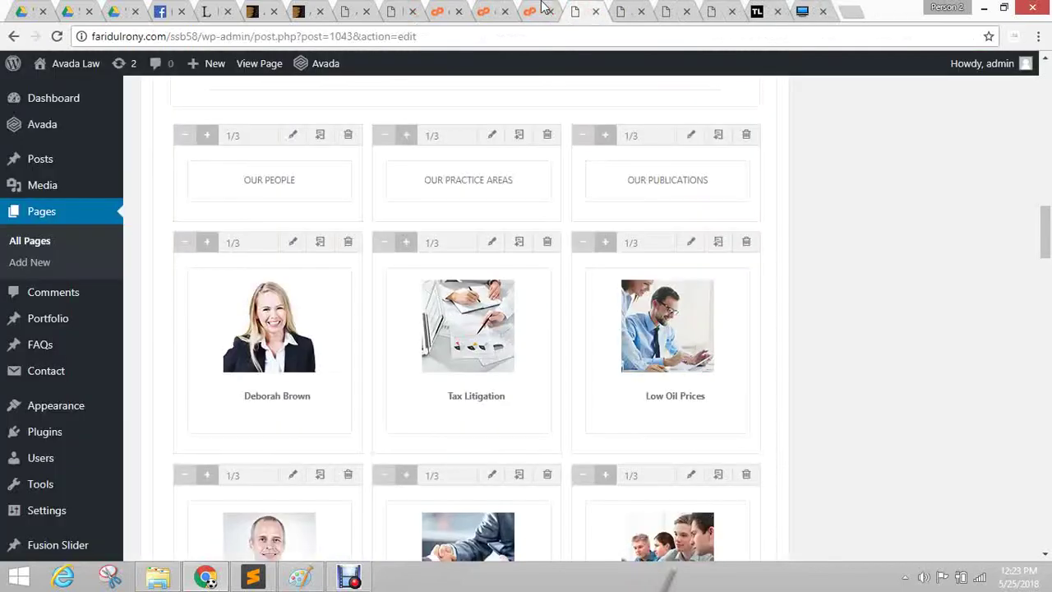
click(526, 10)
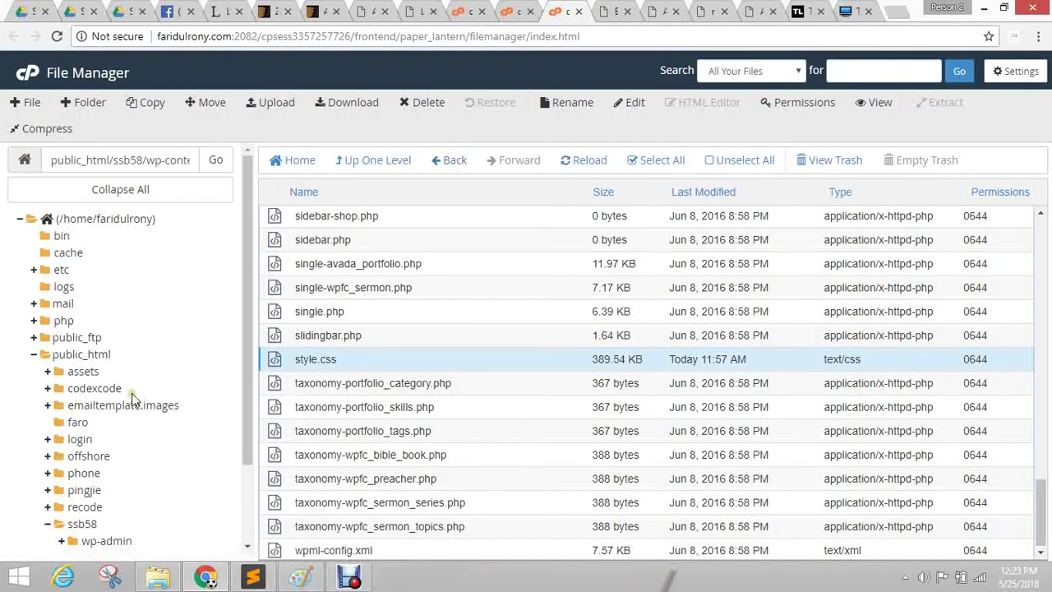
scroll(132, 403, down, 2)
click(102, 460)
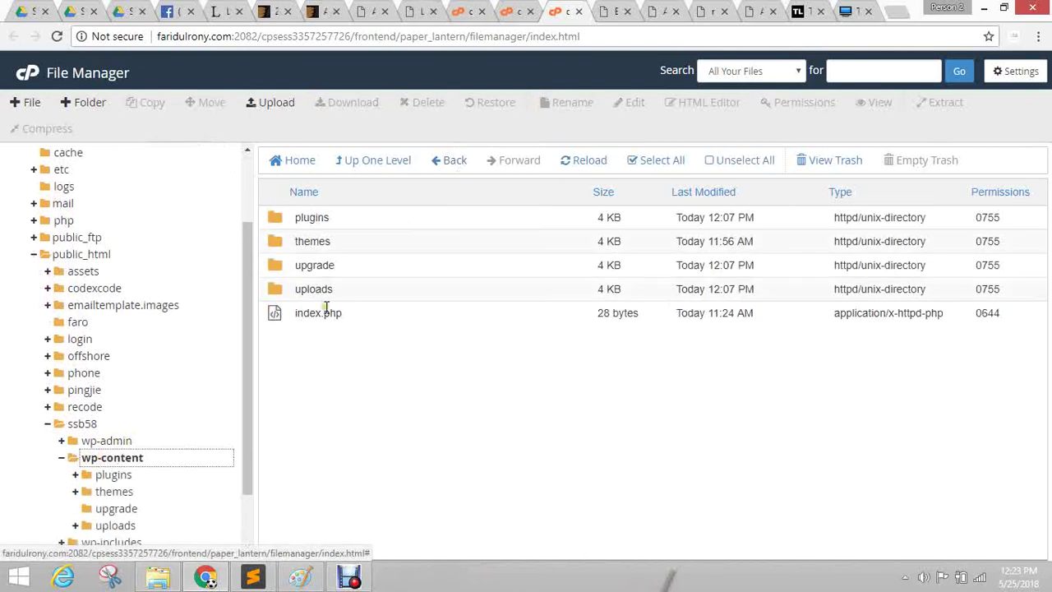
double_click(274, 218)
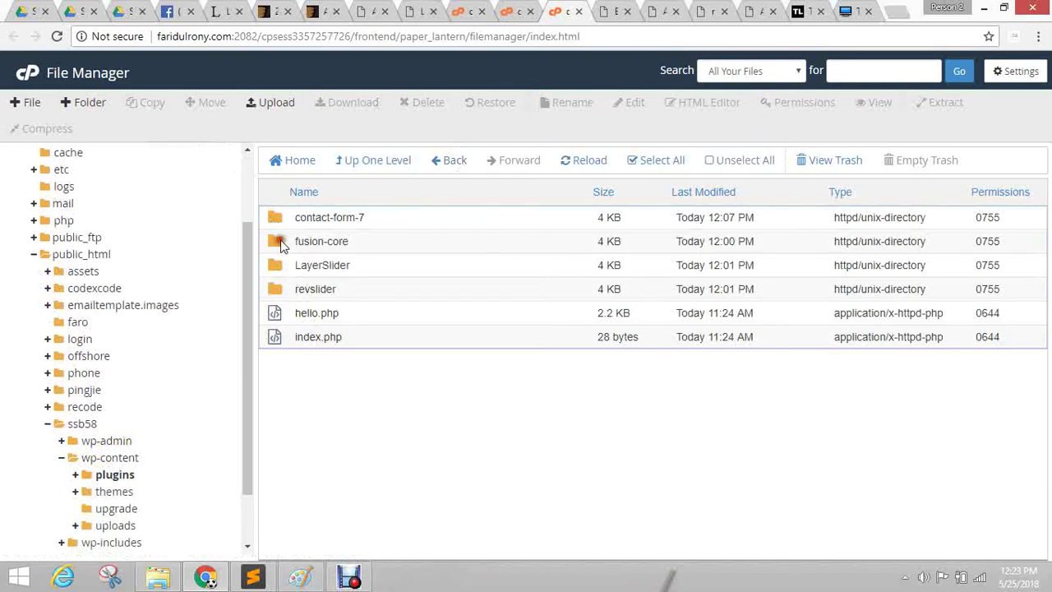
click(281, 243)
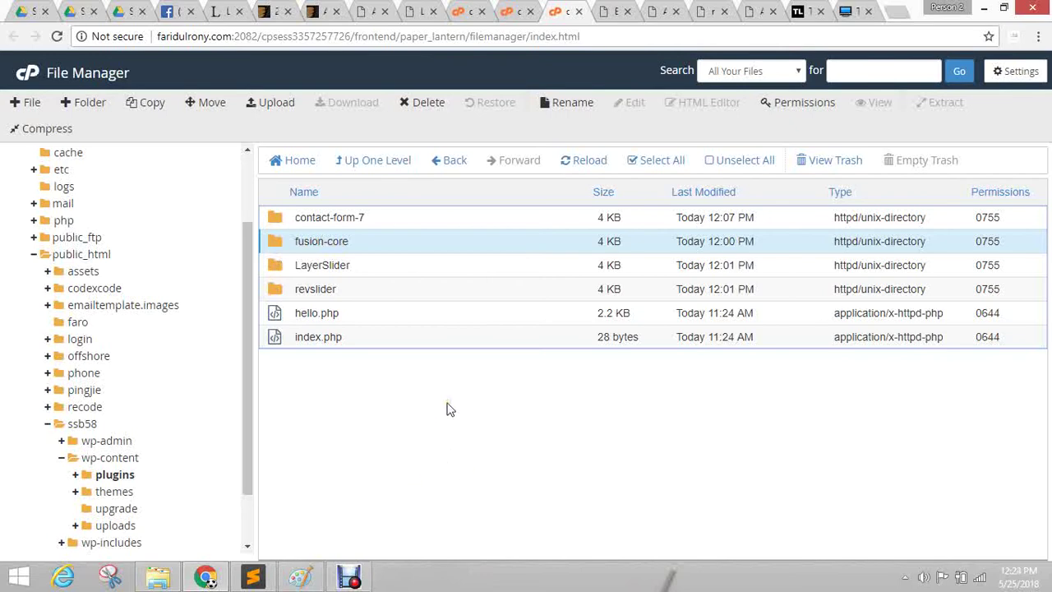
click(635, 10)
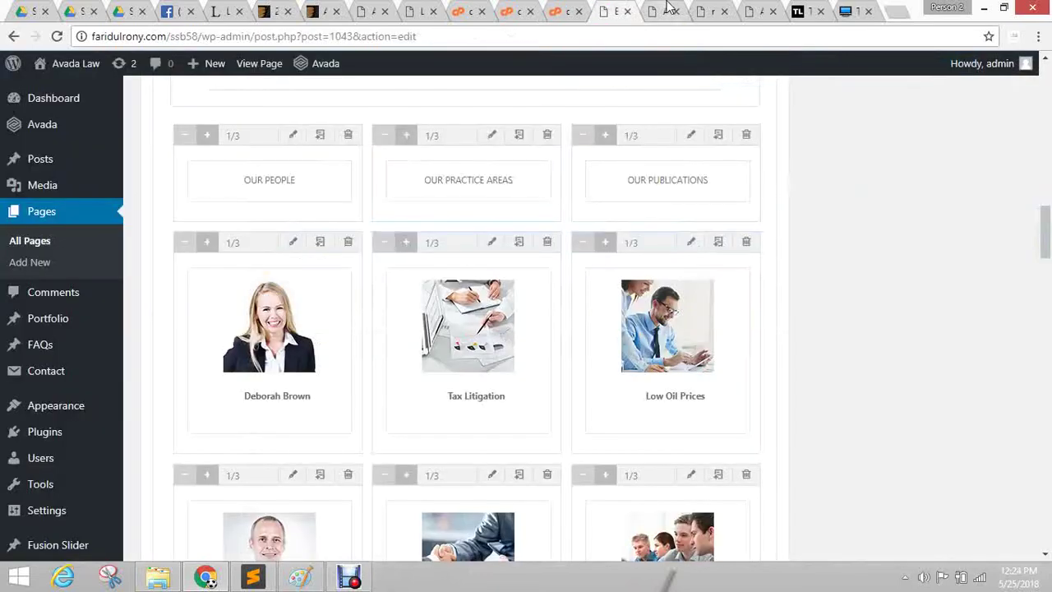
Check the new page draft and Avada Law preview, then open Plugins > Add New in a background tab.
click(668, 10)
click(620, 10)
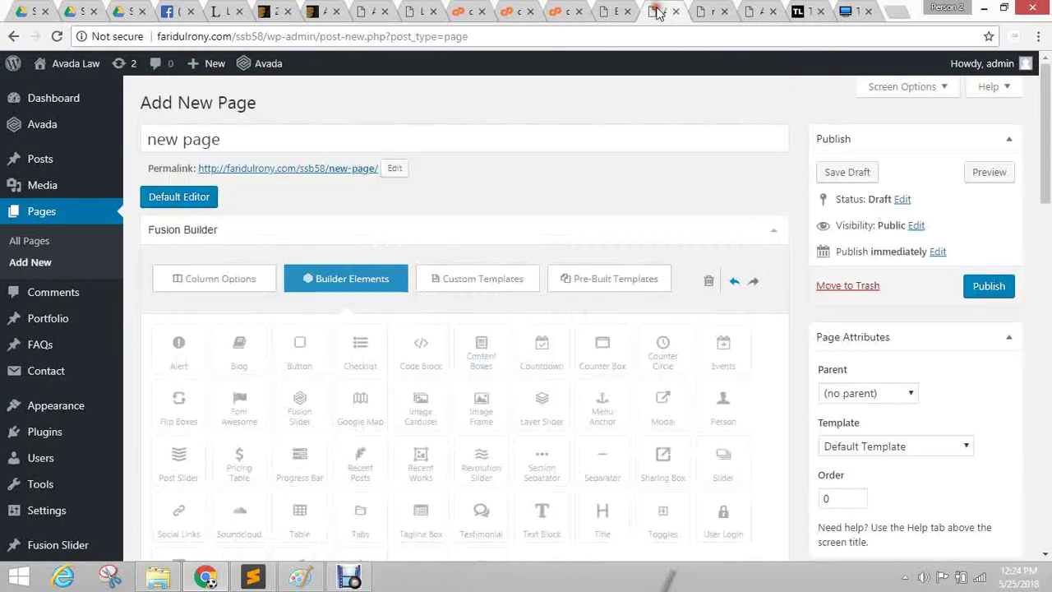
click(662, 11)
click(721, 8)
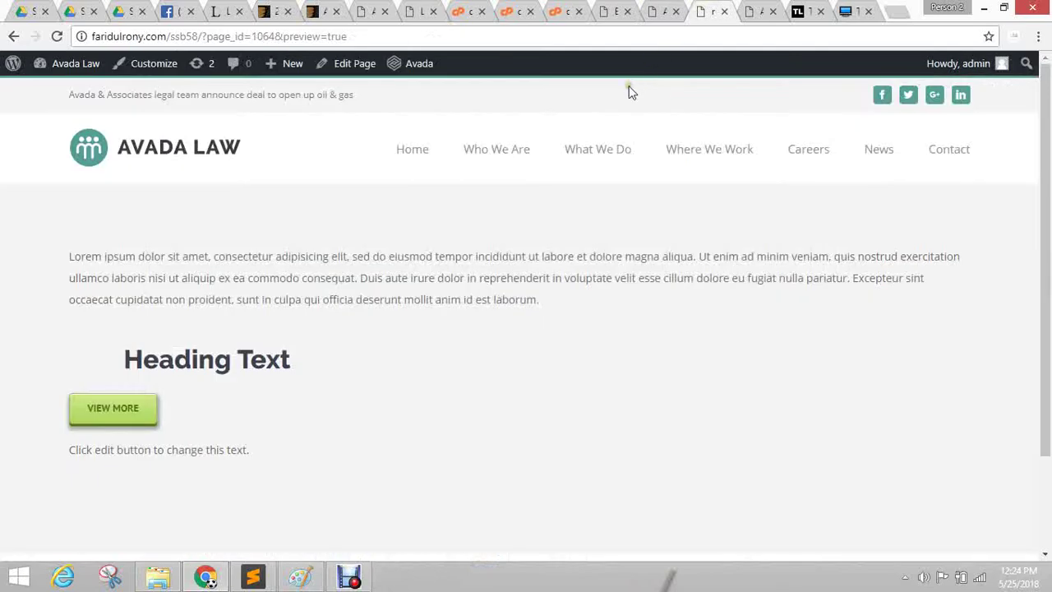
click(666, 9)
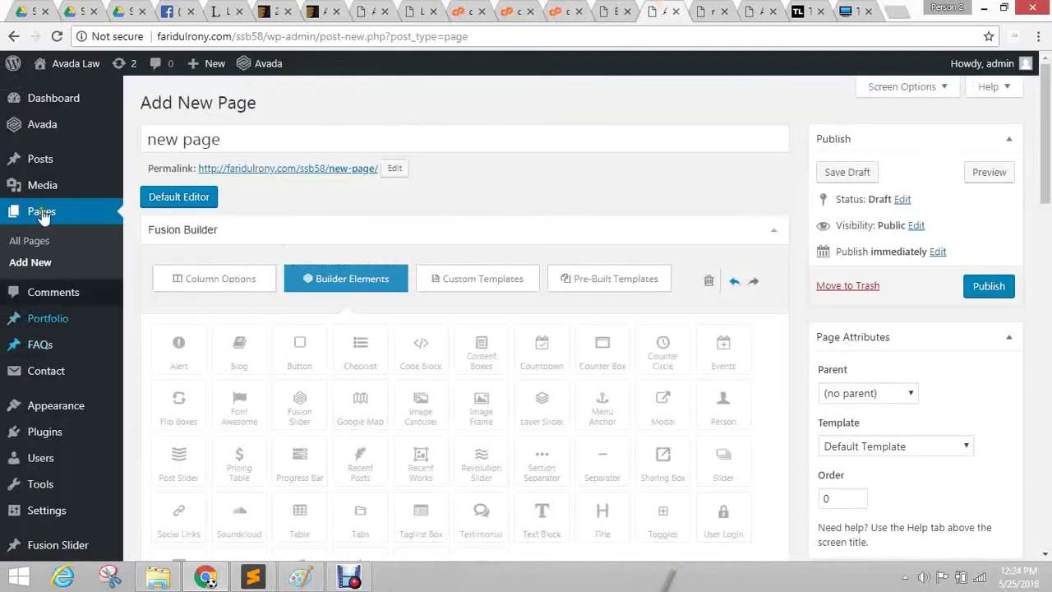
mouse_move(78, 435)
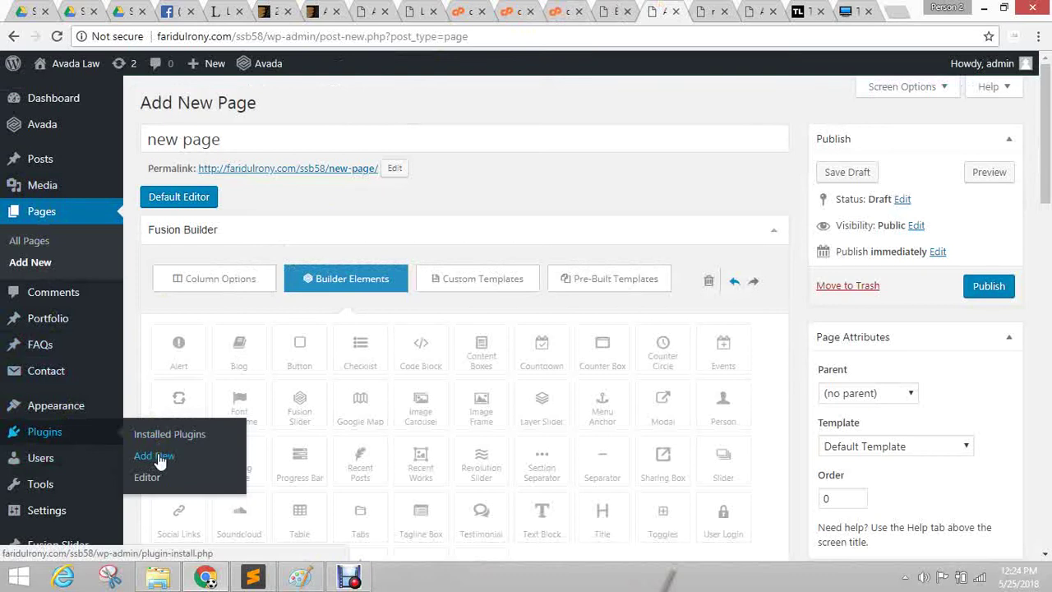
middle_click(160, 460)
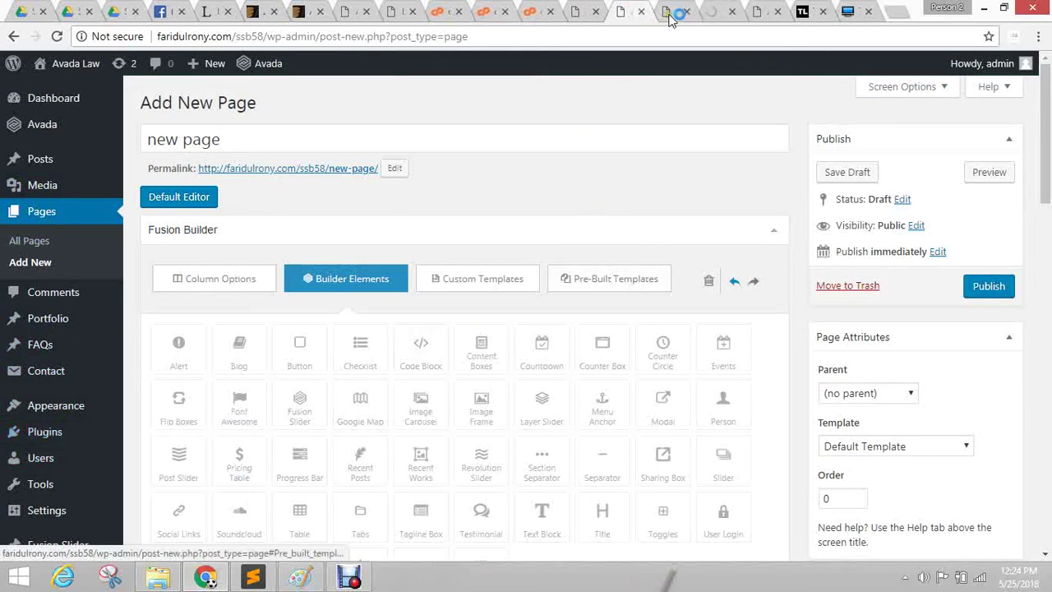
On the Add Plugins page, start searching the plugin directory for 'visual composer'.
click(713, 8)
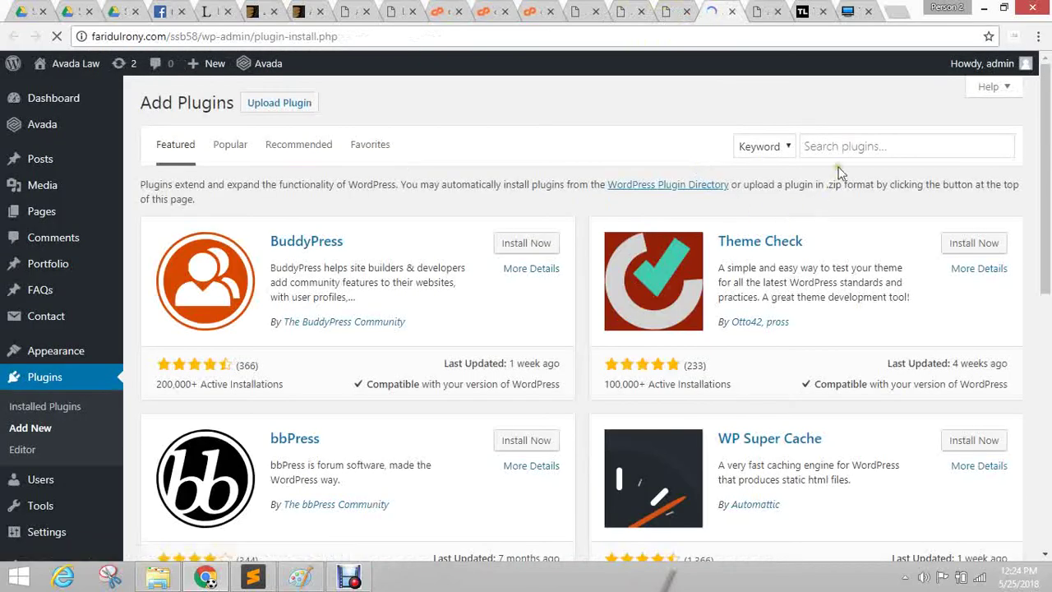
click(826, 144)
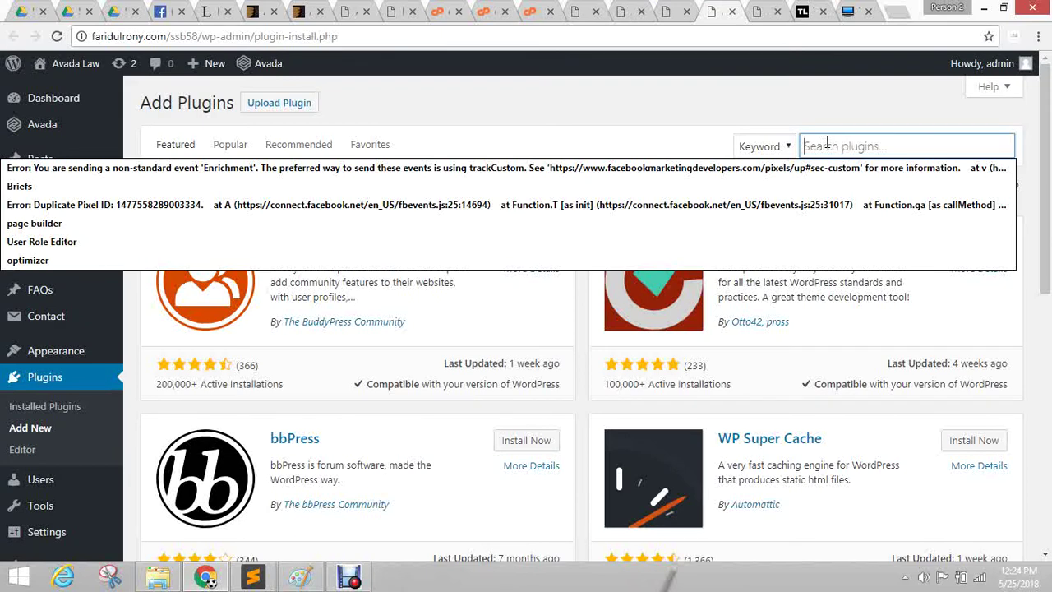
text(v)
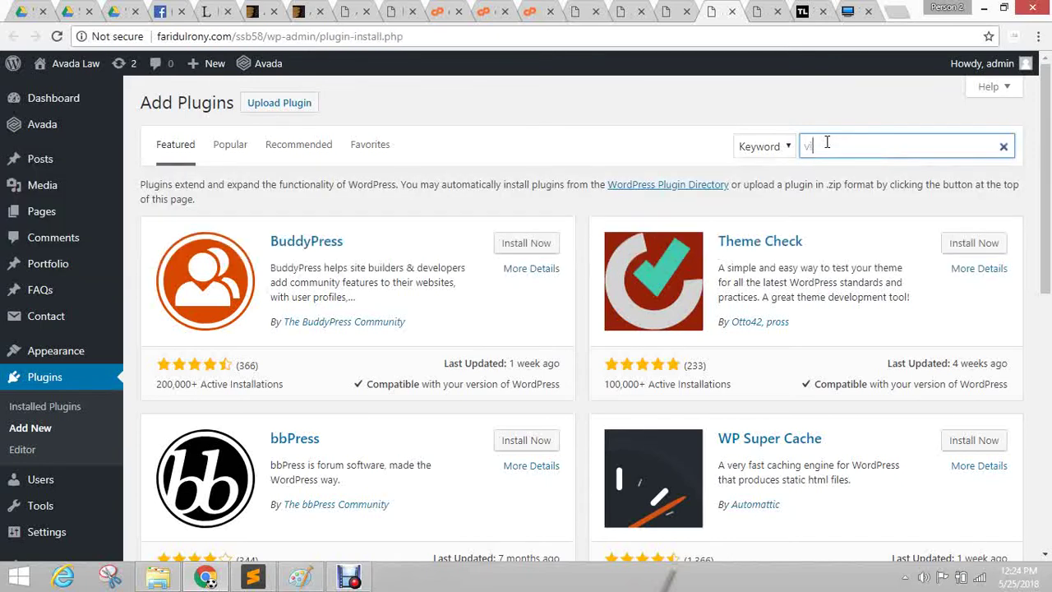
text(isual composer)
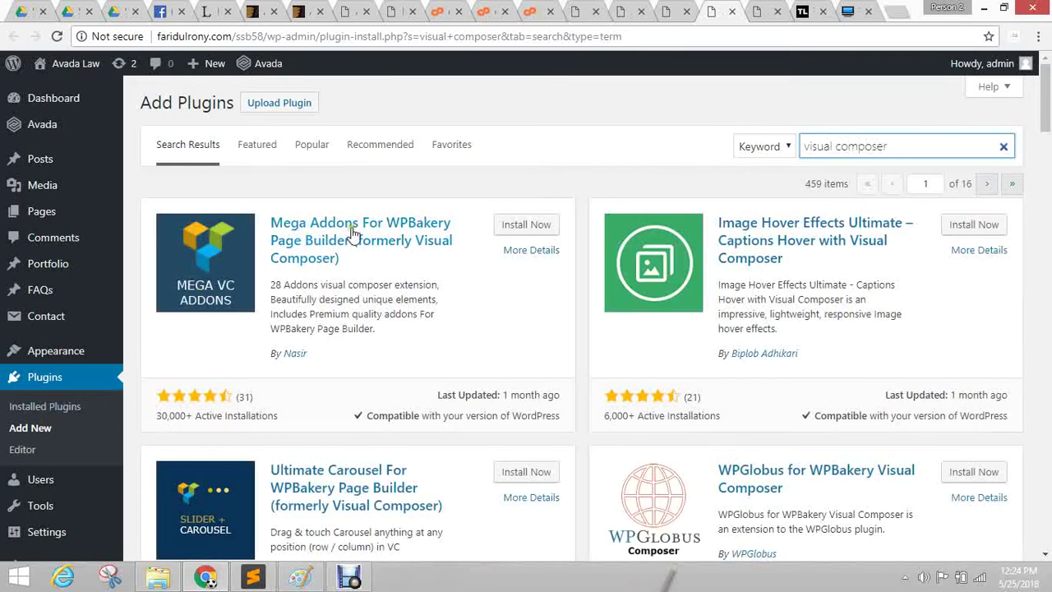
Browse the visual composer plugin results up and down, then go to the themes24x7.com tab.
scroll(228, 312, down, 5)
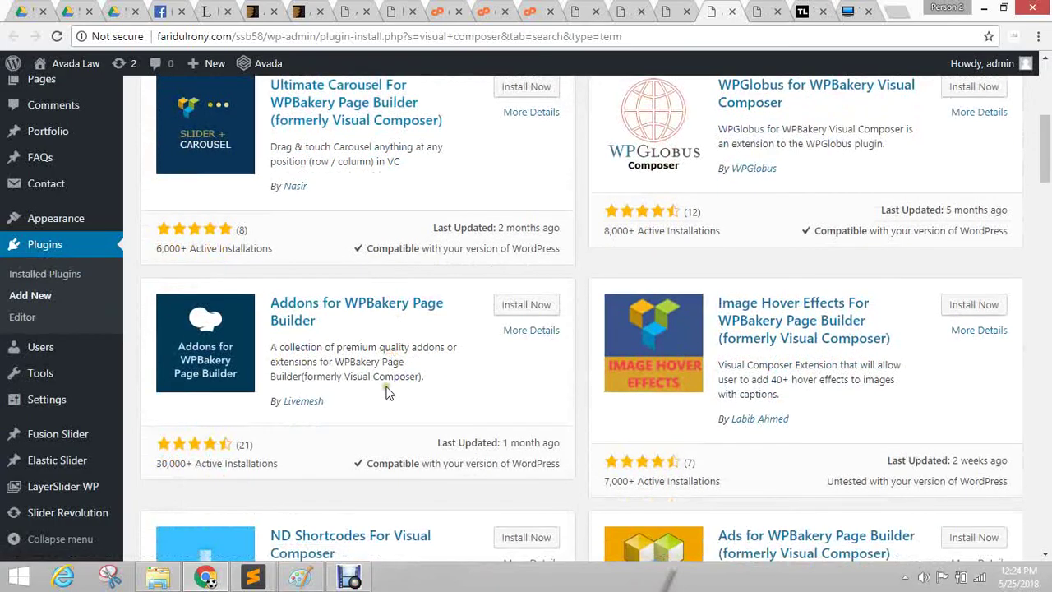
scroll(387, 387, down, 3)
scroll(399, 372, down, 4)
scroll(411, 395, down, 2)
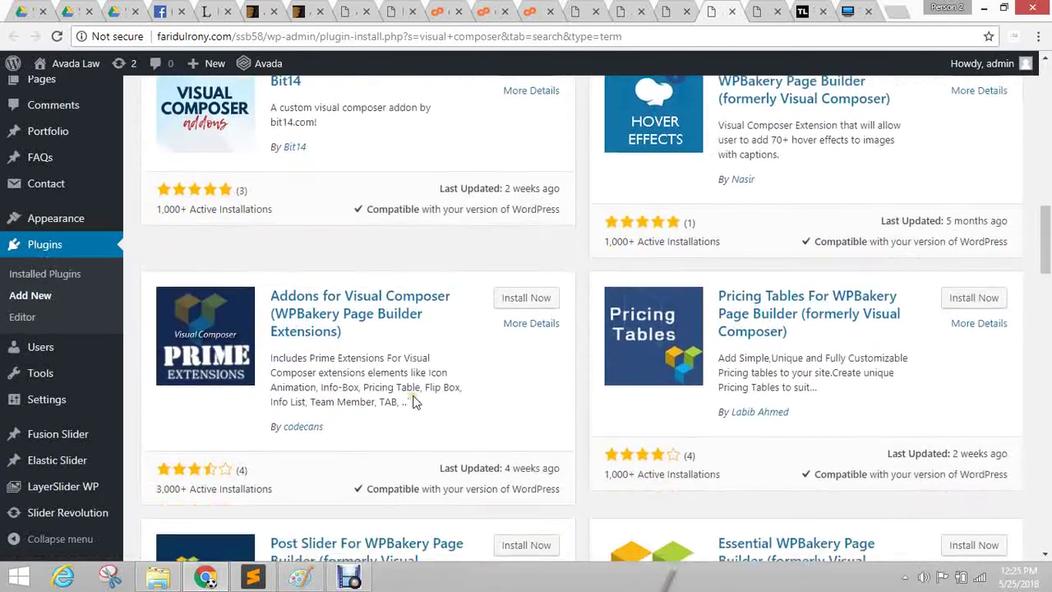
scroll(415, 401, down, 4)
scroll(415, 401, down, 11)
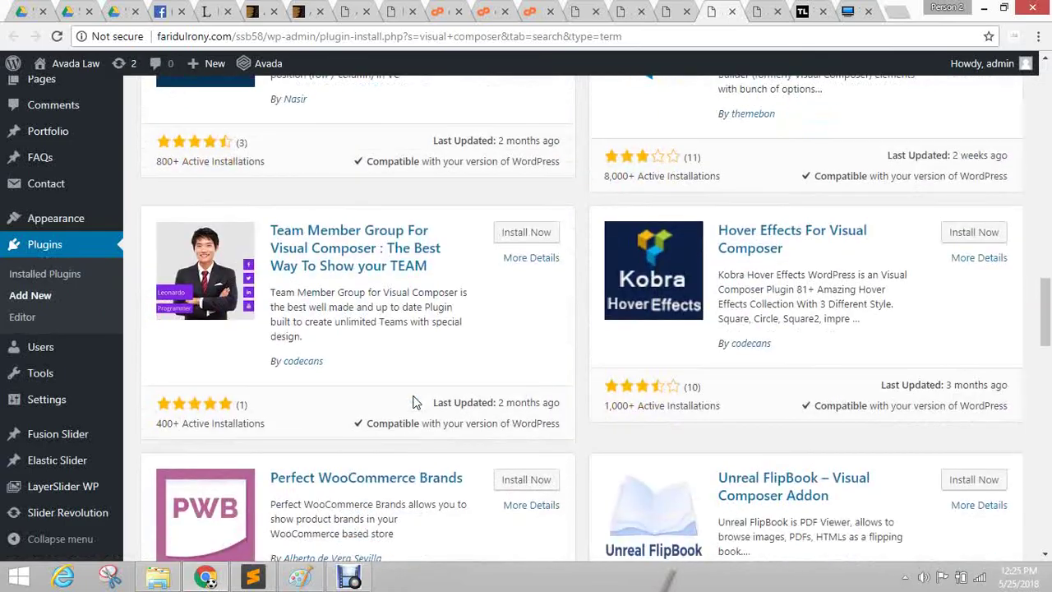
scroll(415, 398, up, 3)
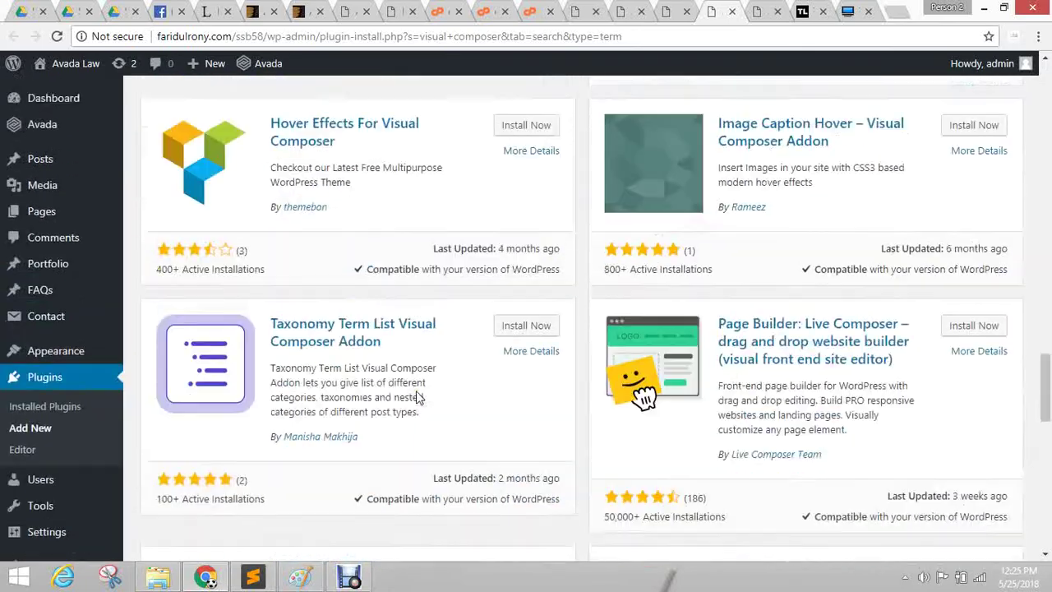
scroll(413, 389, down, 12)
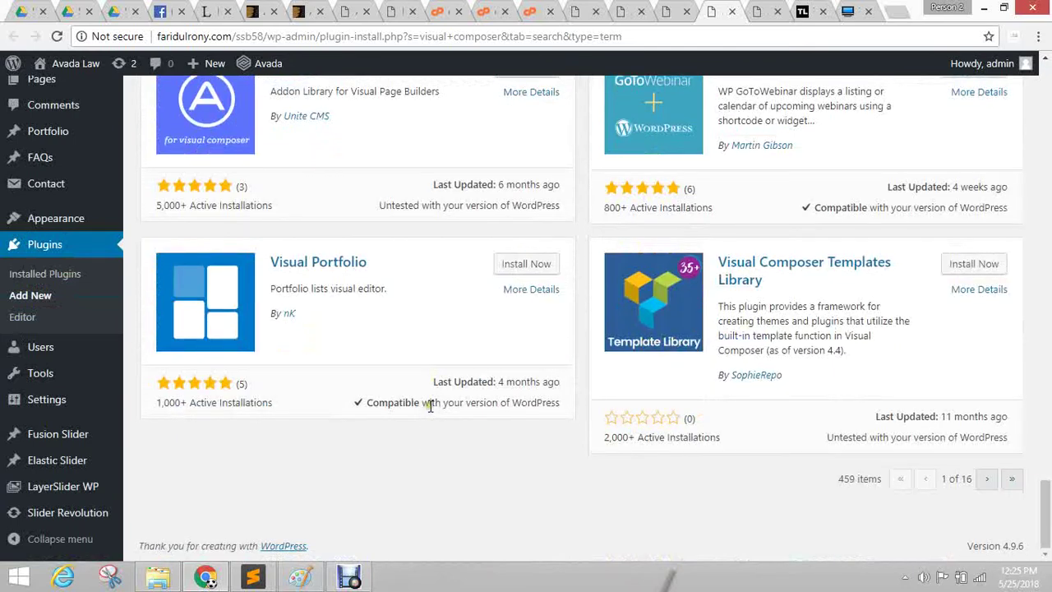
scroll(434, 405, up, 14)
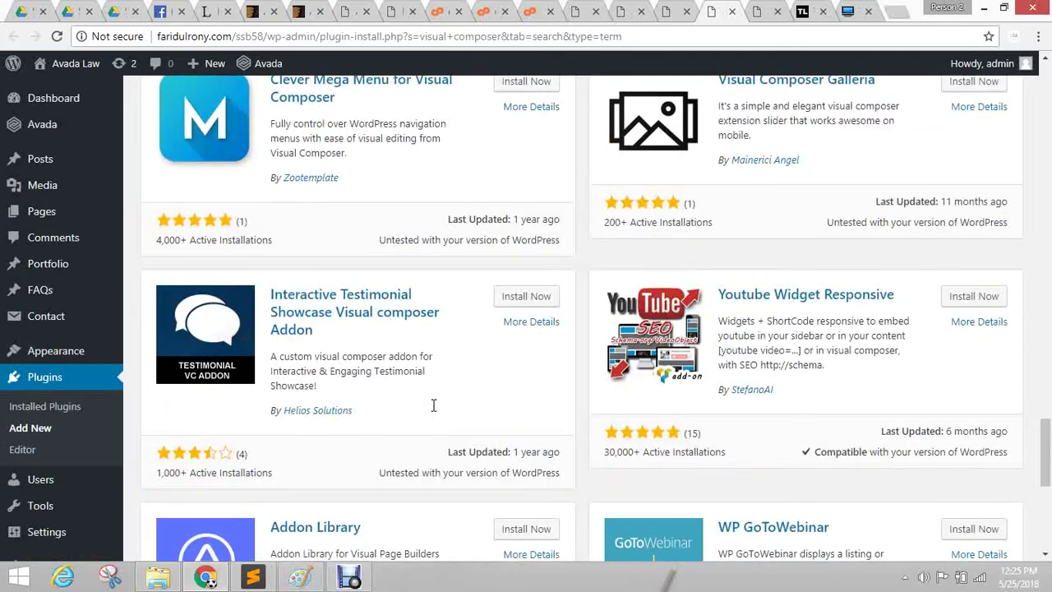
scroll(434, 404, up, 15)
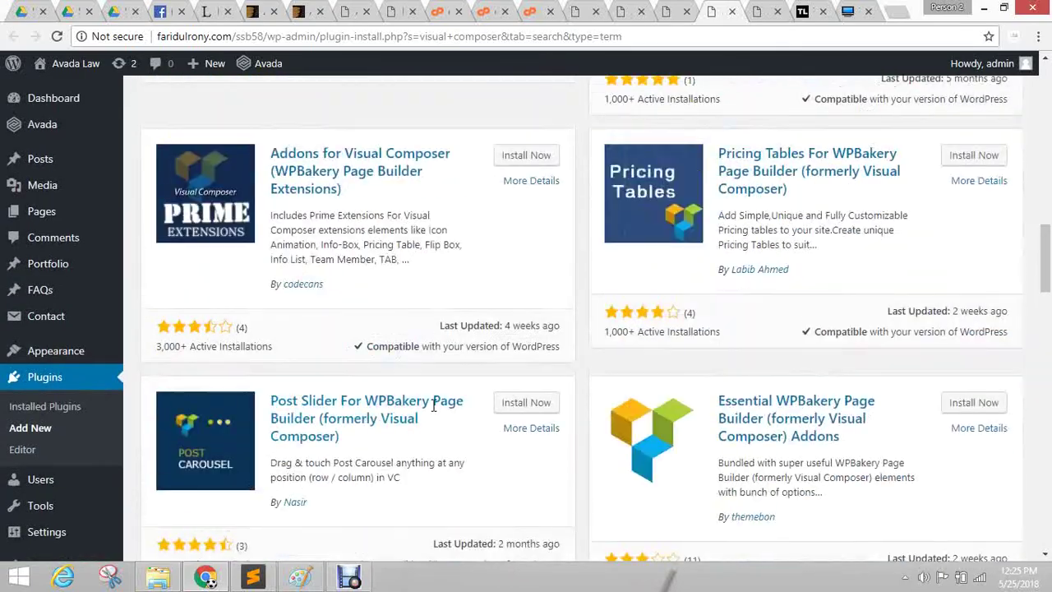
scroll(434, 404, up, 5)
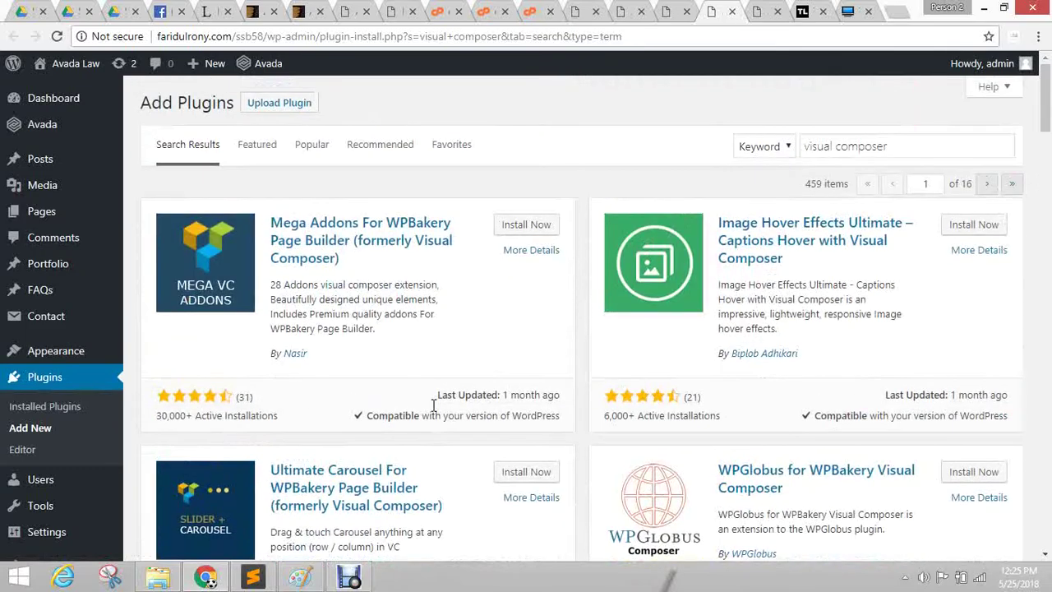
scroll(407, 403, down, 2)
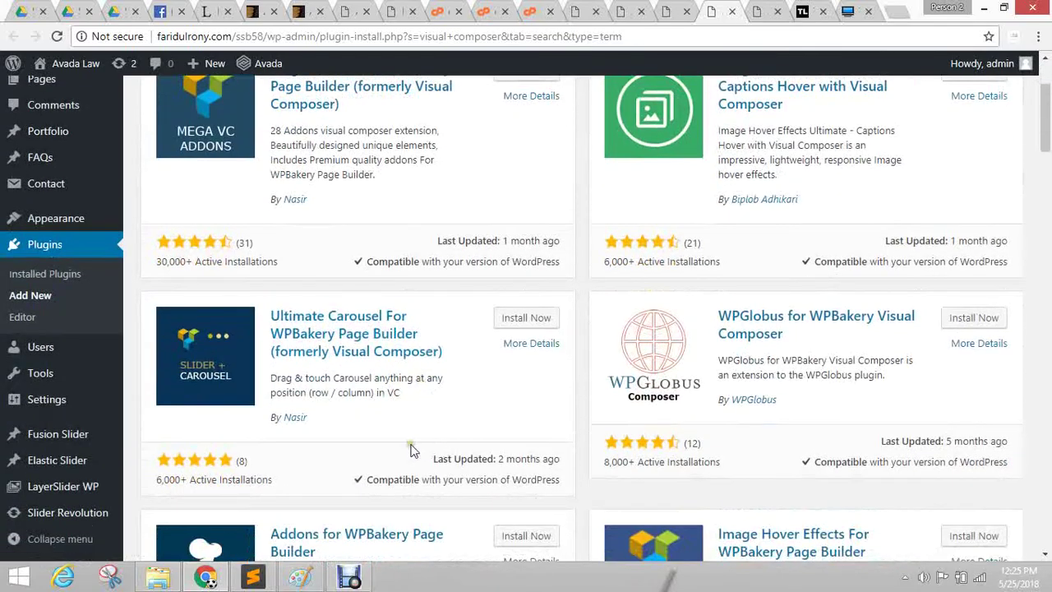
scroll(277, 393, up, 2)
scroll(336, 324, down, 3)
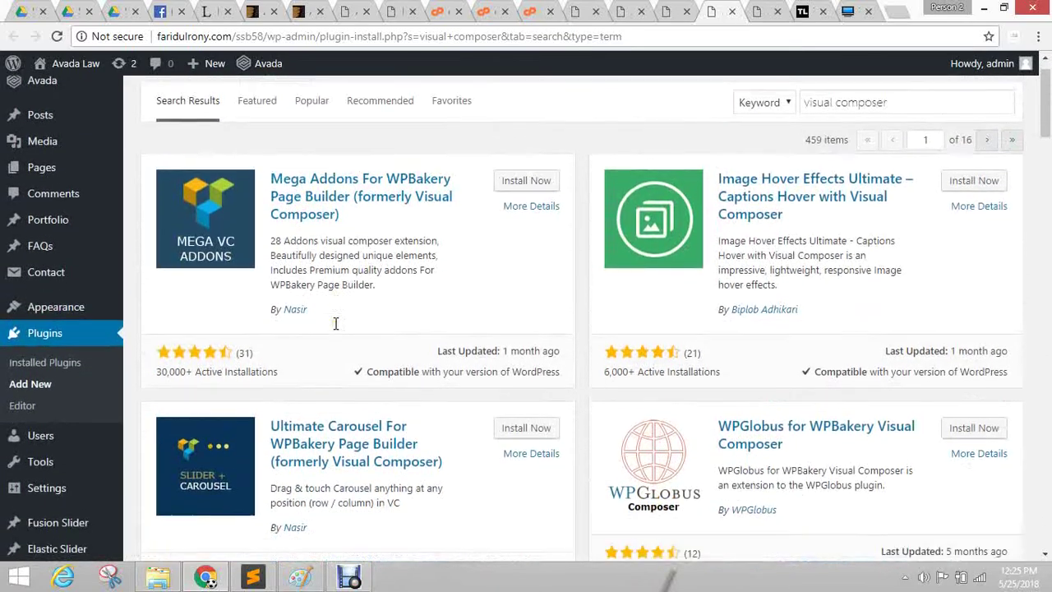
scroll(347, 360, down, 2)
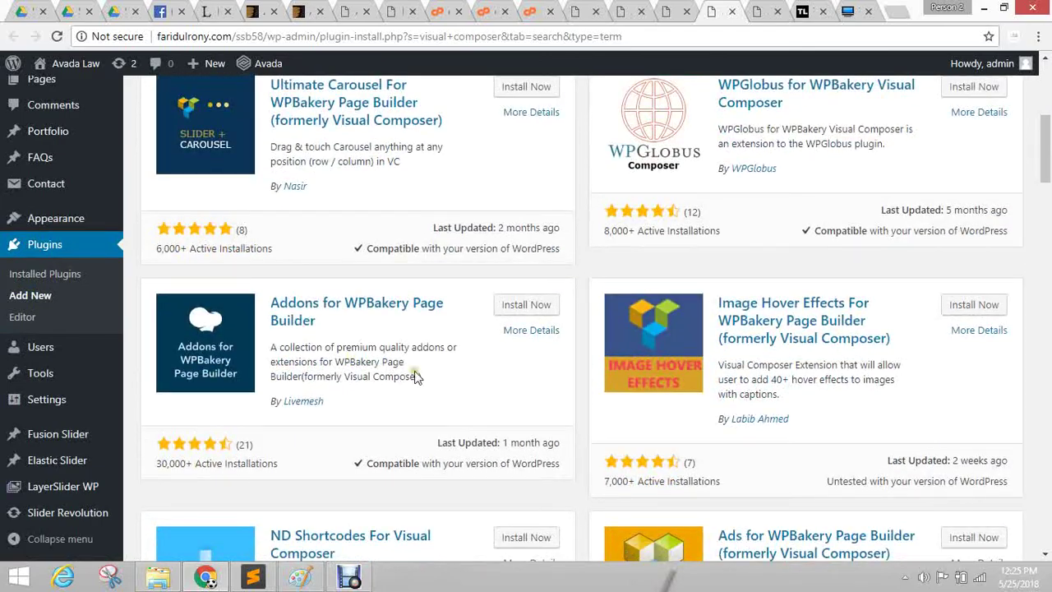
scroll(440, 340, down, 3)
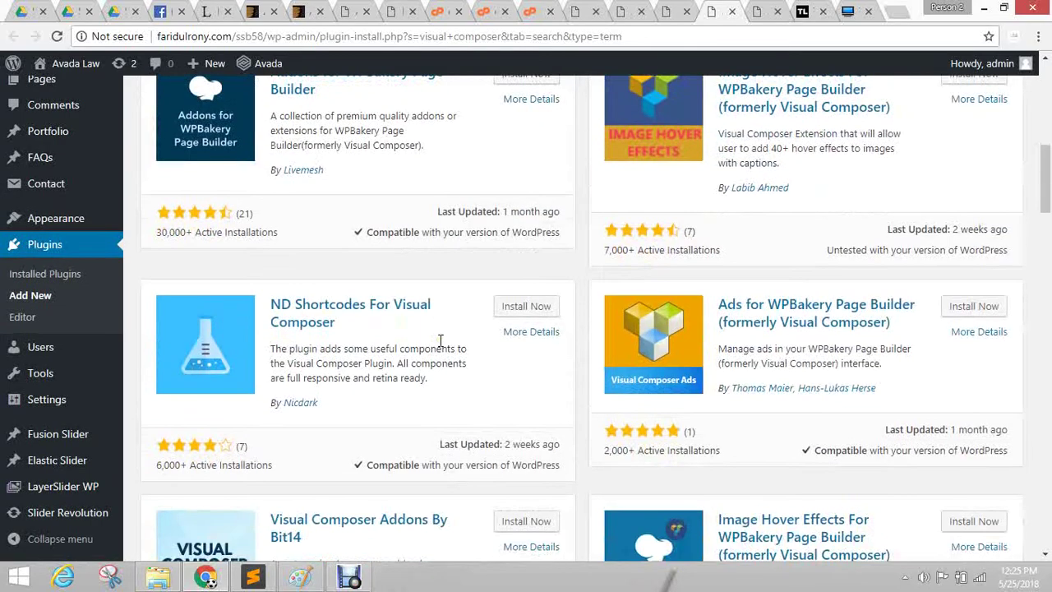
scroll(440, 342, down, 6)
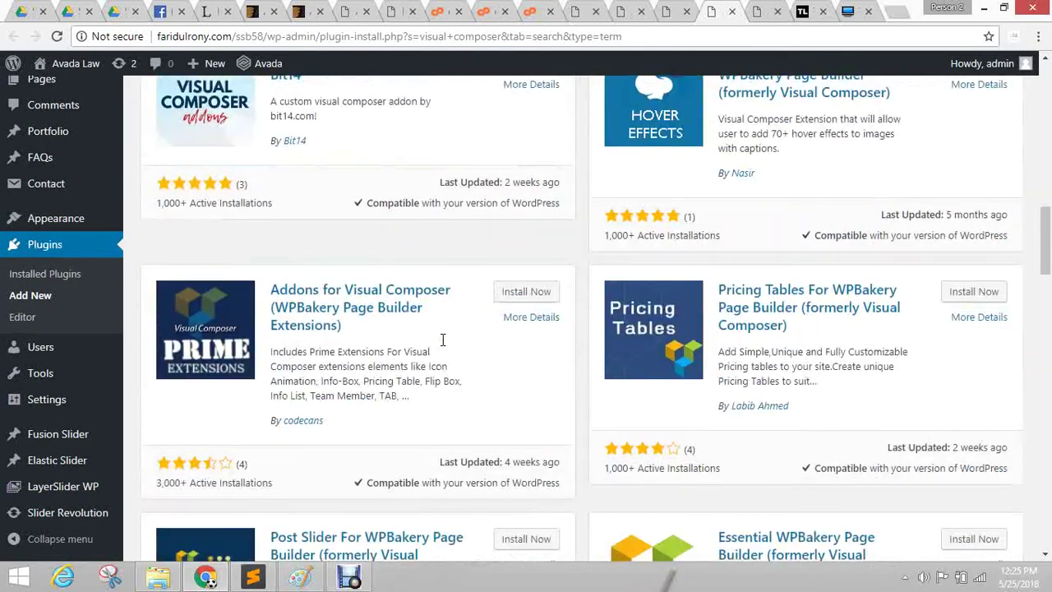
scroll(443, 342, up, 6)
scroll(446, 341, up, 5)
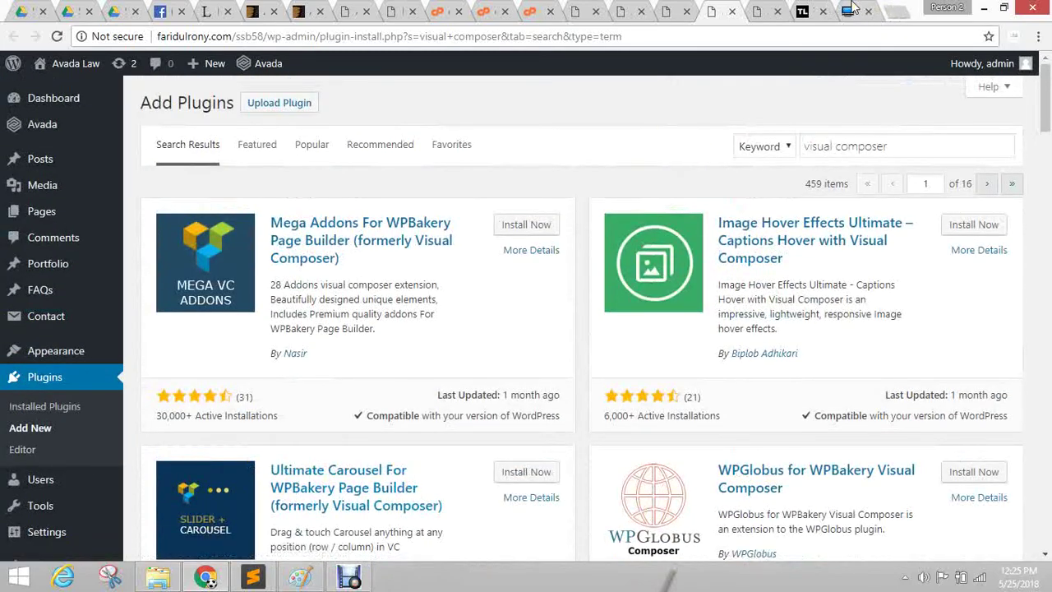
click(855, 11)
Google 'vasual composer' and open the Visual Composer website result in a background tab.
click(724, 39)
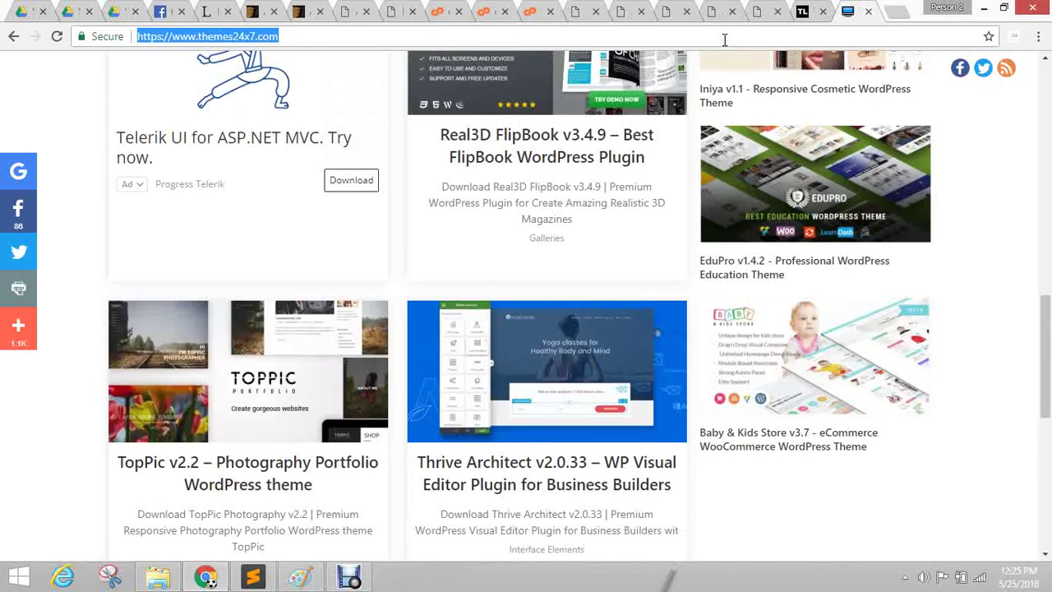
text(vas)
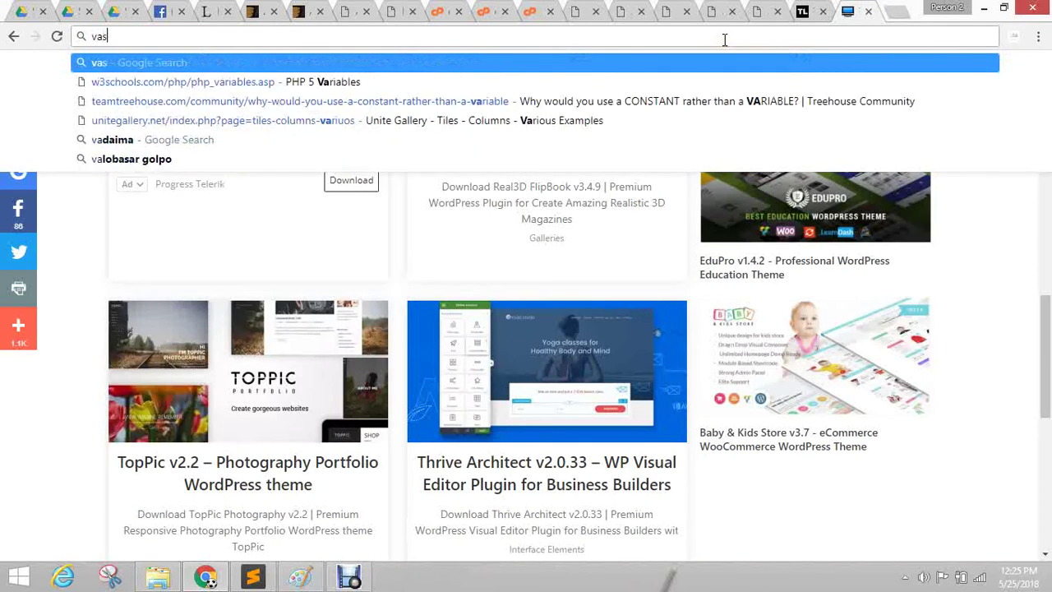
text(ual composer)
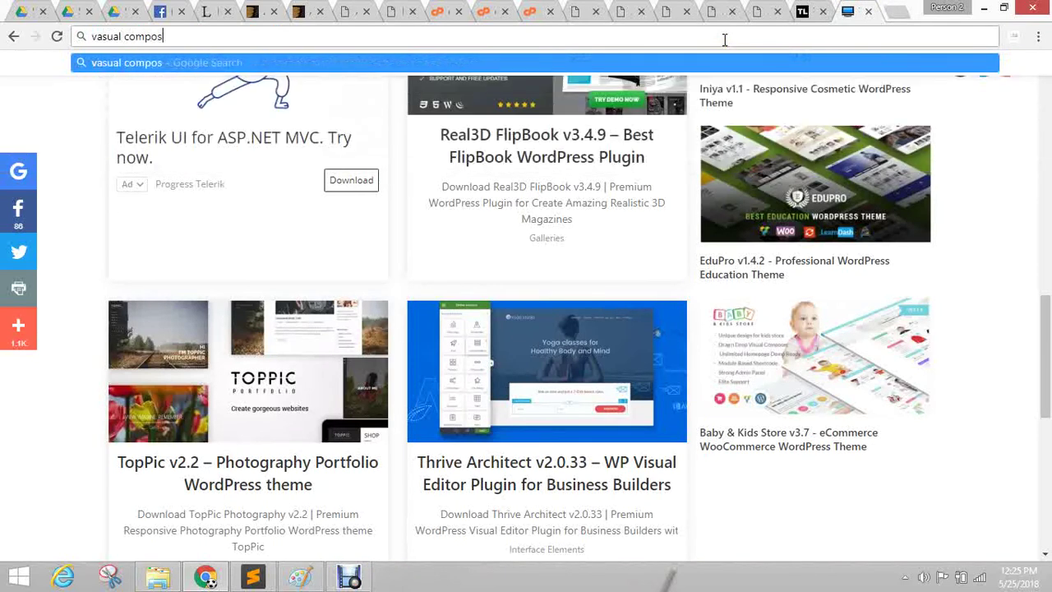
key(Return)
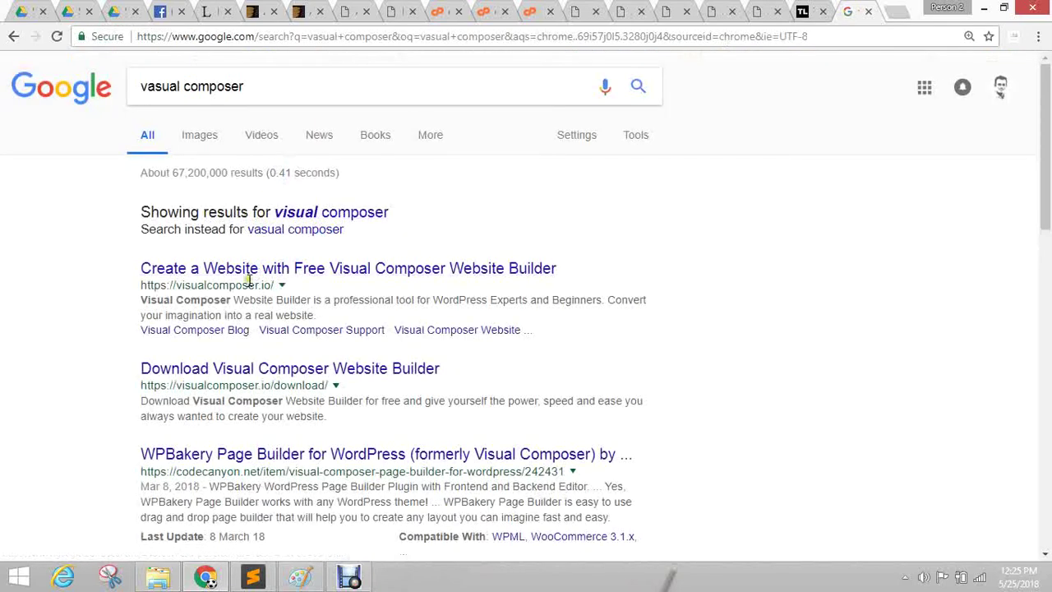
middle_click(251, 271)
Add 'wordpress' to the query and open the Visual Composer download page result.
click(301, 85)
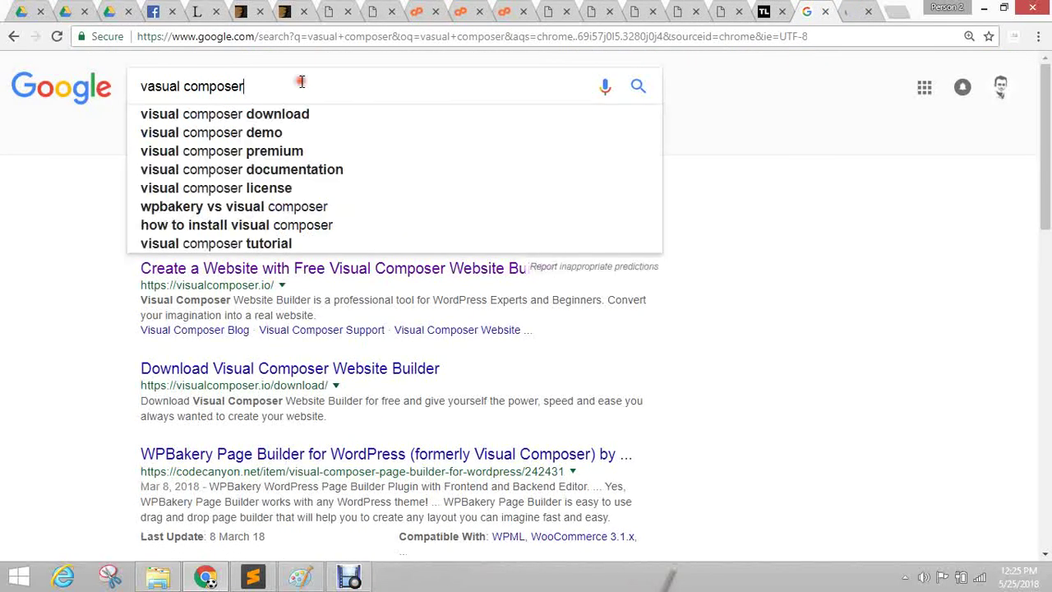
text(wordpress)
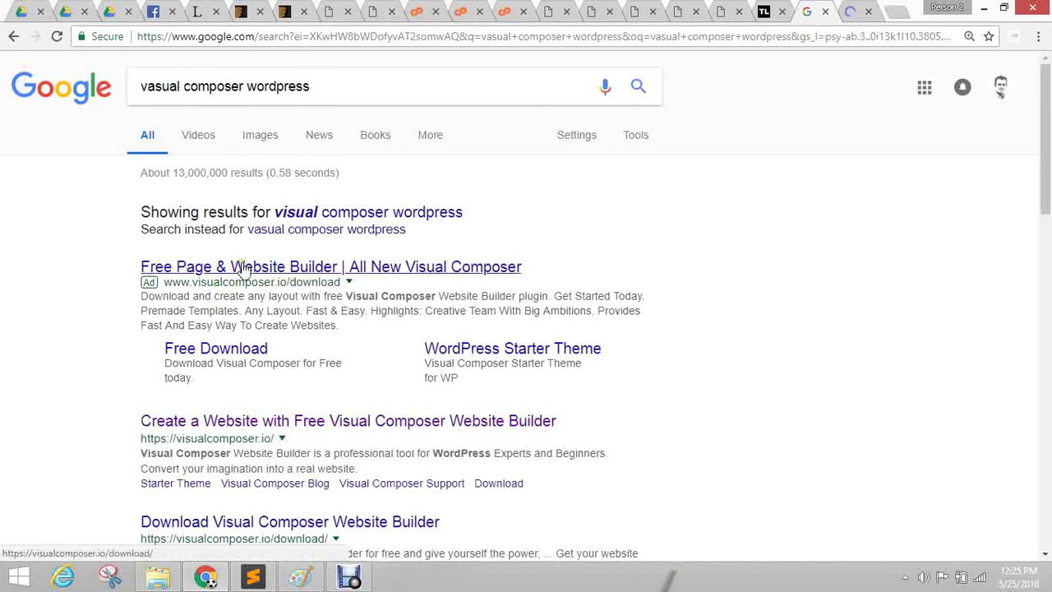
click(244, 268)
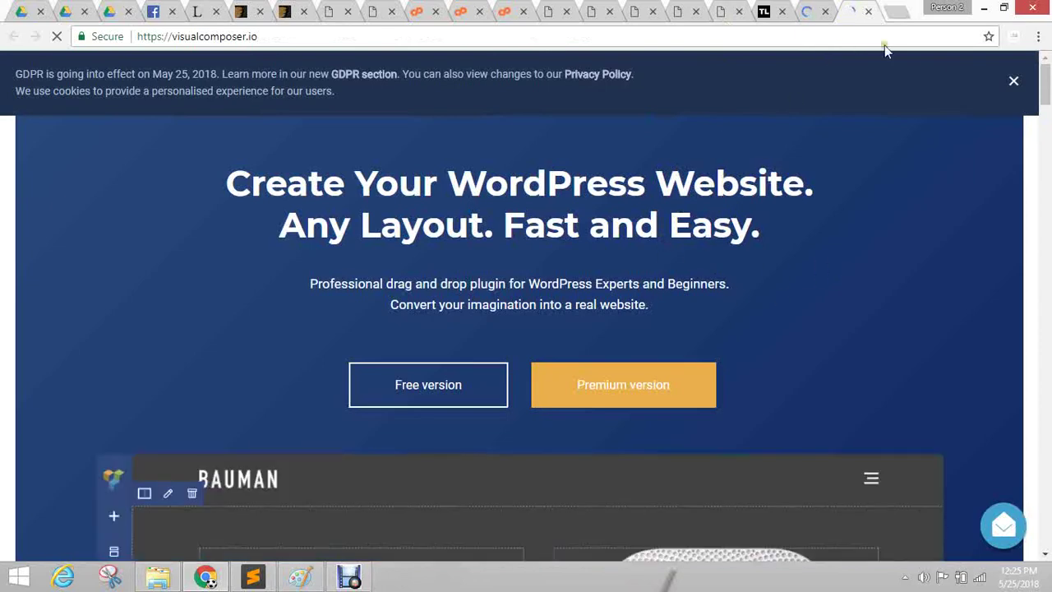
Dismiss the GDPR cookie notice and scroll through the Visual Composer homepage.
click(1013, 82)
scroll(423, 223, down, 5)
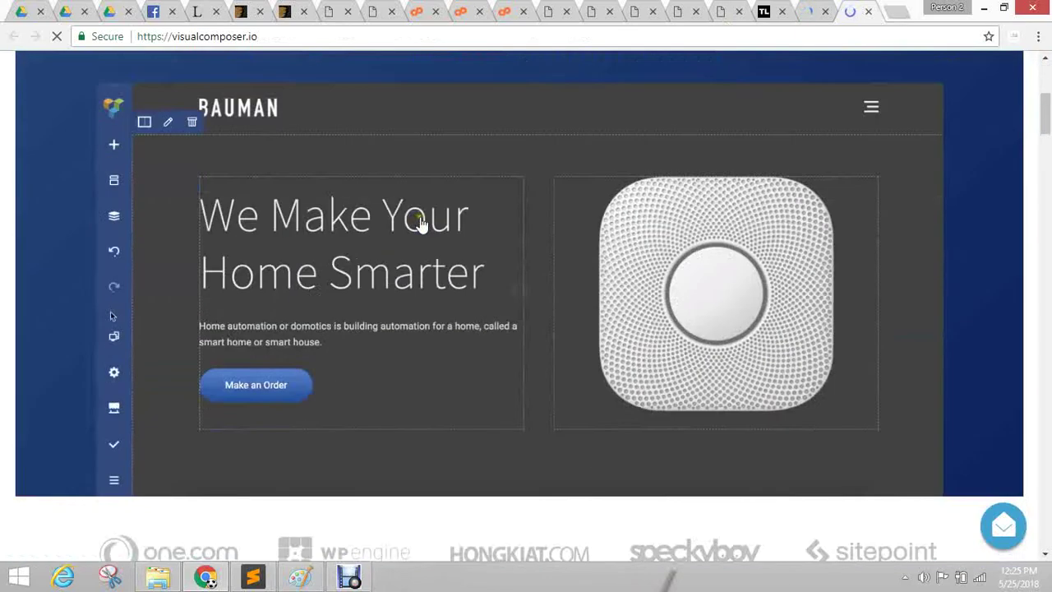
scroll(428, 258, up, 3)
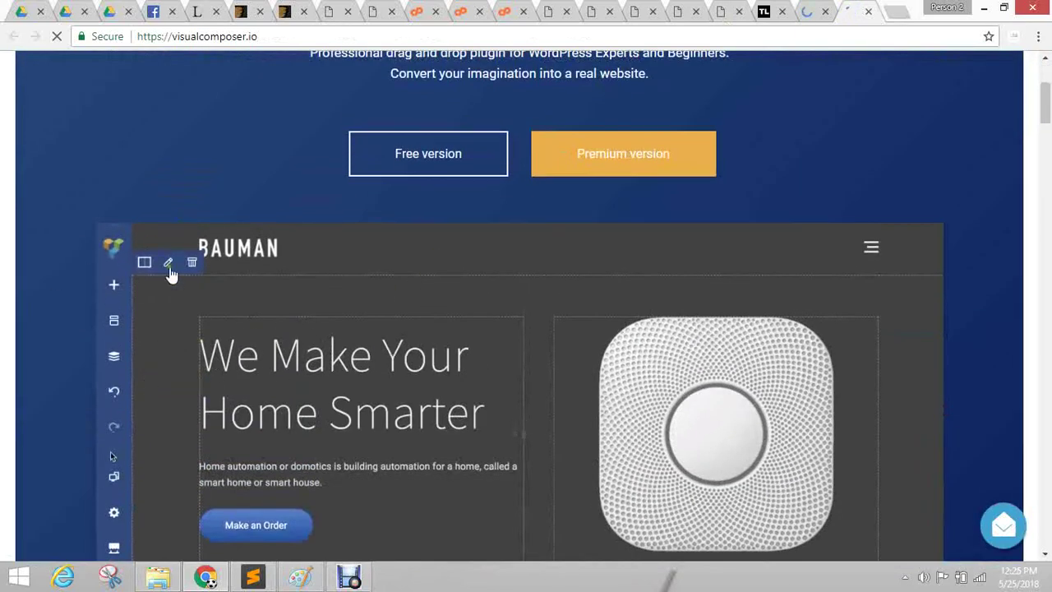
scroll(582, 321, down, 2)
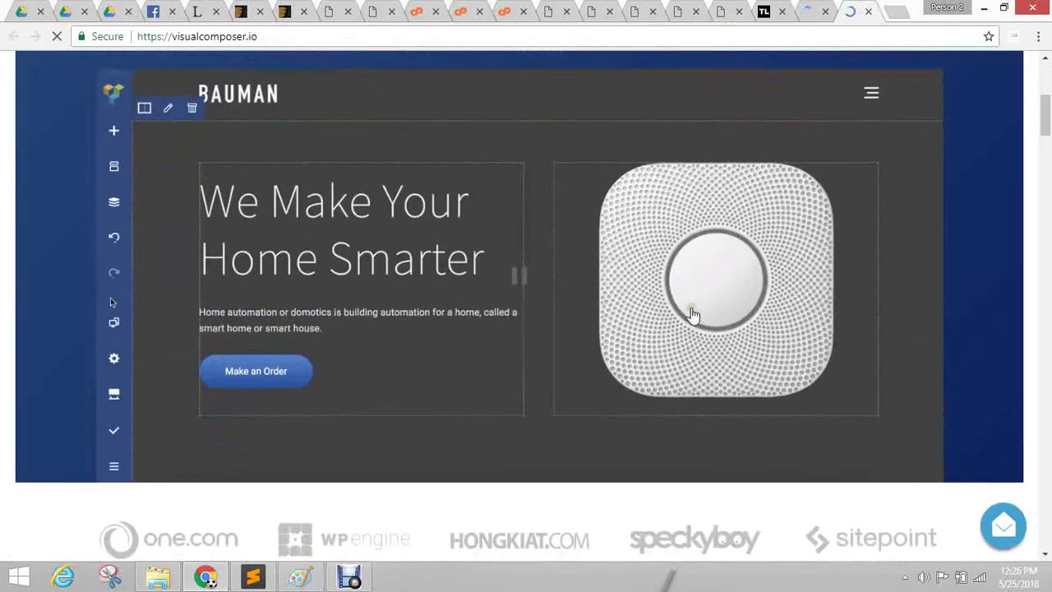
scroll(566, 239, down, 5)
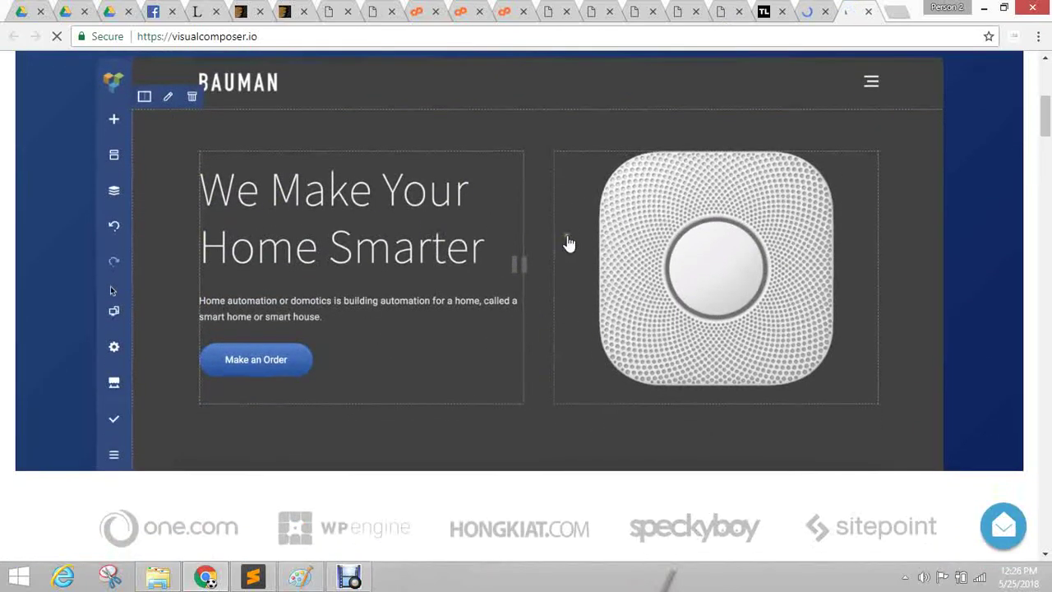
scroll(568, 236, down, 15)
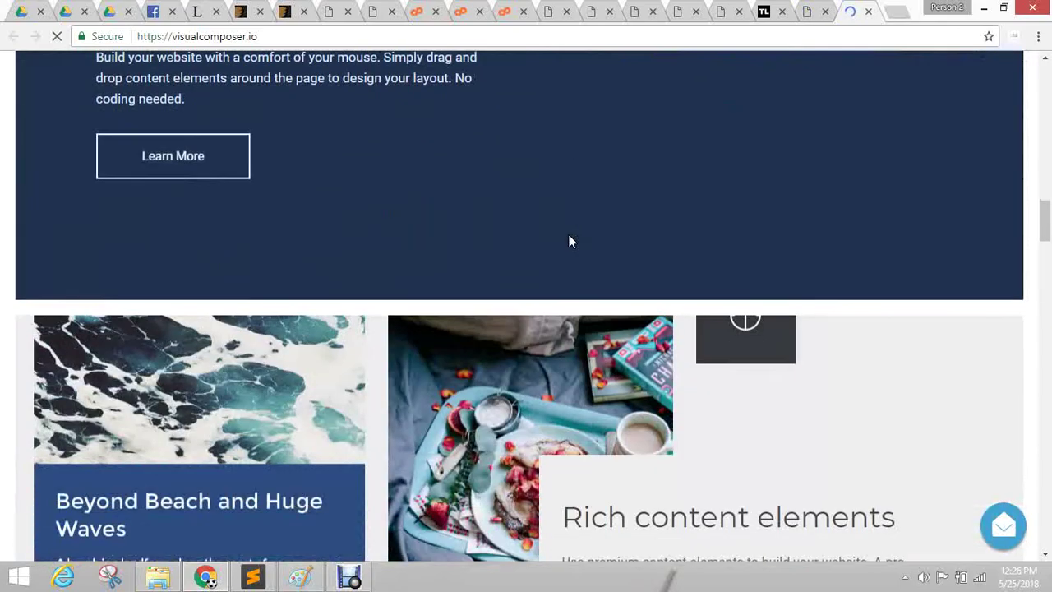
scroll(570, 240, down, 11)
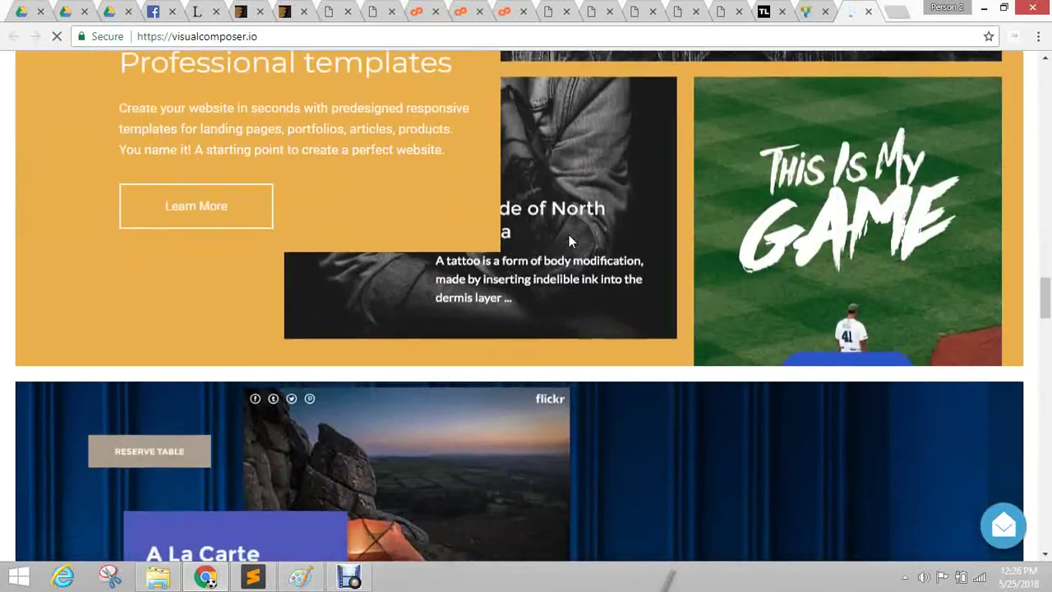
scroll(569, 234, down, 15)
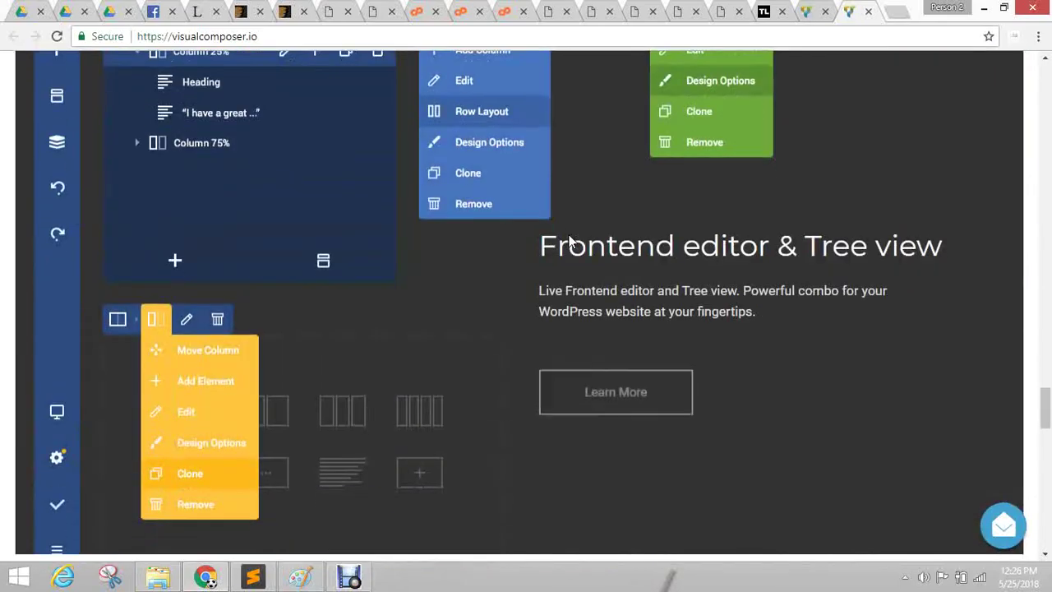
scroll(569, 238, down, 7)
scroll(569, 239, up, 5)
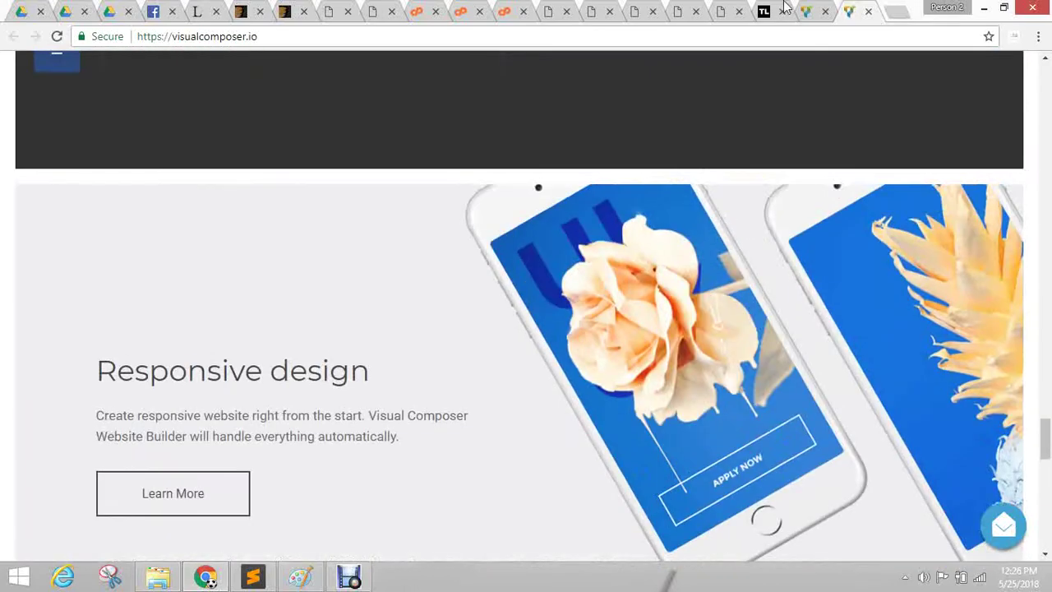
On the download page, dismiss the cookie notice and start the free visualcomposer.zip download.
click(807, 10)
scroll(550, 308, down, 15)
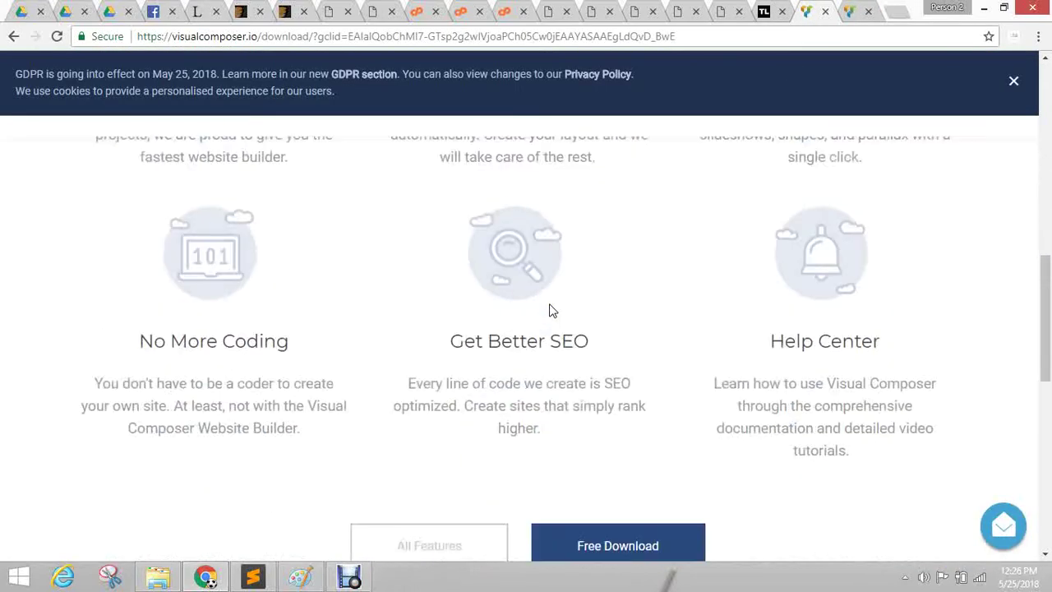
scroll(549, 304, up, 15)
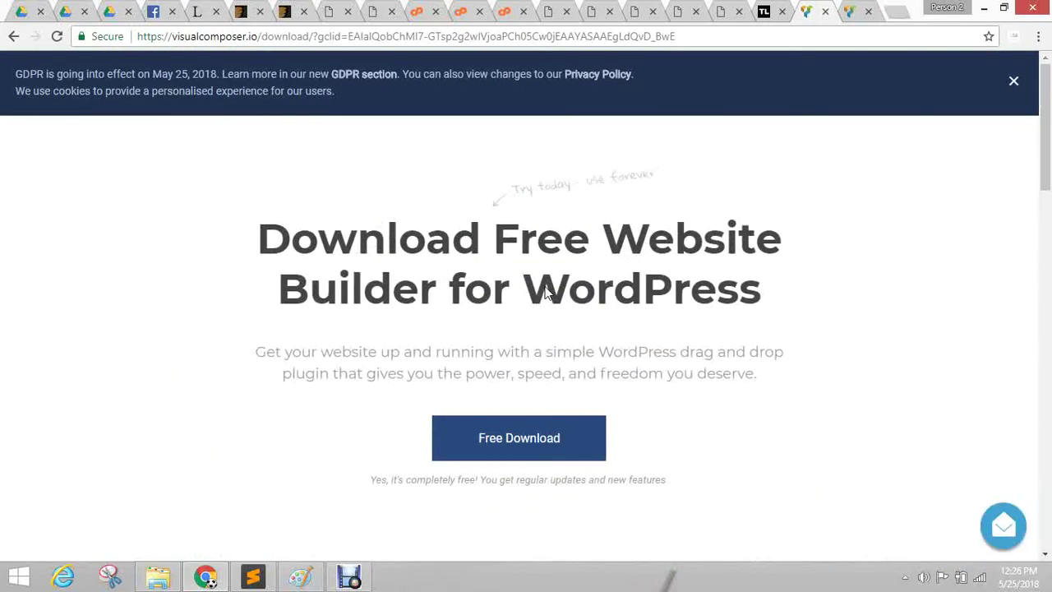
click(1014, 83)
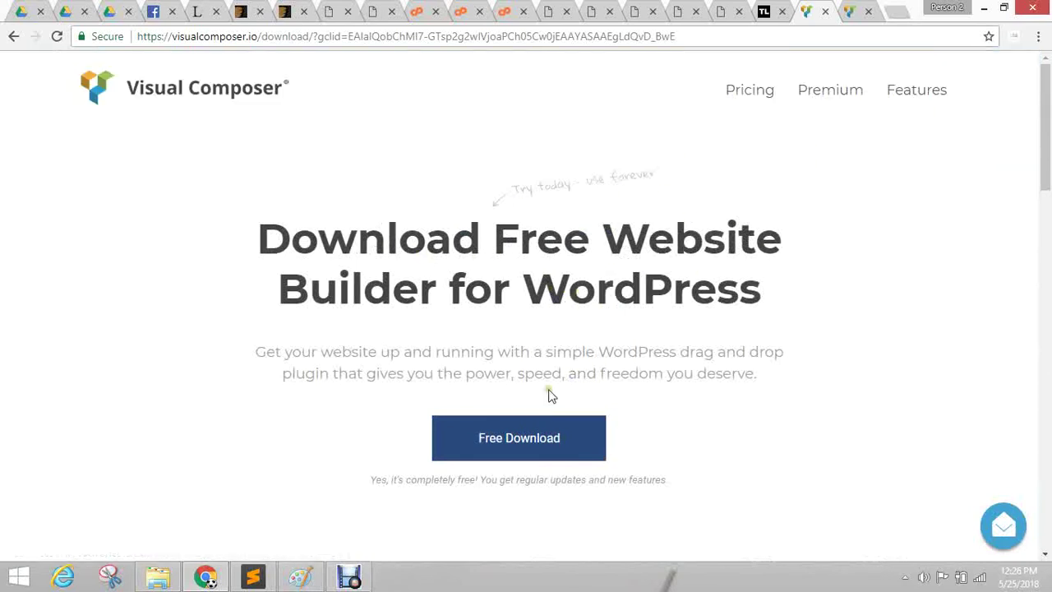
click(532, 427)
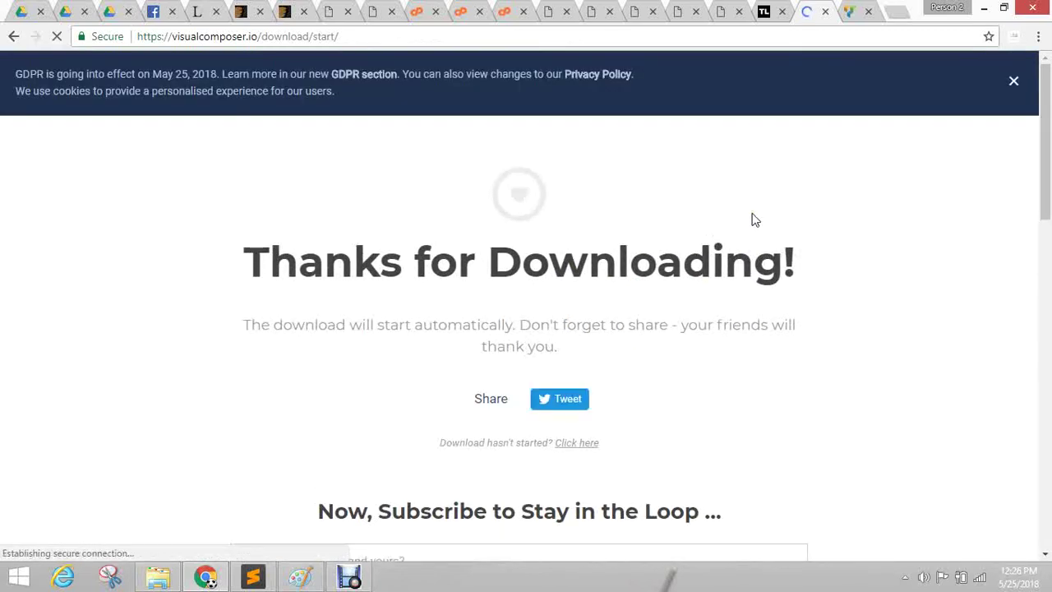
click(1013, 82)
scroll(642, 351, down, 3)
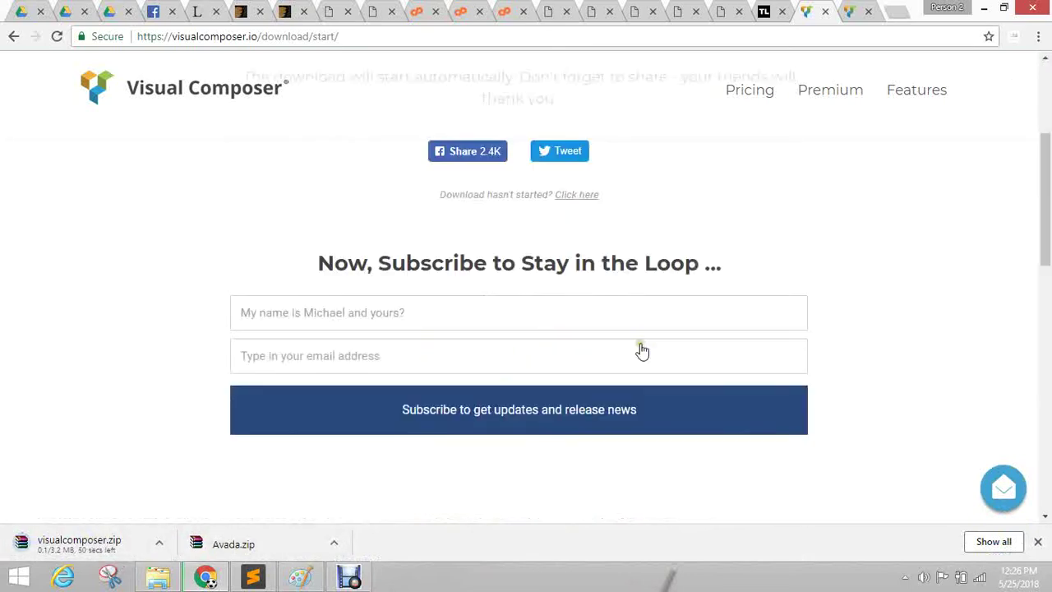
scroll(642, 351, down, 3)
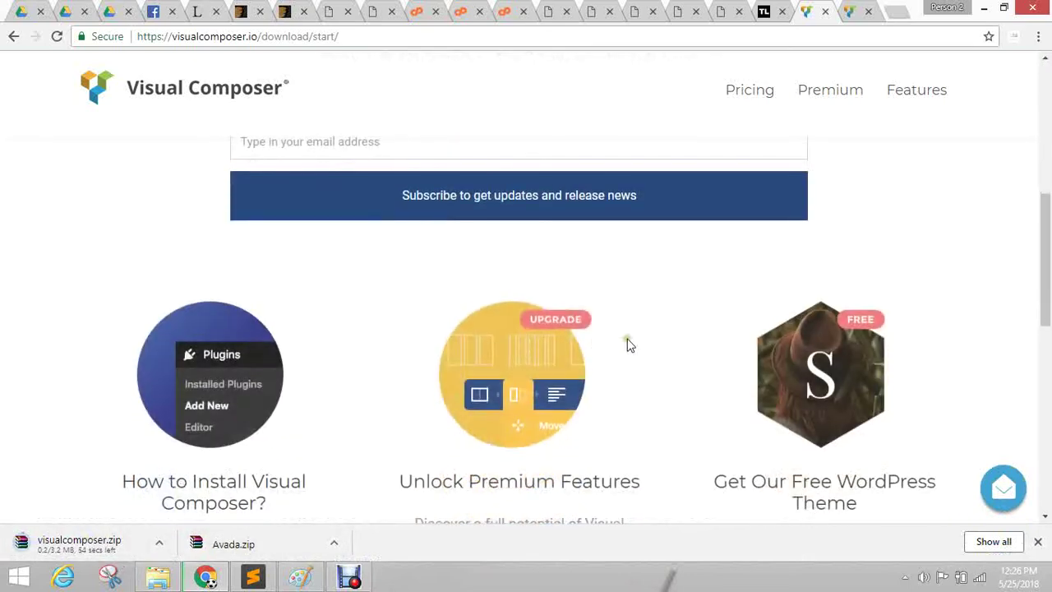
click(509, 10)
click(475, 7)
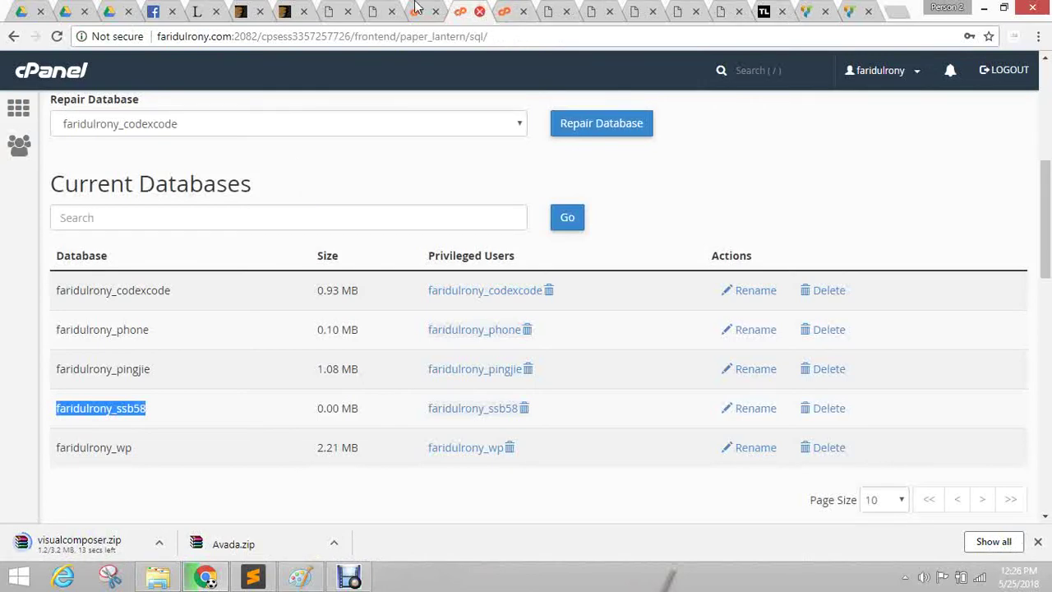
Leave the MySQL Databases page and open cPanel File Manager from the cPanel home page.
click(480, 11)
click(142, 205)
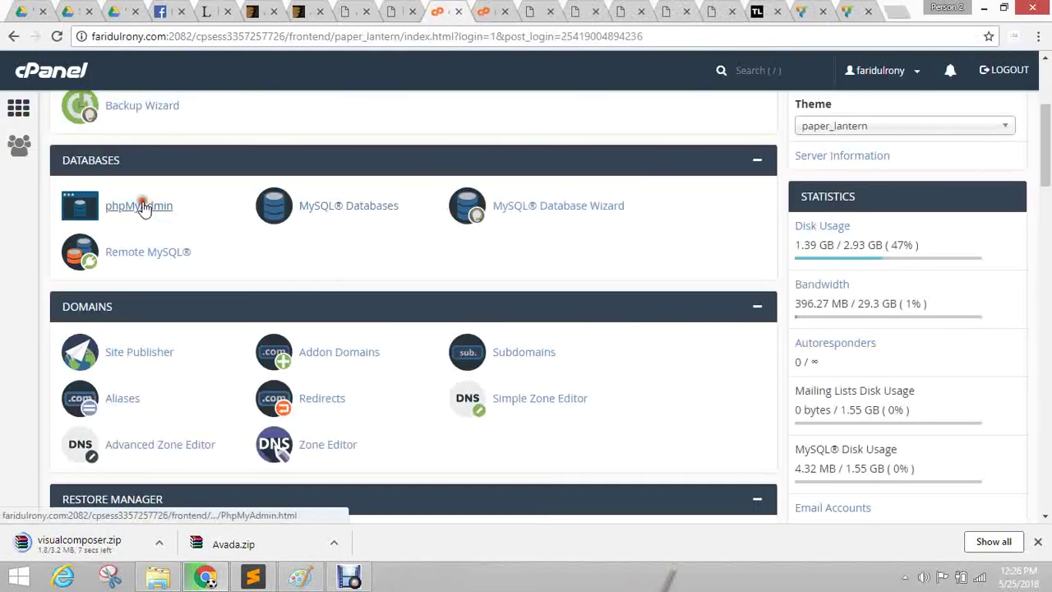
click(431, 8)
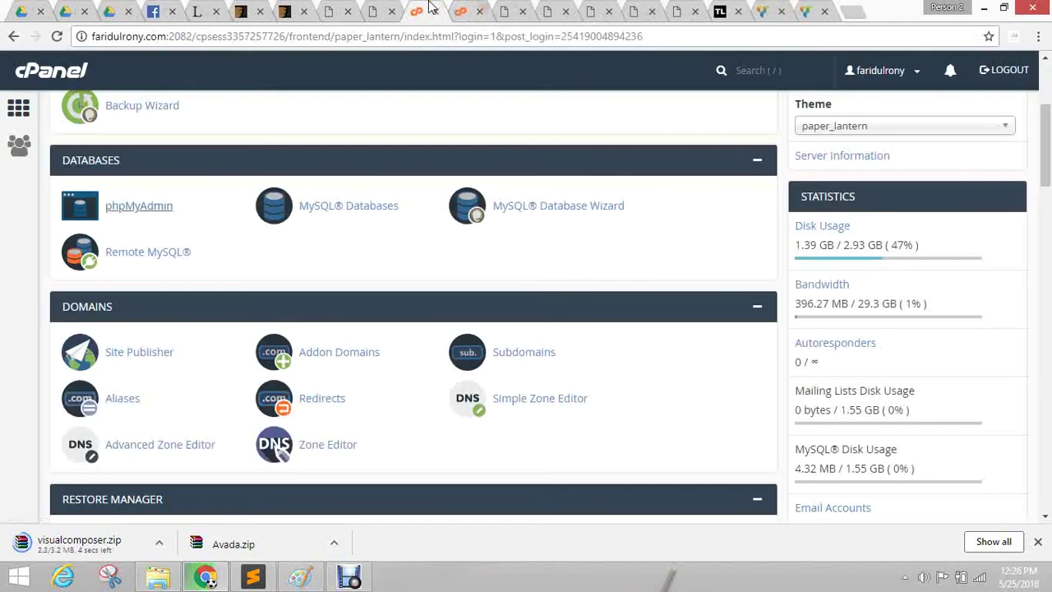
scroll(160, 225, up, 3)
click(145, 206)
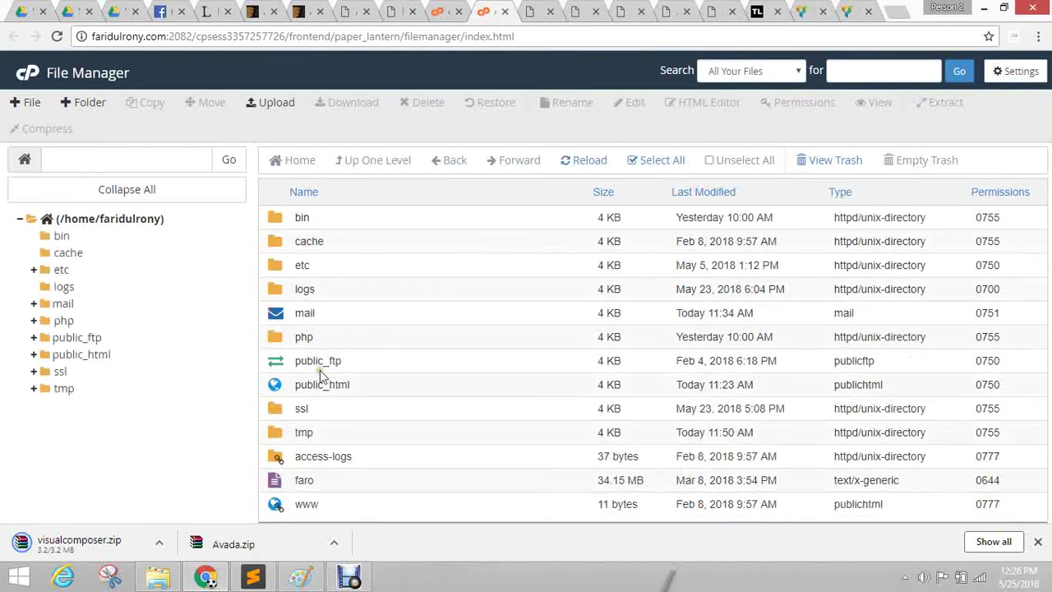
Open public_html/pingjie/wp-content/plugins and select the js_composer folder.
double_click(271, 382)
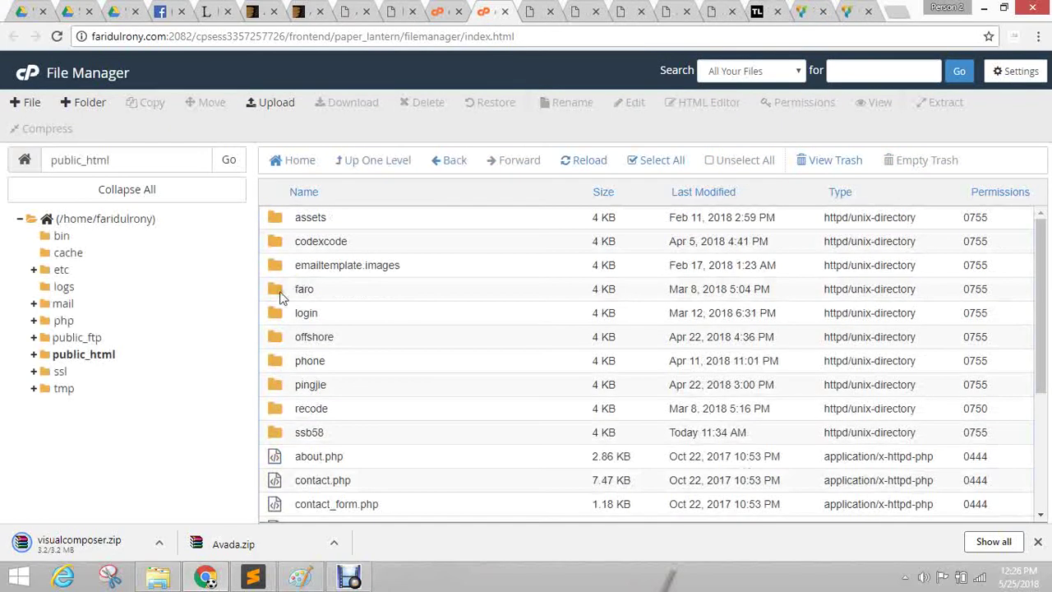
double_click(270, 384)
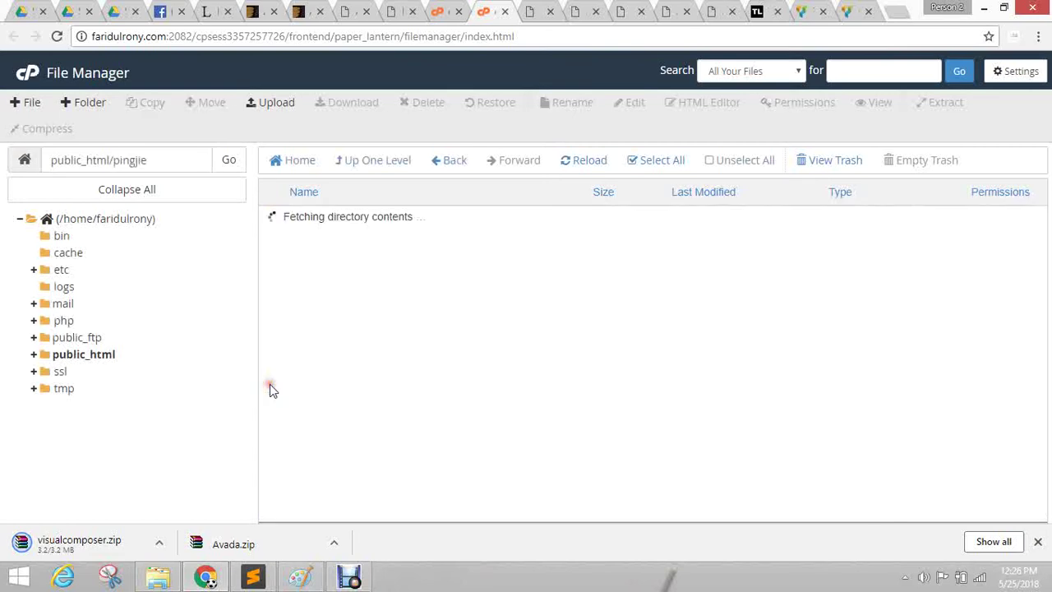
double_click(280, 245)
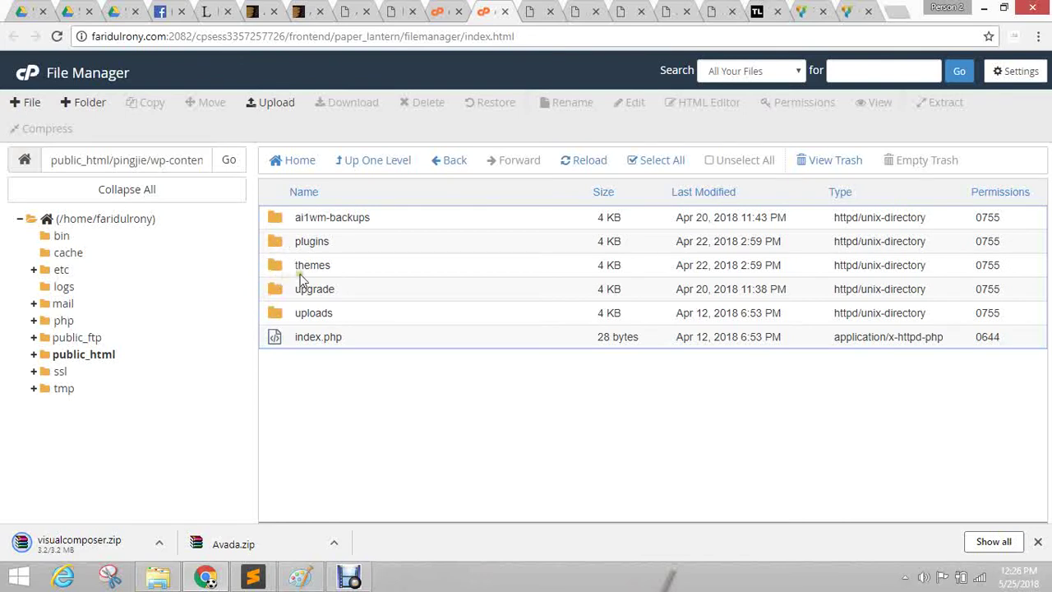
double_click(274, 241)
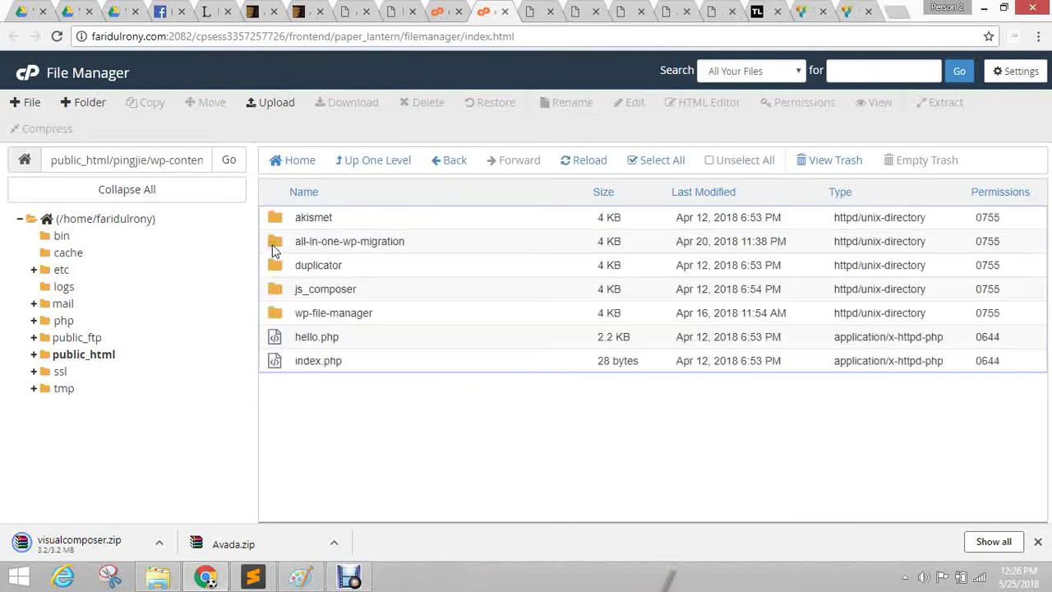
click(296, 294)
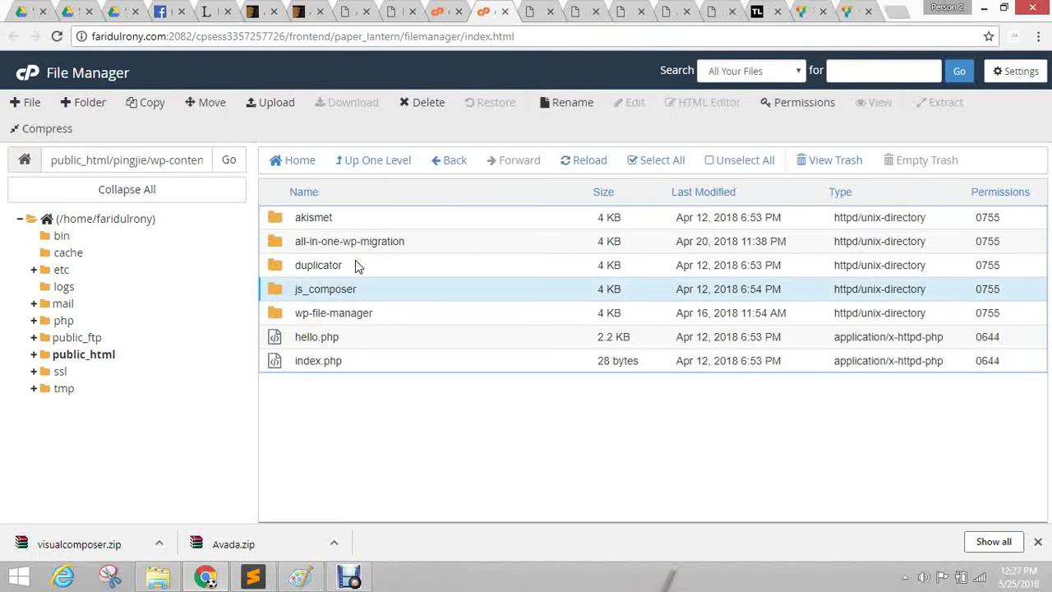
Reselect js_composer, start a Copy then cancel it, and show public_html's contents.
right_click(355, 264)
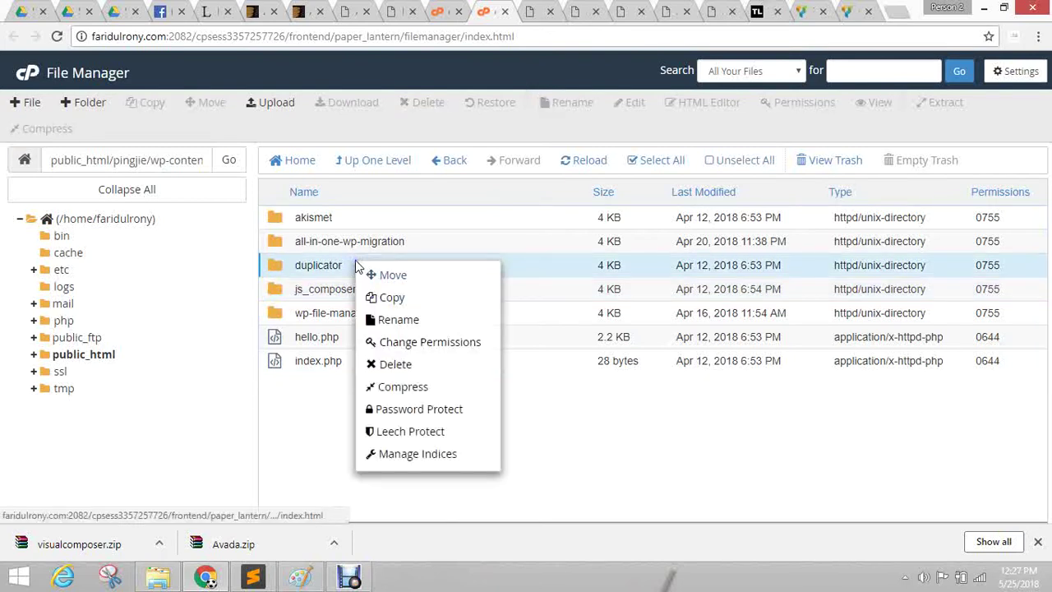
click(319, 411)
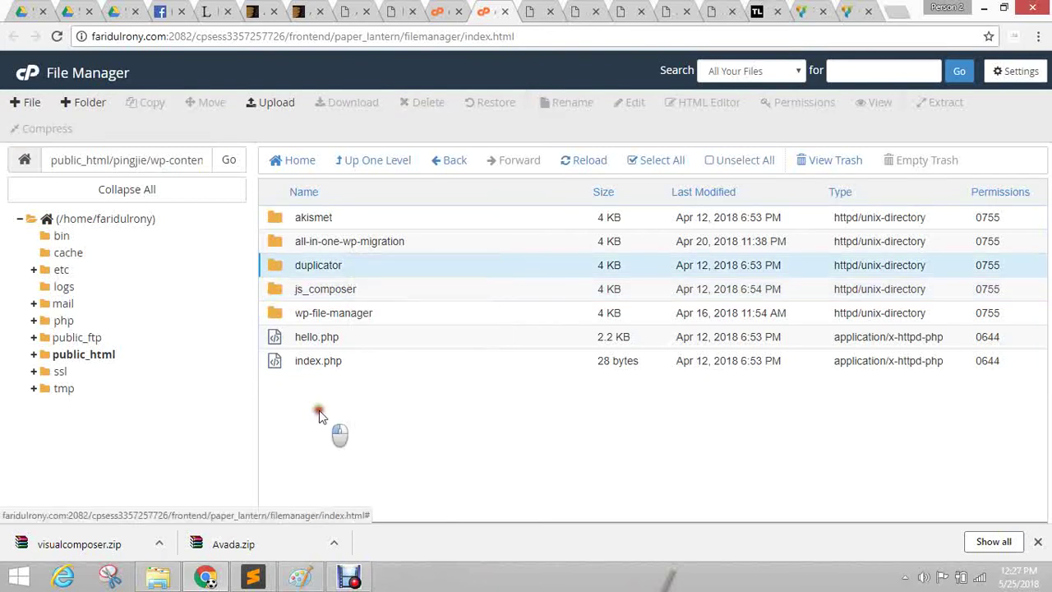
click(283, 293)
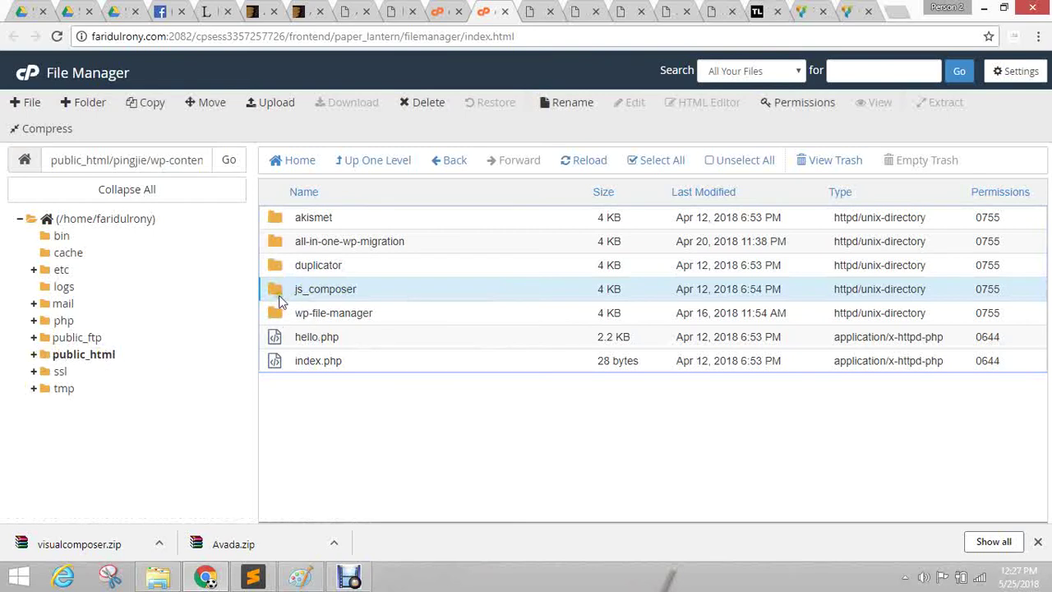
click(150, 107)
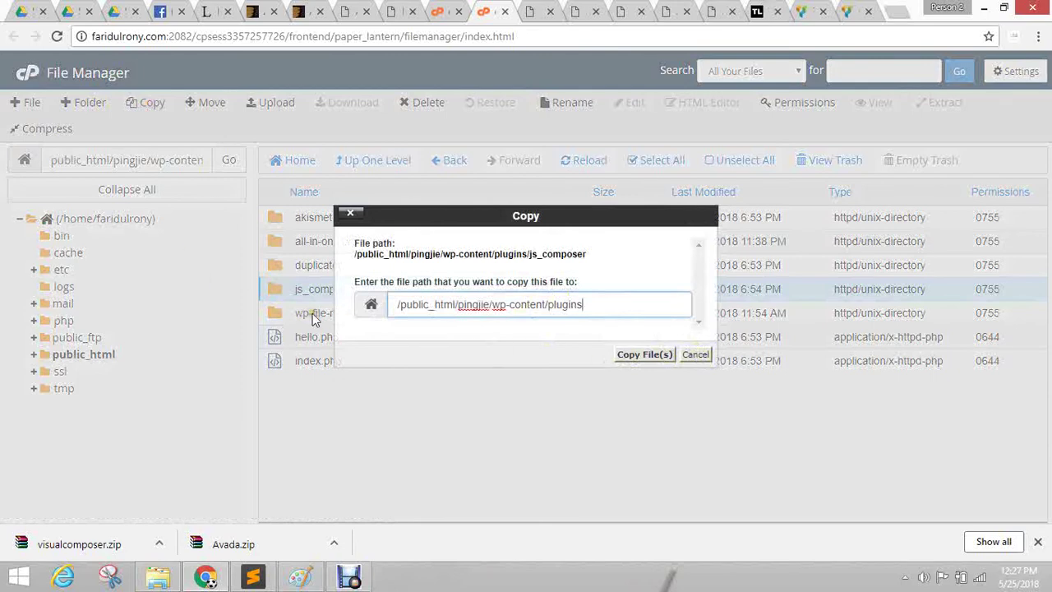
click(697, 355)
click(84, 354)
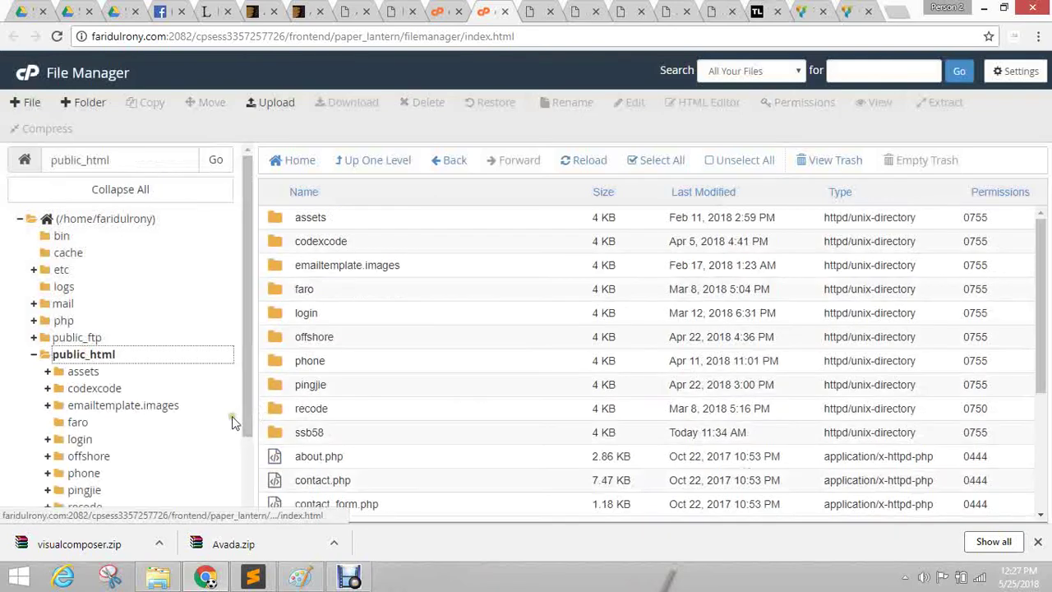
Open ssb58, then its wp-content folder, then plugins.
double_click(279, 434)
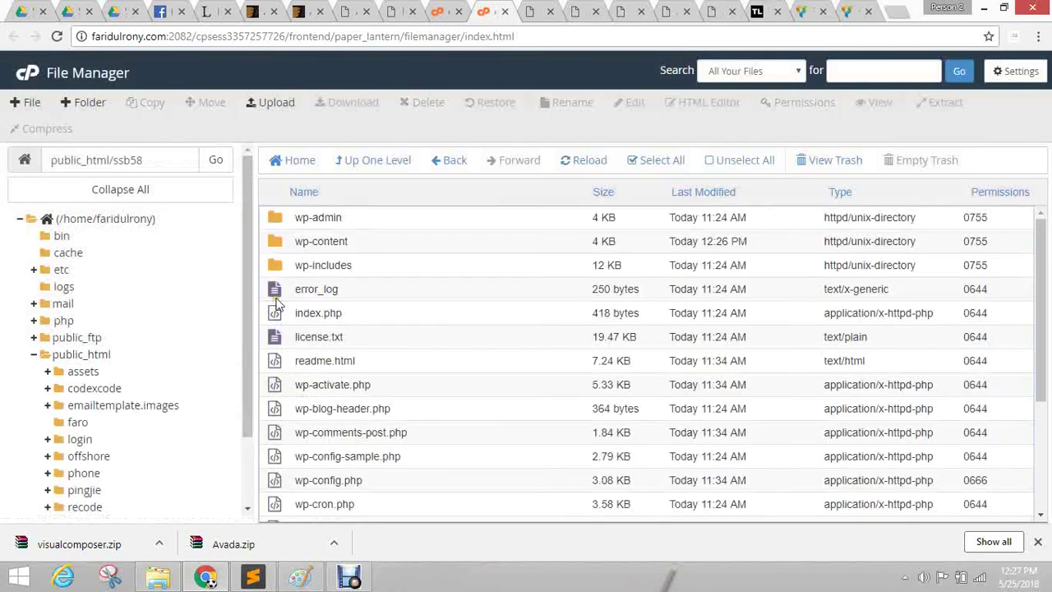
click(283, 245)
double_click(282, 245)
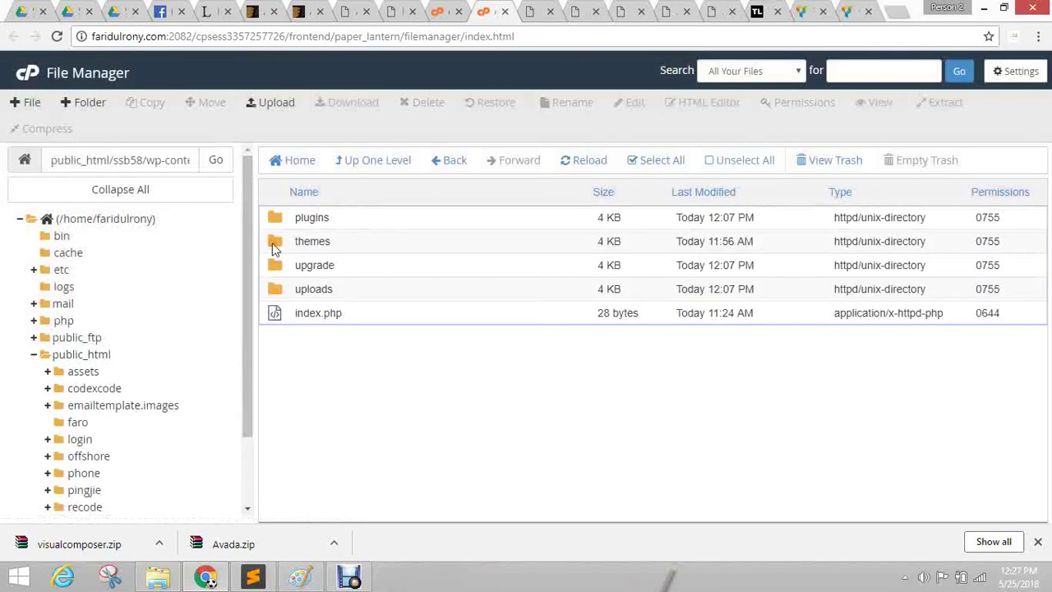
double_click(275, 219)
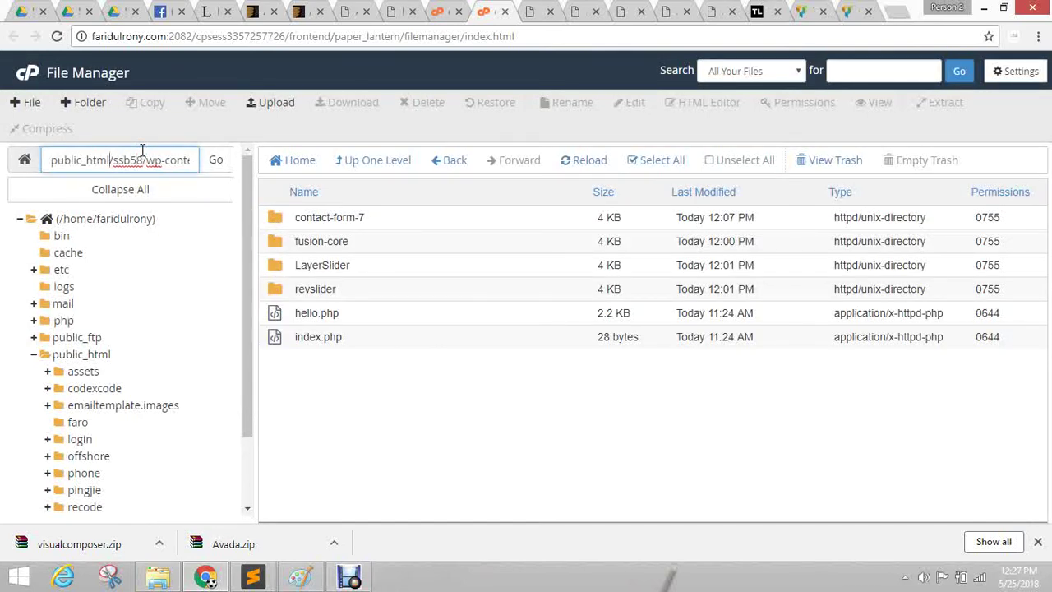
Inspect the folder path after public_html, then cycle through browser tabs back to File Manager.
key(shift+End)
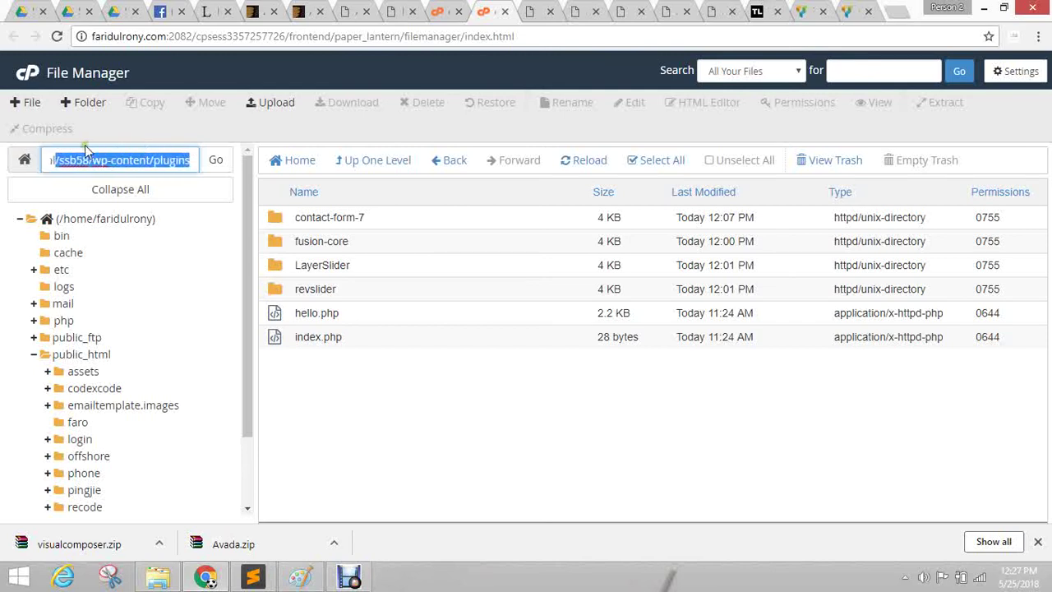
click(354, 437)
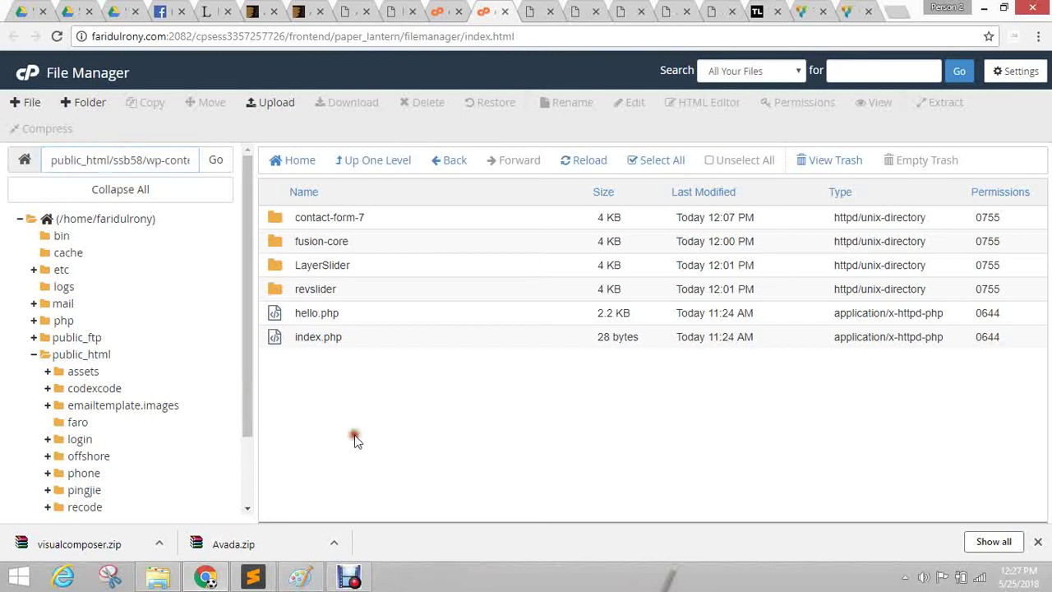
click(116, 162)
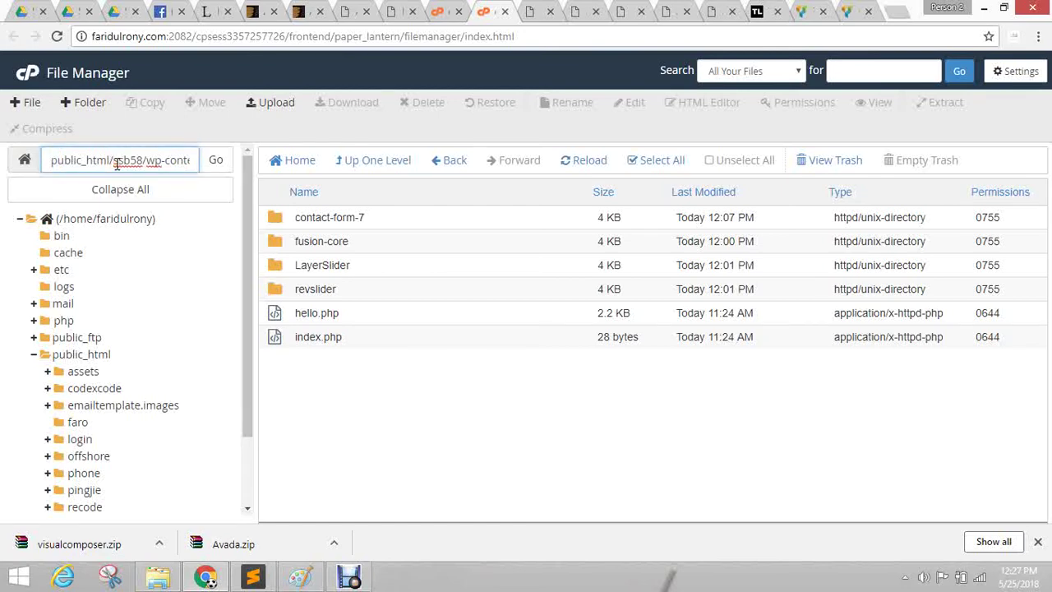
click(664, 8)
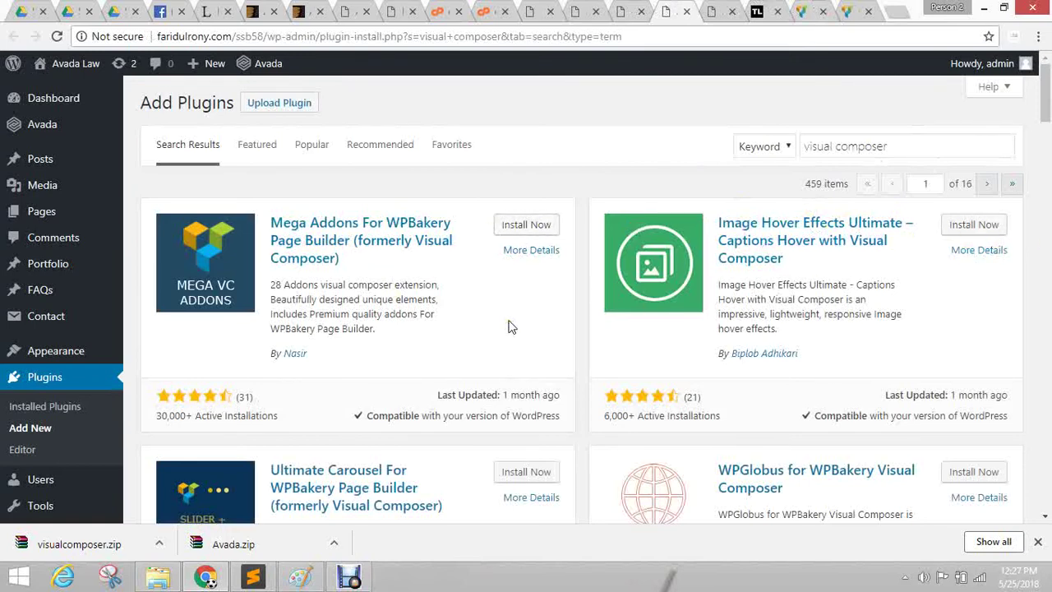
click(526, 15)
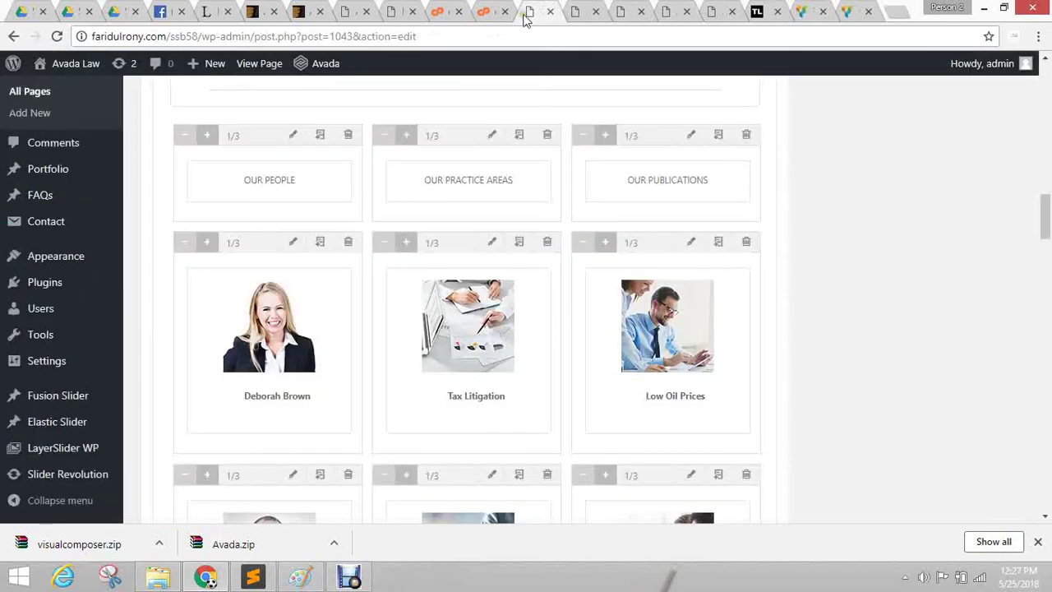
click(444, 11)
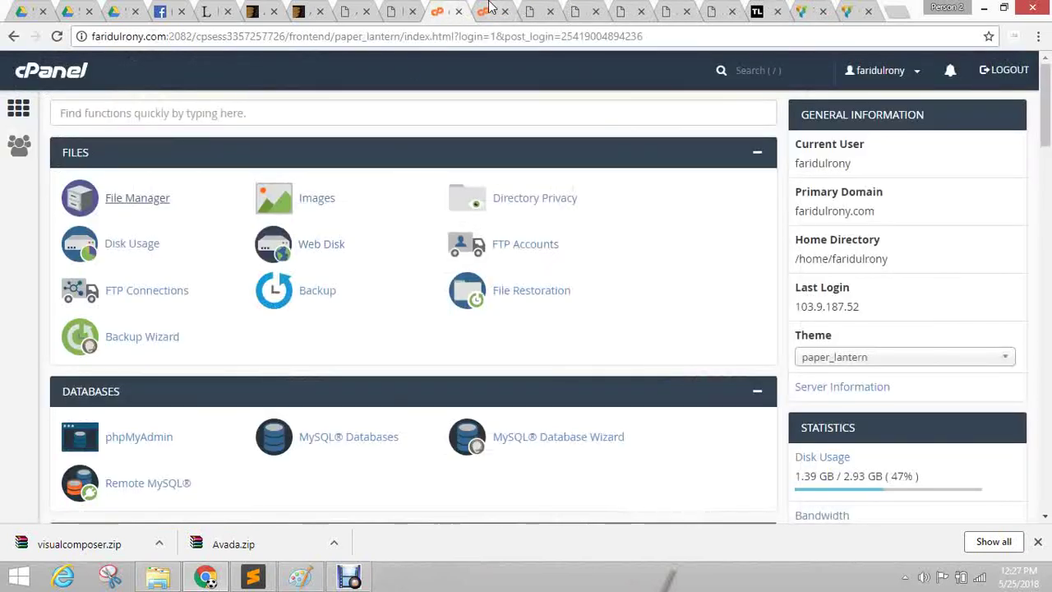
click(488, 9)
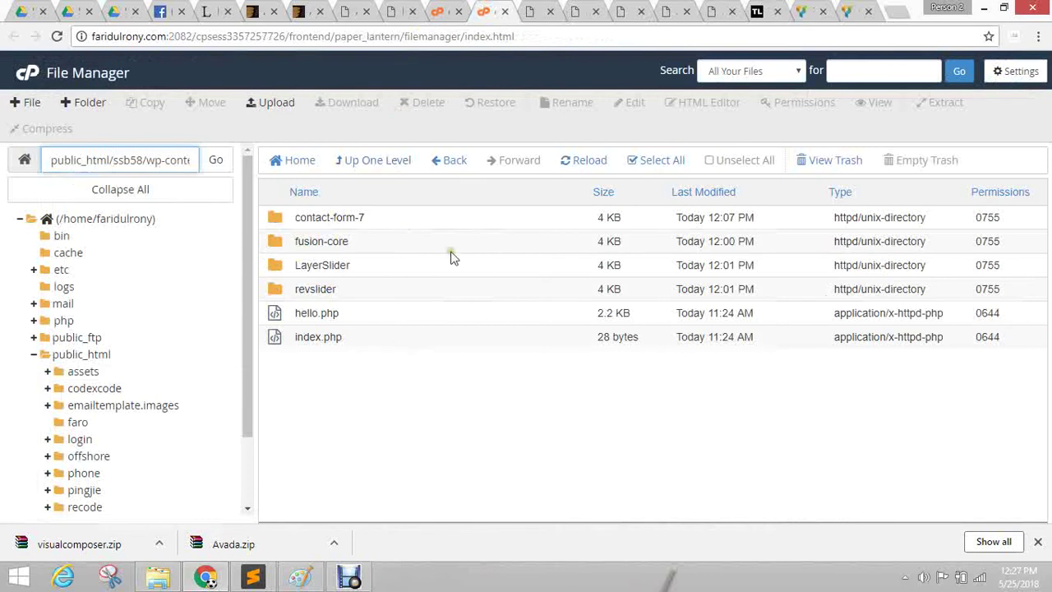
Browse to pingjie's wp-content/plugins folder and select js_composer.
triple_click(114, 159)
click(408, 435)
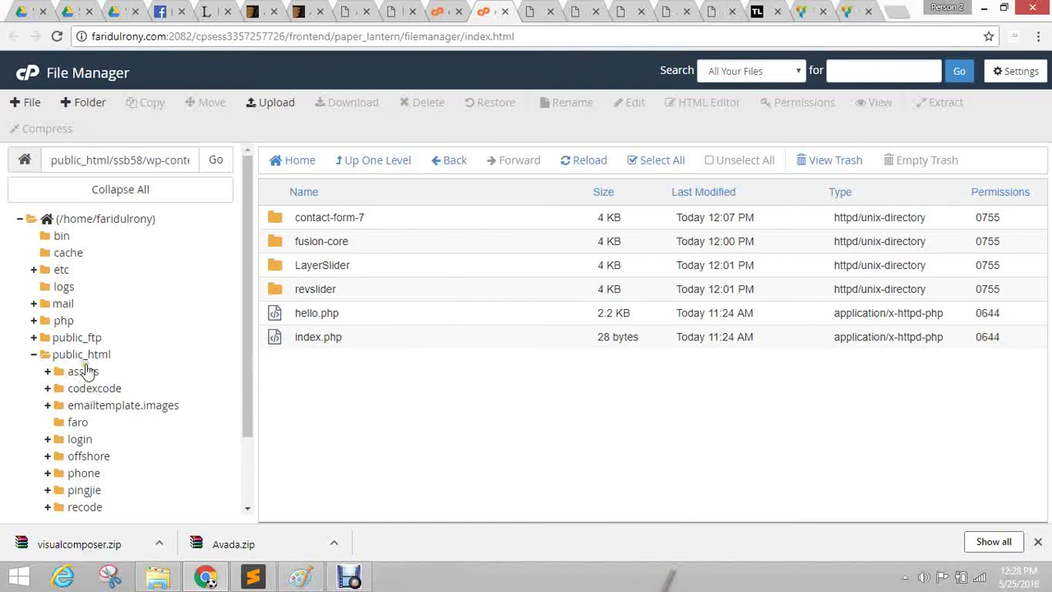
scroll(148, 395, down, 1)
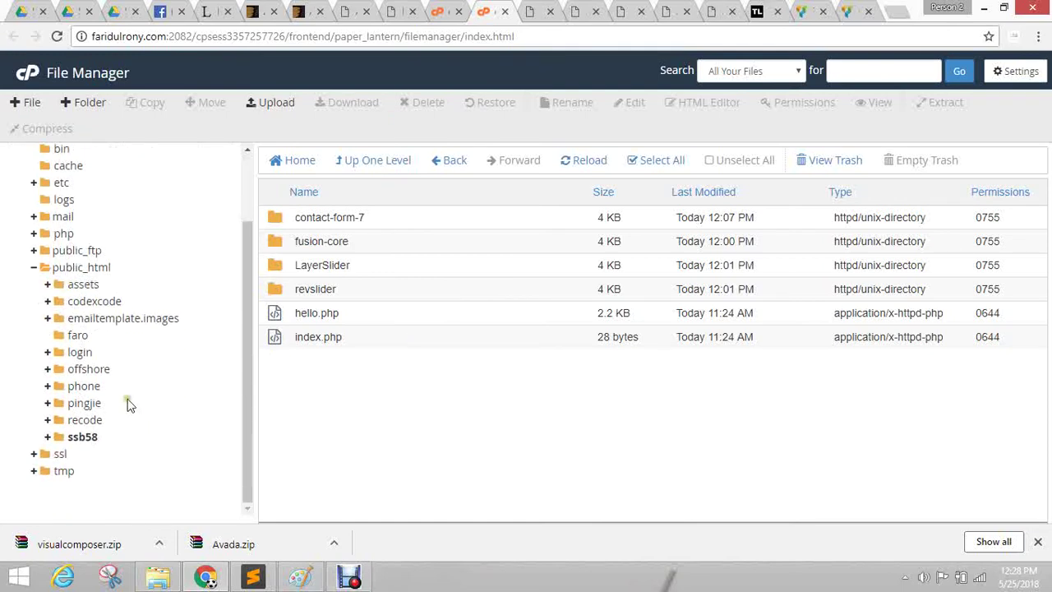
click(85, 402)
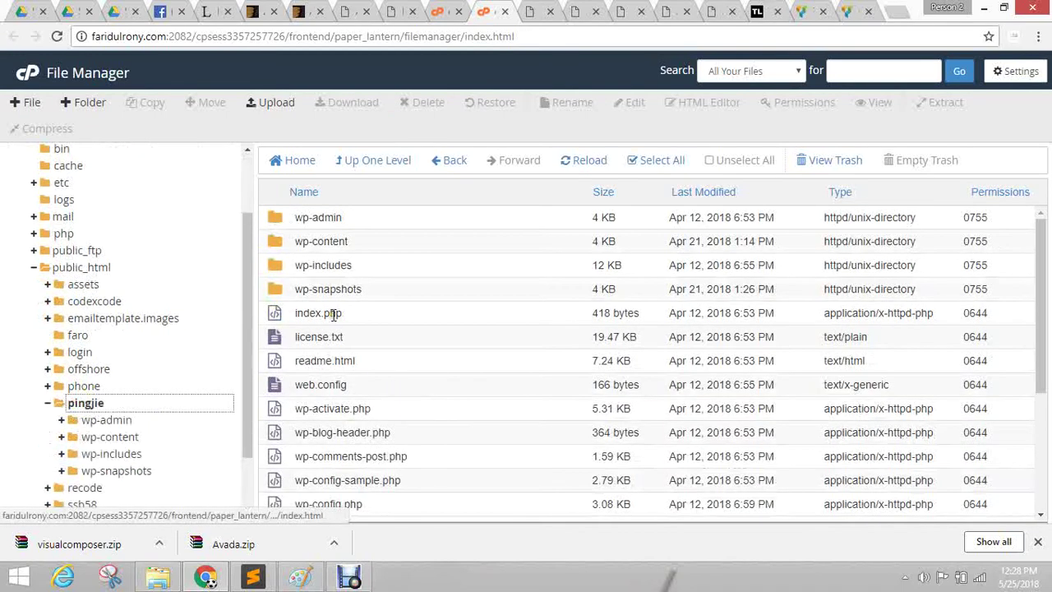
double_click(276, 241)
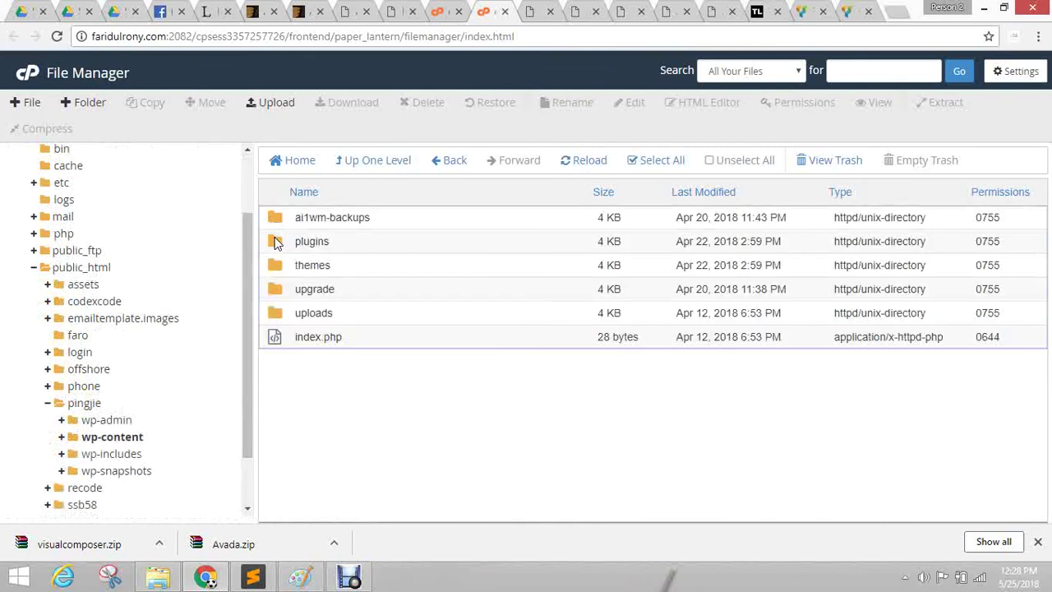
double_click(276, 241)
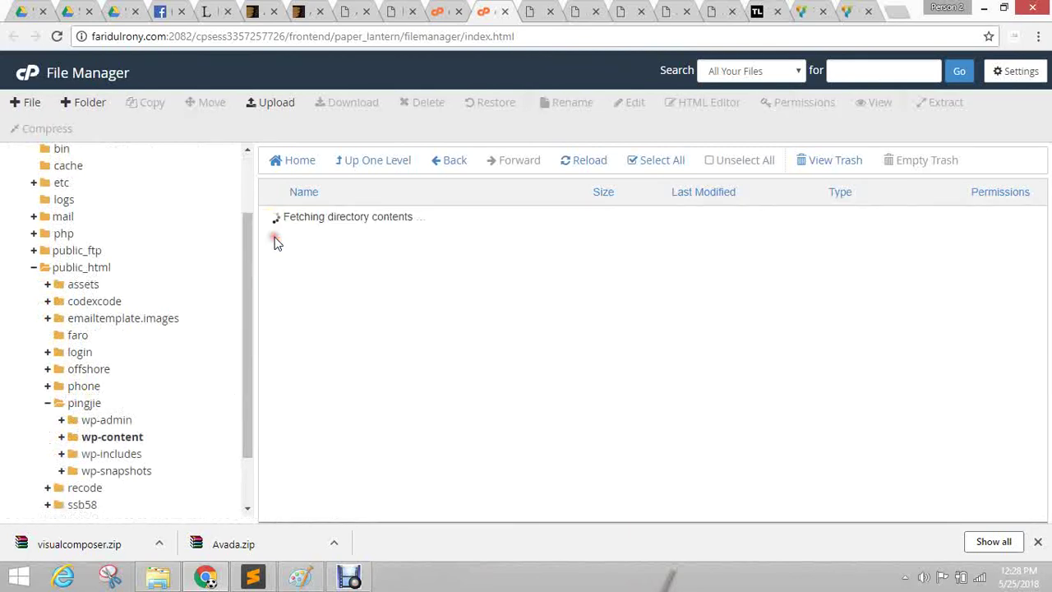
click(285, 293)
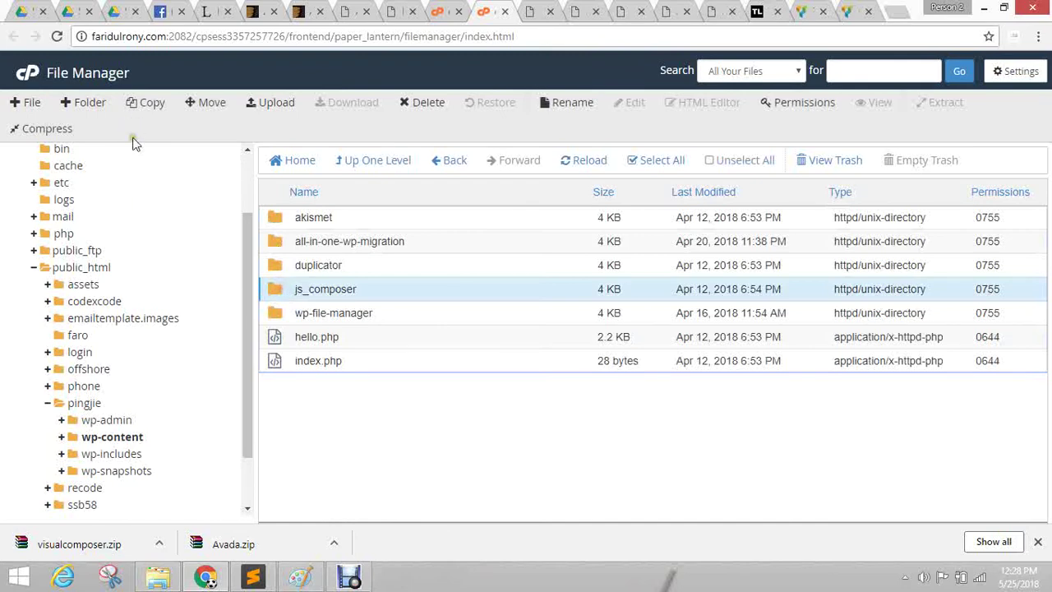
Copy js_composer to destination /public_html/ssb58/wp-content/plugins, fixing the doubled slash.
click(140, 104)
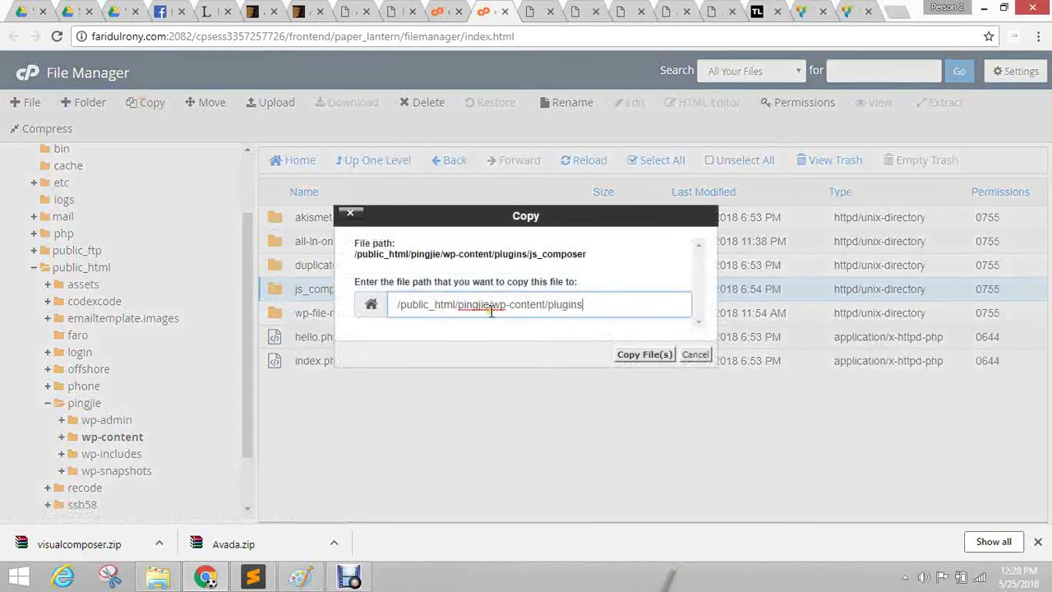
drag(457, 305, 726, 329)
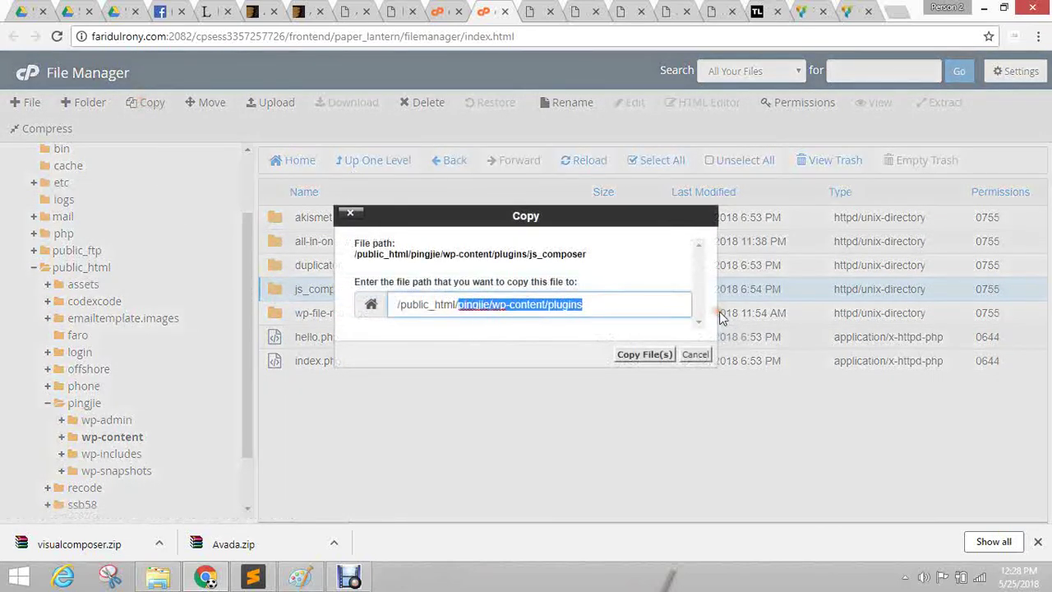
key(ctrl+v)
click(461, 305)
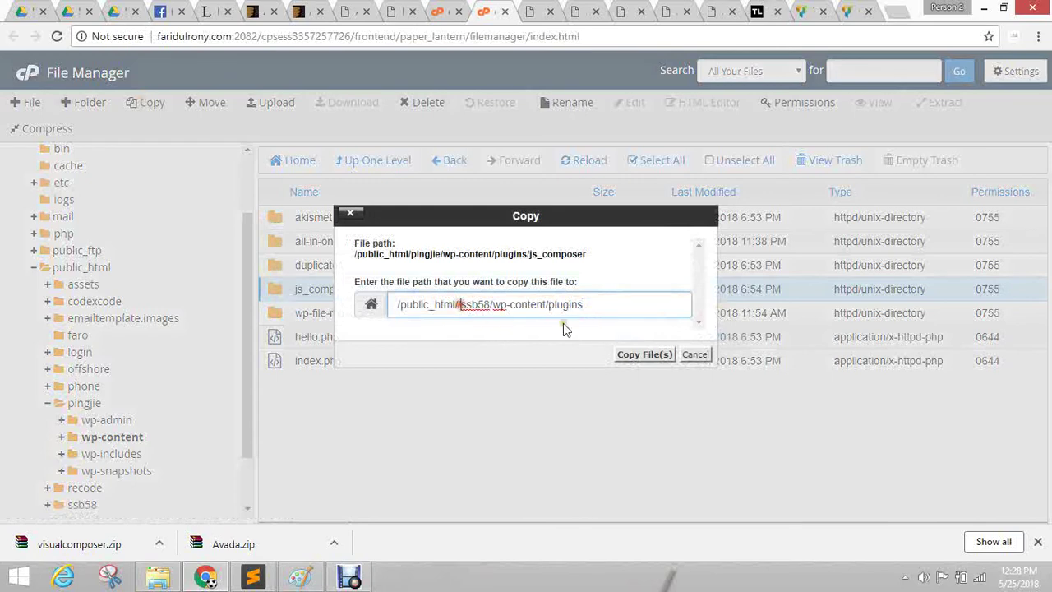
key(BackSpace)
click(655, 362)
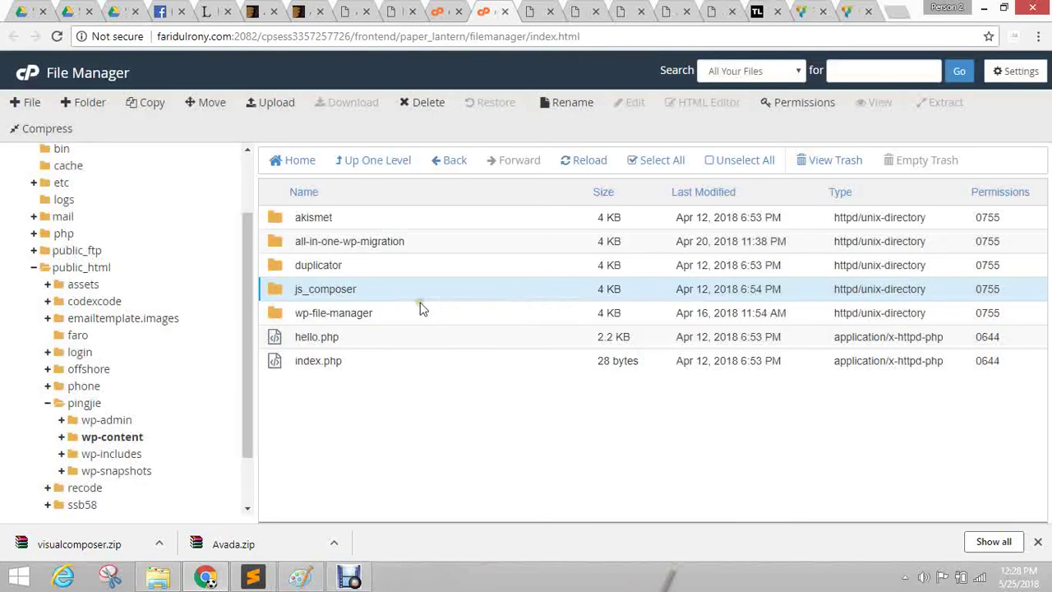
Expand ssb58's wp-content in the tree to confirm js_composer is in plugins.
click(65, 271)
scroll(76, 491, down, 1)
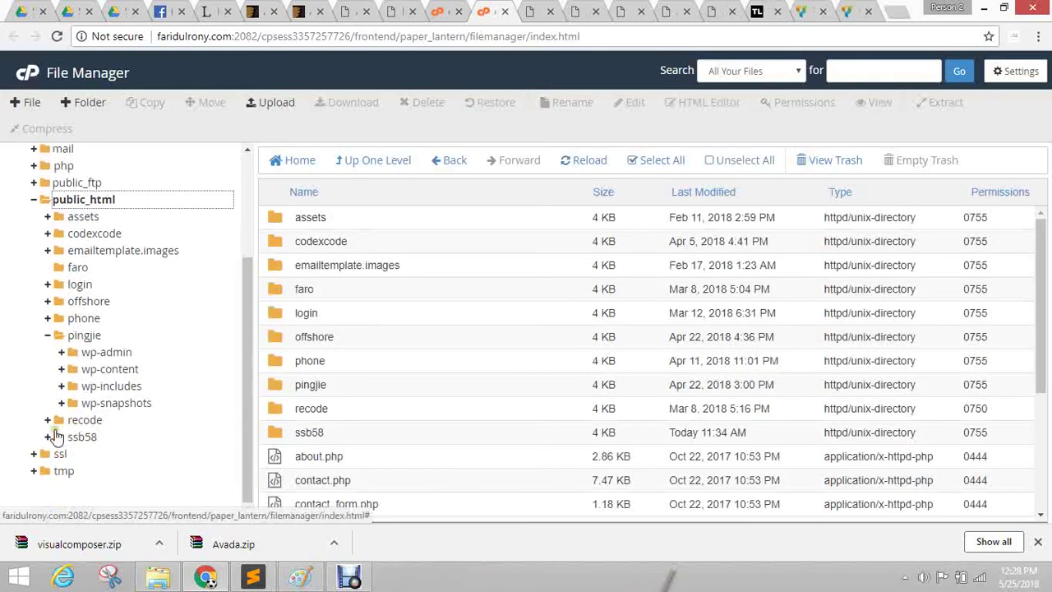
click(52, 433)
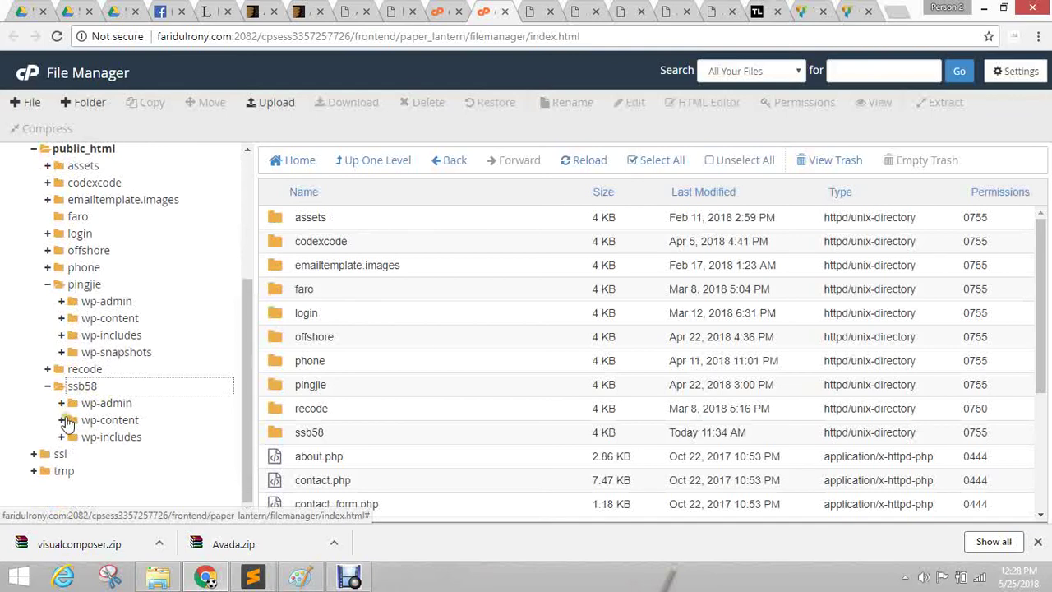
click(99, 420)
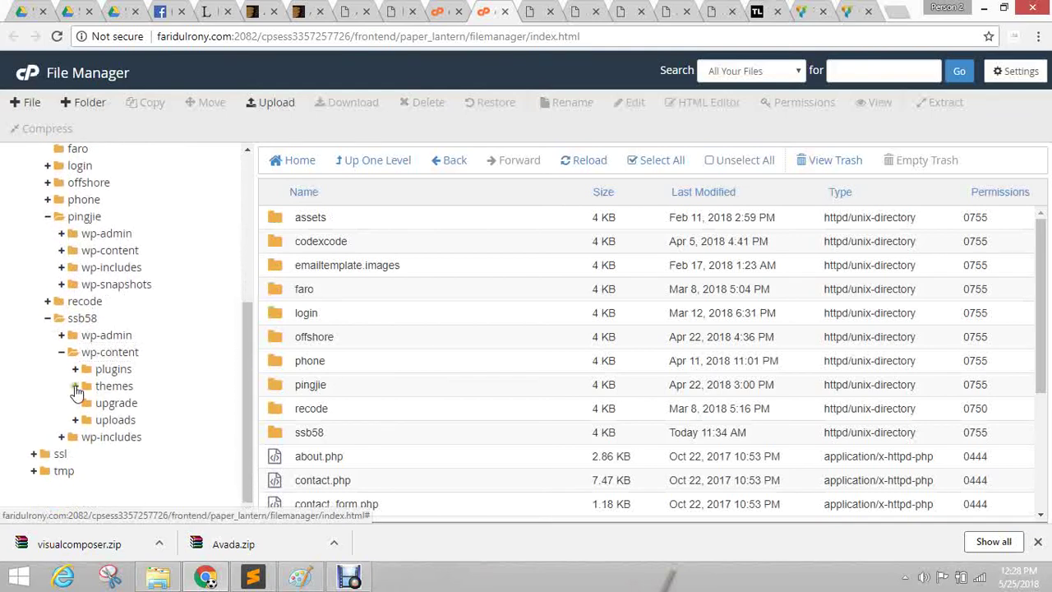
click(85, 387)
click(95, 370)
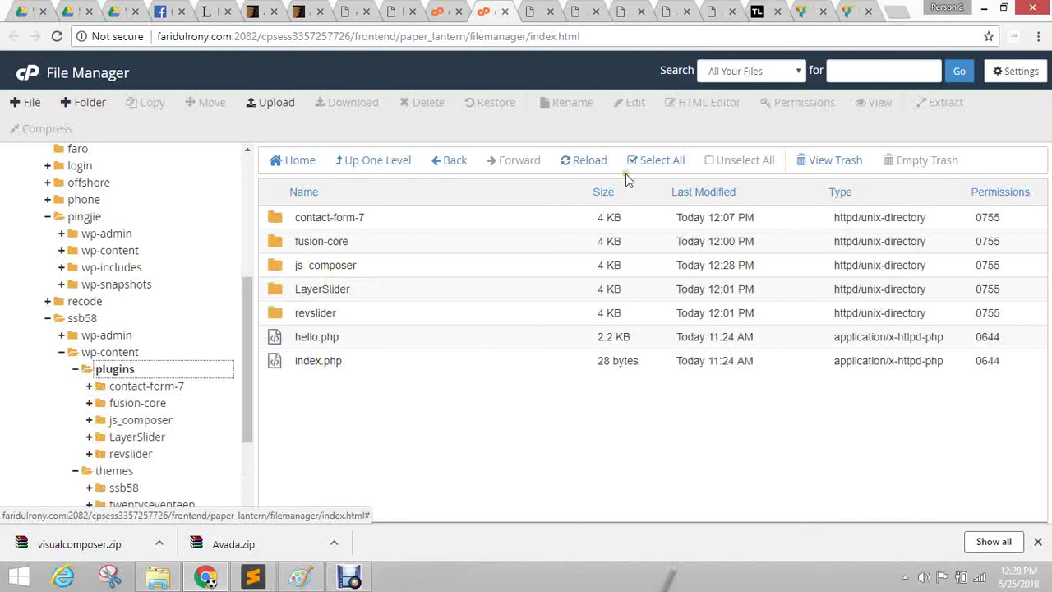
click(539, 11)
Flip between the new page editor and Avada Law preview tabs, ending on the page editor.
click(580, 8)
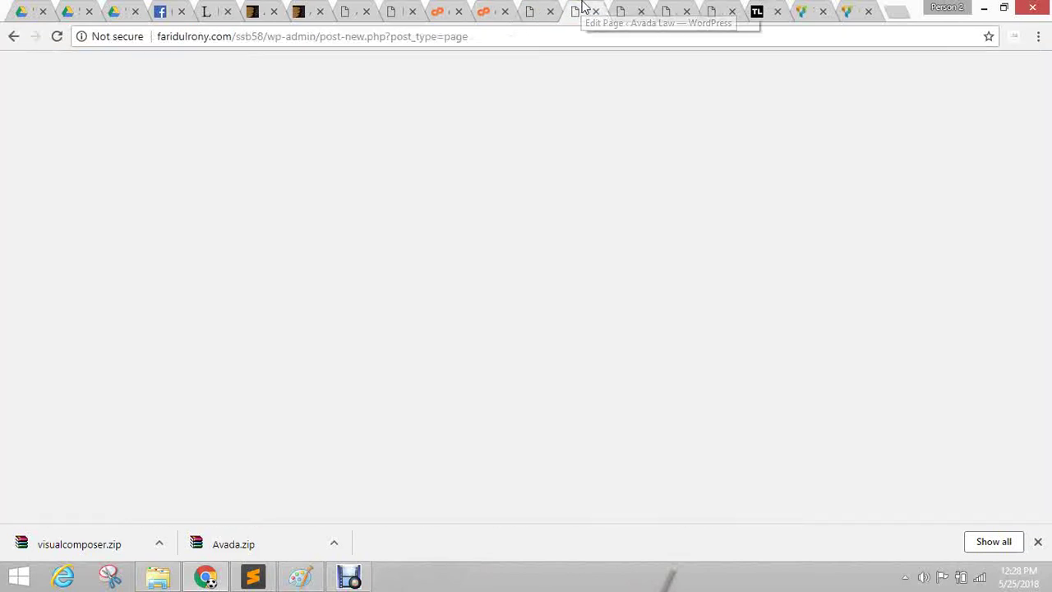
click(559, 8)
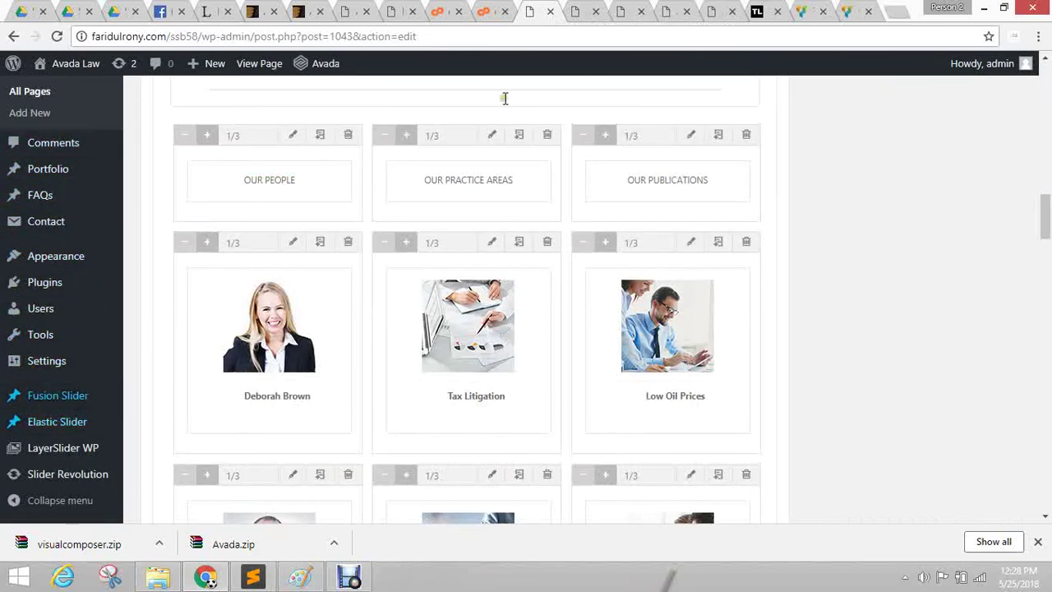
click(641, 8)
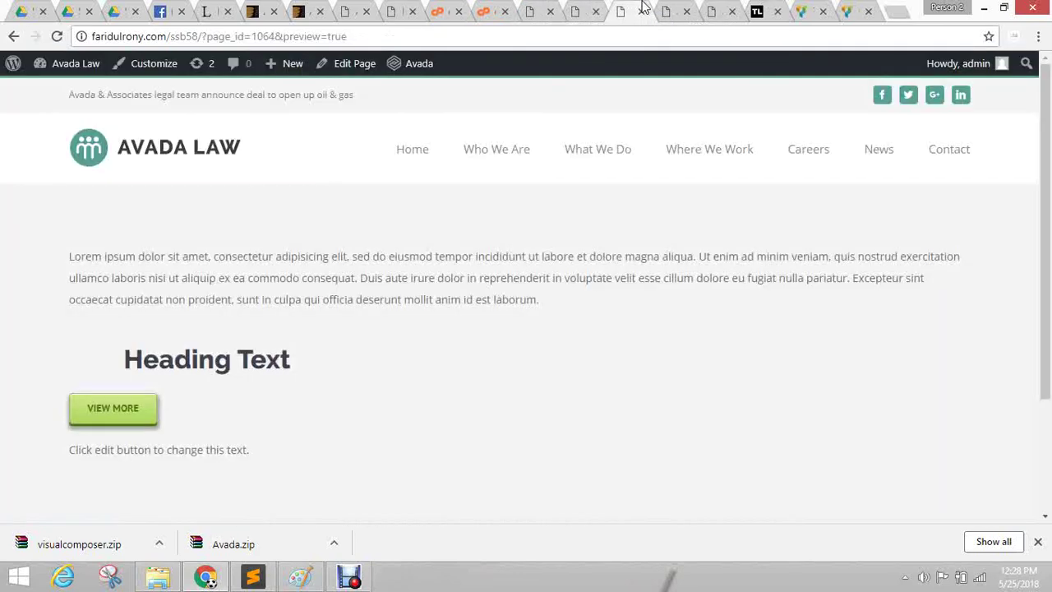
click(546, 12)
Open Plugins > Installed Plugins and scroll to the inactive WPBakery Visual Composer 4.11.2.1.
mouse_move(47, 464)
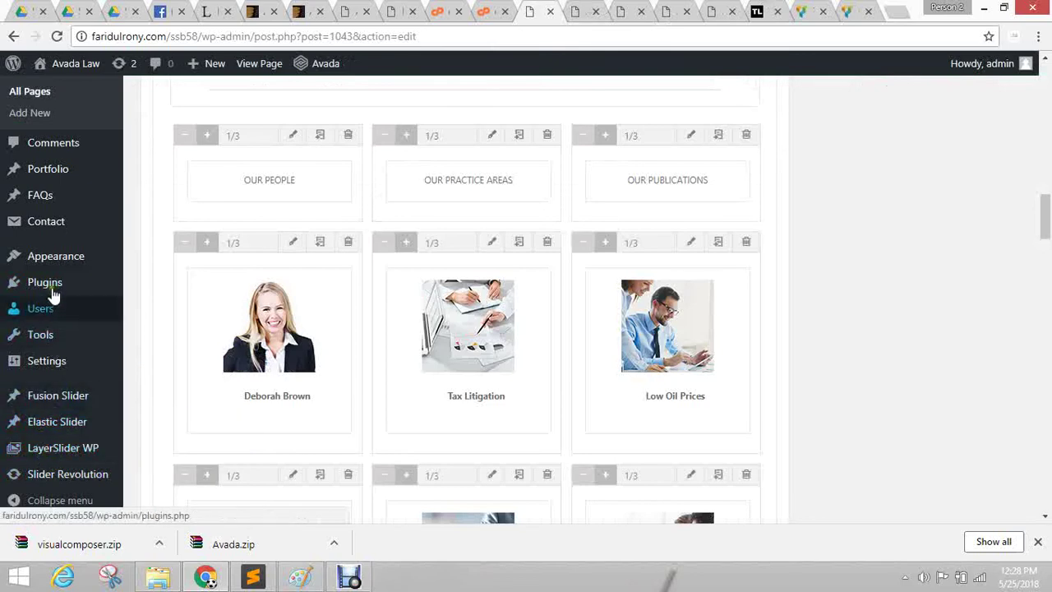
mouse_move(123, 286)
click(156, 284)
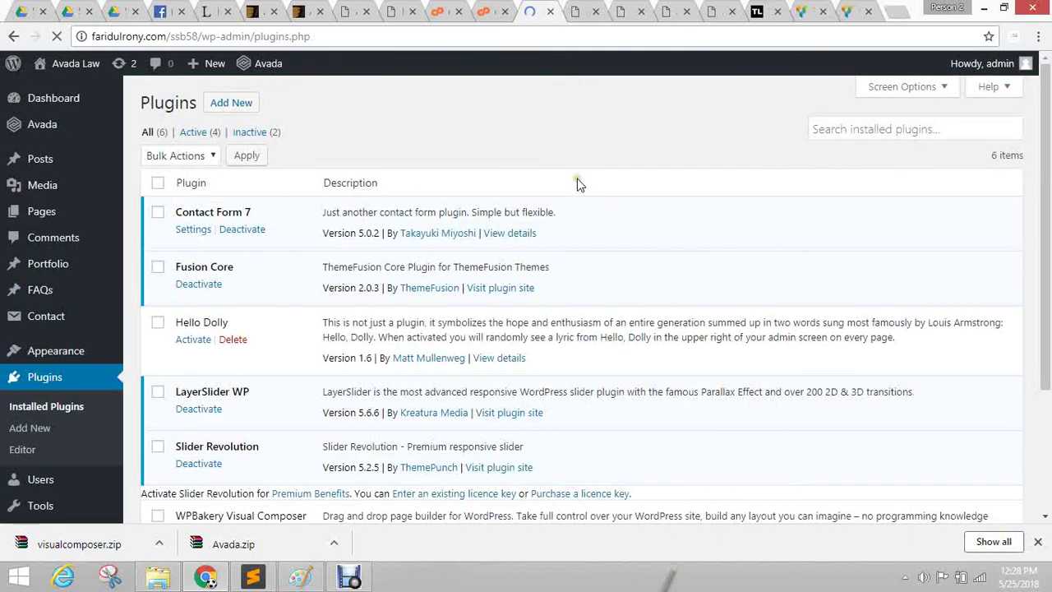
scroll(575, 179, down, 3)
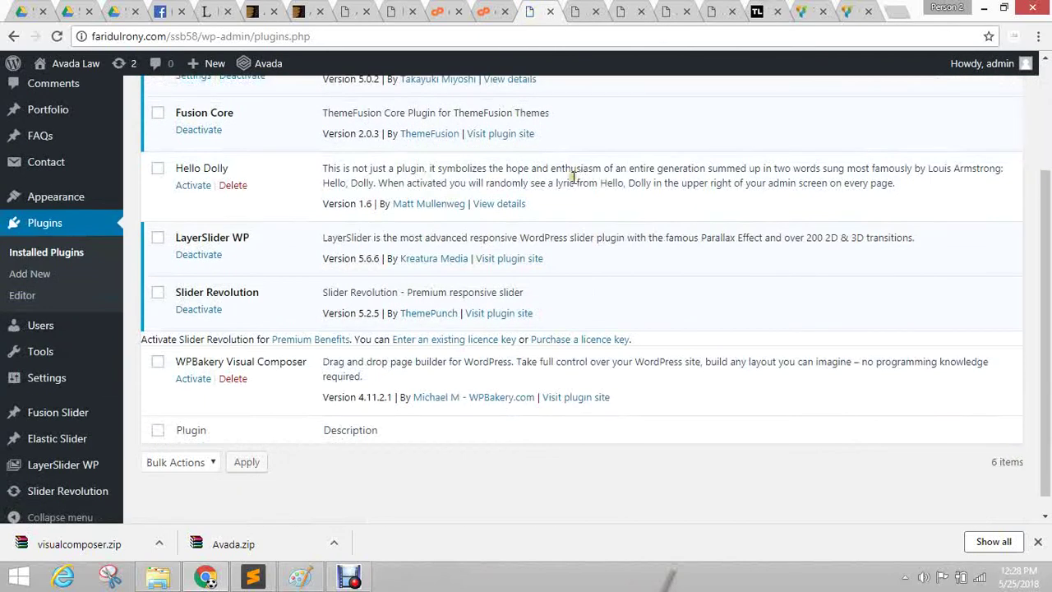
Activate the WPBakery Visual Composer plugin.
click(195, 380)
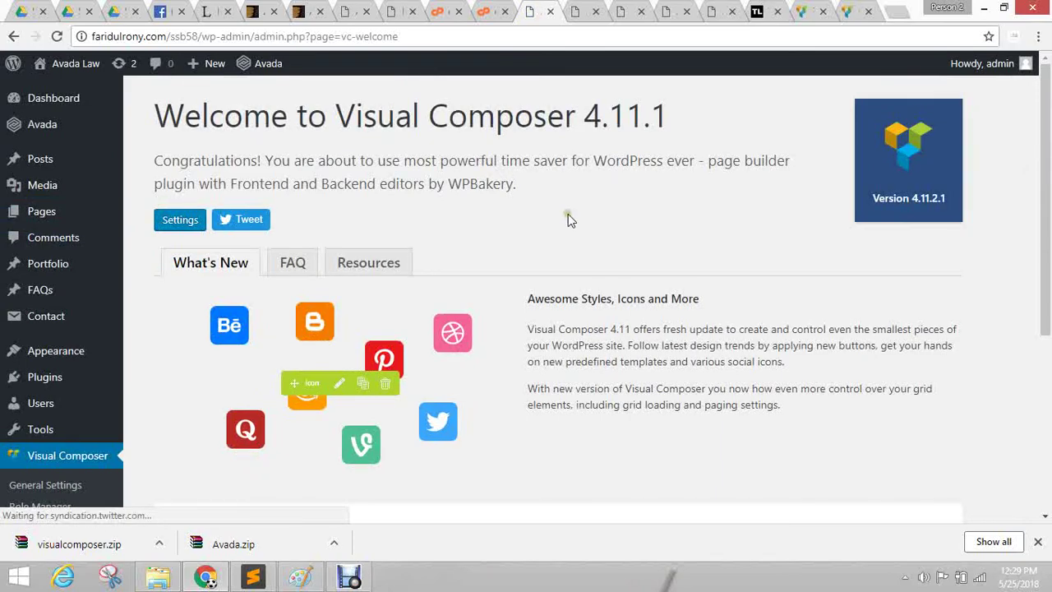
scroll(568, 221, down, 4)
scroll(571, 232, up, 4)
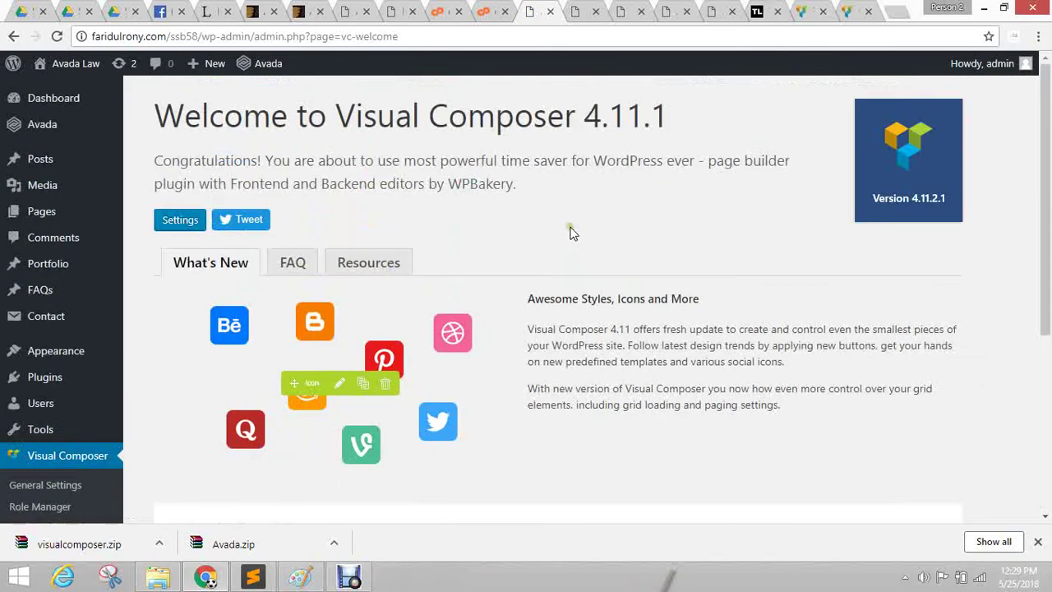
Reload the Add New Page editor despite unsaved changes, and dismiss the downloads bar.
click(587, 11)
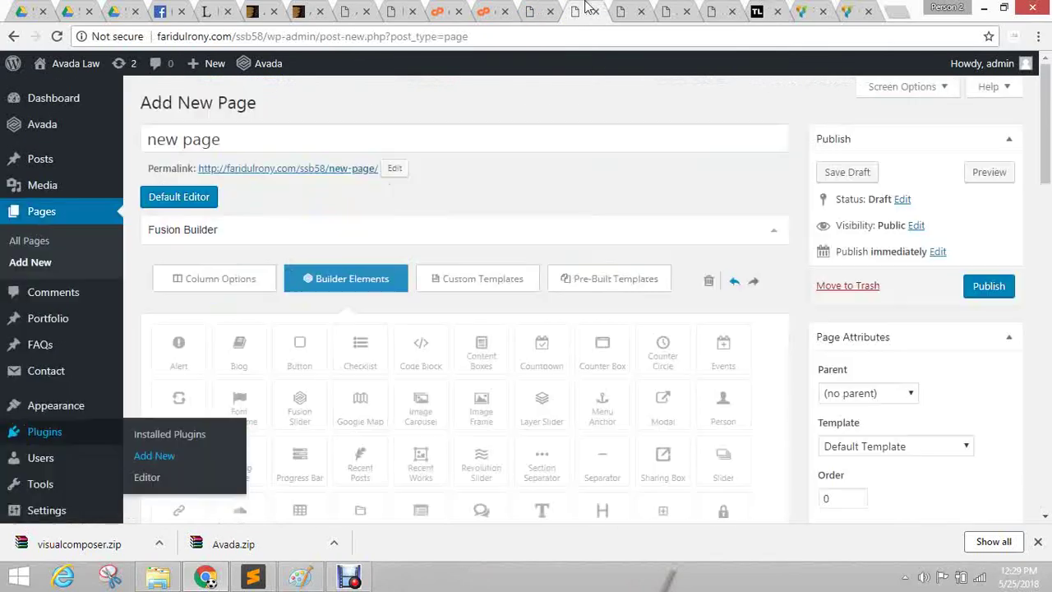
click(58, 36)
click(600, 121)
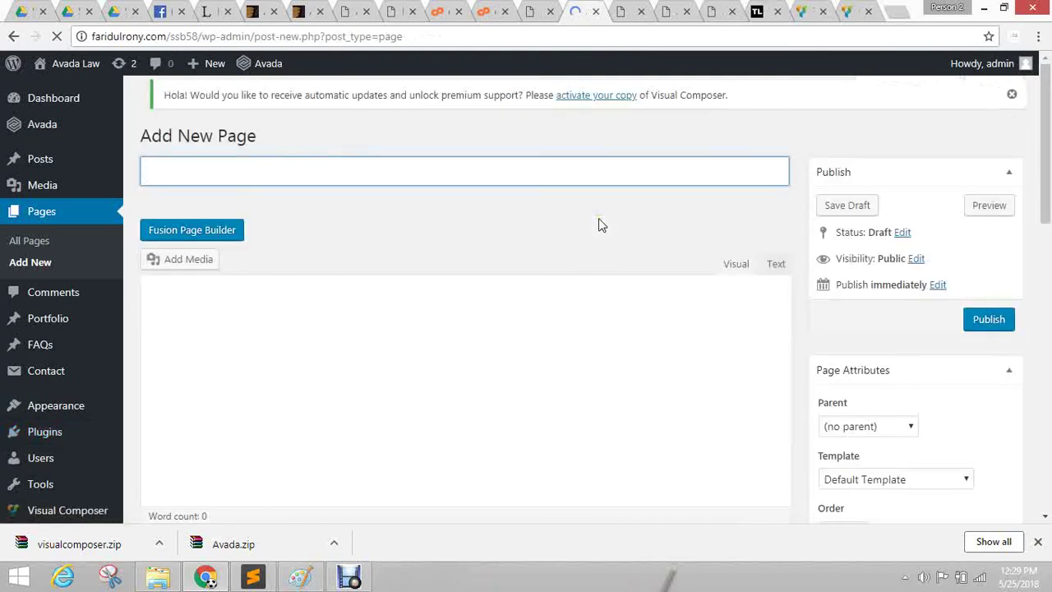
click(598, 218)
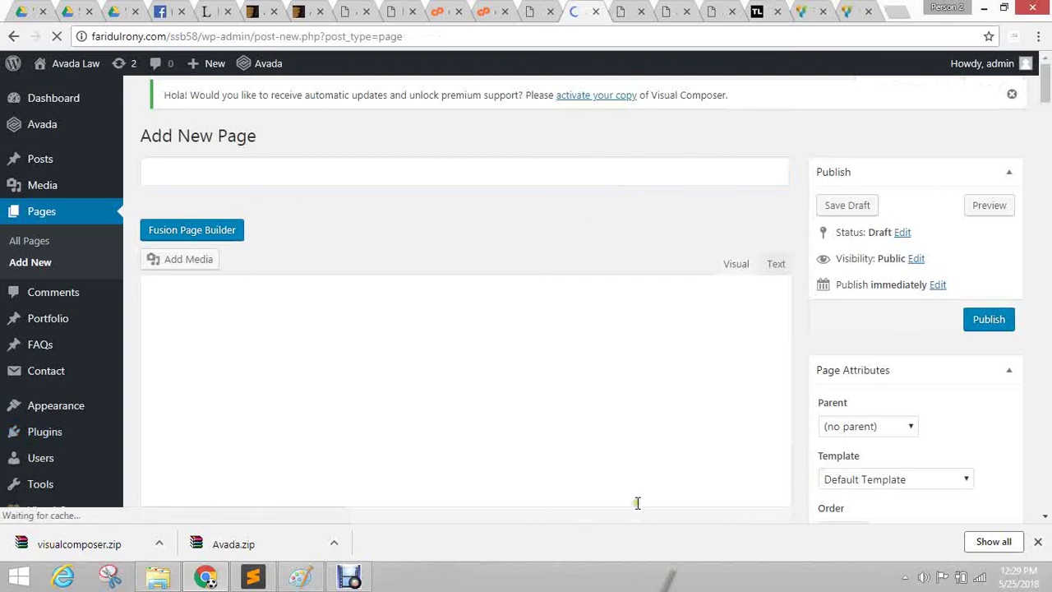
click(1039, 542)
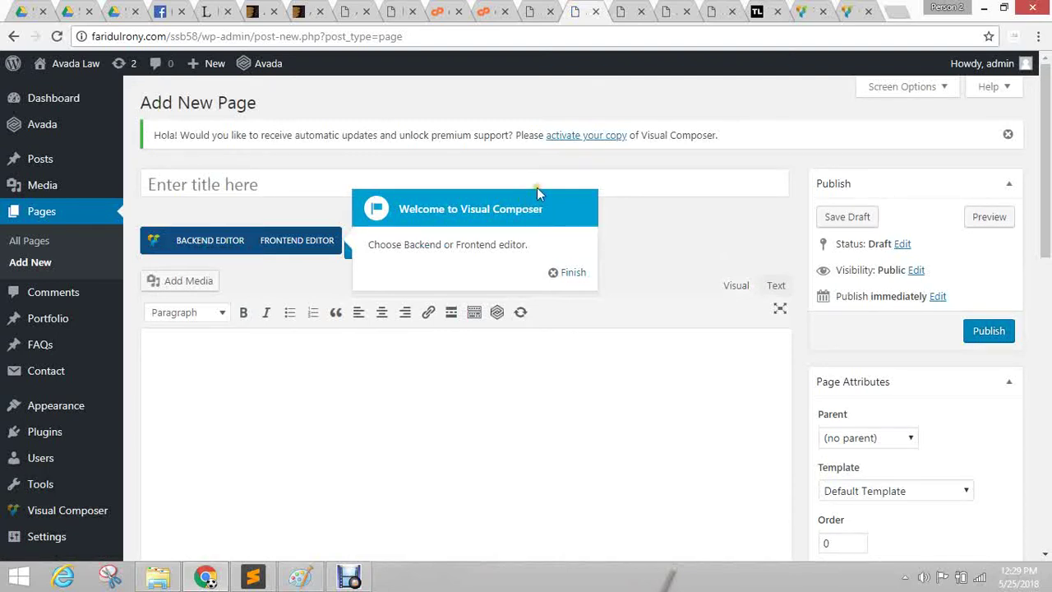
Dismiss the Visual Composer tip and toggle between Fusion Builder and Visual Composer's backend and classic modes.
click(554, 279)
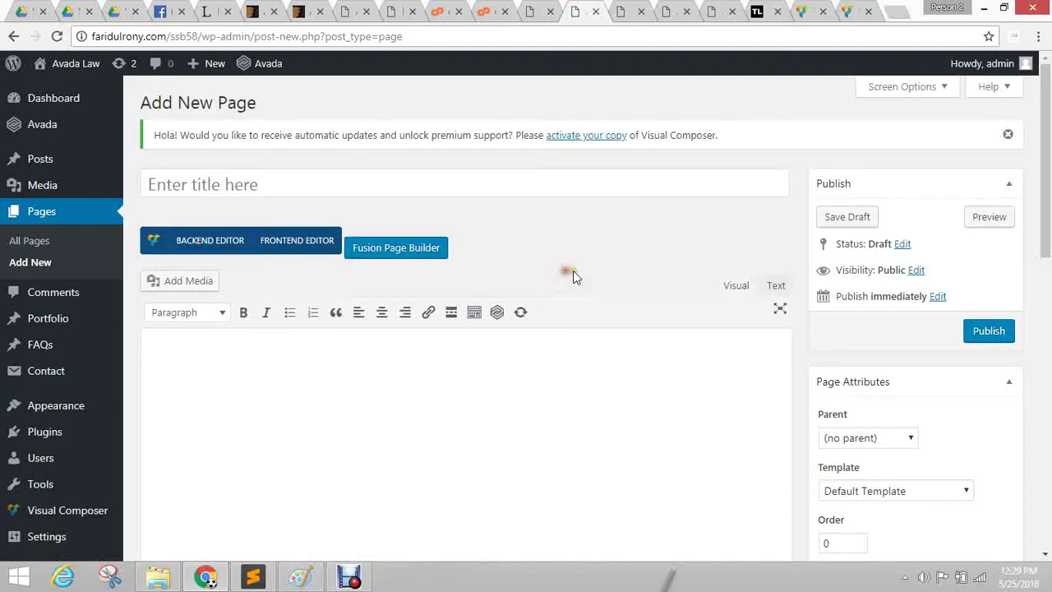
click(426, 252)
scroll(602, 239, down, 4)
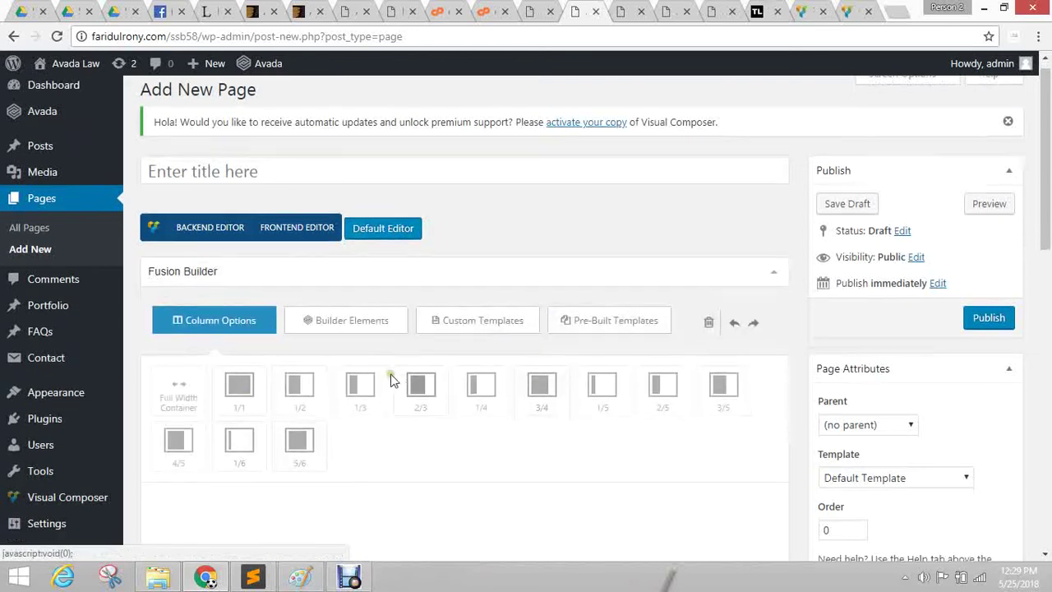
scroll(413, 315, up, 4)
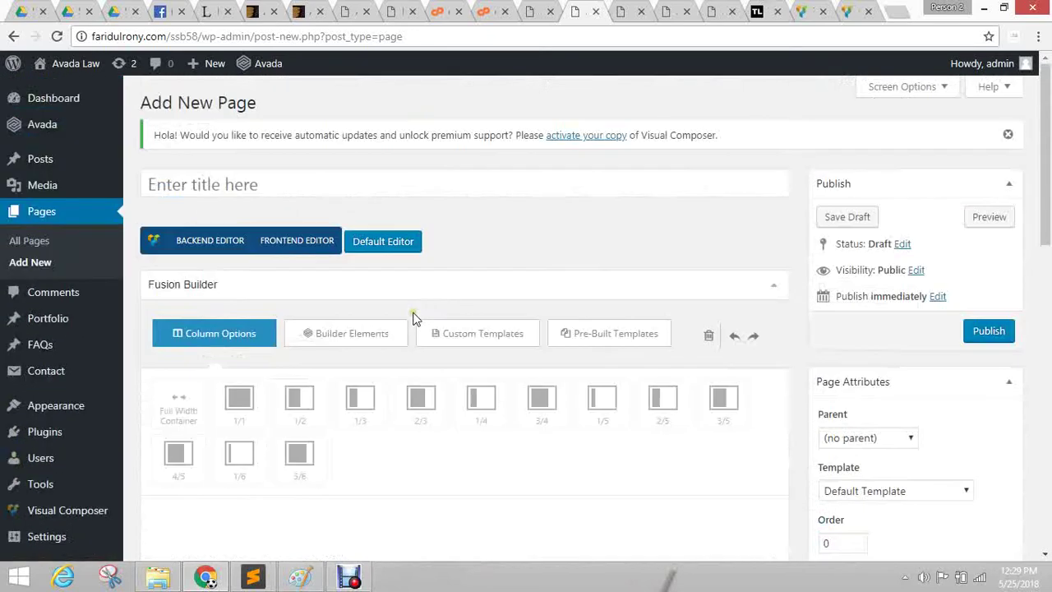
click(184, 243)
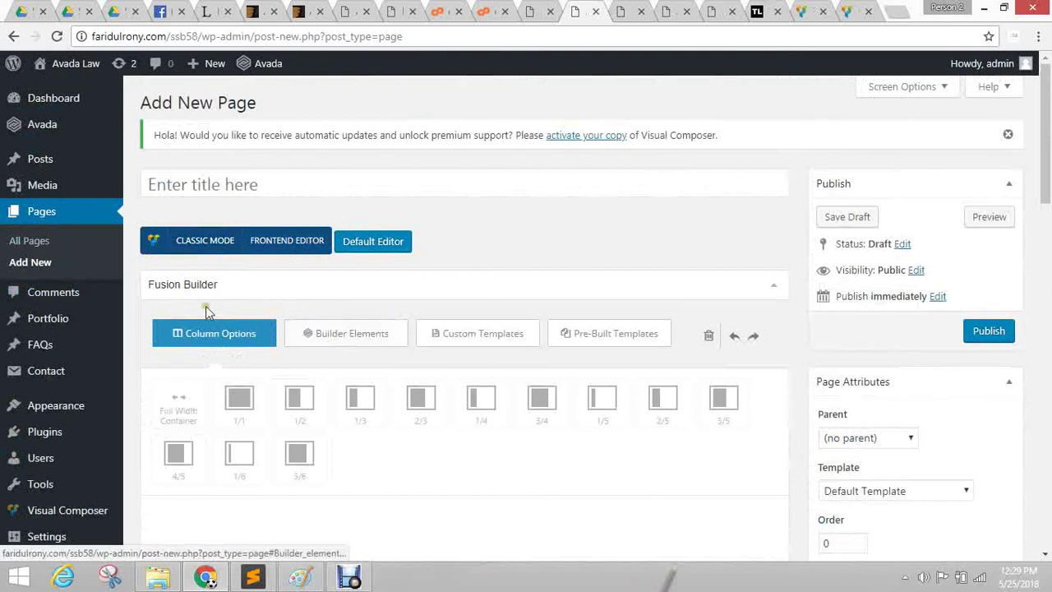
click(199, 243)
click(199, 244)
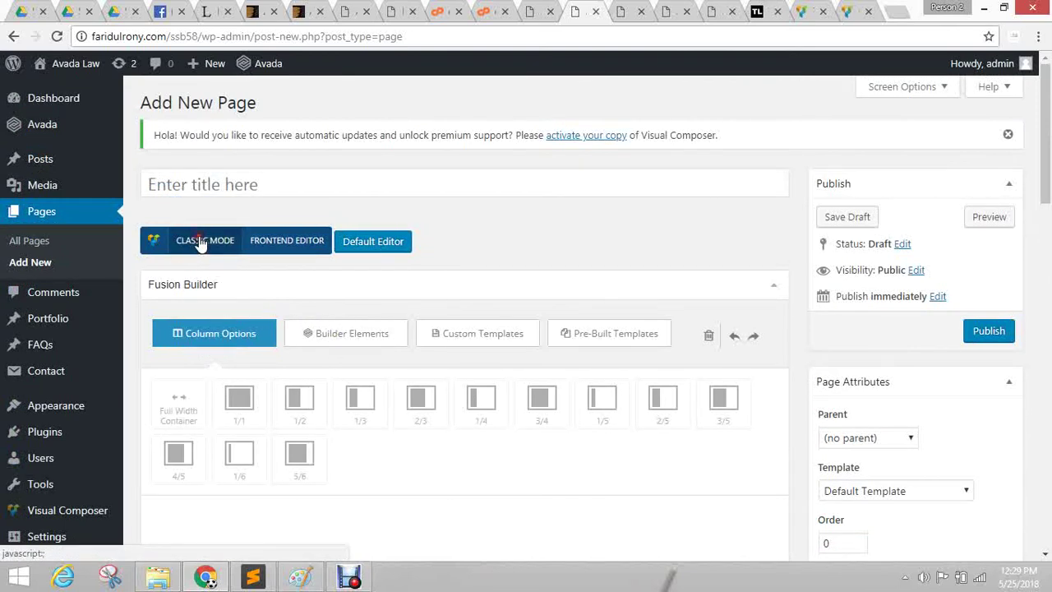
click(371, 241)
Return to the classic text editor, briefly reopening and leaving Fusion Builder's column layout panel.
scroll(483, 321, down, 3)
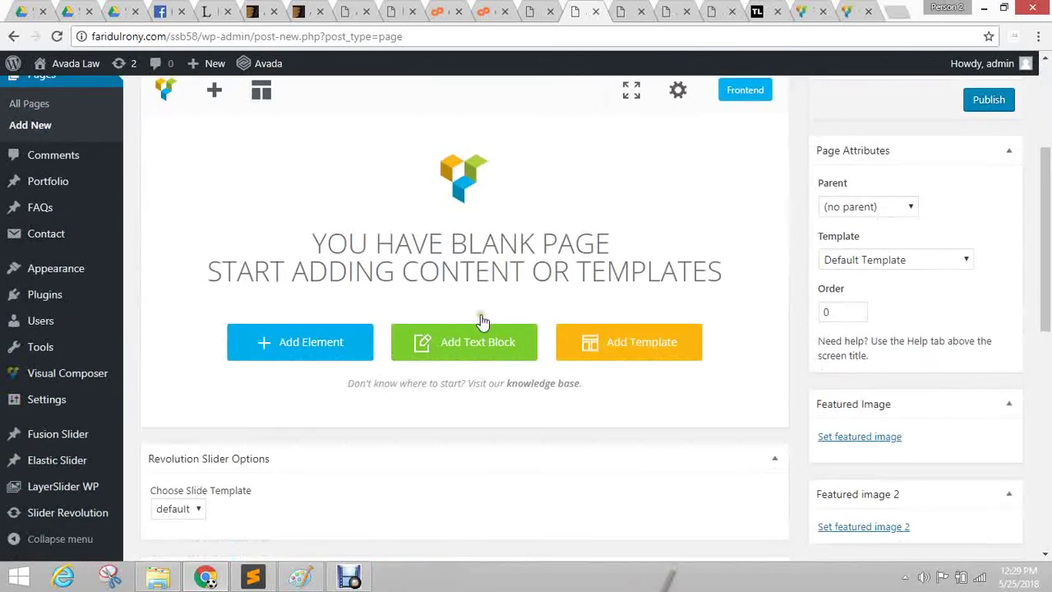
scroll(472, 287, up, 3)
click(216, 247)
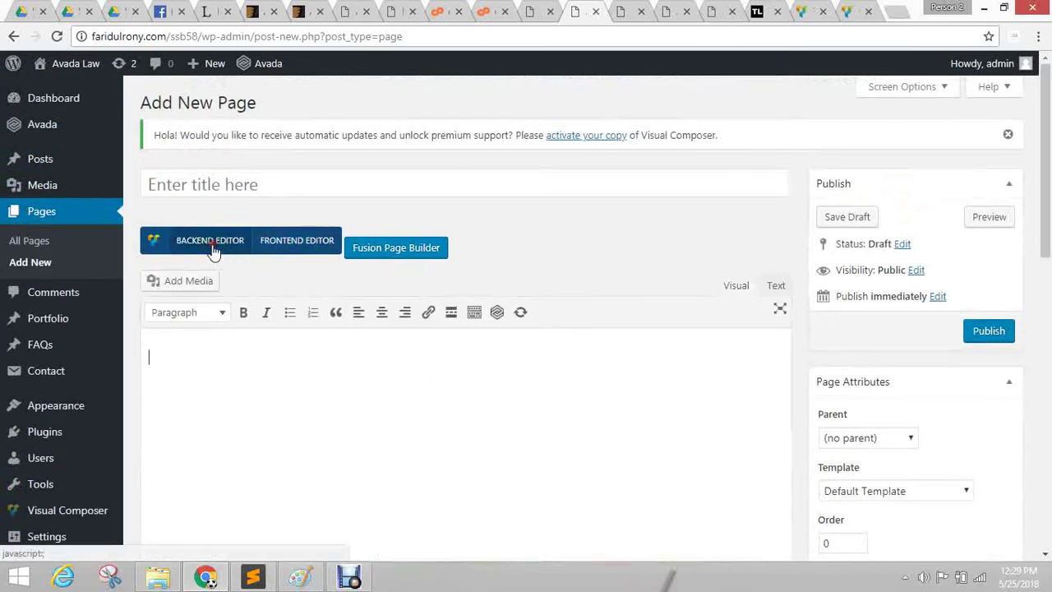
scroll(533, 234, down, 1)
scroll(306, 255, down, 2)
scroll(439, 263, up, 2)
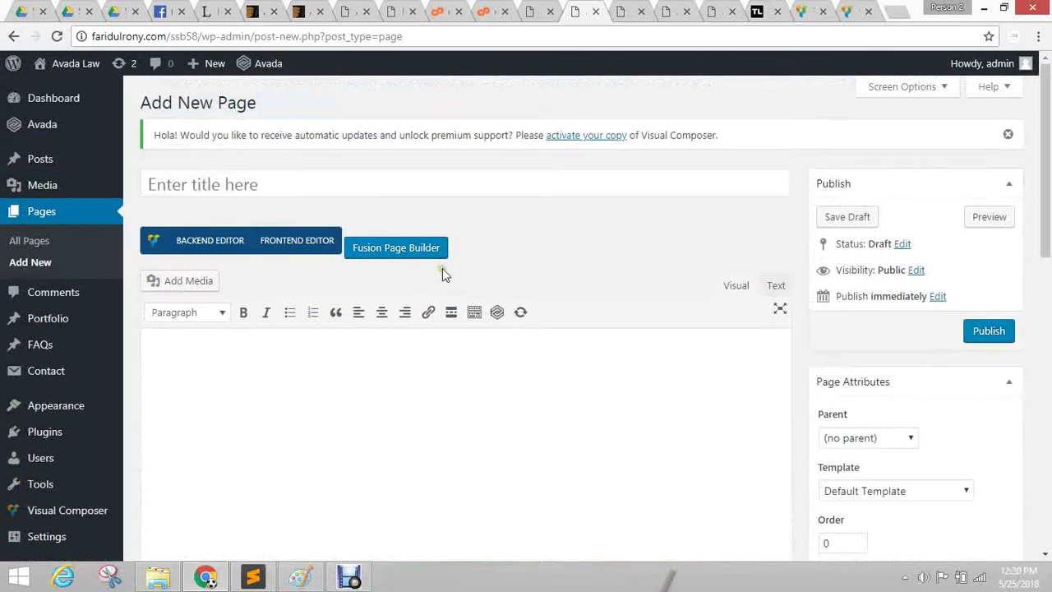
click(400, 247)
scroll(576, 296, down, 5)
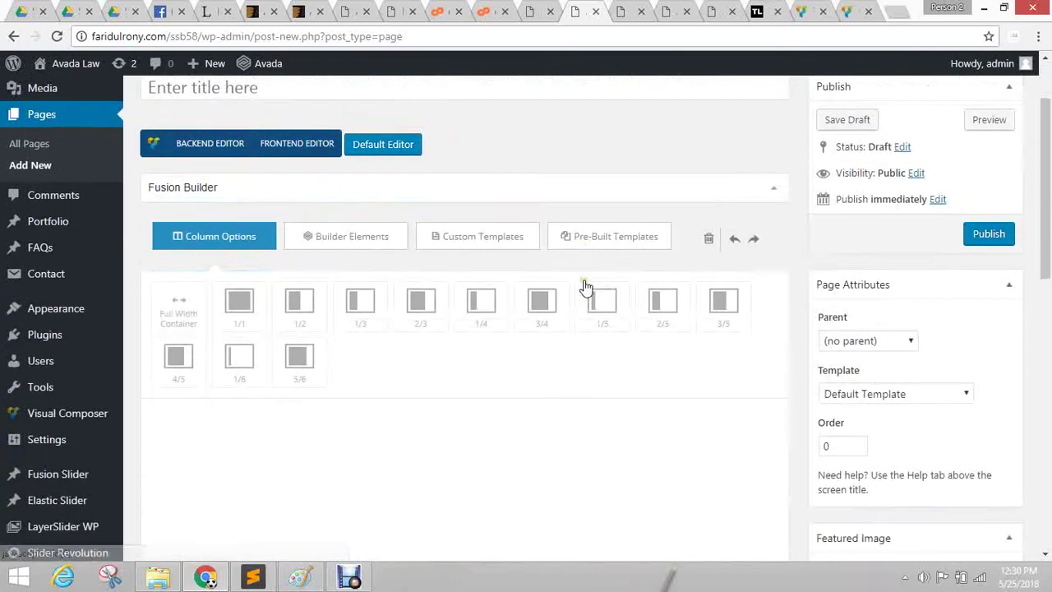
scroll(566, 296, up, 5)
click(393, 248)
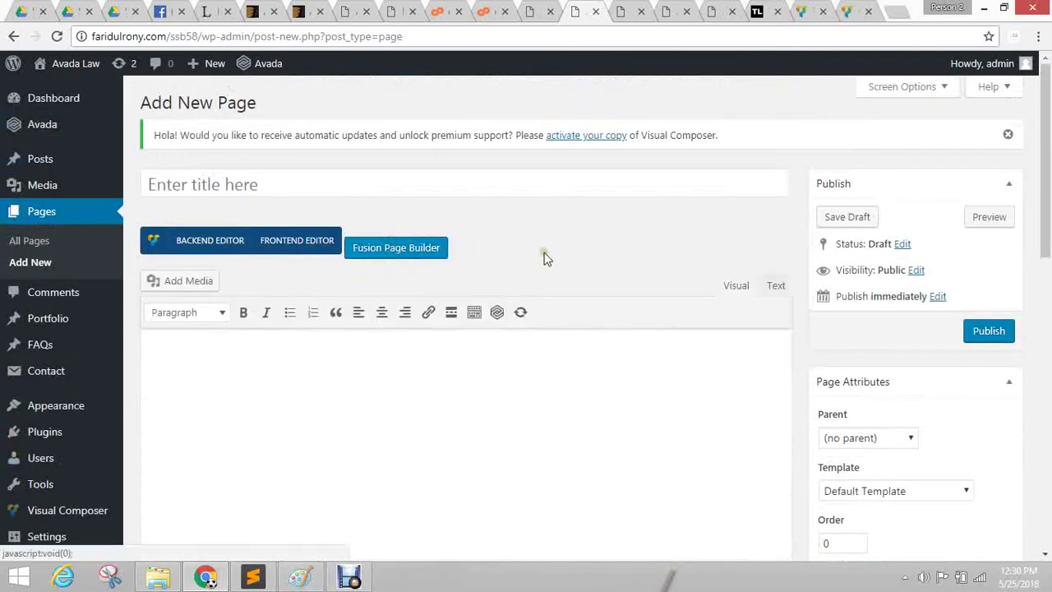
Leave Fusion Builder for the default editor and reopen the Visual Composer backend blank canvas.
click(203, 239)
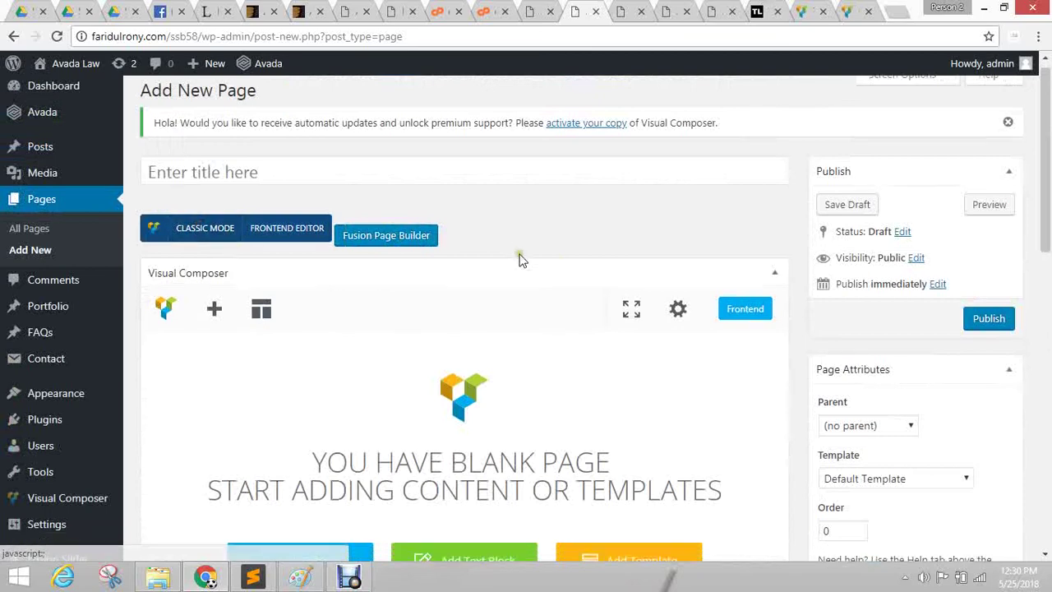
scroll(520, 260, down, 3)
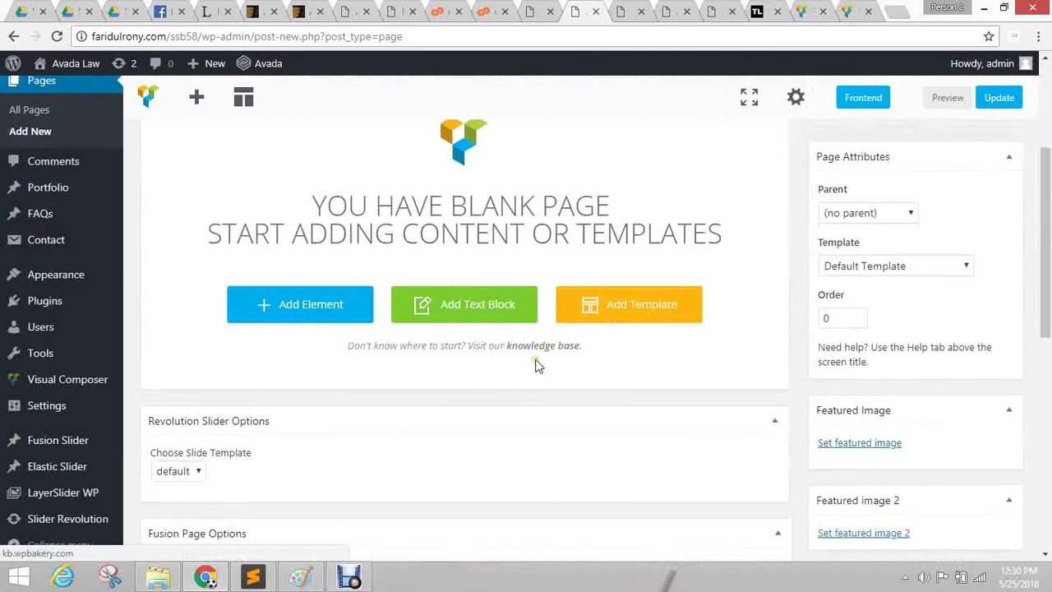
scroll(536, 360, up, 3)
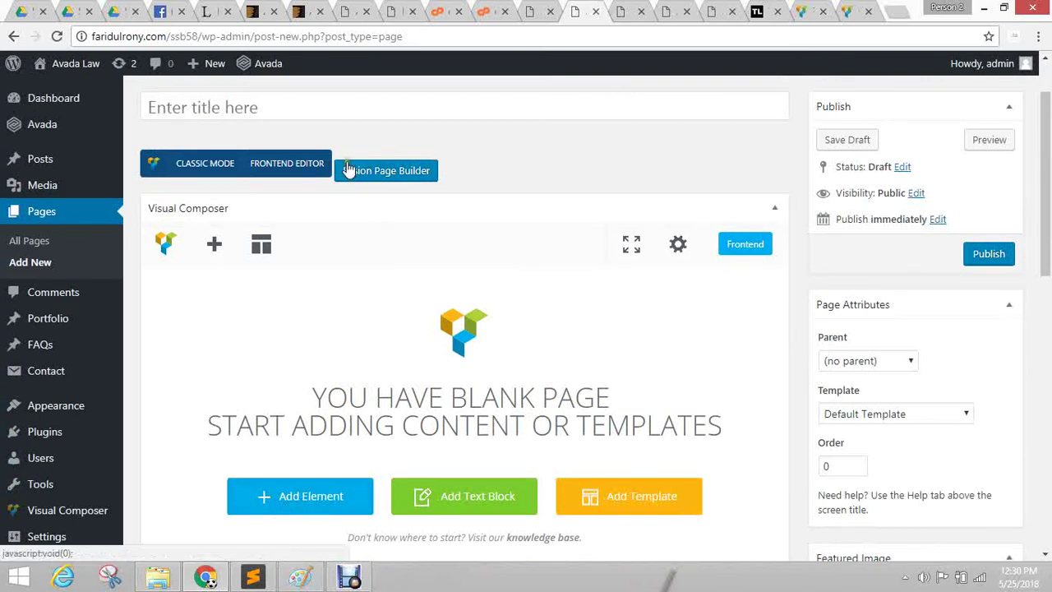
click(383, 168)
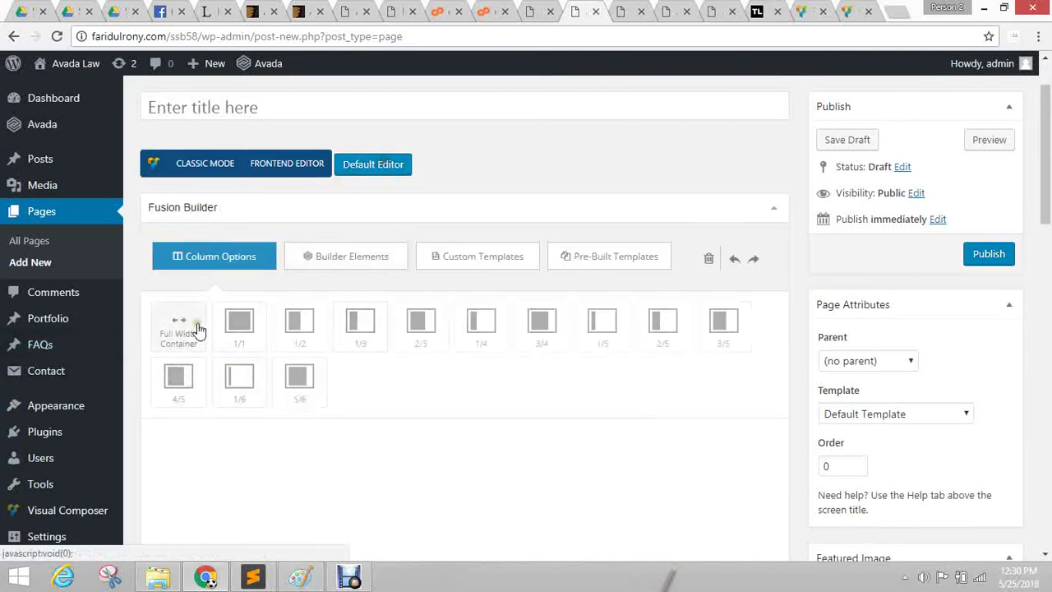
click(176, 158)
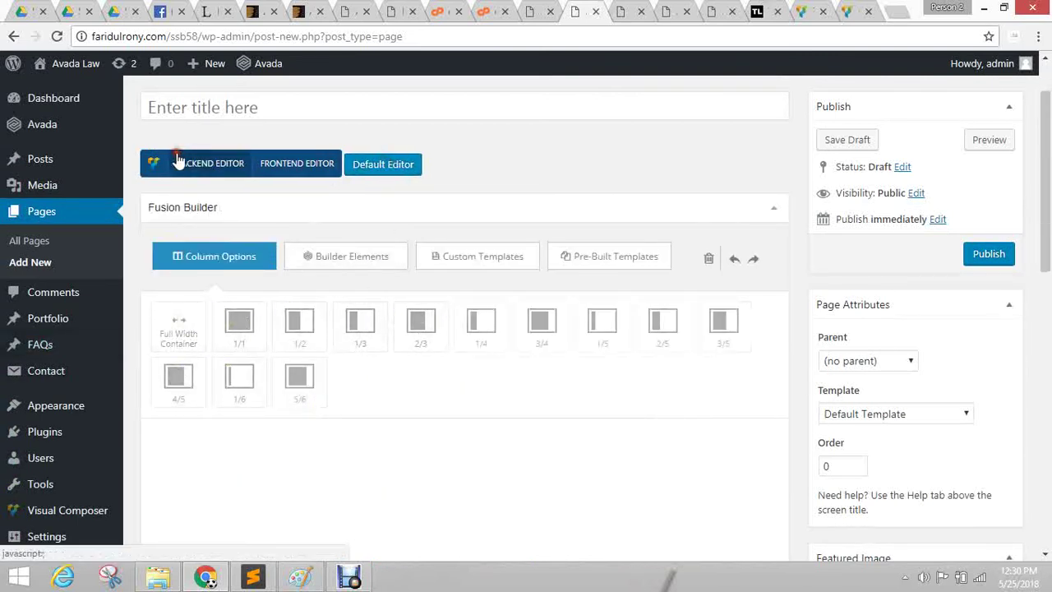
click(366, 165)
click(197, 164)
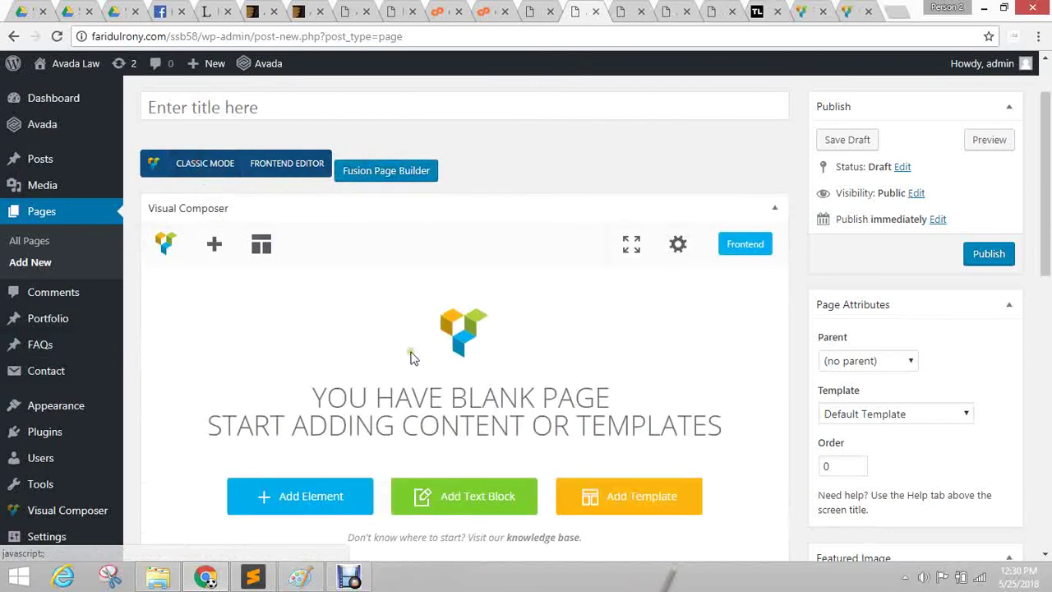
scroll(267, 327, down, 2)
Add a Row to the blank page and dismiss the rows and columns tip.
click(300, 299)
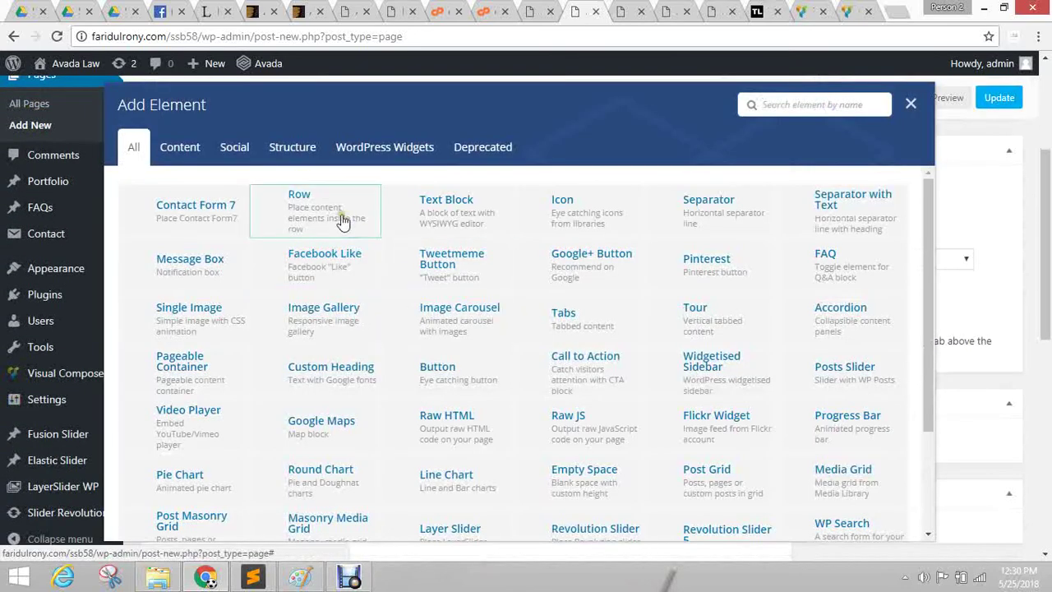
click(305, 216)
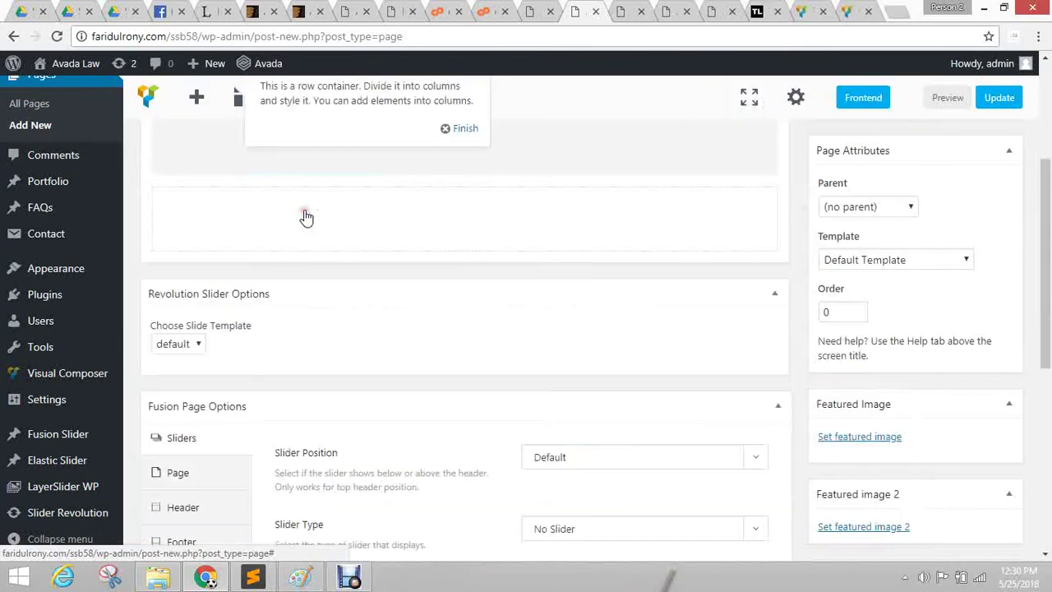
scroll(463, 316, up, 2)
scroll(462, 316, up, 1)
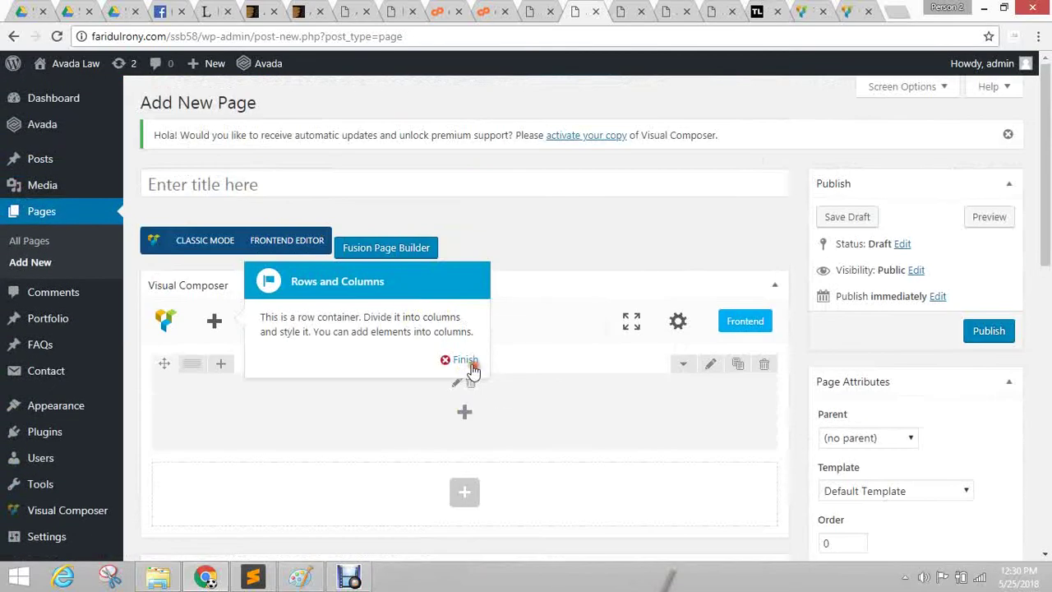
click(466, 360)
scroll(465, 369, down, 2)
click(467, 258)
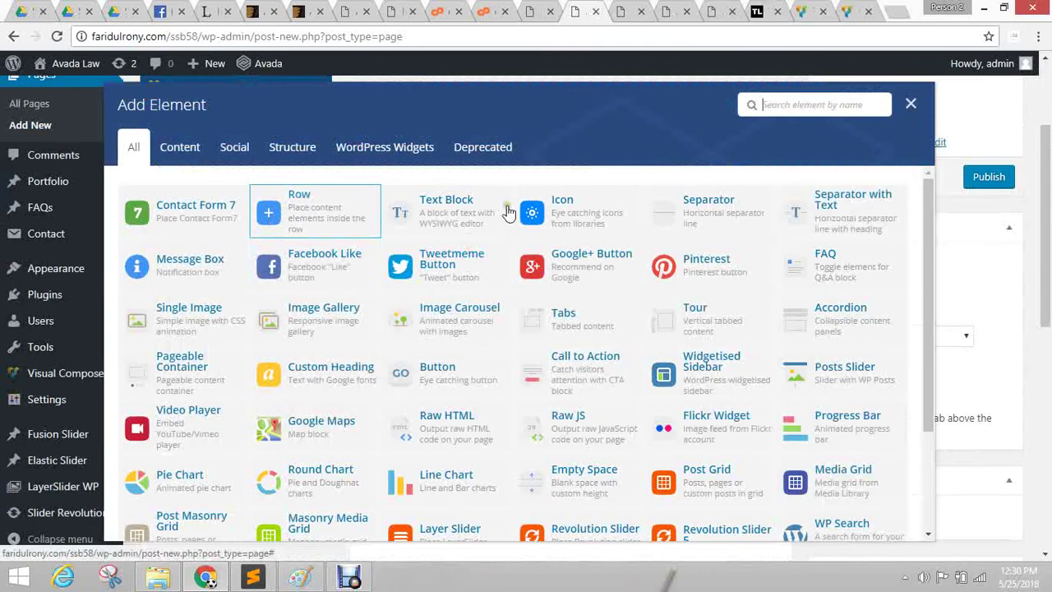
click(911, 105)
Try the 1/4 four-column layout, revert the row to 1/1, and publish the page.
click(195, 211)
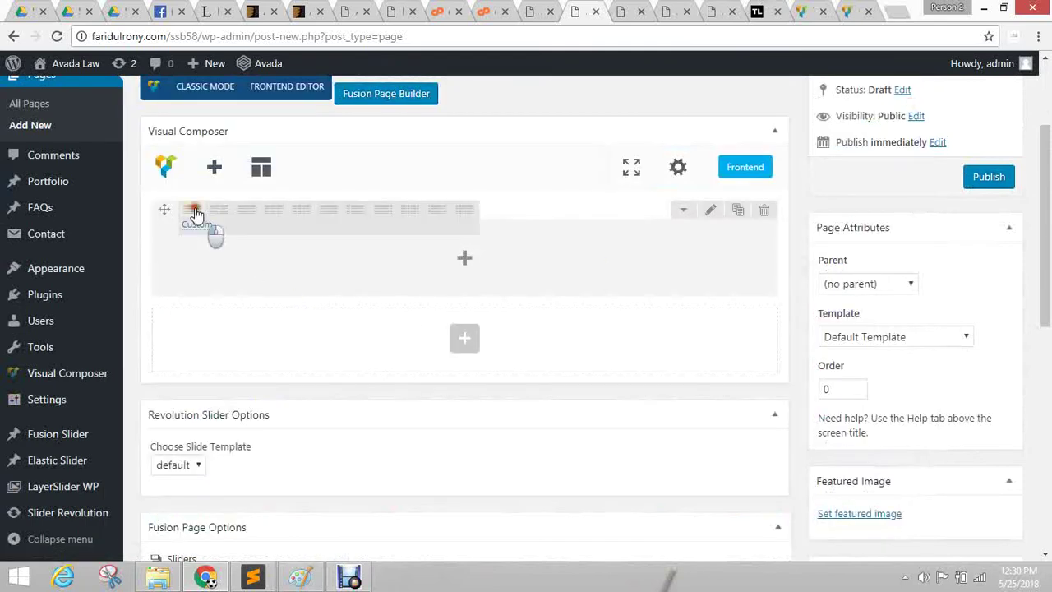
click(301, 210)
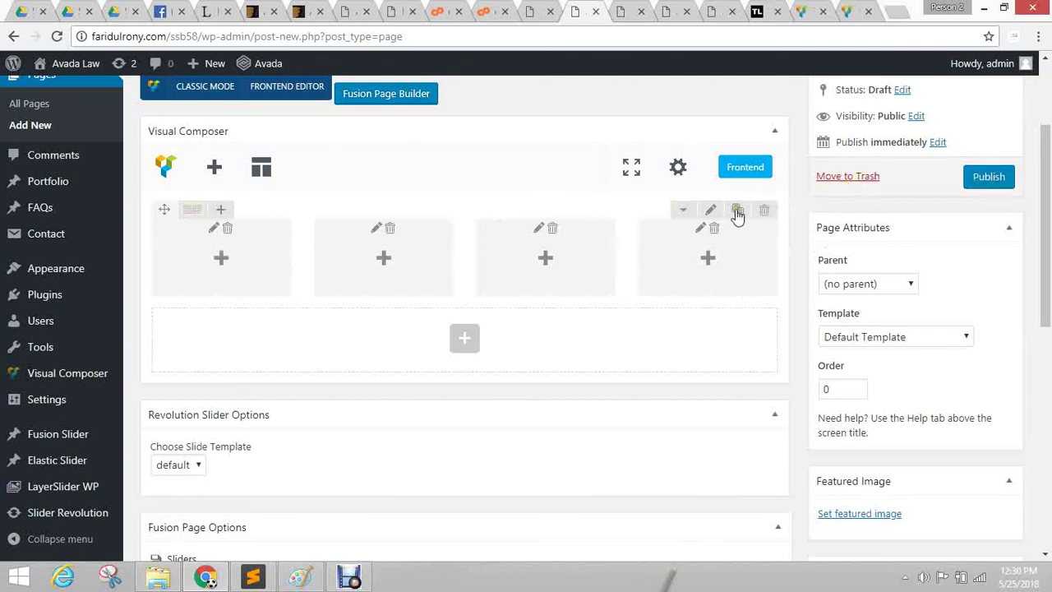
click(192, 210)
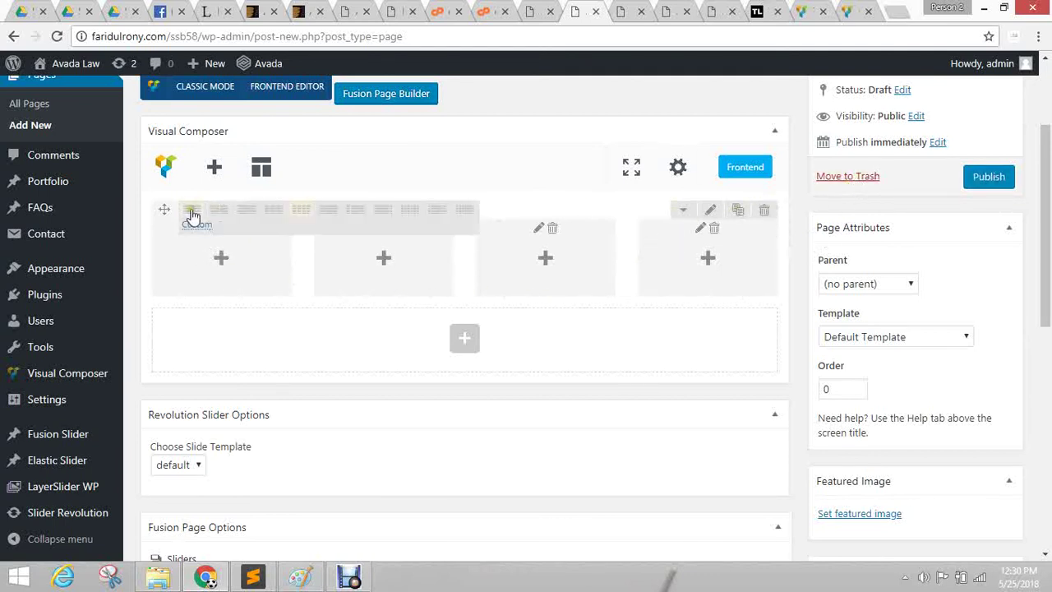
click(194, 210)
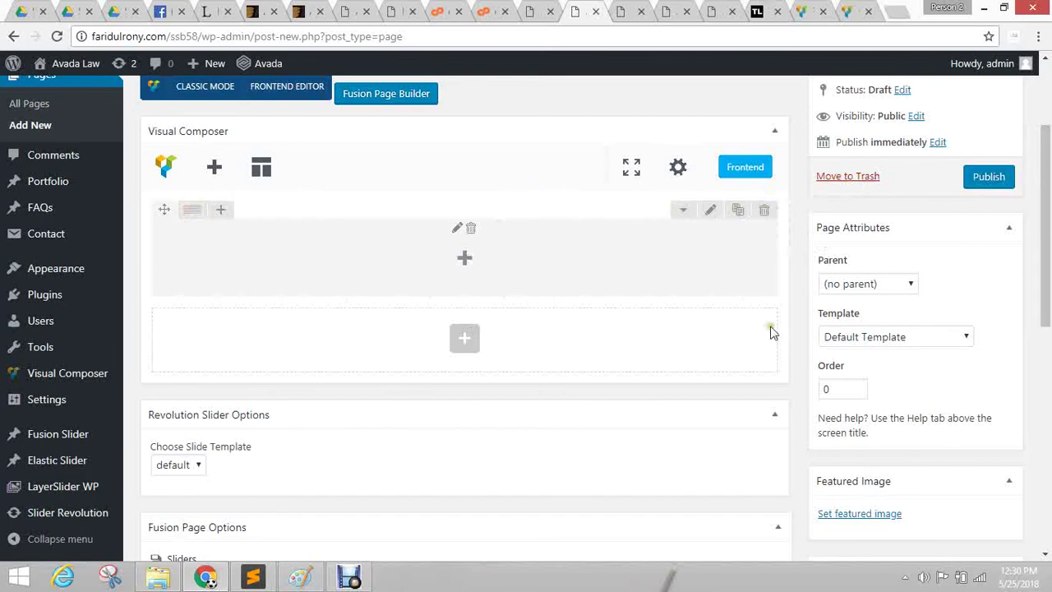
scroll(878, 368, up, 2)
click(990, 332)
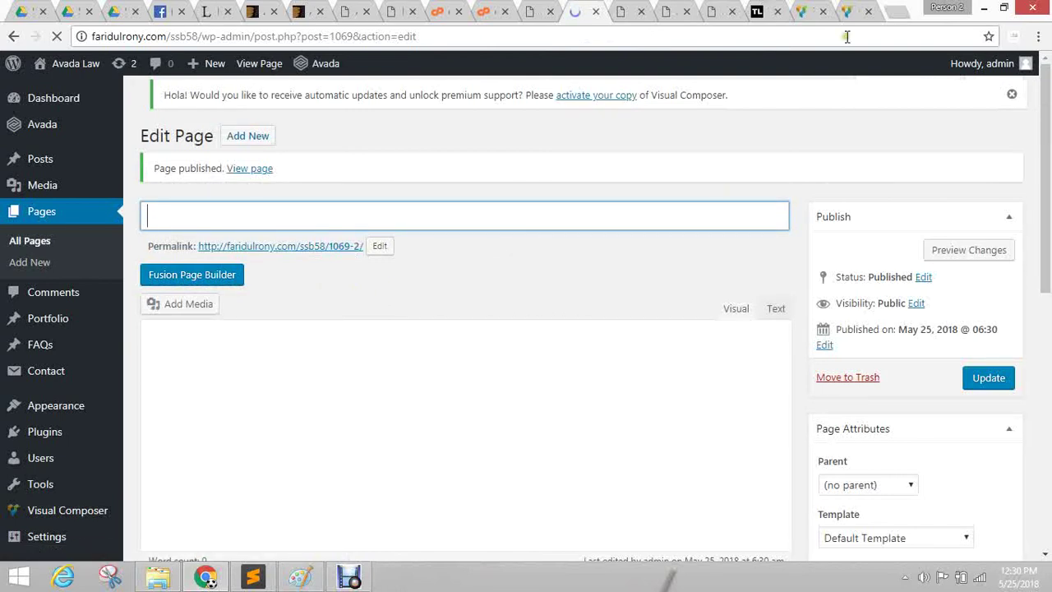
Close all browser tabs to the right of the page preview tab.
click(638, 7)
right_click(638, 6)
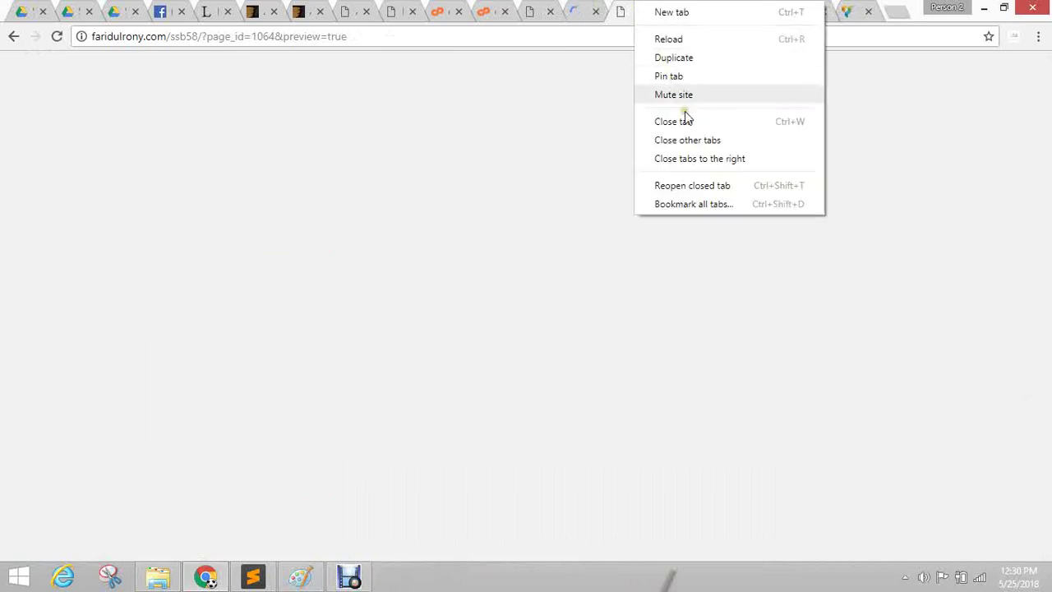
click(697, 155)
Google 'divi theme', open the Divi by Elegant Themes result, then return to the welcome page.
click(898, 12)
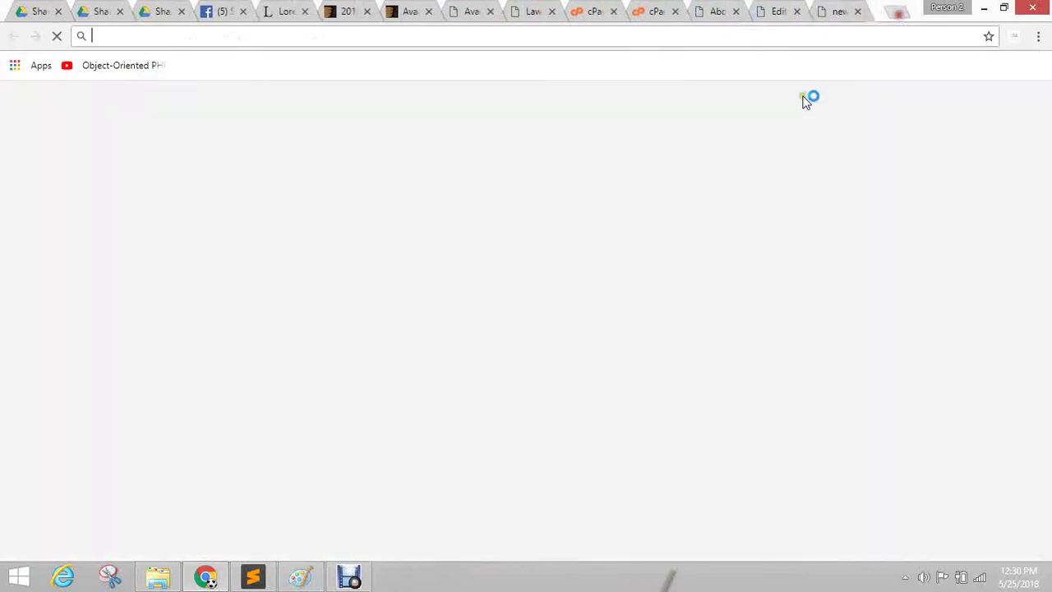
text(divi)
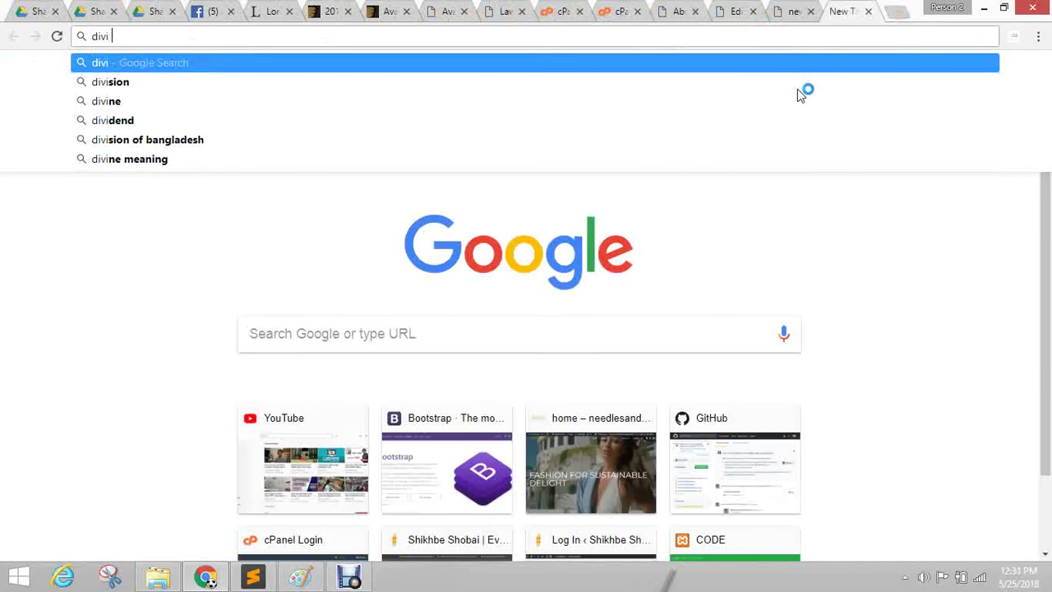
key(Down)
key(Return)
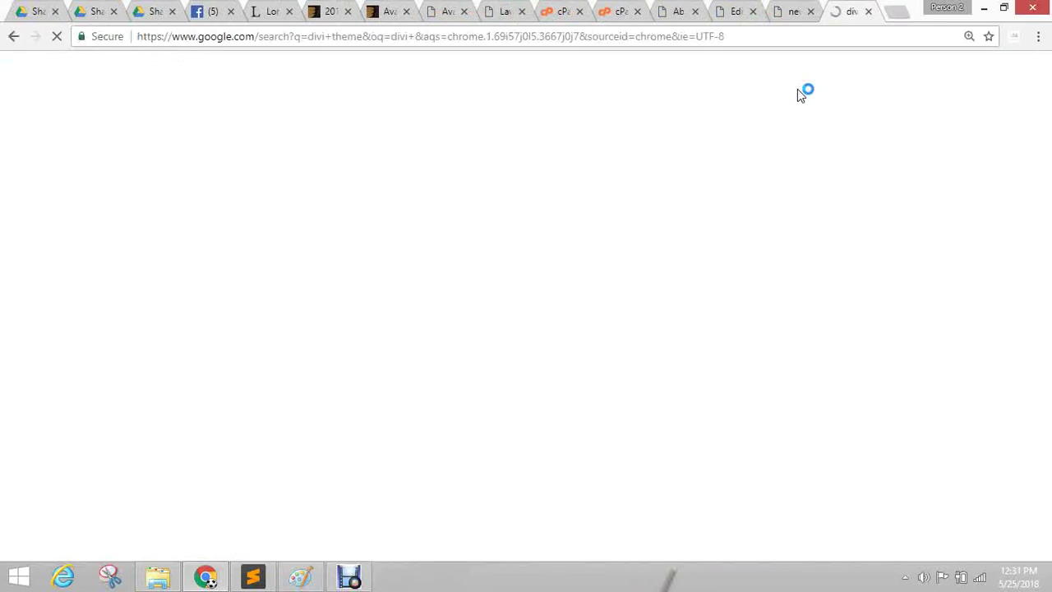
click(235, 207)
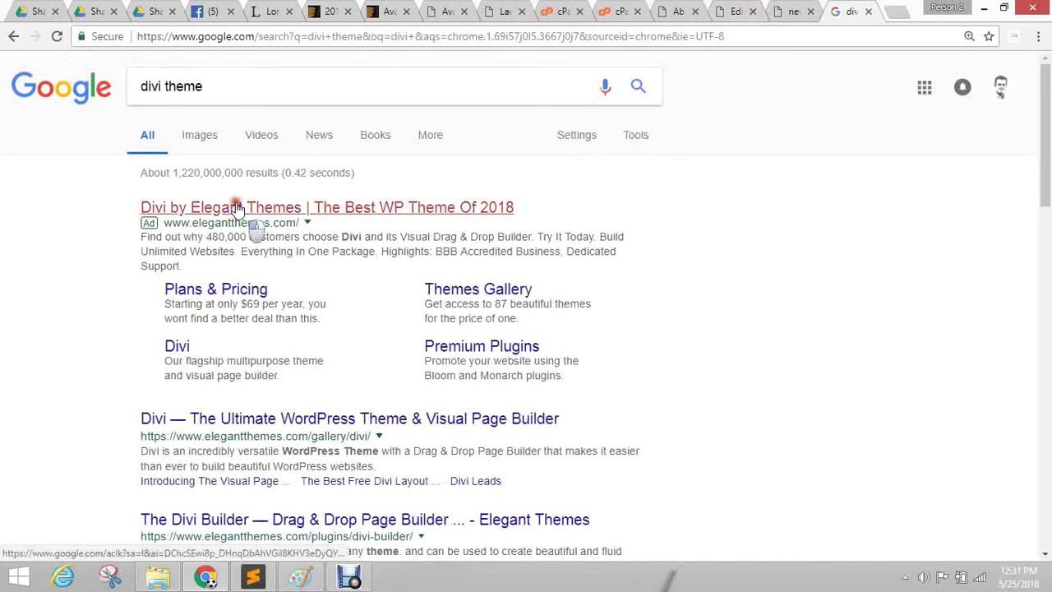
click(684, 10)
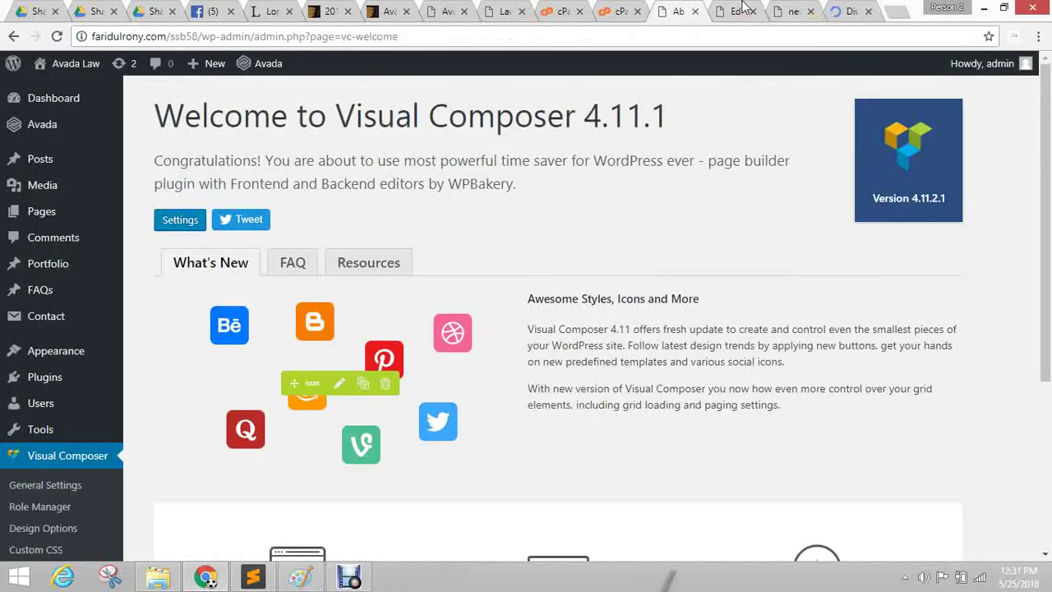
Enter 'ssb58' as the page title and save the update.
click(743, 9)
click(486, 293)
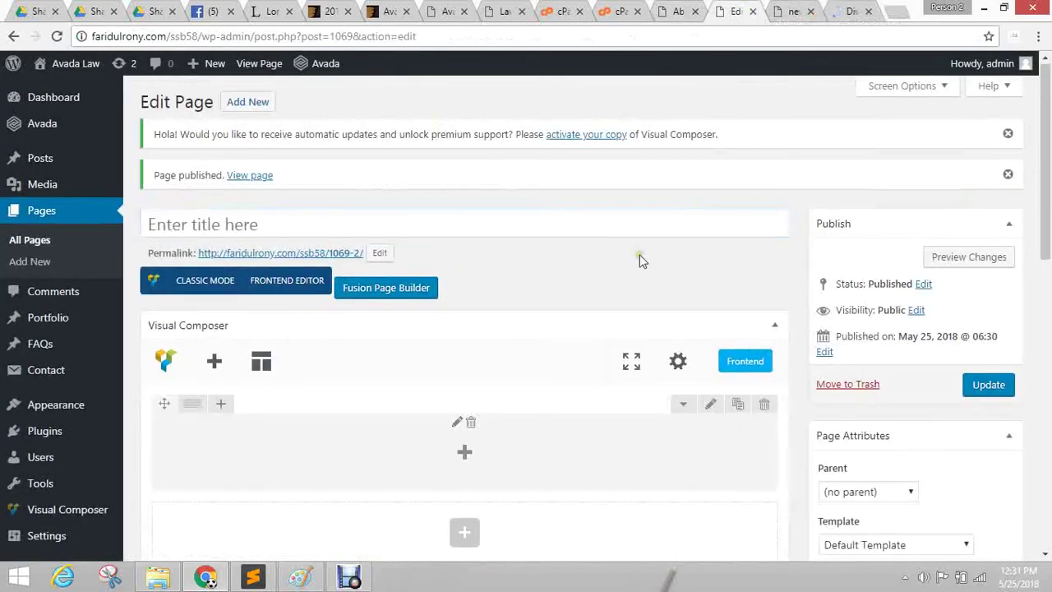
scroll(641, 260, down, 2)
scroll(413, 245, up, 2)
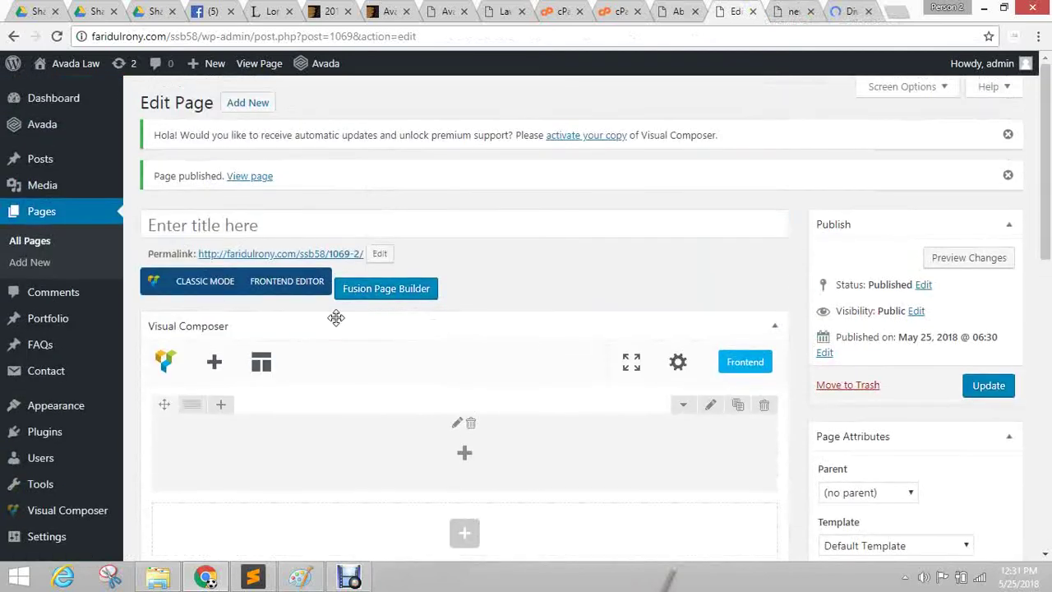
click(211, 220)
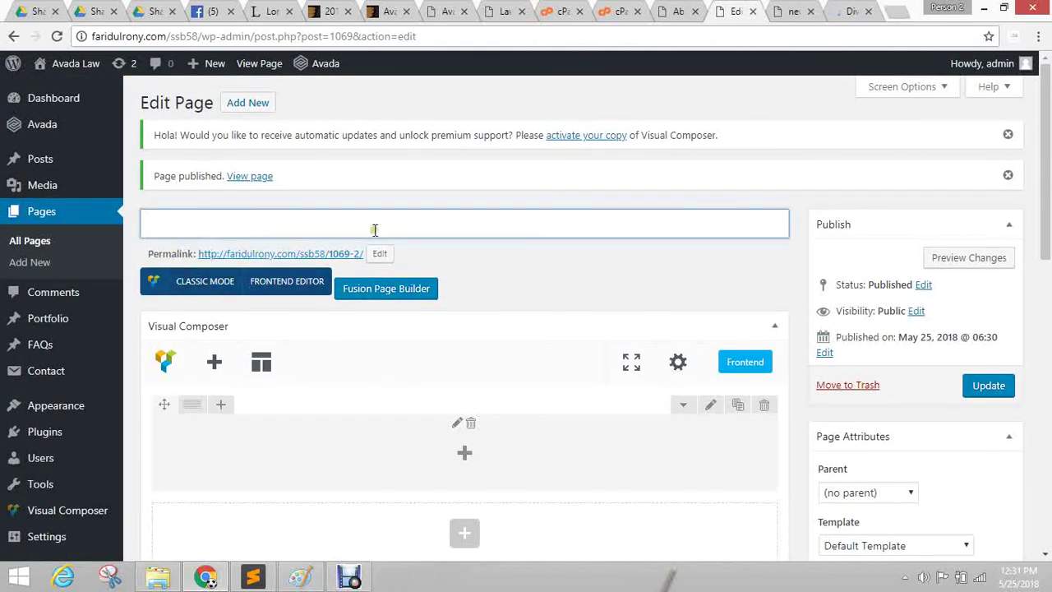
text(ssb)
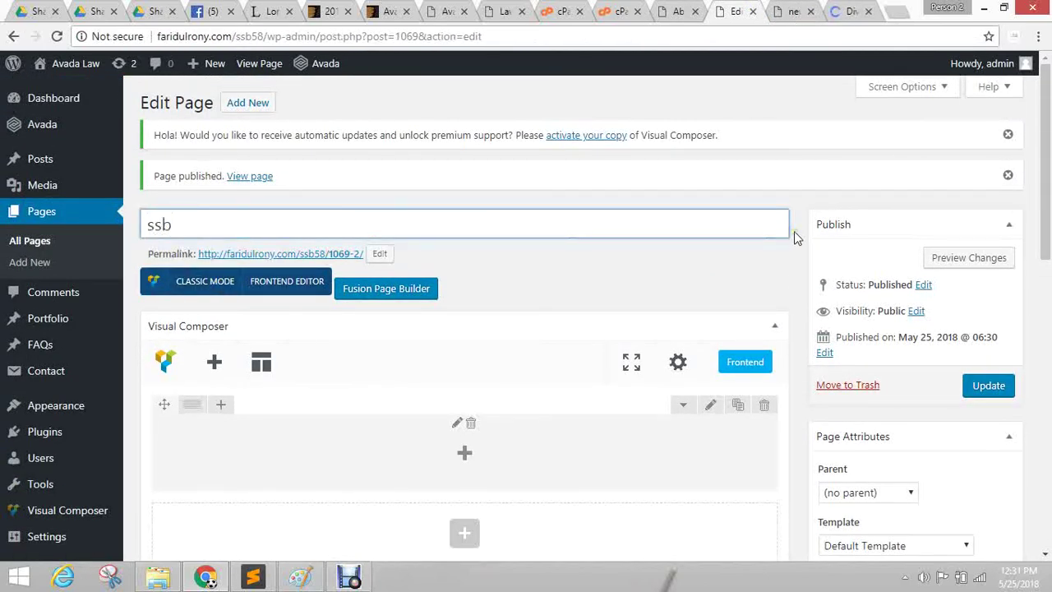
text(58)
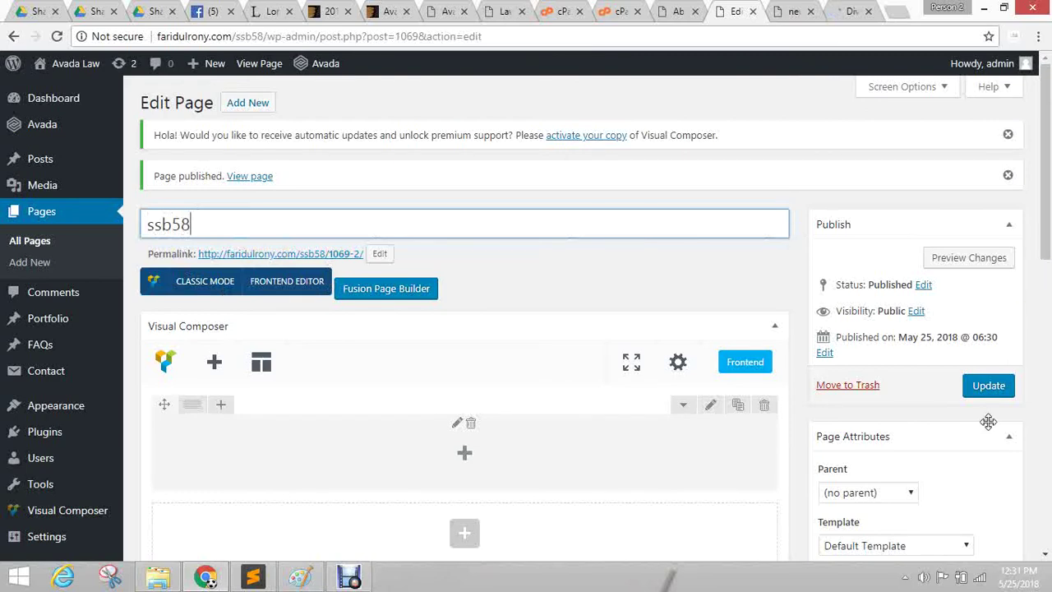
click(986, 386)
Scroll through the Divi features page, then return to the ssb58 Edit Page tab.
click(840, 10)
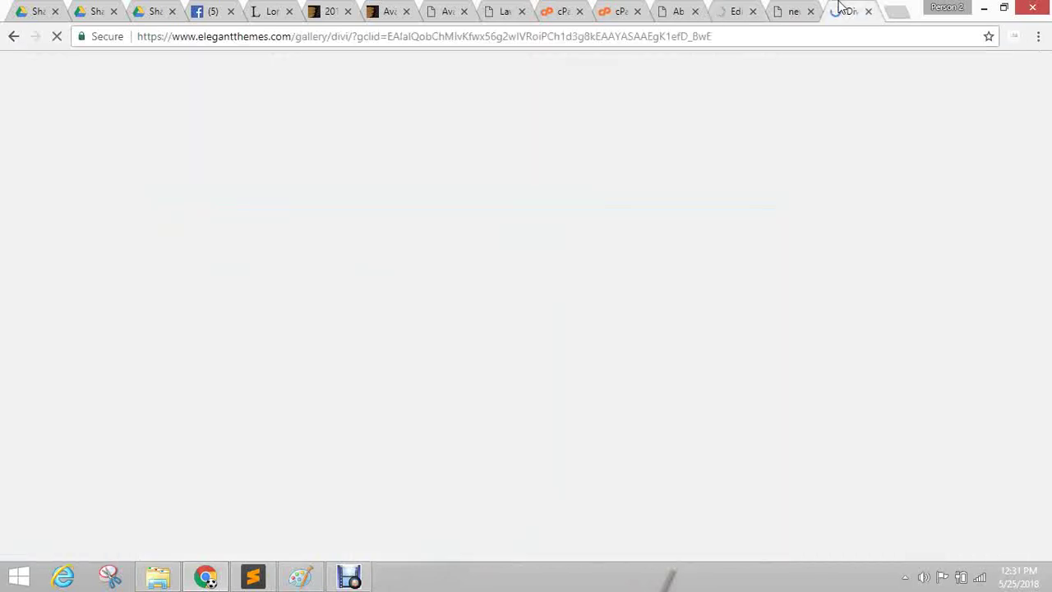
scroll(472, 251, down, 7)
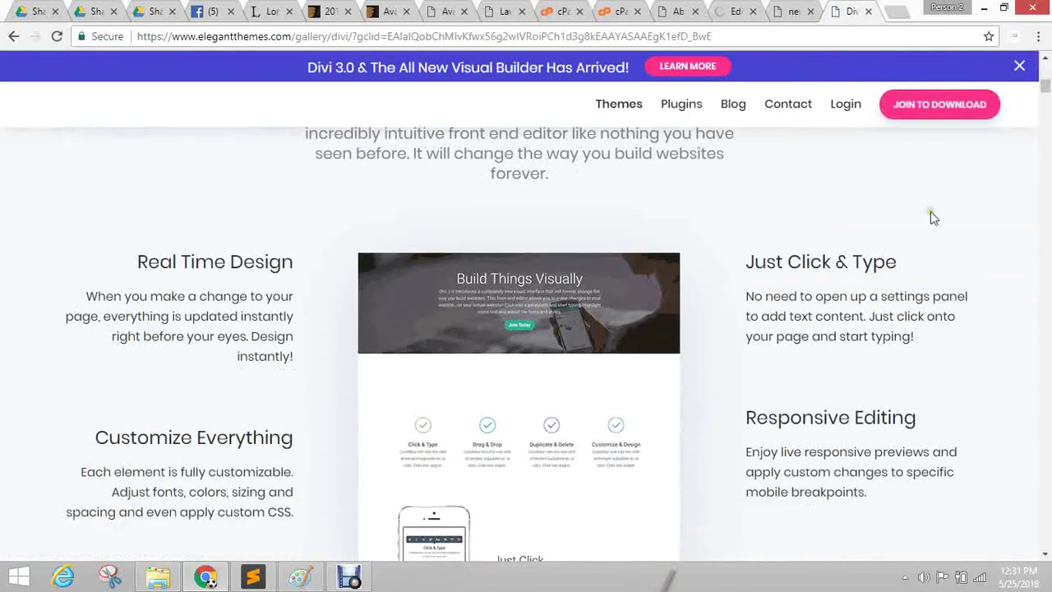
scroll(267, 444, up, 7)
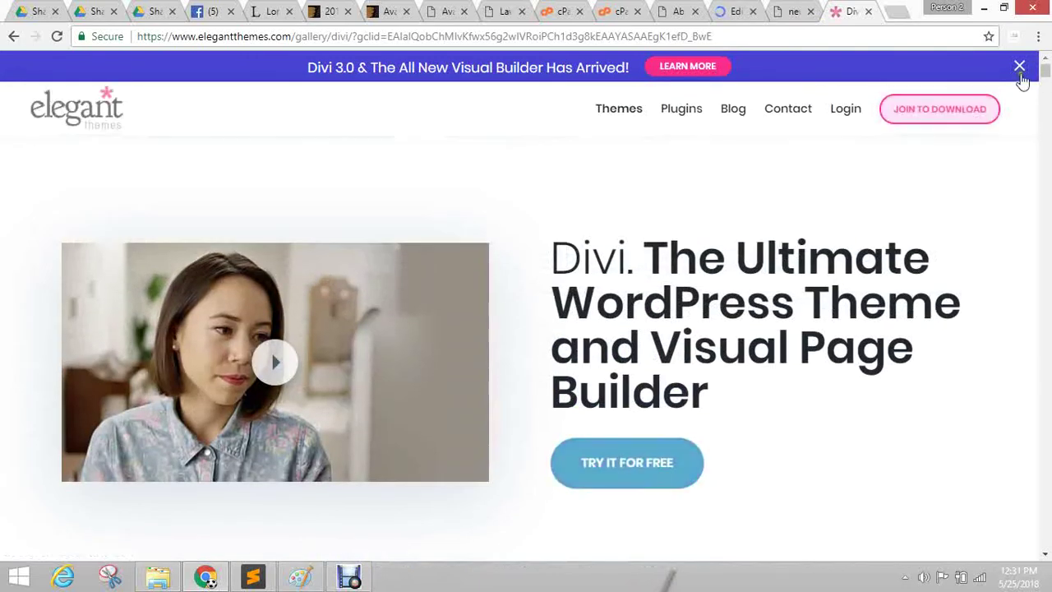
click(729, 10)
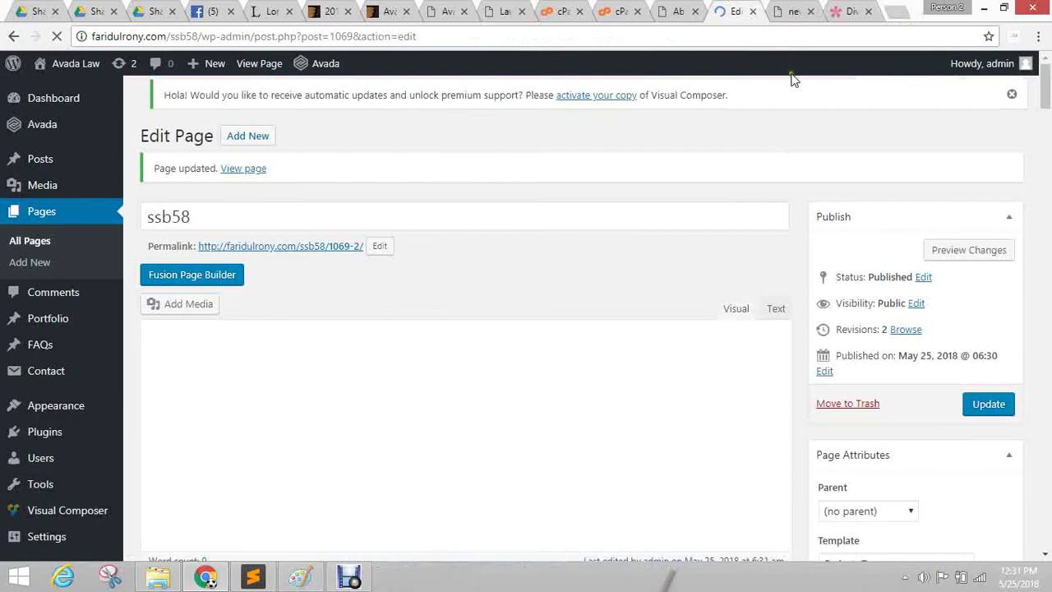
Glance over the Divi page again and return to the ssb58 page editor.
click(839, 13)
scroll(674, 431, down, 10)
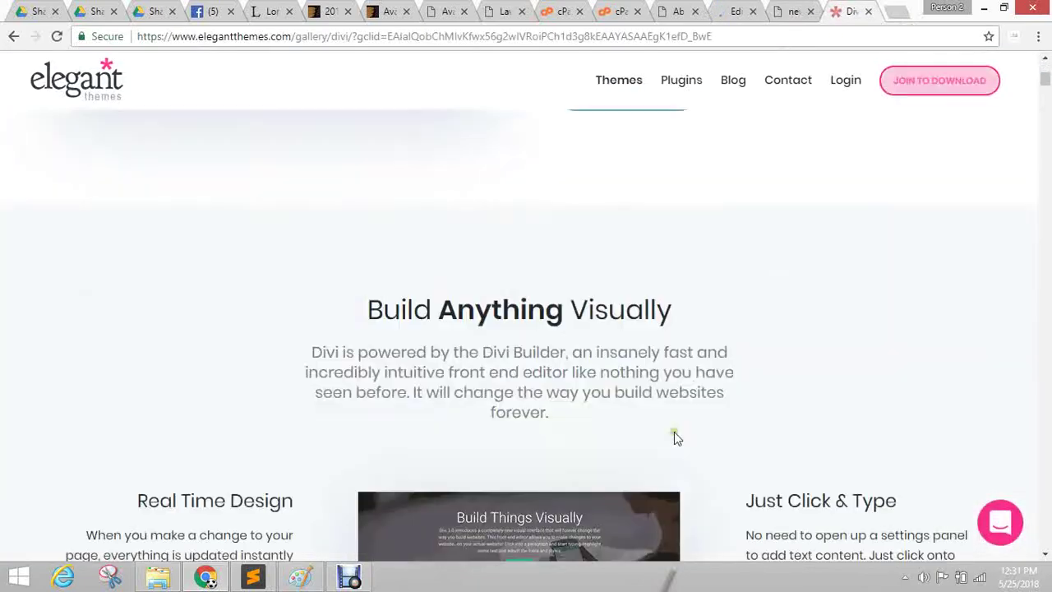
scroll(674, 431, up, 10)
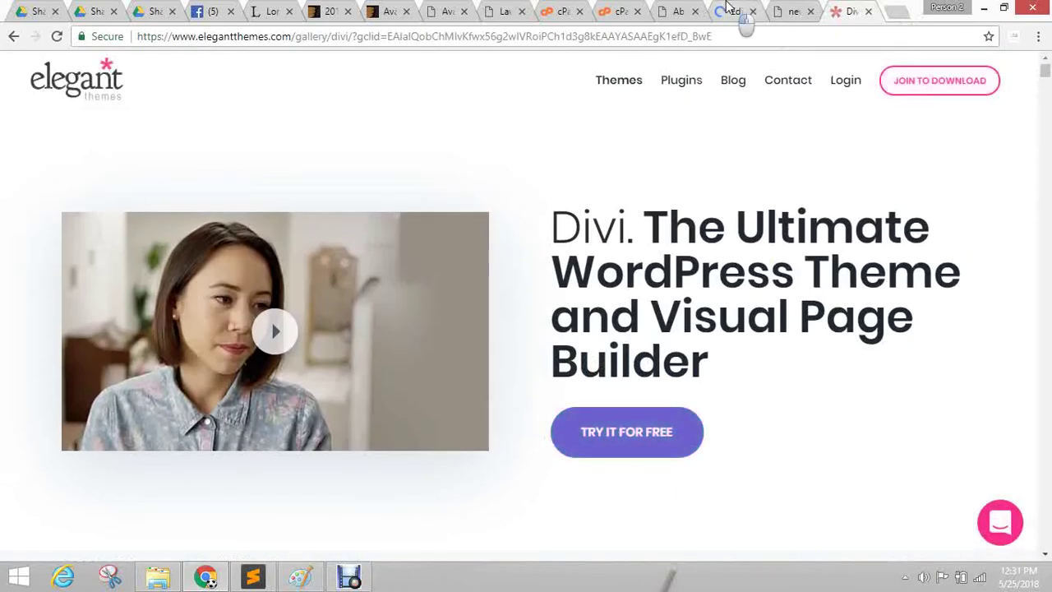
click(732, 13)
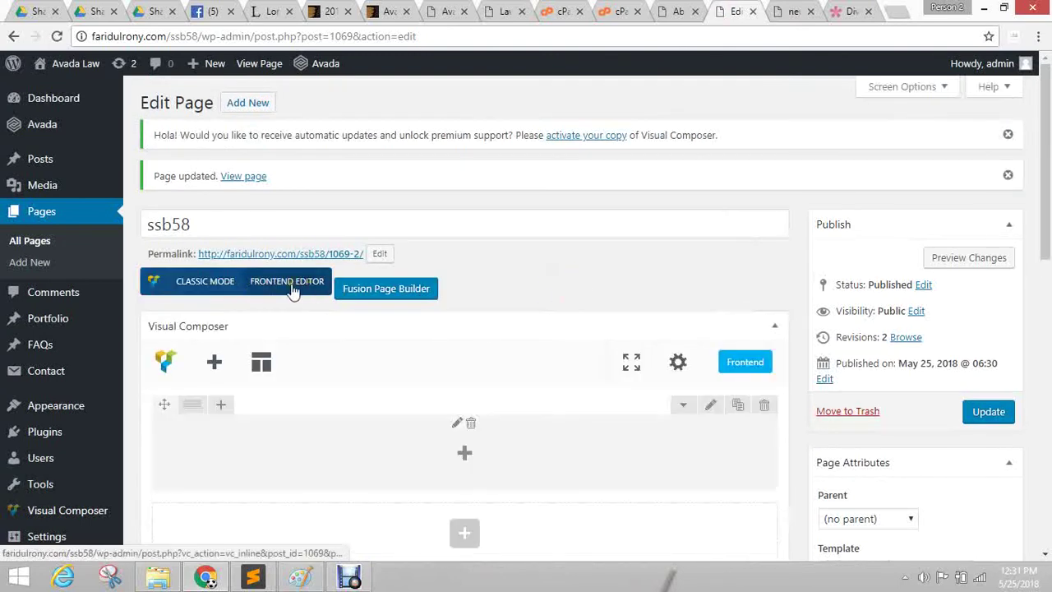
Toggle Classic Mode and back to Backend Editor, then launch the Visual Composer frontend editor.
click(190, 281)
click(207, 281)
scroll(468, 362, down, 2)
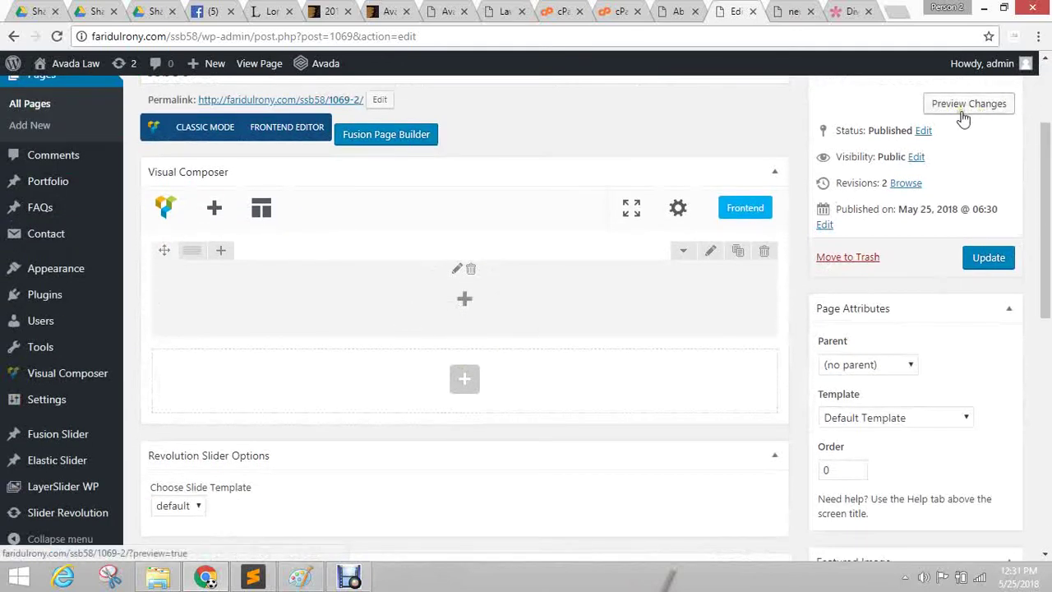
click(289, 137)
click(826, 11)
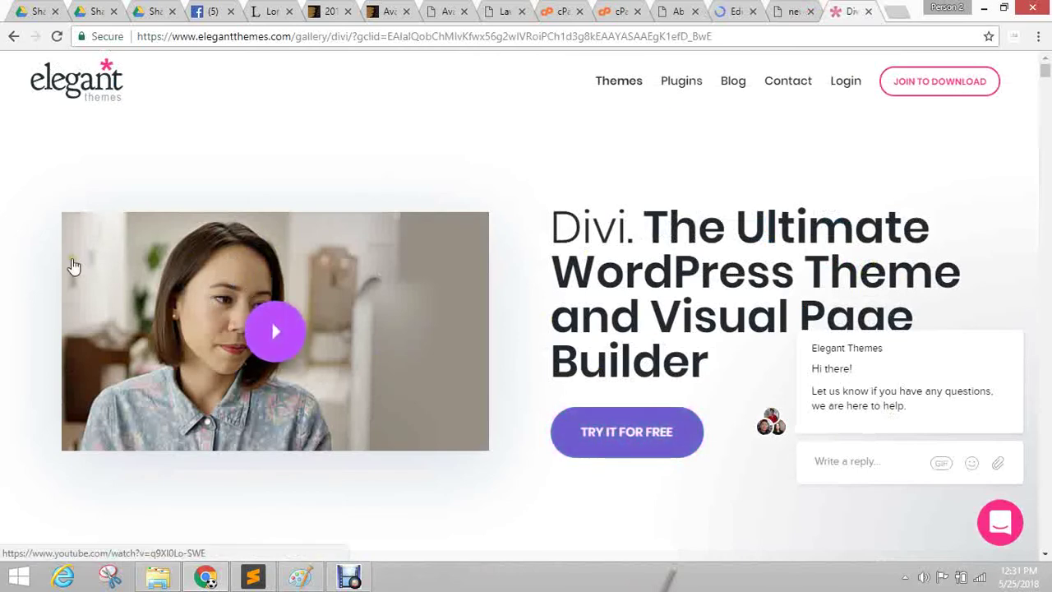
Drag the Divi video thumbnail and a second page image onto the desktop.
drag(74, 264, 433, 272)
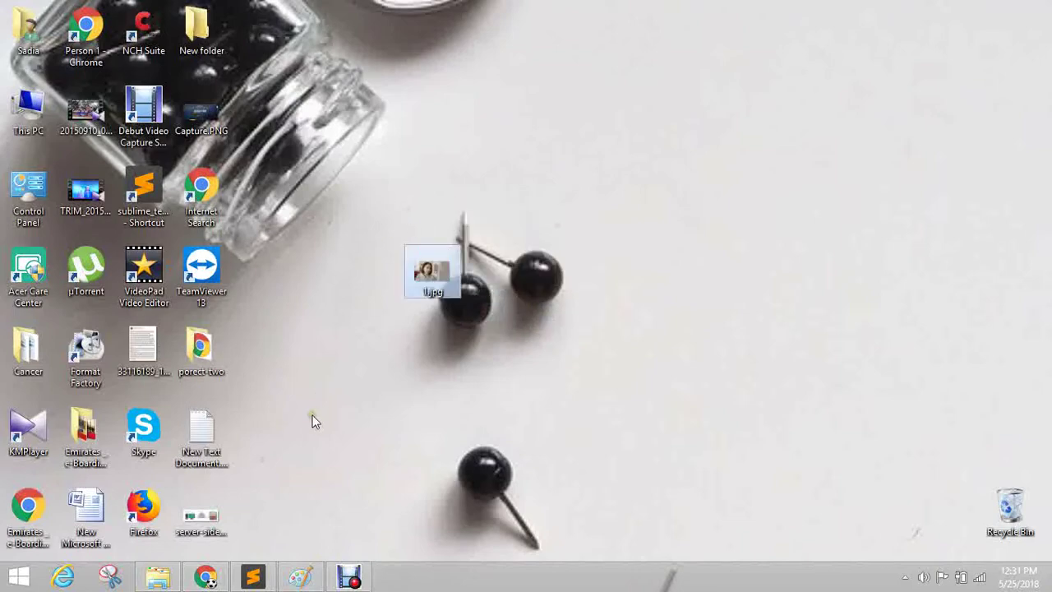
click(206, 577)
scroll(354, 233, down, 4)
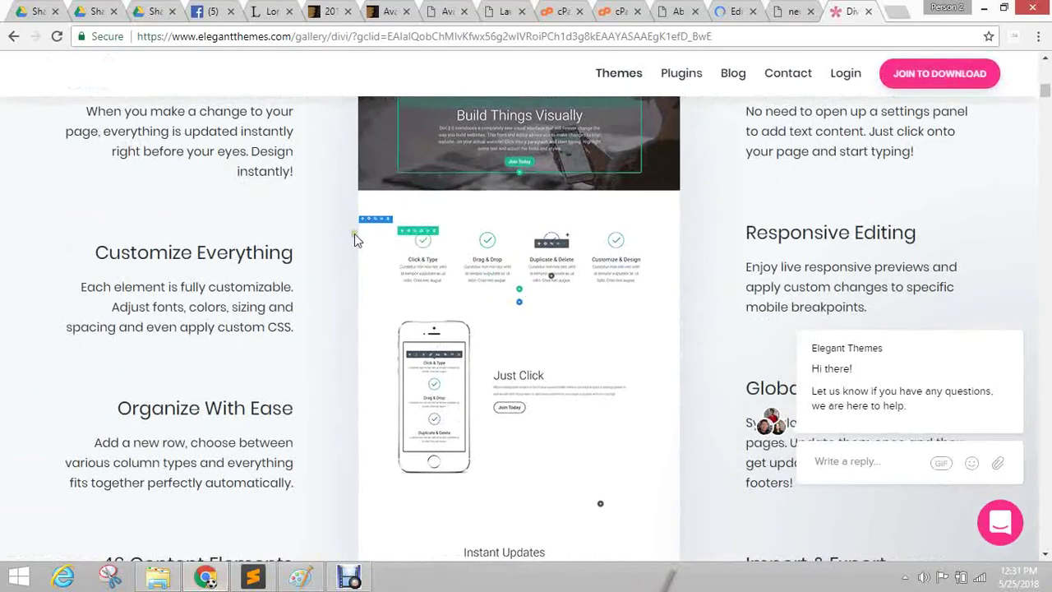
scroll(444, 307, up, 2)
drag(493, 296, 797, 370)
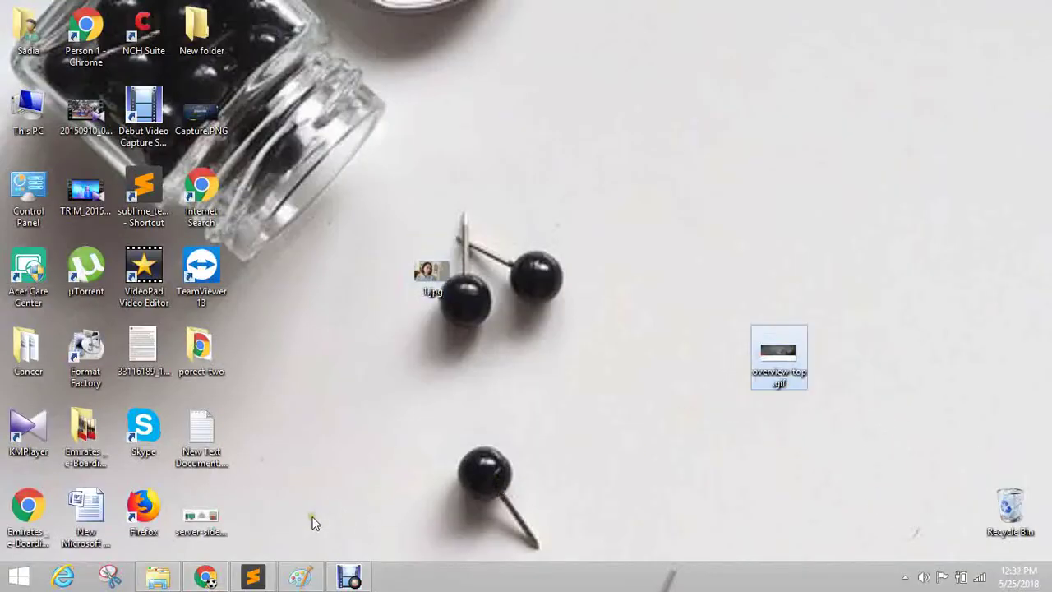
click(205, 577)
Drag two more Divi page images to the desktop and scroll back to the top.
scroll(488, 177, down, 2)
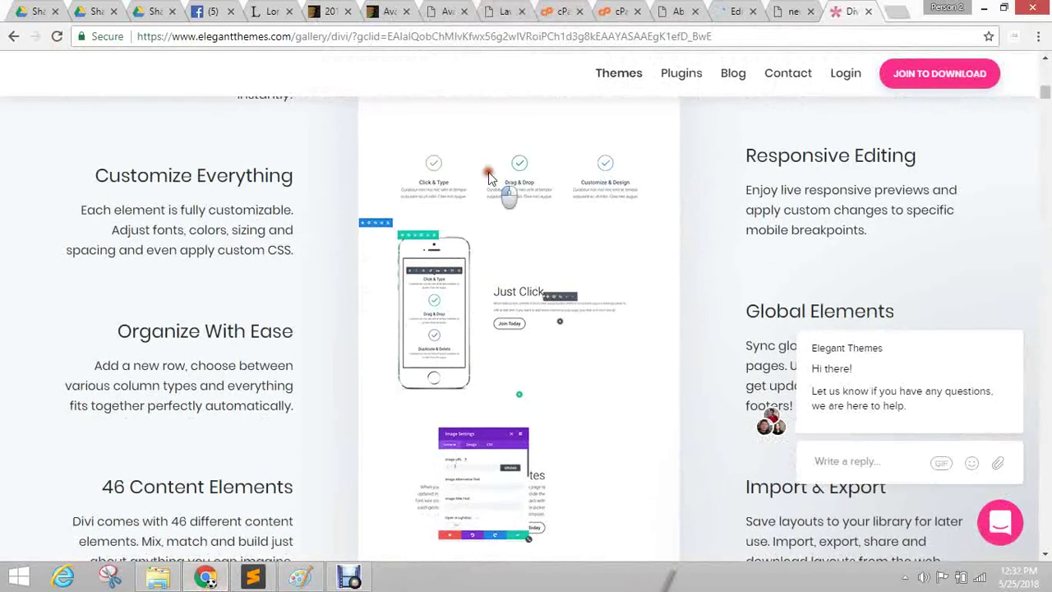
drag(489, 177, 738, 289)
key(alt+Tab)
scroll(582, 308, down, 3)
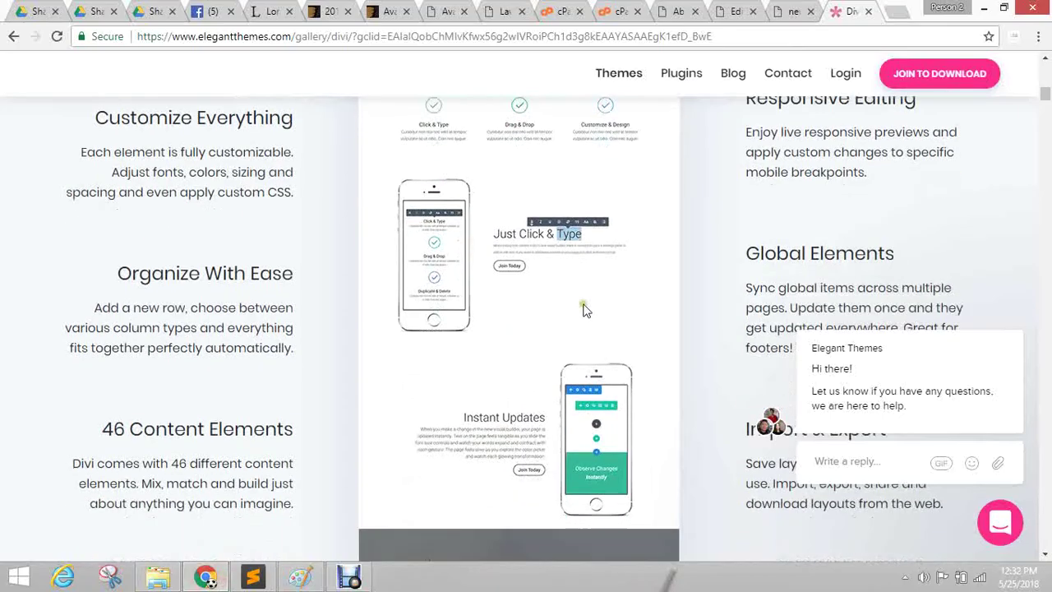
drag(1048, 590, 663, 434)
click(223, 579)
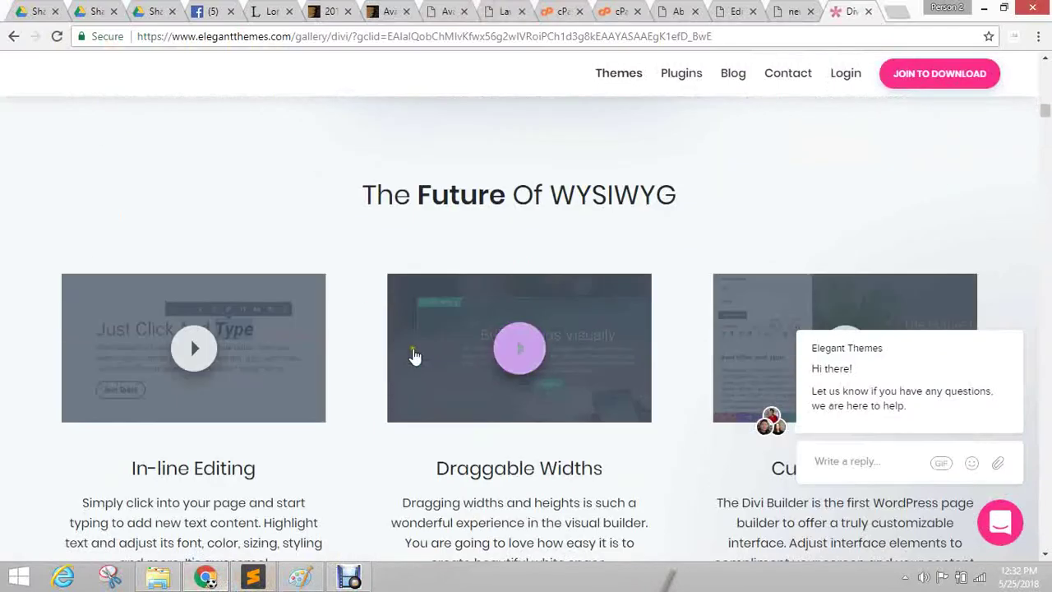
scroll(410, 349, up, 15)
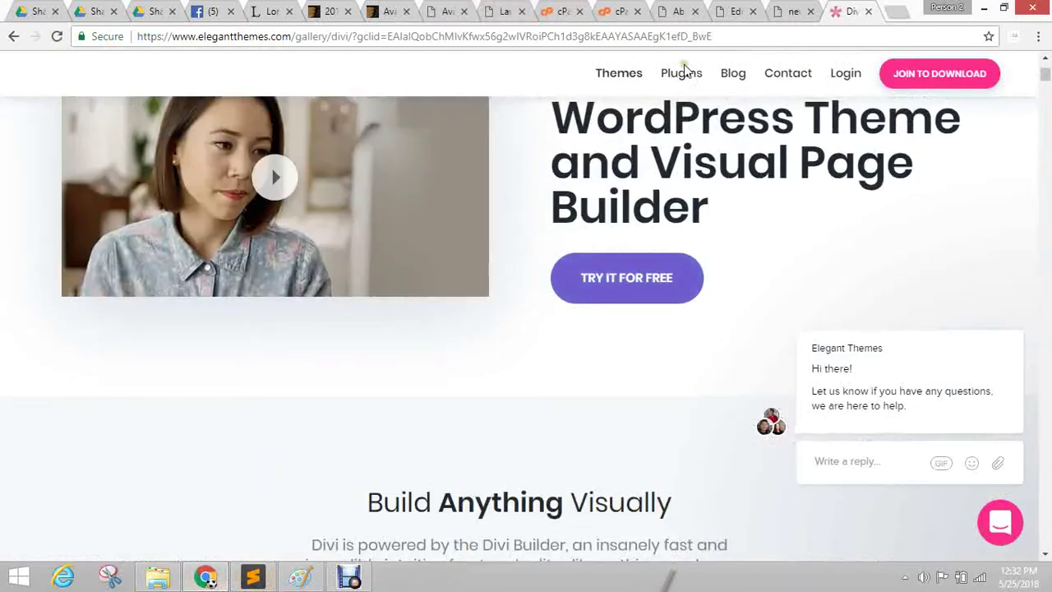
click(720, 9)
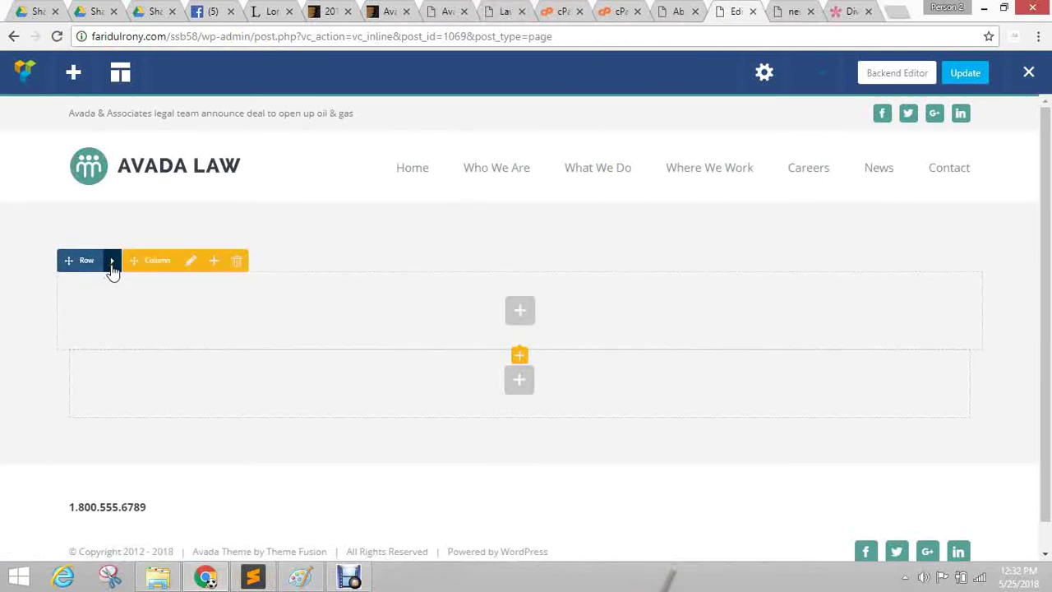
Move the Divi tab just before the editor tab and return to the Avada Law frontend editor.
drag(852, 12, 734, 11)
scroll(70, 275, up, 2)
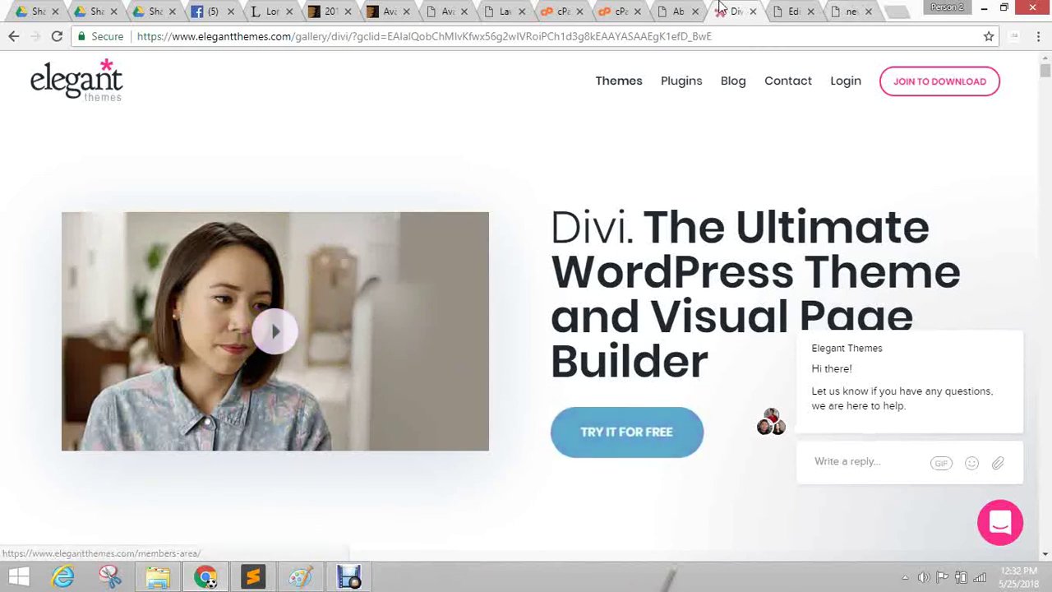
click(672, 10)
click(747, 9)
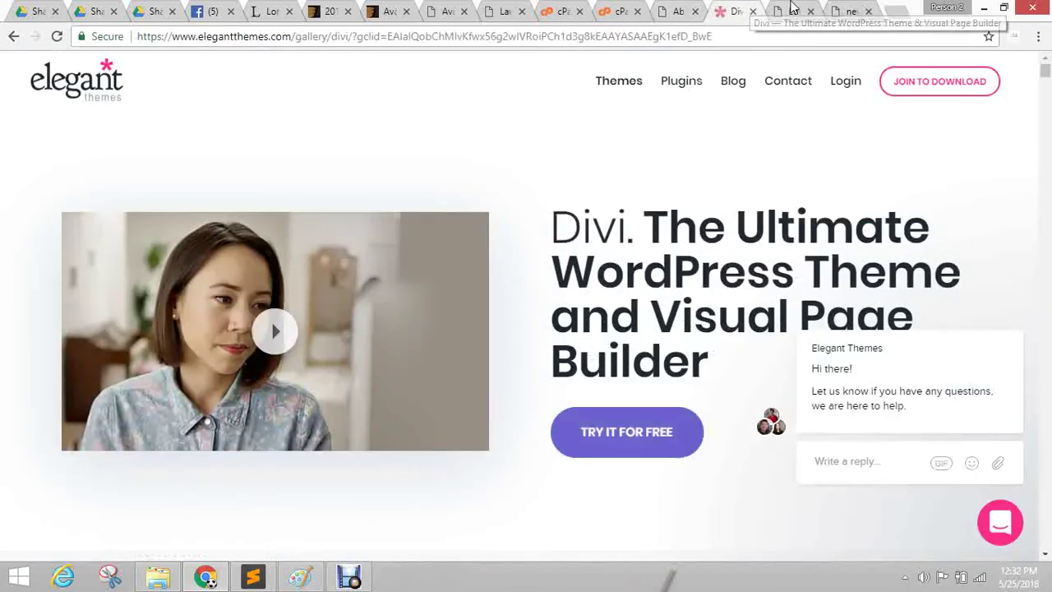
click(792, 11)
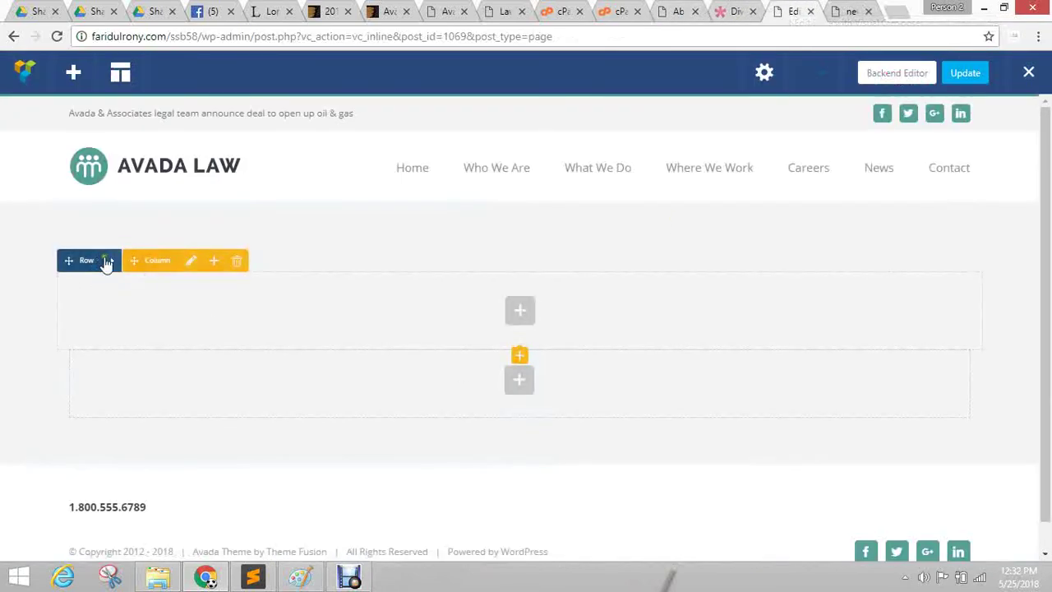
mouse_move(110, 263)
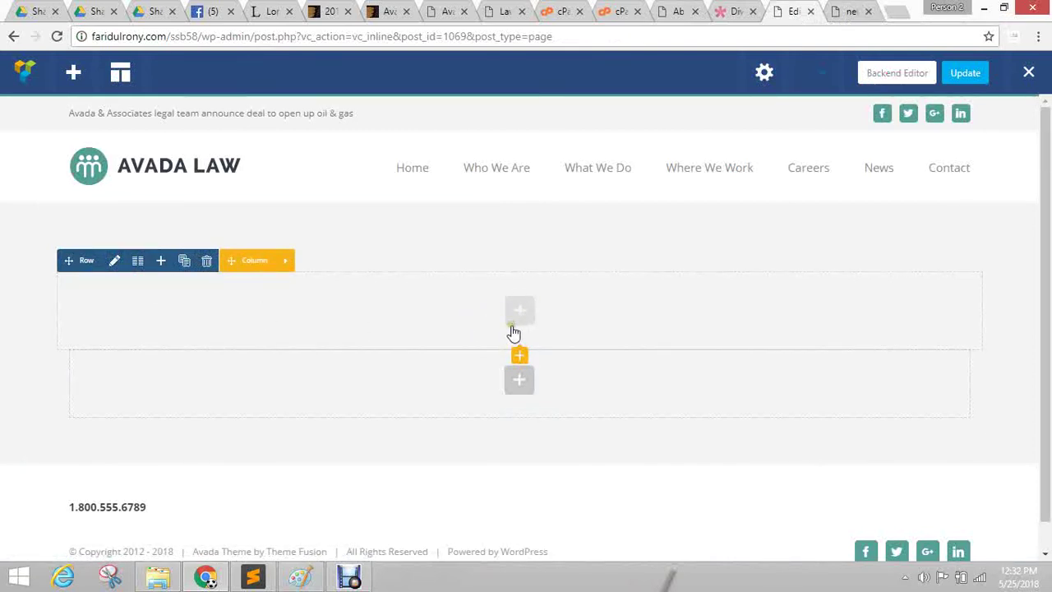
Apply the 1/2 + 1/2 column preset to the empty row.
click(137, 261)
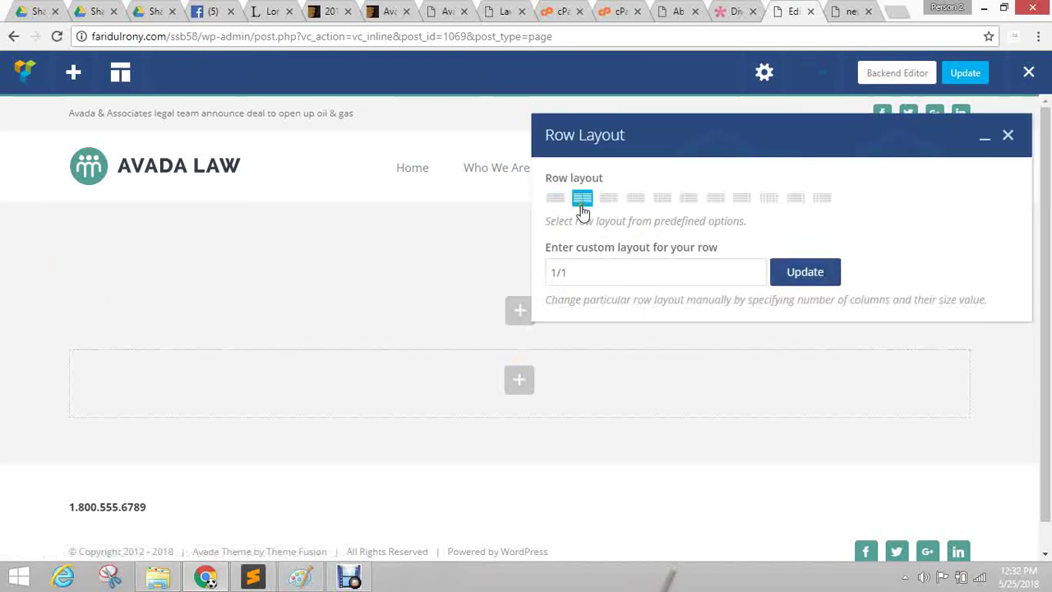
click(582, 200)
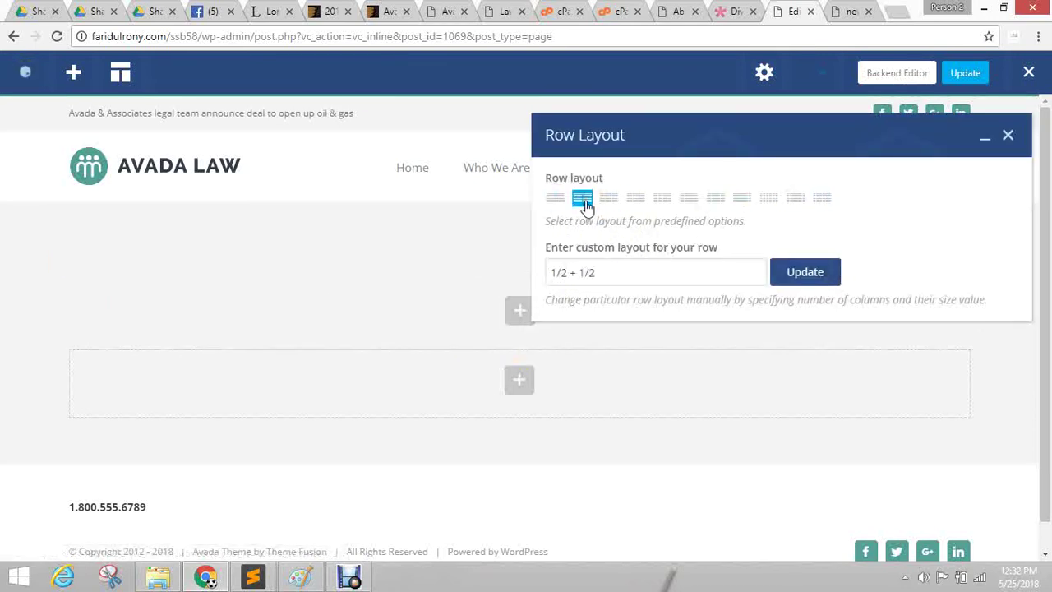
drag(635, 132, 357, 364)
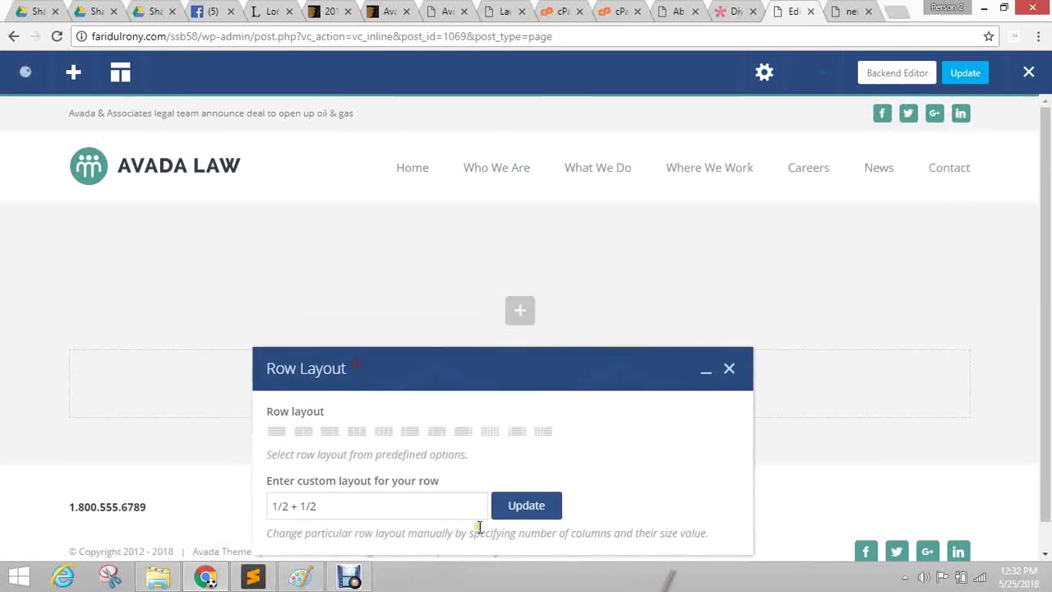
click(523, 507)
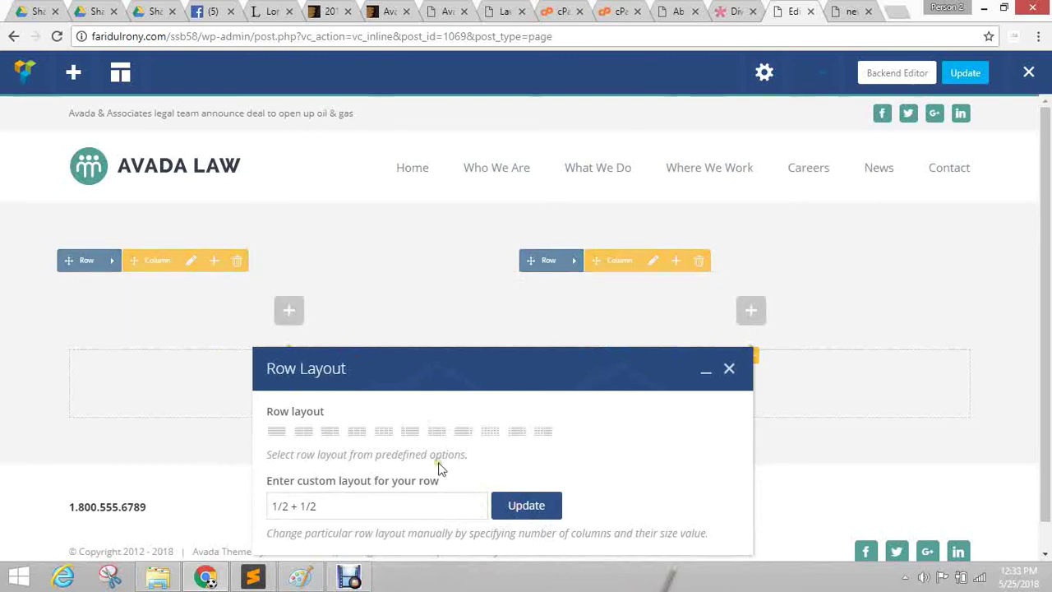
Try the four-quarter and six-column presets, then split the row into 2/3 + 1/3.
click(383, 431)
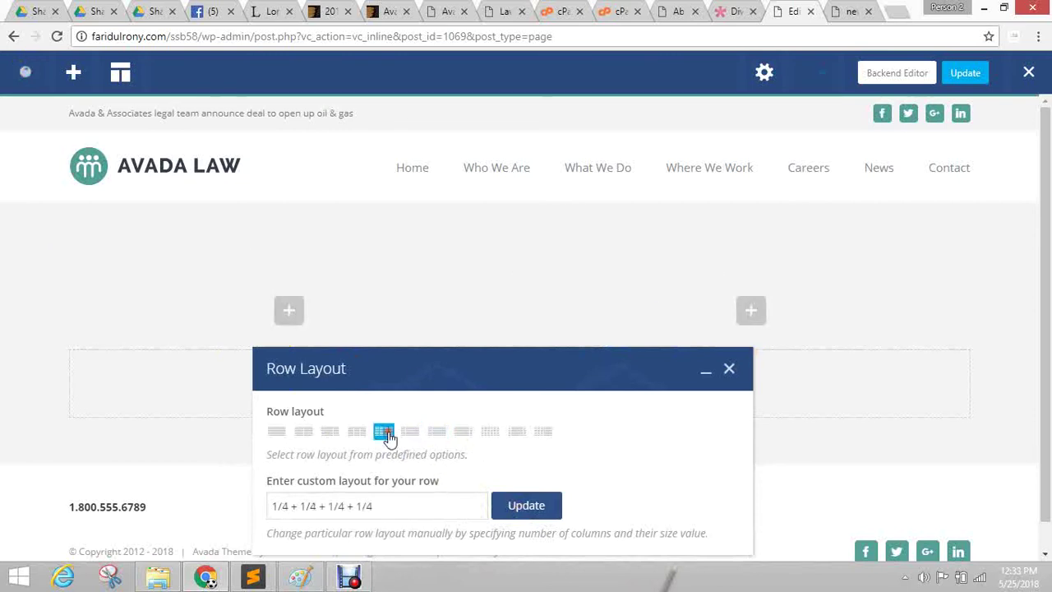
click(532, 503)
click(490, 431)
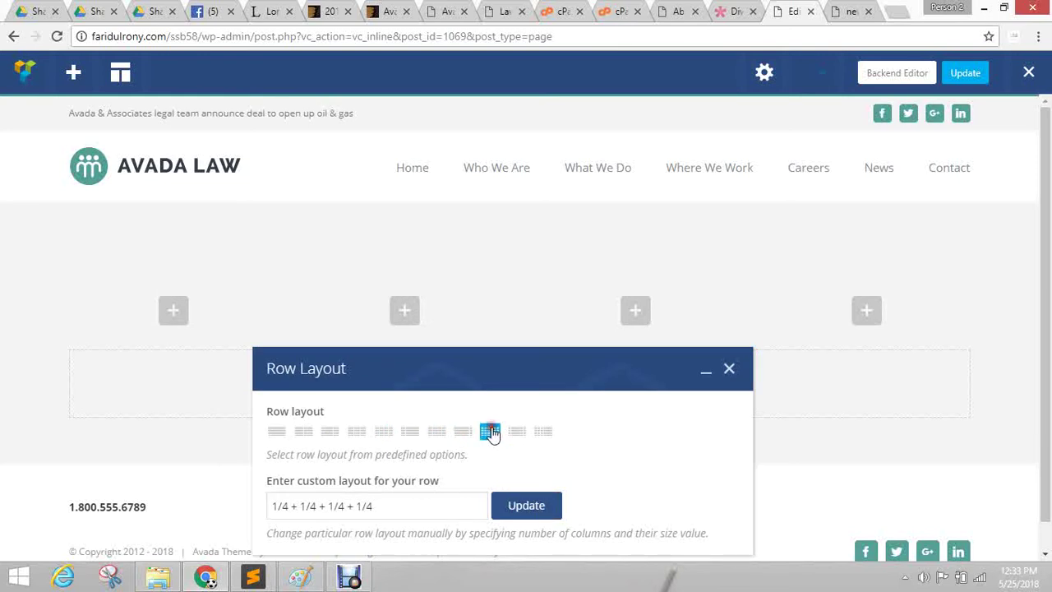
click(538, 512)
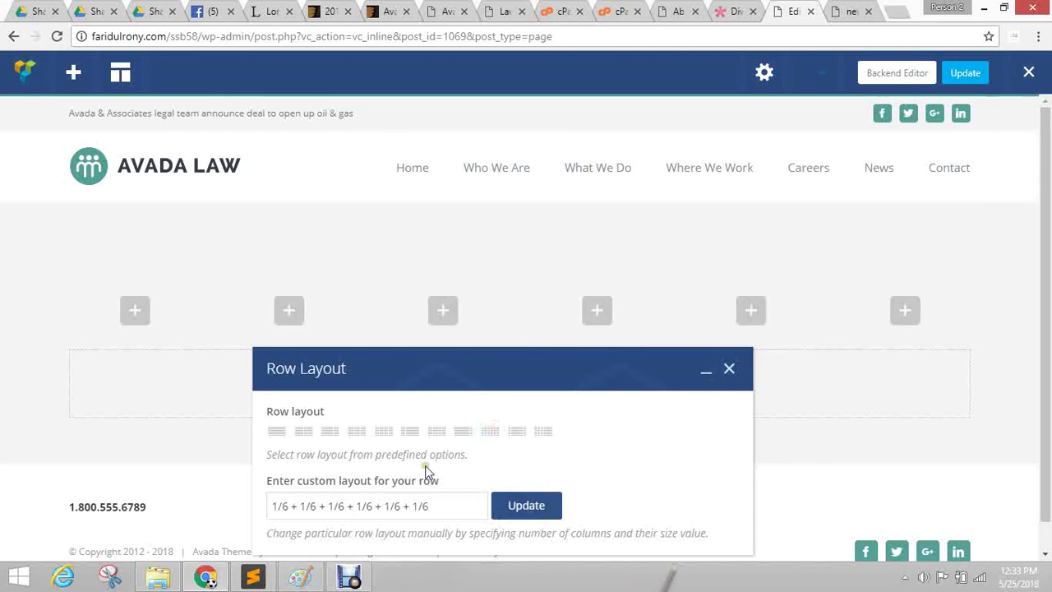
click(303, 430)
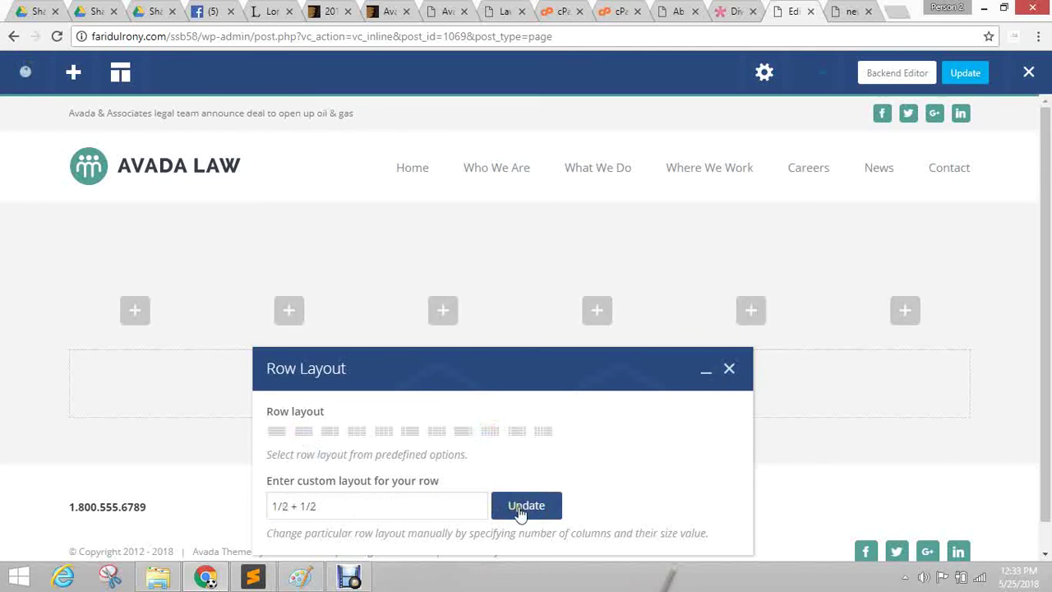
drag(481, 367, 459, 397)
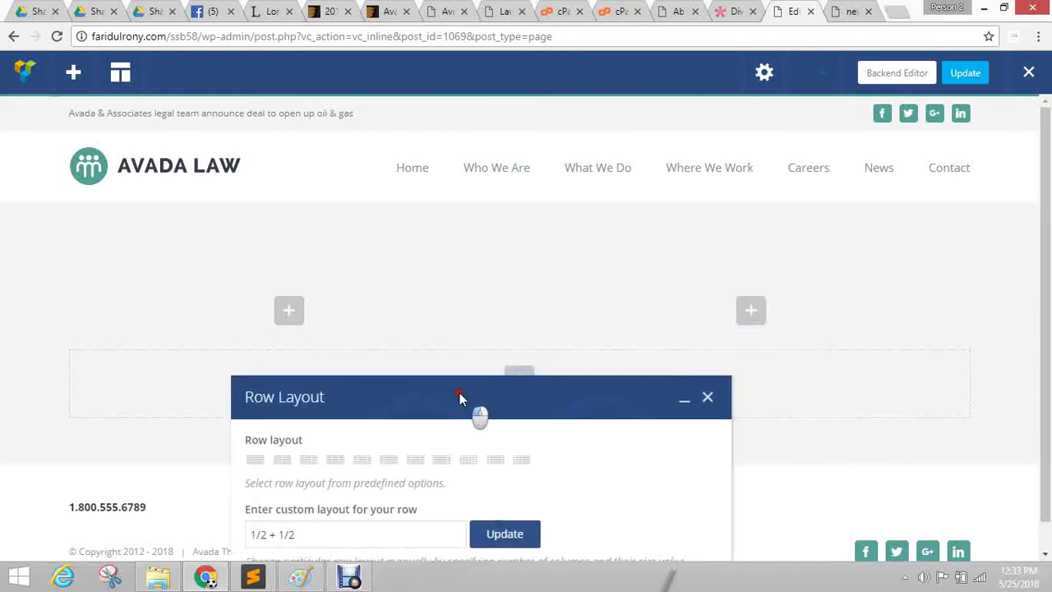
click(307, 460)
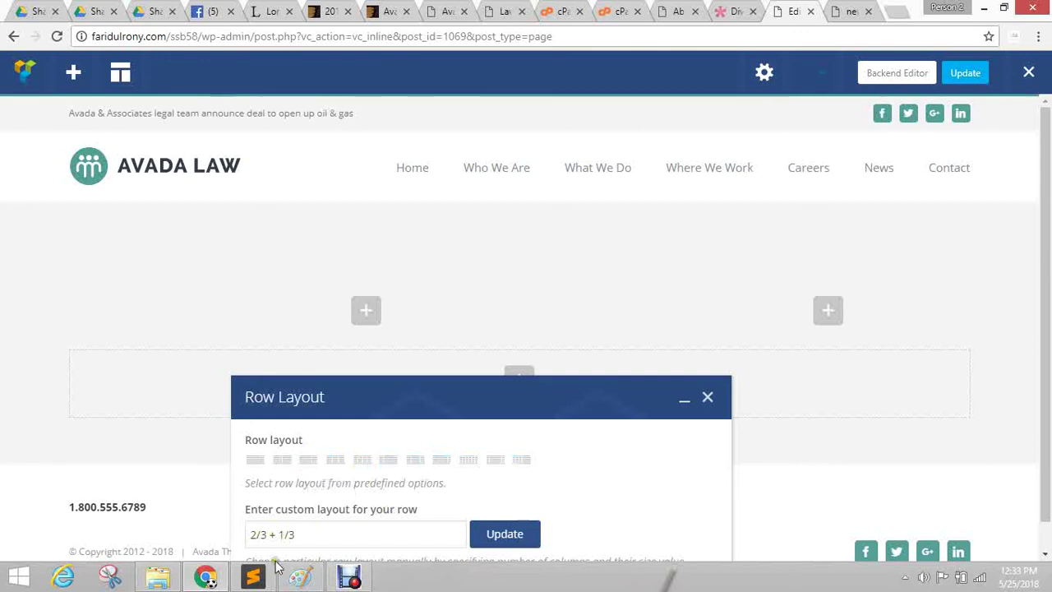
Try the row with a custom 1/3 + 2/3 layout, then the 1/4 + 3/4 preset.
drag(258, 536, 241, 535)
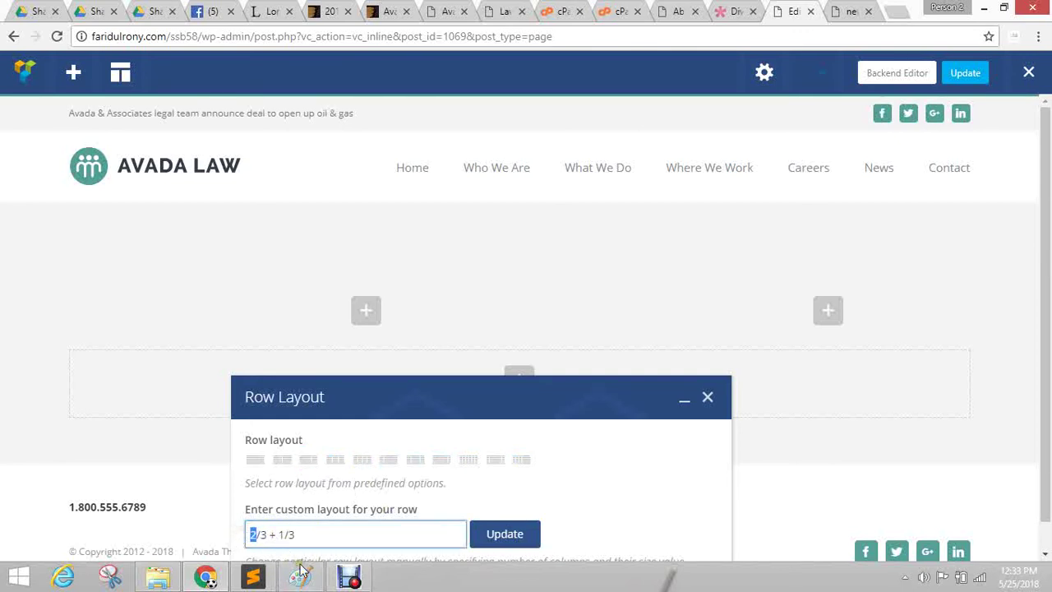
text(1)
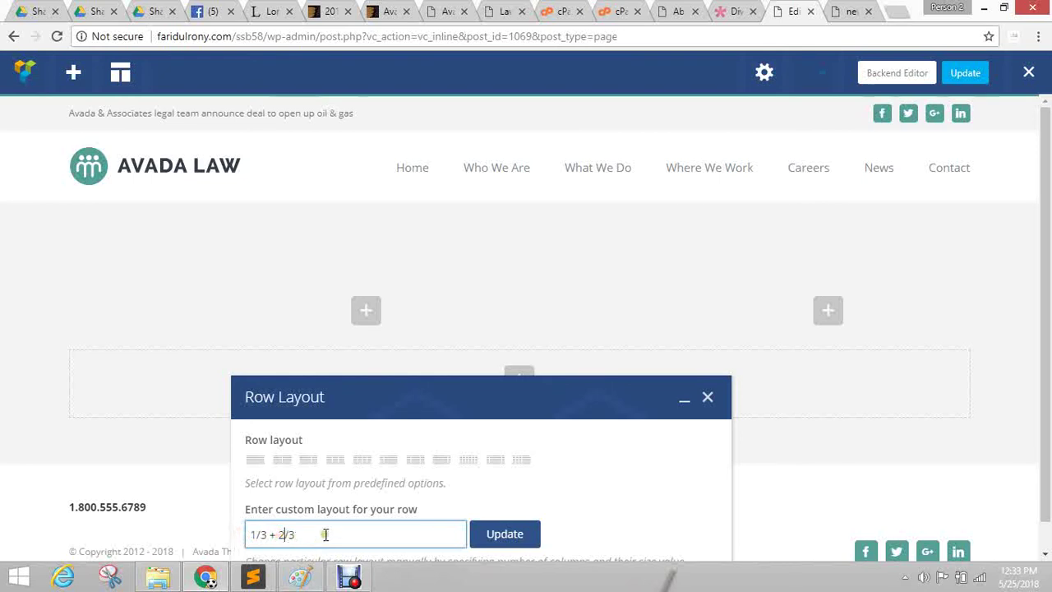
click(352, 510)
click(518, 534)
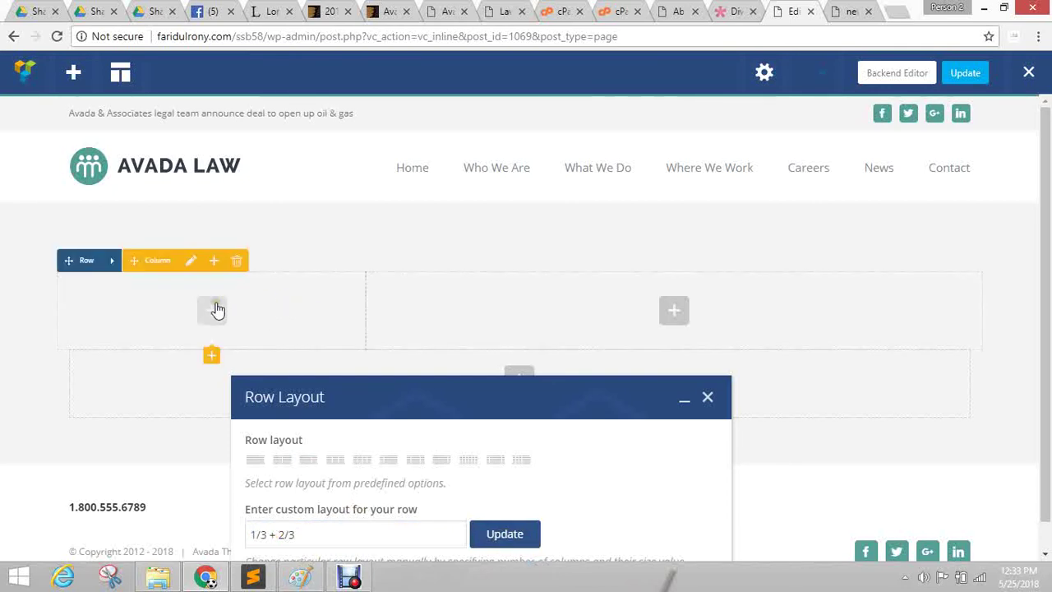
click(385, 465)
click(512, 549)
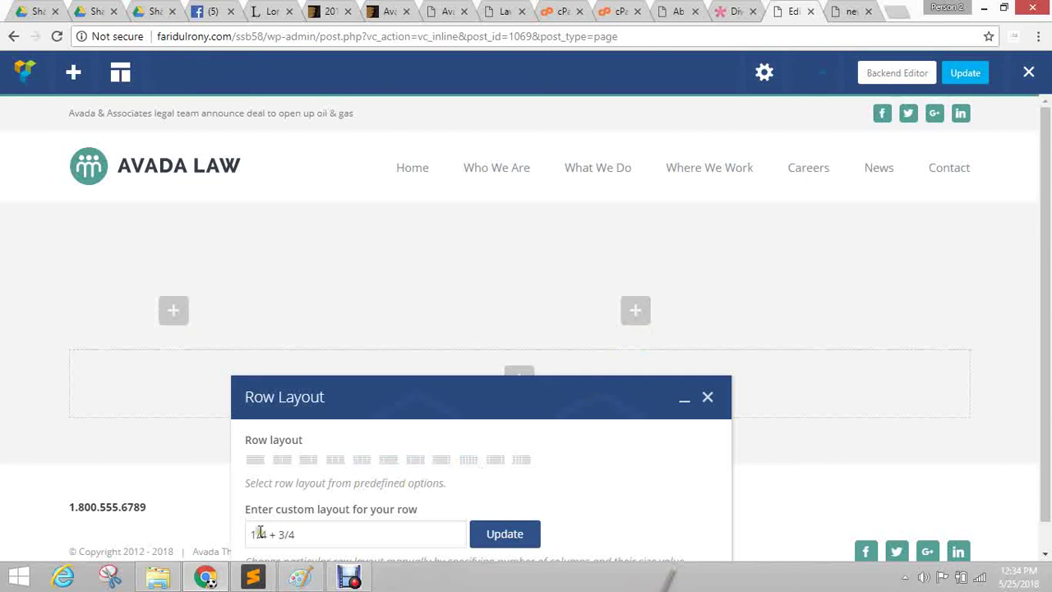
Apply the 1/2 + 1/2 preset to the ssb58 row and close the Row Layout dialog.
drag(259, 533, 238, 544)
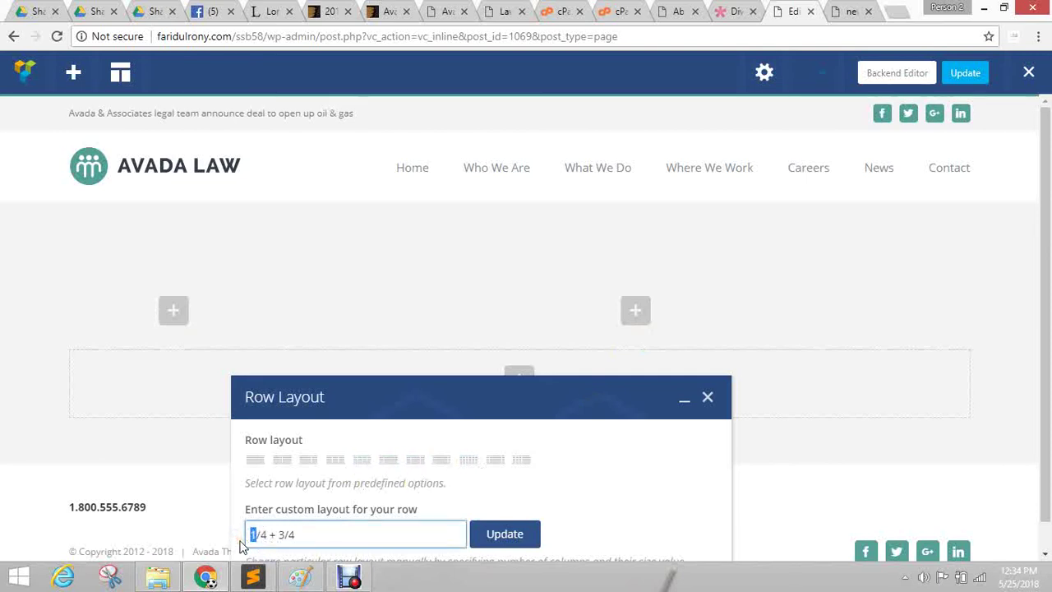
click(283, 461)
click(511, 530)
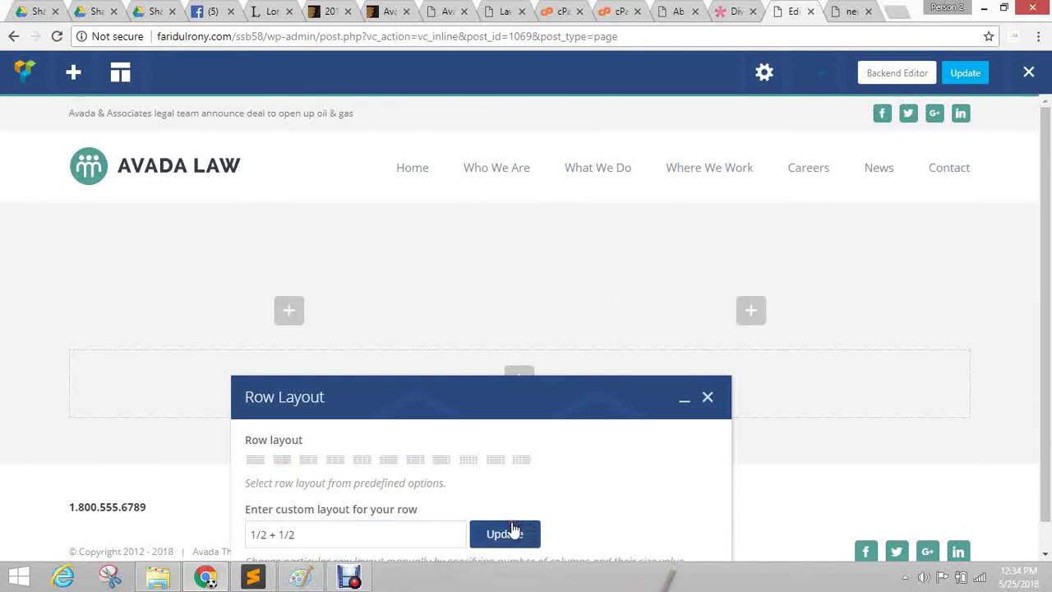
click(708, 399)
mouse_move(280, 305)
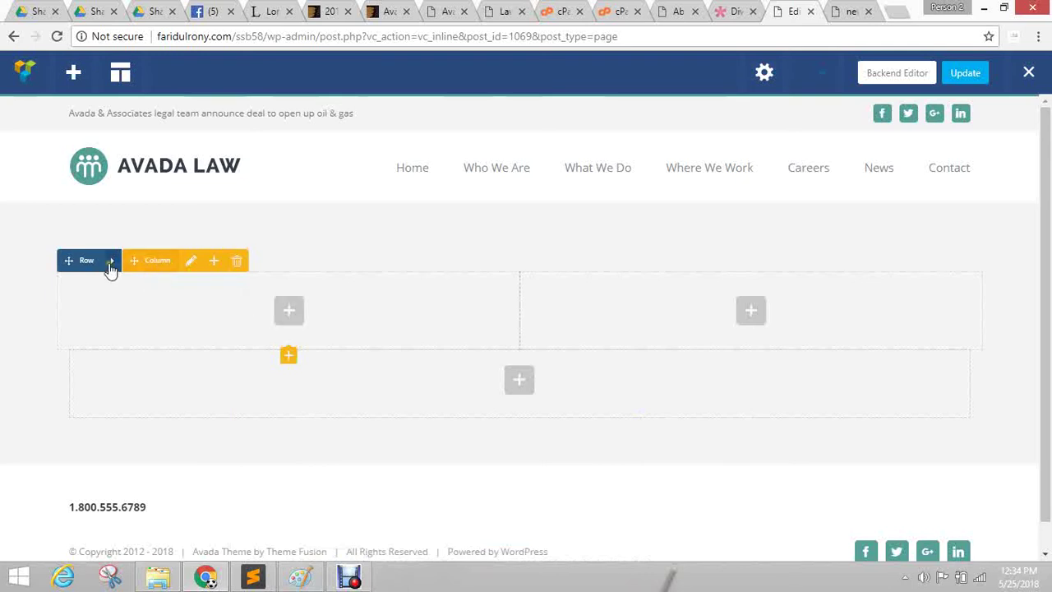
mouse_move(111, 272)
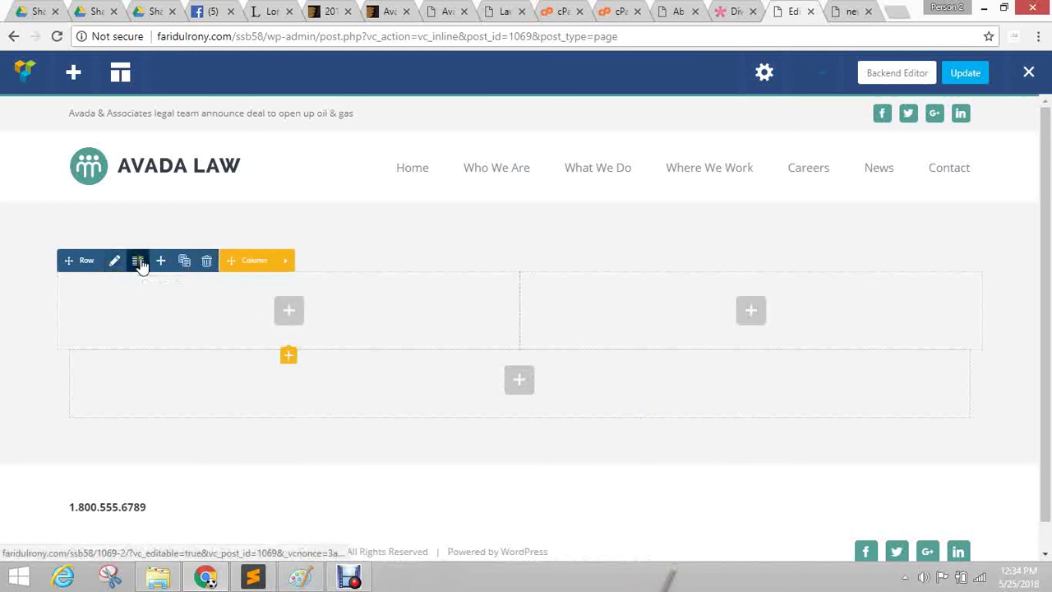
click(138, 261)
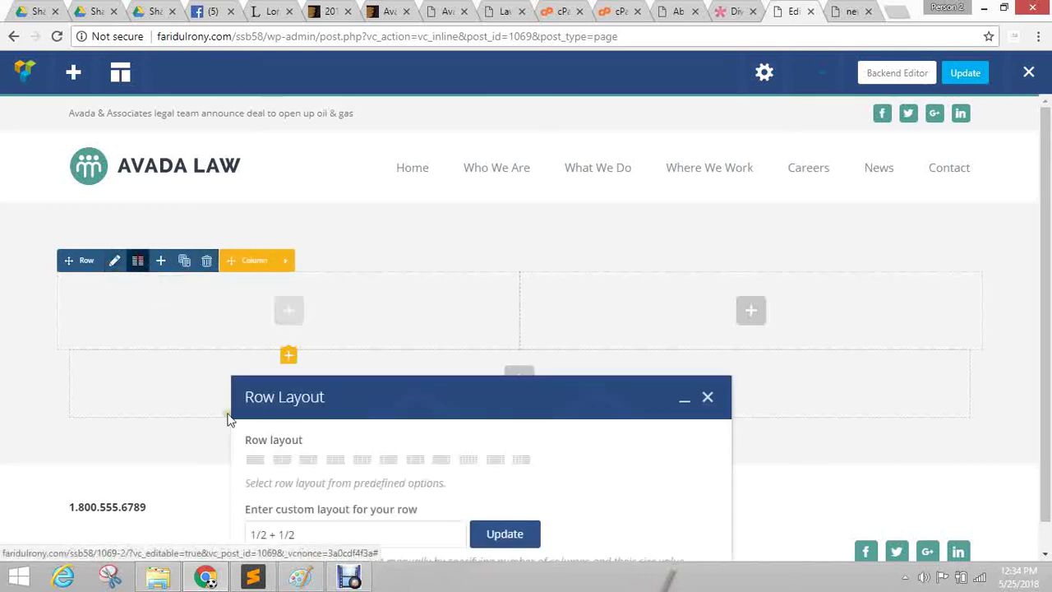
click(708, 399)
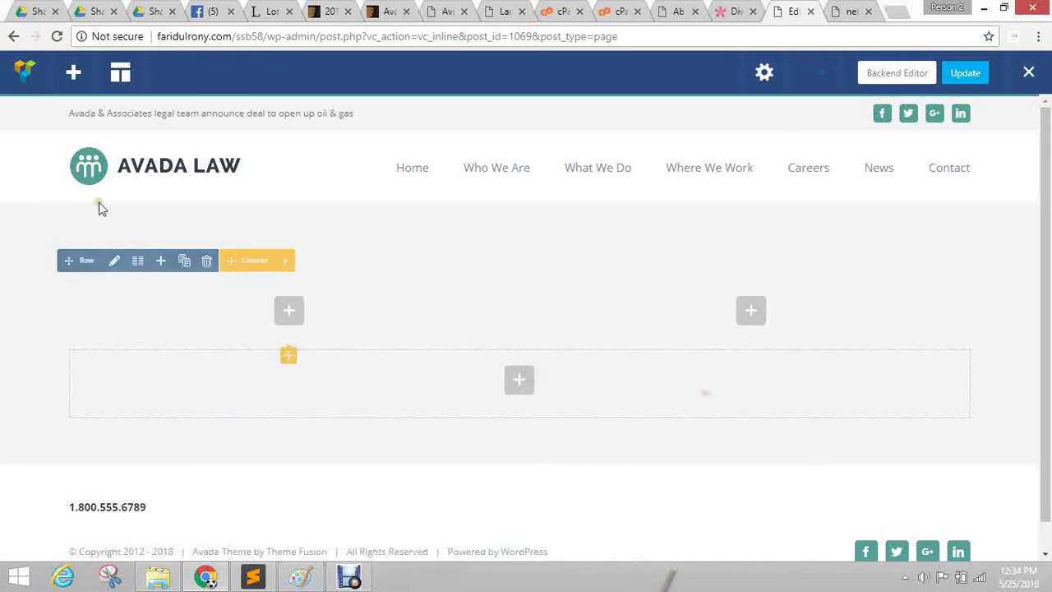
click(118, 265)
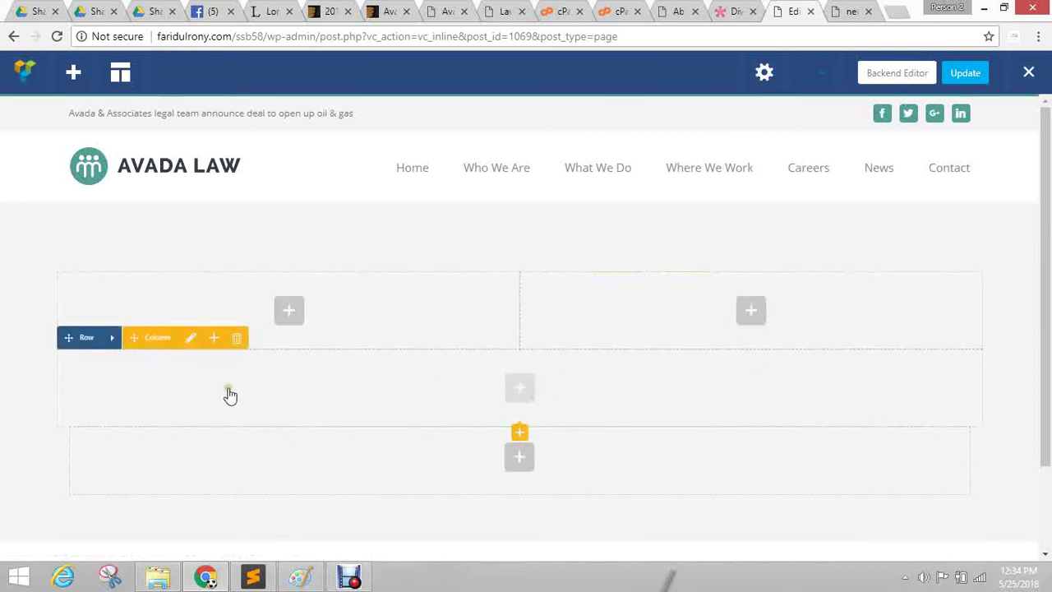
click(236, 340)
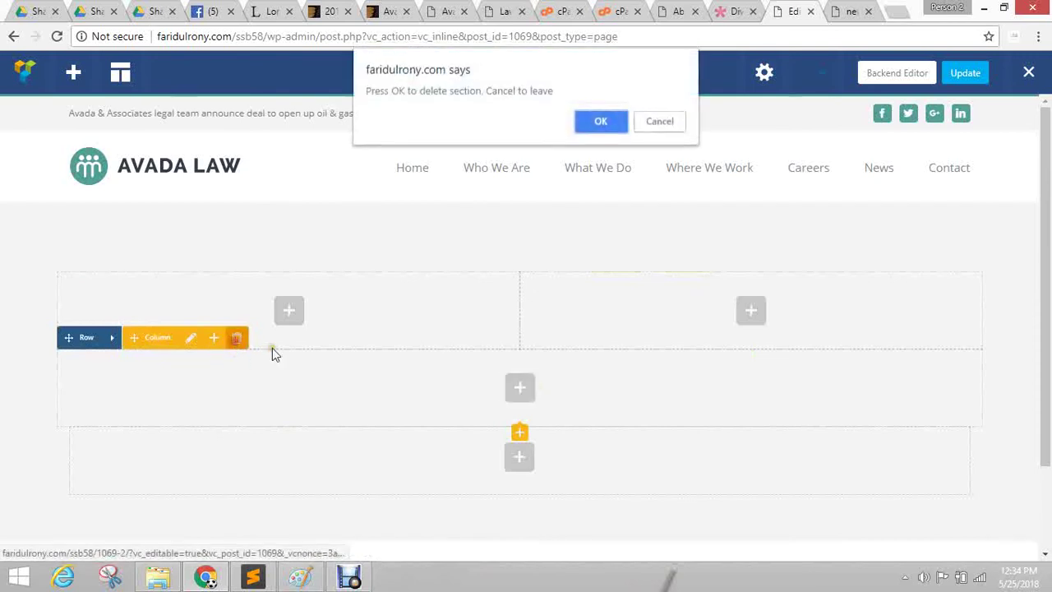
click(620, 121)
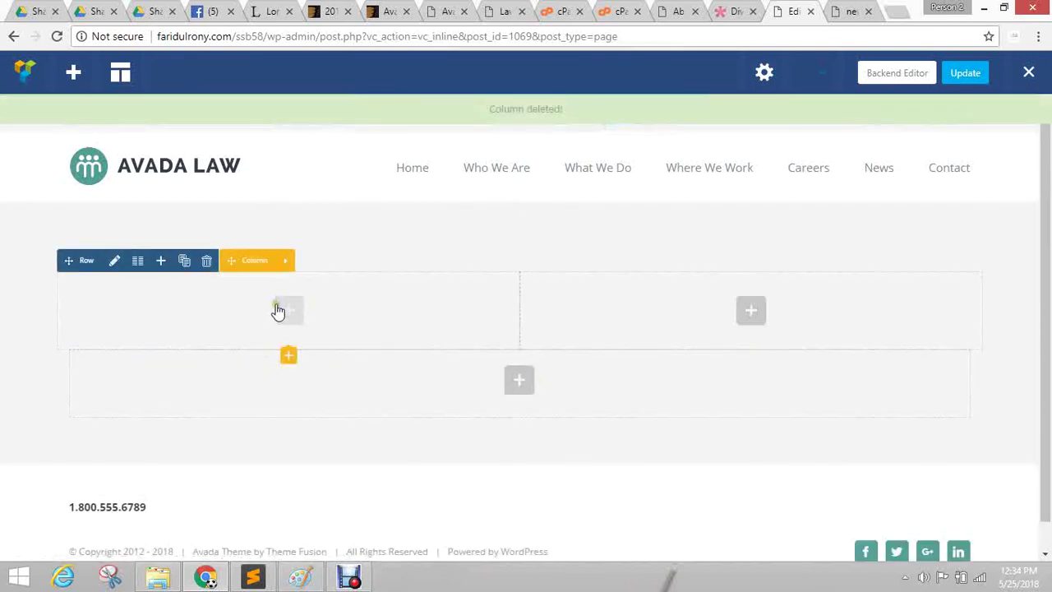
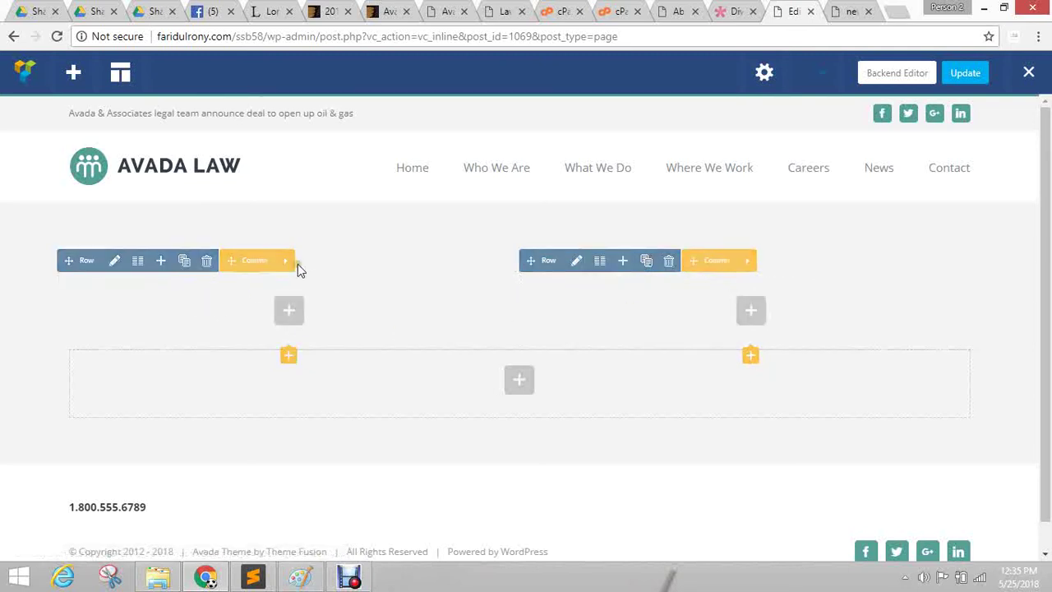
Open the empty row's settings window, moved up and enlarged to show more fields.
click(114, 260)
drag(636, 150, 520, 105)
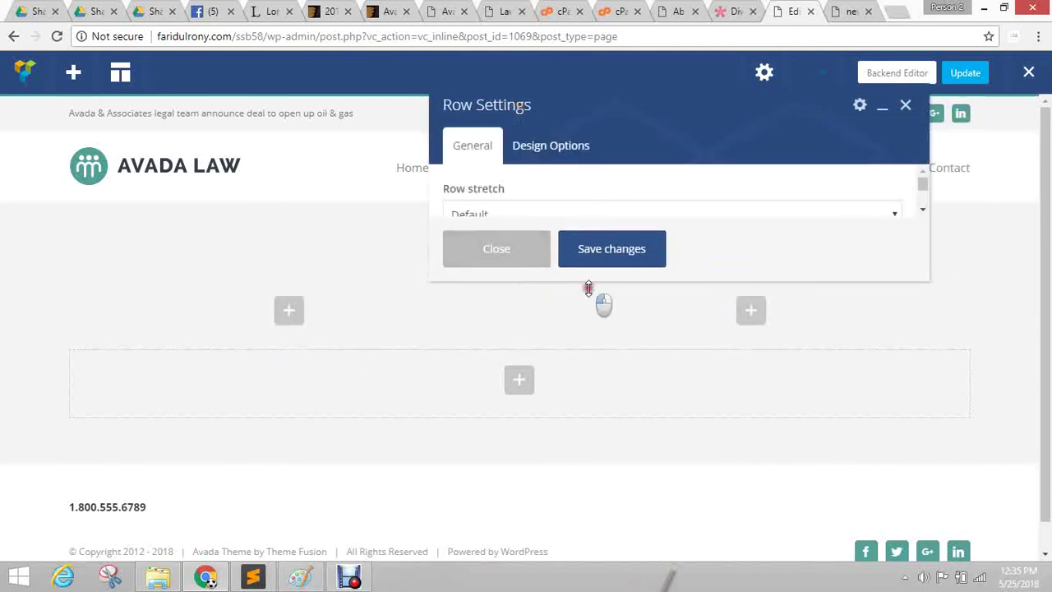
drag(589, 287, 599, 411)
Set the row's Design Options background colour to bright yellow and save it.
click(569, 150)
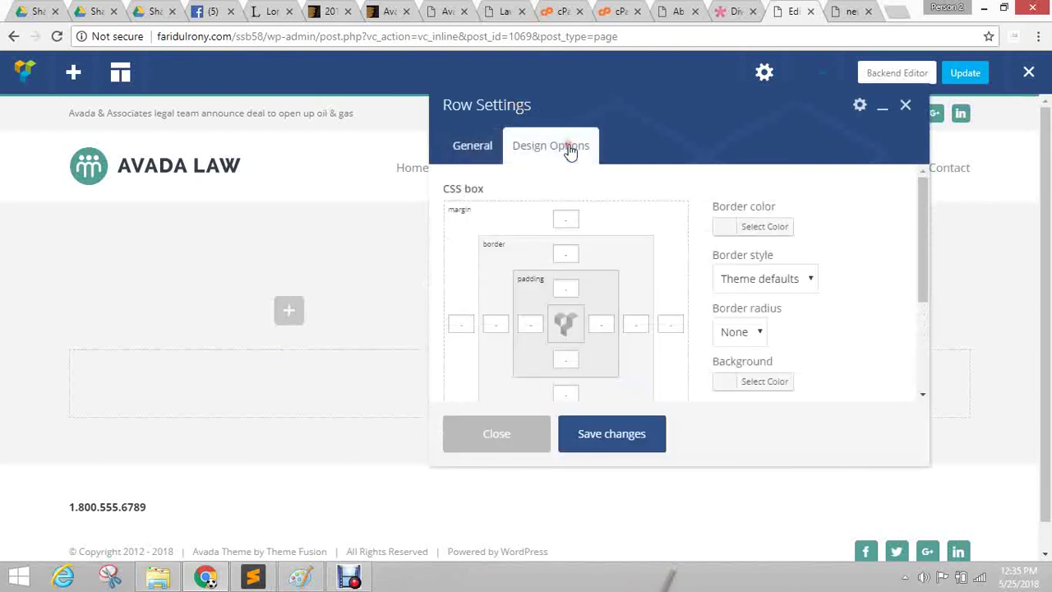
scroll(781, 243, down, 2)
click(720, 220)
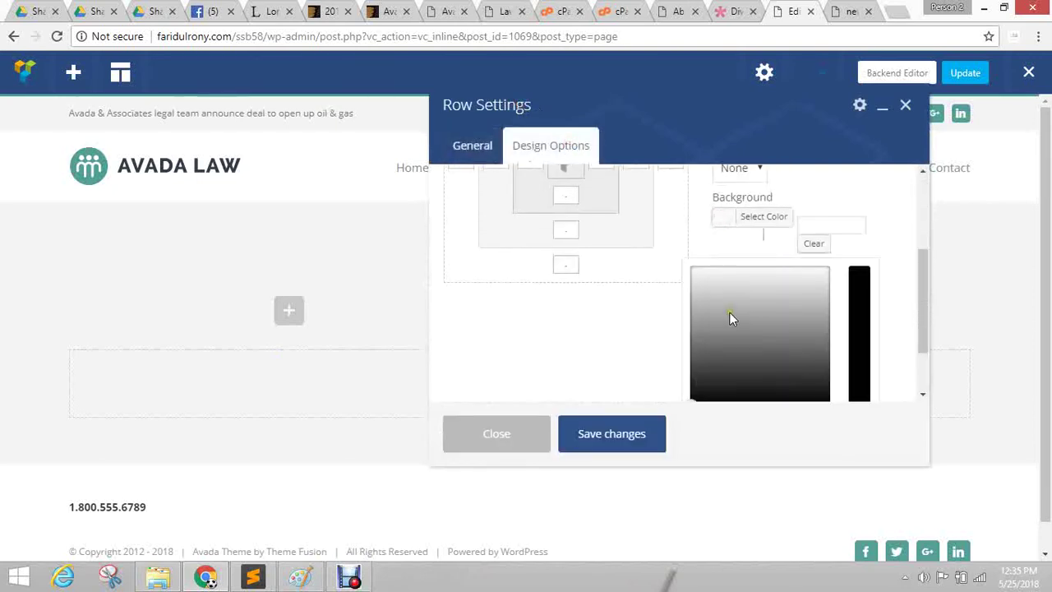
click(718, 371)
scroll(818, 311, down, 1)
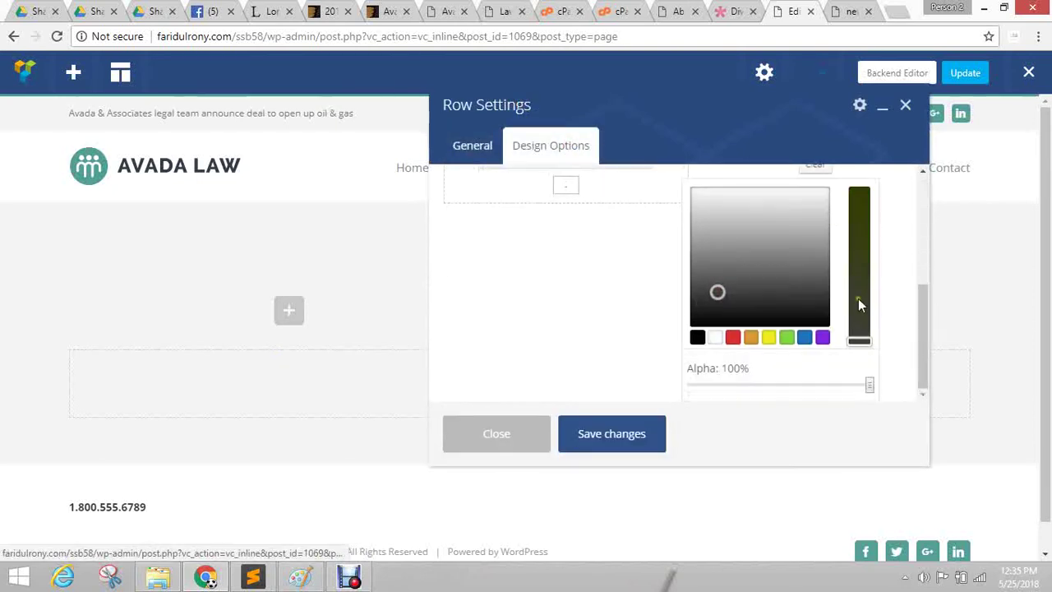
click(750, 338)
mouse_move(705, 203)
mouse_down()
mouse_move(707, 219)
mouse_move(709, 176)
mouse_up()
click(859, 197)
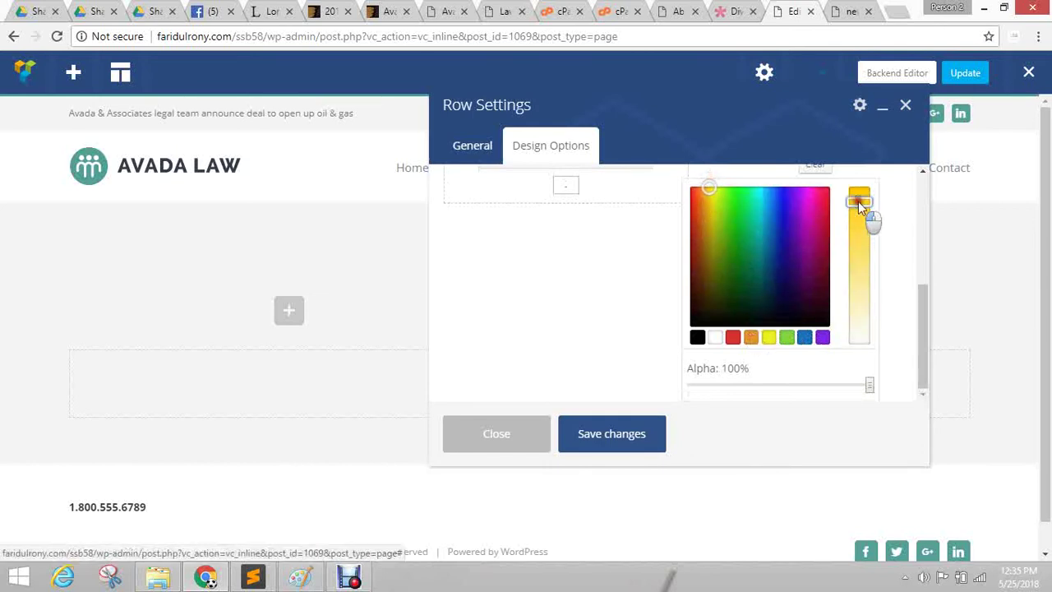
click(655, 433)
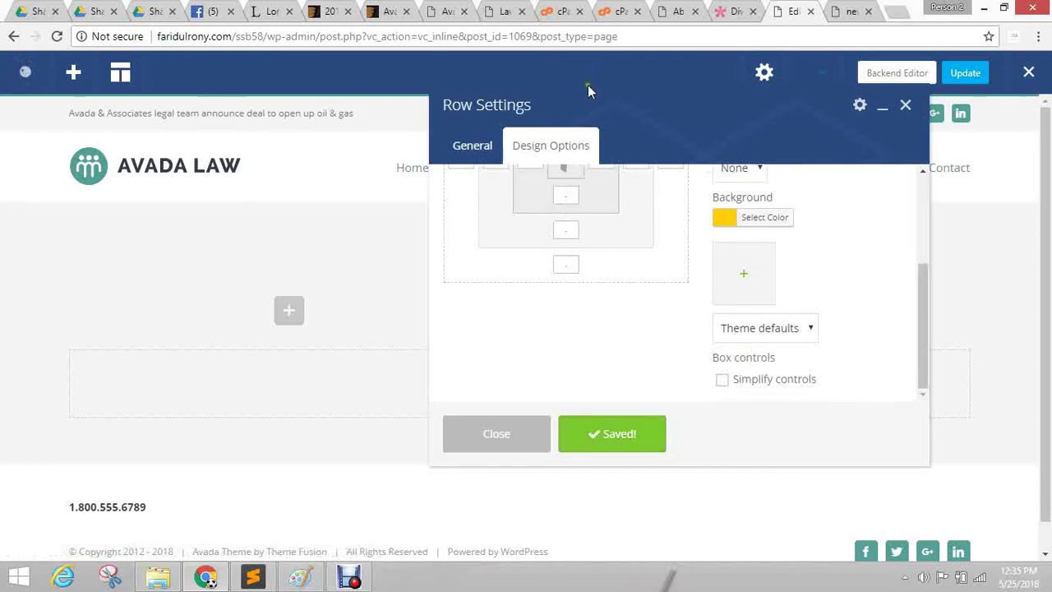
drag(589, 97, 666, 63)
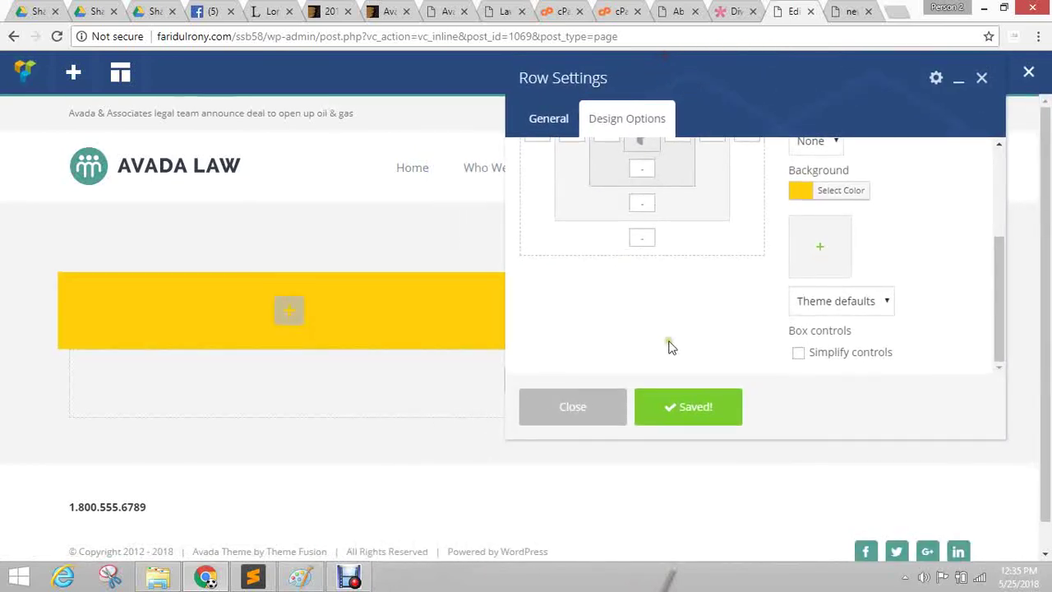
scroll(670, 342, up, 3)
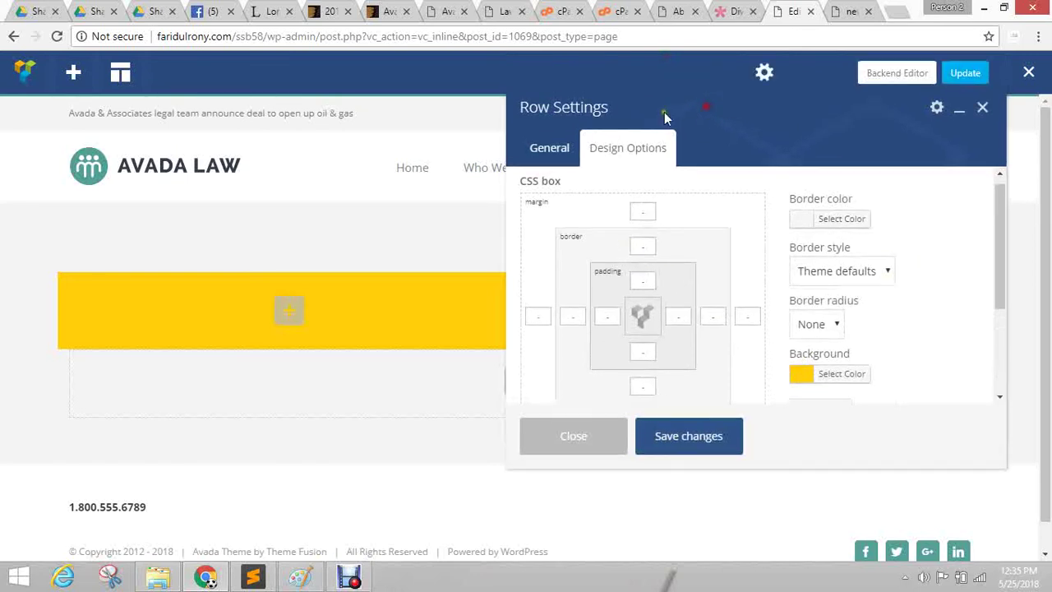
Try the row stretch options Stretch row and Stretch row and content, saving each.
click(546, 148)
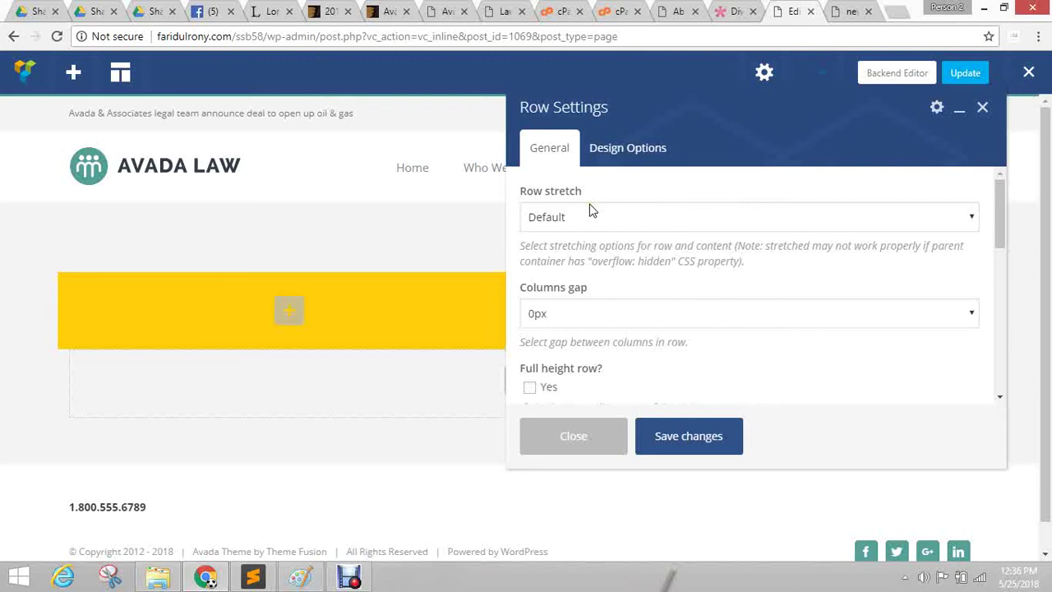
click(578, 217)
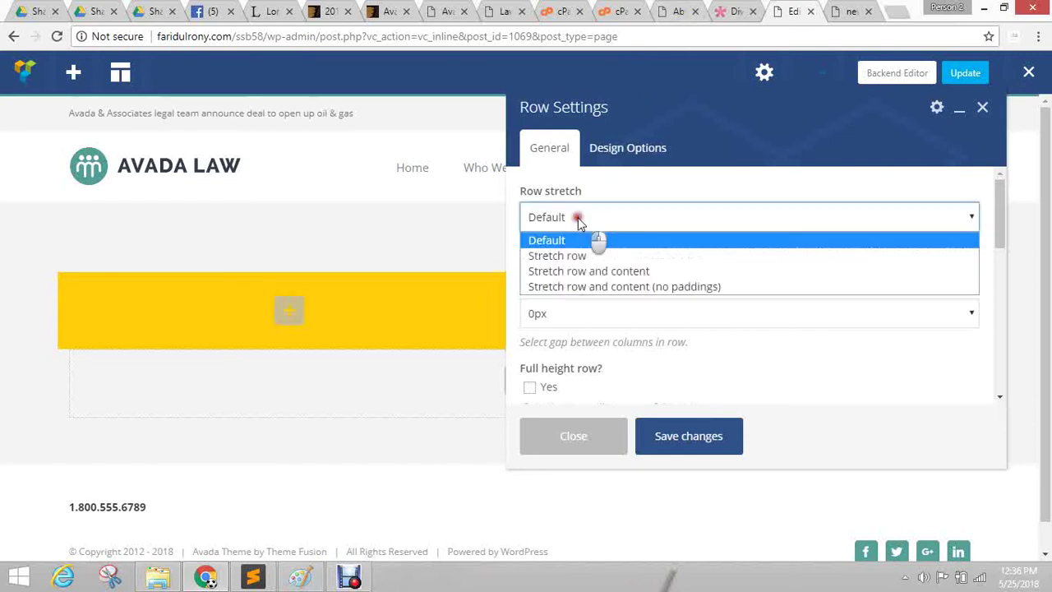
click(605, 256)
click(681, 436)
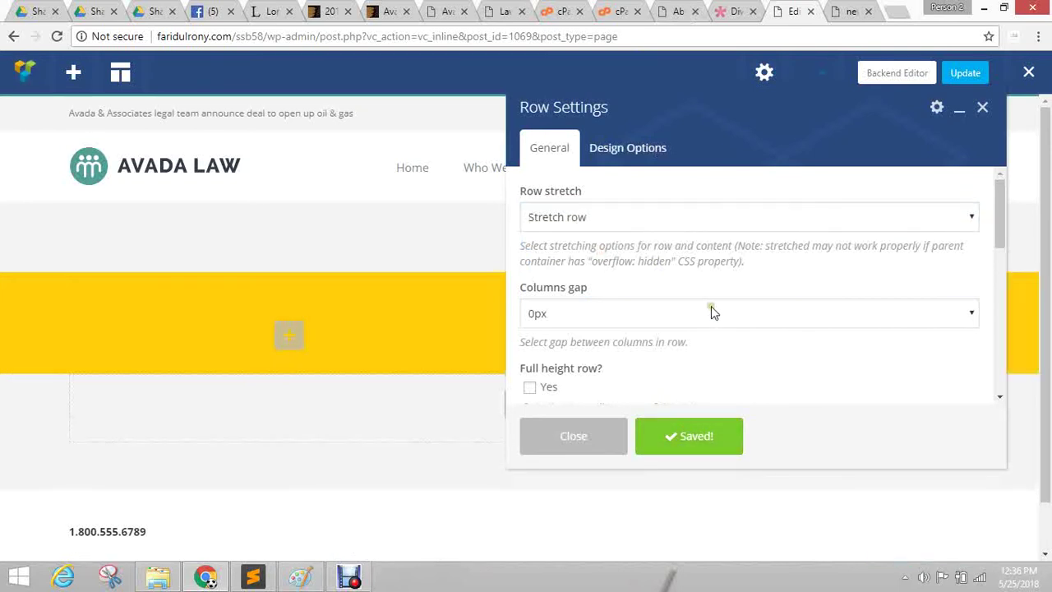
mouse_move(288, 371)
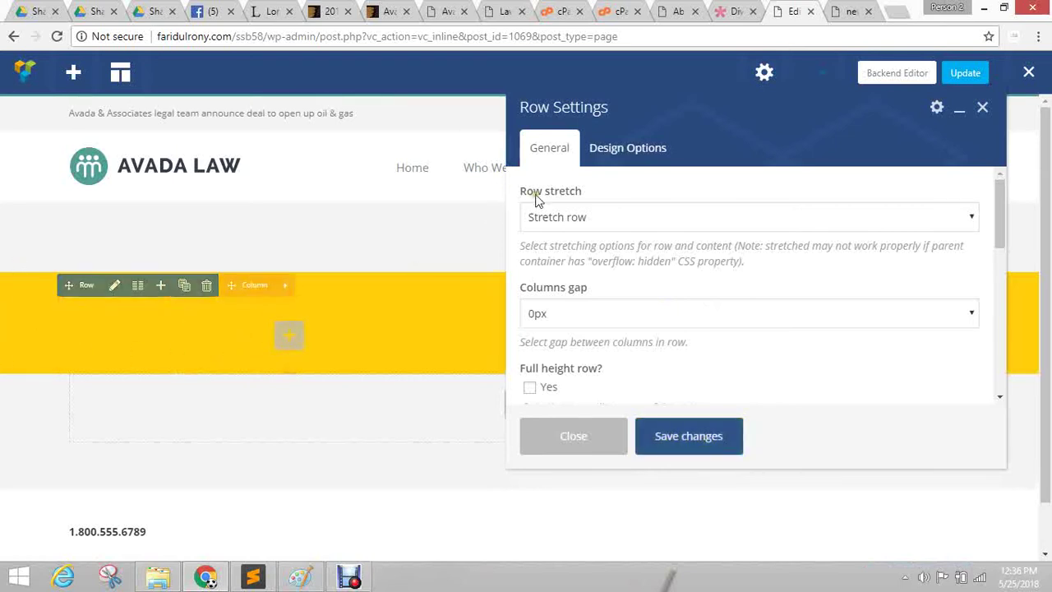
click(566, 218)
click(588, 271)
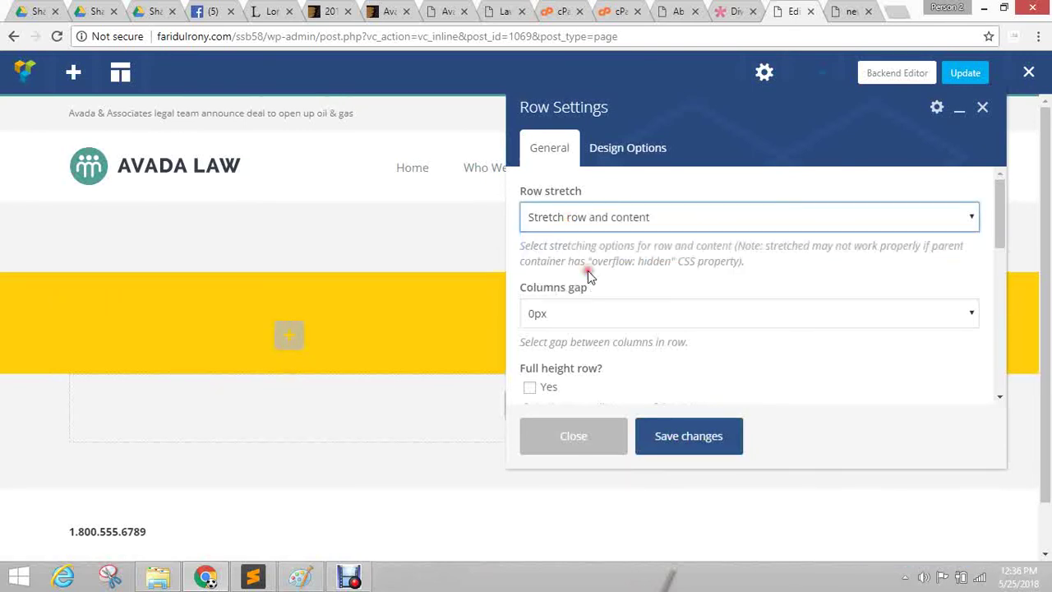
click(685, 440)
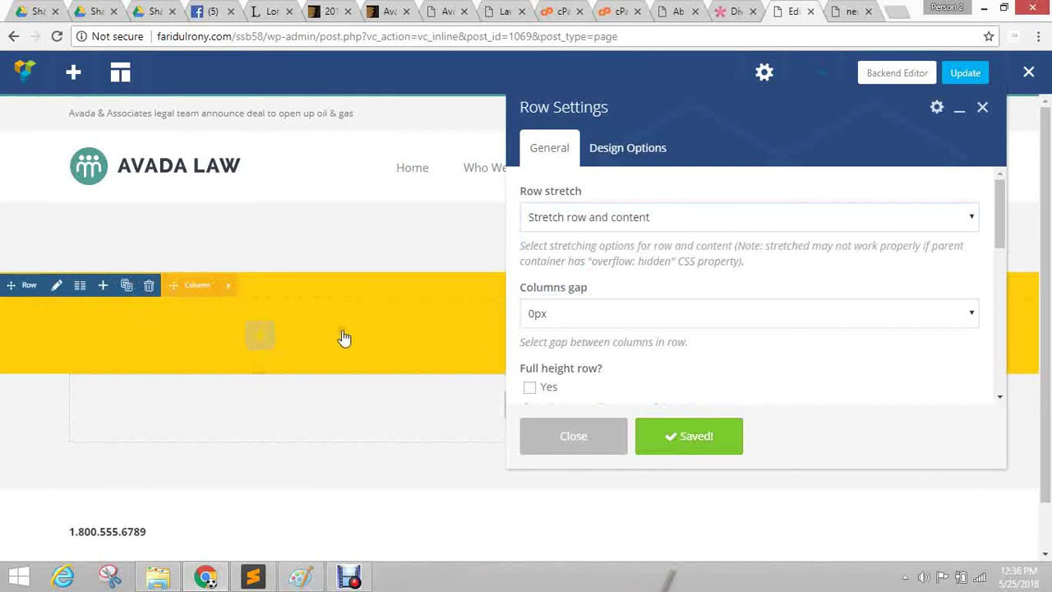
Try Stretch row and content (no paddings), then save the row back to Stretch row.
click(618, 219)
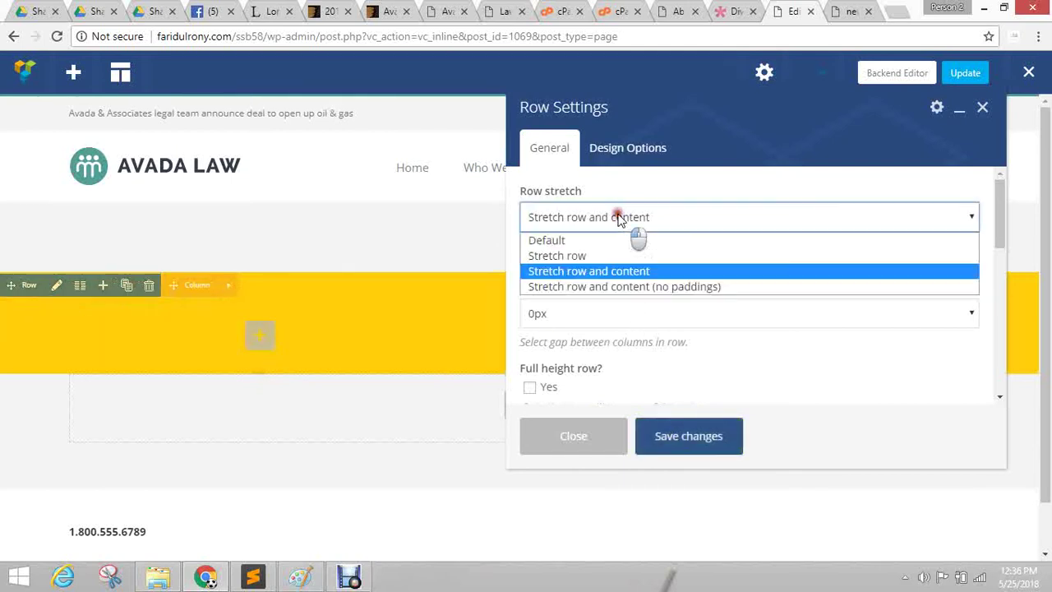
click(643, 288)
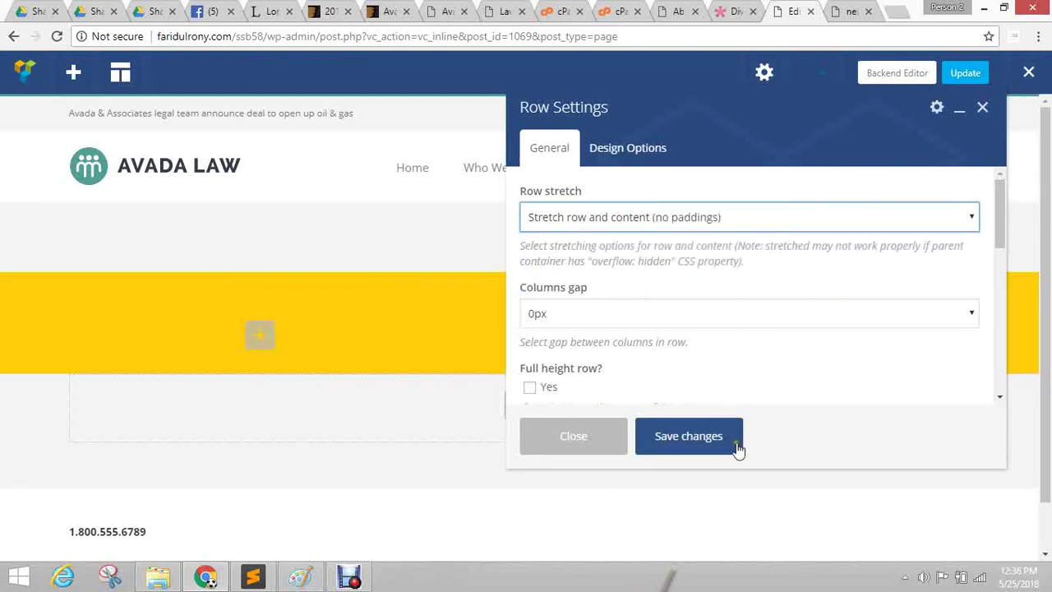
click(674, 439)
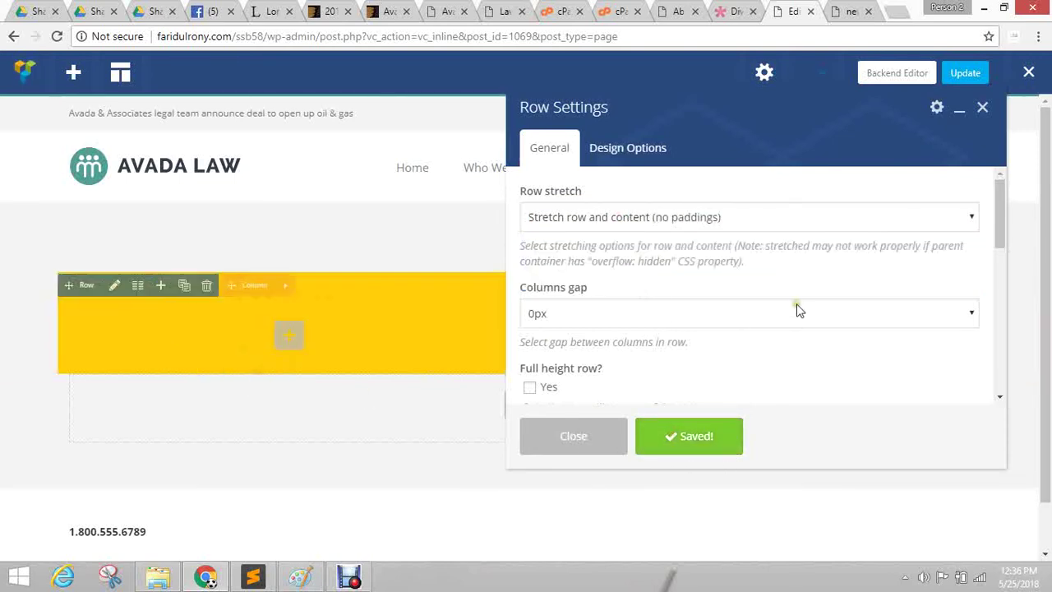
click(595, 219)
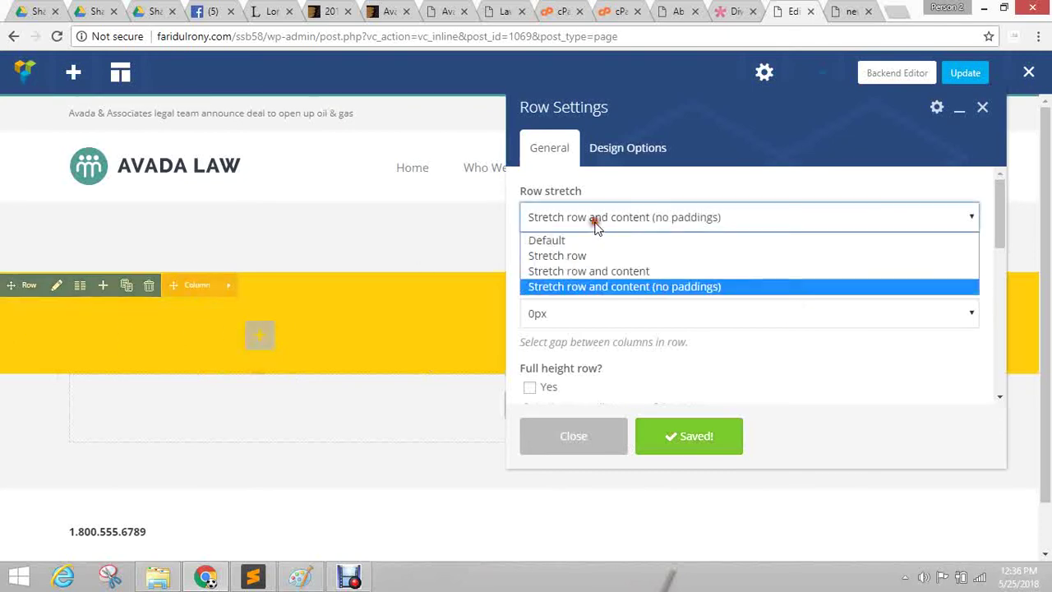
click(585, 256)
click(688, 436)
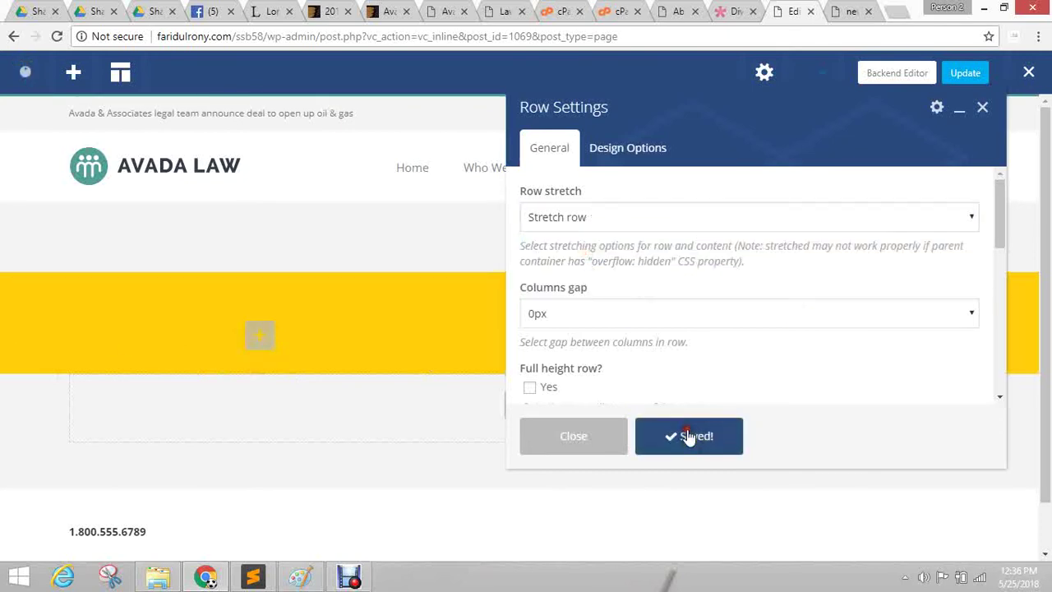
Replace the row's yellow background with a light grey shade and save.
click(628, 158)
click(794, 386)
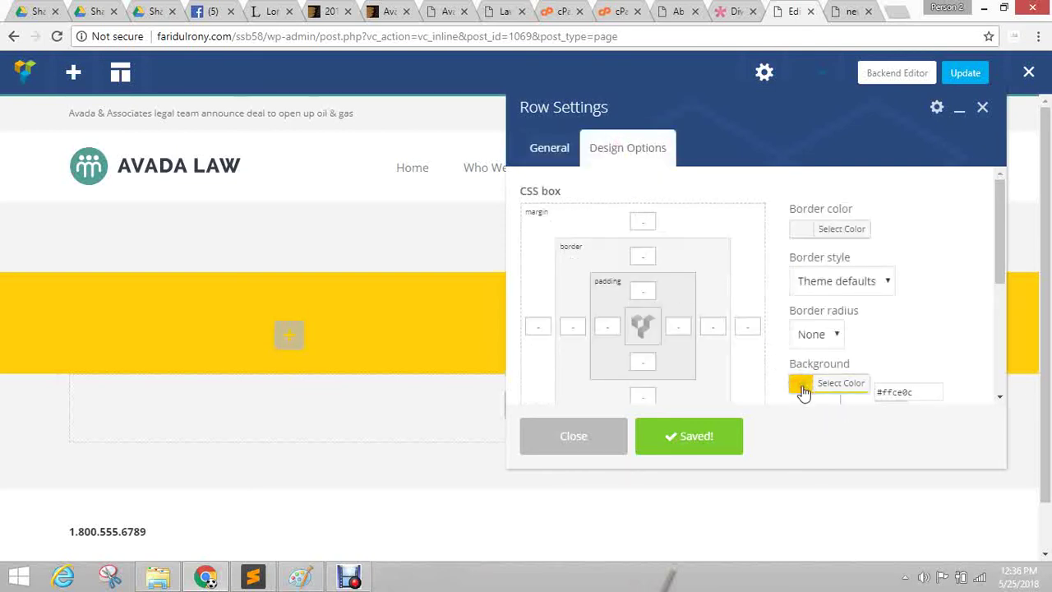
click(799, 390)
scroll(855, 329, down, 2)
click(814, 235)
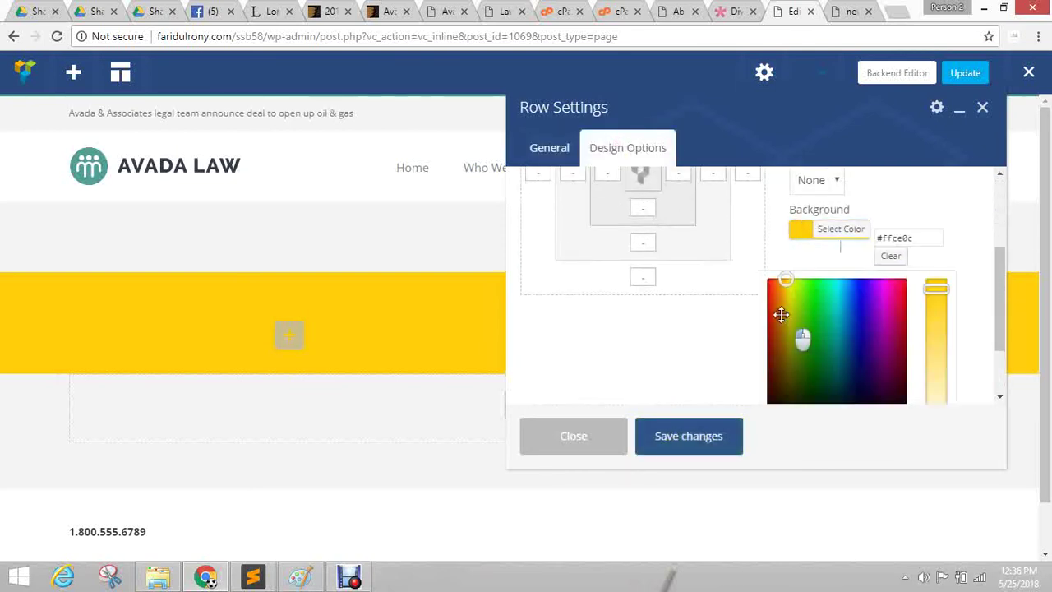
click(769, 315)
scroll(842, 288, down, 1)
scroll(842, 287, down, 1)
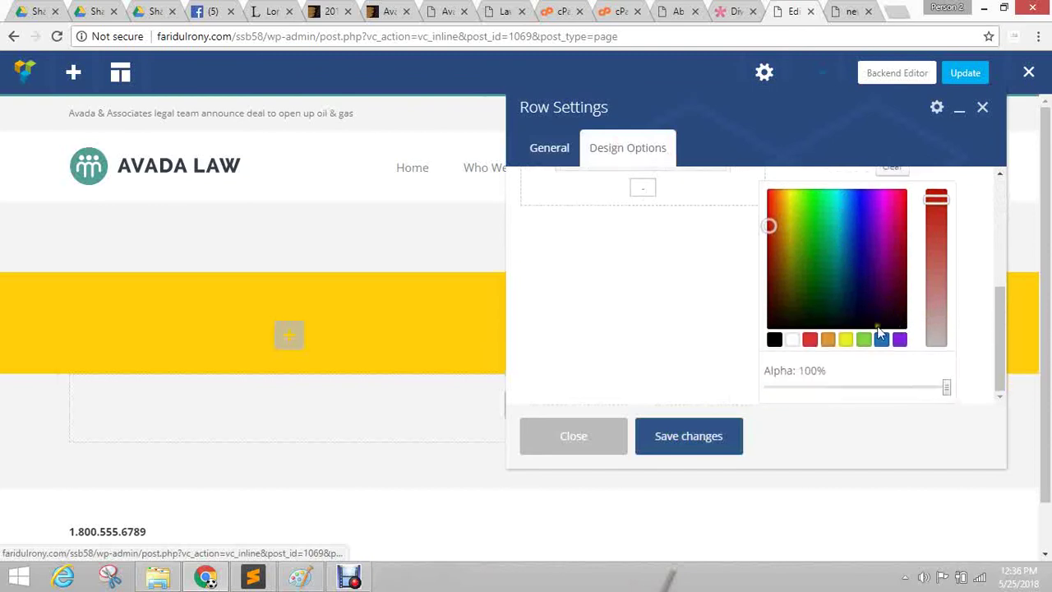
click(792, 340)
click(767, 205)
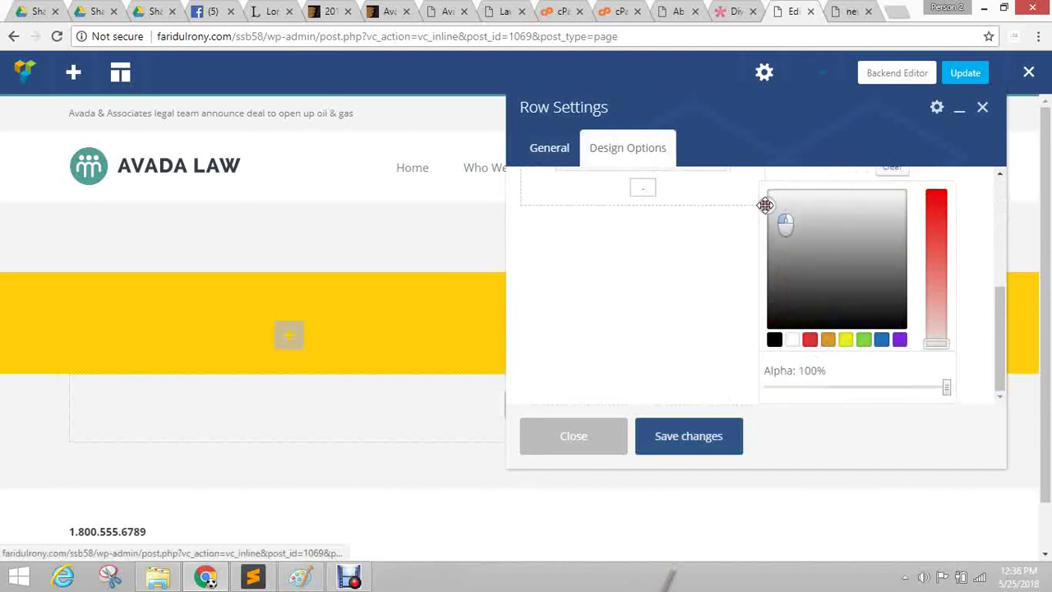
click(679, 444)
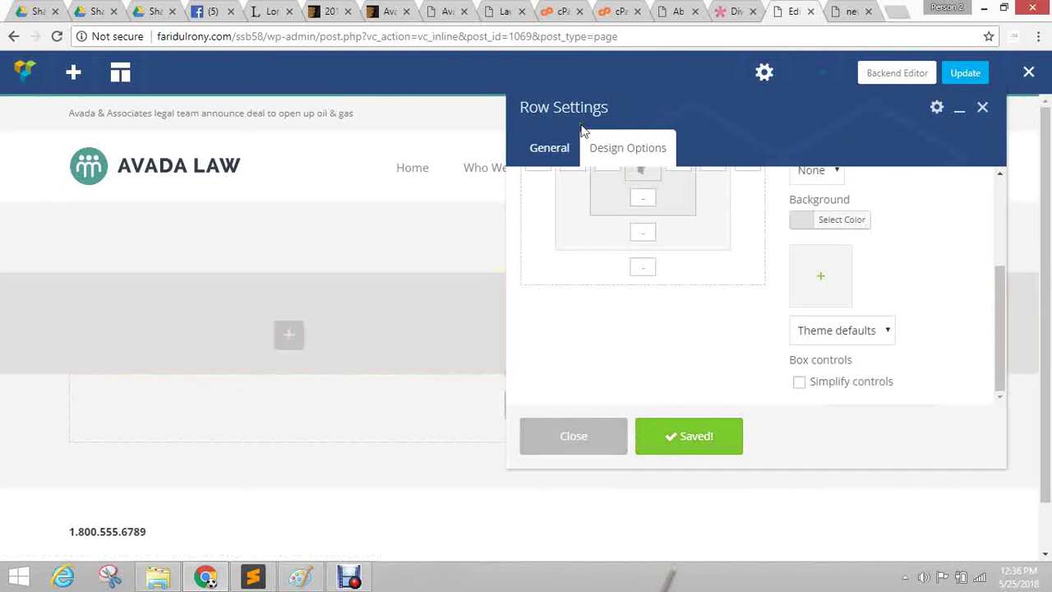
Make the row a full height row, save, and collapse the settings panel.
click(535, 153)
scroll(813, 251, down, 2)
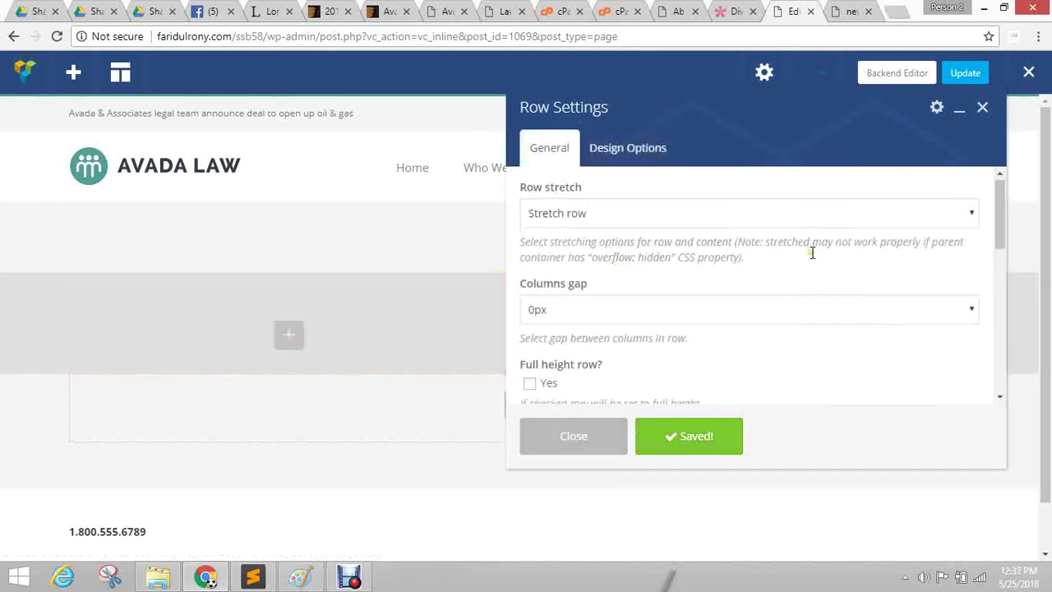
click(530, 235)
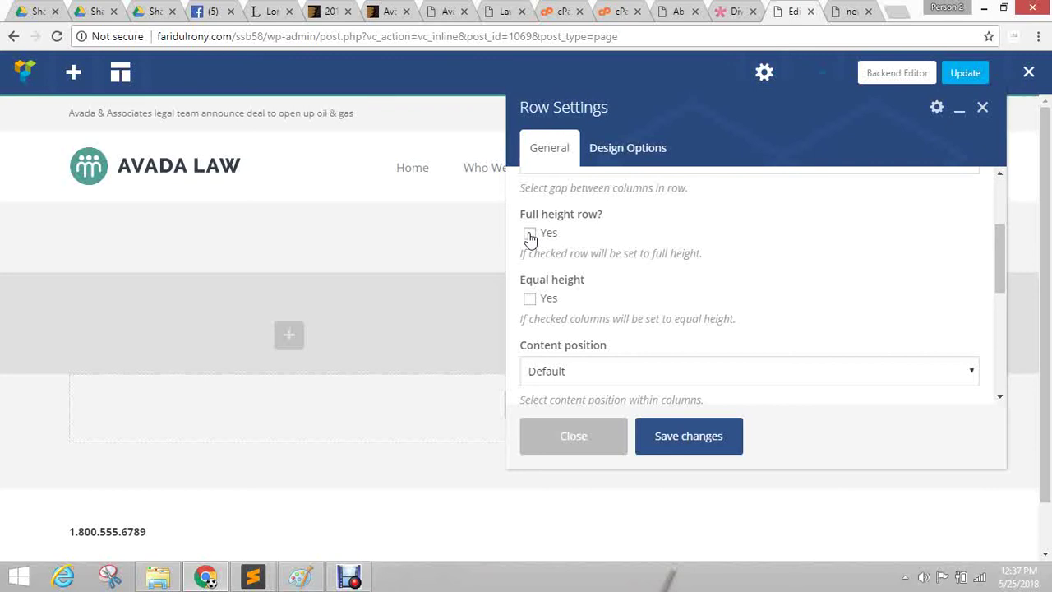
click(530, 234)
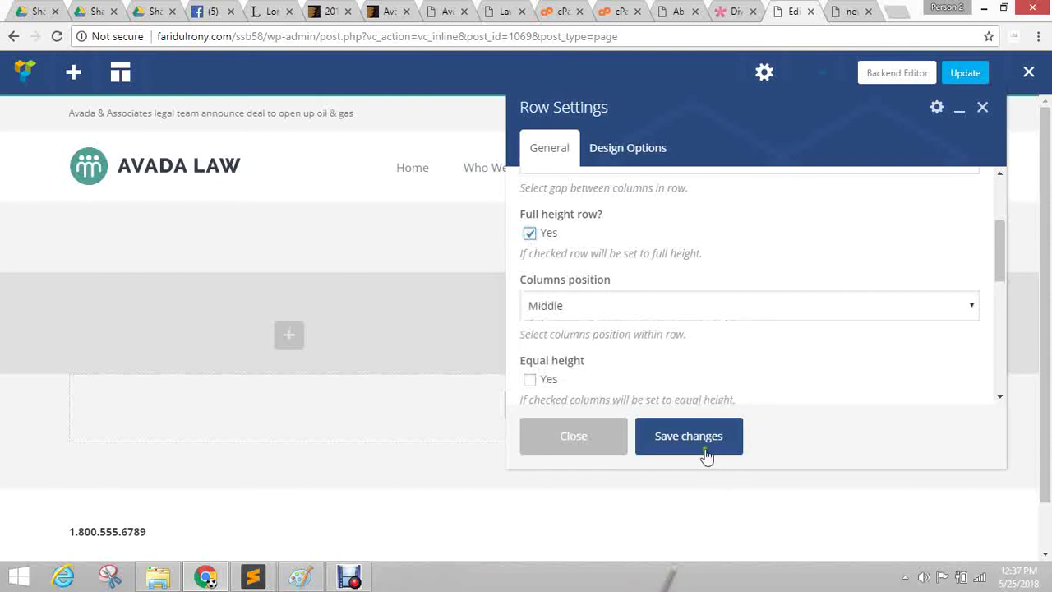
click(669, 449)
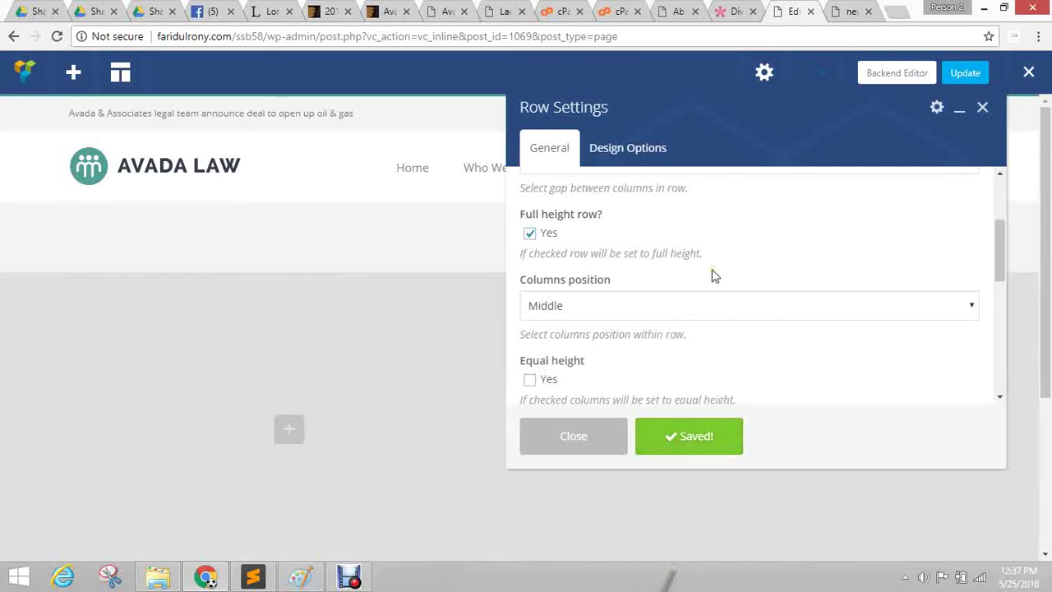
click(959, 107)
mouse_move(1047, 169)
mouse_down()
mouse_move(1049, 187)
mouse_move(1048, 155)
mouse_up()
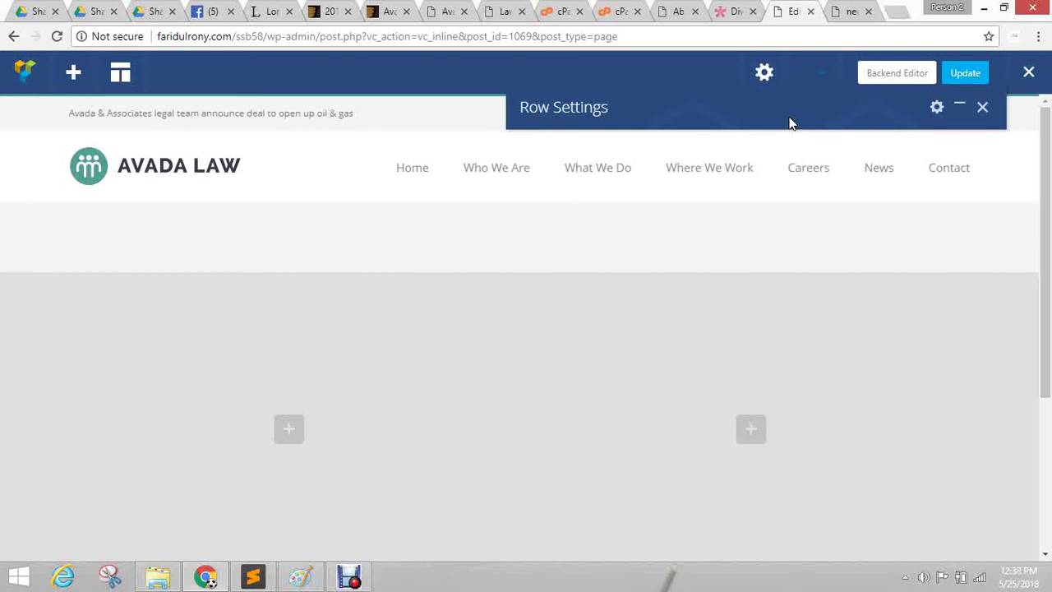
Load needlesandstitch.com in a new tab, scroll its home page, then restore down the window.
click(901, 13)
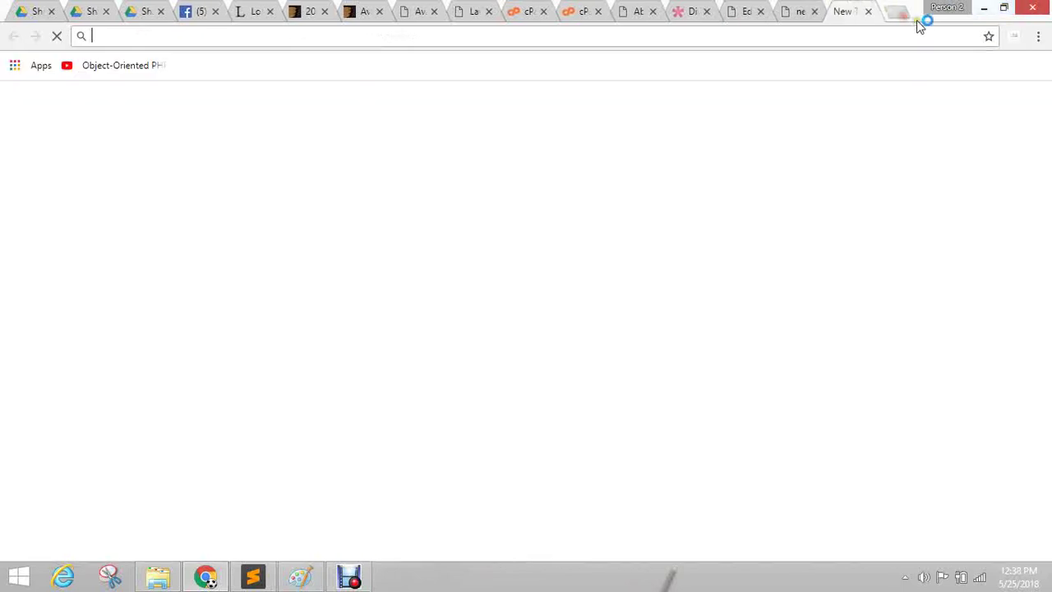
text(ne)
key(Return)
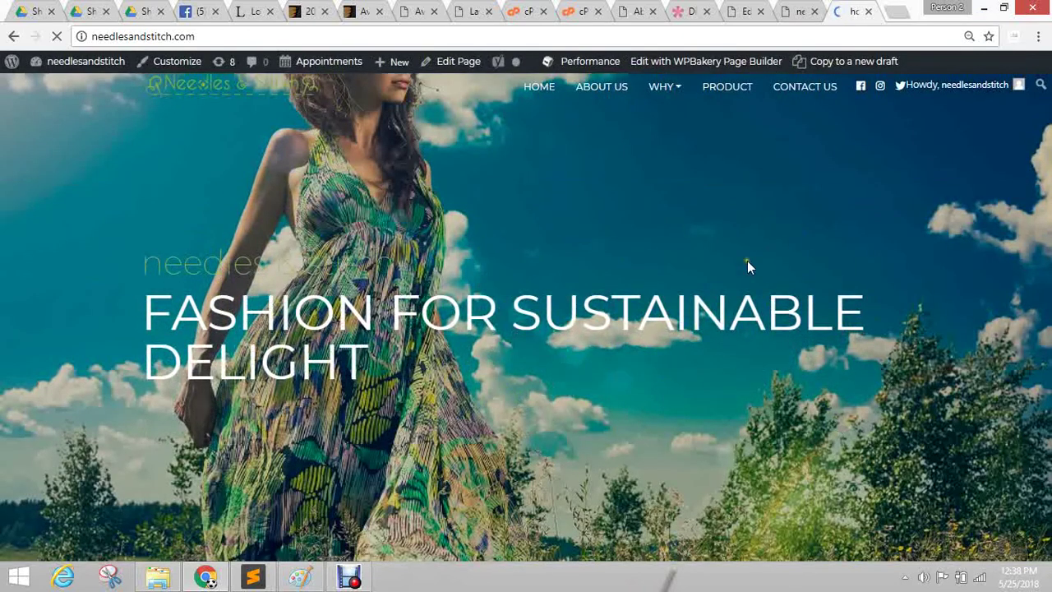
scroll(351, 330, down, 1)
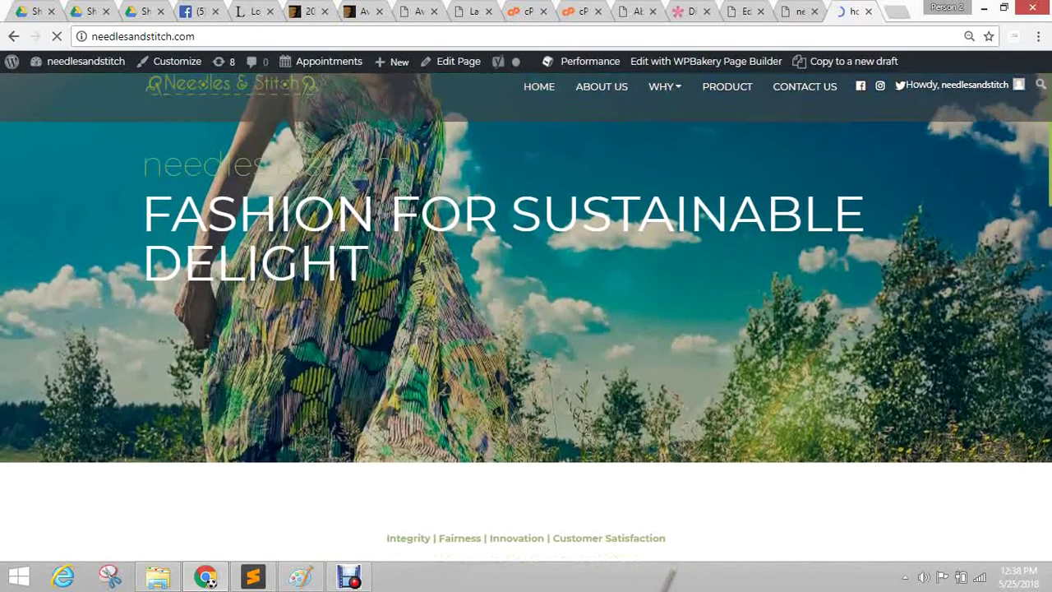
scroll(363, 351, up, 1)
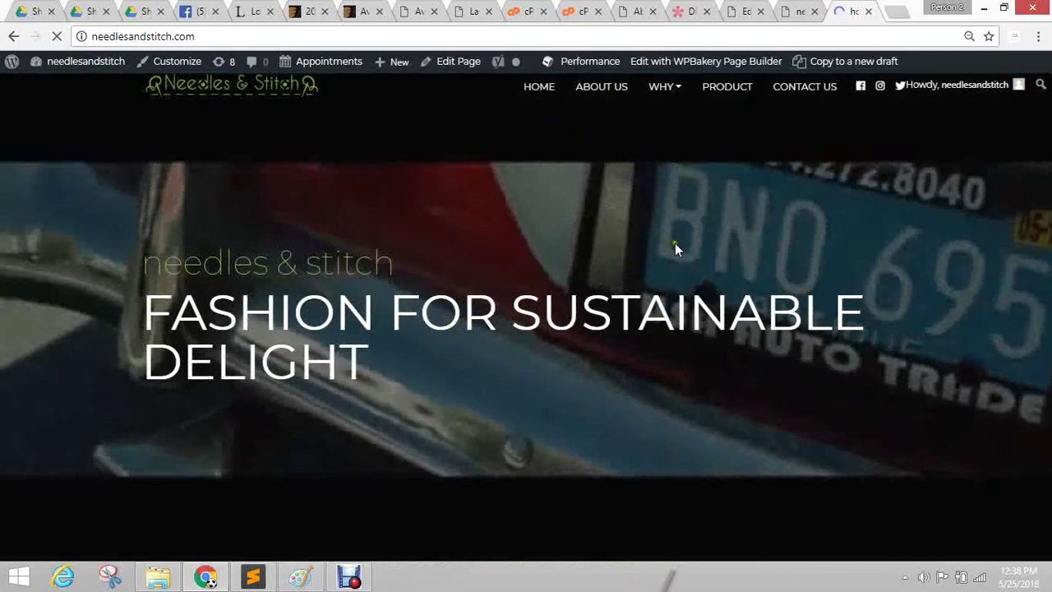
scroll(626, 185, down, 5)
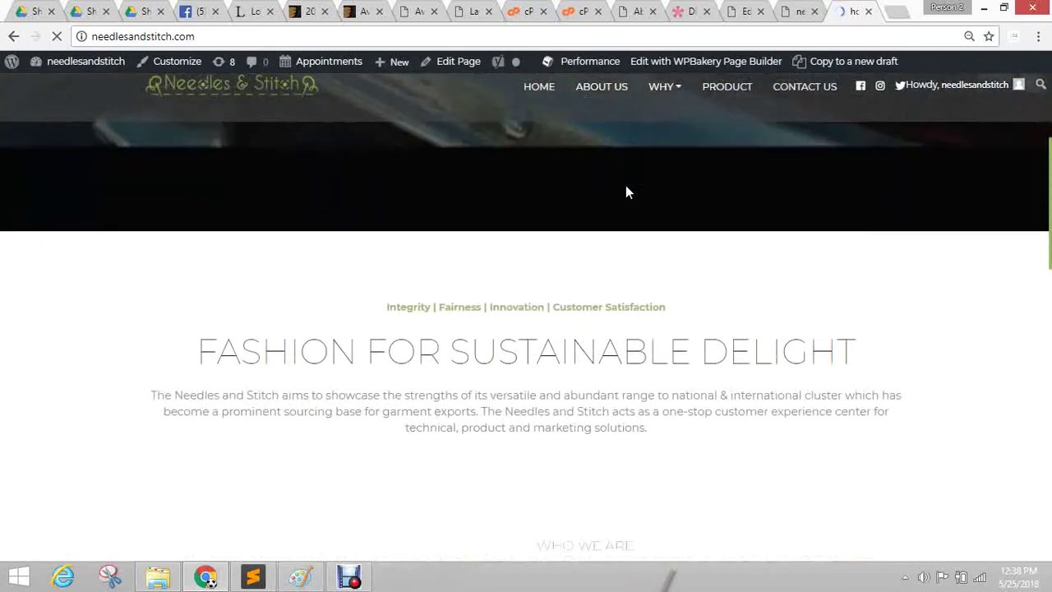
scroll(626, 191, down, 4)
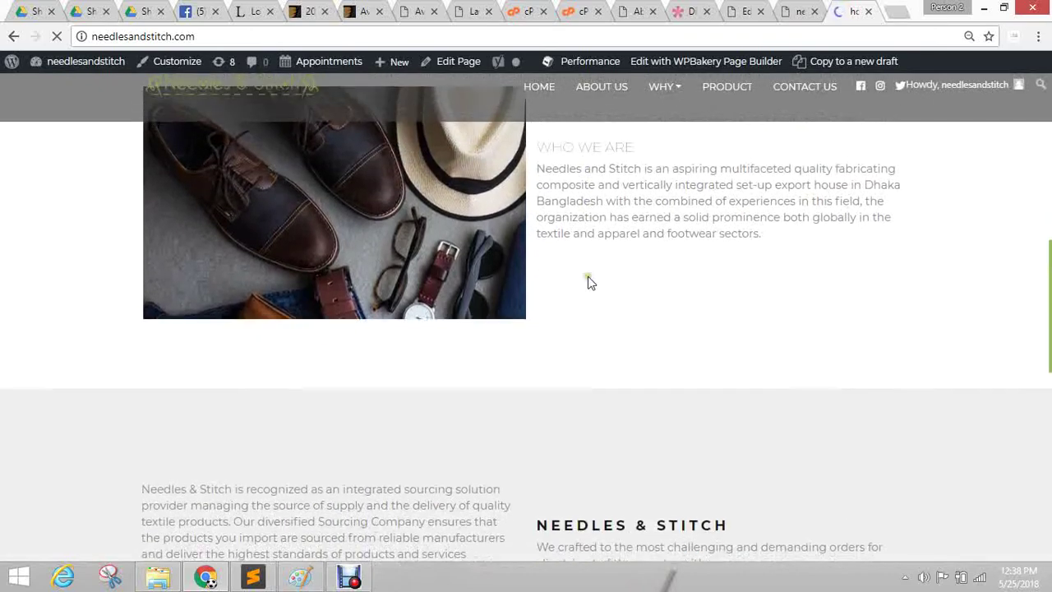
scroll(587, 282, up, 3)
scroll(595, 282, up, 5)
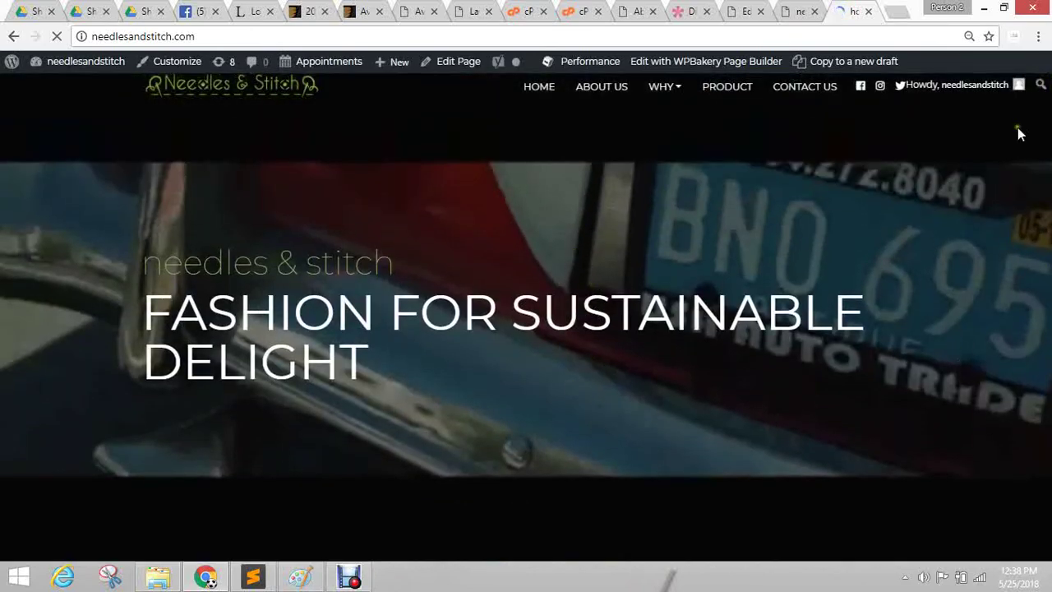
click(1003, 8)
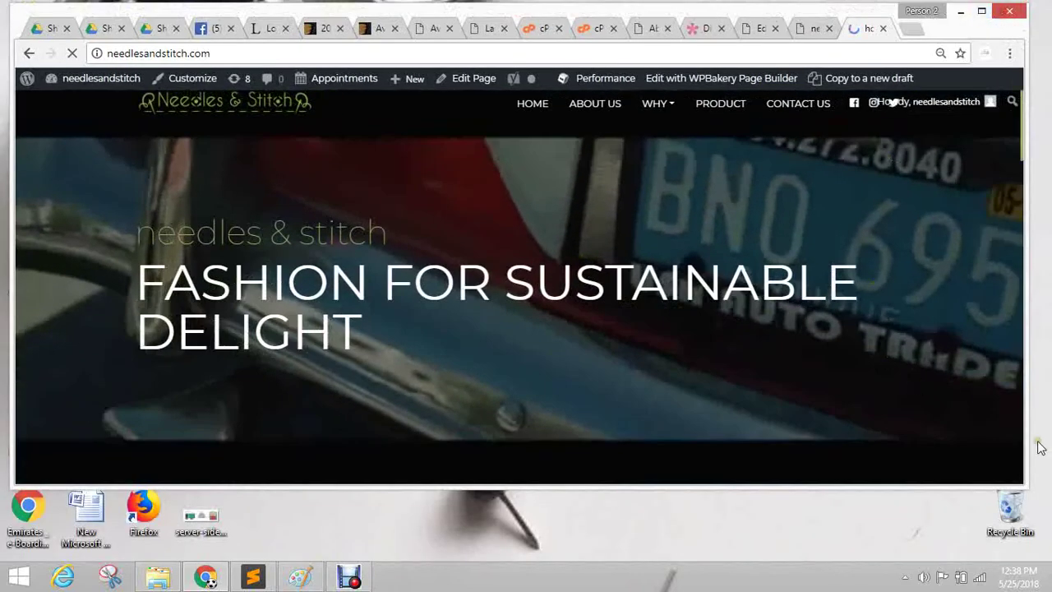
Shrink the browser window narrow and short, and scroll the stacked mobile-style home page.
drag(1029, 475, 551, 475)
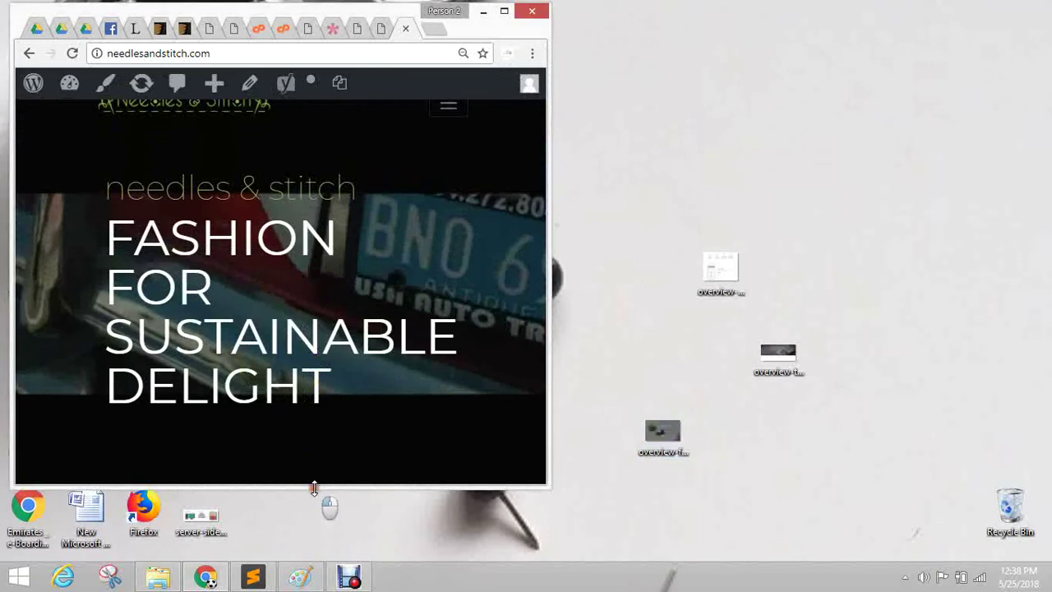
drag(312, 485, 324, 392)
scroll(364, 216, down, 1)
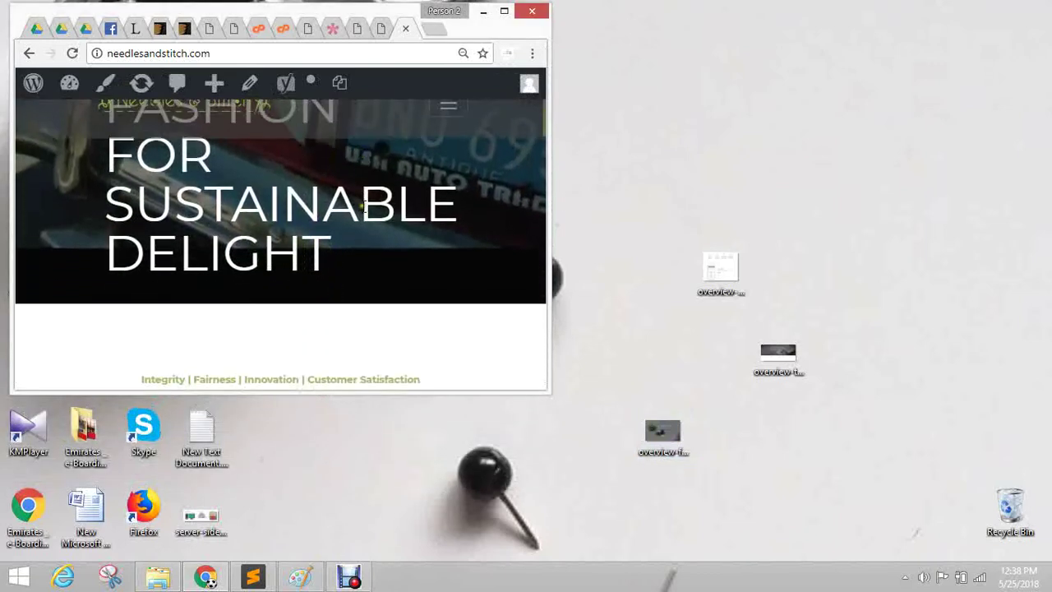
scroll(376, 225, down, 2)
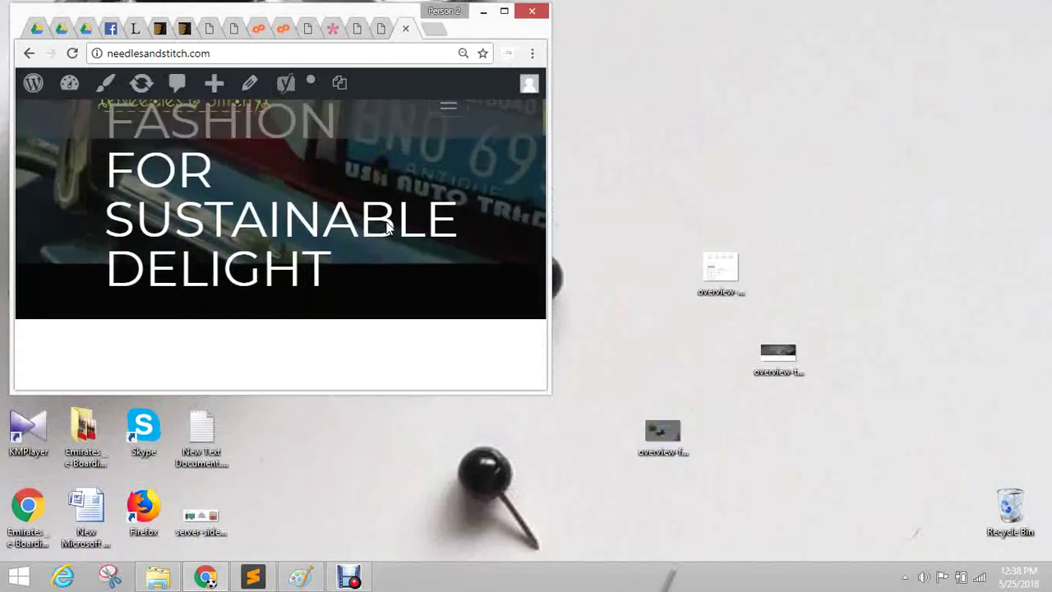
scroll(386, 228, up, 2)
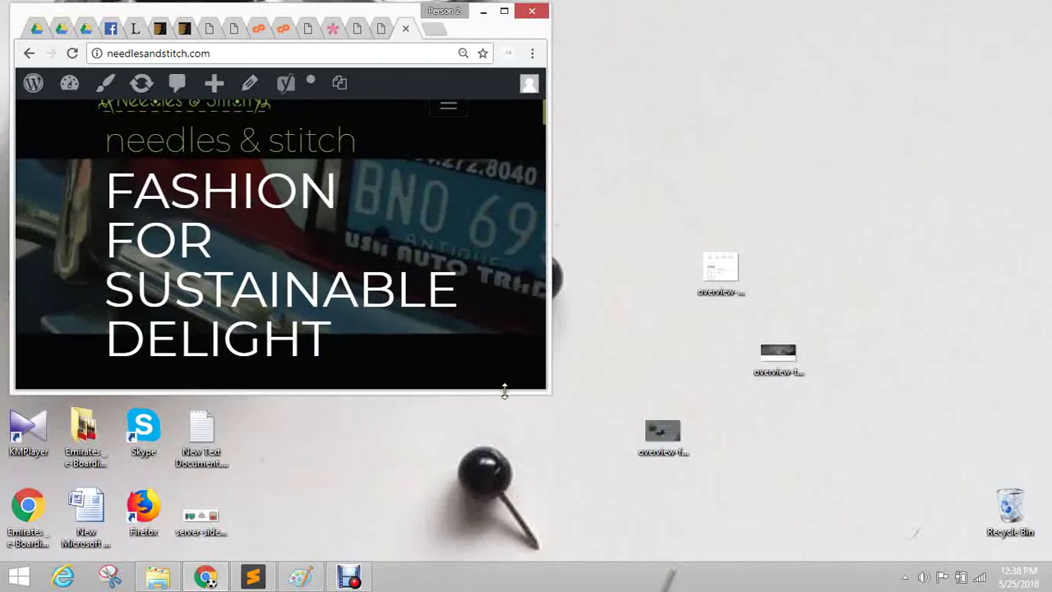
drag(502, 391, 449, 559)
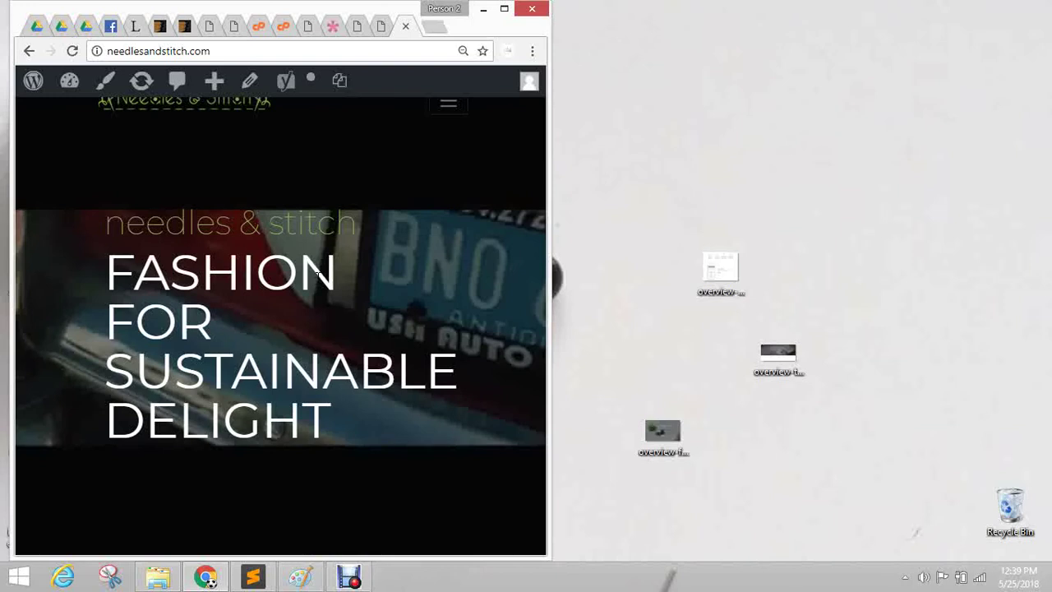
Maximize the browser and switch to the Avada Law page editor tab.
click(504, 8)
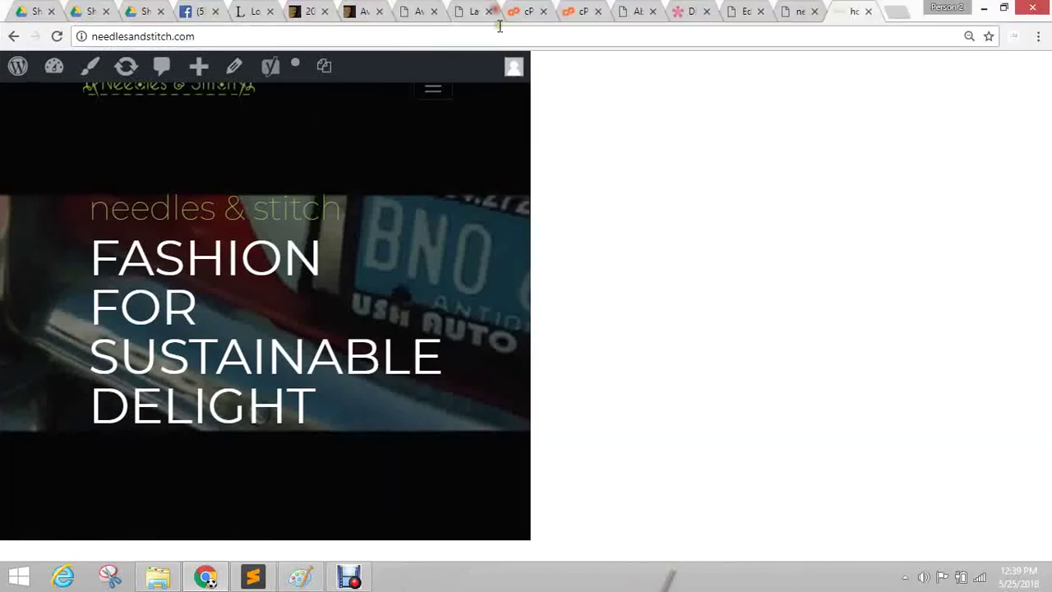
click(638, 9)
click(729, 12)
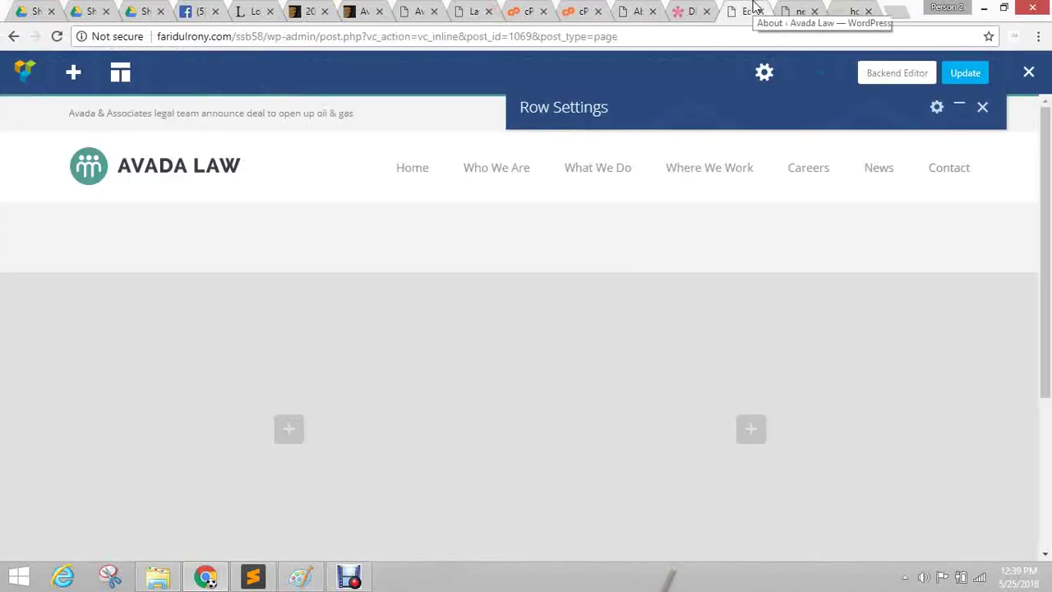
scroll(185, 419, down, 2)
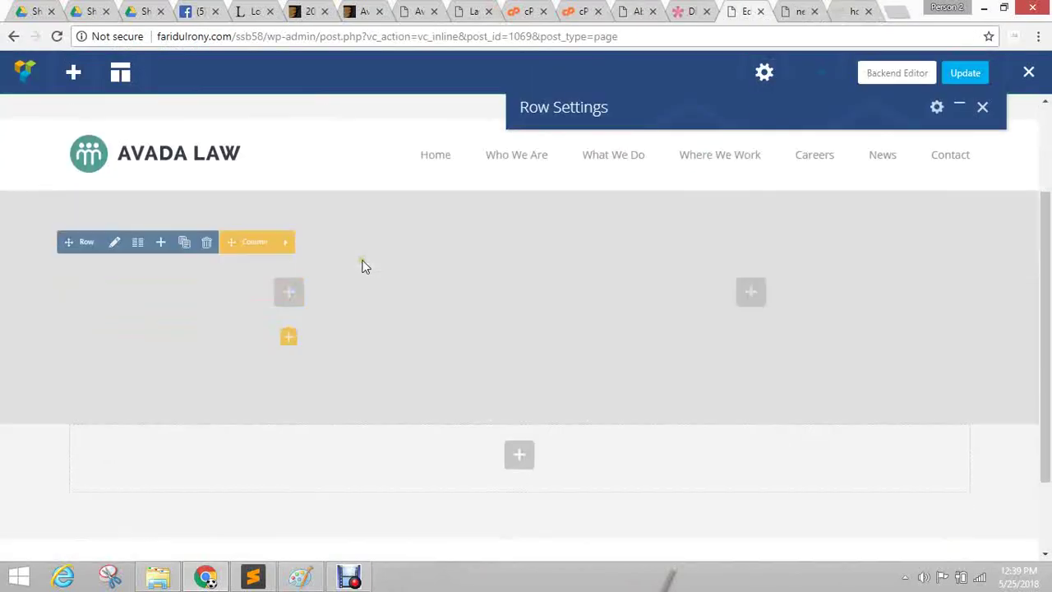
scroll(290, 308, up, 2)
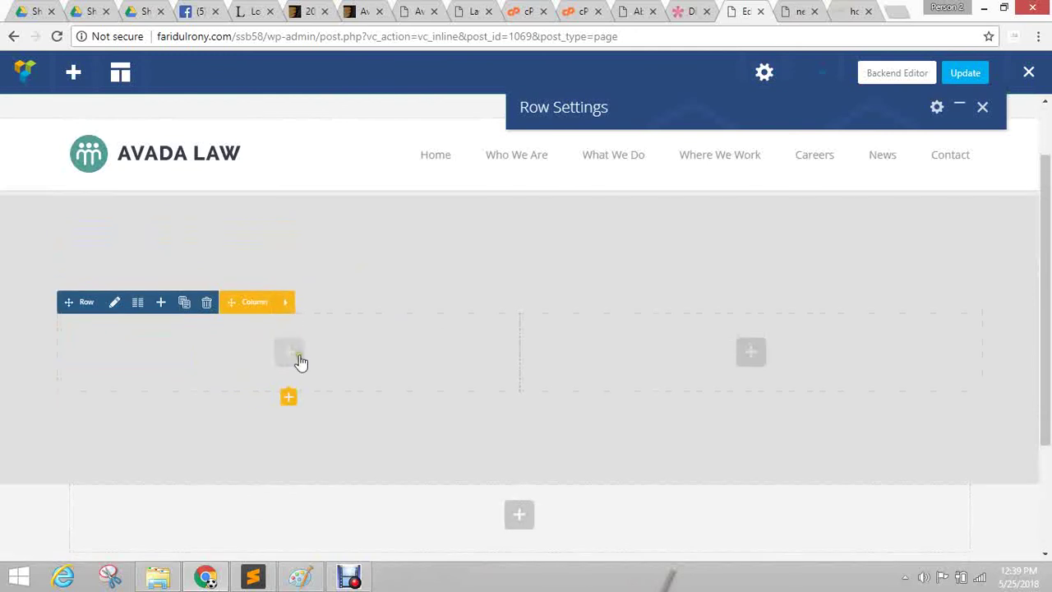
scroll(301, 375, down, 1)
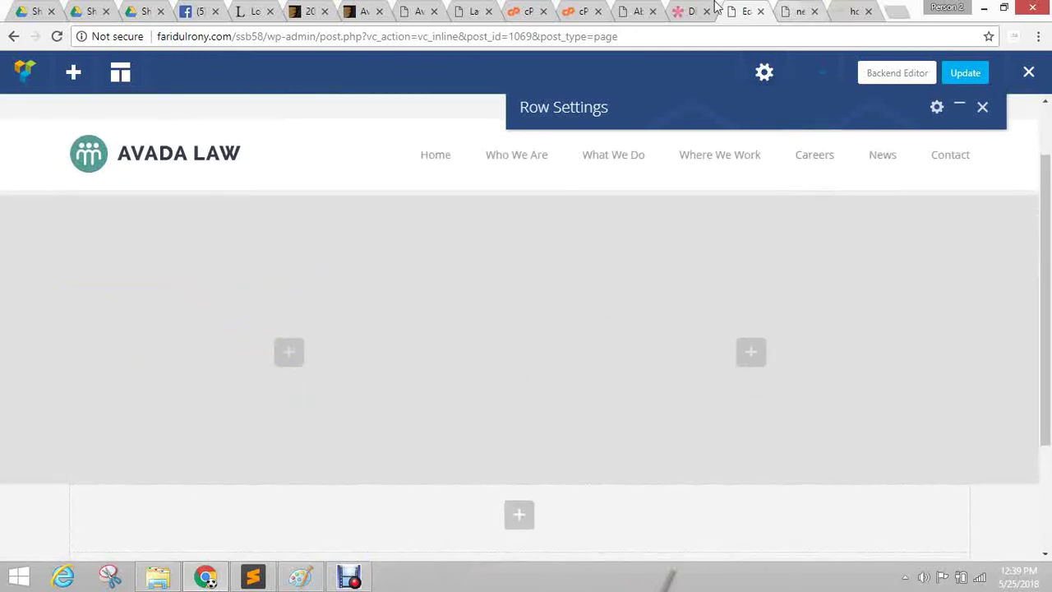
Compare against the Divi reference tab twice, ending back in the page editor.
click(687, 10)
click(746, 11)
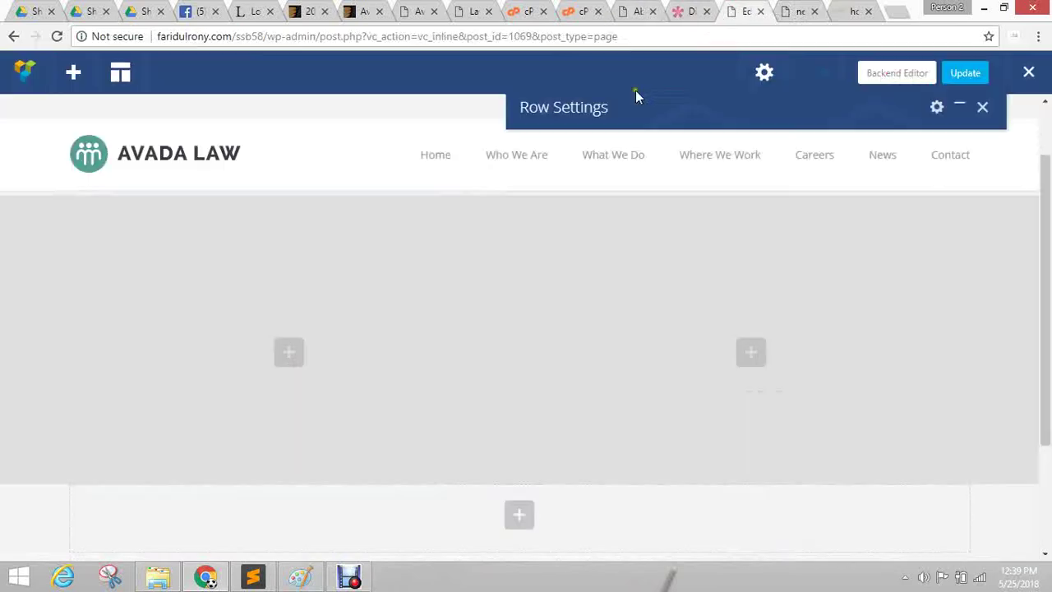
mouse_move(284, 348)
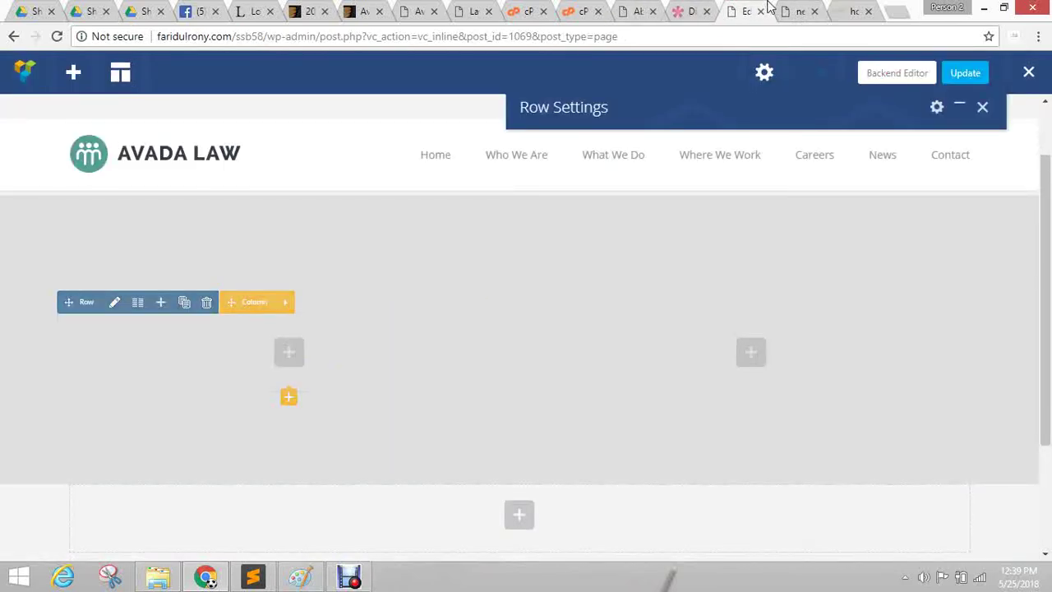
click(689, 10)
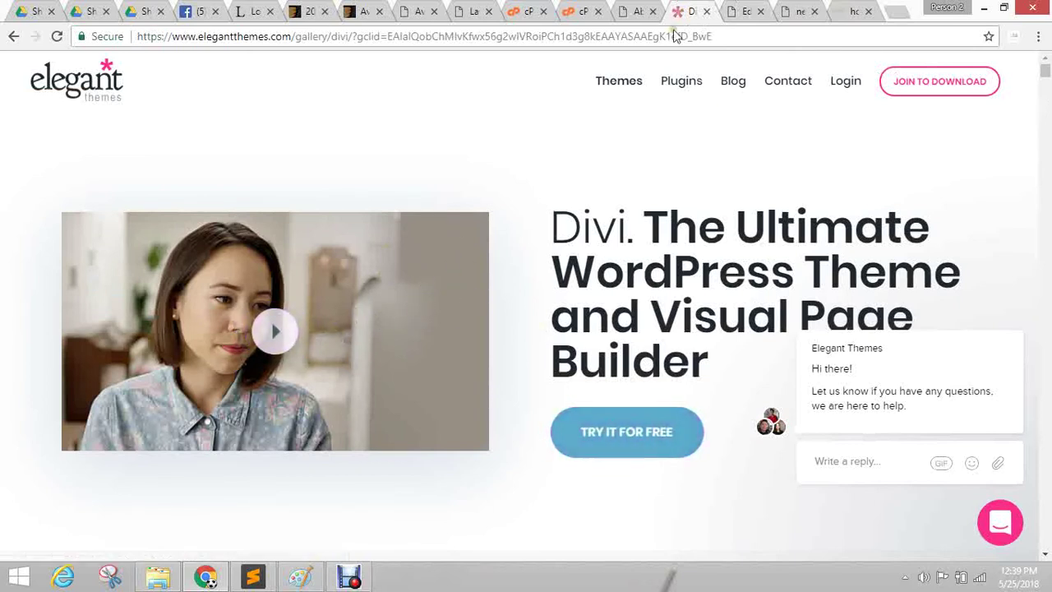
click(742, 11)
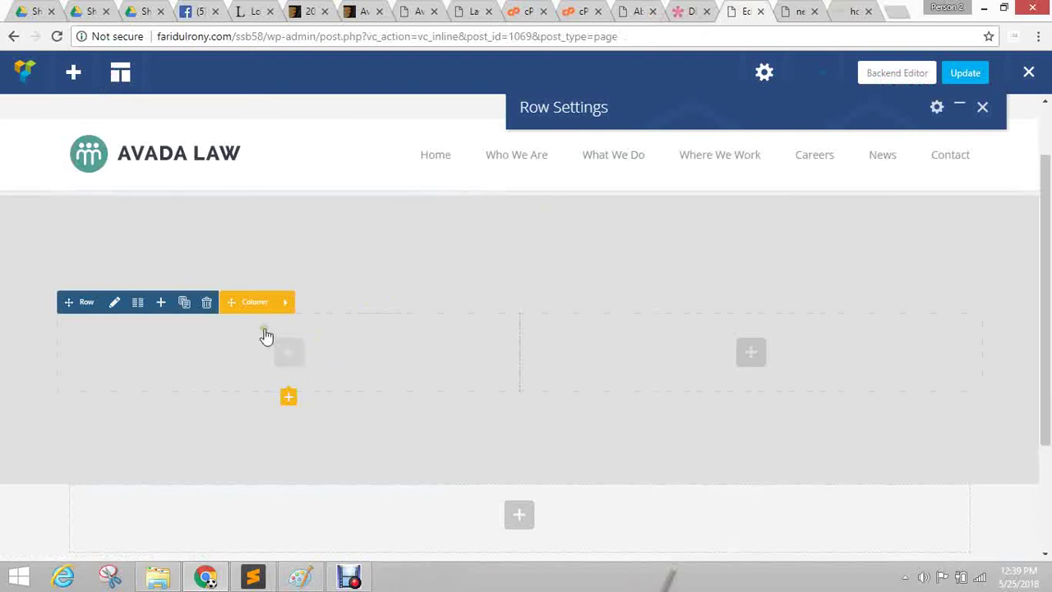
Open the left column's Column Settings and show its Design Options padding, border and background fields.
mouse_move(293, 307)
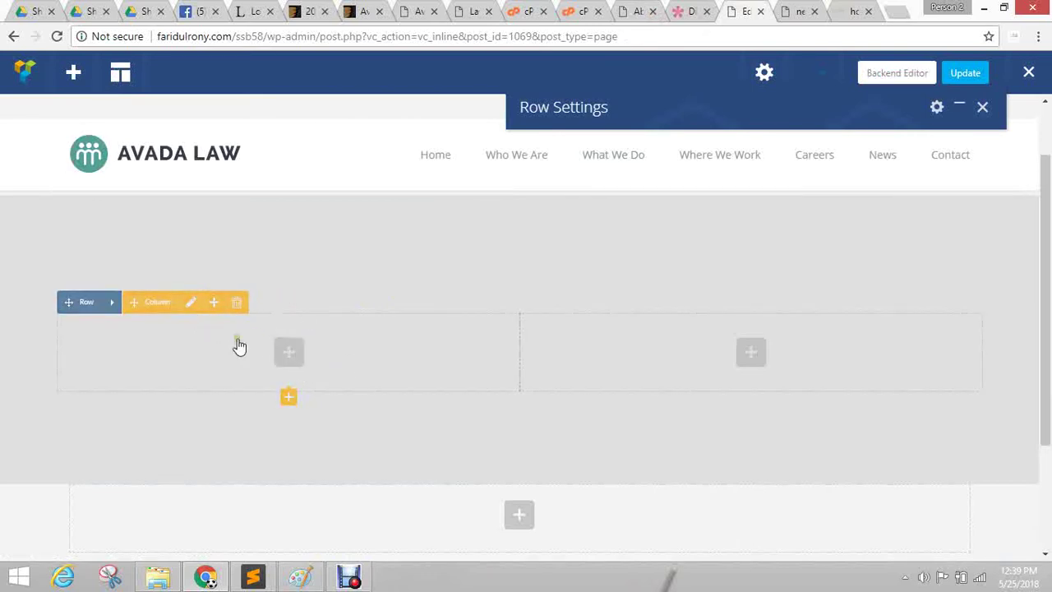
click(108, 306)
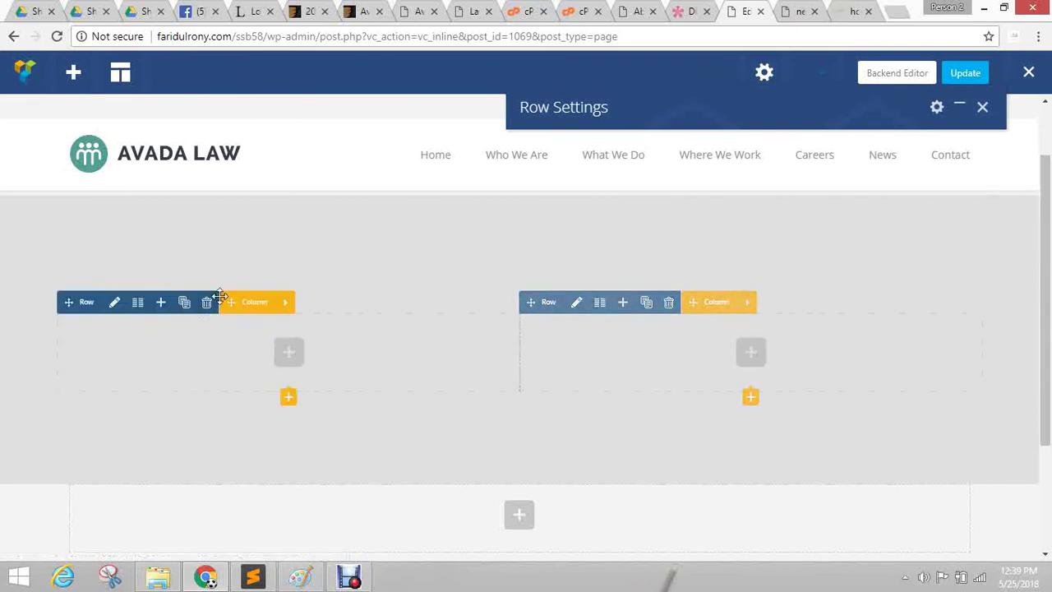
mouse_move(294, 308)
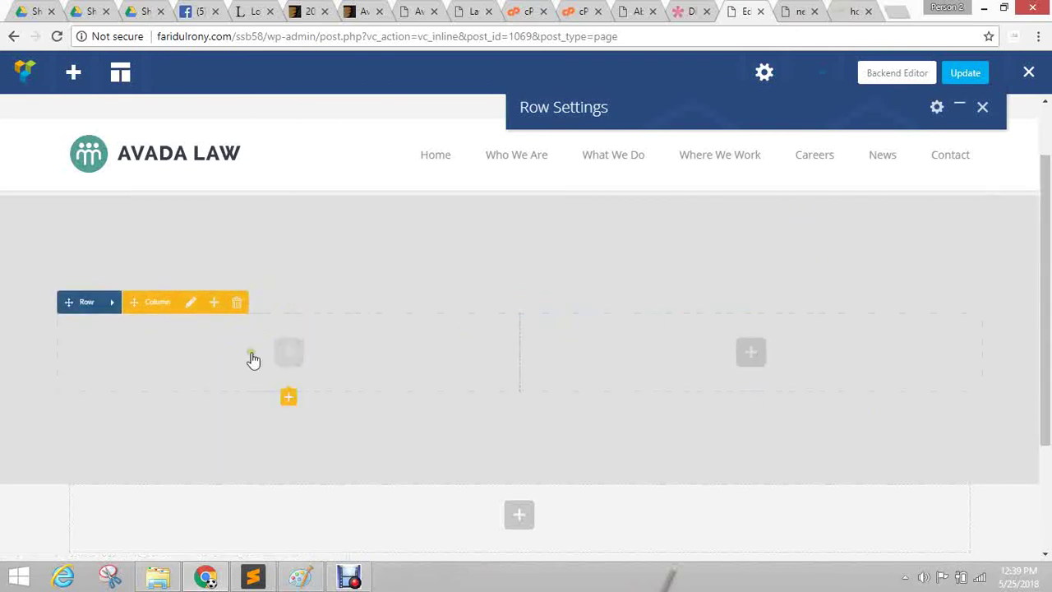
click(190, 304)
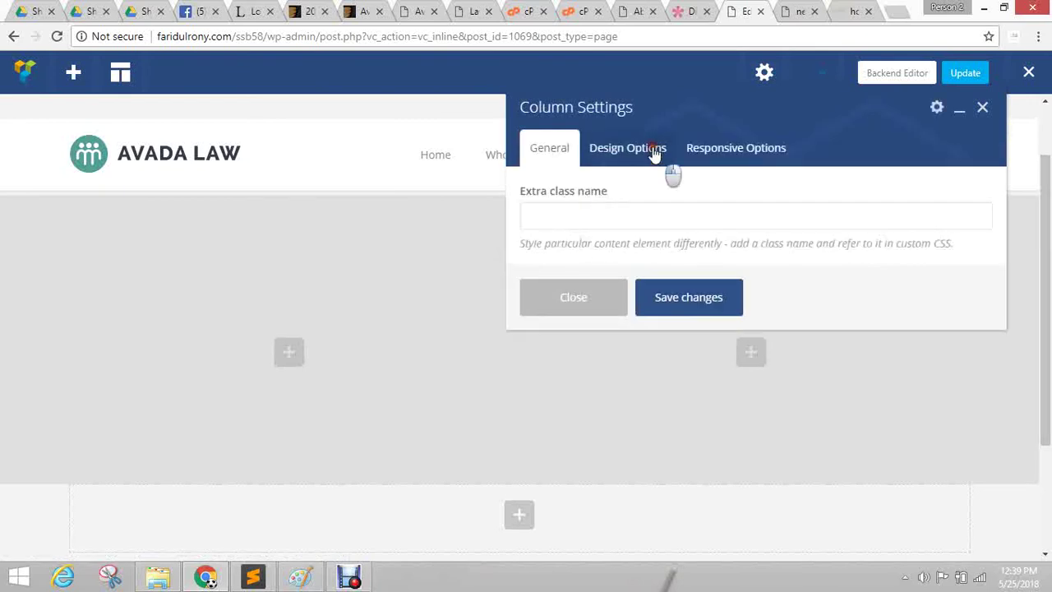
click(656, 156)
click(753, 152)
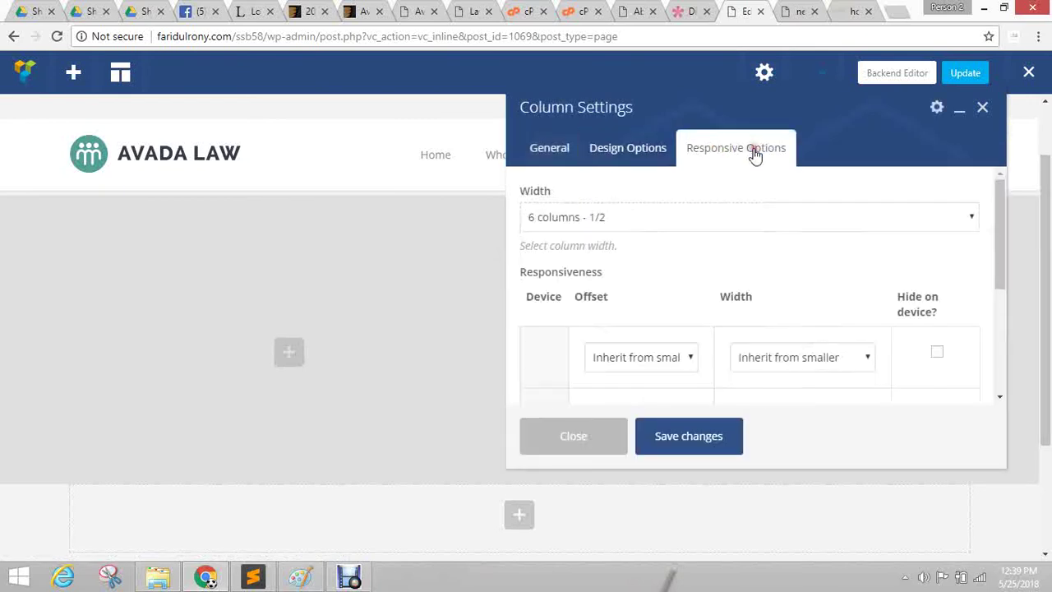
click(662, 157)
scroll(863, 228, down, 2)
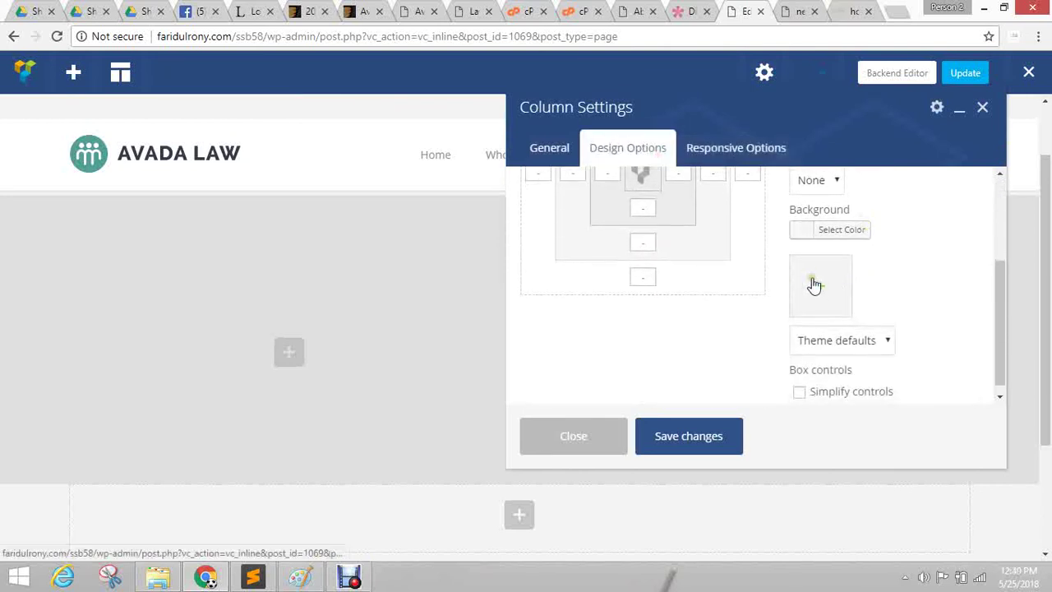
scroll(810, 294, up, 3)
scroll(785, 251, down, 2)
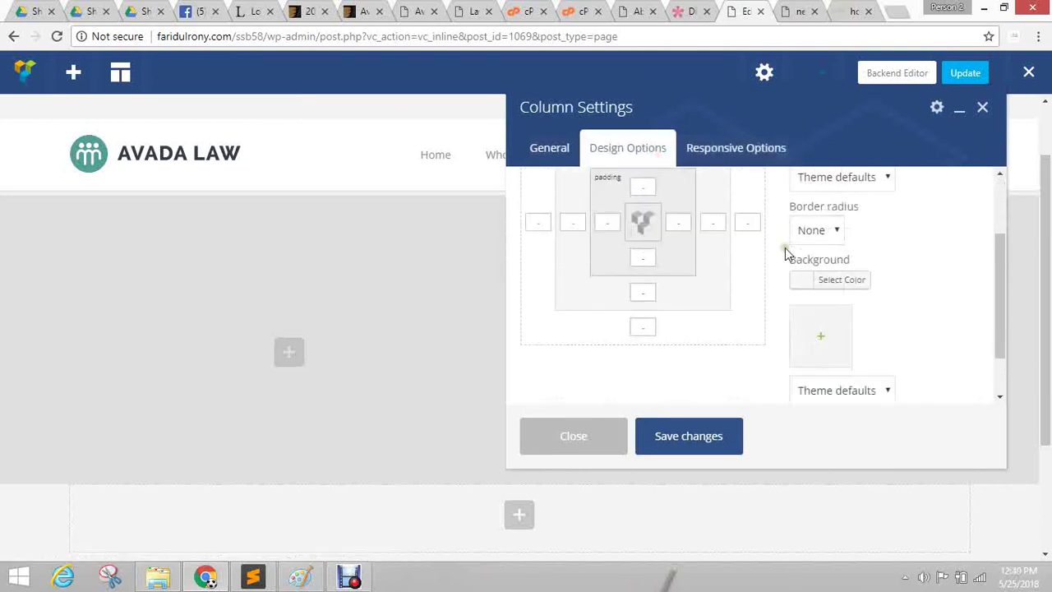
scroll(785, 247, down, 1)
Start a background image for the left column, check the Media Library, then launch the upload file picker.
click(822, 284)
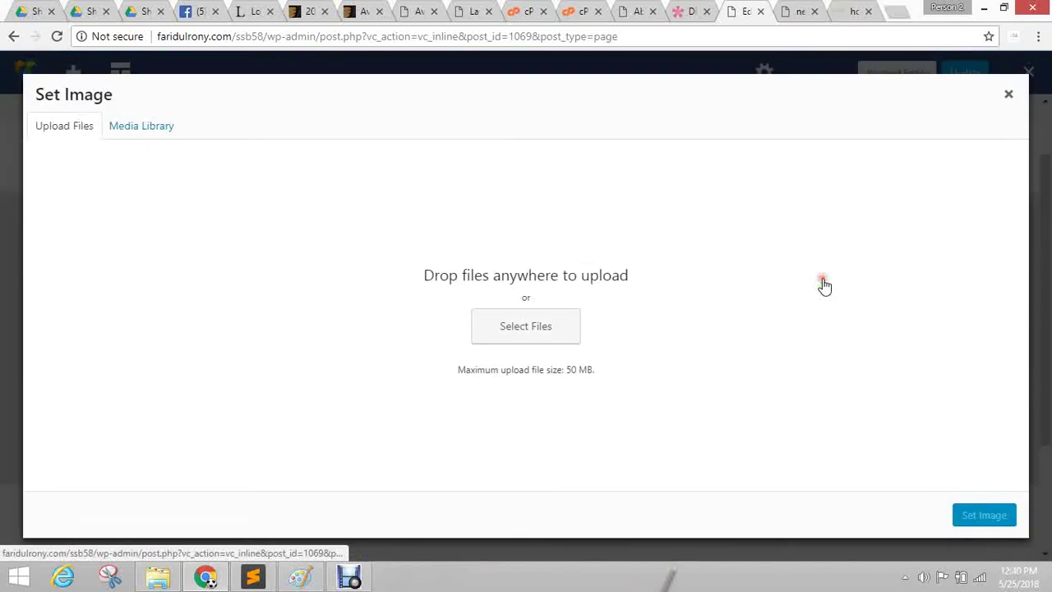
click(124, 128)
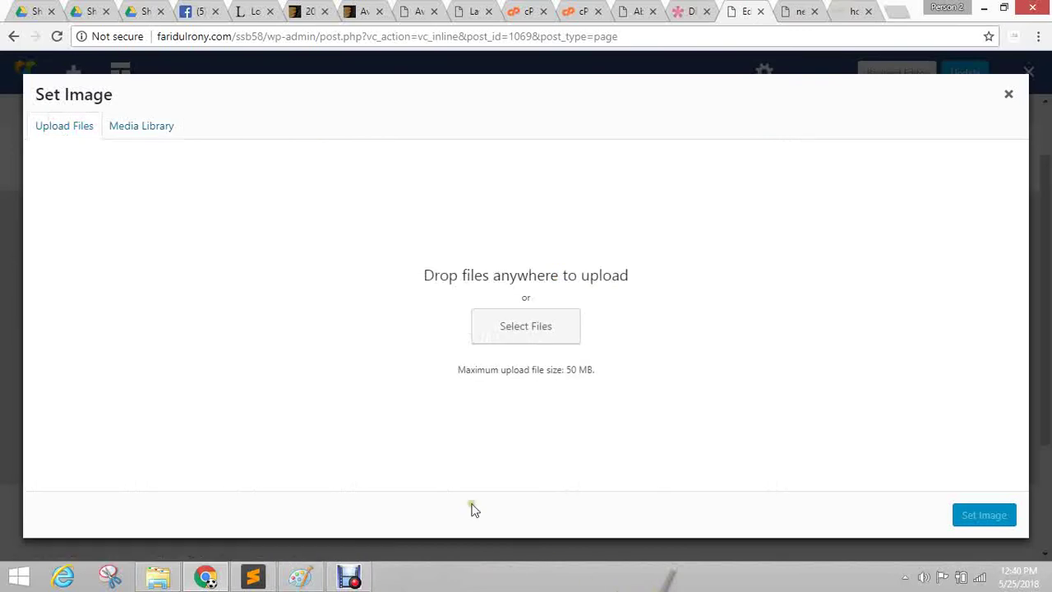
click(512, 329)
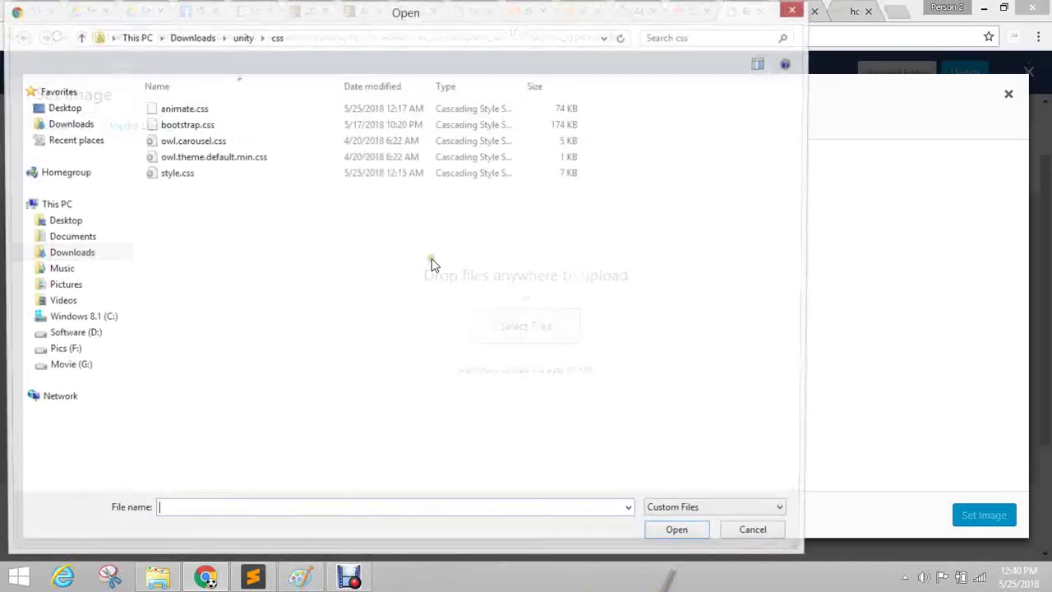
Upload 1.jpg, overview-footer.jpg, overview-top.gif and overview-middle.gif from the Desktop.
click(58, 108)
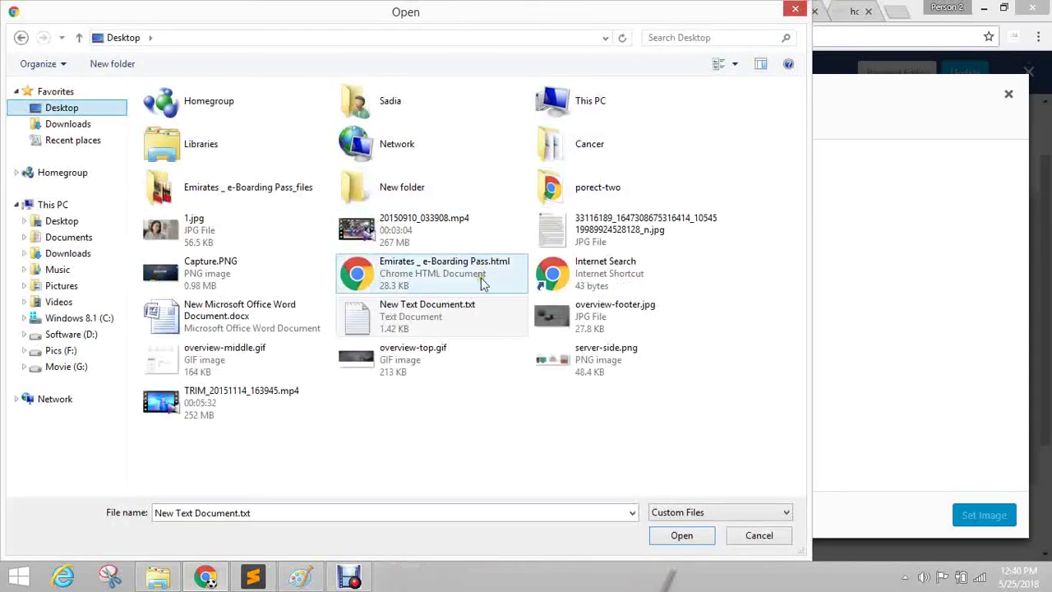
click(207, 232)
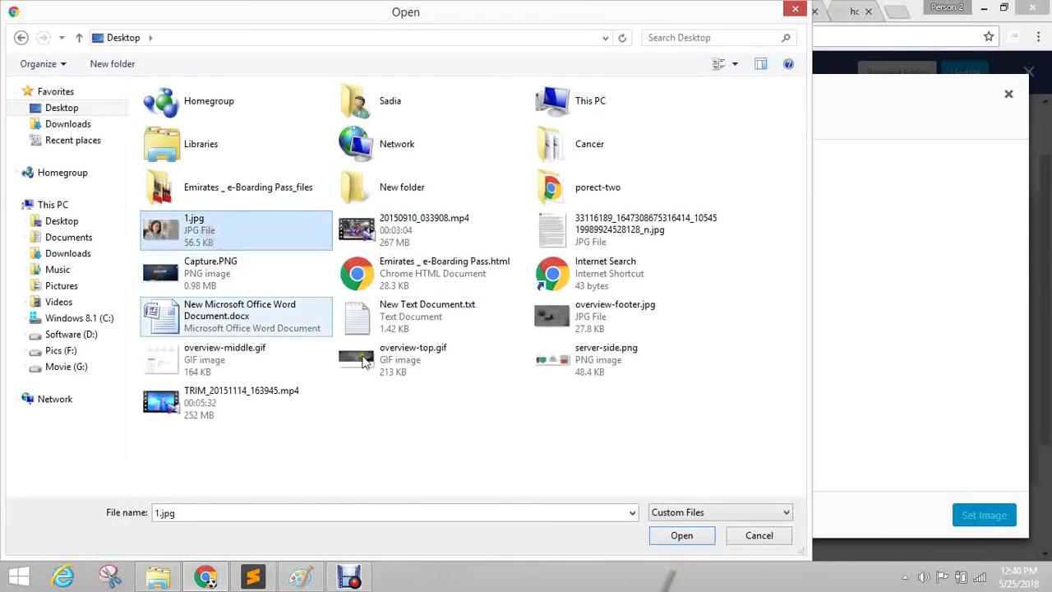
ctrl+click(592, 316)
ctrl+click(400, 377)
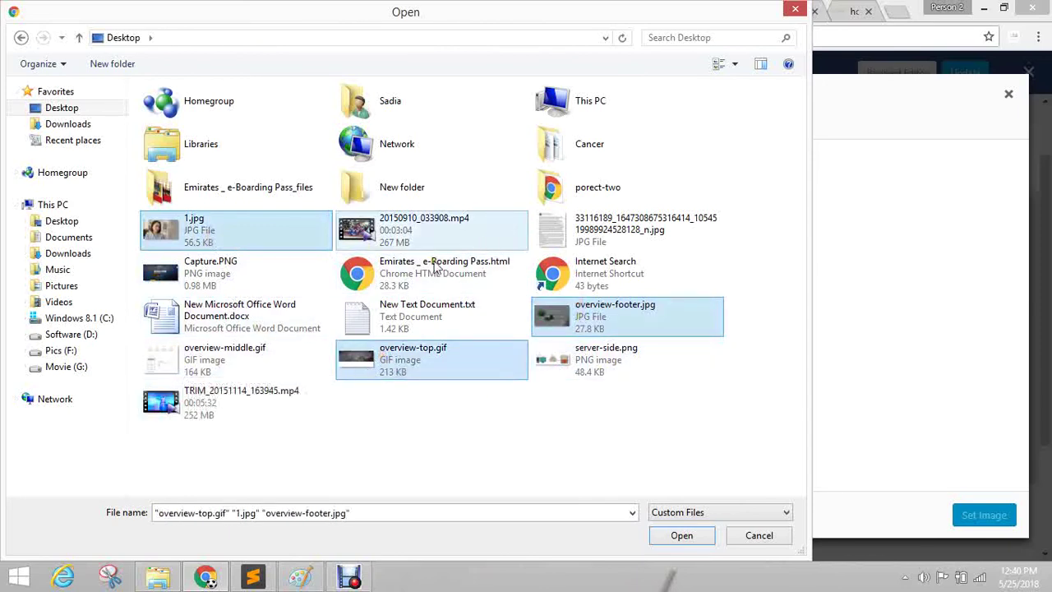
ctrl+click(212, 354)
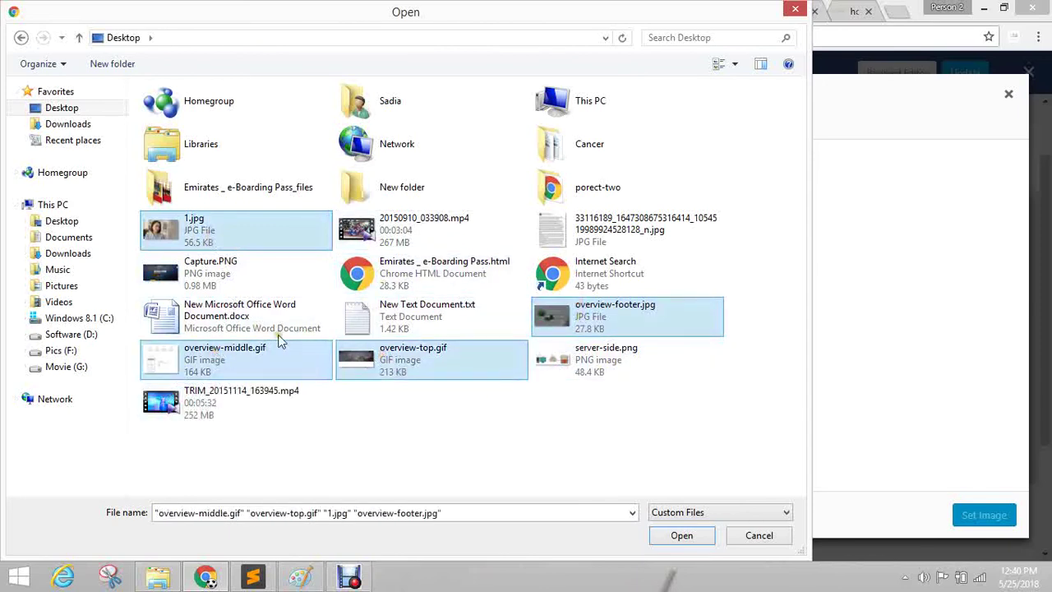
drag(229, 240, 293, 393)
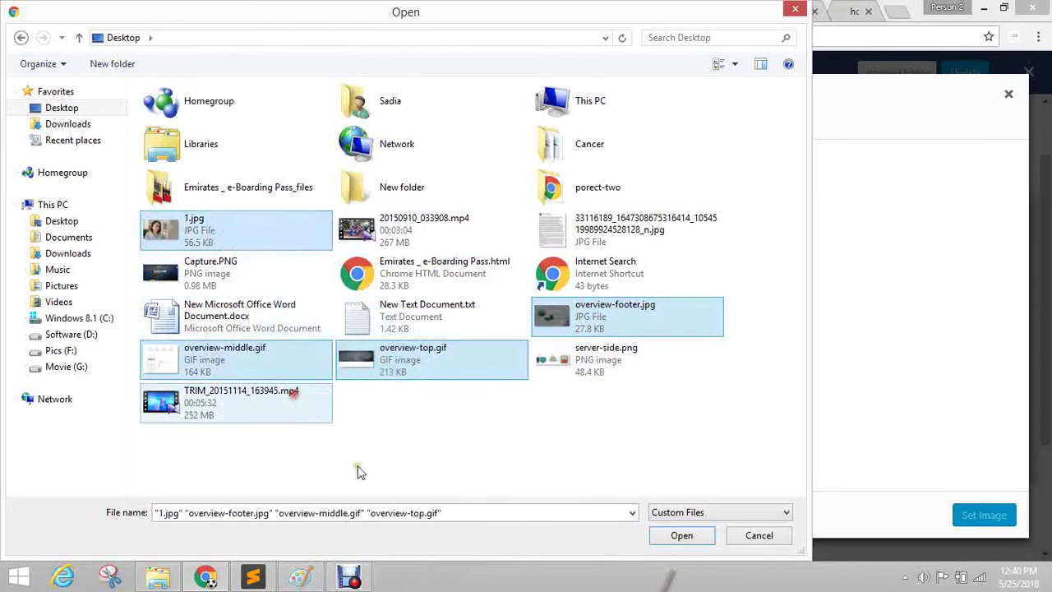
click(669, 536)
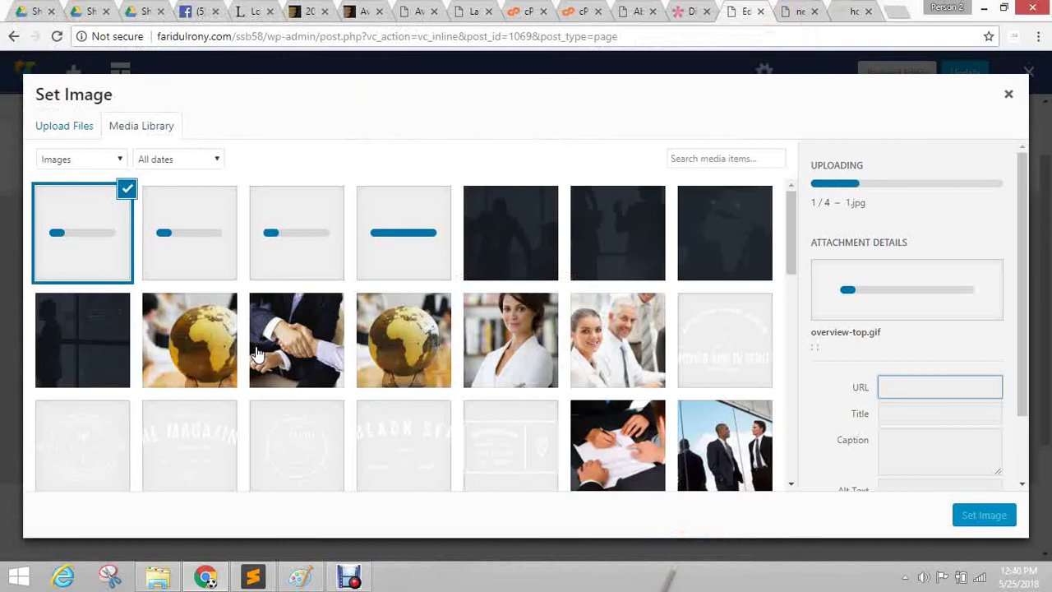
Close the media window after uploading, then set 1.jpg as the left column's background image.
click(73, 130)
click(138, 124)
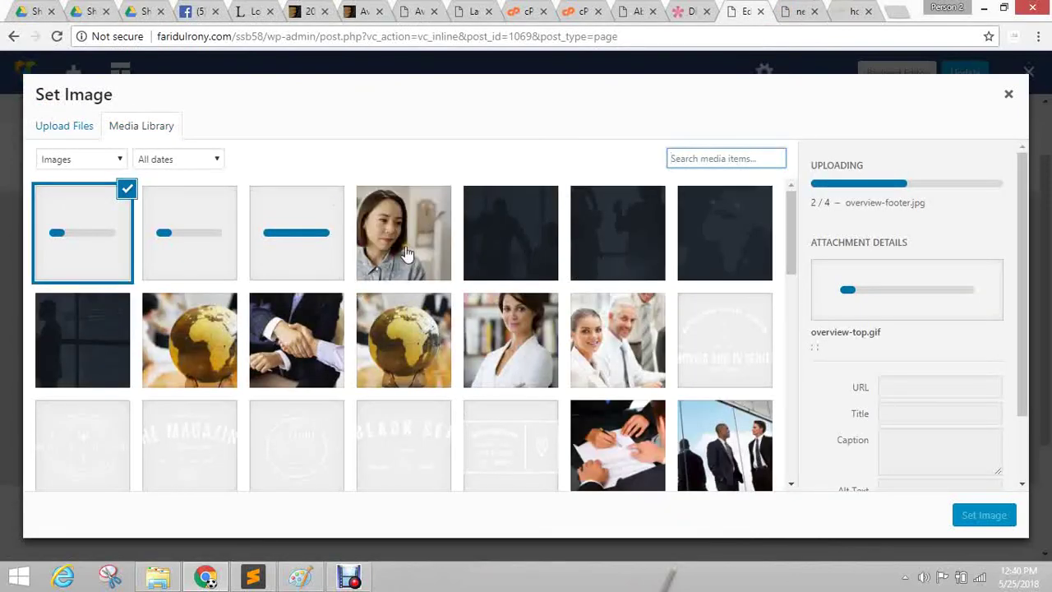
click(1009, 96)
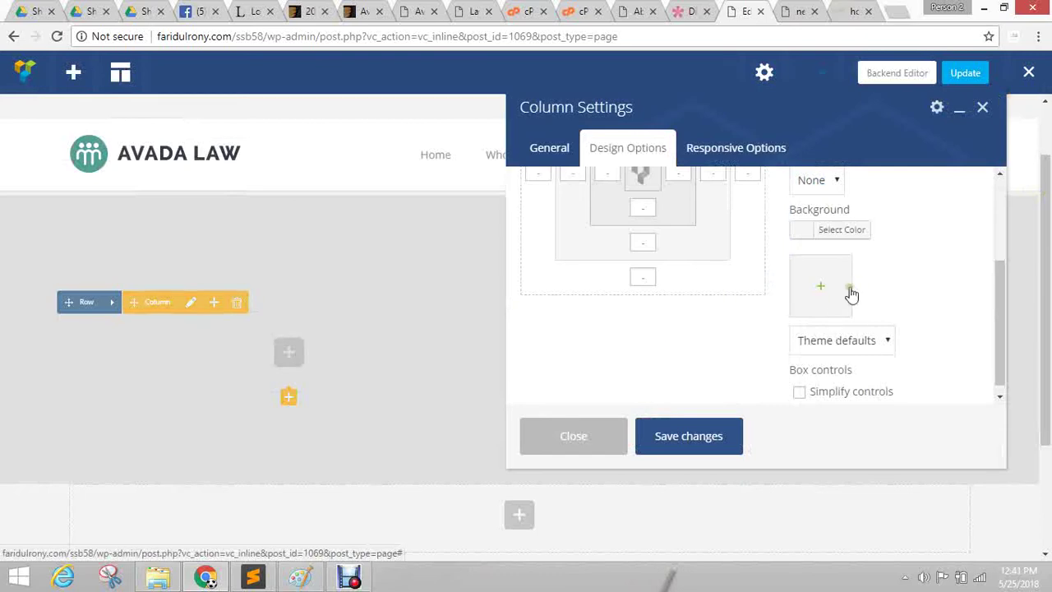
click(826, 290)
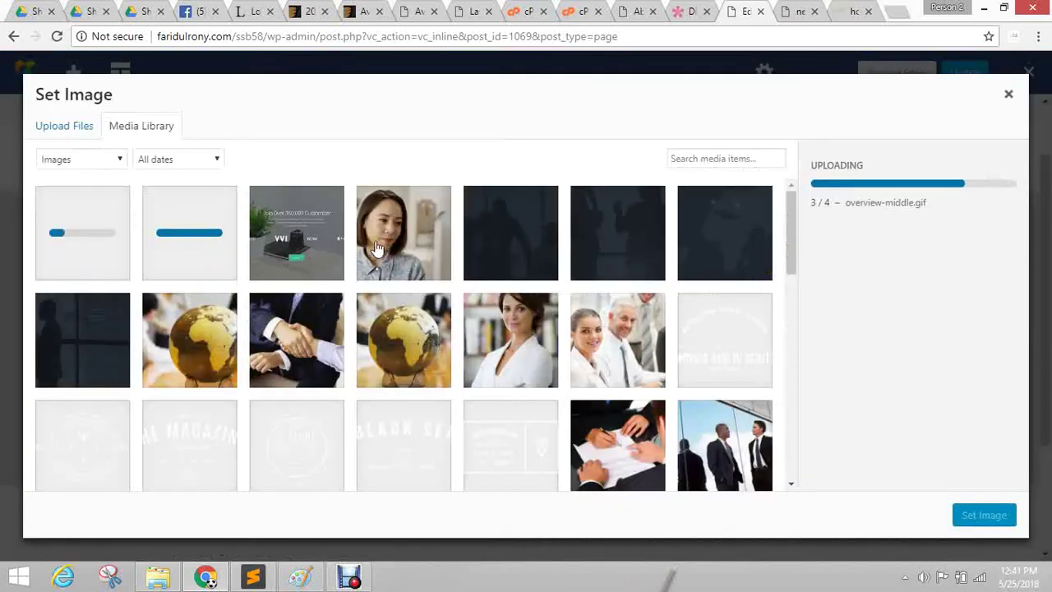
click(400, 262)
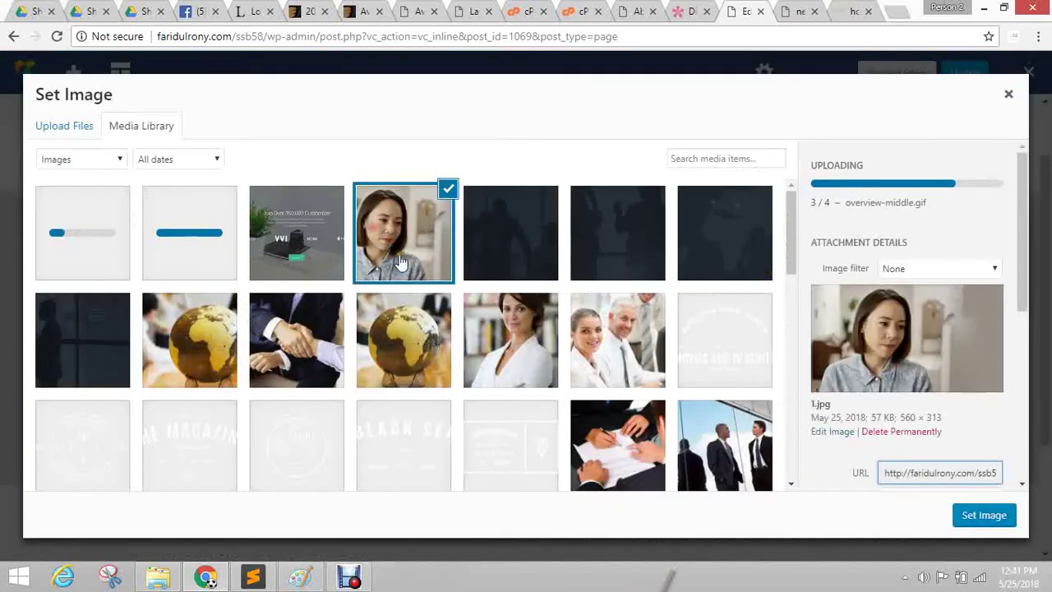
click(978, 514)
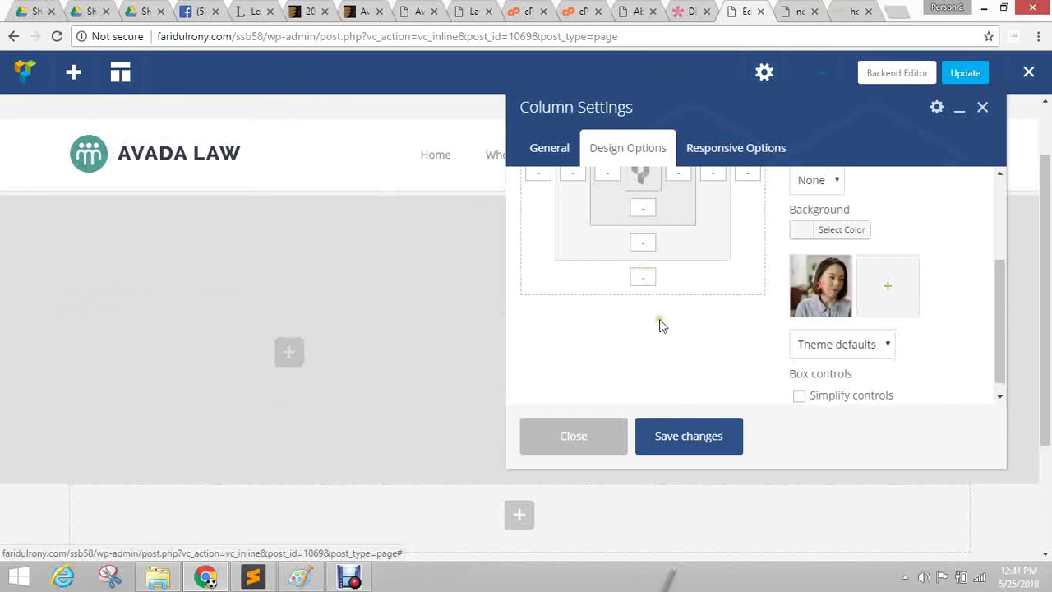
Save the column, set the 1.jpg background size to Cover, and save again.
click(698, 436)
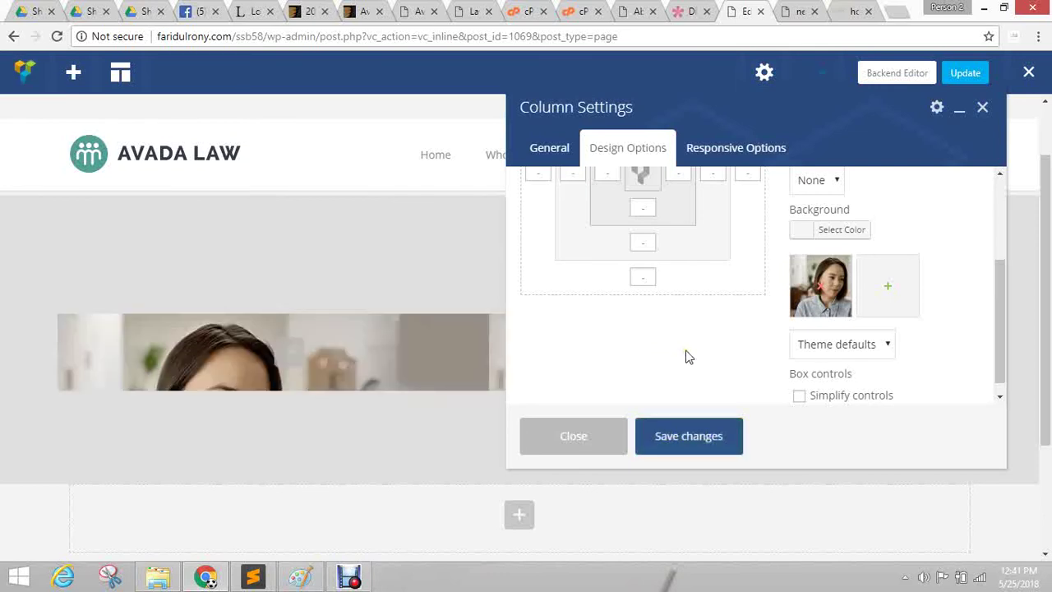
mouse_move(270, 336)
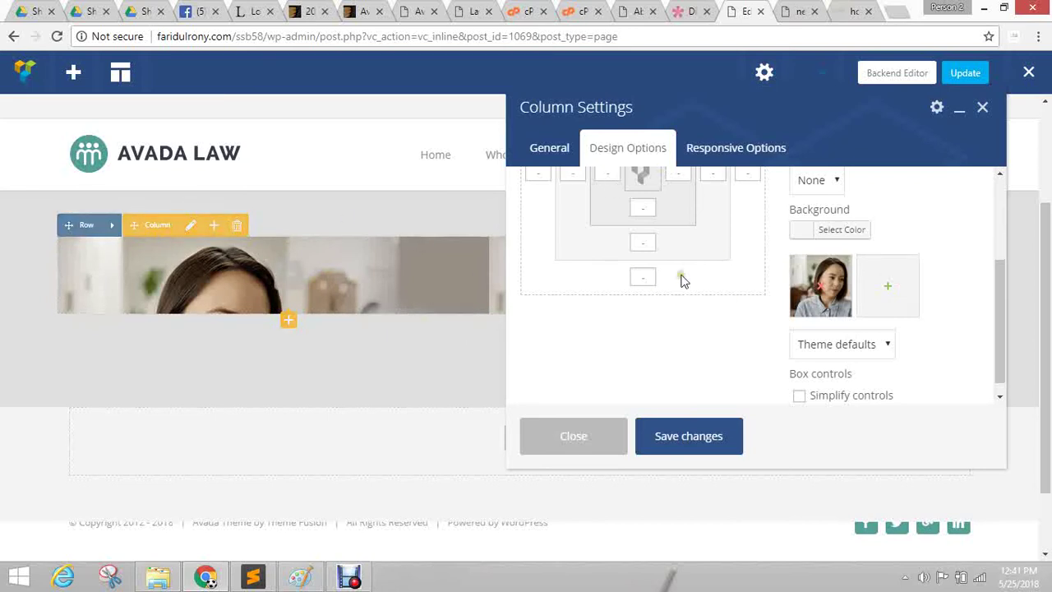
scroll(672, 342, up, 2)
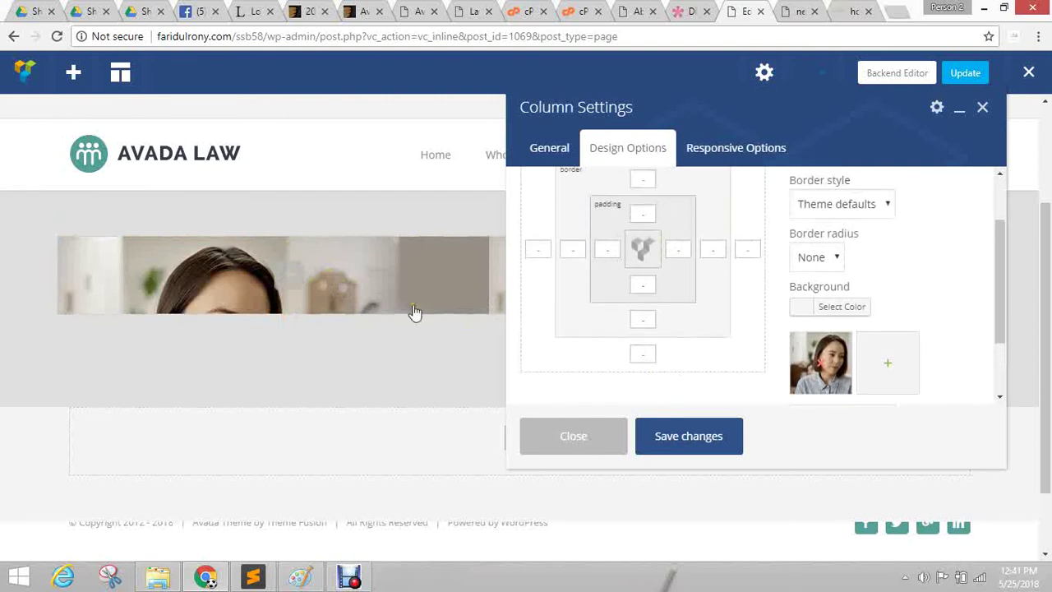
scroll(718, 305, down, 2)
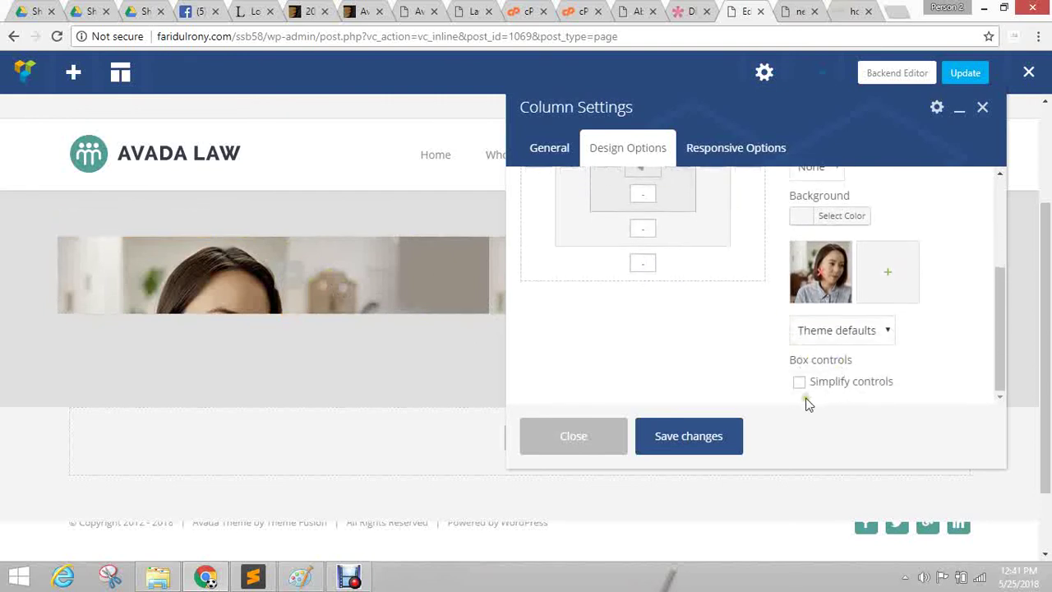
click(838, 330)
click(845, 374)
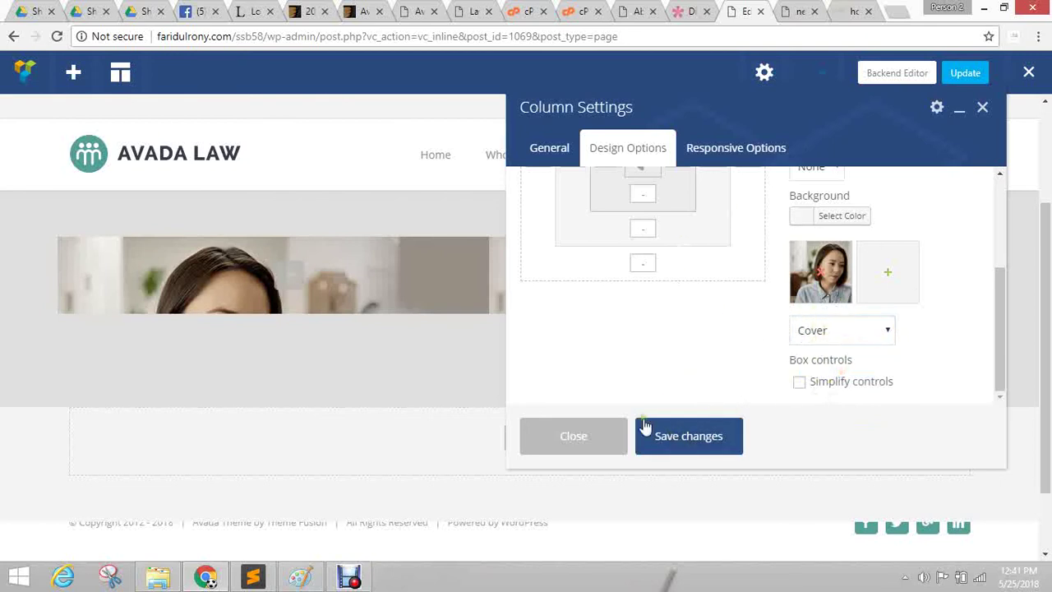
click(686, 435)
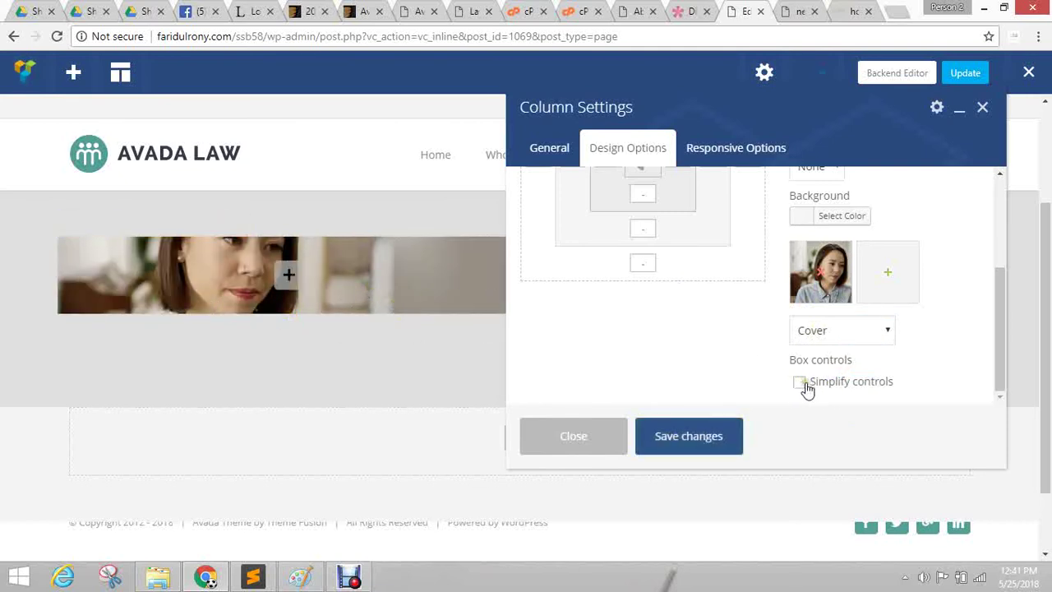
scroll(688, 336, up, 3)
Set the column's top and bottom padding to 100px and save.
scroll(575, 308, down, 2)
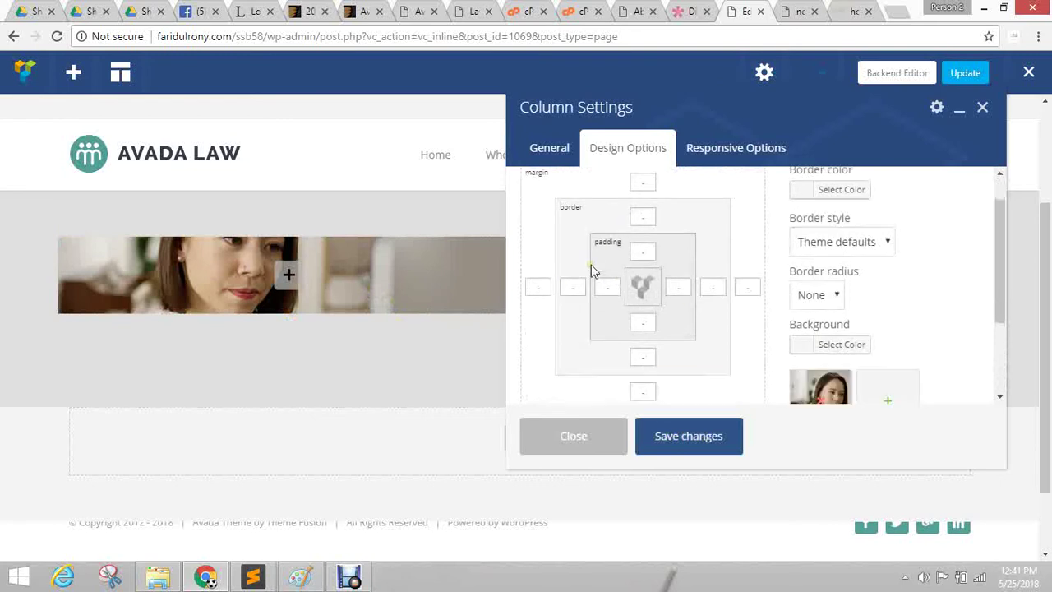
click(648, 212)
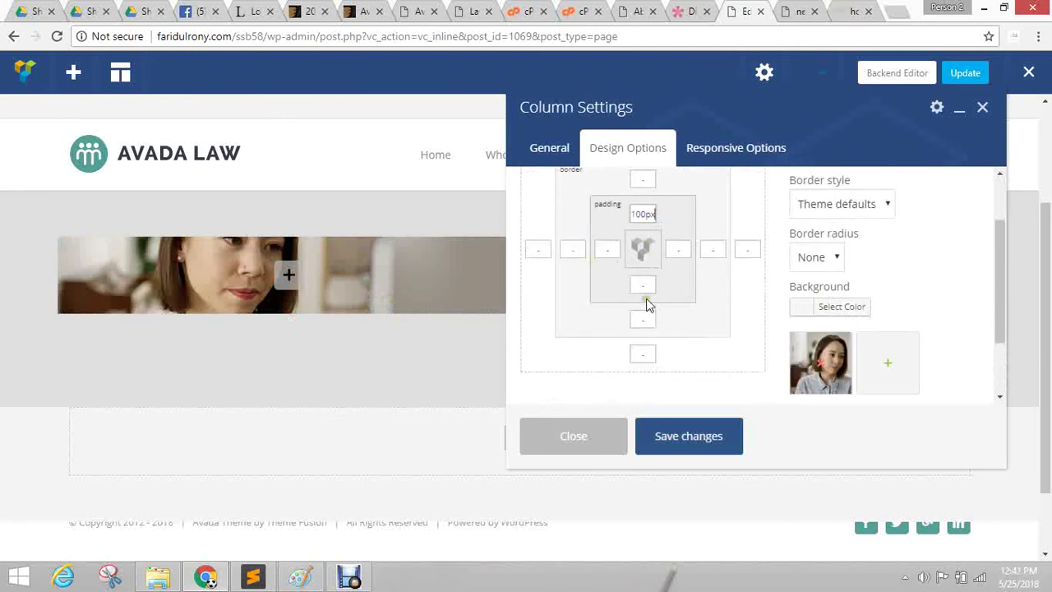
click(648, 285)
click(688, 444)
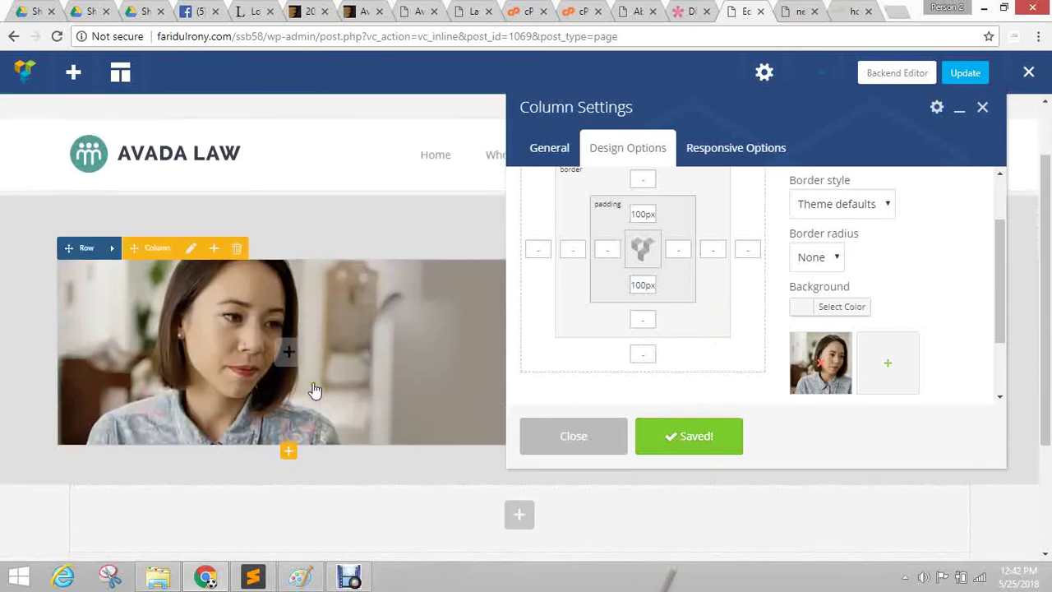
Set the column's bottom, right and left margins to 0 and save.
scroll(896, 255, down, 2)
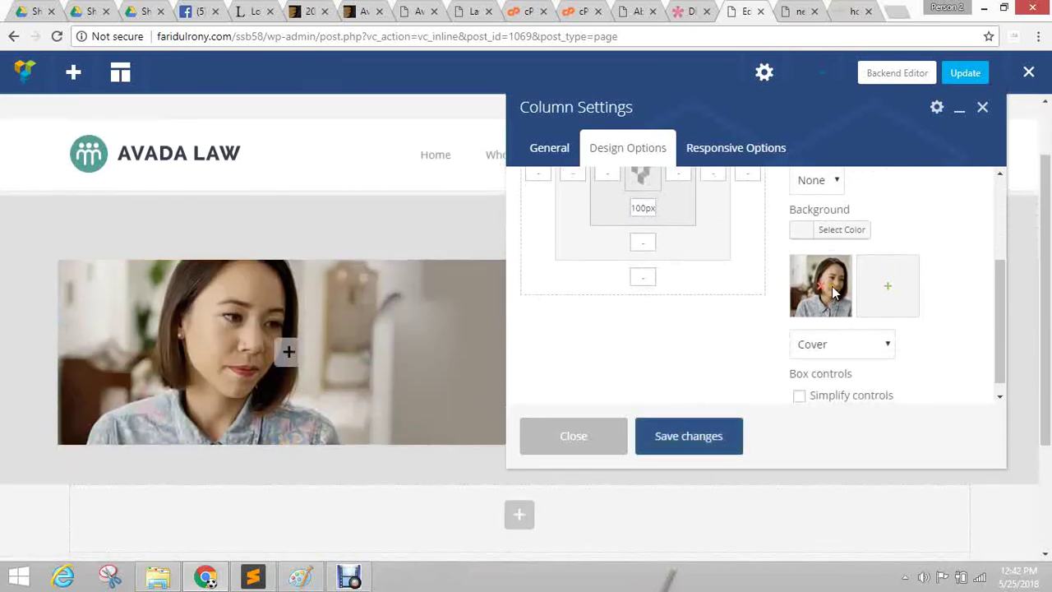
scroll(785, 293, up, 3)
scroll(696, 261, down, 3)
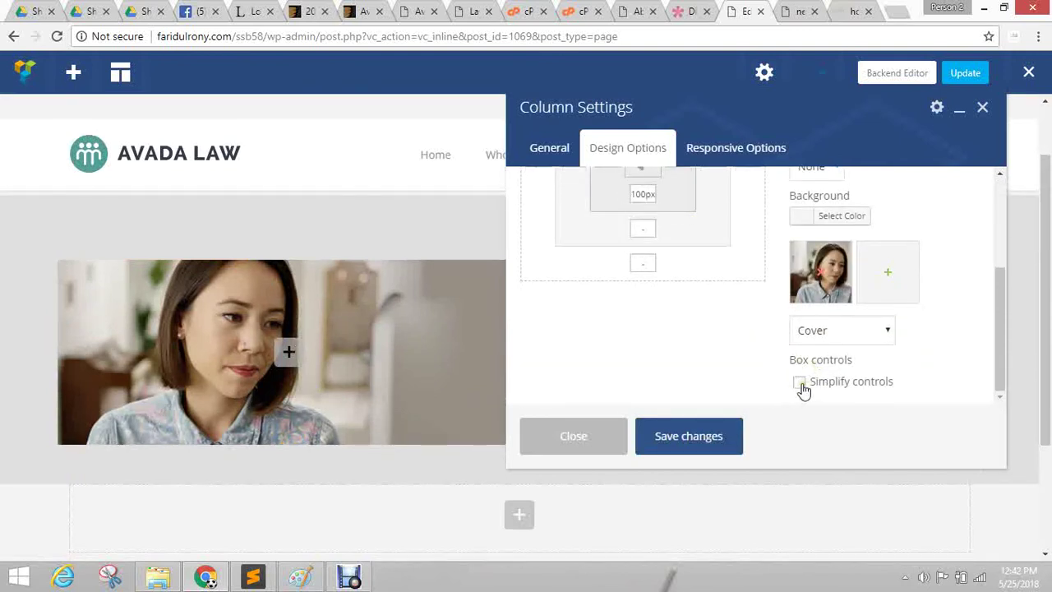
scroll(707, 329, up, 3)
click(637, 218)
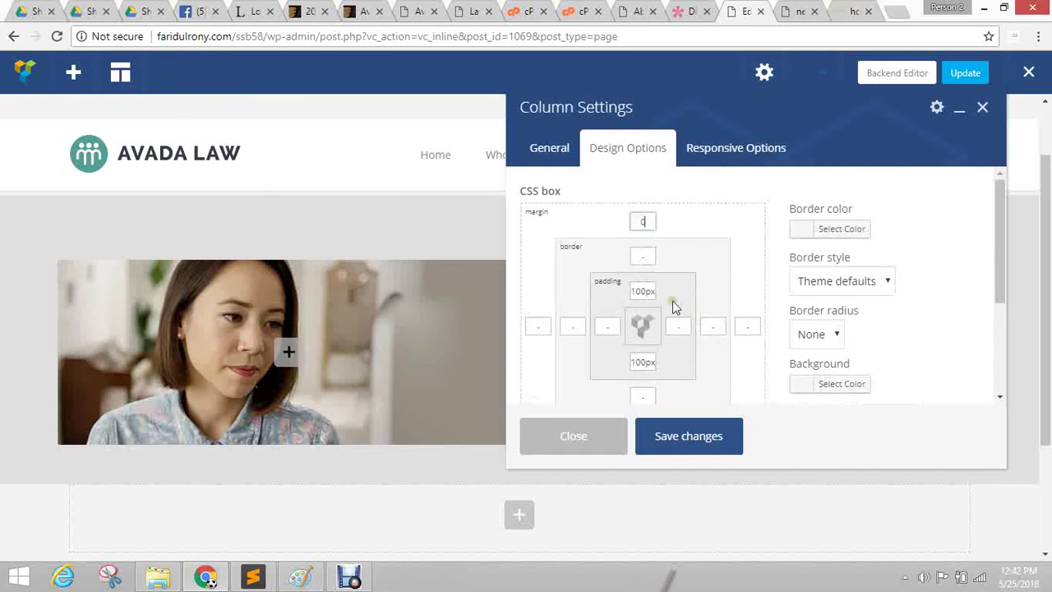
scroll(697, 262, down, 2)
click(642, 353)
text(0)
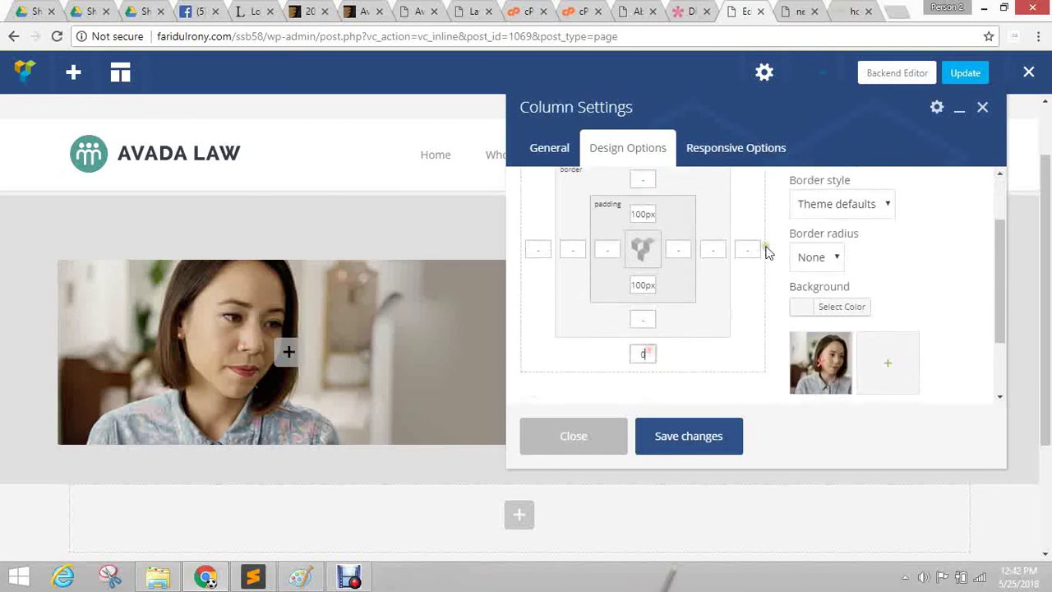
click(761, 250)
scroll(686, 308, up, 2)
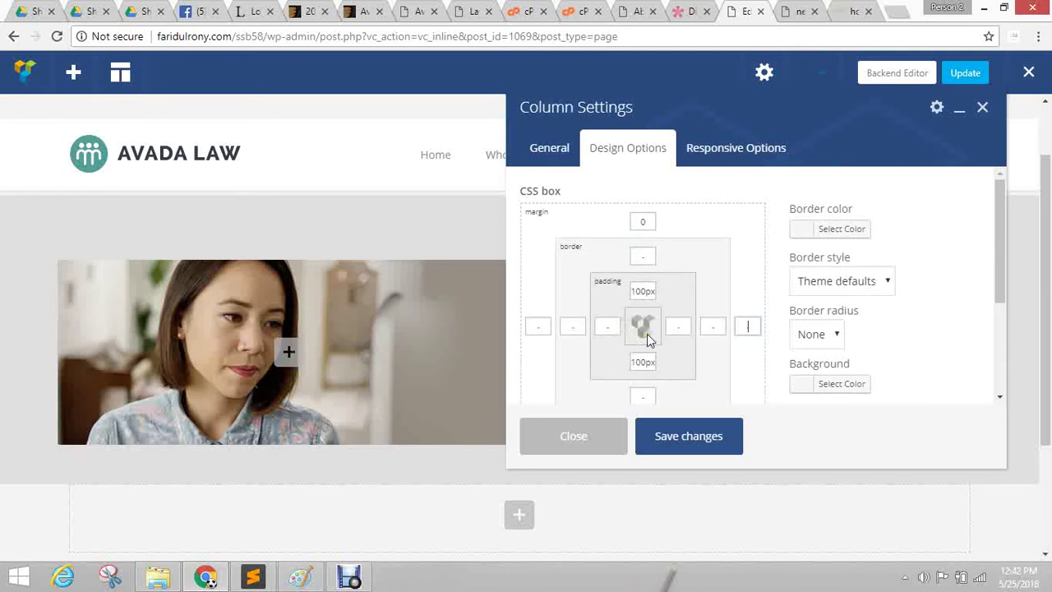
text(0)
click(537, 328)
text(0)
click(686, 440)
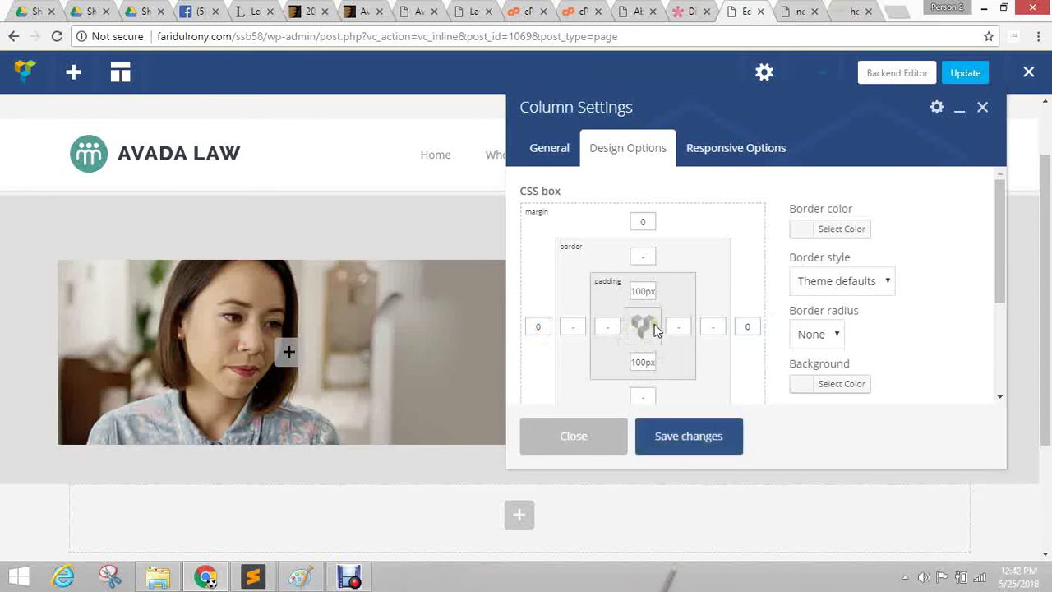
Turn on Simplify controls and enter 50px as the single margin value.
scroll(692, 298, down, 1)
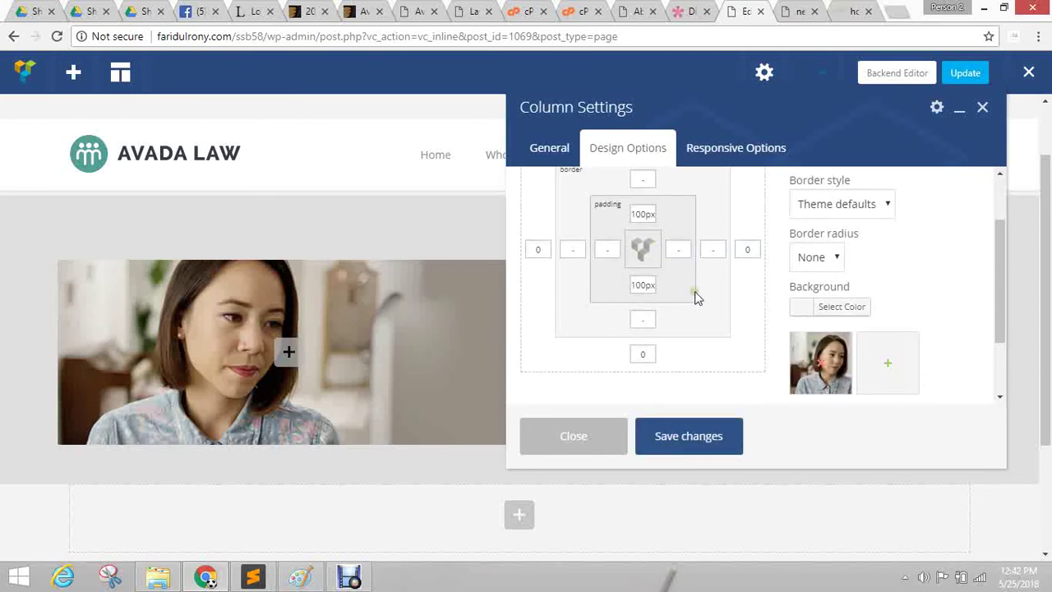
scroll(715, 298, down, 1)
scroll(724, 299, up, 2)
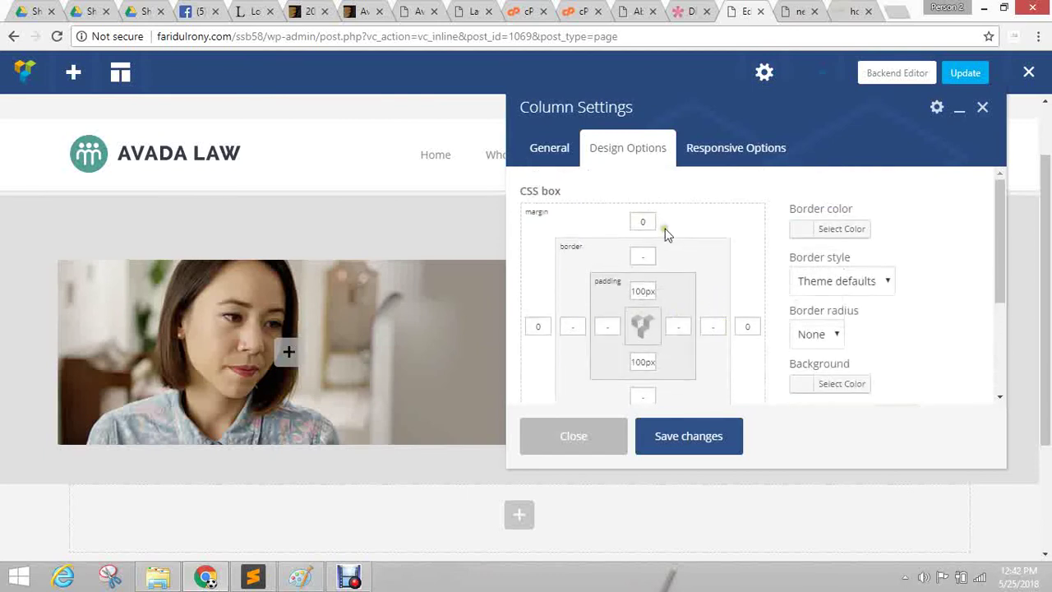
scroll(747, 342, down, 2)
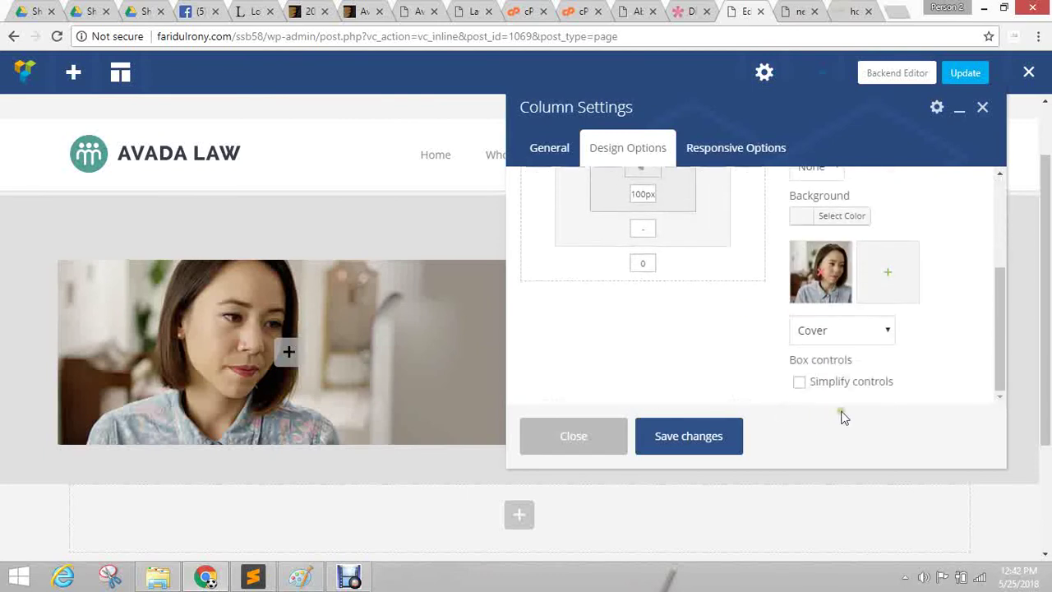
click(802, 383)
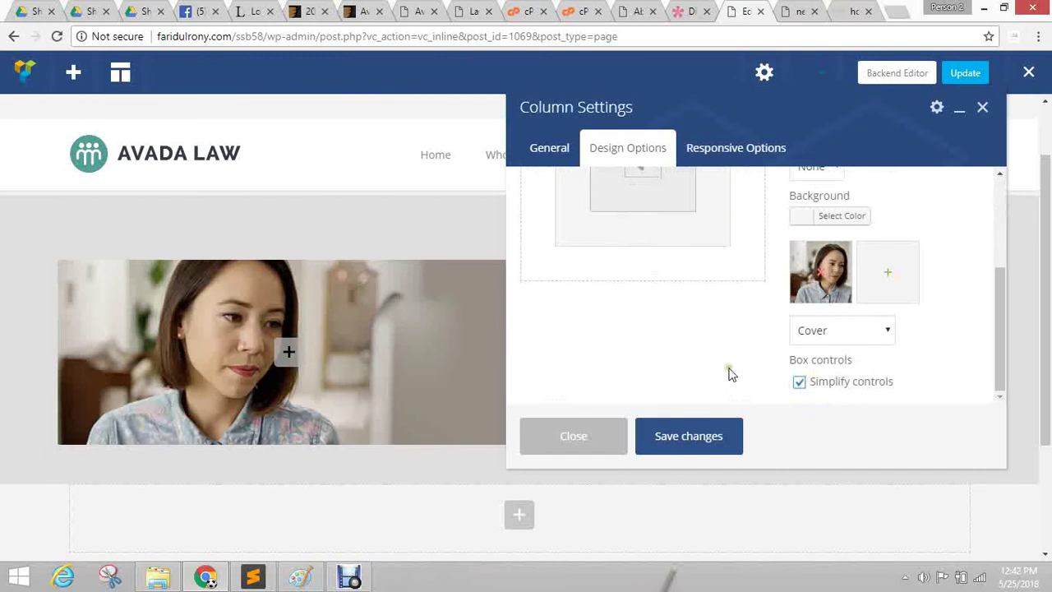
scroll(716, 353, up, 2)
double_click(539, 213)
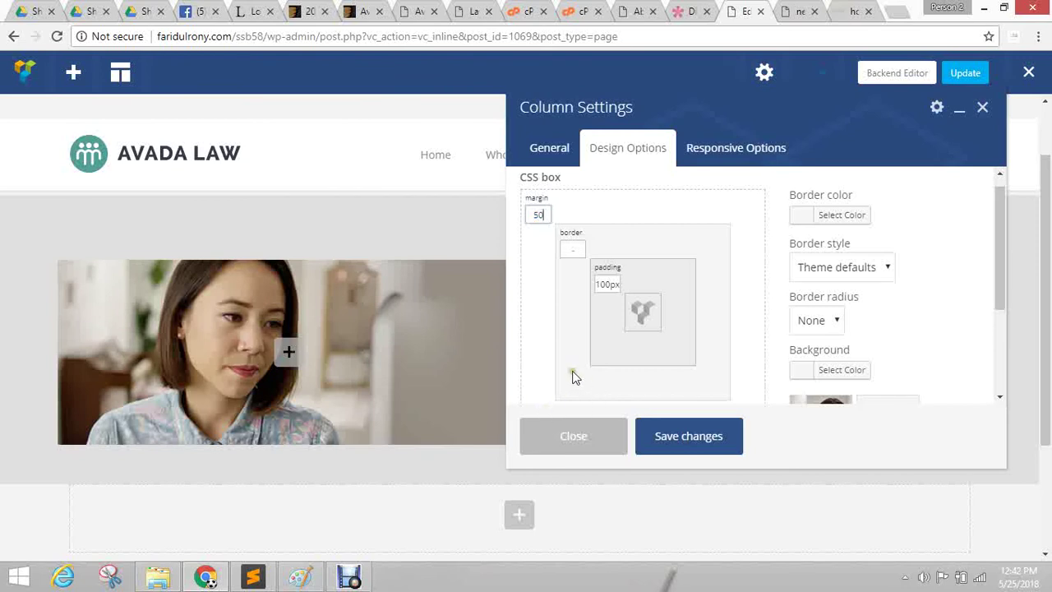
text(50px)
click(568, 213)
Toggle Simplify controls off, on, and off again to show per-side spacing values.
scroll(716, 252, down, 2)
click(800, 382)
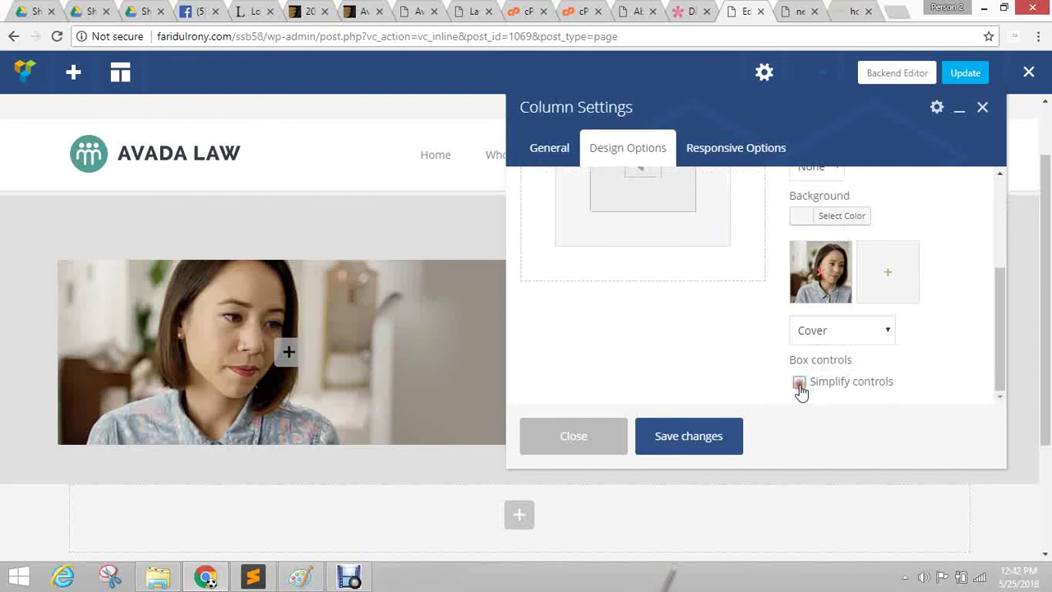
scroll(639, 307, up, 3)
scroll(608, 263, down, 1)
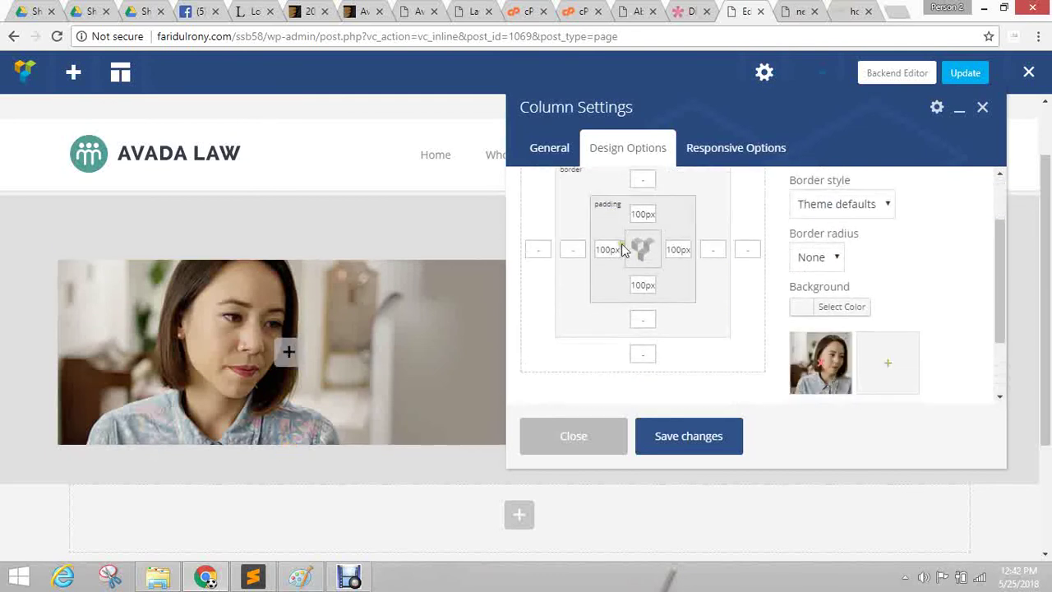
scroll(736, 348, down, 1)
click(798, 383)
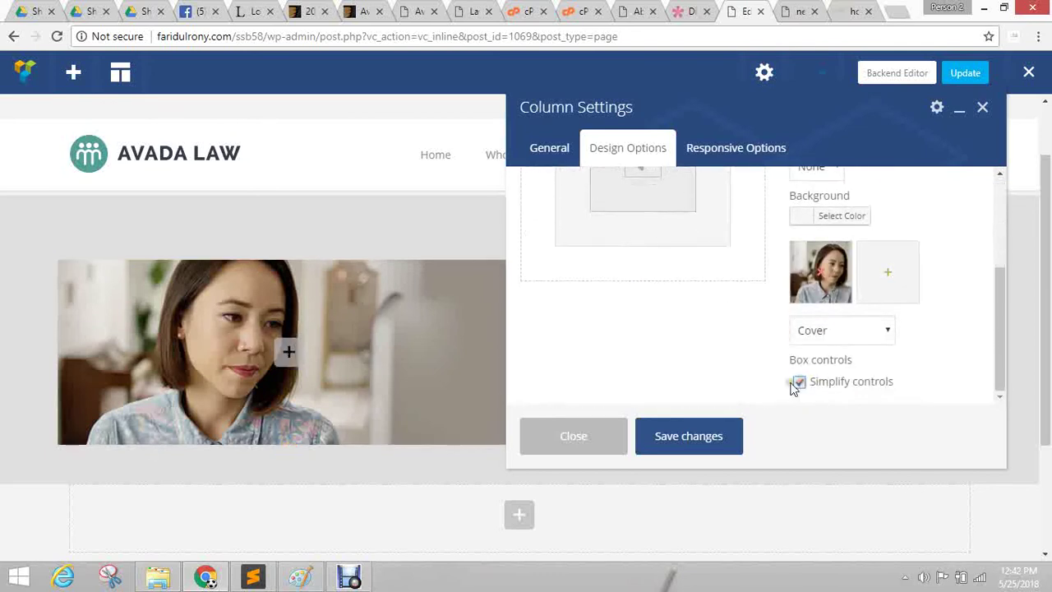
scroll(739, 361, up, 2)
scroll(863, 352, down, 2)
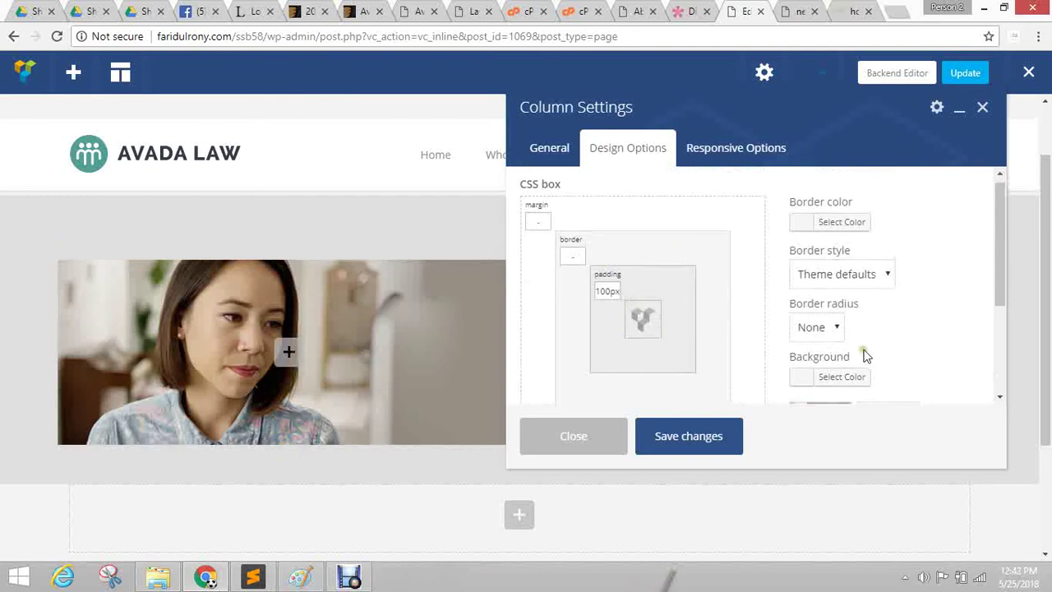
click(799, 395)
scroll(707, 337, up, 1)
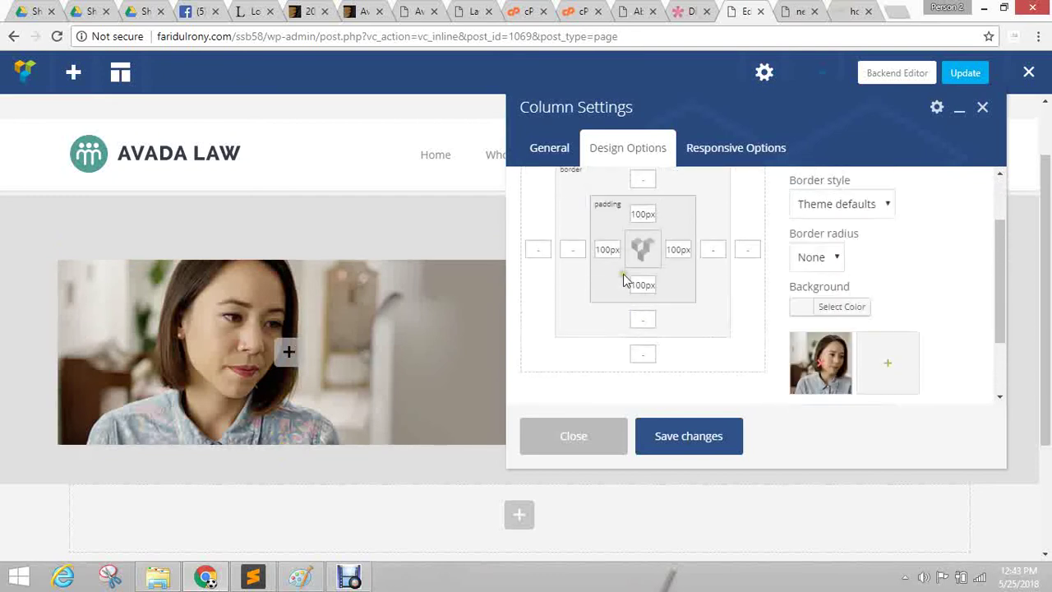
Clear the left and right padding, keep 100px top and bottom, and save.
double_click(601, 250)
key(BackSpace)
click(682, 250)
double_click(674, 251)
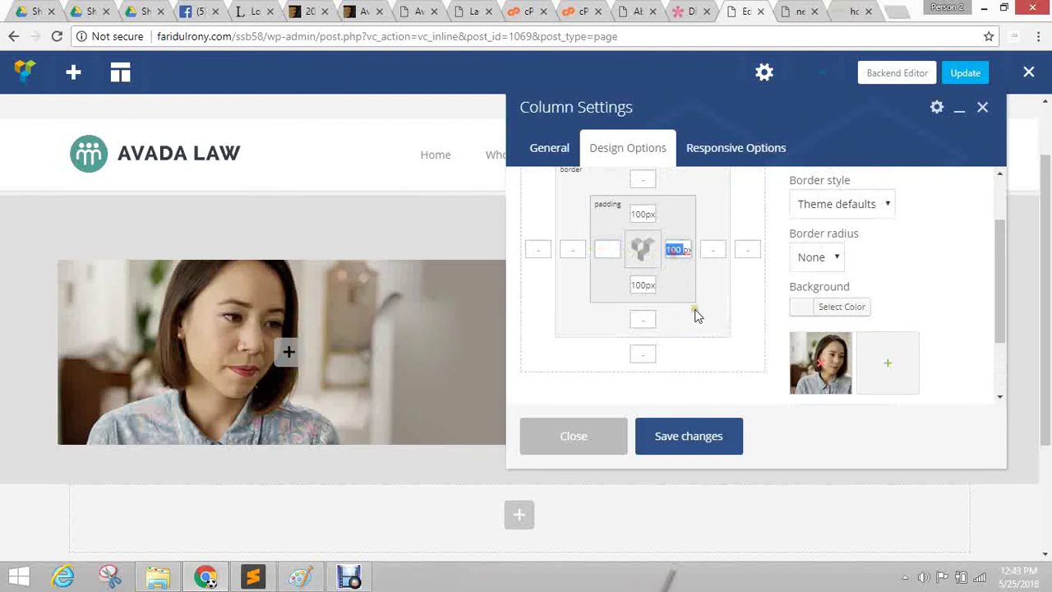
key(BackSpace)
click(692, 433)
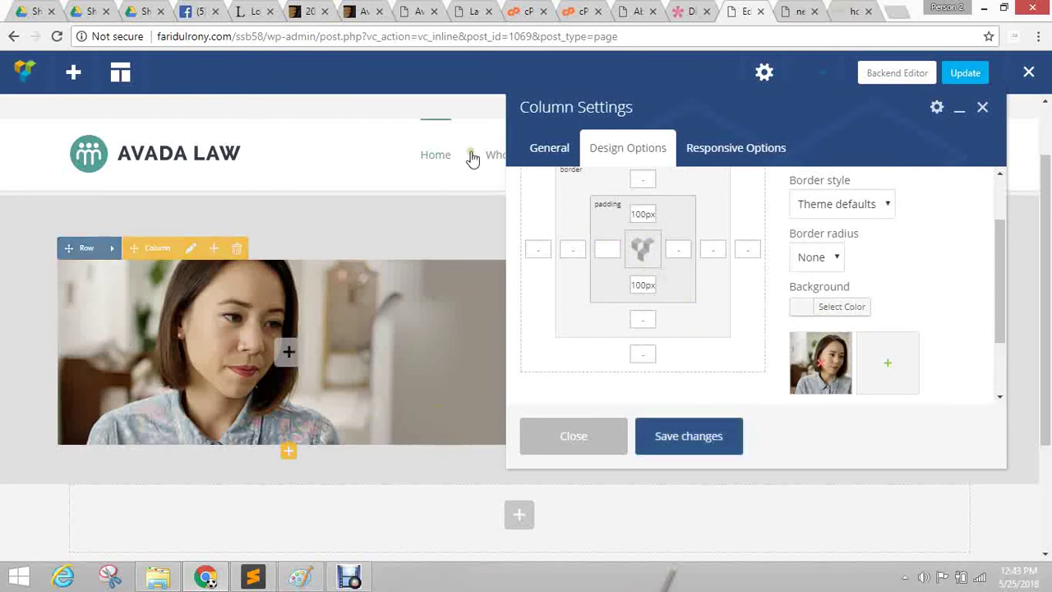
drag(600, 95, 642, 96)
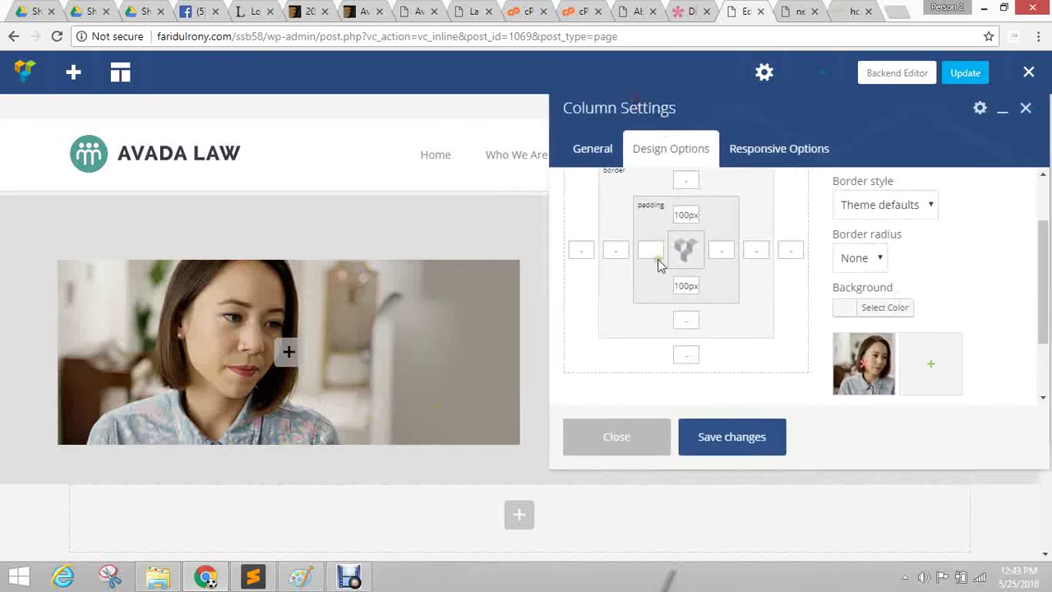
click(721, 431)
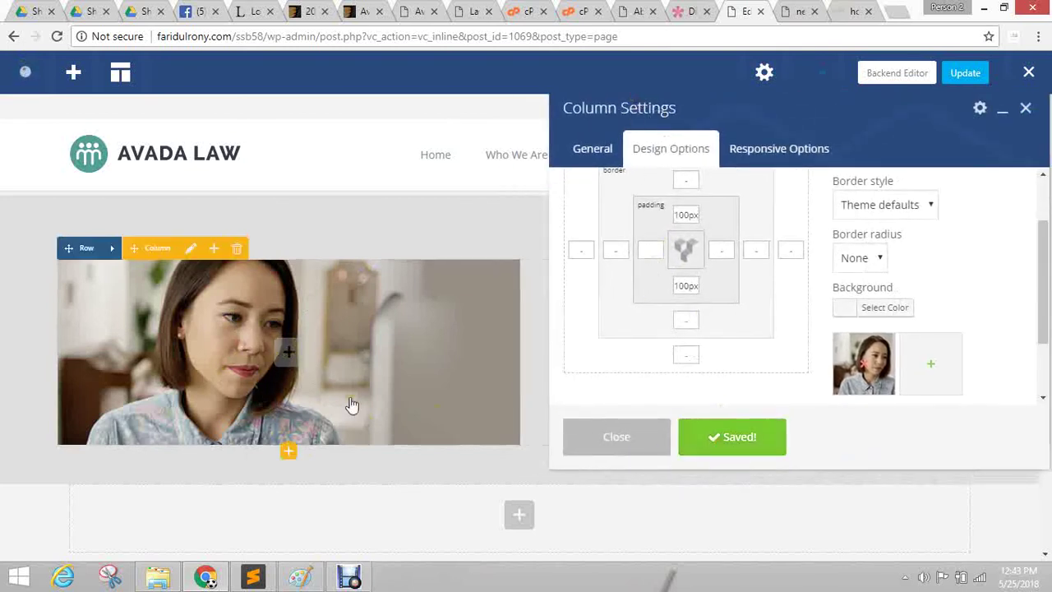
Close Column Settings and add a Button element found by searching 'butt'.
click(625, 436)
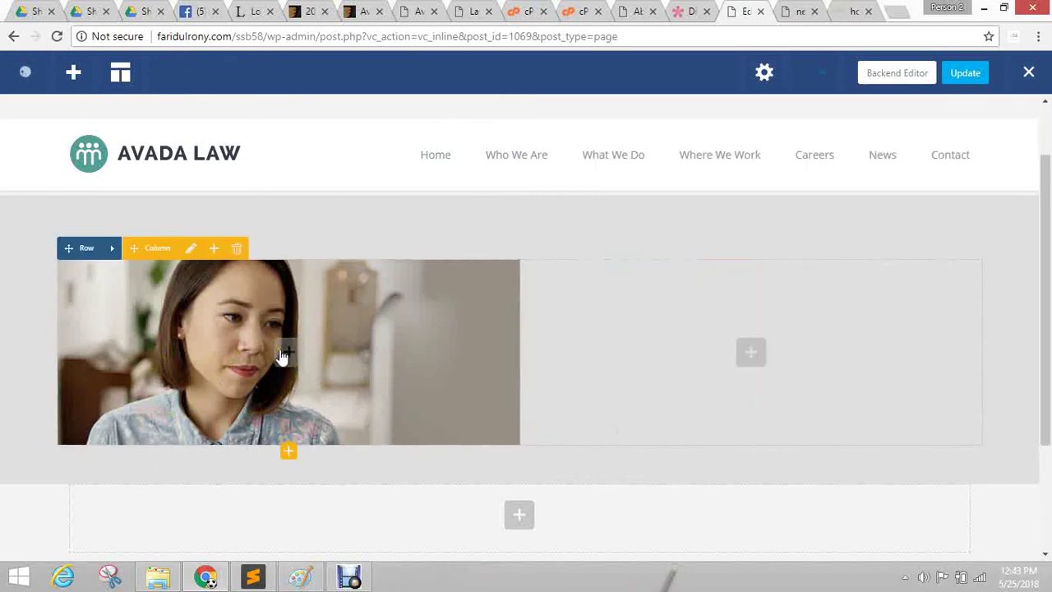
click(290, 357)
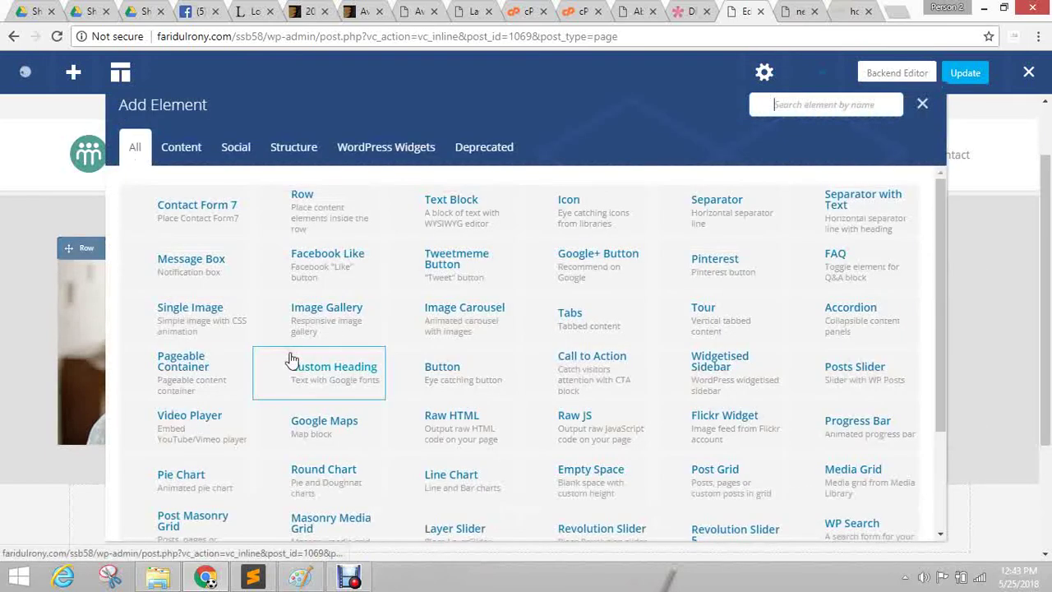
click(804, 104)
text(butt)
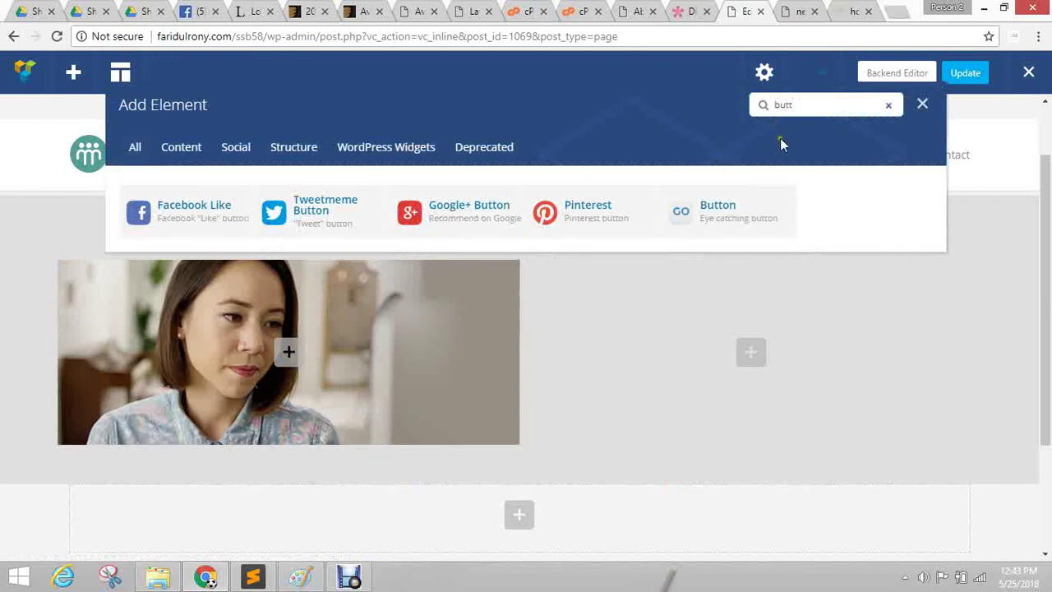
click(725, 224)
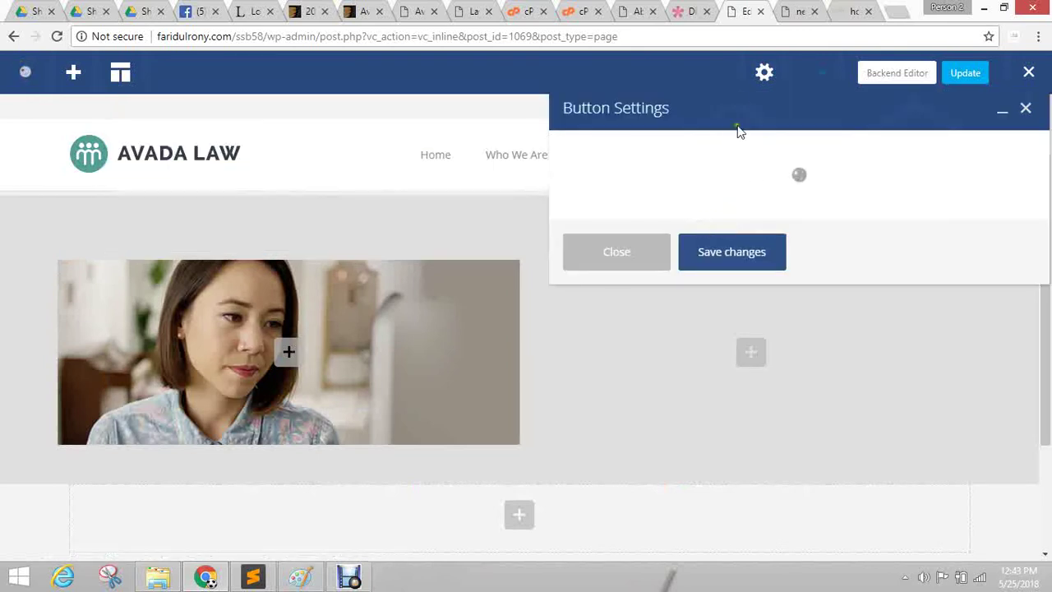
drag(720, 112, 446, 129)
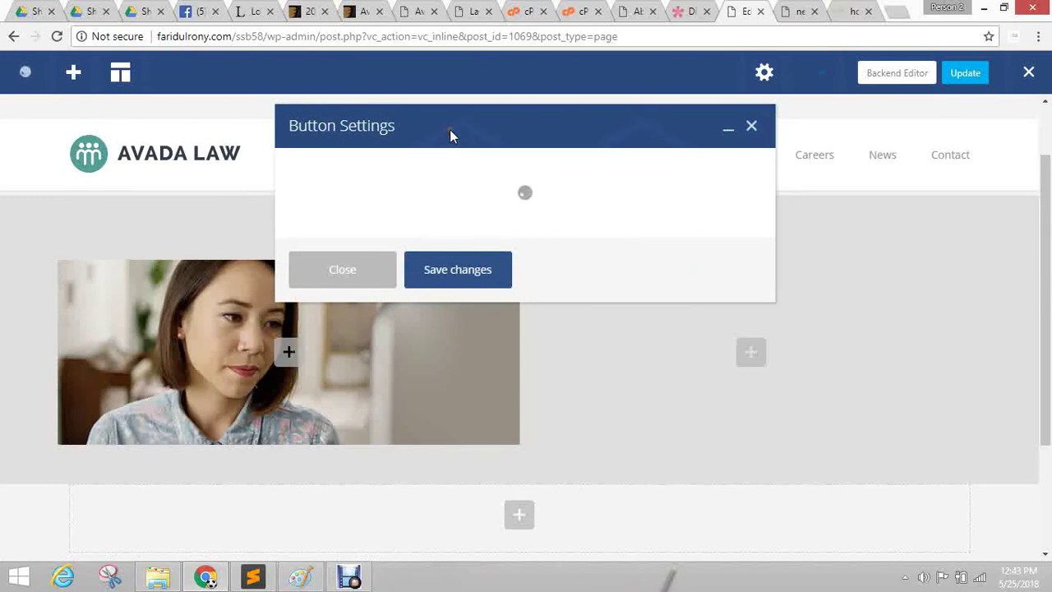
Check the preview and Divi reference tabs, then delete the new button and confirm.
click(797, 8)
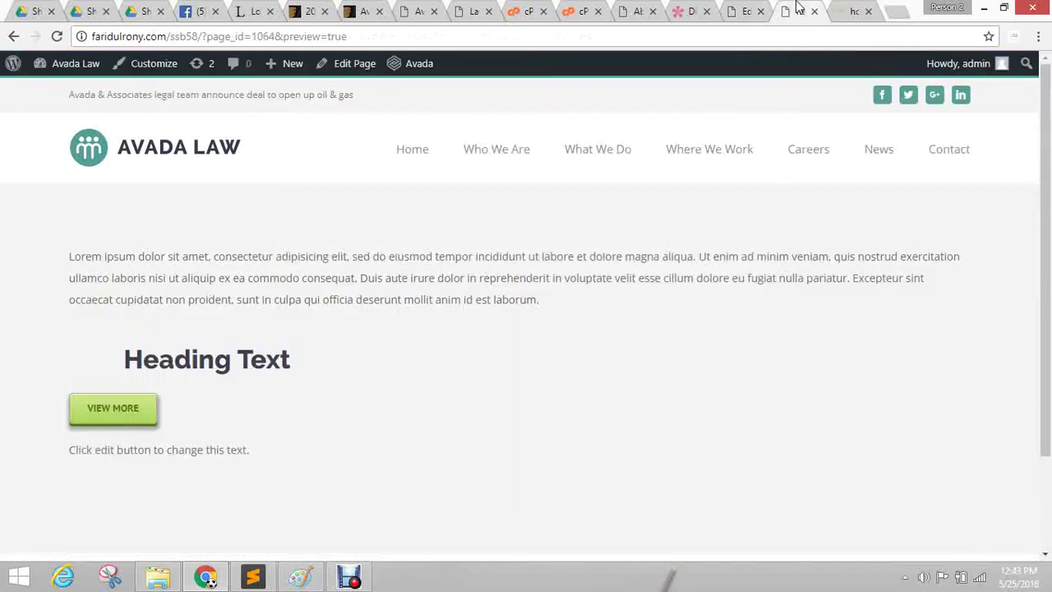
click(679, 10)
click(740, 10)
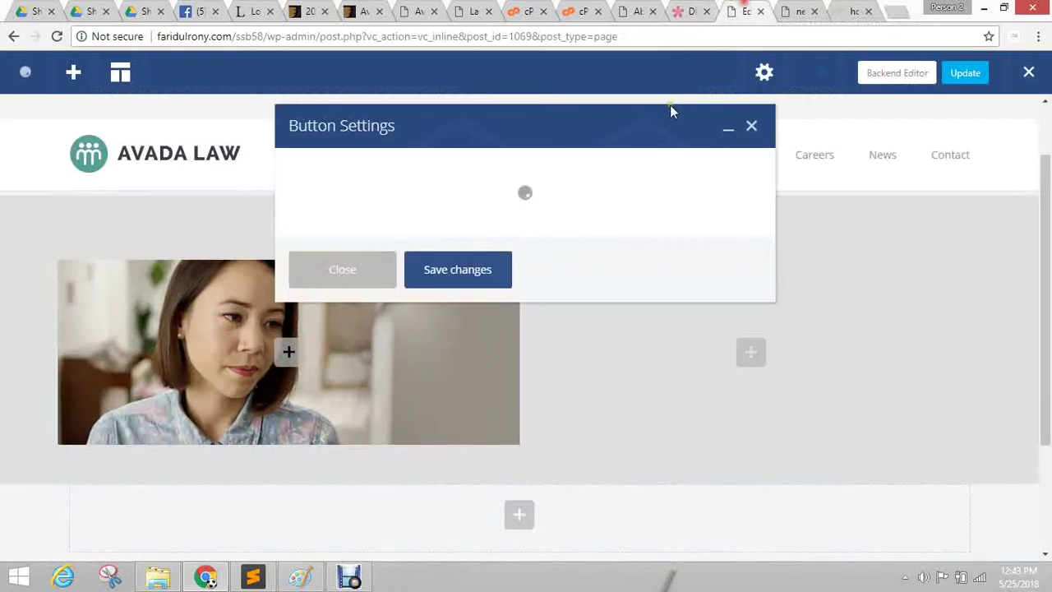
drag(470, 141, 598, 138)
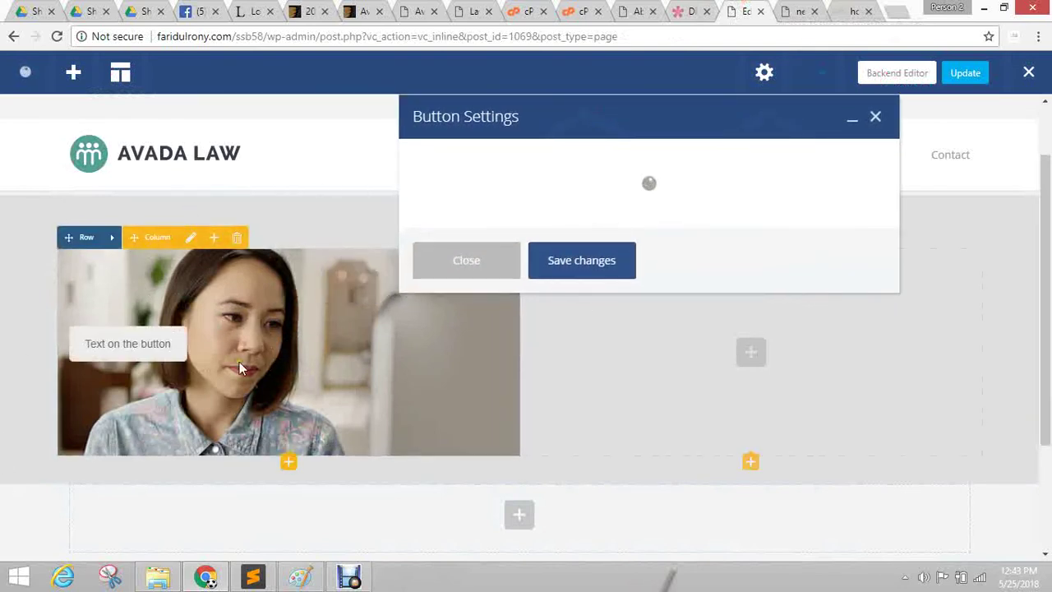
click(464, 277)
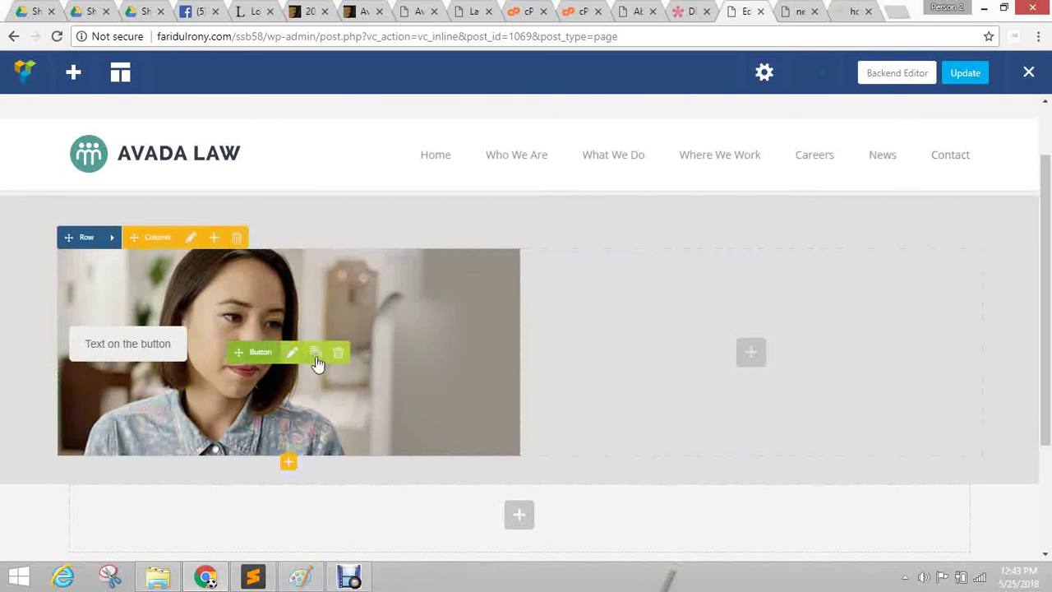
click(336, 353)
click(597, 122)
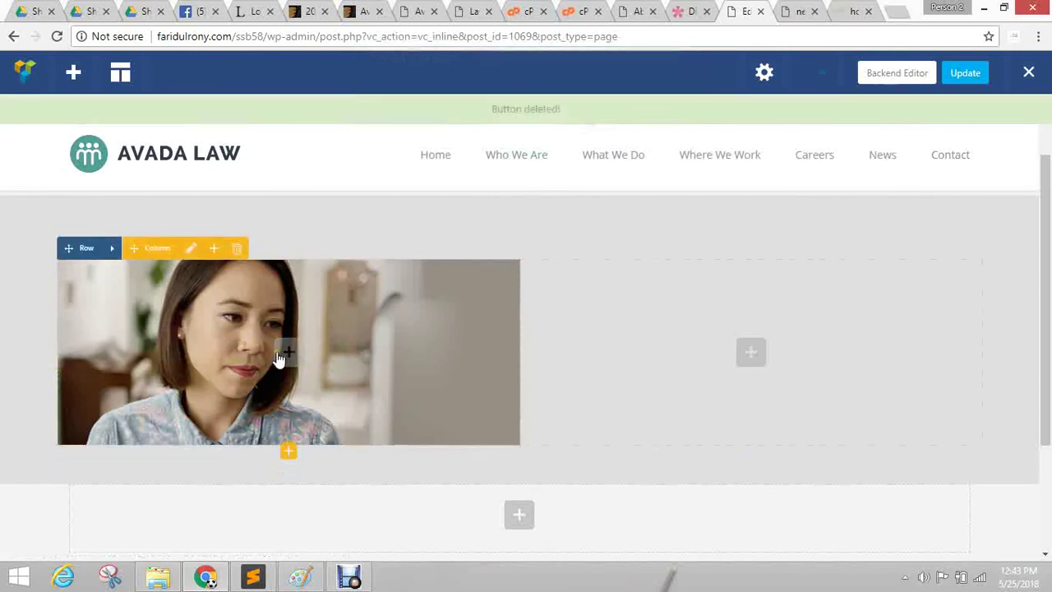
Insert an Icon element into the photo column and drag its settings panel to the top.
click(282, 356)
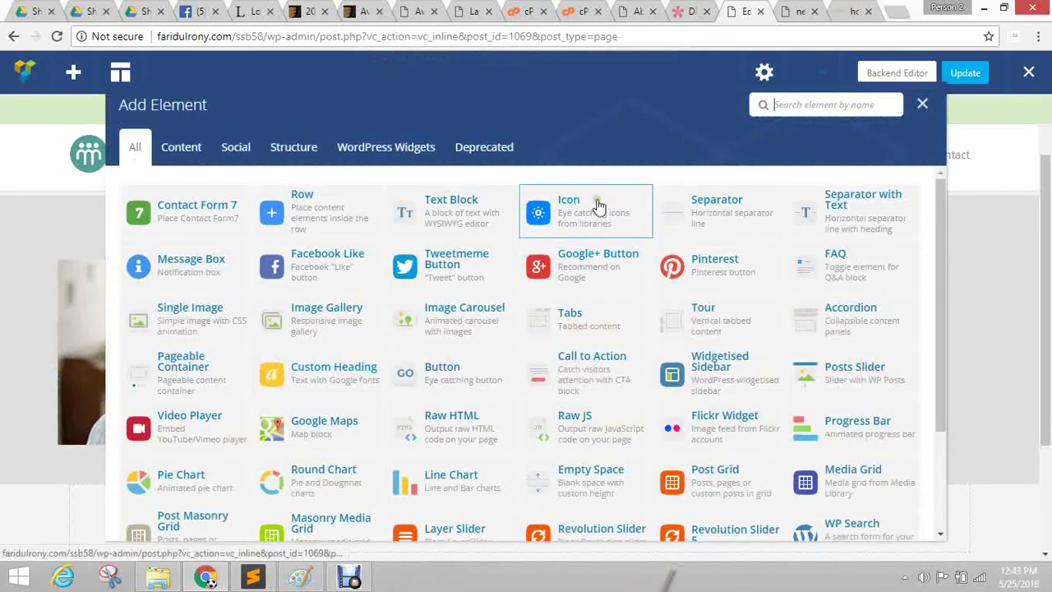
click(572, 220)
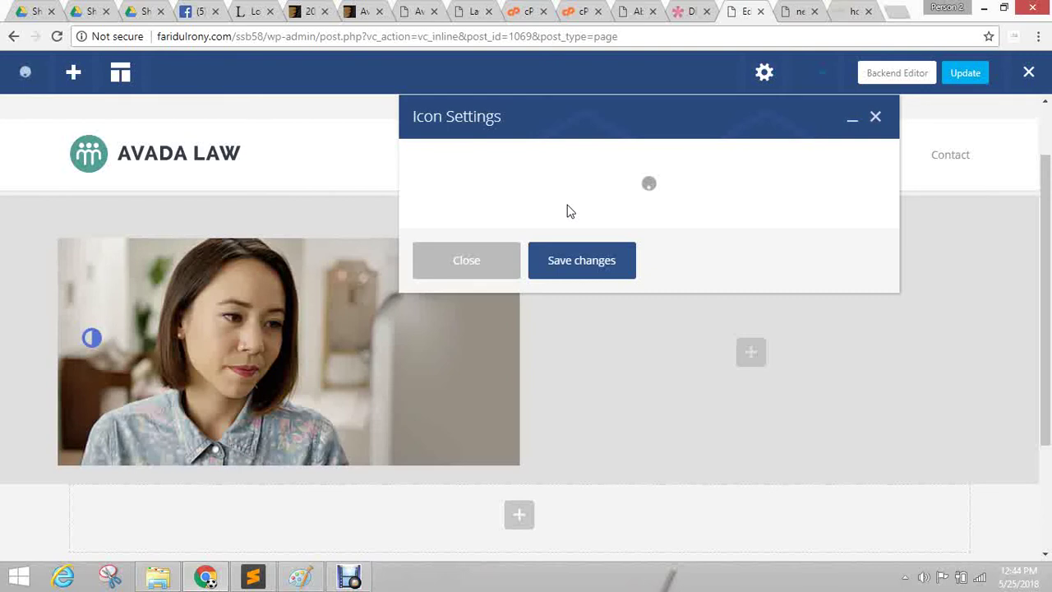
click(637, 237)
click(550, 104)
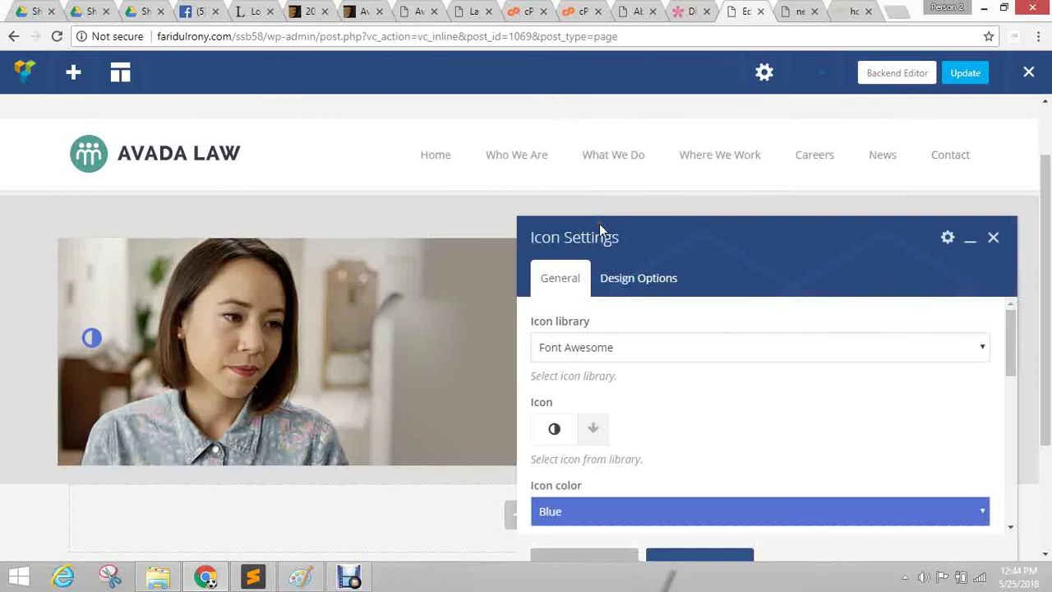
click(606, 274)
click(648, 271)
drag(642, 240, 622, 92)
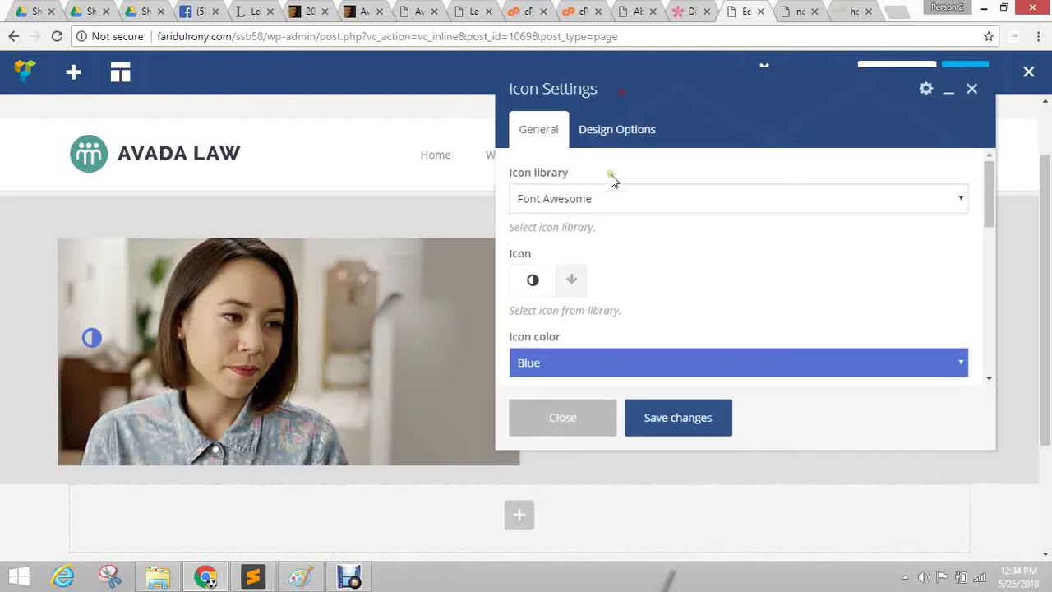
click(662, 263)
Search the icon library for 'arr' and pick the circled arrow icon.
scroll(707, 248, down, 1)
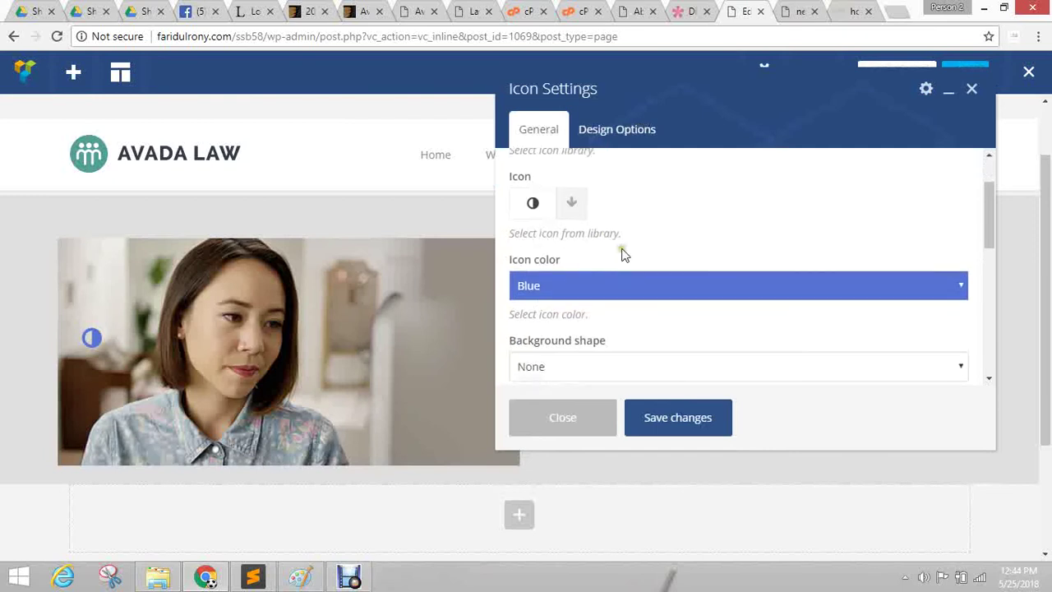
click(573, 206)
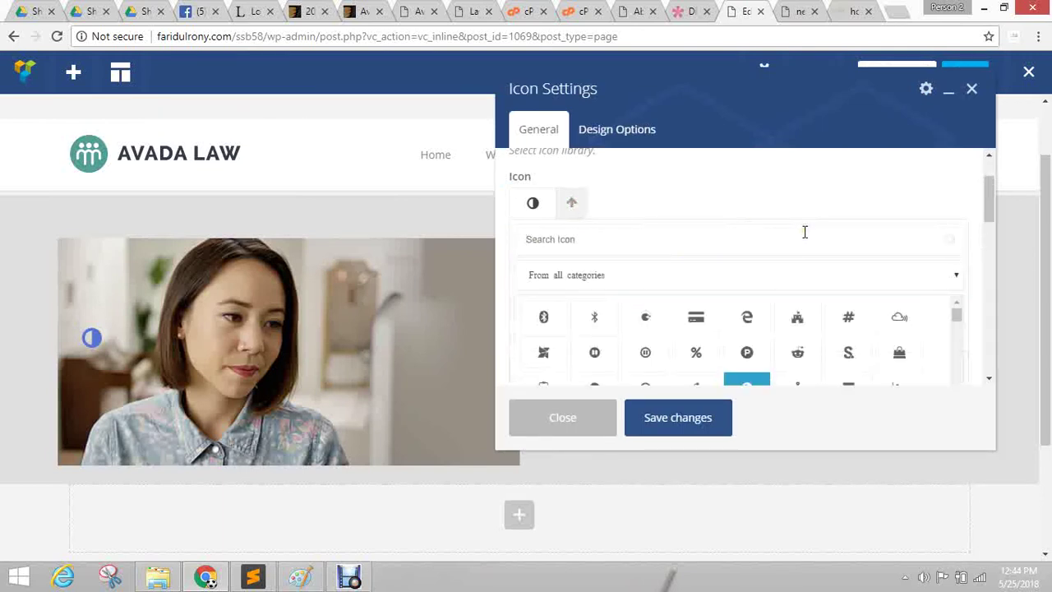
text(arr)
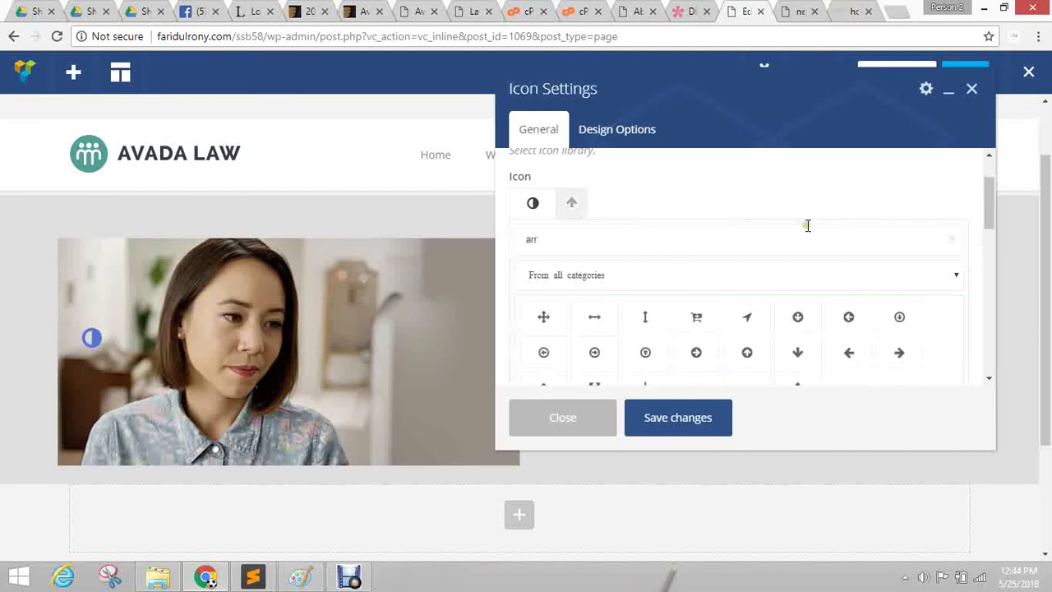
scroll(825, 194, down, 1)
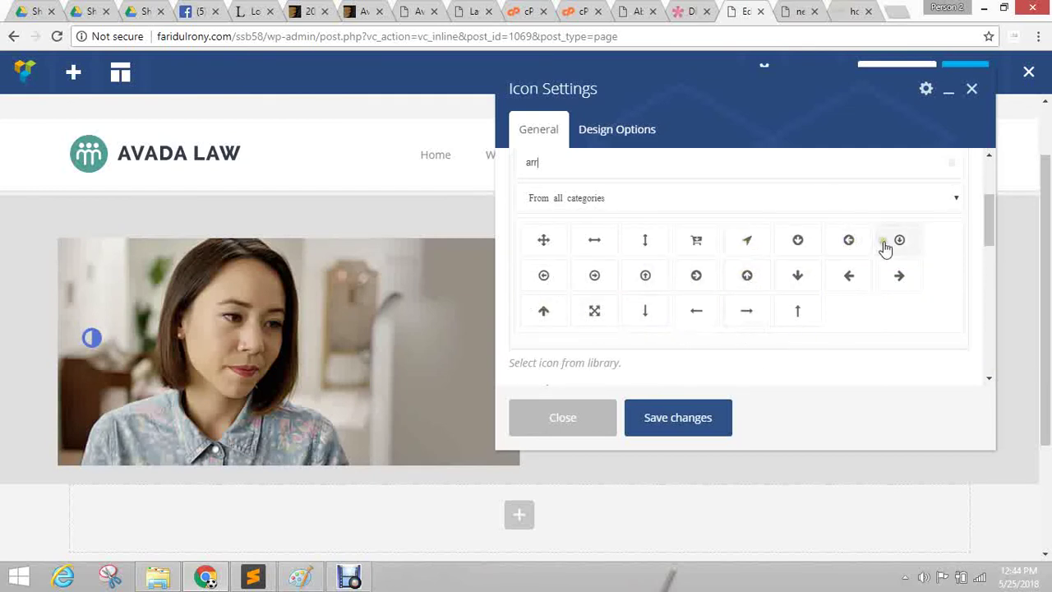
click(596, 277)
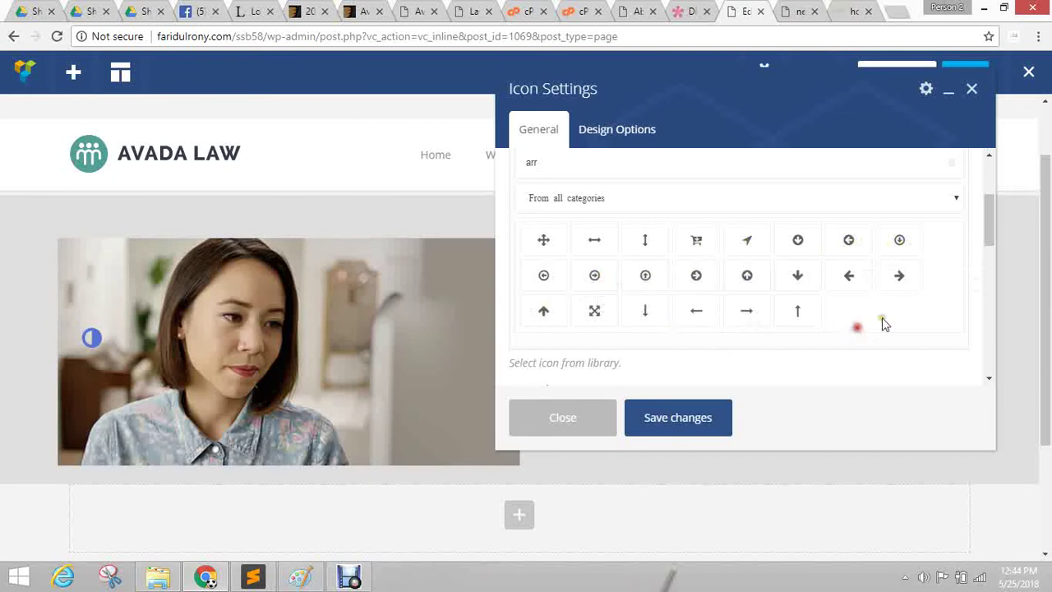
Set the icon colour to Green, after briefly trying Mulled Wine.
scroll(797, 353, down, 3)
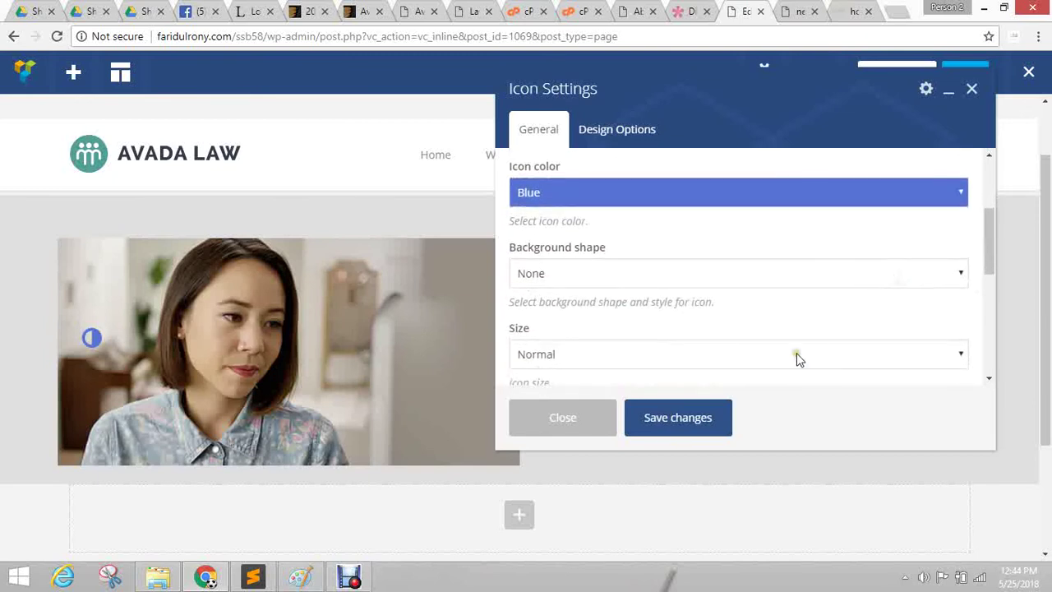
click(563, 191)
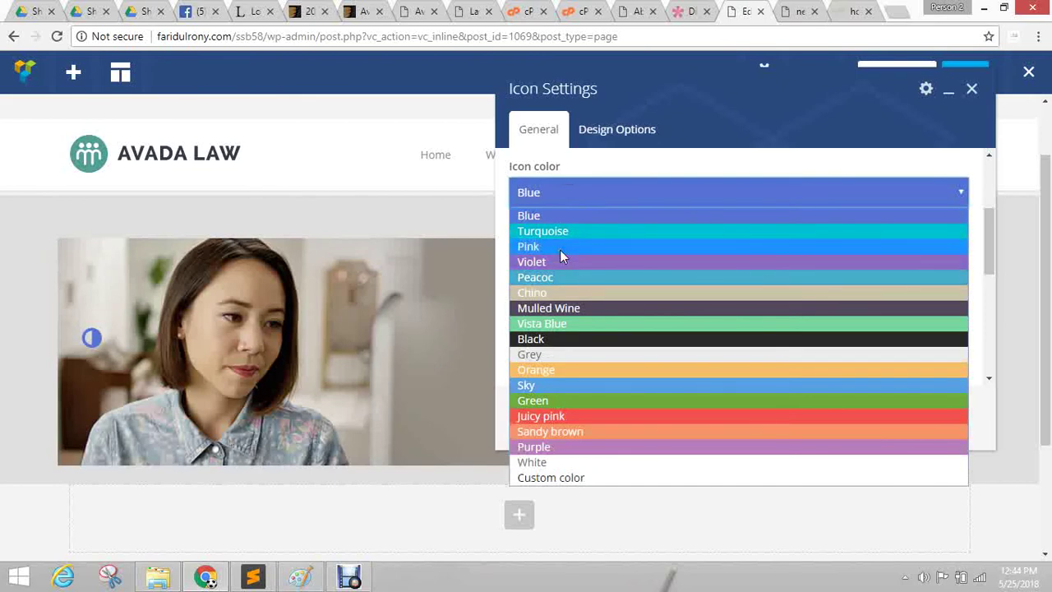
key(Escape)
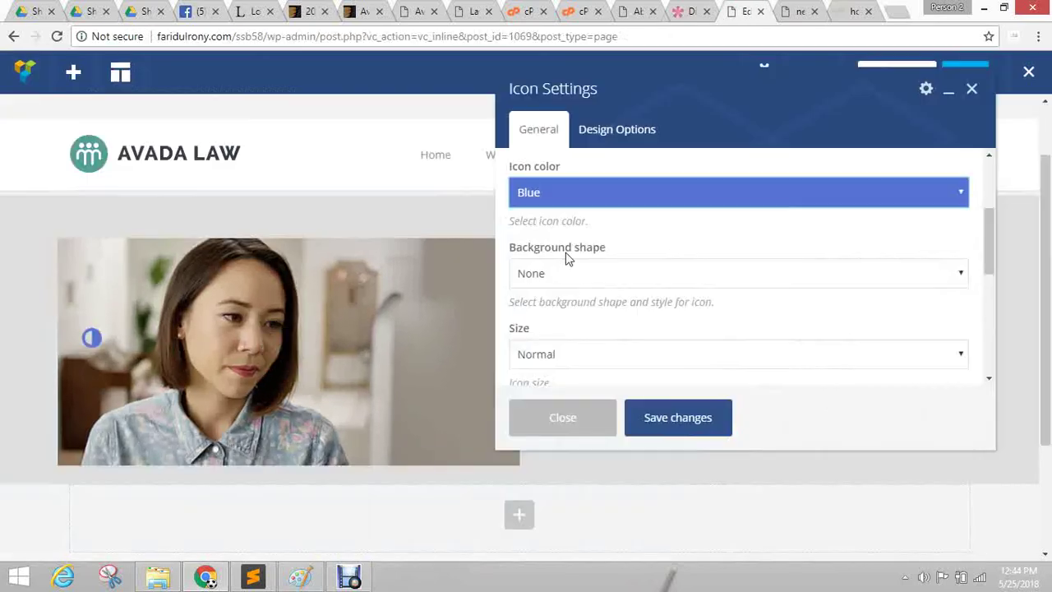
click(576, 193)
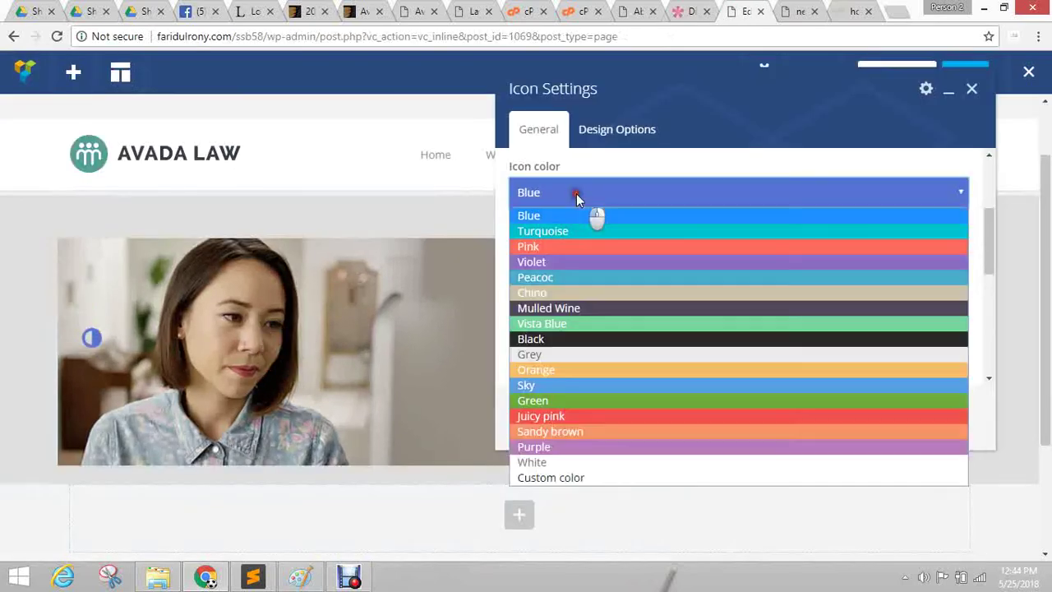
click(580, 308)
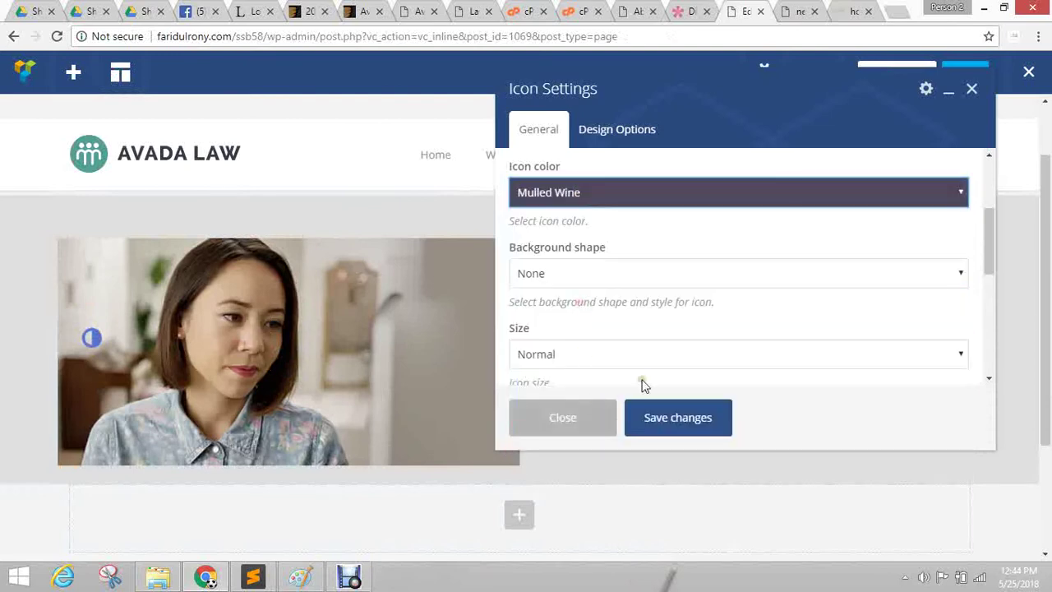
click(568, 187)
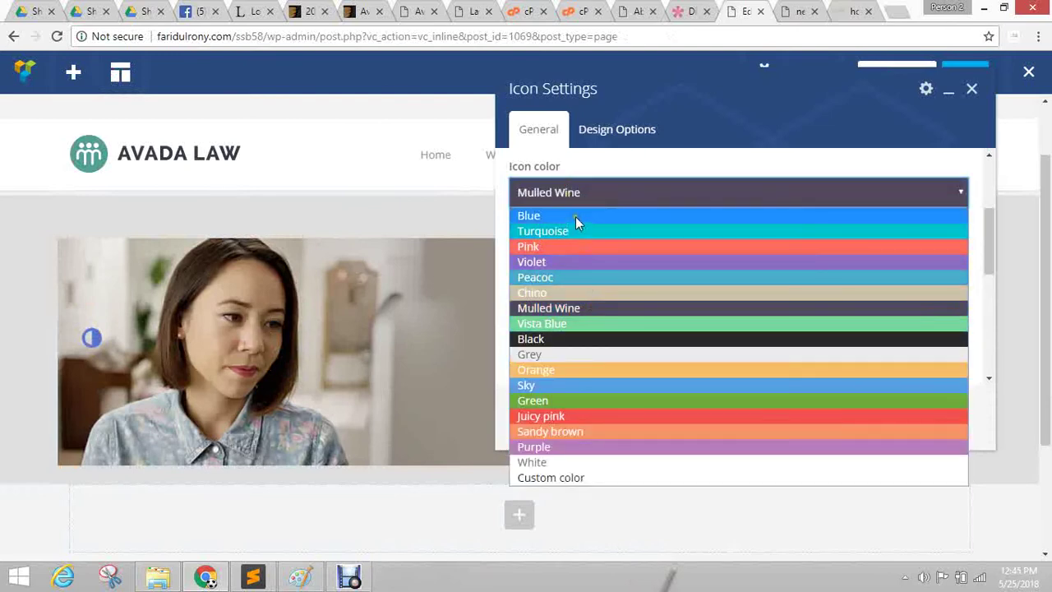
click(593, 403)
click(674, 421)
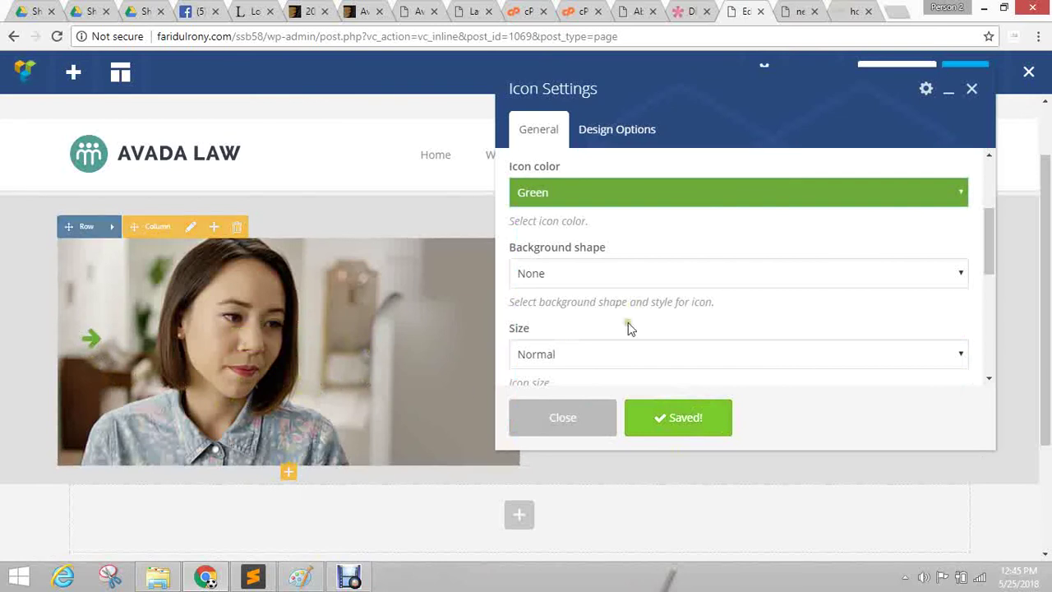
Give the icon a Circle background shape with Grey background colour.
click(580, 279)
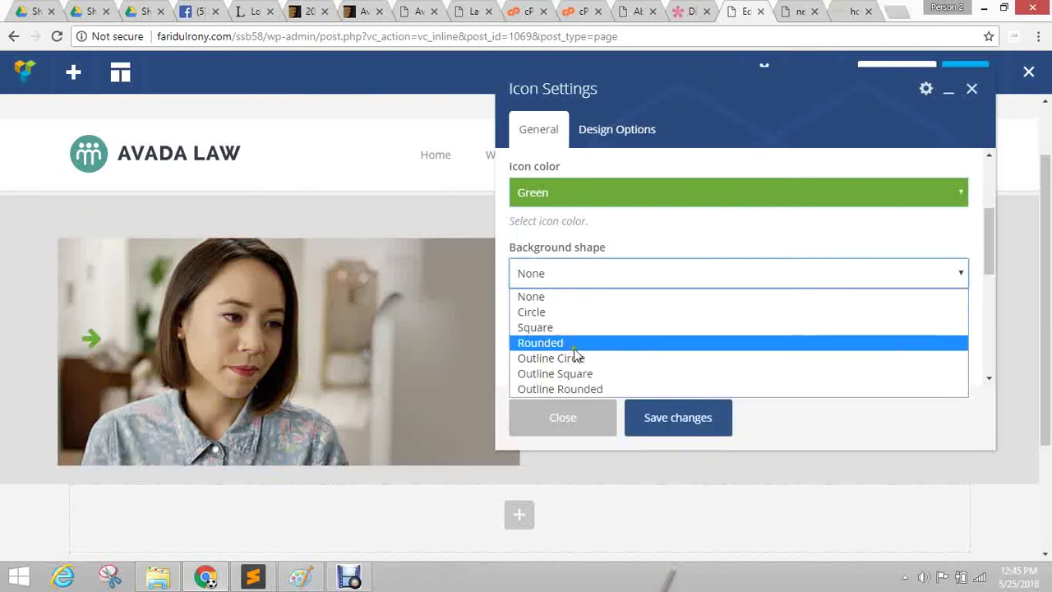
click(539, 312)
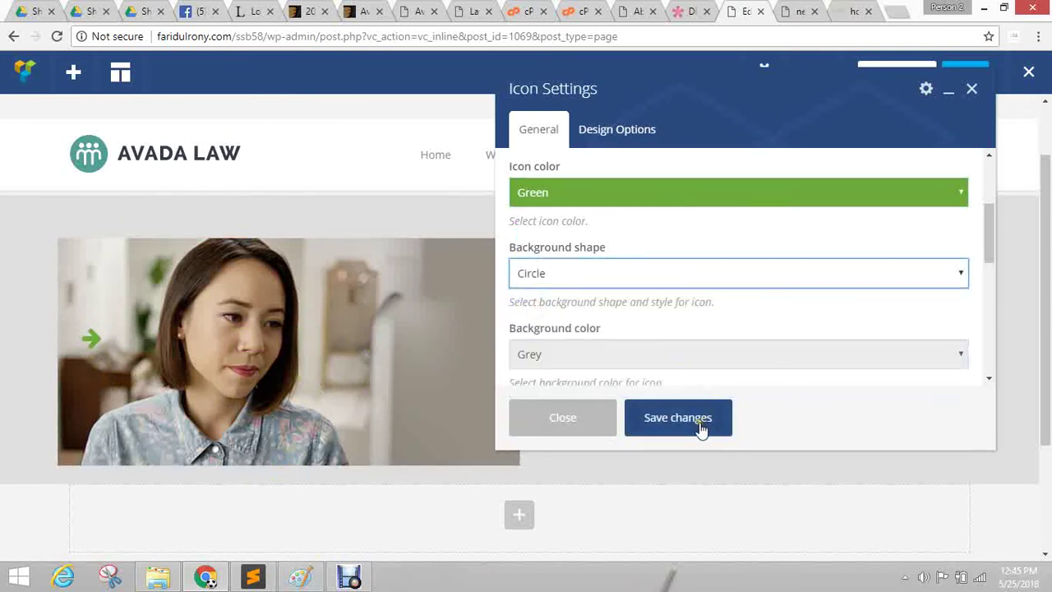
click(697, 427)
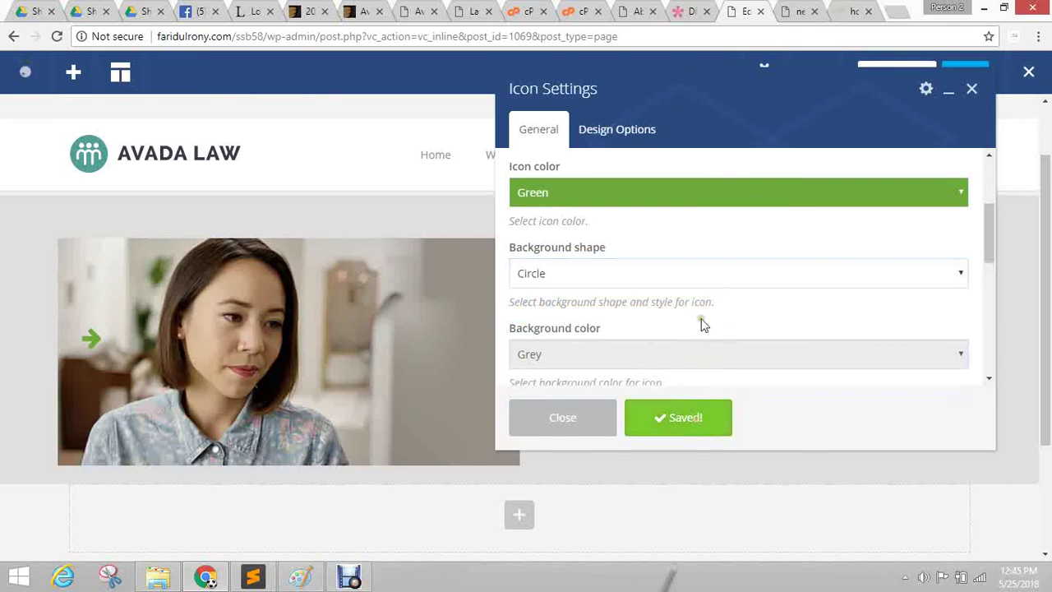
scroll(693, 274, down, 1)
click(626, 278)
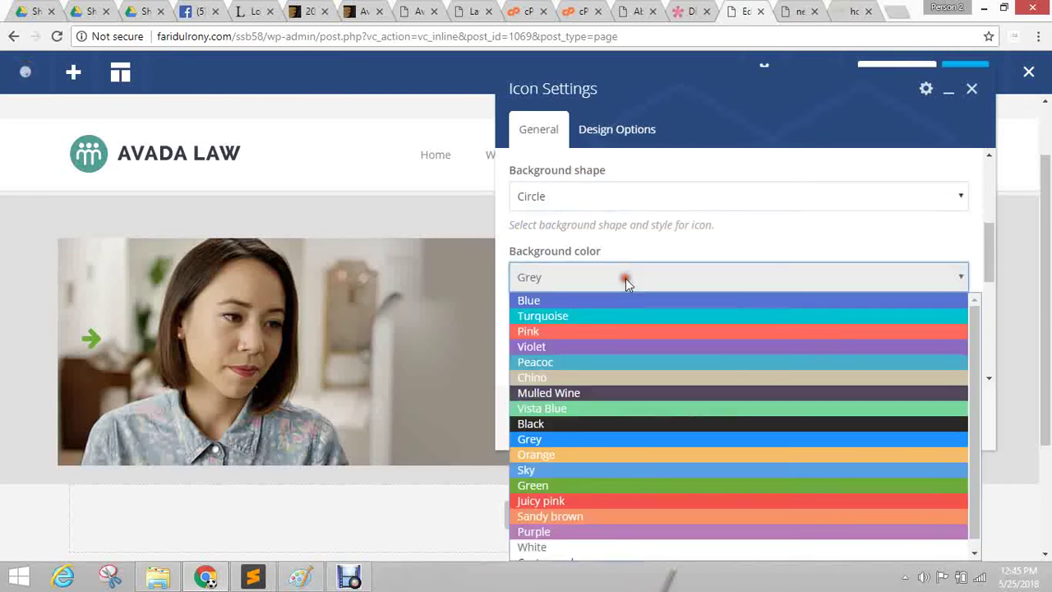
click(588, 438)
click(647, 420)
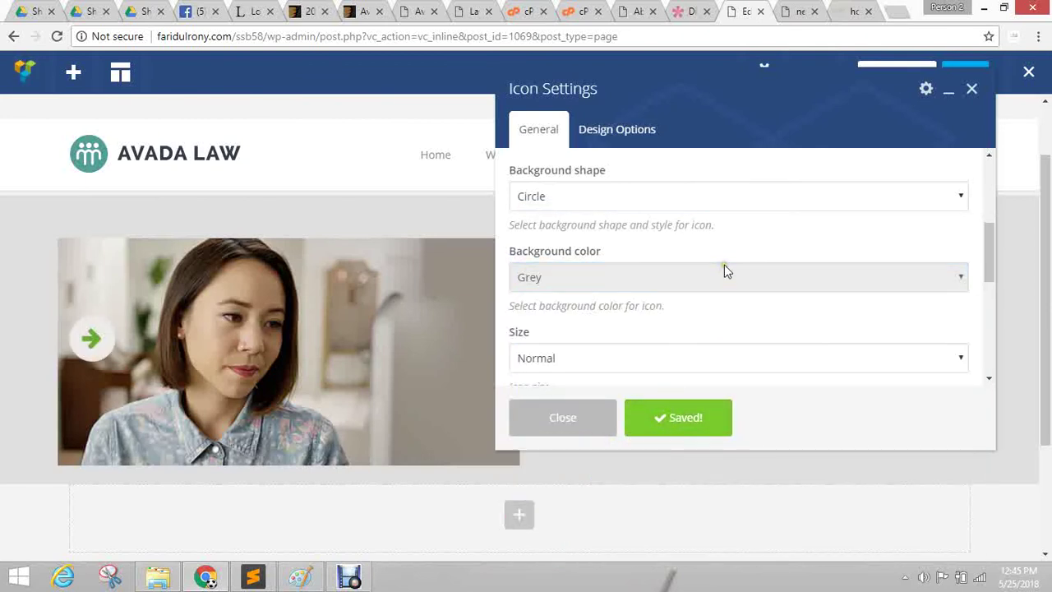
Change the background shape to Outline Circle, then to Rounded.
click(581, 196)
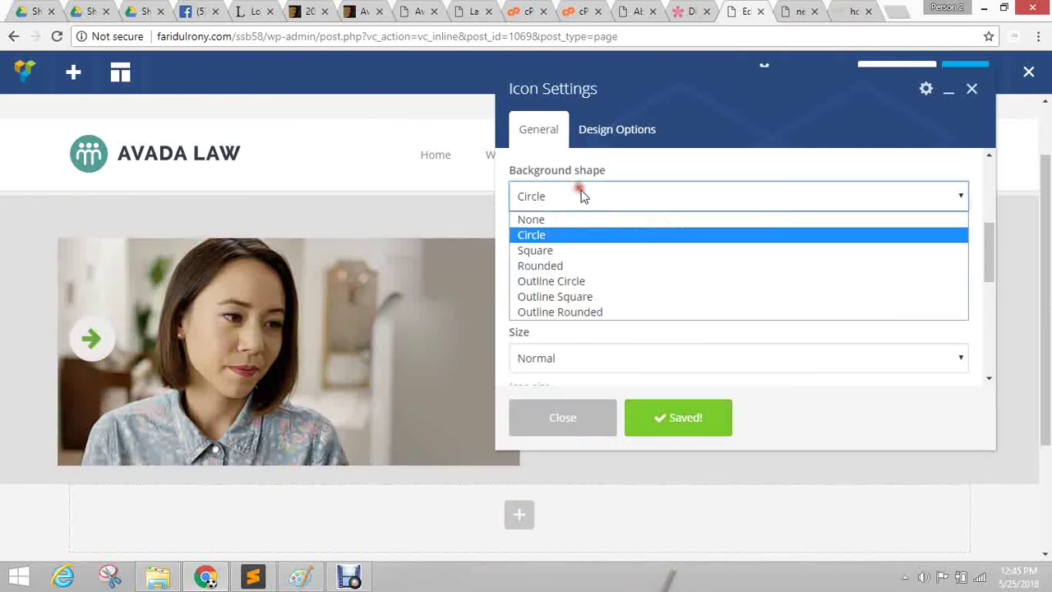
click(560, 281)
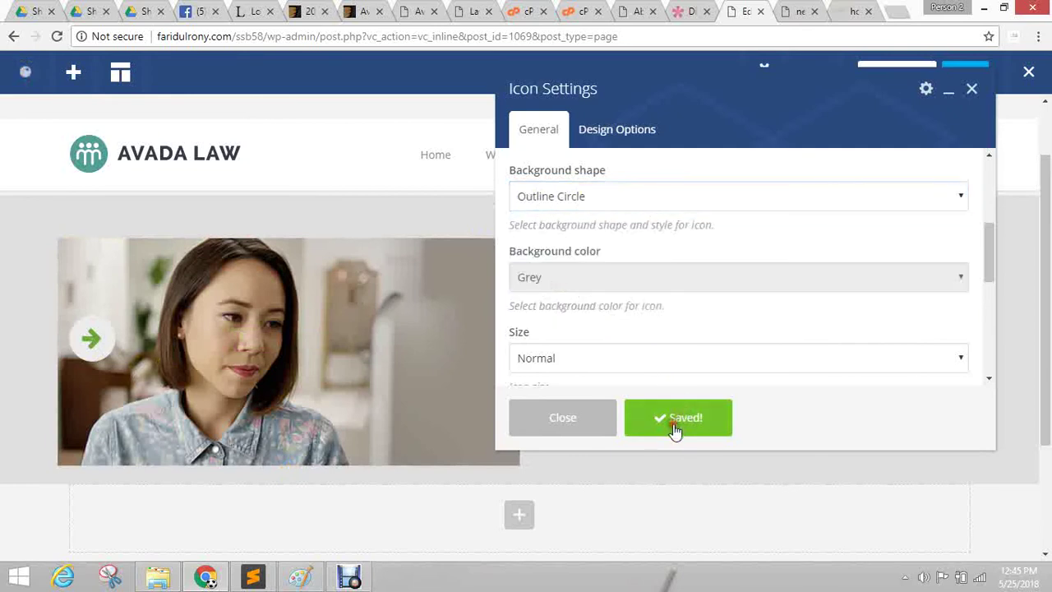
click(674, 424)
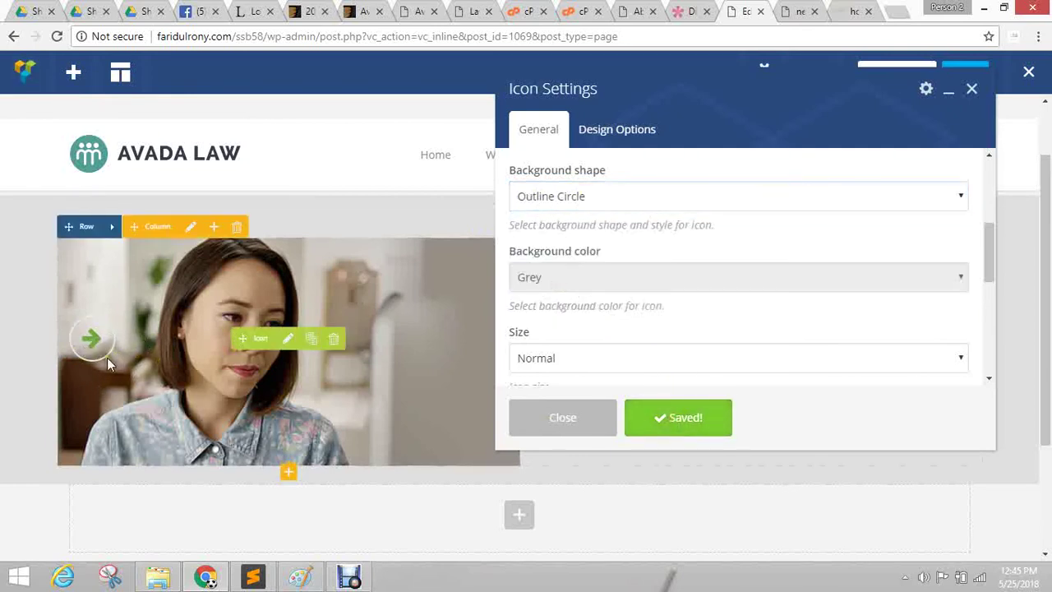
click(576, 197)
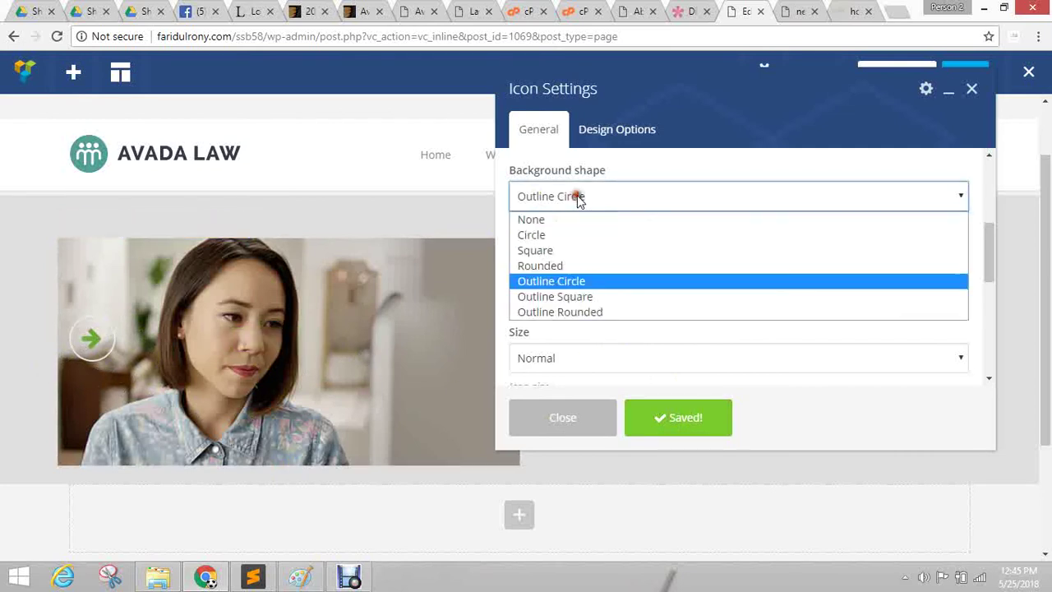
click(572, 266)
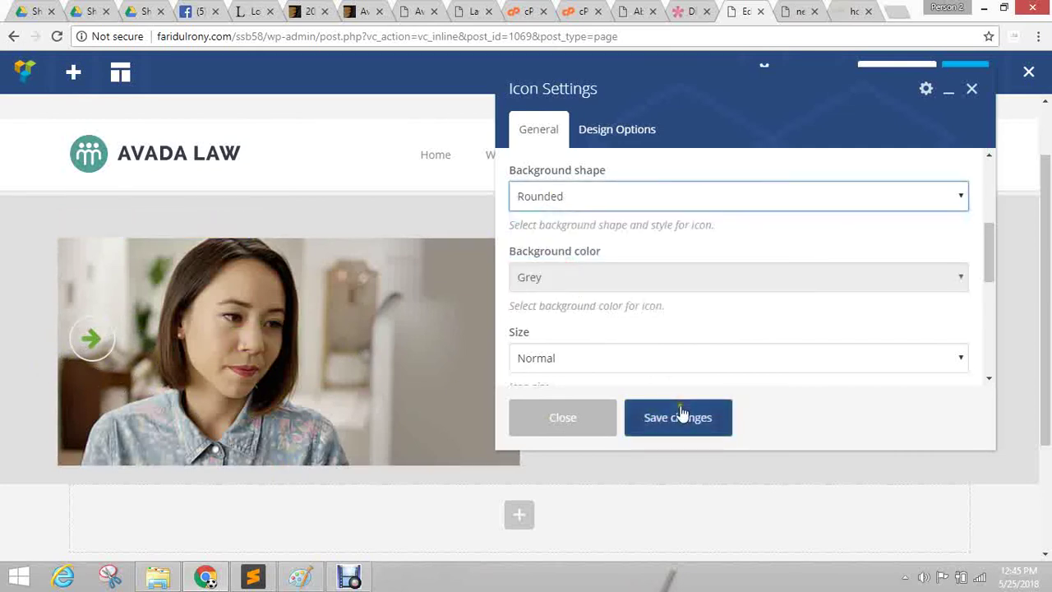
click(680, 415)
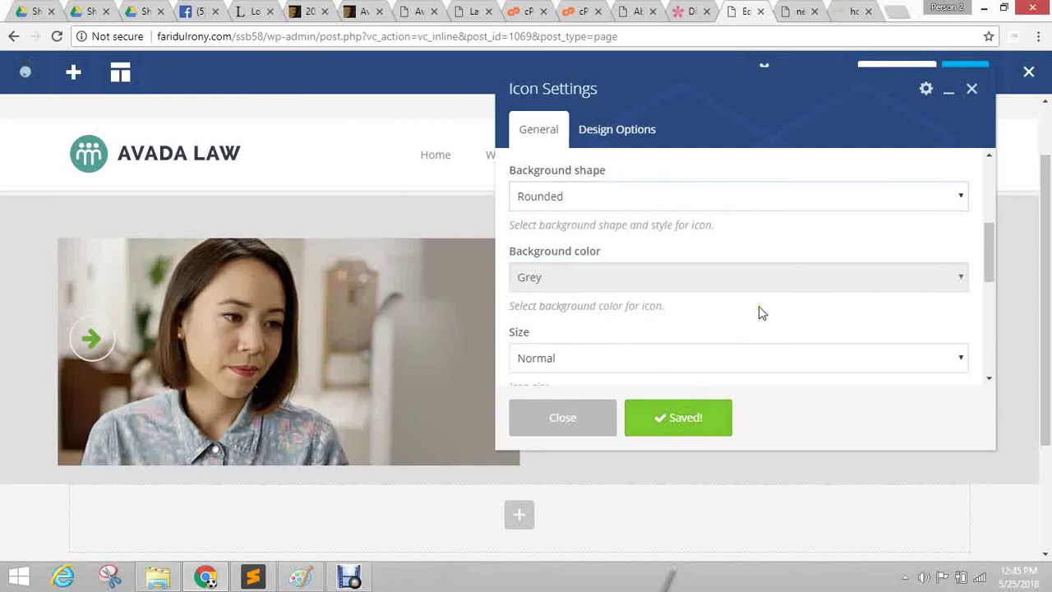
Center-align the icon at Normal size, then view the Divi reference tab.
scroll(793, 304, down, 1)
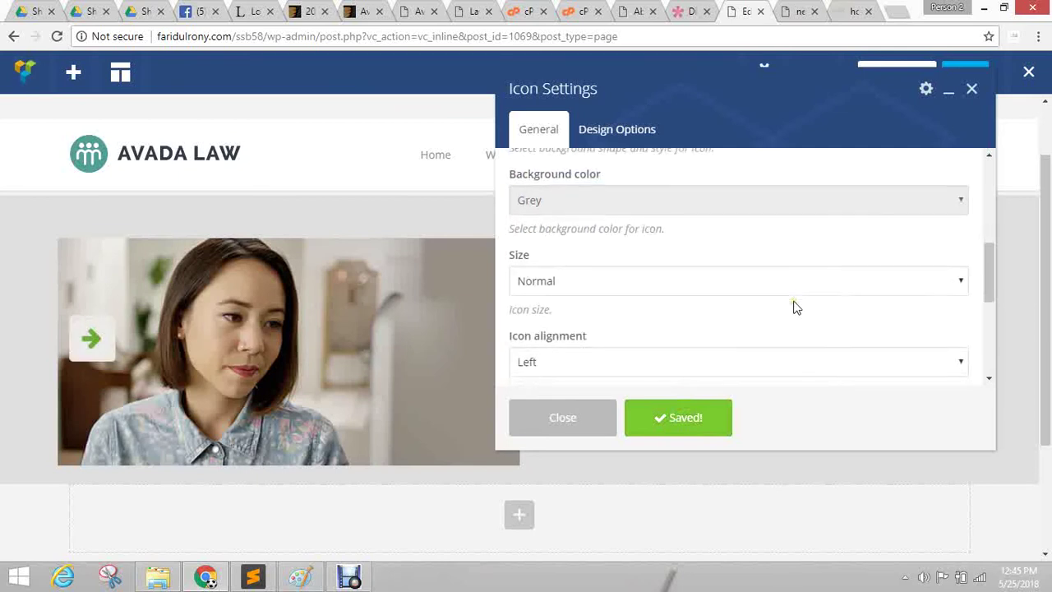
click(619, 280)
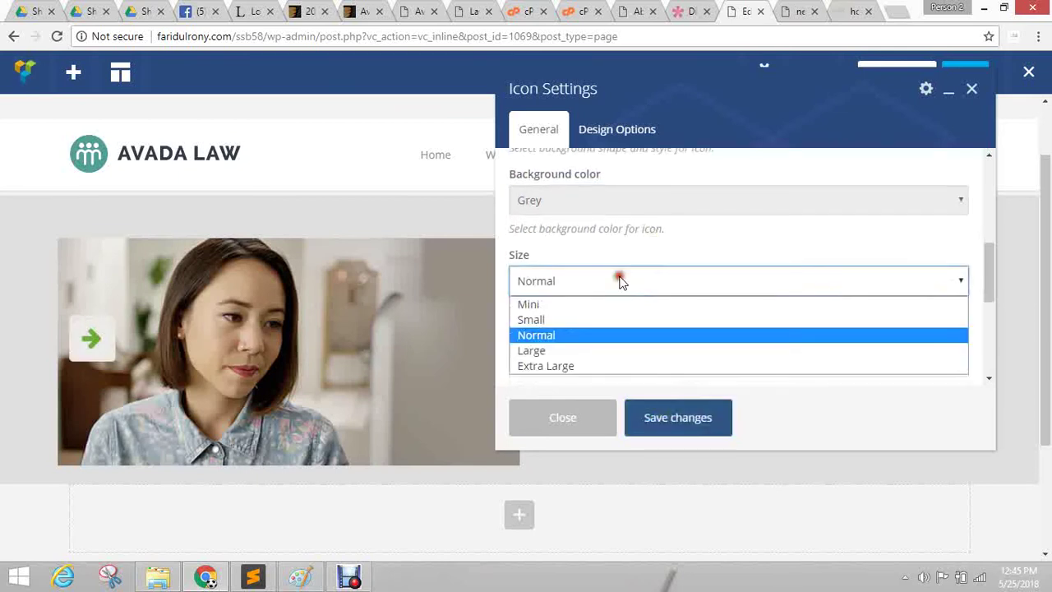
click(577, 350)
click(657, 418)
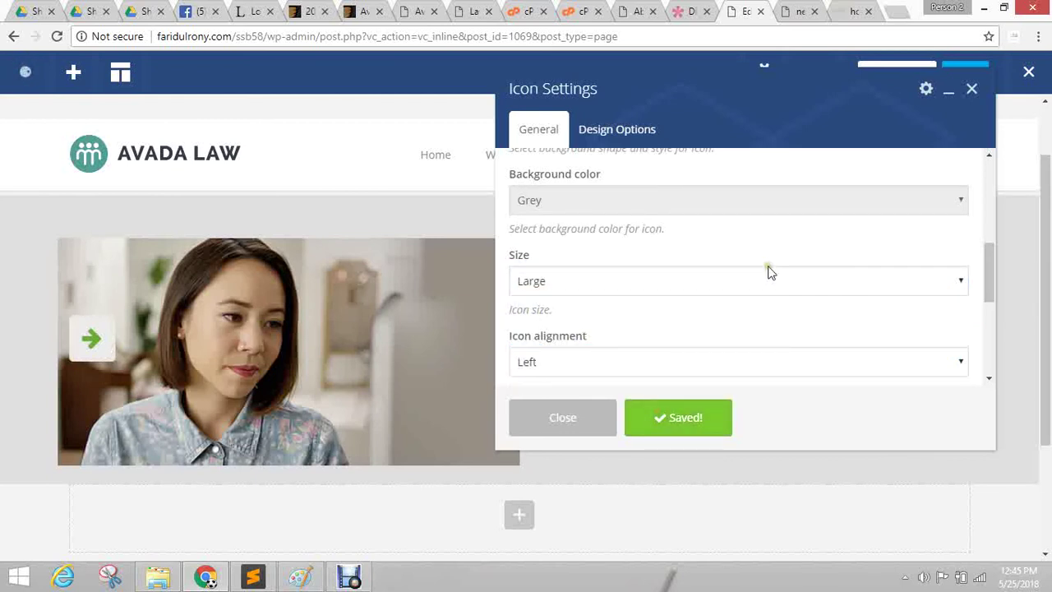
click(625, 360)
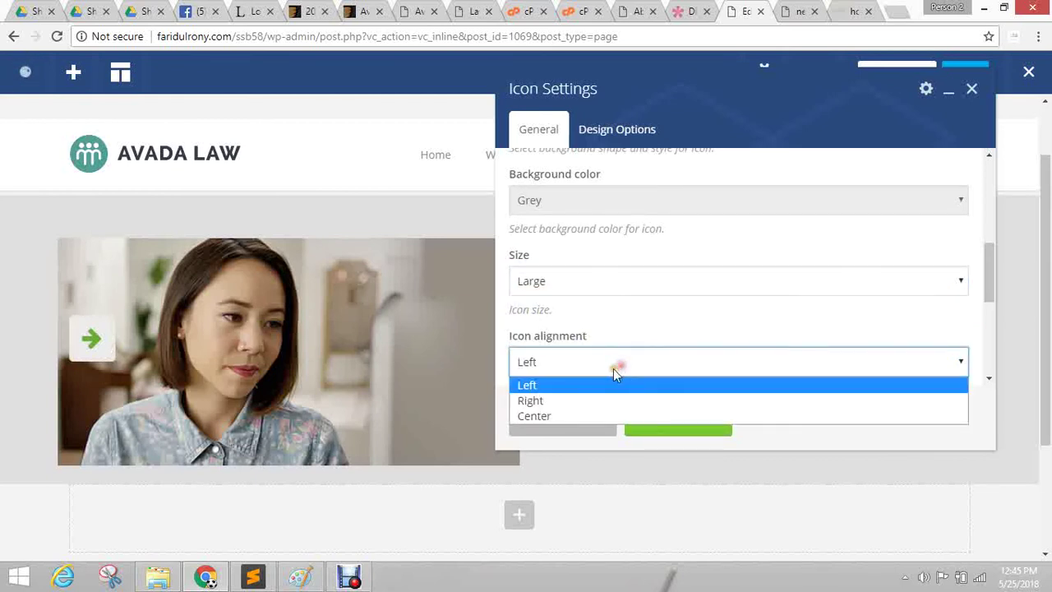
click(576, 421)
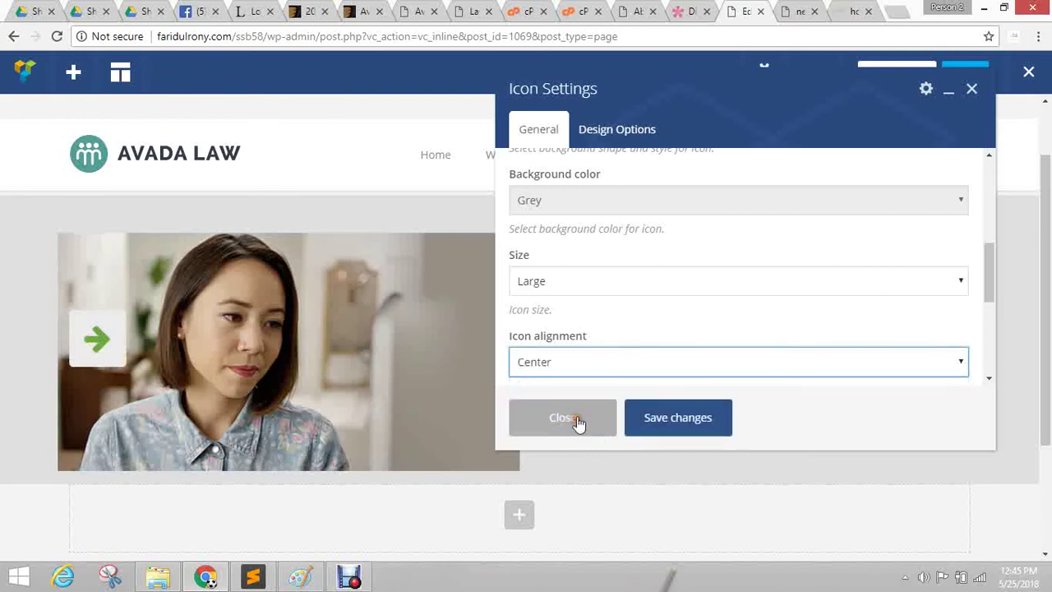
click(675, 419)
click(585, 292)
click(571, 332)
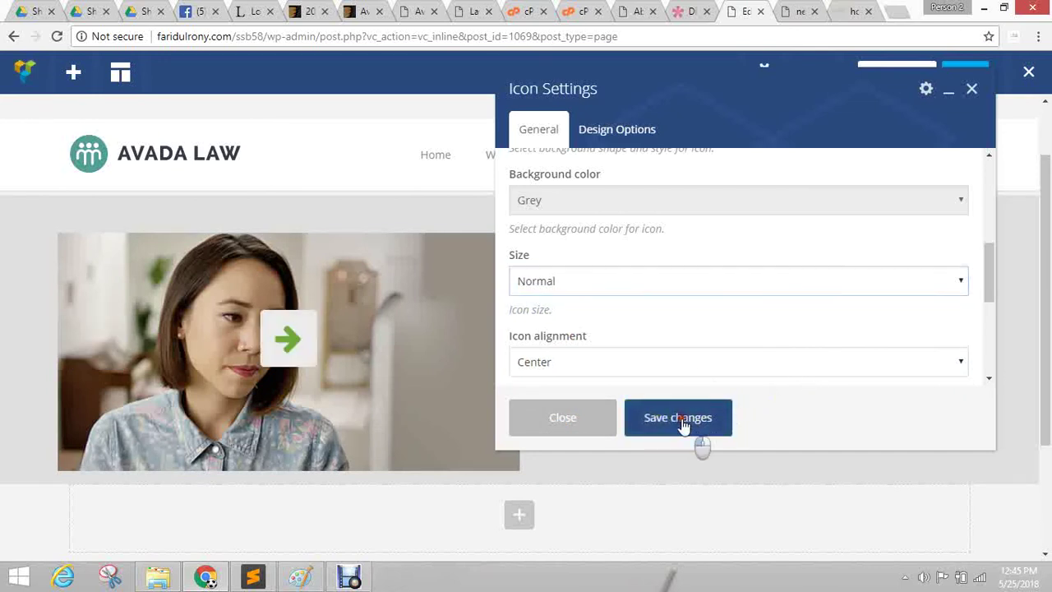
click(697, 429)
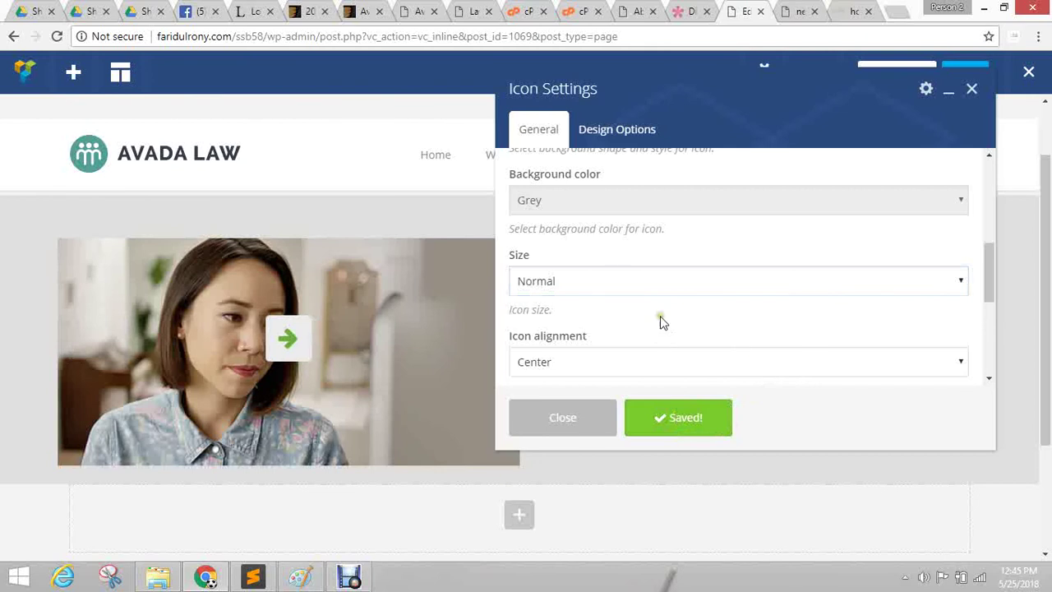
click(689, 12)
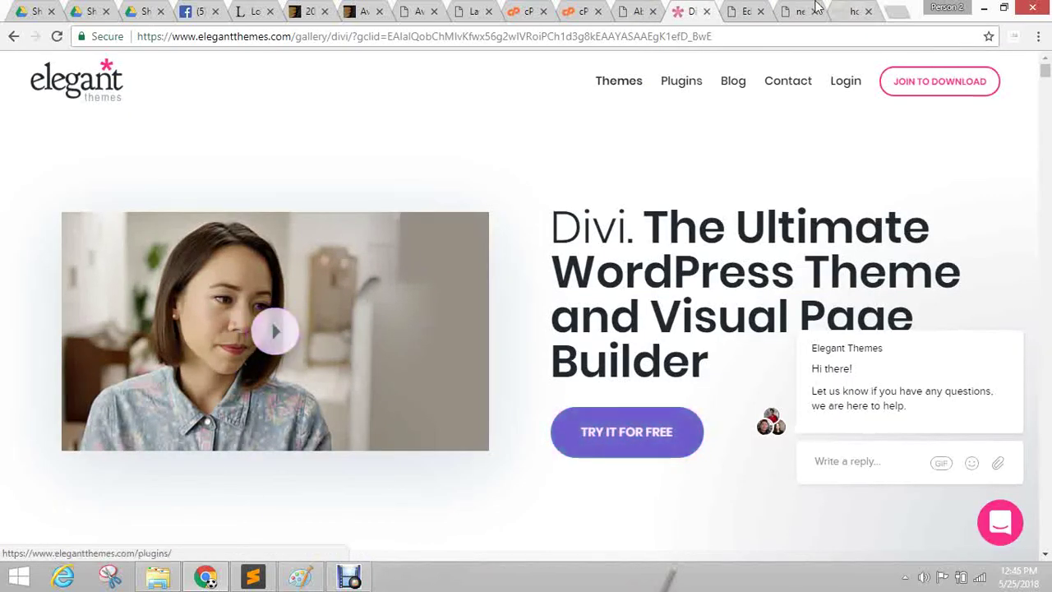
Return to the editor tab, click the Extra class name field, and close Icon Settings.
click(737, 10)
scroll(622, 329, down, 5)
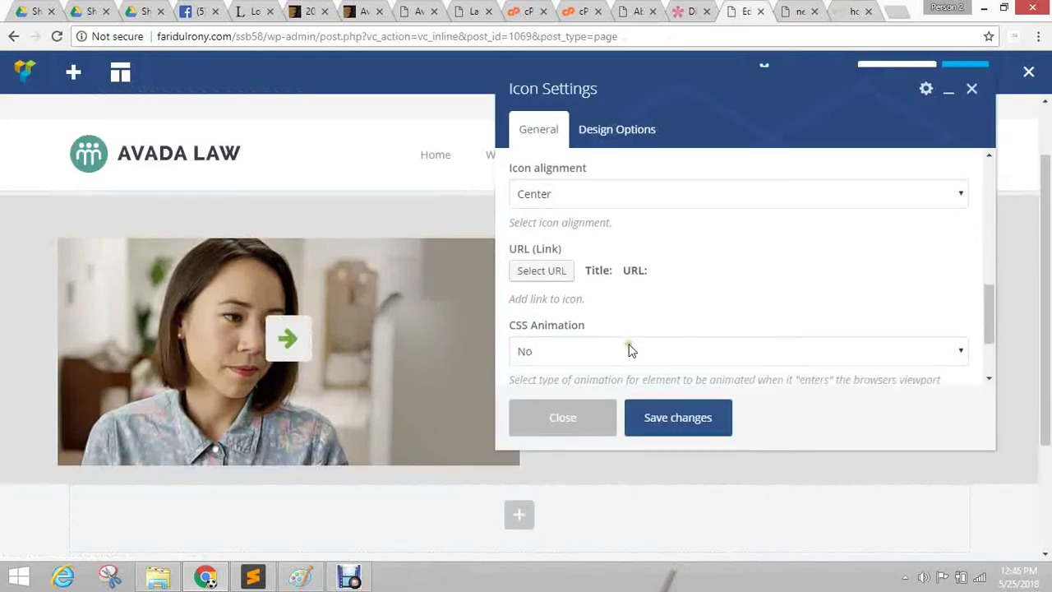
scroll(611, 305, up, 1)
scroll(611, 304, down, 1)
click(580, 339)
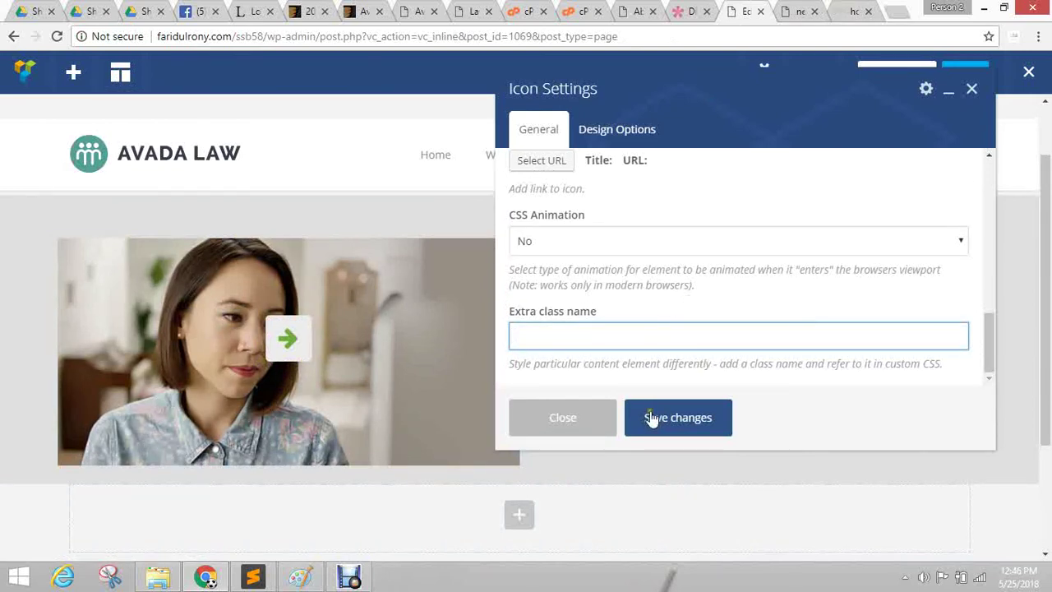
click(579, 417)
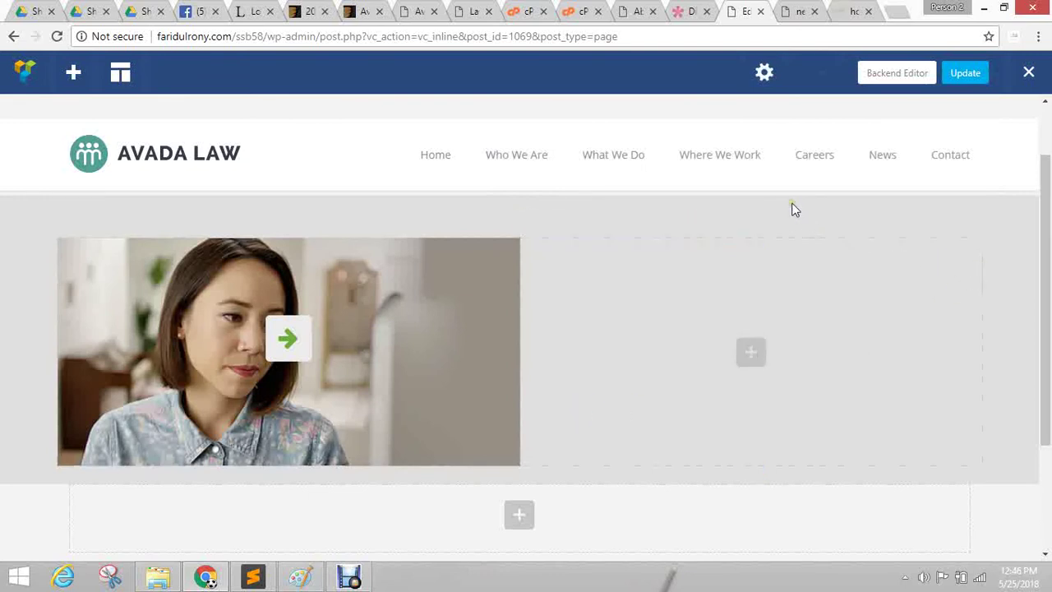
Switch to the Visual Composer welcome tab and go to Appearance > Editor.
click(640, 11)
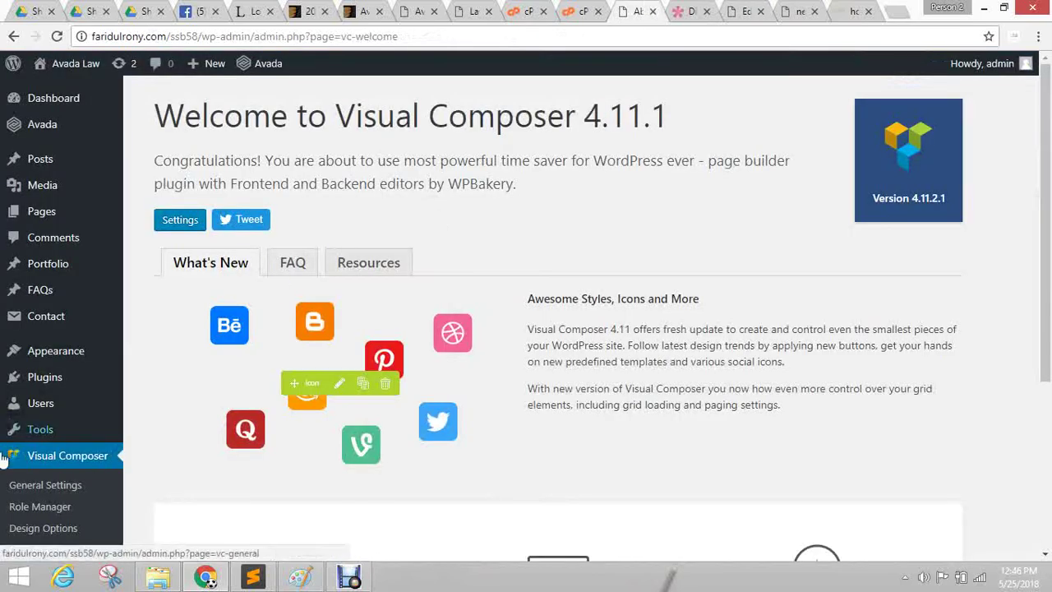
scroll(10, 394, down, 1)
scroll(10, 395, down, 2)
mouse_move(71, 197)
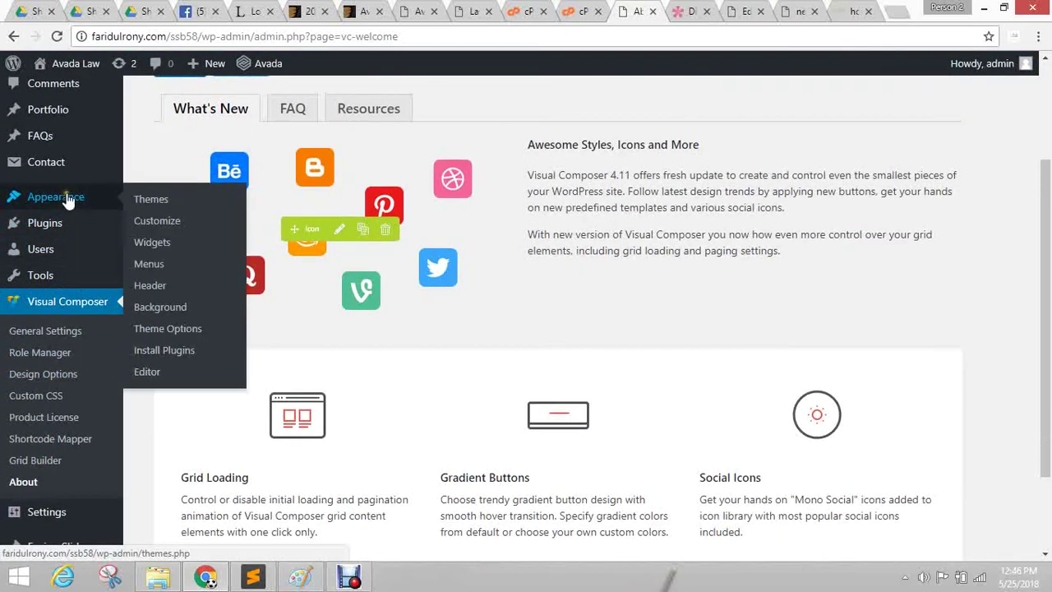
click(146, 374)
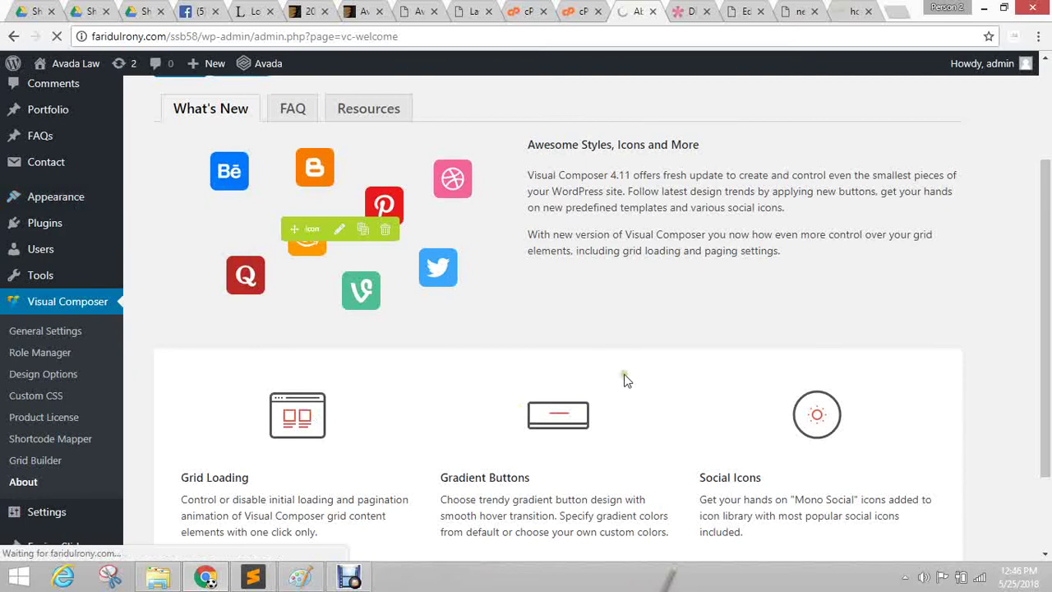
Choose Appearance > Editor again to load SSB58's style.css in the theme editor.
scroll(653, 362, down, 2)
scroll(658, 355, up, 2)
scroll(653, 345, up, 3)
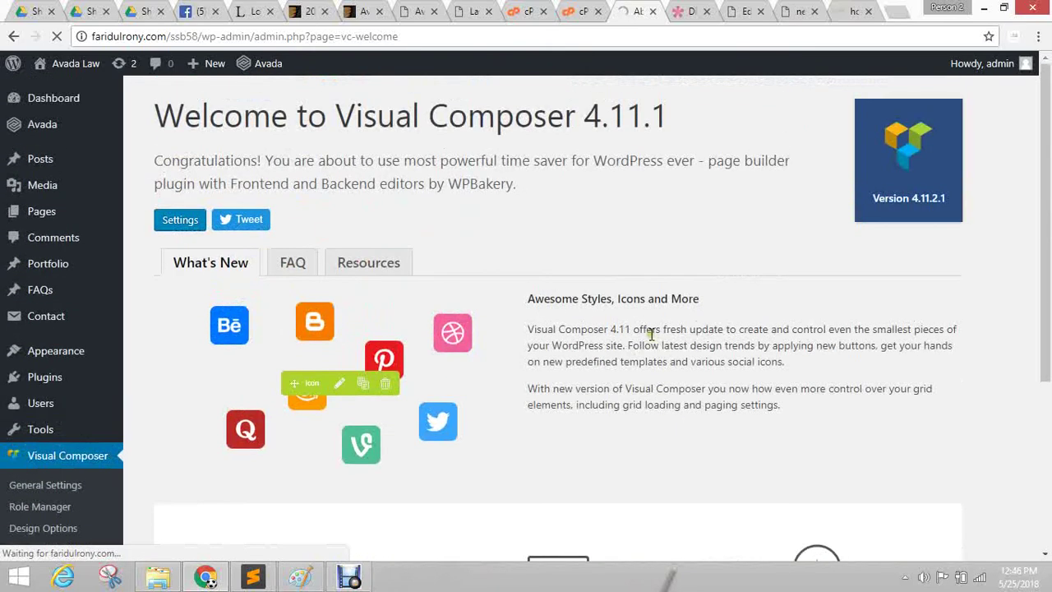
mouse_move(95, 387)
mouse_move(88, 352)
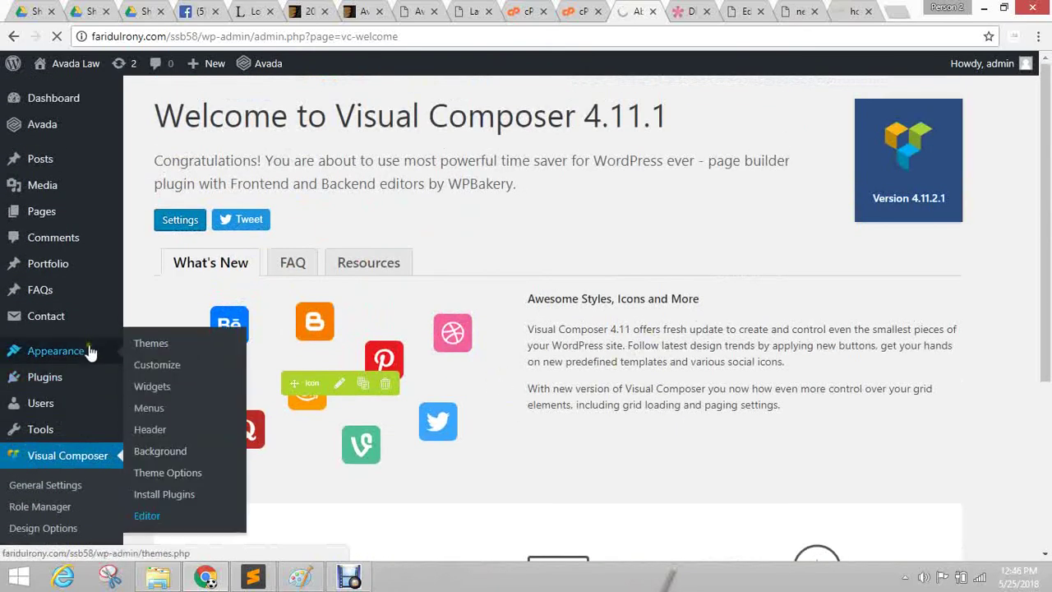
click(150, 518)
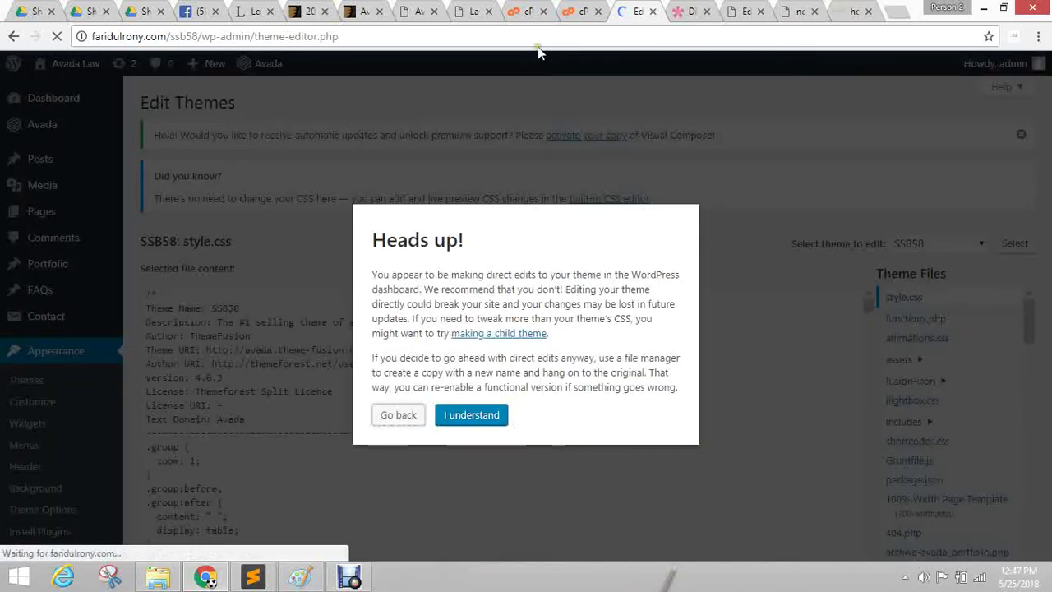
Accept the theme-editing warning and review the SSB58 header lines of style.css.
click(468, 418)
scroll(477, 361, down, 5)
scroll(458, 348, up, 5)
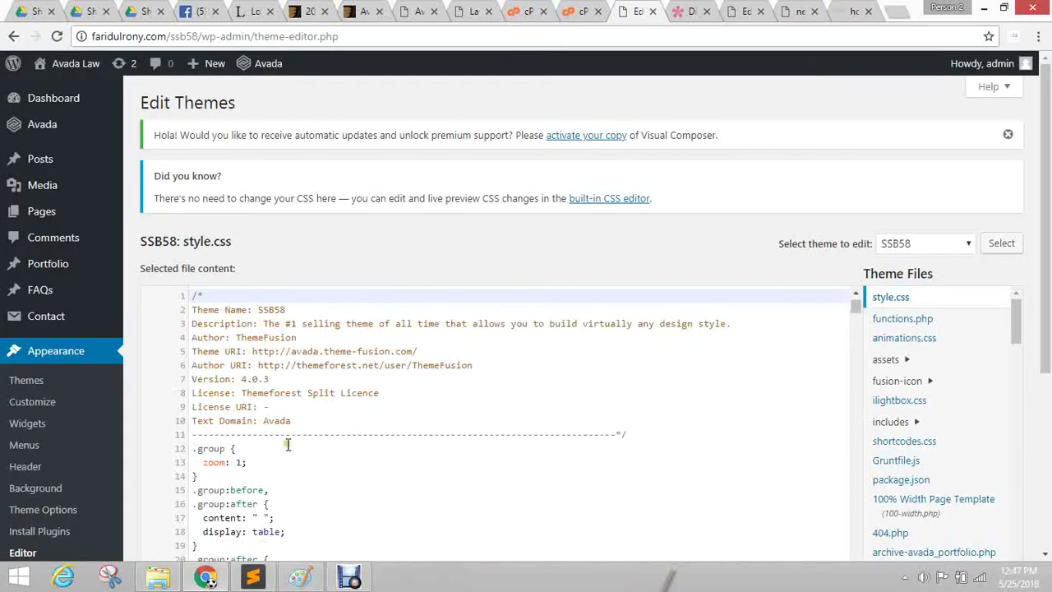
click(284, 436)
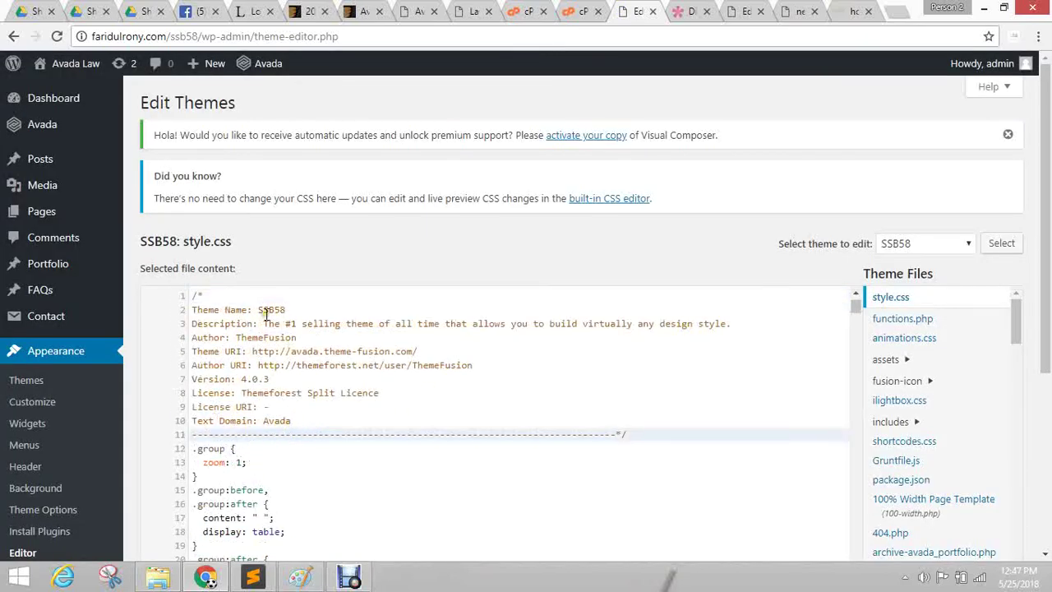
drag(258, 310, 342, 308)
click(335, 408)
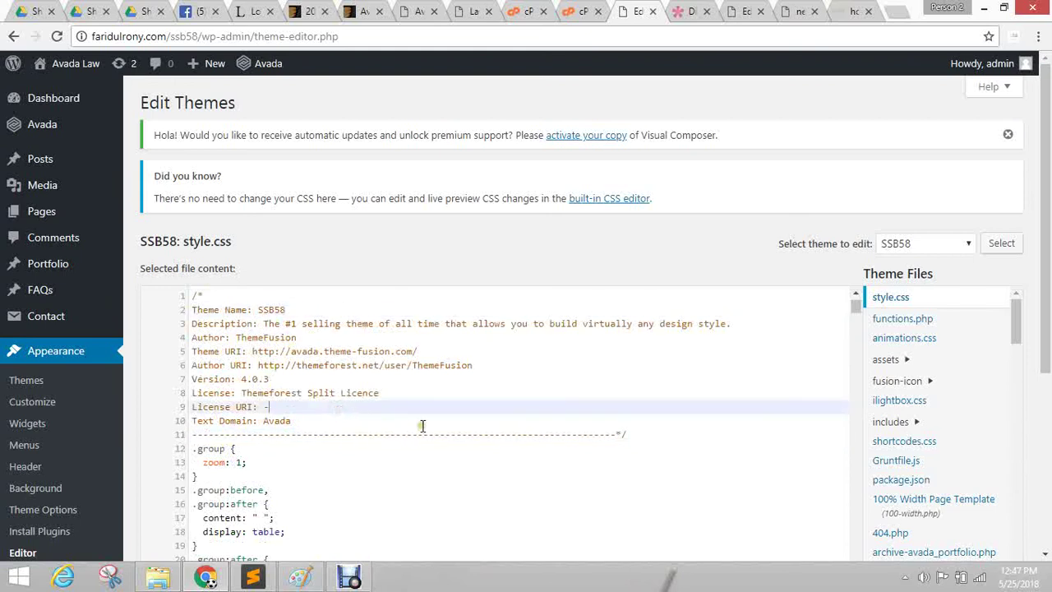
click(659, 442)
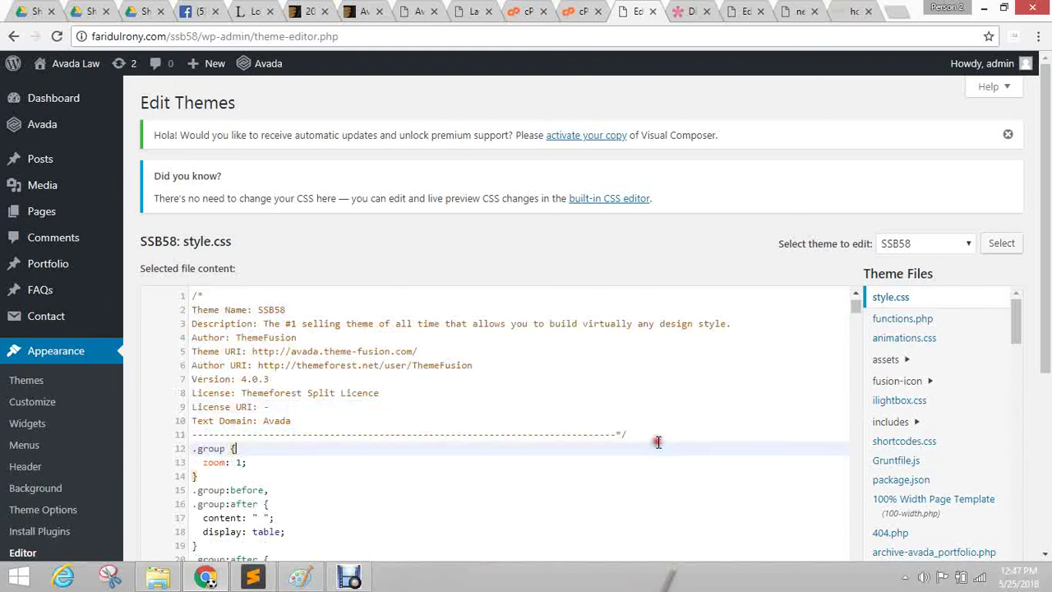
click(663, 436)
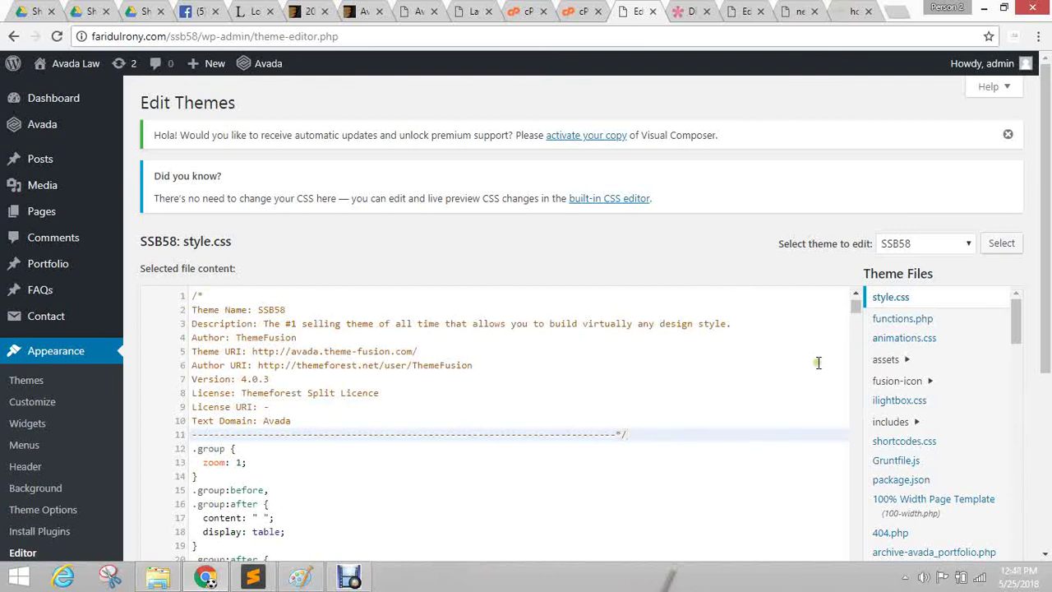
Scroll further through style.css, then go back to the Avada Law page editor.
click(766, 168)
scroll(594, 321, down, 5)
scroll(659, 273, down, 5)
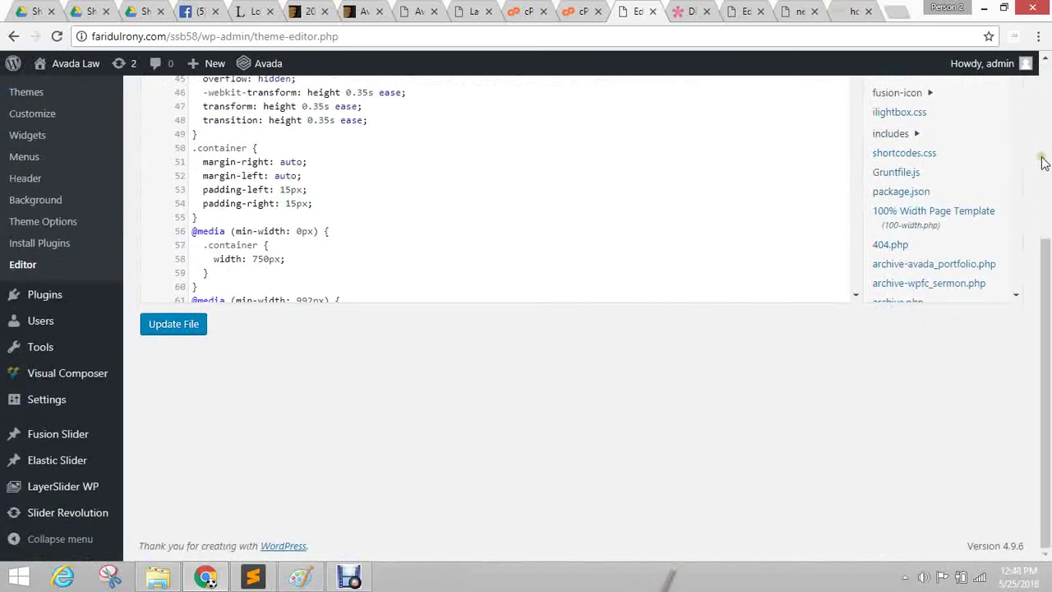
scroll(929, 205, down, 1)
scroll(716, 418, up, 5)
scroll(330, 426, down, 20)
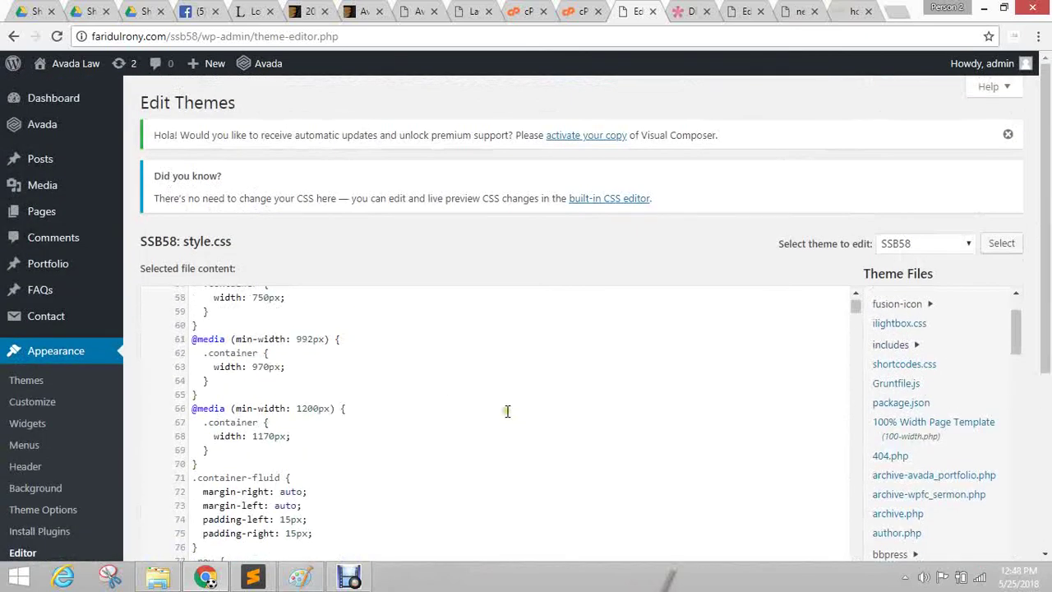
scroll(444, 423, down, 6)
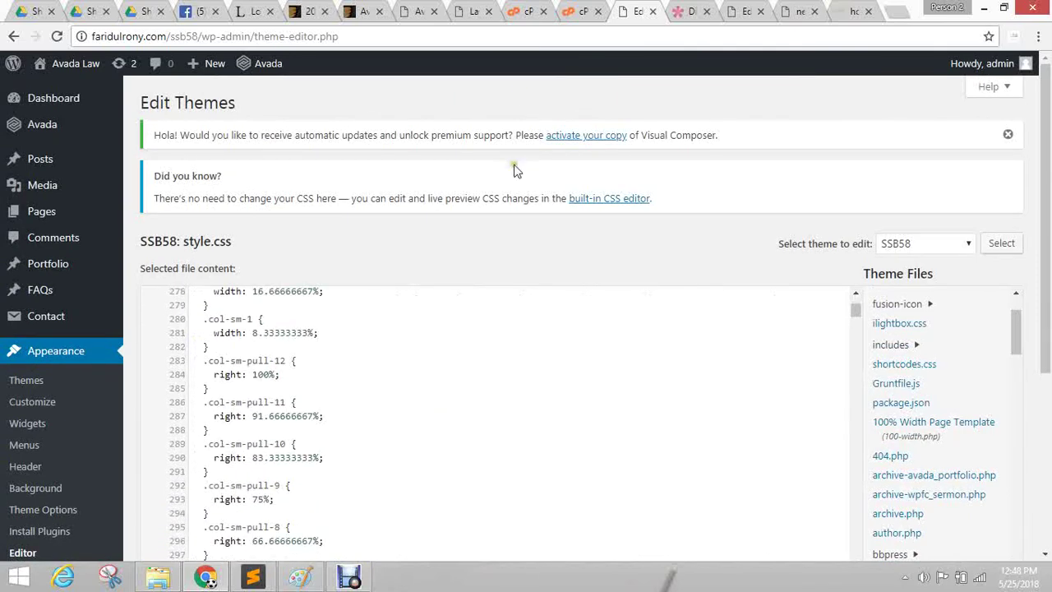
click(752, 12)
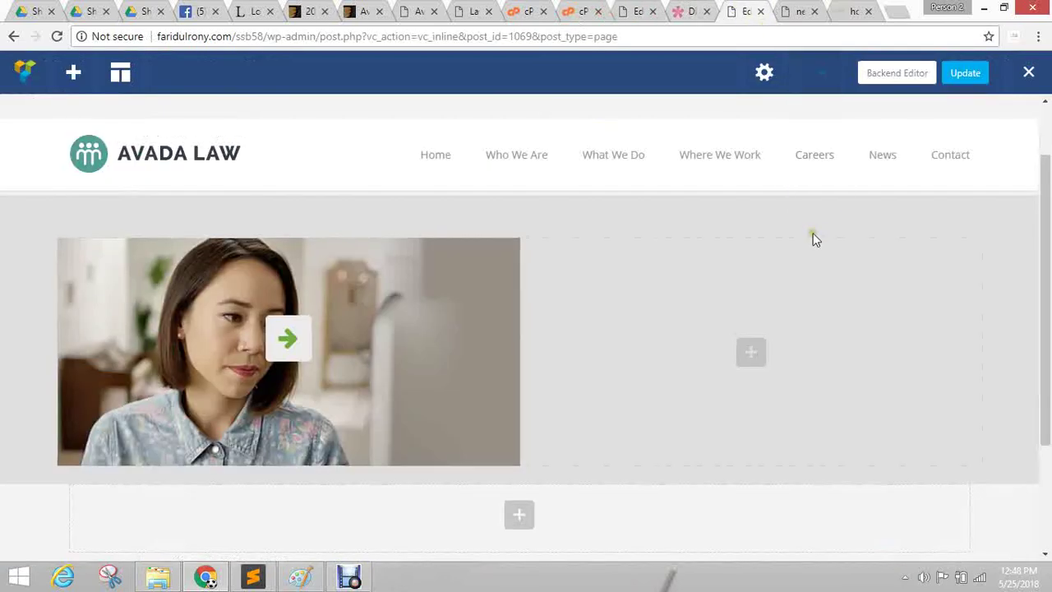
Check the page title ssb58 and Custom CSS without changes, then reopen the arrow icon's settings.
click(763, 74)
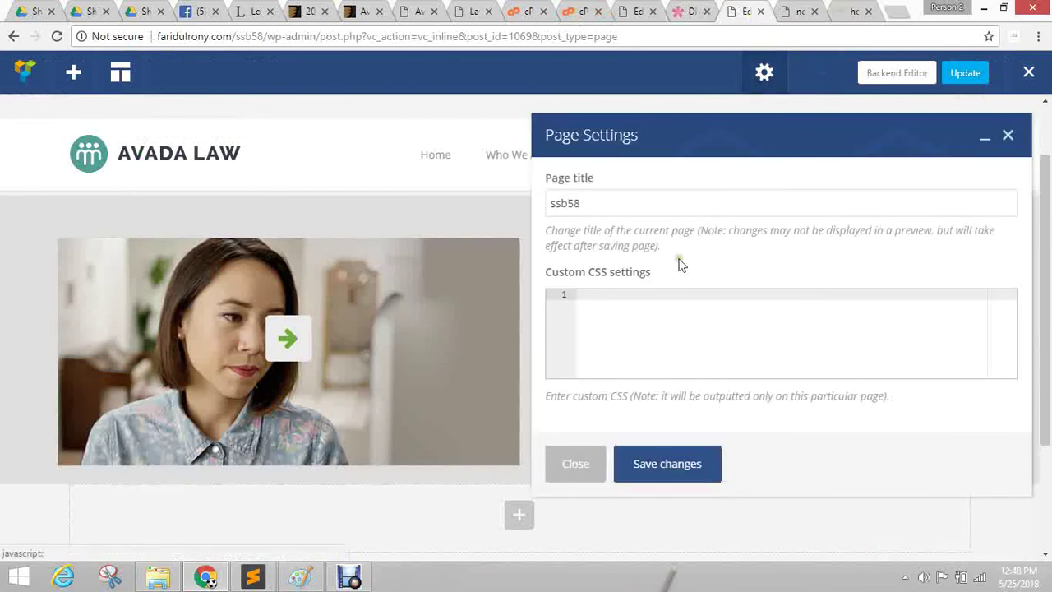
click(621, 294)
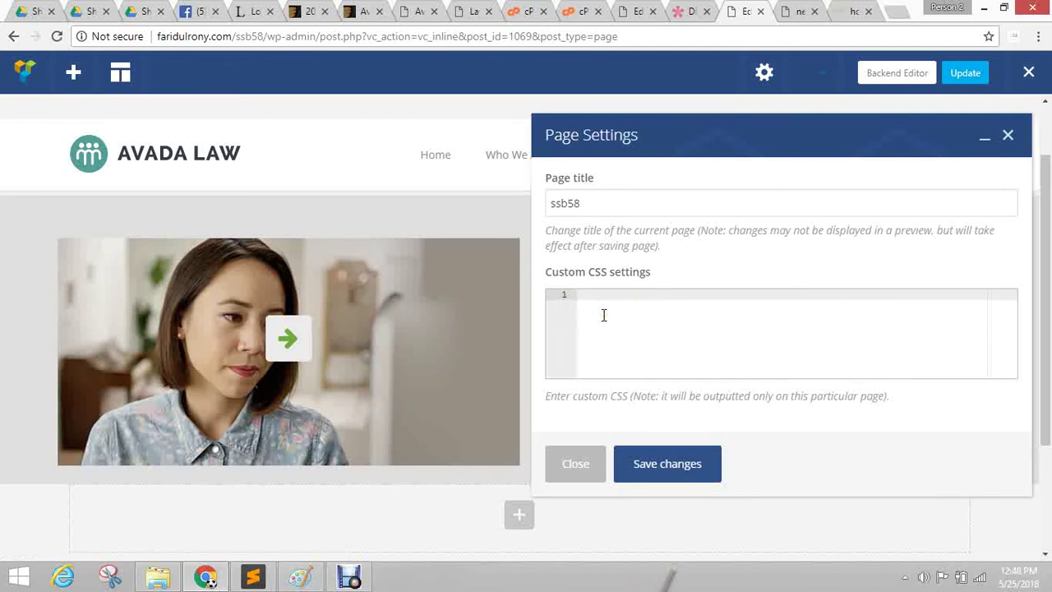
drag(586, 205, 490, 205)
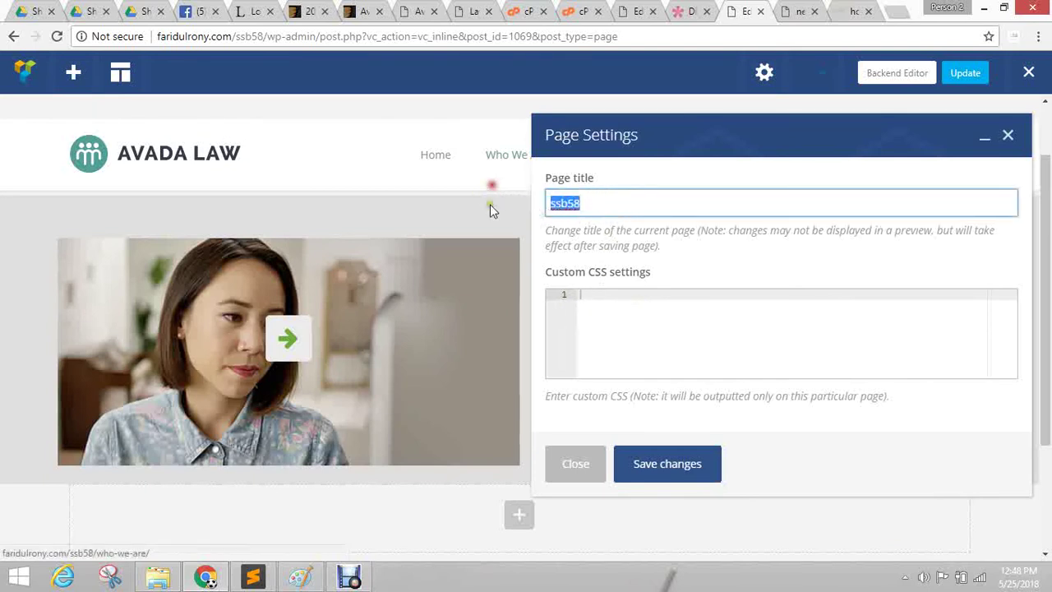
click(633, 352)
click(571, 463)
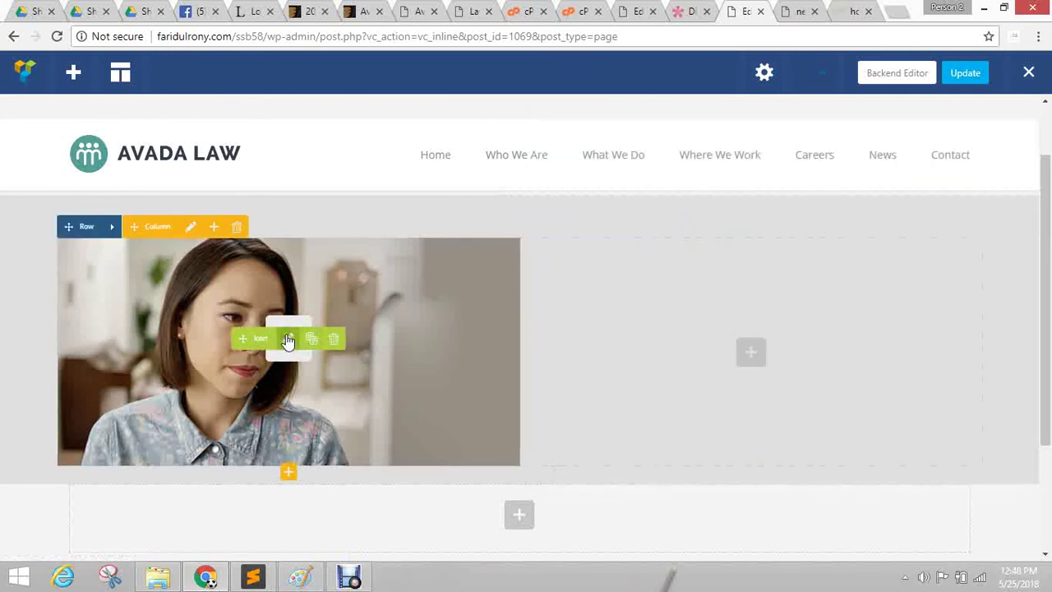
click(287, 342)
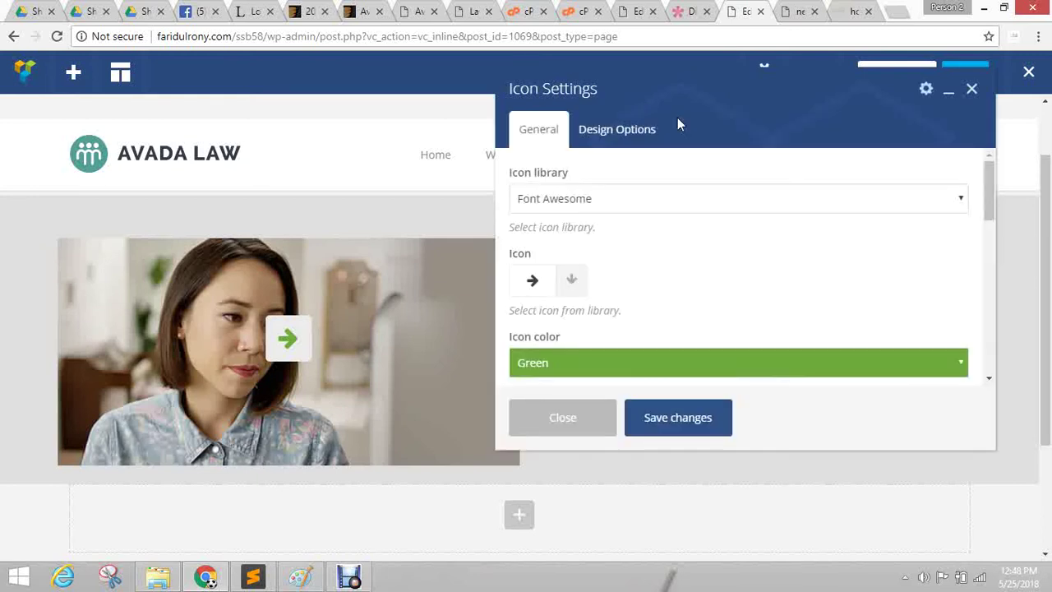
Enter btn-custom as the arrow icon's extra class name and save the icon settings.
scroll(792, 227, down, 4)
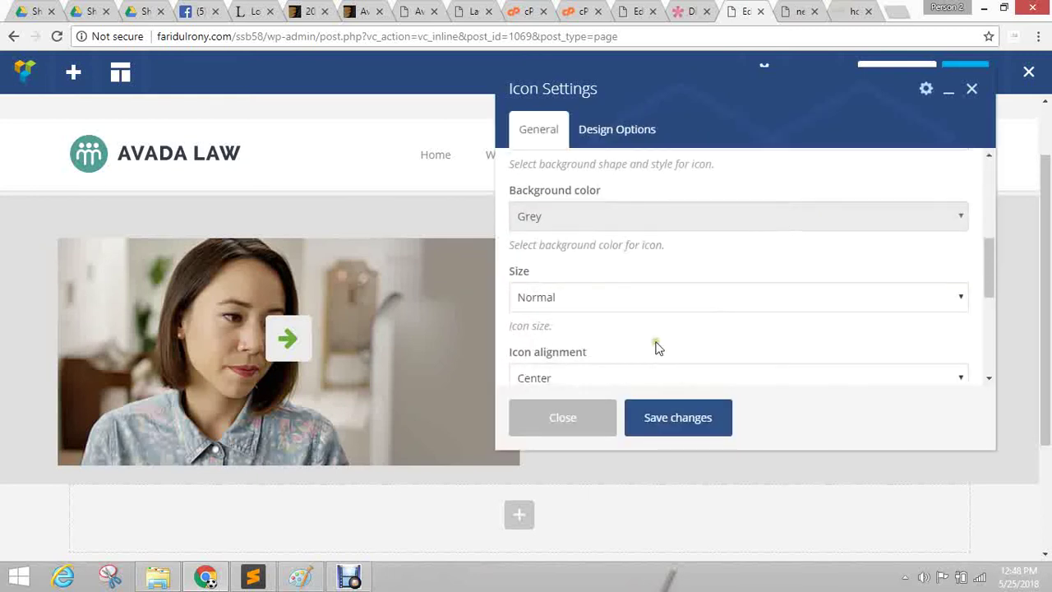
scroll(657, 347, down, 5)
click(554, 336)
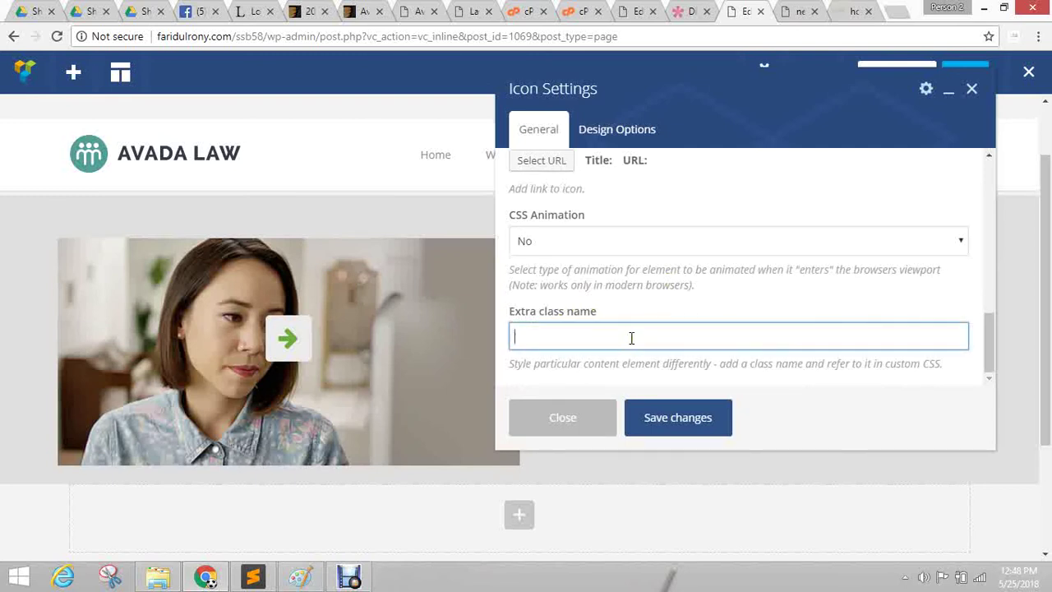
text(btn-custom)
key(ctrl+a)
click(666, 420)
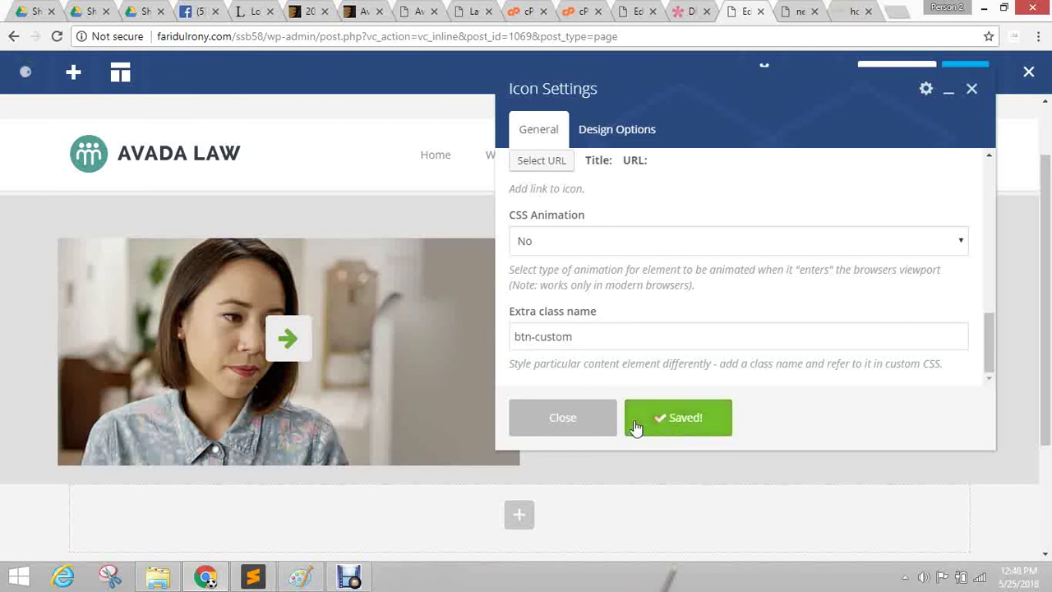
click(548, 419)
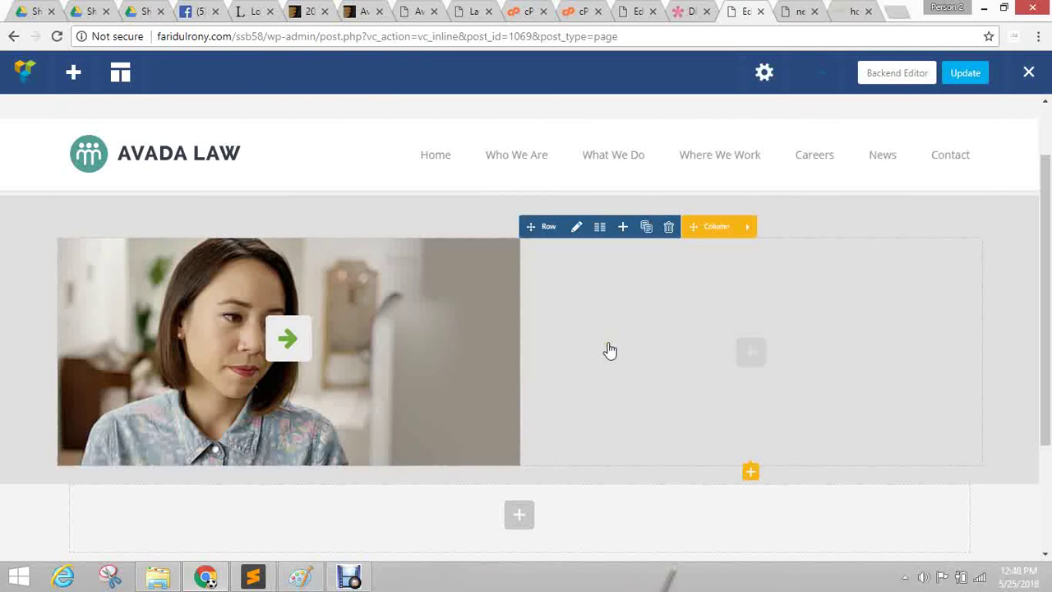
mouse_move(305, 340)
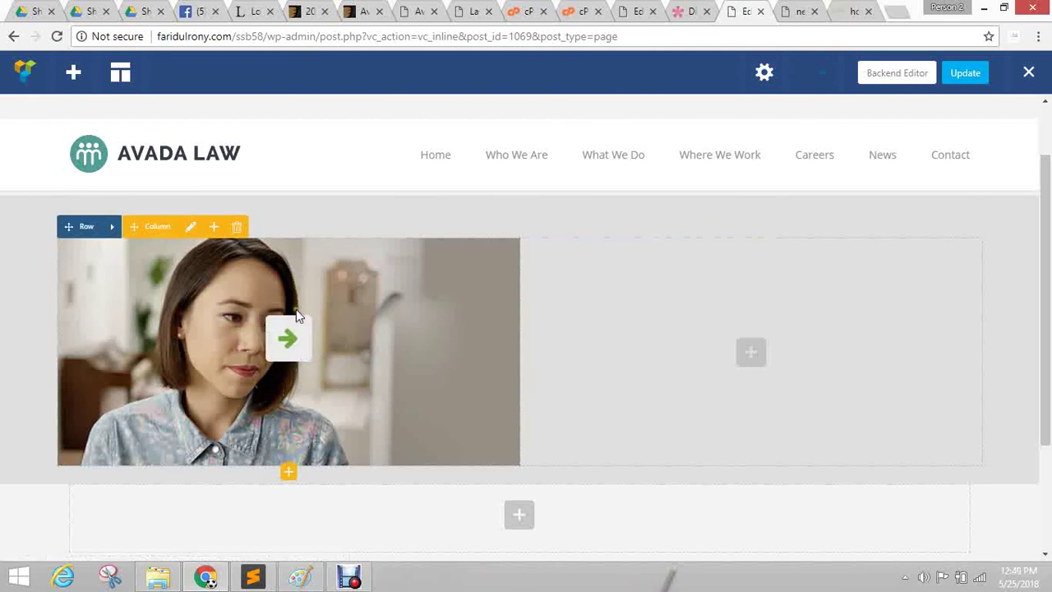
Link the green arrow icon to the 'Technology changing laws' post.
click(290, 337)
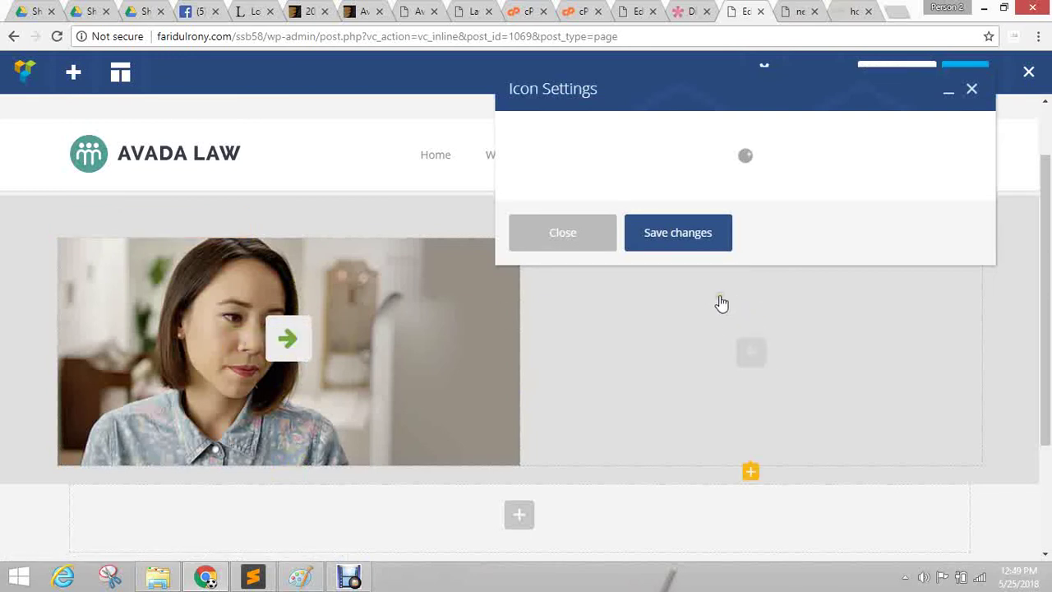
drag(682, 85, 508, 101)
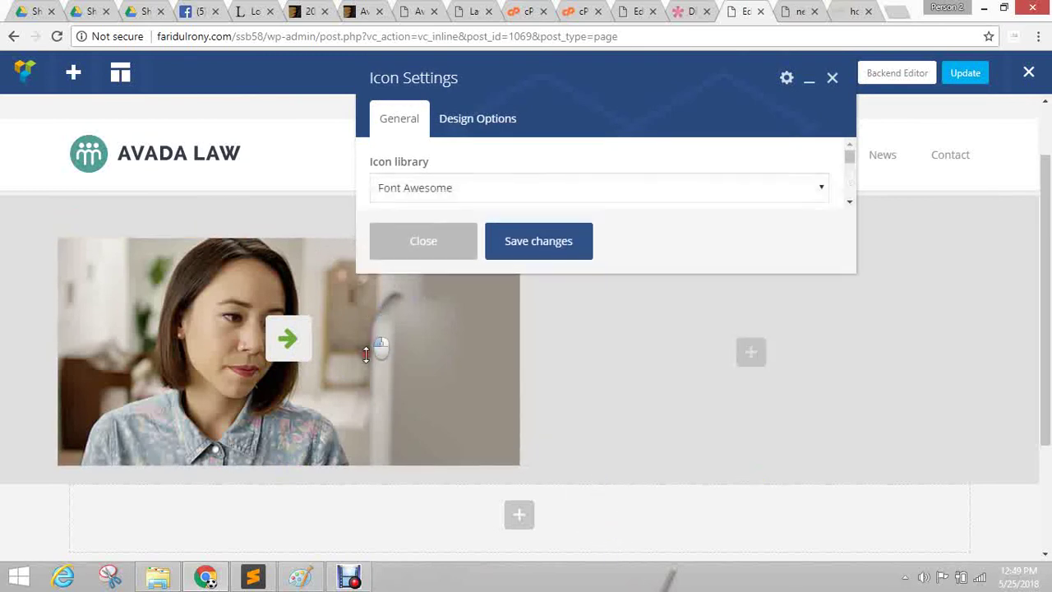
drag(368, 505, 367, 506)
scroll(670, 216, down, 5)
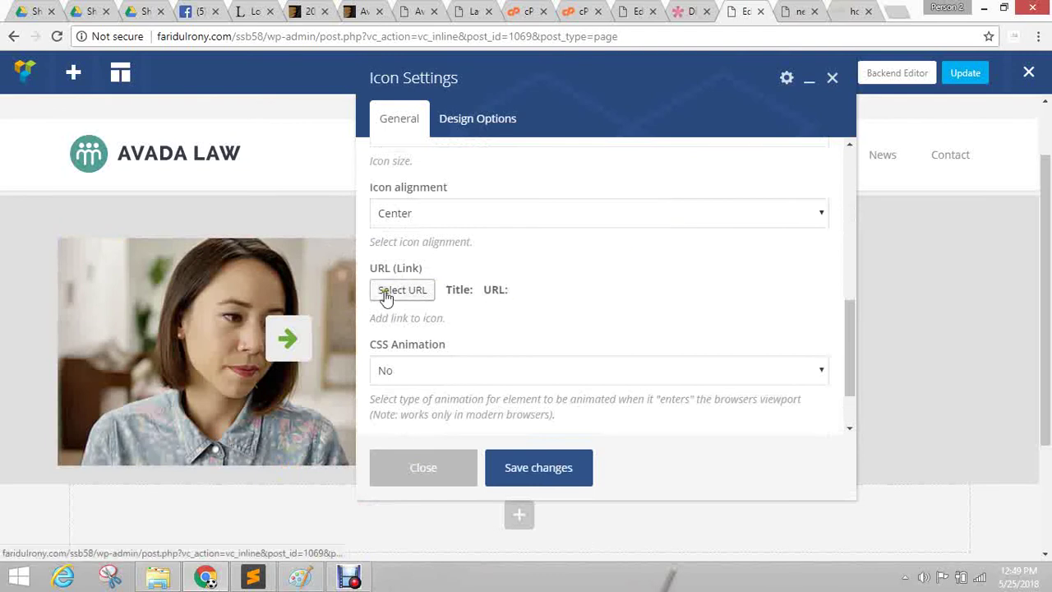
click(386, 294)
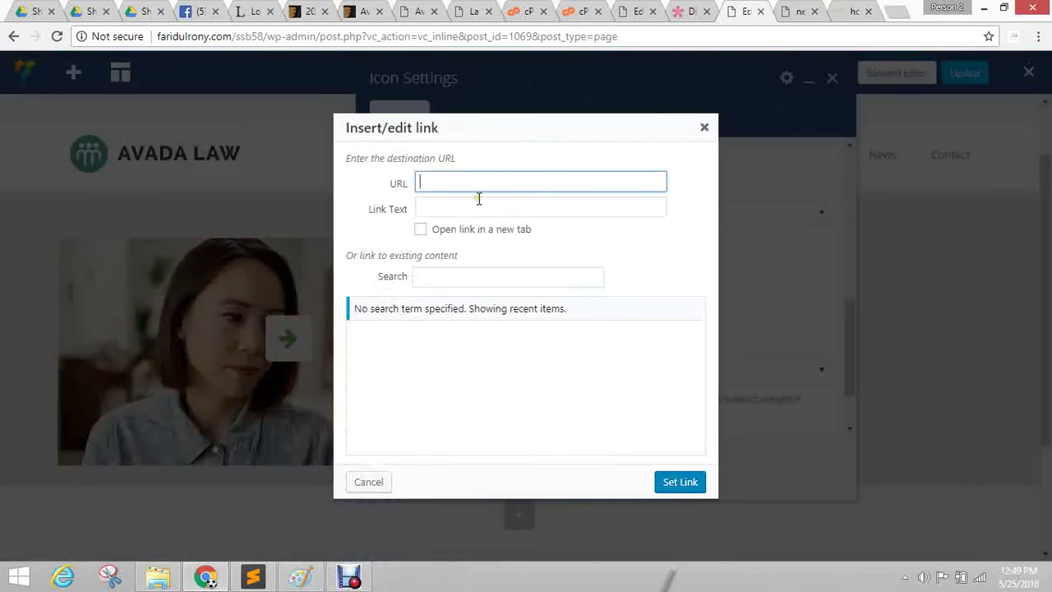
text(#)
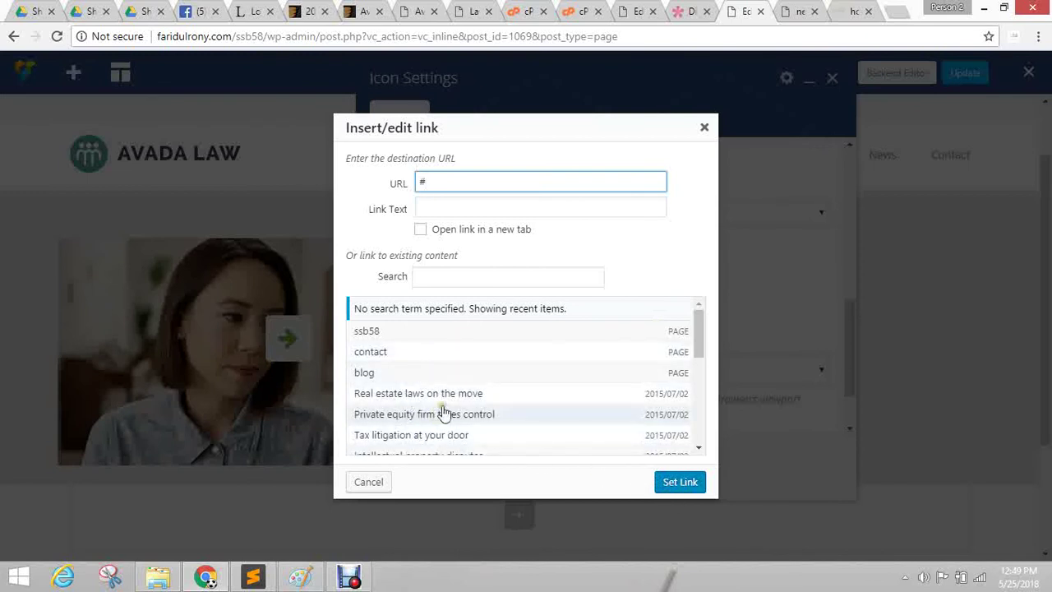
scroll(443, 402, down, 2)
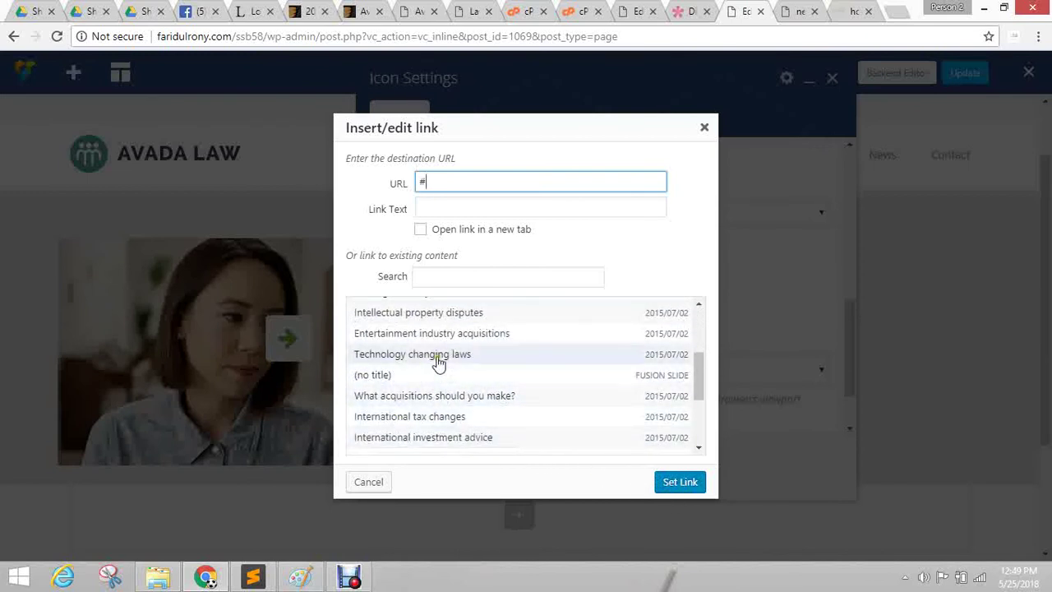
click(435, 359)
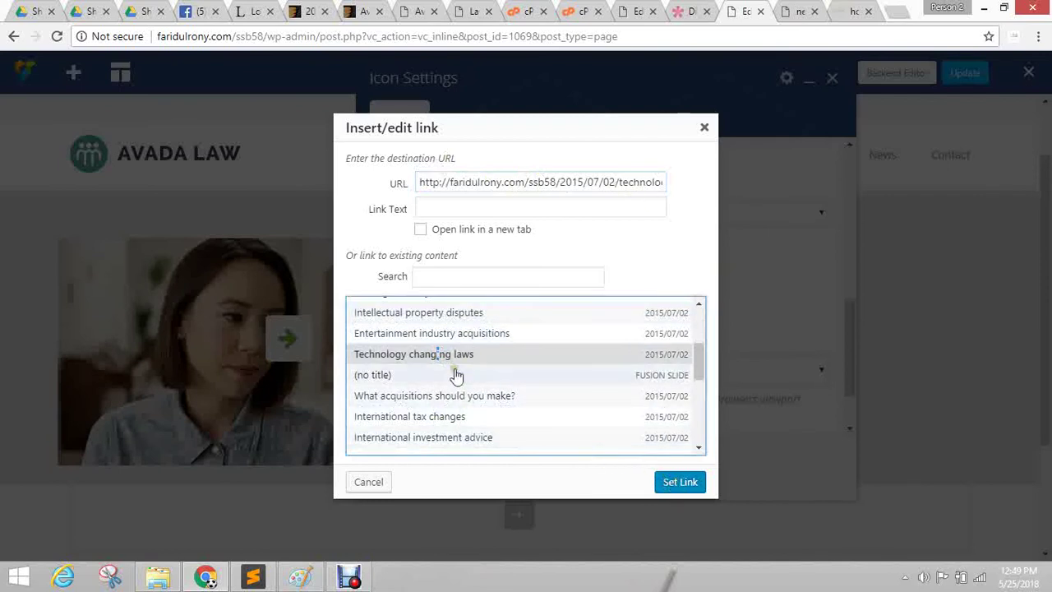
click(679, 486)
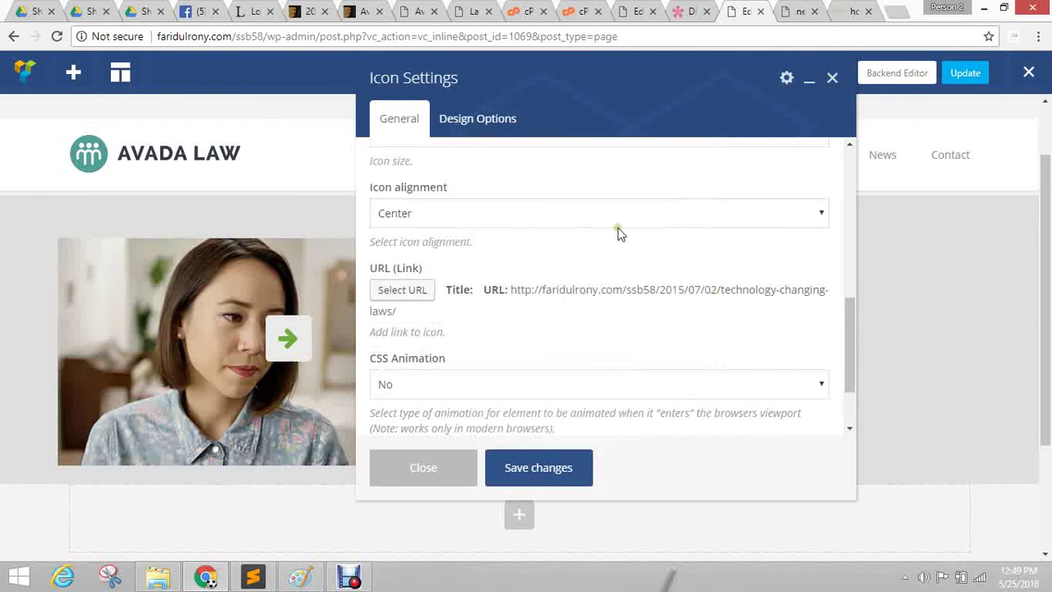
Keep CSS Animation at No, keep the btn-custom class, and save the icon settings.
scroll(613, 250, down, 1)
click(416, 313)
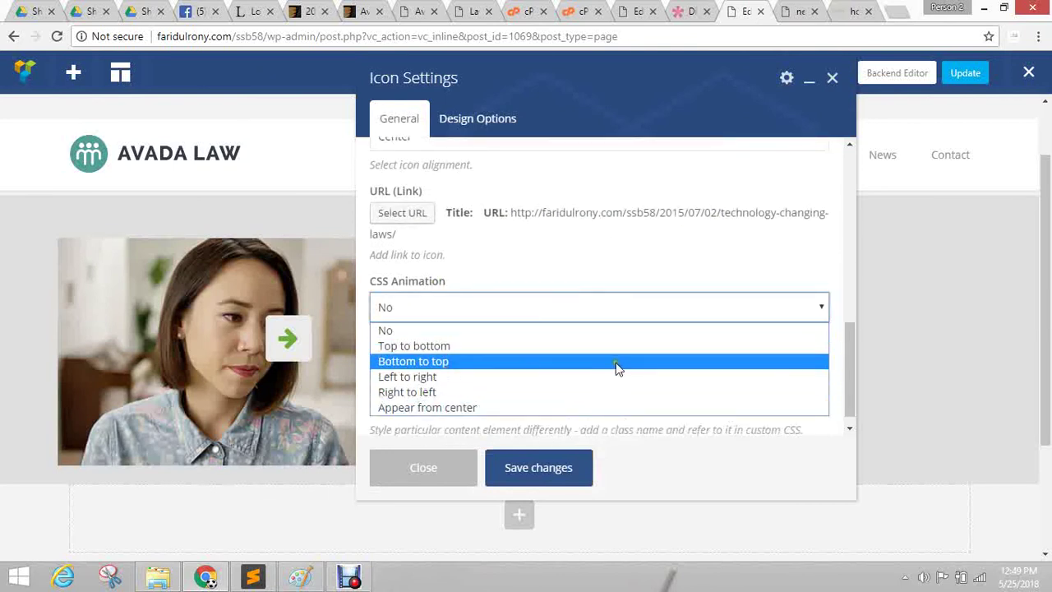
click(595, 255)
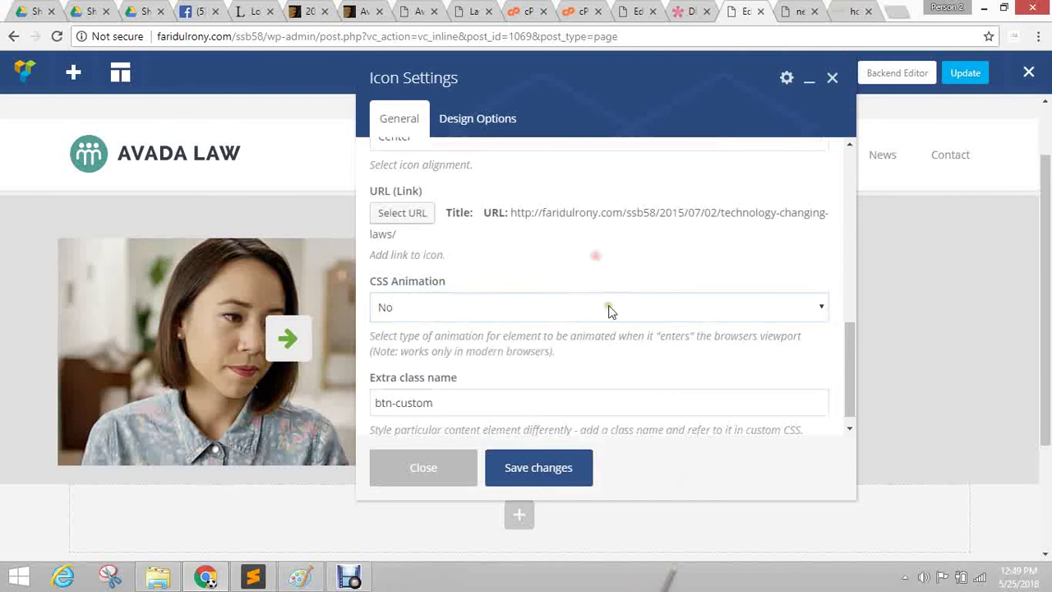
triple_click(456, 406)
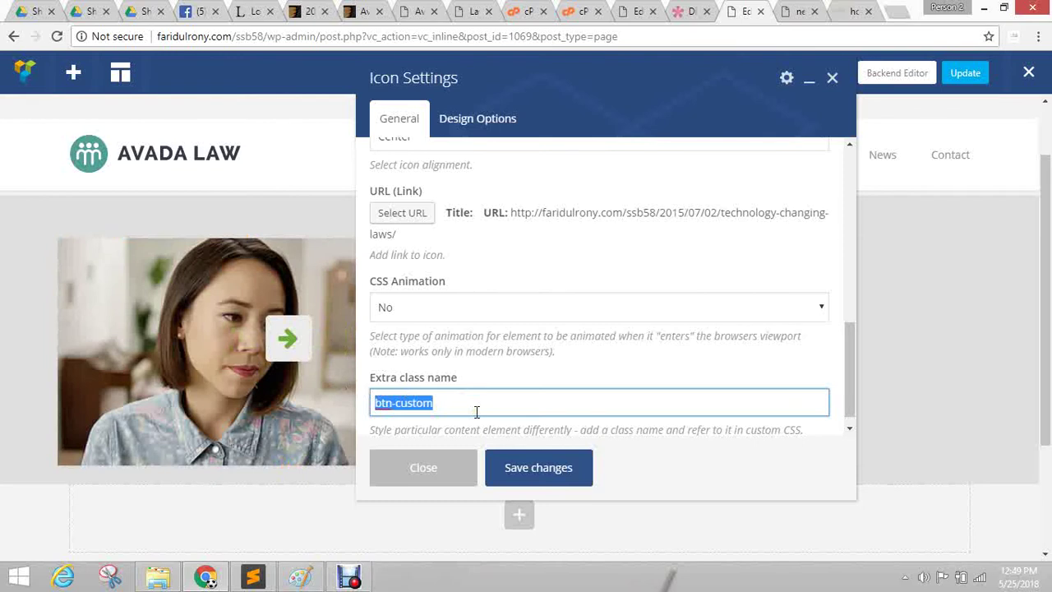
click(536, 468)
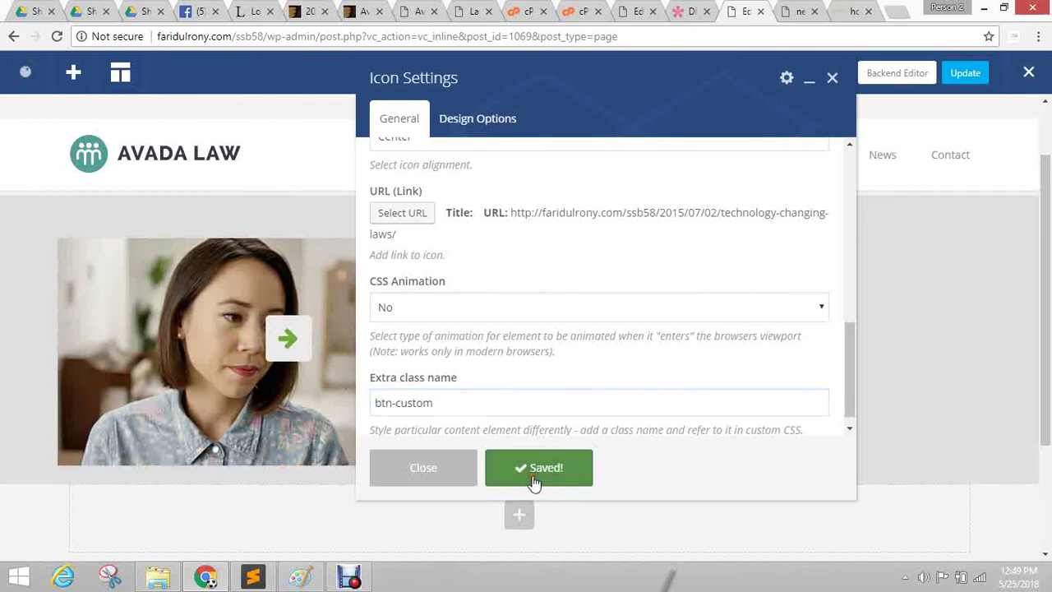
click(423, 476)
mouse_move(297, 327)
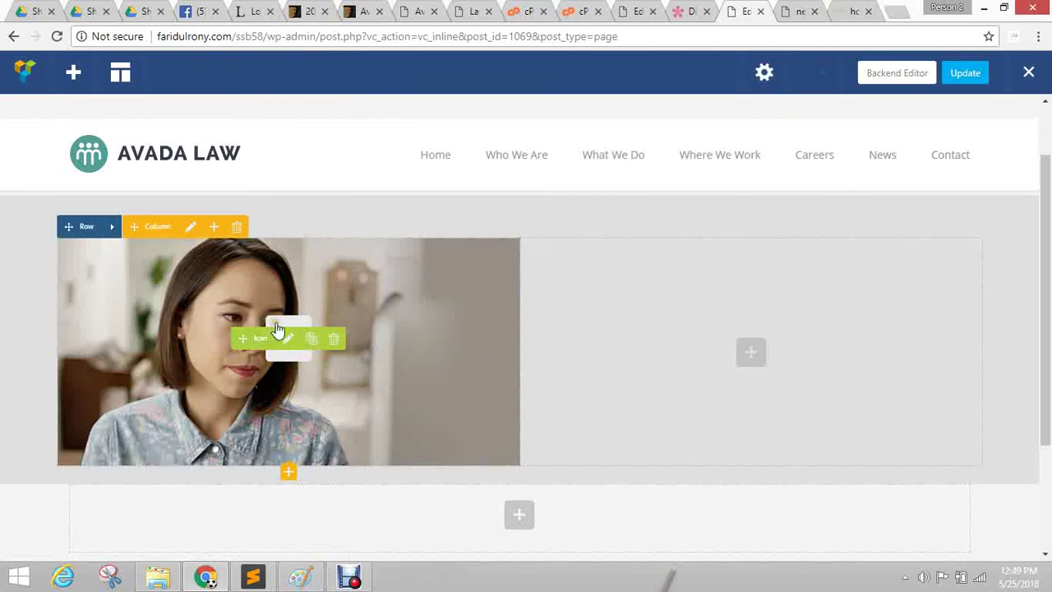
Inspect the arrow icon in DevTools and select its btn-custom wrapper div in the Elements tree.
right_click(287, 327)
click(329, 444)
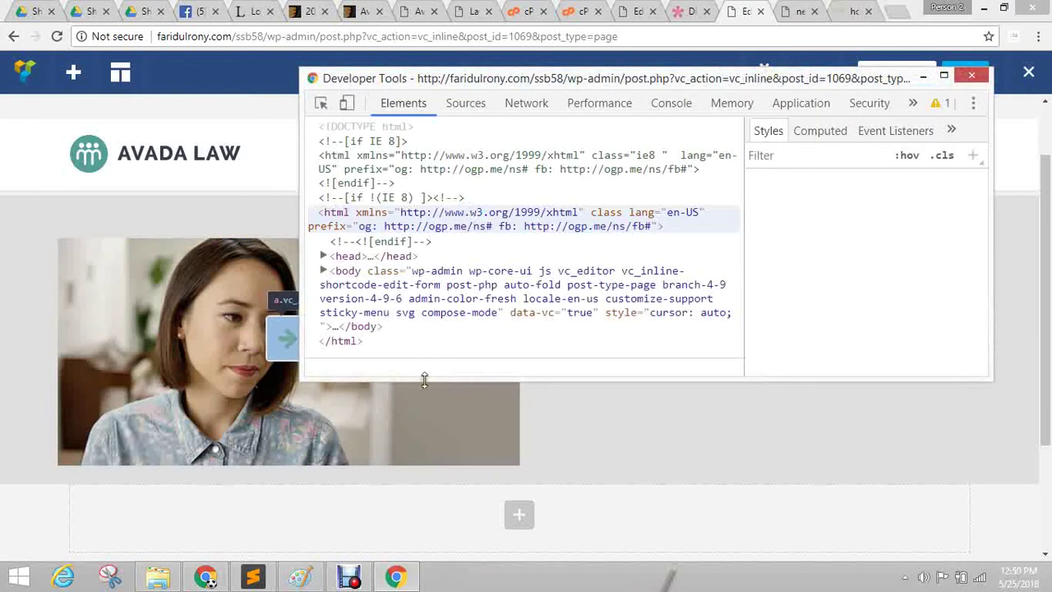
drag(468, 383, 500, 536)
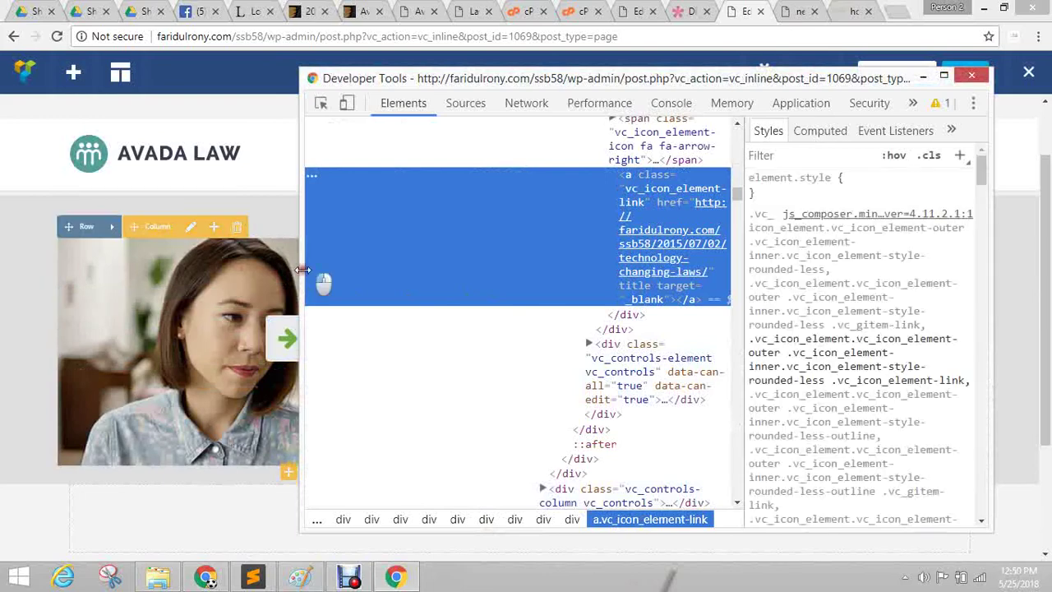
drag(301, 276, 76, 276)
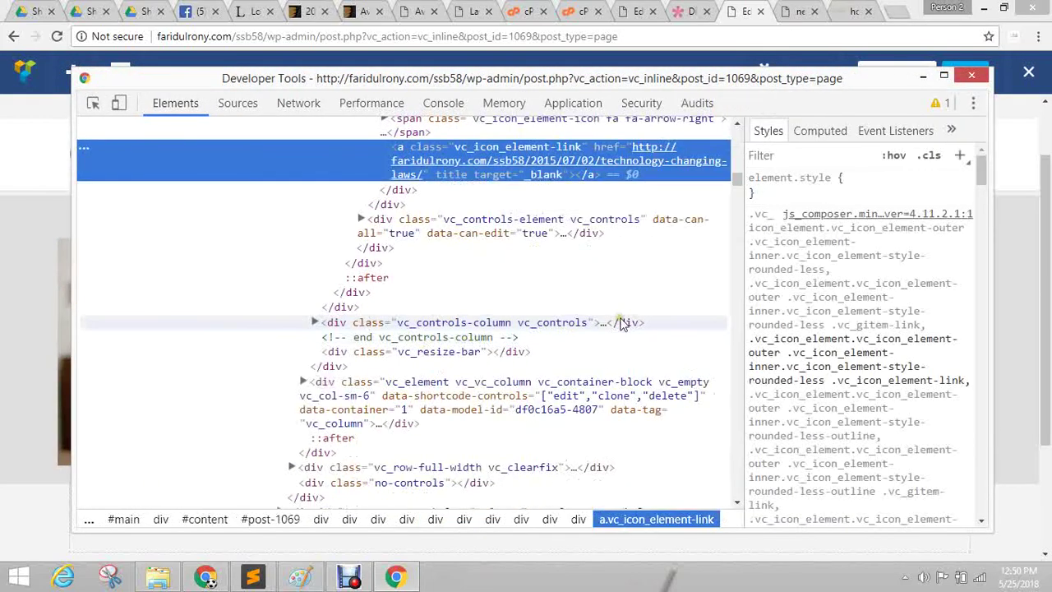
scroll(622, 321, up, 2)
scroll(528, 358, up, 4)
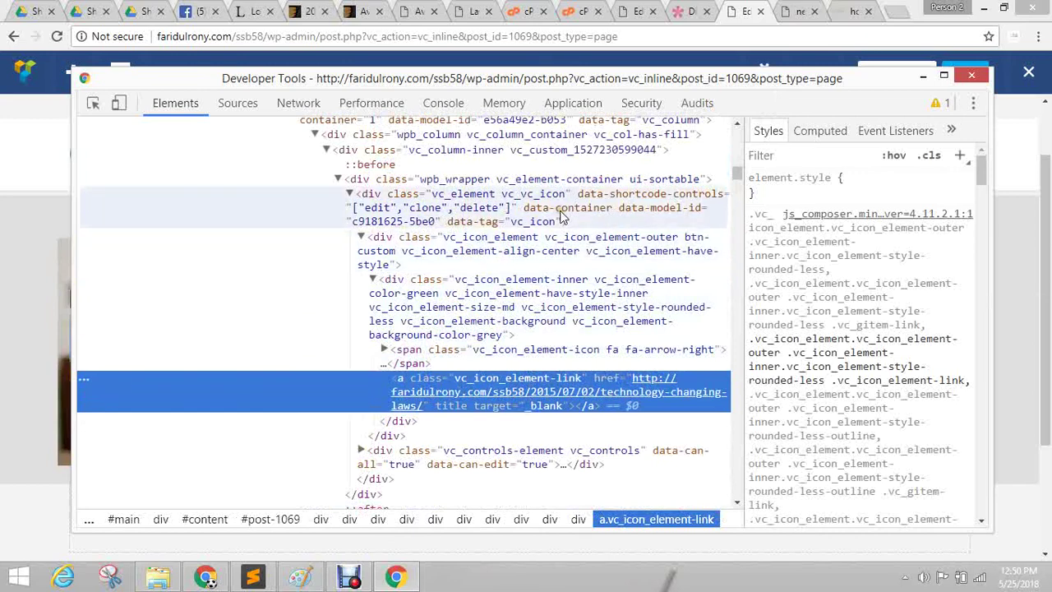
scroll(690, 247, down, 2)
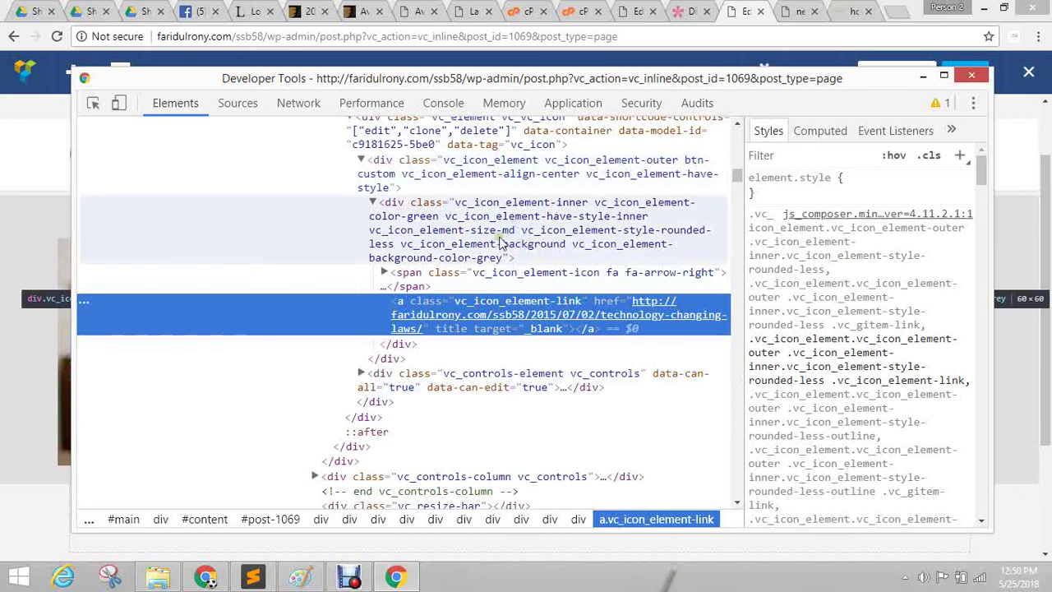
click(687, 166)
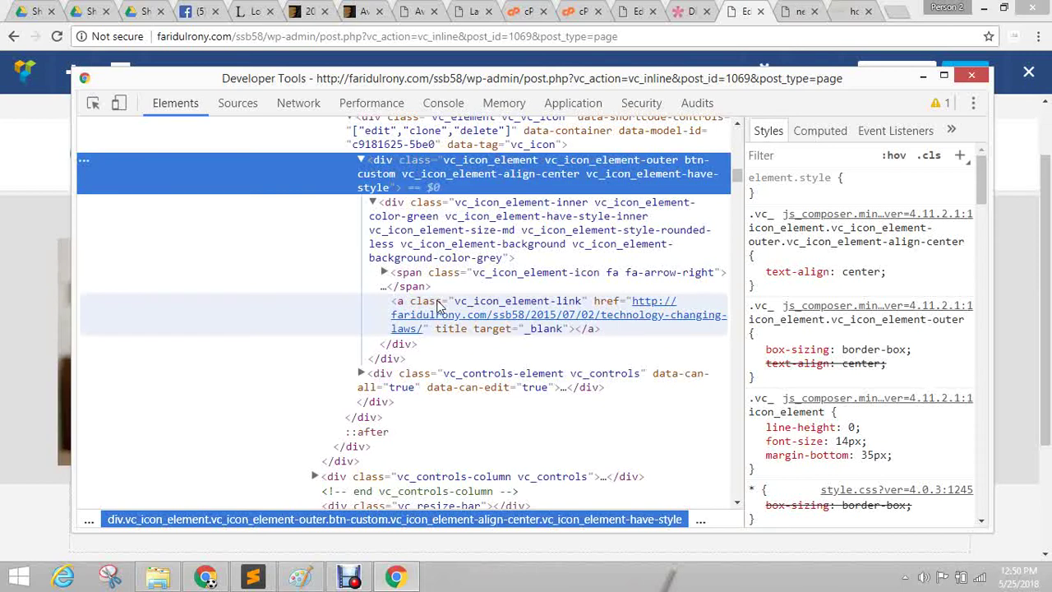
click(777, 61)
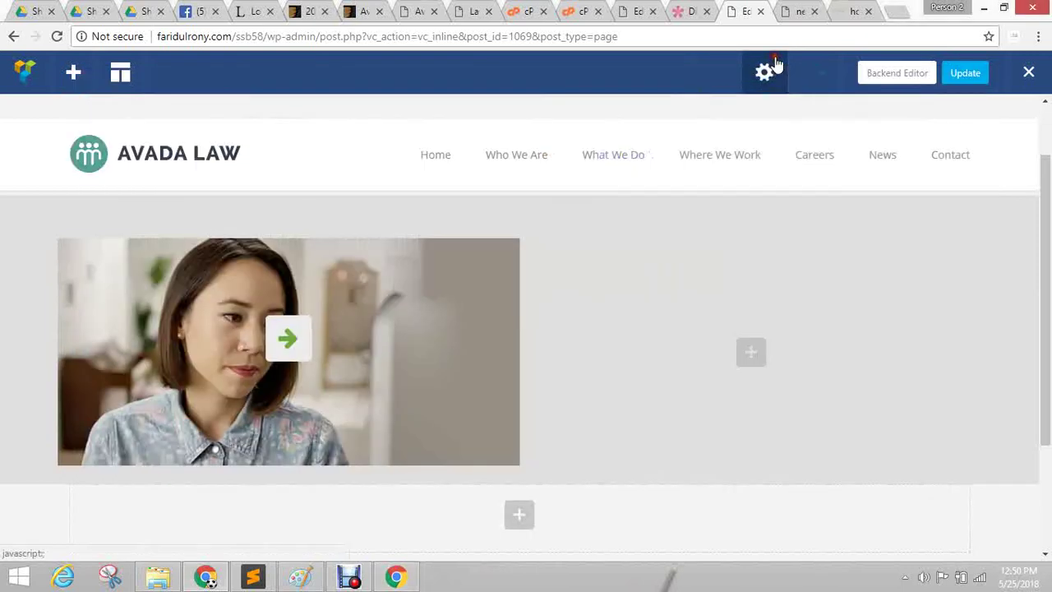
click(764, 72)
click(645, 300)
text(.)
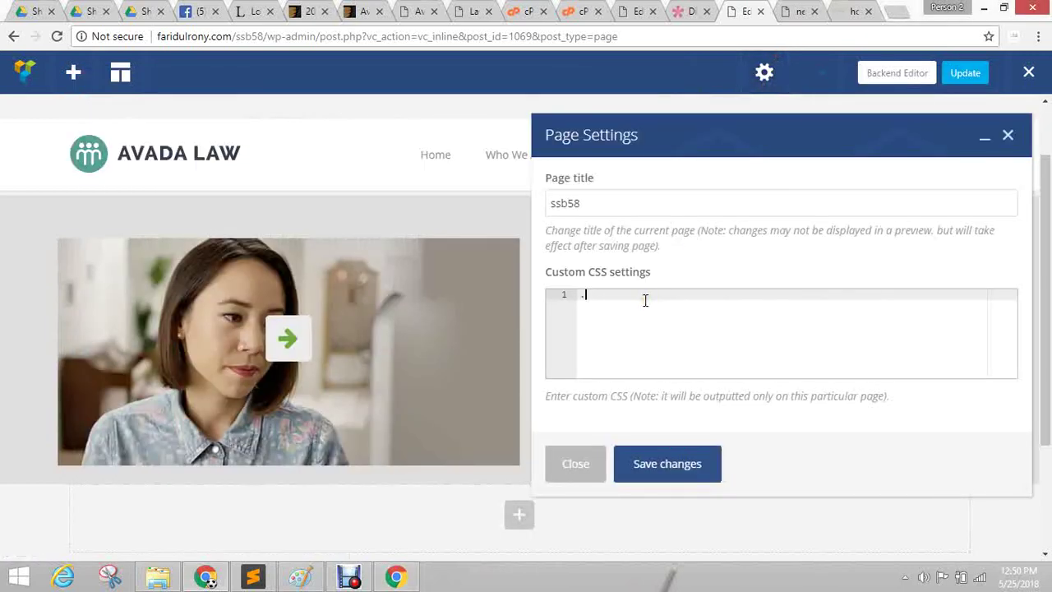
text(btn-custom{)
key(Return)
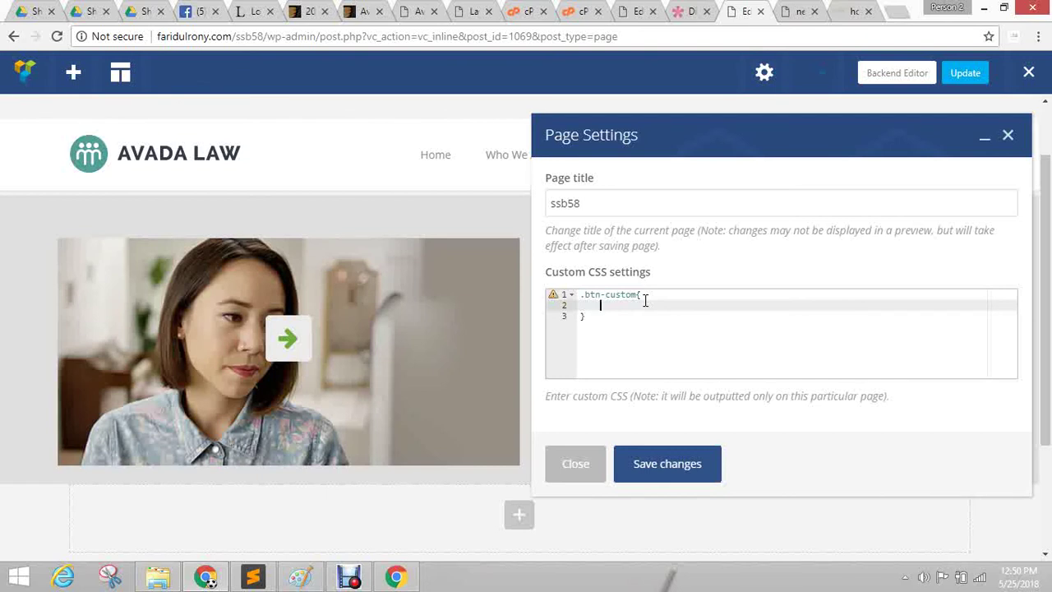
key(Up)
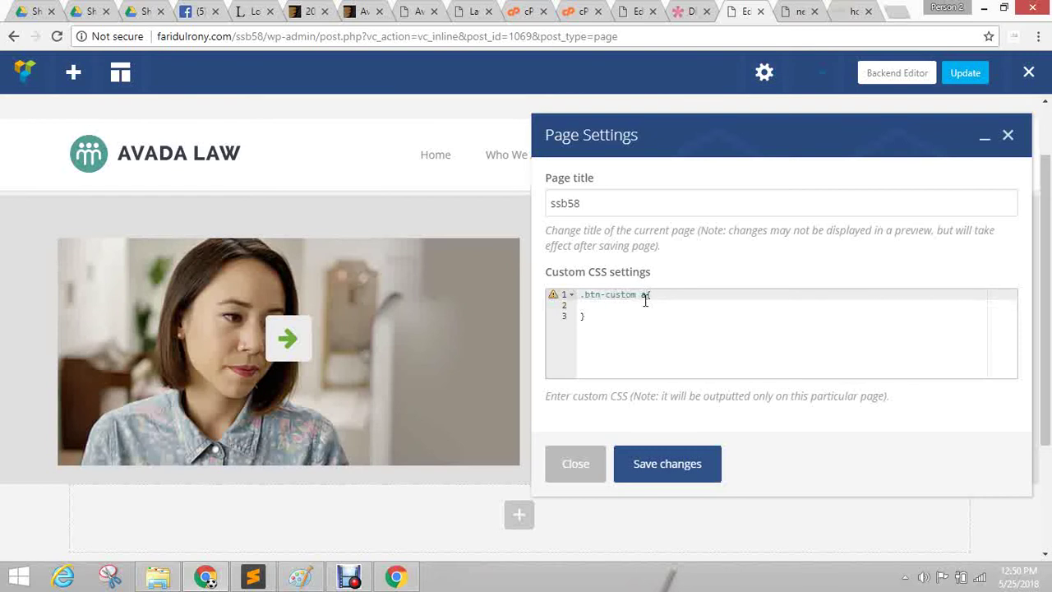
key(Down)
text(b)
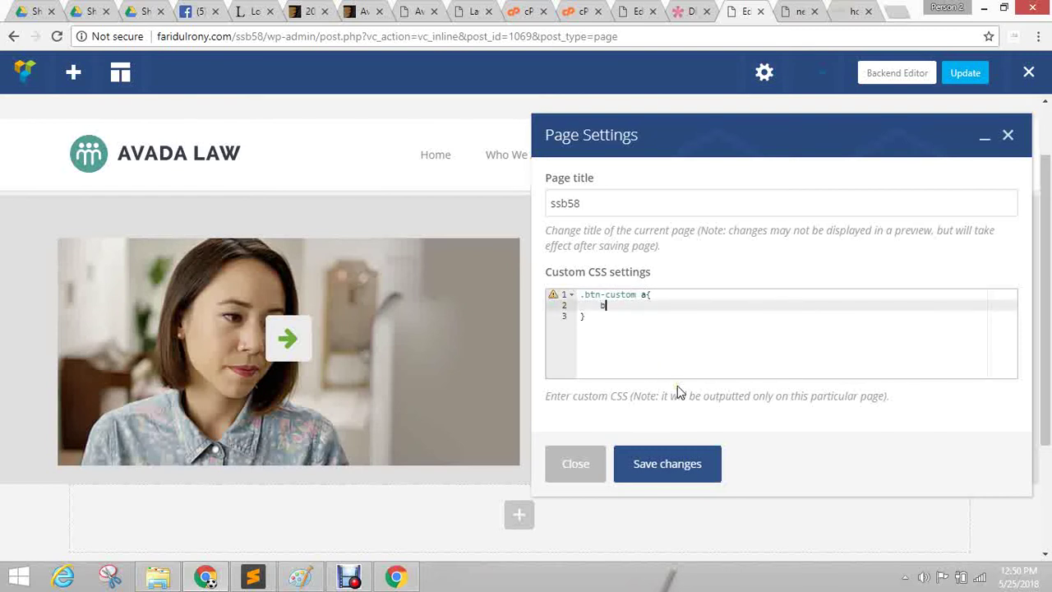
text(ackground:red;)
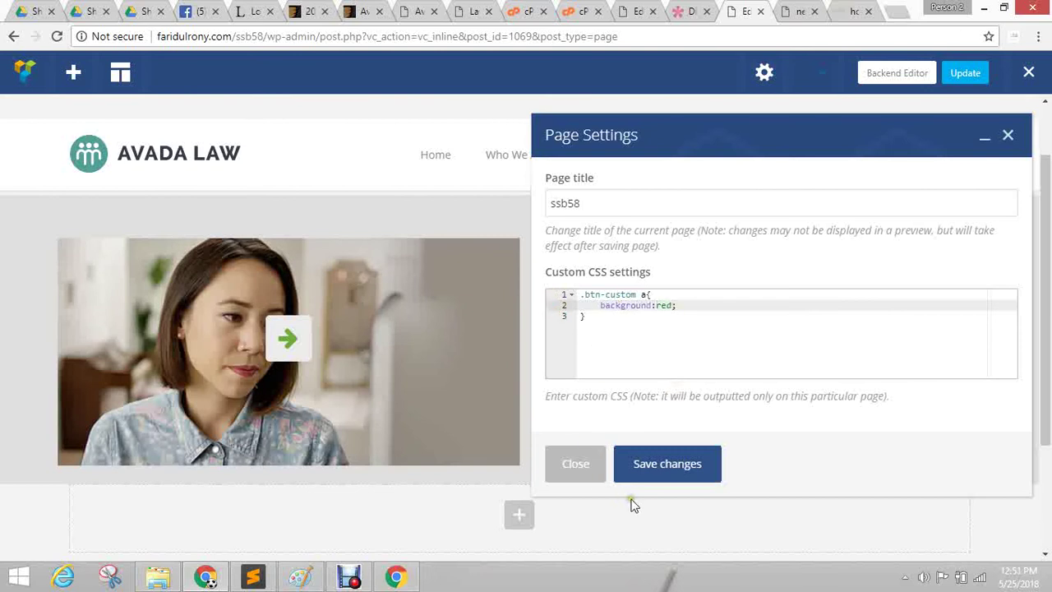
click(652, 465)
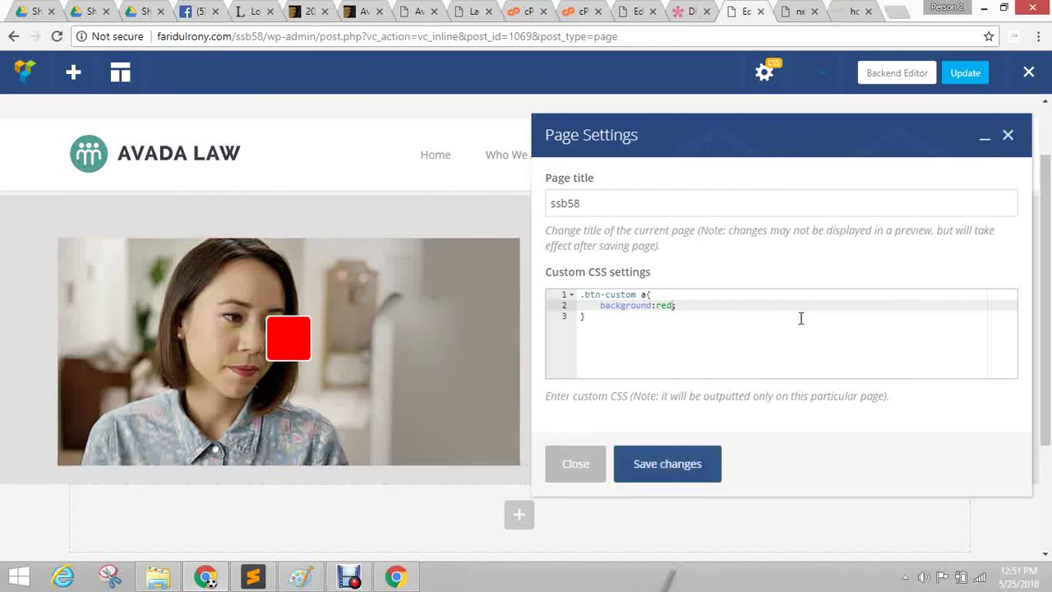
click(755, 313)
click(622, 340)
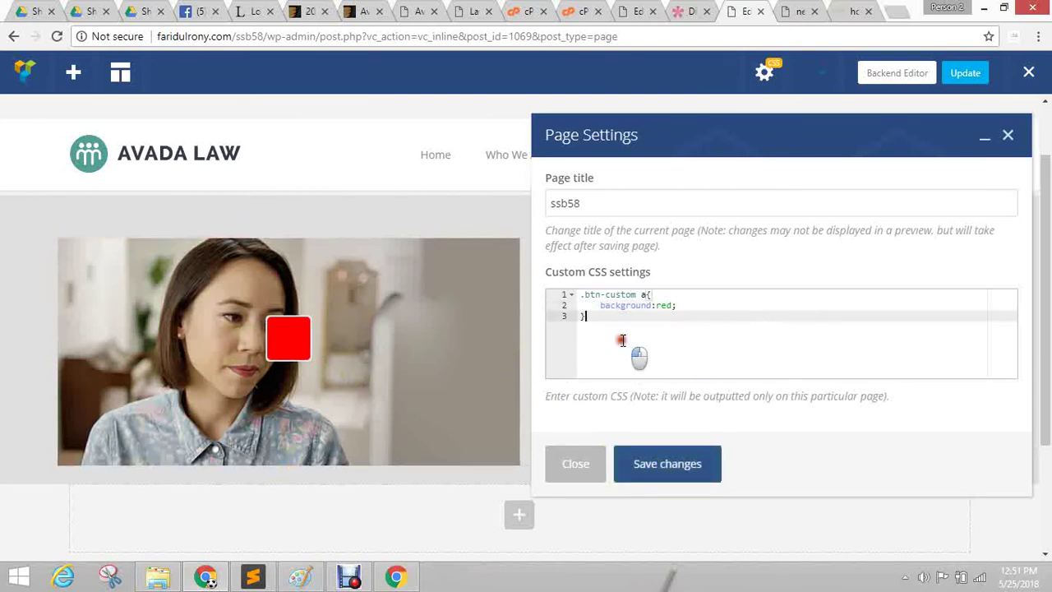
key(ctrl+a)
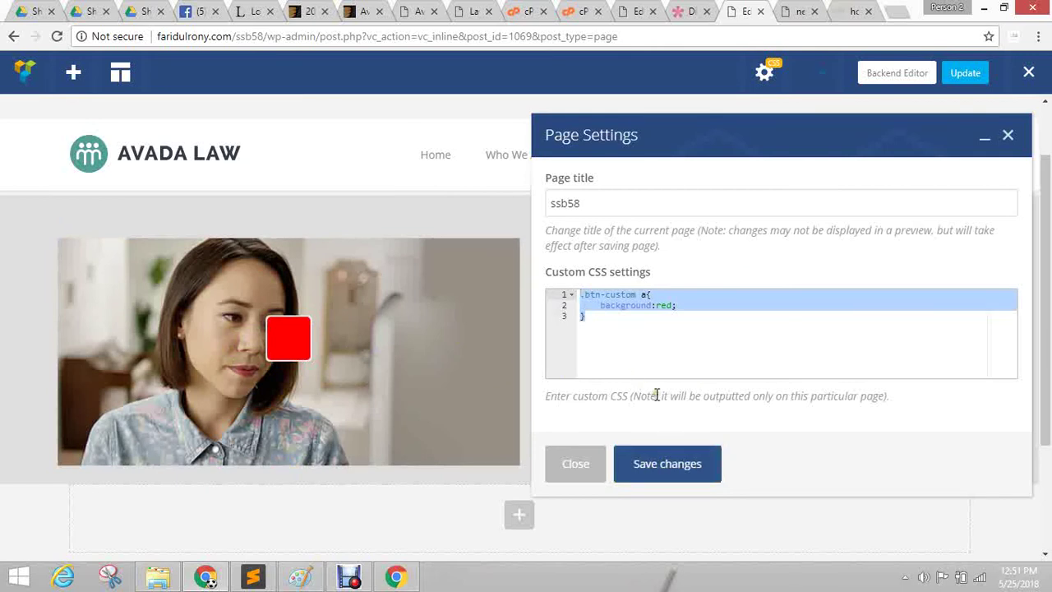
click(649, 353)
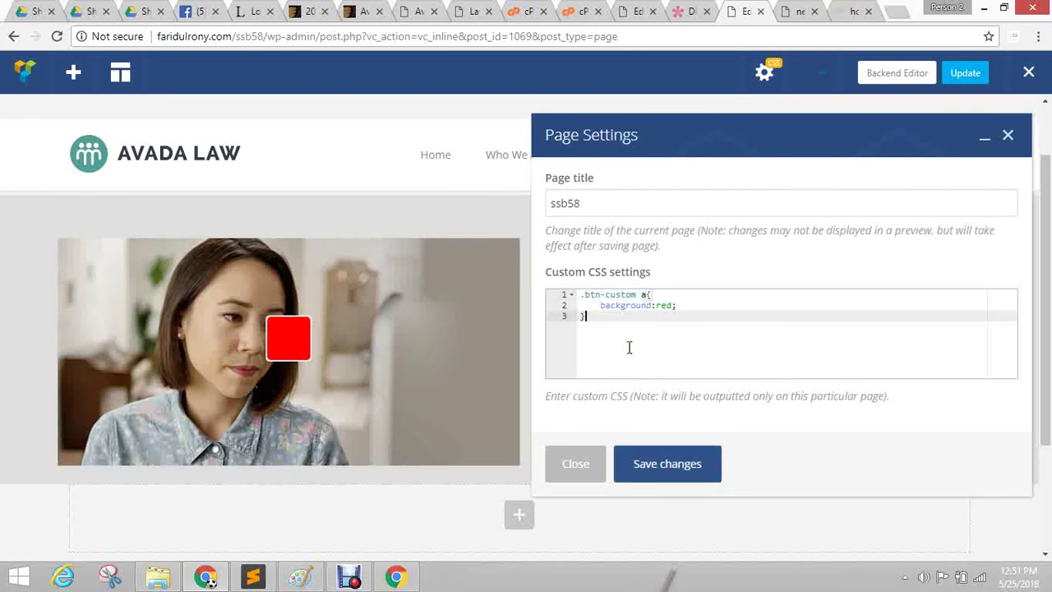
drag(628, 347, 545, 268)
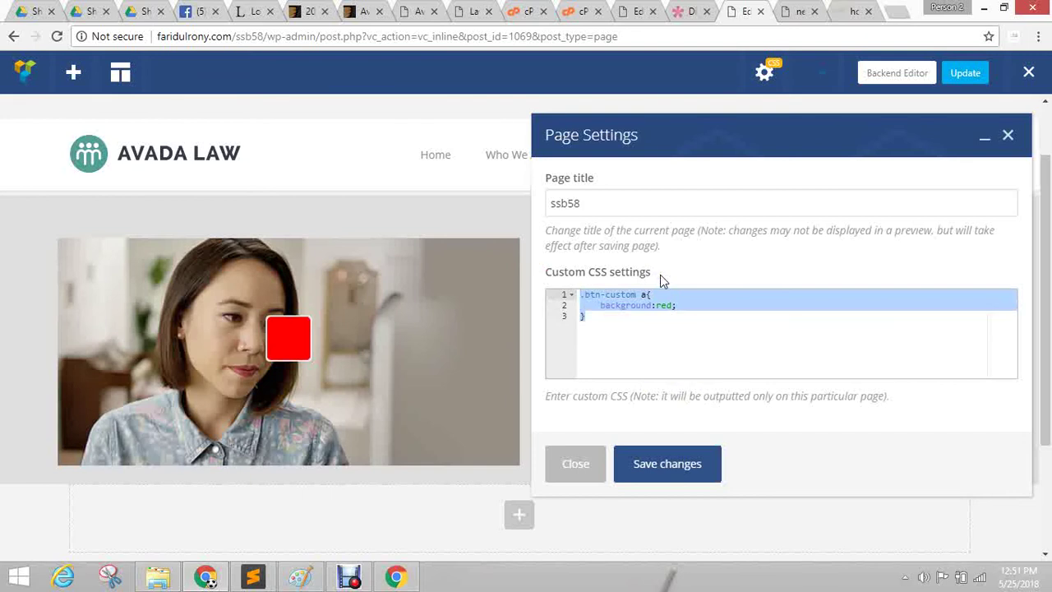
click(605, 319)
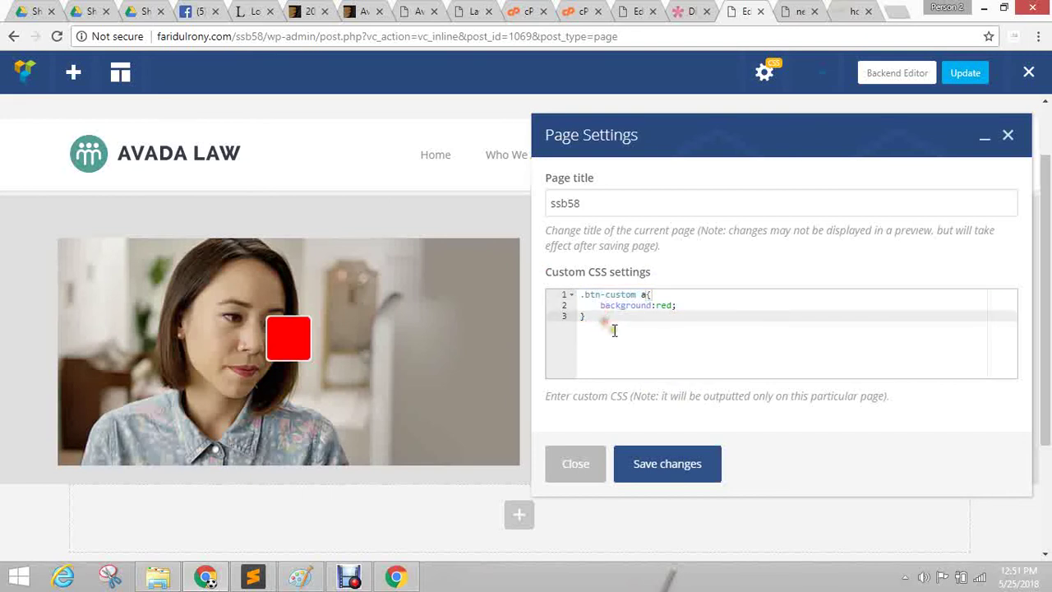
key(ctrl+a)
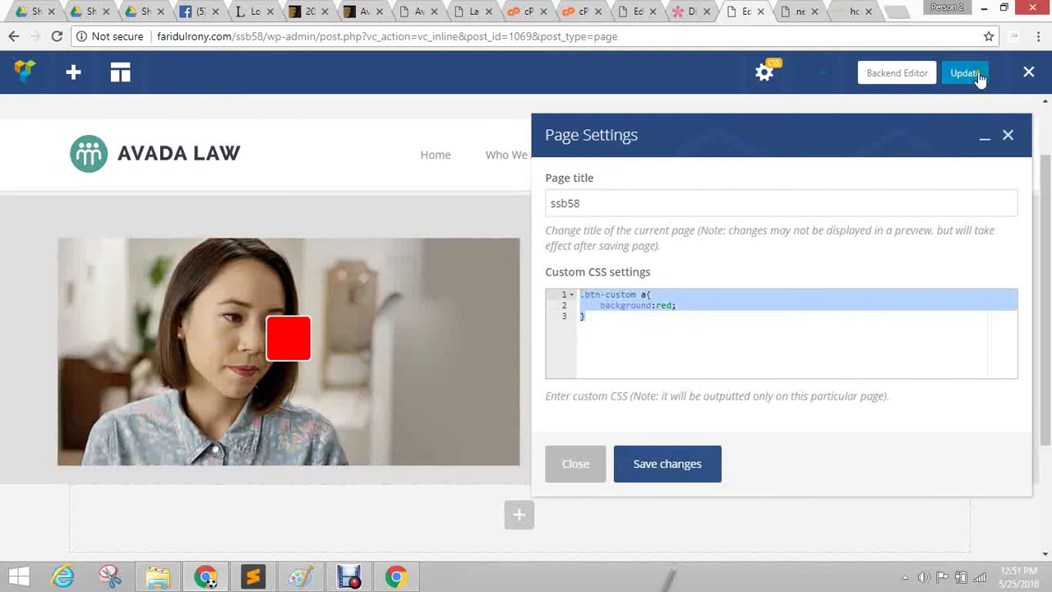
mouse_move(501, 259)
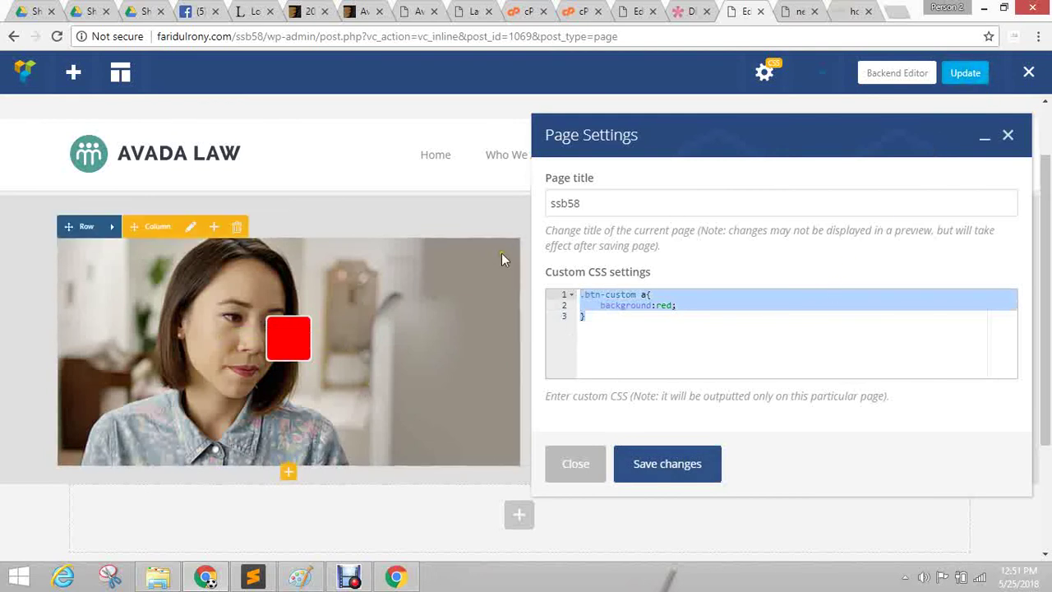
click(630, 336)
drag(637, 337, 546, 280)
key(ctrl+c)
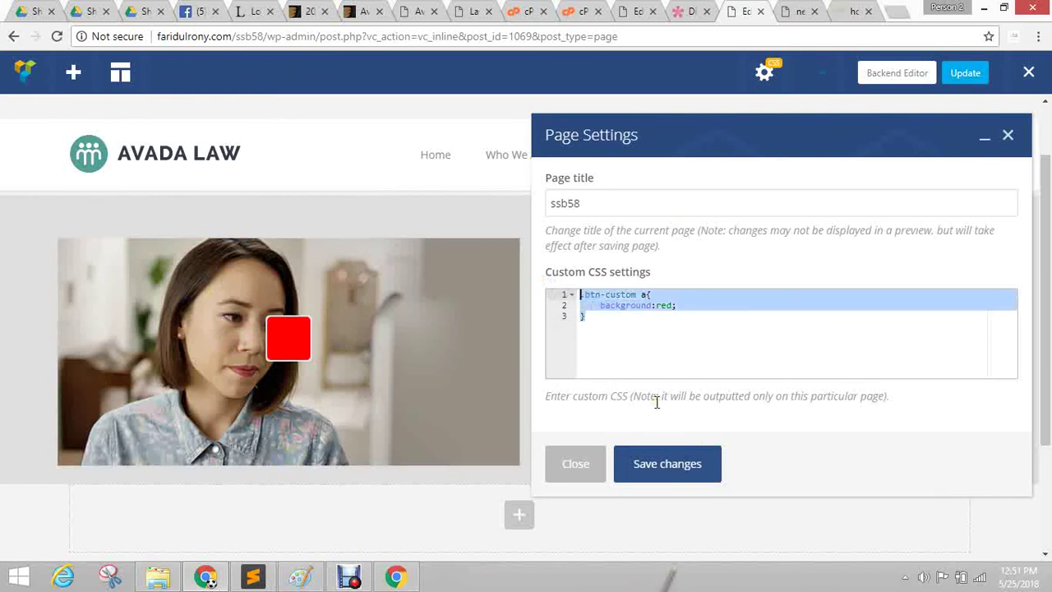
key(BackSpace)
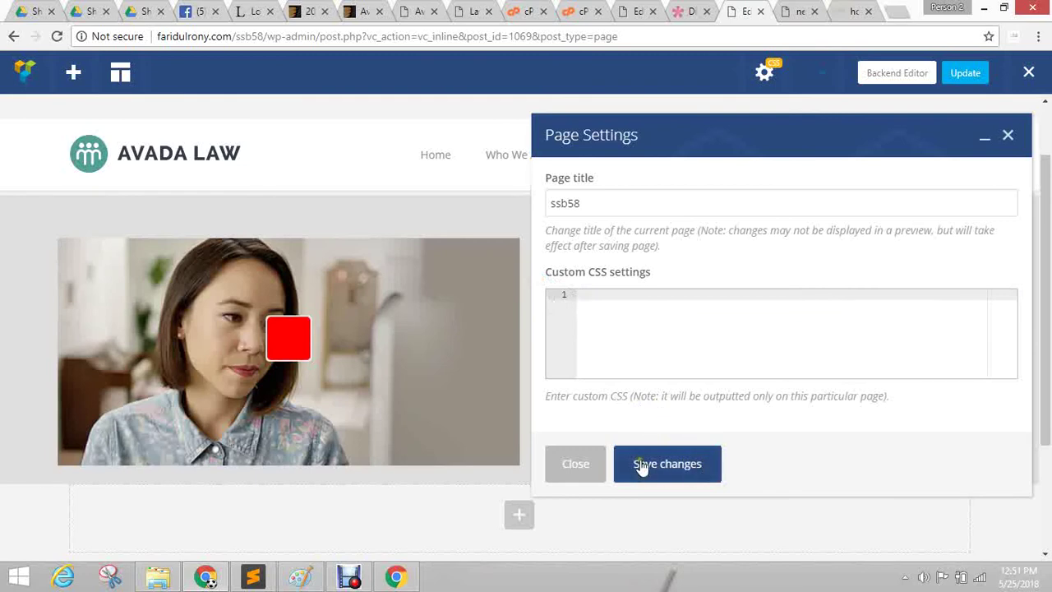
click(642, 464)
click(579, 465)
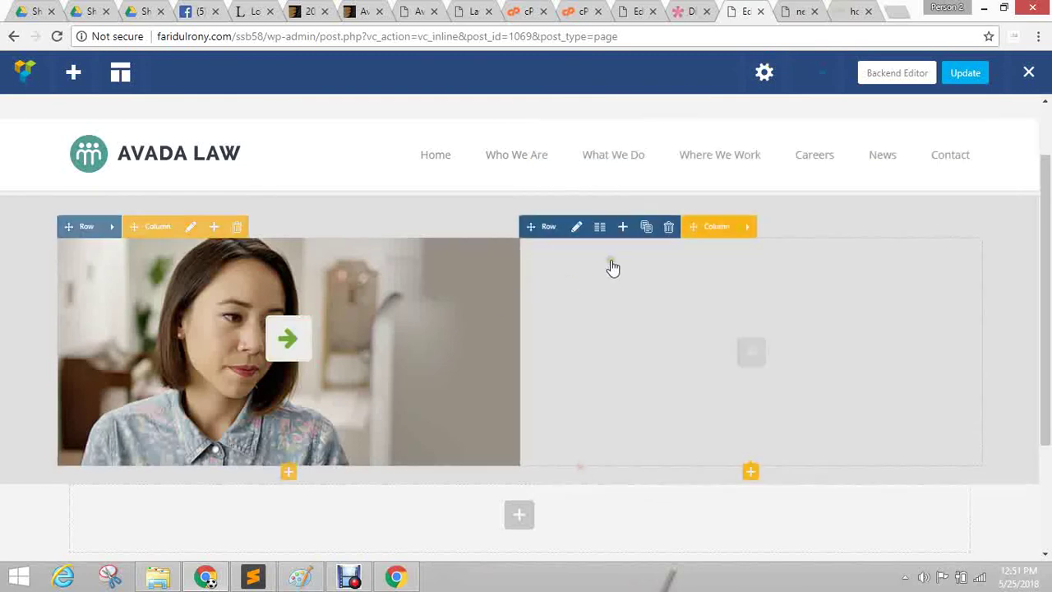
Paste a `.btn-custom a { background:red; }` rule at the end of style.css and update the file.
click(633, 10)
scroll(324, 446, down, 5)
click(382, 403)
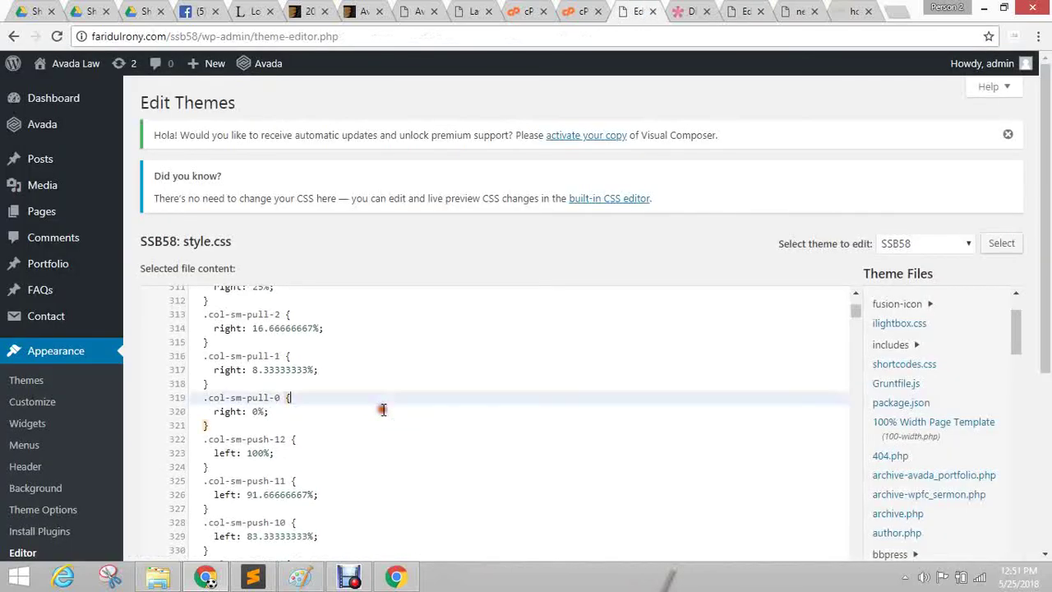
key(ctrl+End)
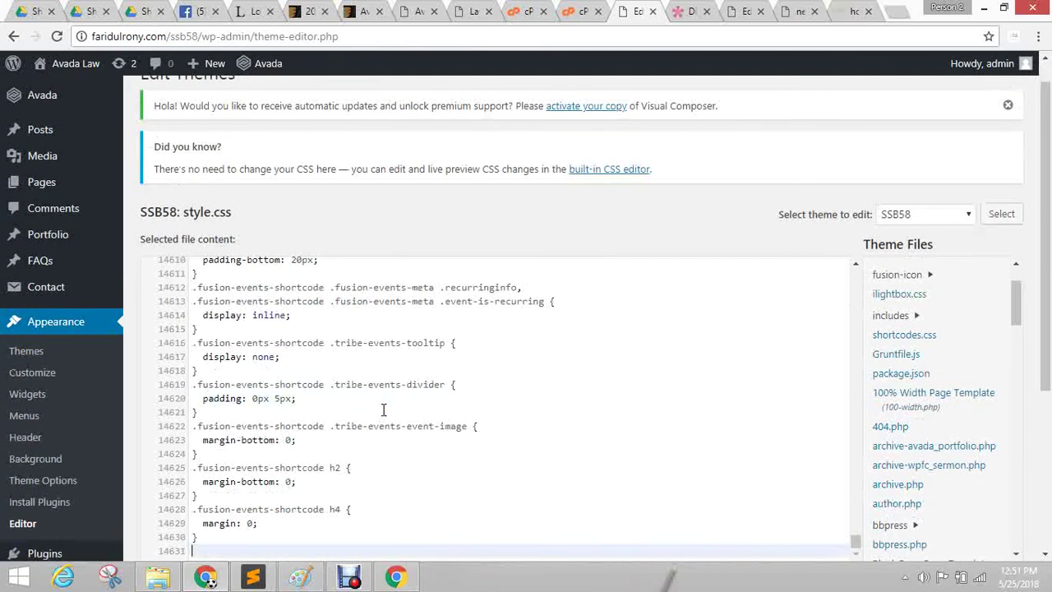
key(ctrl+v)
click(383, 409)
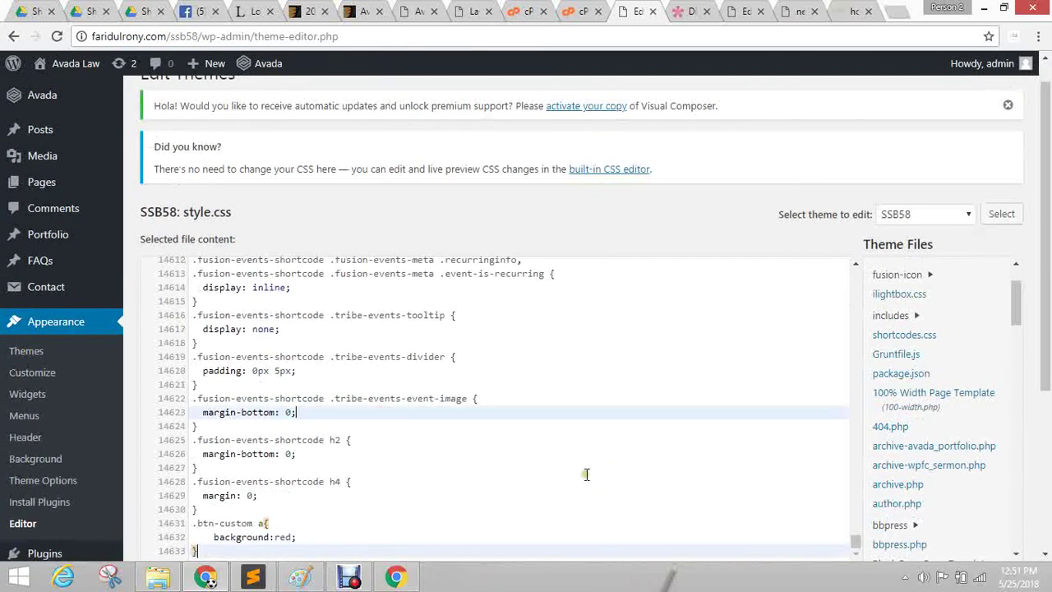
scroll(763, 344, down, 3)
scroll(893, 235, down, 3)
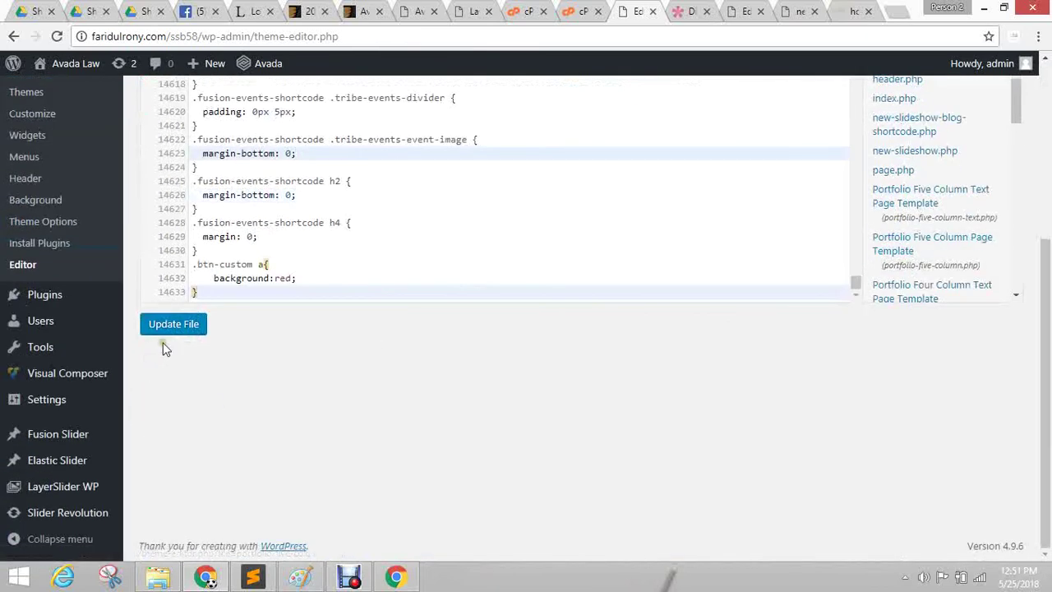
click(168, 325)
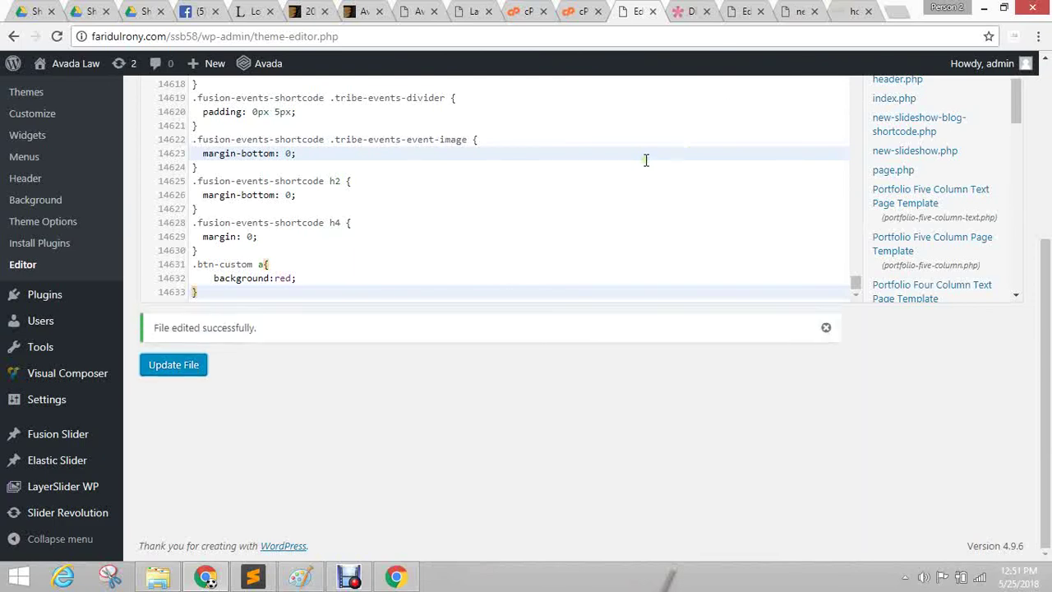
Start adding an element to the empty right column and select the Divi headline on the reference page.
click(754, 13)
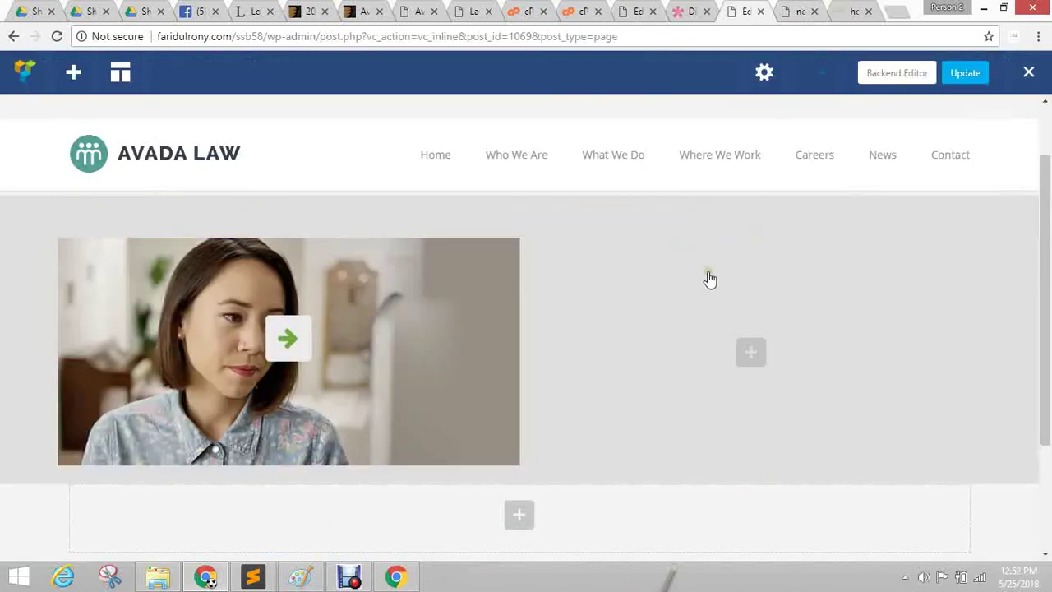
click(751, 352)
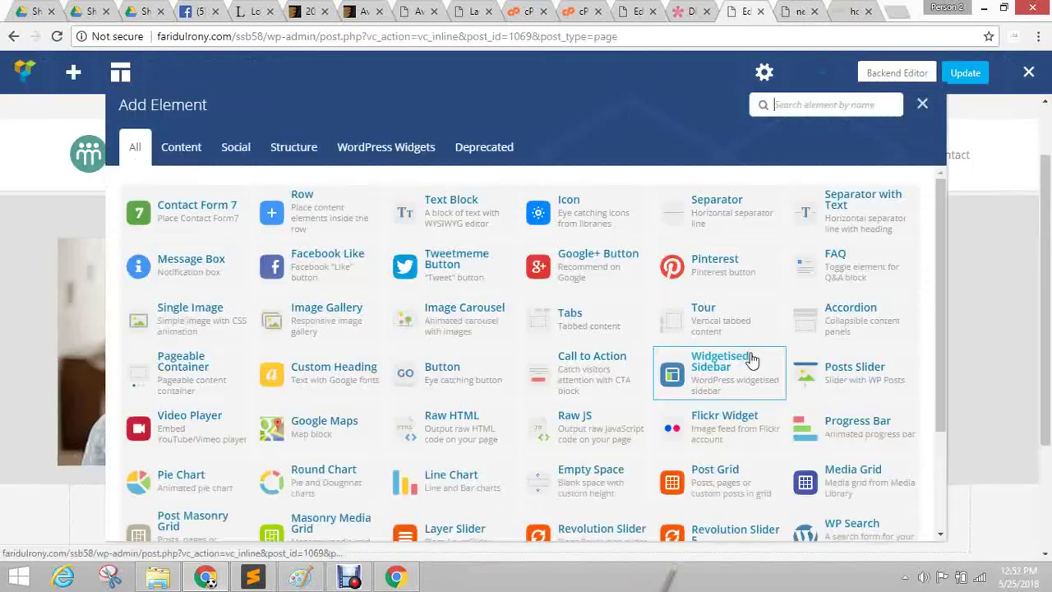
click(692, 11)
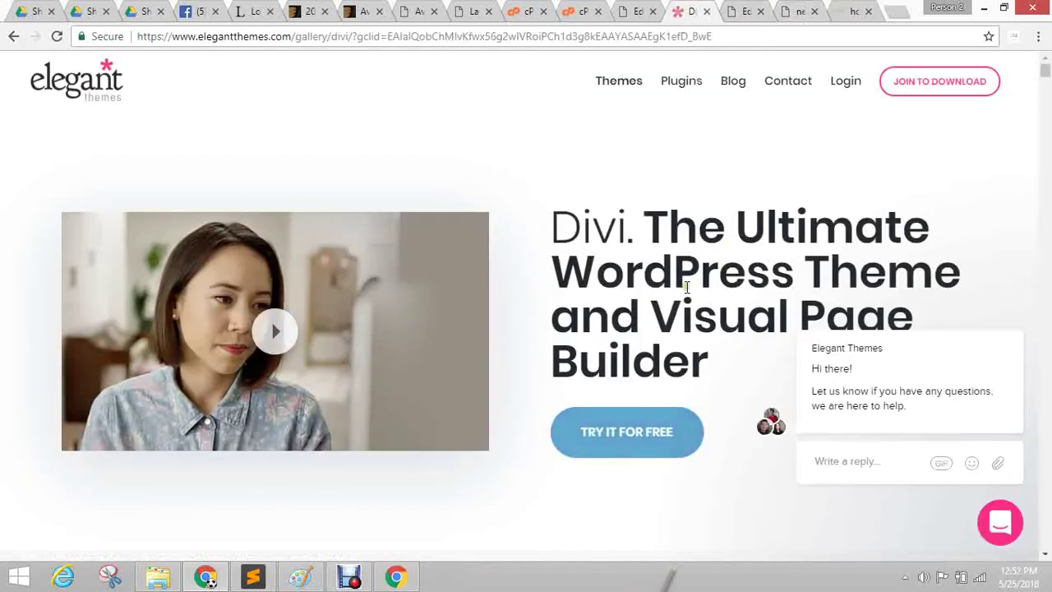
drag(530, 232, 747, 357)
key(ctrl+c)
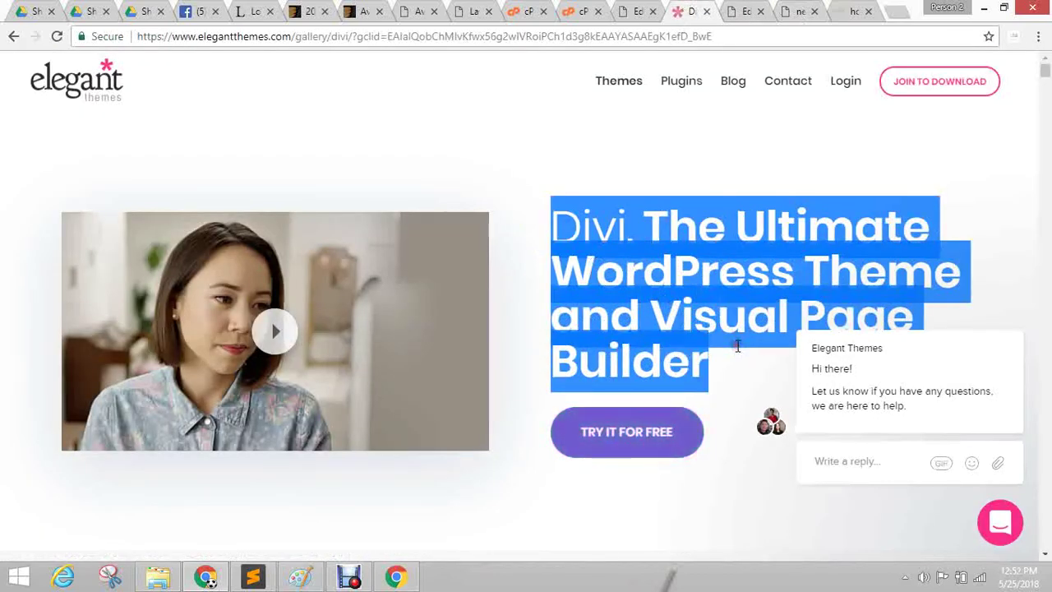
click(1011, 311)
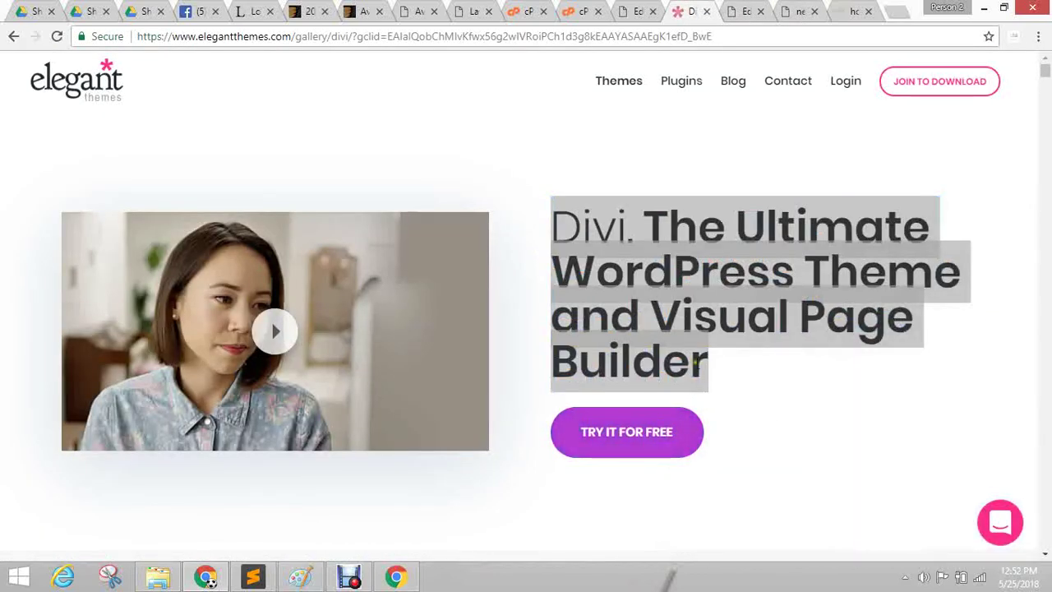
Insert a Text Block holding 'Divi. The Ultimate WordPress Theme and Visual Page Builder' and save it.
click(742, 11)
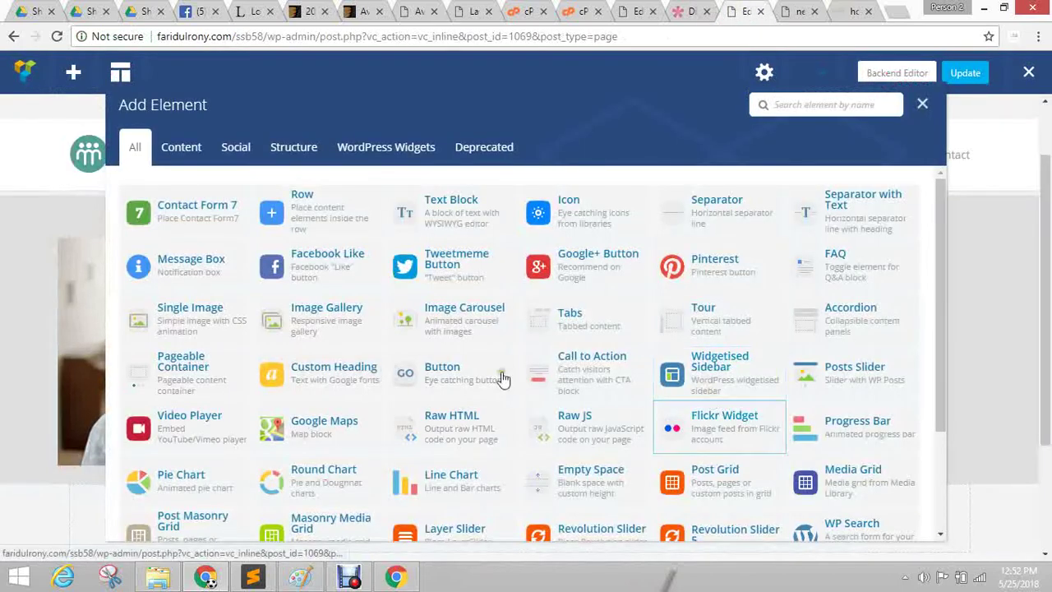
click(444, 226)
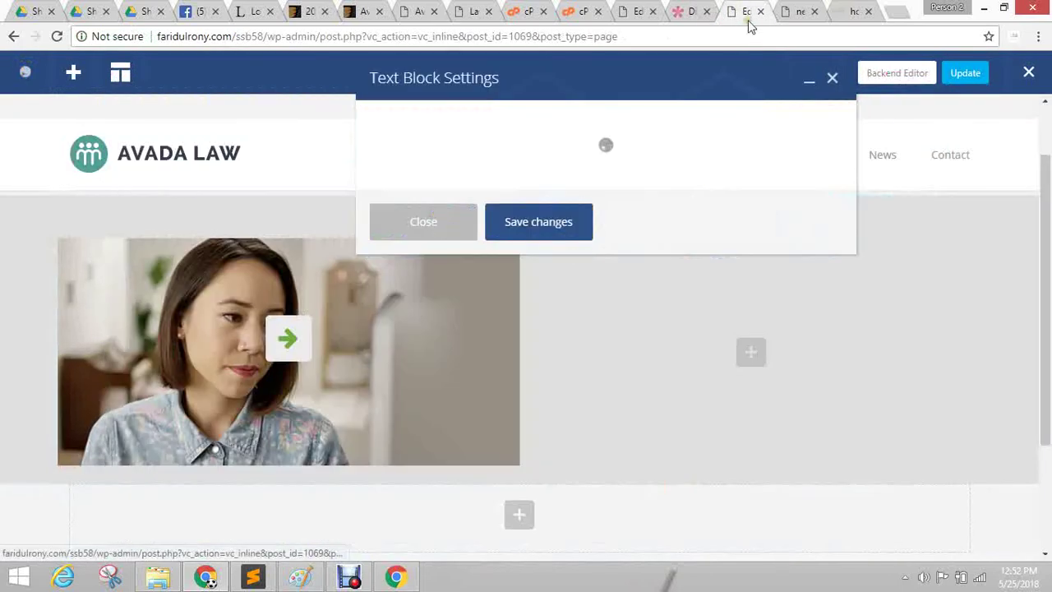
click(707, 10)
click(606, 280)
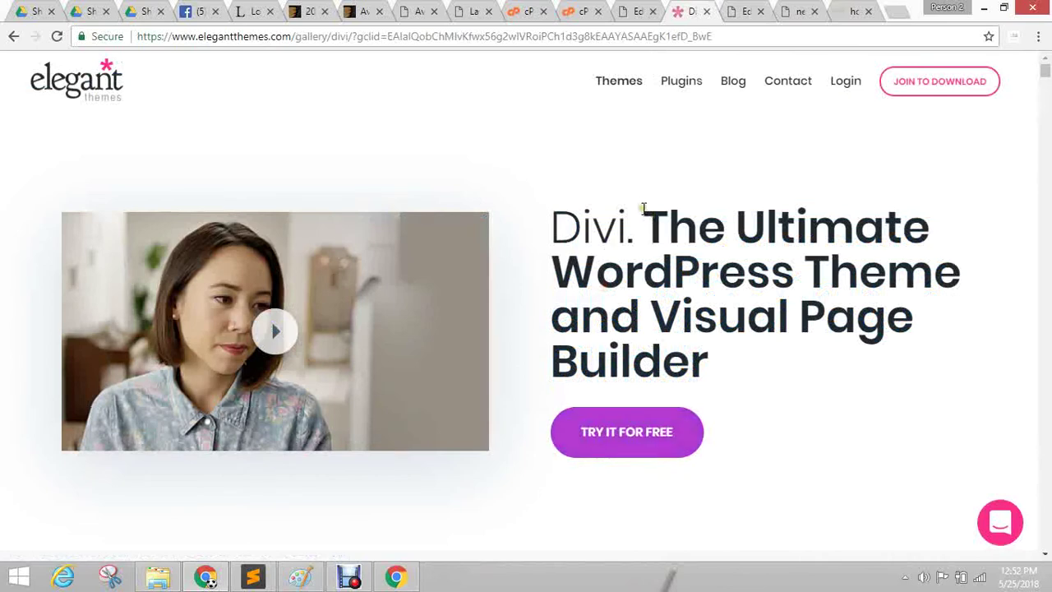
click(743, 11)
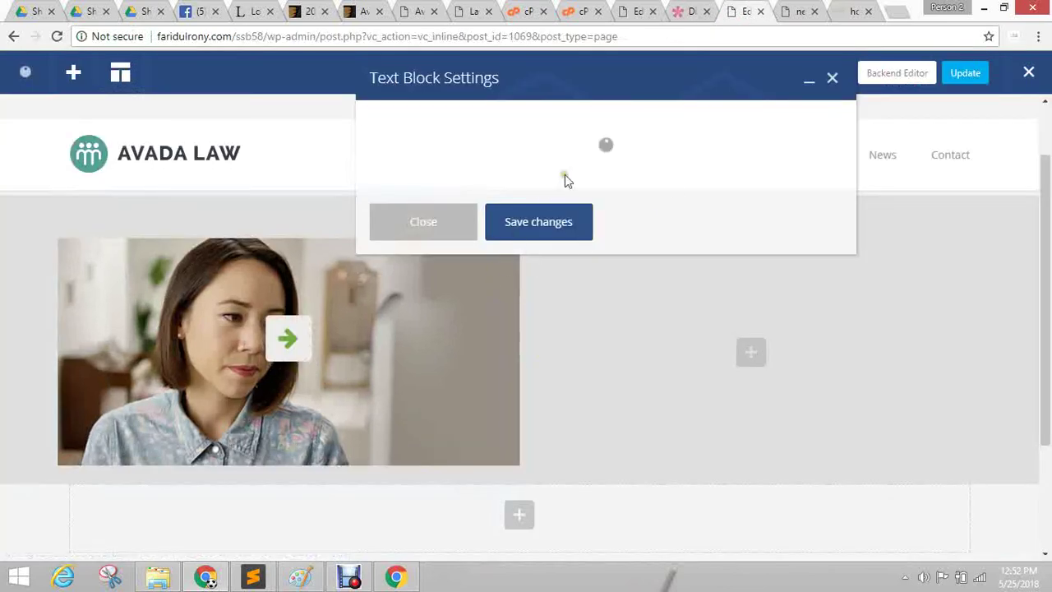
key(ctrl+a)
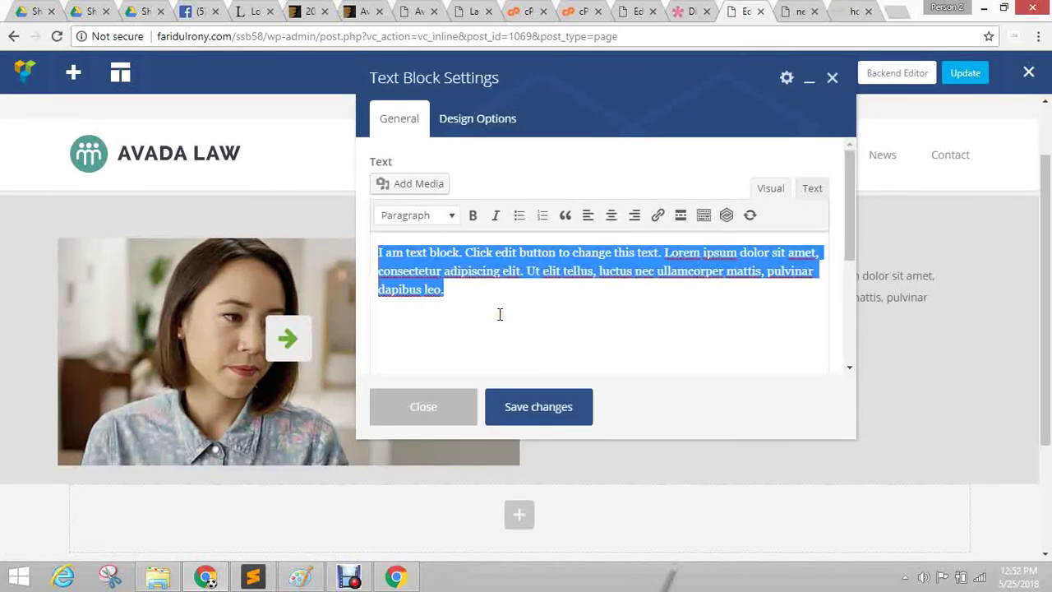
key(ctrl+v)
click(564, 409)
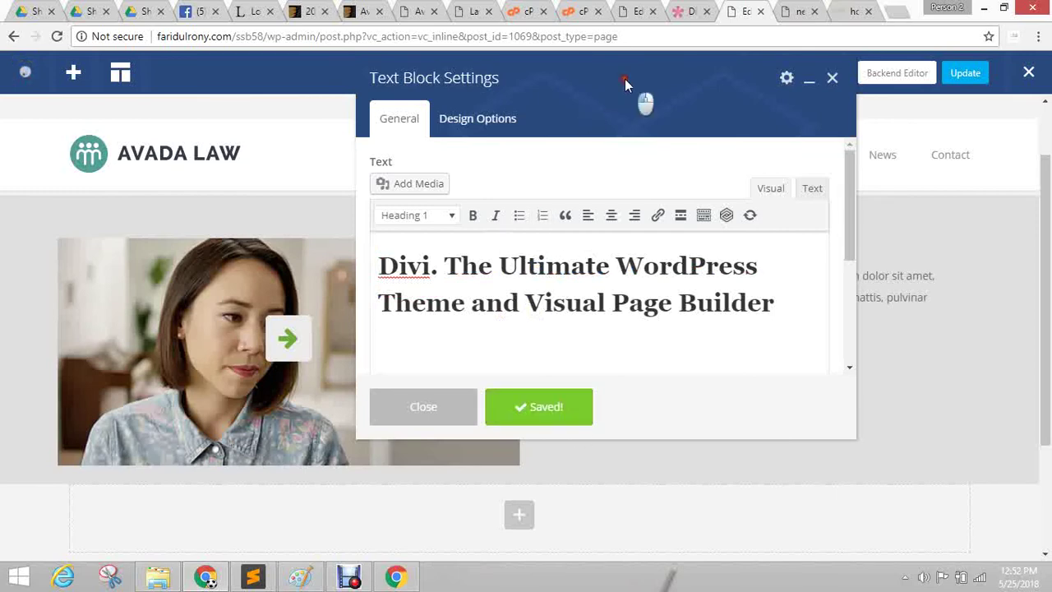
Format 'Divi.' in the headline as Preformatted and save the text block.
drag(625, 79, 247, 101)
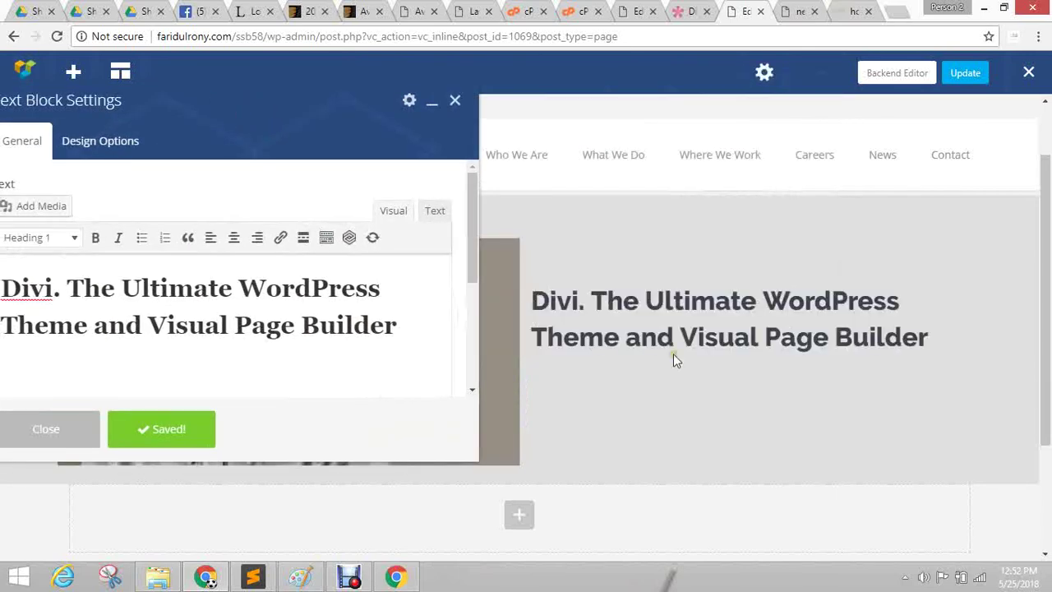
drag(181, 104, 271, 135)
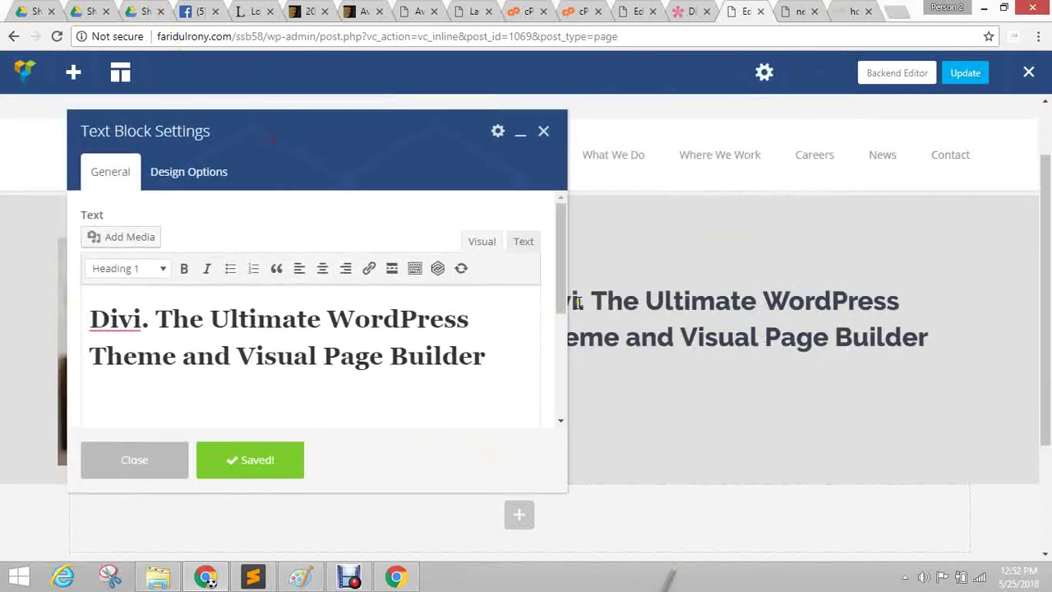
click(695, 10)
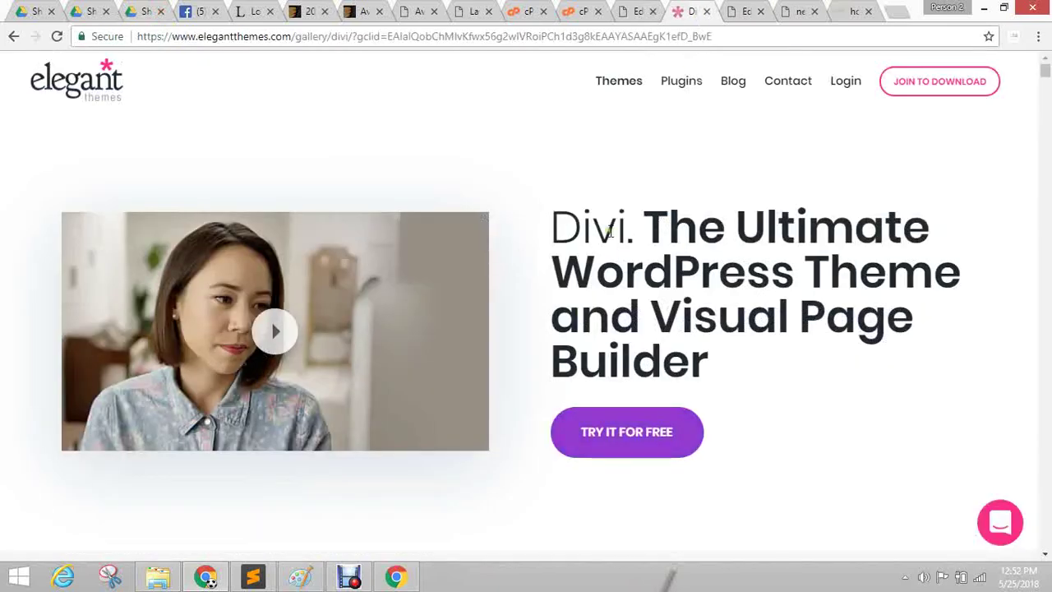
click(746, 11)
drag(189, 138, 794, 138)
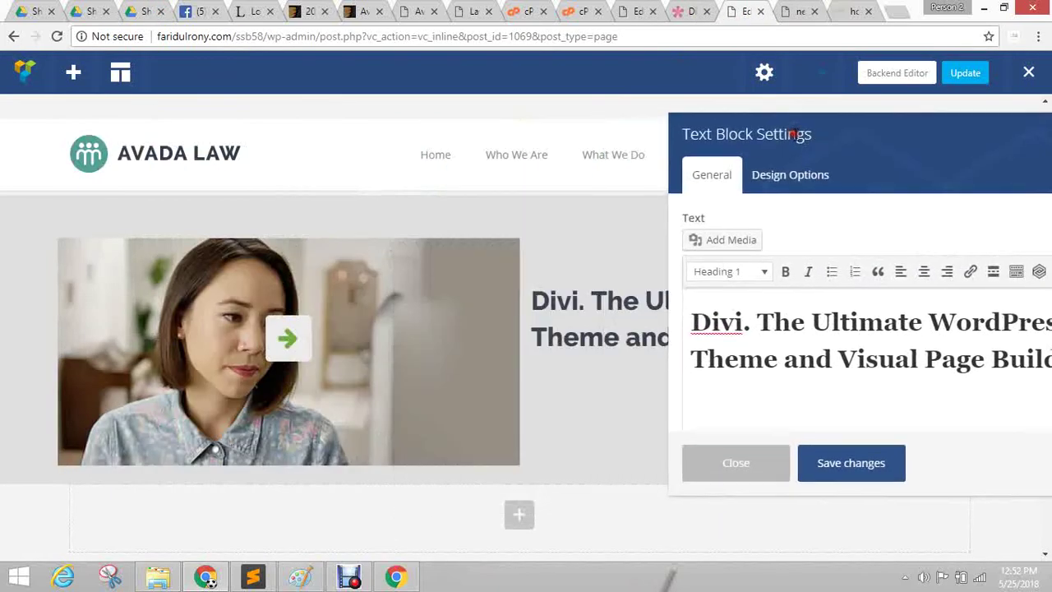
drag(697, 321, 673, 313)
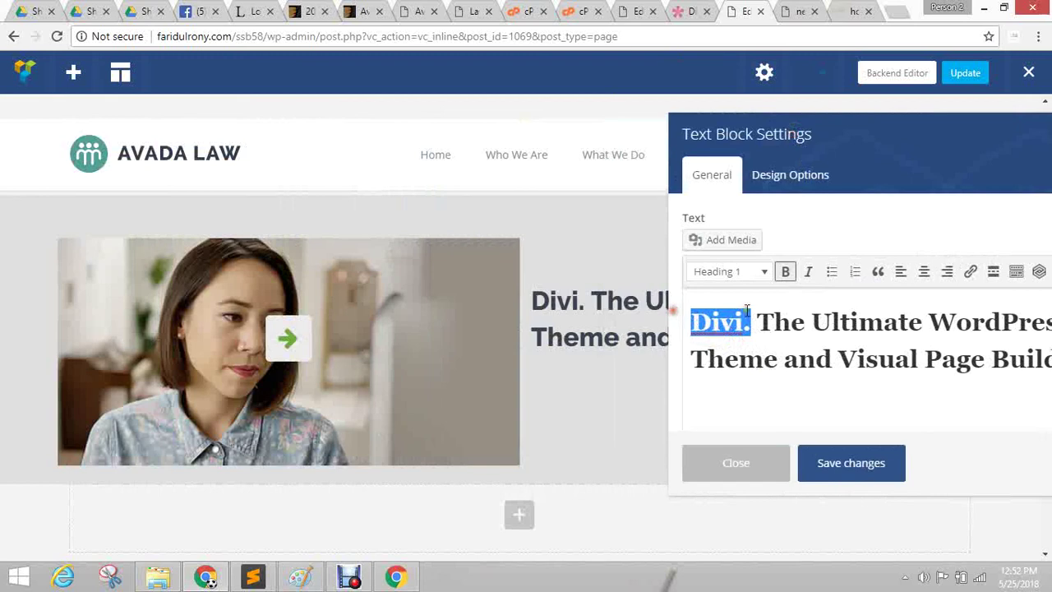
click(754, 275)
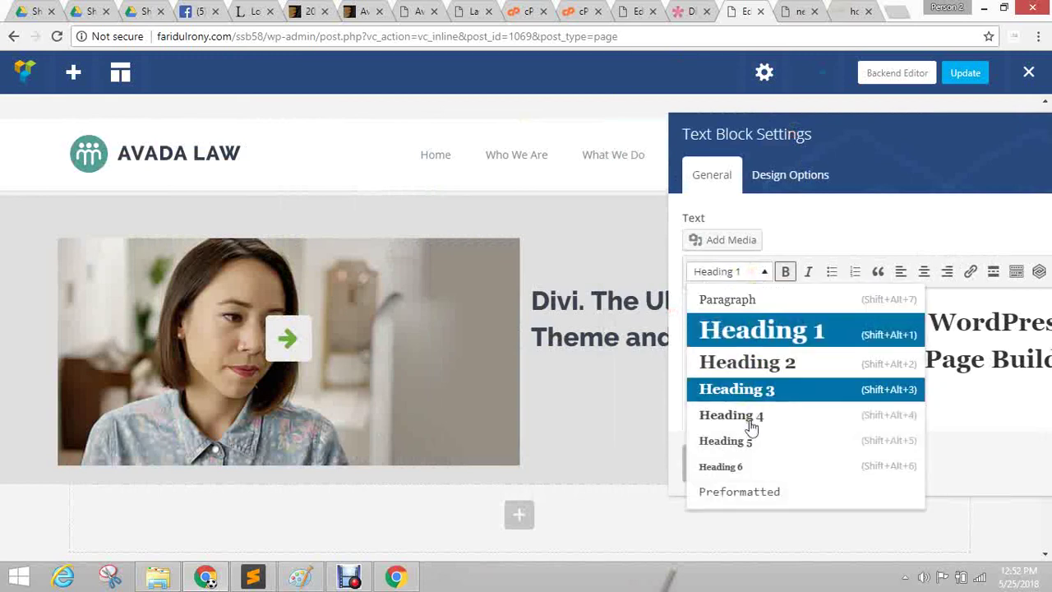
click(750, 493)
click(853, 456)
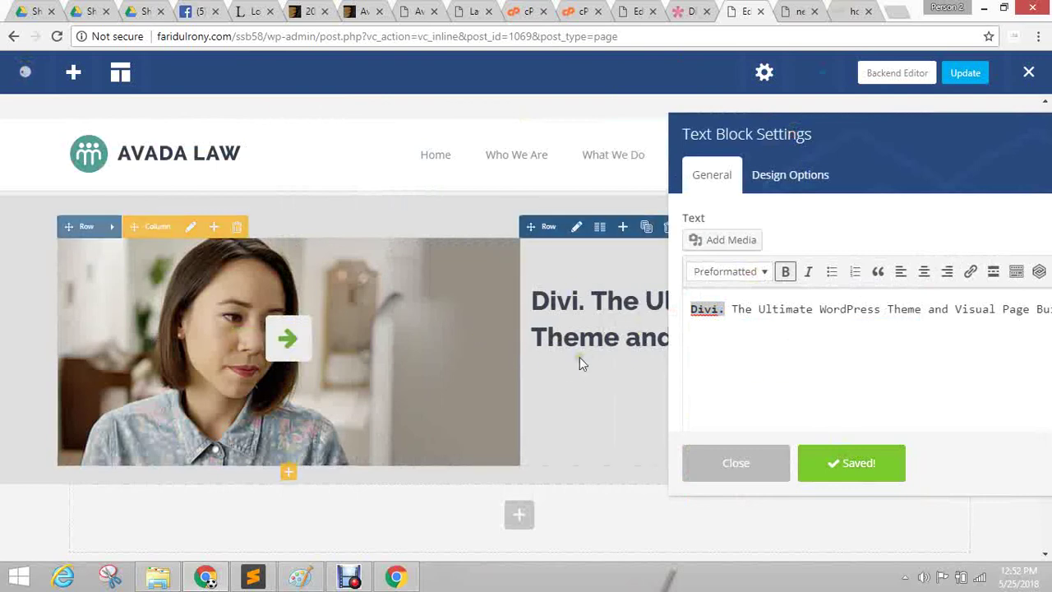
Set the rest of the headline text to Heading 1 and save.
drag(837, 125, 219, 96)
click(150, 278)
drag(124, 278, 521, 282)
click(135, 245)
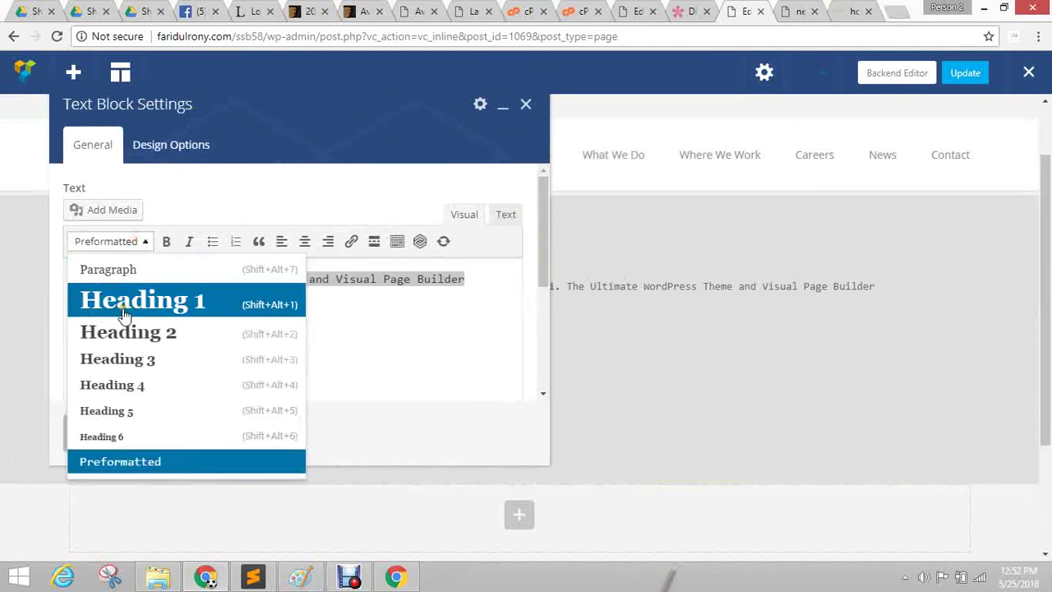
click(87, 306)
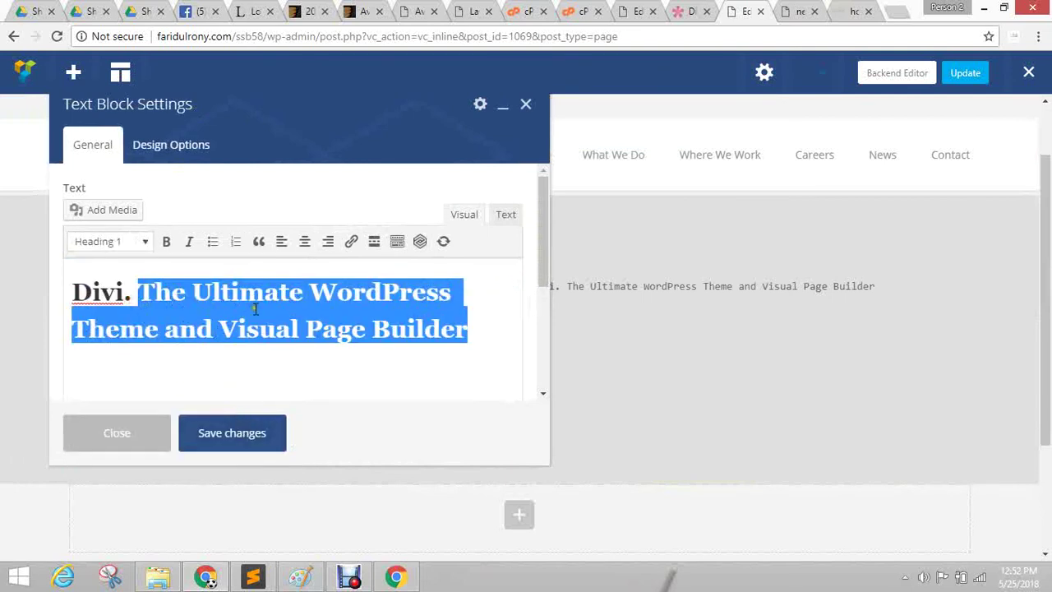
click(235, 434)
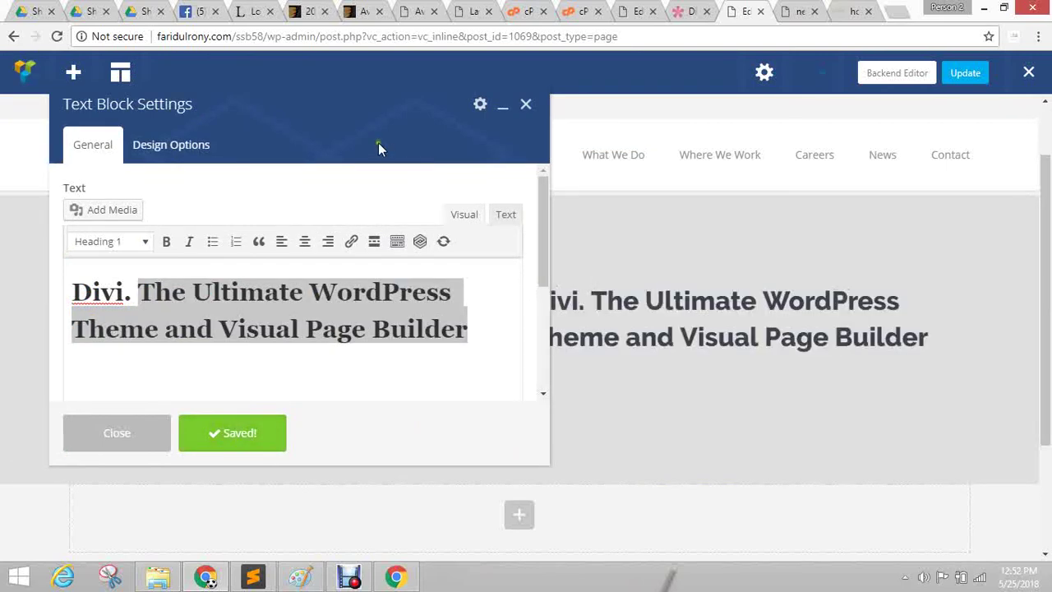
Select the headline from 'The Ultimate' onward and switch the editor to the HTML Text view.
drag(347, 117, 620, 349)
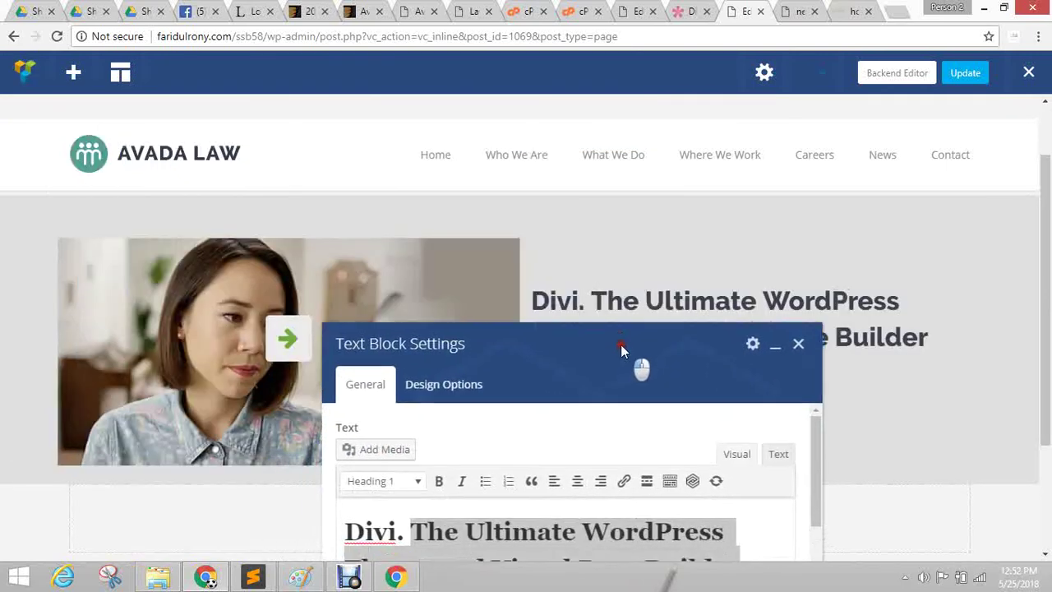
click(477, 538)
click(406, 533)
drag(409, 534, 682, 575)
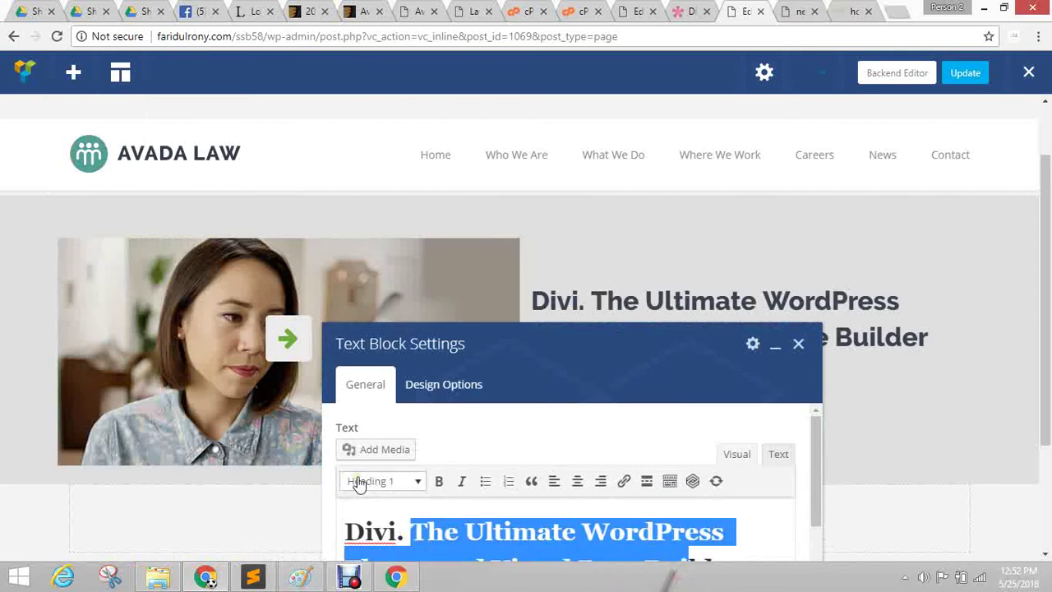
drag(586, 349, 309, 87)
click(505, 202)
Change the tags around 'Divi.' to span in the HTML source and save.
click(116, 296)
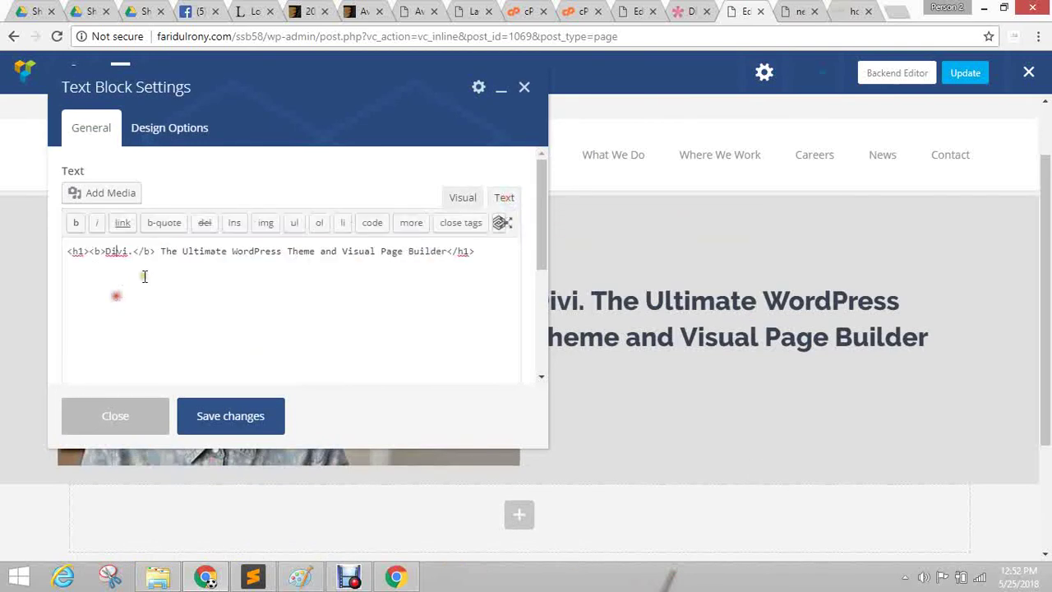
drag(105, 251, 144, 254)
key(ctrl+z)
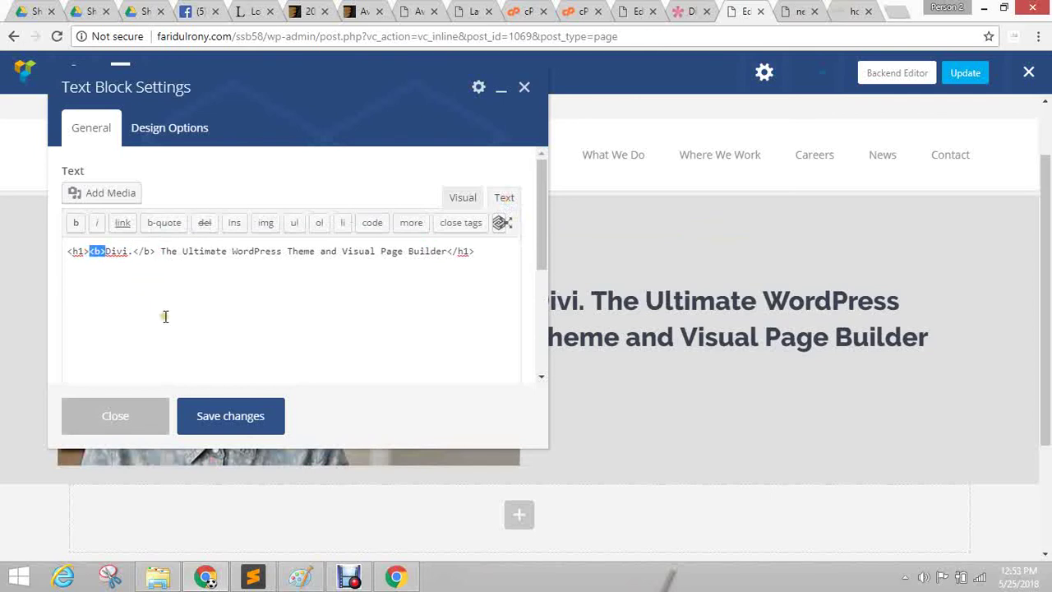
key(Left)
key(BackSpace)
text(span)
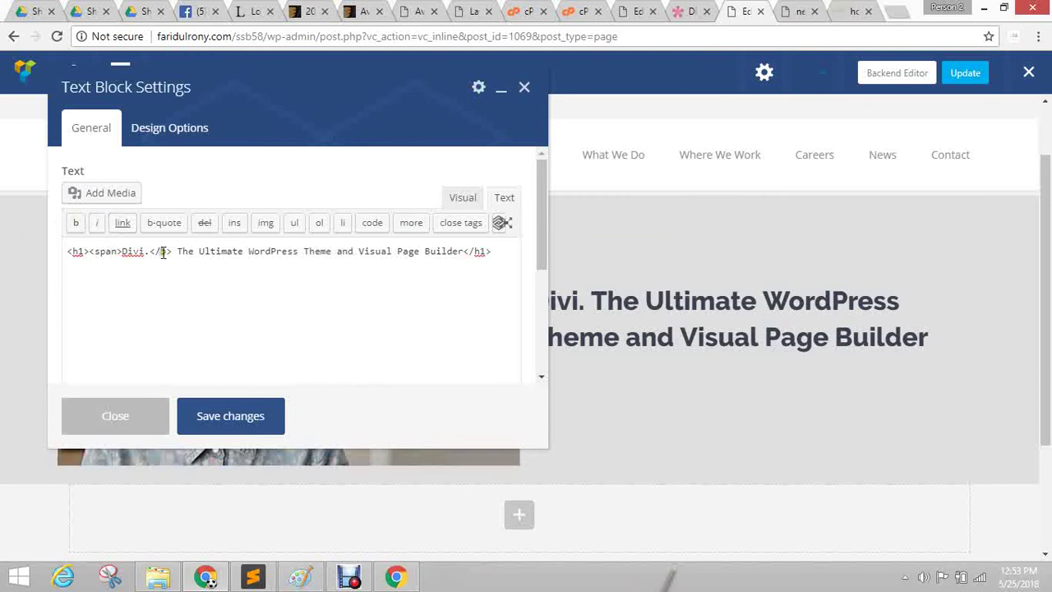
drag(160, 251, 173, 252)
text(span)
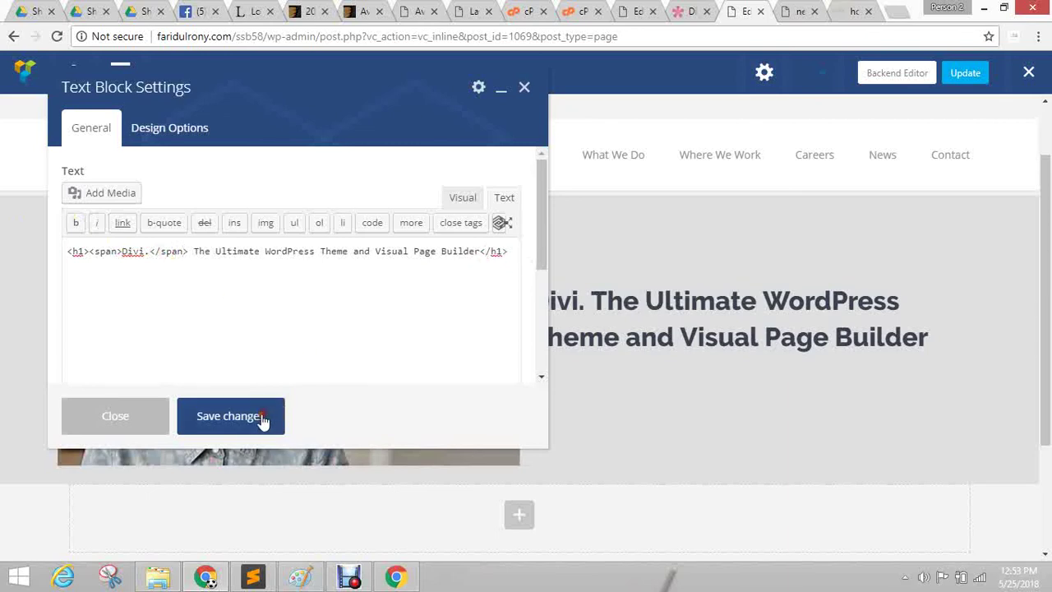
click(263, 420)
Add style="font-size:4em;" to the opening h1 tag and save.
drag(319, 116, 276, 108)
click(107, 269)
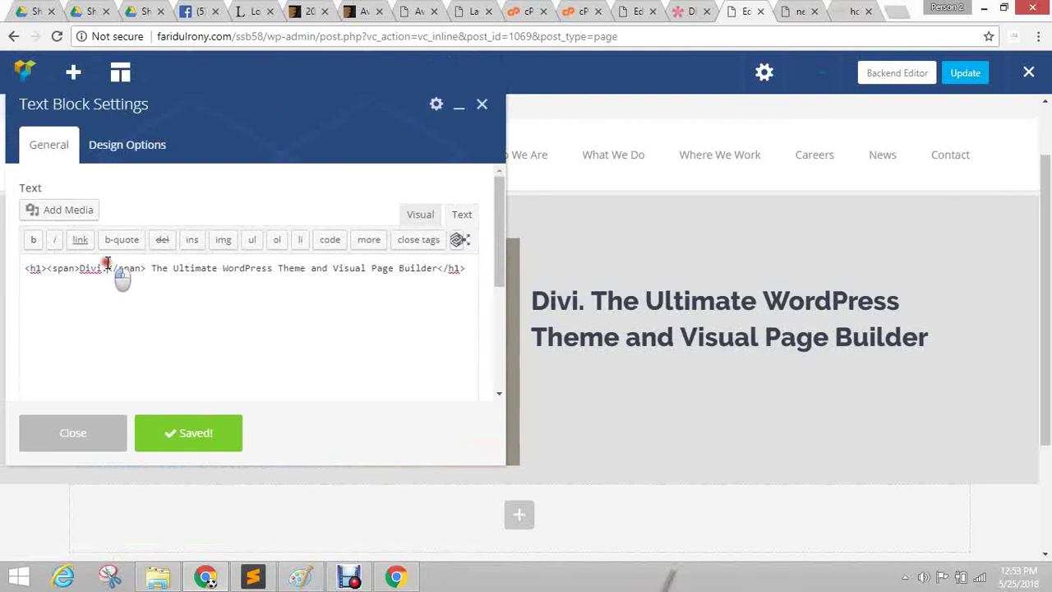
click(44, 268)
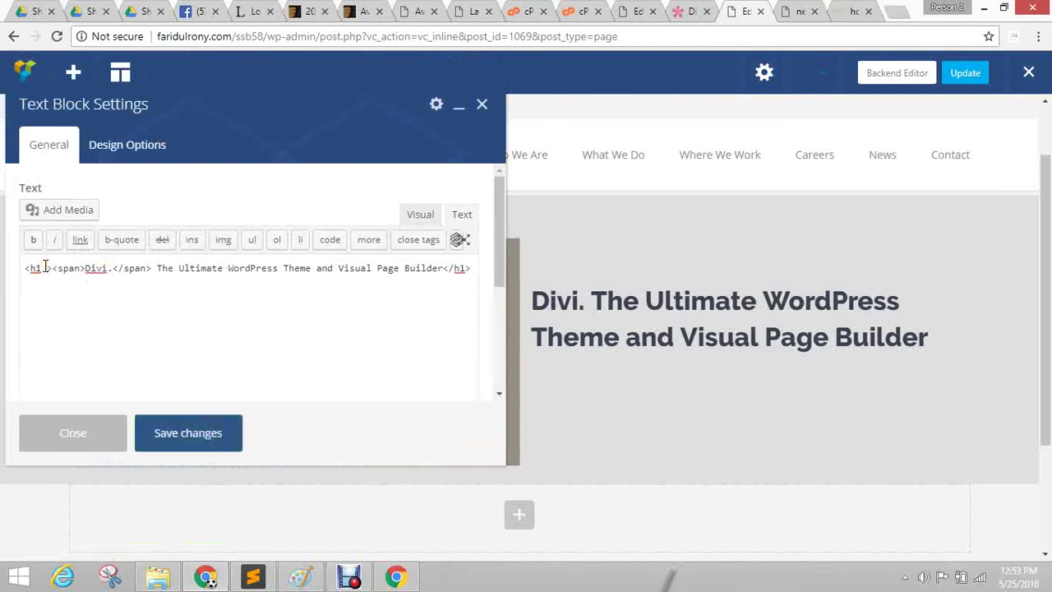
text(style)
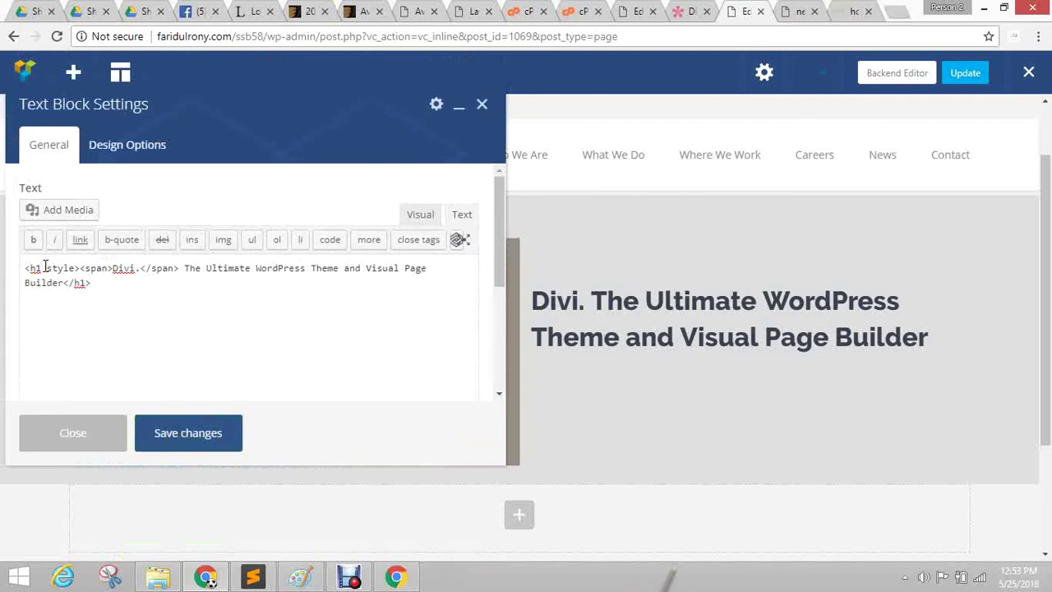
text(="")
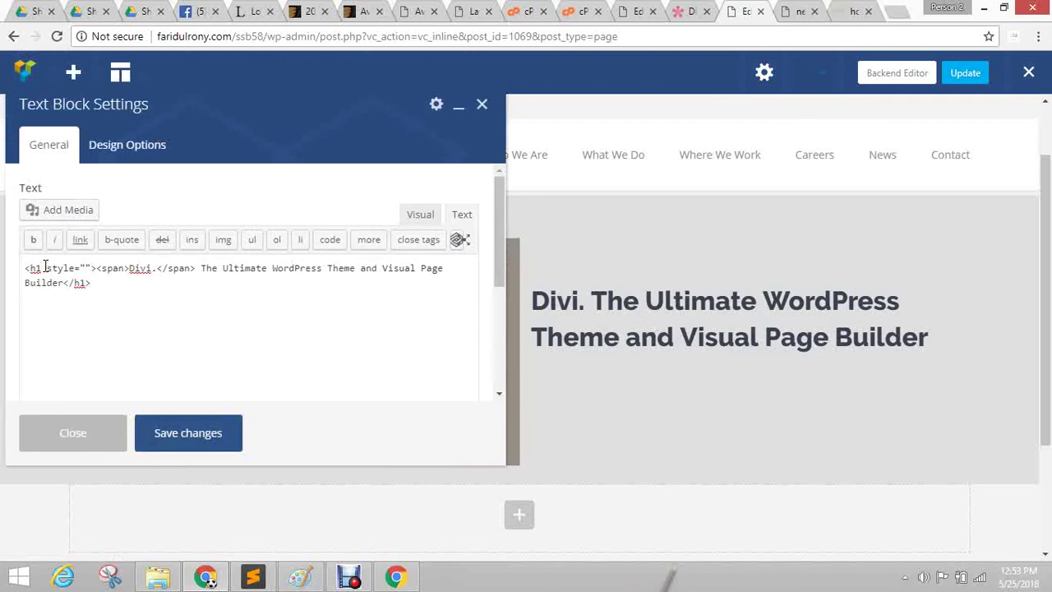
text(font-si)
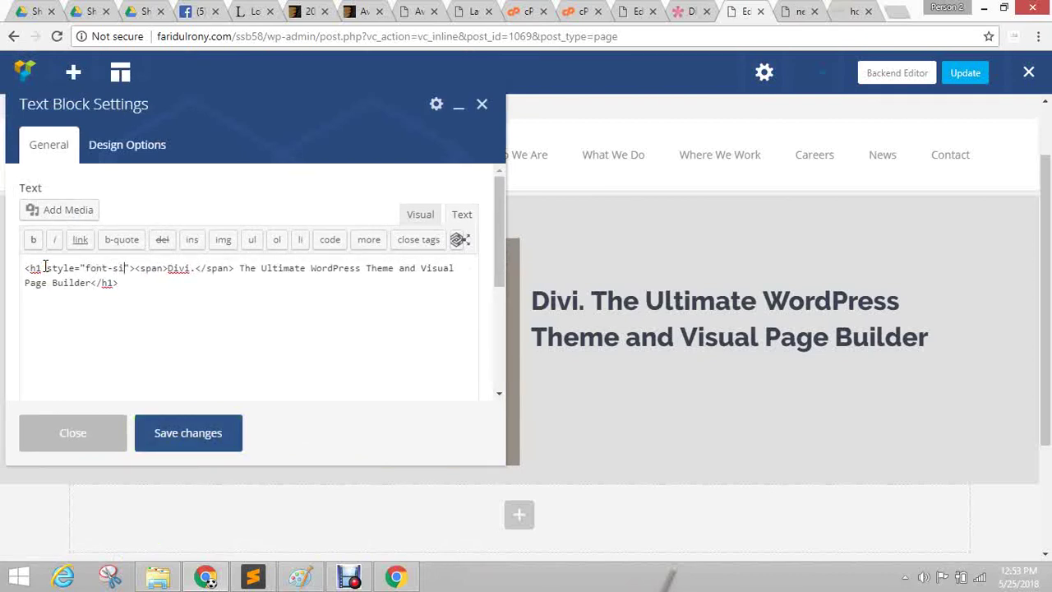
text(ze;)
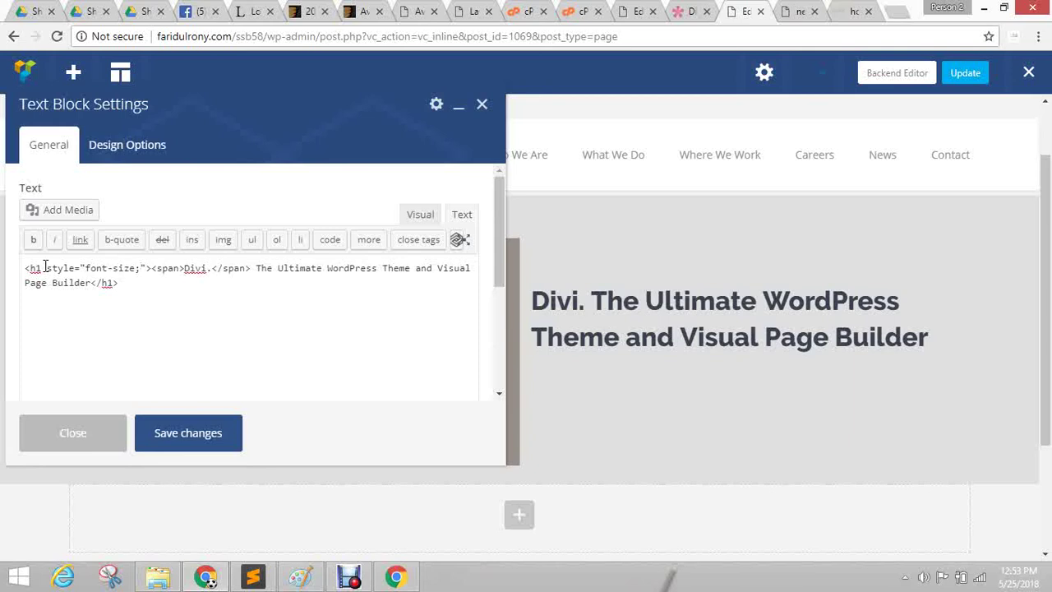
key(BackSpace)
text(:4em)
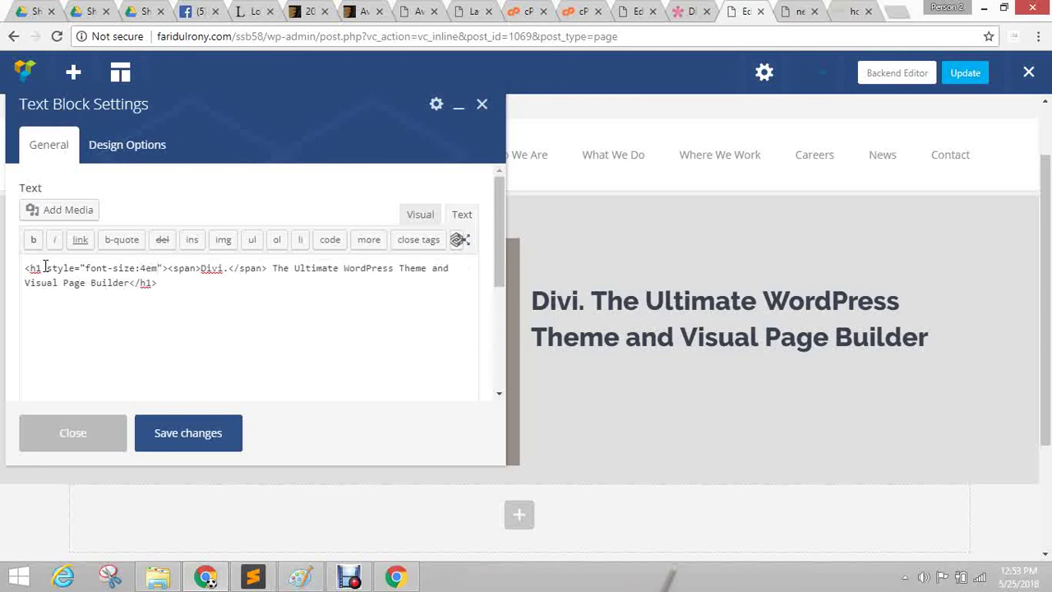
text(;)
click(199, 286)
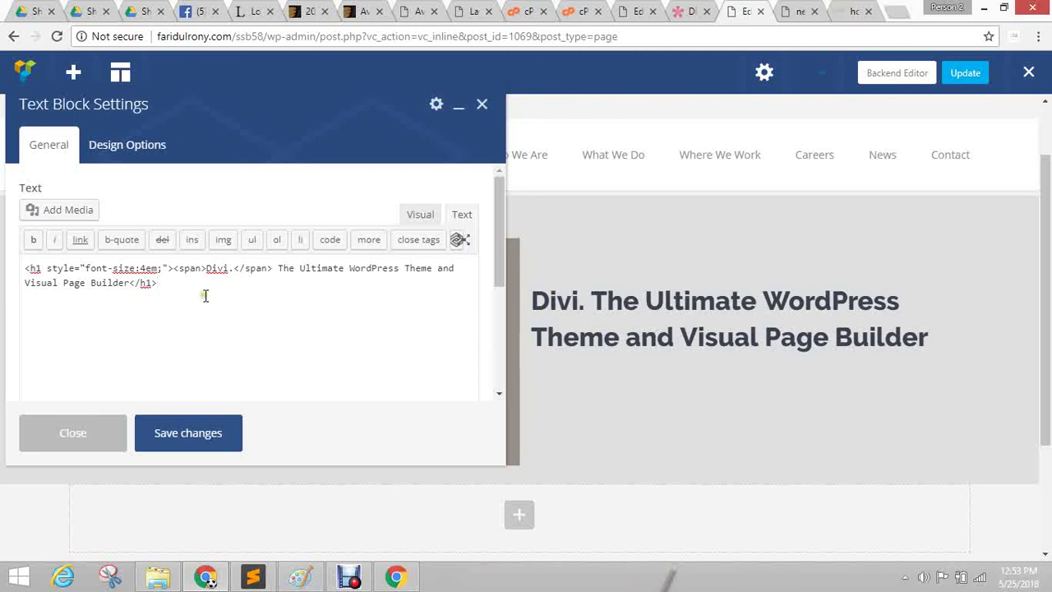
click(185, 441)
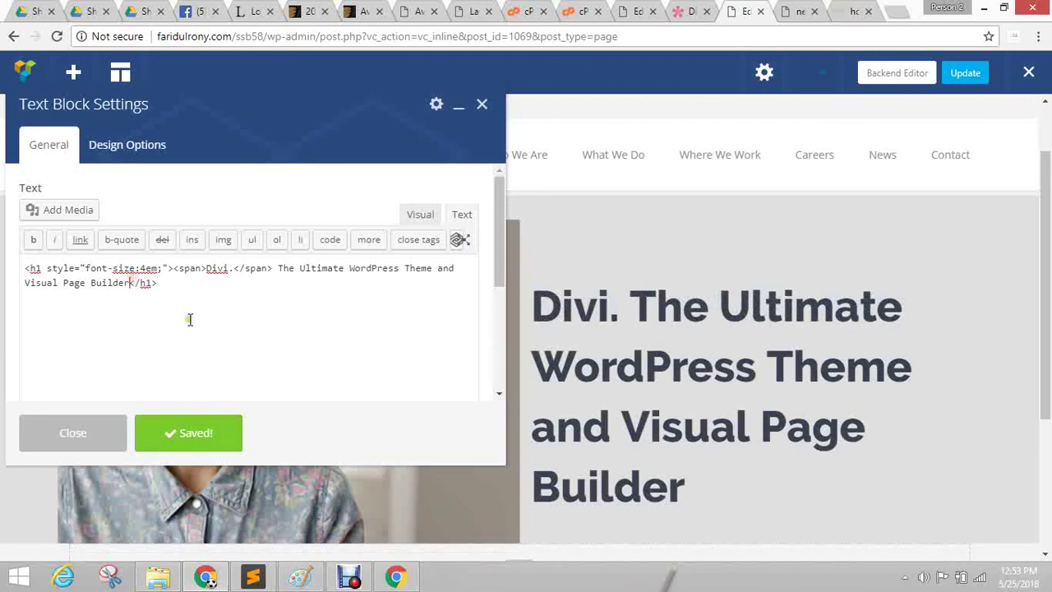
Give the 'Divi.' span style="font-weight:100;" and save.
click(173, 268)
drag(173, 268, 283, 272)
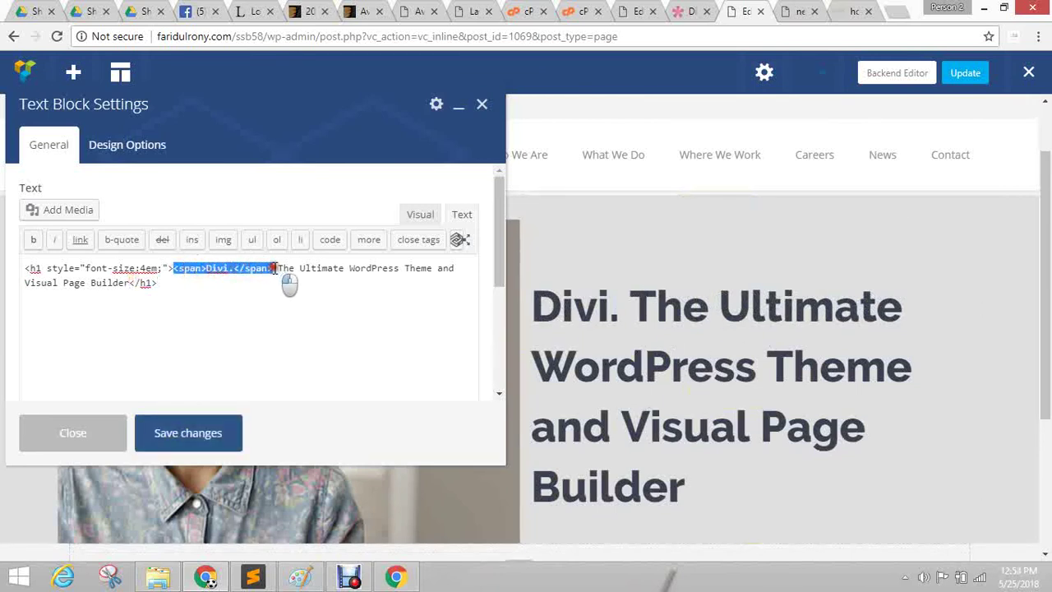
click(244, 302)
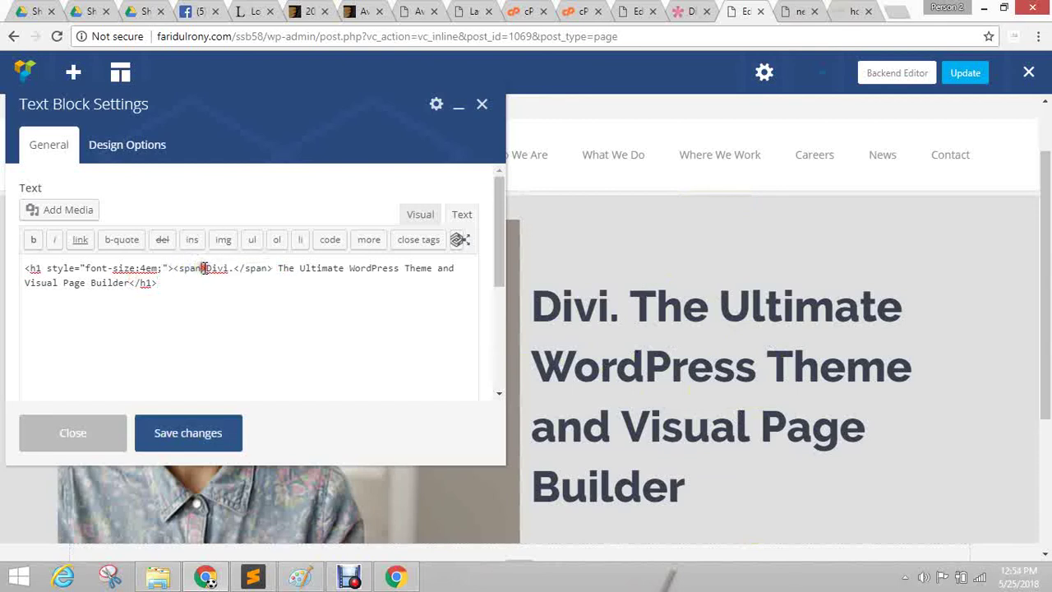
text(style=)
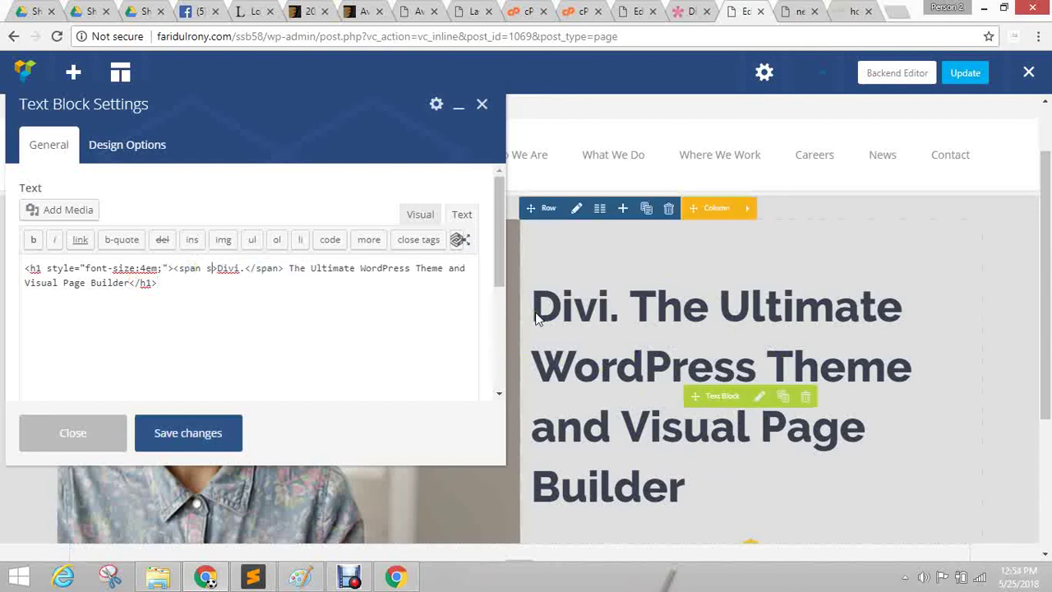
text("">)
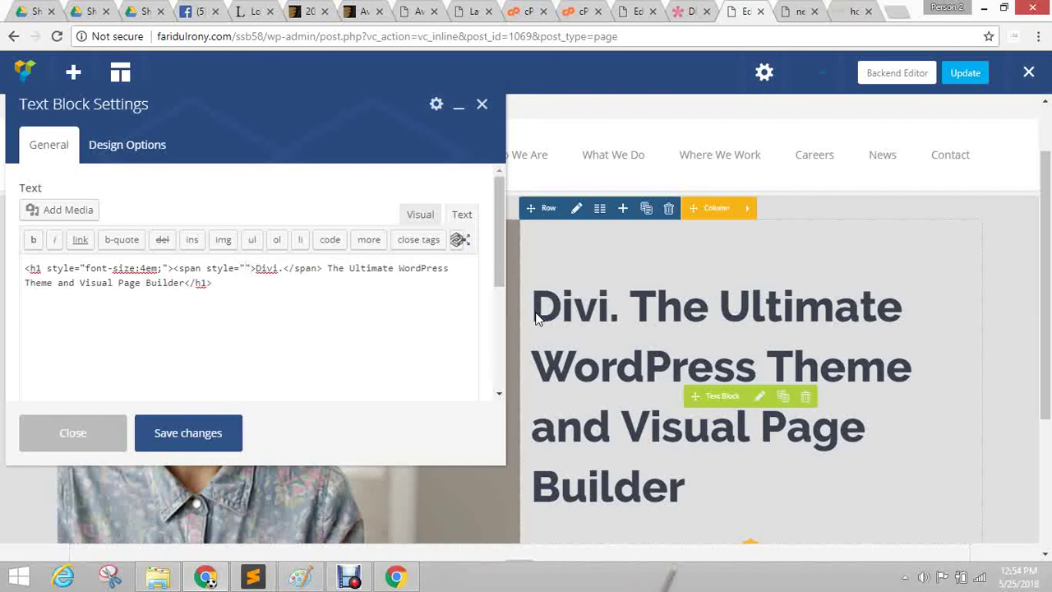
text(font-w)
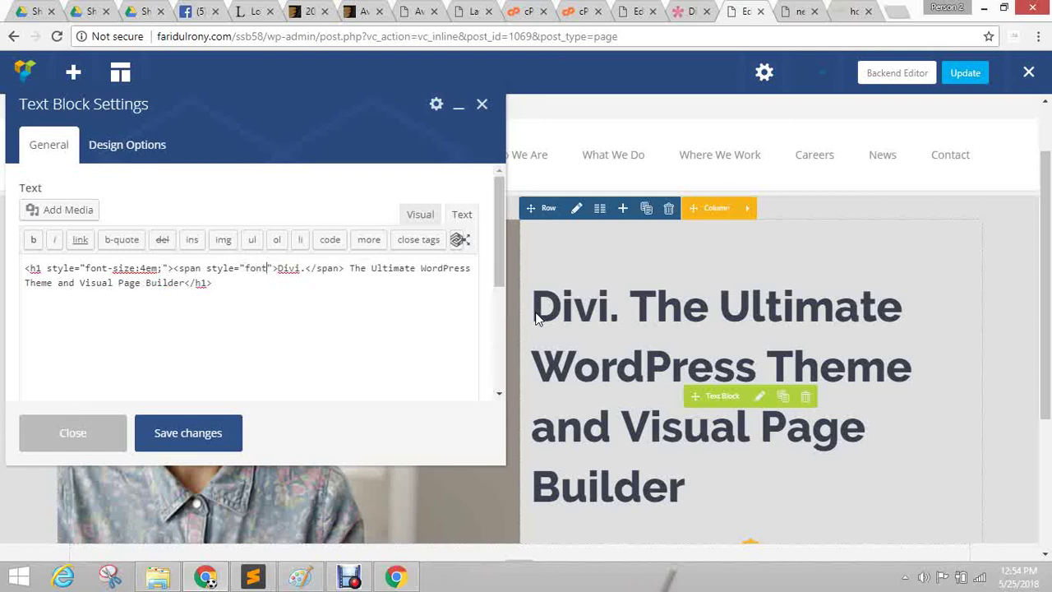
text(i)
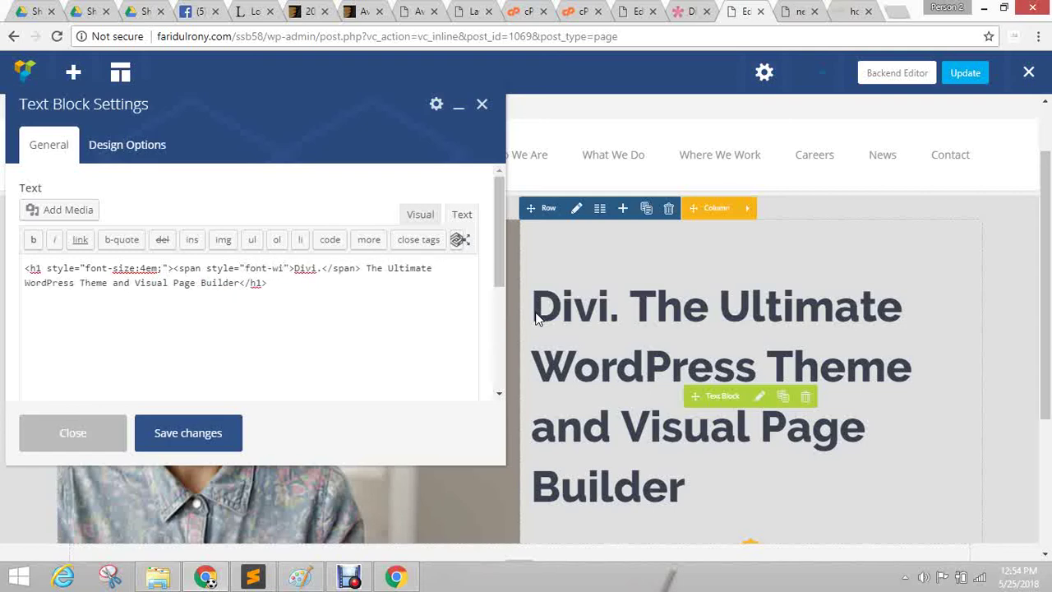
key(BackSpace)
text(eight:)
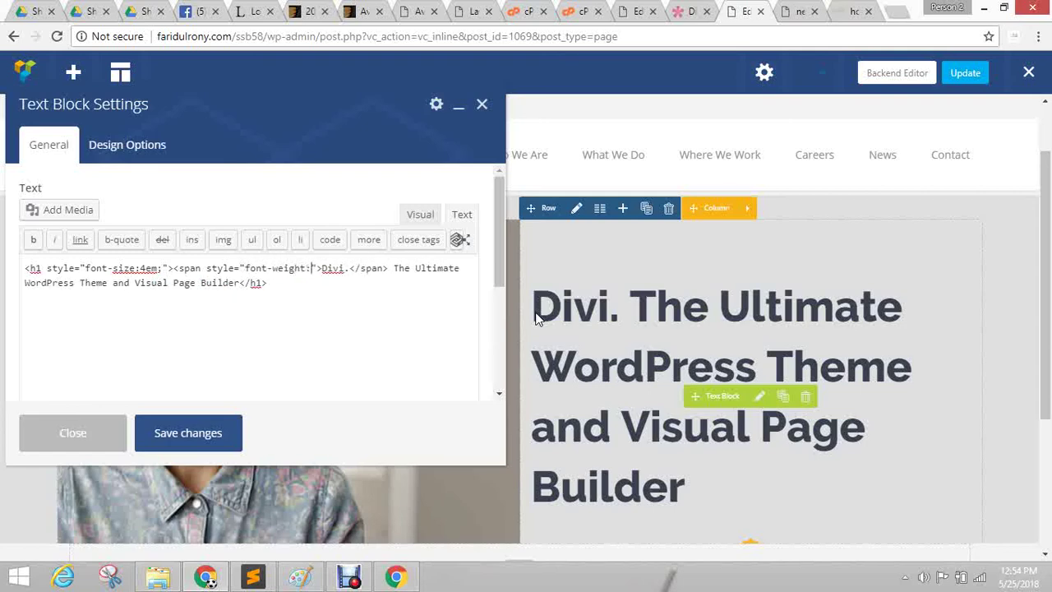
text(100;)
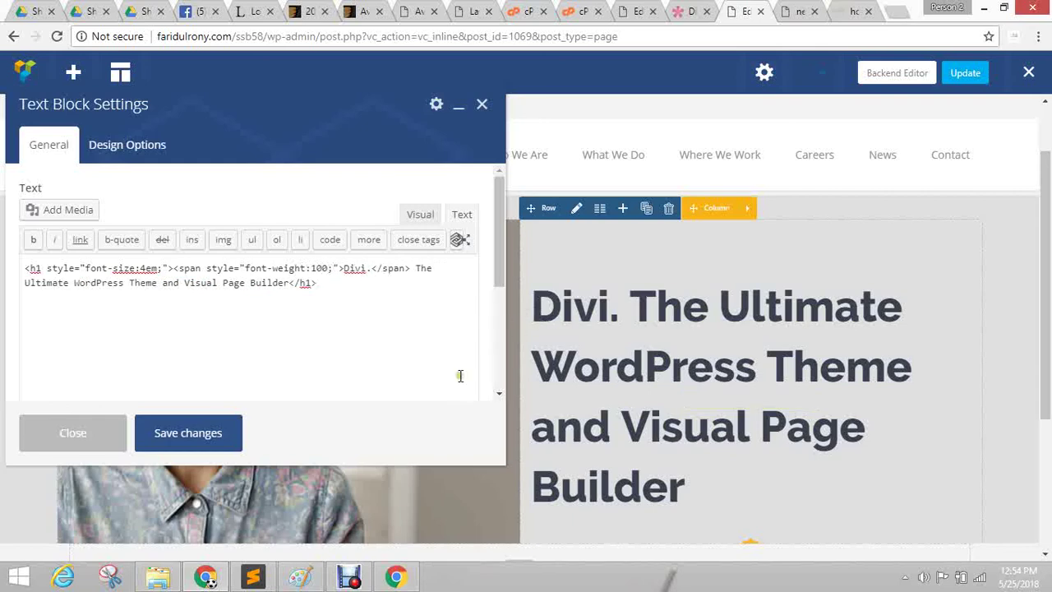
click(209, 444)
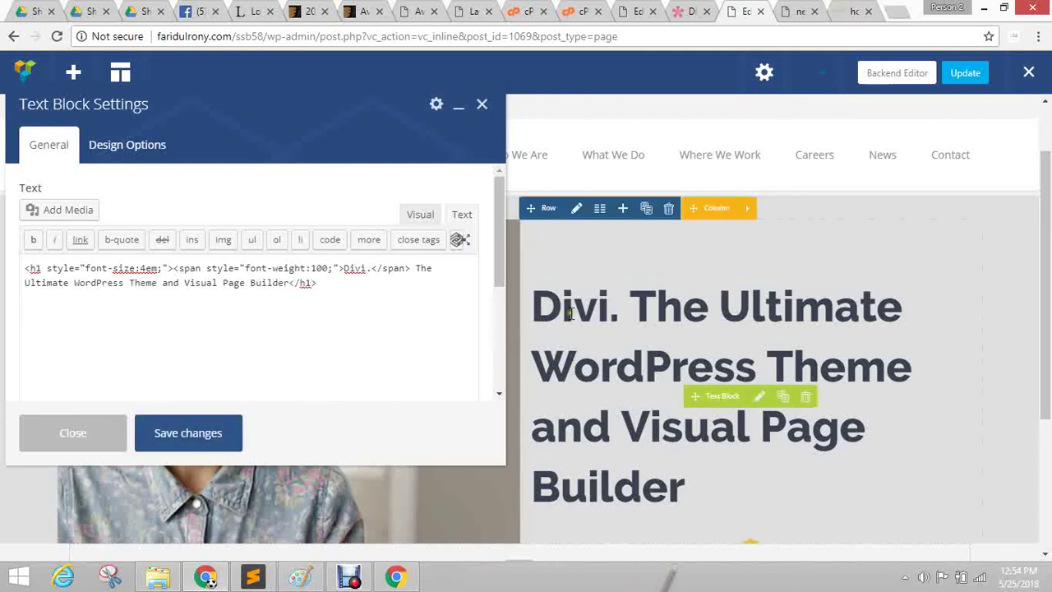
Replace both h1 tags with p and save the headline as a paragraph.
double_click(34, 268)
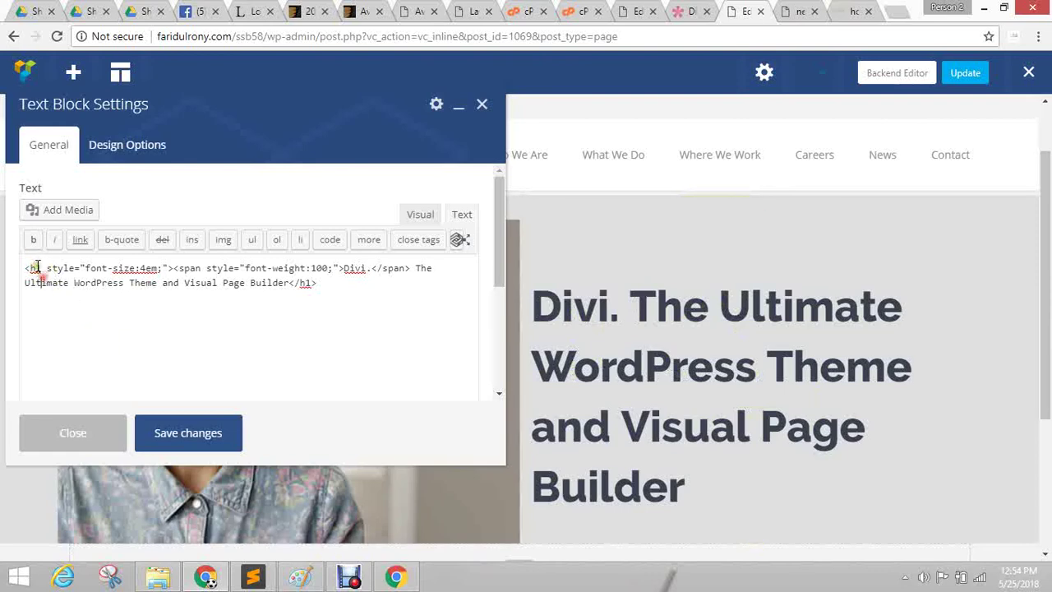
double_click(306, 282)
text(p)
double_click(35, 268)
text(p)
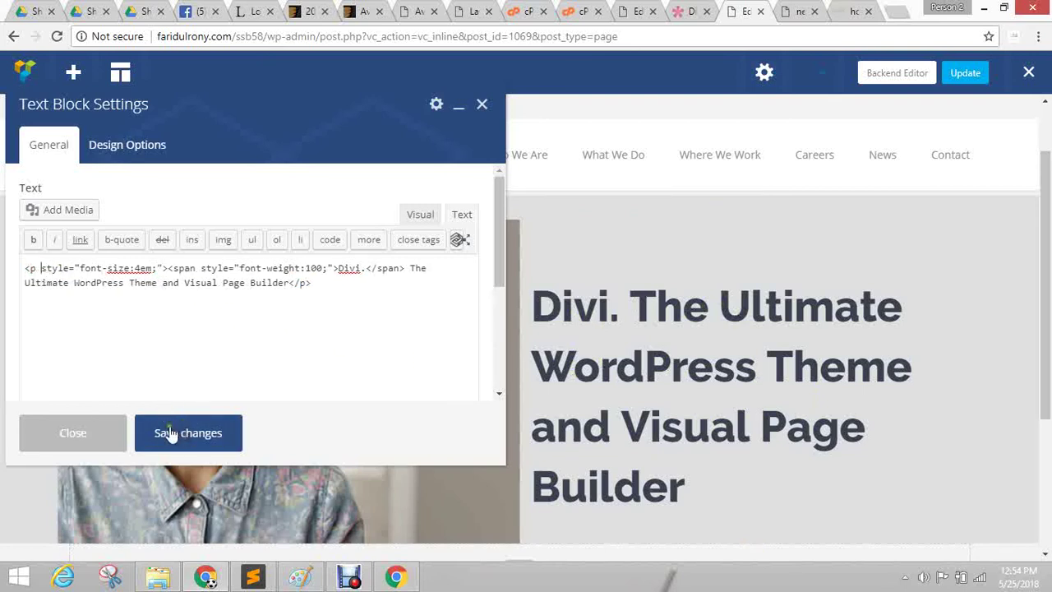
click(166, 433)
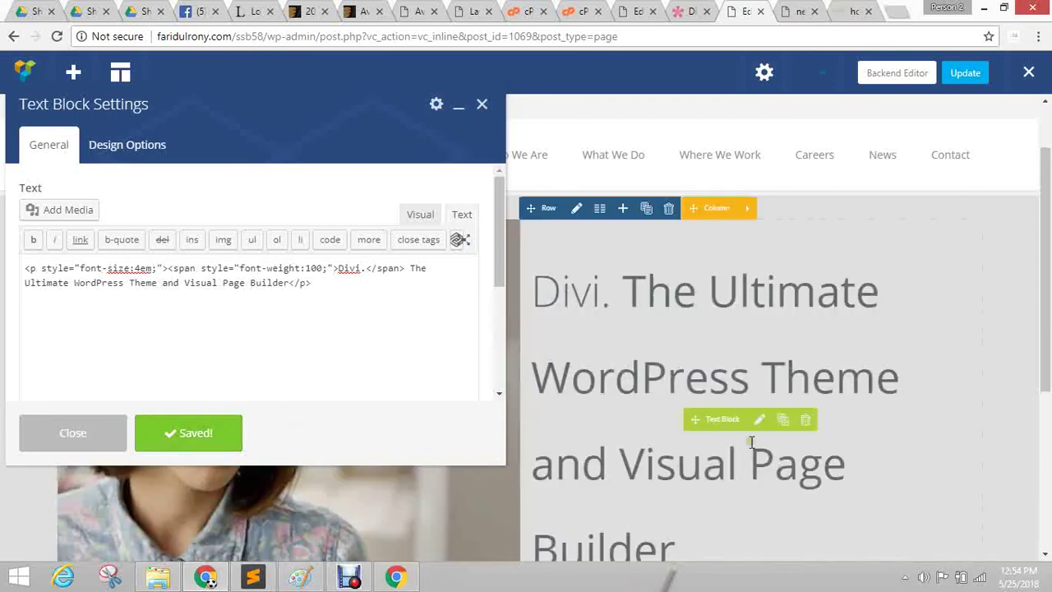
Select and delete all the headline's HTML code, leaving the text block's editor empty.
drag(29, 266, 401, 289)
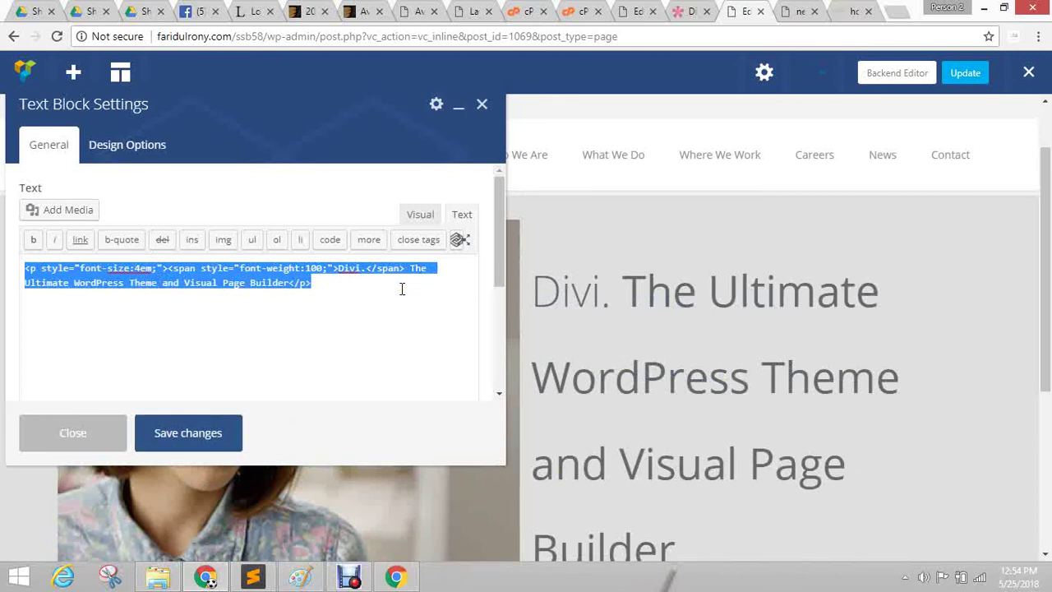
text(<div)
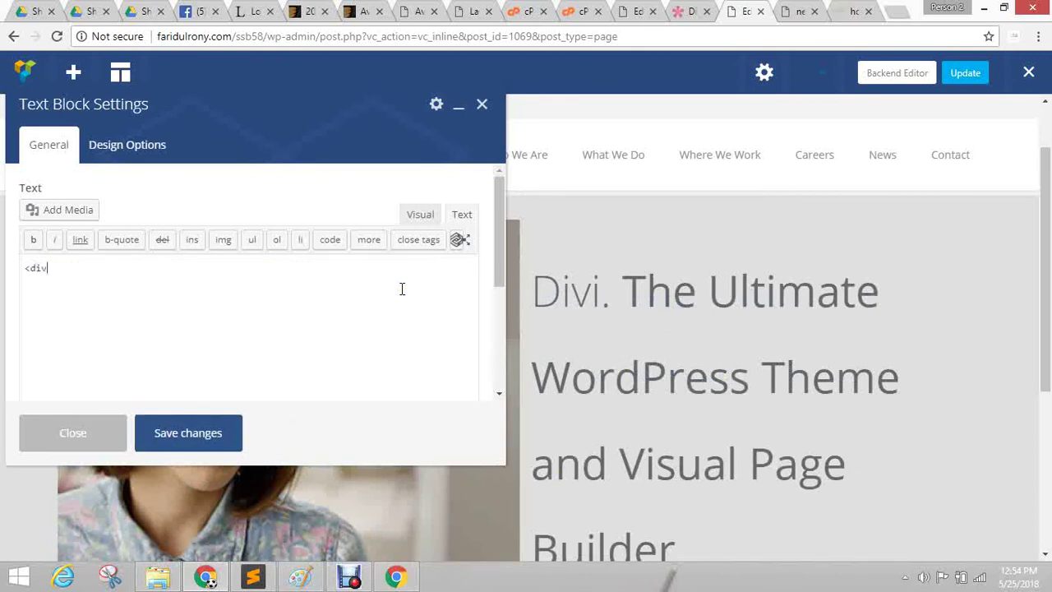
key(ctrl+a)
key(BackSpace)
Keep the block format as Paragraph in the Visual view, then go back to the Text view.
click(425, 217)
click(63, 249)
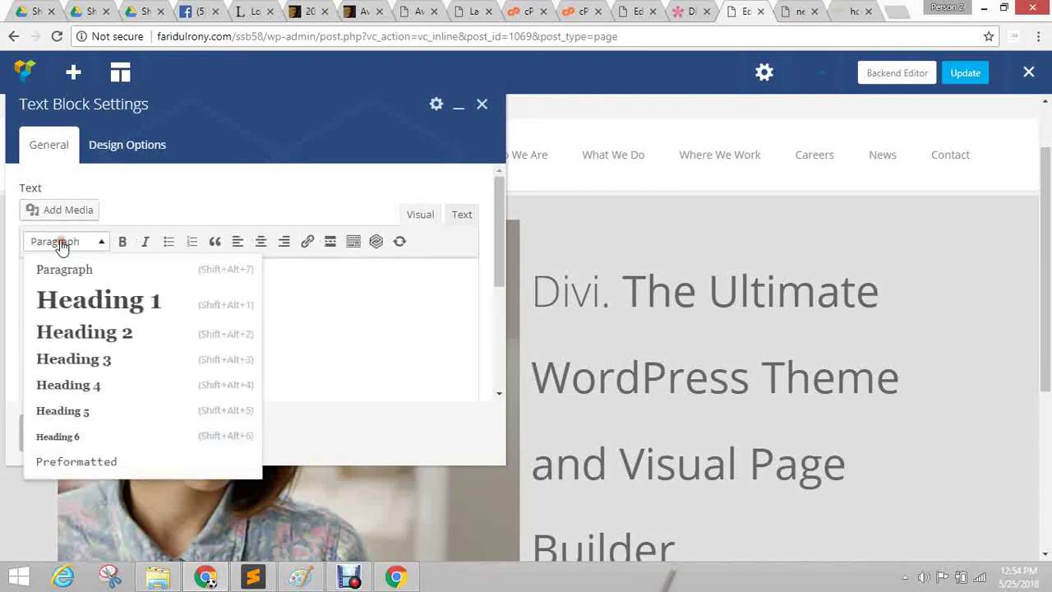
click(93, 272)
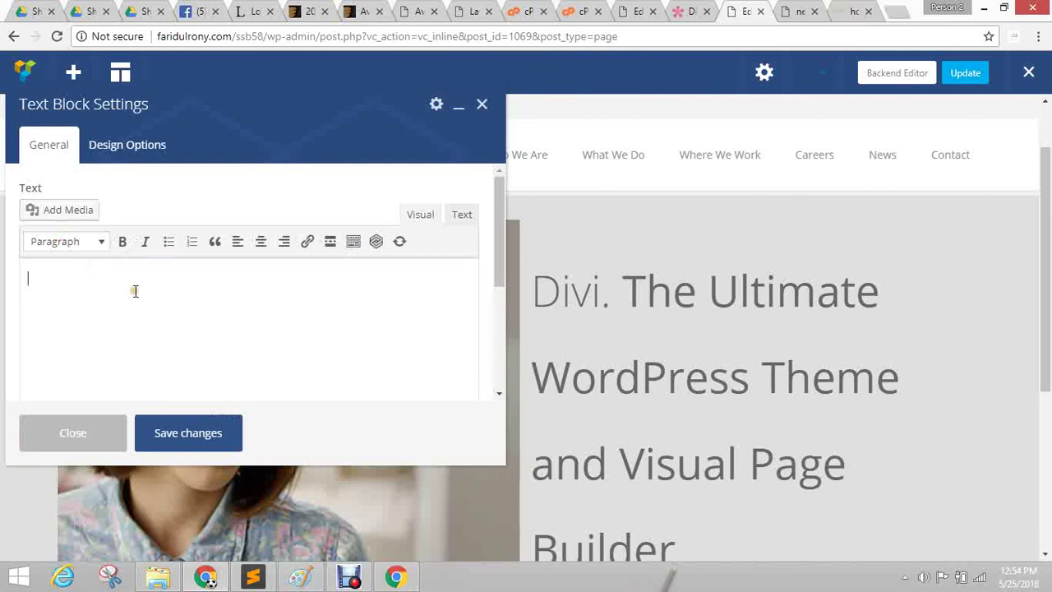
click(462, 214)
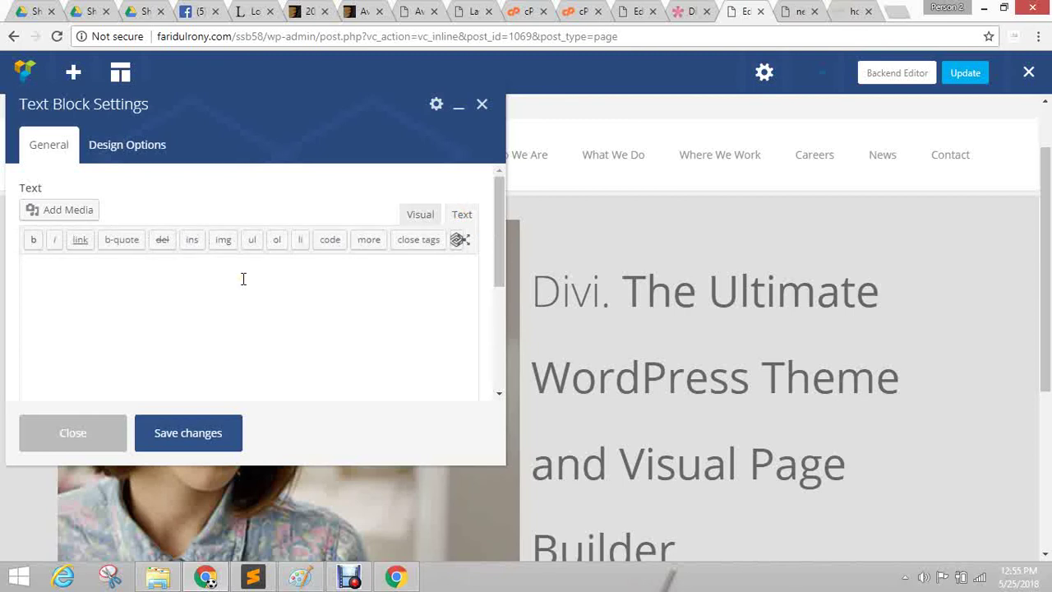
Paste the Divi heading markup into the empty text block beside the photo.
click(131, 276)
click(286, 303)
text(Divi. The Ultimate WordPress Theme and Visual Page Builder)
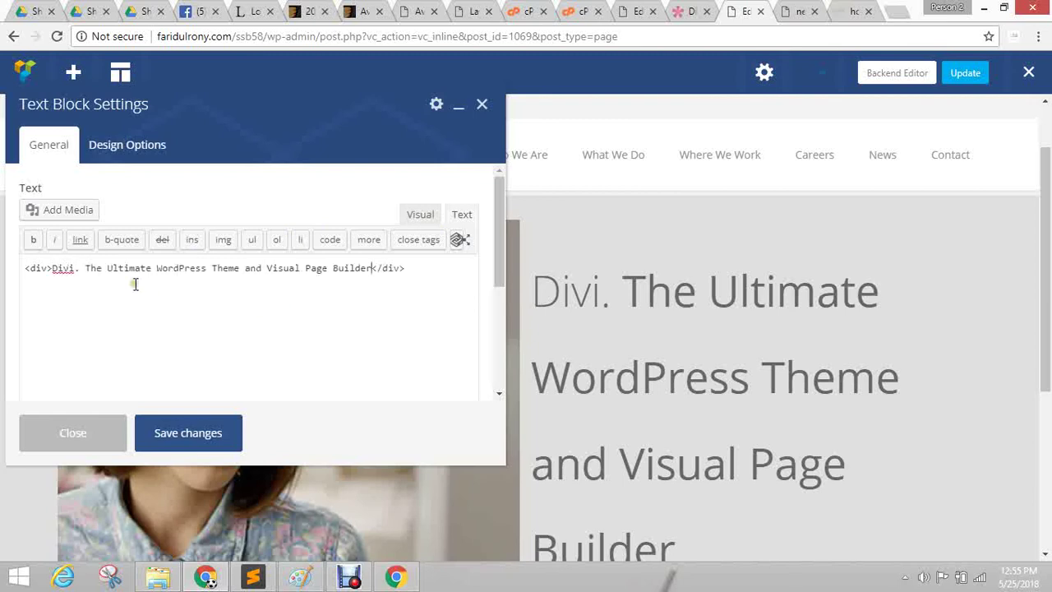
drag(80, 270, 51, 272)
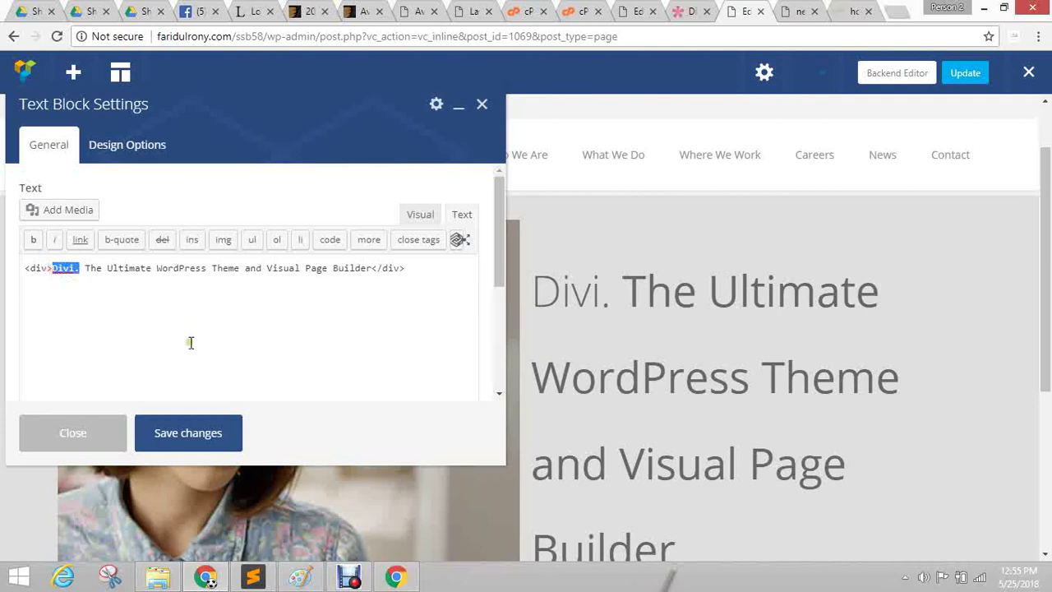
double_click(47, 272)
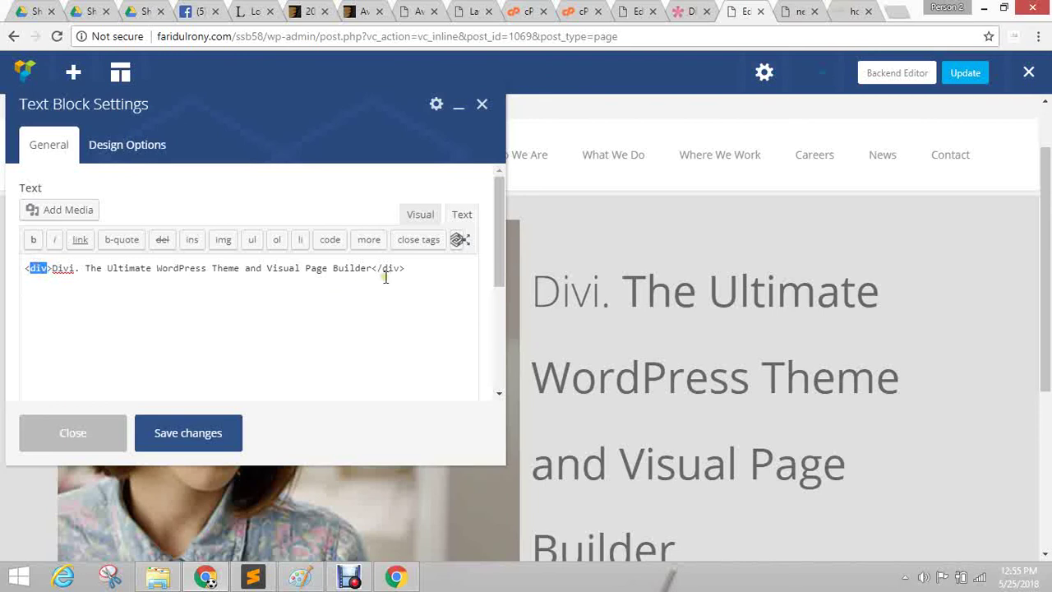
Wrap 'The…Builder' in <strong> and 'Divi.' in <span>, then save the text block.
click(84, 268)
text(<strong)
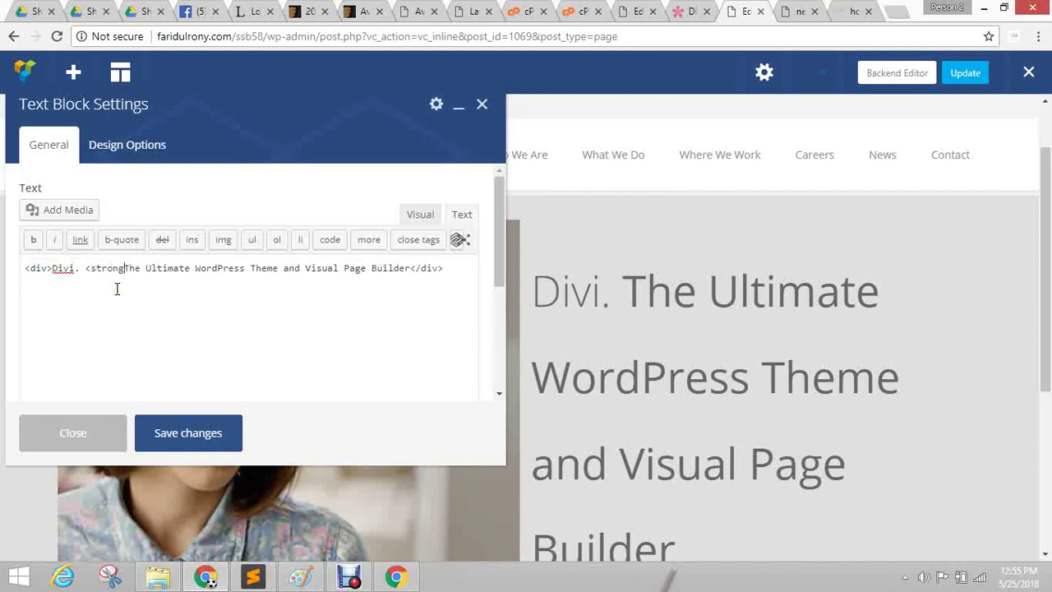
text(>)
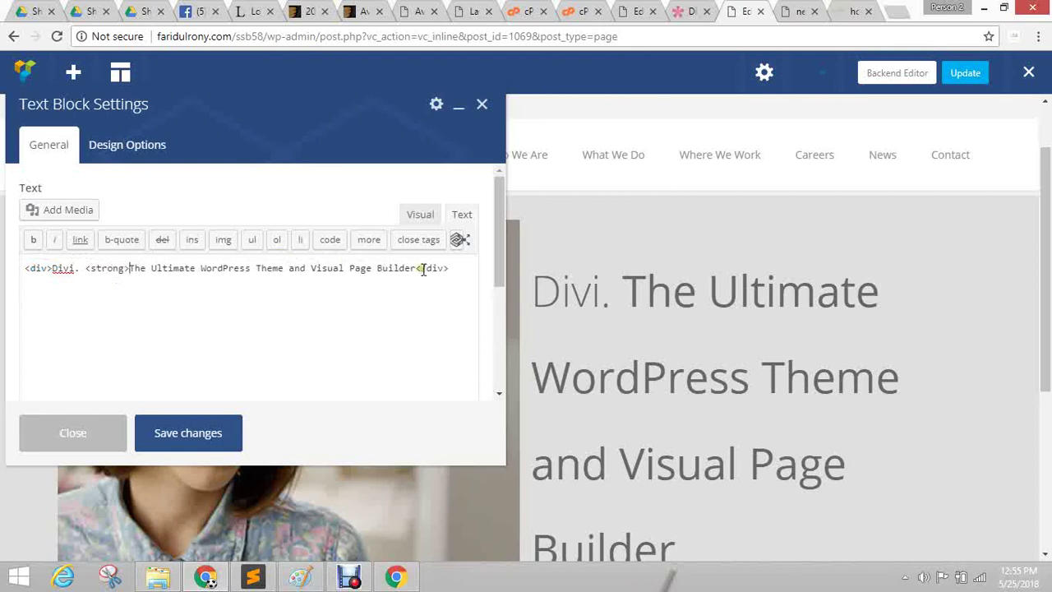
click(414, 268)
text(</strong>)
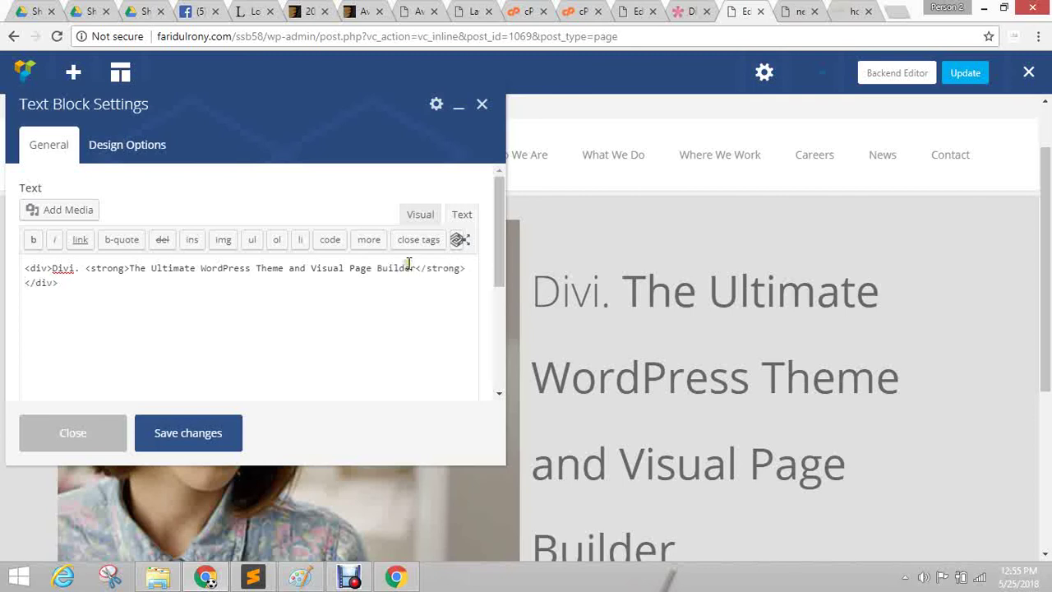
click(51, 268)
text(<span>)
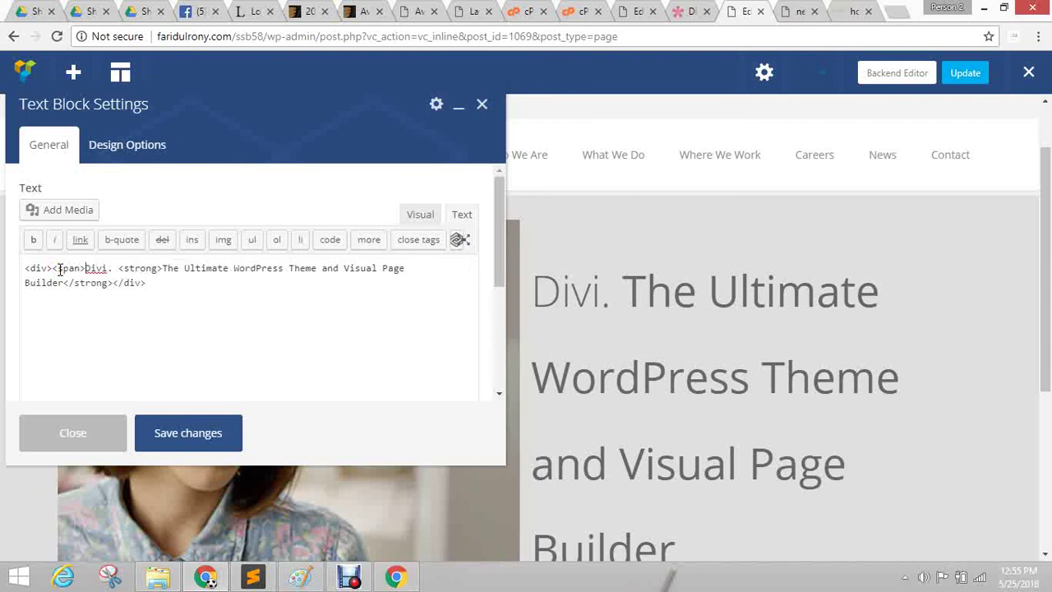
click(114, 268)
text(<)
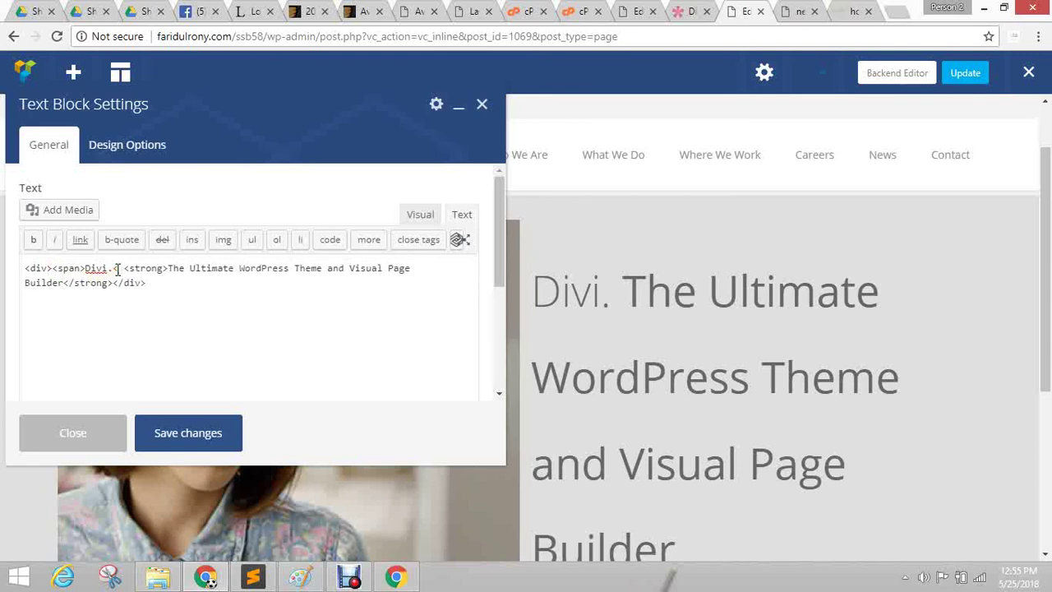
text(/span>)
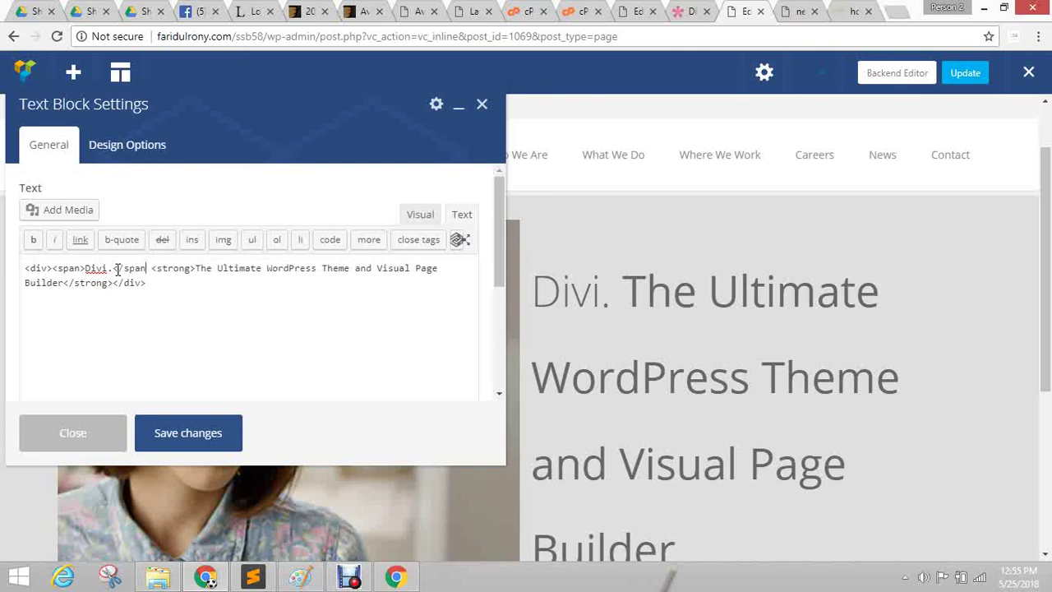
click(197, 435)
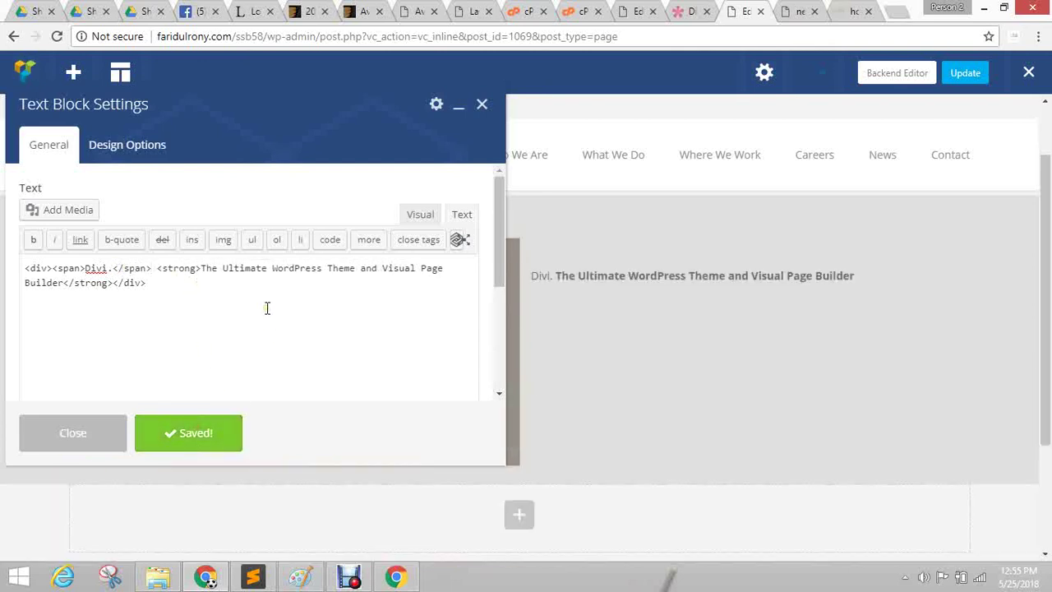
Give the Divi heading's div style font-size:4em and line-height:1, save, and close the settings.
click(47, 267)
text(style)
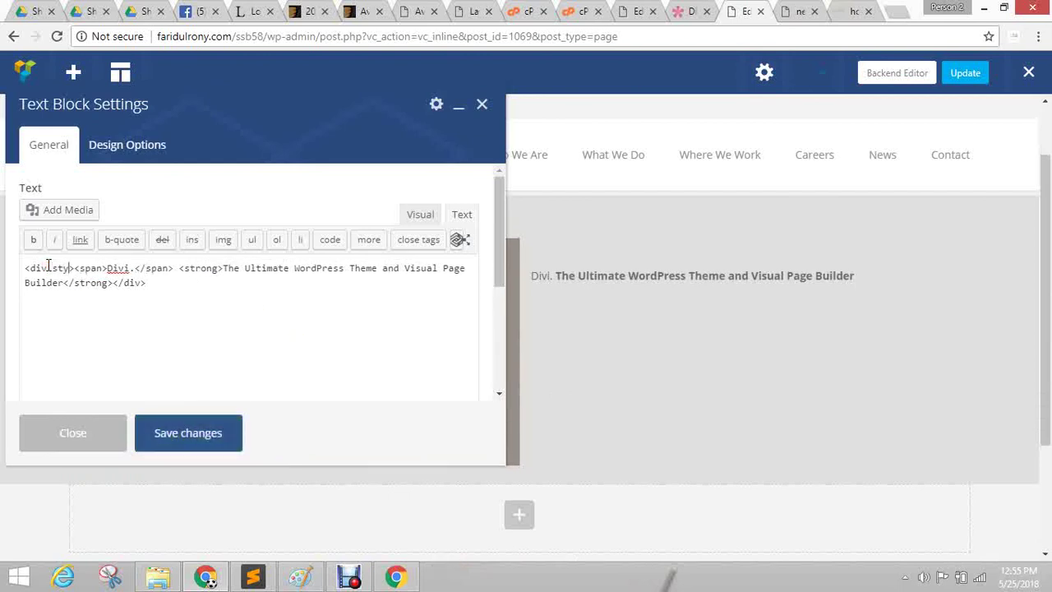
text(="")
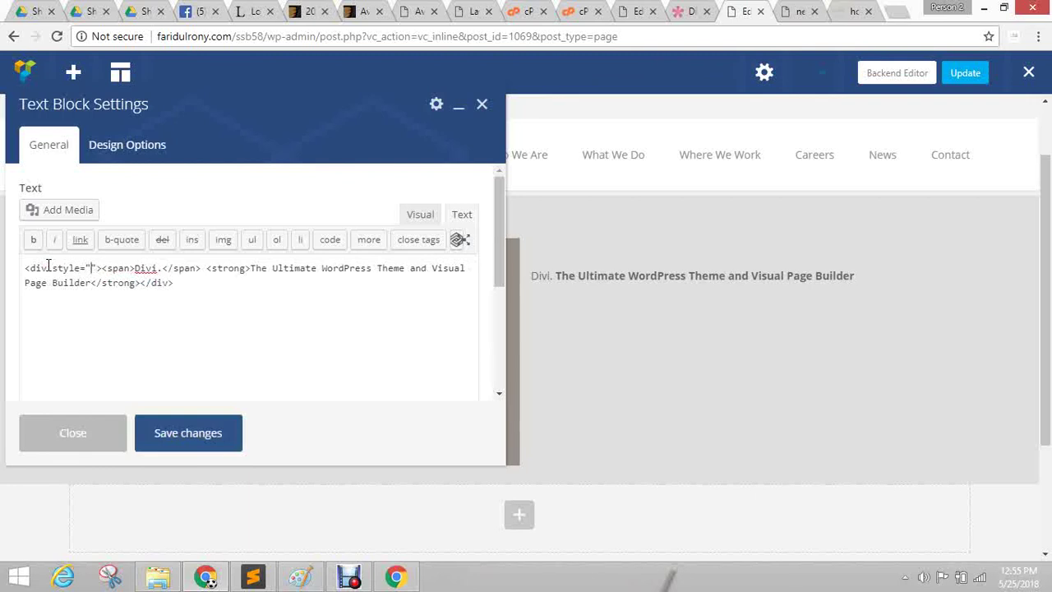
text(font-siz)
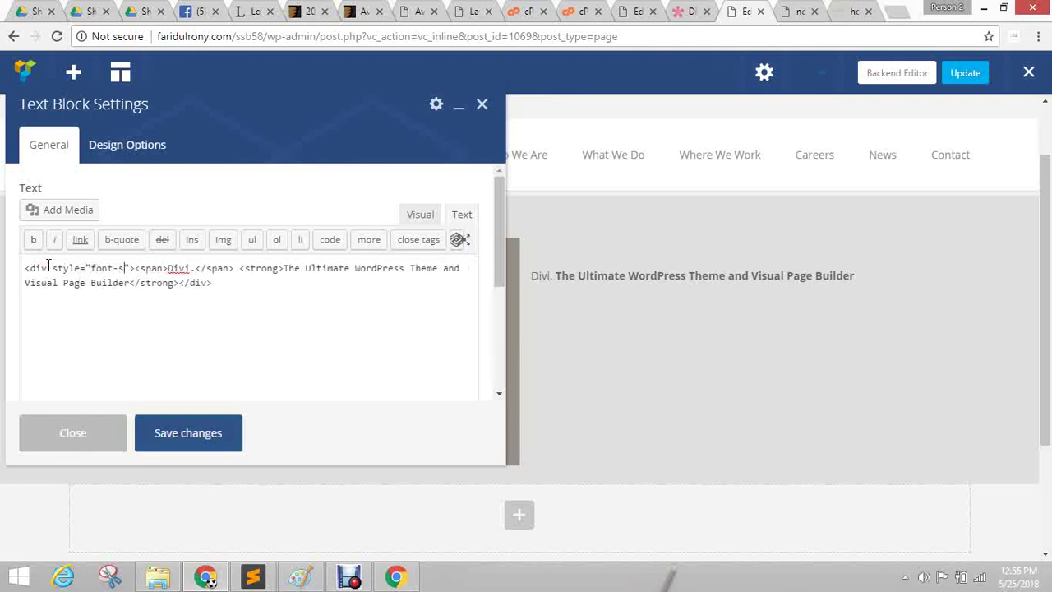
text(e:)
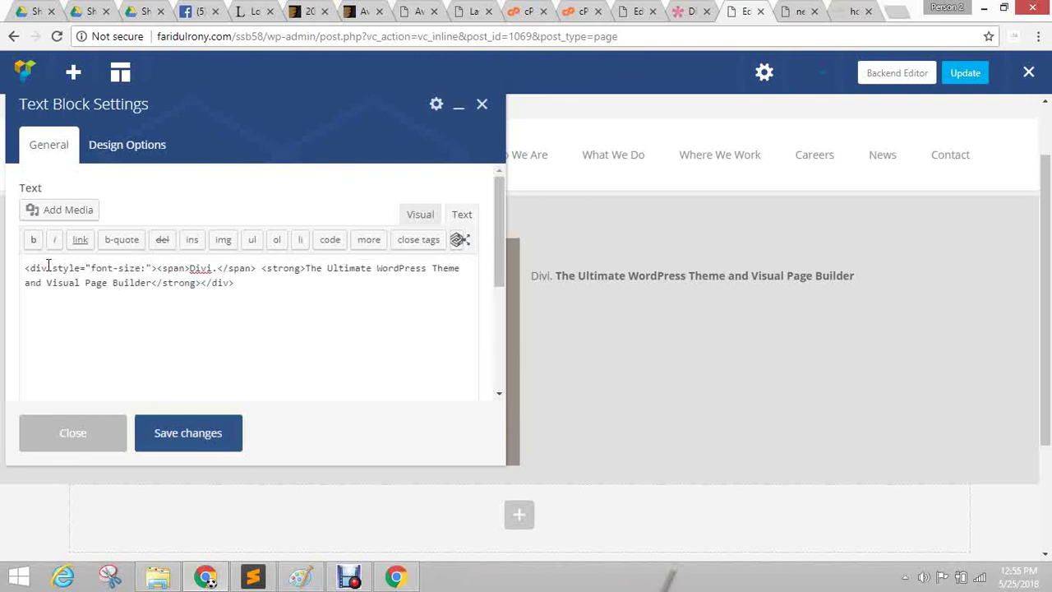
text(4em;)
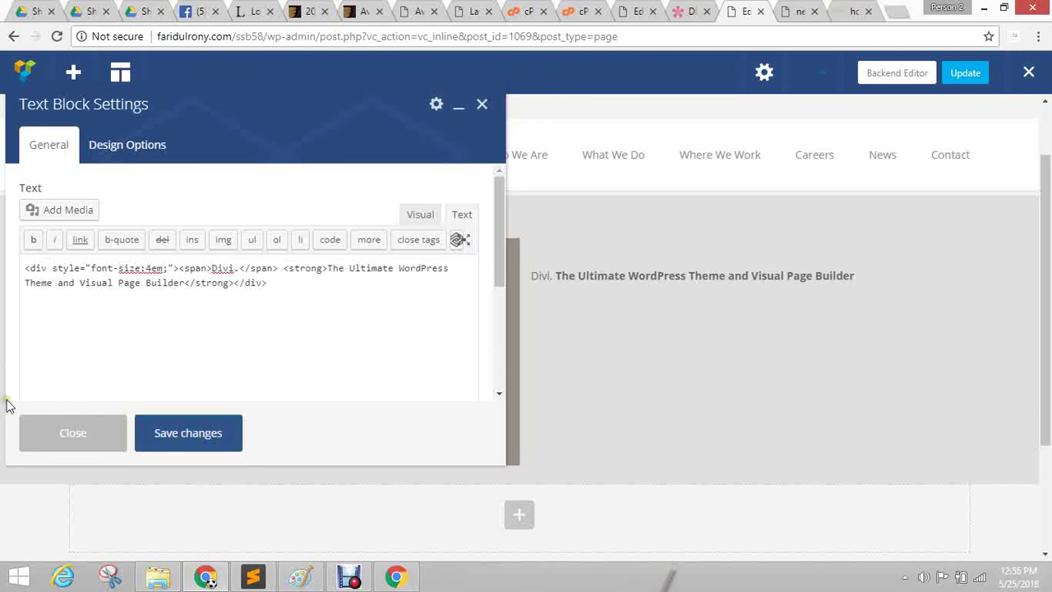
click(207, 435)
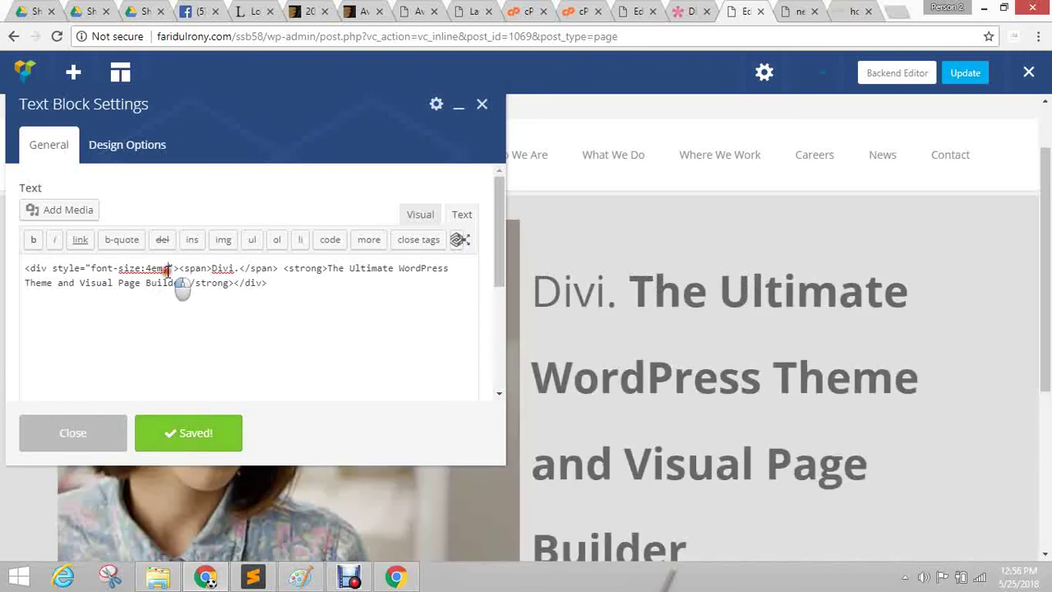
text(line-h)
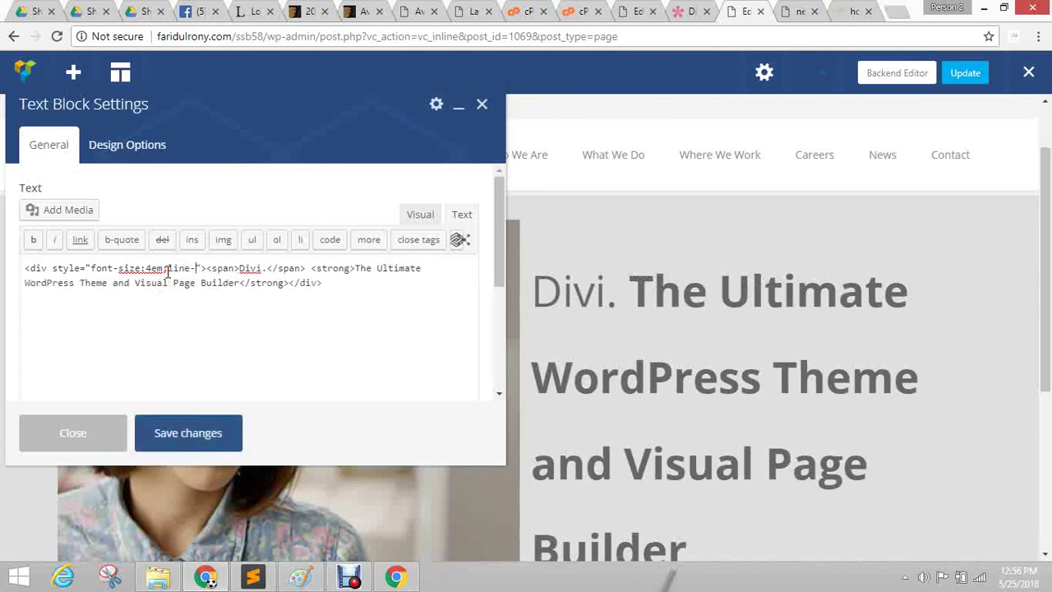
text(eight)
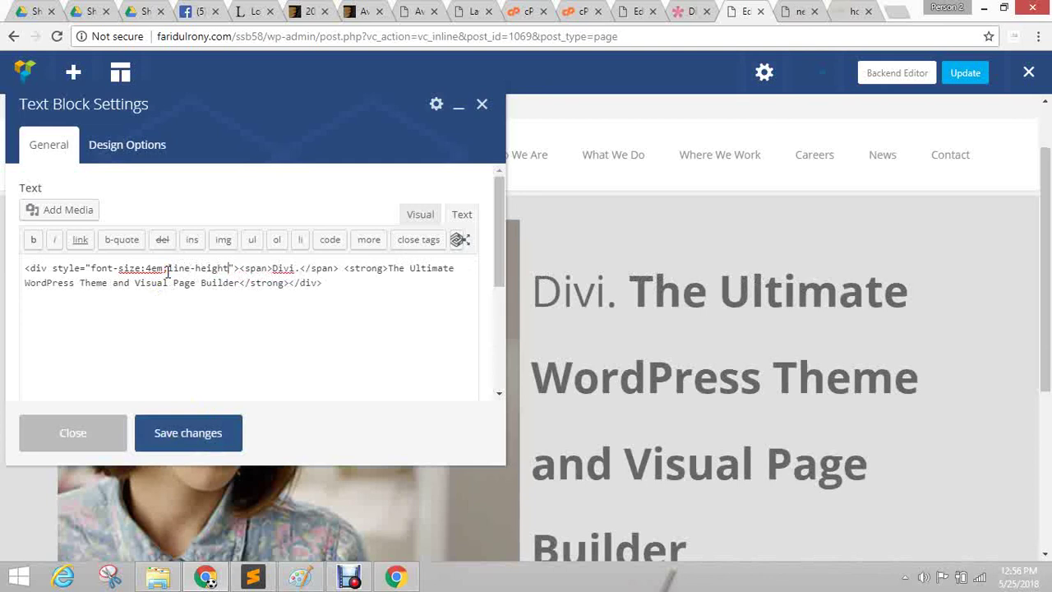
text(:1)
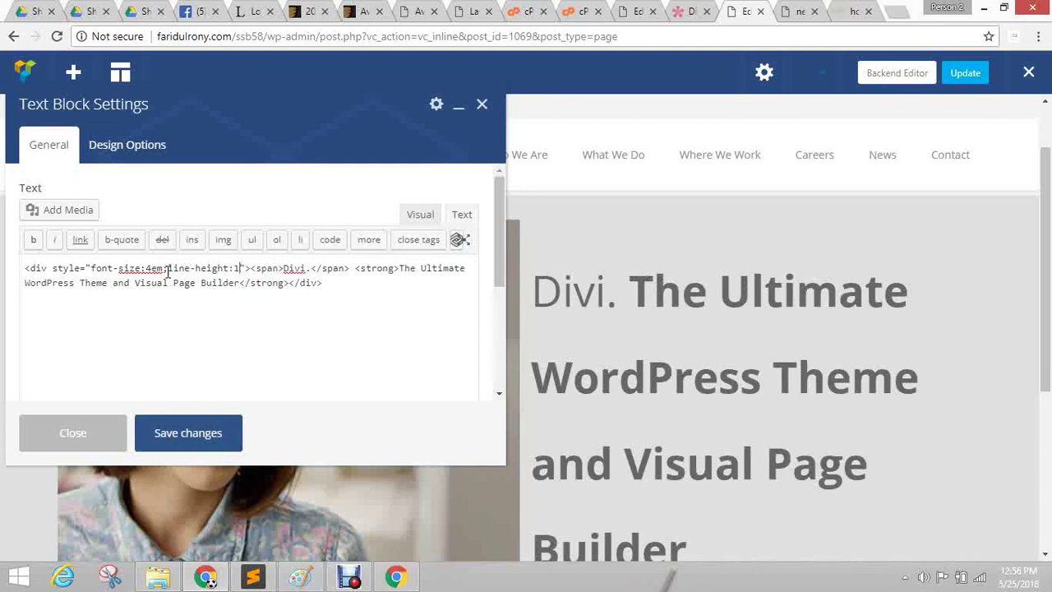
click(181, 440)
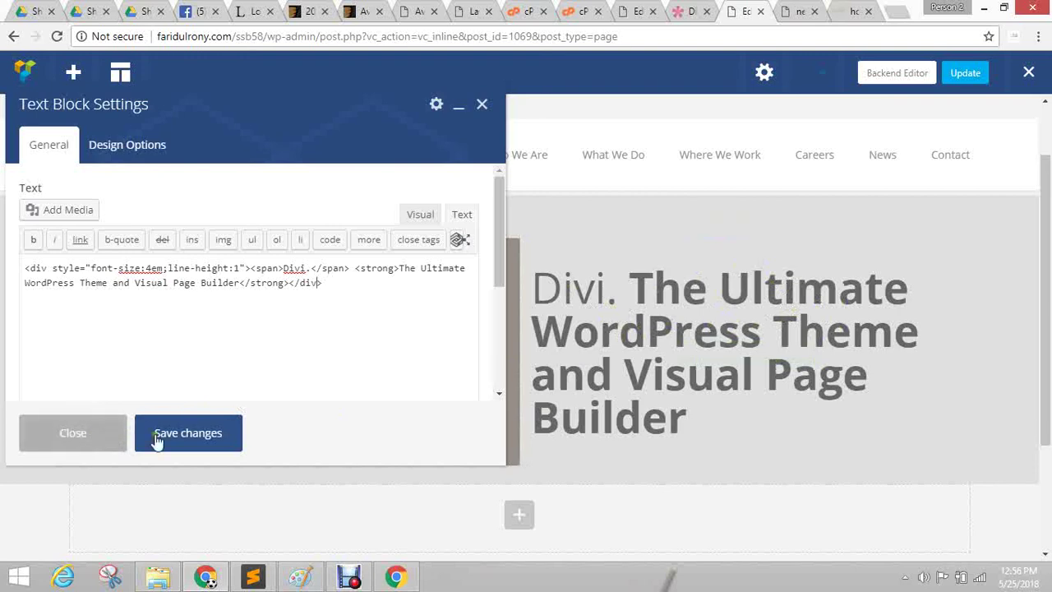
click(102, 446)
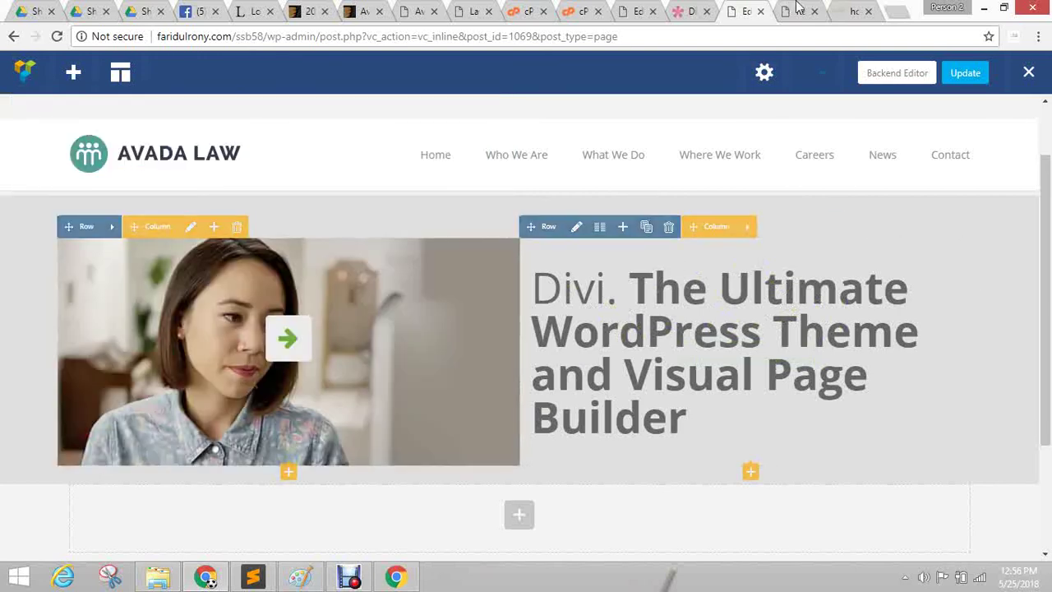
Scroll through the Elegant Themes Divi page's hero and feature sections.
click(693, 11)
scroll(658, 246, down, 2)
scroll(745, 301, down, 1)
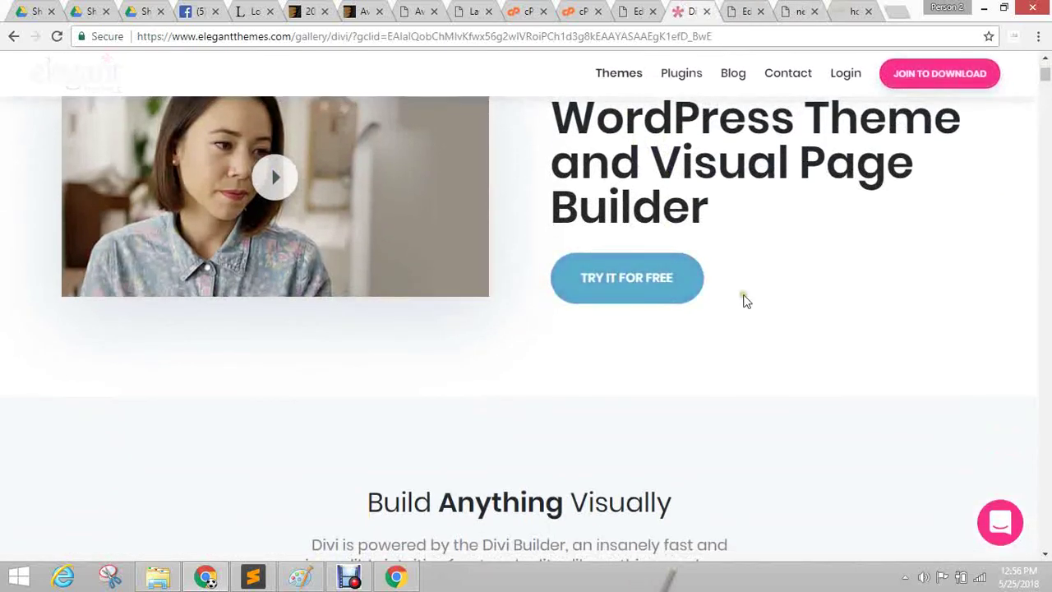
scroll(721, 299, down, 6)
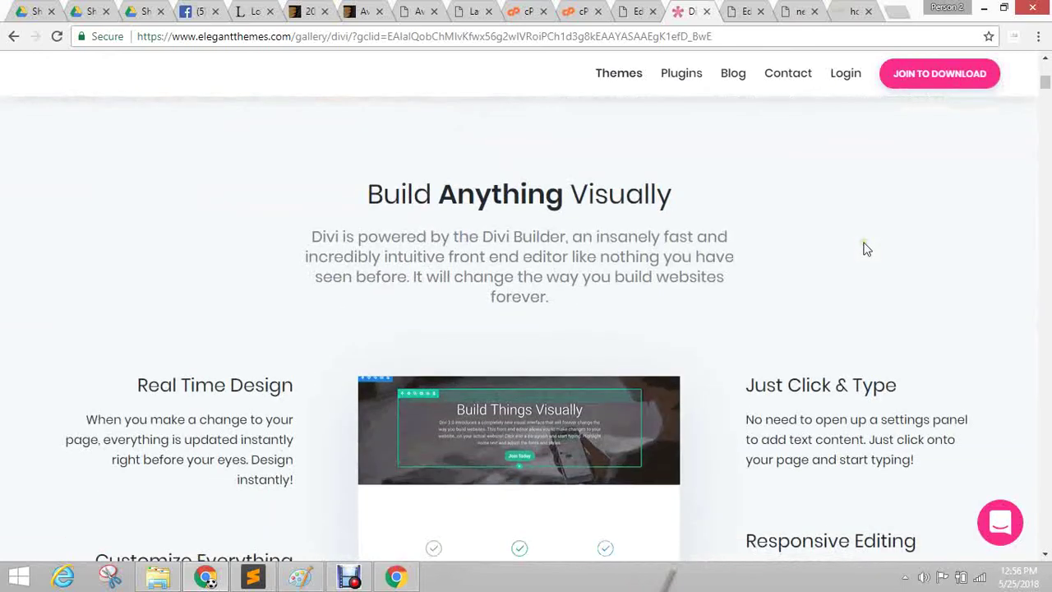
scroll(611, 370, down, 3)
scroll(580, 396, up, 5)
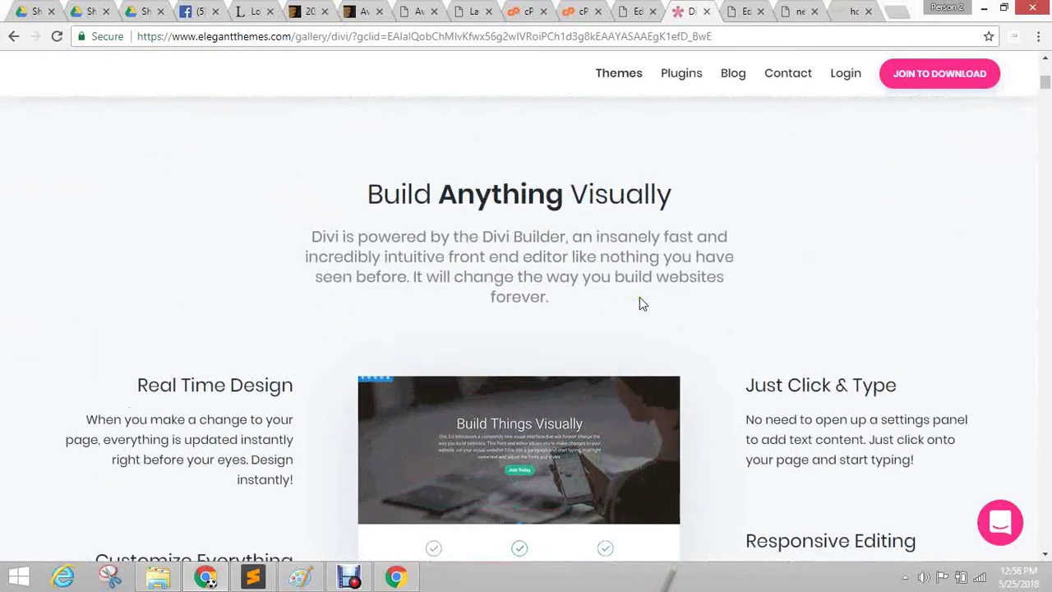
scroll(642, 303, down, 3)
scroll(642, 301, up, 4)
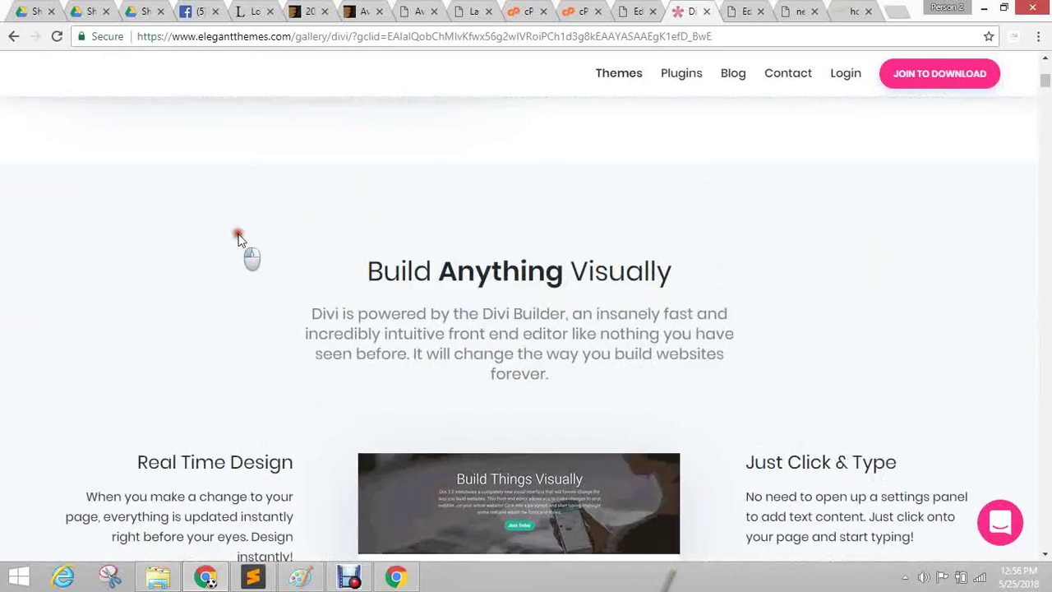
drag(239, 237, 748, 376)
click(172, 231)
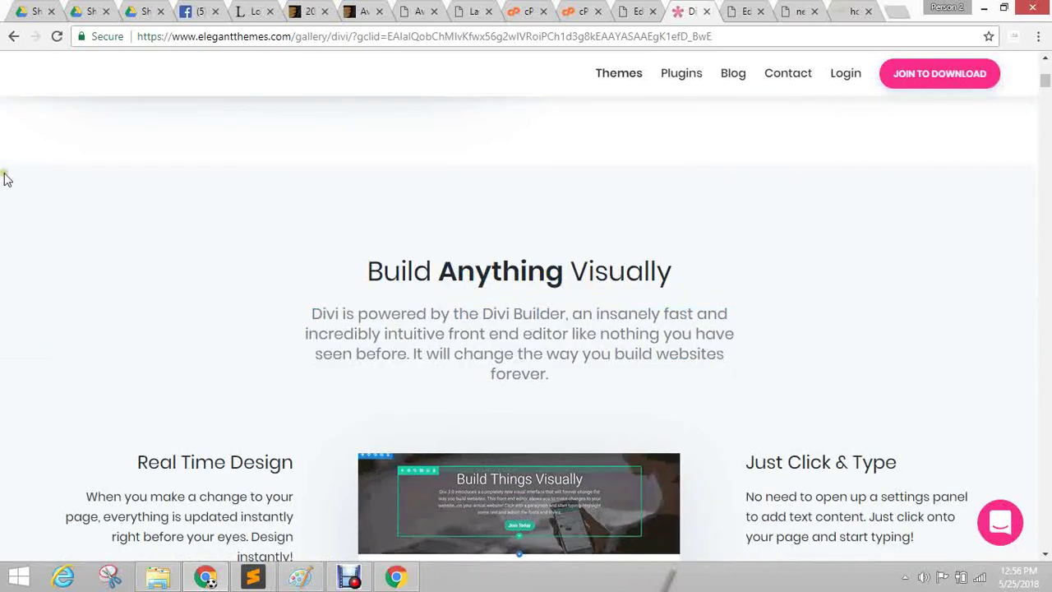
Back on the Avada Law page, open and dismiss the empty row's element list.
click(739, 11)
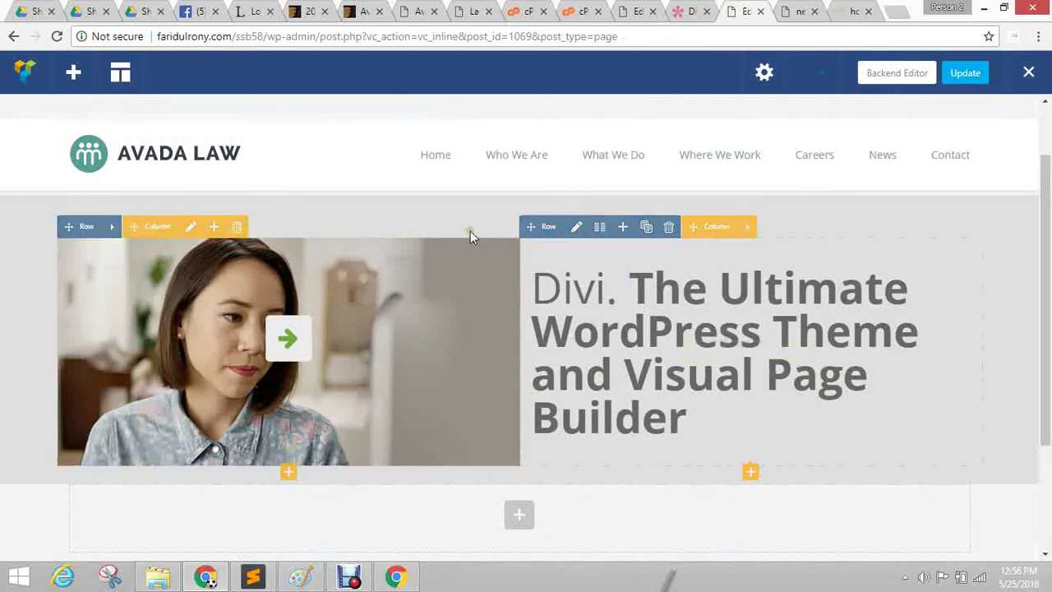
scroll(464, 329, down, 2)
click(512, 355)
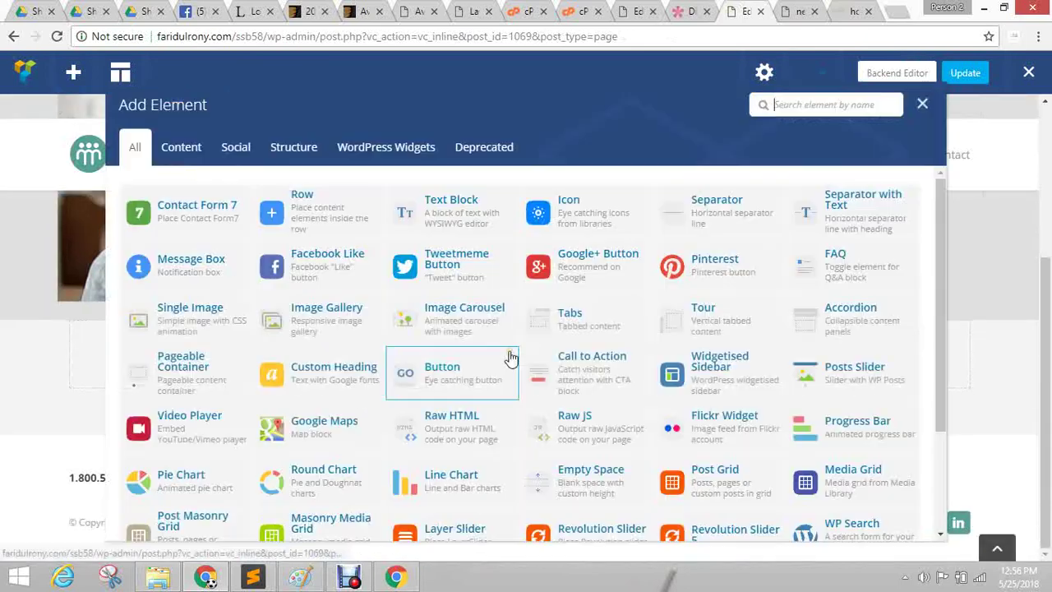
click(923, 105)
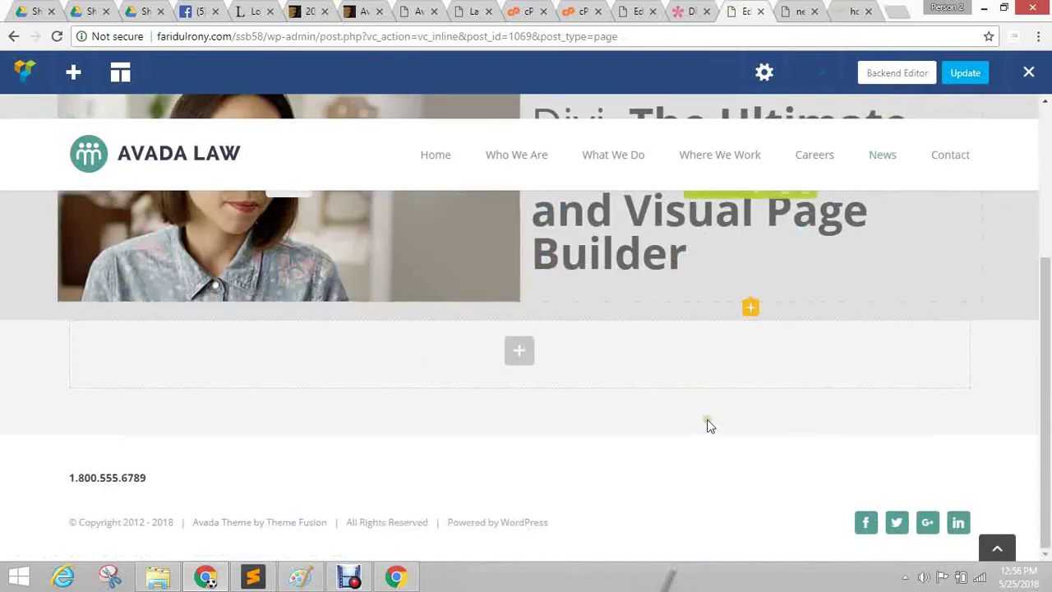
scroll(707, 425, up, 2)
scroll(691, 425, up, 1)
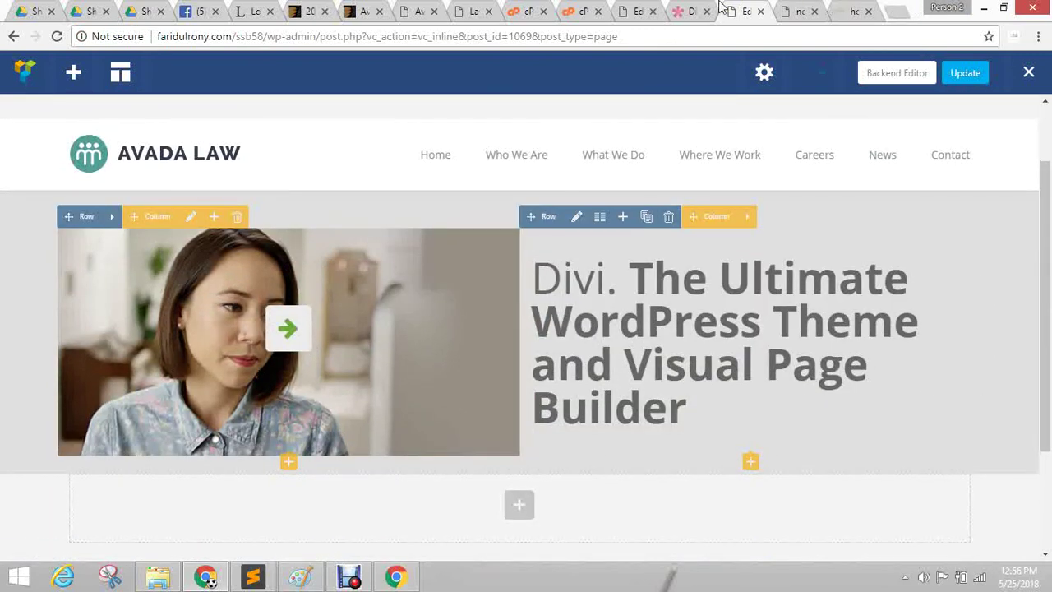
Recheck the Divi reference page, then go back to the Avada Law page in the builder.
click(691, 11)
scroll(493, 382, down, 4)
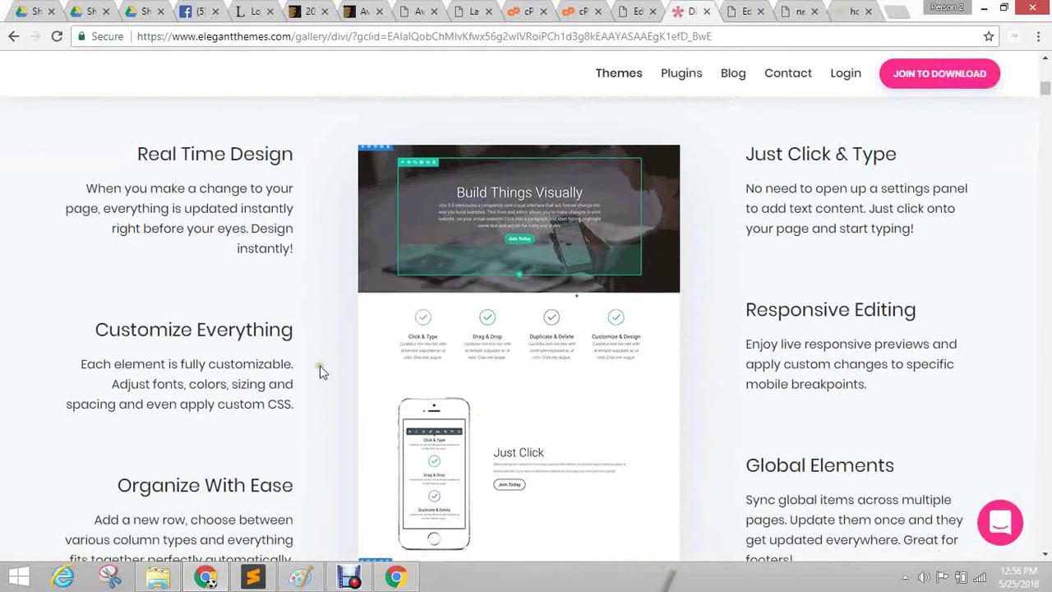
scroll(329, 395, up, 5)
scroll(341, 423, up, 4)
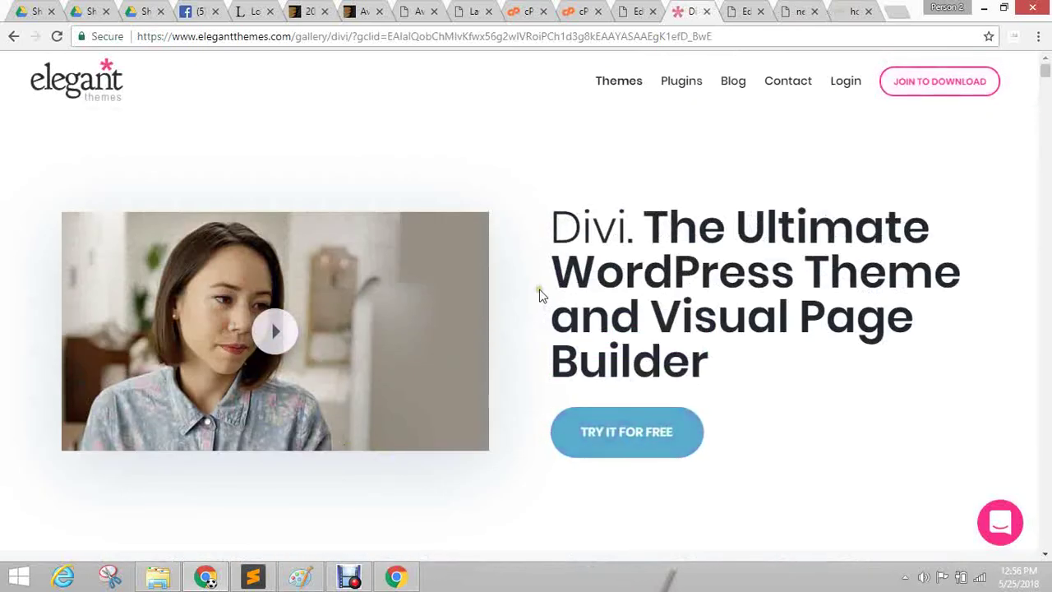
click(638, 10)
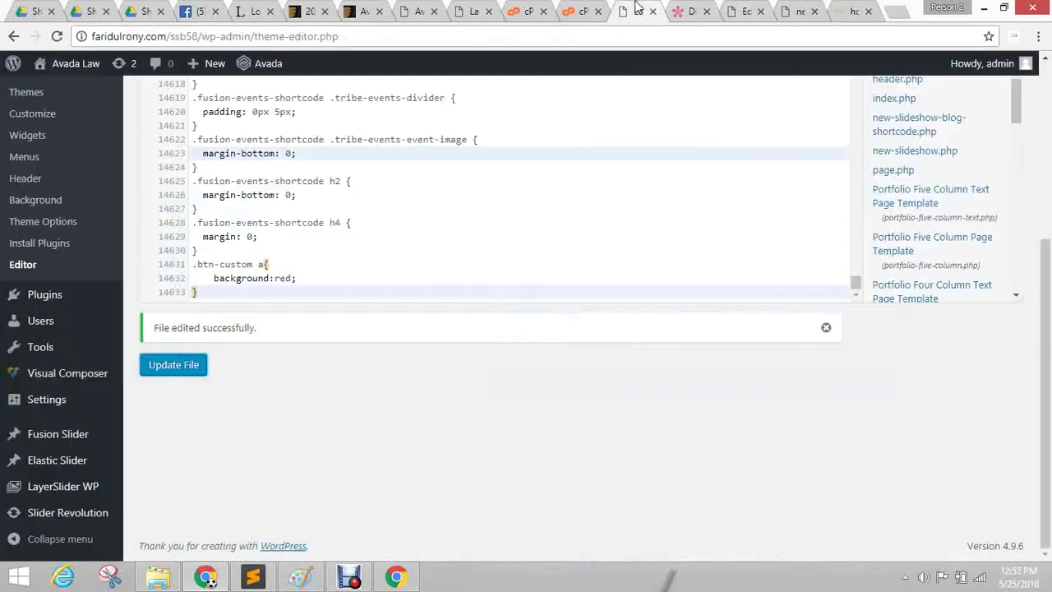
click(740, 10)
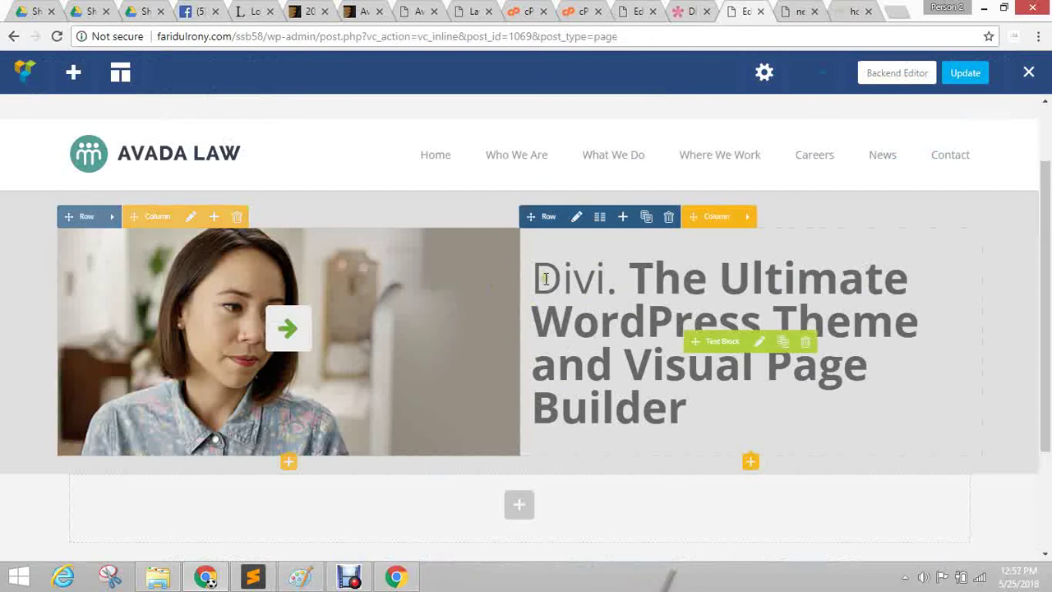
Set the hero row's columns gap to 30px and save the row settings.
click(115, 217)
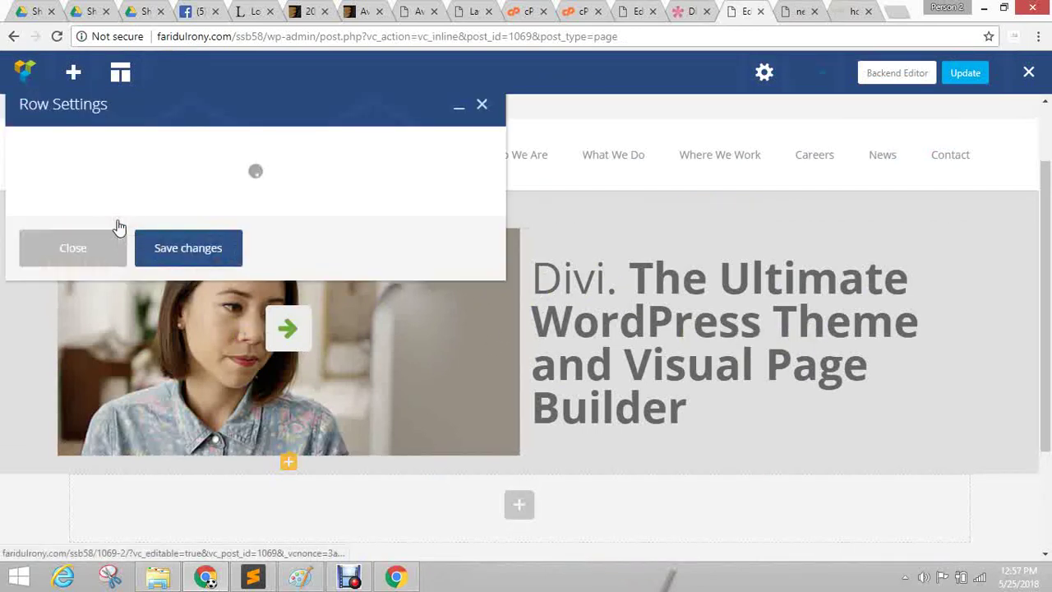
drag(239, 101, 691, 99)
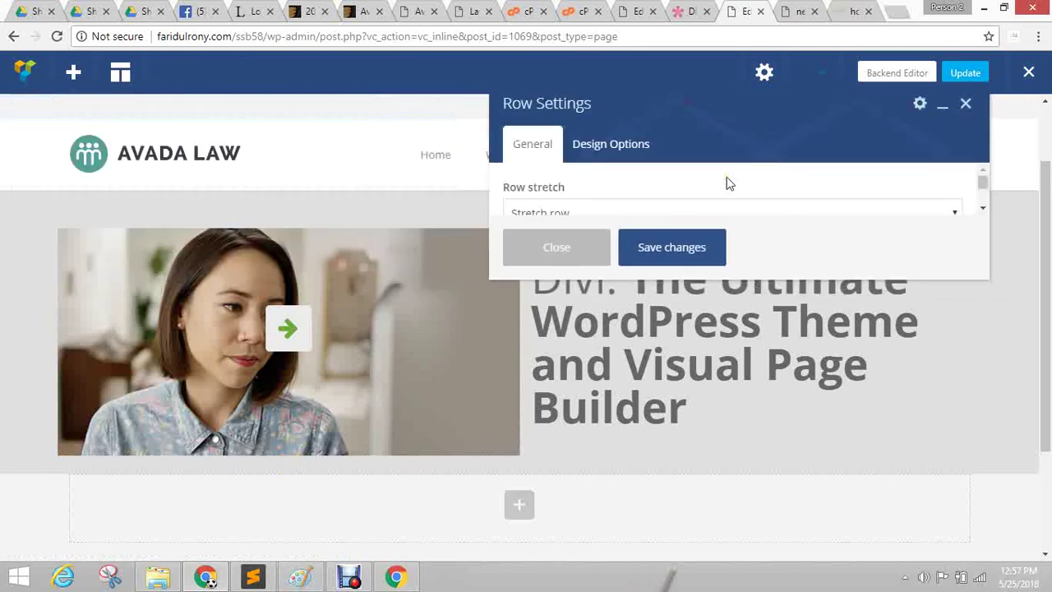
drag(789, 284, 810, 471)
click(567, 309)
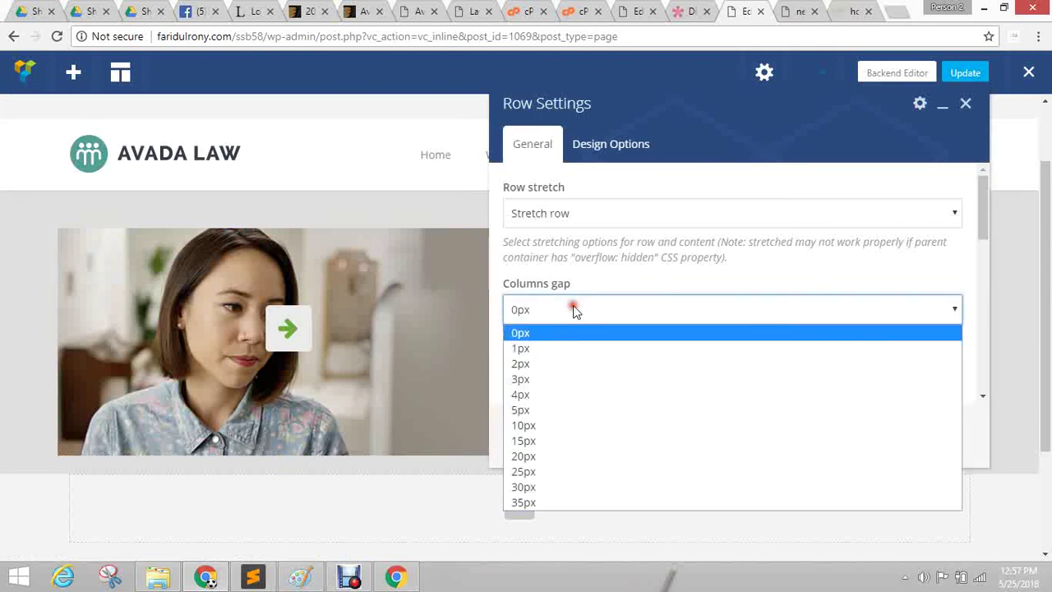
click(552, 444)
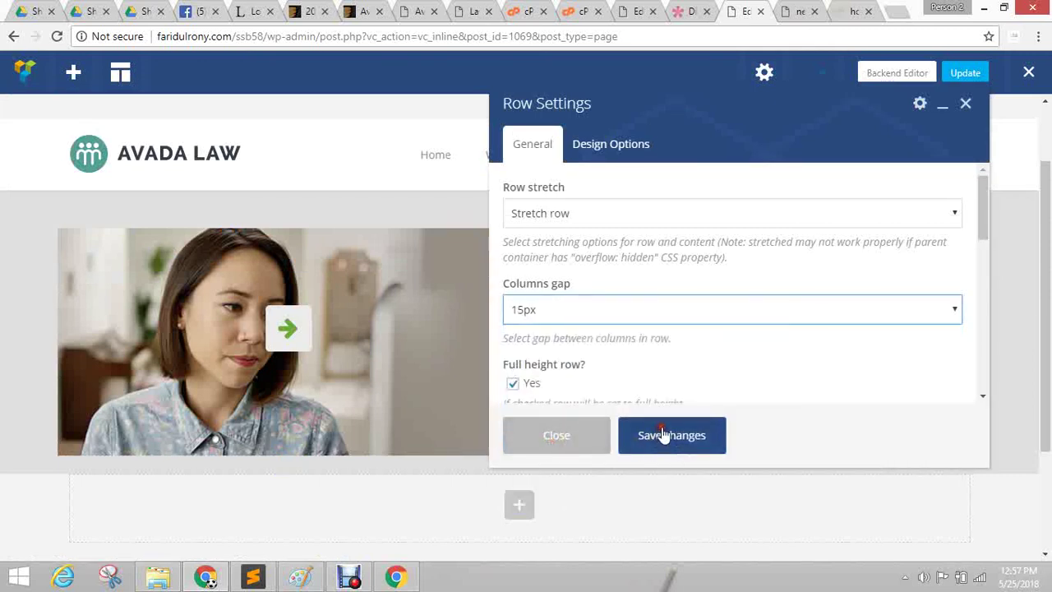
click(664, 437)
drag(643, 101, 812, 97)
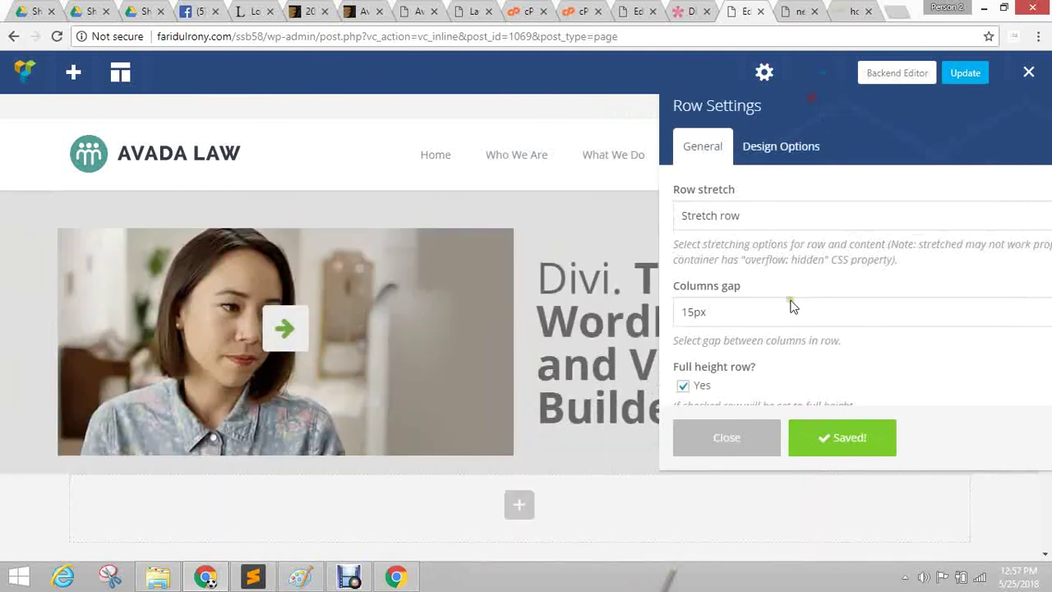
click(748, 309)
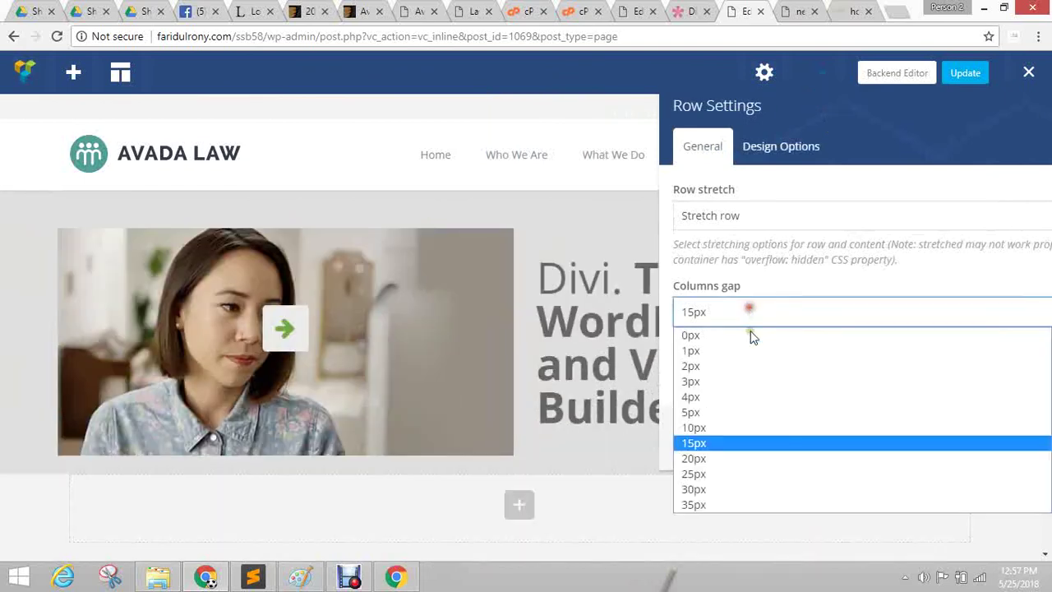
click(712, 489)
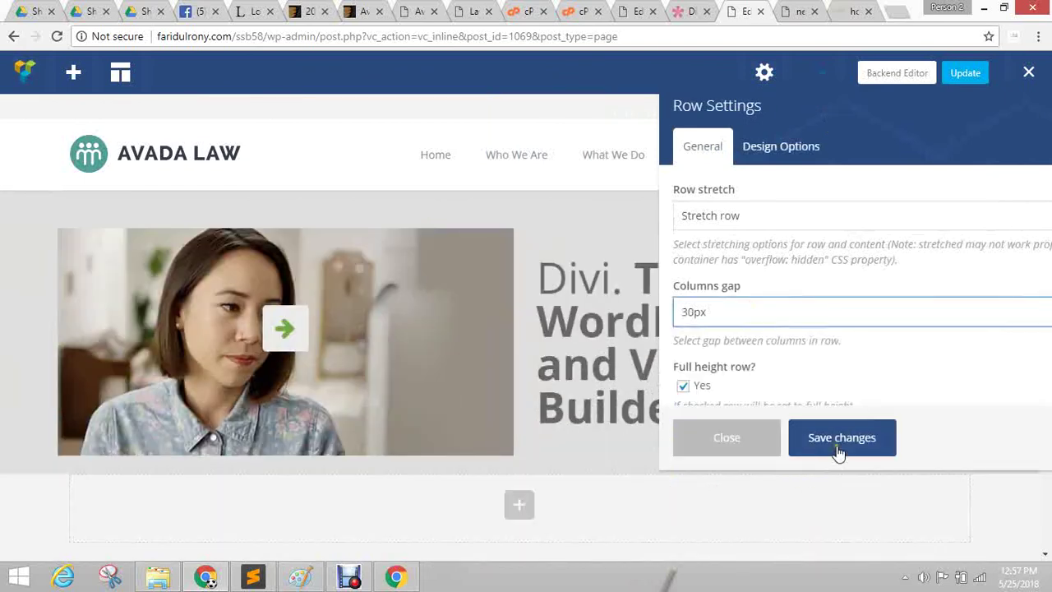
click(839, 444)
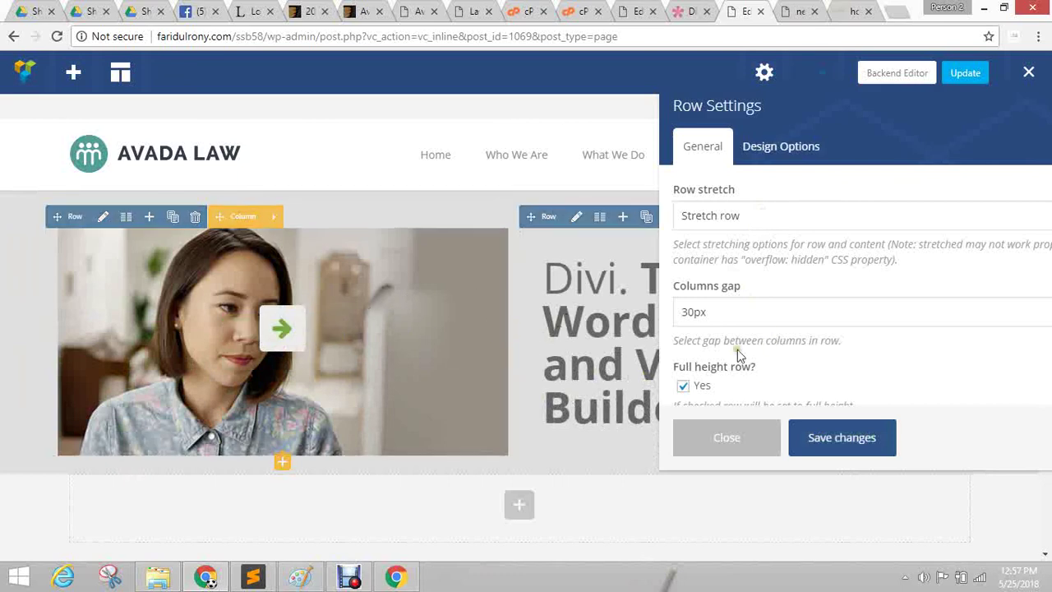
click(697, 437)
Add a new empty row below the hero, then return to the Divi site.
scroll(542, 370, down, 2)
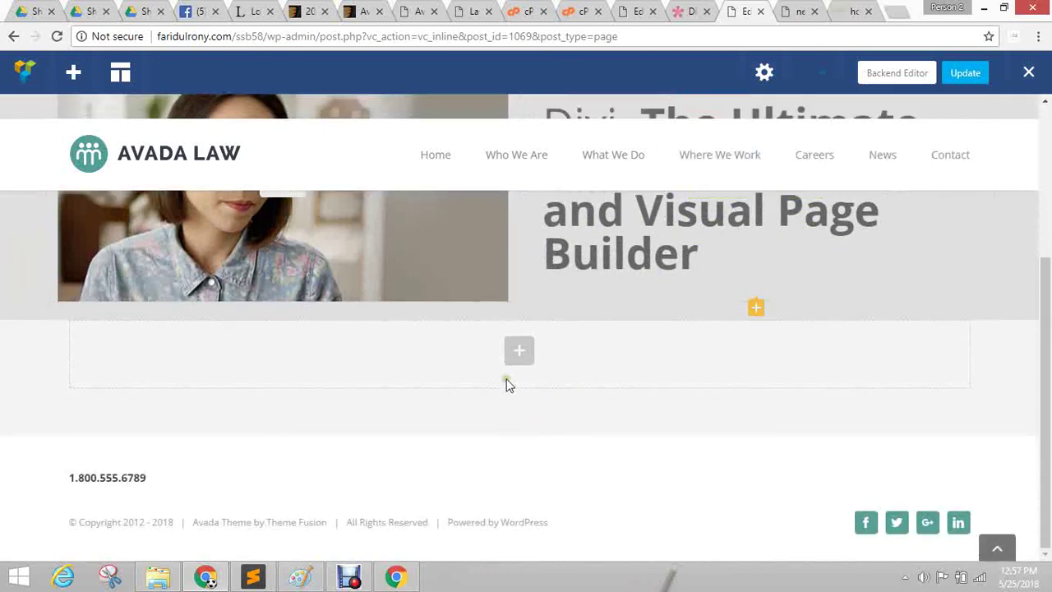
click(521, 357)
click(316, 232)
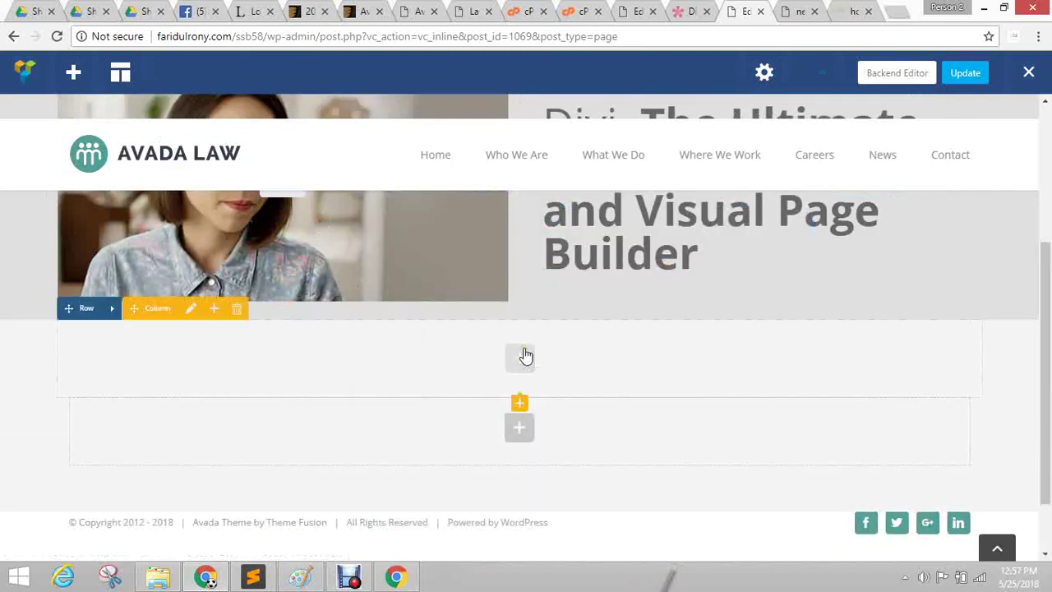
key(ctrl+shift+Tab)
scroll(601, 333, down, 5)
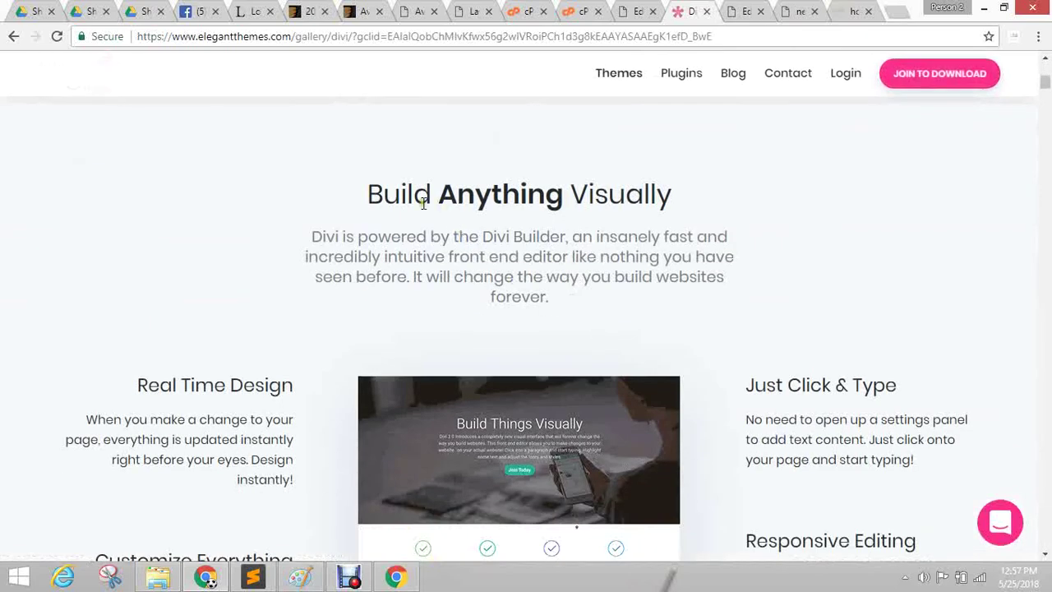
Copy the 'Build Anything Visually' heading from Divi and open the new row's element list in the builder.
drag(362, 194, 773, 198)
click(540, 242)
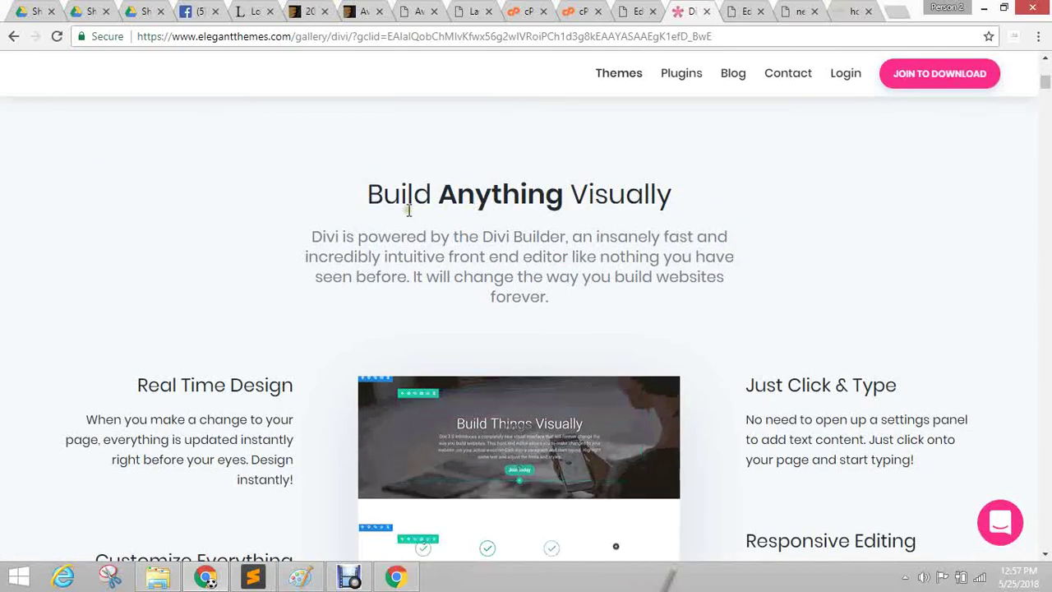
drag(369, 197, 797, 199)
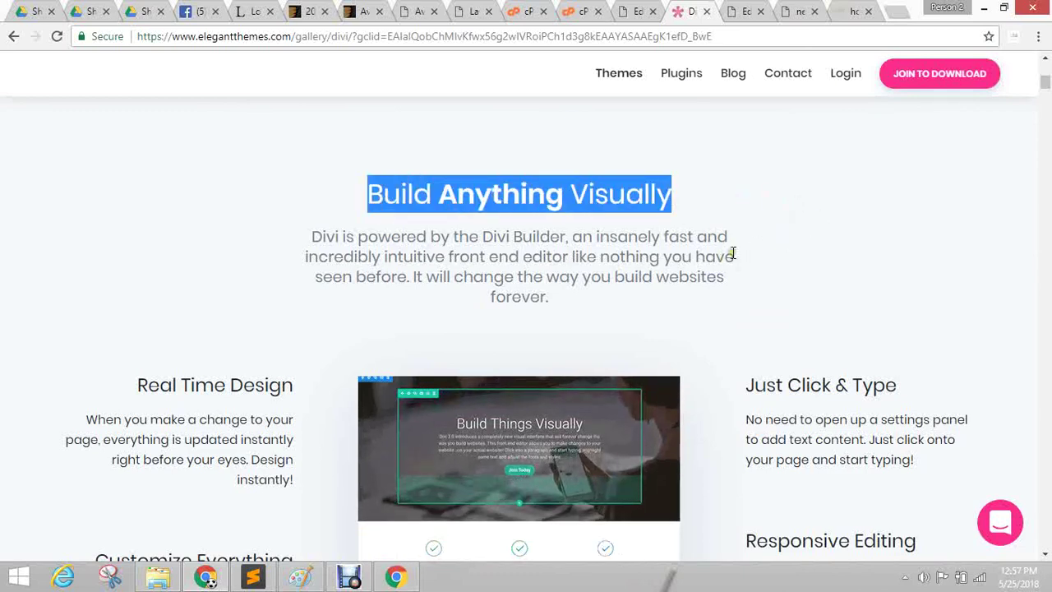
key(ctrl+shift+Tab)
key(ctrl+Tab)
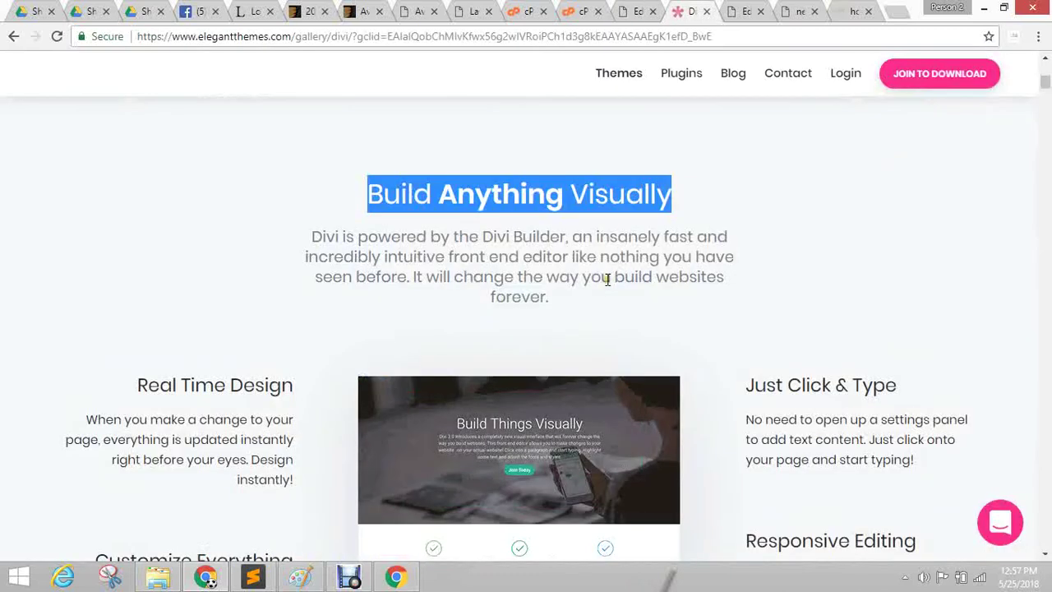
key(ctrl+Tab)
click(519, 363)
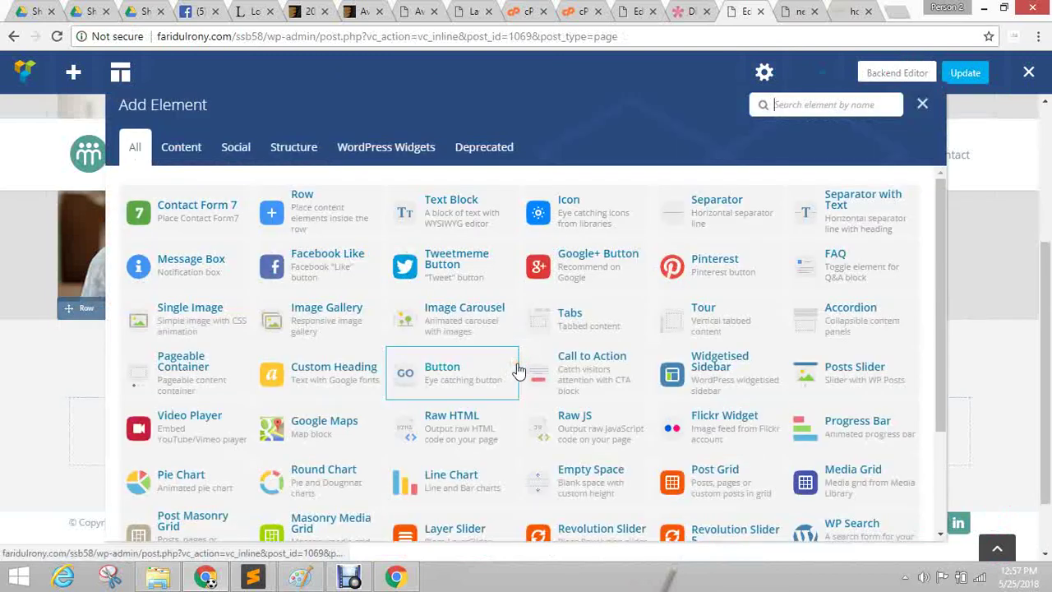
Add a custom heading to the row with the text 'Build Anything Visually'.
click(341, 381)
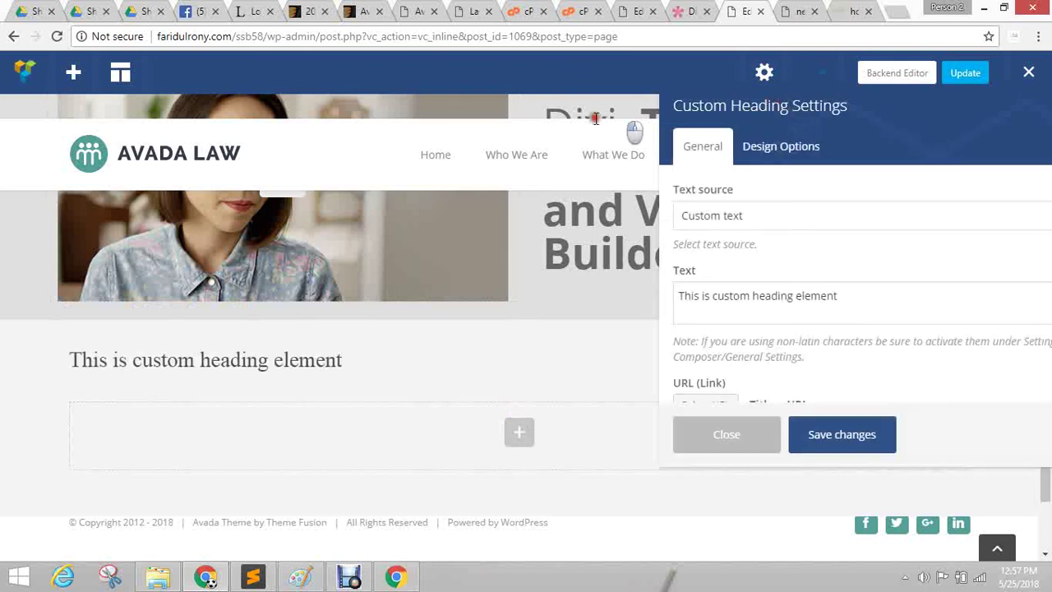
drag(784, 107, 551, 118)
click(556, 313)
key(ctrl+a)
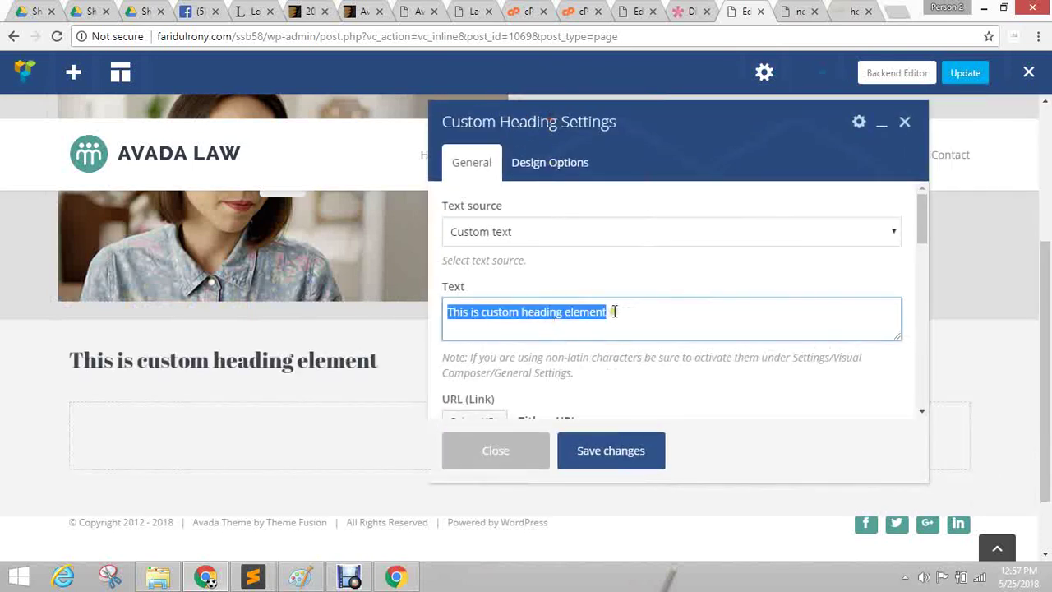
text(Build Anything Visually)
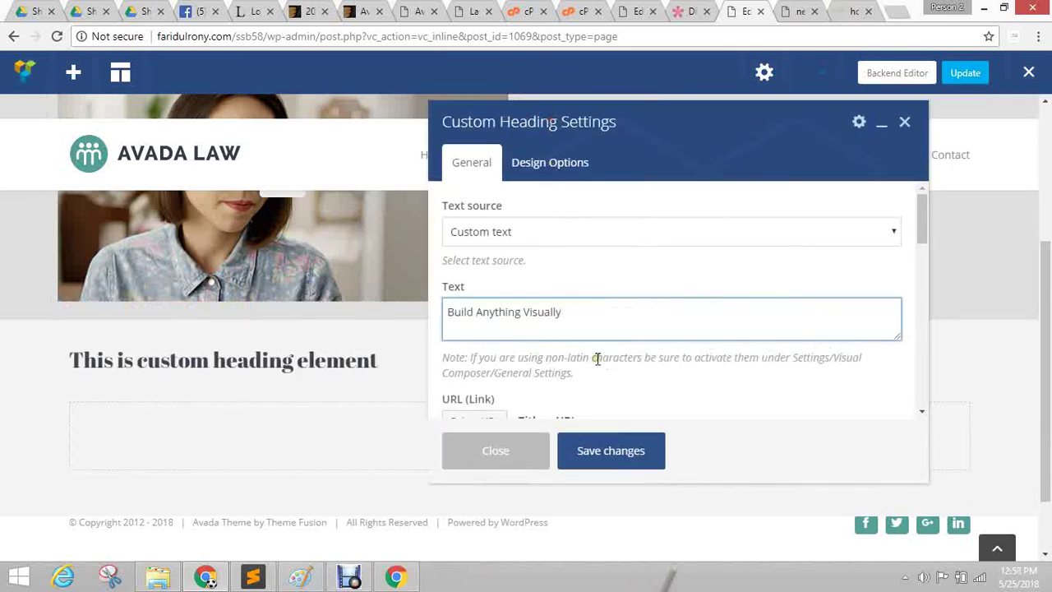
scroll(727, 300, down, 1)
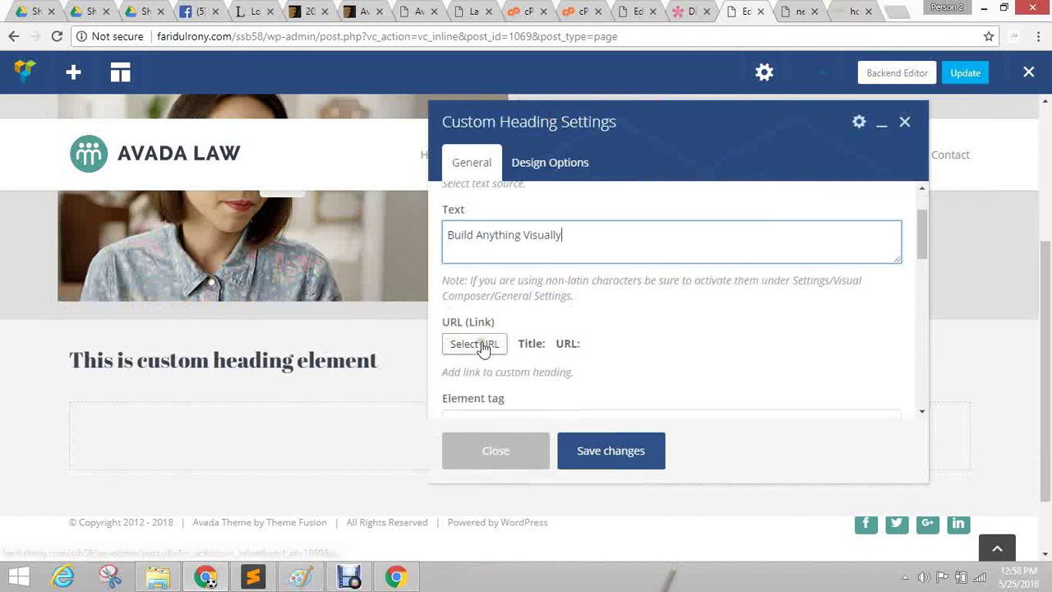
scroll(493, 345, up, 1)
Keep the heading's text source as custom text and center-align it.
click(490, 231)
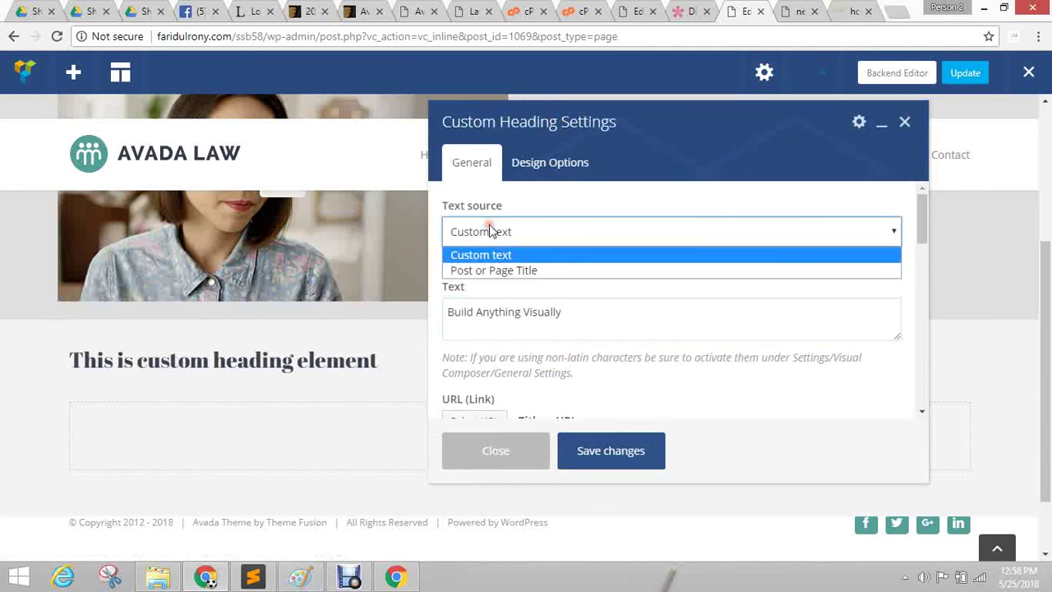
click(493, 254)
scroll(630, 288, down, 4)
click(493, 267)
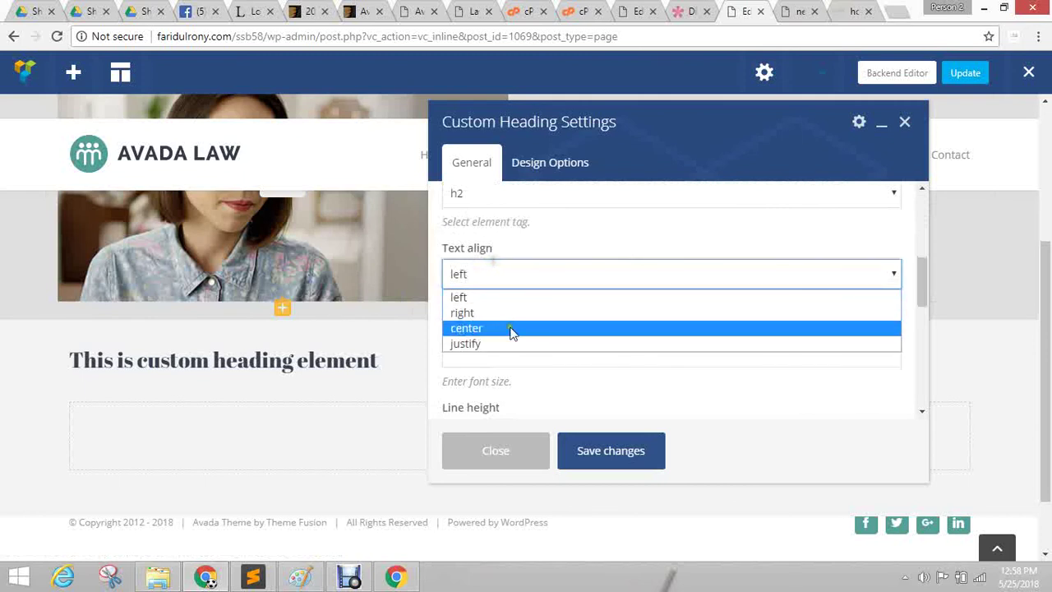
click(509, 328)
scroll(587, 326, down, 2)
scroll(535, 274, up, 1)
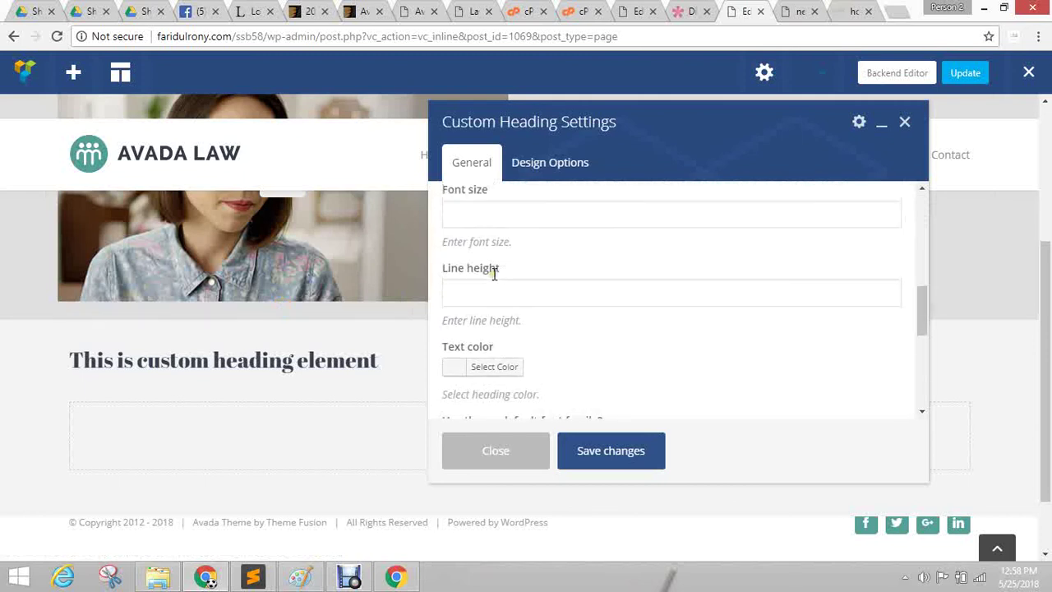
Set the heading to use the theme's default font family, save, and close the settings.
click(496, 279)
scroll(578, 306, up, 4)
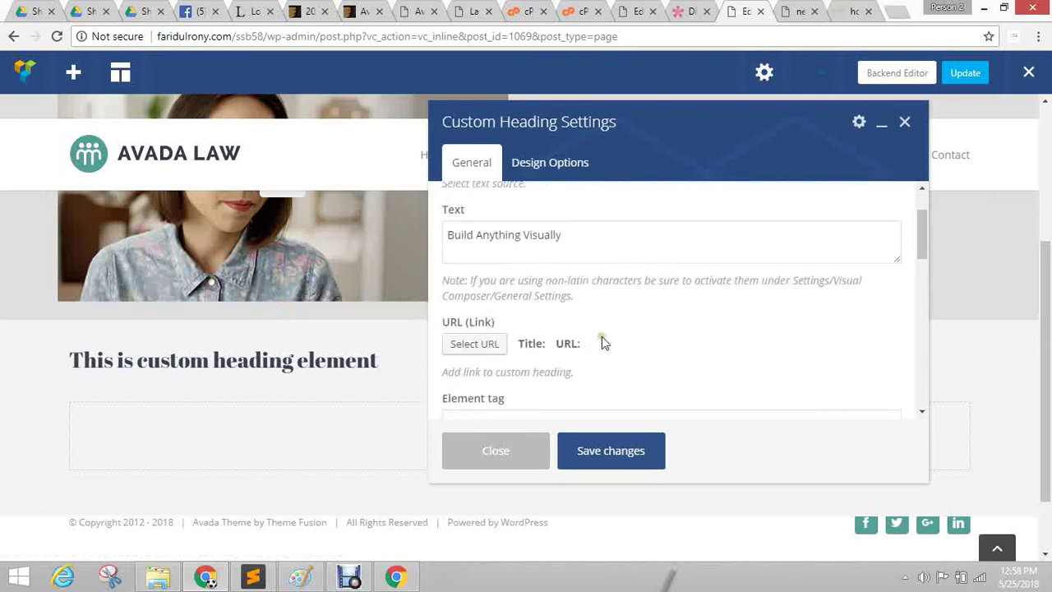
scroll(604, 336, down, 3)
scroll(485, 263, up, 2)
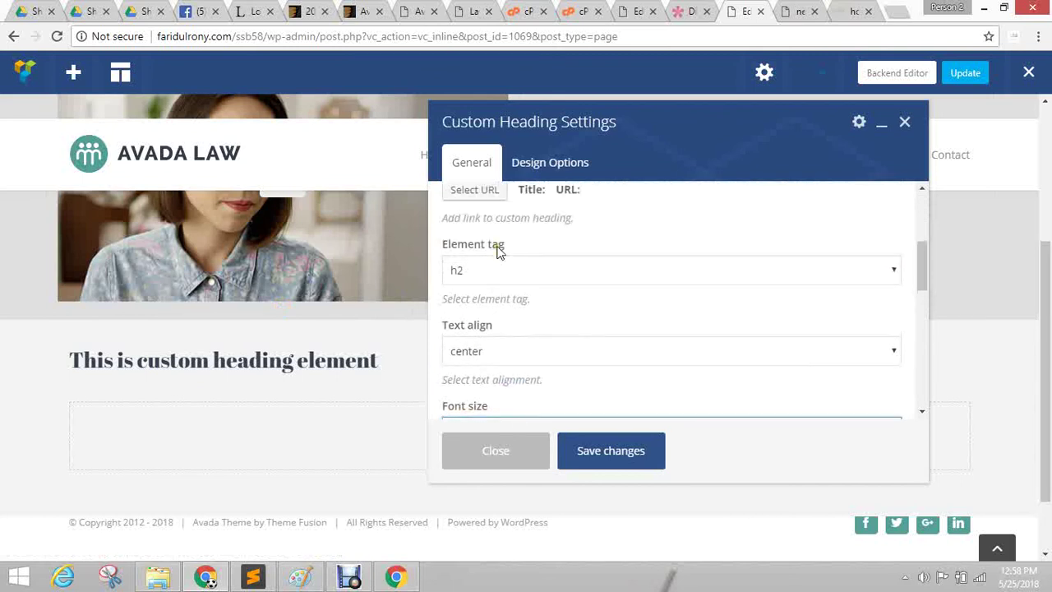
scroll(556, 279, down, 2)
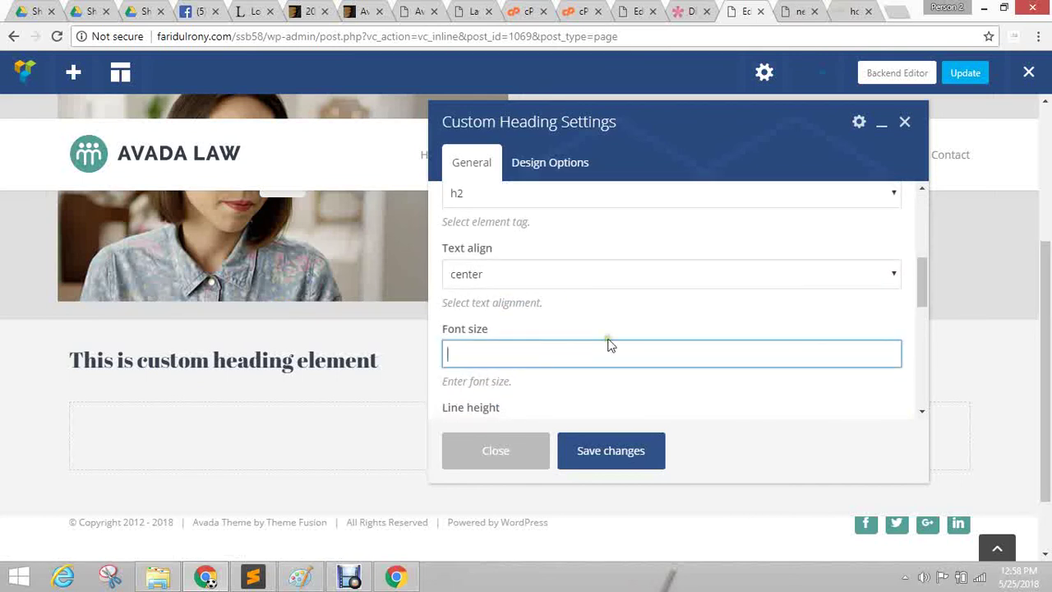
scroll(633, 336, down, 1)
scroll(546, 346, down, 2)
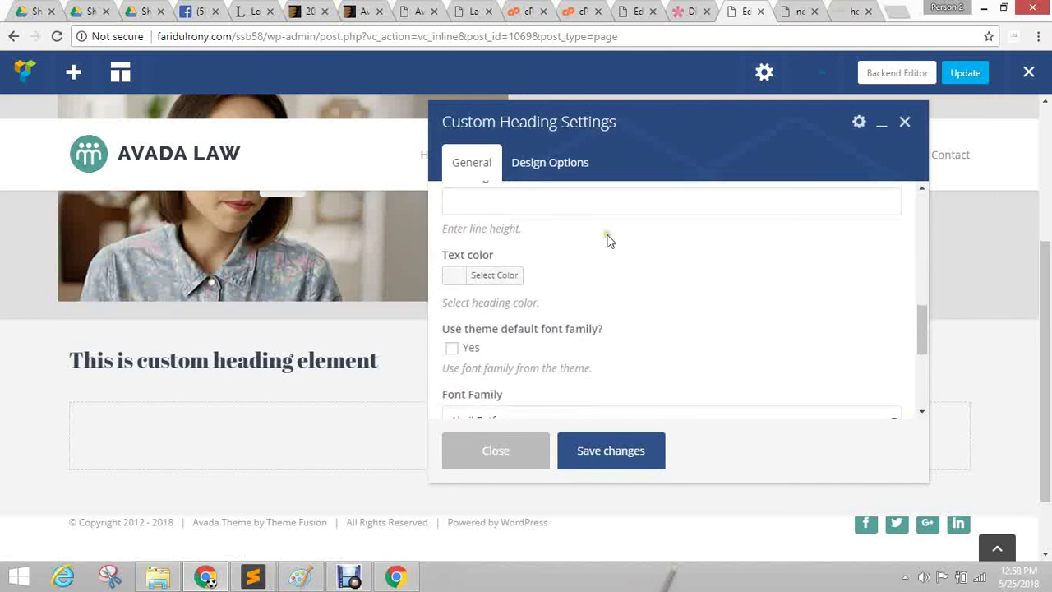
scroll(625, 306, down, 1)
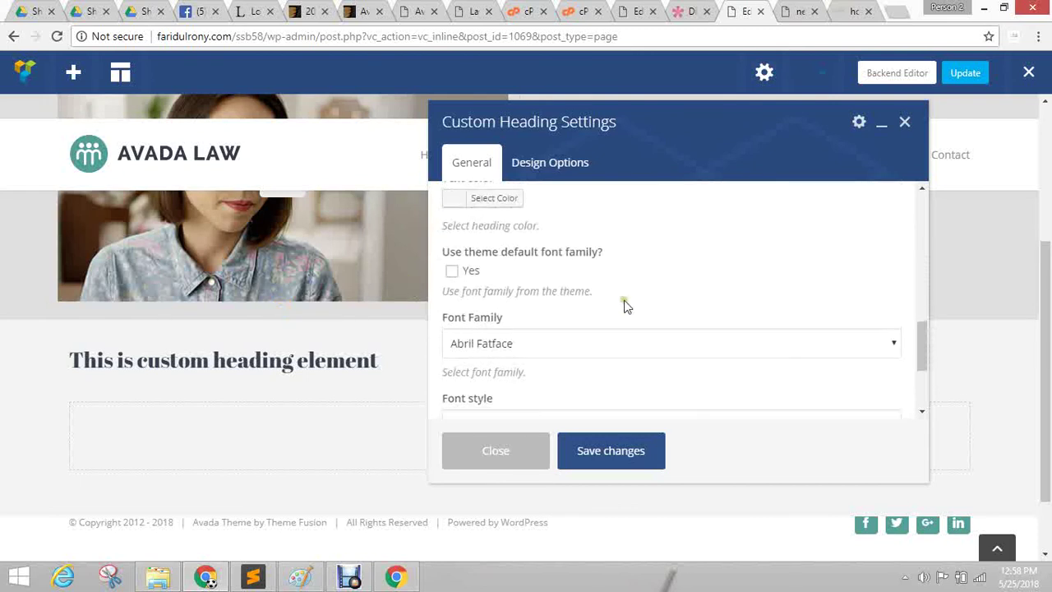
click(453, 272)
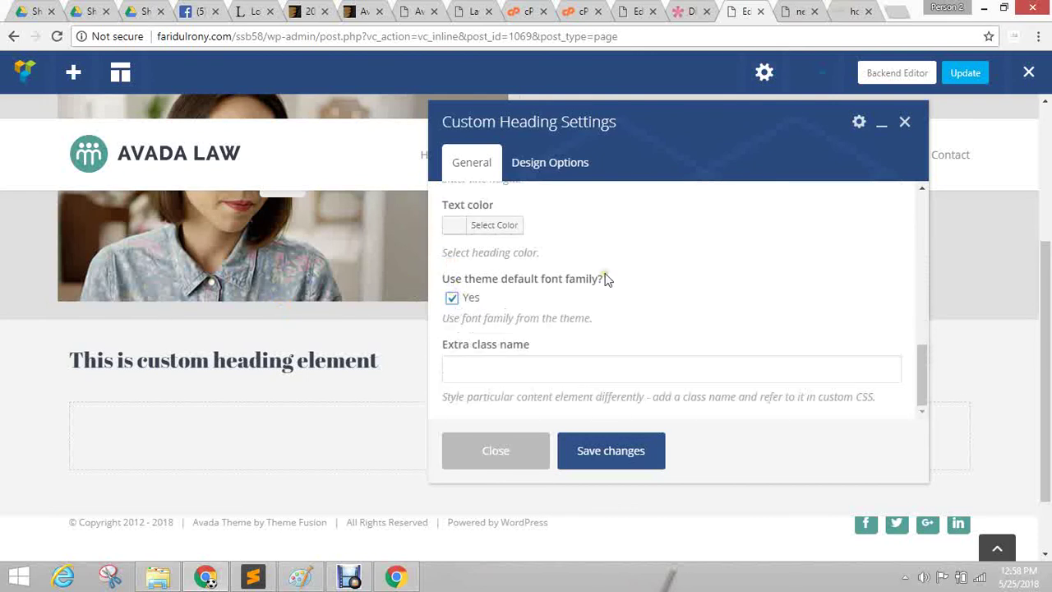
click(625, 456)
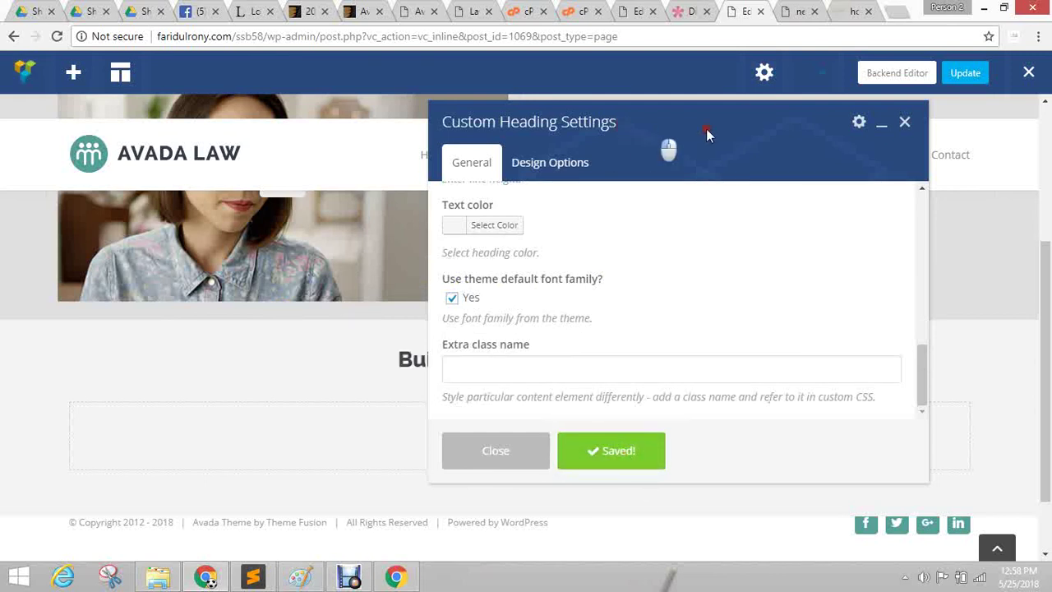
drag(706, 129, 788, 80)
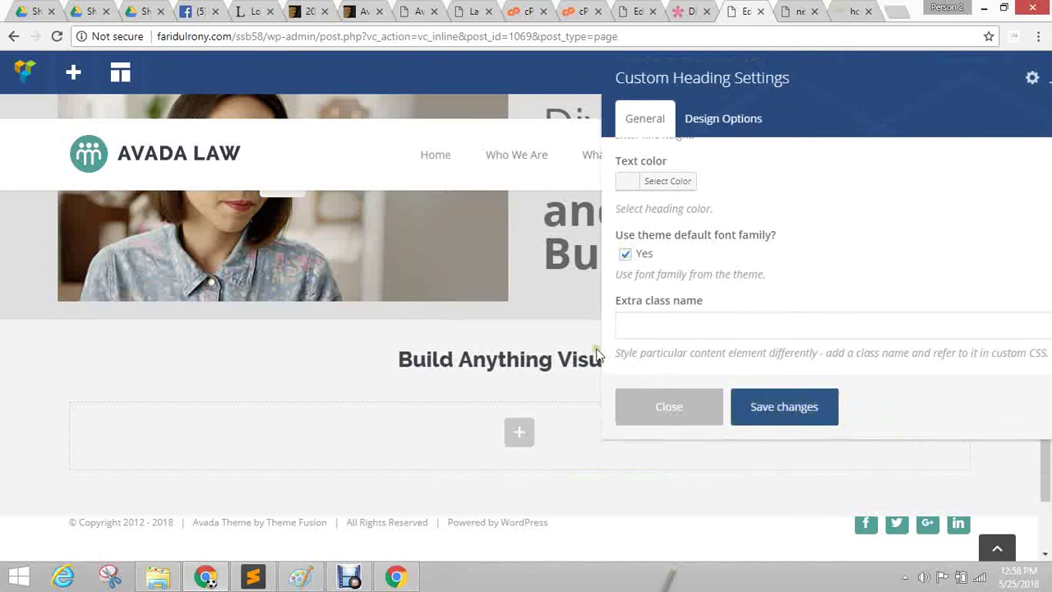
scroll(806, 226, up, 2)
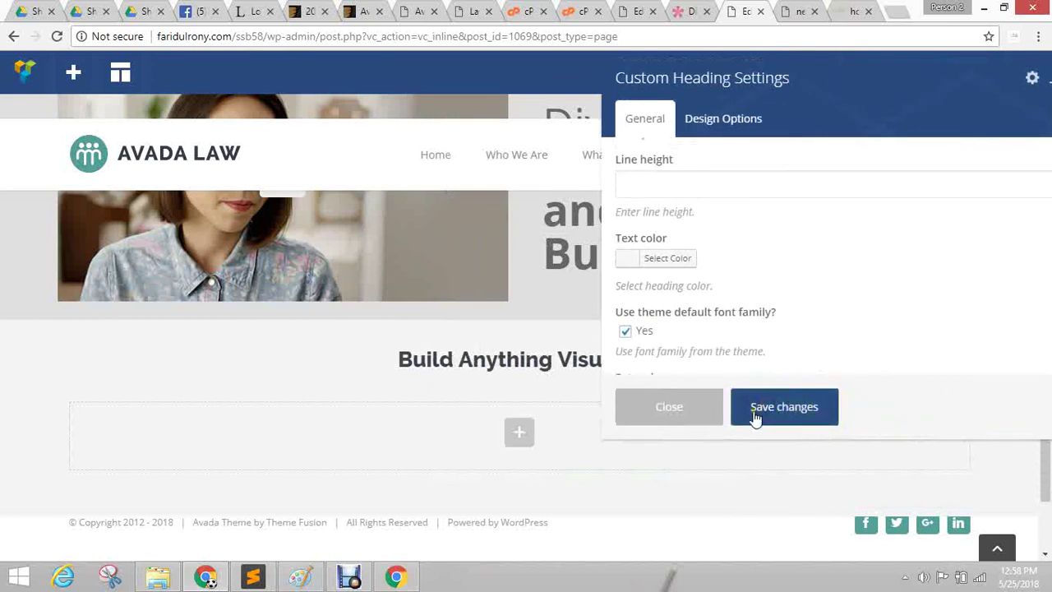
click(634, 411)
Add a row under the heading with a 1/3+1/3+1/3 column layout, then return to the Divi page.
click(519, 434)
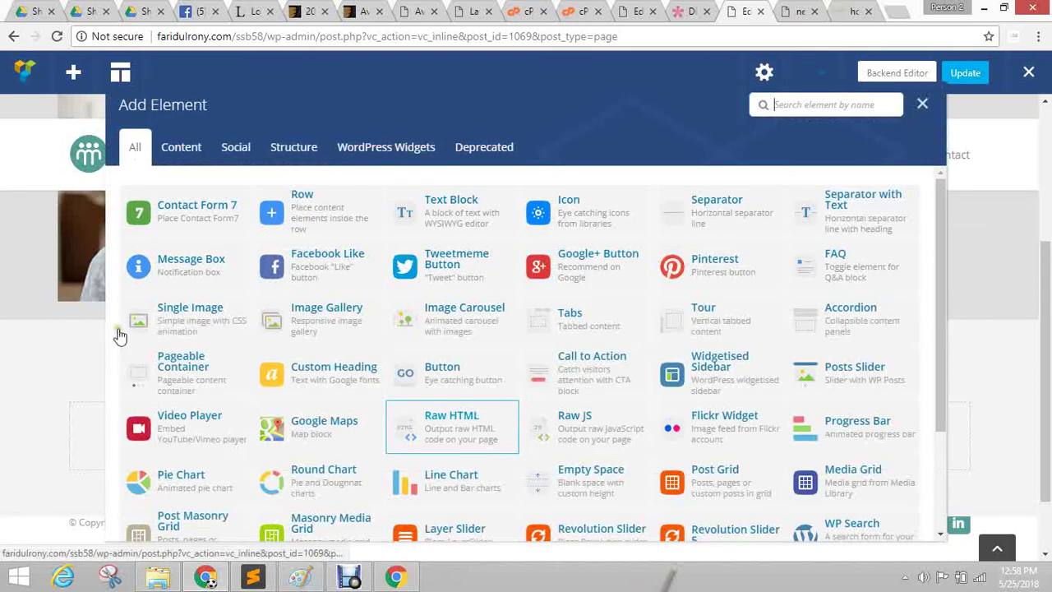
click(291, 194)
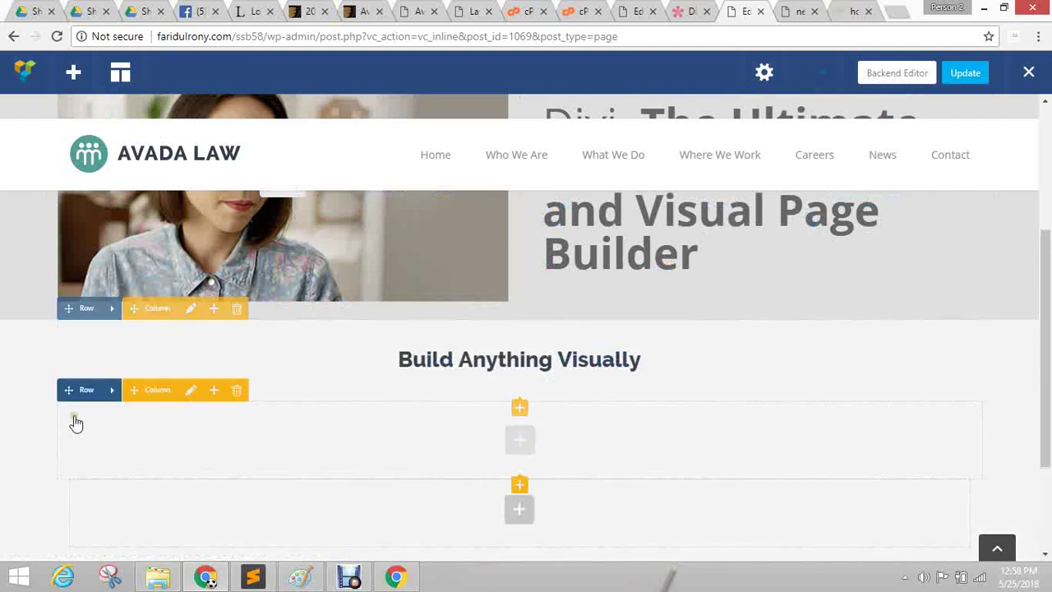
click(136, 391)
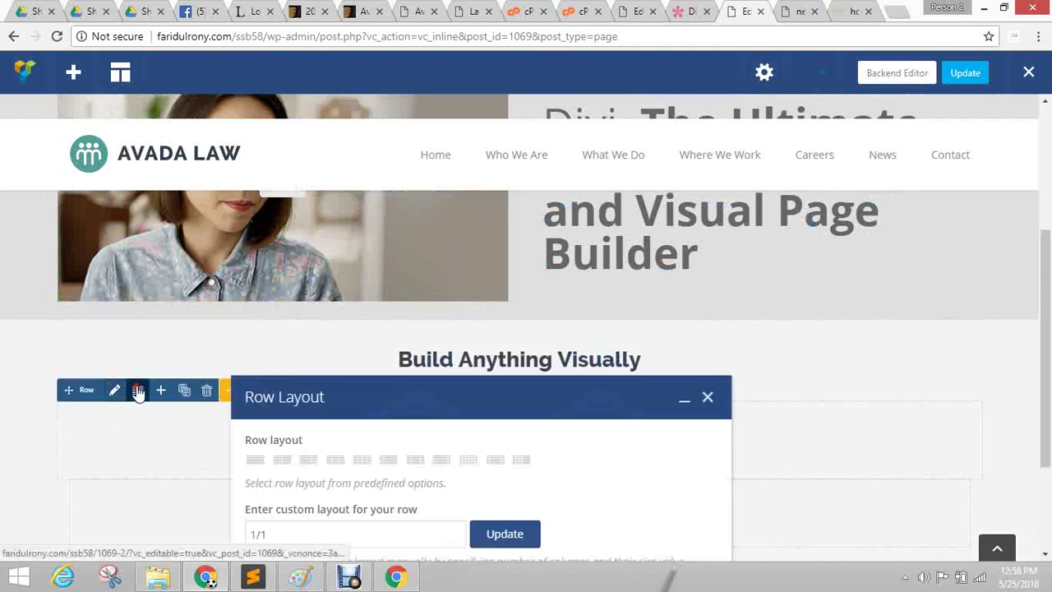
click(335, 458)
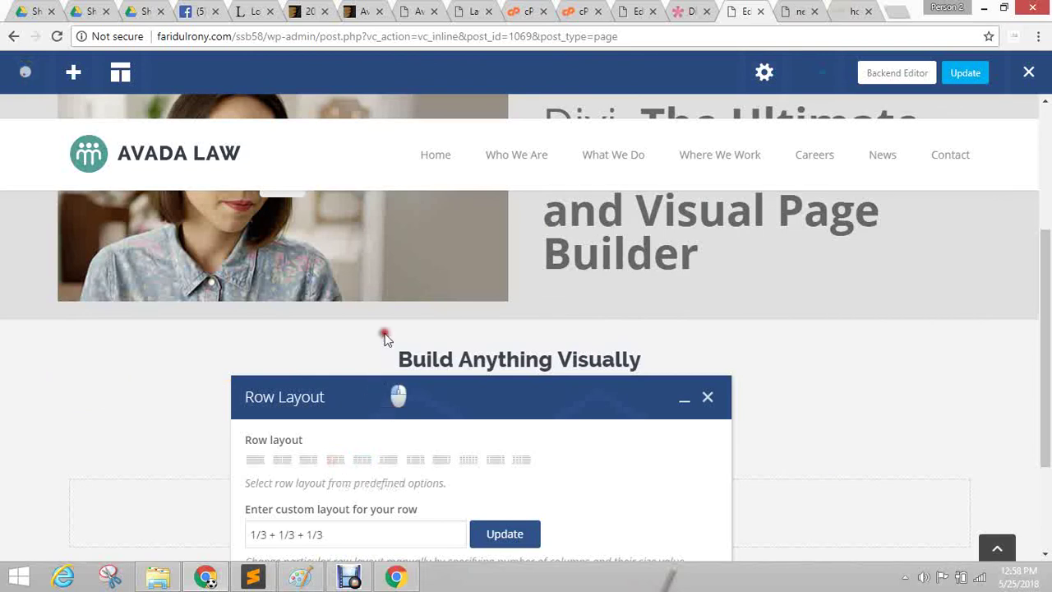
drag(373, 382, 424, 62)
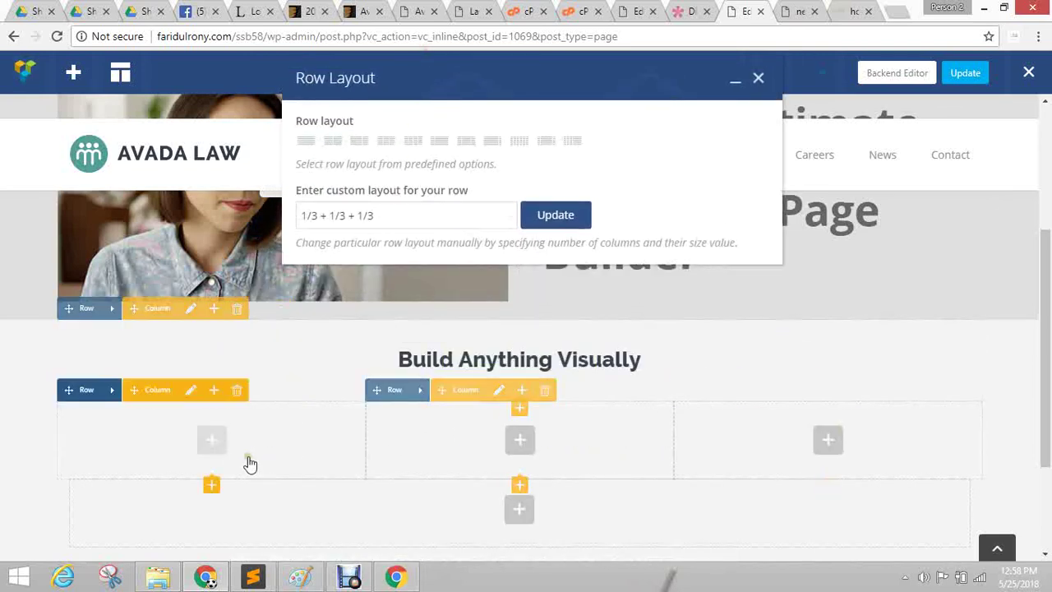
key(ctrl+shift+Tab)
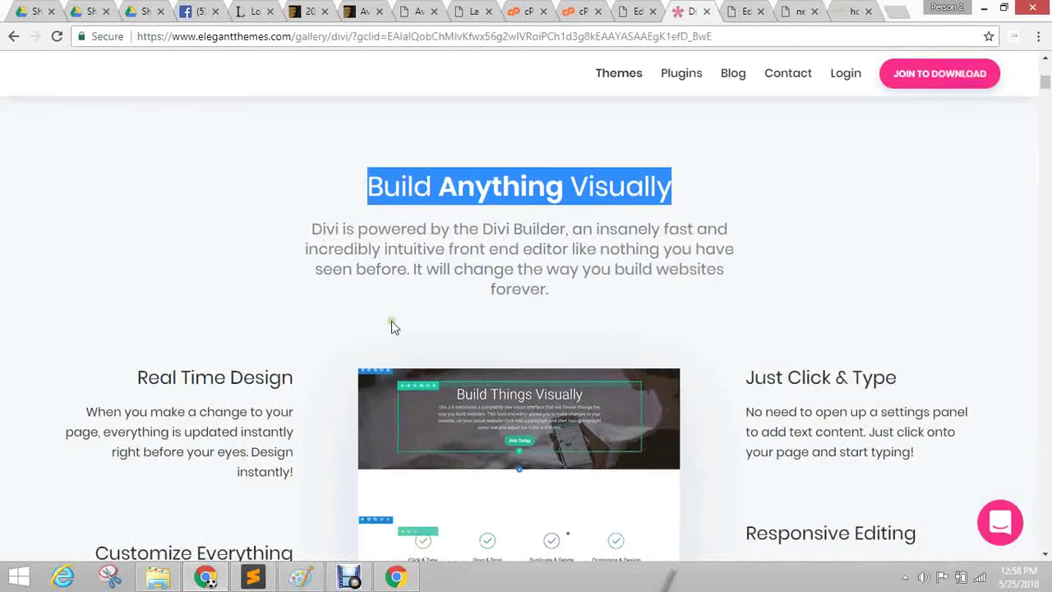
Review the Real Time Design heading and text on Divi, then return to the page builder tab.
scroll(275, 352, down, 3)
scroll(140, 320, up, 2)
drag(140, 320, 301, 430)
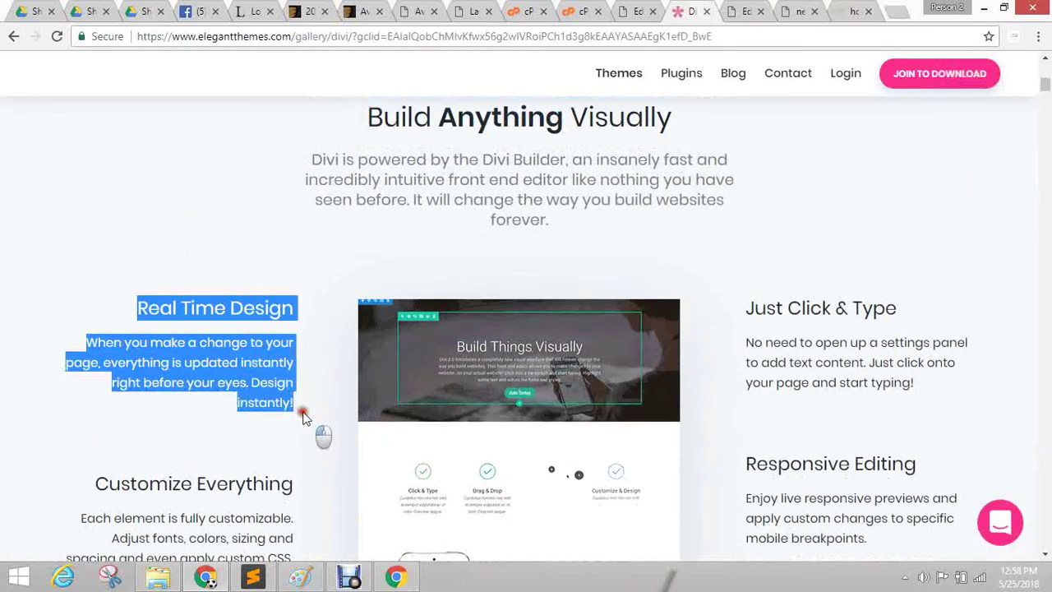
click(266, 343)
drag(301, 313, 135, 303)
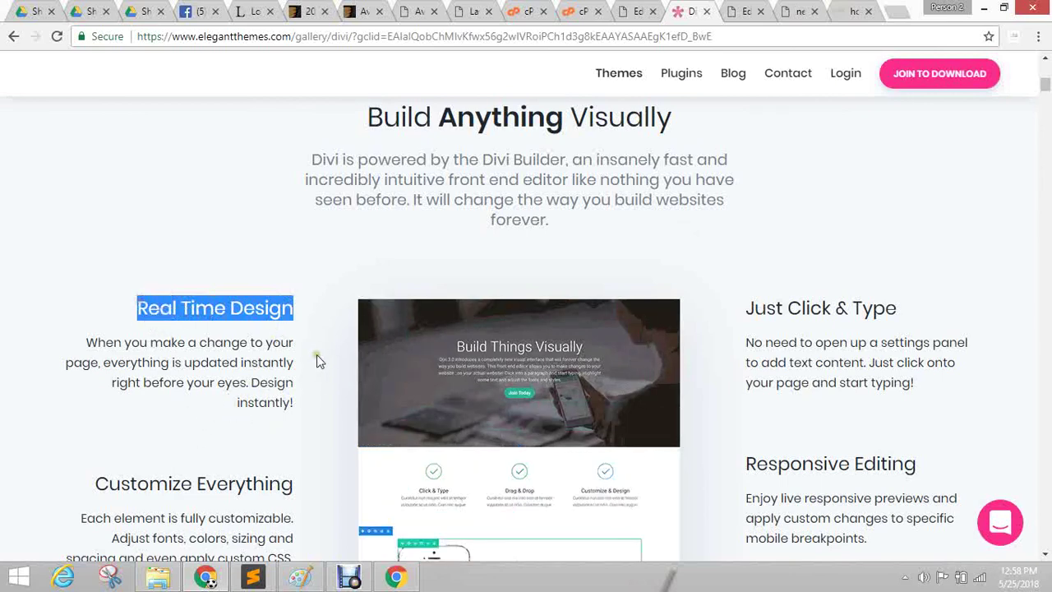
click(622, 21)
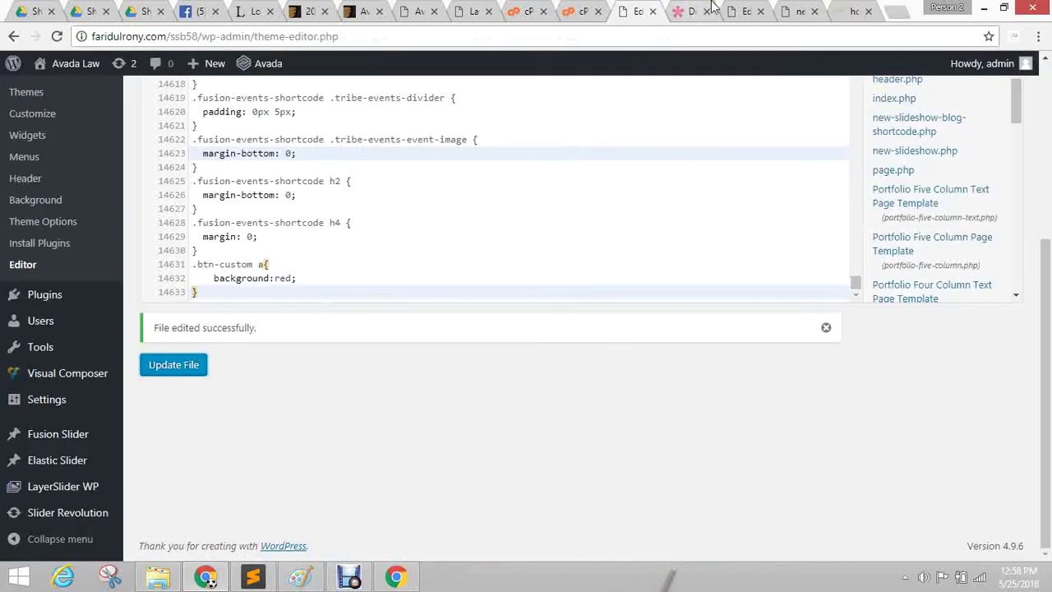
click(738, 11)
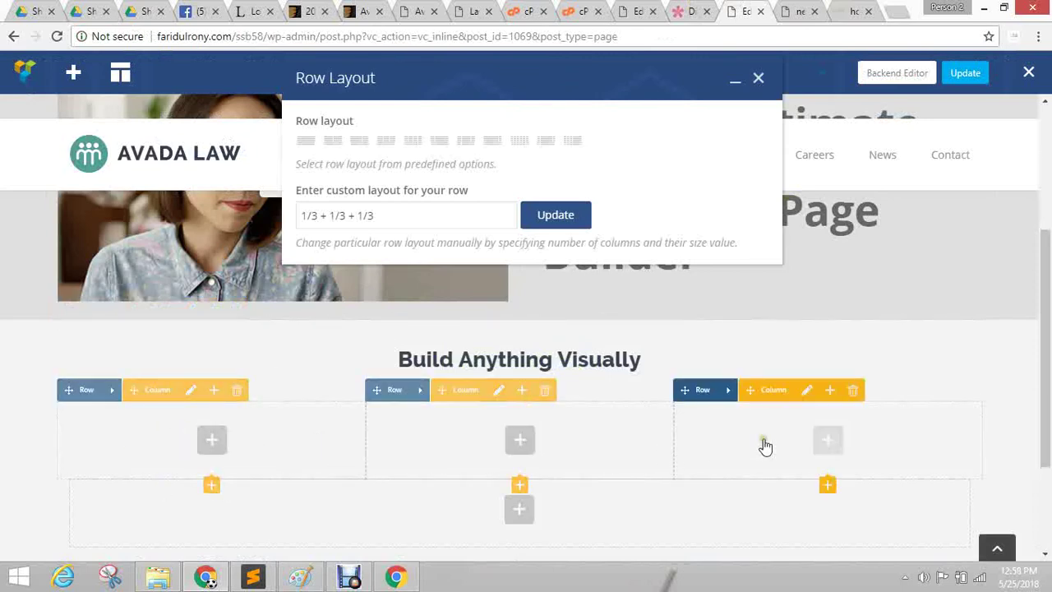
Add an inner row to the left 1/3 column and place a custom heading in it.
click(212, 444)
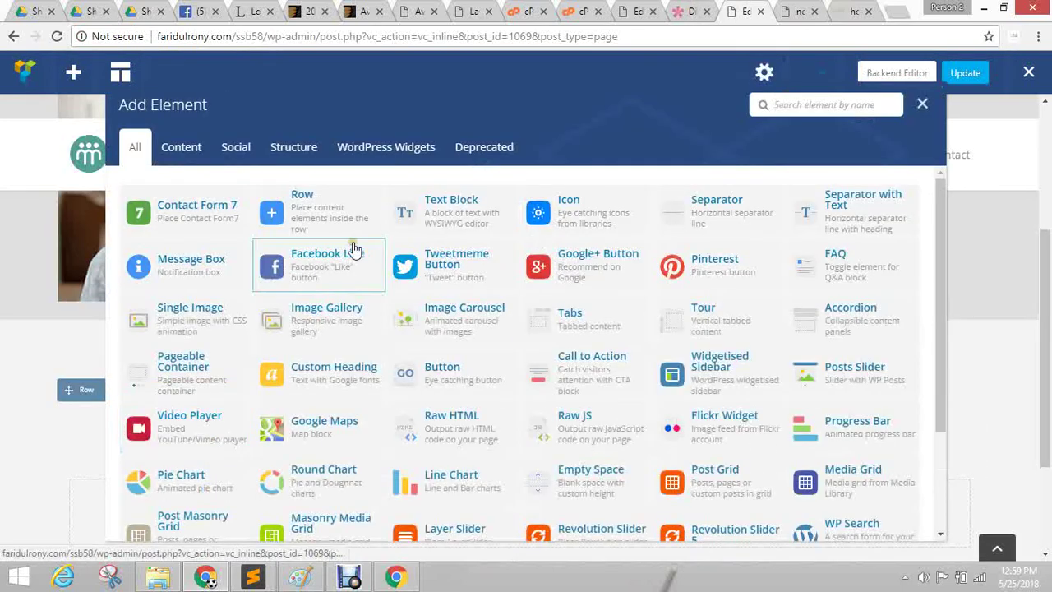
click(324, 206)
scroll(353, 386, down, 2)
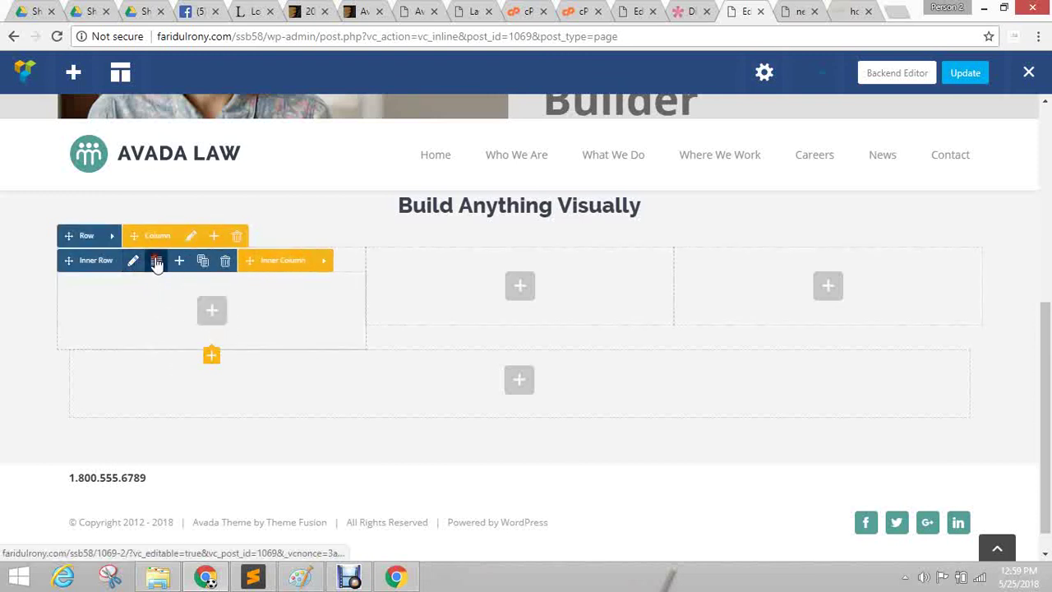
click(156, 262)
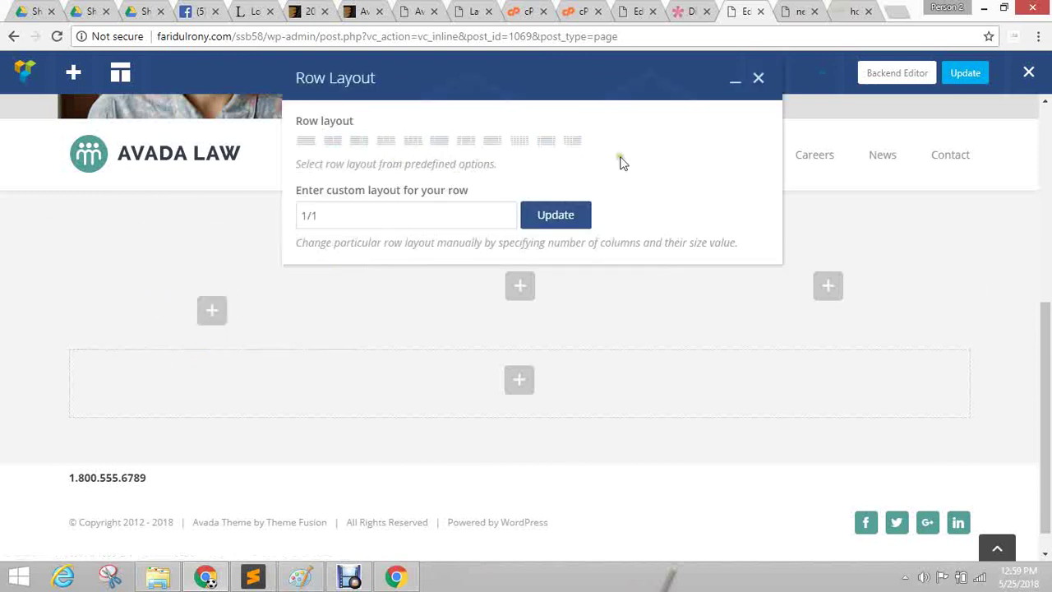
click(758, 81)
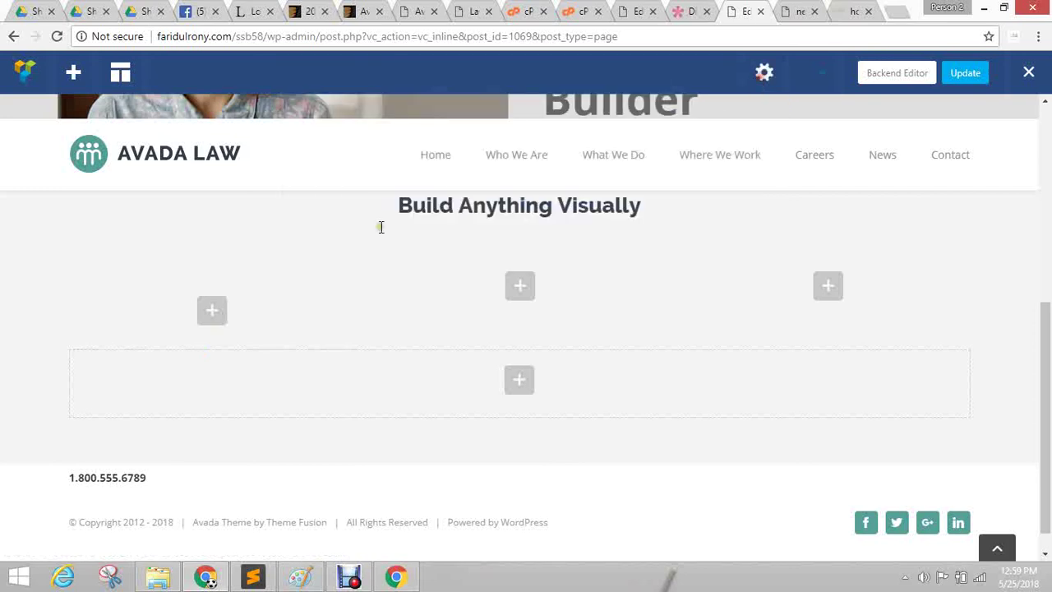
click(214, 313)
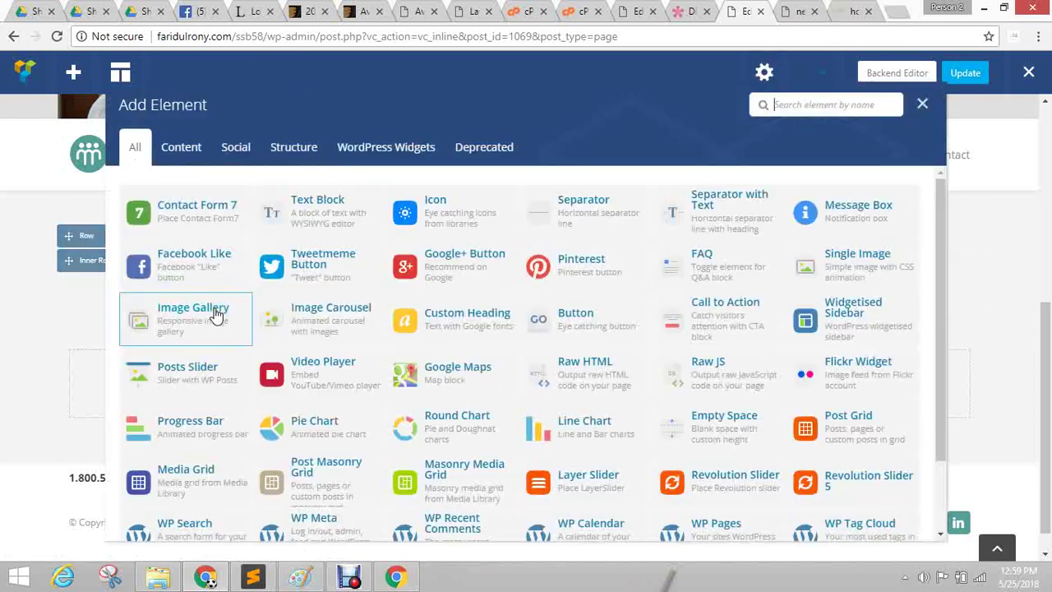
click(415, 336)
Set the heading text to 'Build Anything Visually', align it right, save and close.
key(ctrl+shift+Tab)
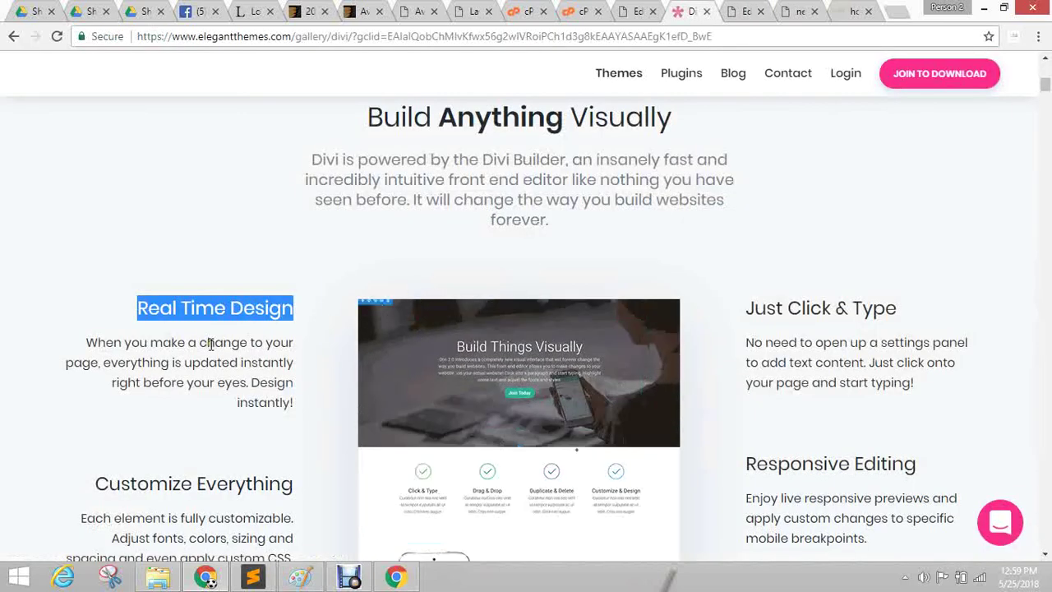
key(ctrl+Tab)
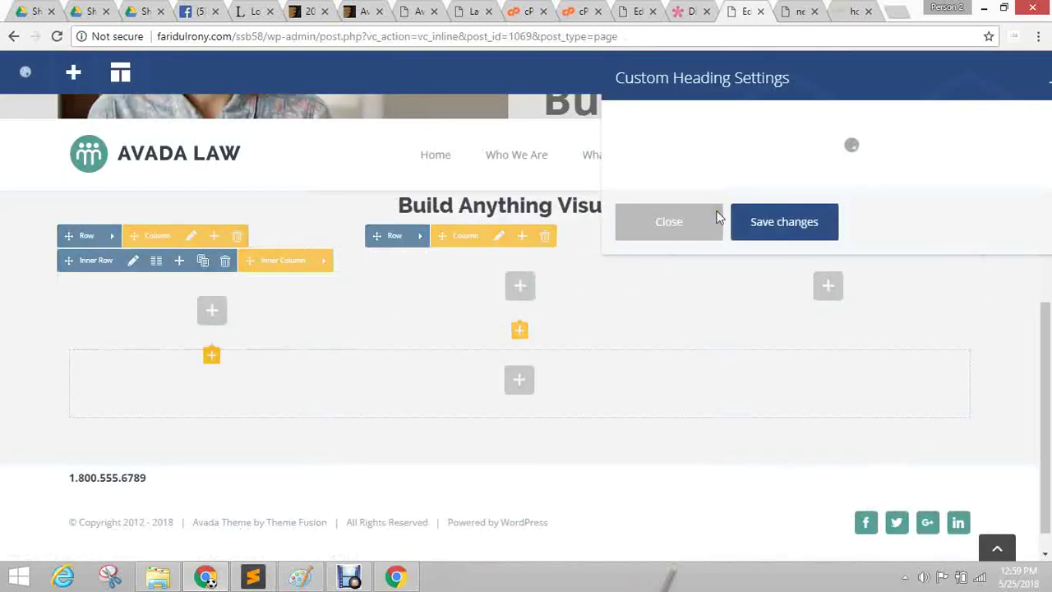
triple_click(705, 273)
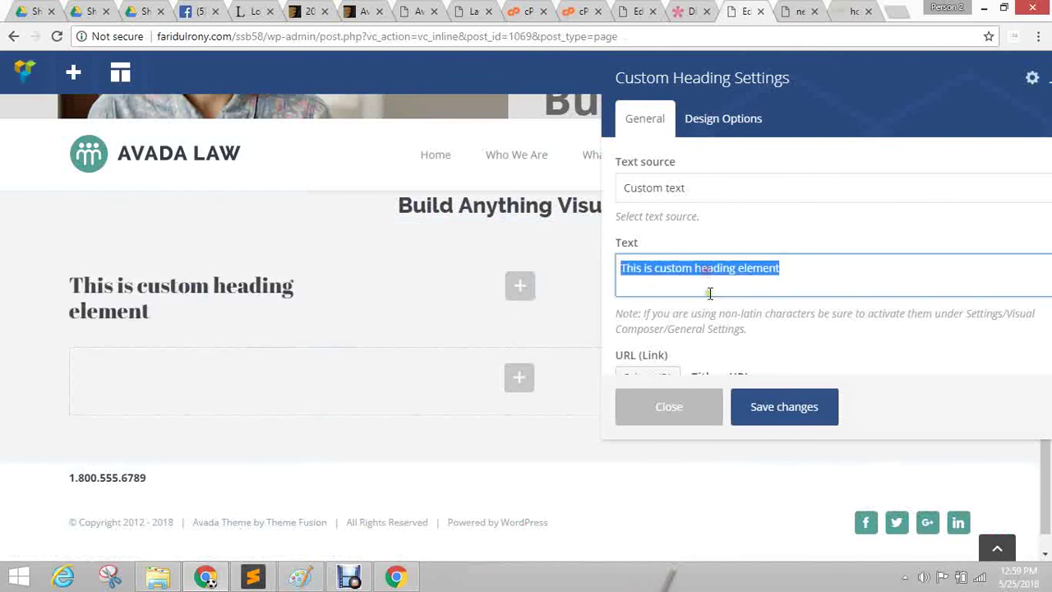
text(Build Anything Visually)
click(748, 411)
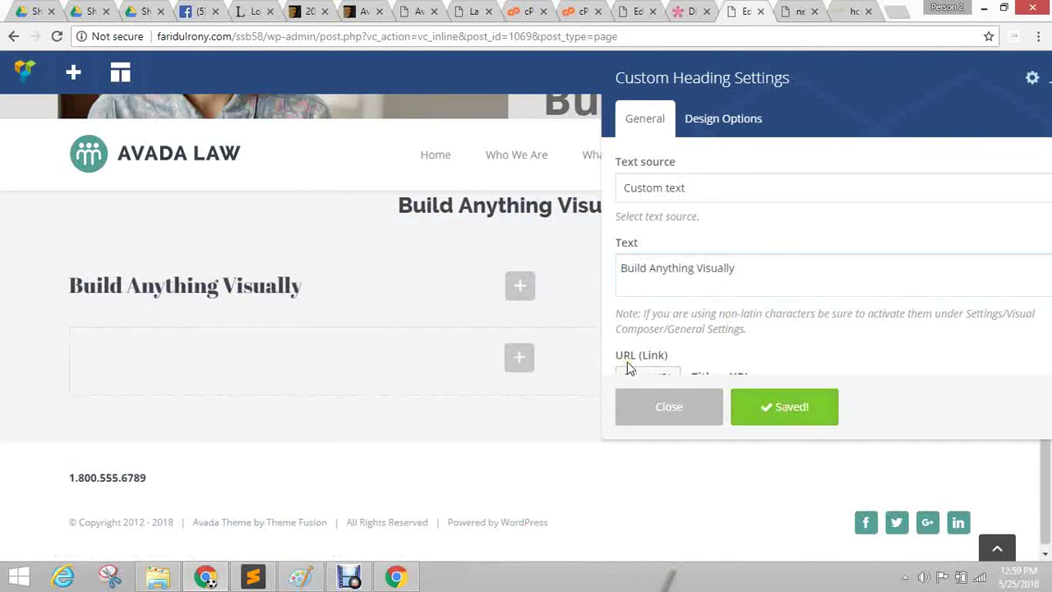
scroll(781, 276, down, 2)
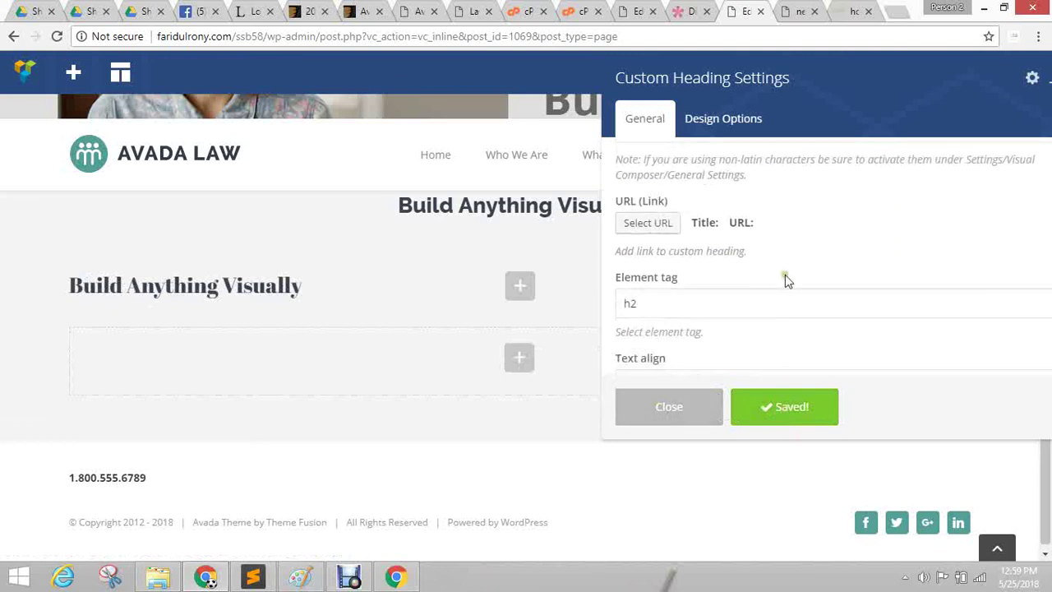
scroll(760, 306, down, 2)
click(695, 233)
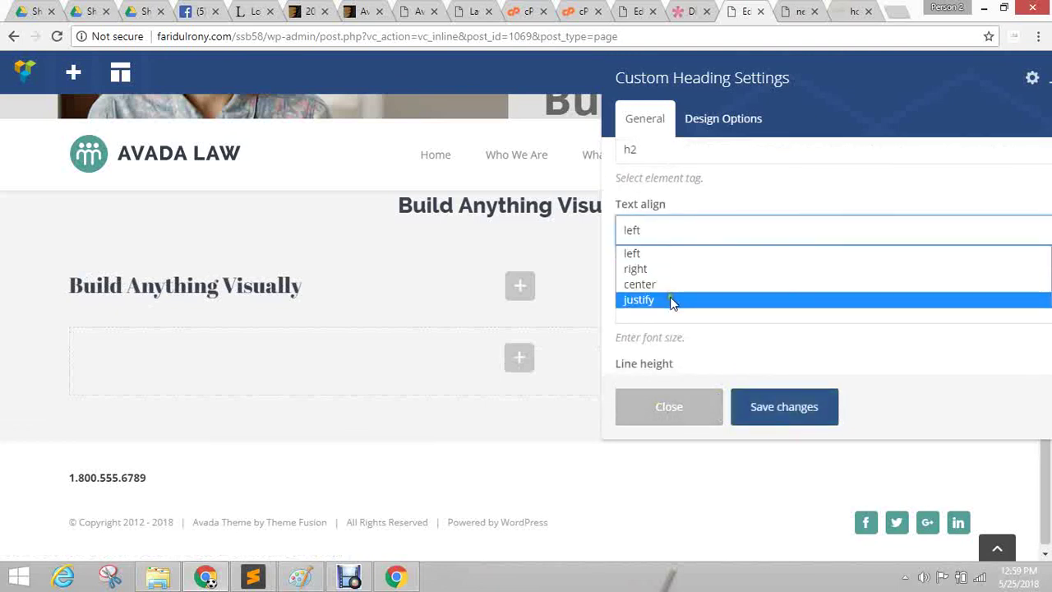
click(673, 267)
click(746, 416)
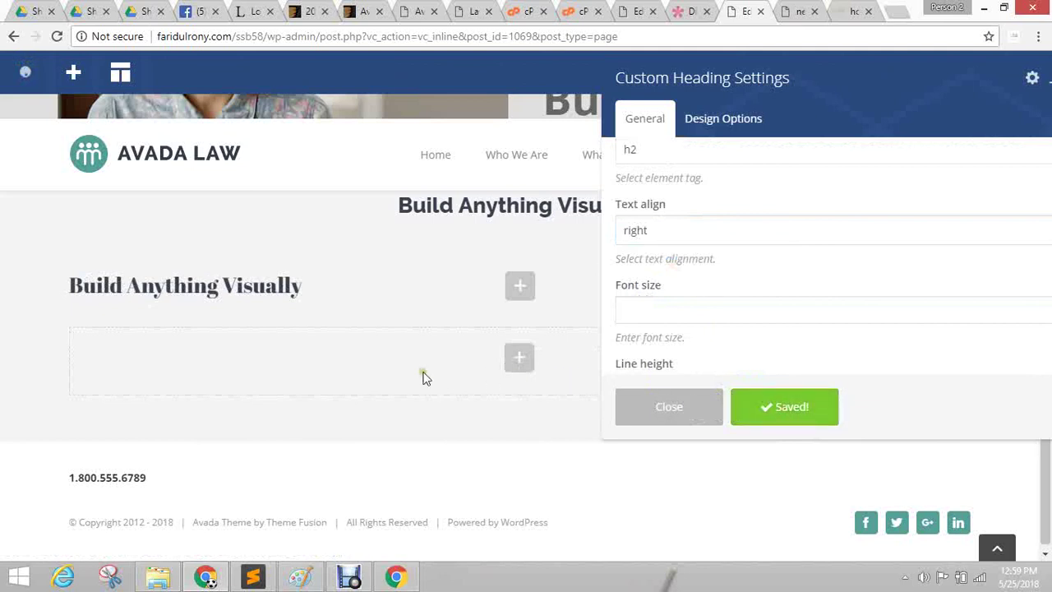
click(663, 411)
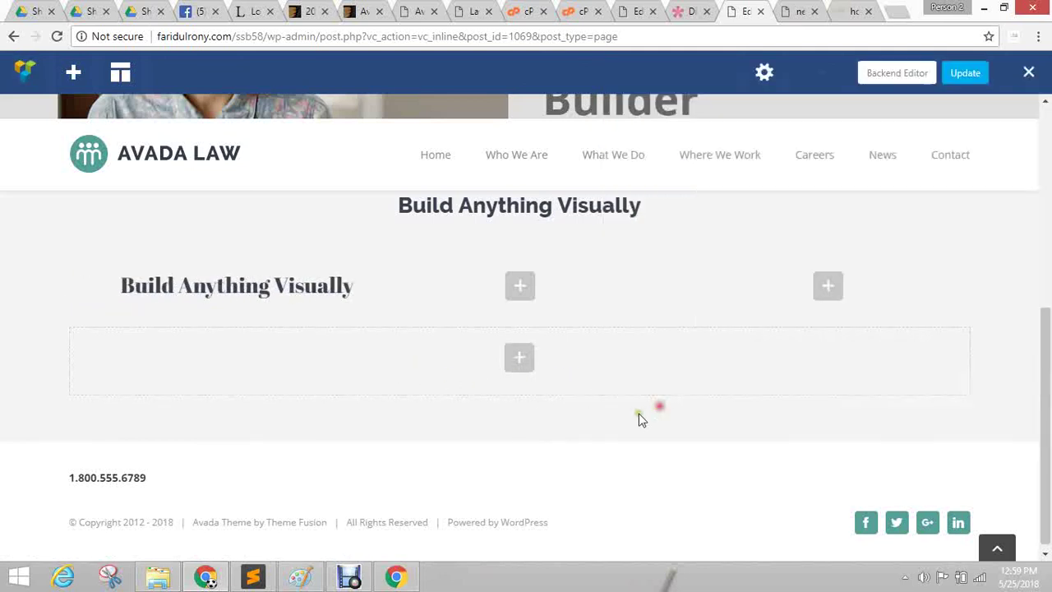
mouse_move(243, 280)
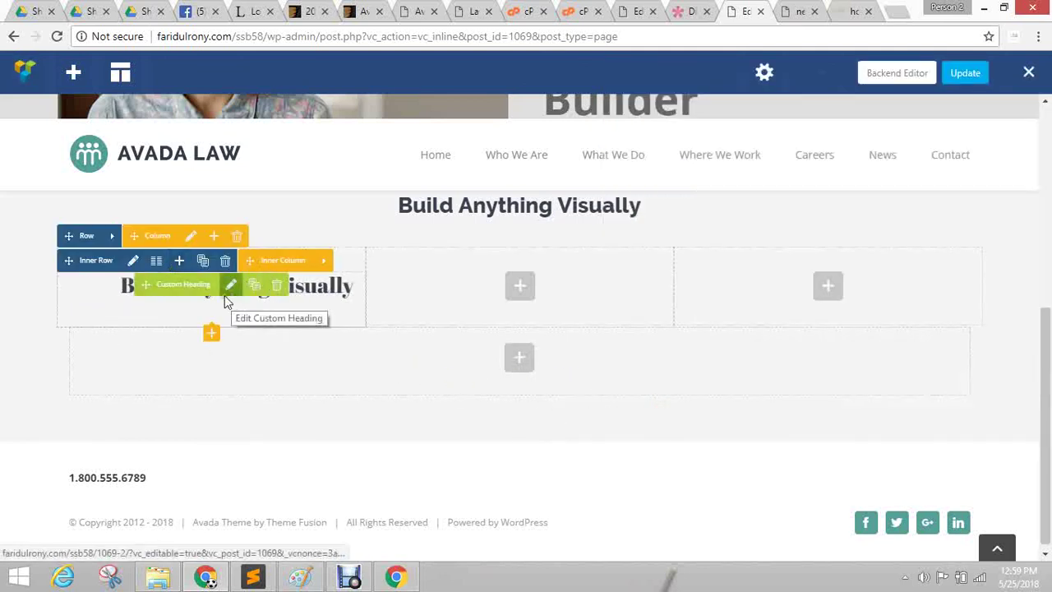
Move the heading to the top of the left column and delete the empty inner row.
drag(144, 268, 117, 235)
mouse_move(145, 315)
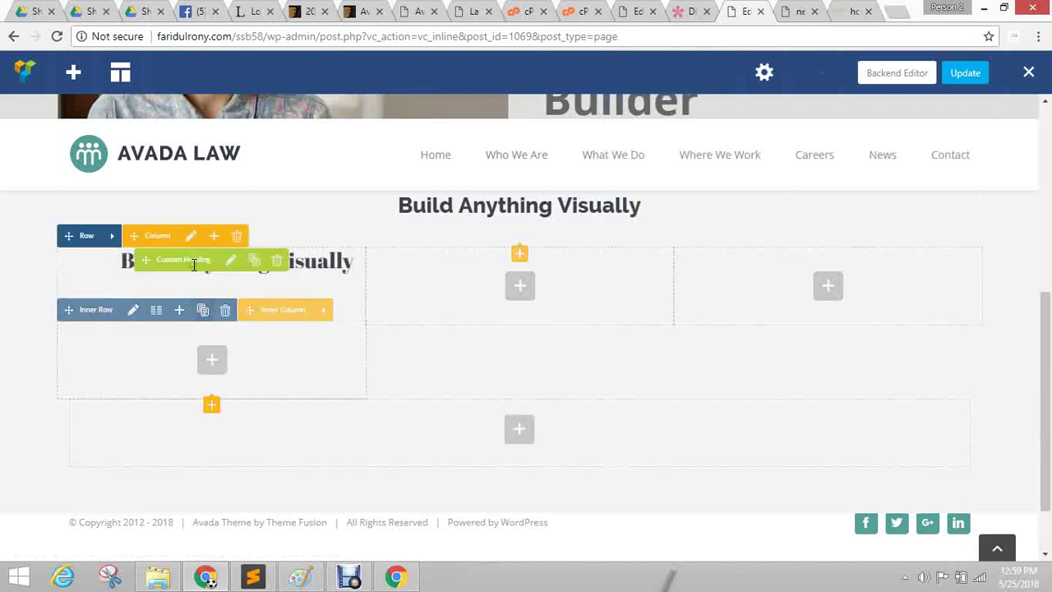
click(226, 311)
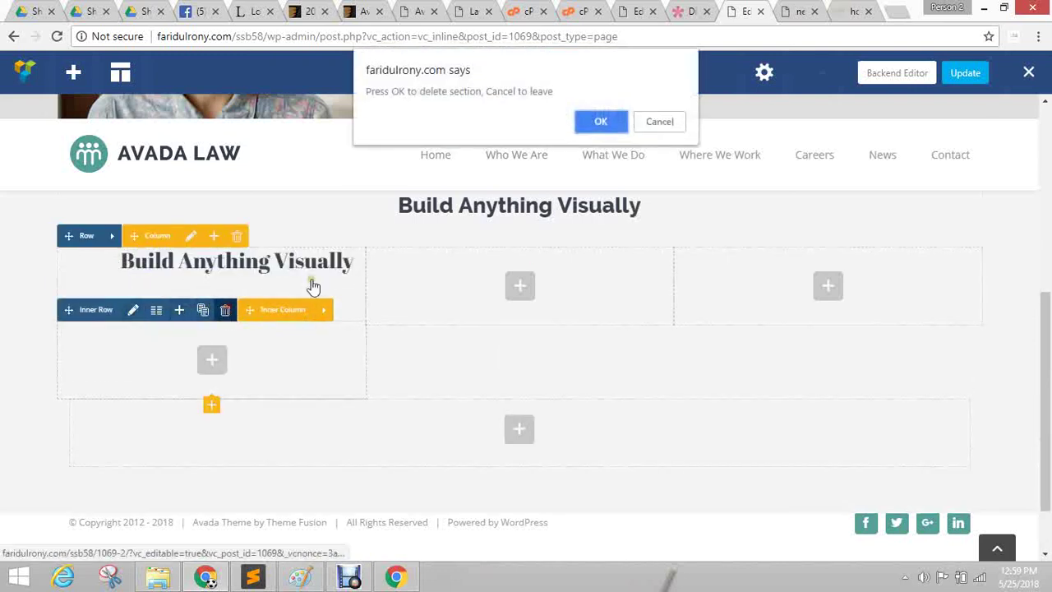
click(601, 120)
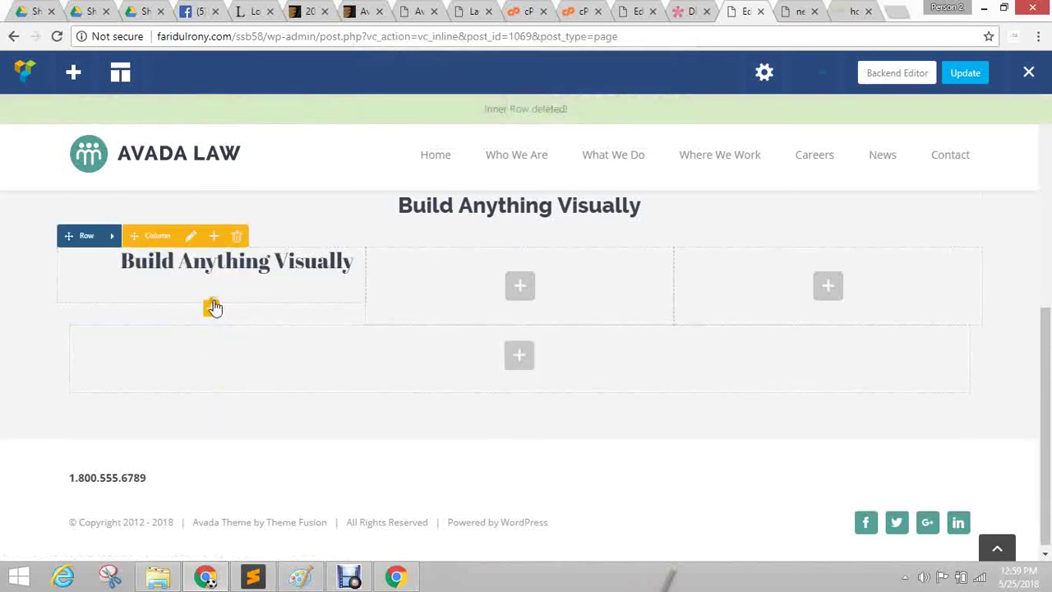
Add a text block under the heading with its placeholder paragraph right-aligned, saved and closed.
click(212, 308)
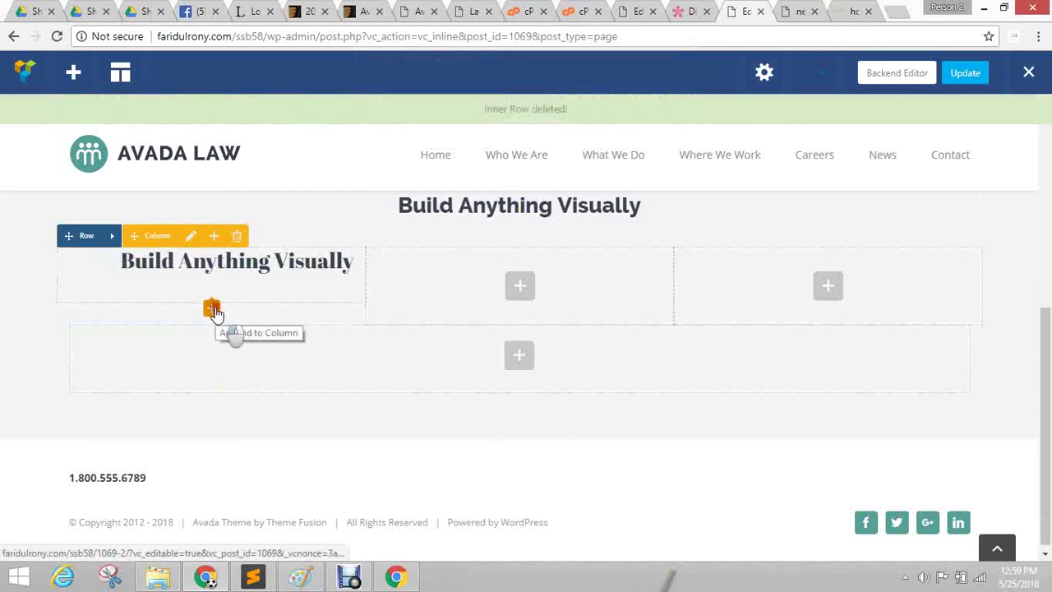
click(213, 310)
click(436, 203)
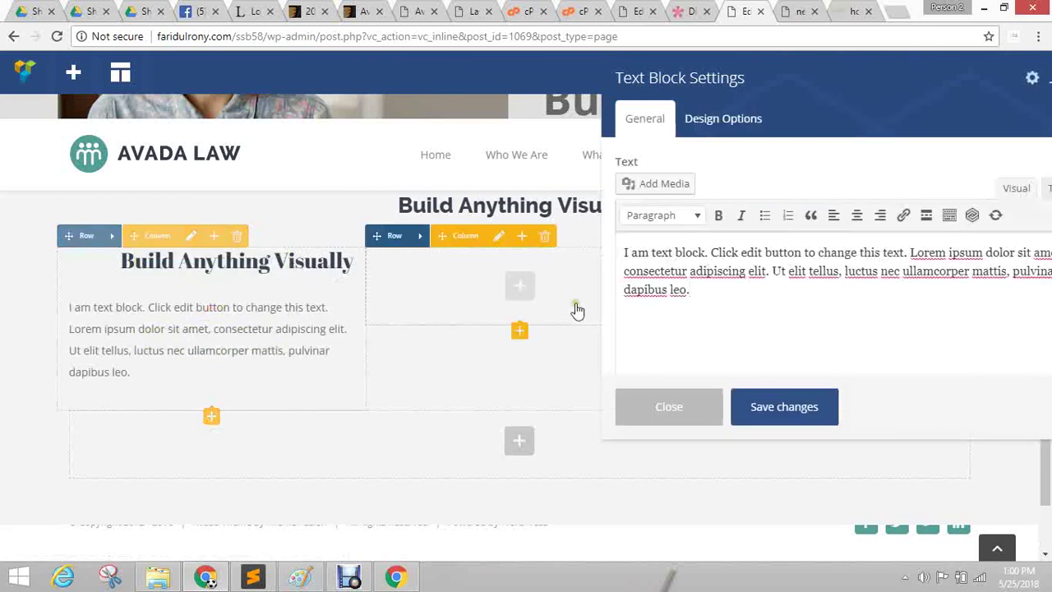
click(698, 301)
key(ctrl+a)
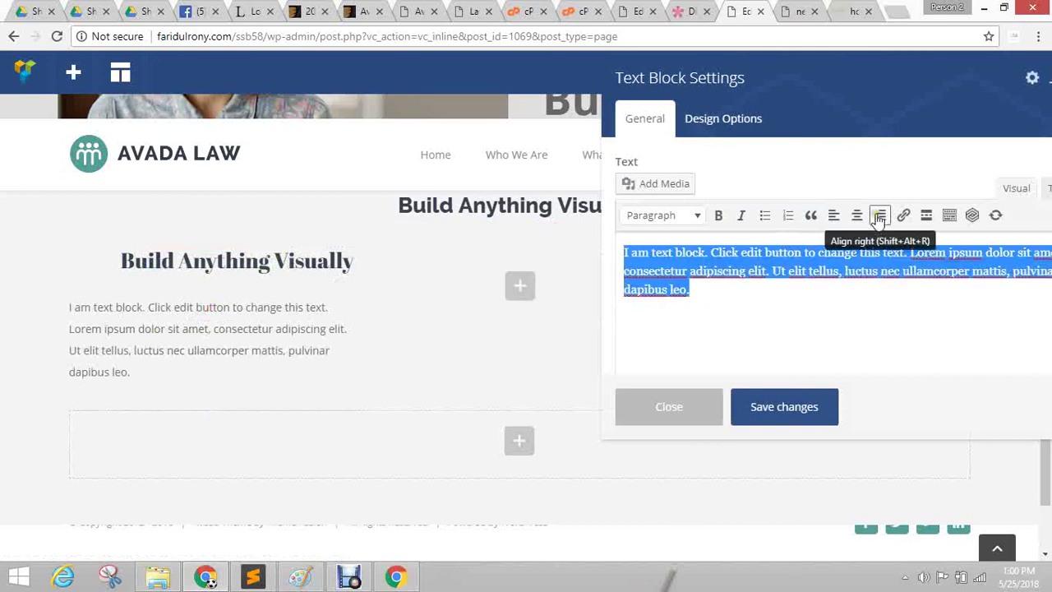
click(880, 214)
click(796, 411)
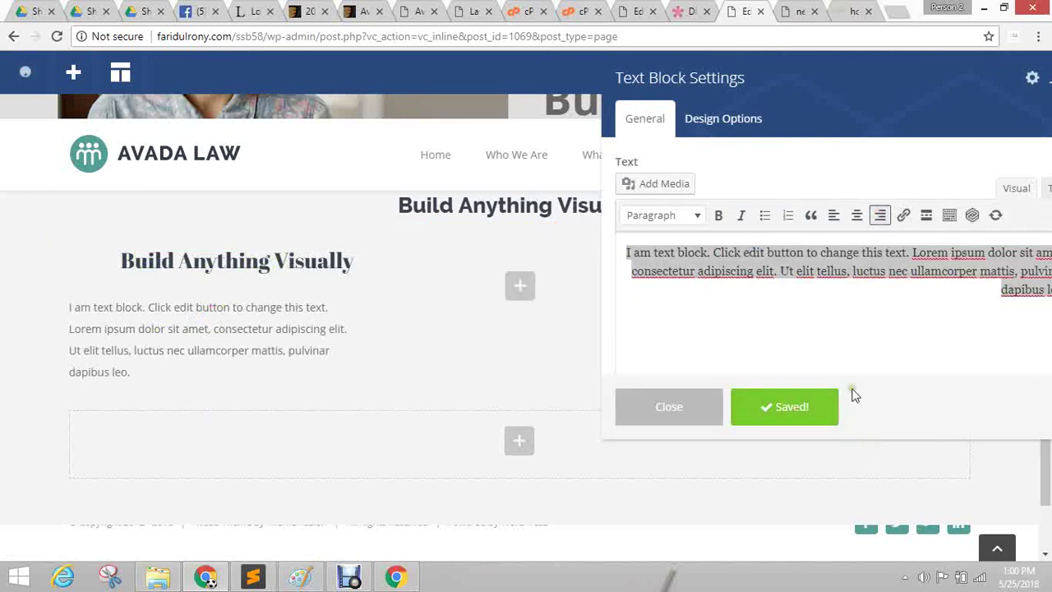
drag(817, 106, 654, 112)
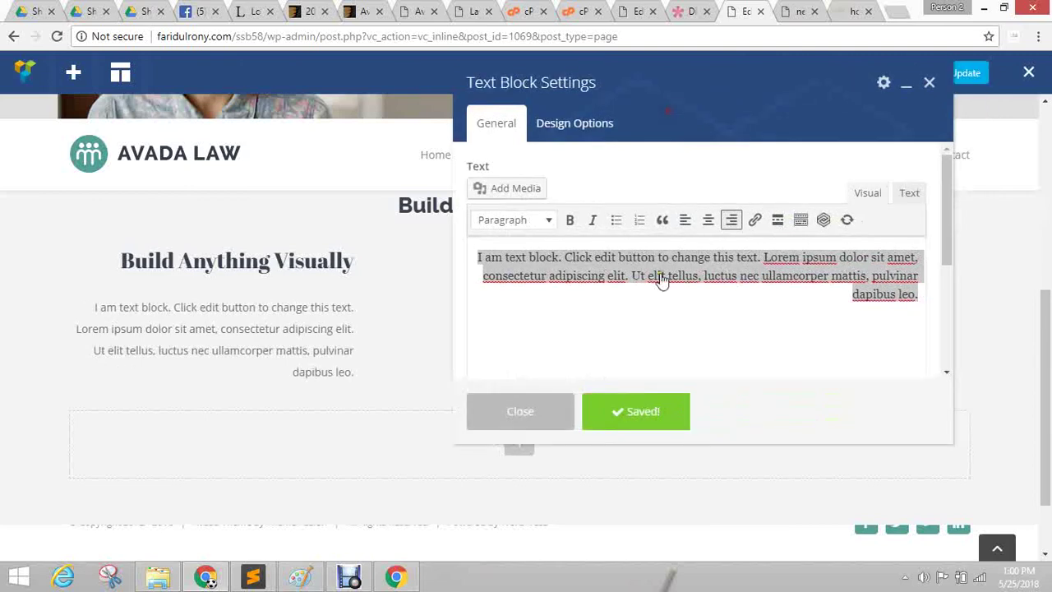
click(536, 420)
mouse_move(277, 292)
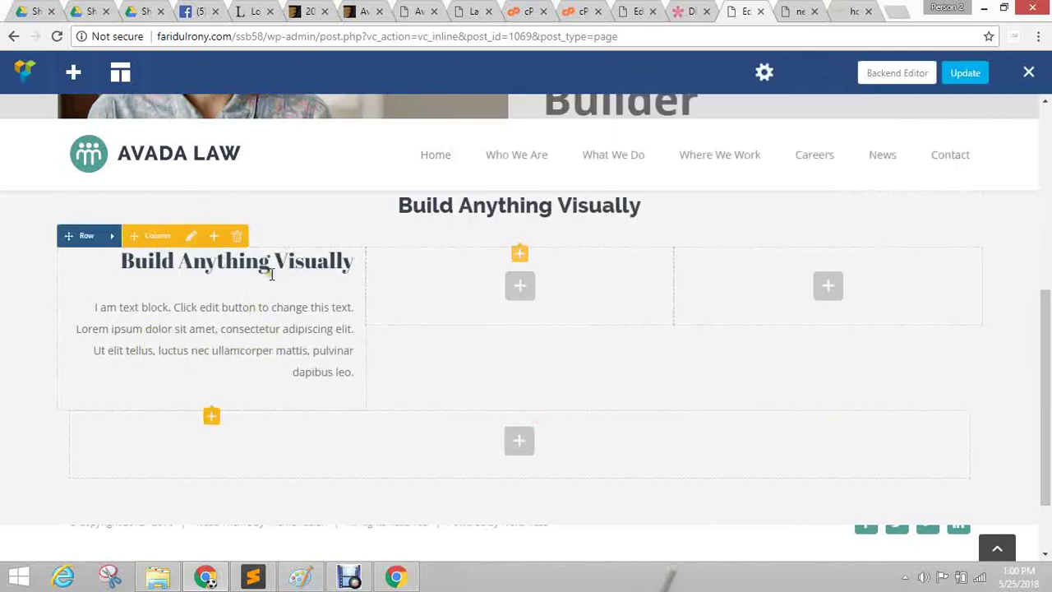
Review the Divi reference's Real Time Design section, then return to the Avada Law editor.
key(ctrl+shift+Tab)
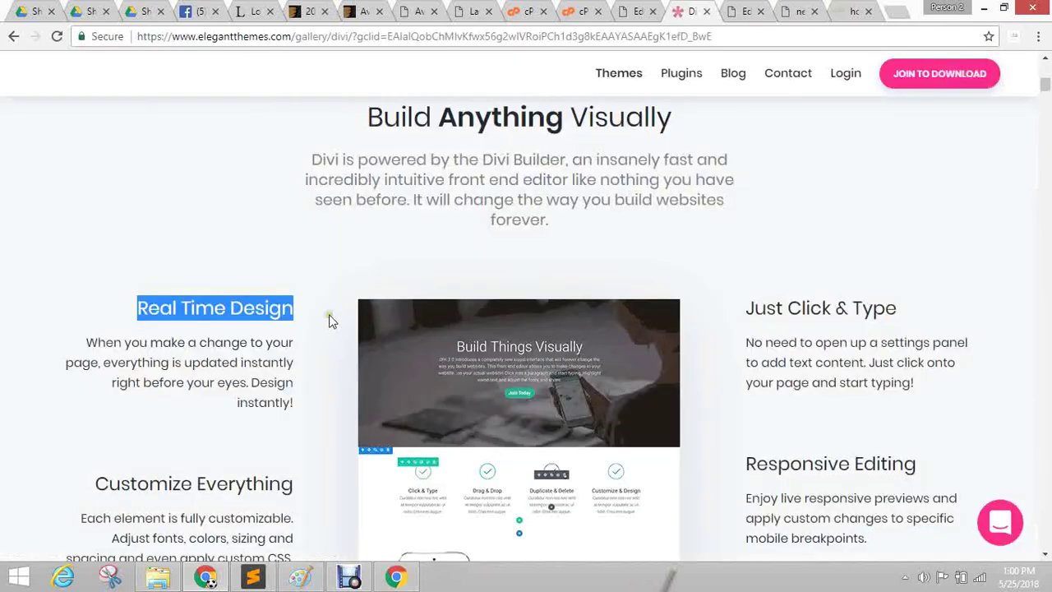
scroll(133, 185, down, 2)
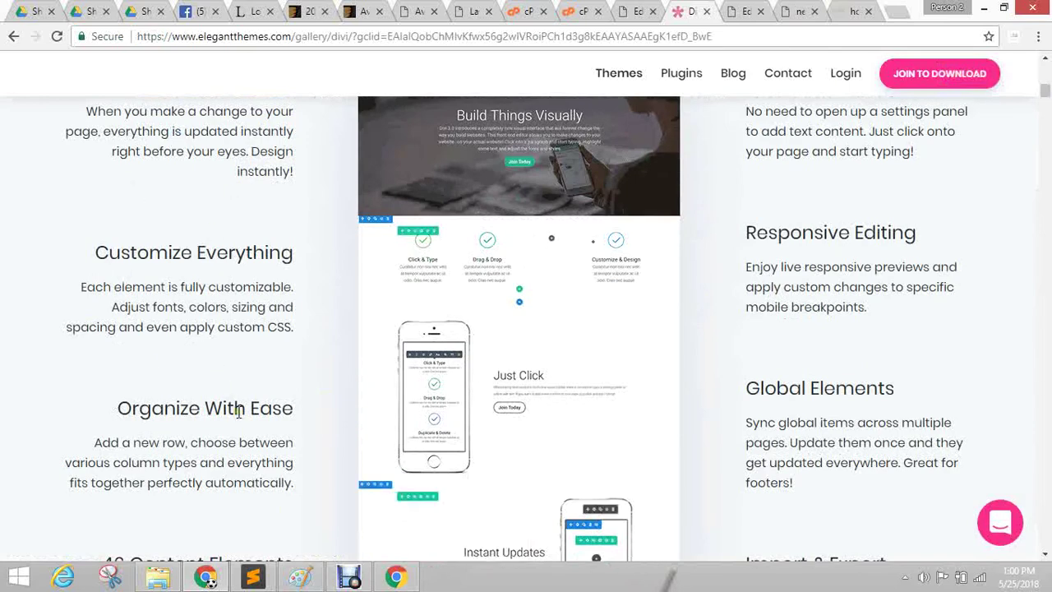
scroll(308, 369, up, 2)
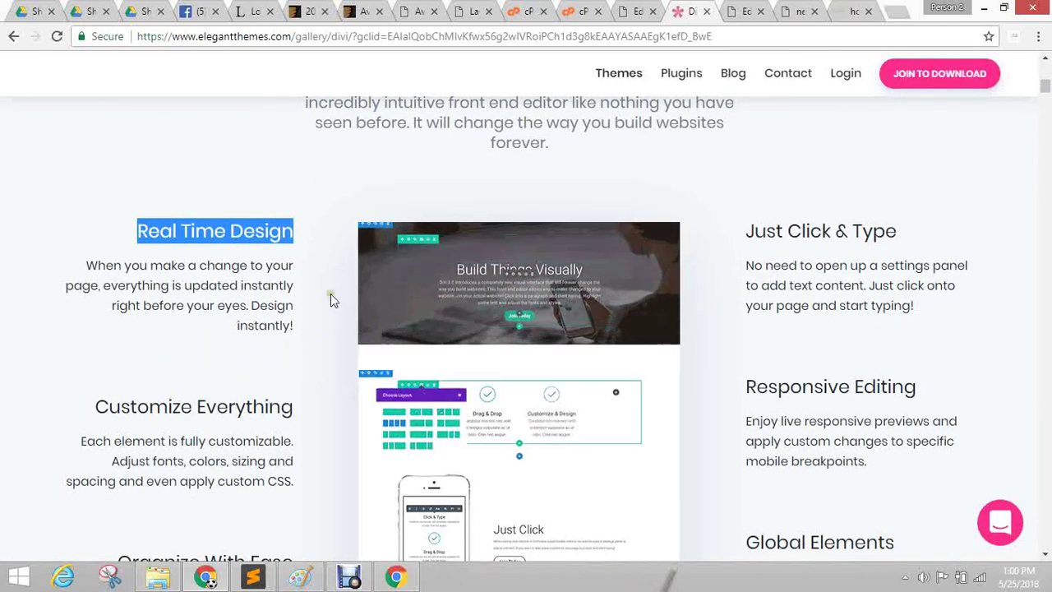
click(256, 266)
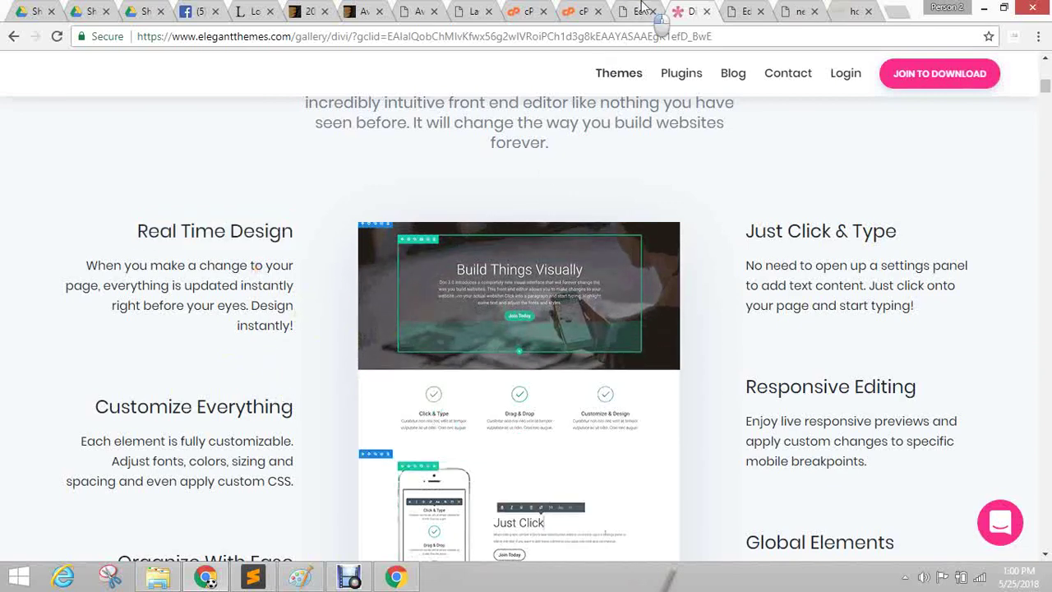
key(ctrl+shift+Tab)
click(745, 11)
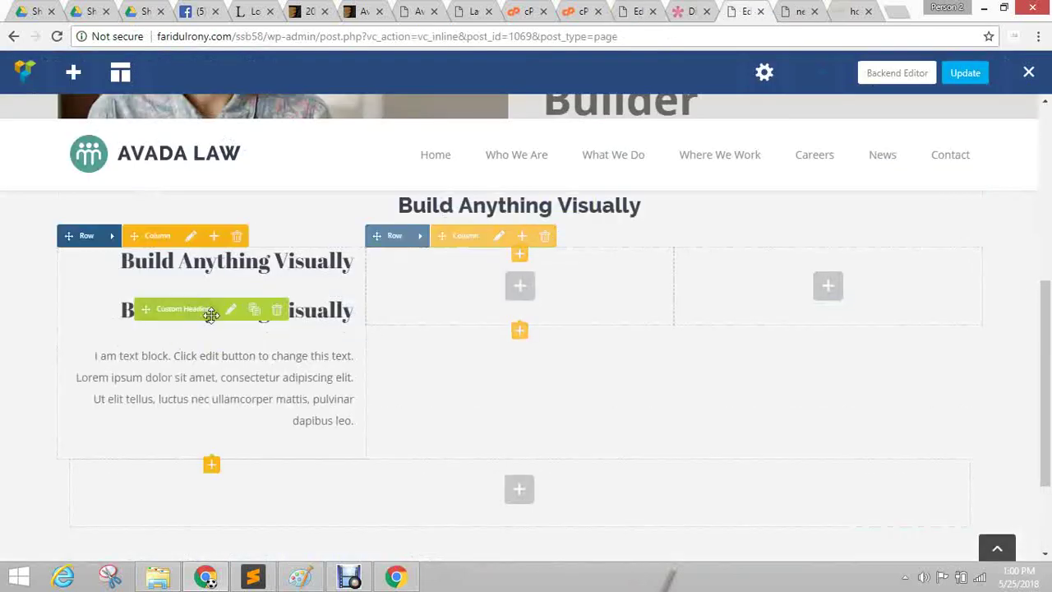
Check the text block's Design Options, then delete the duplicate Custom Heading.
click(222, 392)
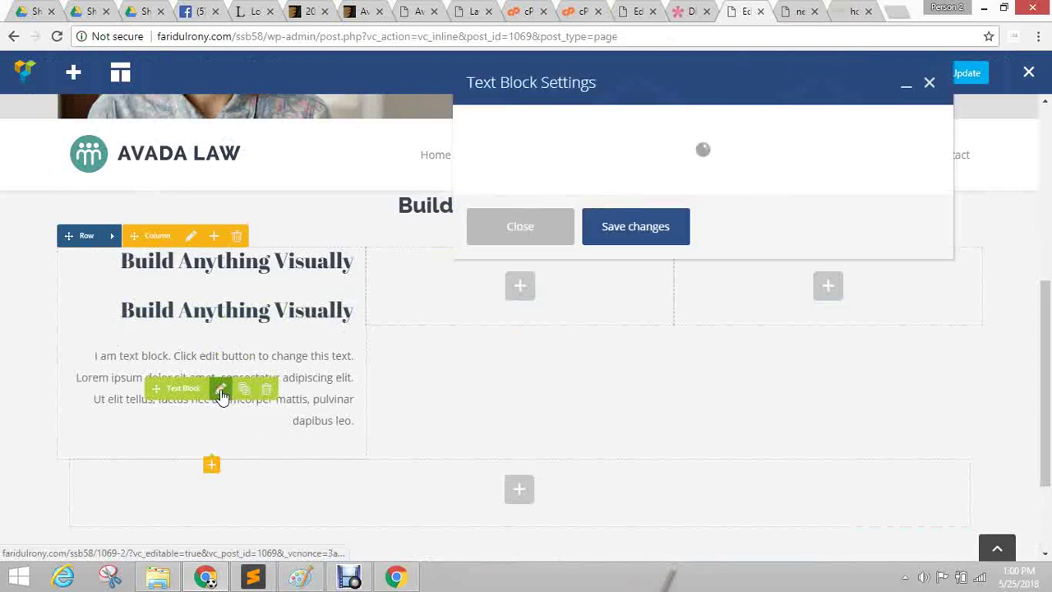
click(557, 121)
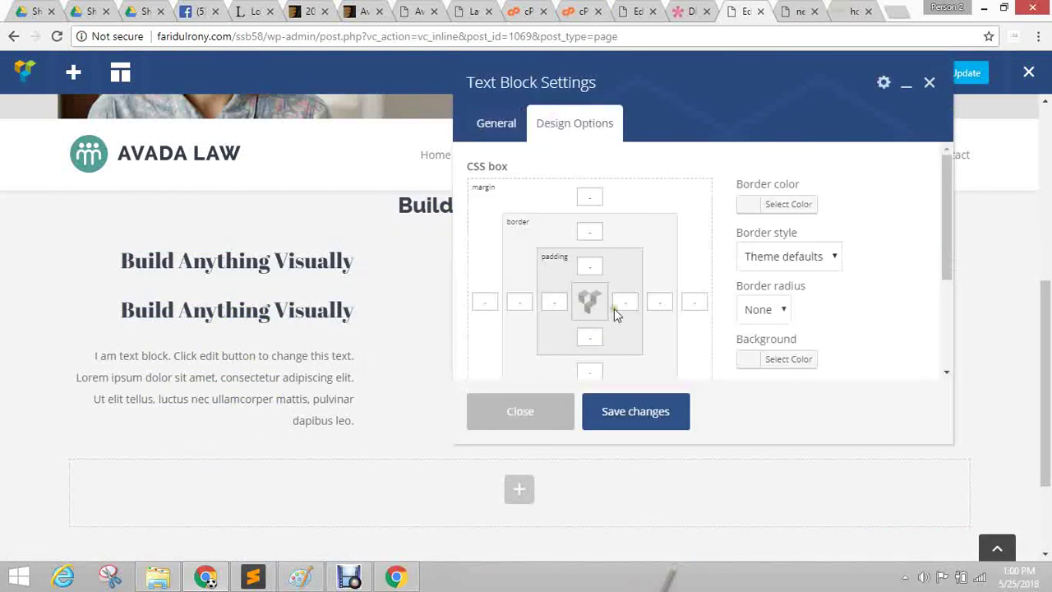
scroll(600, 314, down, 1)
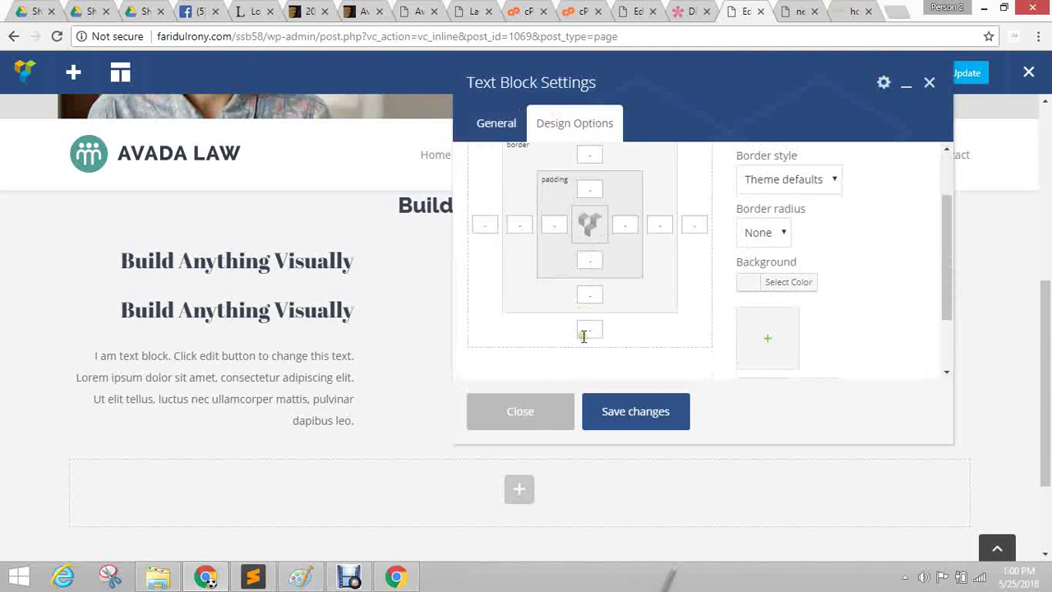
click(530, 421)
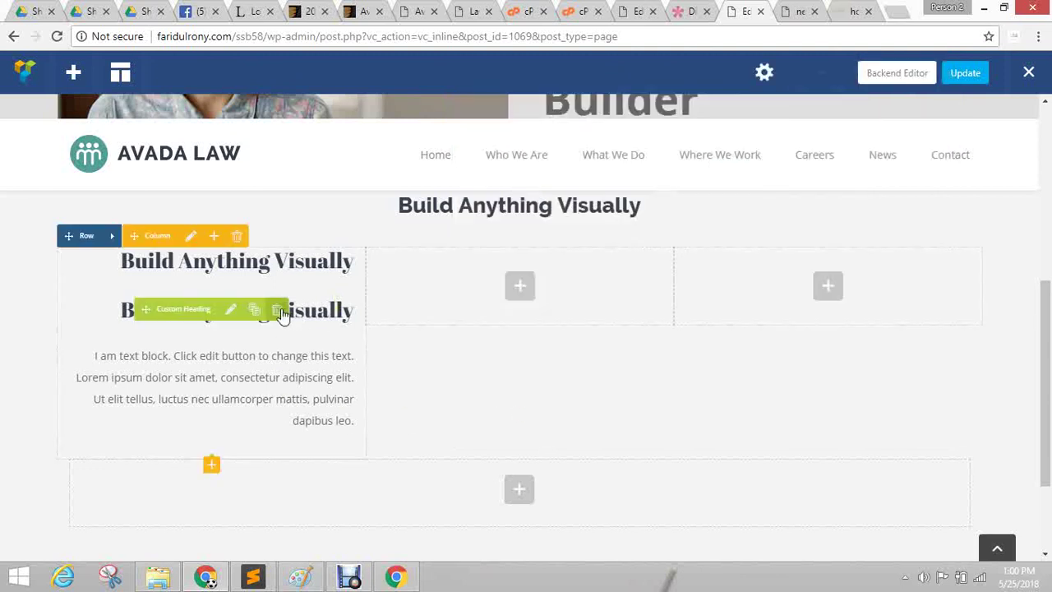
click(281, 315)
click(584, 120)
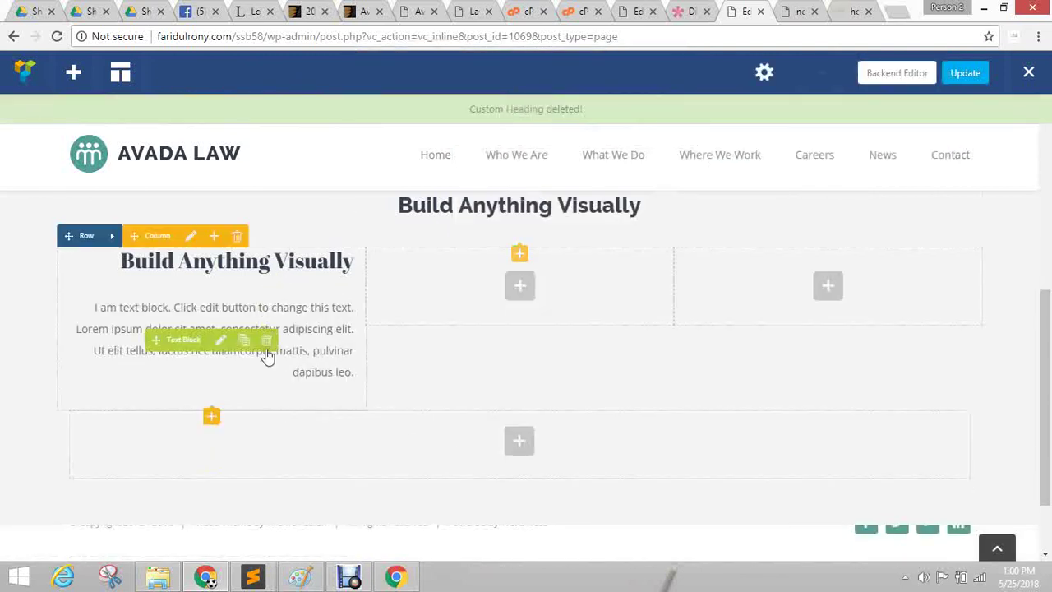
Add a 32px Empty Space element below the left column's text block.
click(211, 417)
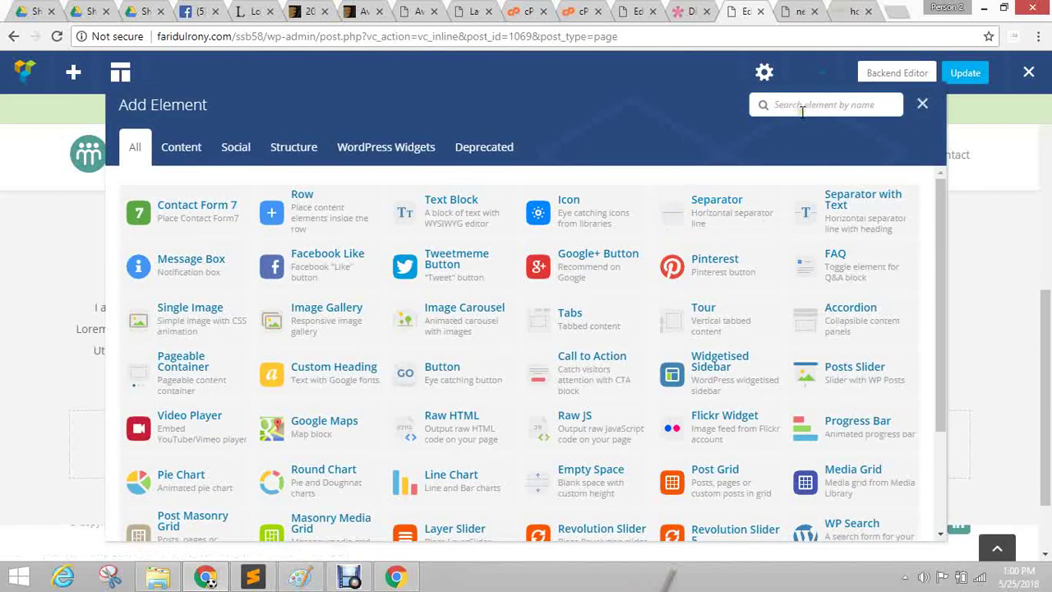
text(spa)
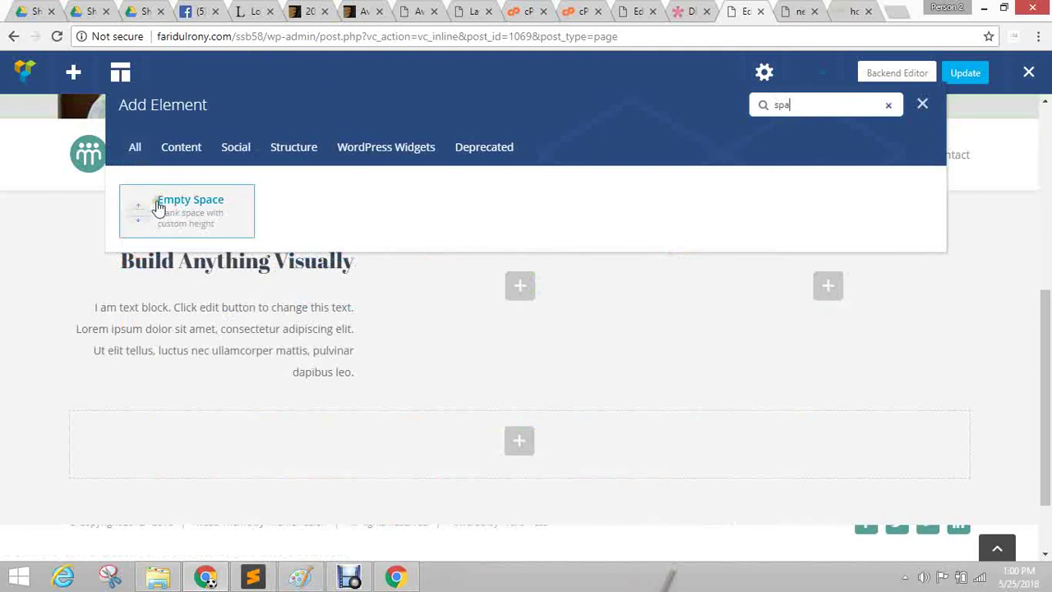
click(188, 199)
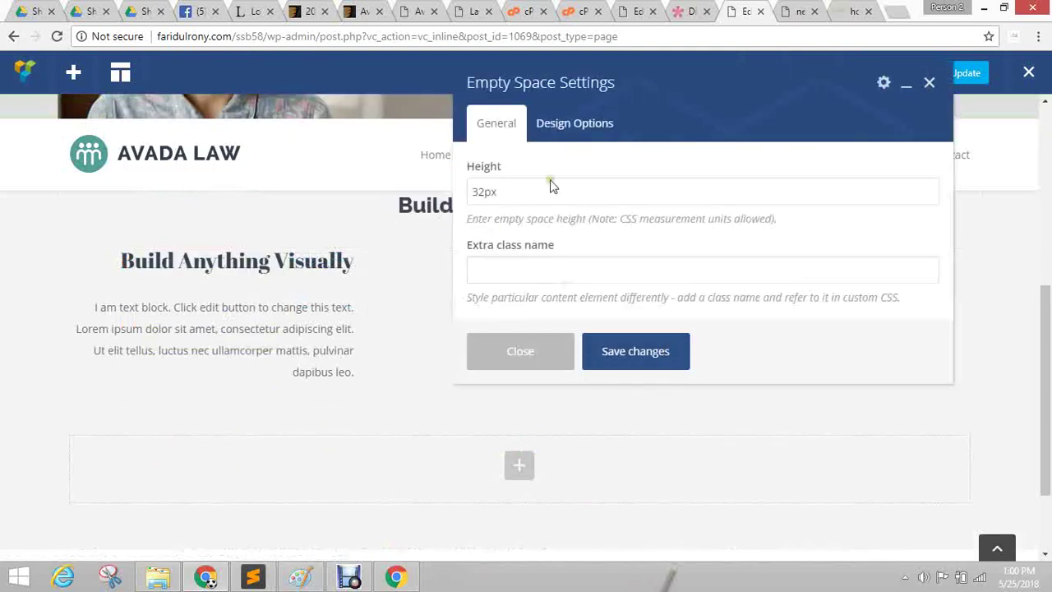
click(655, 362)
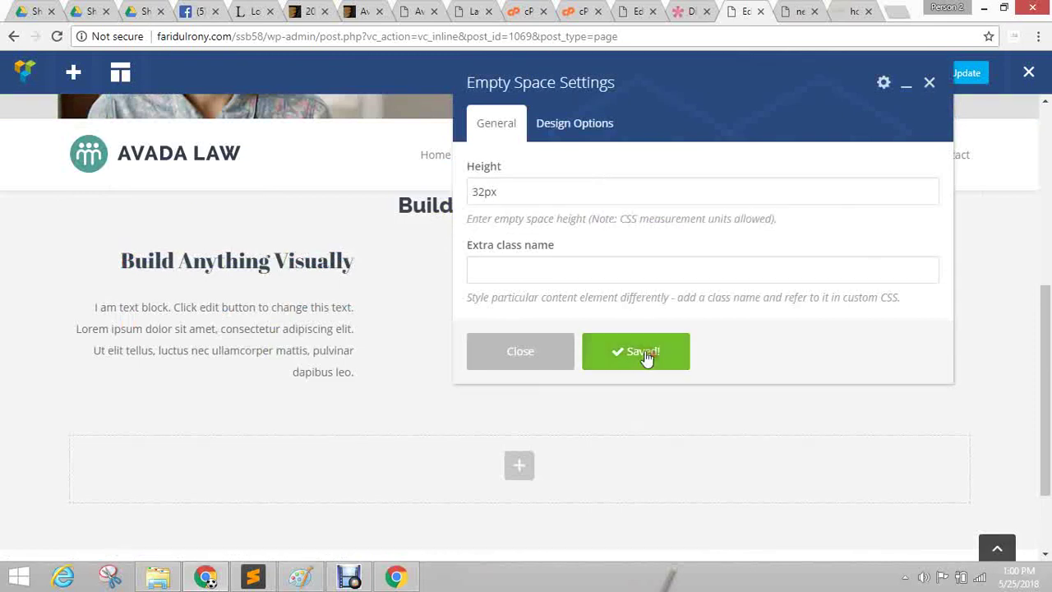
click(548, 353)
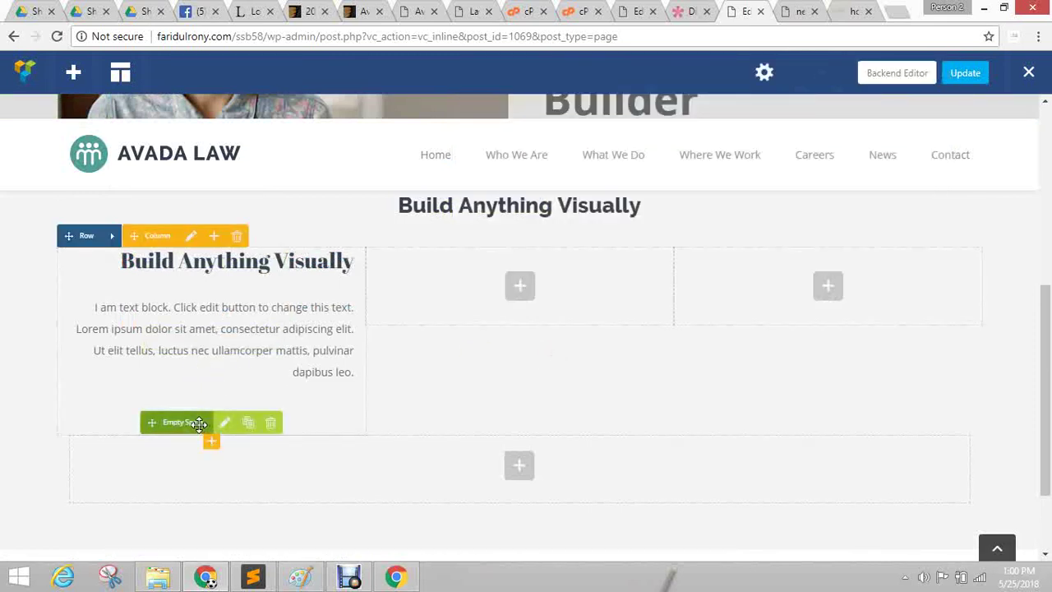
mouse_move(265, 275)
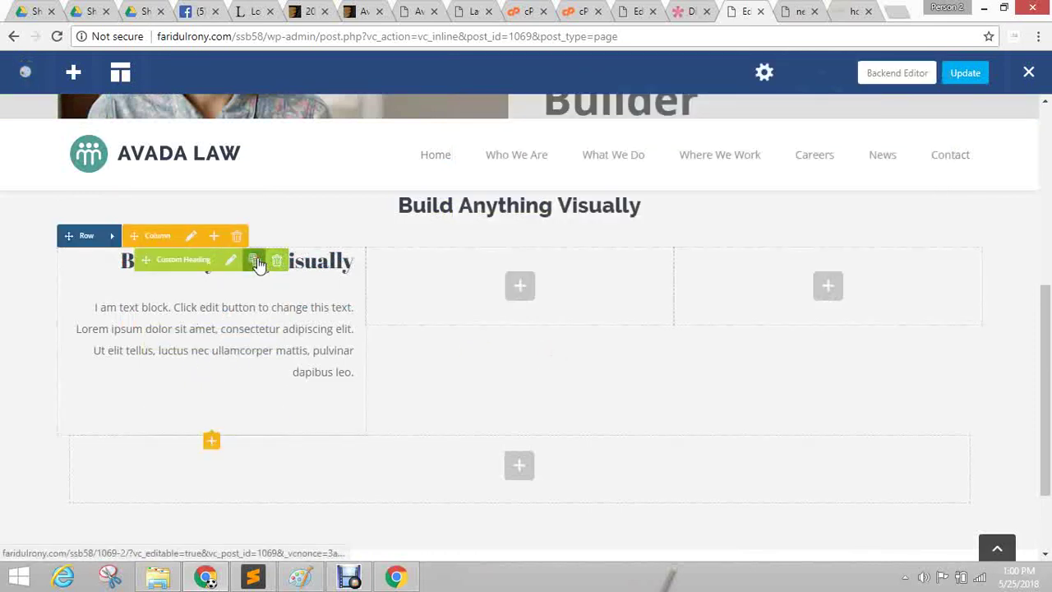
Clone the Build Anything Visually heading and text block, placing the copies below the empty space.
click(256, 262)
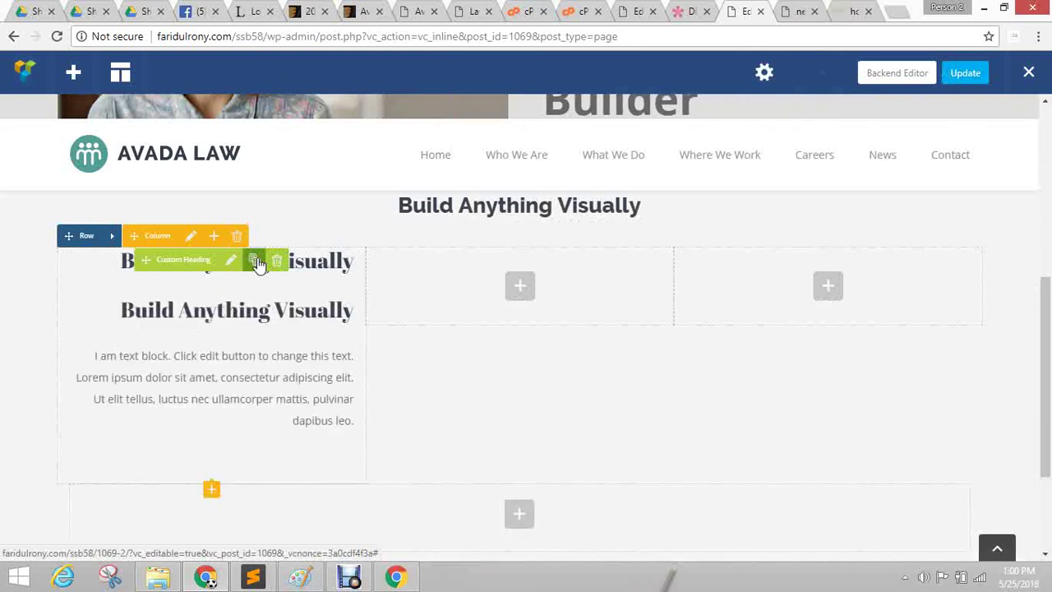
mouse_move(206, 317)
mouse_down()
mouse_move(185, 420)
mouse_move(197, 467)
mouse_up()
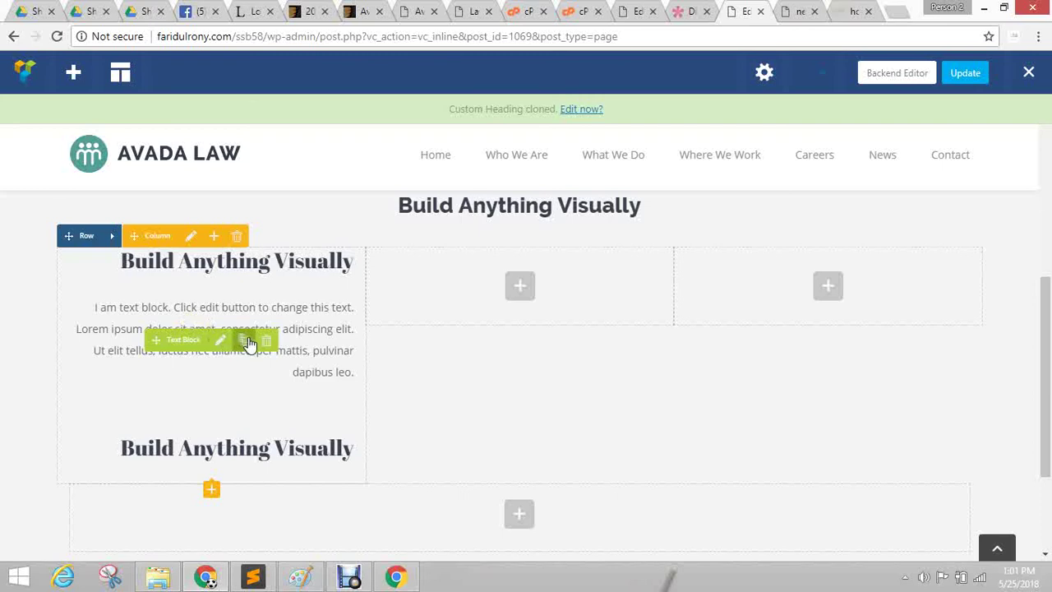
click(251, 343)
scroll(346, 296, down, 3)
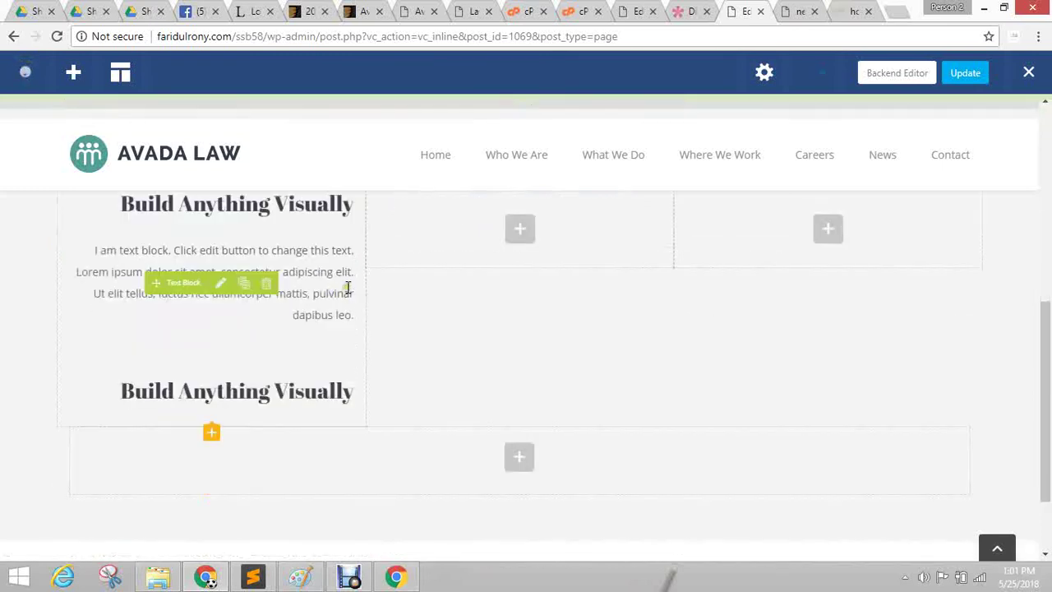
mouse_move(185, 297)
mouse_down()
mouse_move(194, 390)
mouse_move(183, 305)
mouse_move(185, 339)
mouse_up()
scroll(658, 424, up, 2)
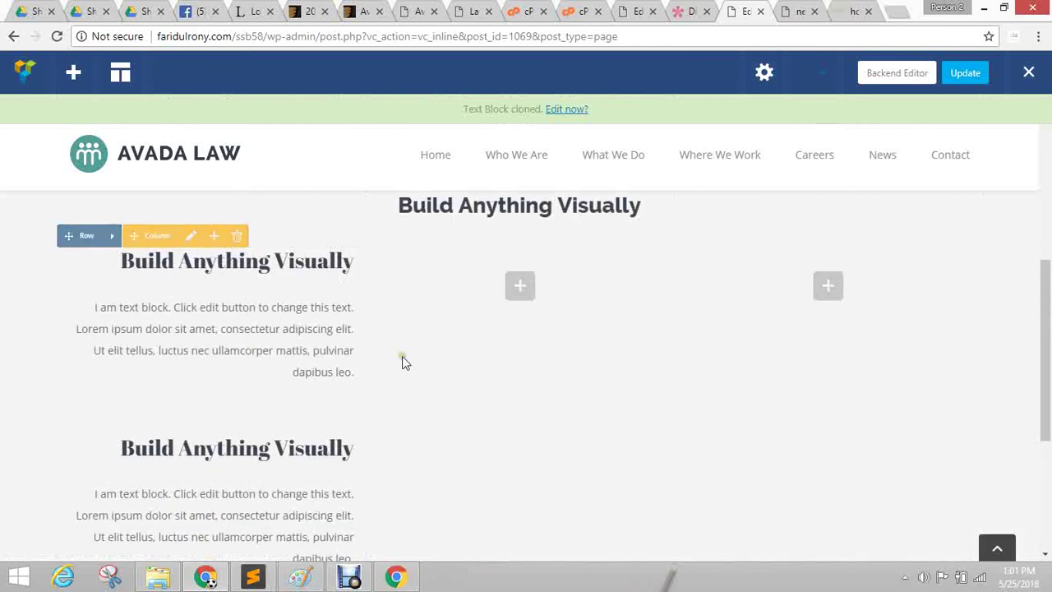
Add a Single Image to the middle column and compare it with the Divi reference.
click(522, 287)
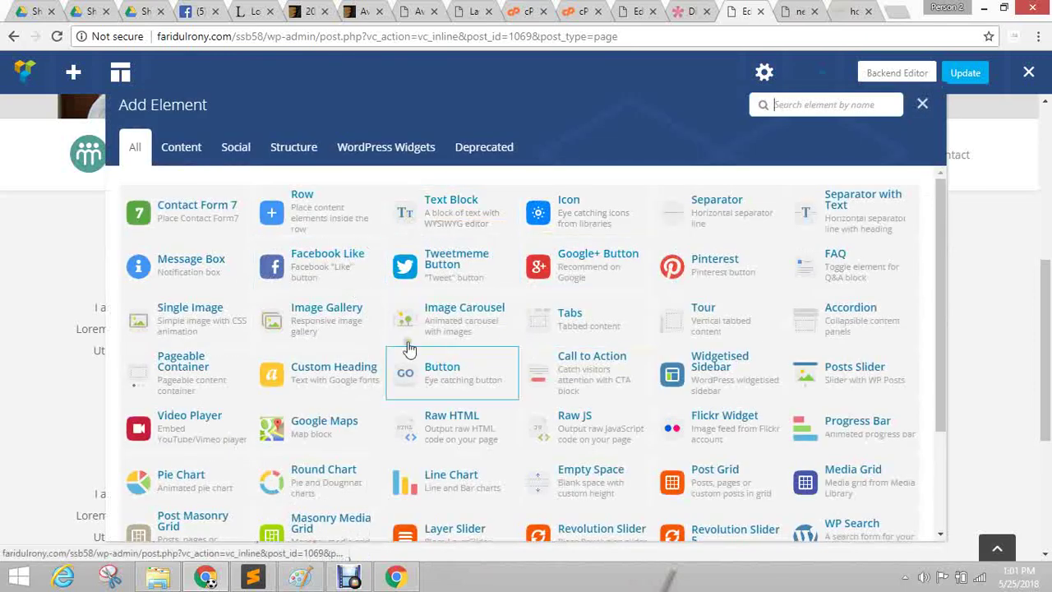
click(180, 317)
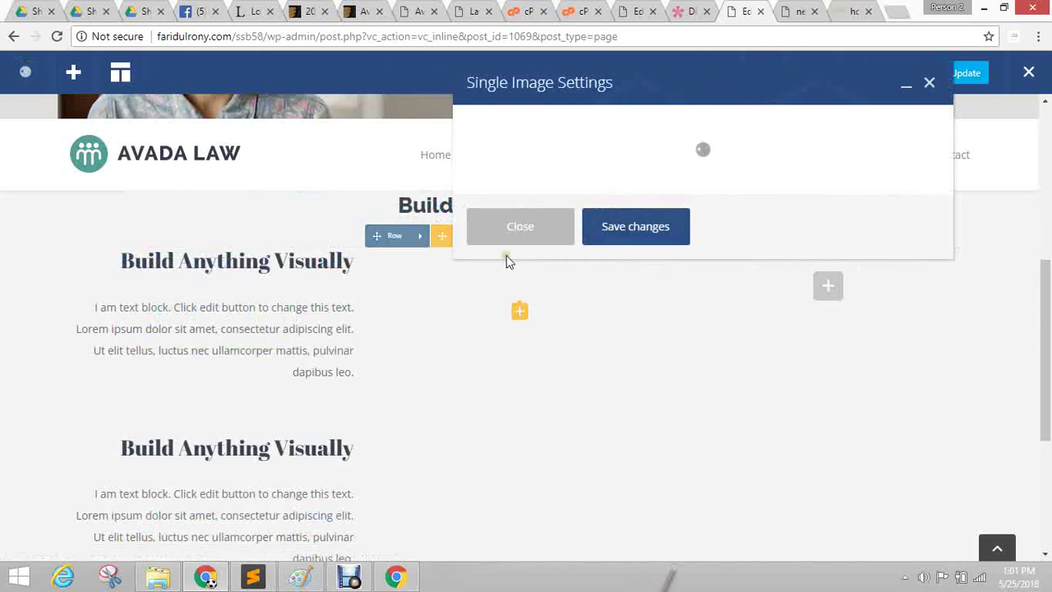
click(509, 226)
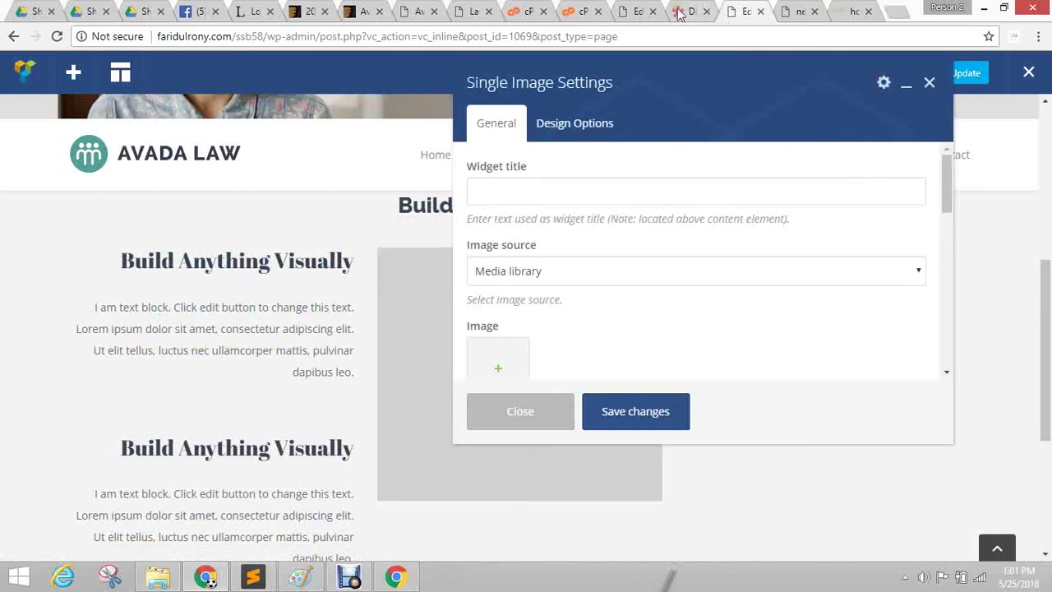
click(680, 12)
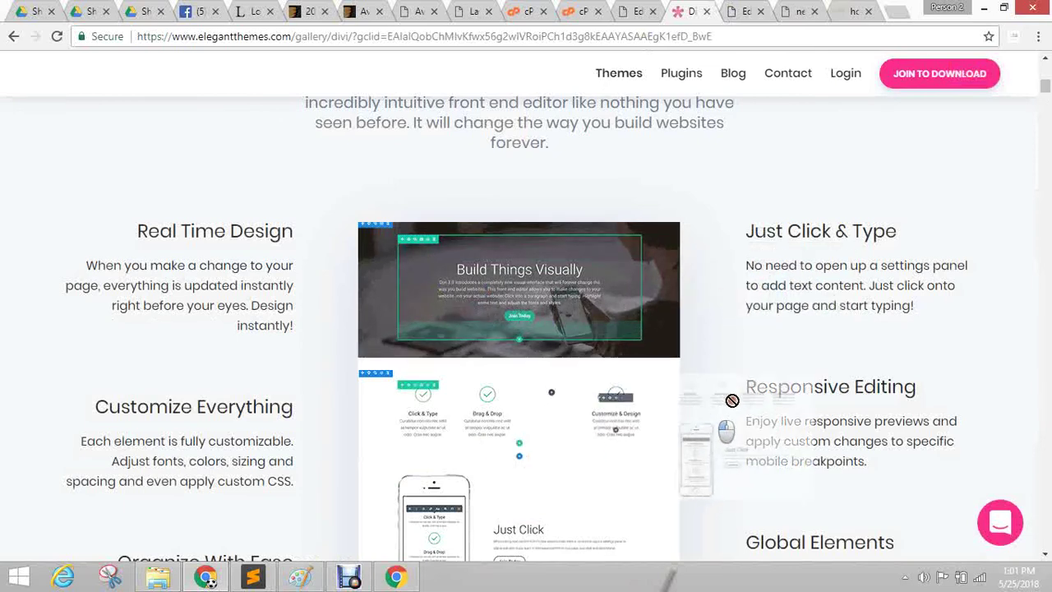
scroll(507, 284, down, 2)
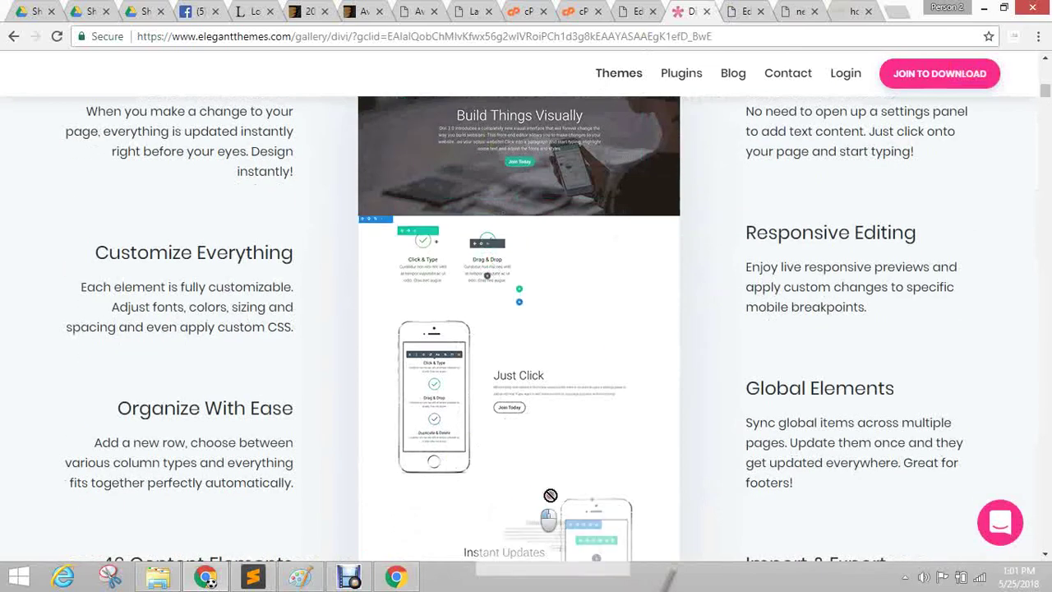
click(750, 9)
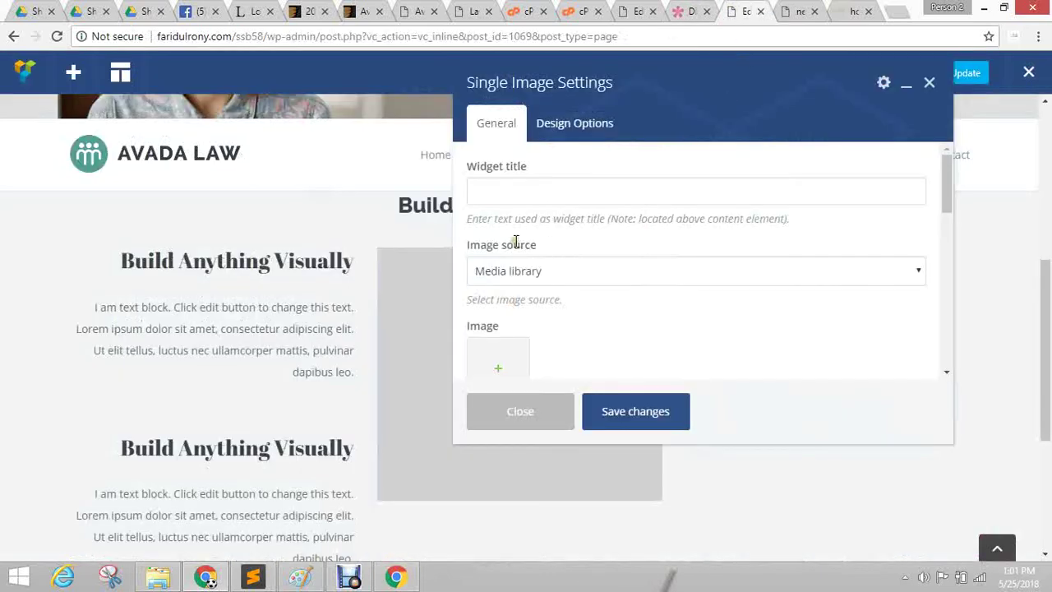
Close the Single Image settings unsaved and delete the element from the middle column.
click(522, 415)
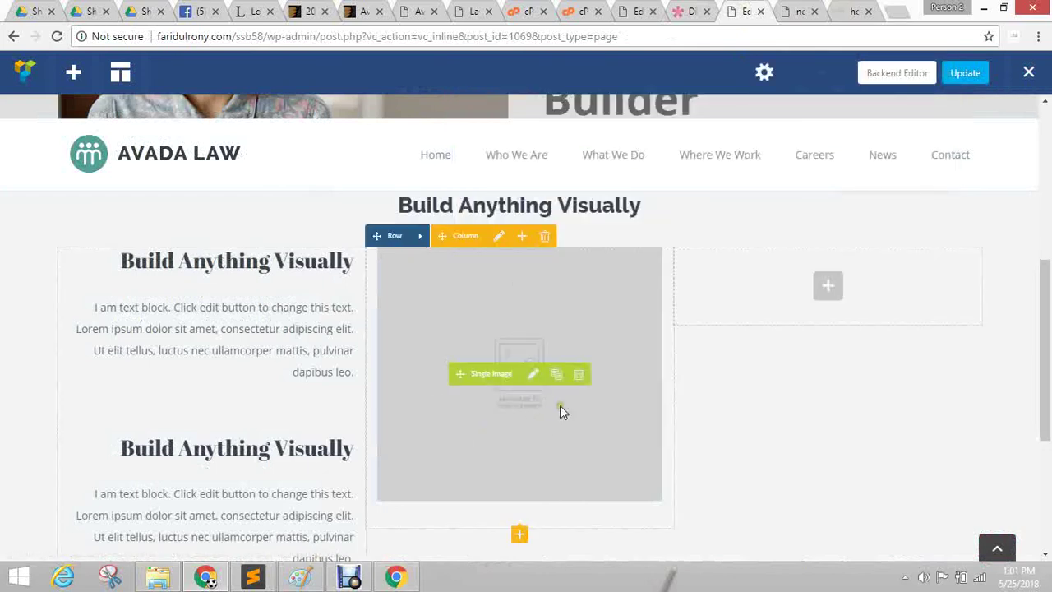
click(580, 374)
click(599, 121)
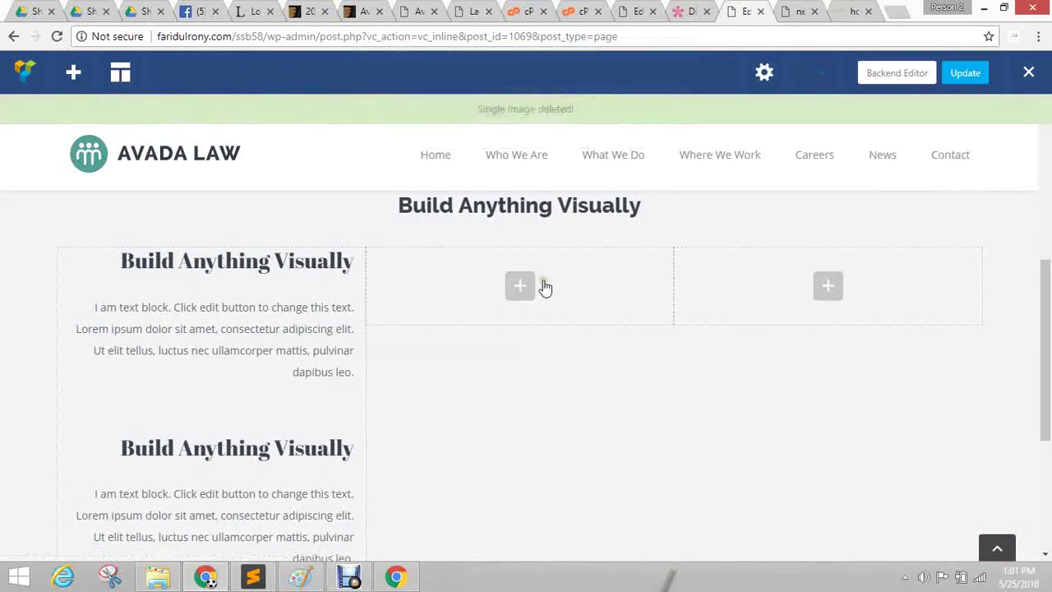
Add an Image Gallery to the empty middle column and scroll to its Images field.
click(522, 288)
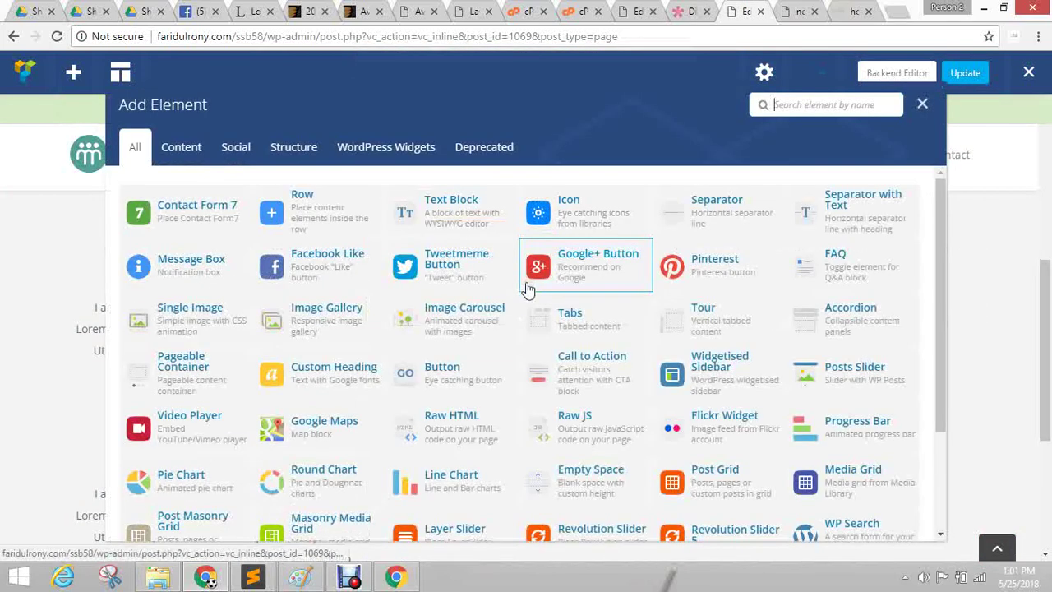
click(339, 316)
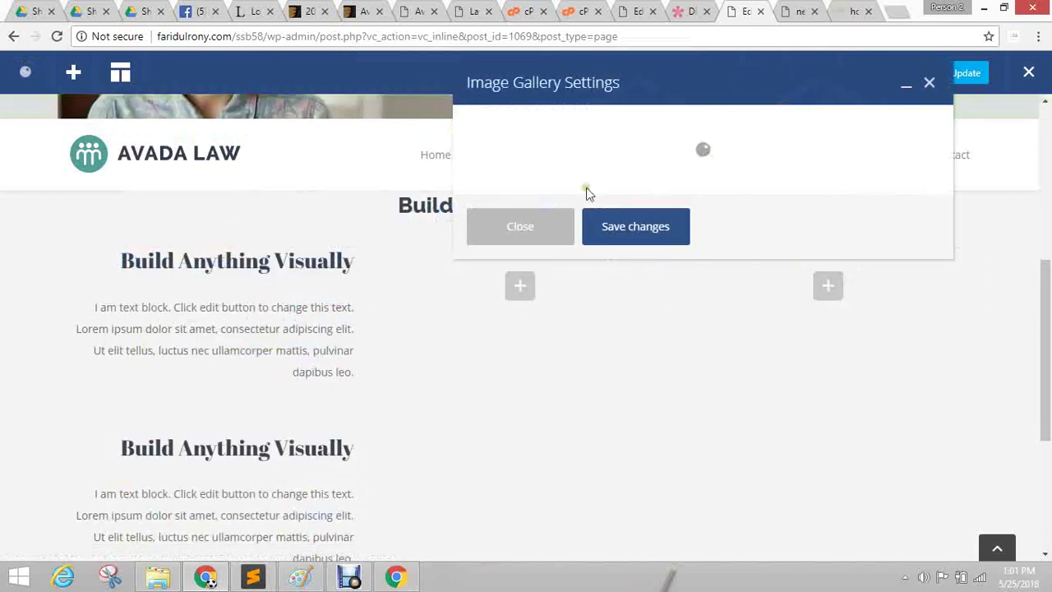
scroll(644, 349, down, 3)
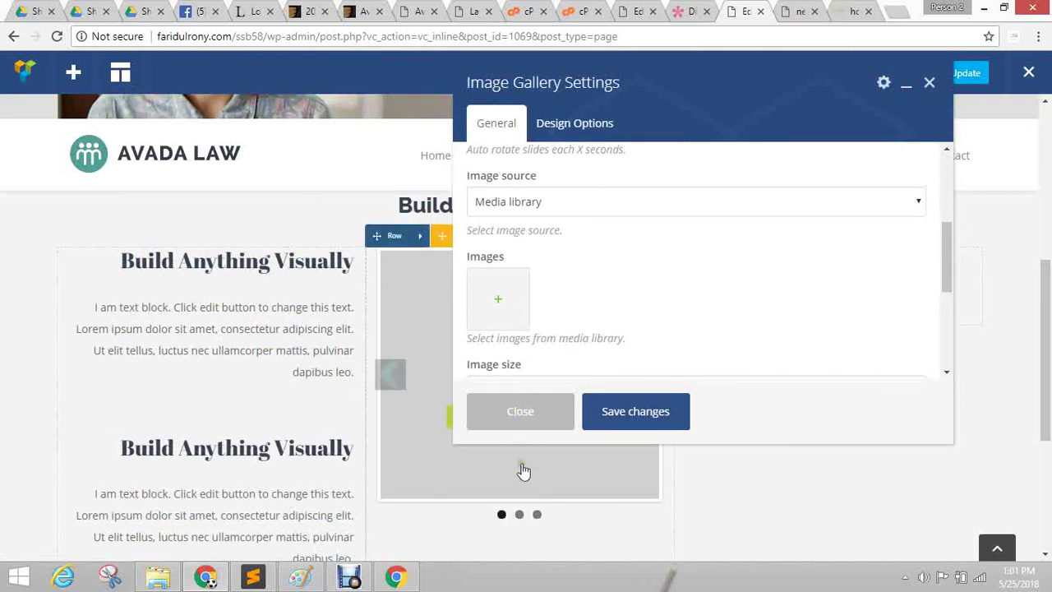
Add the phone mockup, Build Things Visually and overview-top.gif screenshots to the gallery.
click(499, 314)
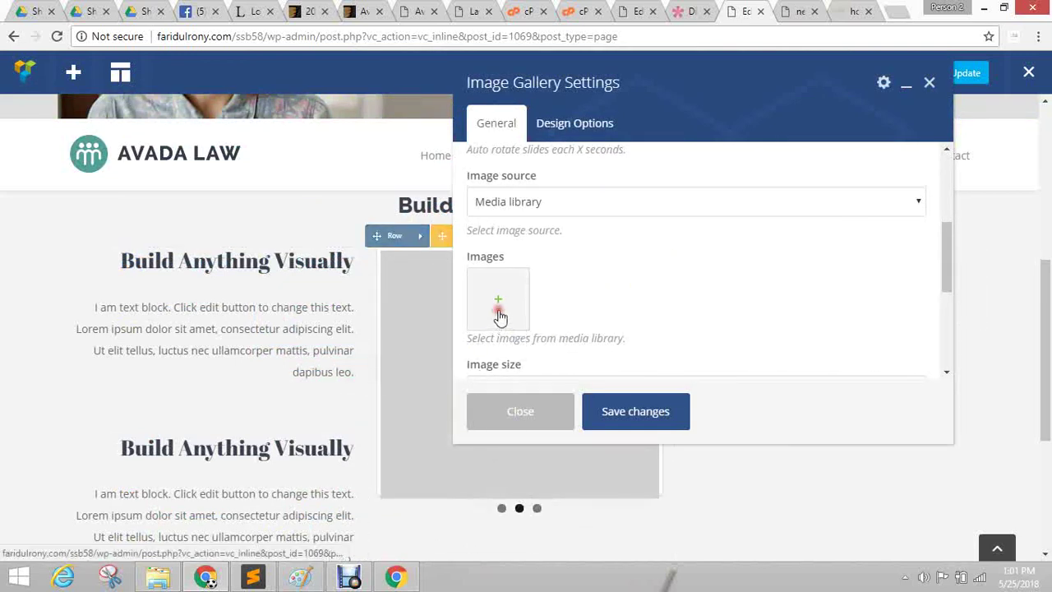
click(524, 301)
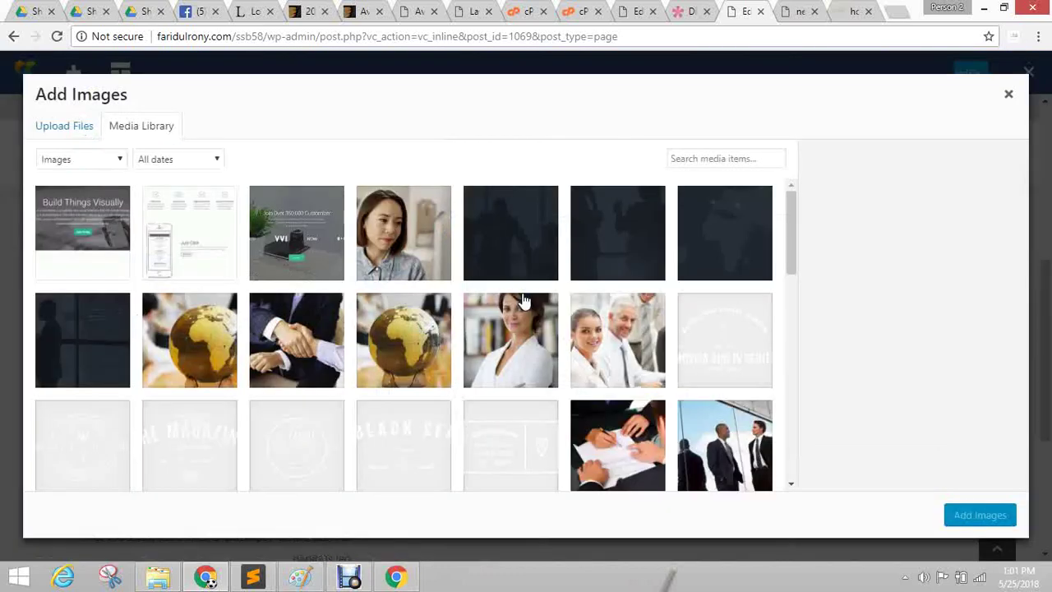
click(196, 238)
click(96, 262)
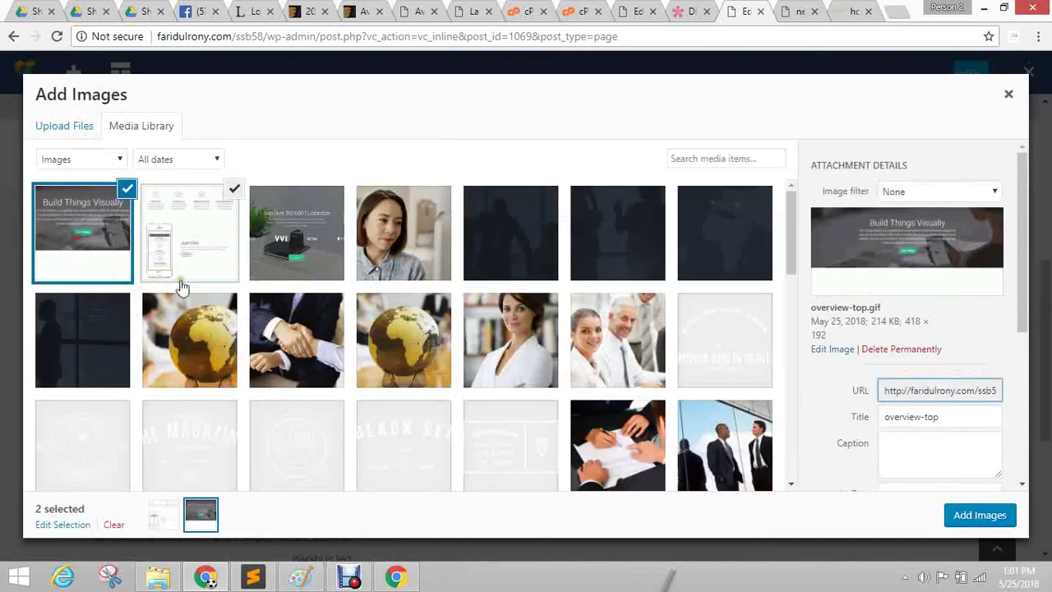
click(292, 242)
click(974, 516)
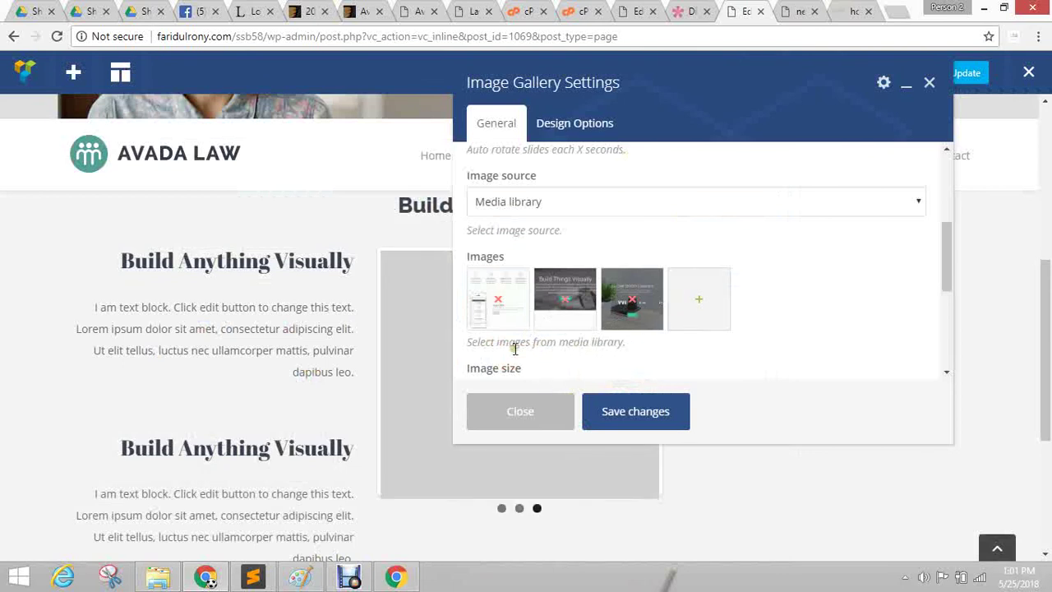
Reorder the gallery images so the Build Things Visually screenshot comes first.
drag(548, 327, 501, 308)
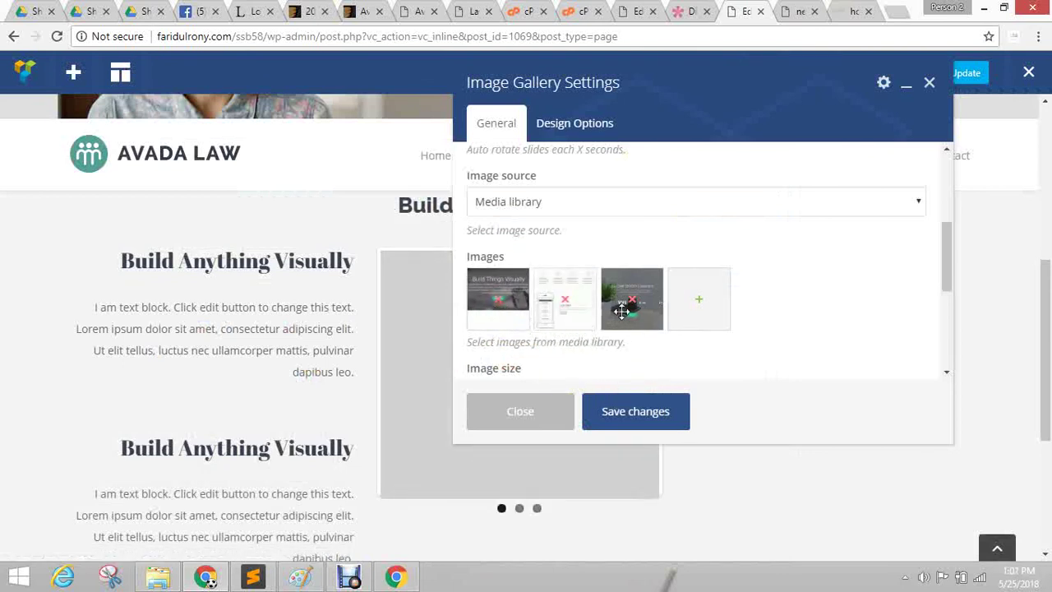
mouse_move(568, 286)
mouse_down()
mouse_move(630, 293)
mouse_move(562, 291)
mouse_up()
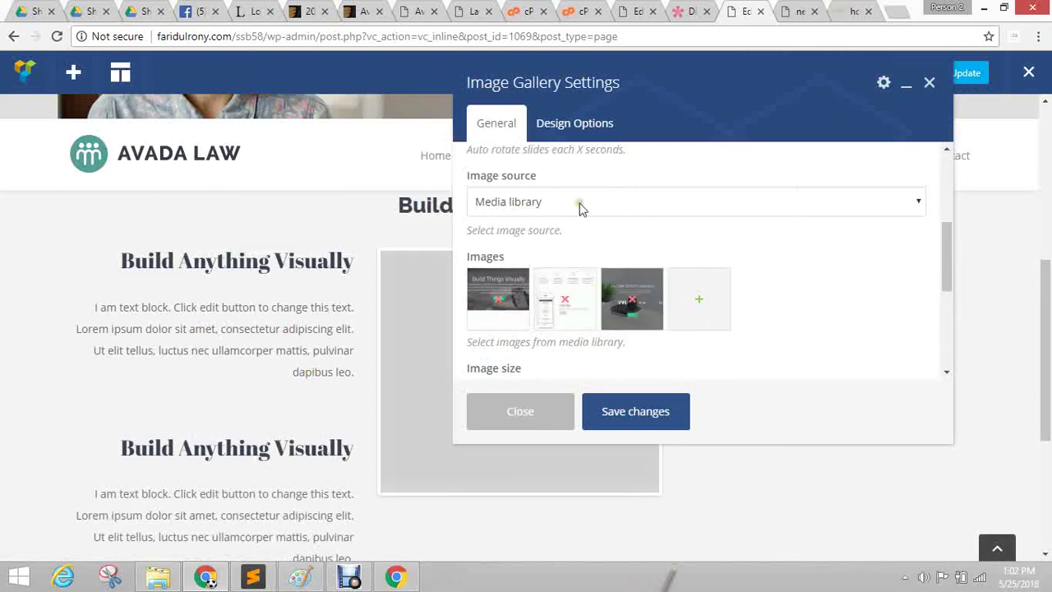
scroll(775, 271, down, 2)
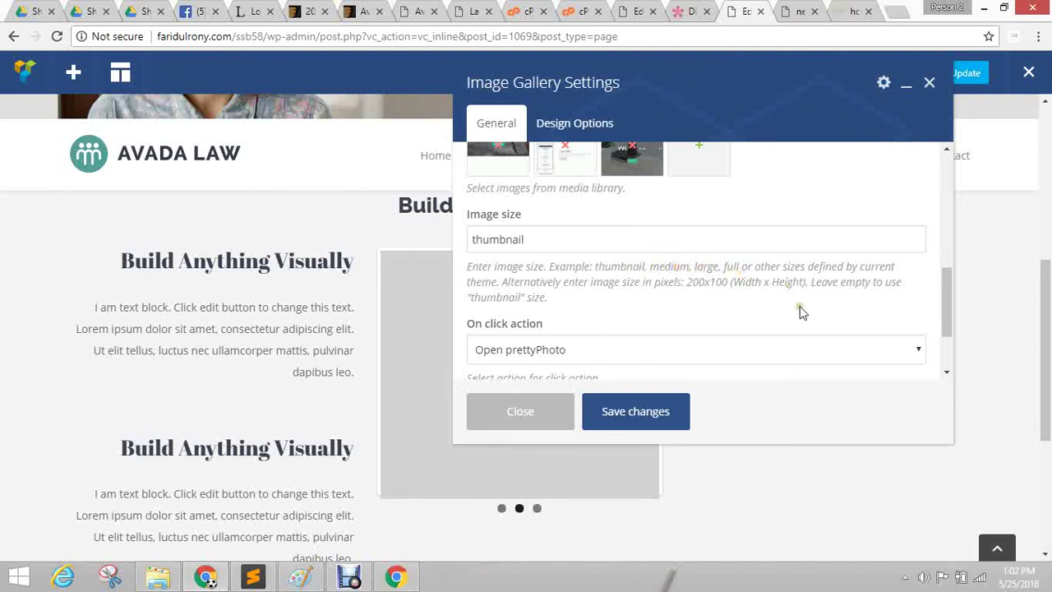
Highlight the available image size names, including medium, in the Image size hint.
drag(592, 266, 746, 263)
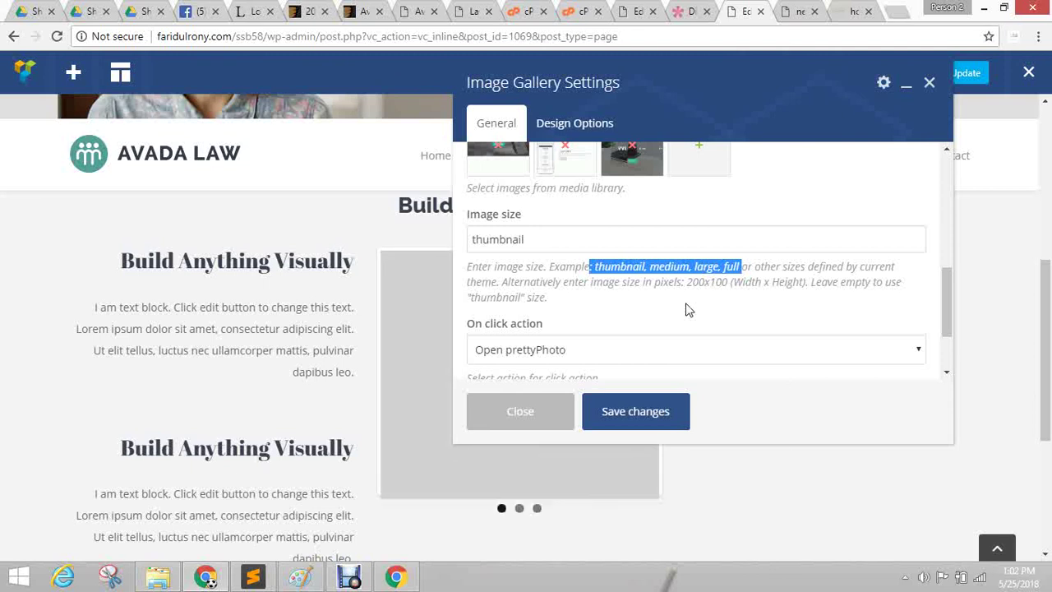
click(611, 292)
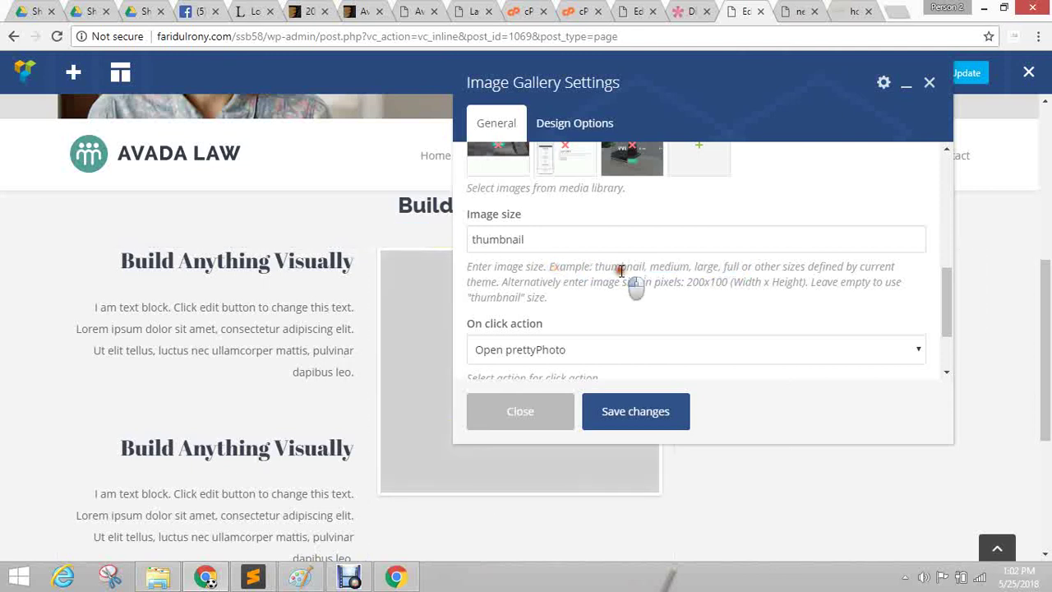
double_click(684, 264)
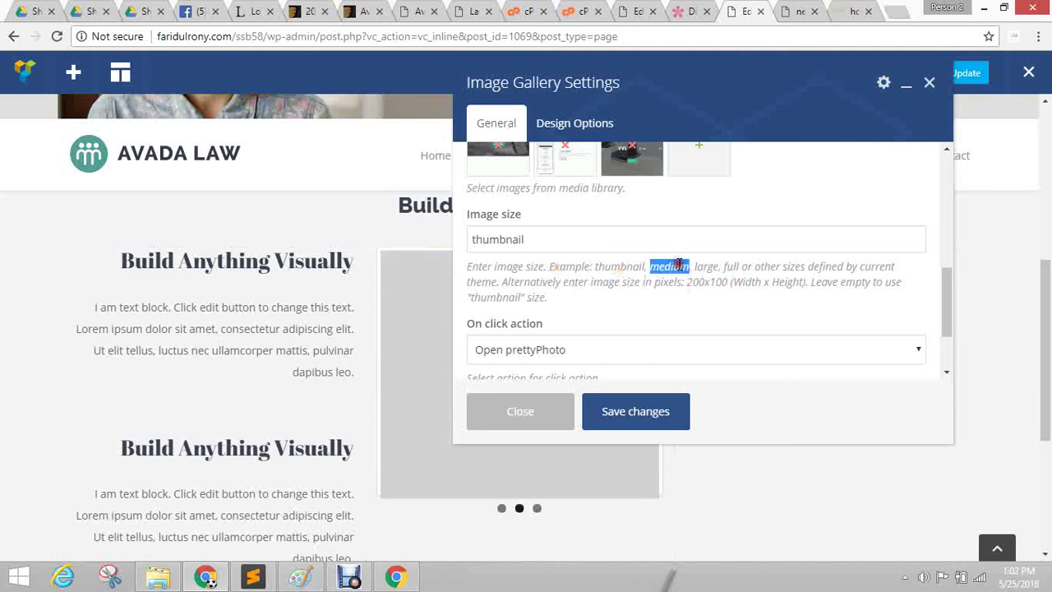
click(713, 277)
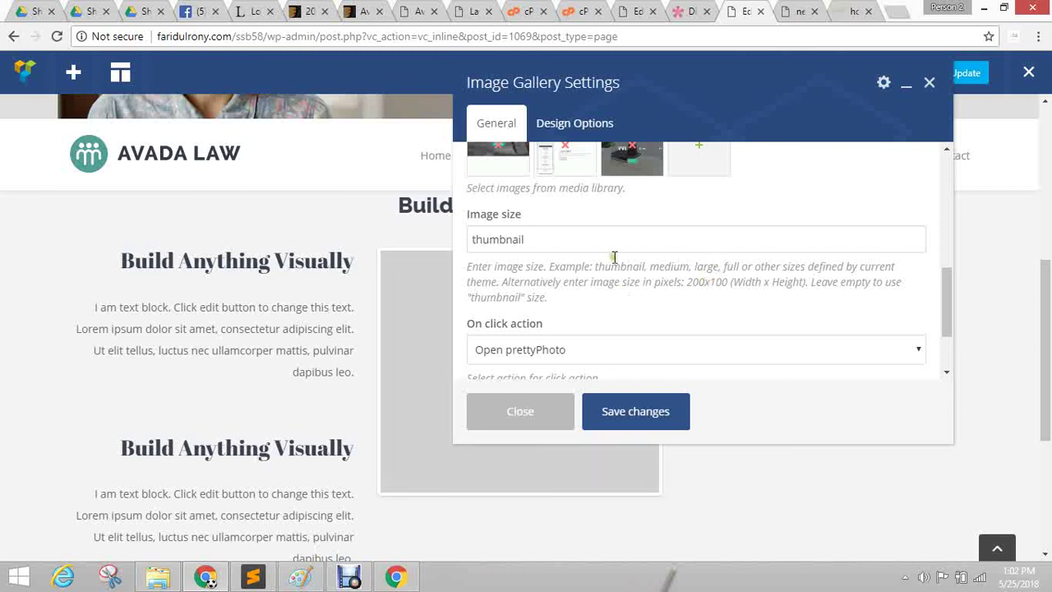
scroll(645, 259, down, 1)
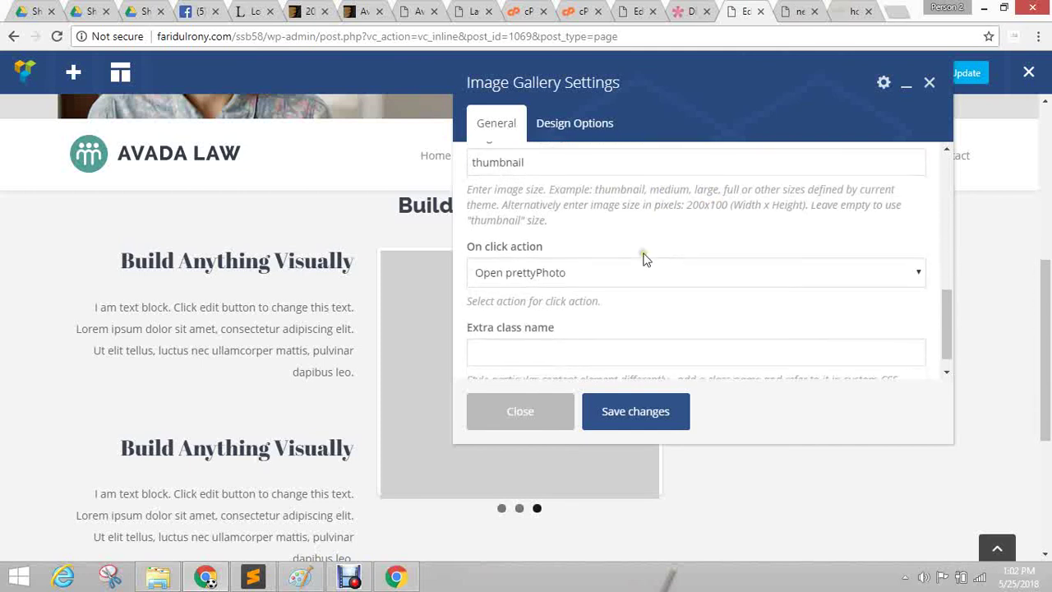
Set the gallery's On click action to None and save the settings.
click(556, 279)
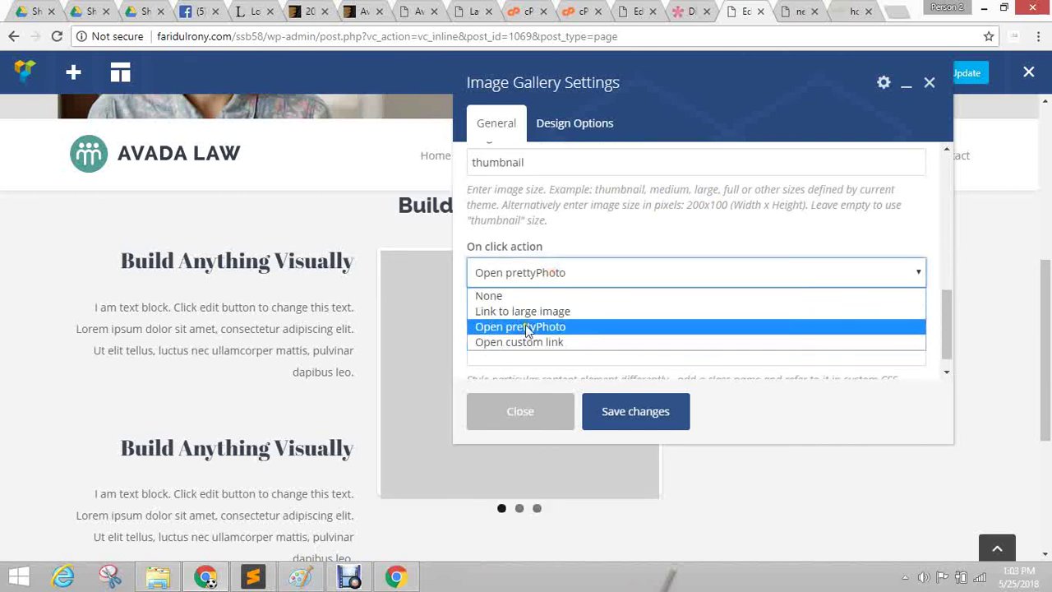
click(521, 298)
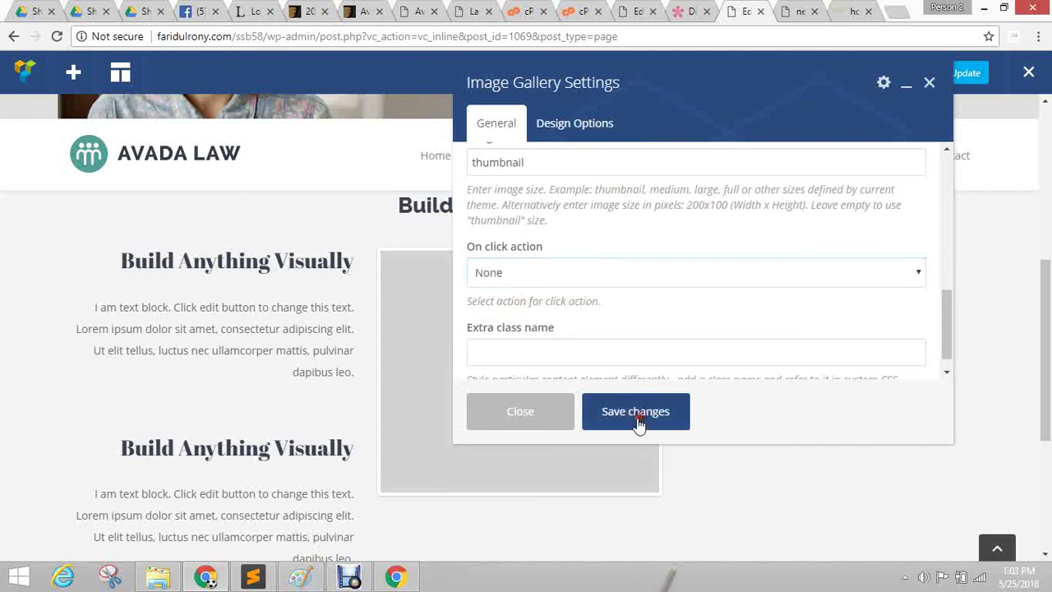
click(623, 411)
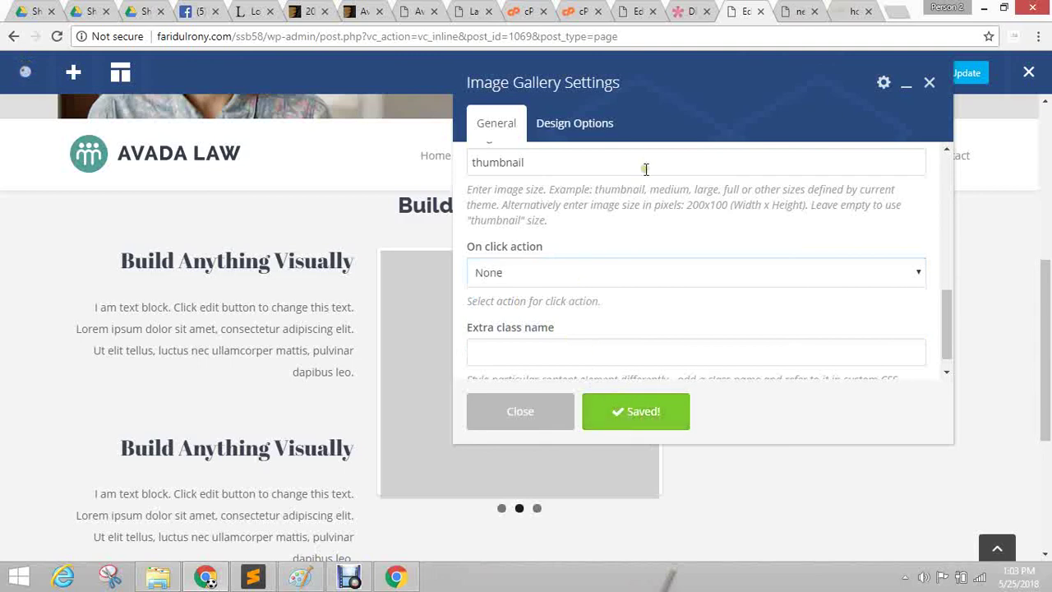
Set the gallery type to Image grid and save the Image Gallery settings.
drag(667, 79, 803, 131)
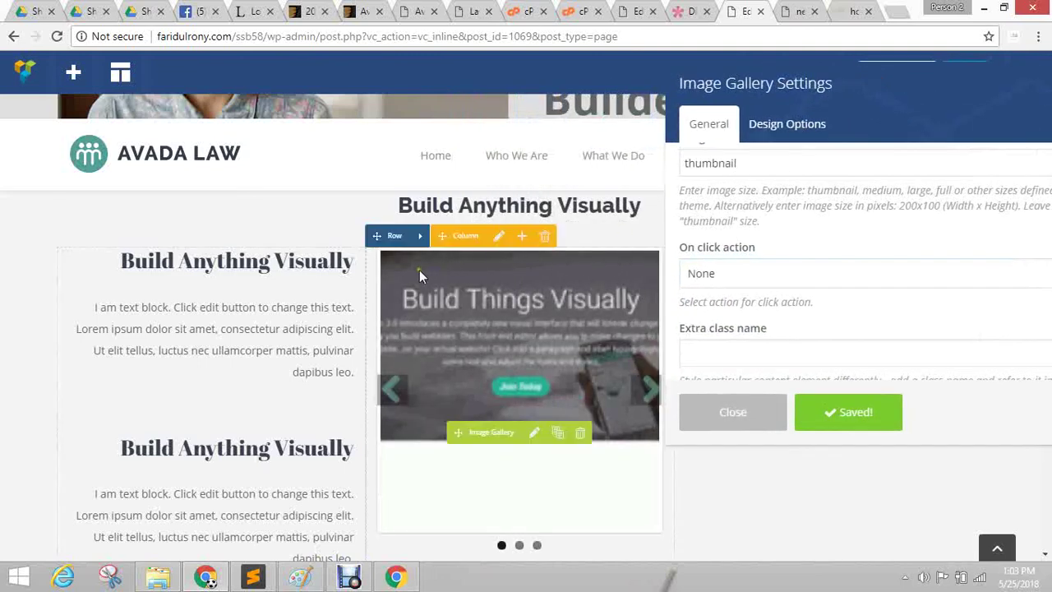
scroll(419, 276, down, 3)
scroll(444, 329, up, 2)
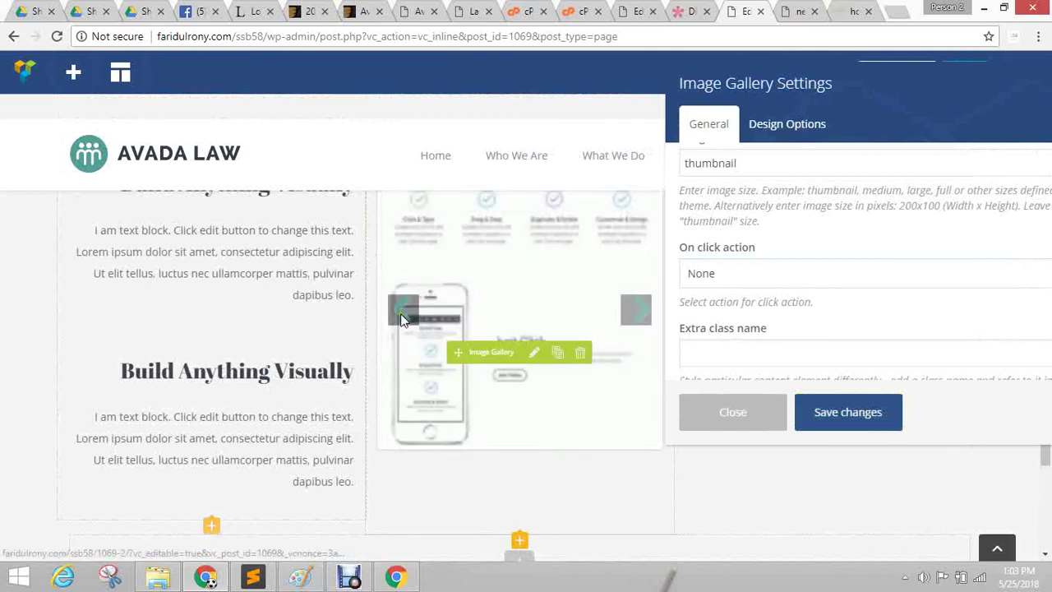
scroll(817, 317, up, 5)
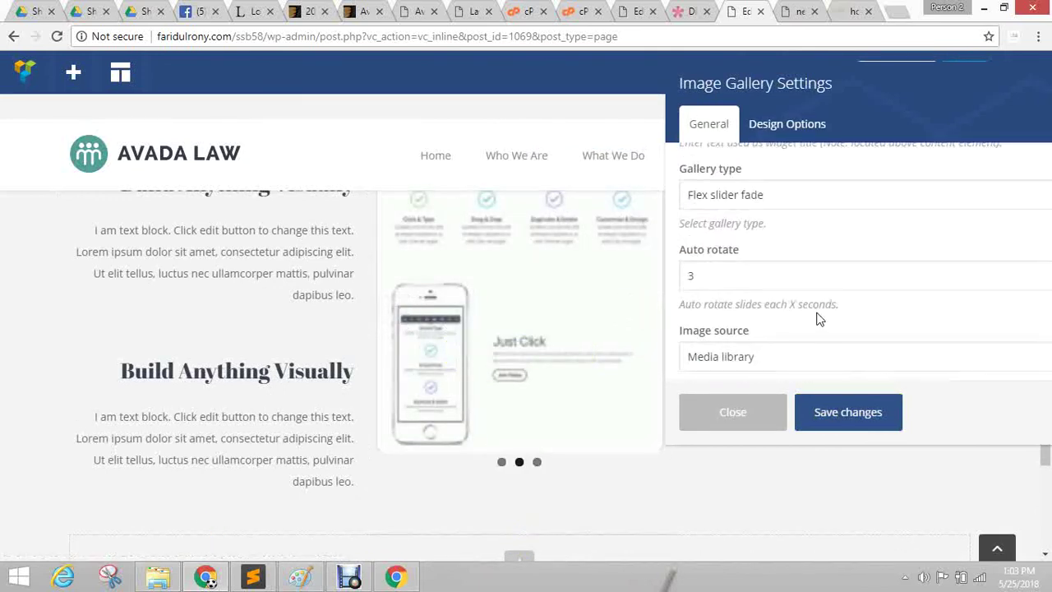
scroll(817, 305, up, 2)
click(762, 272)
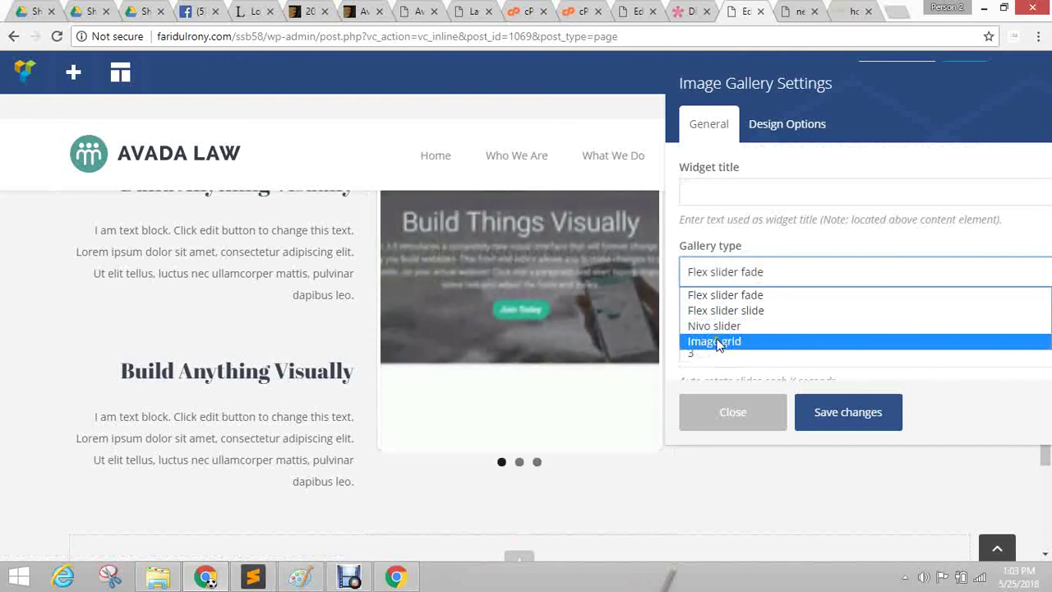
click(720, 343)
click(729, 280)
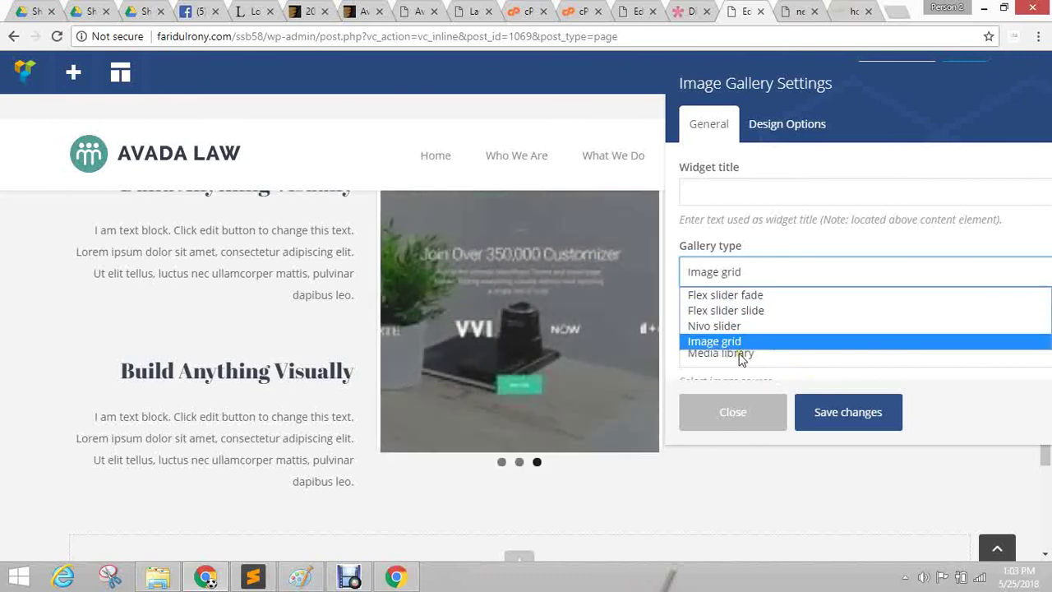
click(735, 344)
click(850, 415)
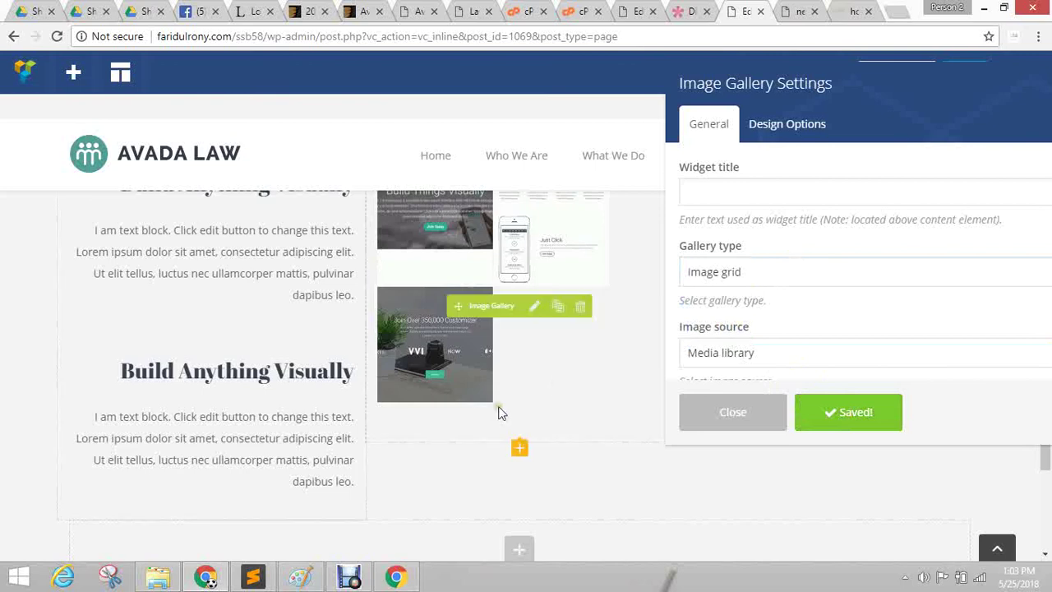
scroll(460, 369, up, 2)
Replace the gallery's thumbnail image size with medium and save.
scroll(944, 260, down, 3)
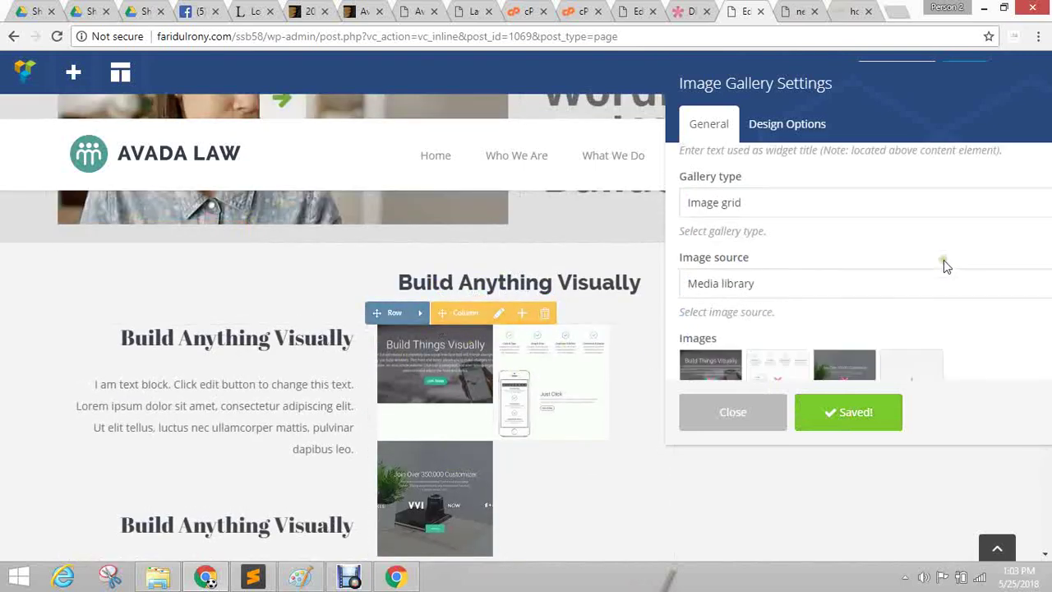
click(748, 312)
double_click(744, 314)
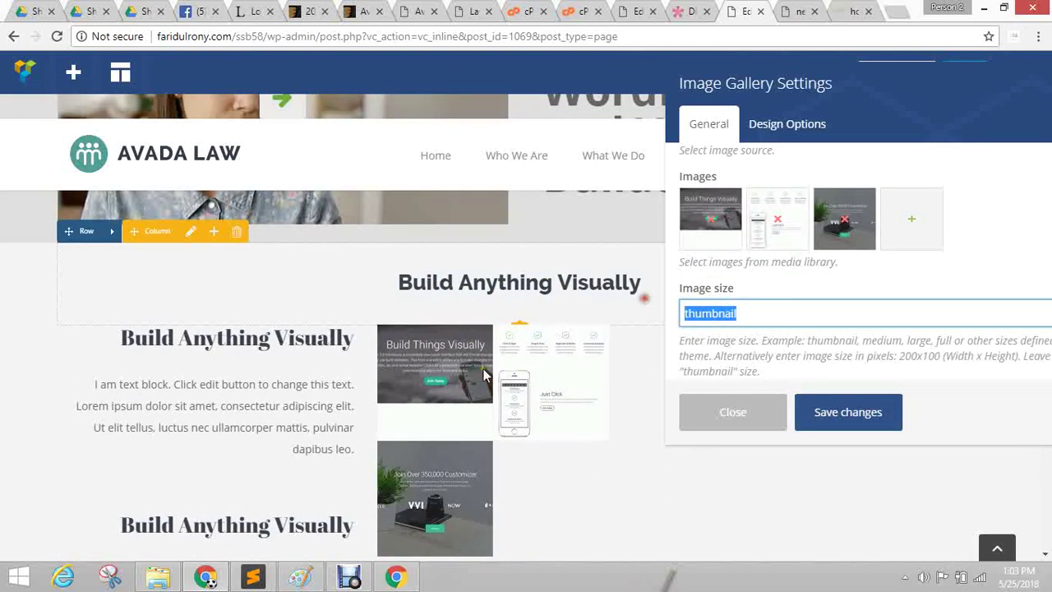
click(836, 343)
double_click(873, 343)
key(ctrl+c)
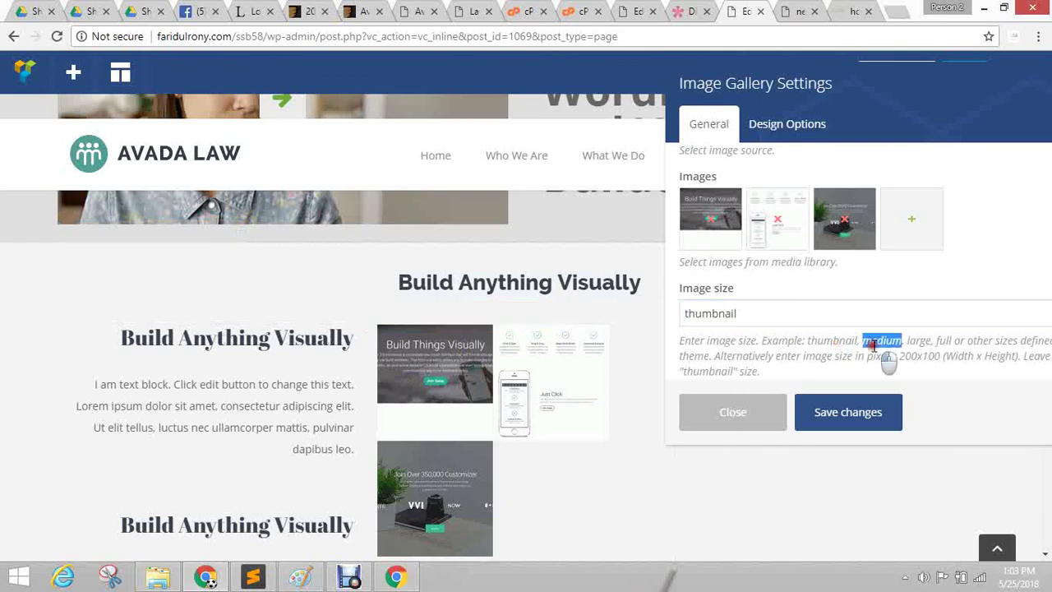
double_click(761, 313)
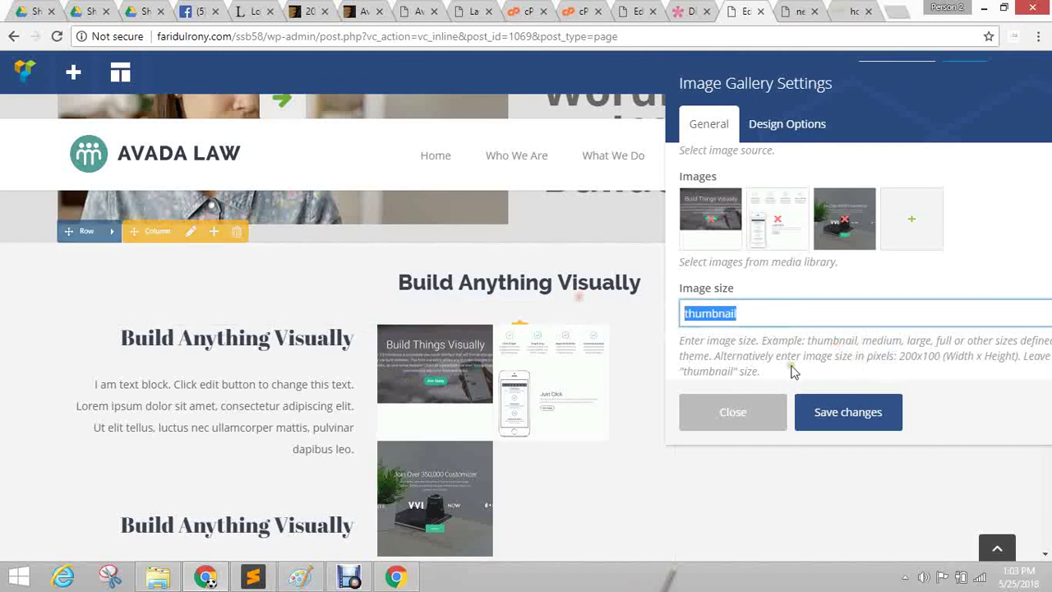
key(ctrl+v)
click(855, 400)
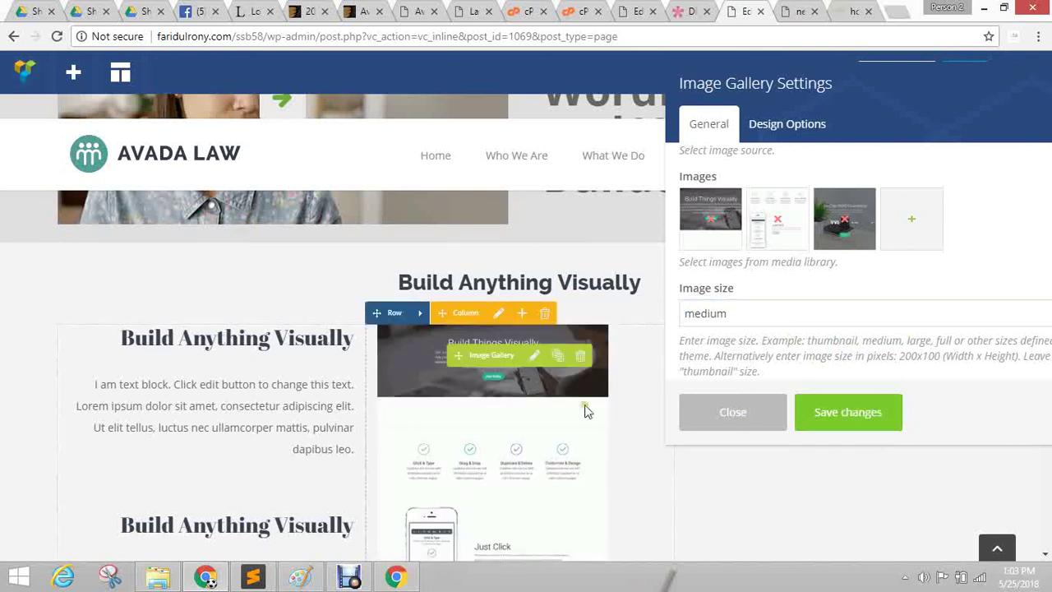
Change the gallery image size from medium to large and save it.
scroll(837, 307, down, 1)
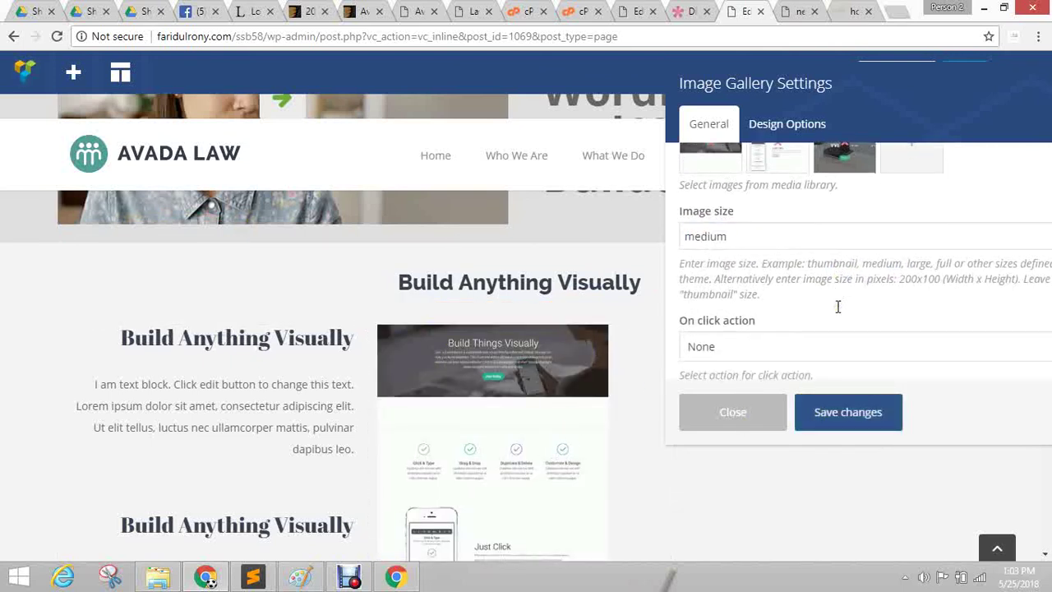
double_click(914, 266)
key(ctrl+c)
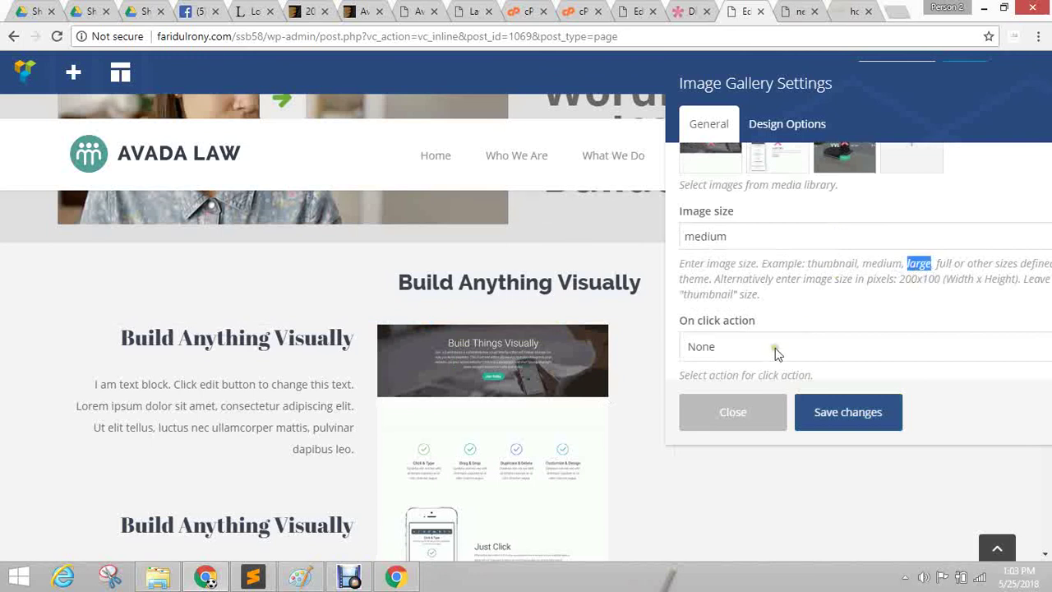
click(760, 236)
key(ctrl+a)
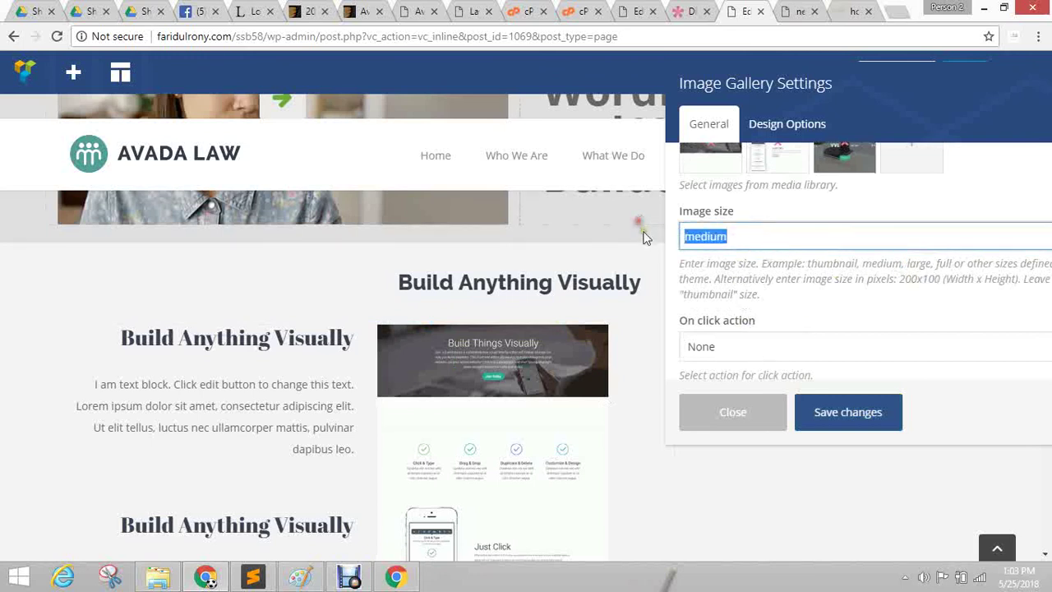
key(ctrl+v)
click(863, 427)
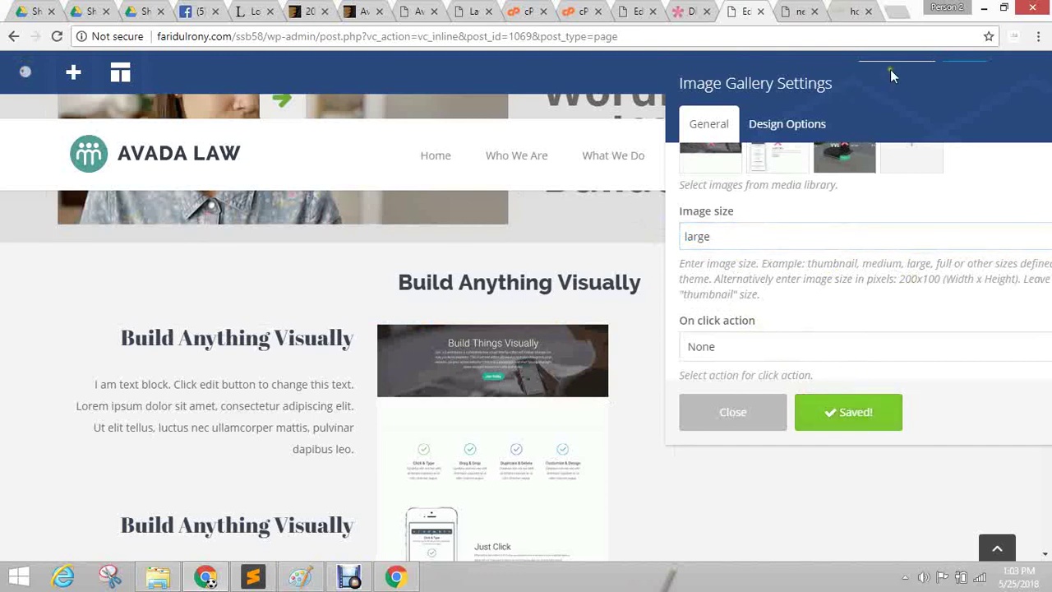
drag(847, 82, 505, 82)
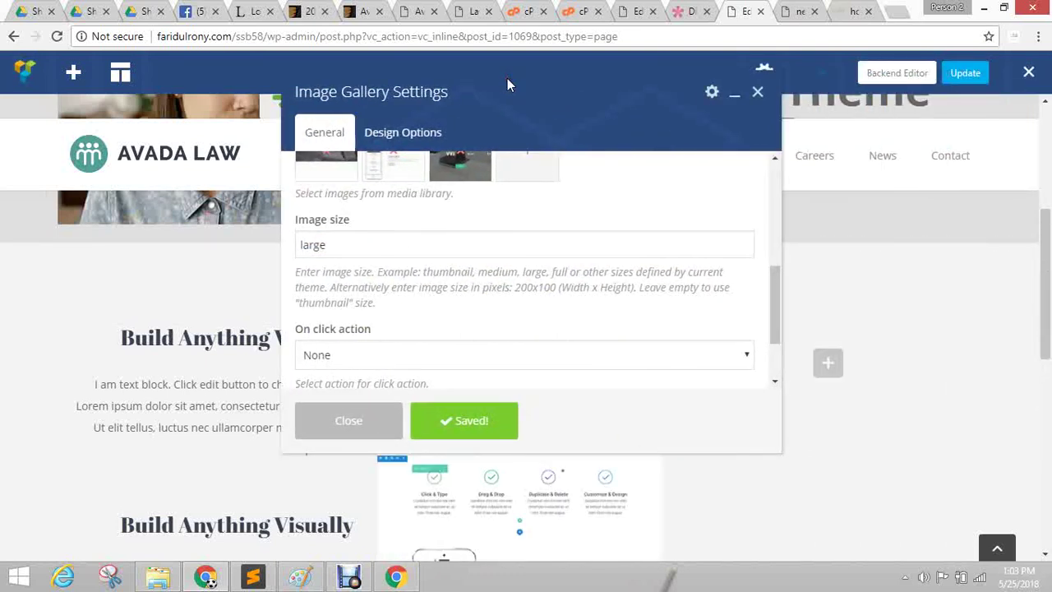
Dock the Image Gallery settings panel on the right and close it.
drag(538, 94, 745, 81)
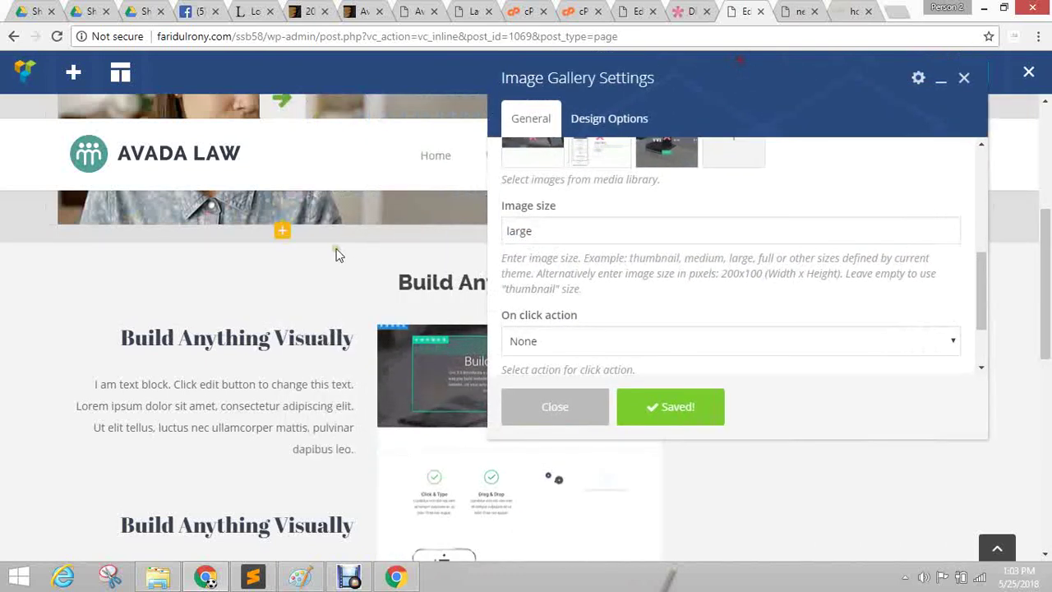
scroll(337, 251, down, 3)
scroll(366, 221, down, 1)
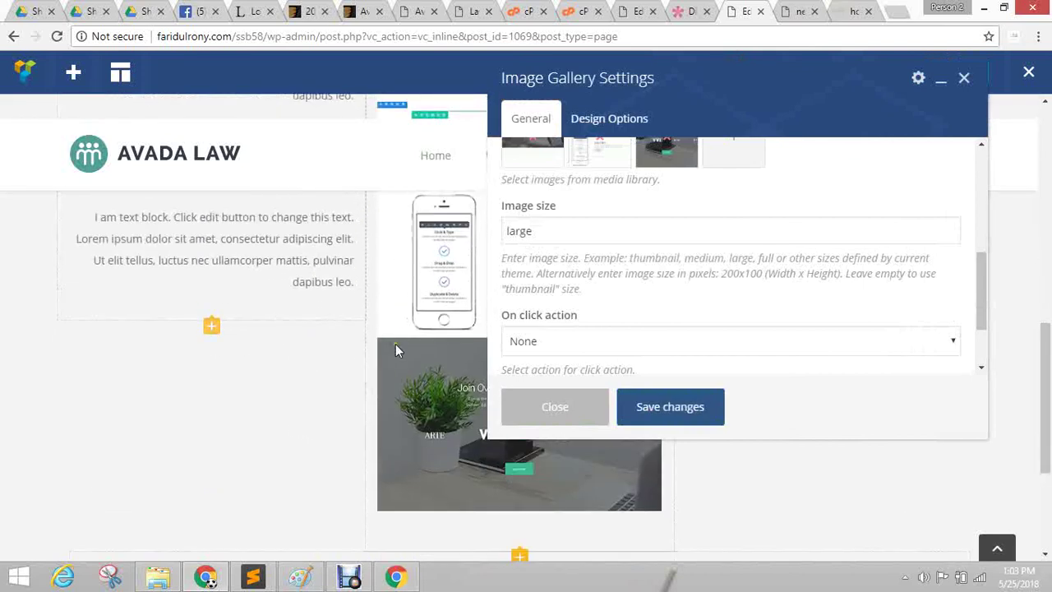
scroll(323, 423, up, 2)
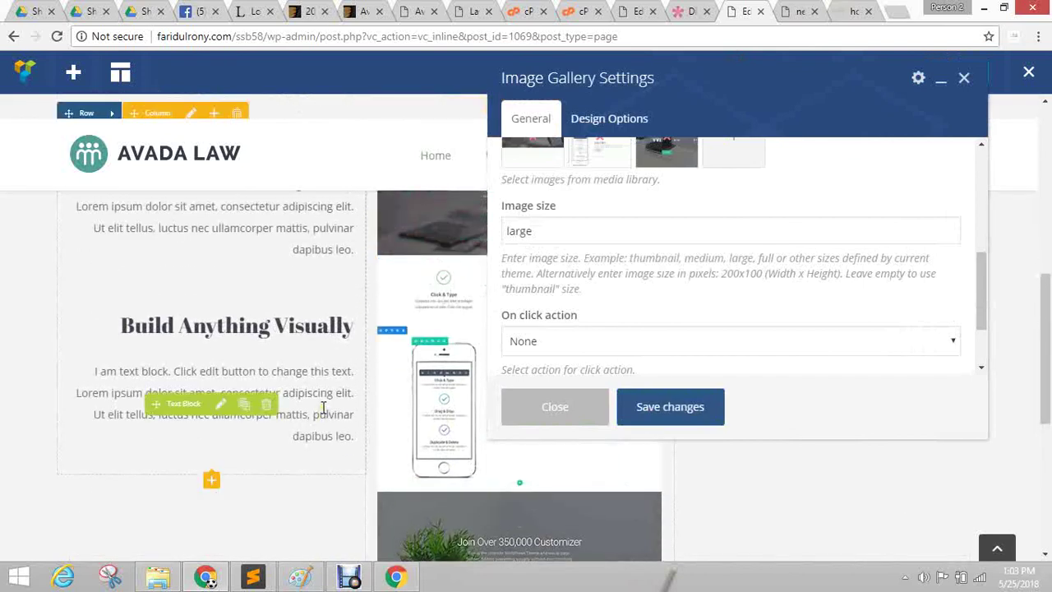
drag(720, 74, 872, 74)
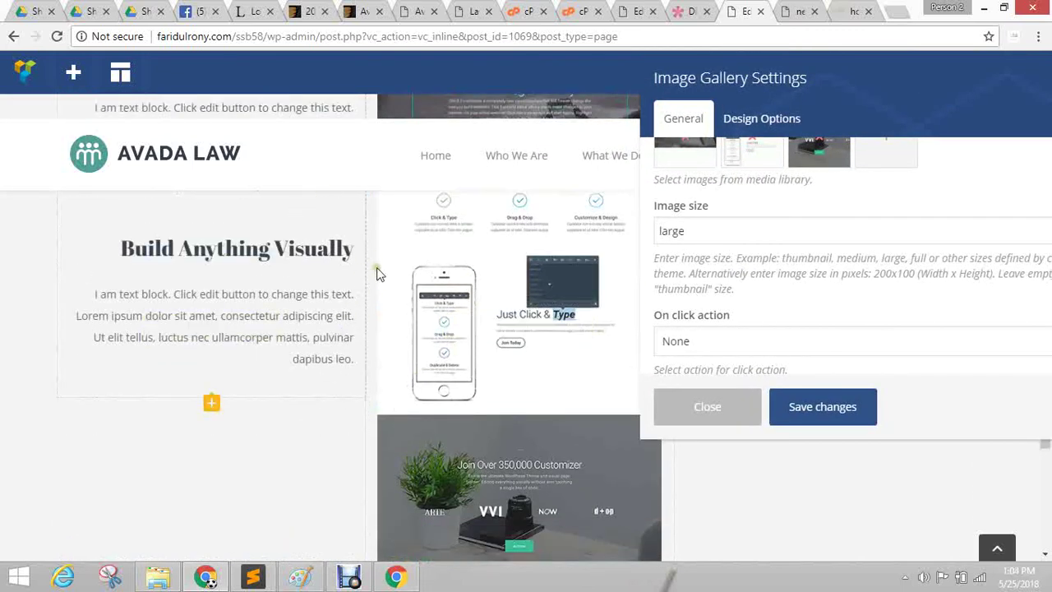
scroll(352, 288, up, 3)
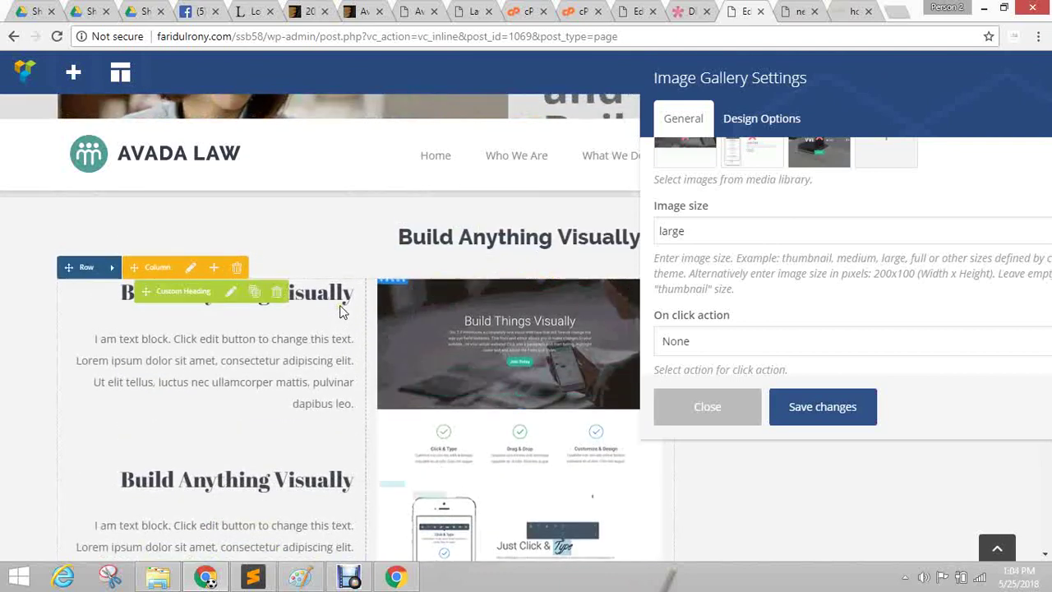
click(706, 408)
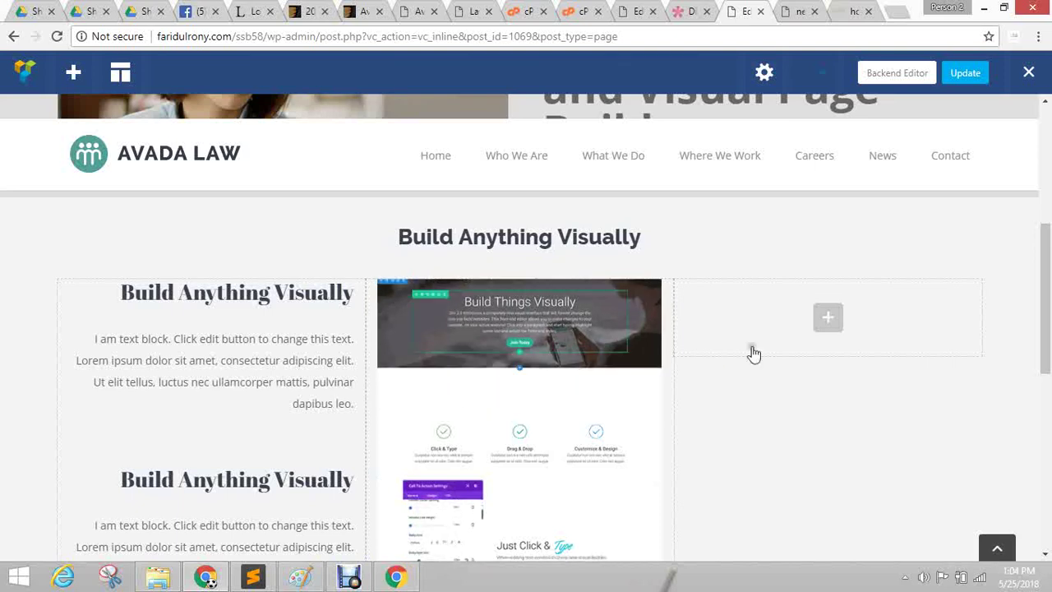
Switch to the WordPress theme file editor showing the SSB58 stylesheet.
click(645, 15)
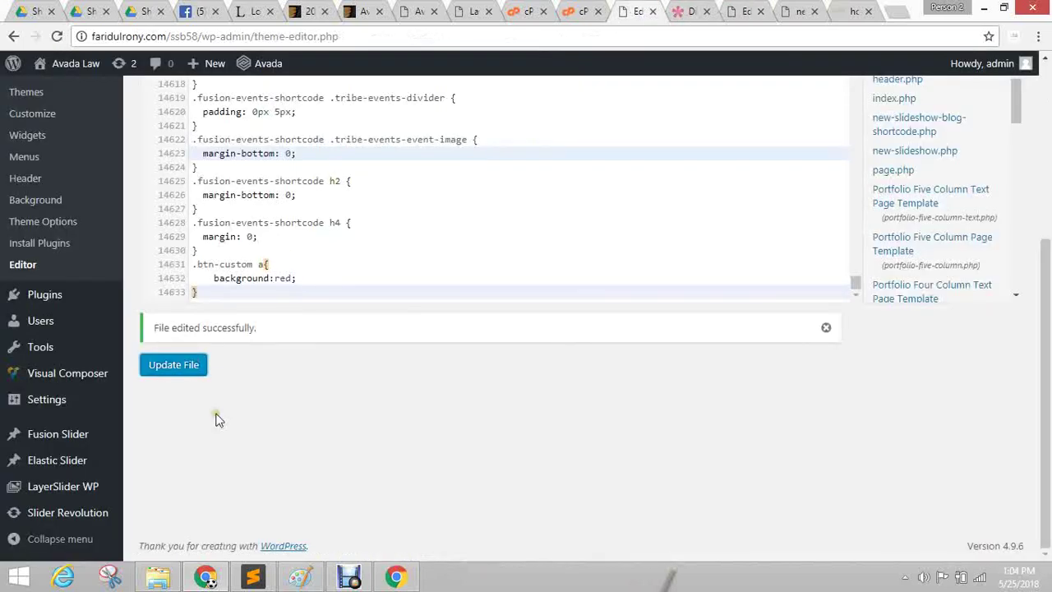
scroll(218, 419, up, 5)
scroll(223, 380, up, 4)
Open Avada Theme Options from the admin sidebar, then go to the Posts list.
mouse_move(51, 124)
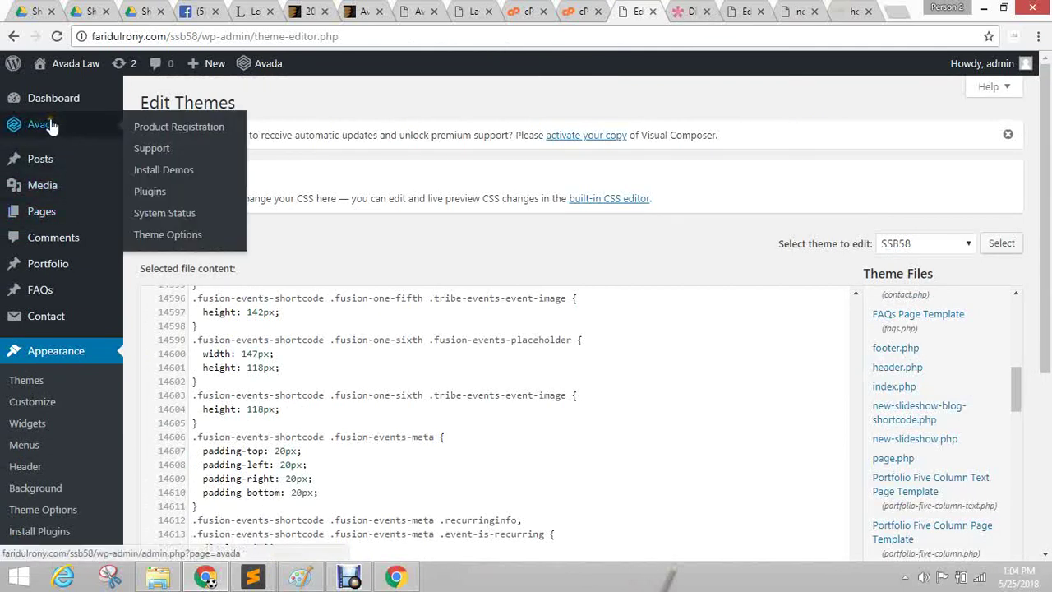
click(163, 236)
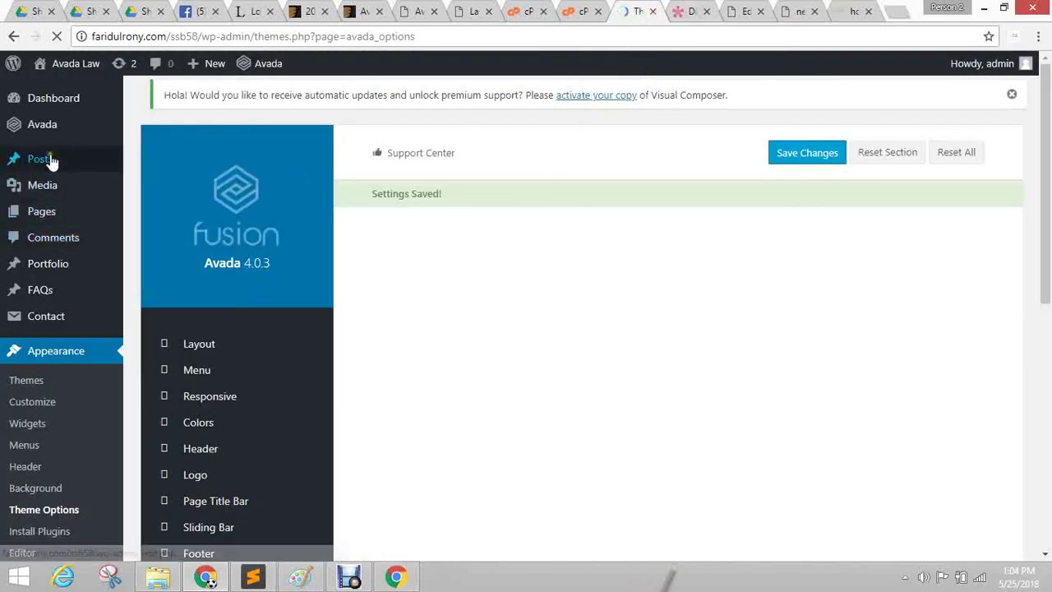
click(43, 172)
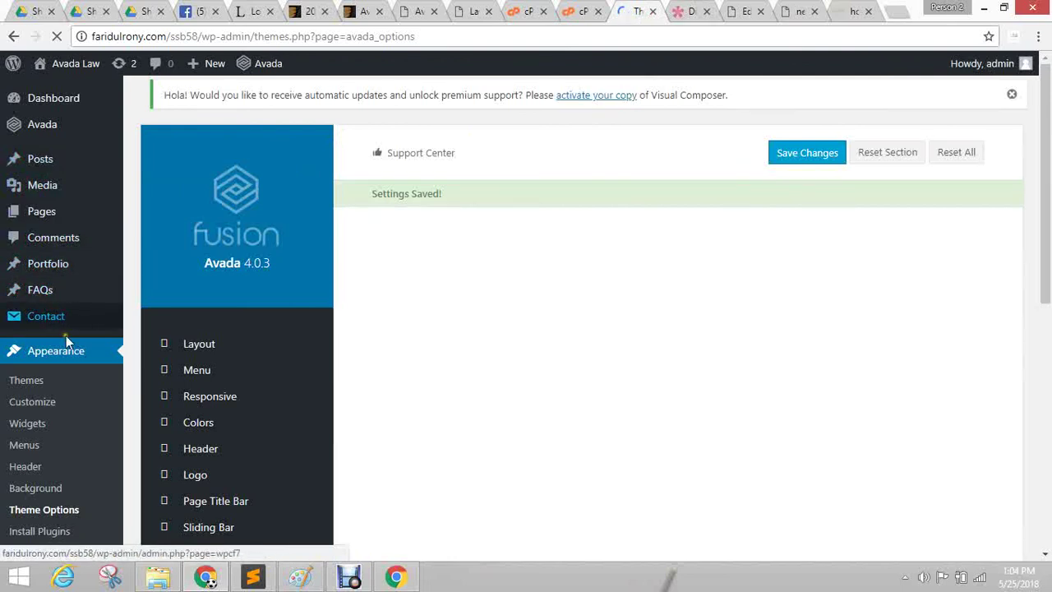
Compare Divi's 'Build Anything Visually' section against the Avada theme options, then return to the Avada Law editor.
click(689, 11)
scroll(313, 226, up, 4)
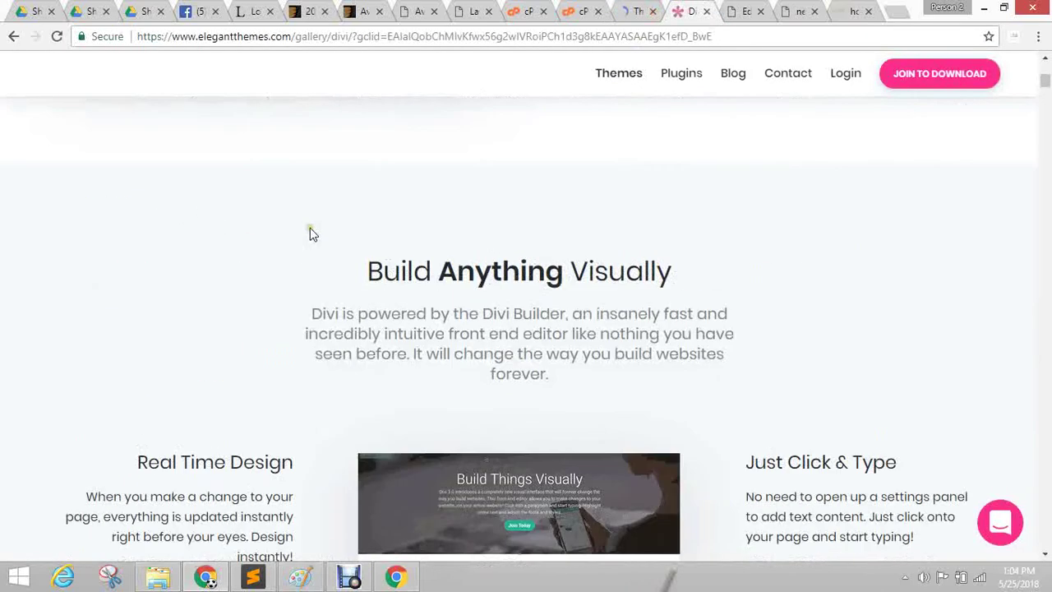
scroll(310, 232, up, 5)
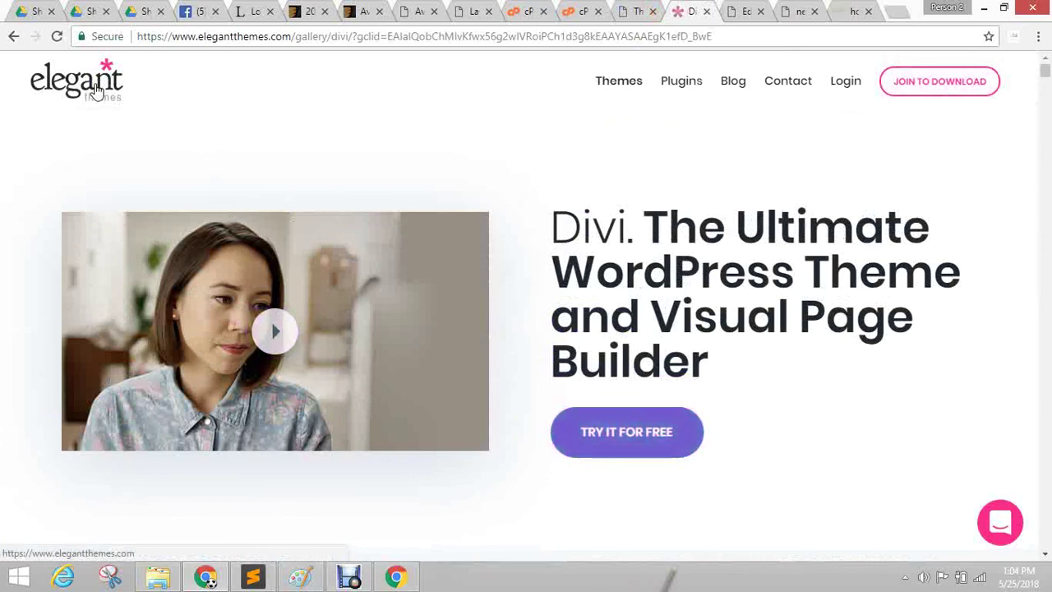
click(625, 11)
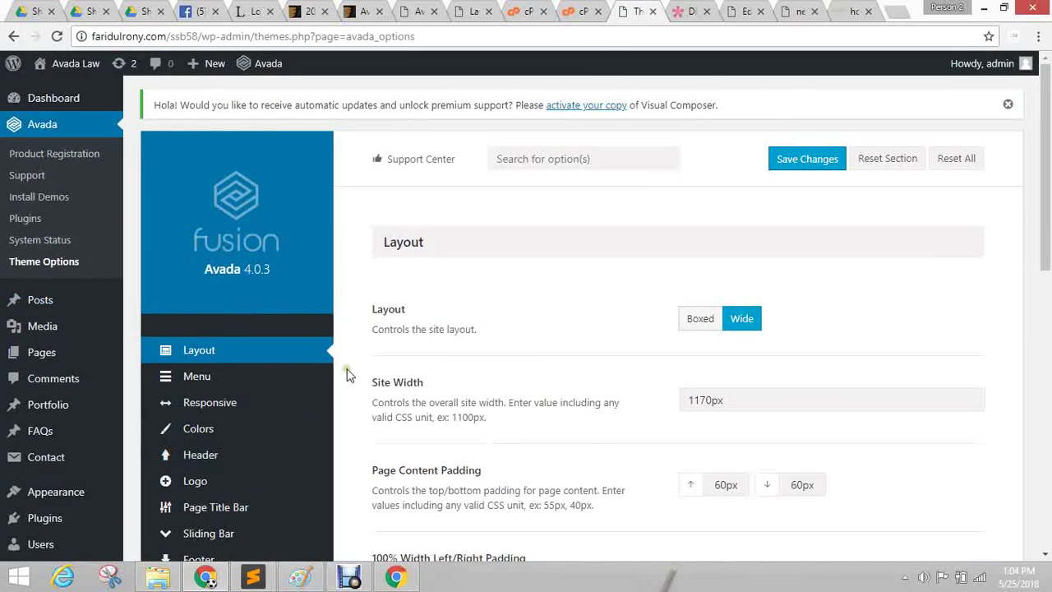
click(695, 11)
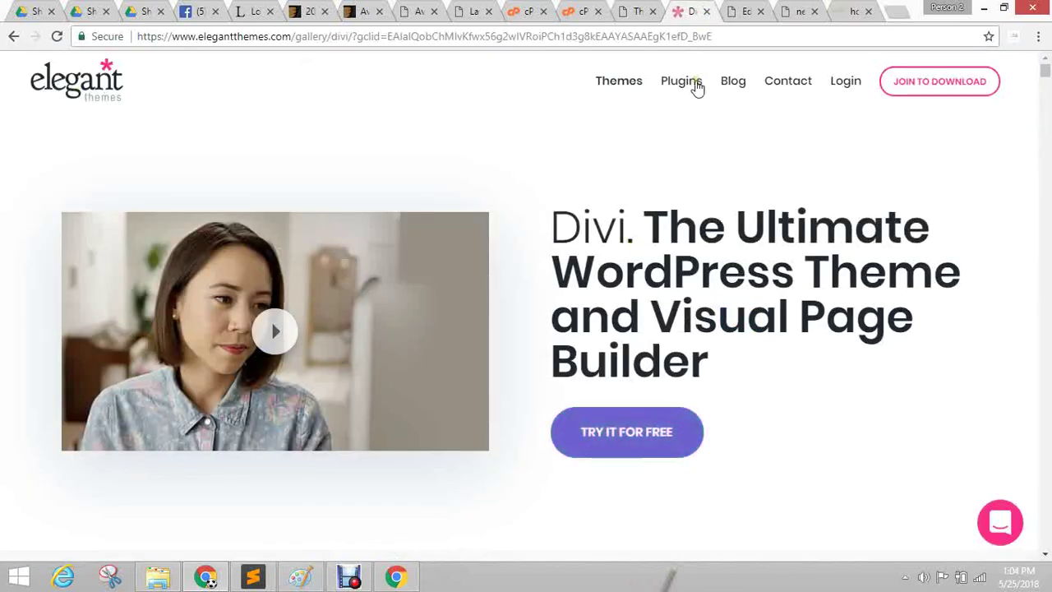
click(626, 10)
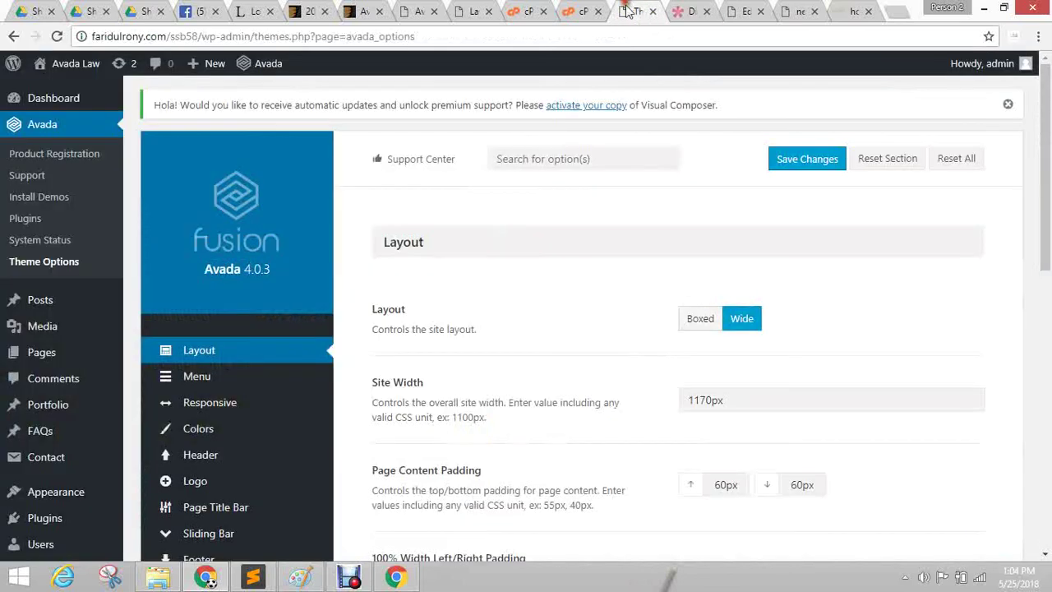
click(703, 10)
scroll(526, 296, down, 5)
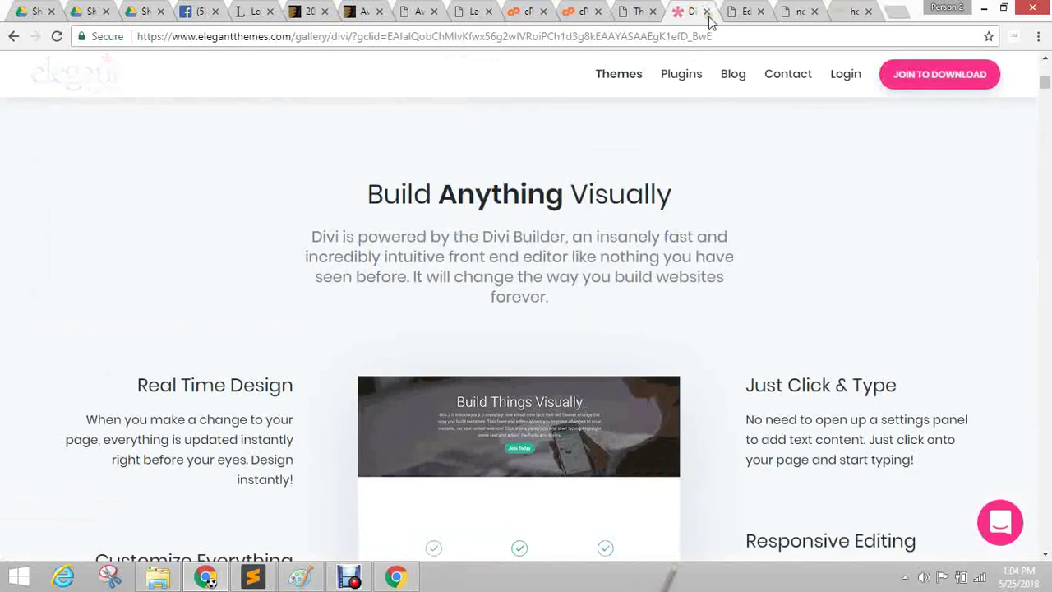
click(637, 11)
click(739, 10)
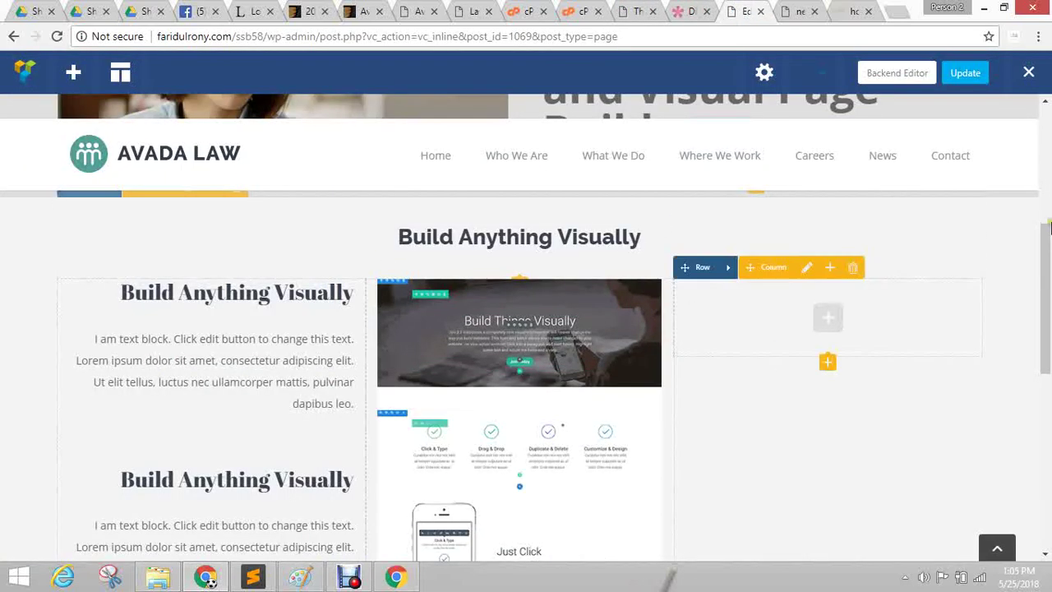
scroll(907, 436, down, 7)
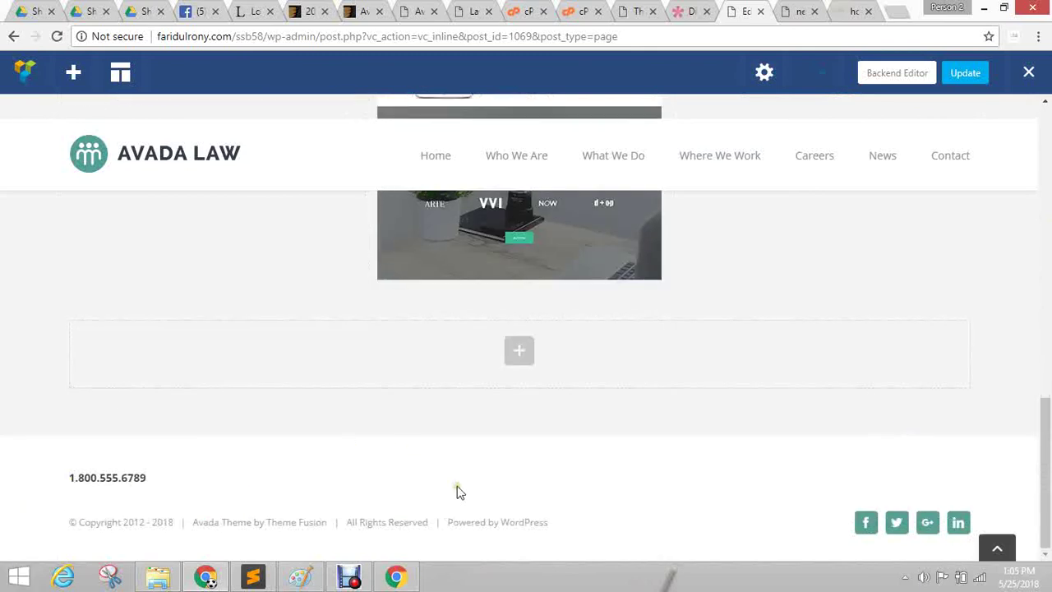
scroll(844, 287, up, 5)
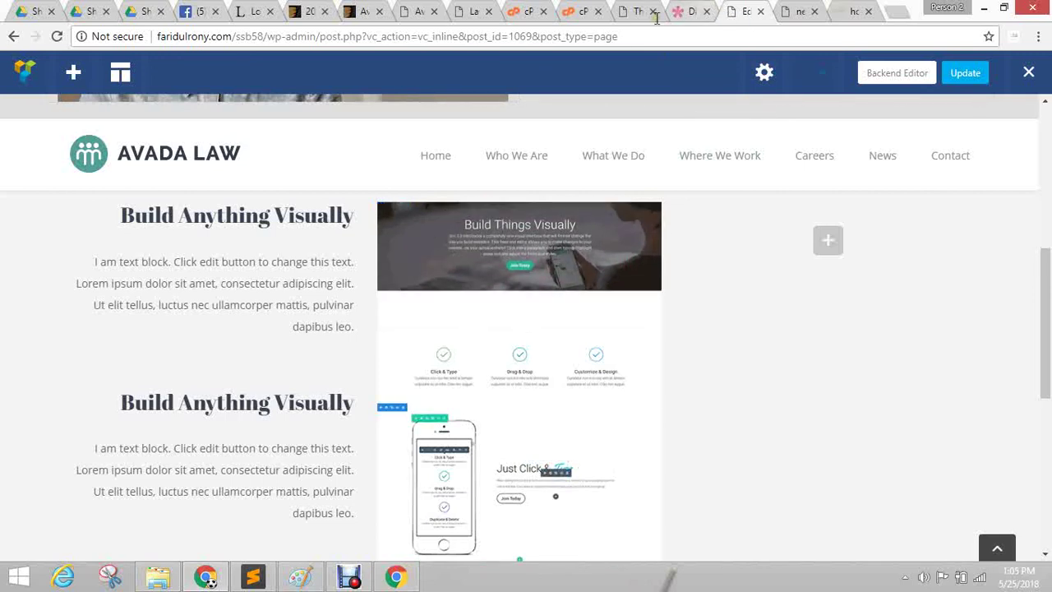
click(686, 11)
Switch to Avada Theme Options and browse the Menu settings section.
click(641, 11)
scroll(427, 326, down, 3)
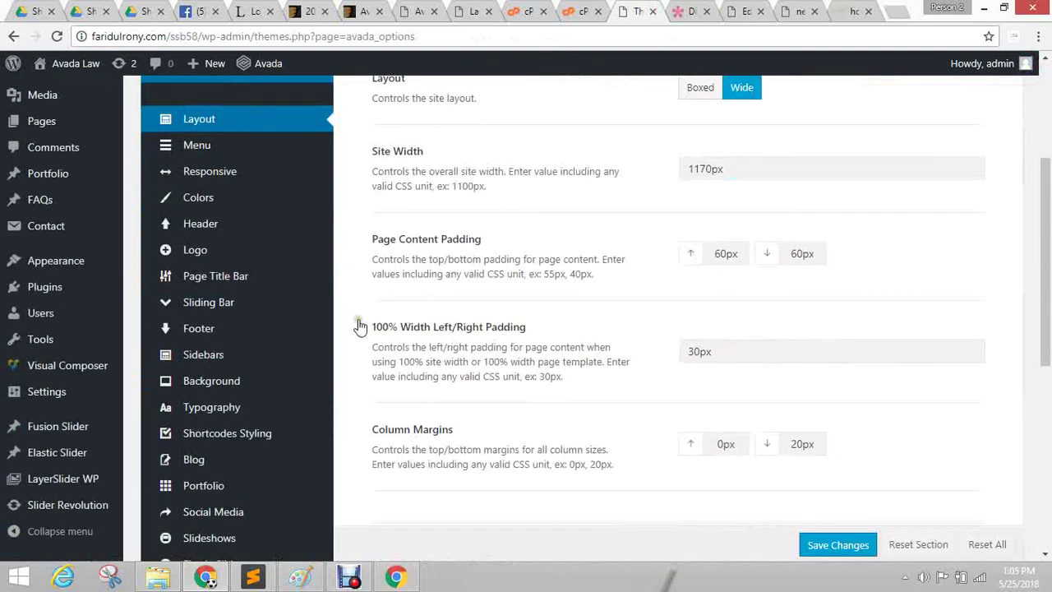
click(215, 149)
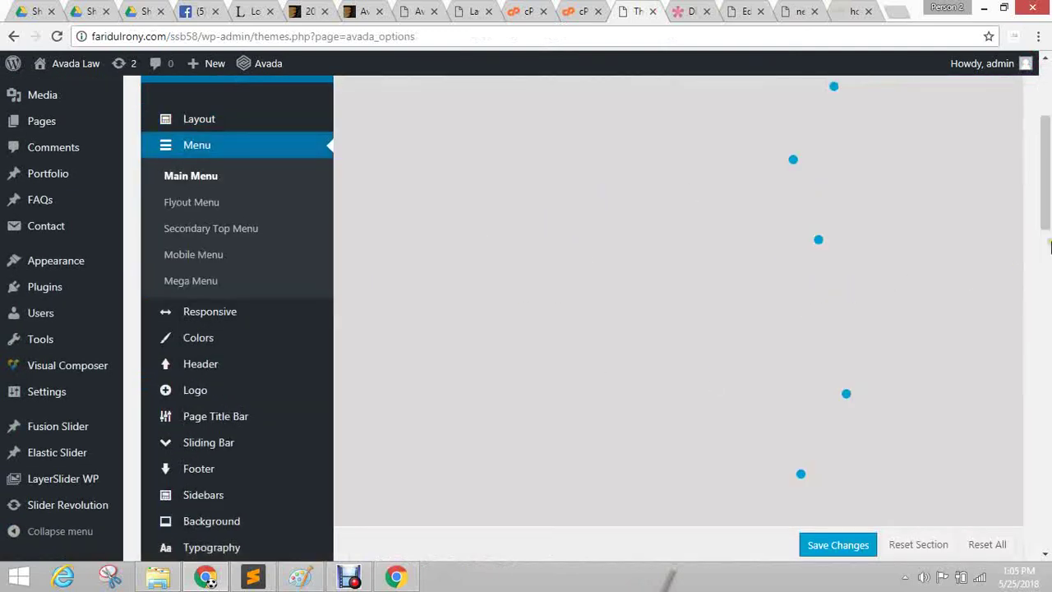
scroll(1019, 262, up, 2)
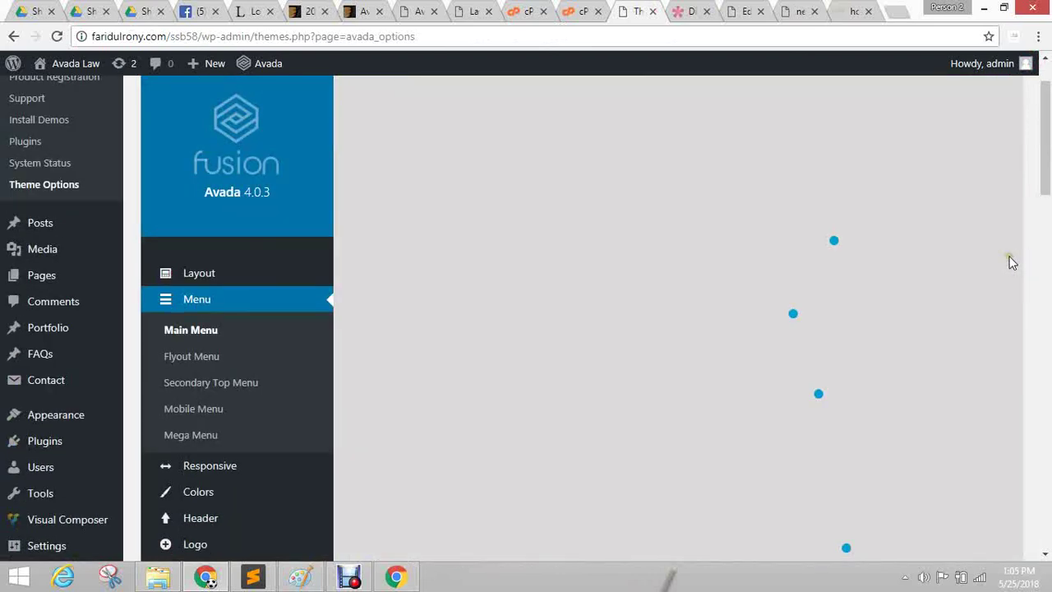
scroll(1011, 263, down, 2)
scroll(970, 268, up, 3)
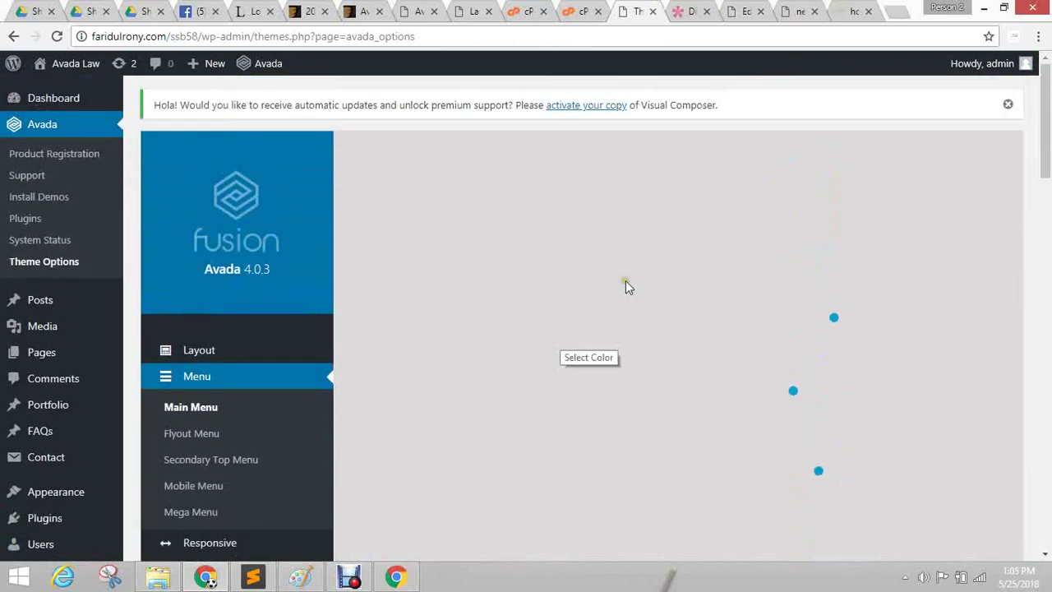
scroll(714, 269, down, 2)
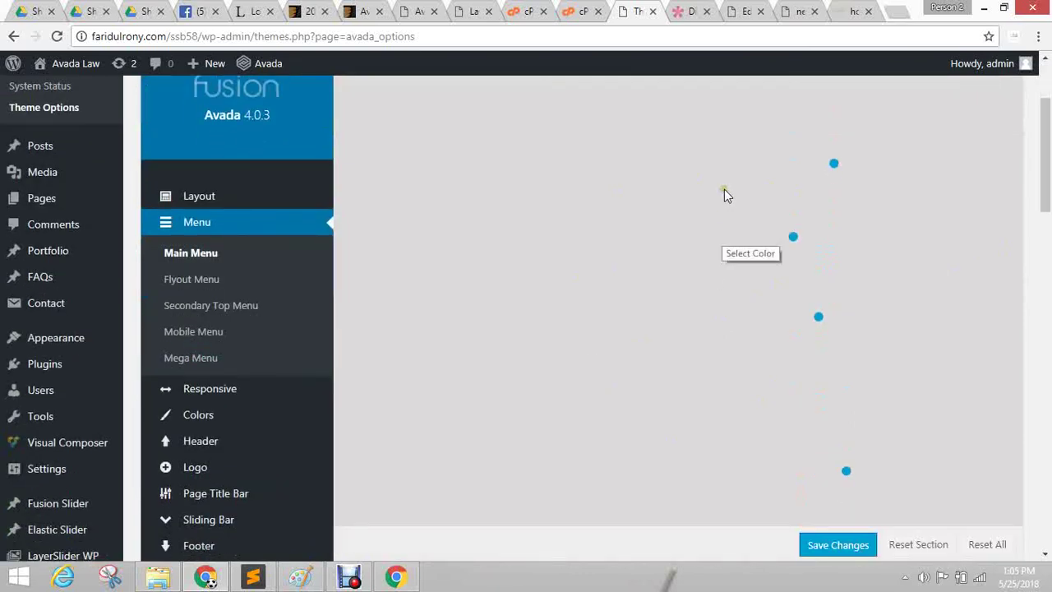
scroll(761, 206, up, 2)
scroll(761, 206, down, 2)
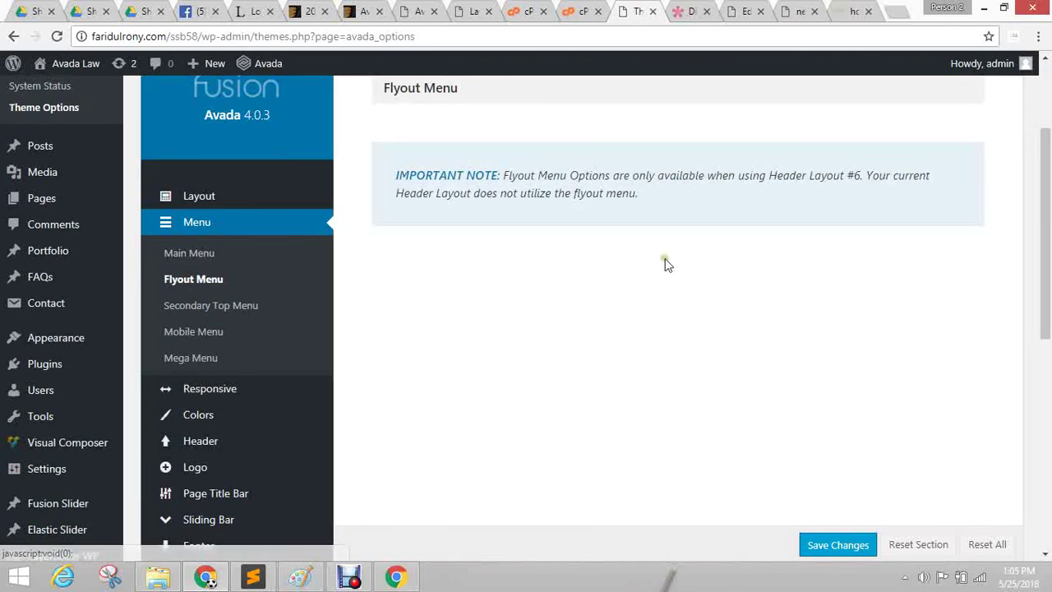
Review the Secondary Top Menu and Mobile Menu settings, then scroll down to the Logo section.
click(207, 312)
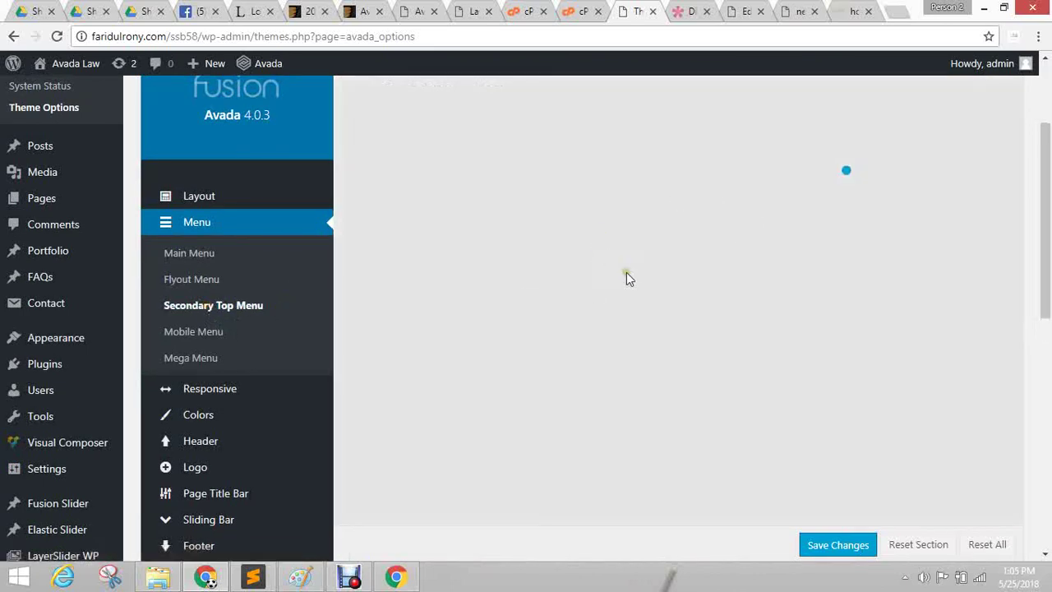
click(198, 335)
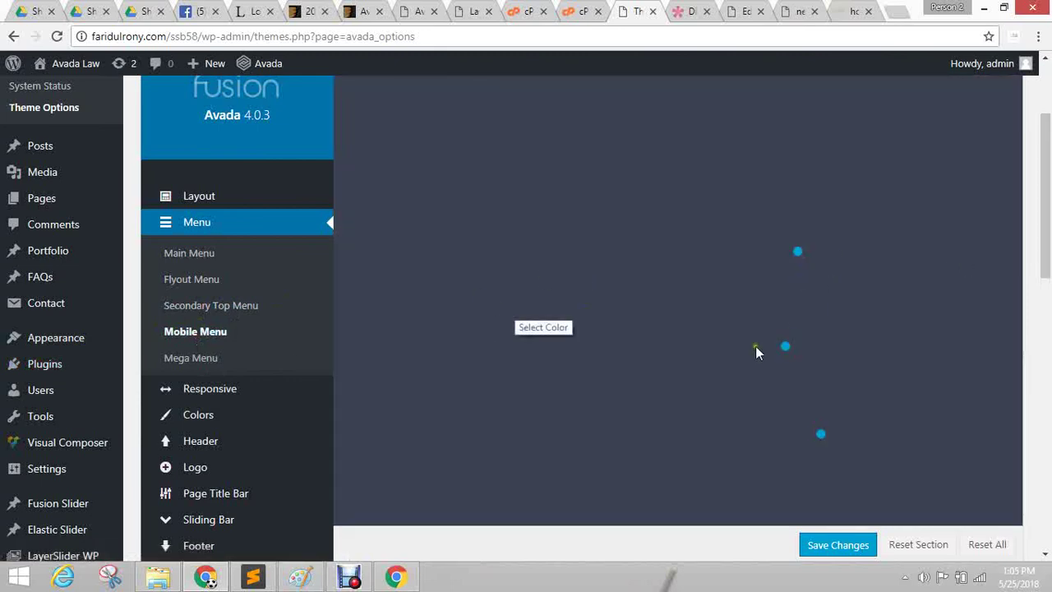
scroll(711, 277, down, 5)
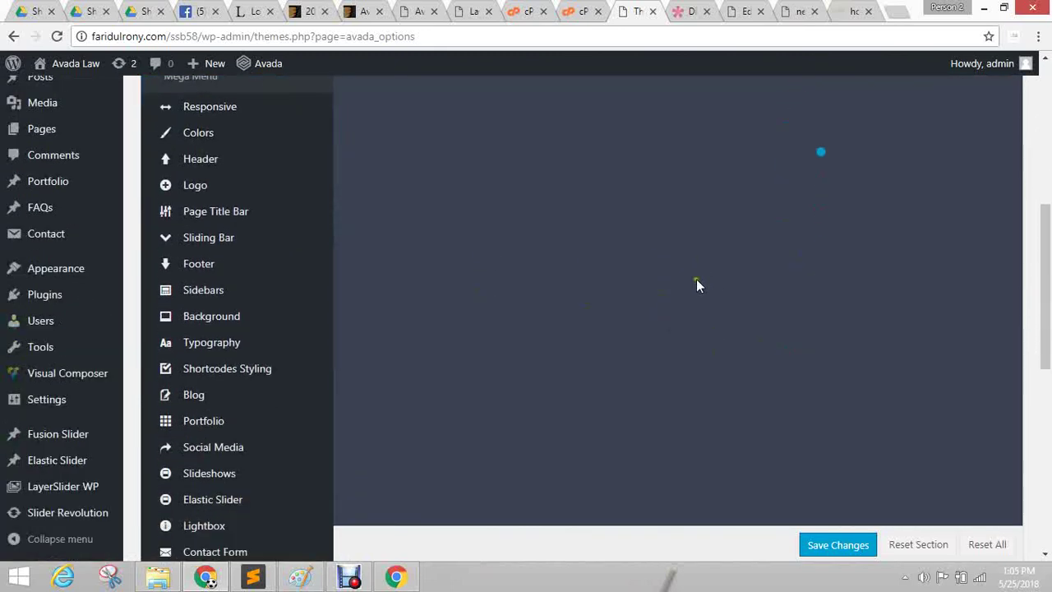
scroll(205, 164, up, 1)
mouse_move(201, 162)
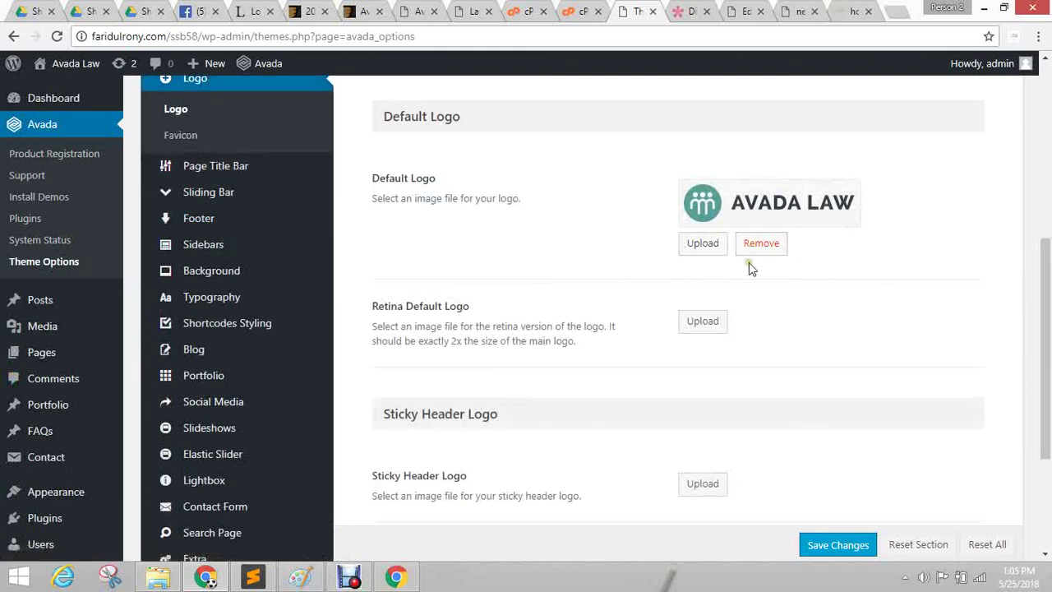
scroll(986, 257, down, 2)
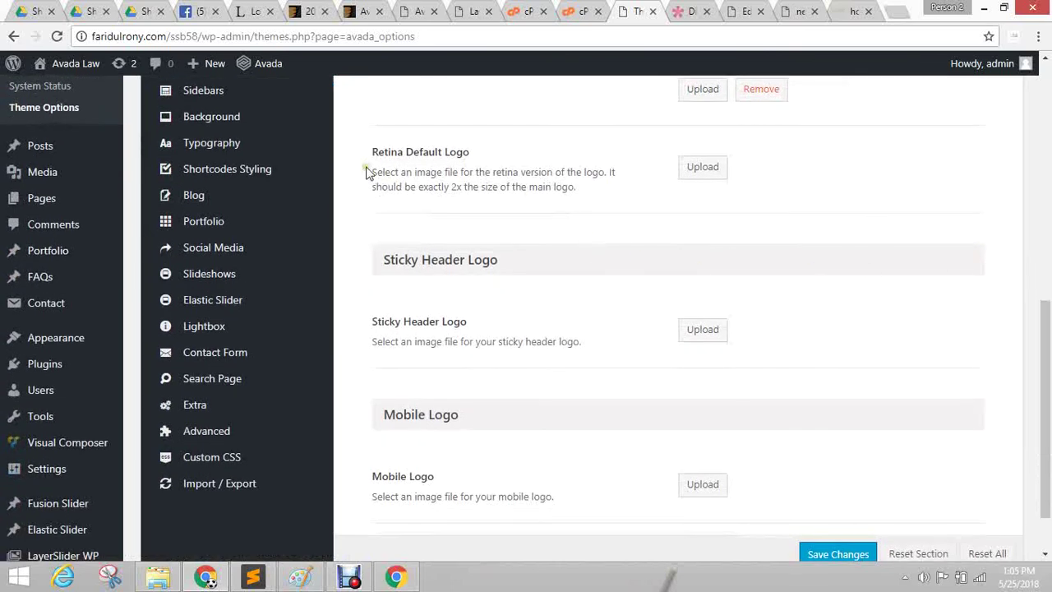
scroll(520, 232, down, 1)
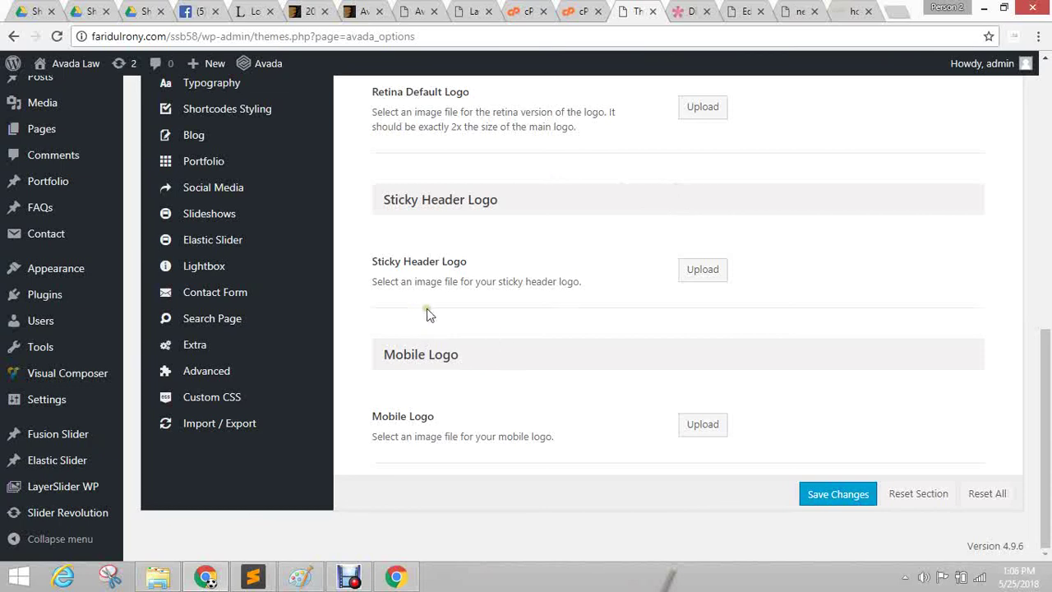
mouse_move(194, 204)
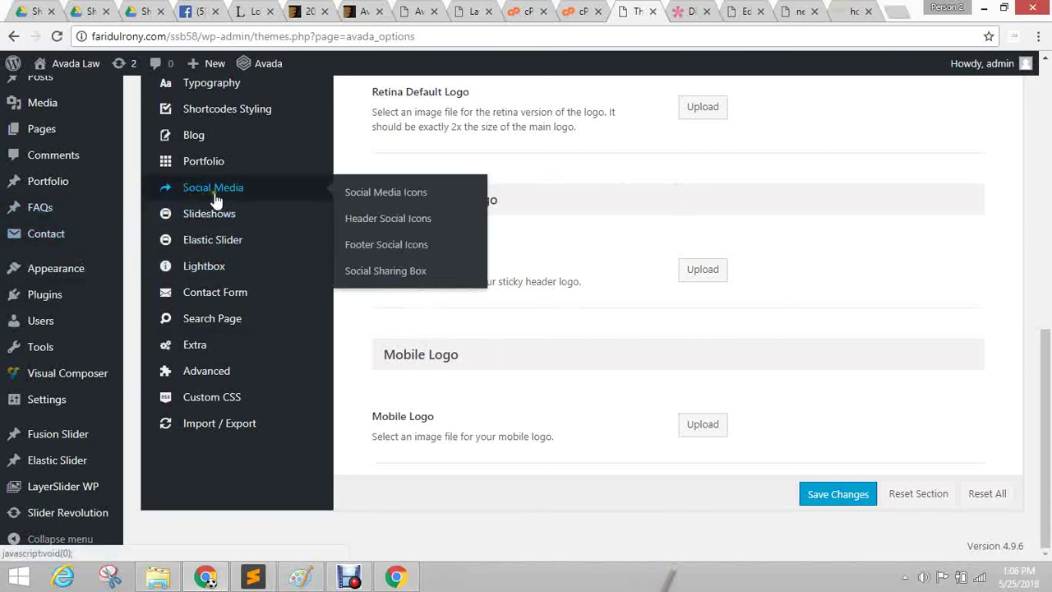
scroll(215, 202, up, 2)
mouse_move(227, 167)
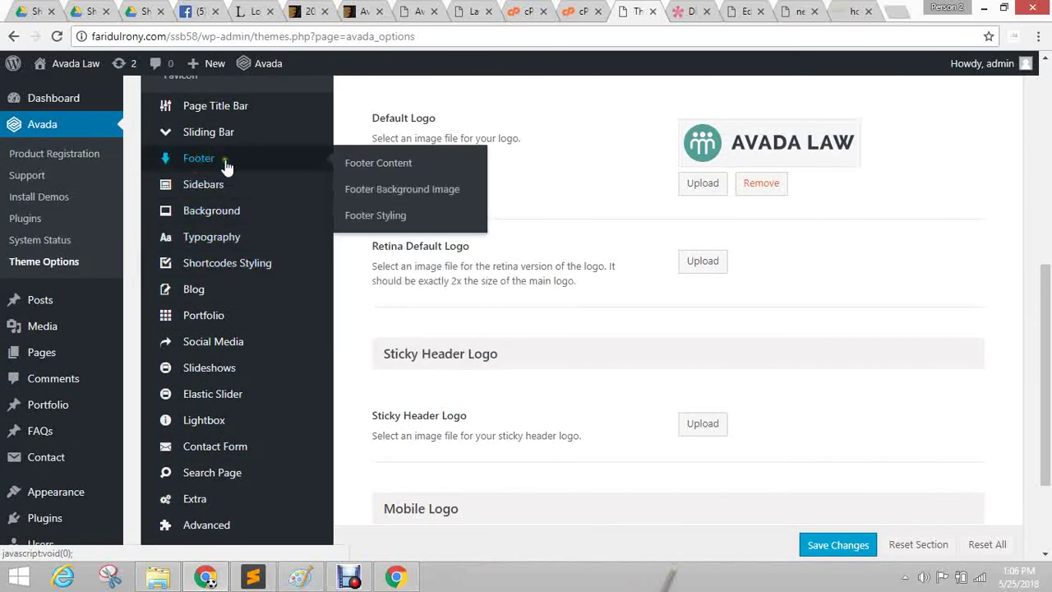
mouse_move(227, 320)
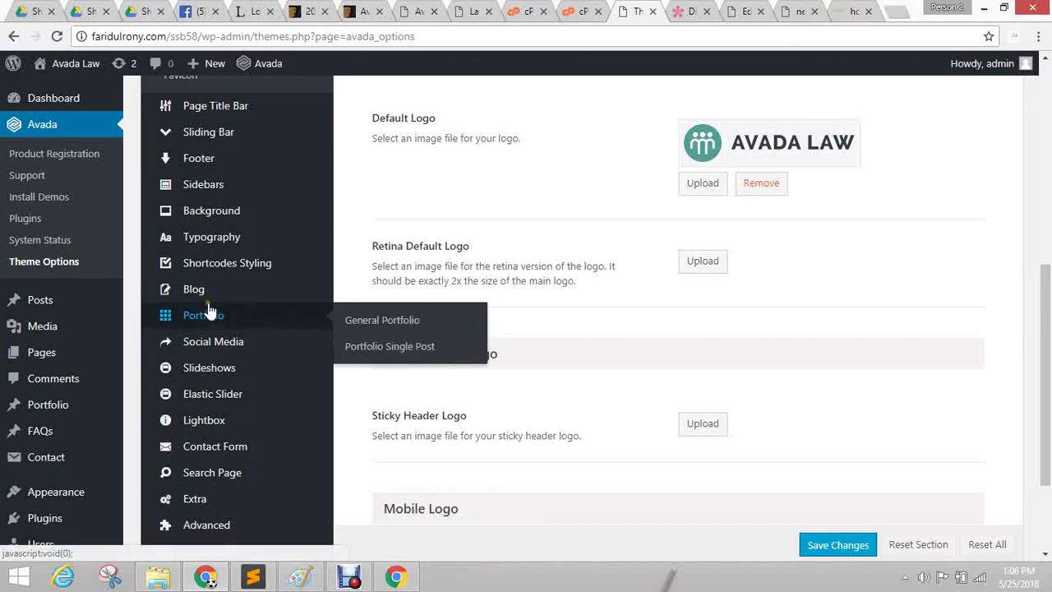
scroll(230, 296, down, 2)
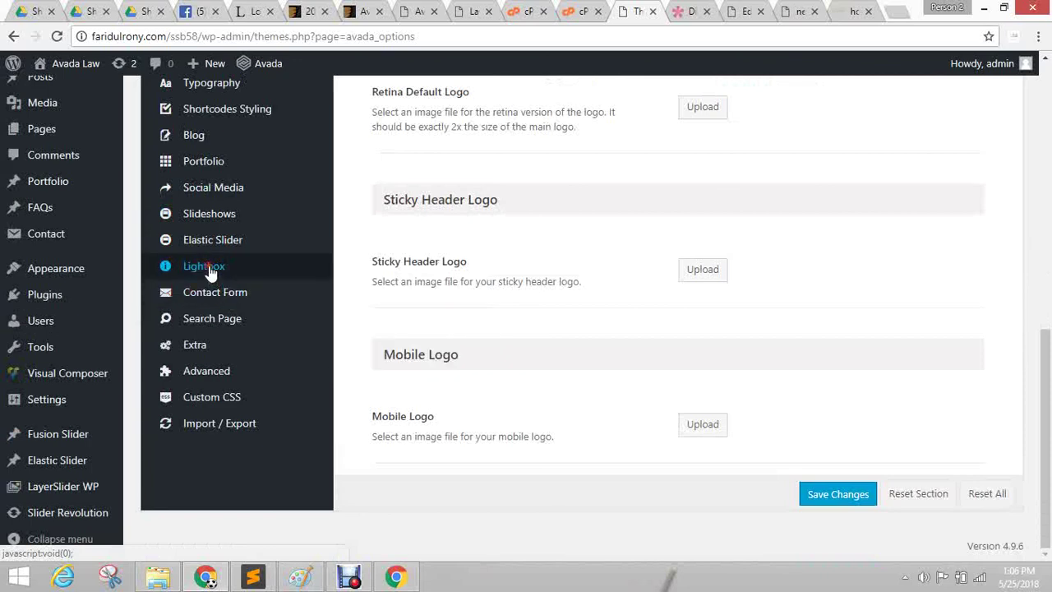
Set the Lightbox Skin to Dark in the Lightbox section.
click(207, 268)
scroll(526, 338, up, 6)
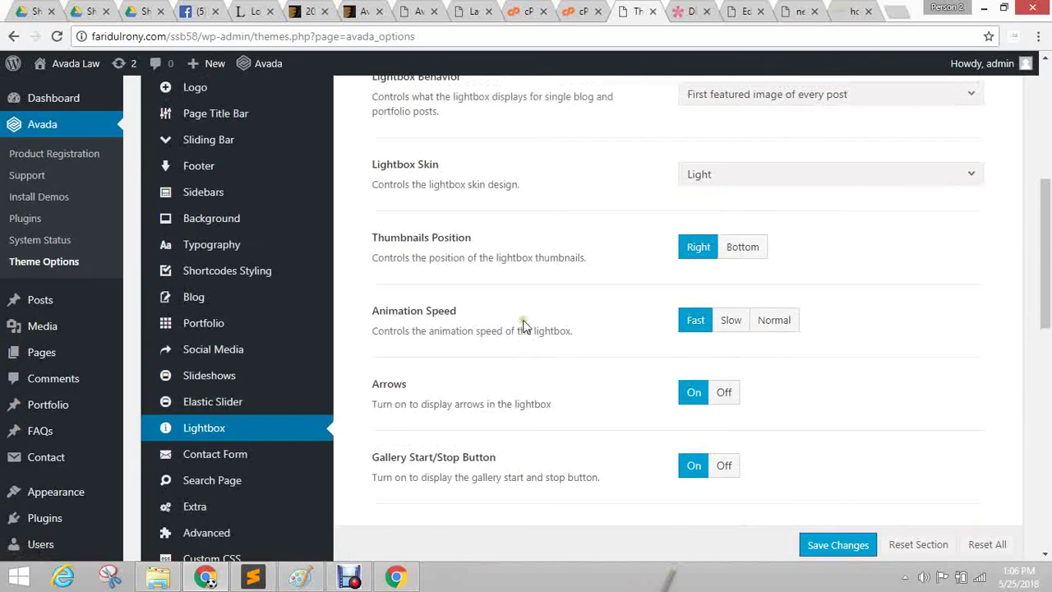
scroll(443, 374, down, 2)
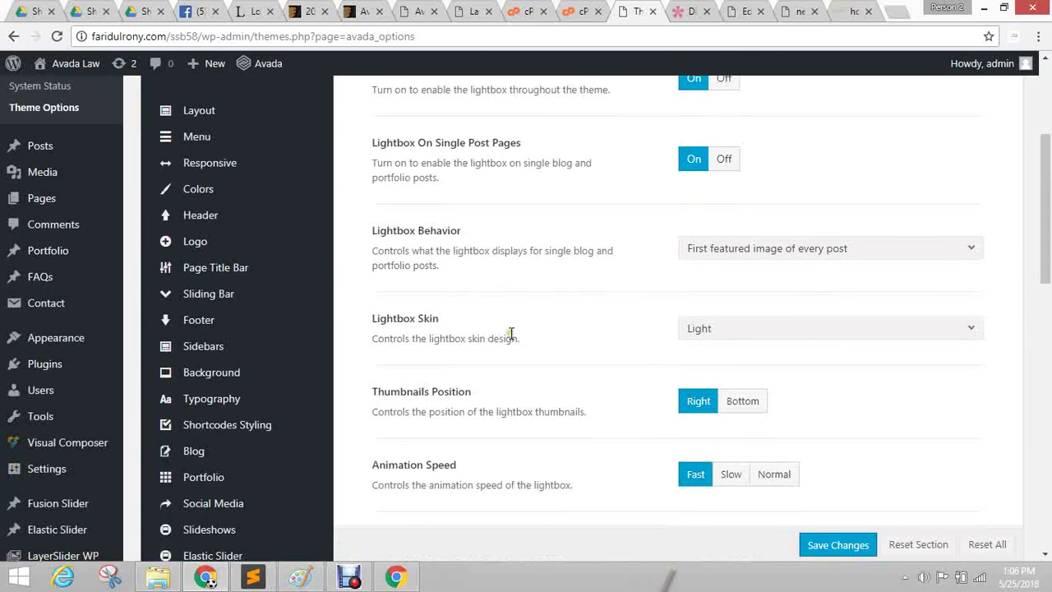
click(746, 336)
click(727, 377)
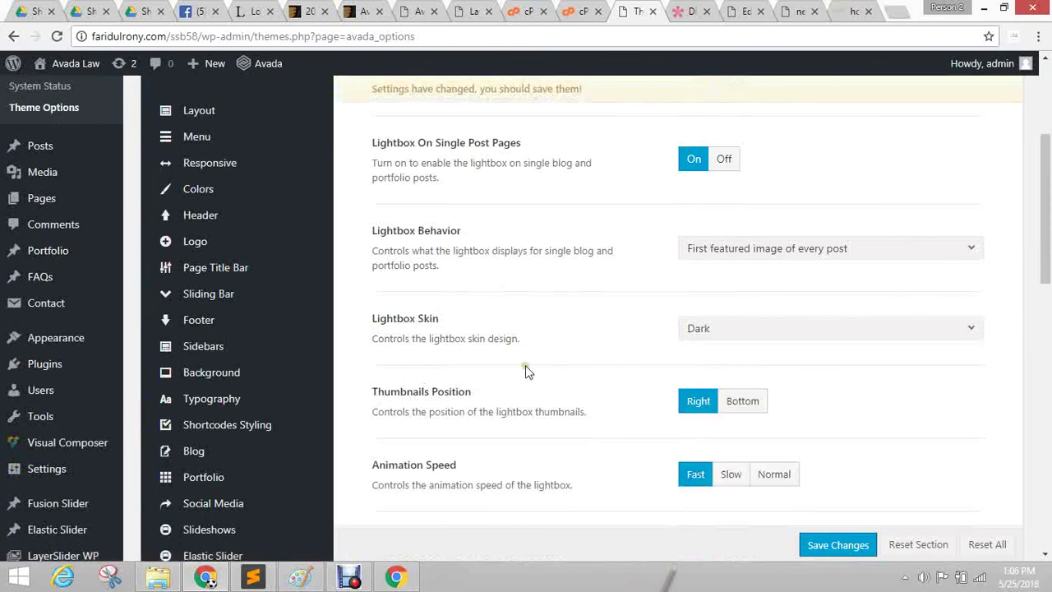
Turn the lightbox off and back on, save the theme options, and return to the page editor.
scroll(551, 381, up, 3)
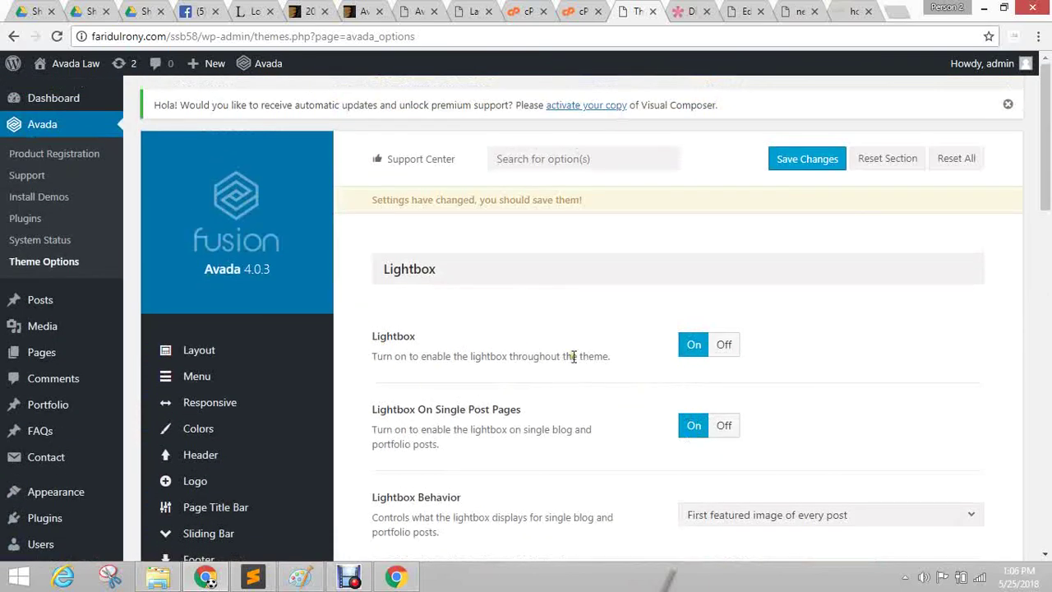
click(726, 345)
scroll(609, 364, down, 1)
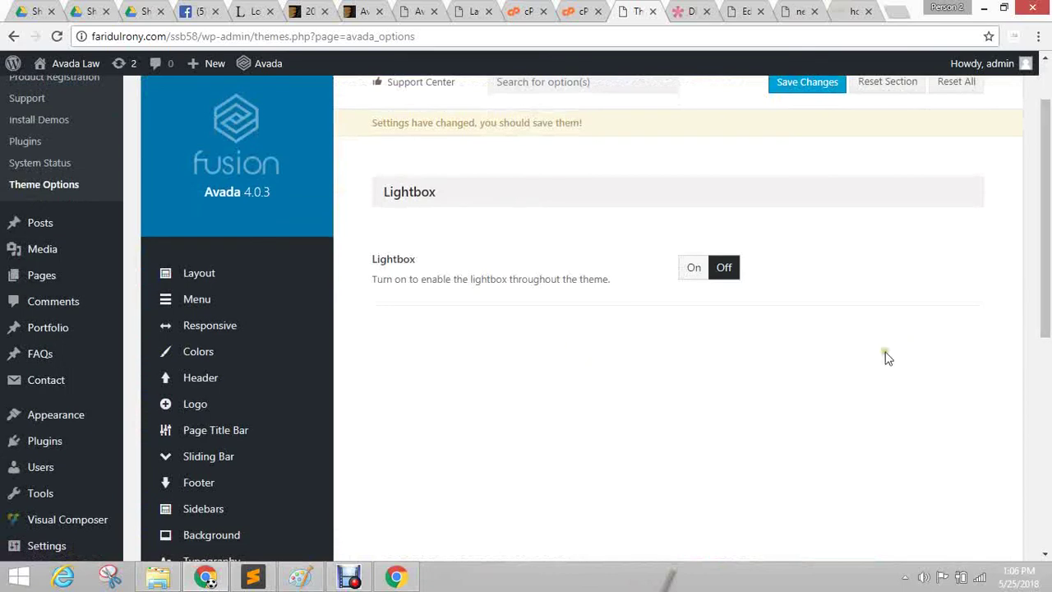
scroll(871, 357, down, 3)
scroll(870, 356, up, 5)
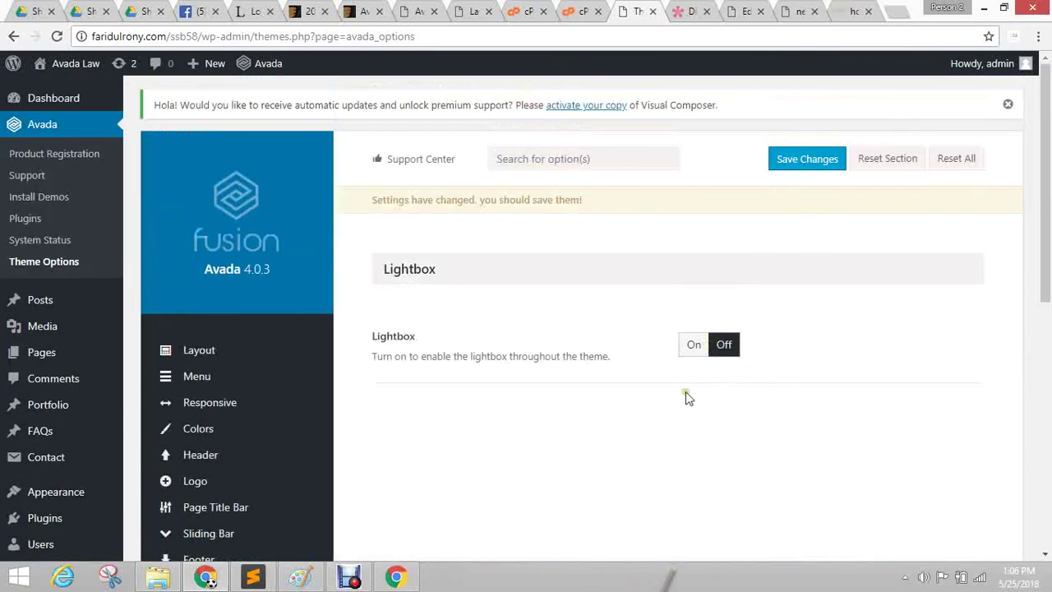
click(690, 343)
click(796, 160)
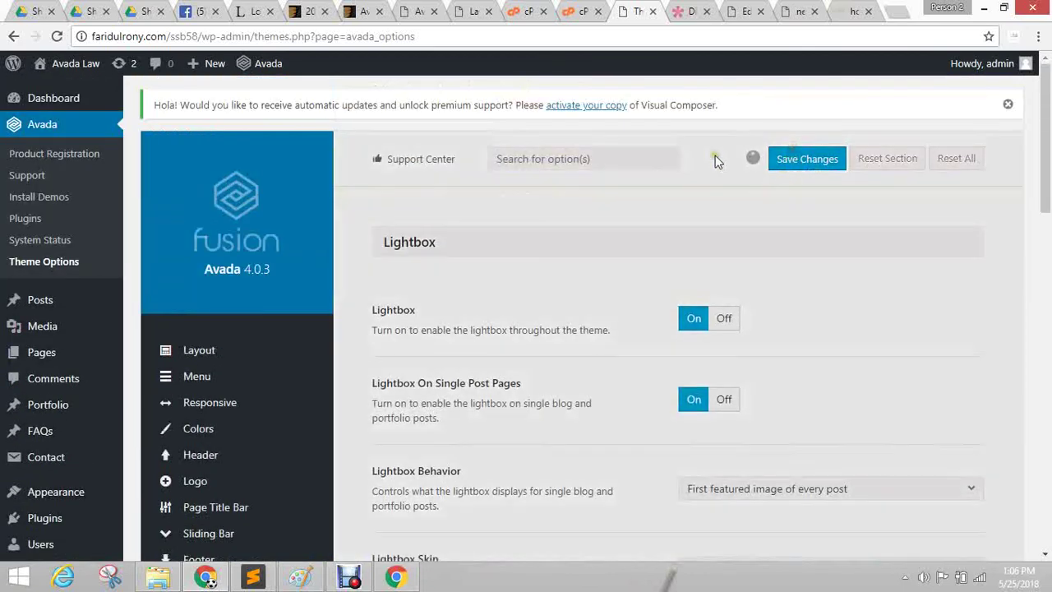
key(ctrl+Tab)
key(ctrl+Tab)
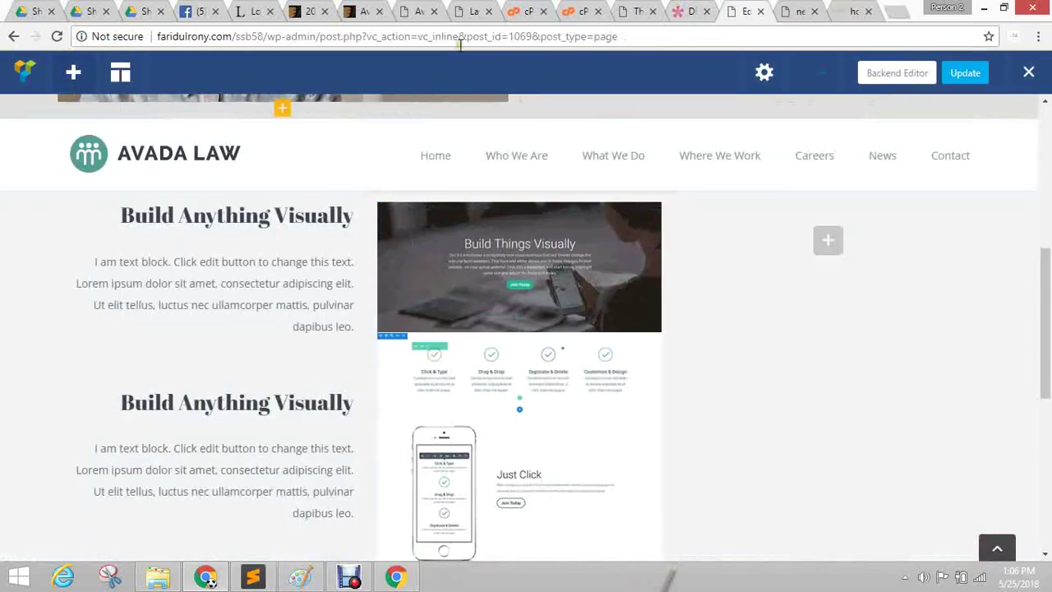
Update the Avada Law page and reload its preview tab to check the result.
click(974, 78)
key(ctrl+Tab)
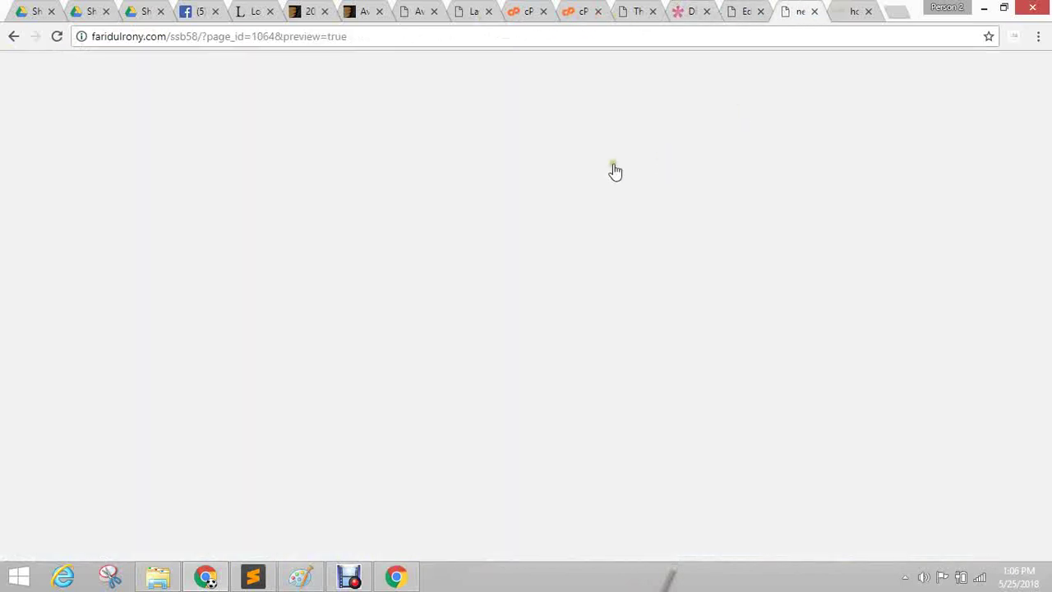
mouse_move(66, 63)
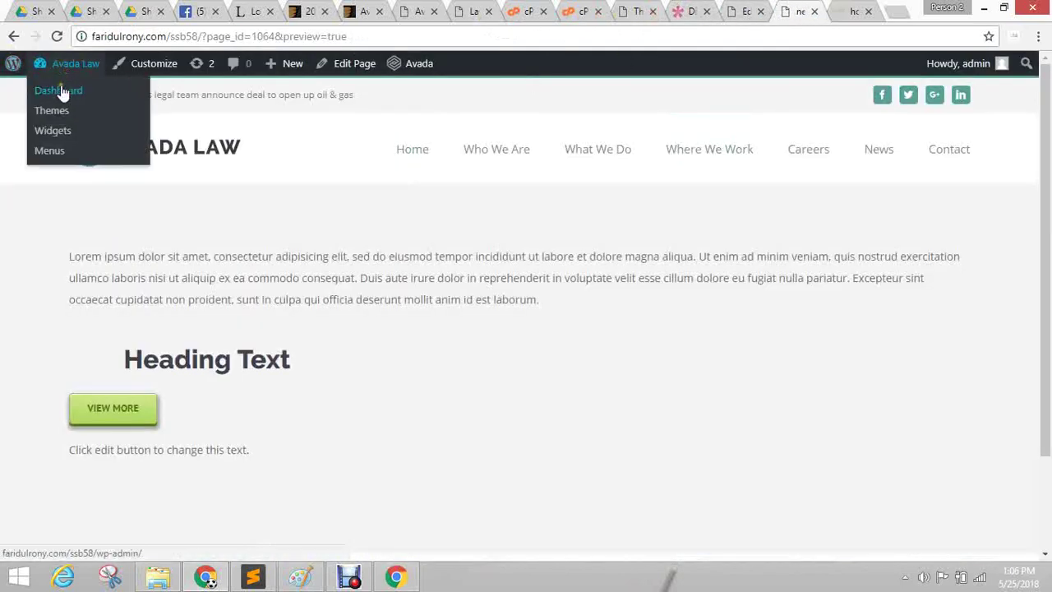
click(57, 36)
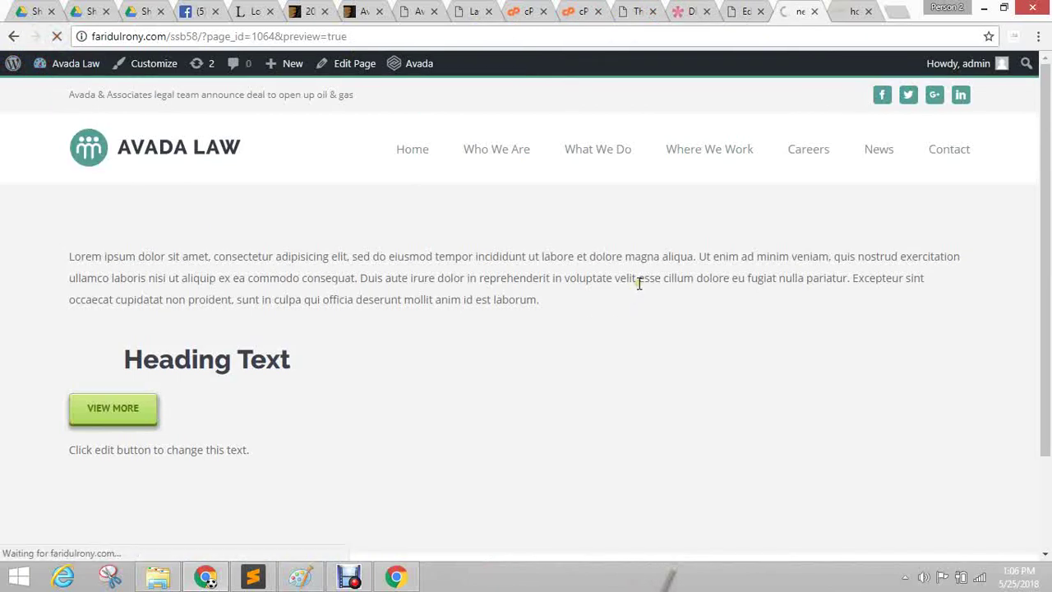
click(345, 579)
click(362, 516)
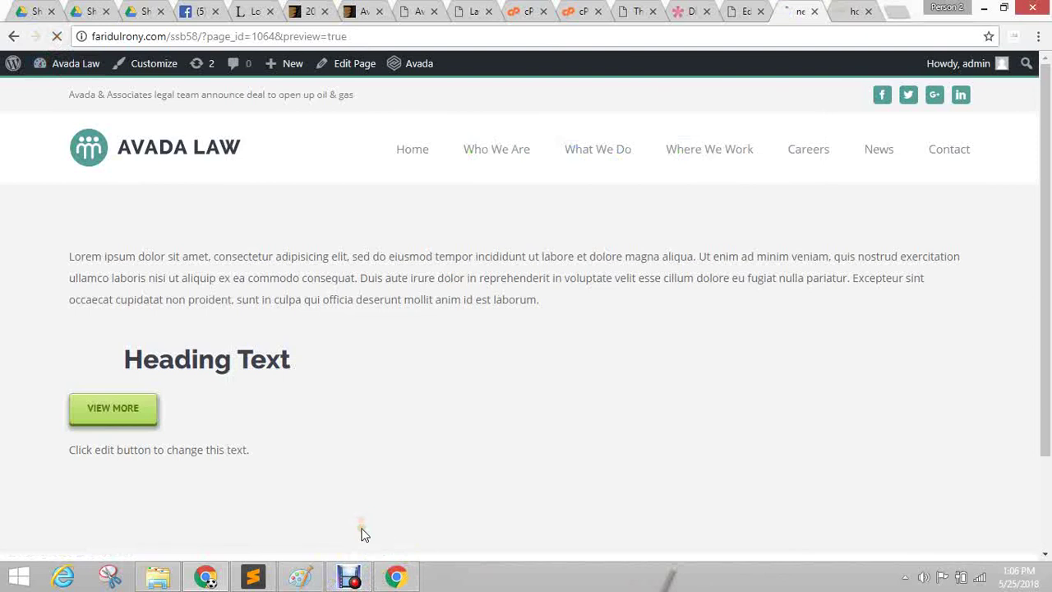